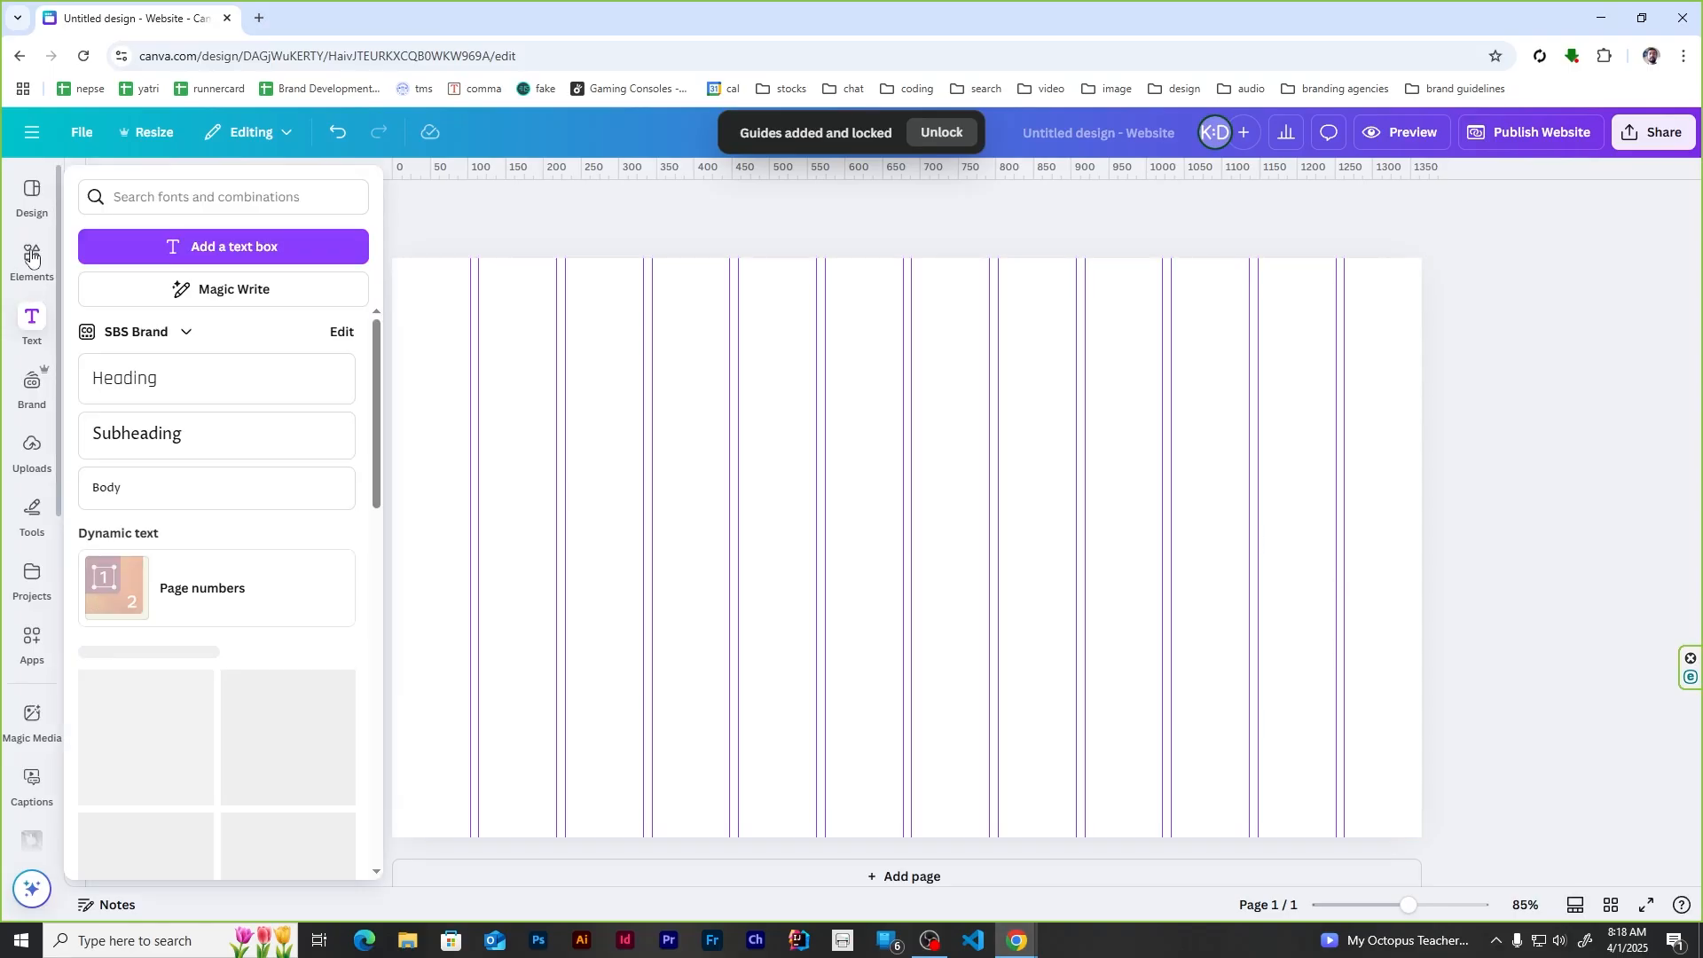
Step: Draw a dark bar spanning the first six grid columns near the page top and duplicate it across the remaining six
mouse_move(32, 263)
click(106, 437)
click(1542, 428)
click(873, 497)
drag(906, 461, 906, 557)
drag(874, 600, 903, 360)
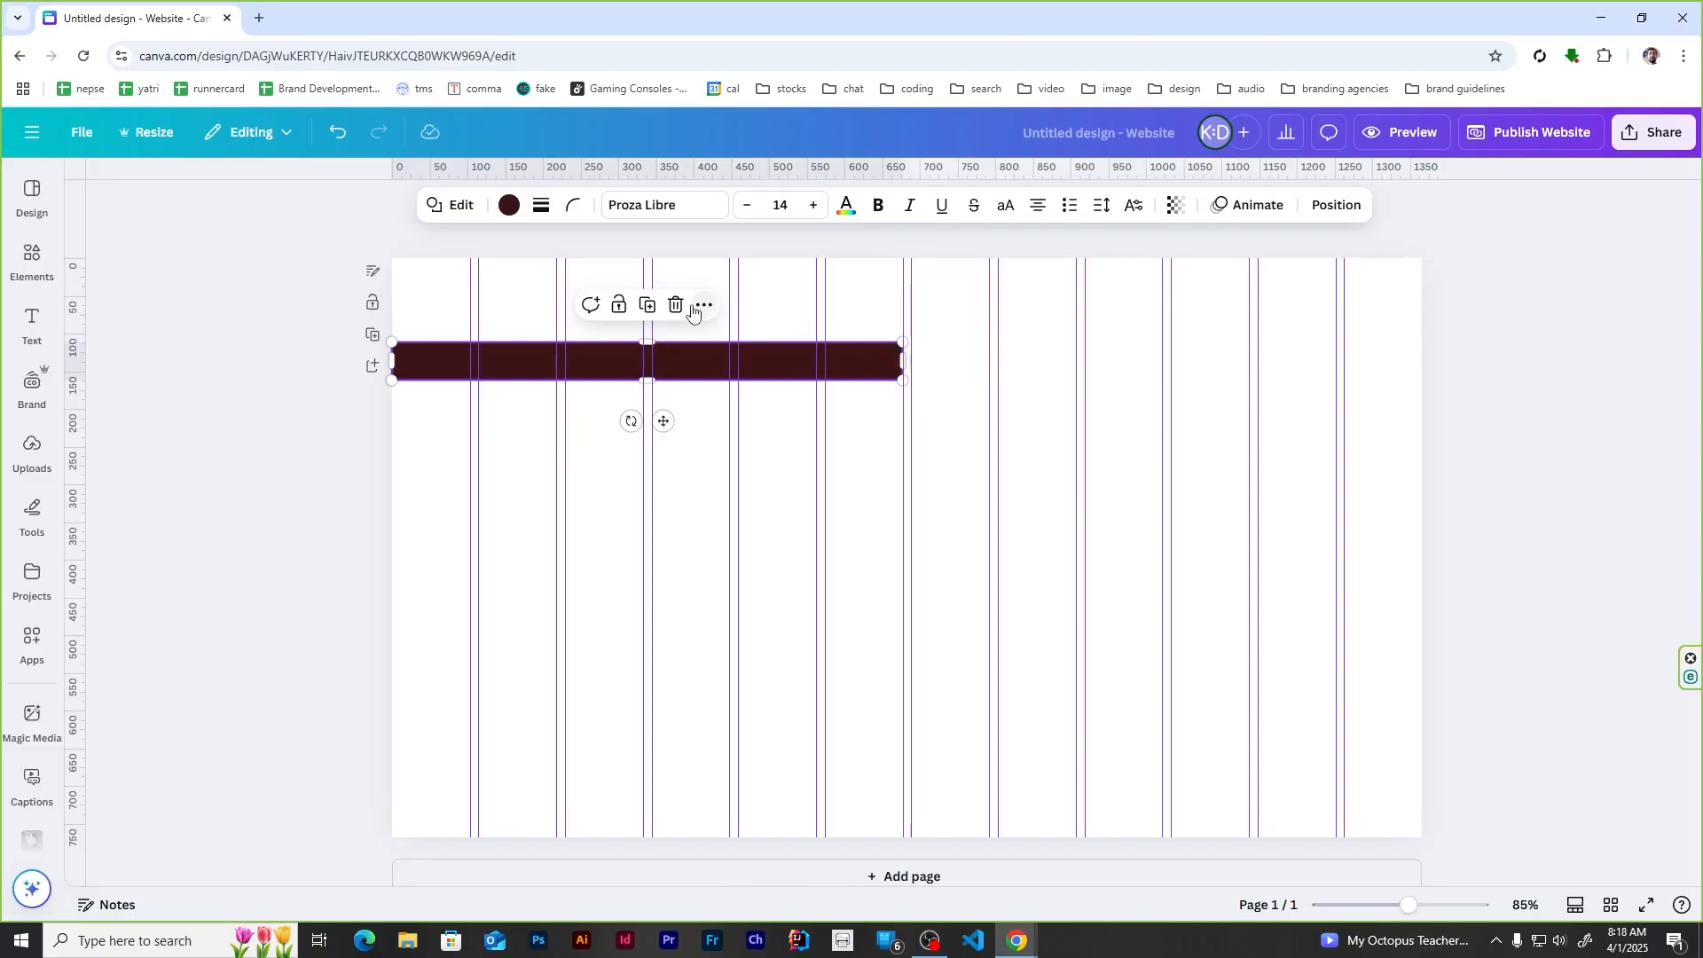
click(258, 456)
alt+drag(524, 358, 1047, 359)
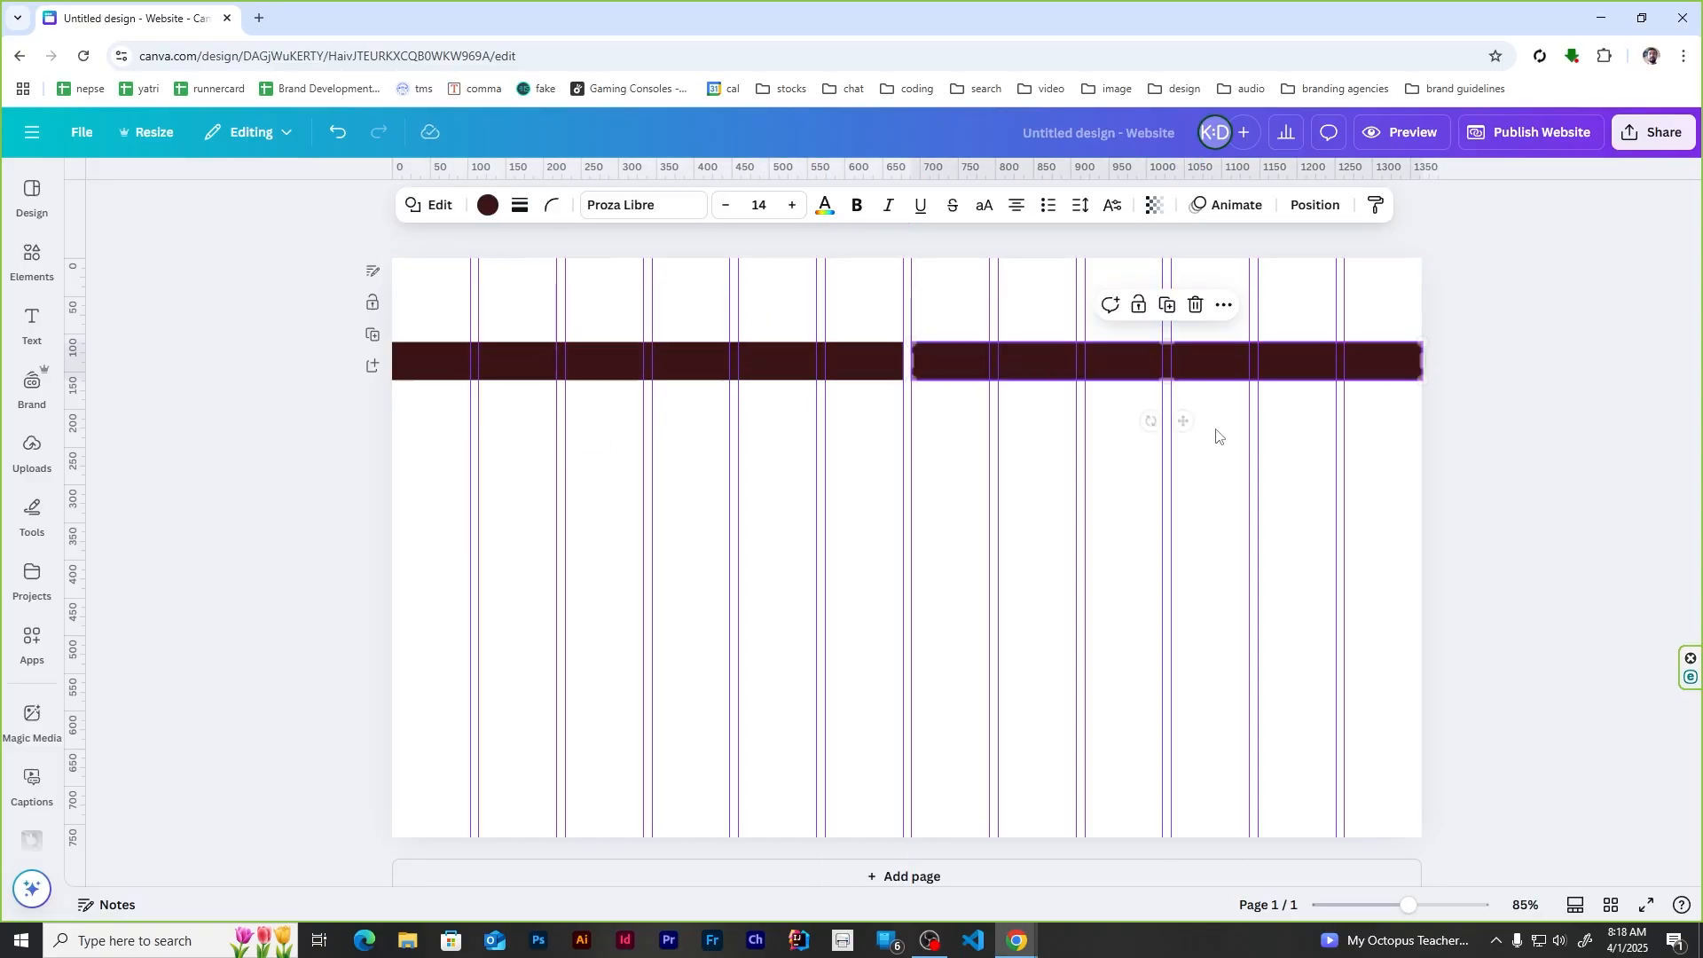
Step: Create a second row of three equal bars, each spanning four grid columns
click(1366, 492)
alt+drag(547, 369, 568, 457)
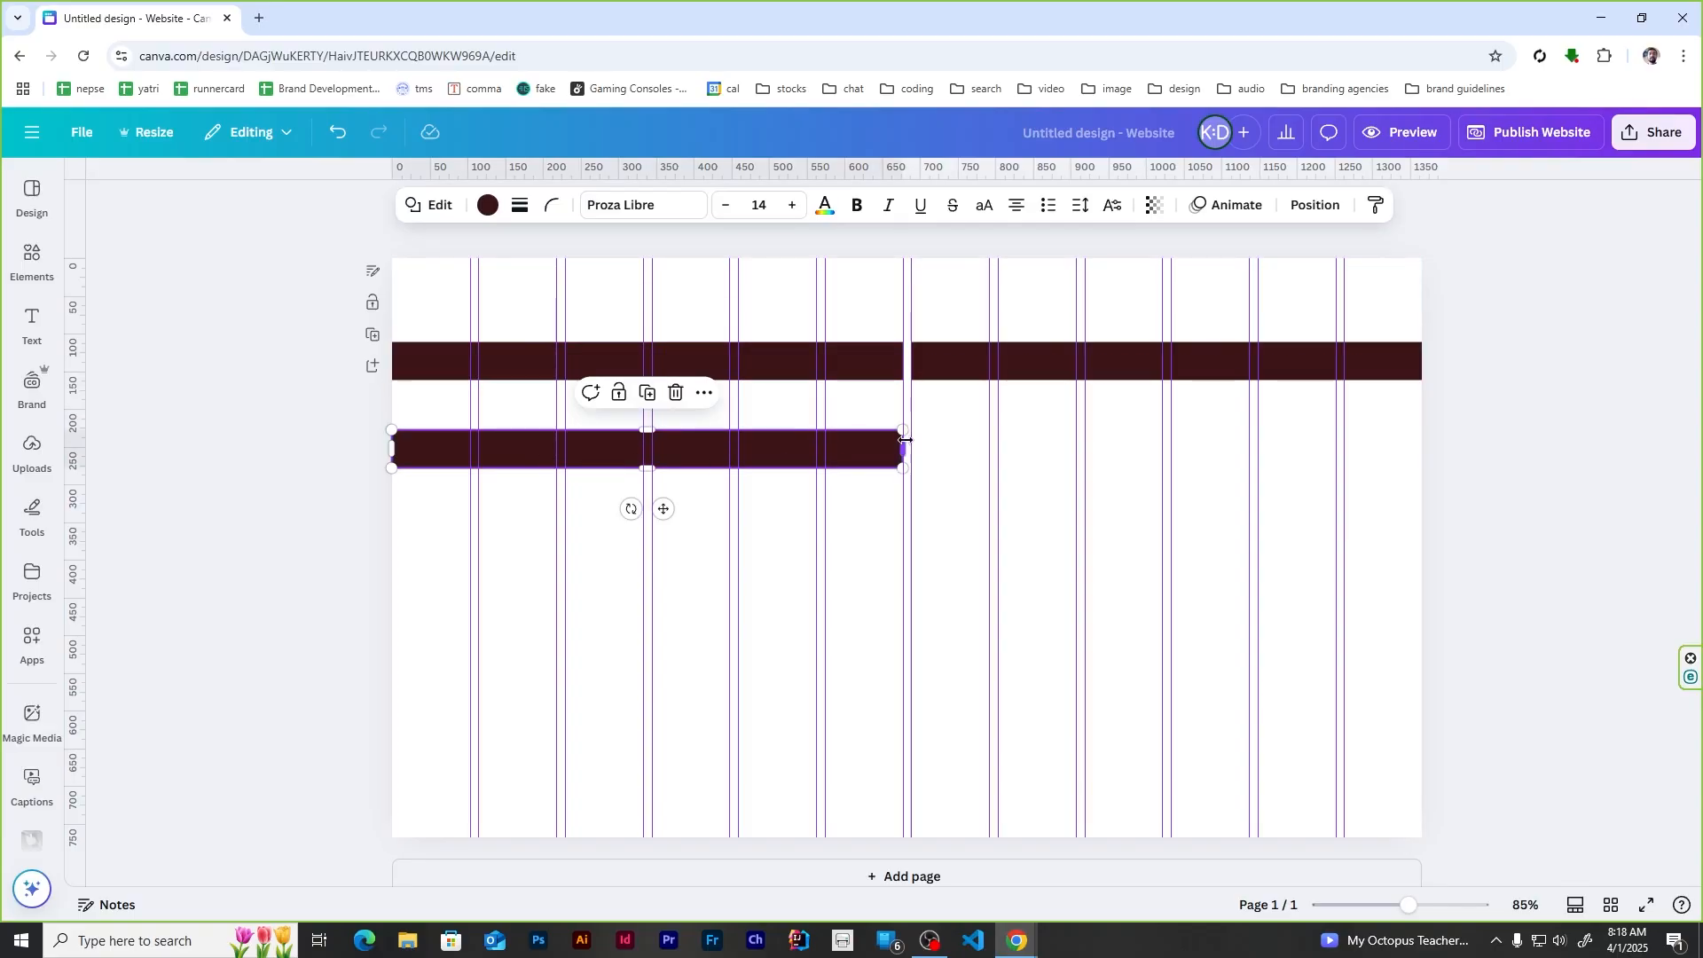
drag(905, 439, 727, 448)
alt+drag(502, 445, 852, 499)
key(ctrl+d)
key(ctrl+d)
key(ctrl+z)
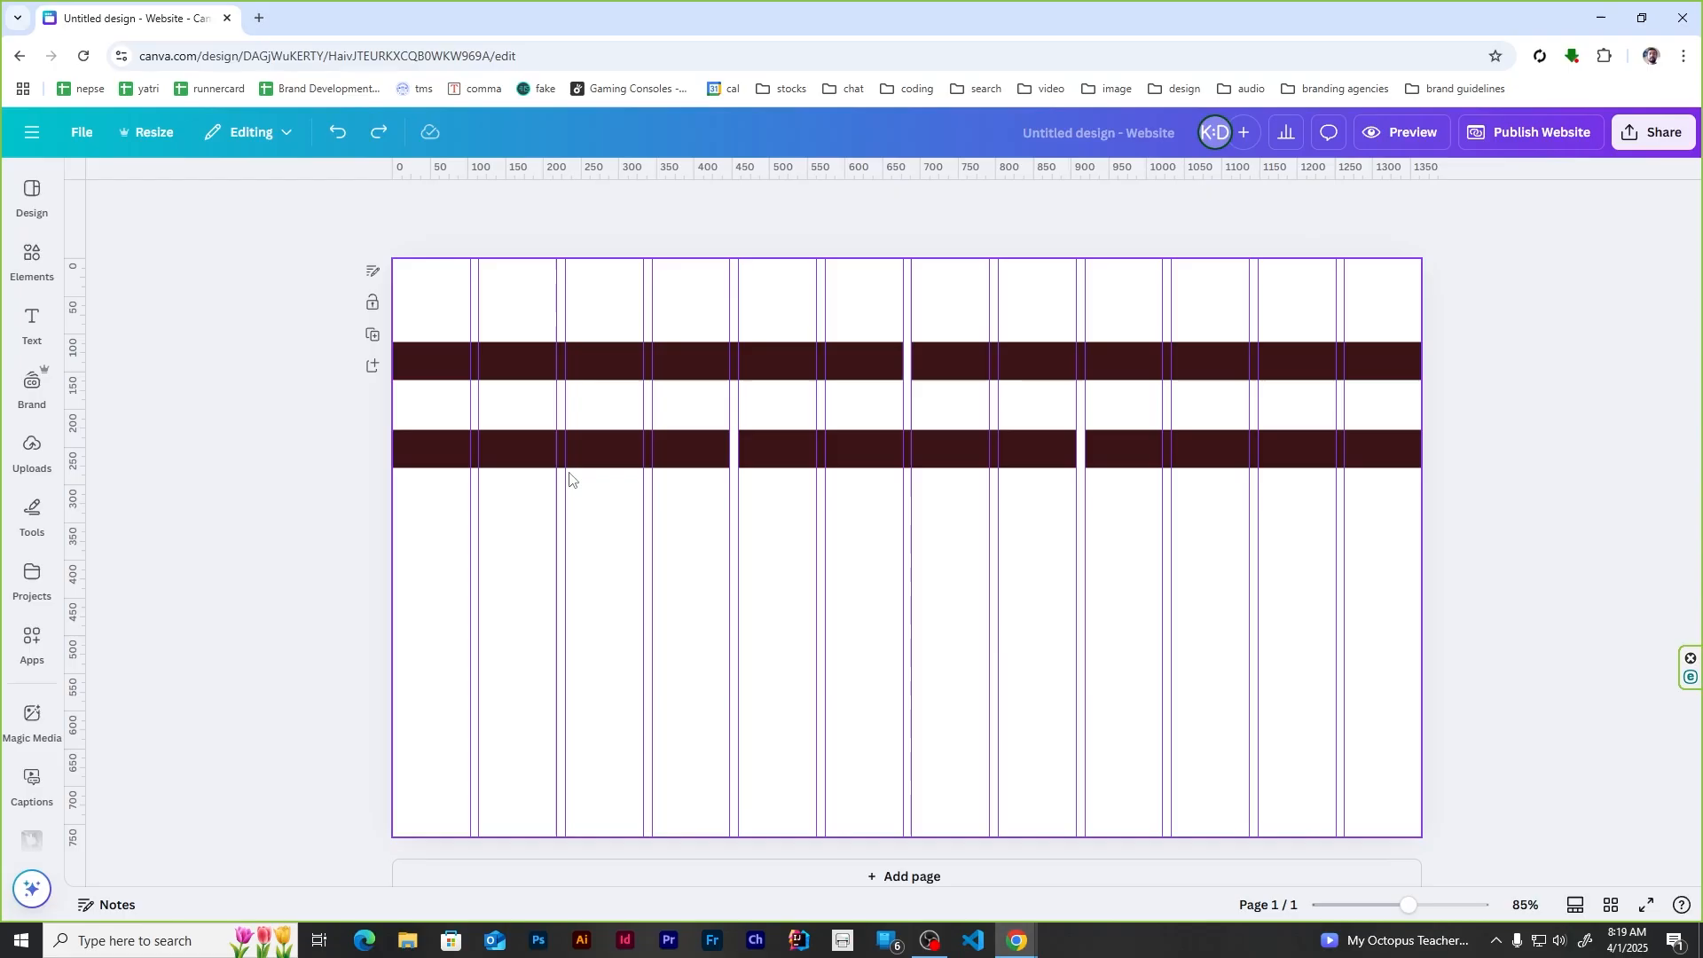
Step: Create a third row of four equal bars, each spanning three grid columns
alt+drag(569, 460, 567, 556)
drag(733, 547, 816, 567)
key(ctrl+d)
key(ctrl+d)
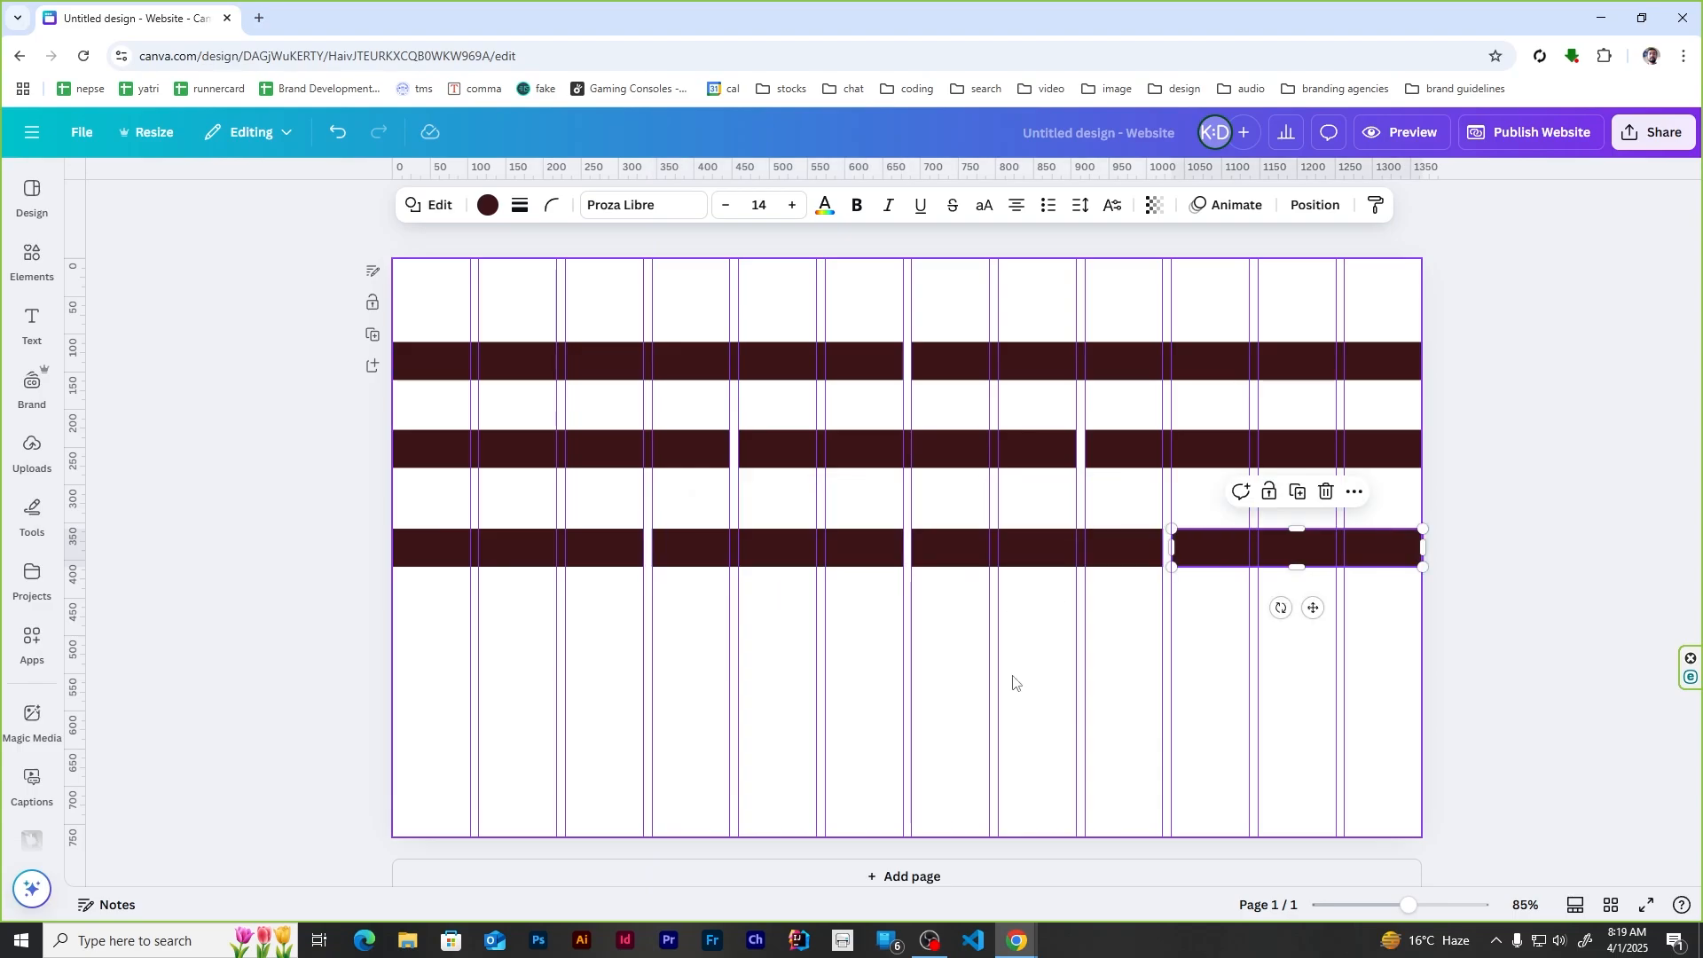
Step: Create a fourth row of six equal bars, each spanning two grid columns
click(1012, 684)
alt+drag(540, 563, 683, 667)
key(ctrl+d)
key(ctrl+d)
key(ctrl+d)
key(ctrl+d)
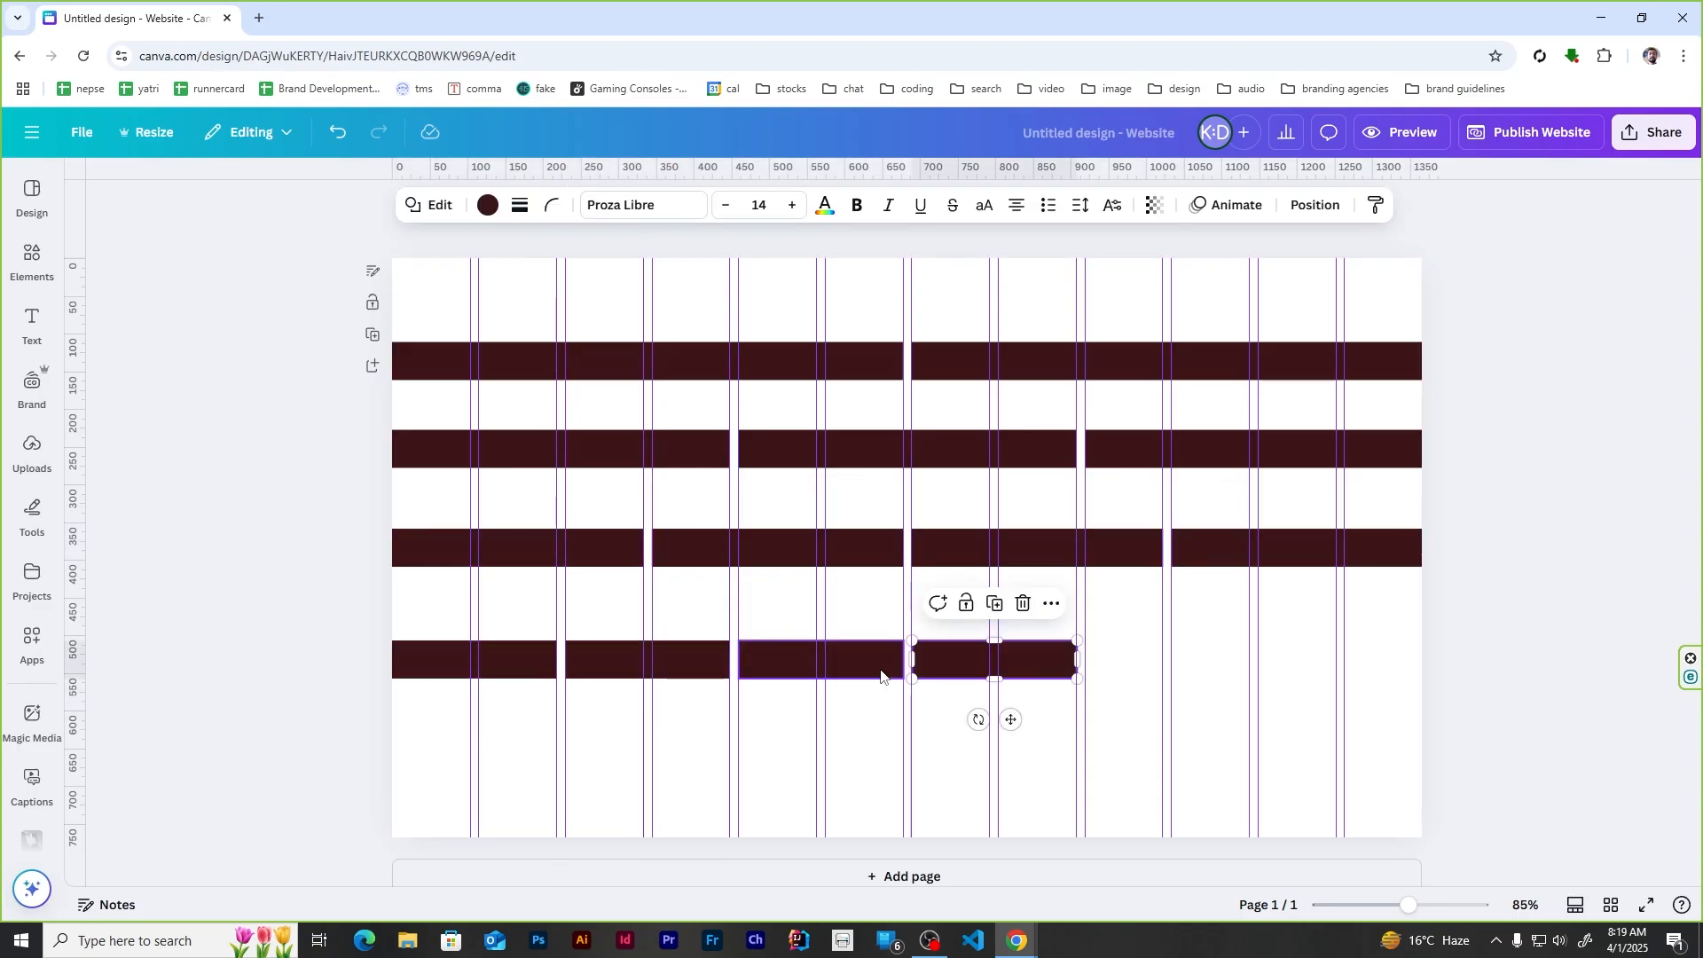
Step: Create a fifth row of twelve bars, each filling a single grid column
click(1536, 642)
alt+drag(467, 660, 537, 770)
key(ctrl+d)
key(ctrl+d)
key(ctrl+d)
key(ctrl+d)
key(ctrl+d)
key(ctrl+d)
key(ctrl+d)
key(ctrl+d)
key(ctrl+d)
key(ctrl+d)
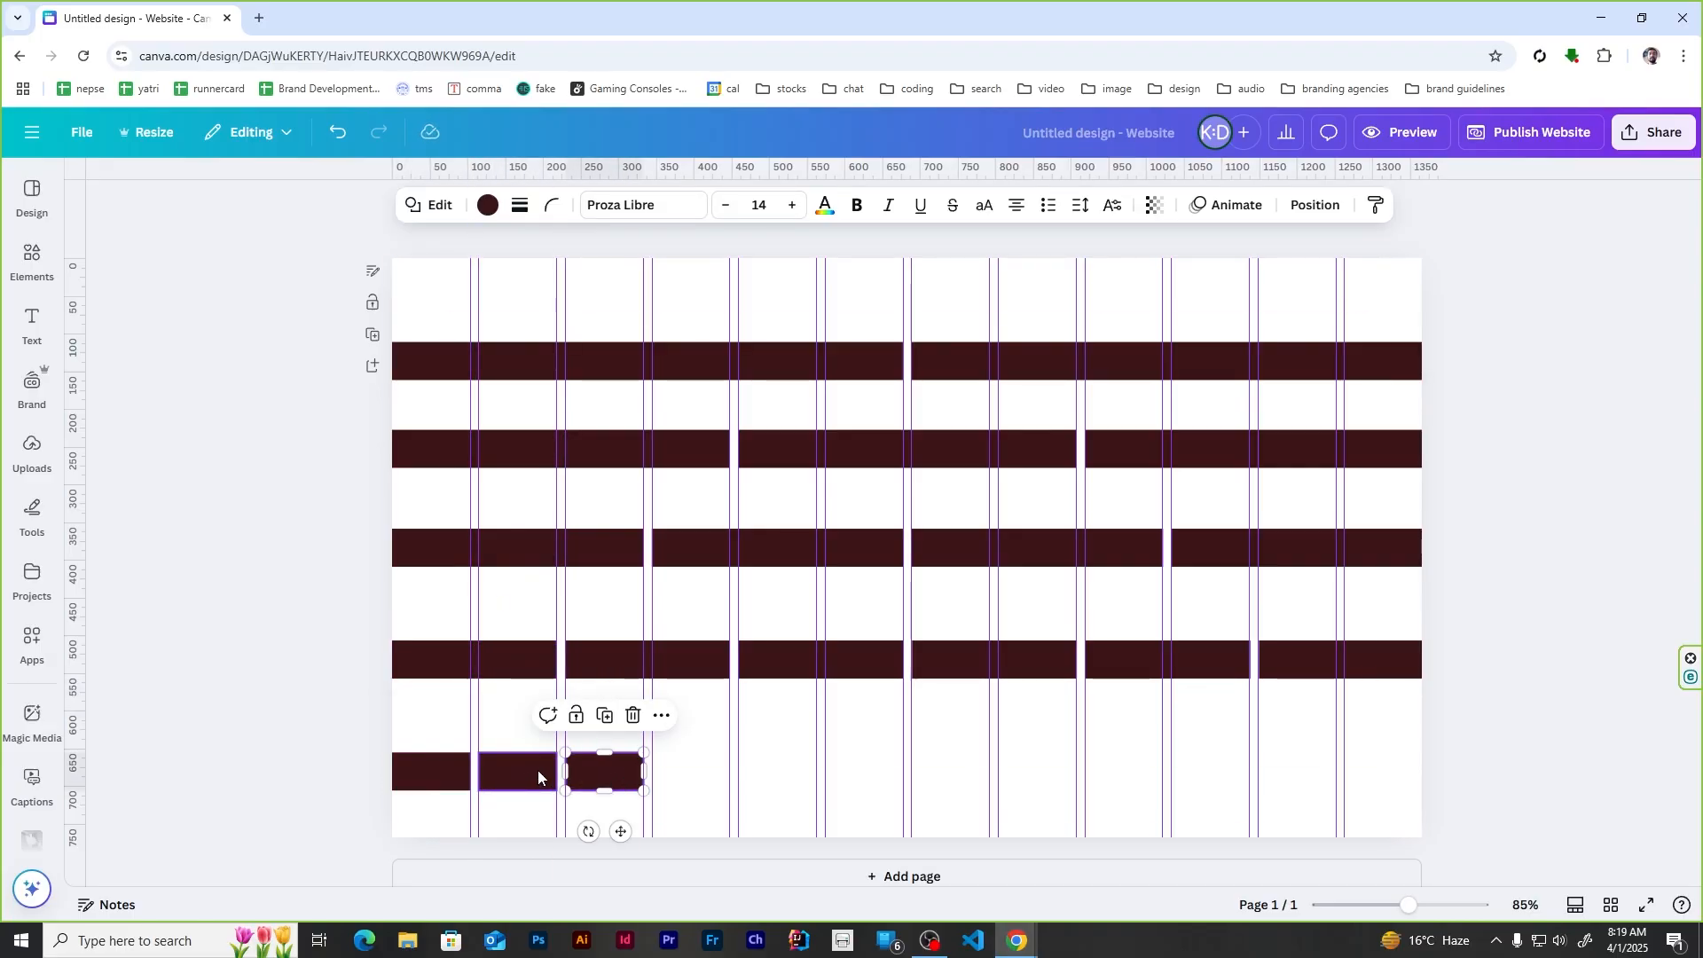
click(1602, 441)
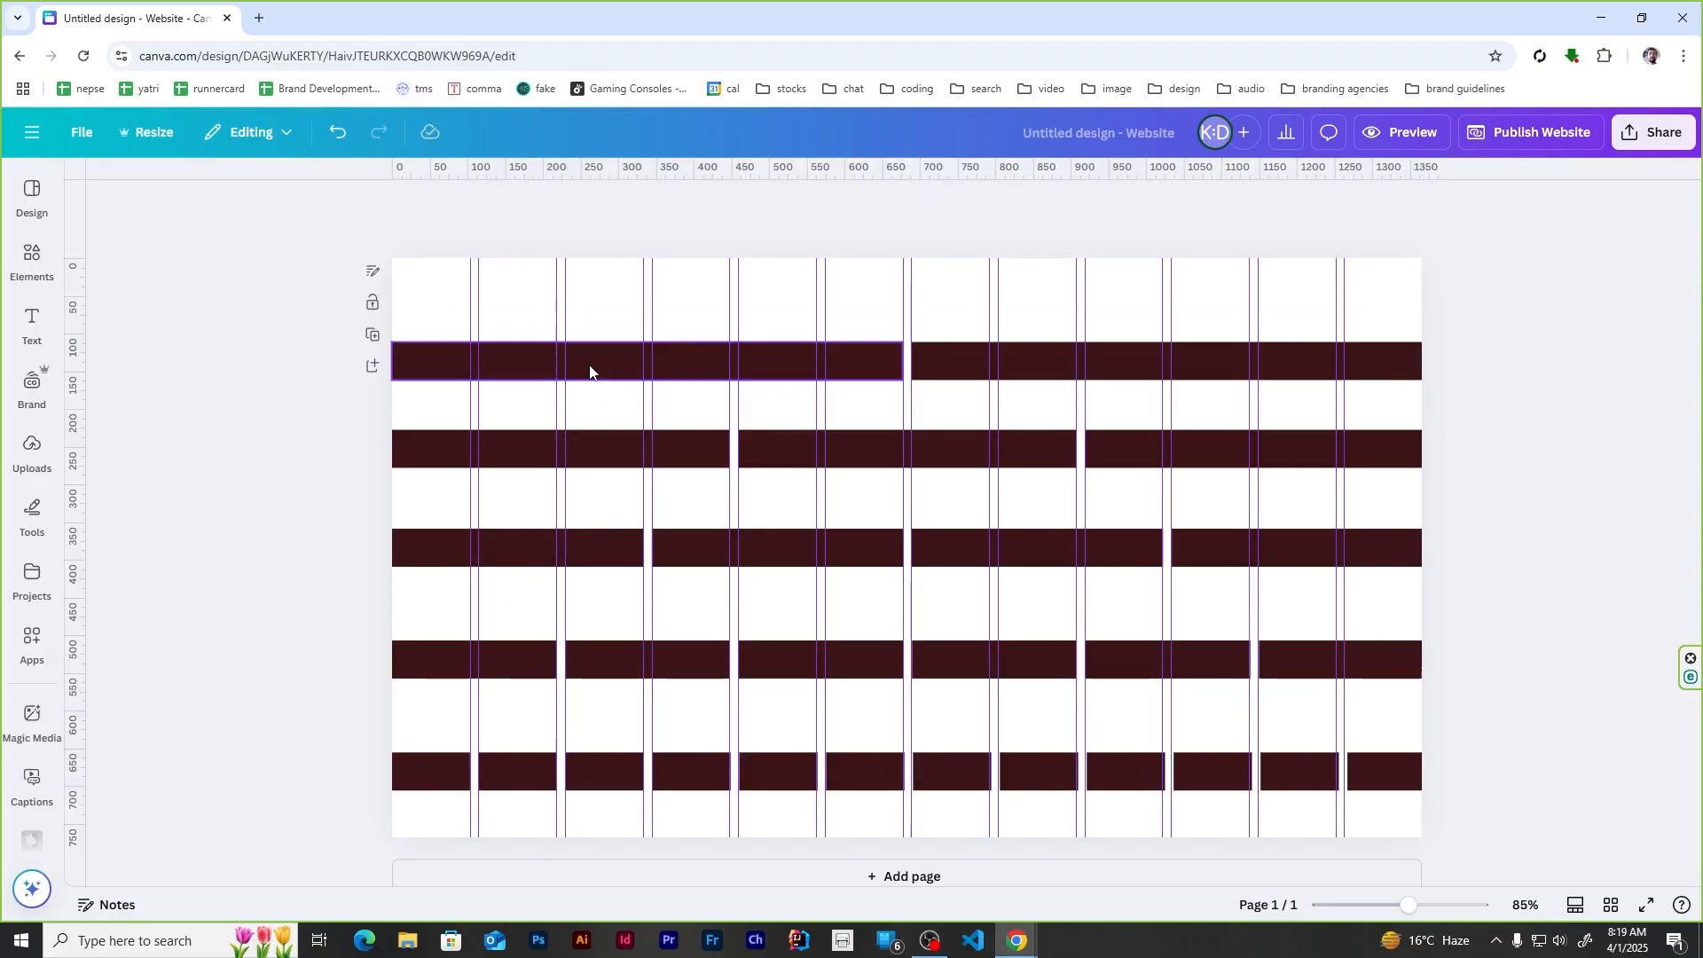
Step: Copy the six-column bar above the first row and widen it across all twelve grid columns
alt+drag(589, 369, 589, 294)
drag(903, 294, 1521, 298)
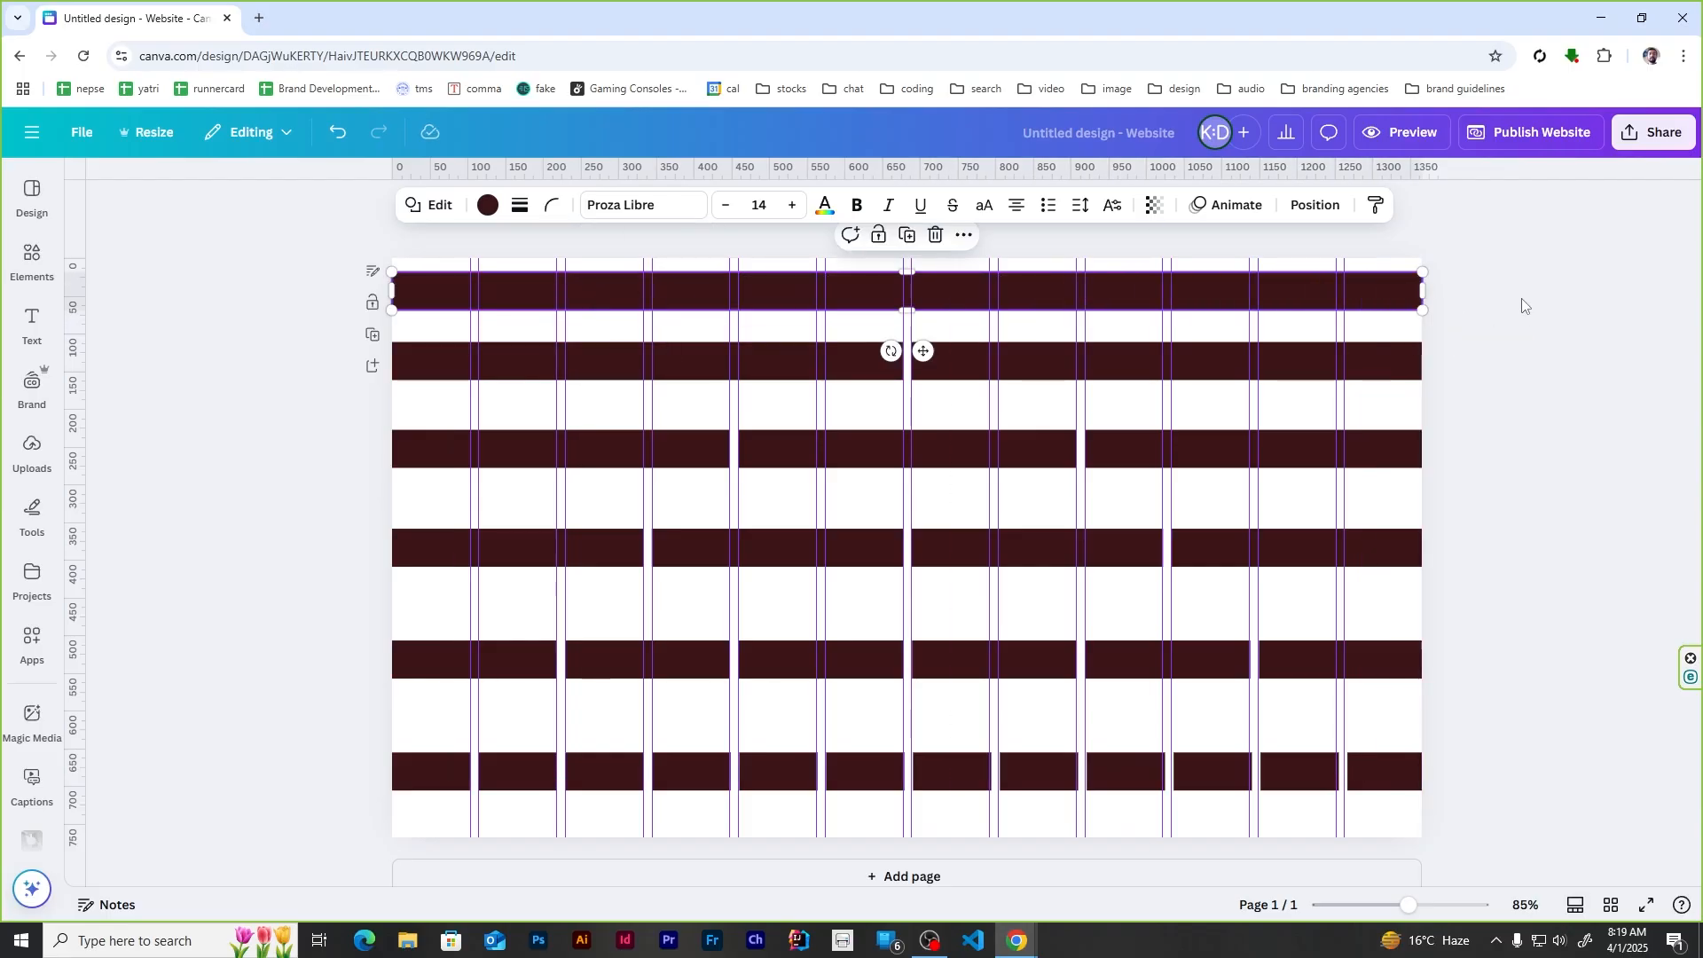
click(1521, 298)
Step: Delete all the bars from the page, leaving only the column guides
drag(229, 249, 1487, 810)
key(Delete)
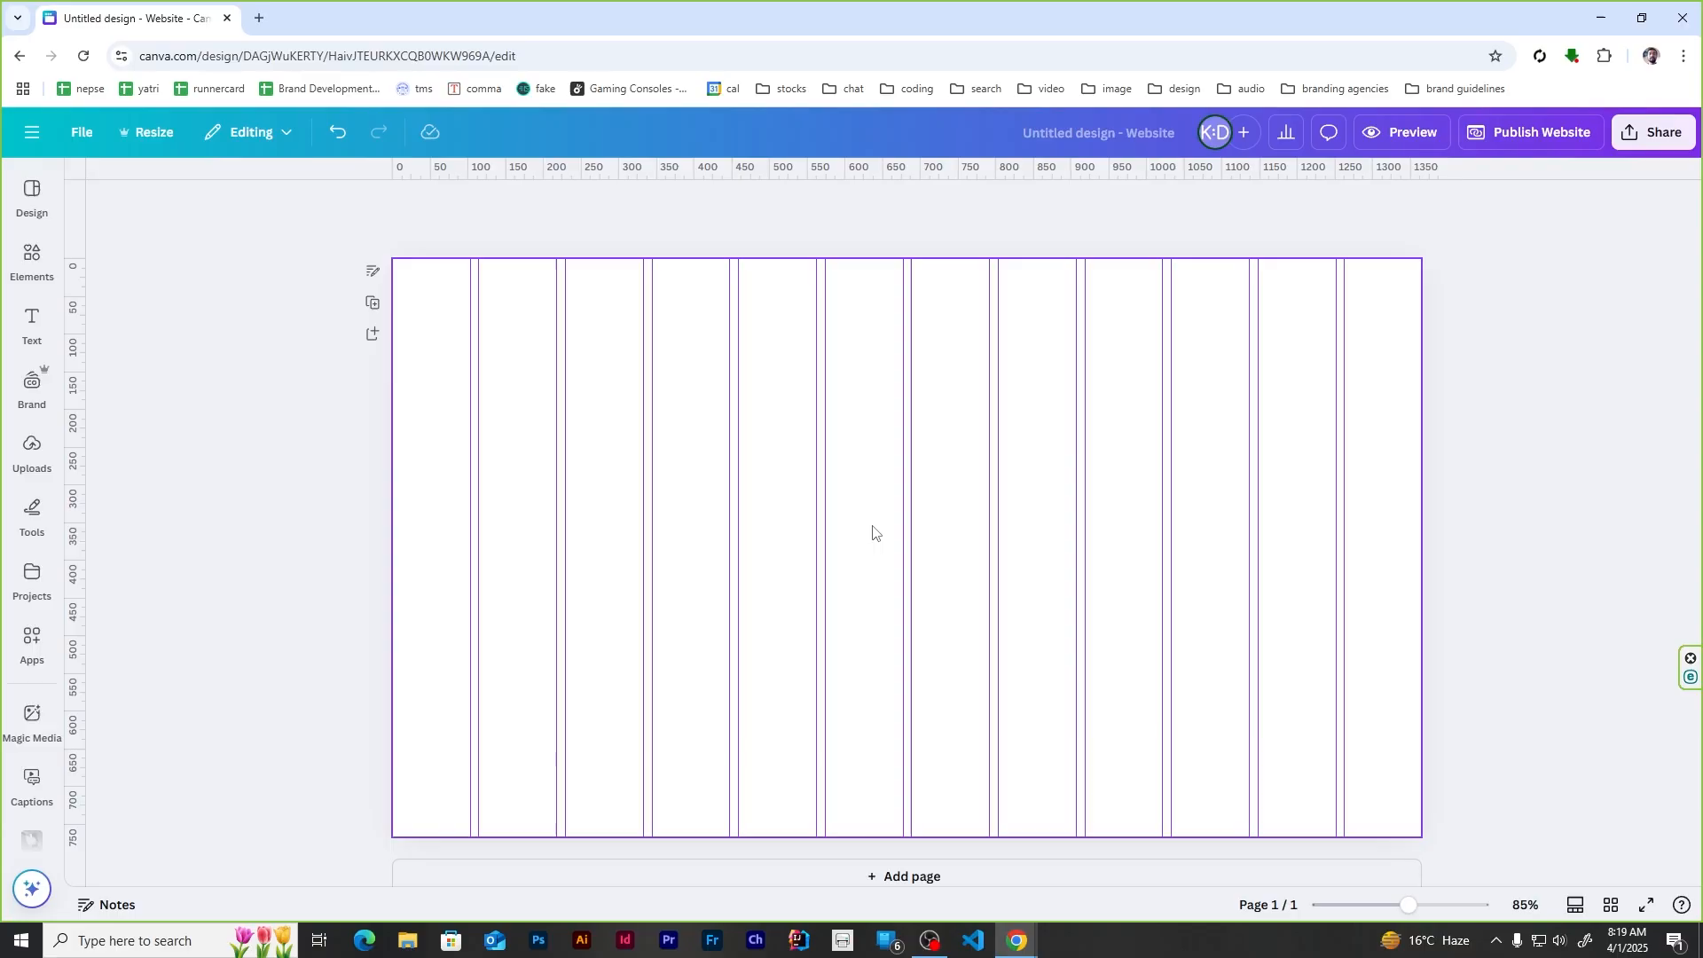
Step: Add four blank pages below the first page
click(932, 883)
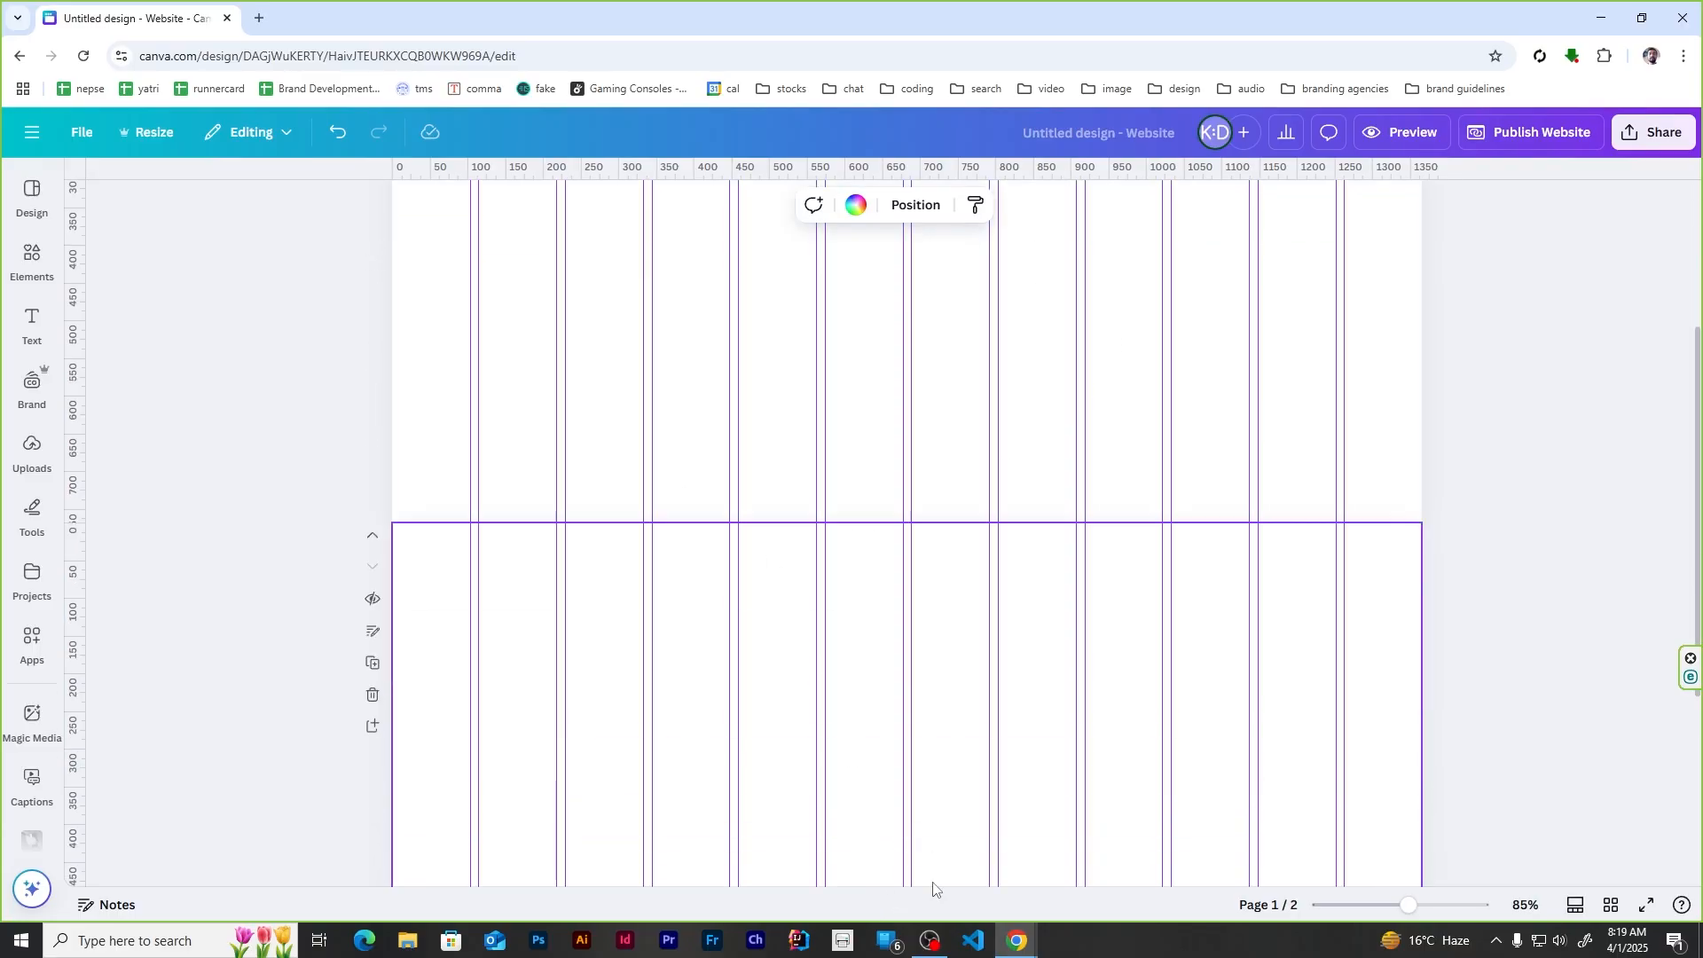
click(931, 883)
click(932, 886)
click(934, 889)
scroll(783, 506, up, 15)
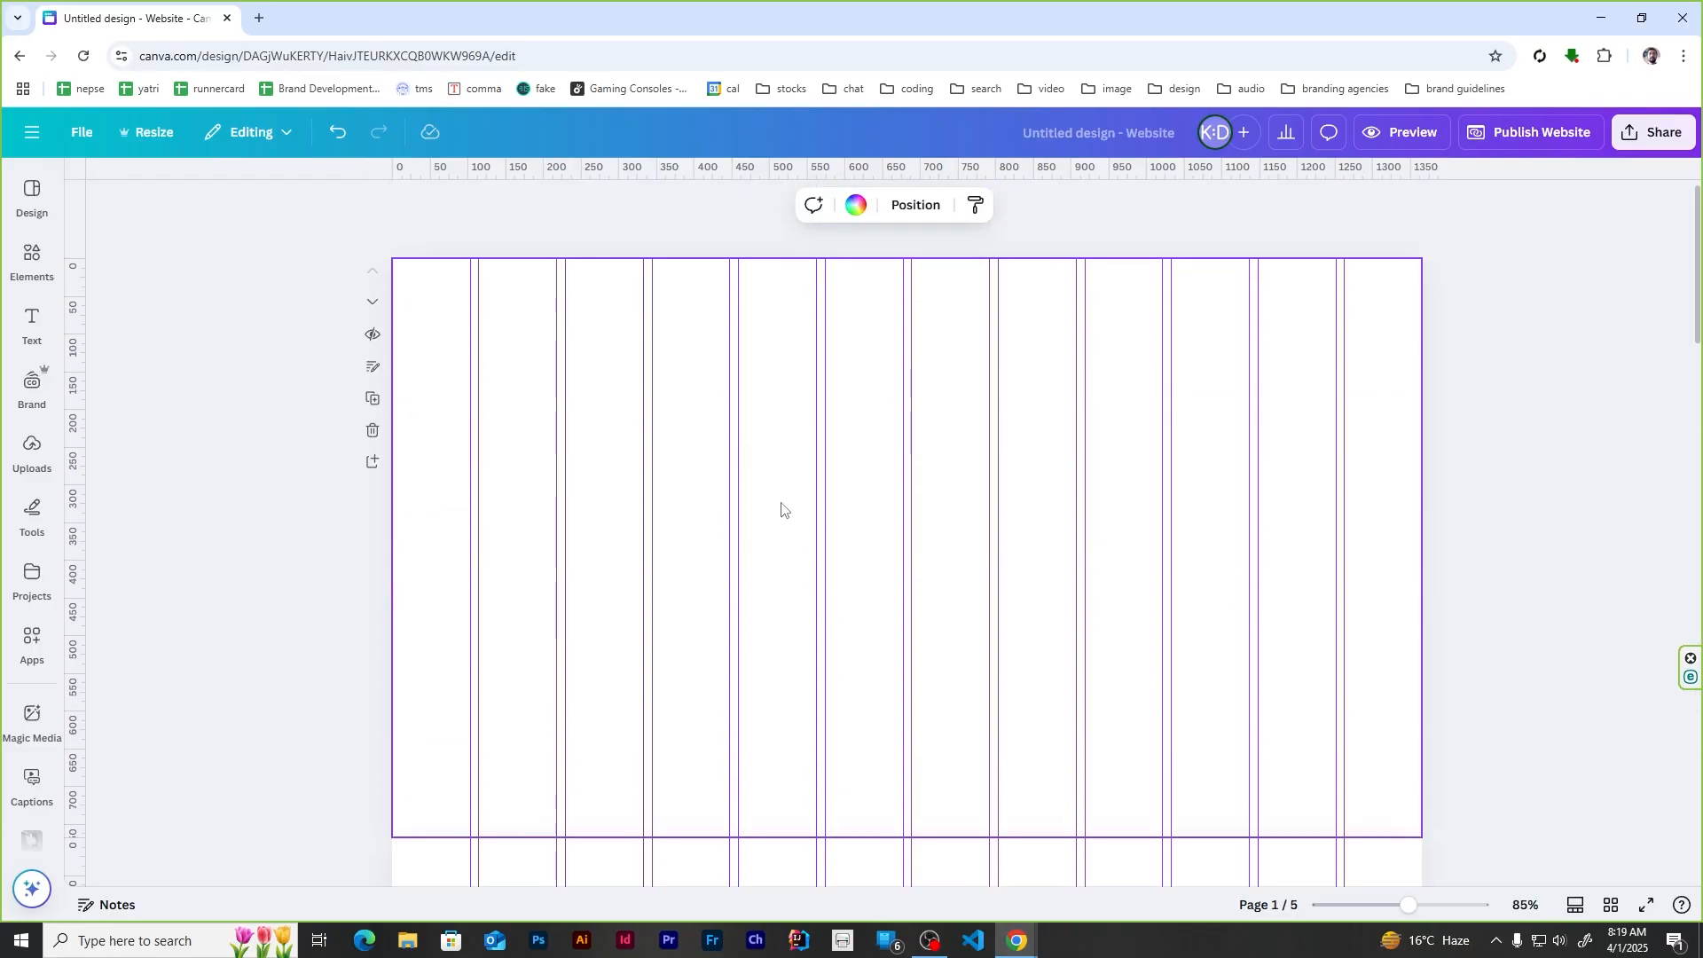
Step: Add a "Hero Section" heading to the first page, enlarge it to about size 77, and centre it on the page
click(32, 324)
click(149, 387)
text(Hero Section)
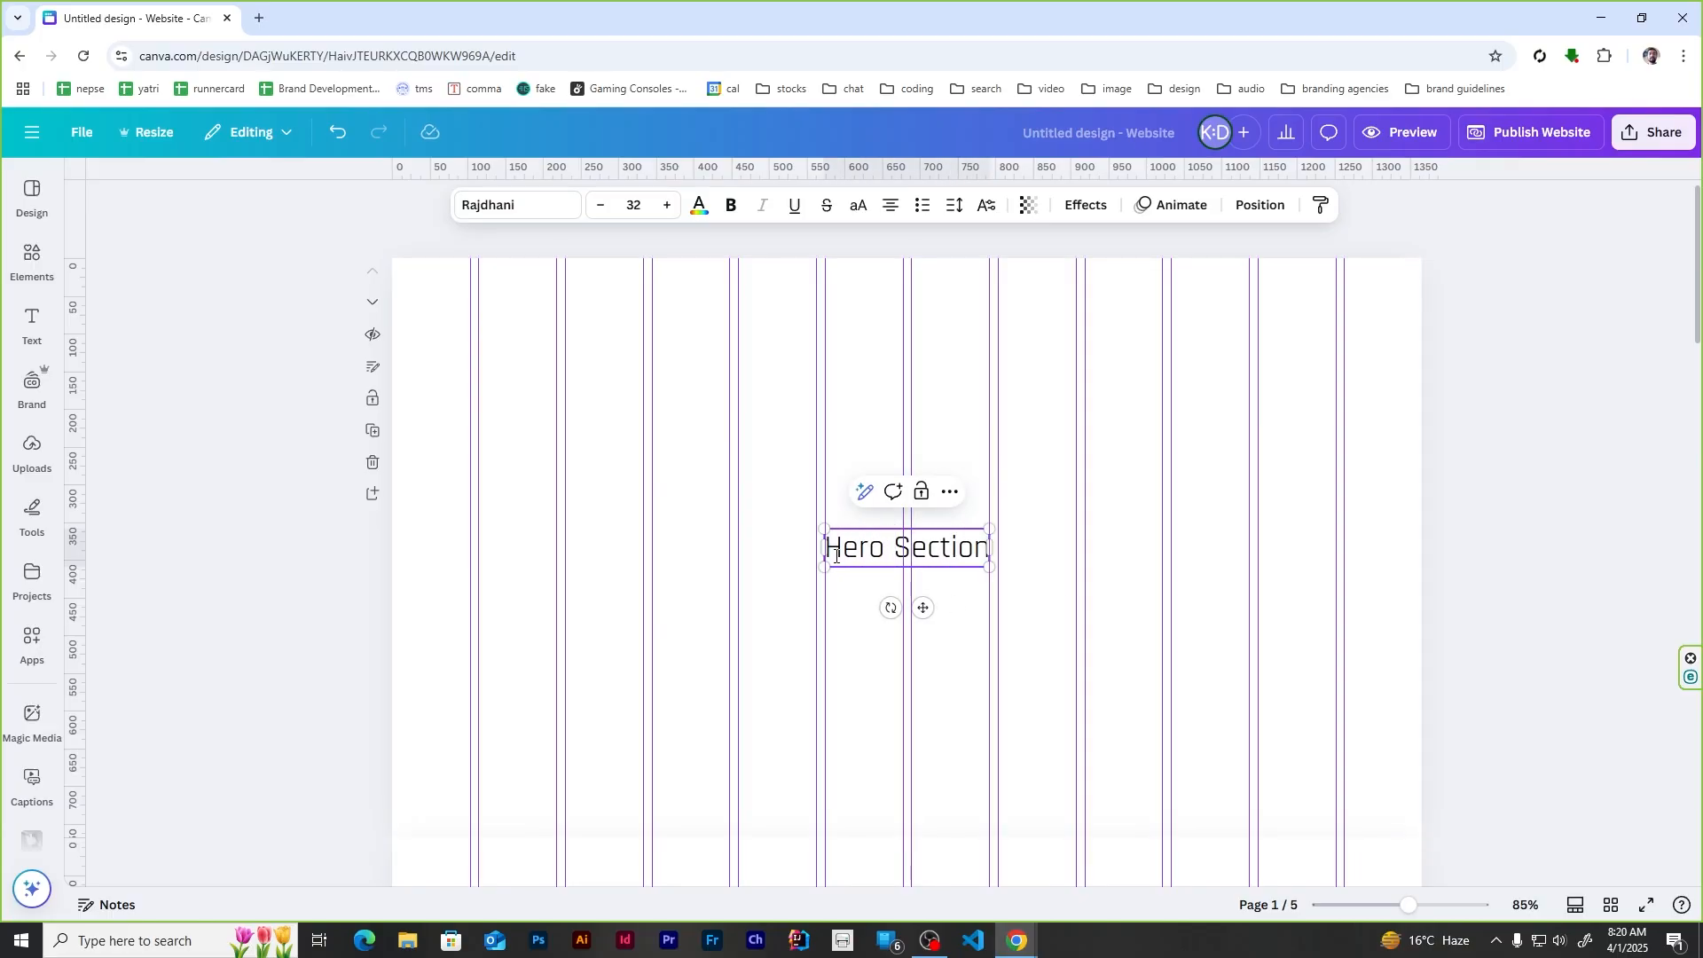
drag(824, 529, 1000, 574)
click(1260, 205)
click(293, 452)
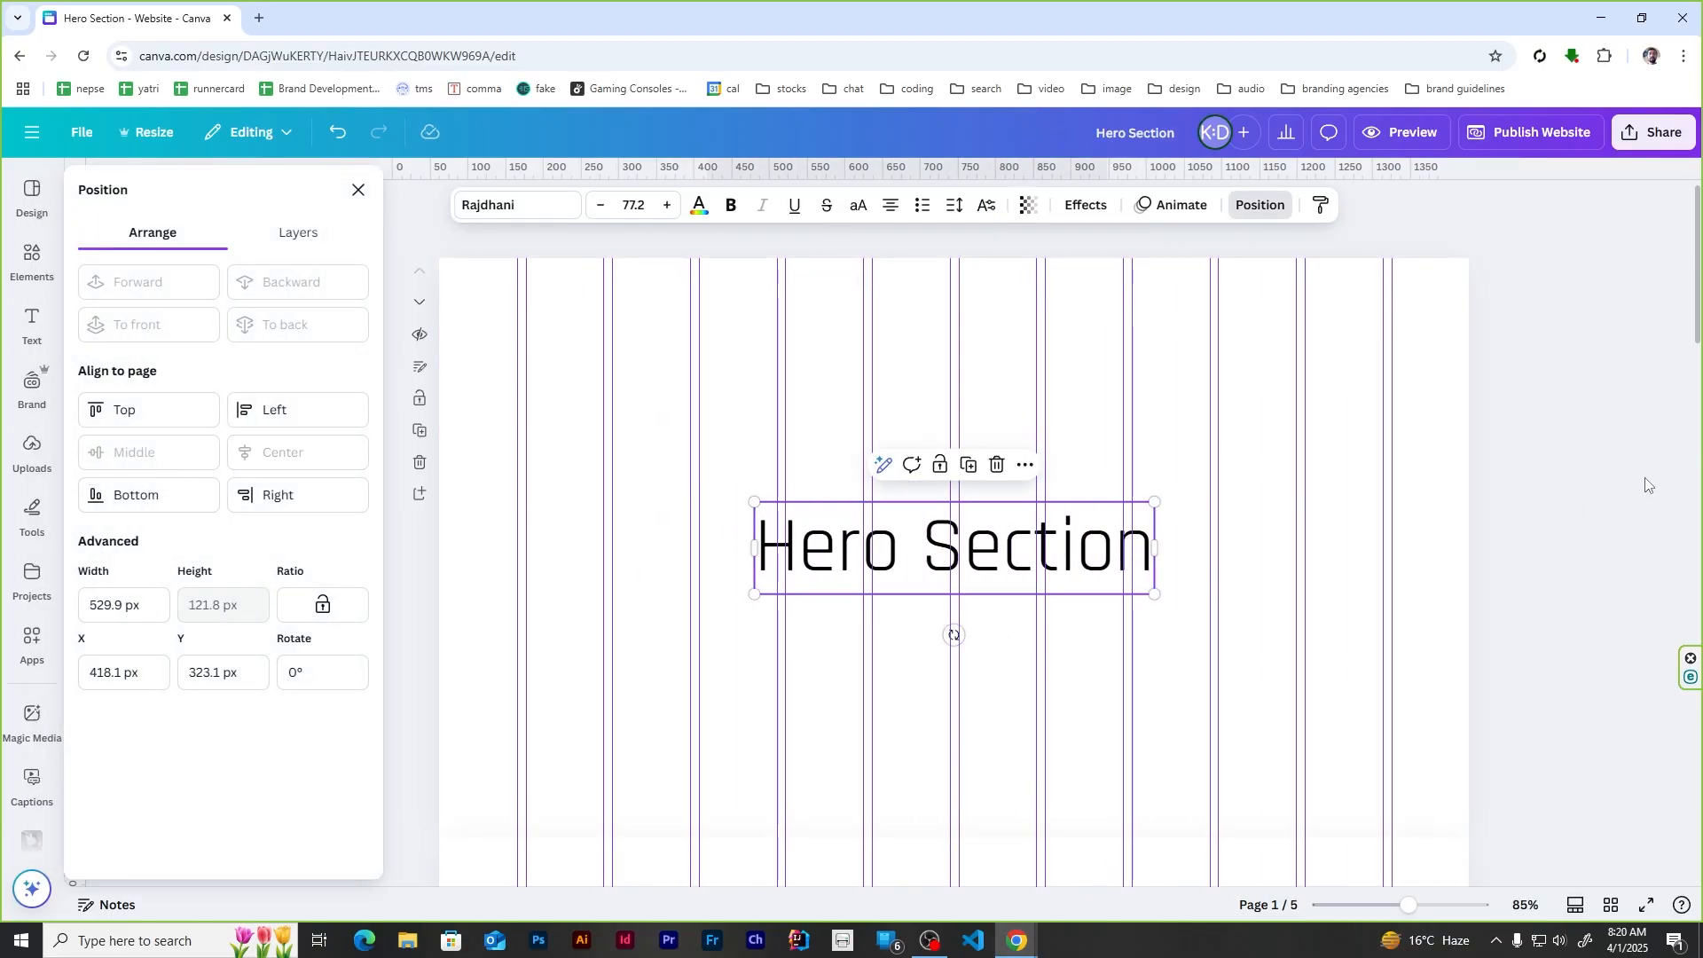
key(Escape)
Step: Paste the heading onto the second page and change its text to "Features/Benefits"
scroll(1038, 520, down, 7)
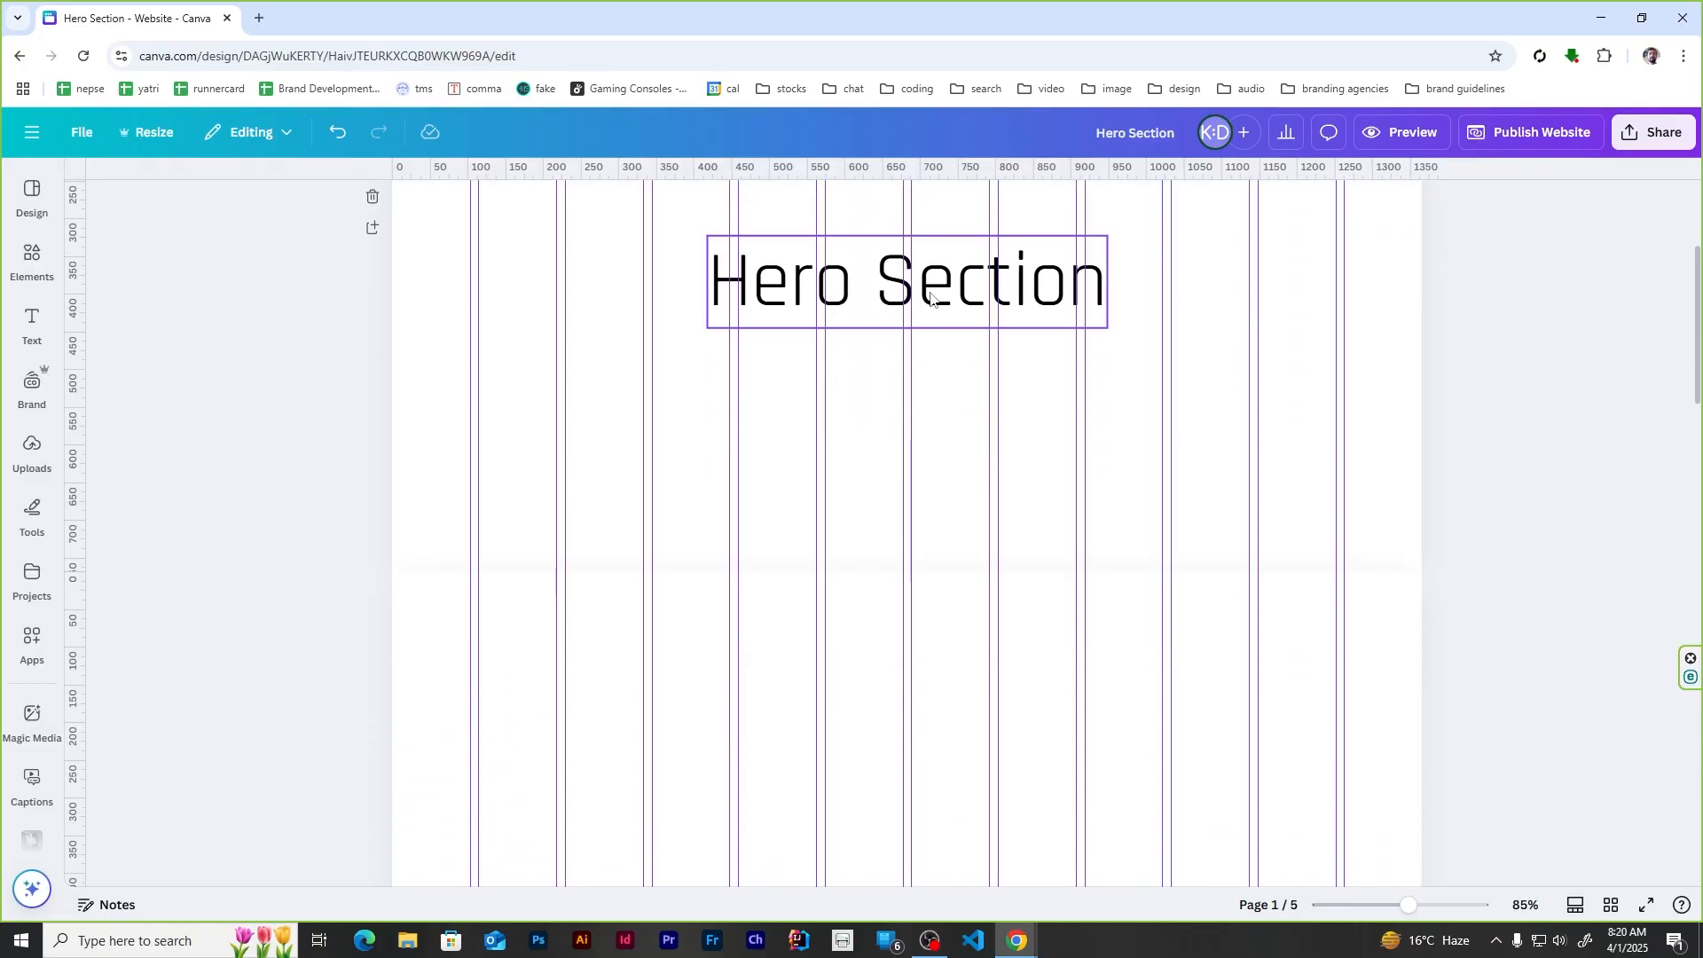
right_click(873, 555)
click(929, 645)
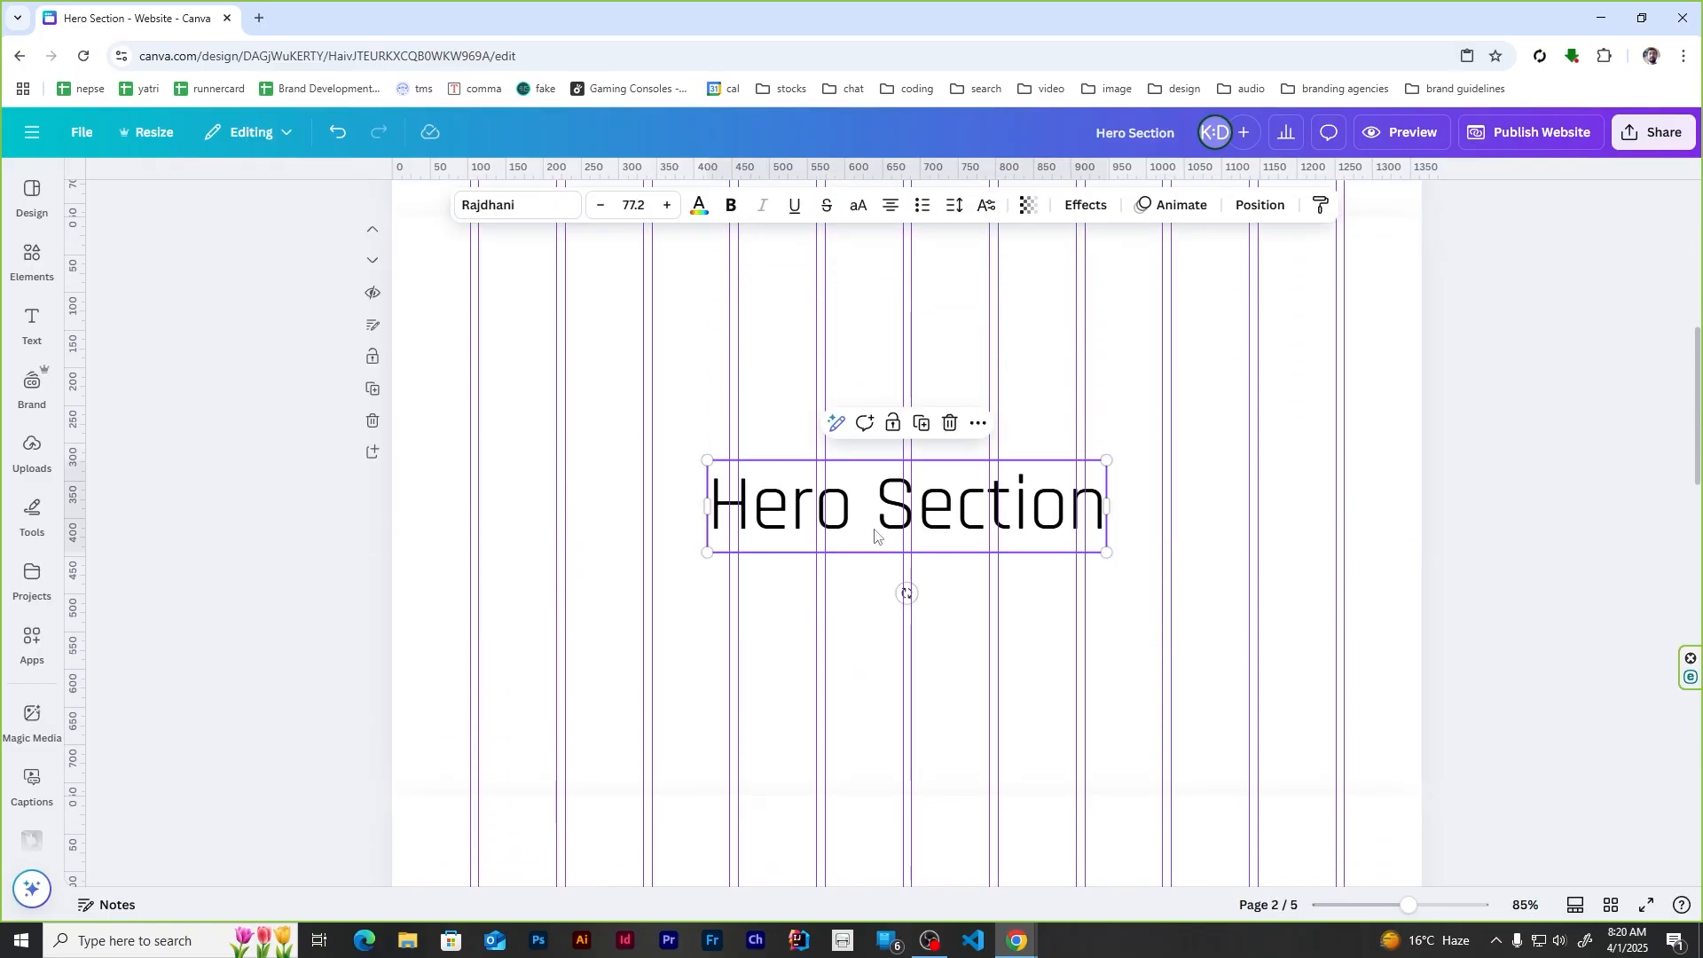
double_click(841, 514)
text(Features/Benefits)
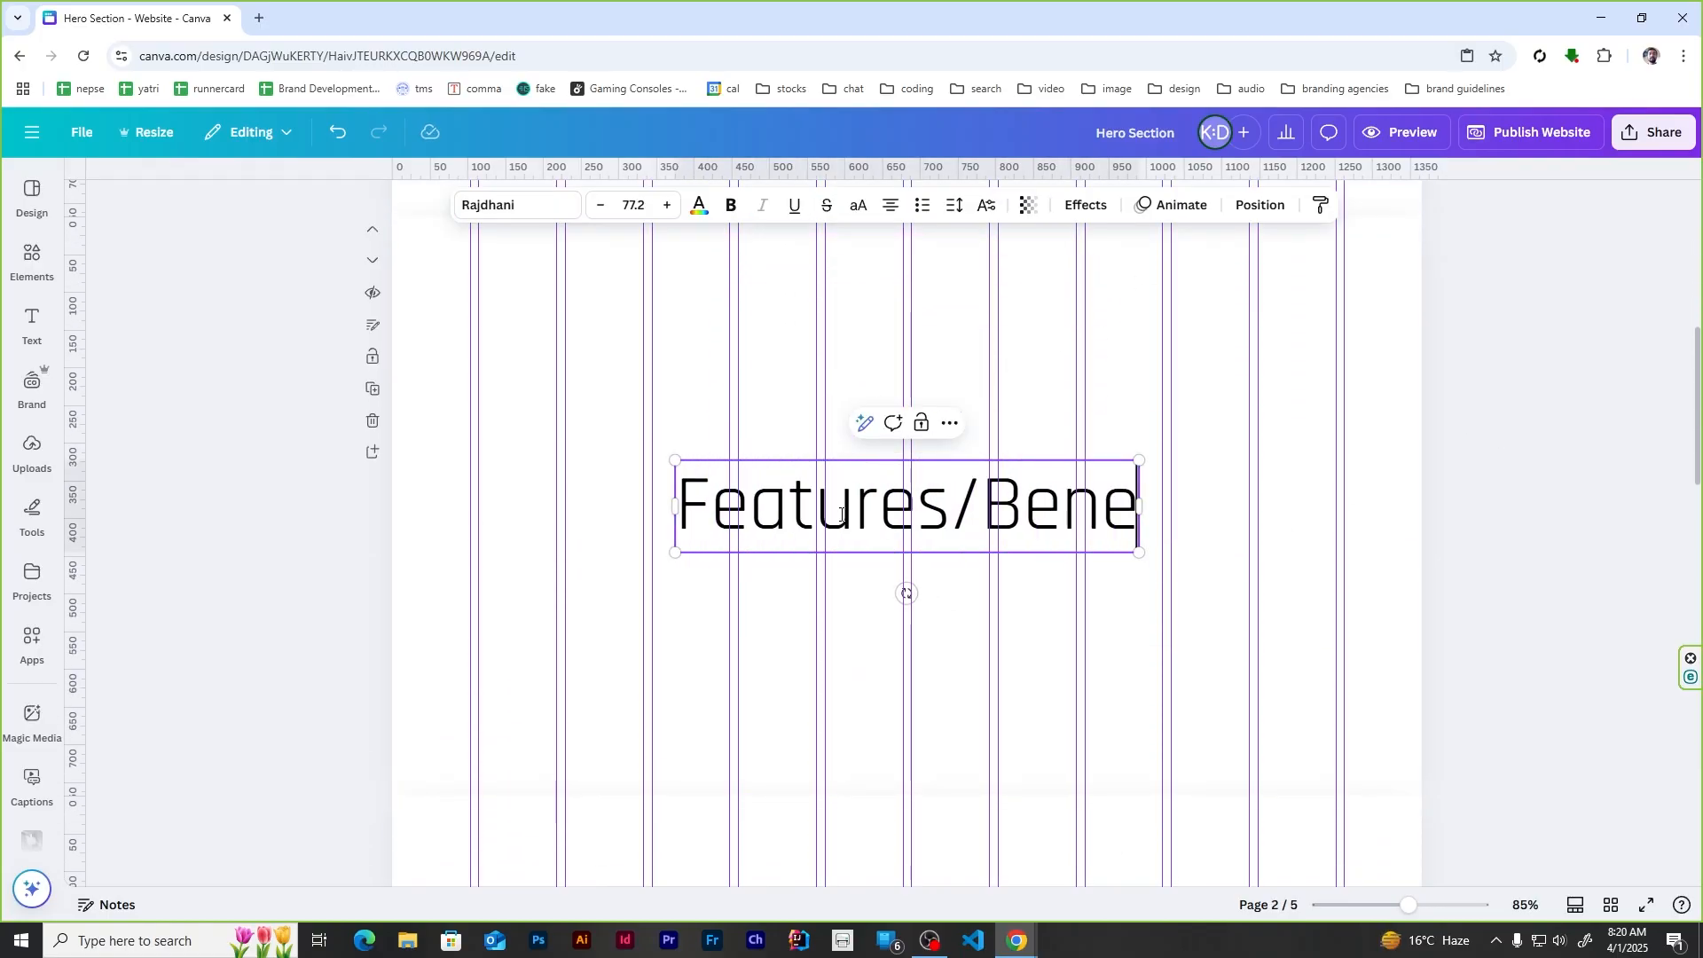
click(1532, 526)
Step: Paste the heading onto the third page and change its text to "Social Proof"
scroll(1532, 526, down, 7)
right_click(773, 460)
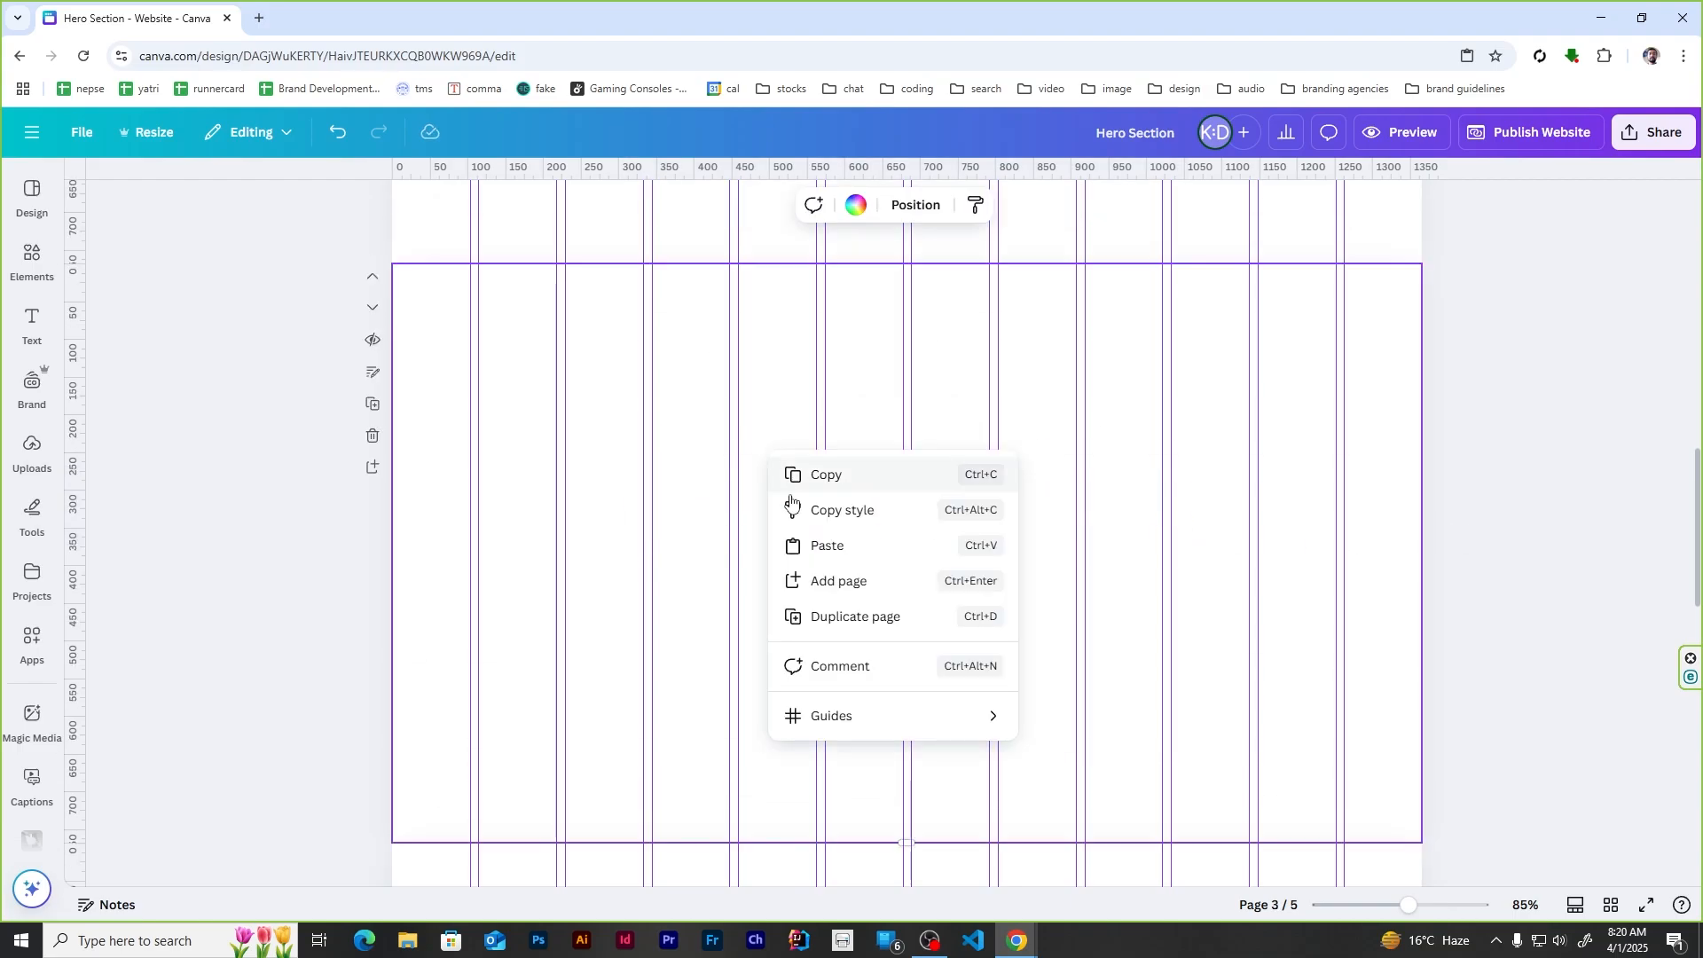
click(843, 545)
text(Social Proof)
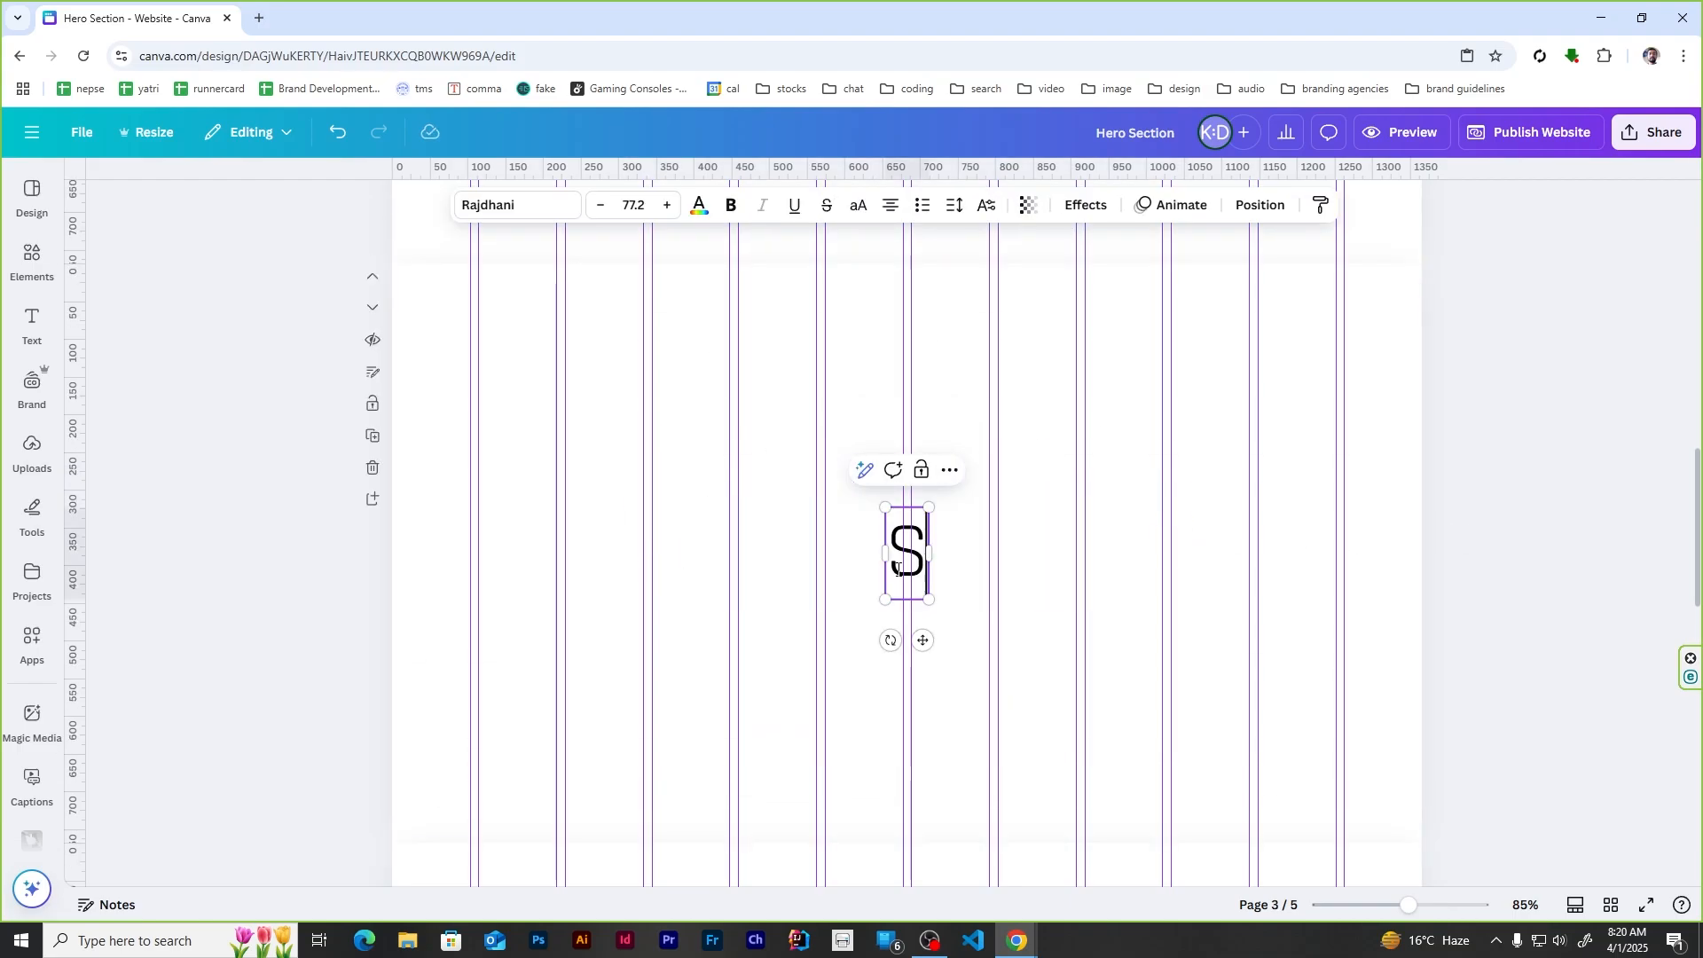
click(1543, 453)
Step: Paste the heading onto the fourth page and change its text to "FAQs"
scroll(1544, 453, down, 5)
key(ctrl+v)
double_click(848, 707)
text(FAQs)
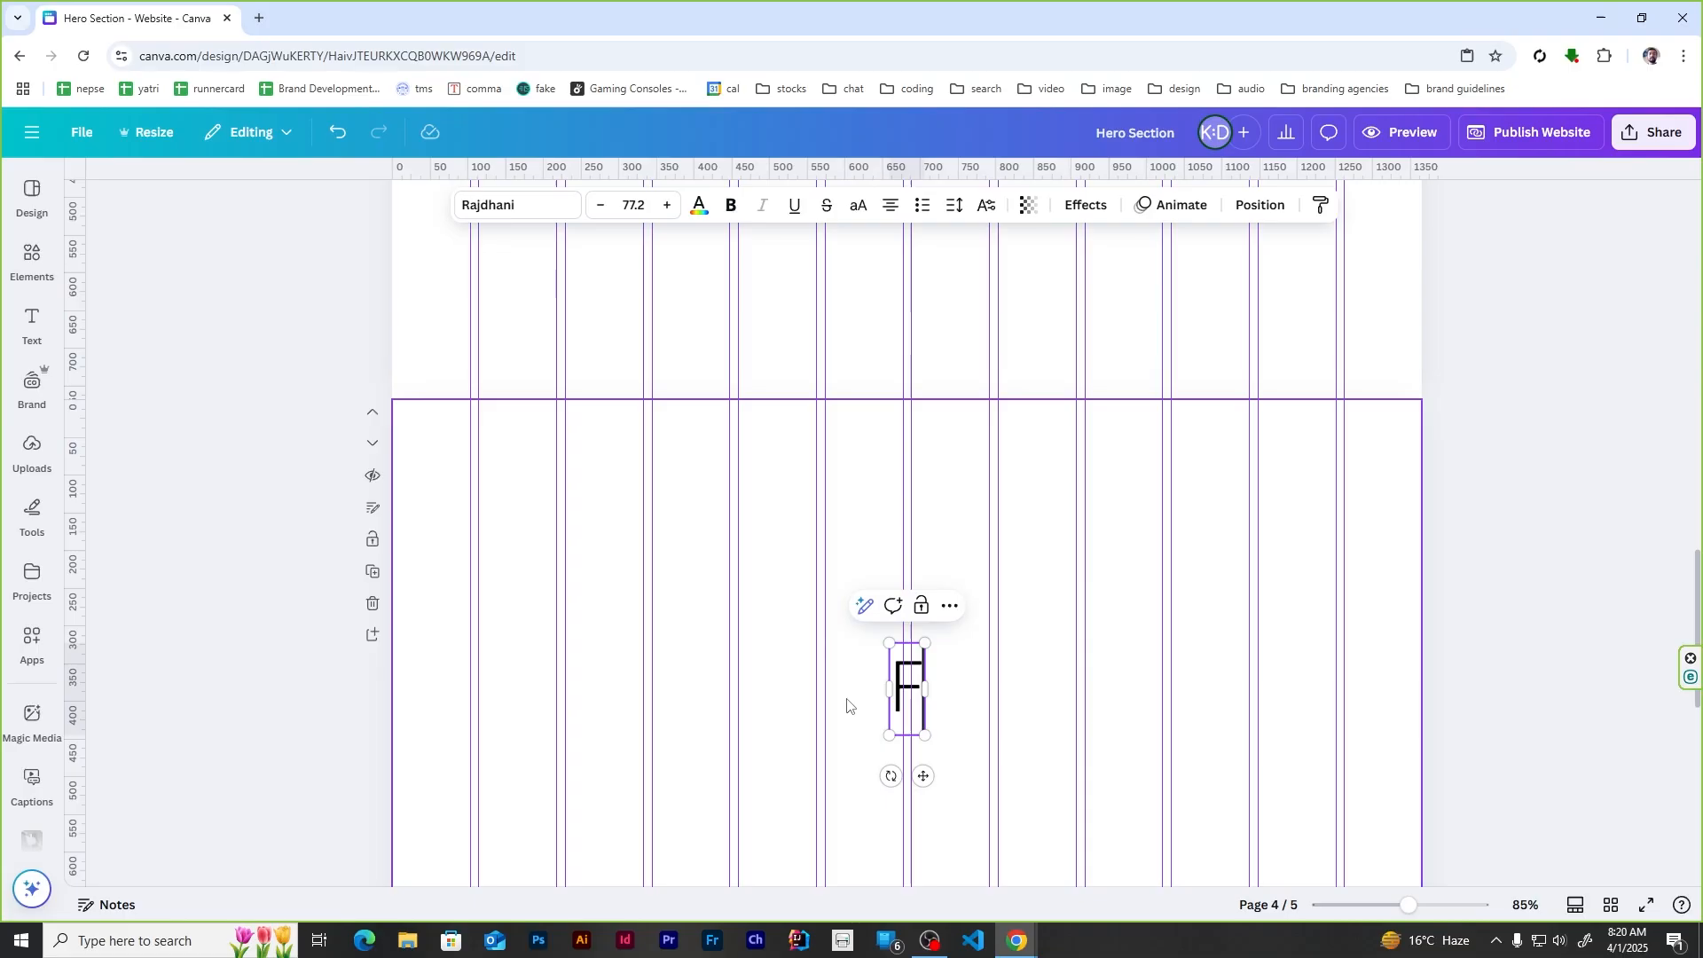
click(1410, 522)
Step: Paste the heading onto the fifth page and change its text to "Prominent CTA"
scroll(1410, 522, down, 6)
text(Hero Section)
double_click(812, 736)
text(Prominent CTA)
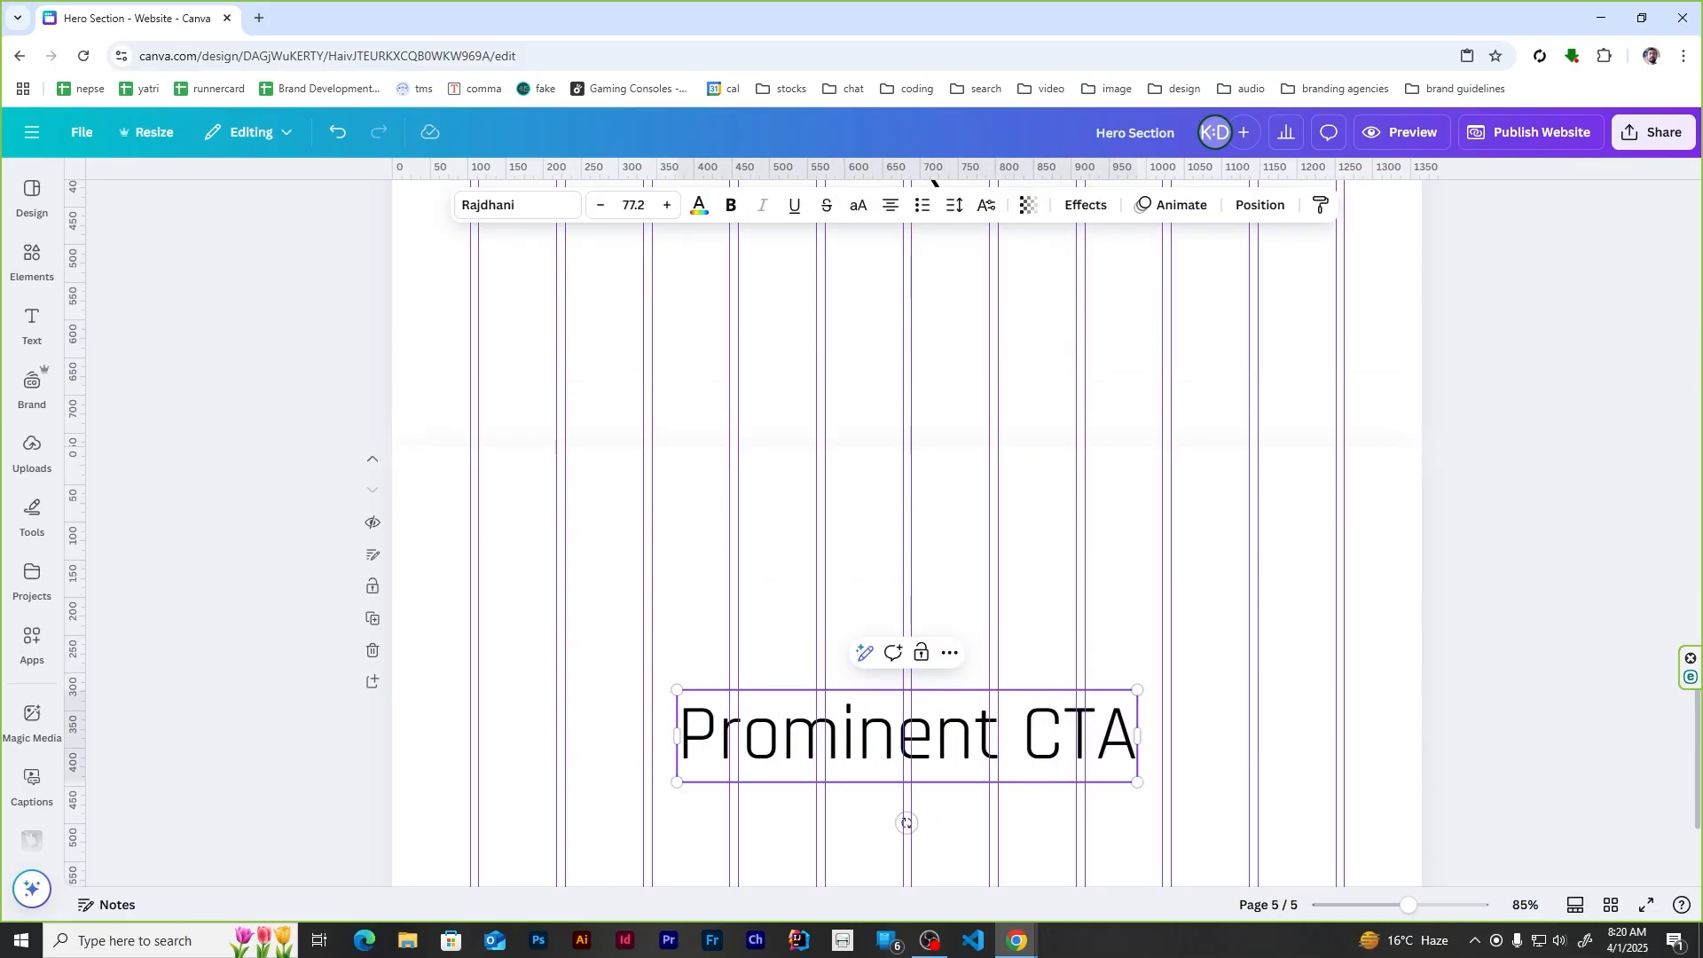
click(1485, 589)
Step: Delete the section placeholder headings from the pages
scroll(1485, 589, down, 3)
scroll(1485, 589, up, 20)
scroll(970, 521, down, 15)
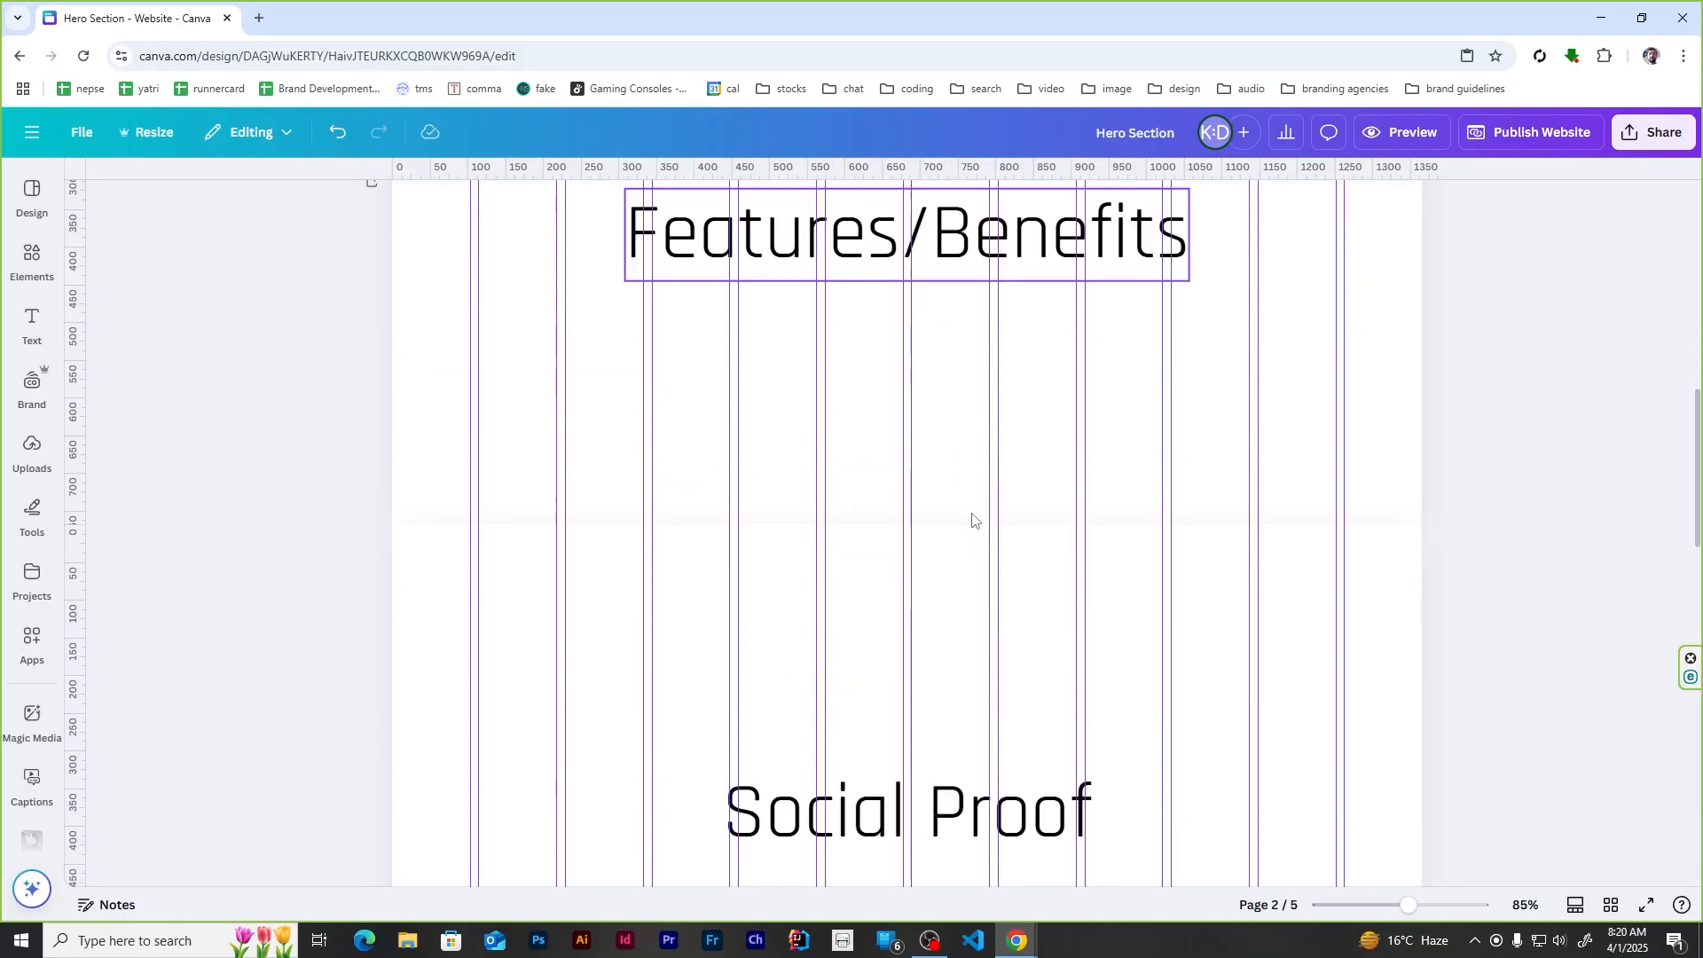
scroll(970, 521, up, 15)
click(799, 545)
key(Delete)
scroll(857, 533, down, 7)
click(896, 514)
key(Delete)
click(894, 548)
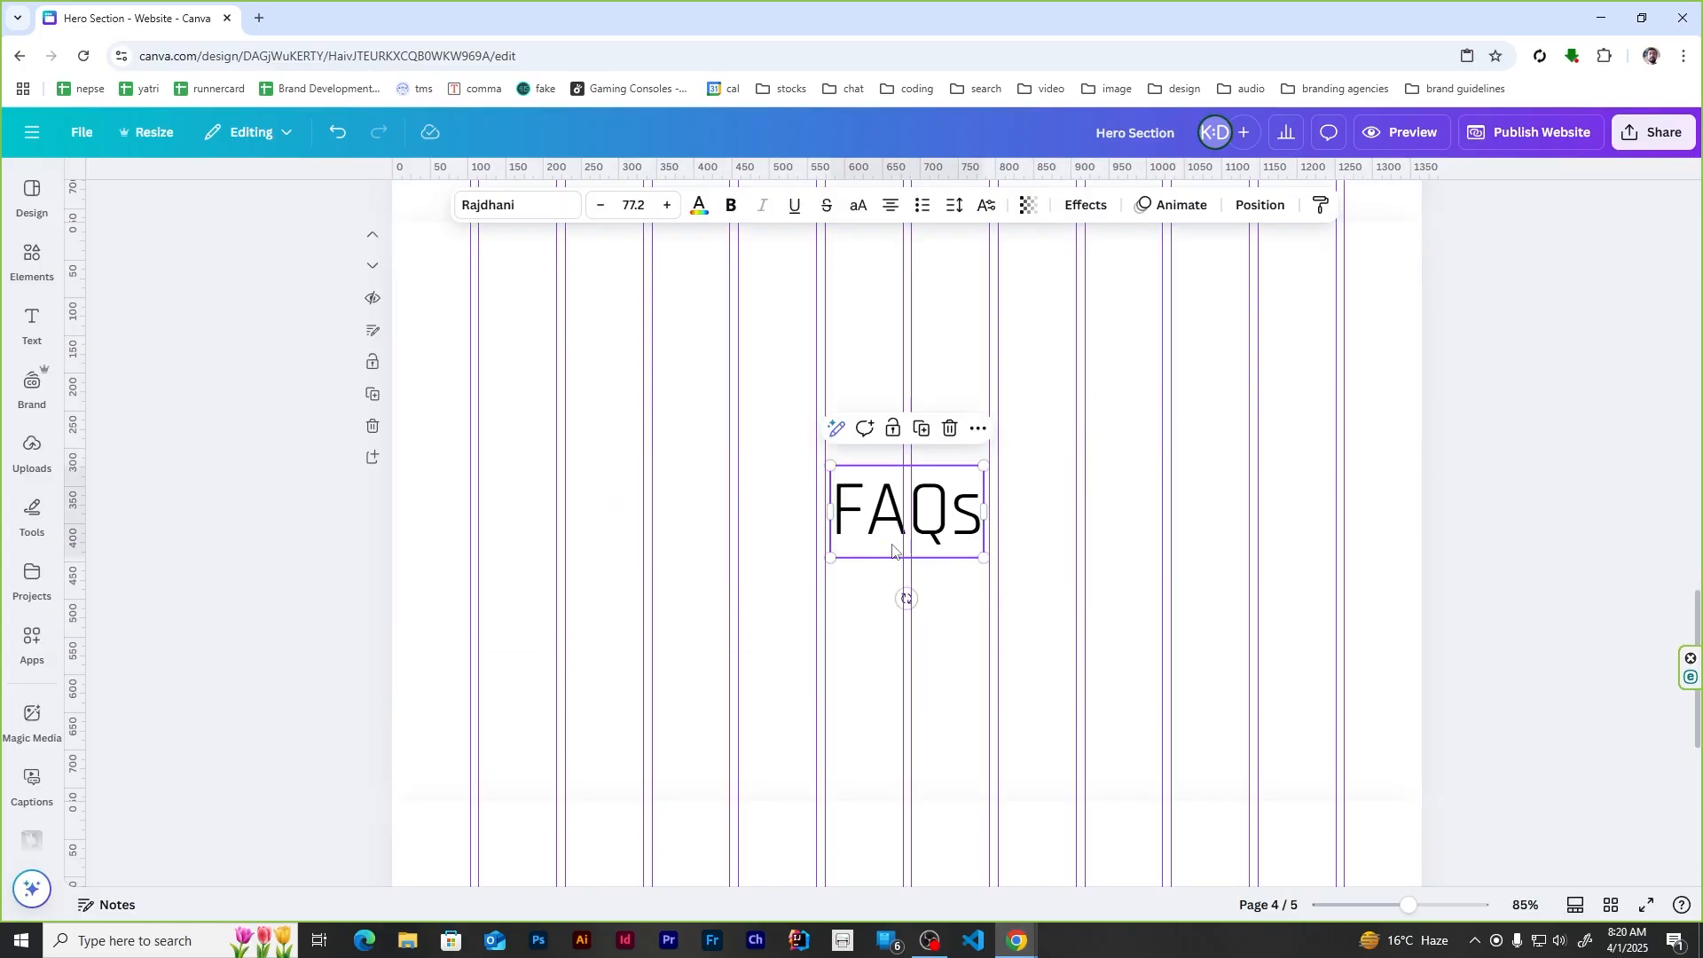
key(Delete)
scroll(857, 653, up, 20)
Step: Insert another blank page, then add the body text "swift run" to the first page and move it into the third grid column
click(1337, 298)
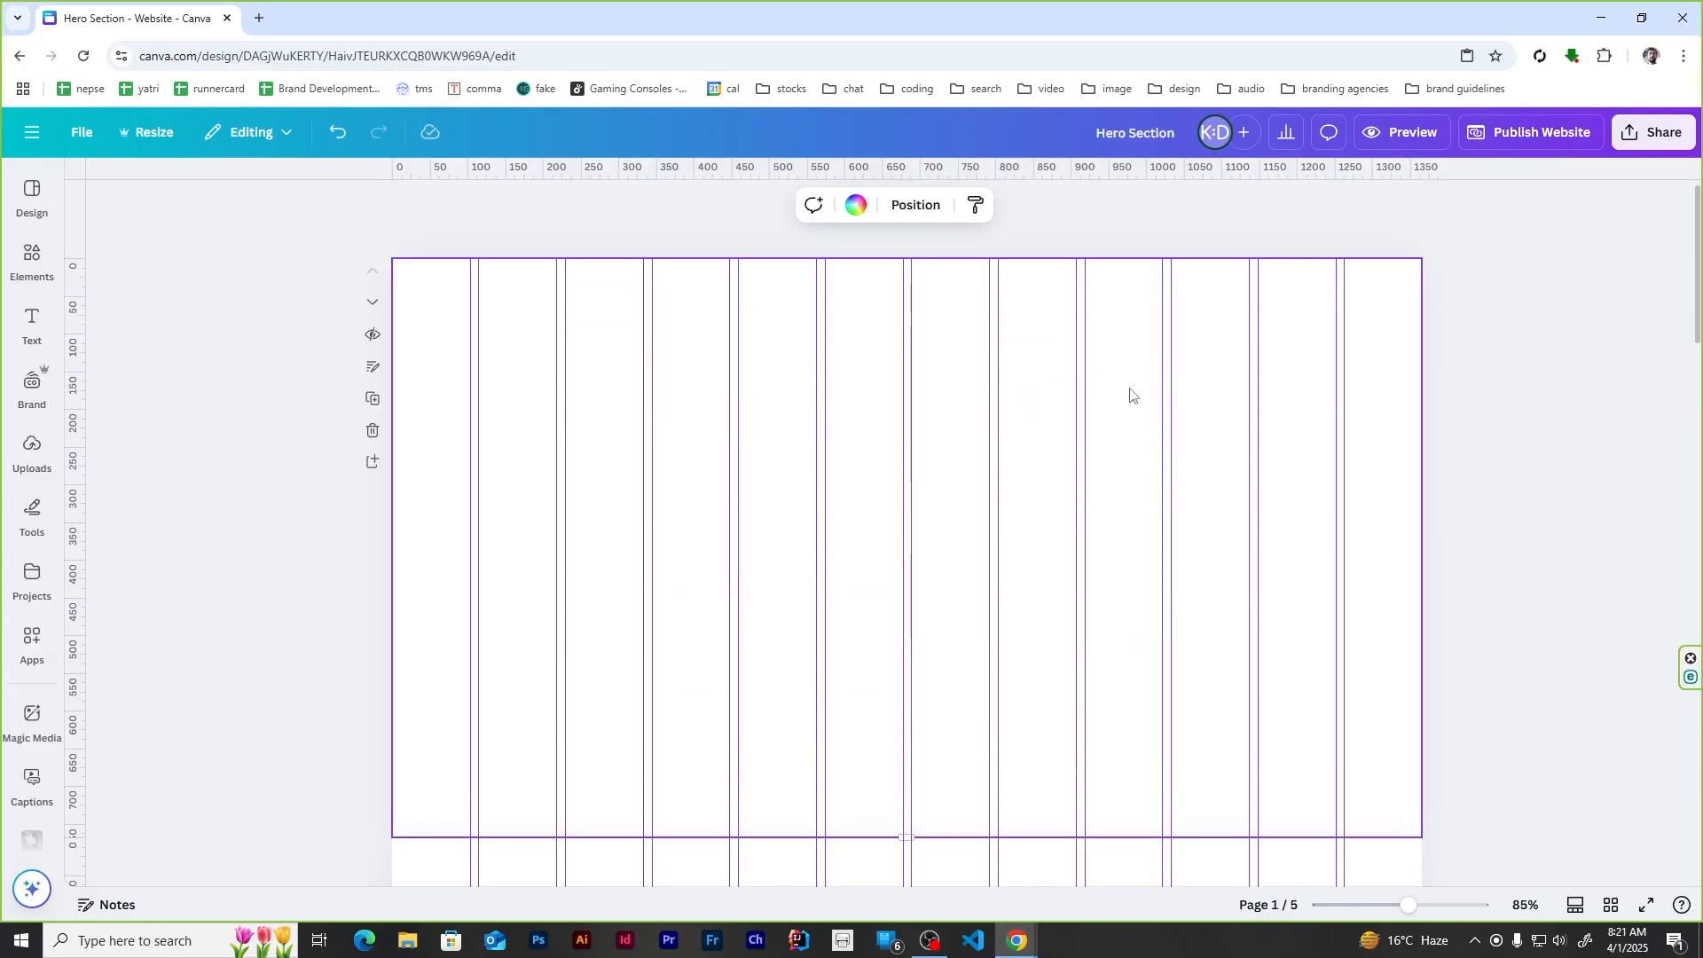
click(373, 463)
click(31, 327)
click(124, 480)
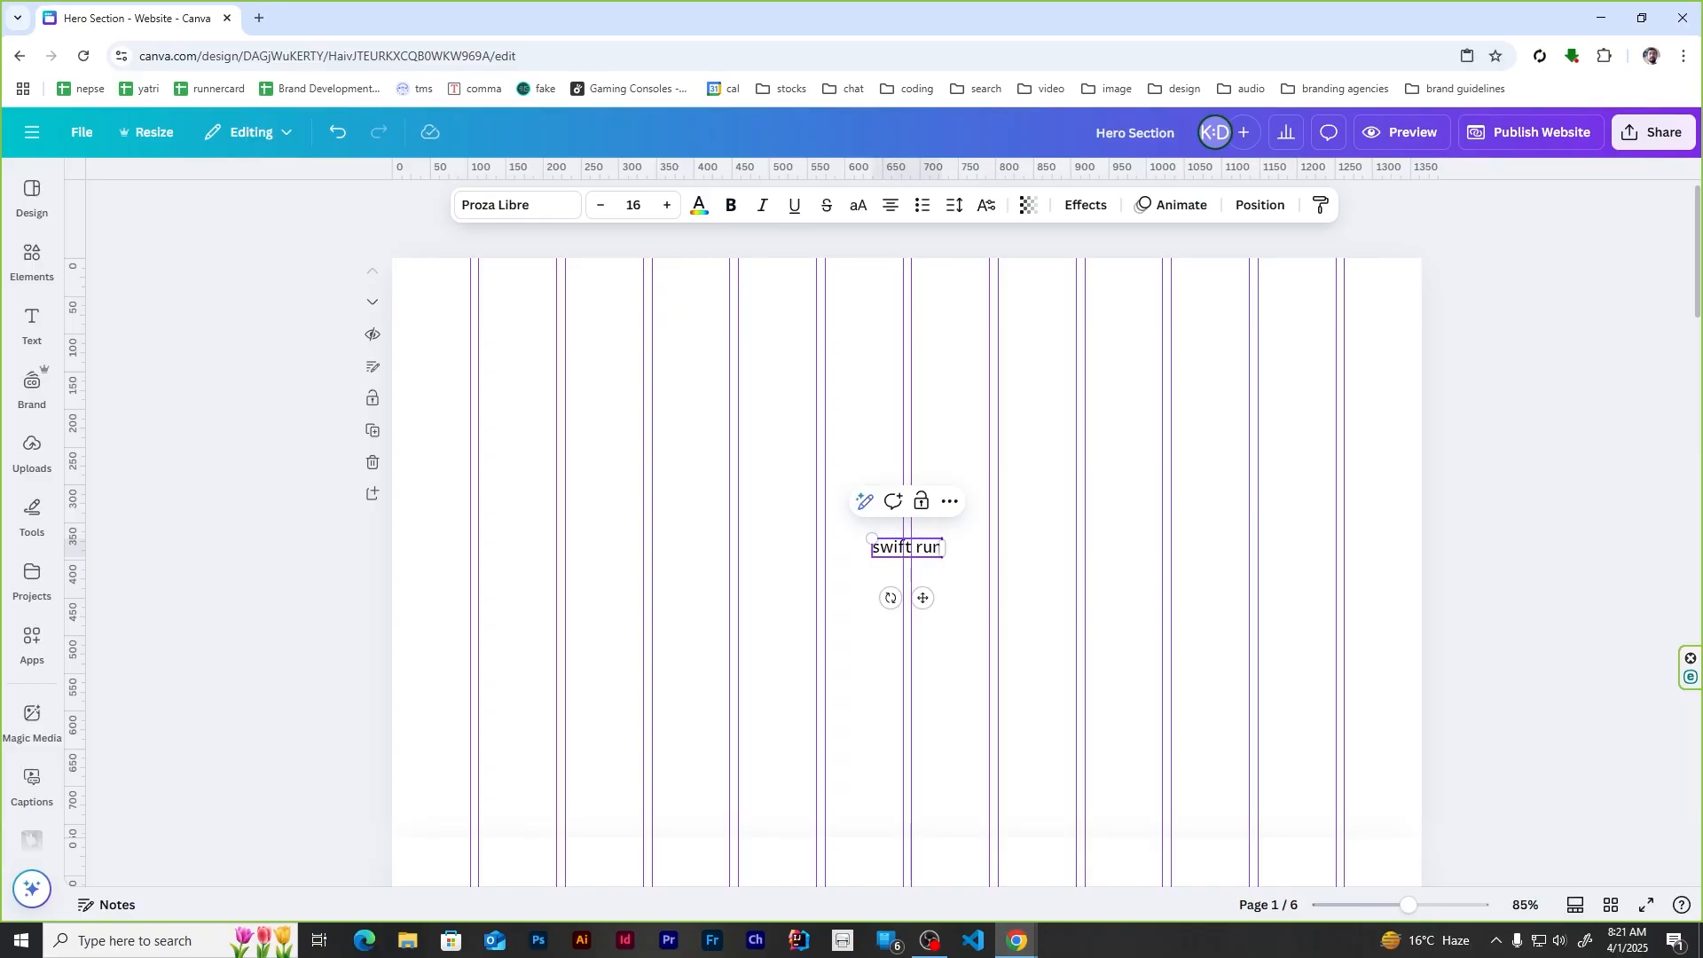
click(985, 589)
drag(878, 550, 586, 534)
Step: Change the "swift run" text's font to Atkinson Hyperlegible
click(515, 205)
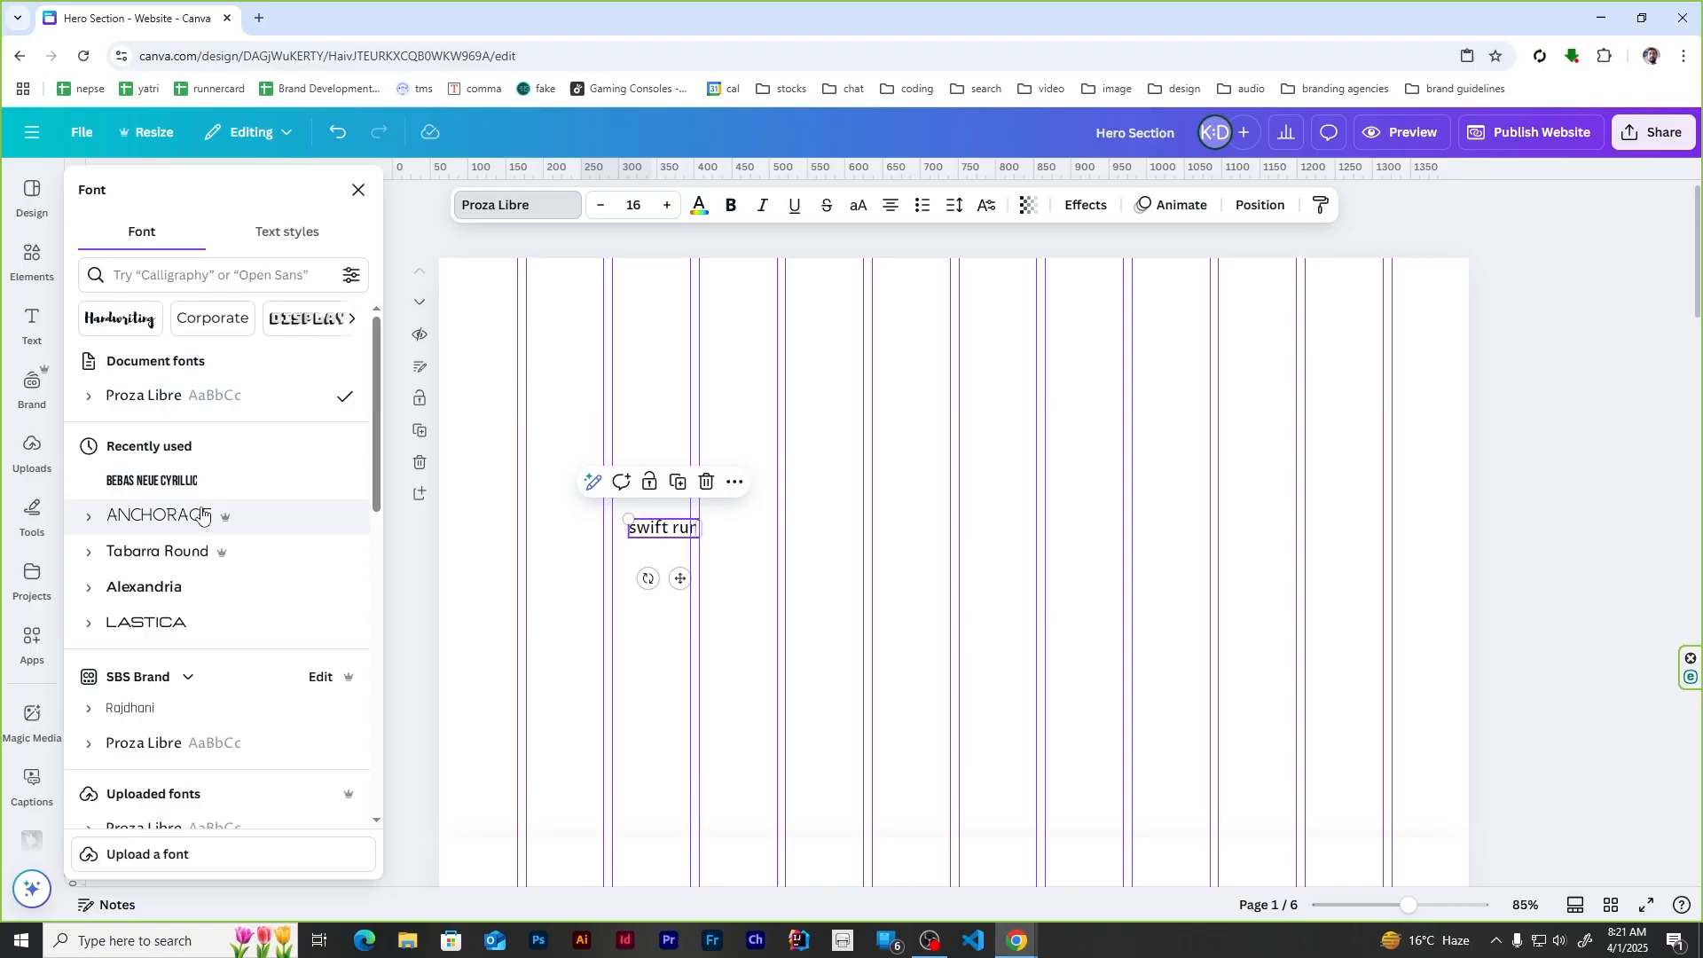
scroll(202, 514, down, 2)
scroll(202, 515, down, 3)
scroll(206, 470, up, 5)
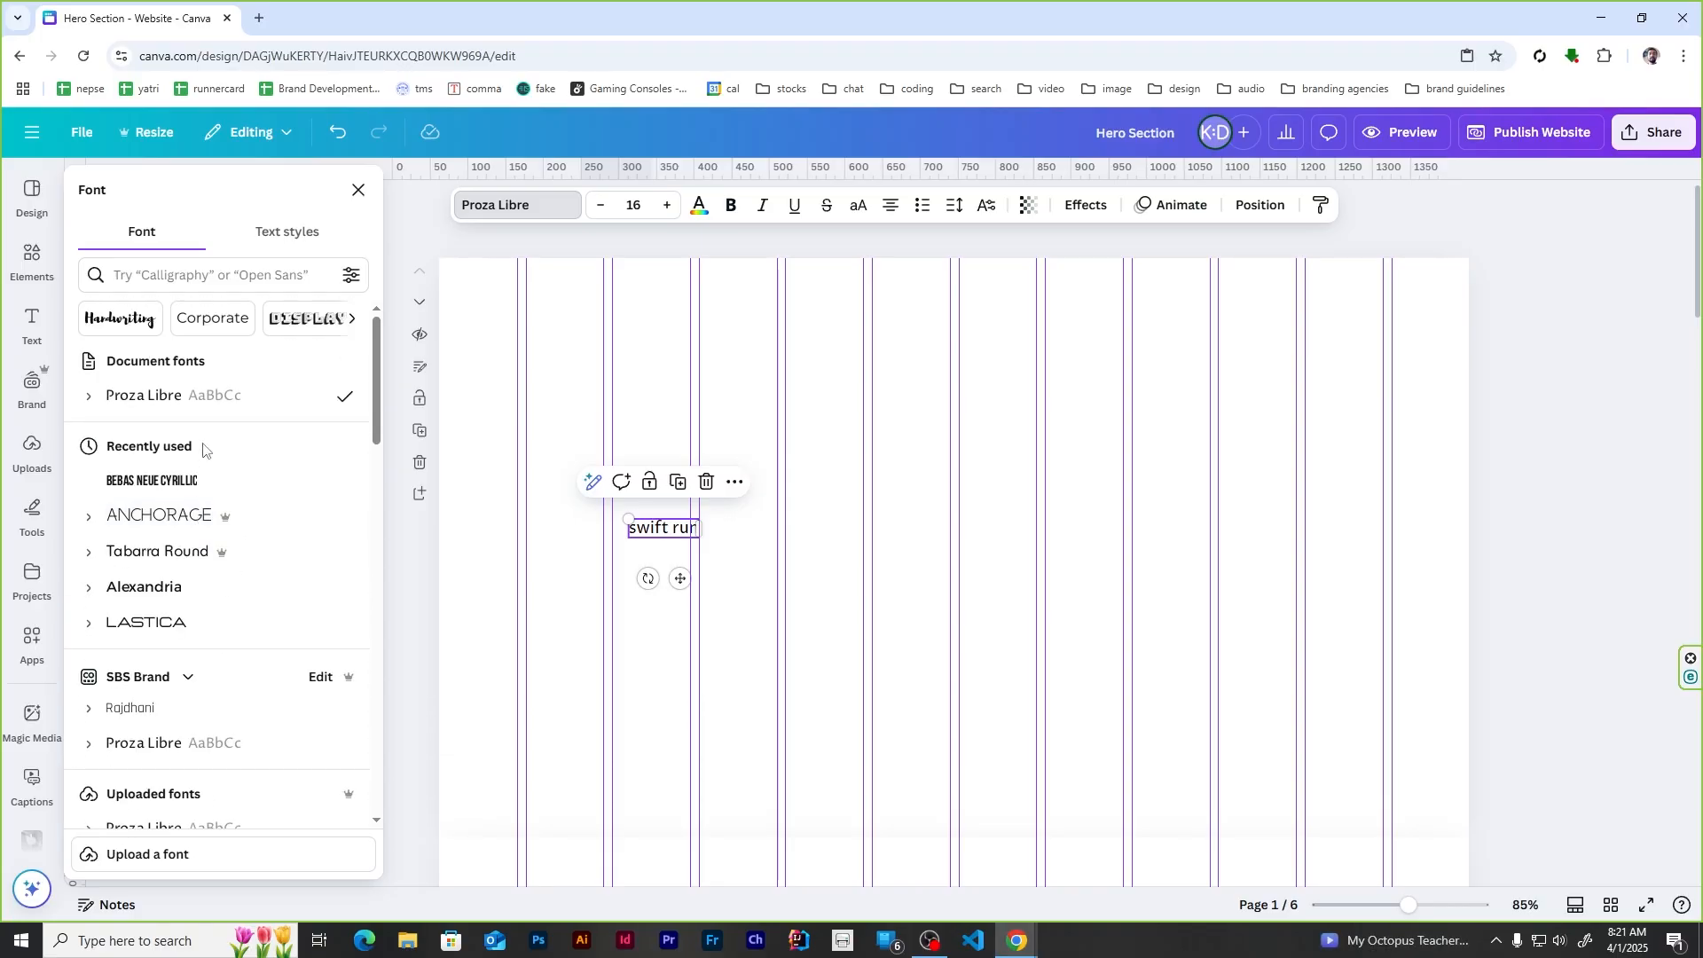
click(162, 278)
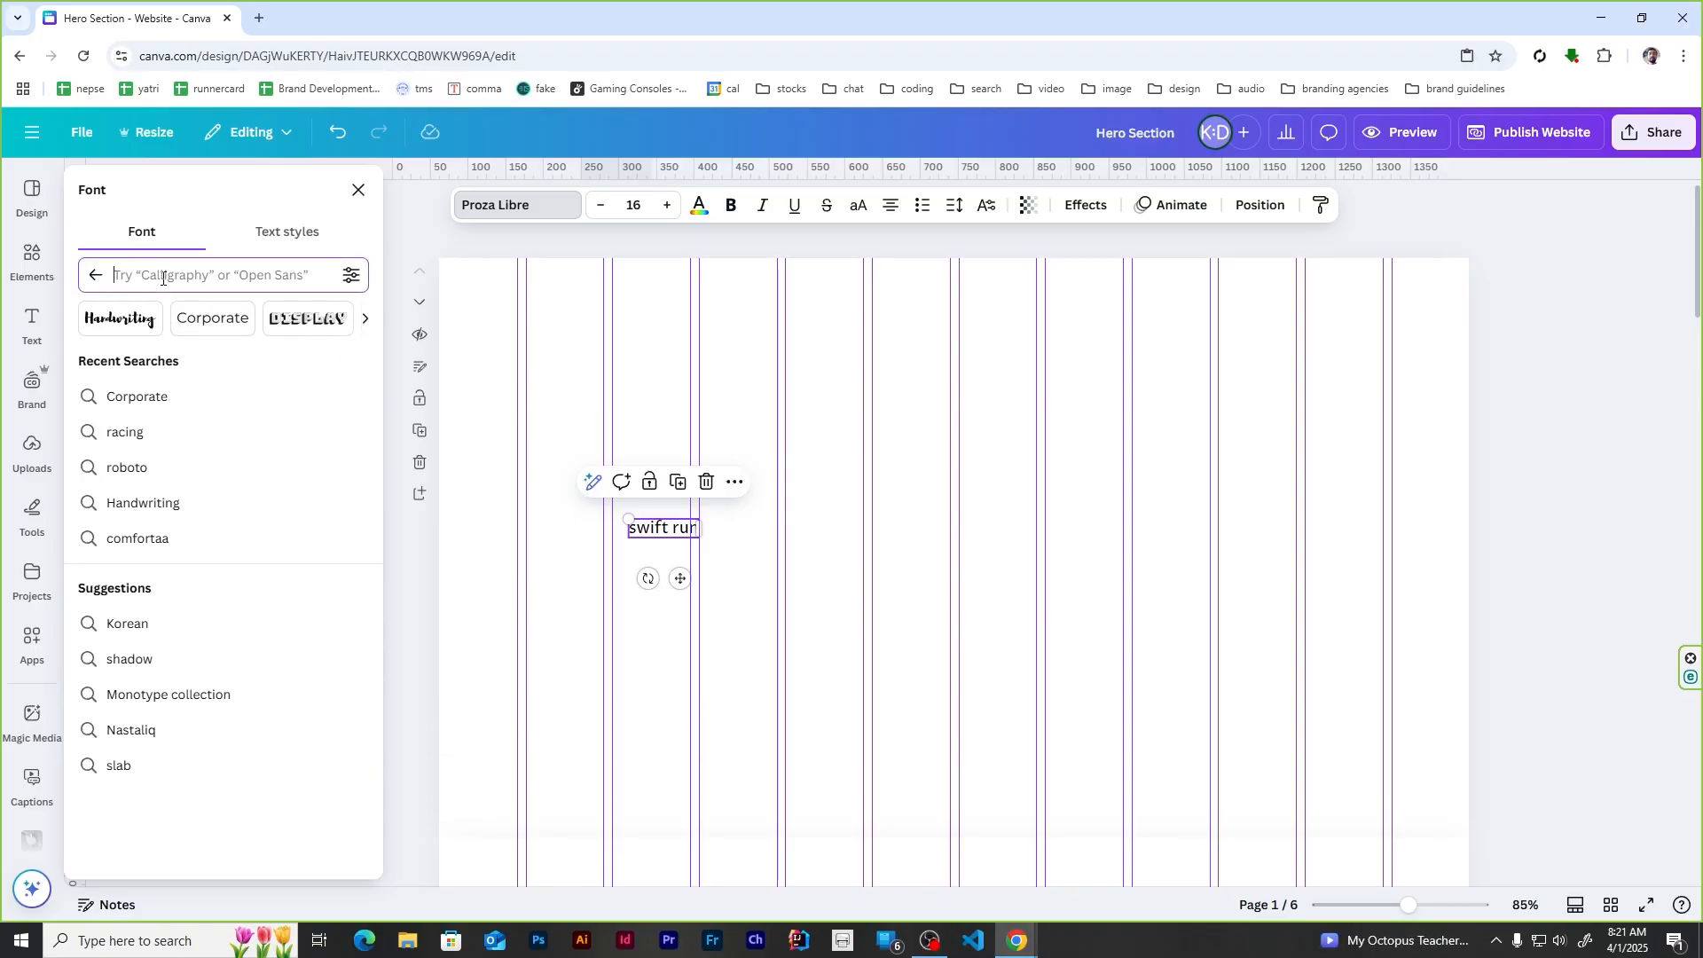
text(atkin)
click(173, 360)
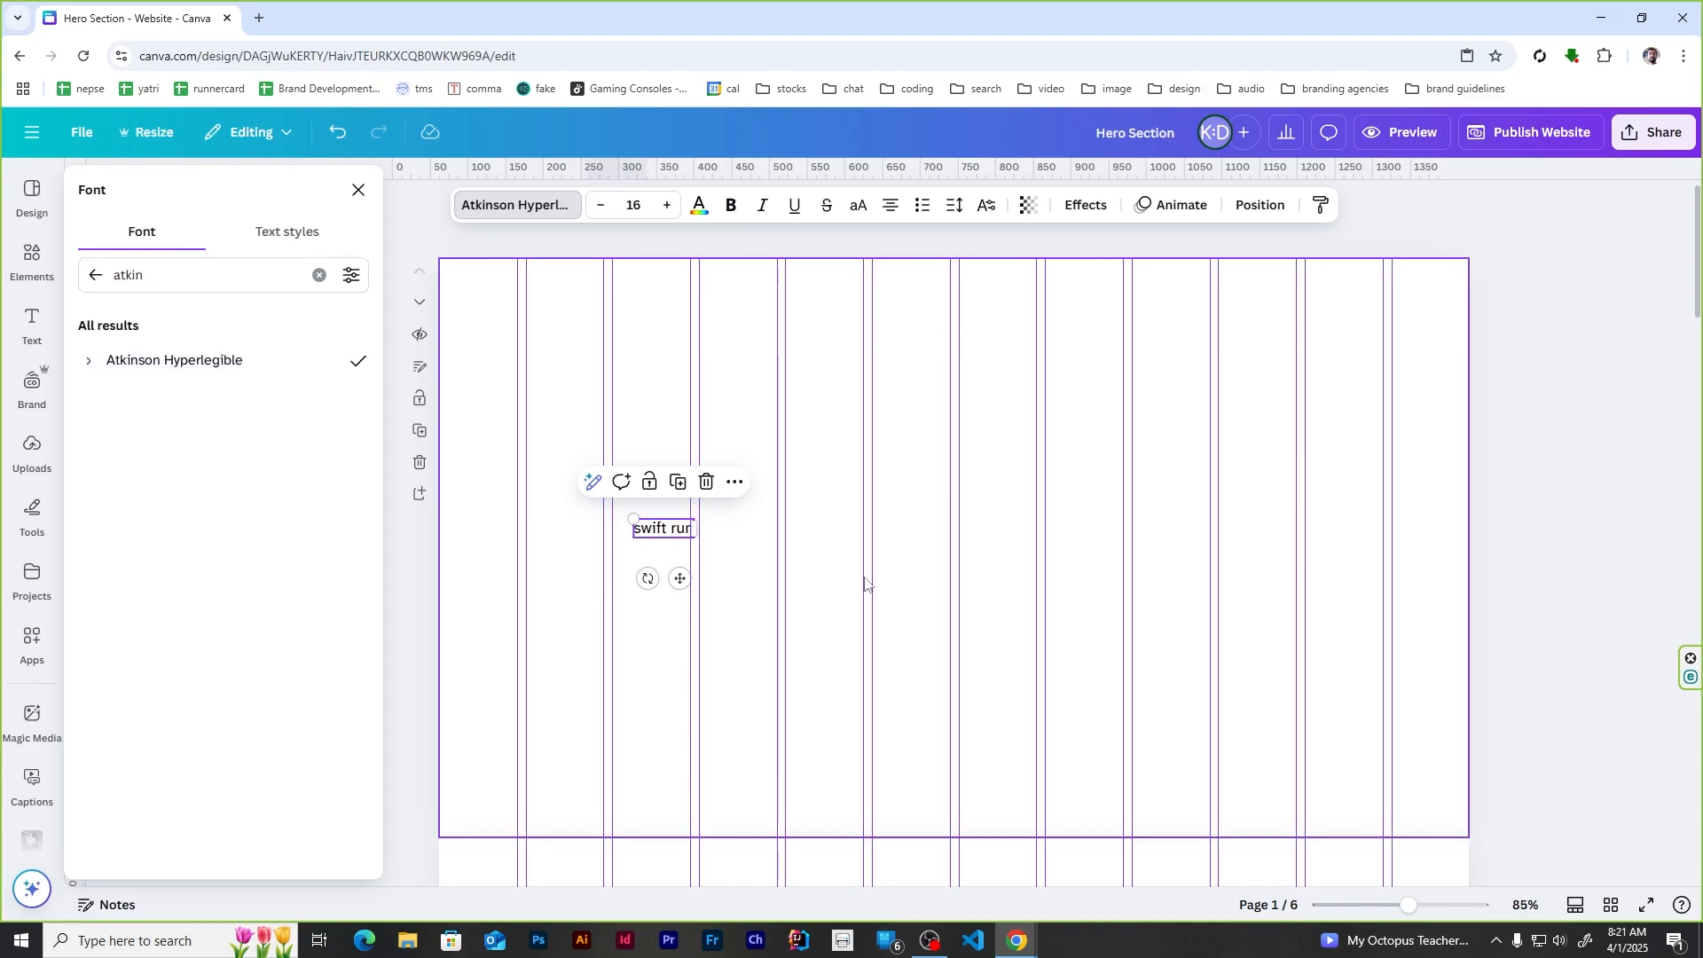
Step: Set the "swift run" text's font size to 11
click(634, 205)
text(11)
key(Return)
click(878, 399)
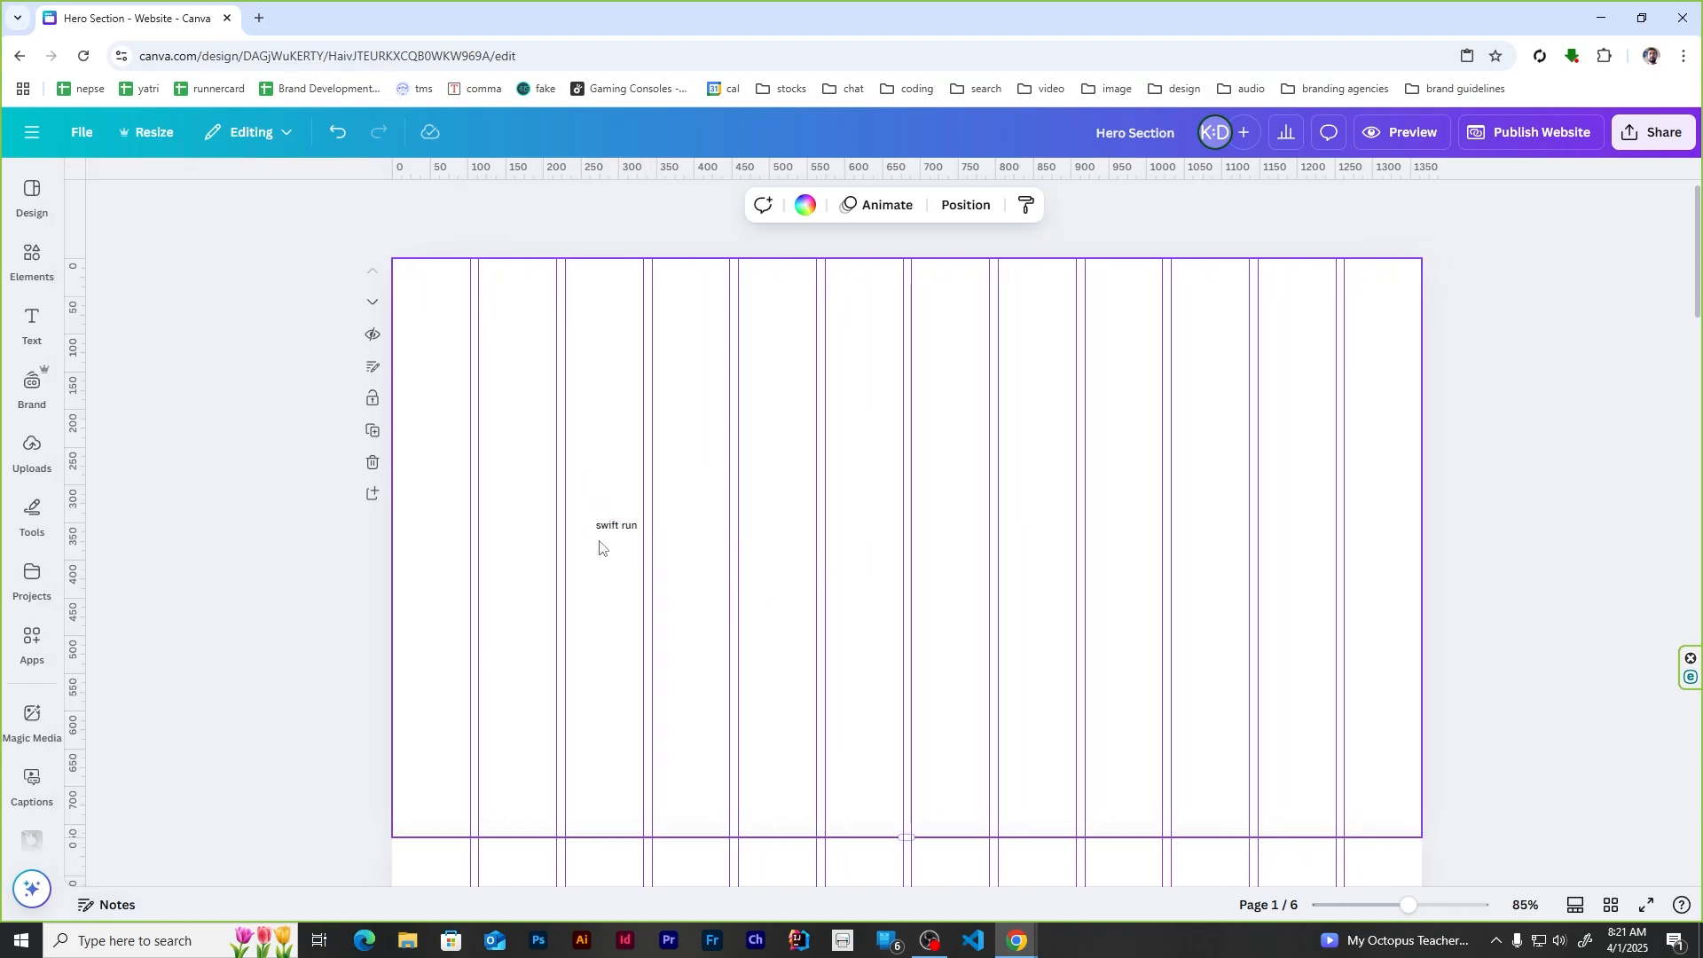
Step: Move the "swift run" text up to align with the left edge of the second grid column
drag(617, 526, 499, 392)
click(505, 514)
click(499, 391)
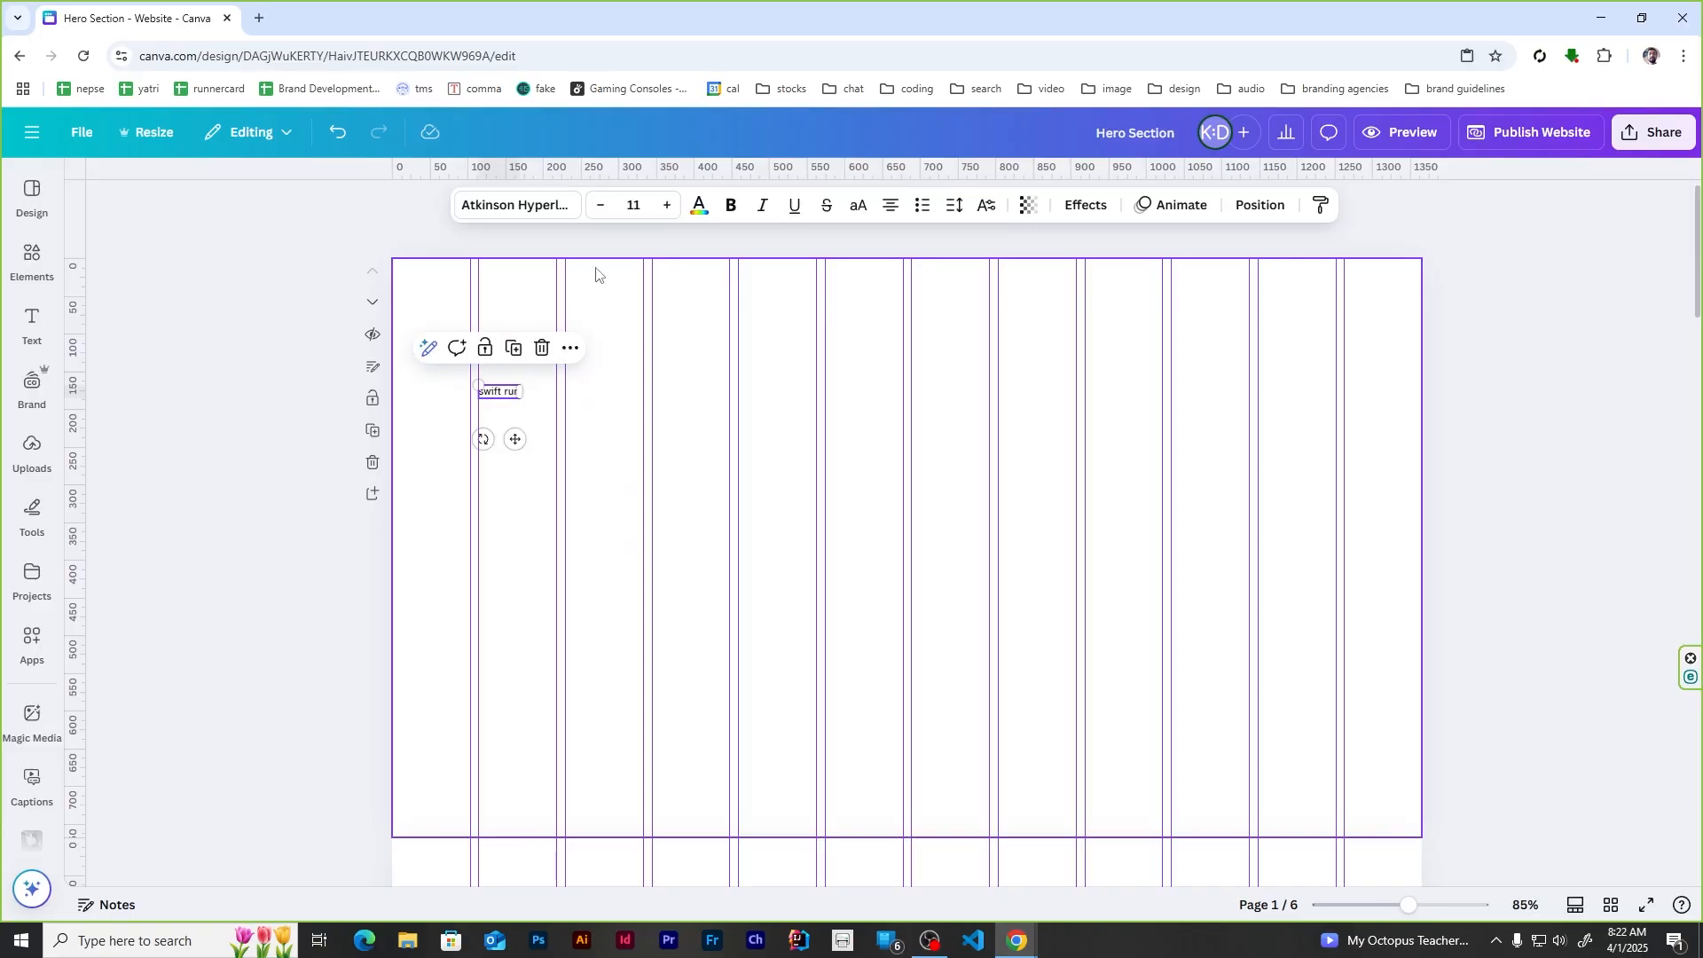
Step: Search the web for "golden ratio" in a new browser tab
click(258, 17)
text(golden ratio)
key(Return)
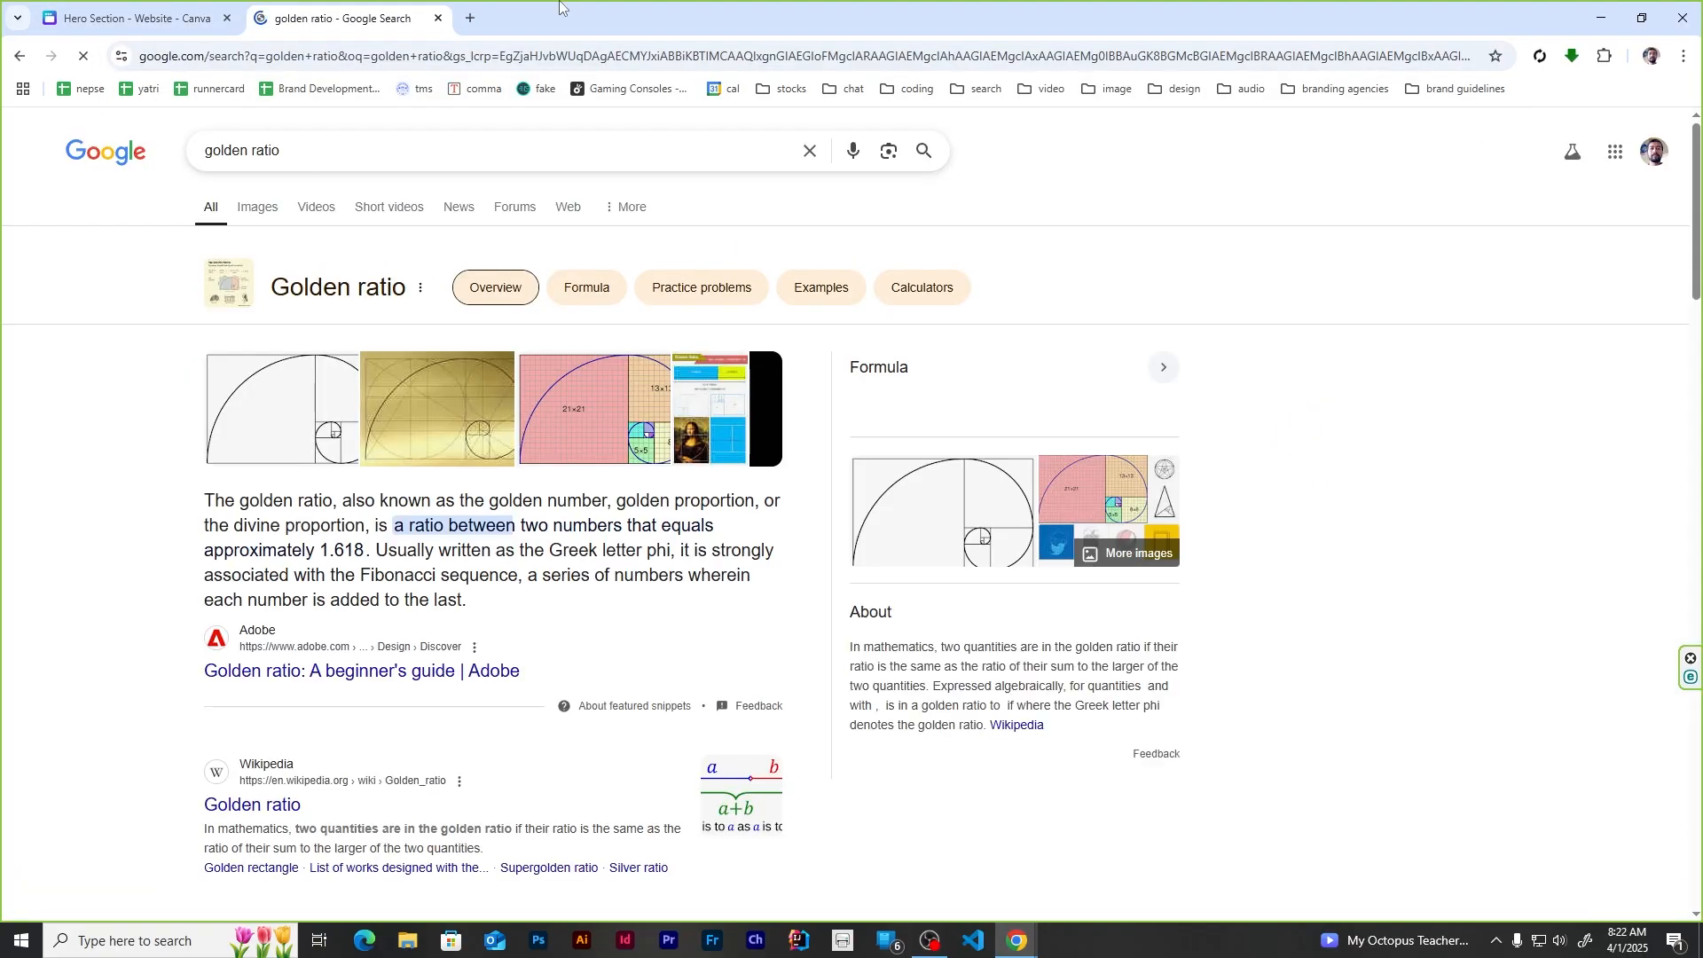
Step: Return to the Canva design and move the "swift run" text slightly lower in the second grid column
click(142, 11)
drag(501, 398, 501, 435)
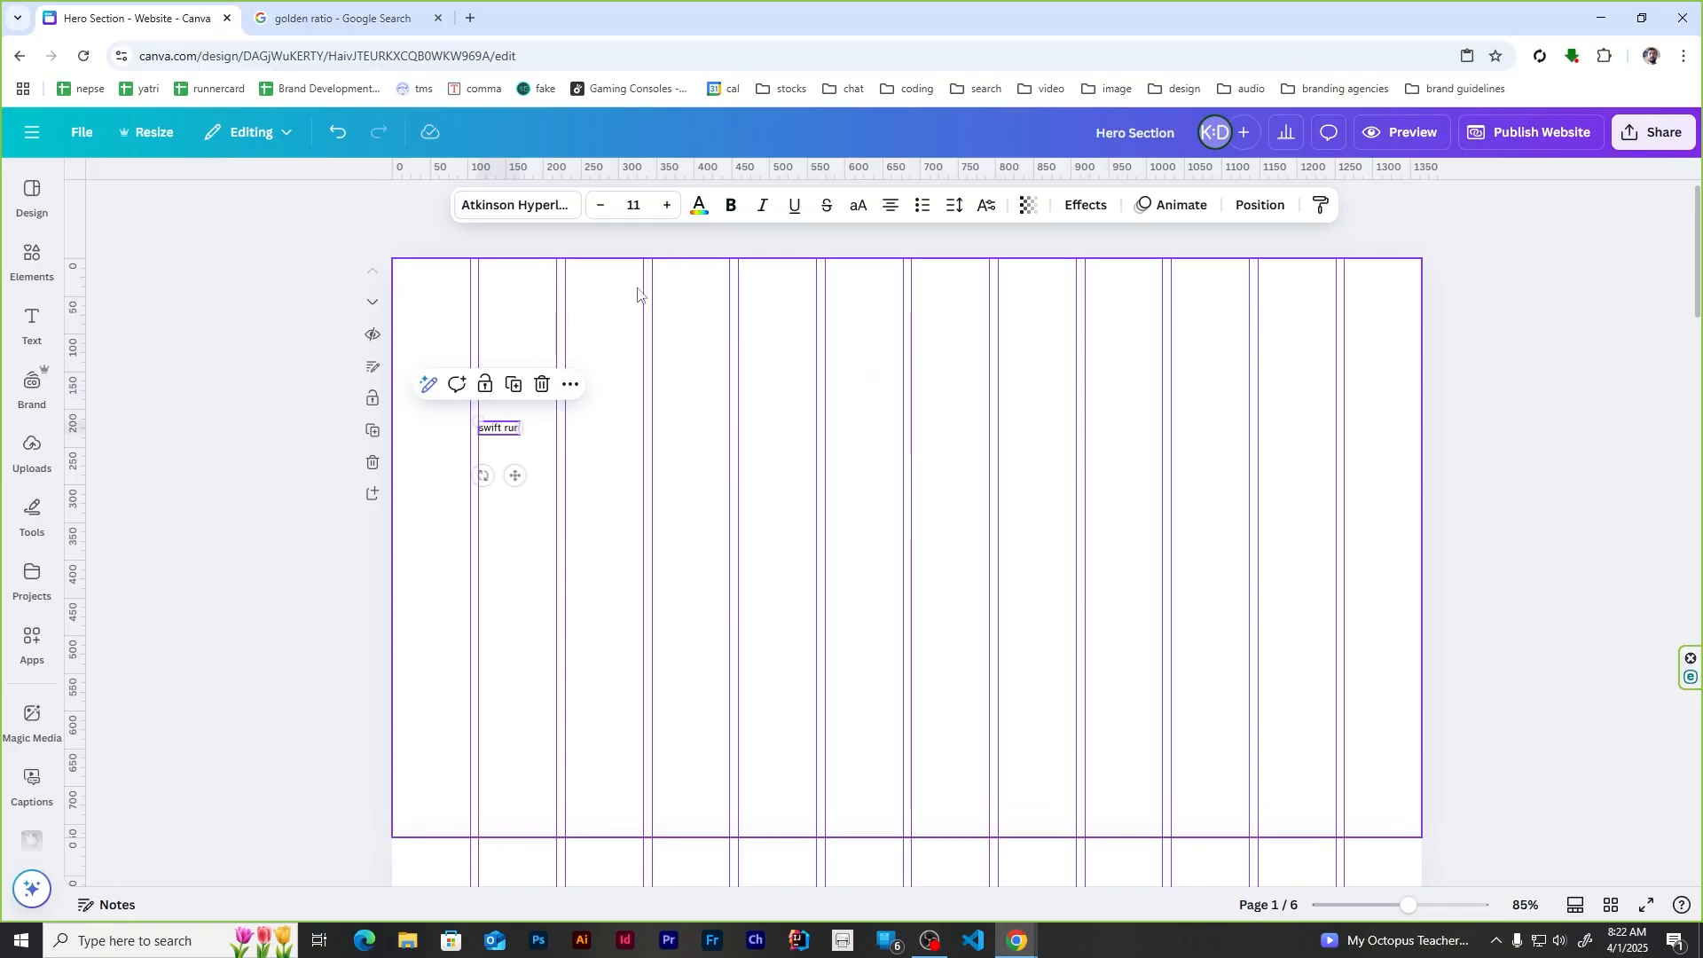
click(633, 205)
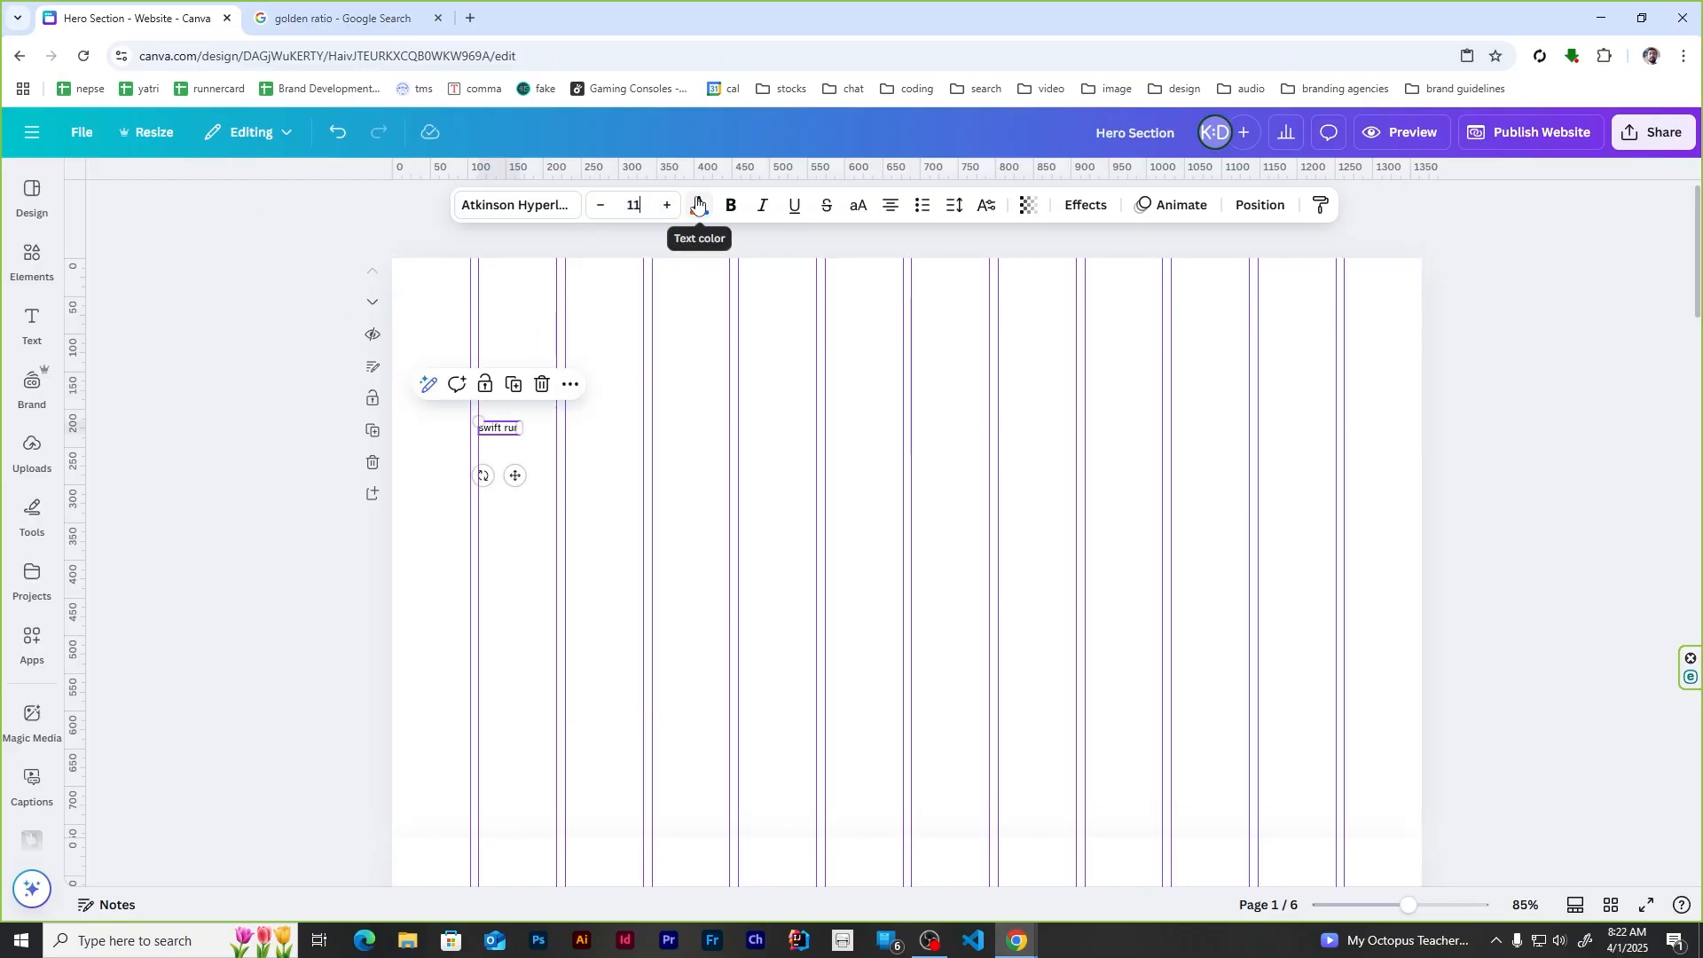
Step: Open the Windows Calculator app
click(163, 943)
text(calc)
key(Return)
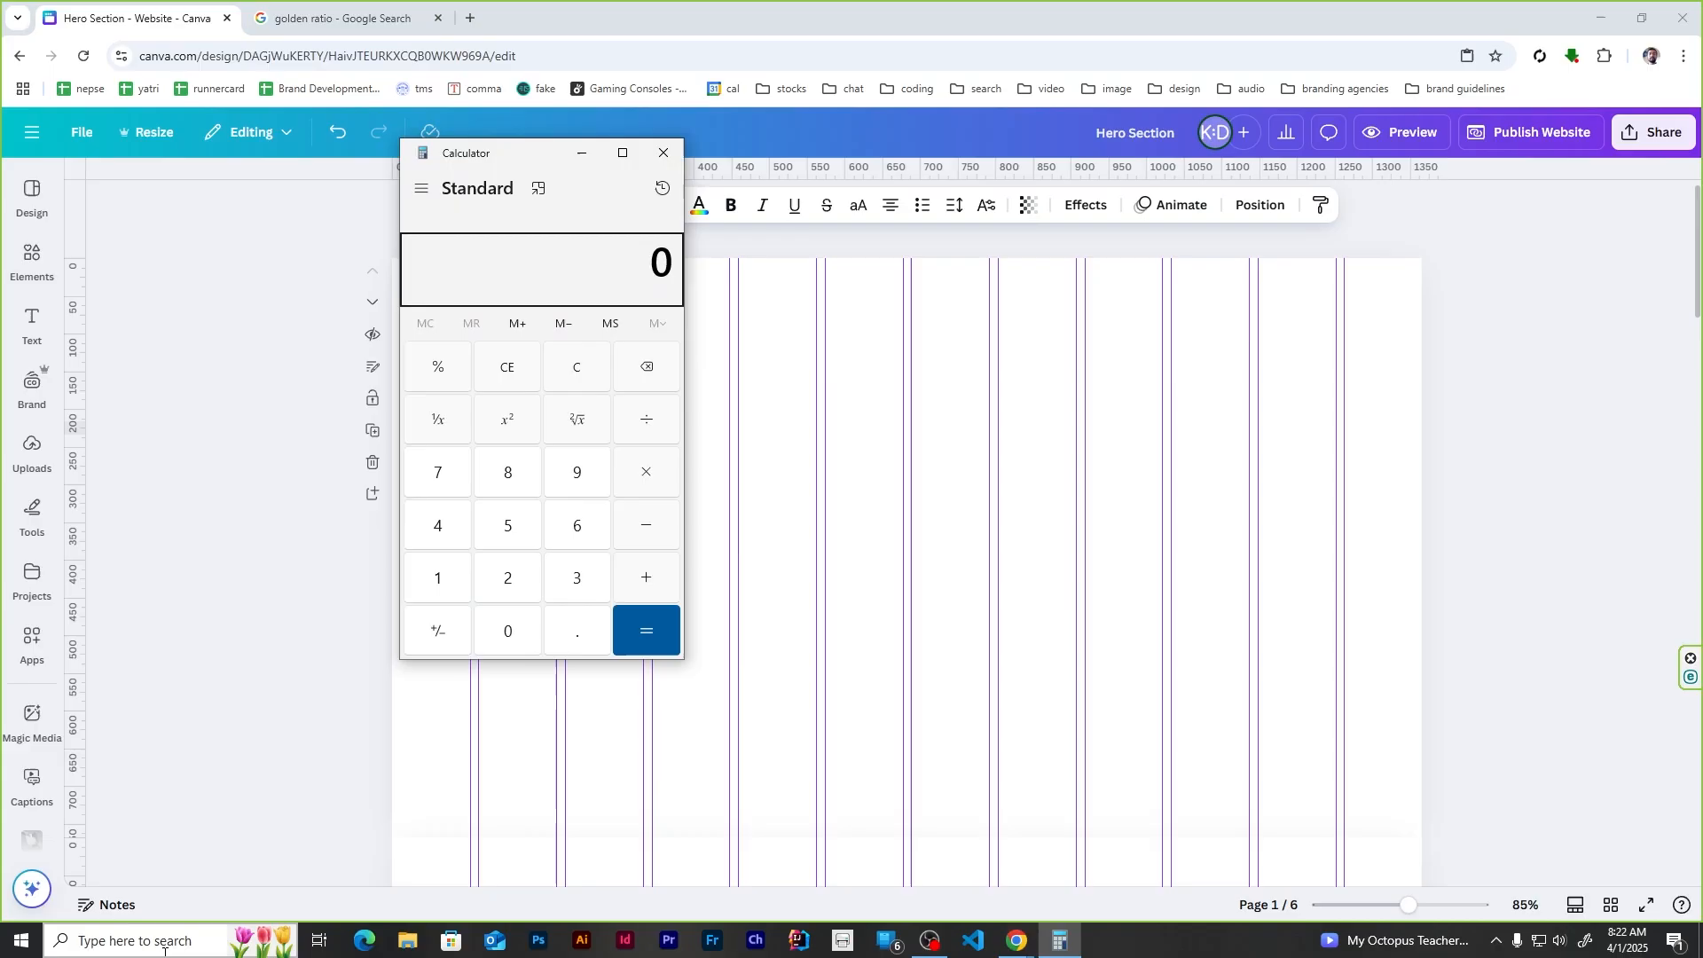
Step: Multiply 11 by 1.618 in Calculator and set the lower "swift run" text's font size to 17.8
drag(513, 170, 905, 335)
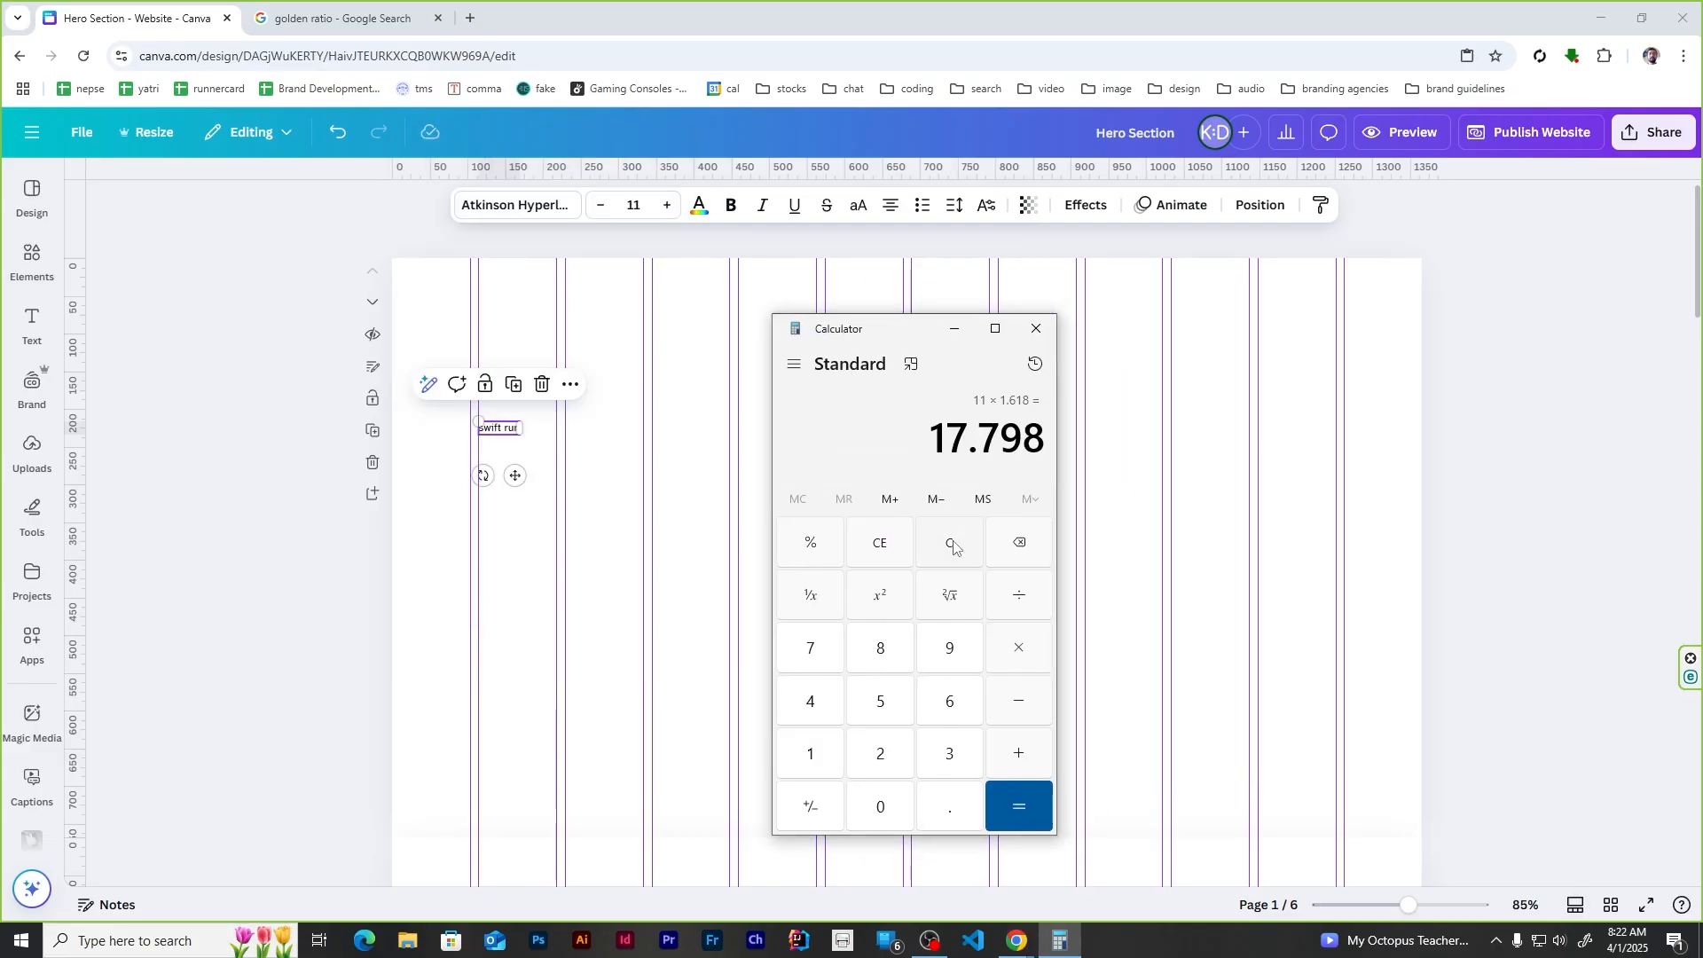
click(647, 197)
text(17.)
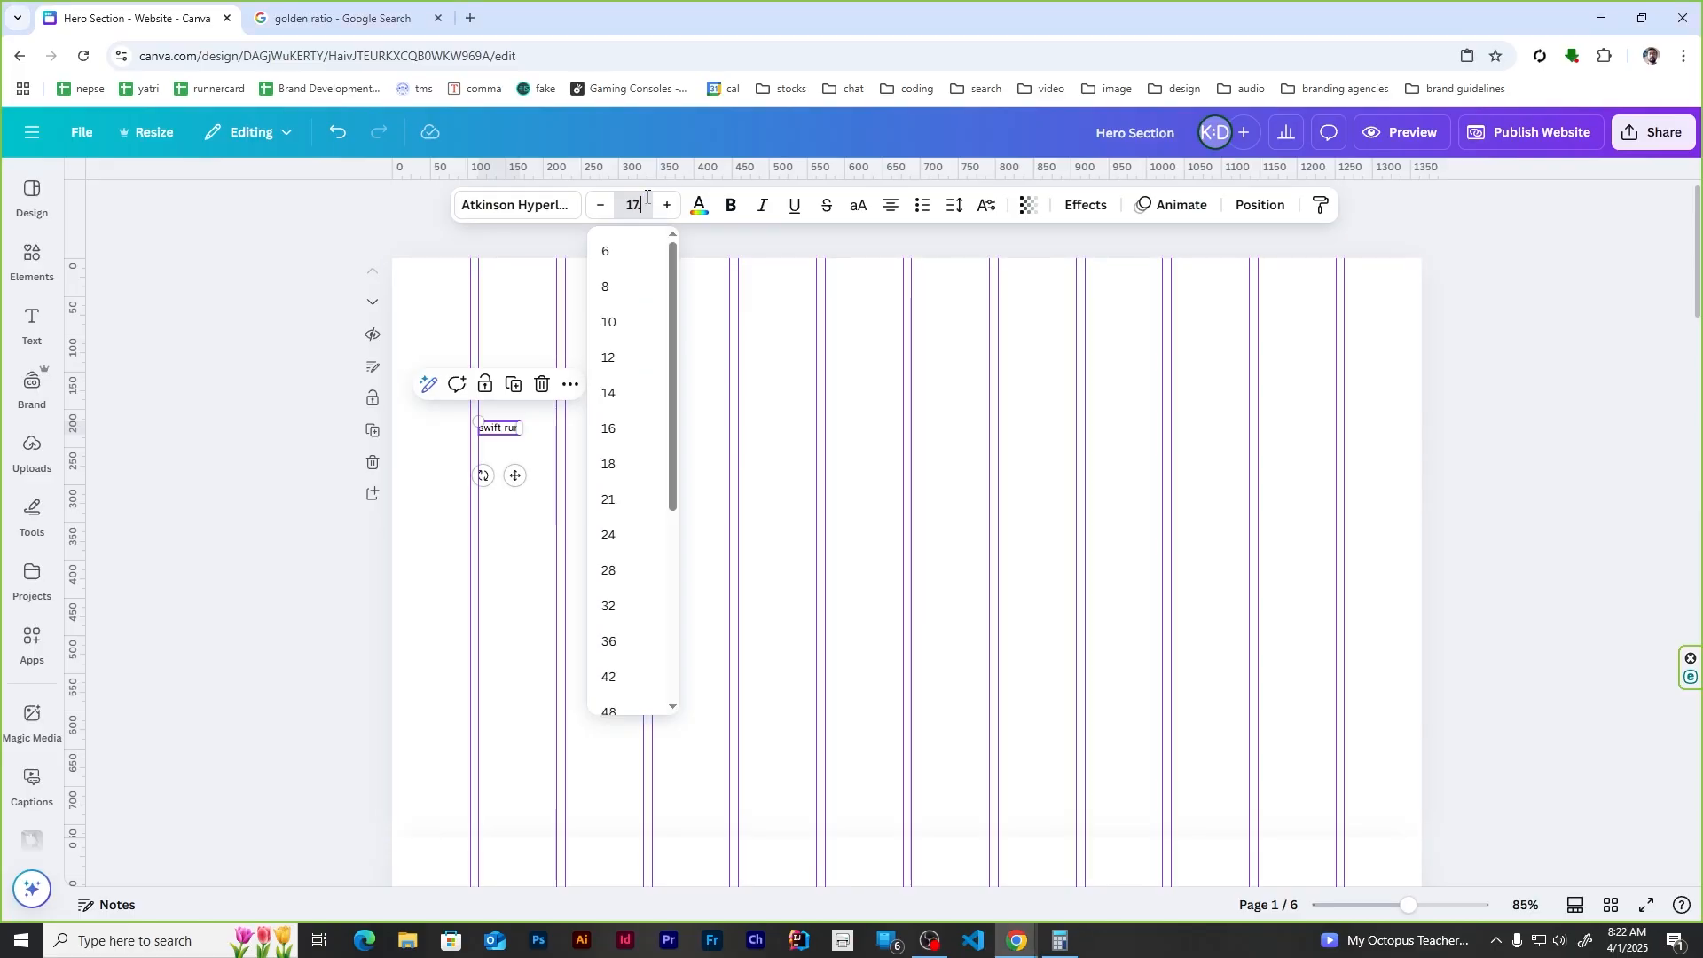
text(79)
key(Return)
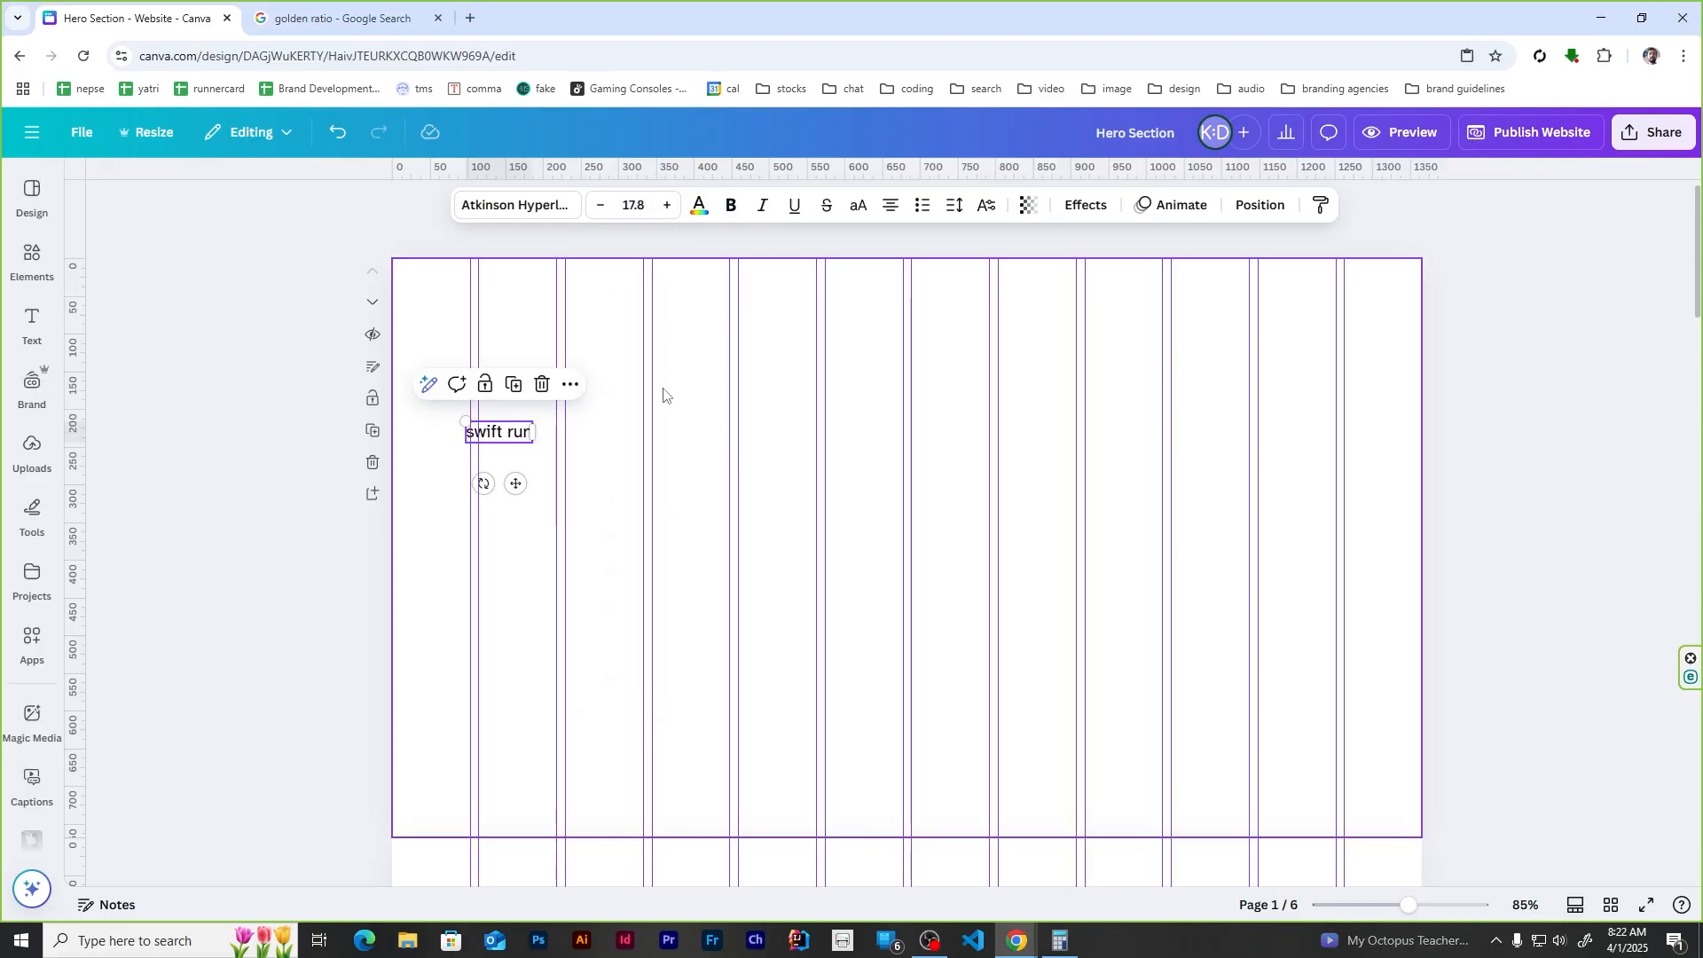
Step: Duplicate the 17.8 "swift run" text below itself and set the copy's font size to 28.8, the product of 17.798 and 1.618
drag(504, 432, 518, 484)
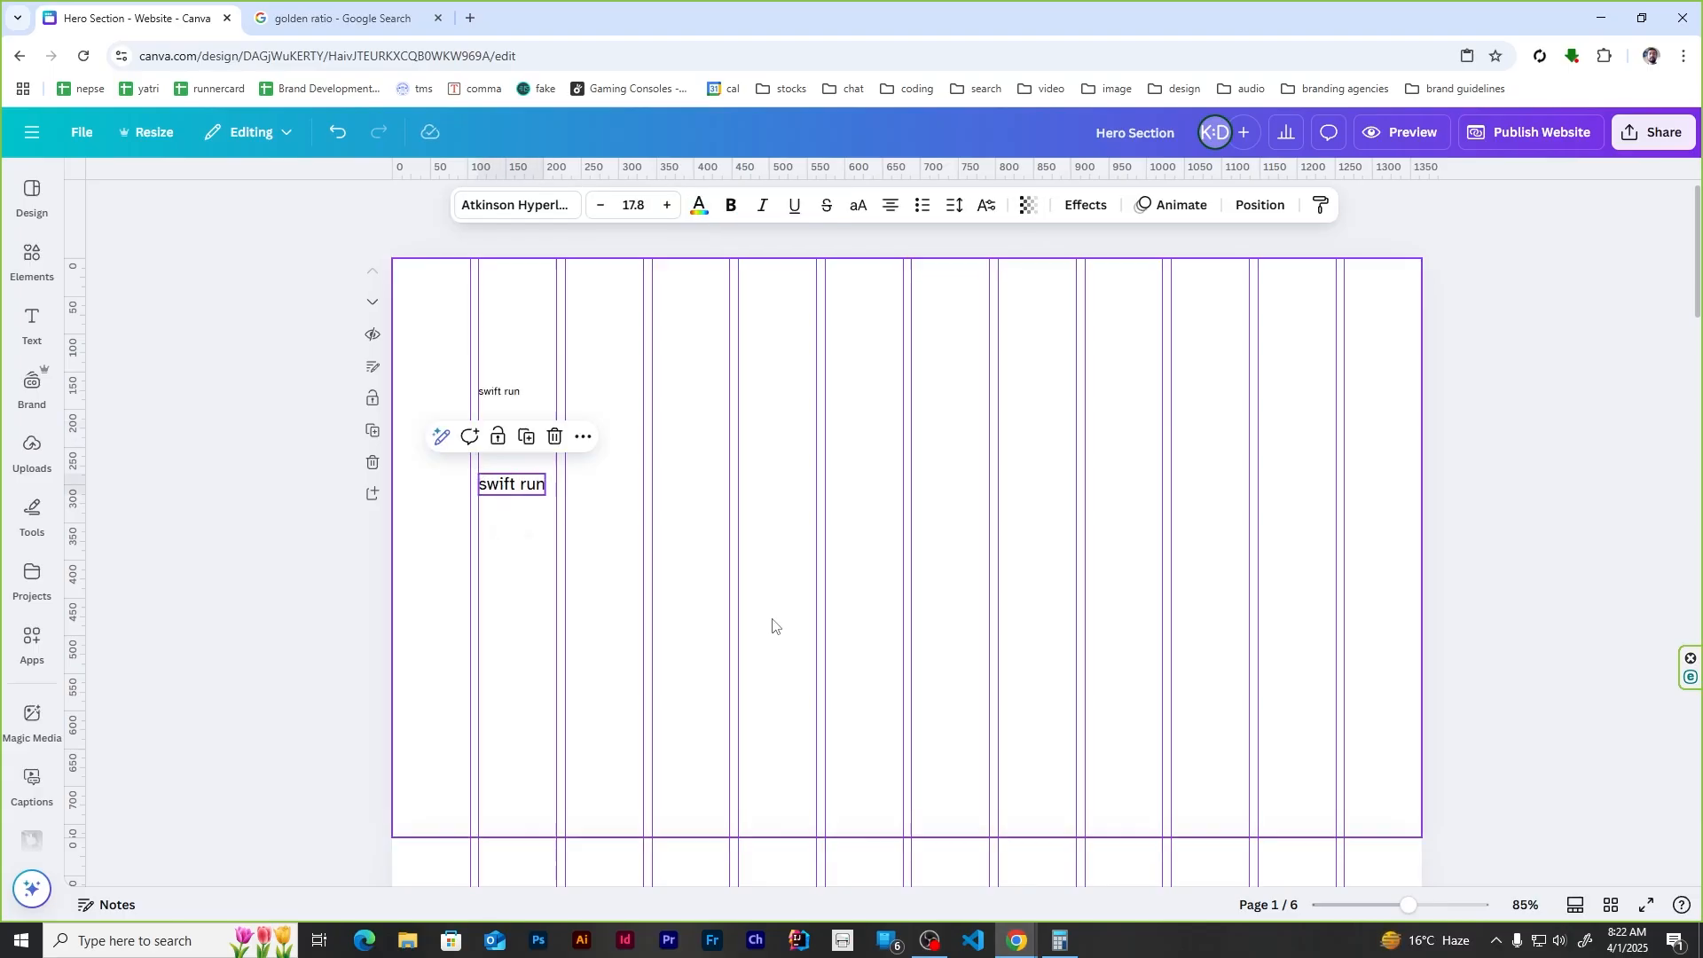
key(alt+Tab)
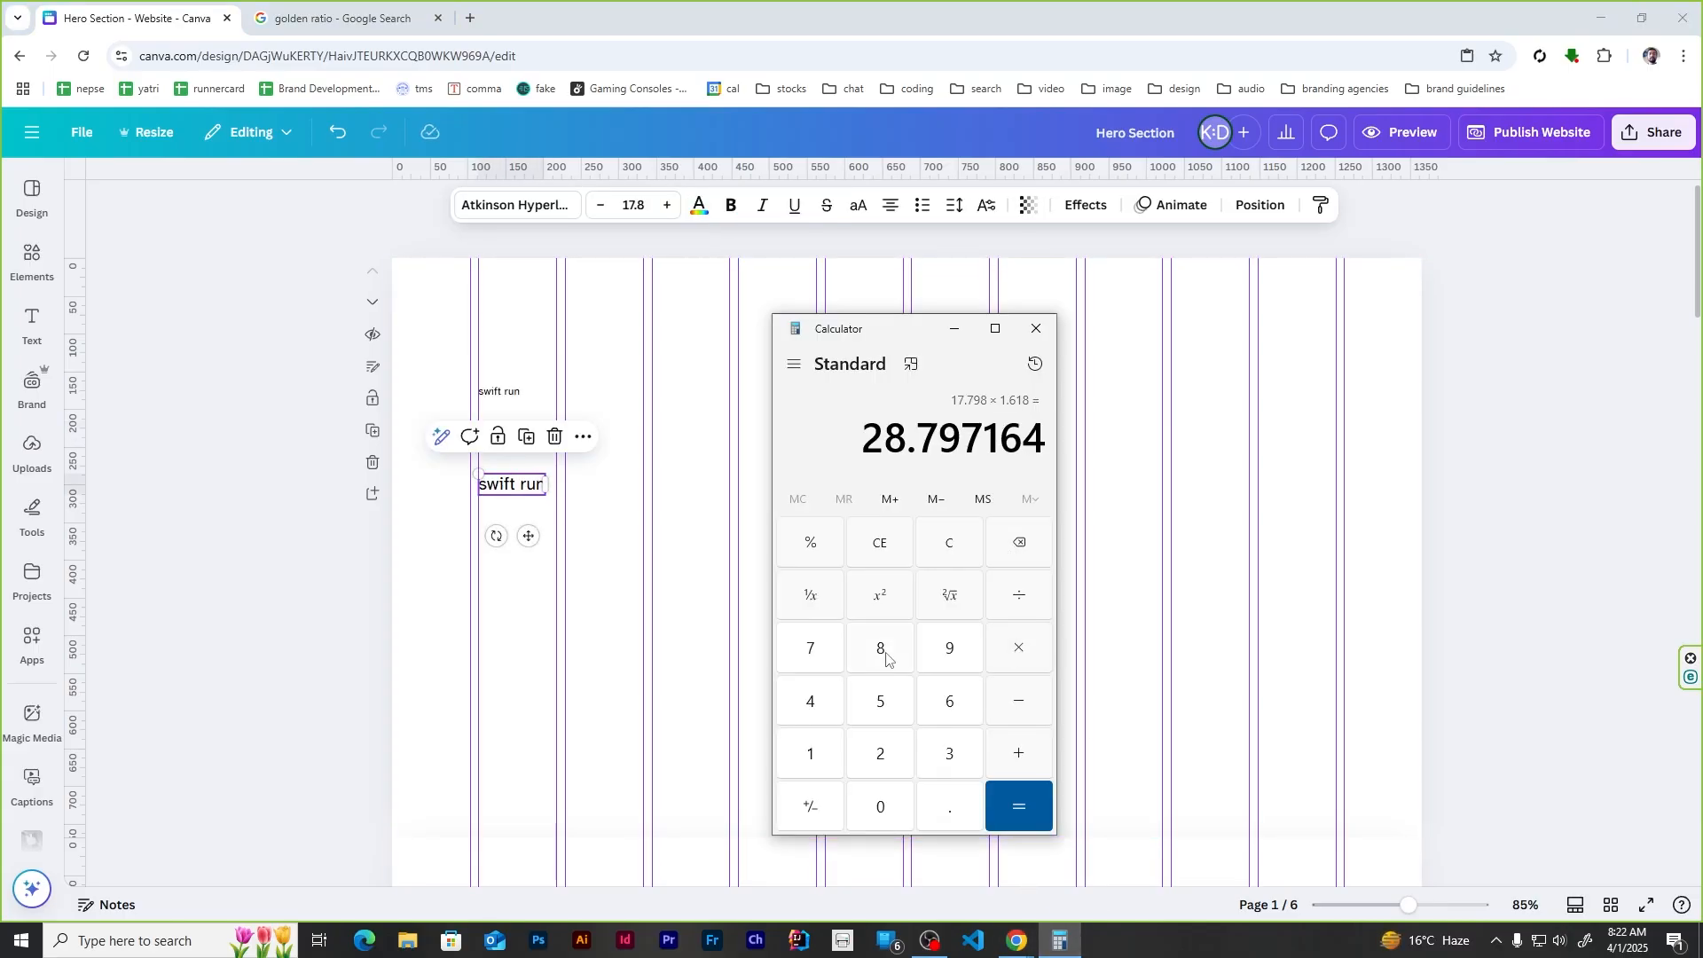
click(535, 516)
click(647, 204)
text(28.8)
key(Return)
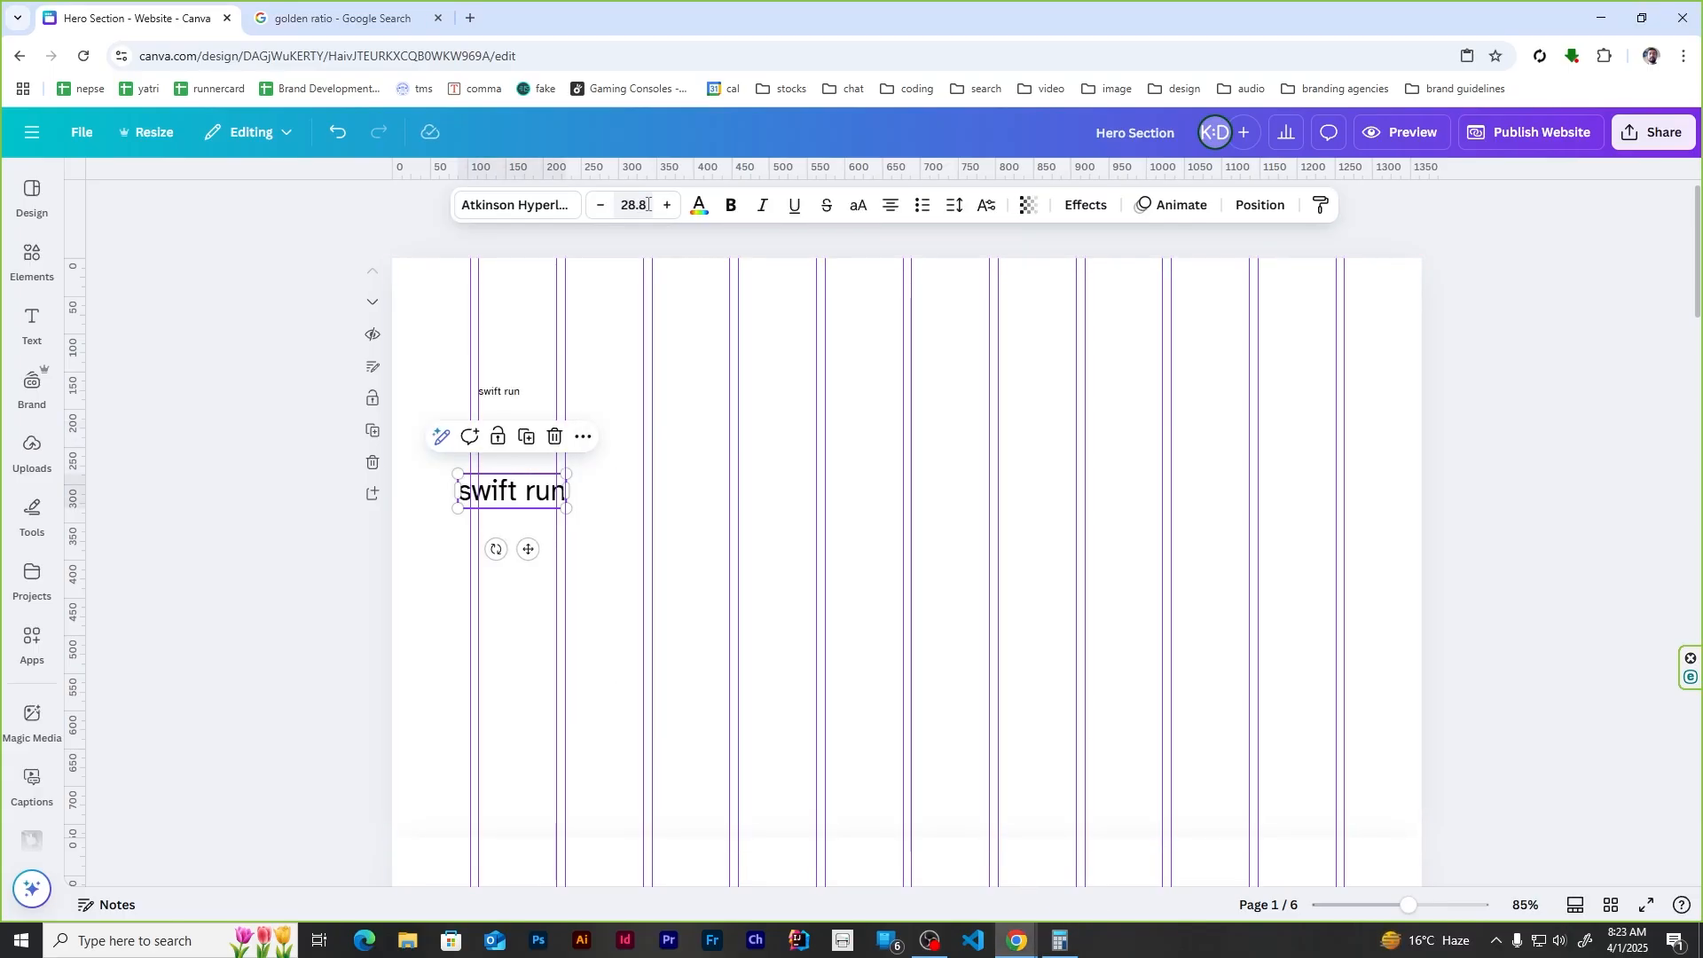
Step: Align the 28.8 text with the second grid column, duplicate it below, and set the copy's font size to 46.6
drag(519, 494, 539, 494)
drag(532, 494, 517, 560)
click(1060, 941)
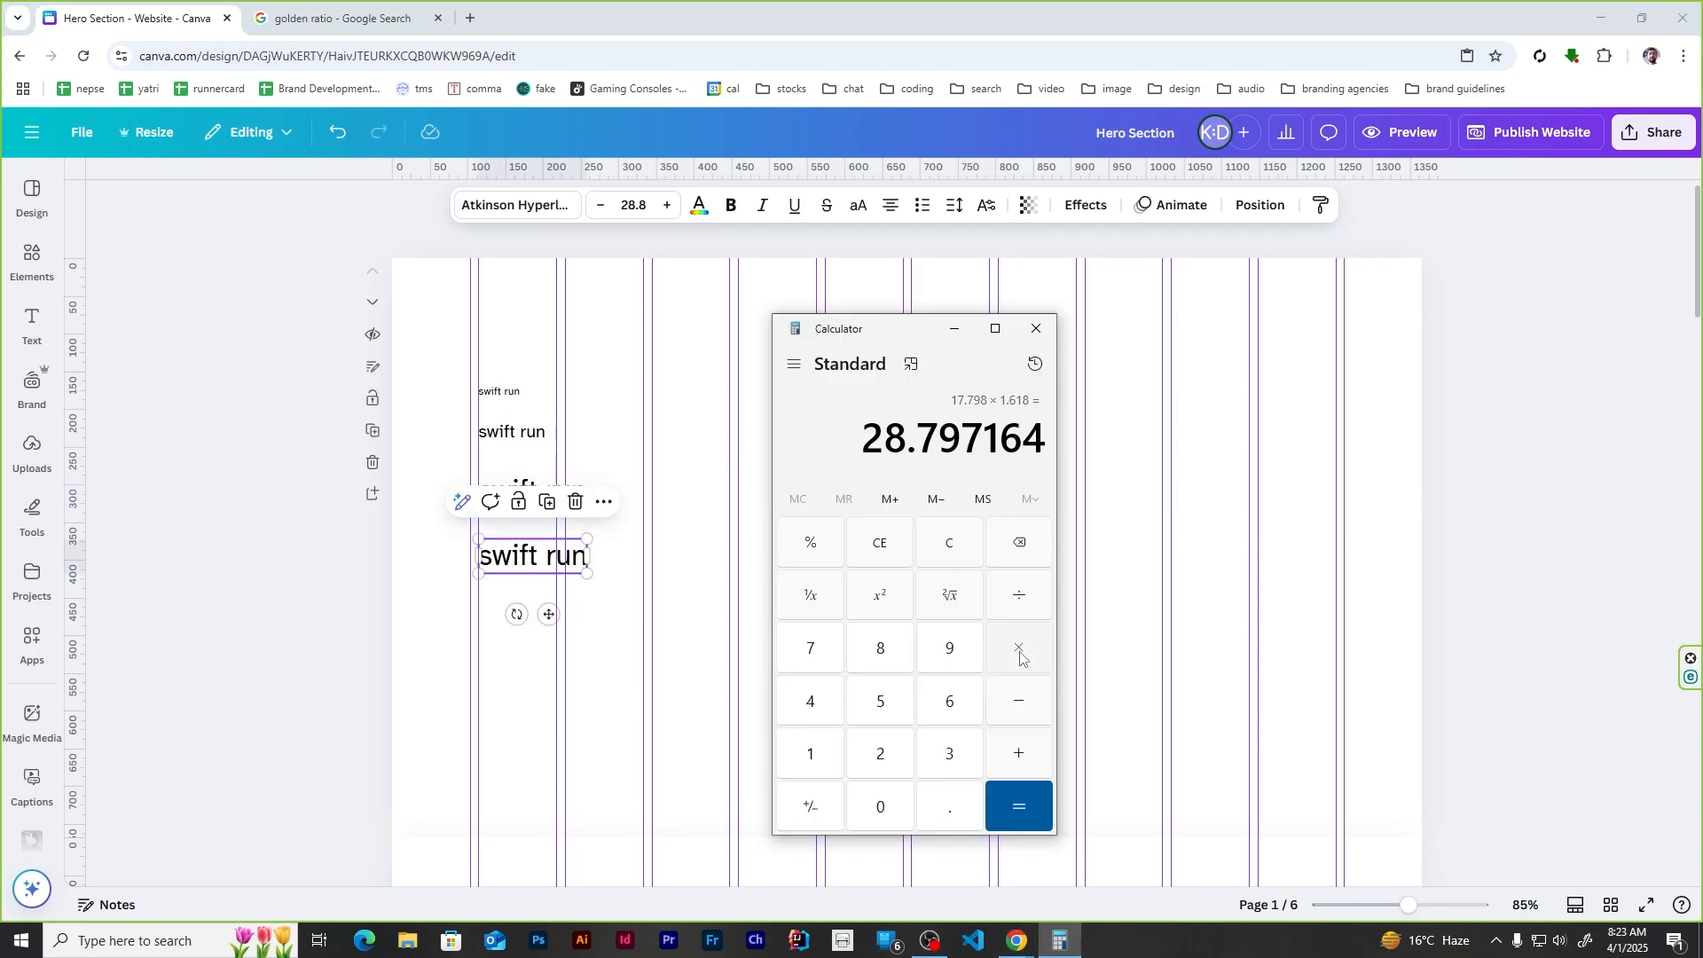
click(640, 205)
text(46.)
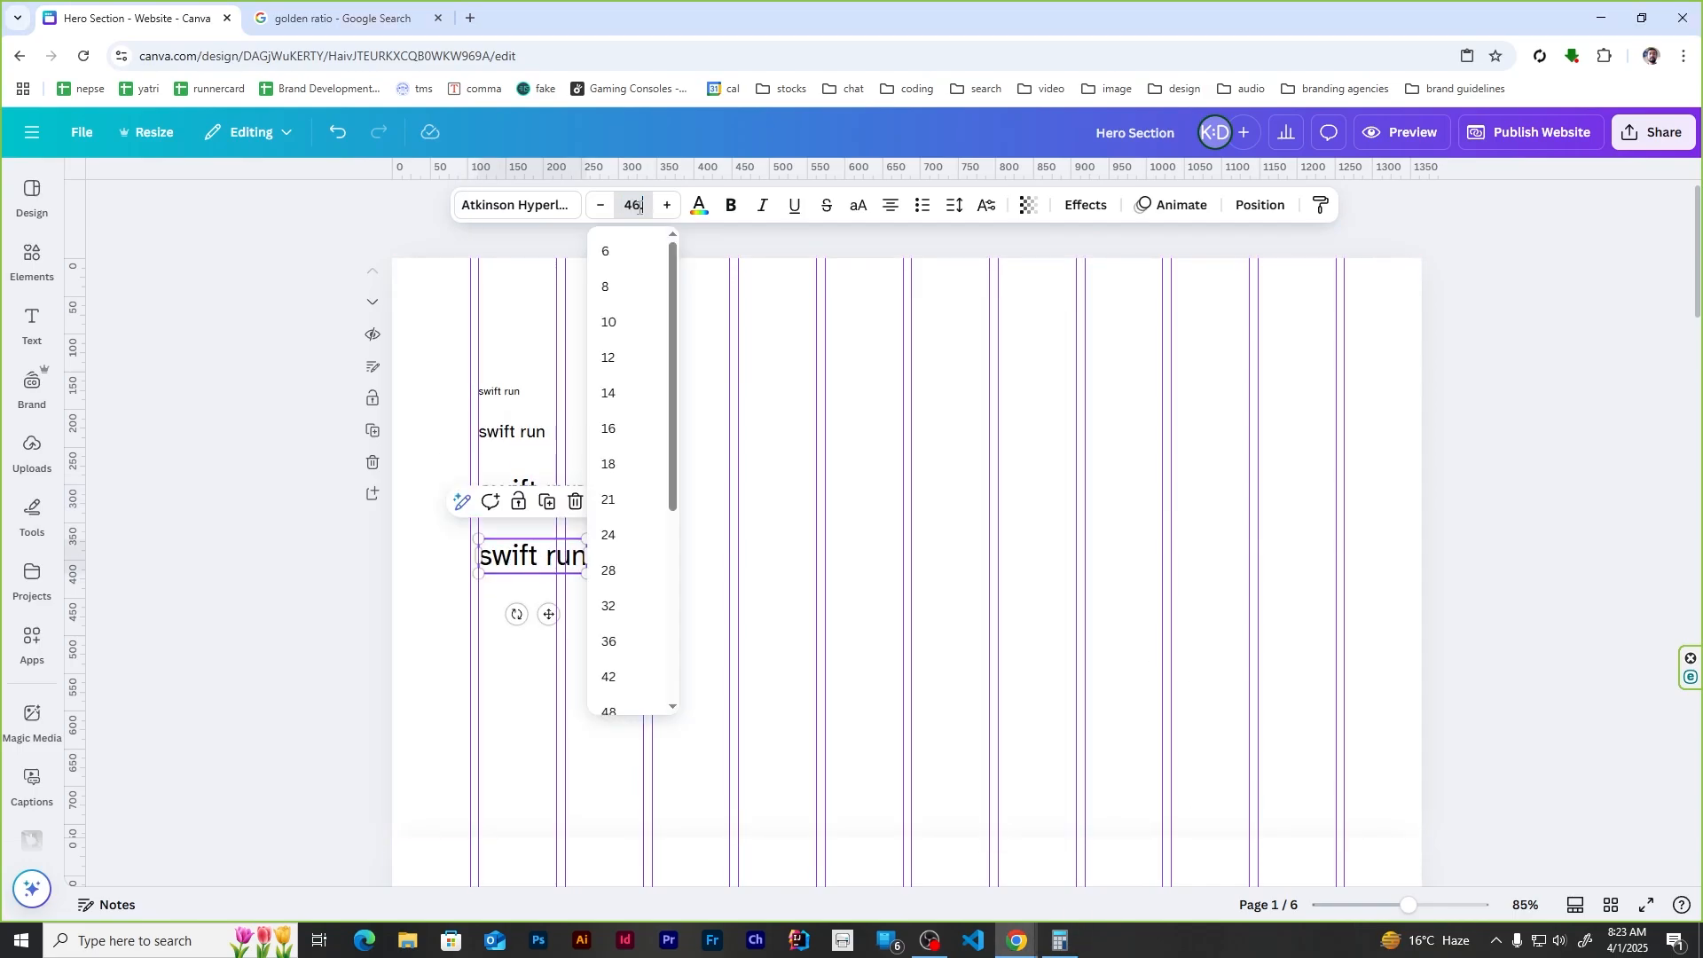
text(6)
key(Return)
Step: Align the 46.6 text with the second column, duplicate it below, and set the copy to 75.4, the result of another multiplication by 1.618
drag(534, 570, 569, 570)
drag(569, 575, 568, 655)
key(alt+Tab)
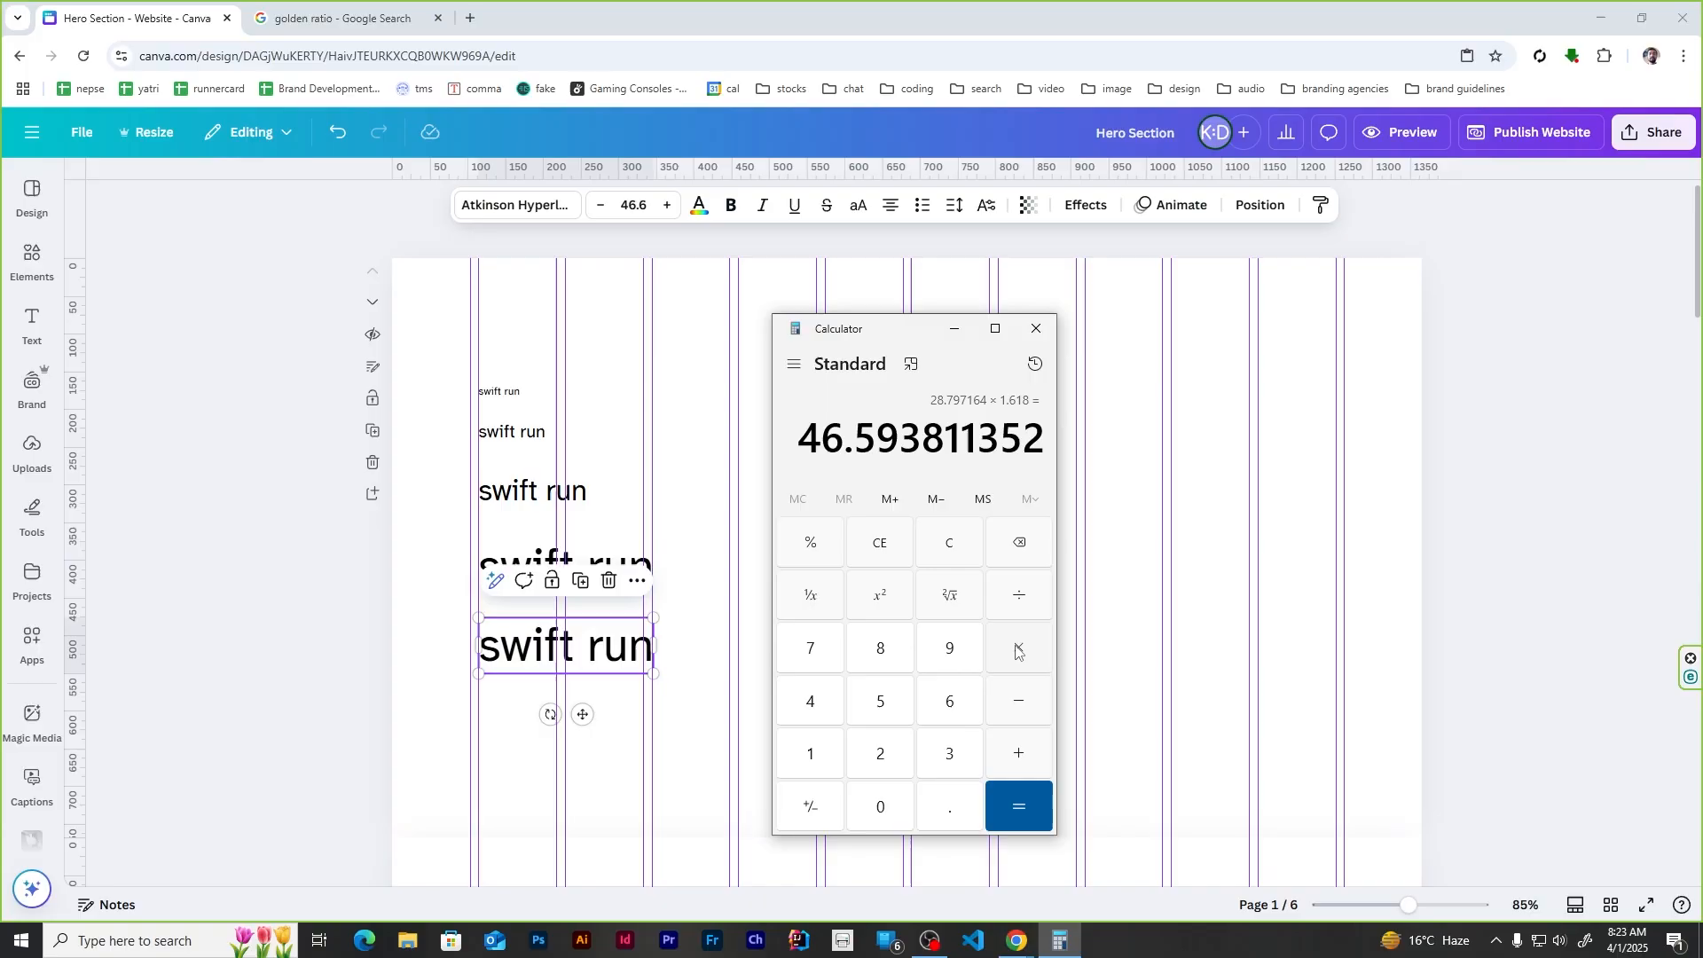
text(618)
key(Return)
key(alt+Tab)
click(634, 204)
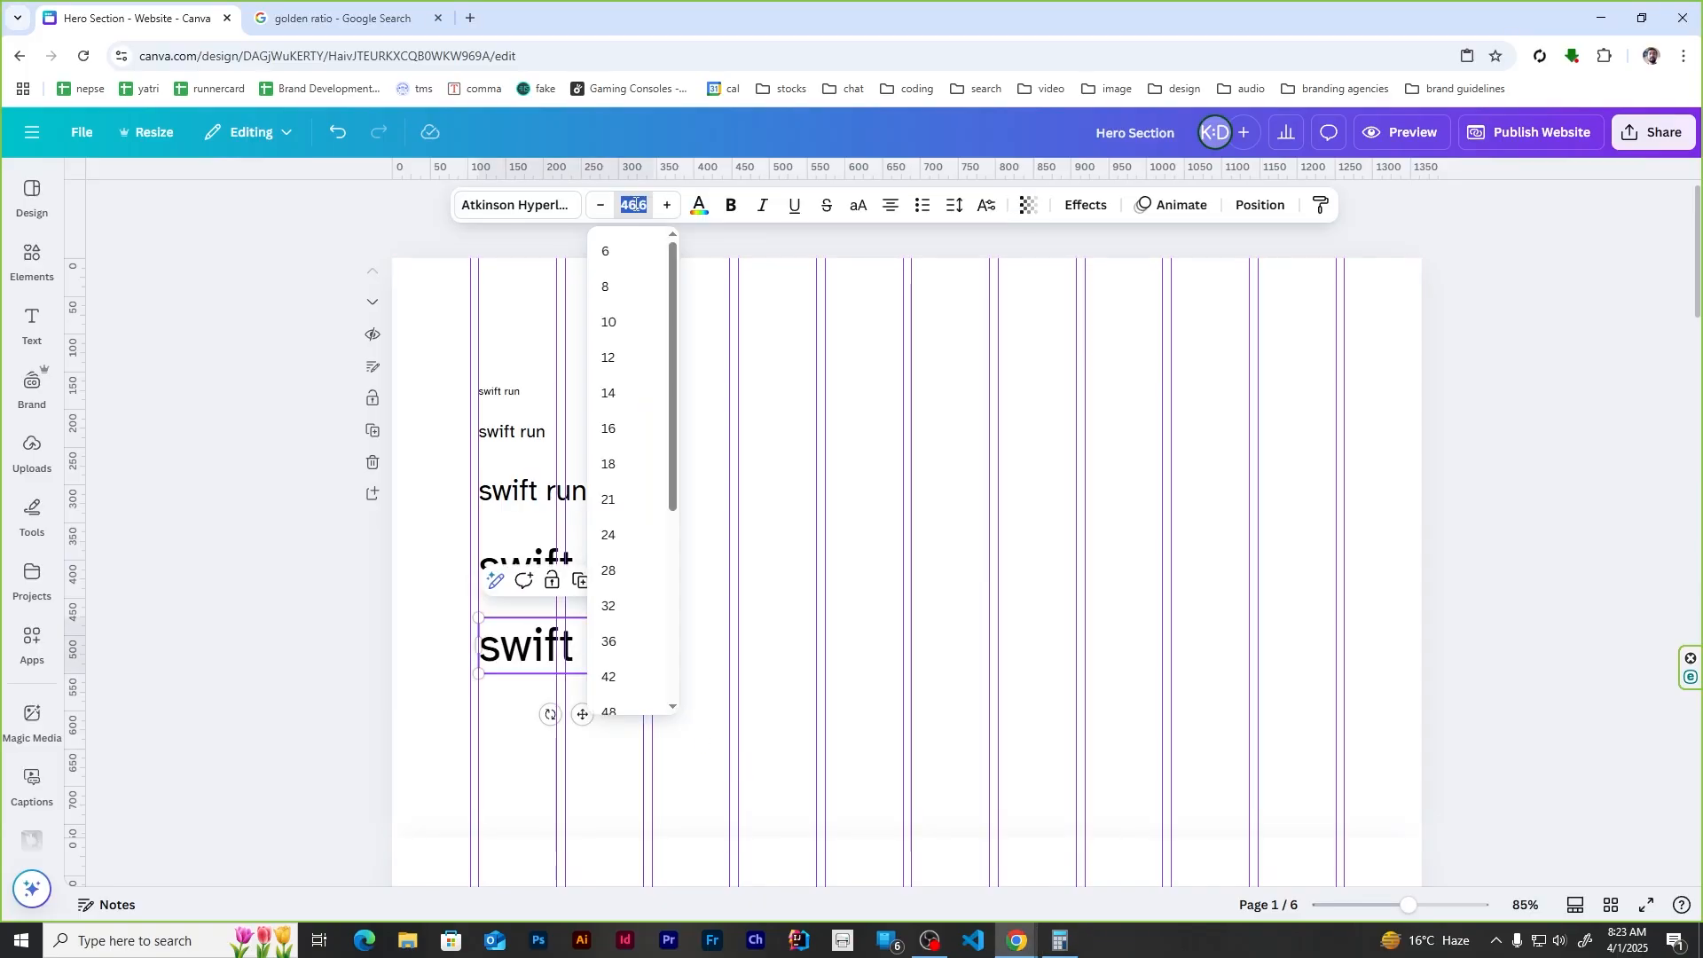
text(75.4)
key(Return)
Step: Align the 75.4 text with the second grid column and duplicate all five text lines to the right, starting near the sixth column
key(alt+Tab)
key(alt+Tab)
drag(585, 678, 642, 682)
click(939, 487)
drag(420, 385, 1056, 647)
click(1434, 552)
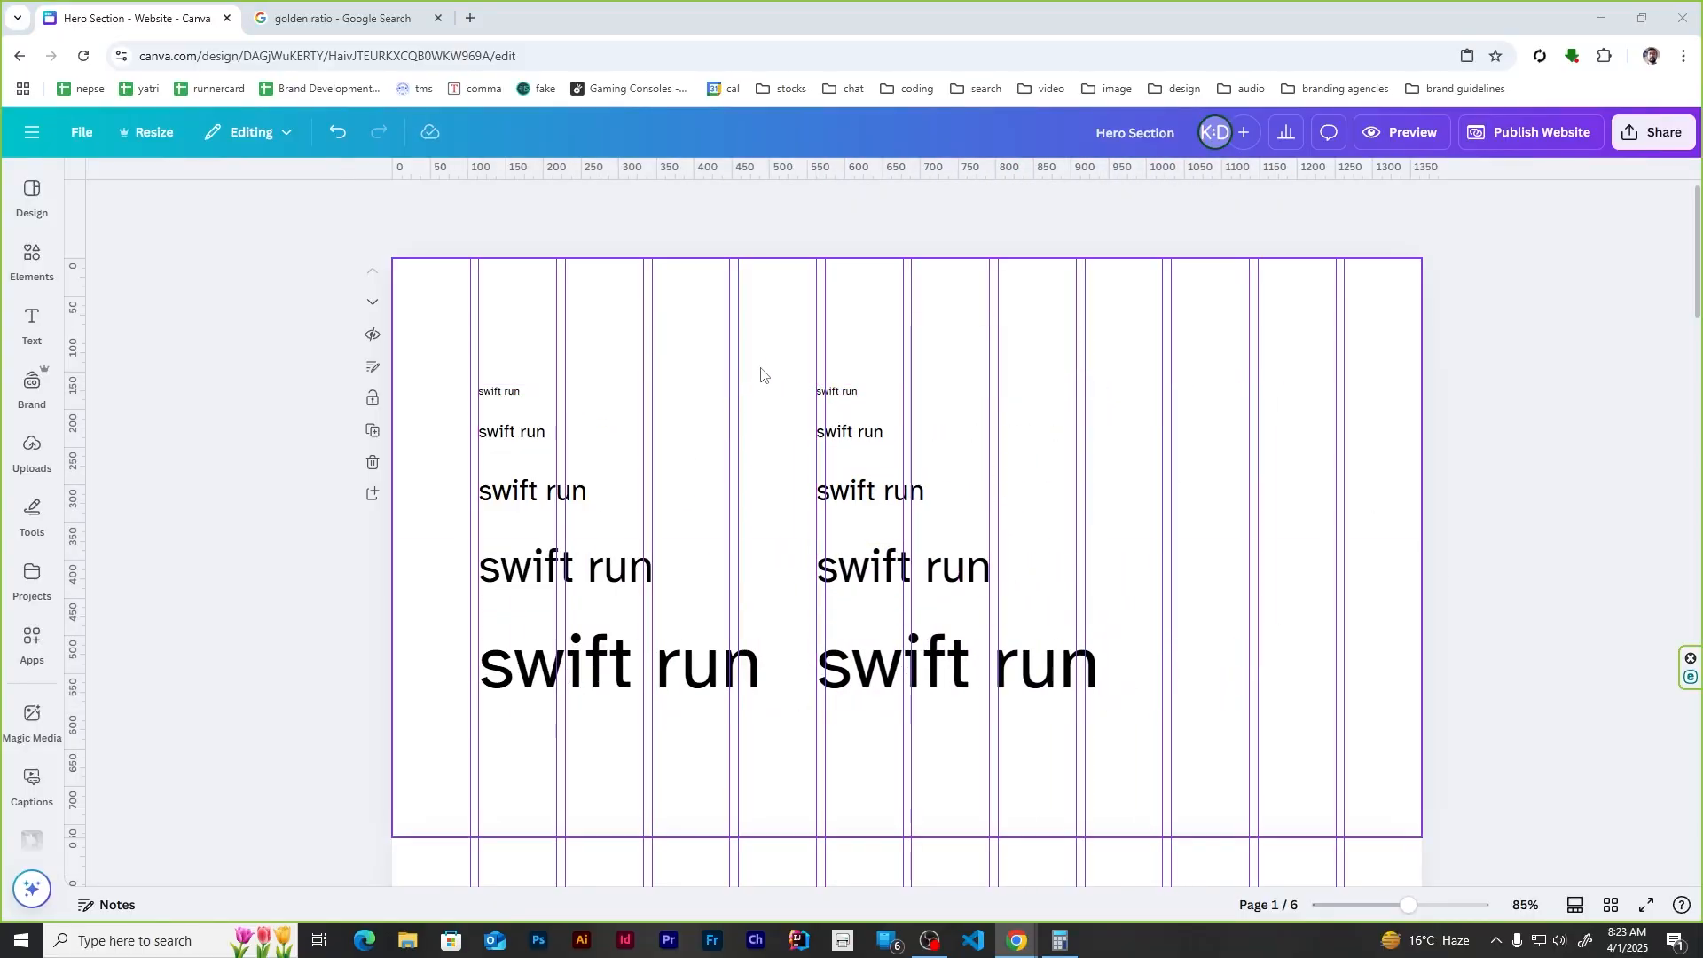
Step: Change the font of the five duplicated text lines on the right to Racing Sans One
drag(765, 368, 865, 417)
click(515, 205)
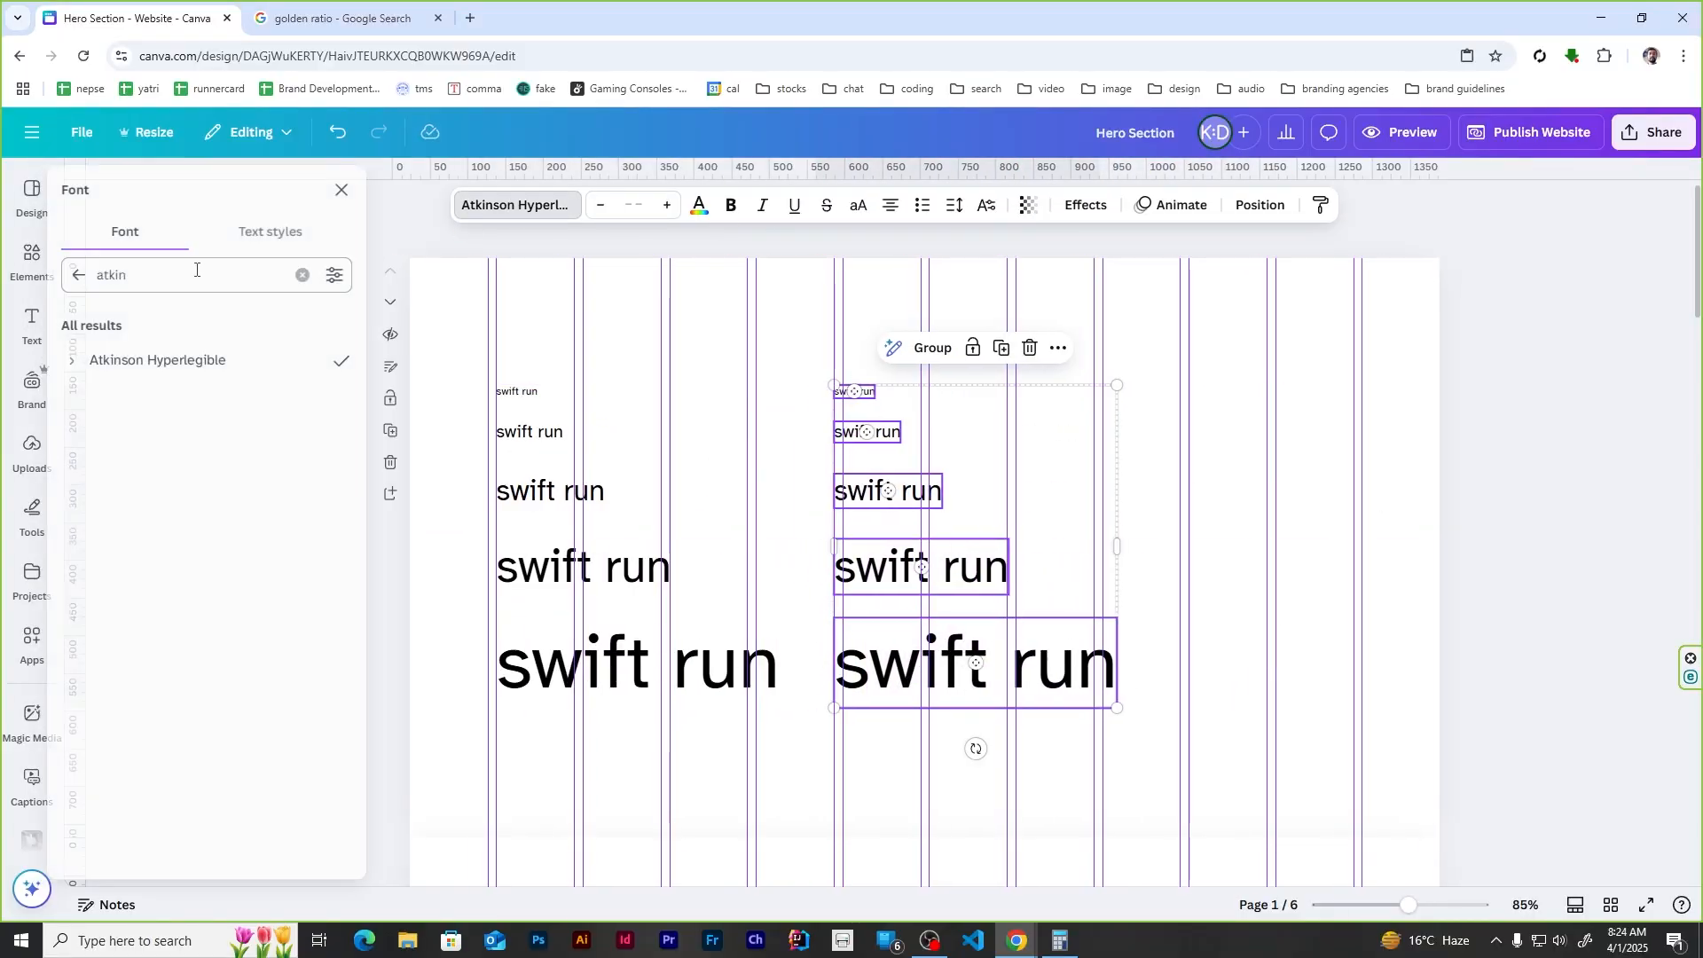
double_click(151, 274)
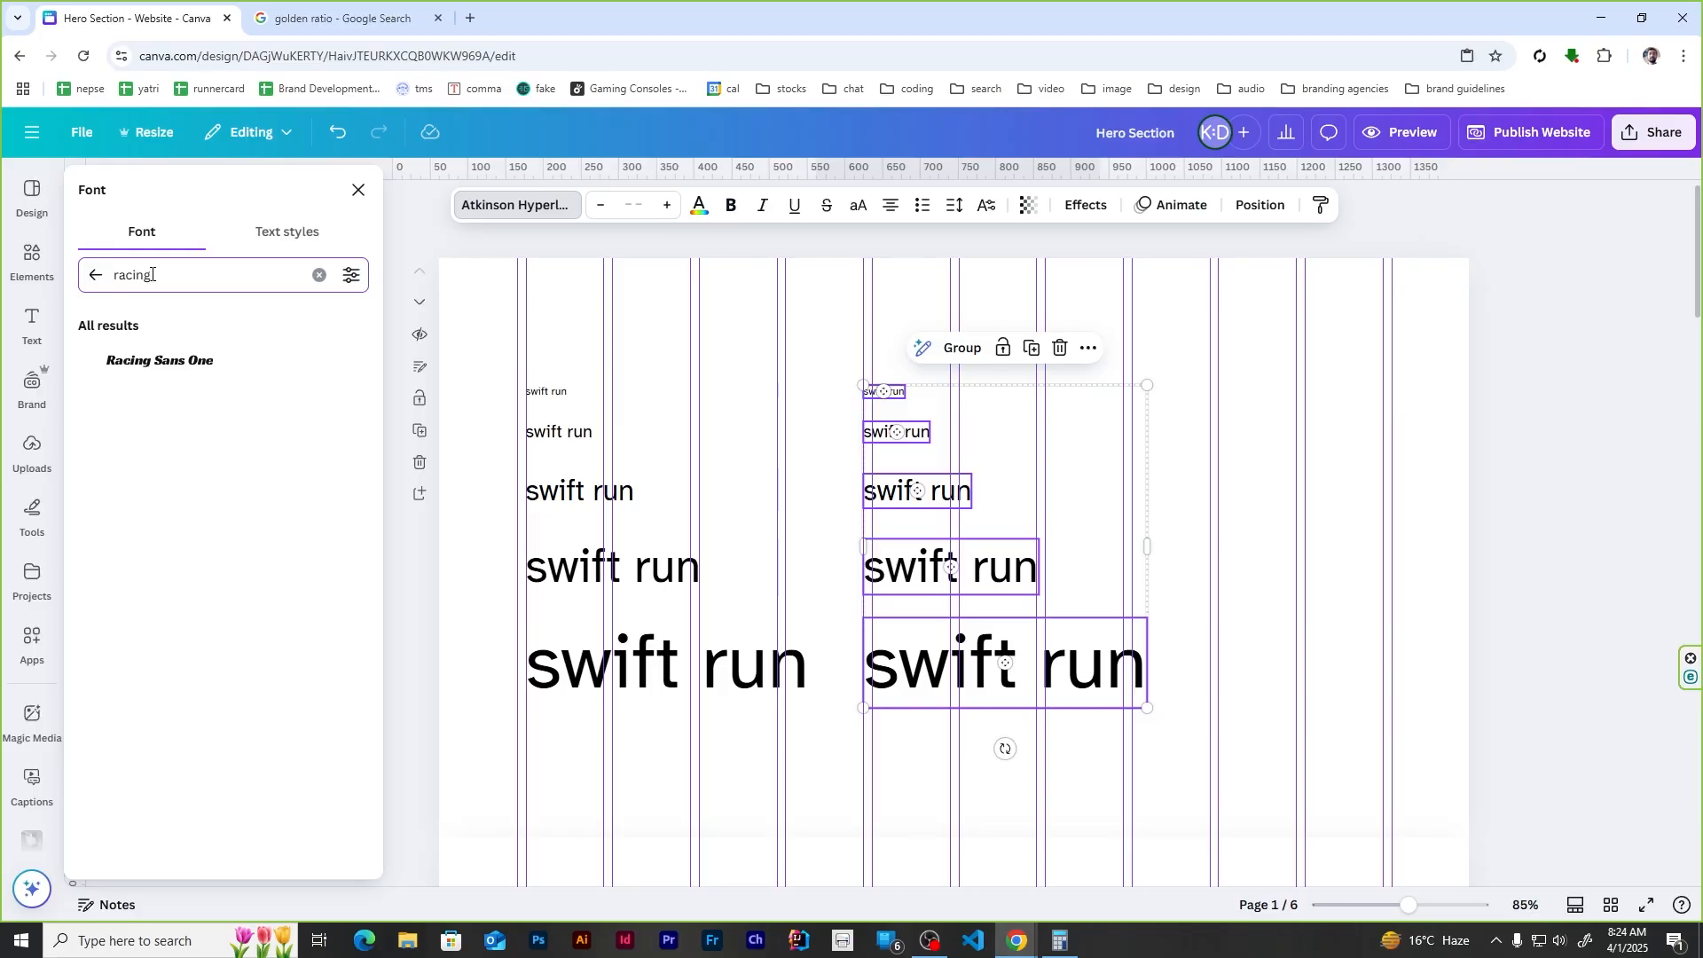
click(158, 364)
click(1468, 585)
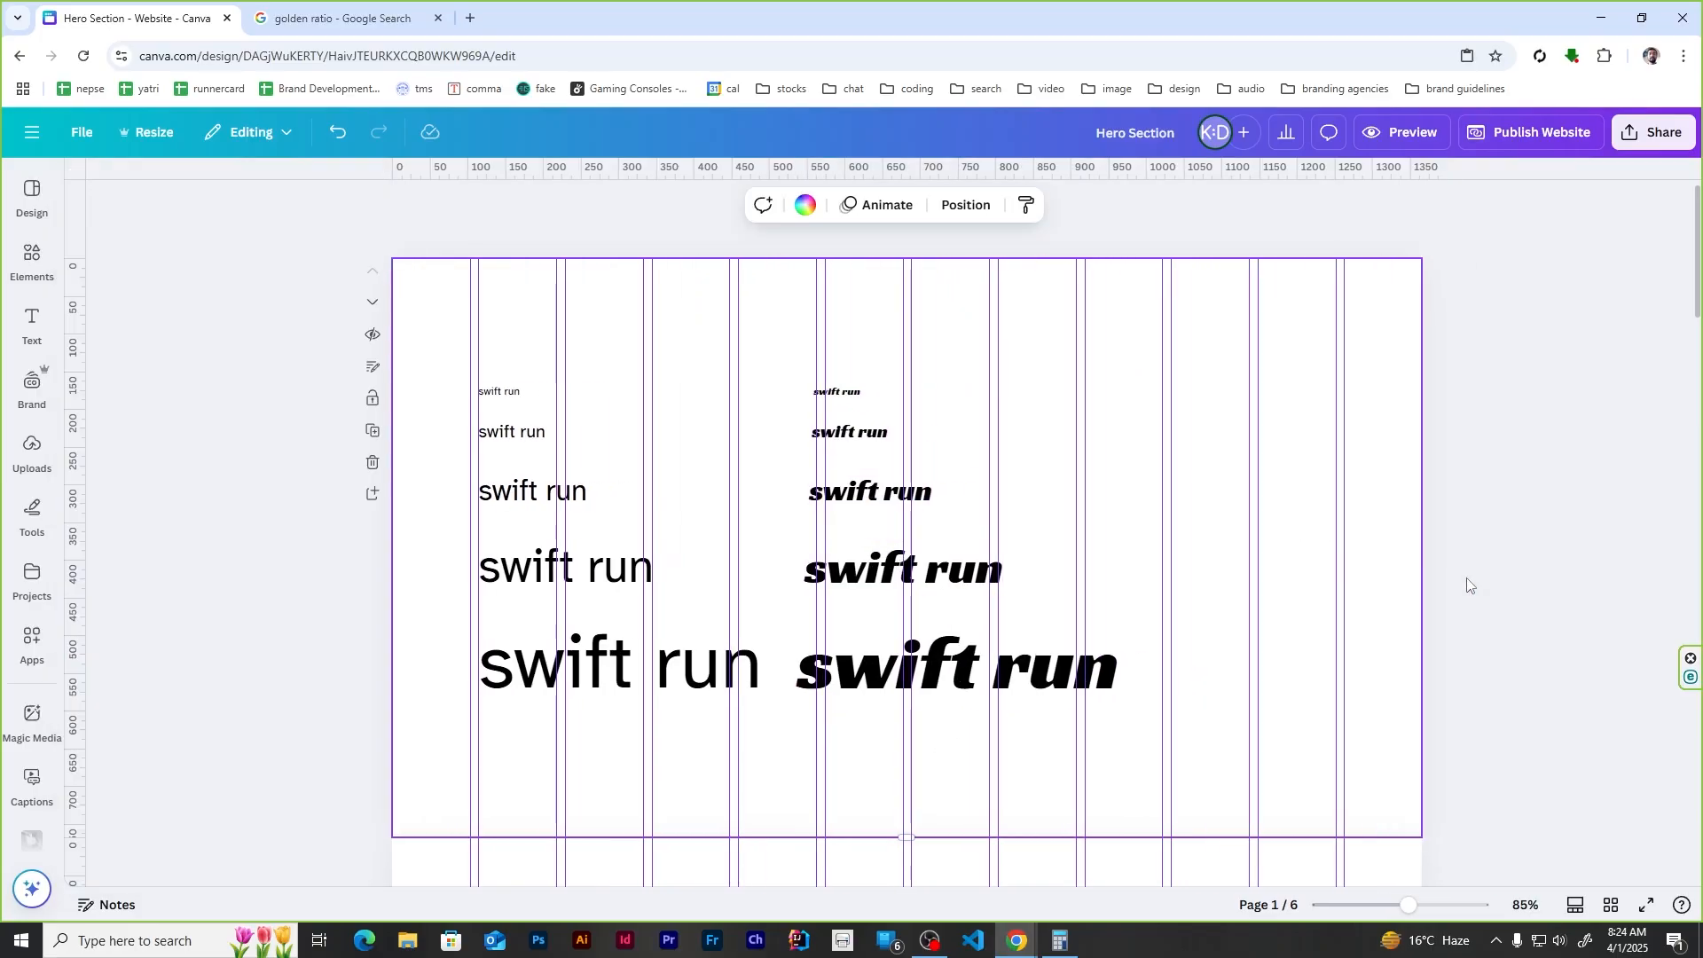
Step: Compare the font sizes of the matching "swift run" lines in the Atkinson Hyperlegible and Racing Sans One sets
click(484, 391)
click(834, 433)
click(870, 491)
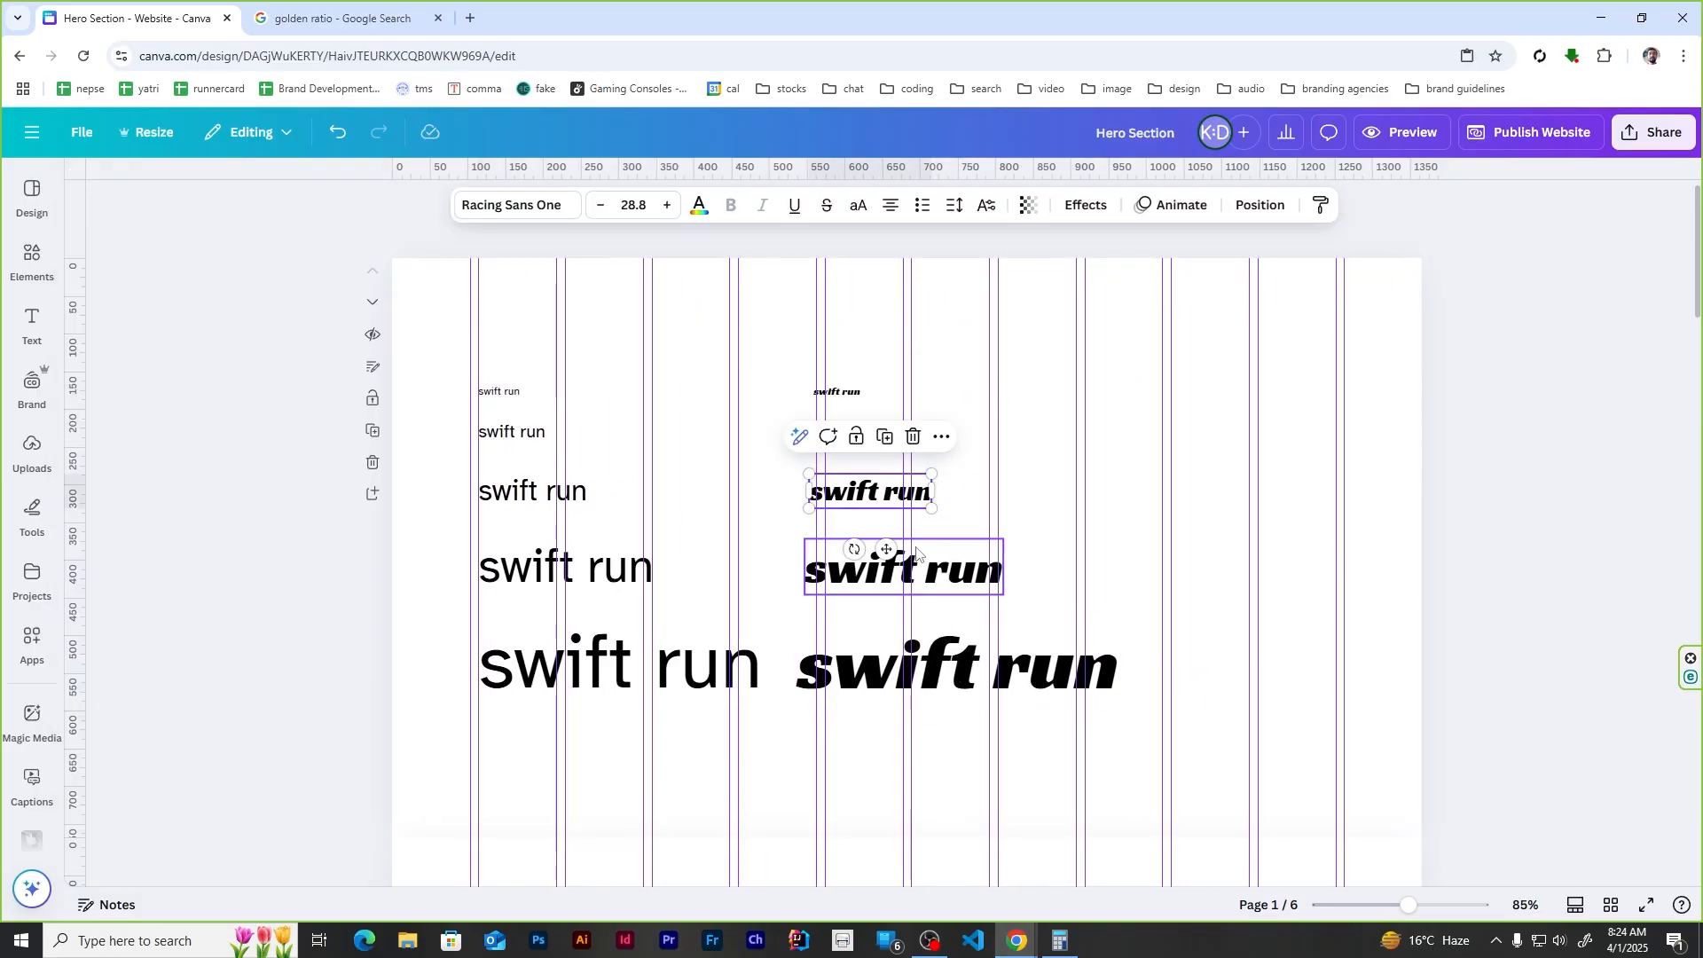
click(903, 568)
click(1635, 499)
click(639, 661)
click(958, 668)
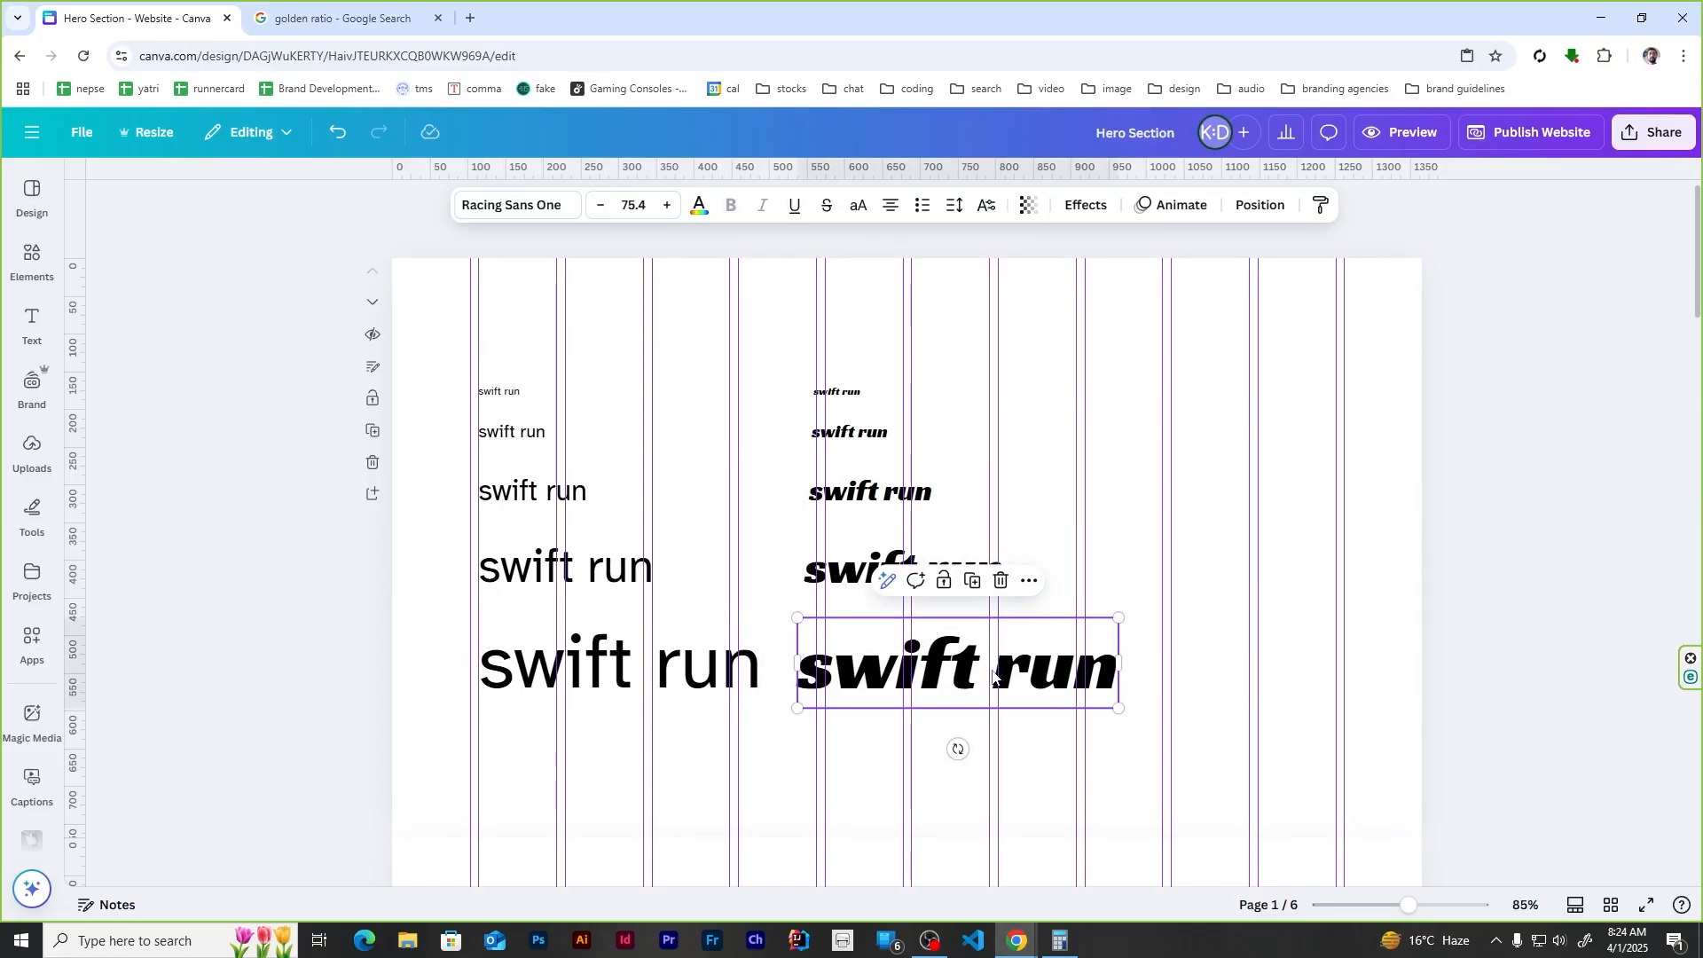
click(565, 567)
click(903, 568)
click(533, 491)
click(512, 432)
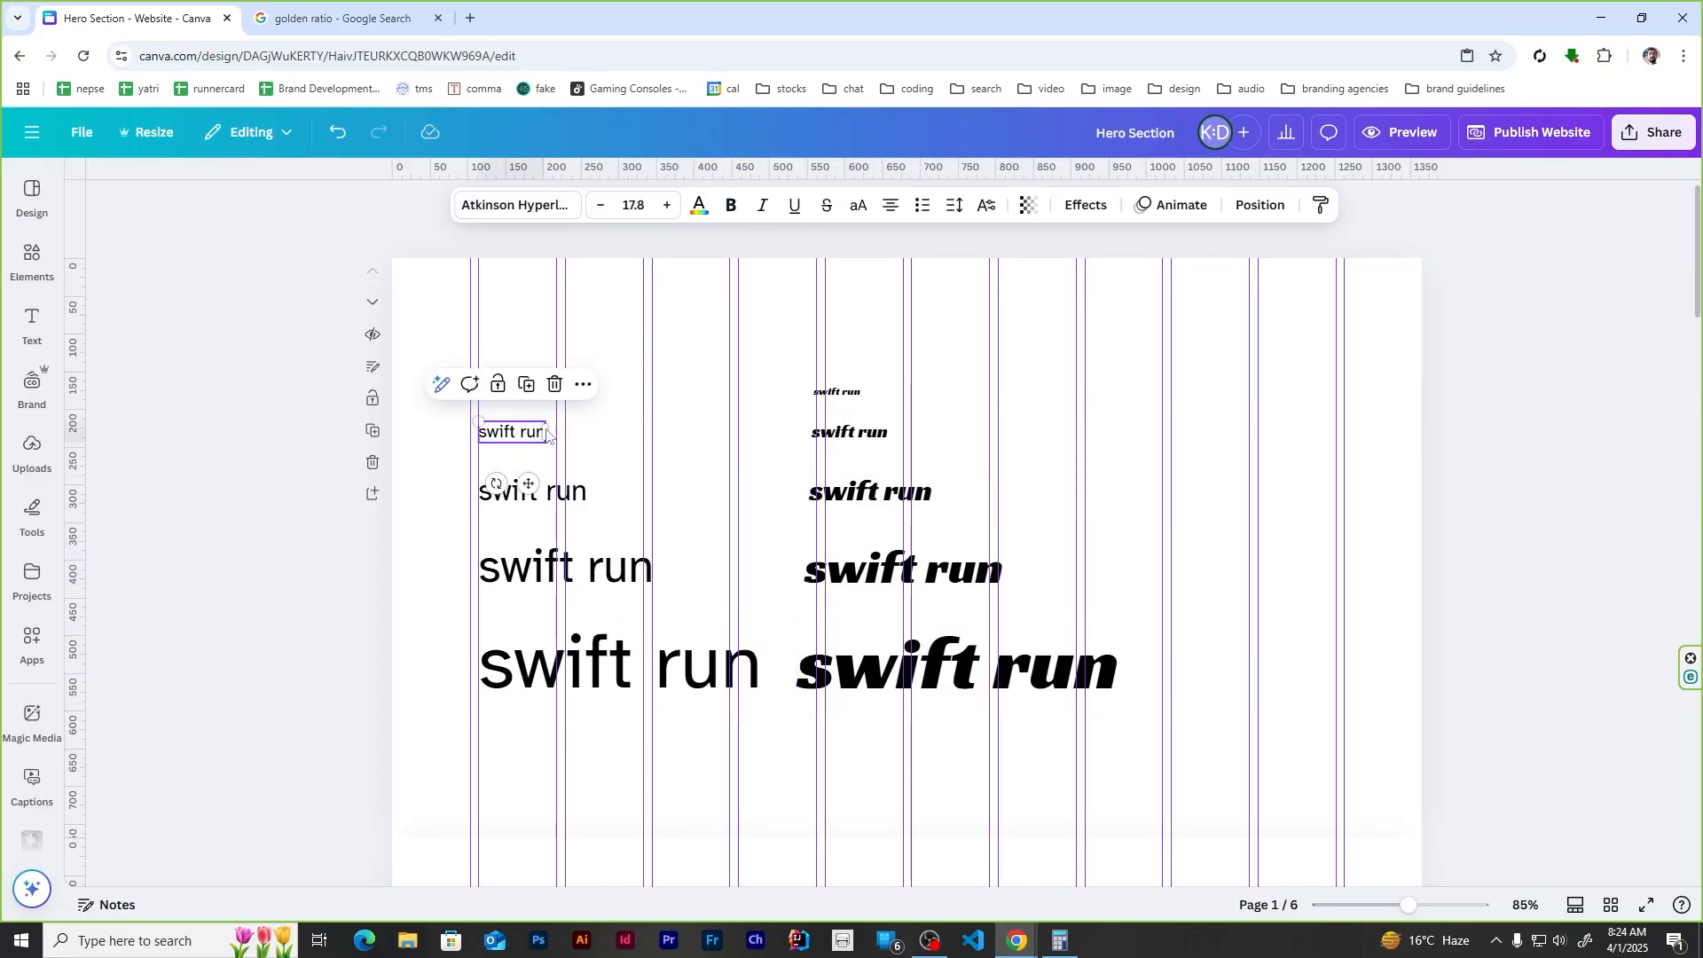
click(850, 433)
click(1521, 388)
Step: Add a square shape, shrink it to fit one grid column, and arrange two copies above the text in the eighth and ninth columns
click(32, 327)
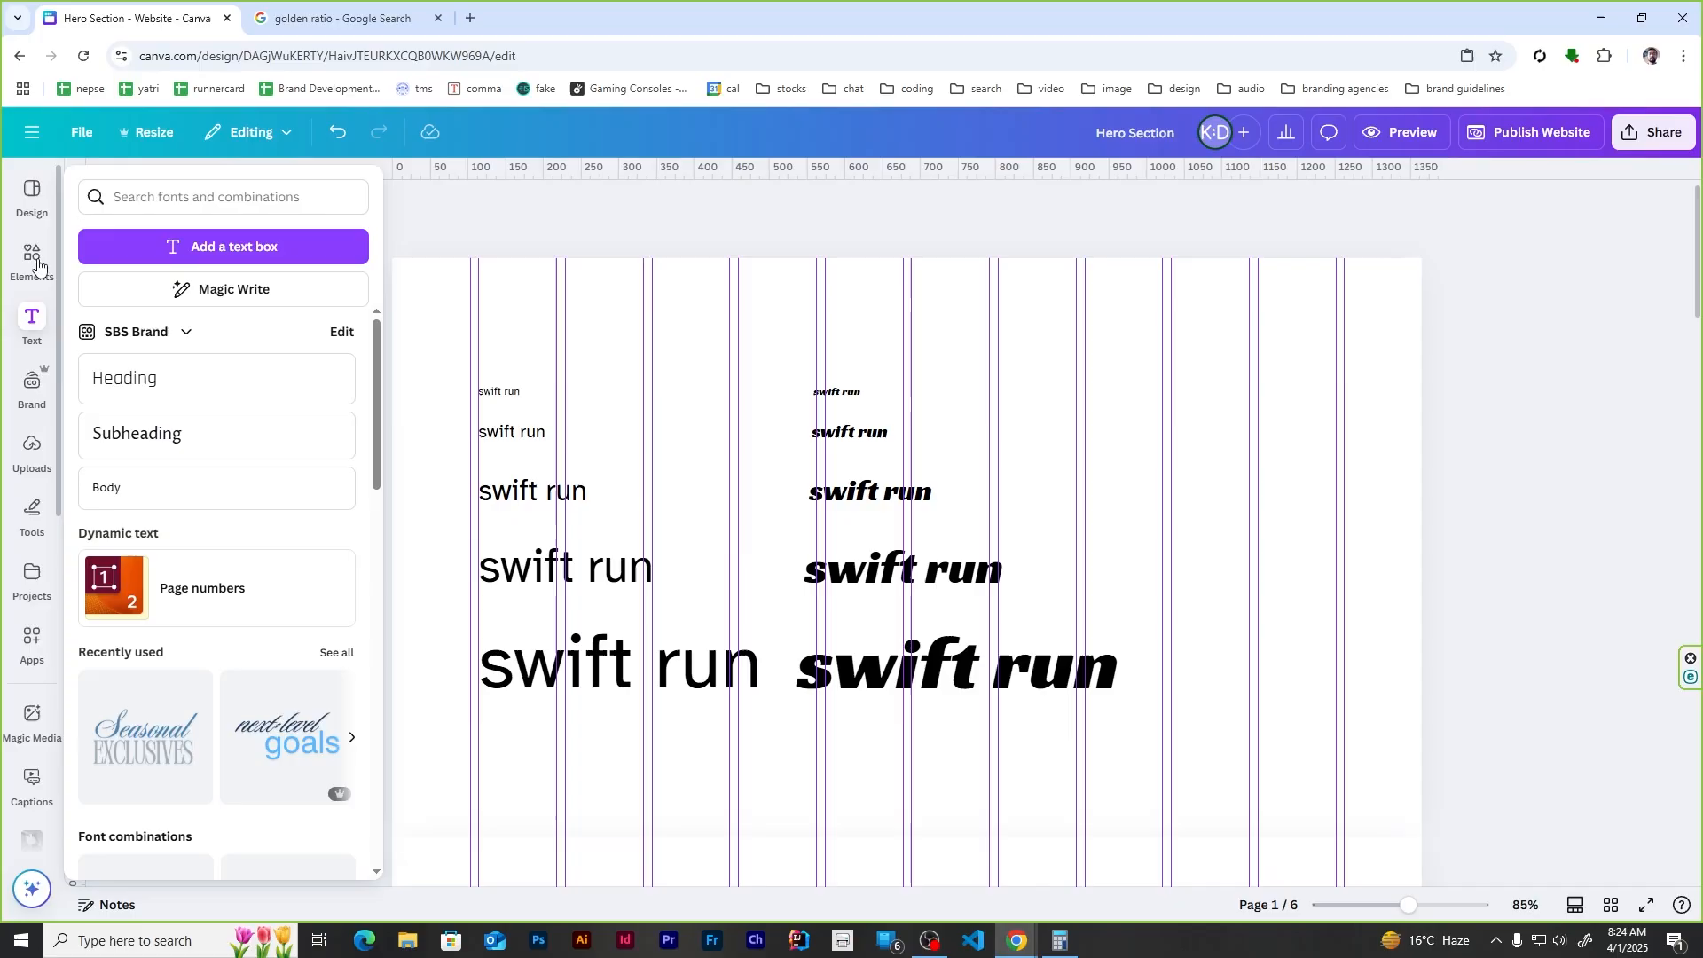
click(40, 282)
click(103, 456)
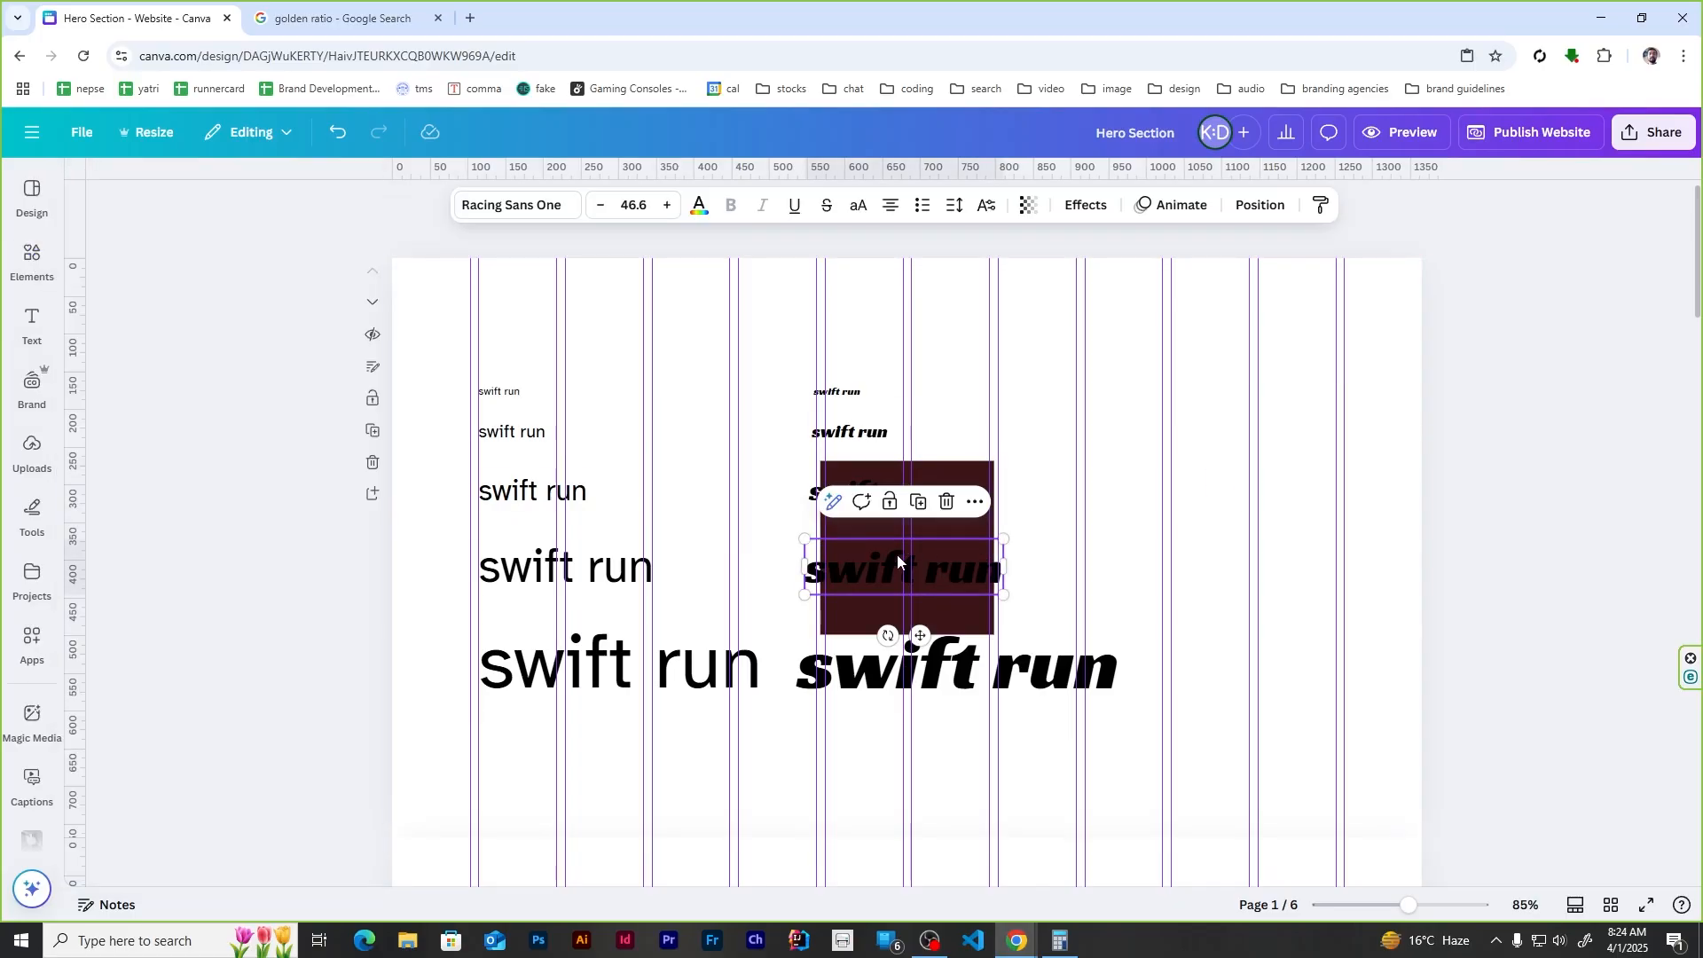
drag(897, 556, 1104, 410)
drag(1197, 310, 1093, 416)
drag(1061, 457, 1131, 326)
click(1499, 371)
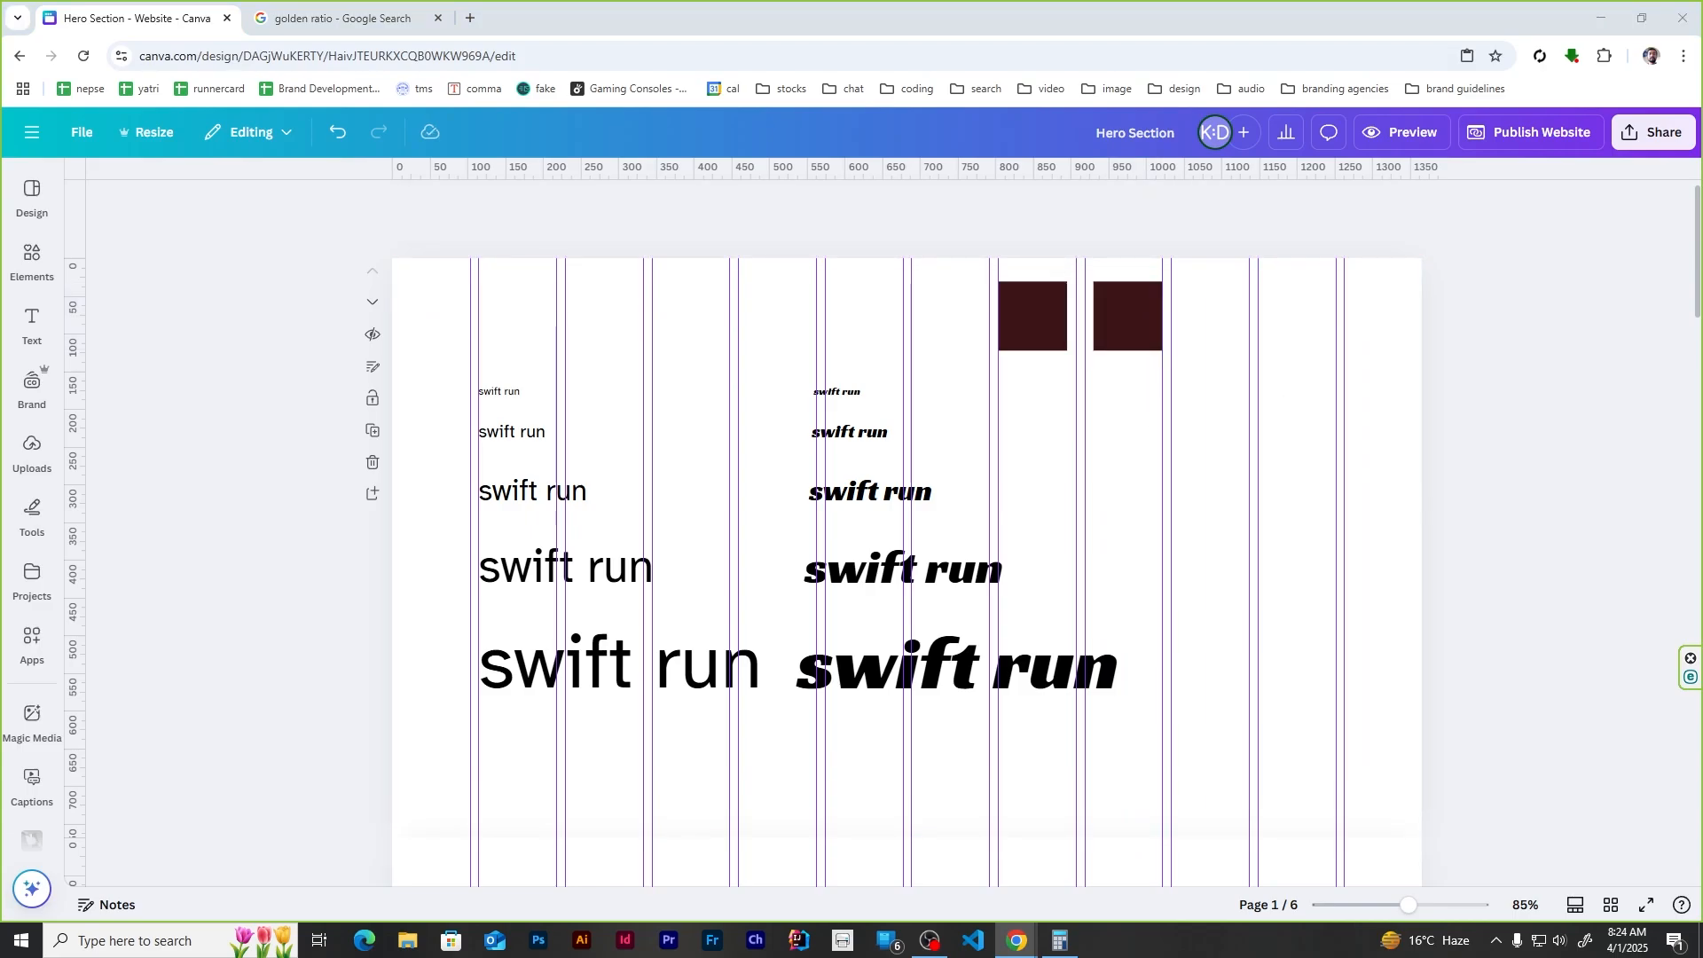
Step: Fill the square in the eighth grid column with the orange color f04904
click(1033, 317)
click(482, 205)
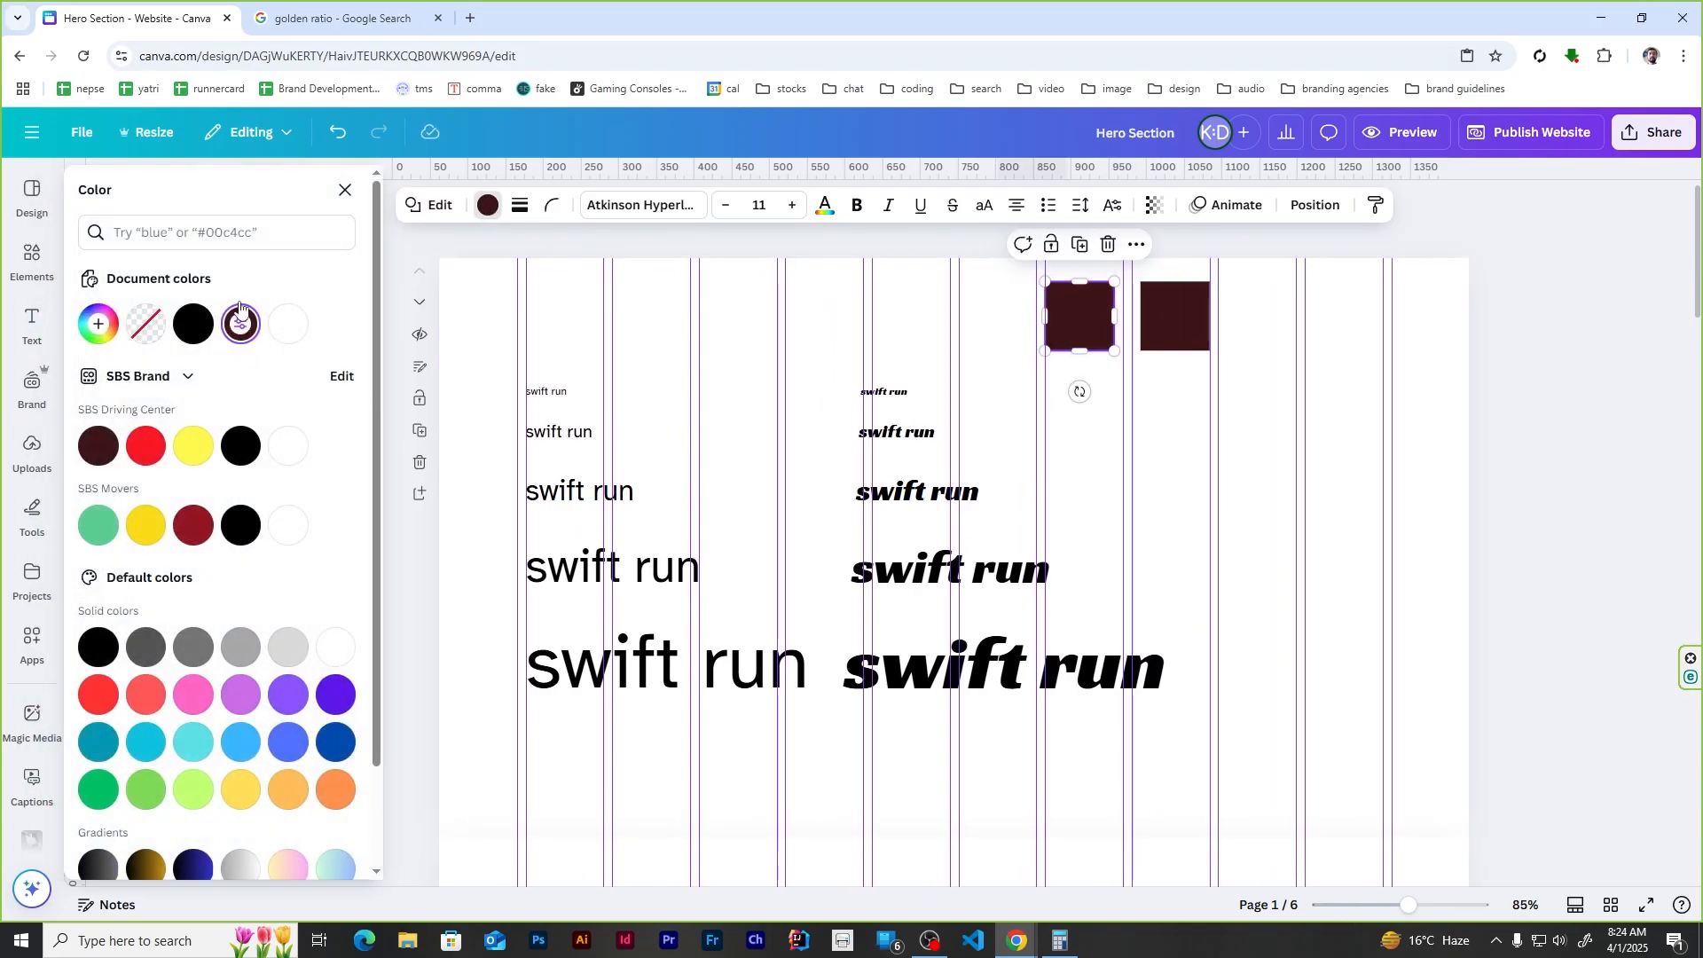
text(f04904)
click(98, 314)
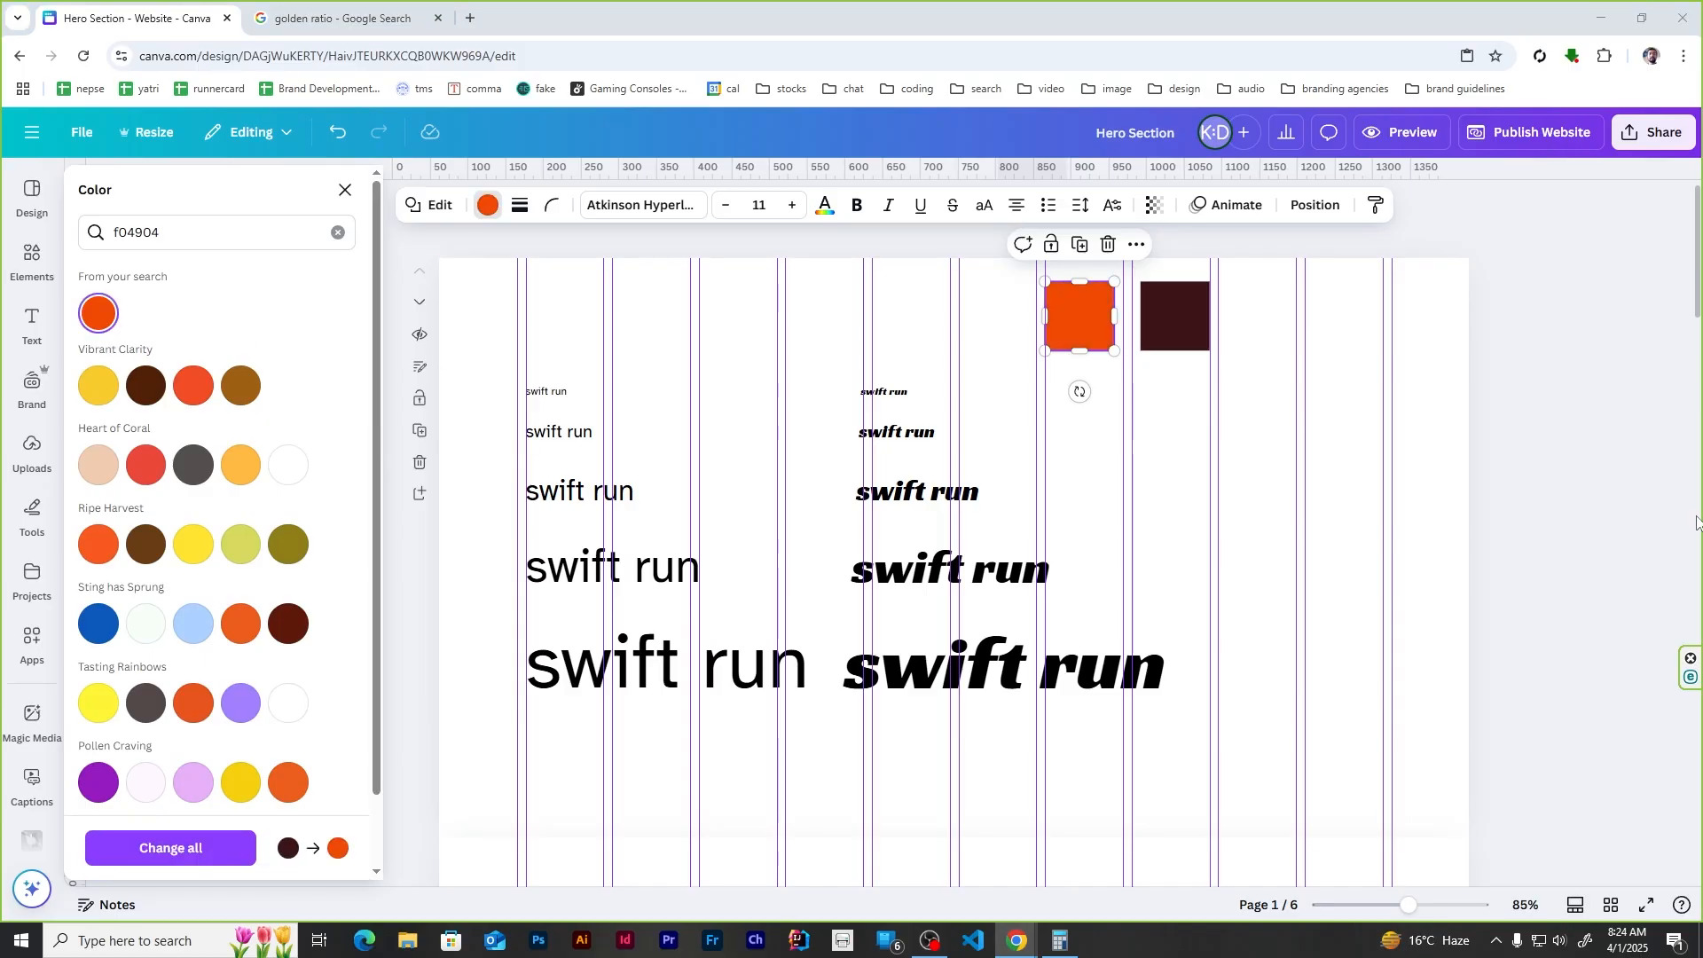
Step: Fill the square in the ninth grid column with the blue color 2980e8
click(1176, 317)
click(488, 204)
click(488, 205)
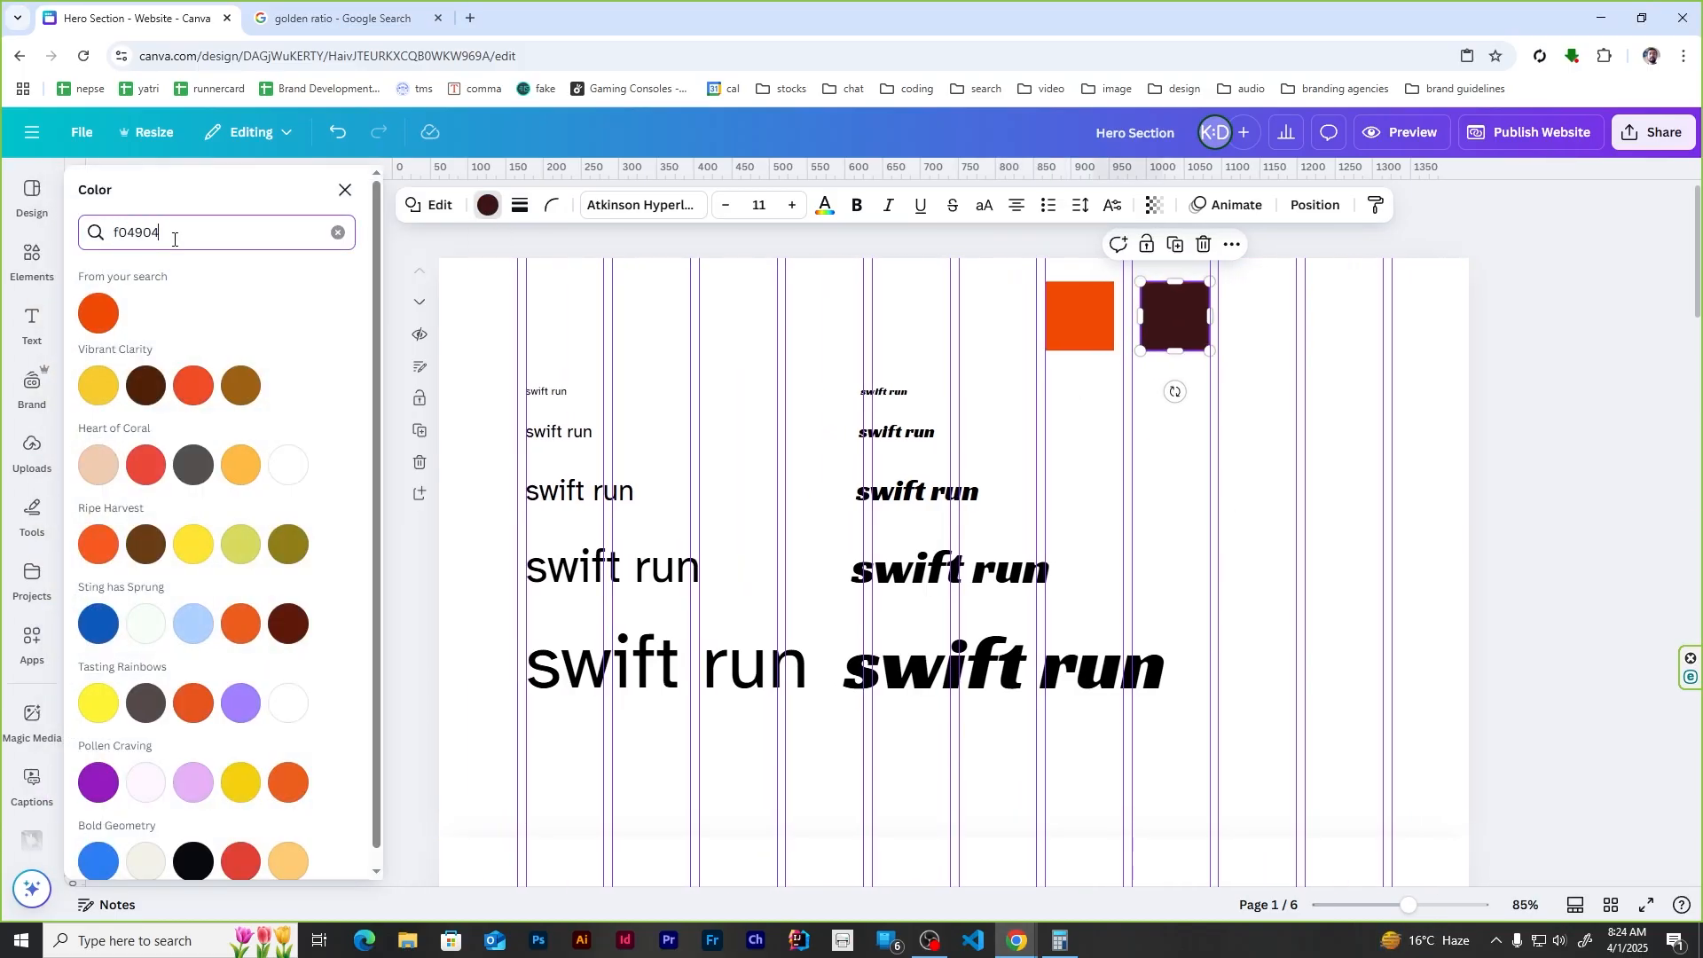
key(ctrl+a)
text(2980e8)
click(100, 317)
click(1542, 401)
Step: Try to move the blue square directly against the orange square's edge
drag(1140, 328, 1113, 328)
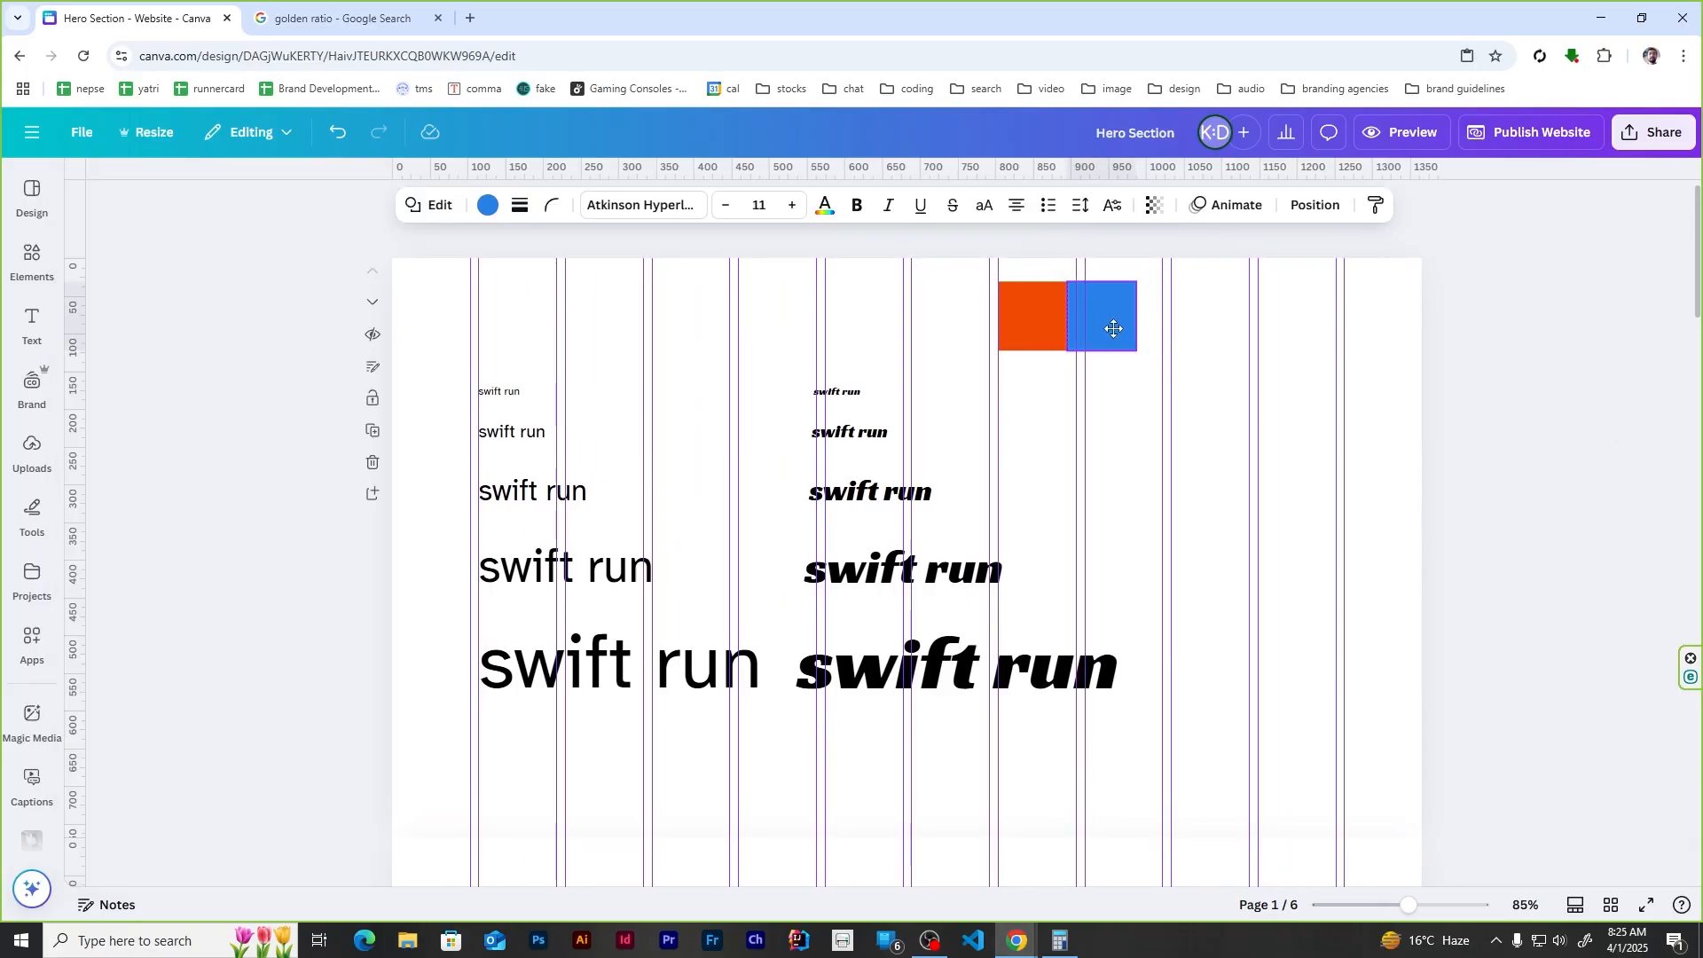
click(1653, 427)
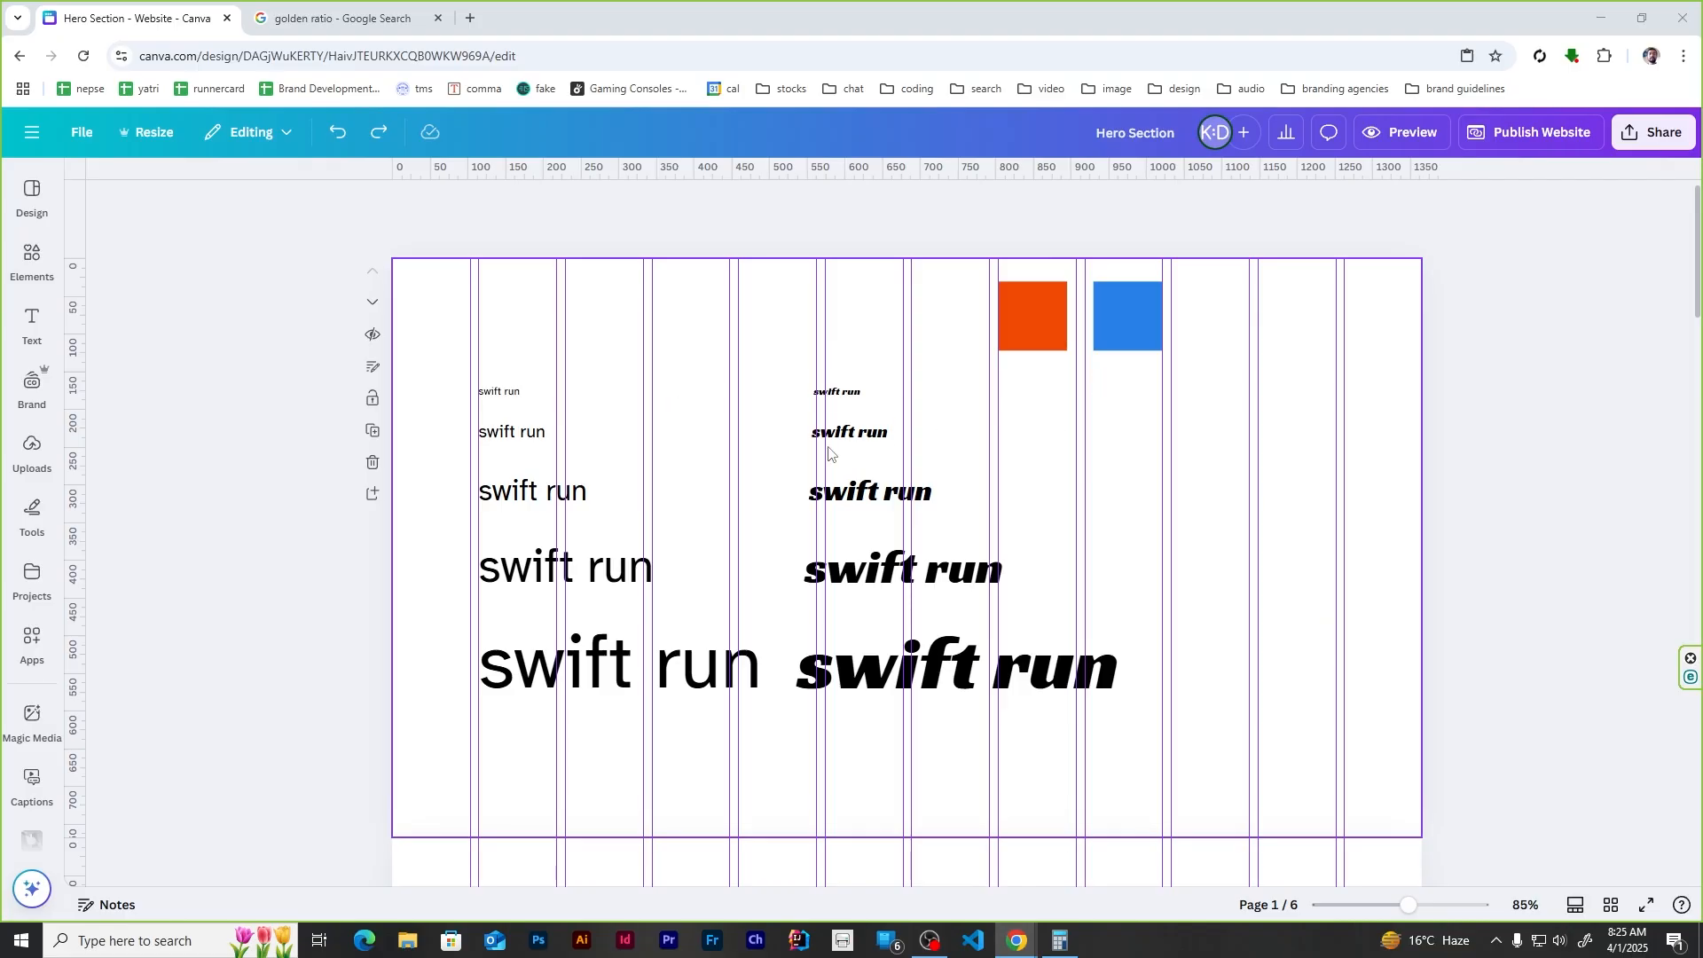
click(1232, 530)
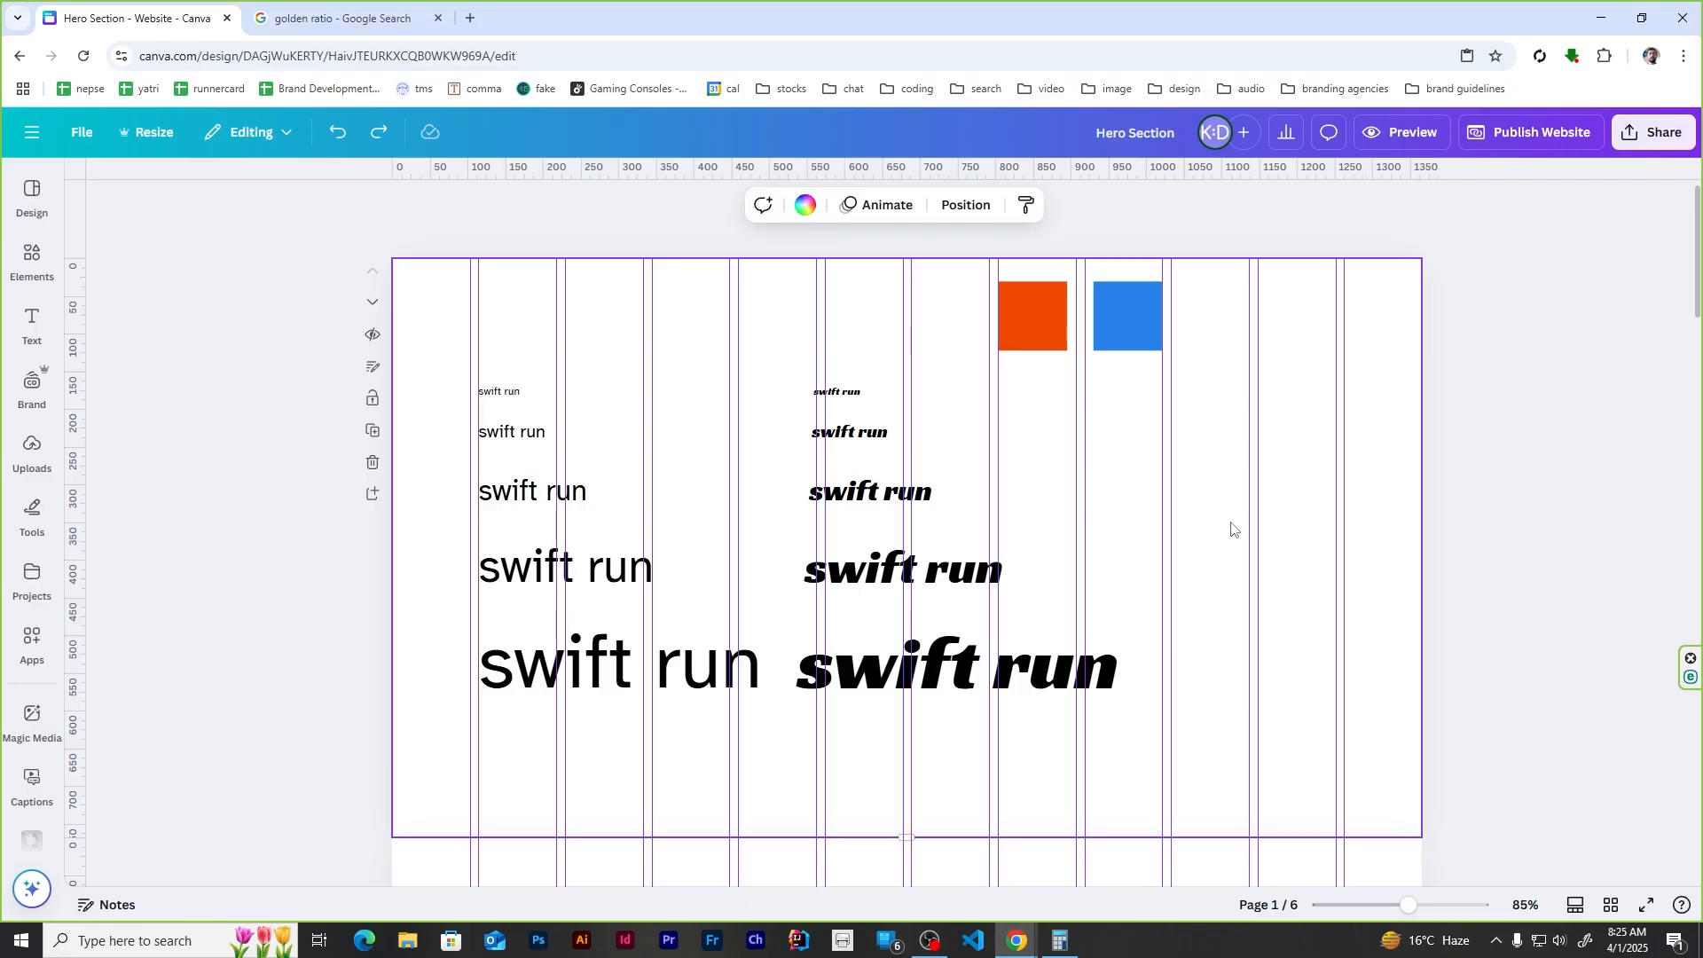
Step: Copy the 75.4 Racing Sans One text to page 2 and place it in the upper part, starting at the second grid column
scroll(1233, 529, down, 3)
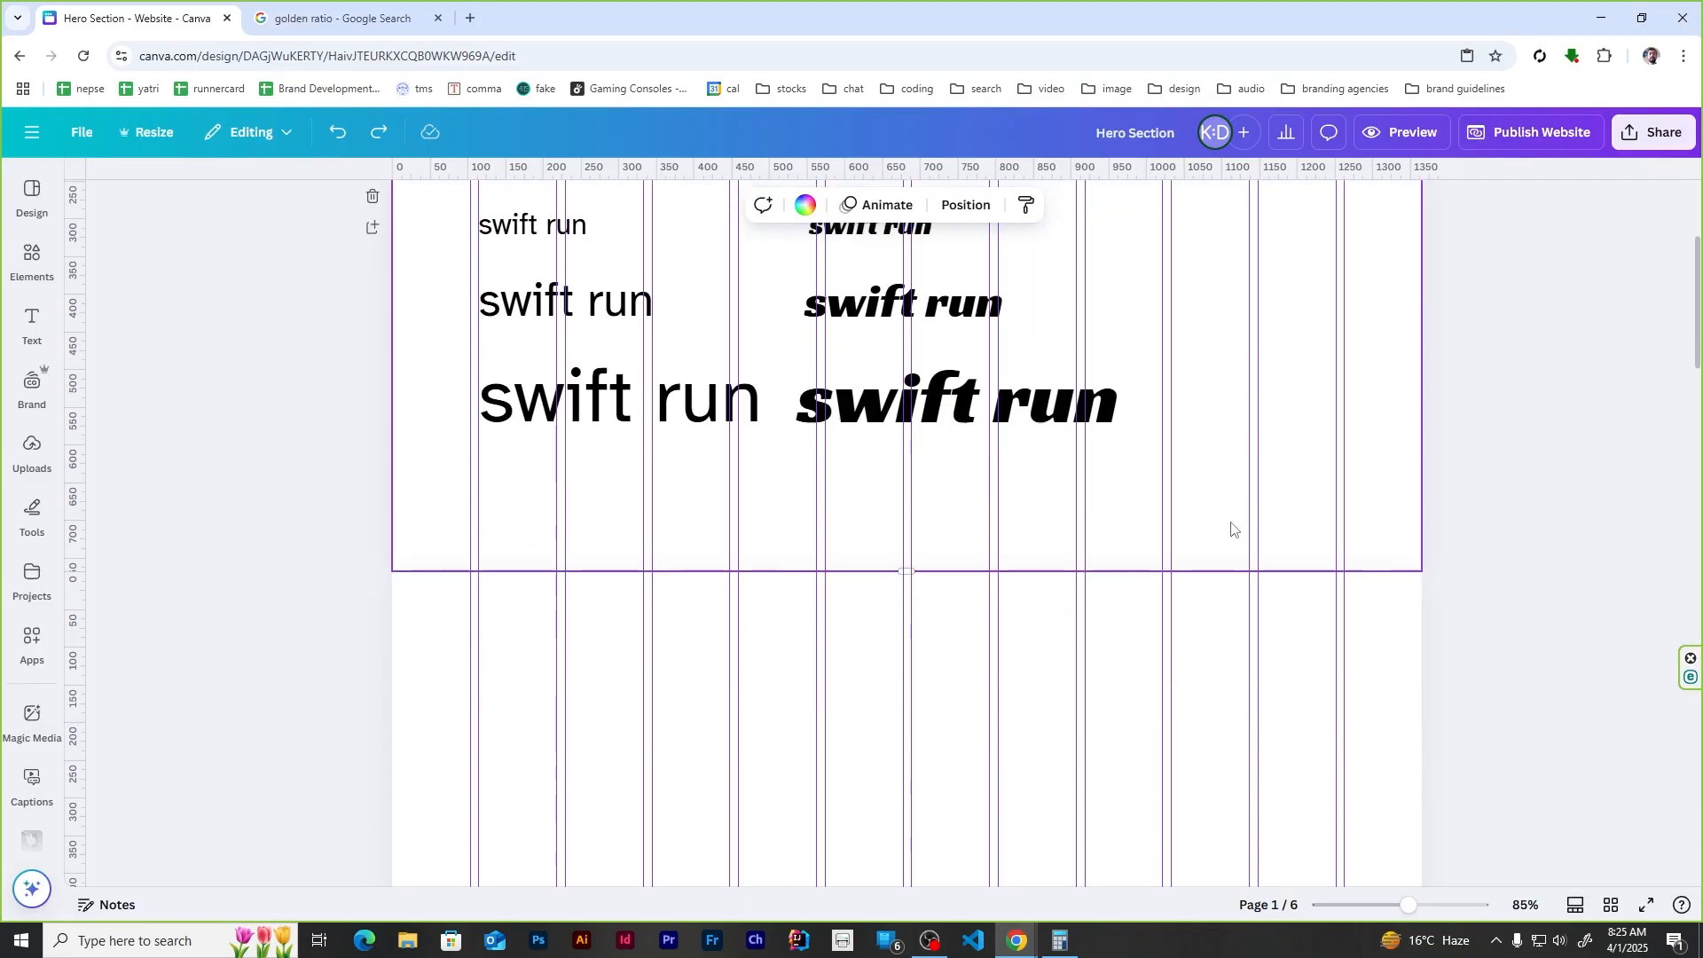
scroll(1232, 529, up, 1)
scroll(1232, 530, down, 5)
scroll(1232, 530, up, 3)
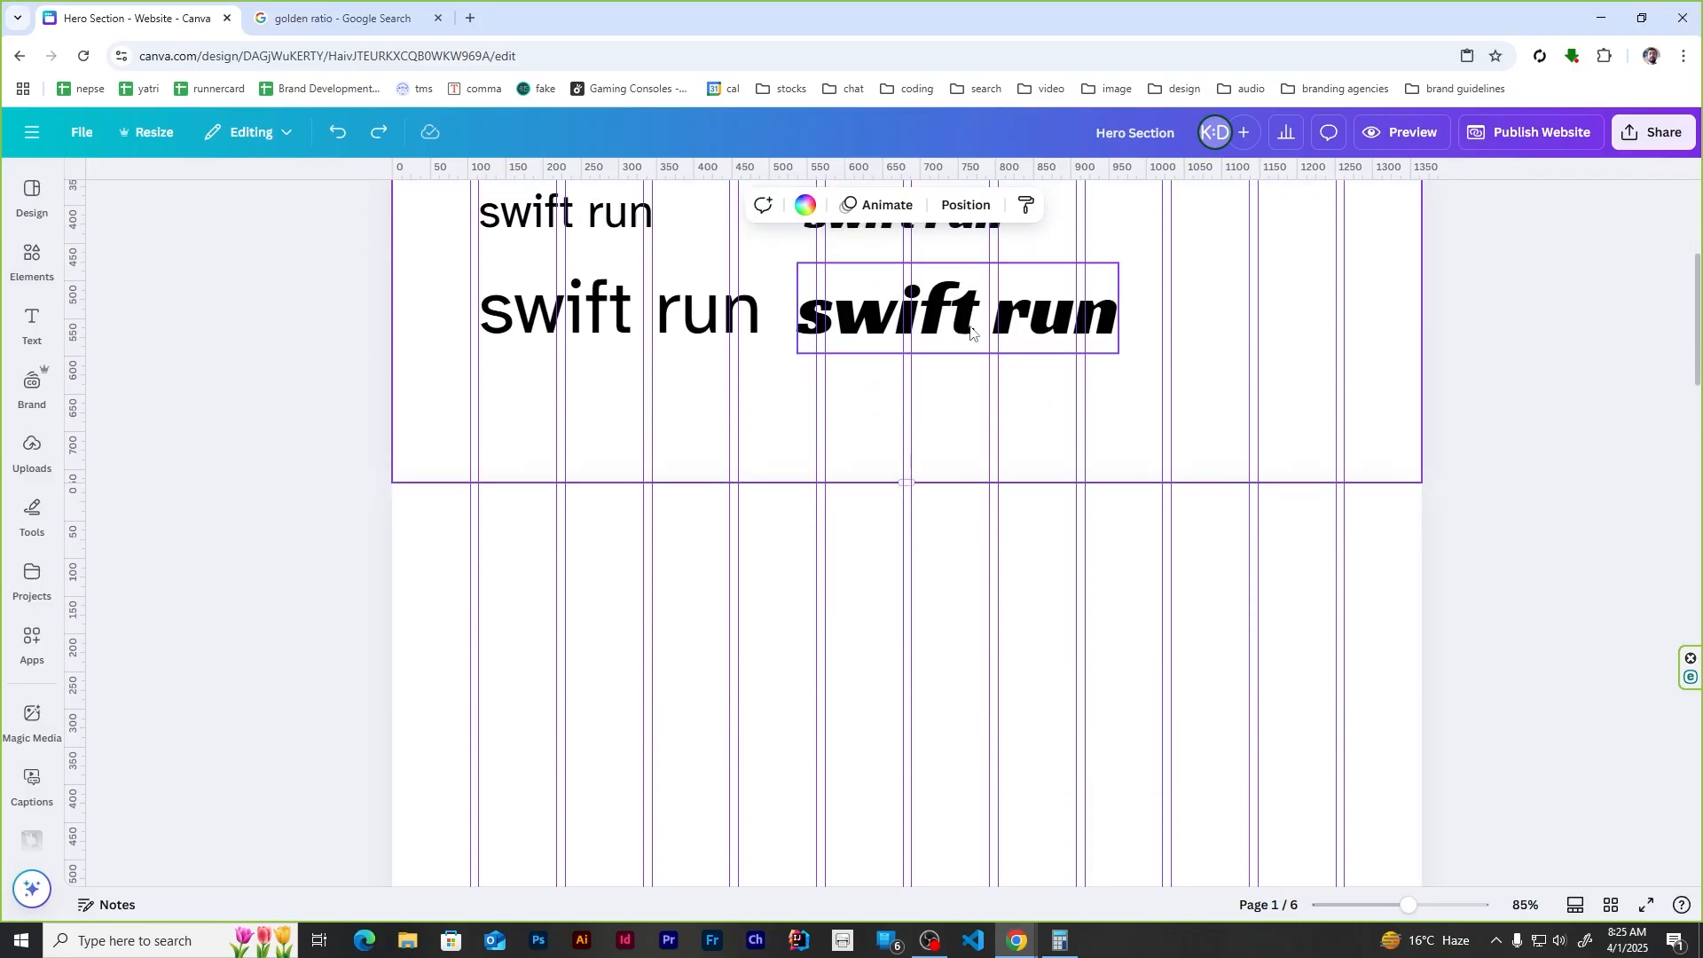
click(972, 330)
key(ctrl+c)
scroll(971, 333, down, 4)
scroll(947, 487, up, 1)
click(596, 437)
key(ctrl+v)
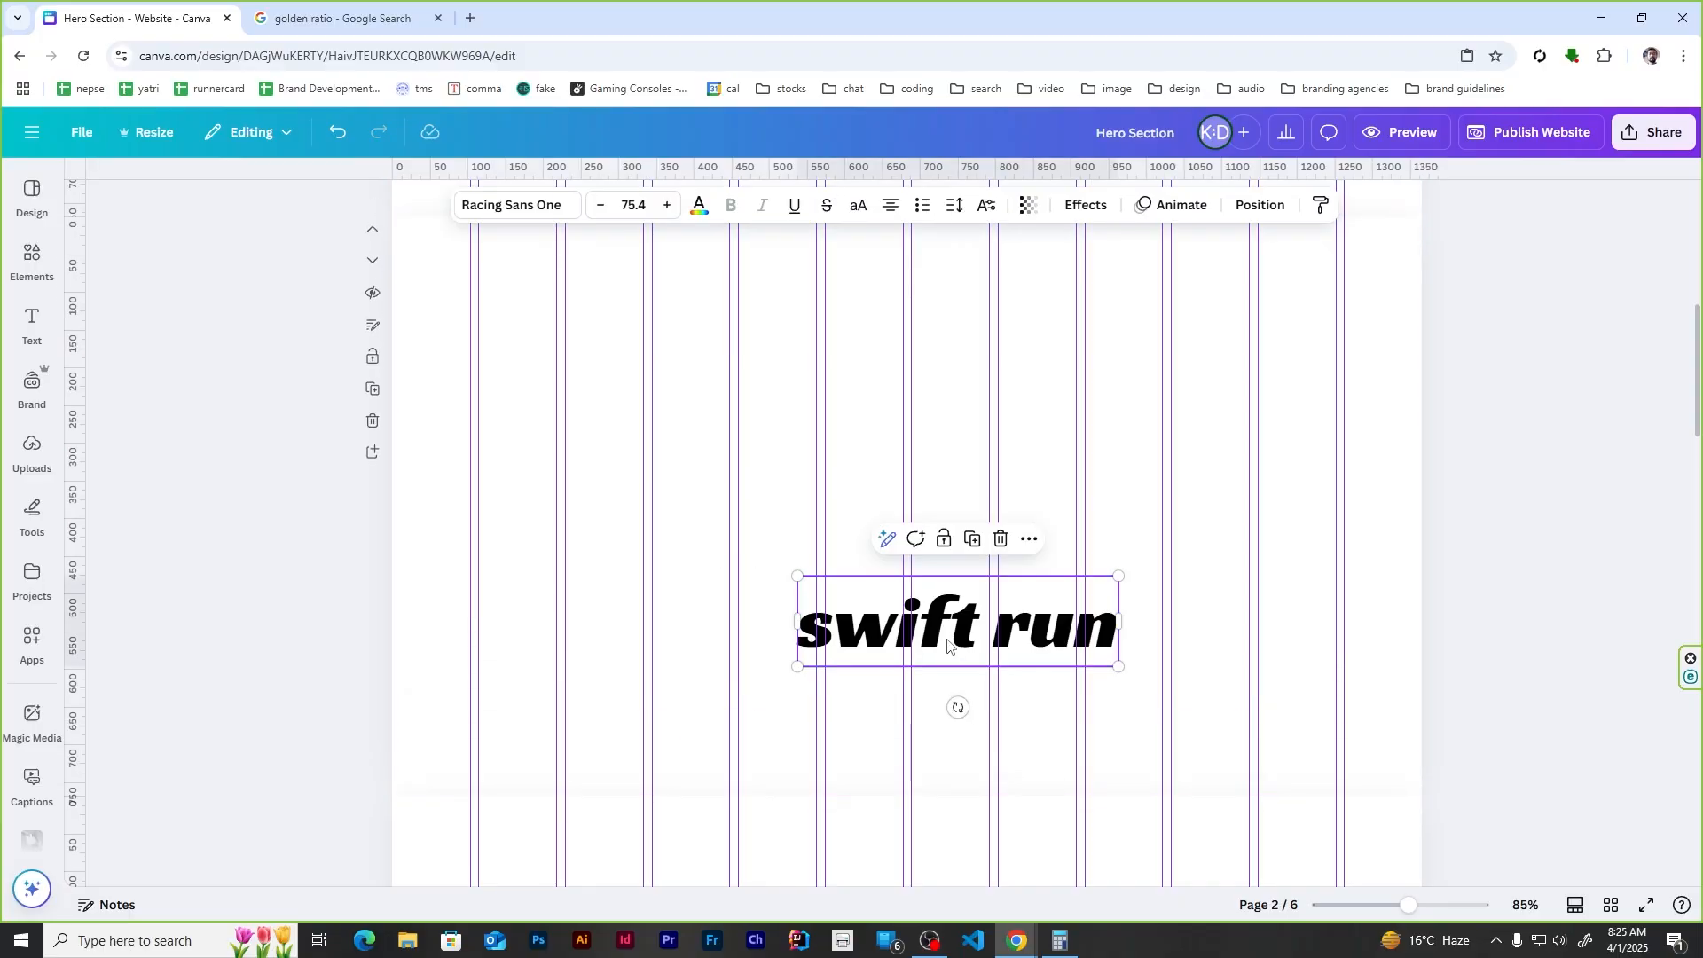
drag(950, 647, 641, 362)
click(643, 445)
Step: Replace the page 2 text with "Race Faster," and "Register Smarter" on two lines, widening its box to about 829
double_click(706, 348)
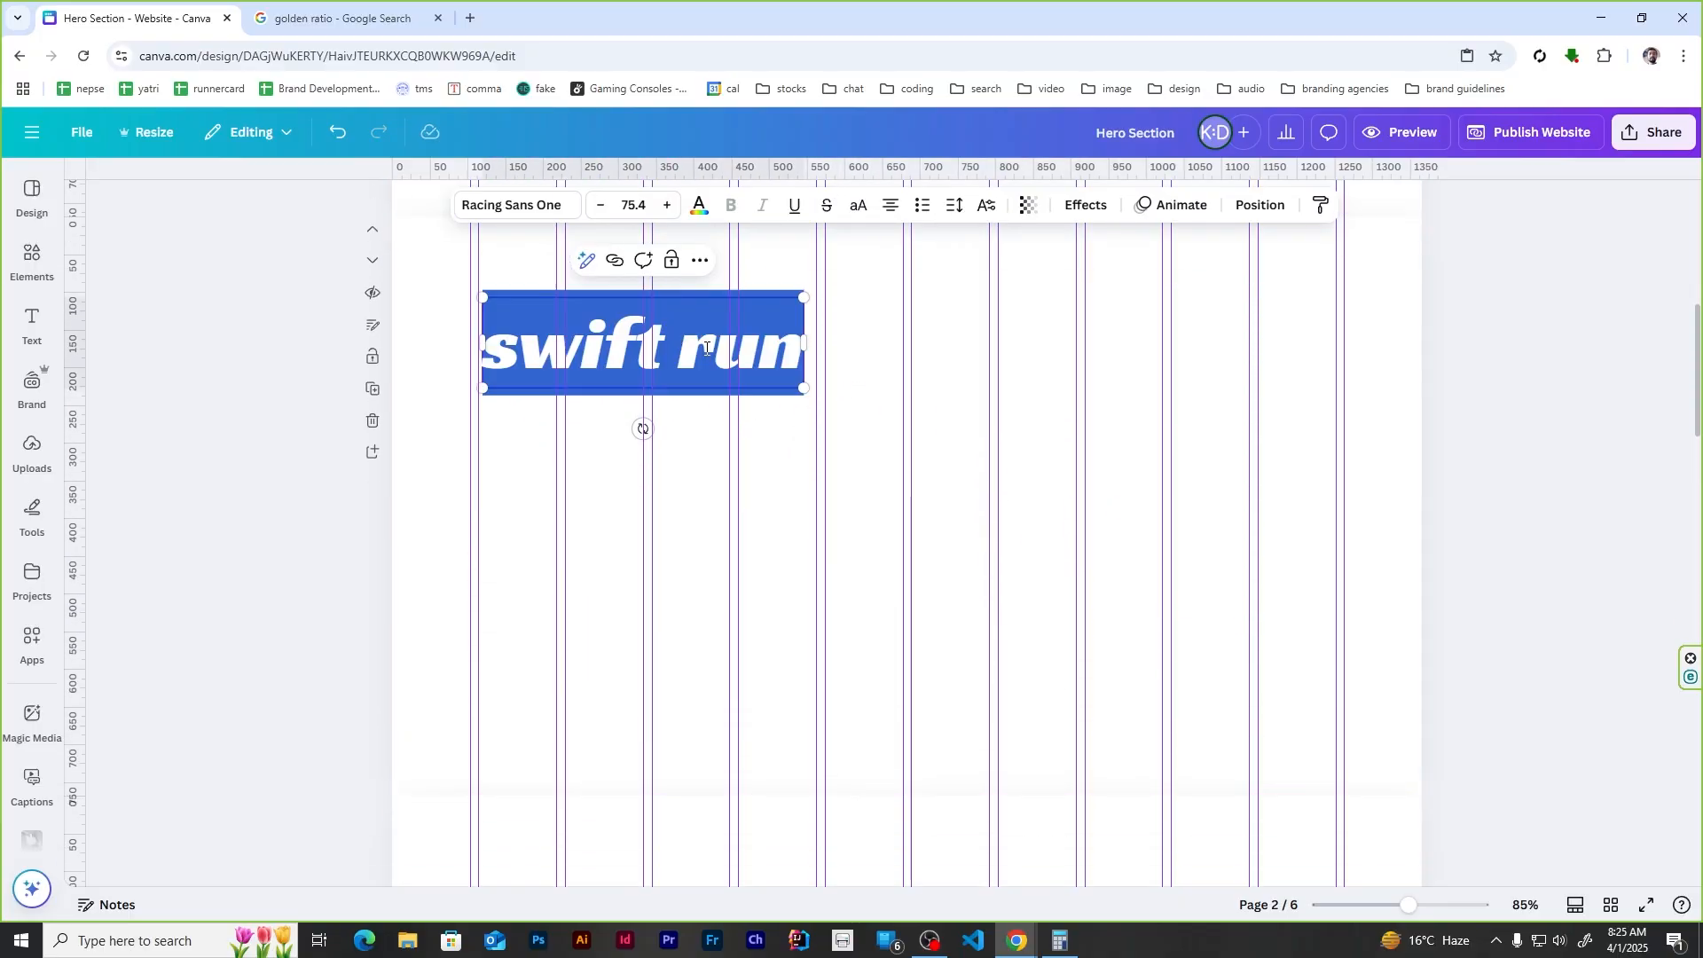
text(Race Faster,)
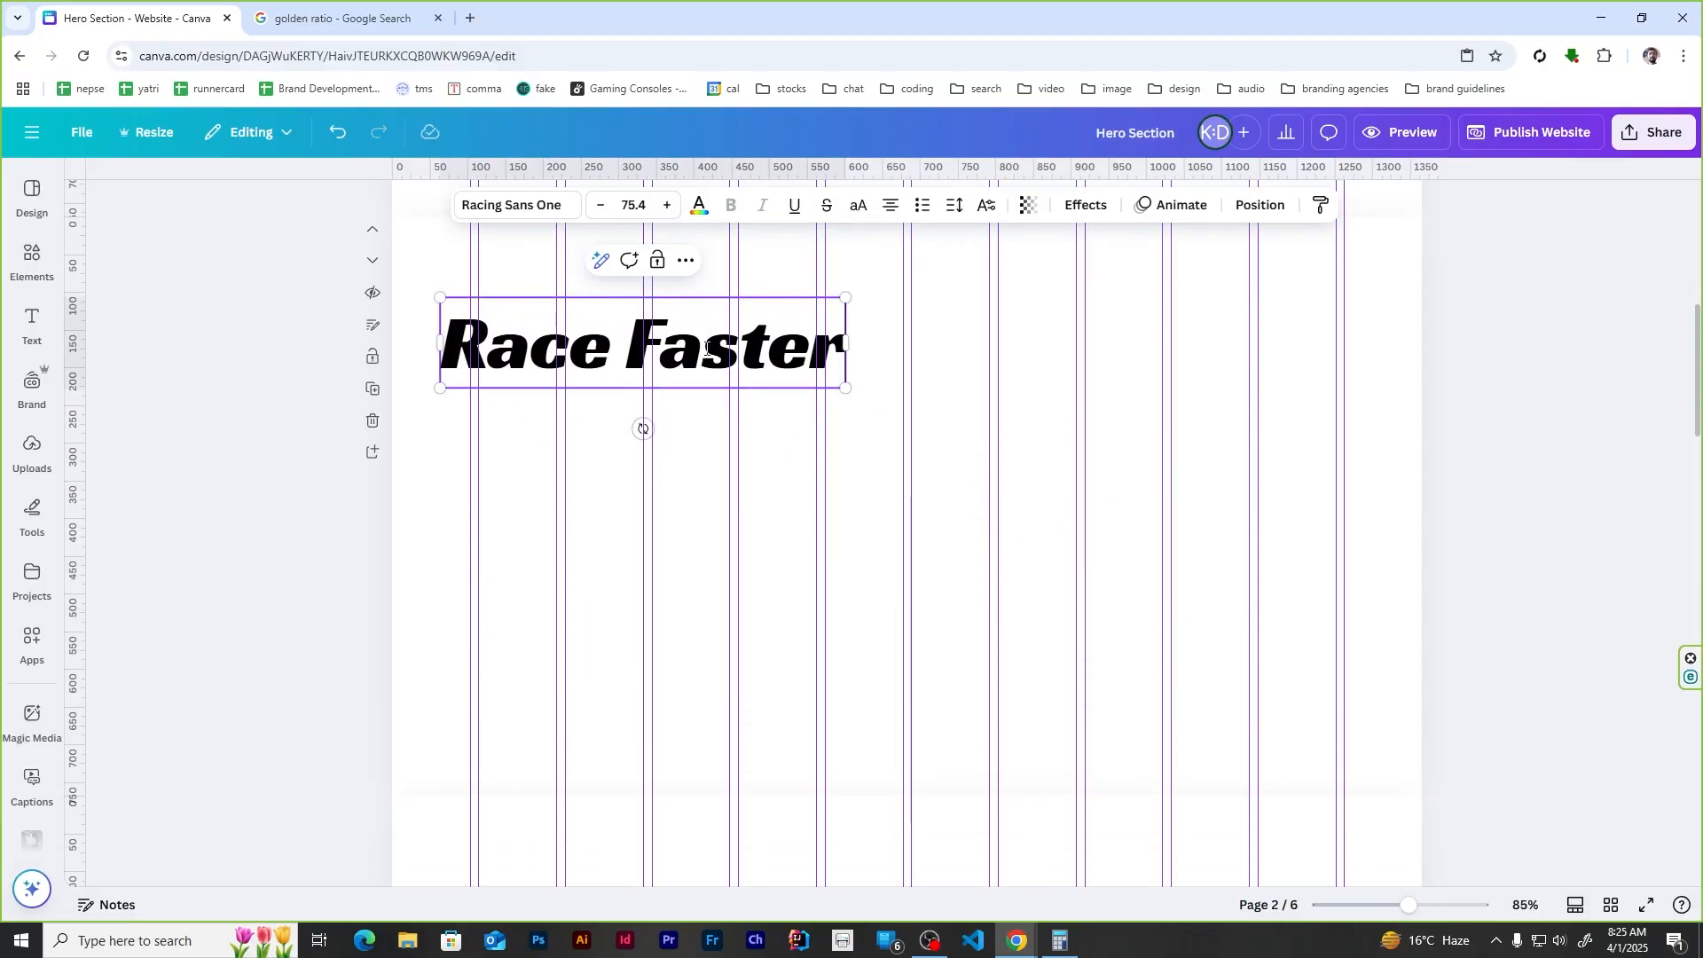
key(Return)
text(Register Smarter)
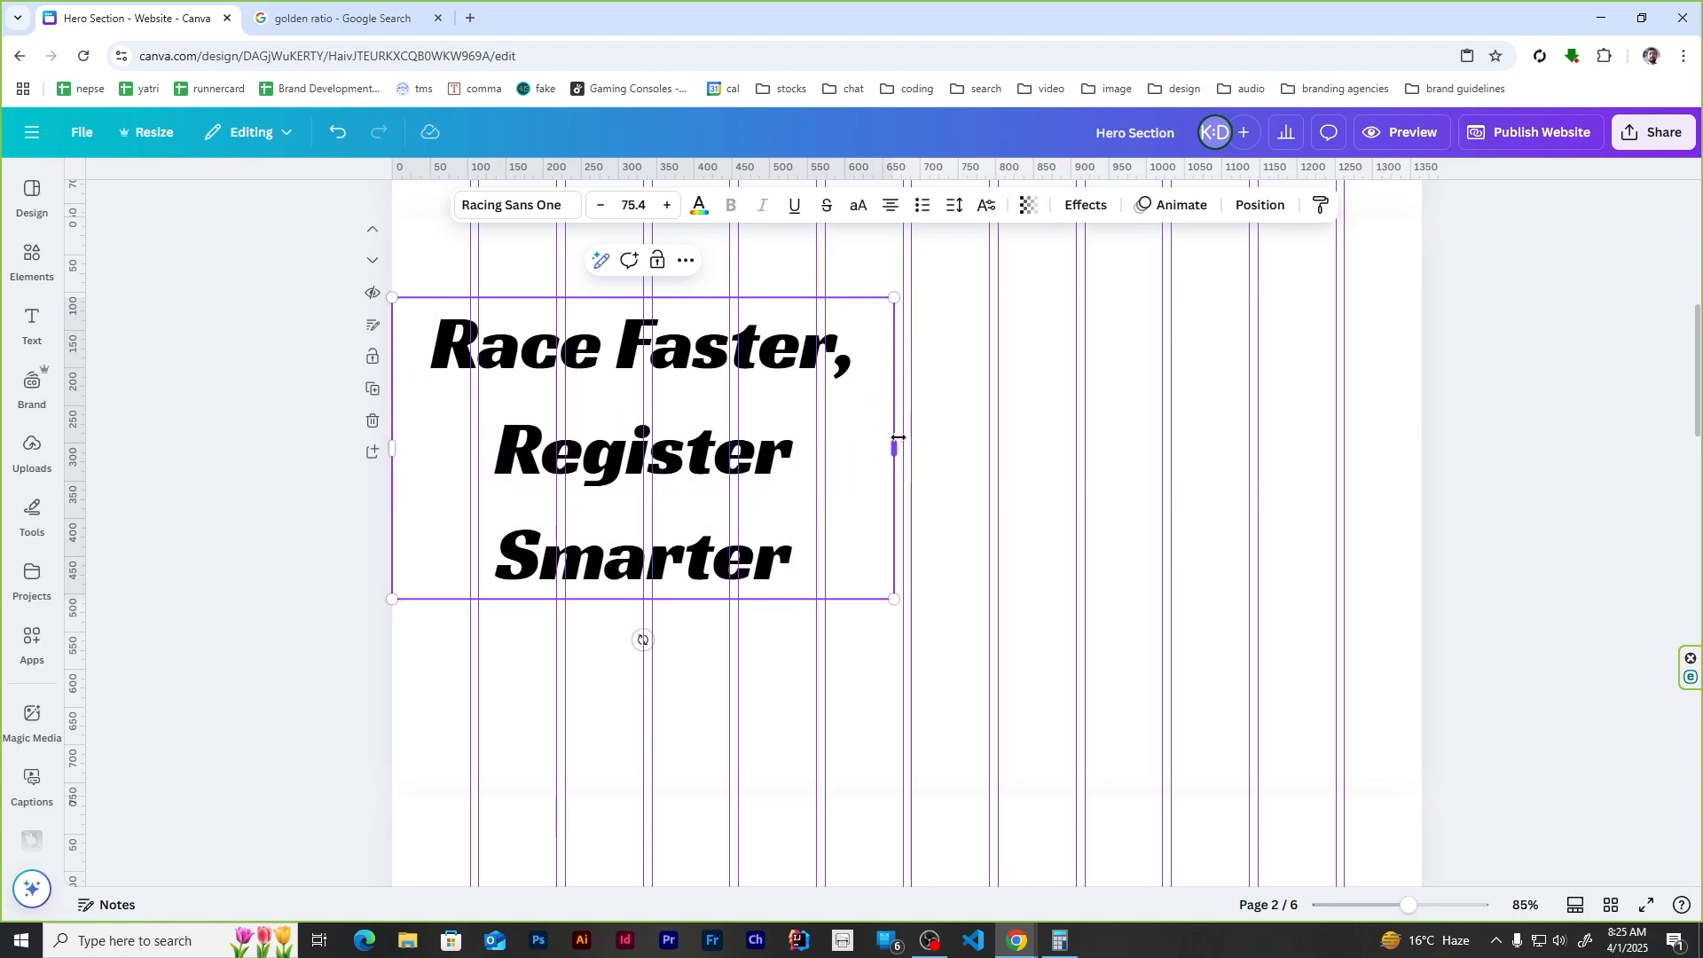
drag(894, 448, 1023, 432)
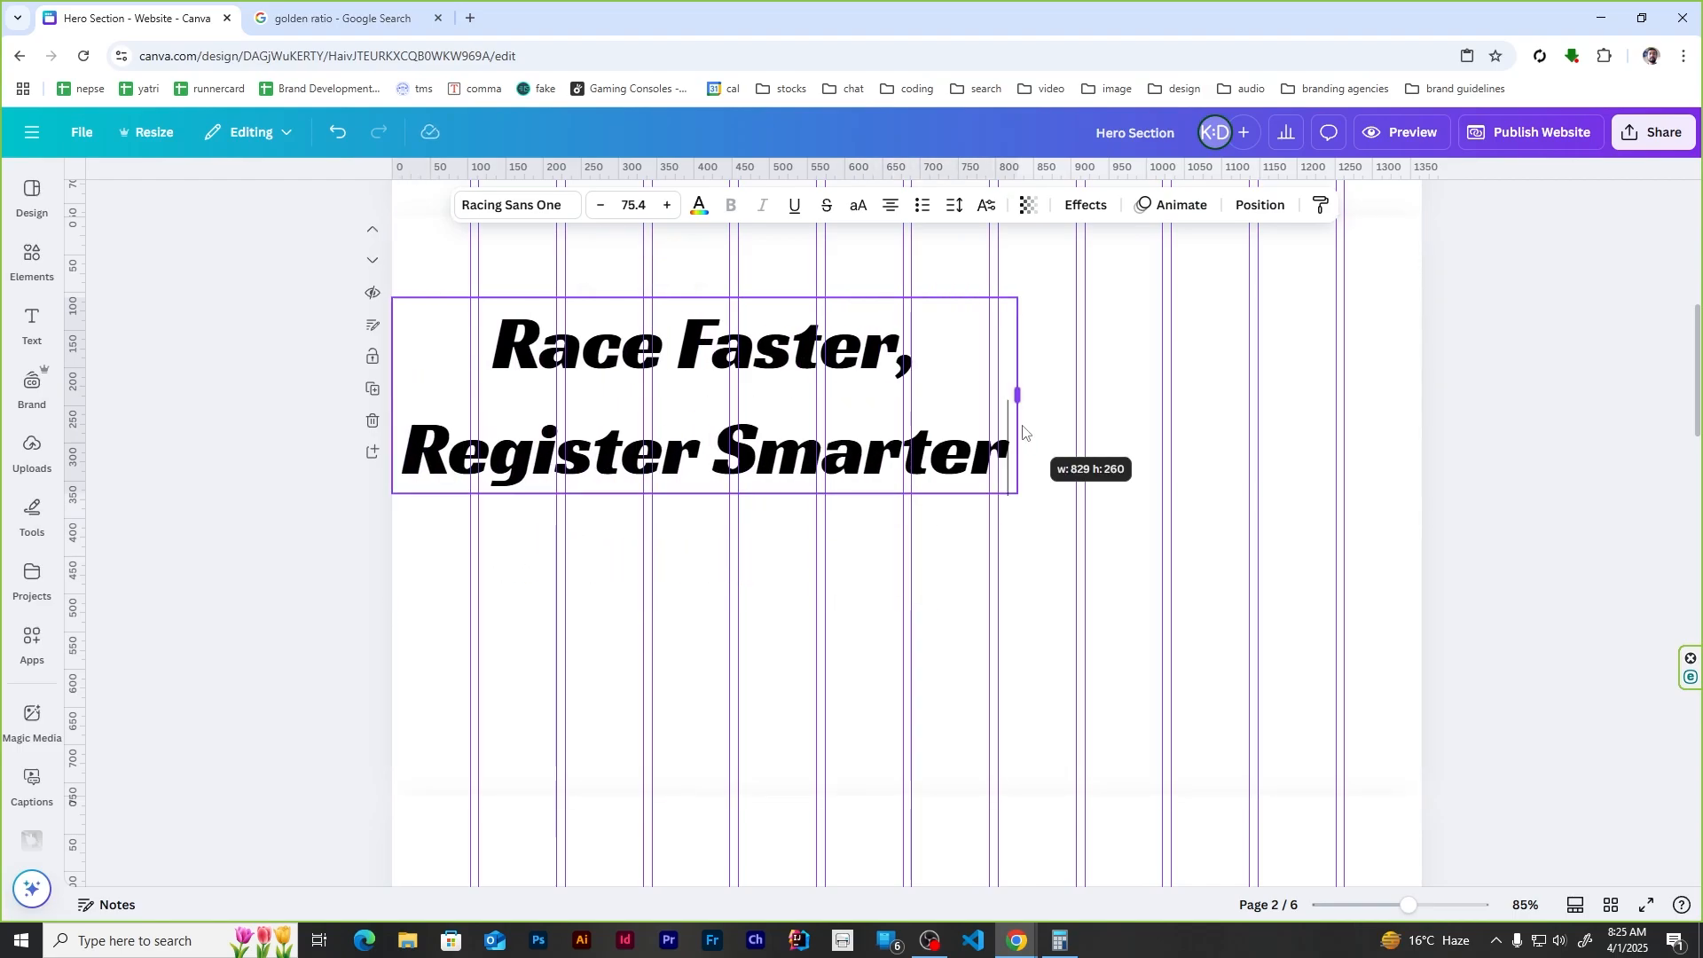
Step: Align both lines of the page 2 headline to the left edge of their text box
click(889, 209)
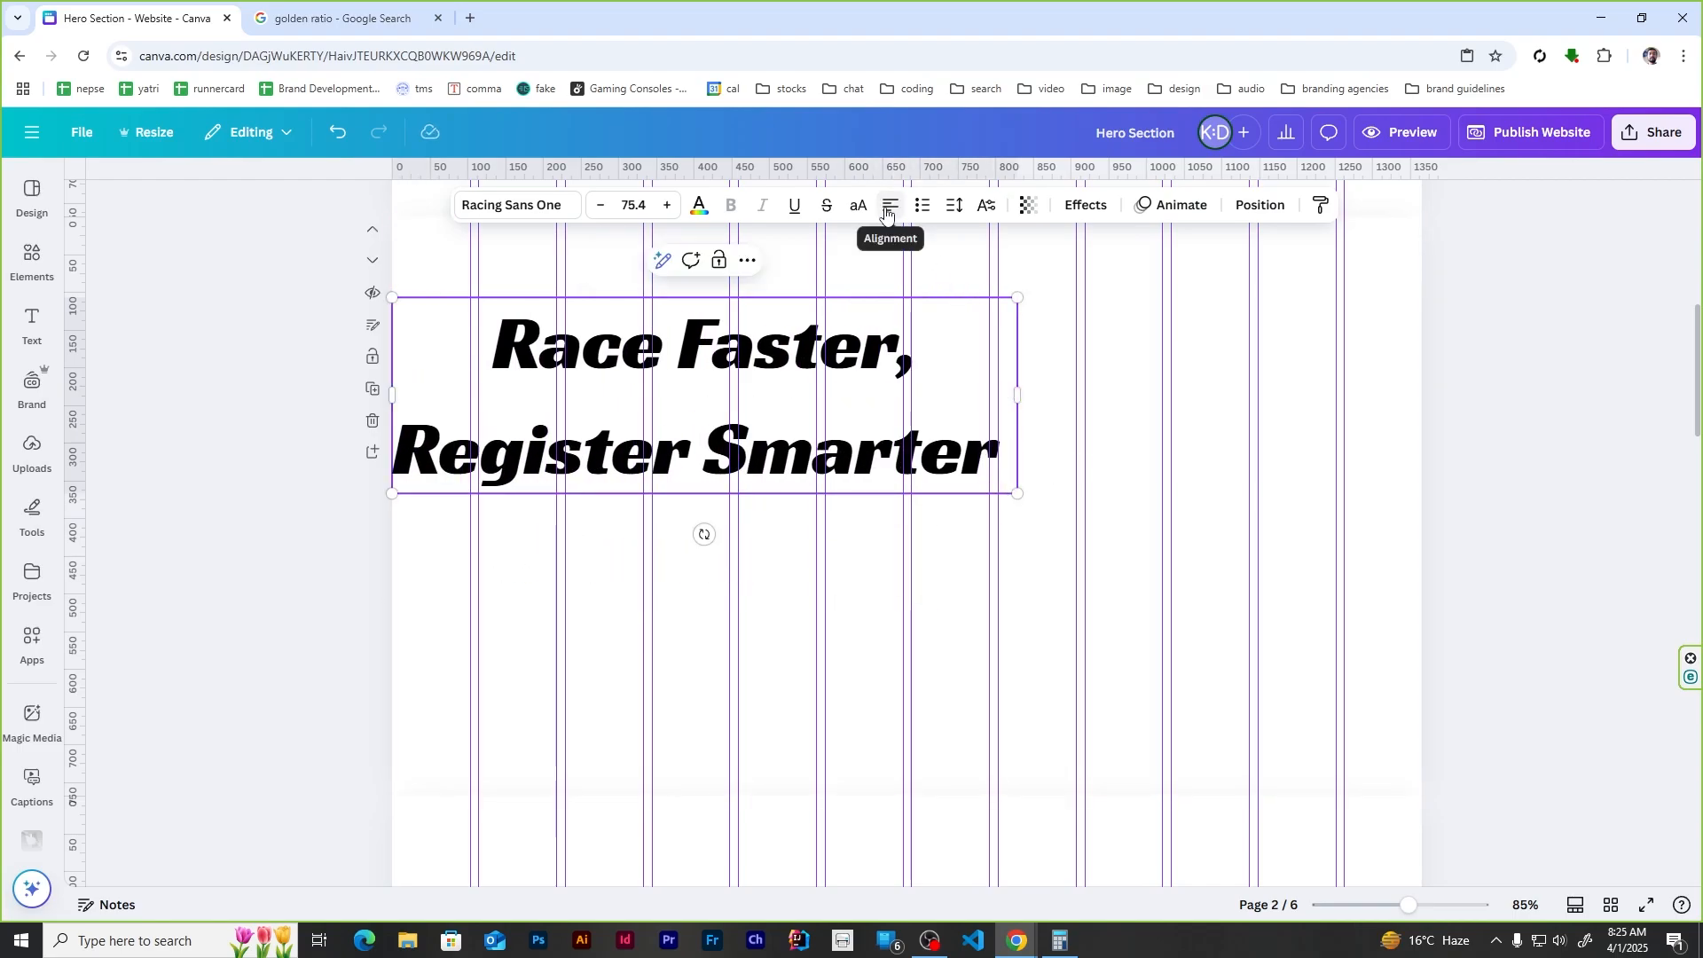
double_click(457, 344)
click(886, 204)
click(886, 203)
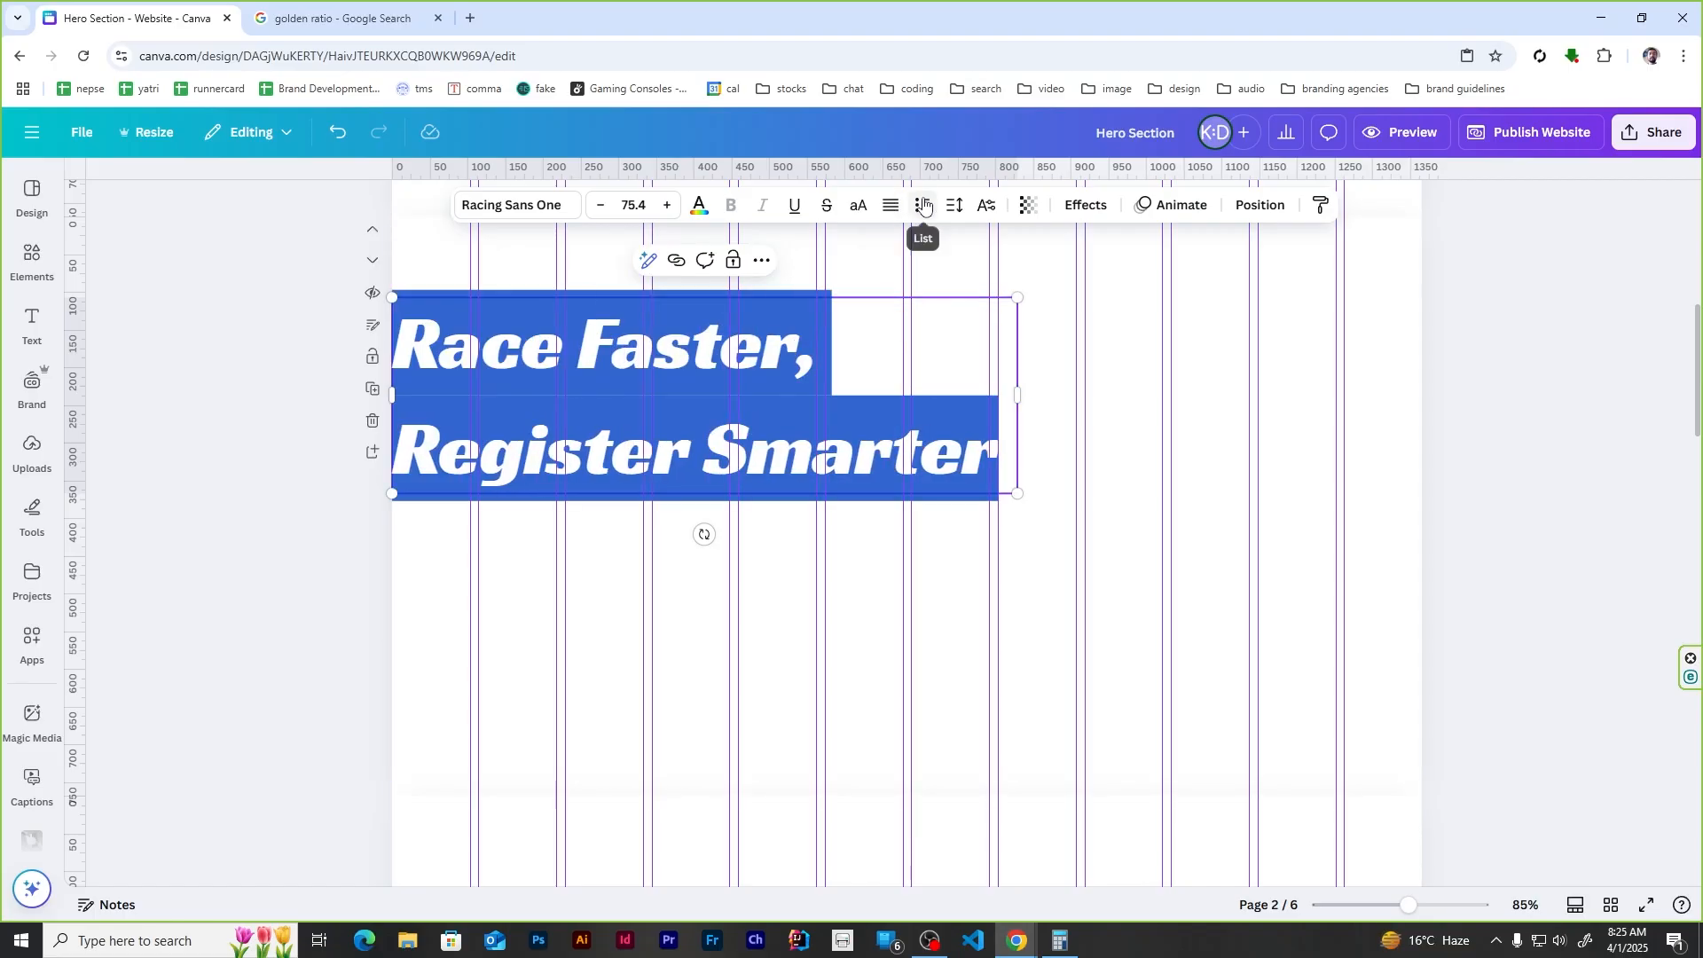
Step: Tighten the line spacing of the 75.4 page 2 headline and move it close to the first vertical grid guide
click(963, 206)
drag(930, 341, 883, 342)
click(1559, 379)
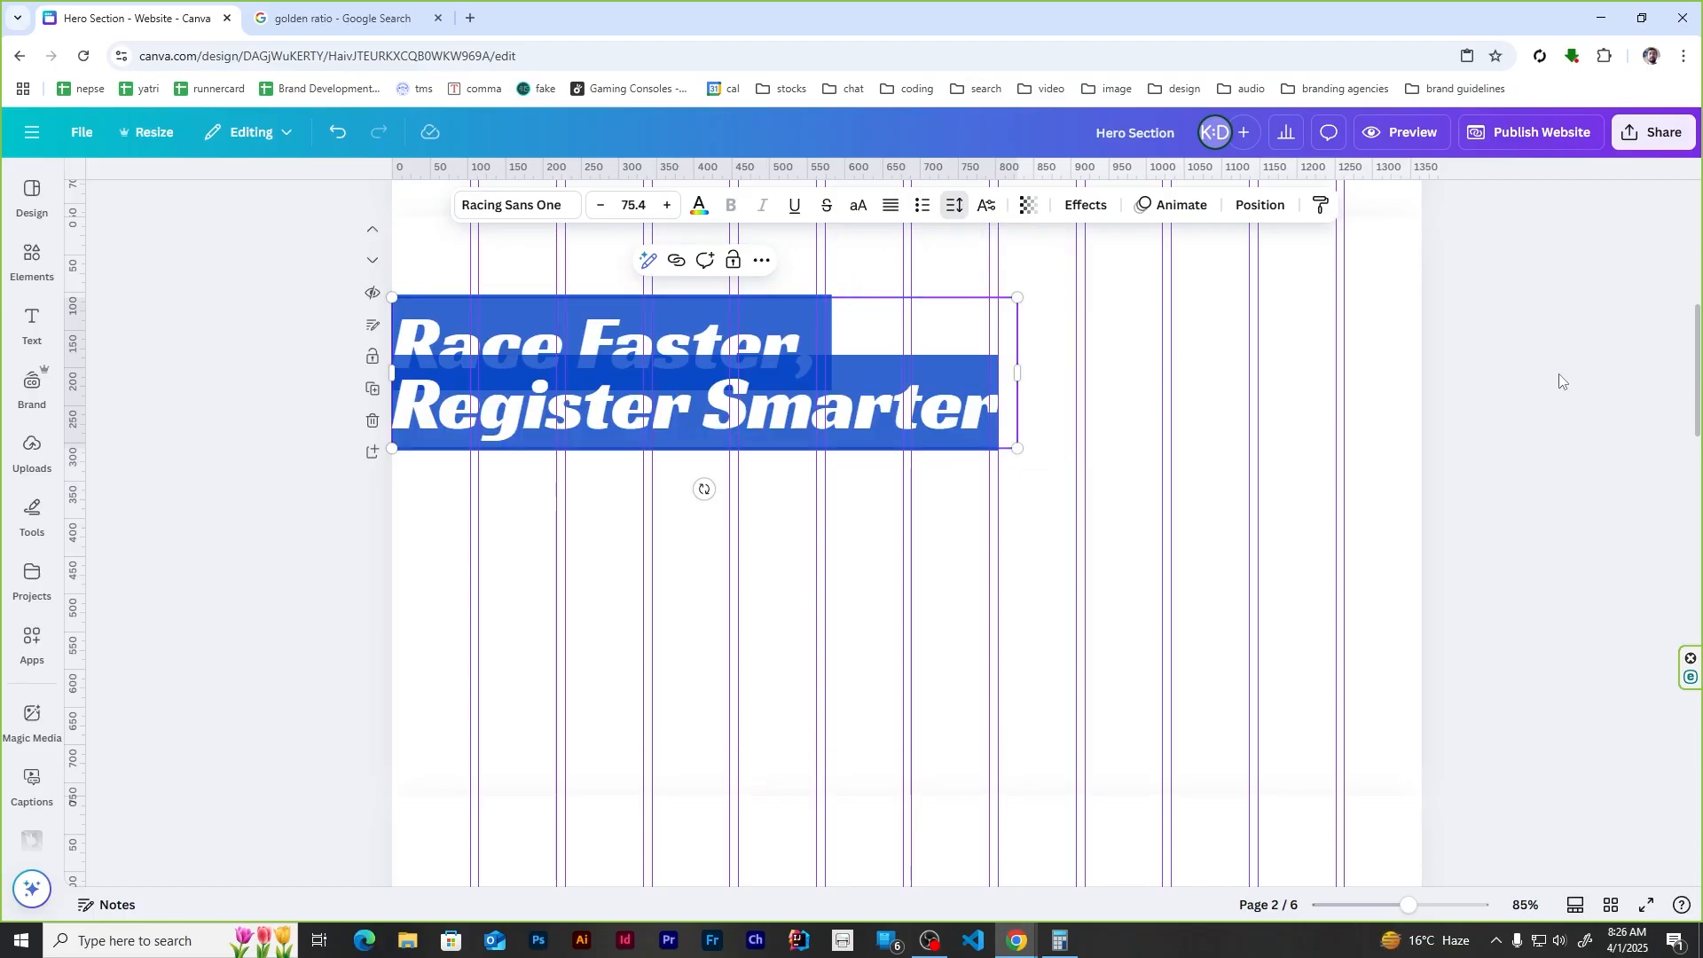
click(672, 406)
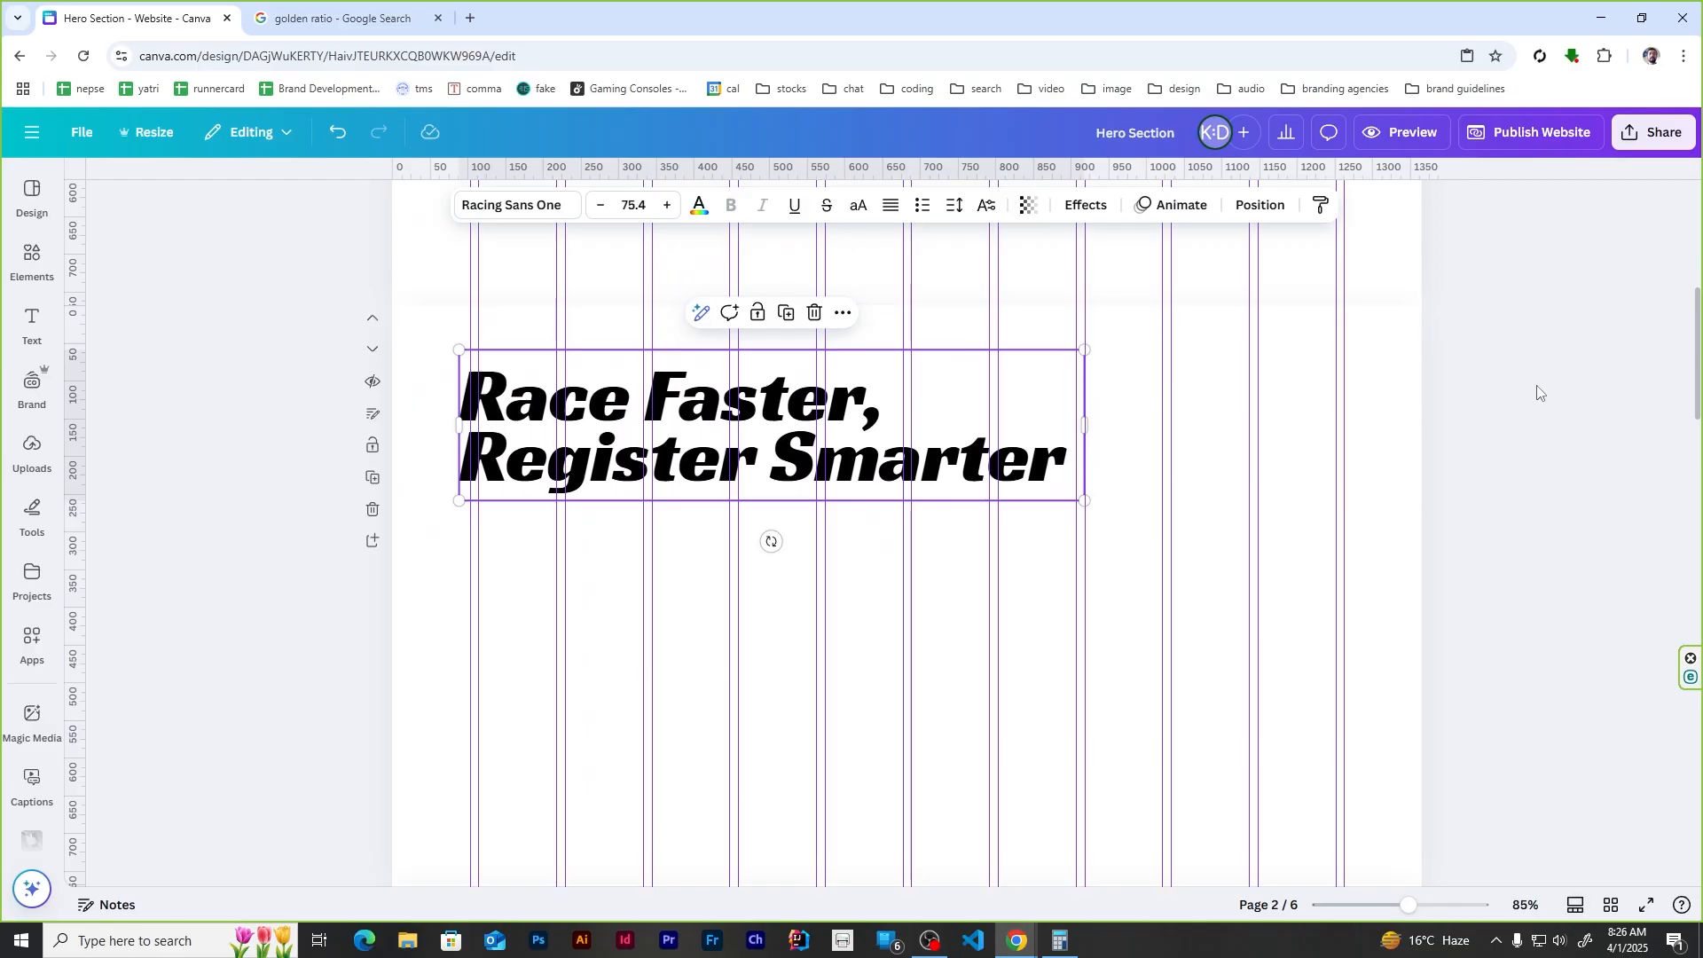
Step: Copy the 46.6 Racing Sans One "swift run" text from page 1 to page 2, below the large headline
scroll(1540, 387, up, 5)
scroll(895, 494, up, 2)
click(892, 399)
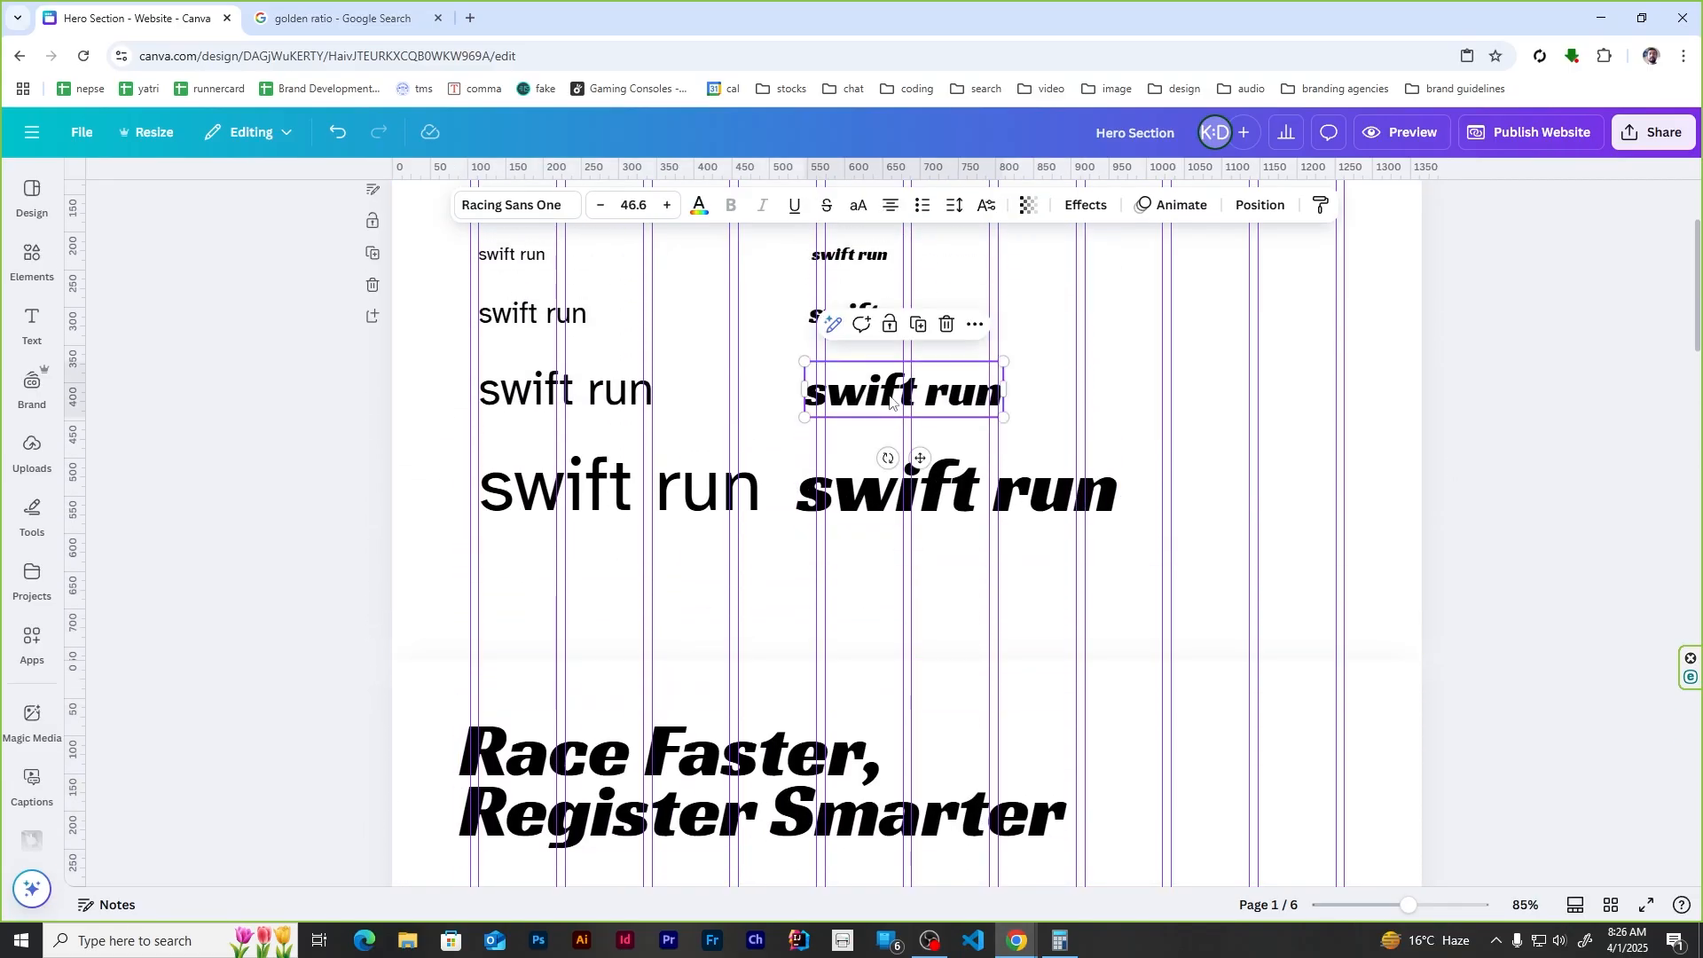
drag(891, 399, 668, 701)
Step: Replace the copied text with "Race Faster," and "Register Smarter" on two lines, and delete the larger 75.4 headline
click(644, 517)
triple_click(644, 517)
triple_click(654, 690)
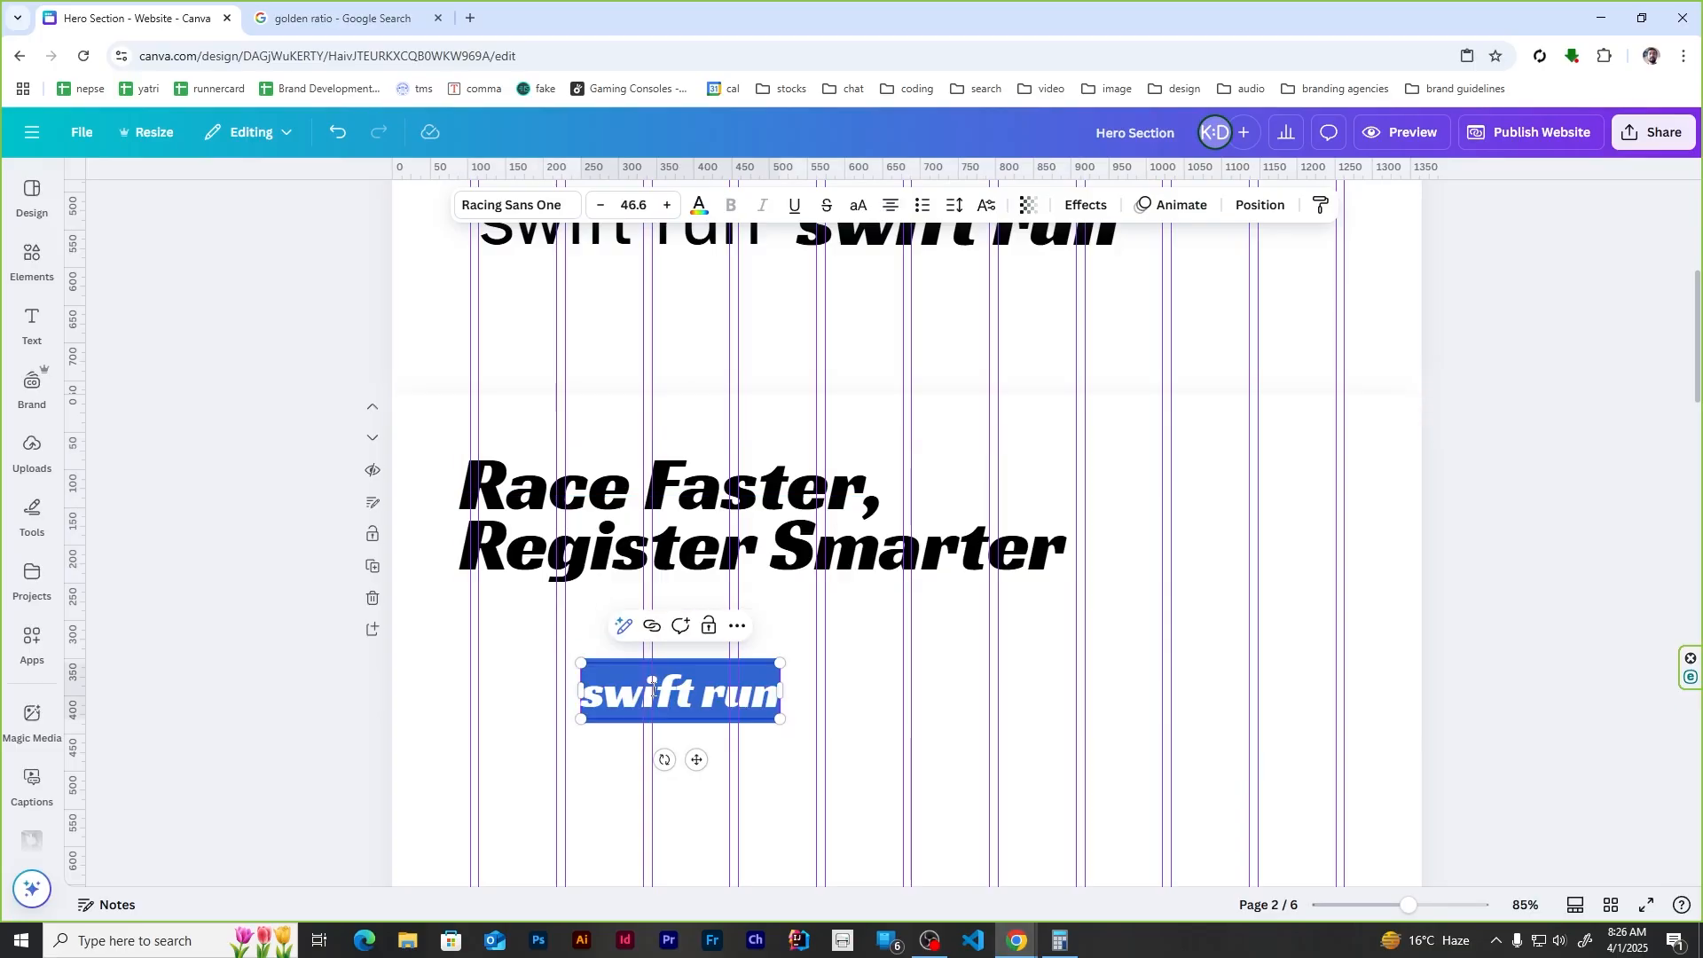
text(Race Faster,)
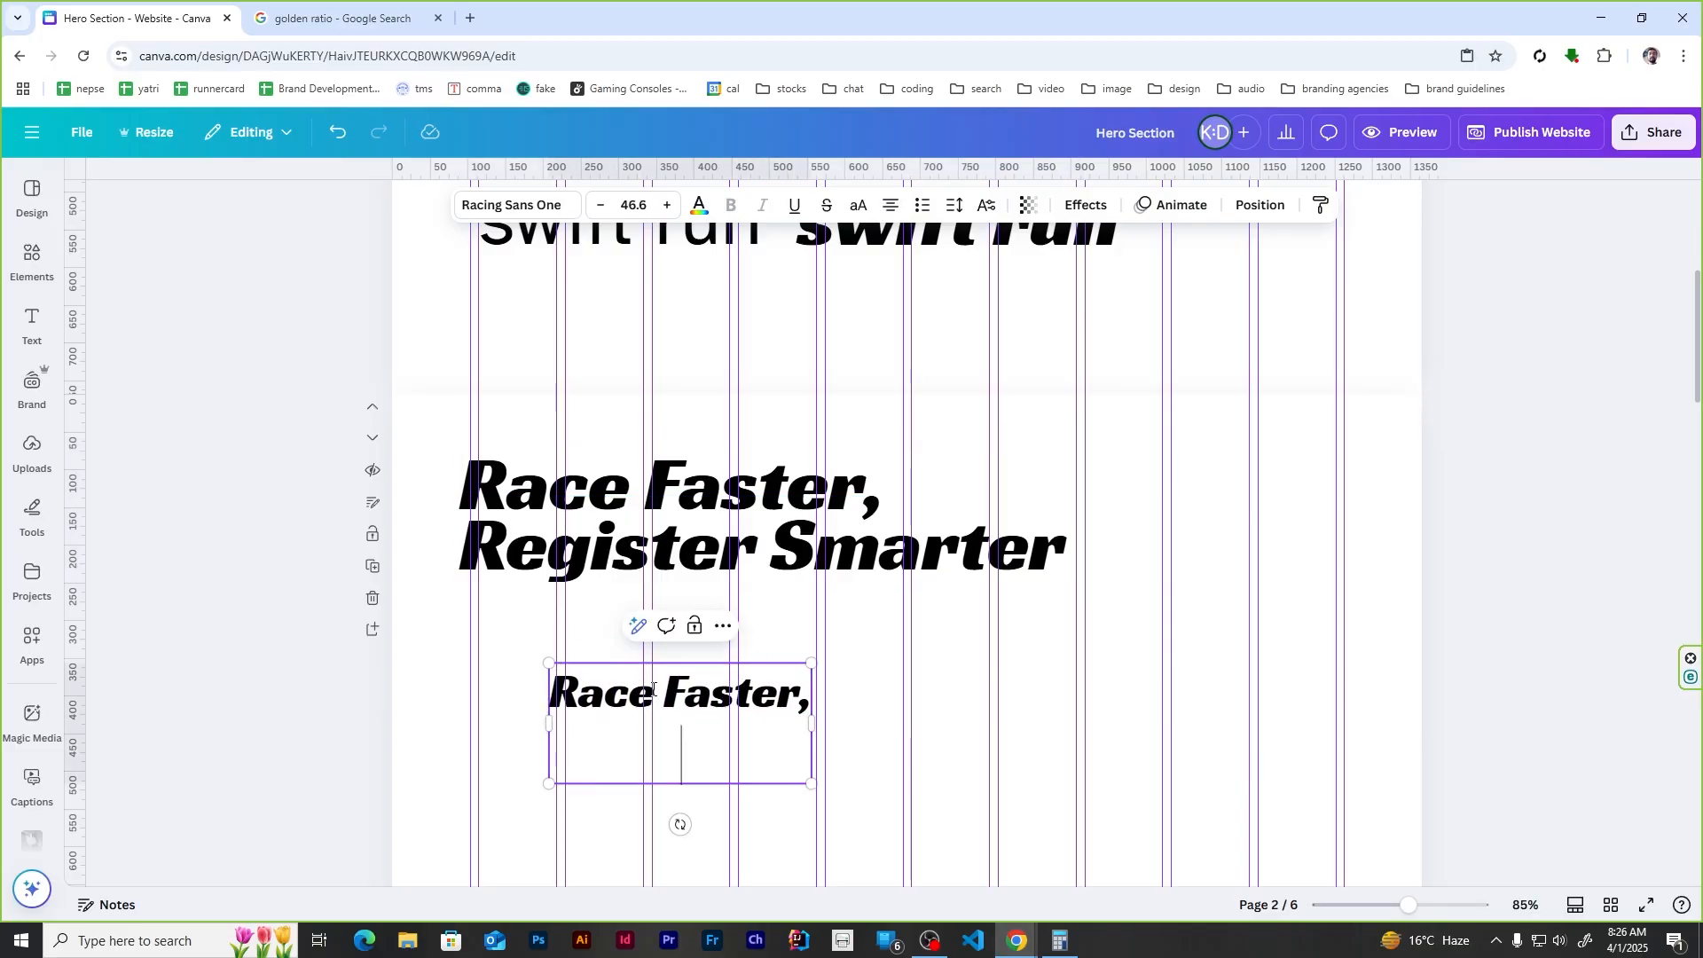
key(Return)
text(Register Smarter)
click(666, 550)
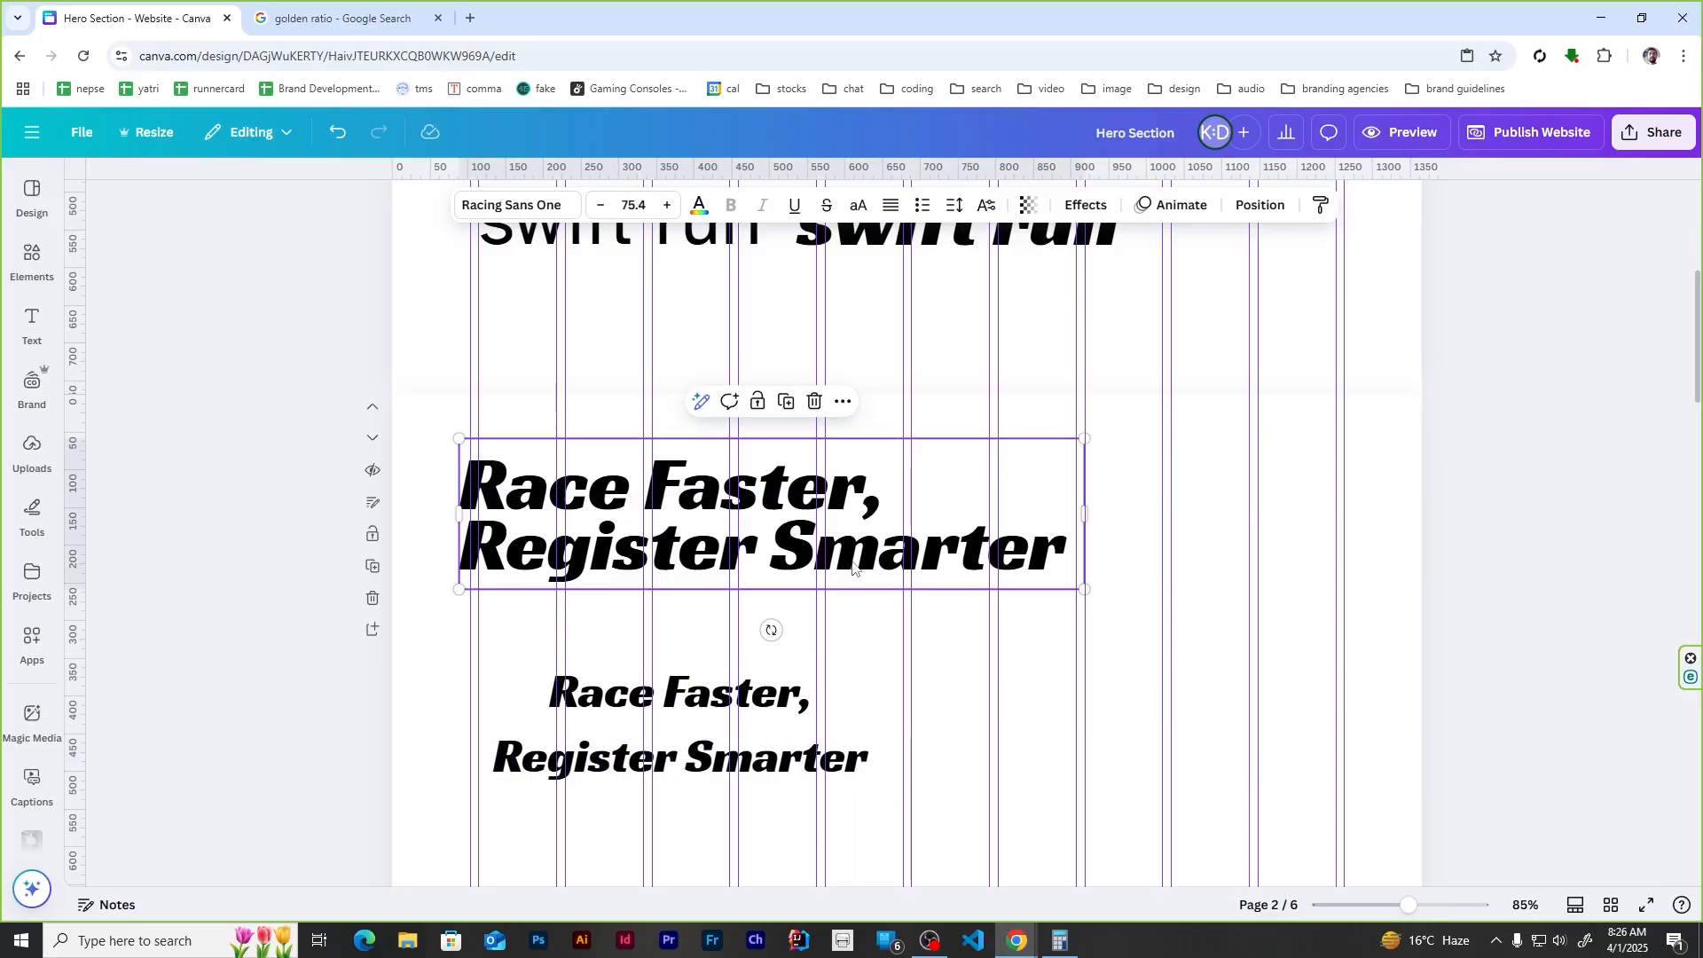
key(Delete)
Step: Left-align the 46.6 headline on page 2 and tighten its line spacing
click(685, 761)
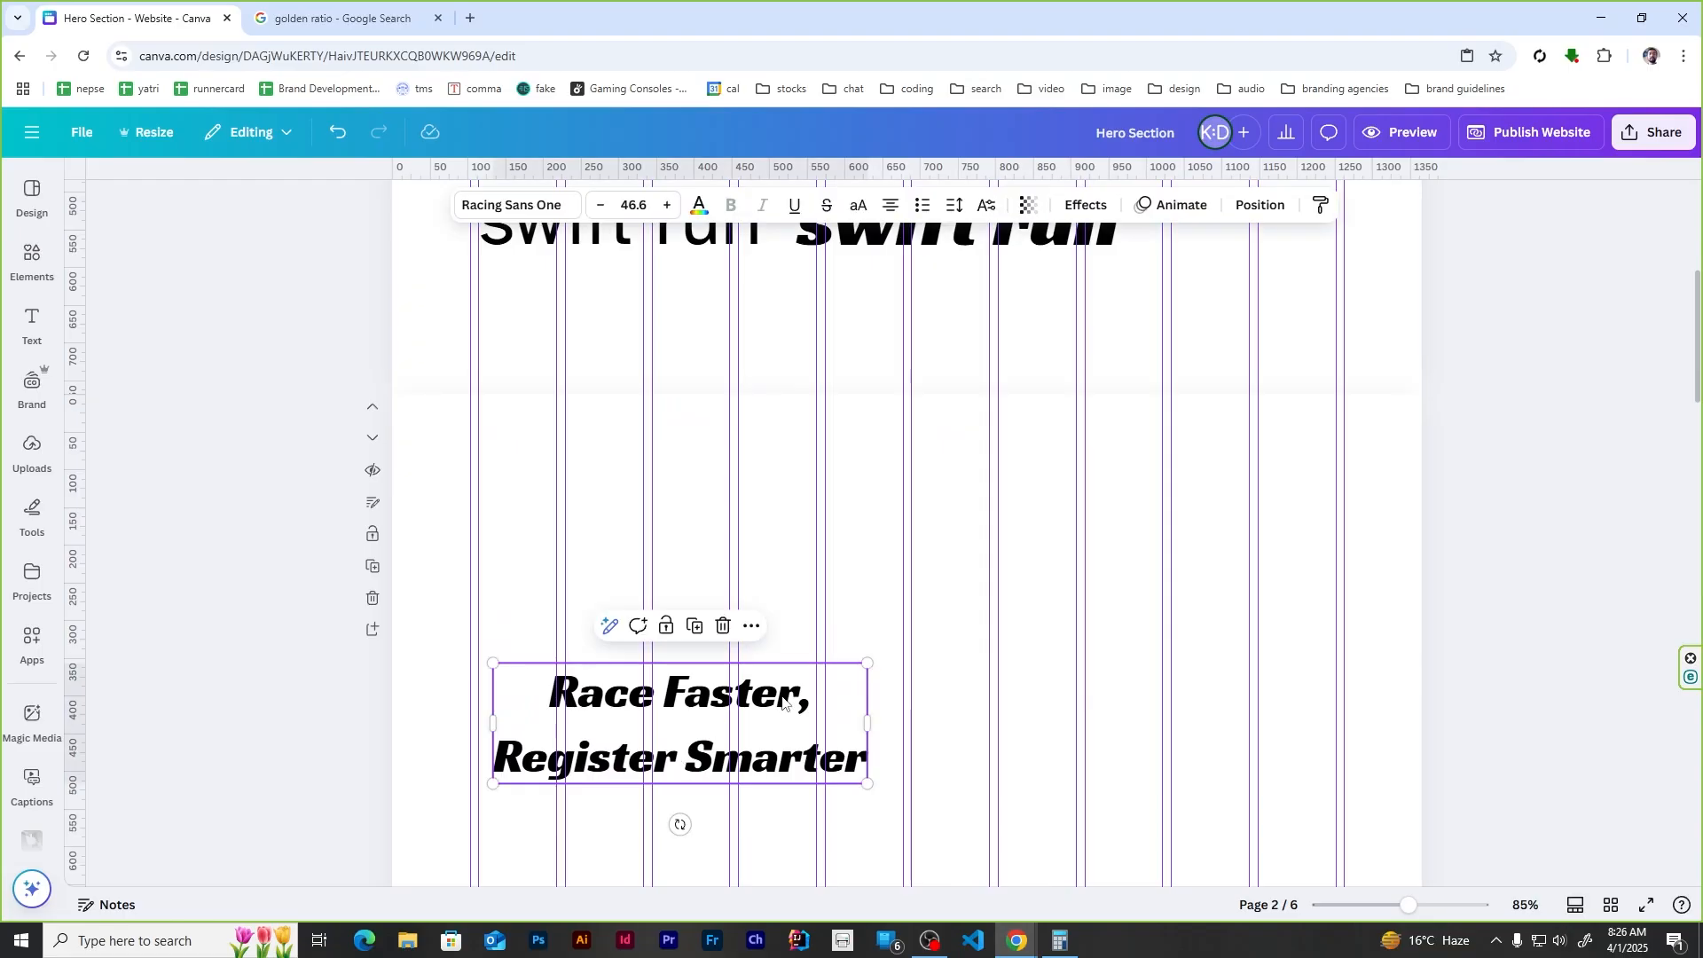
click(893, 208)
click(955, 205)
drag(967, 338, 898, 338)
click(1500, 487)
Step: Move the 46.6 headline up into the upper part of page 2
scroll(1499, 488, down, 1)
drag(722, 648, 717, 442)
click(1545, 409)
Step: Copy the 17.8 Atkinson "swift run" text from page 1 to page 2, directly below the headline
scroll(765, 533, up, 5)
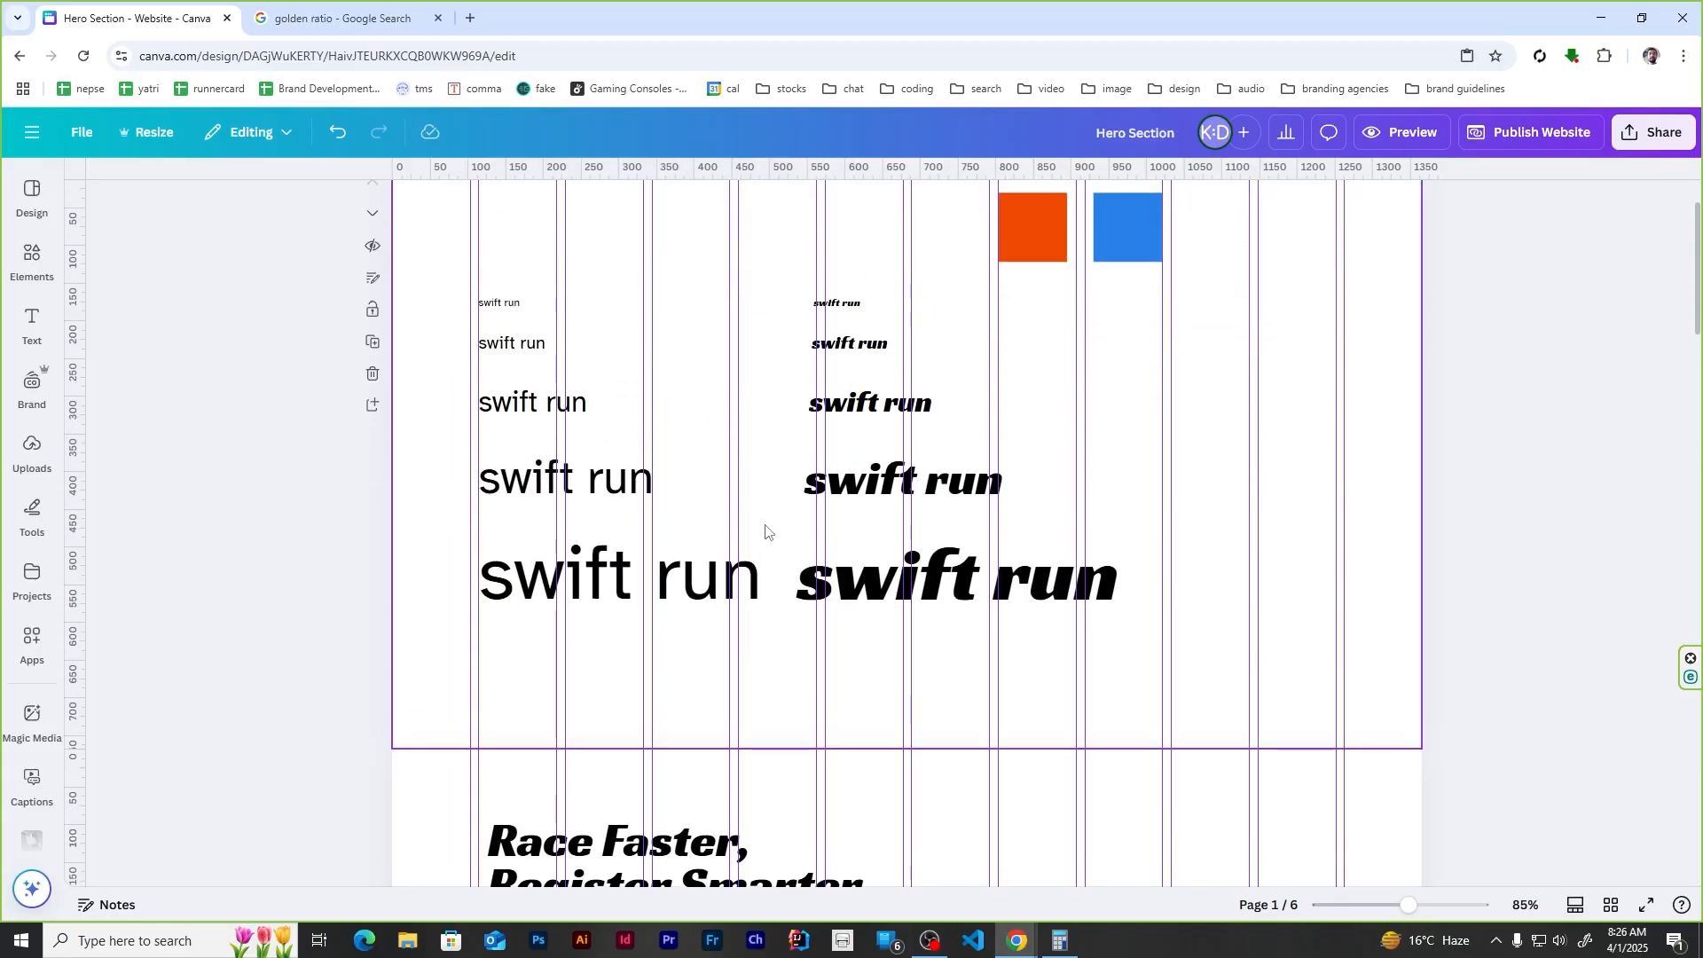
scroll(764, 533, down, 1)
drag(515, 259, 524, 849)
scroll(647, 567, down, 4)
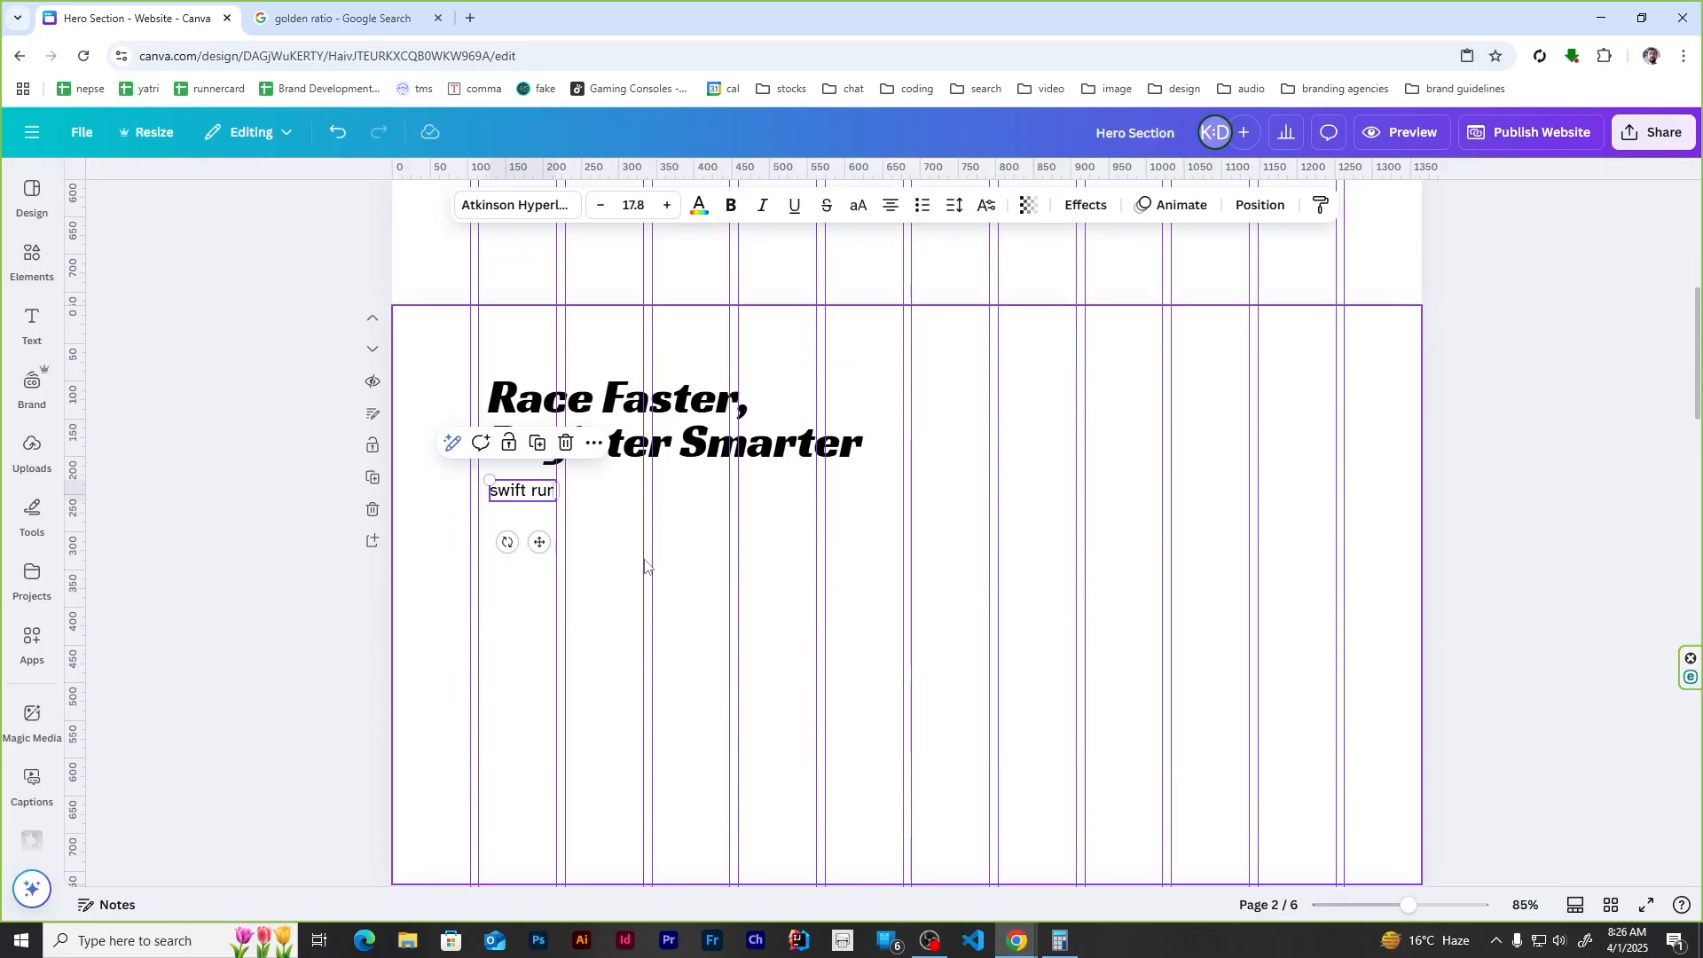
Step: Replace the copied text with "Seamless race registration, powerful event management, and real-time results—all in one platform." and left-align it
click(646, 567)
double_click(523, 494)
key(ctrl+v)
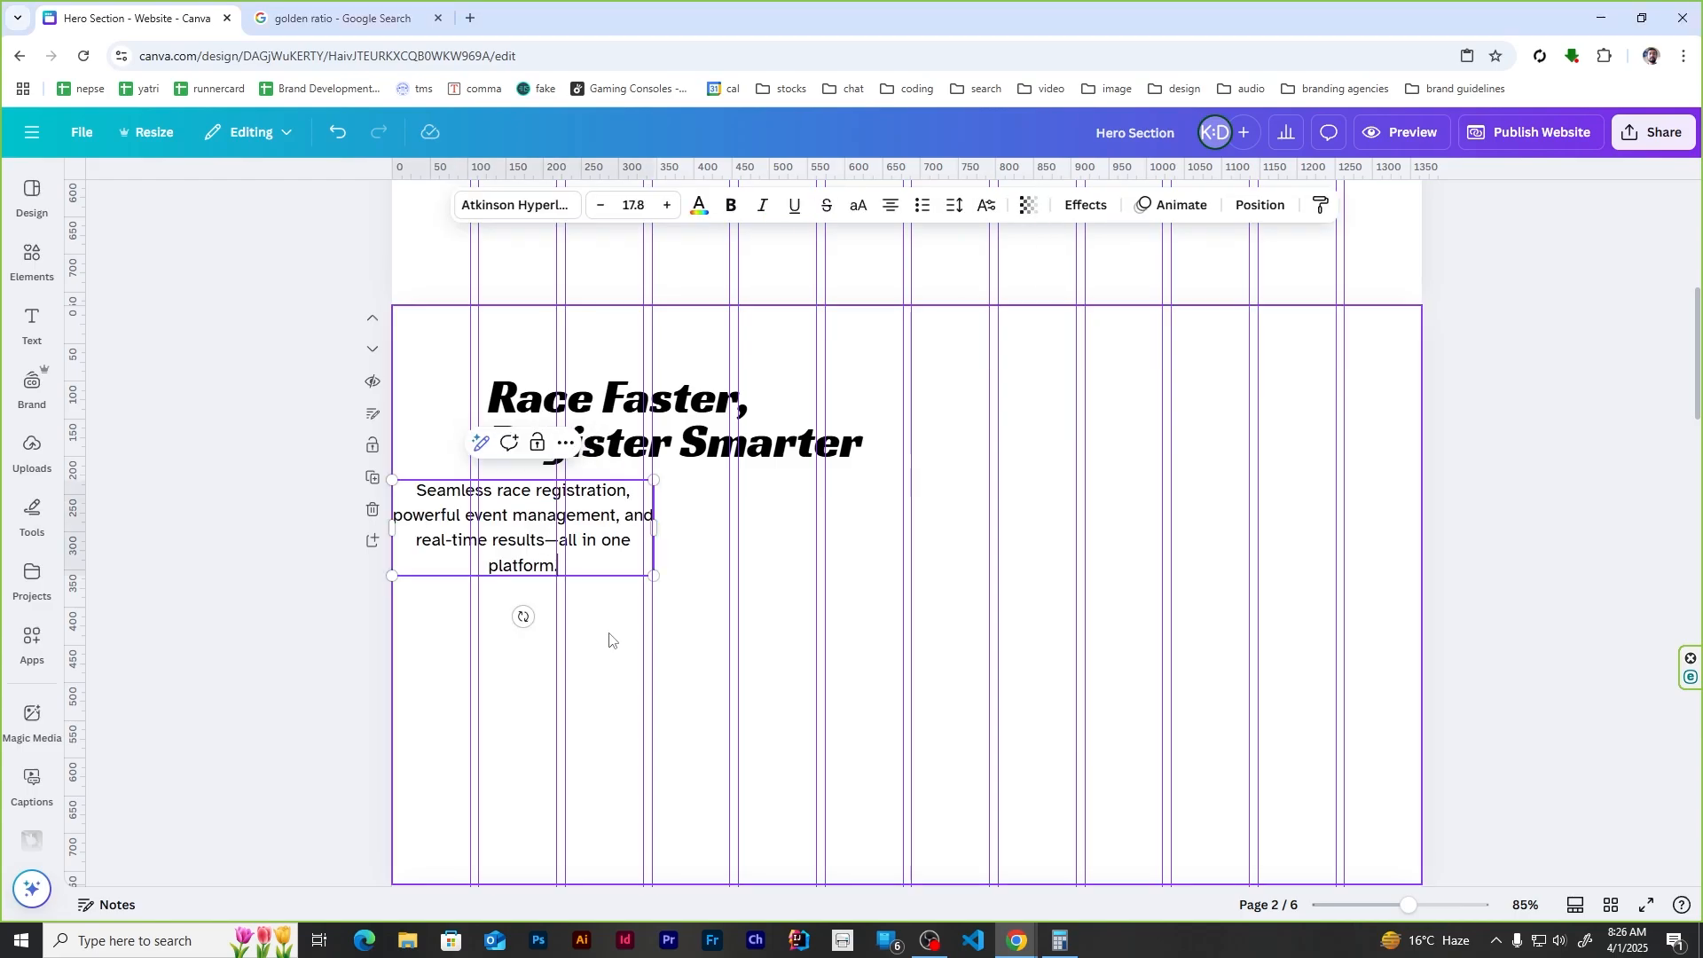
click(530, 518)
key(ctrl+a)
click(892, 216)
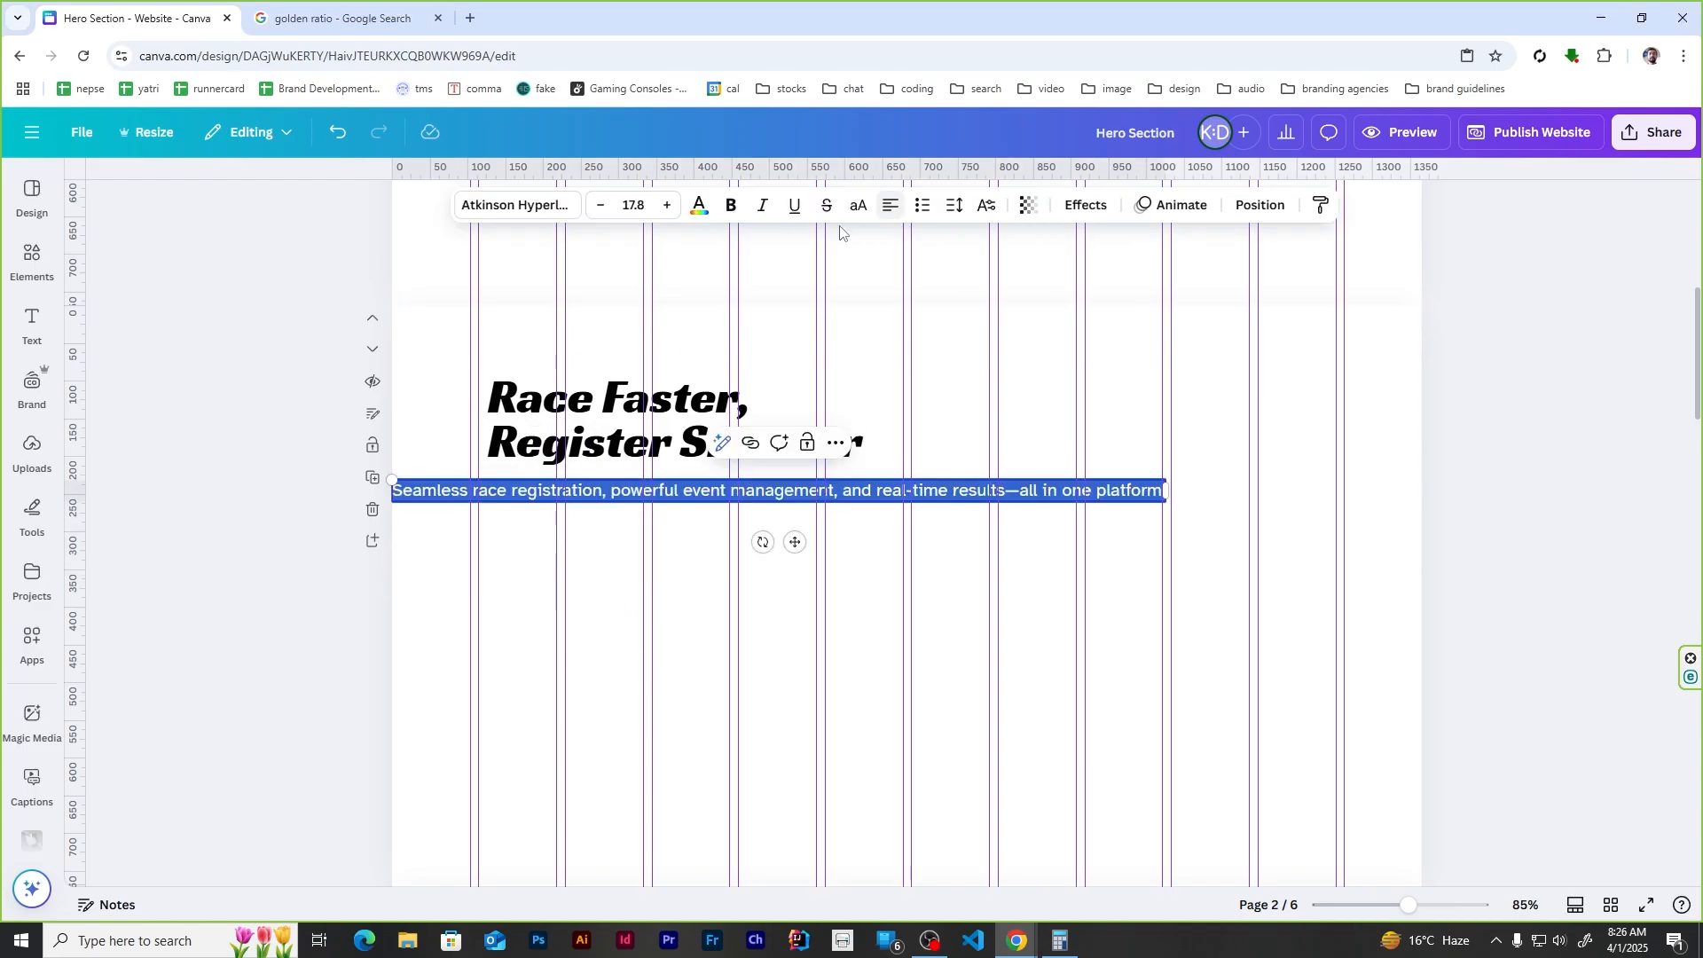
click(1563, 458)
Step: Narrow the paragraph to wrap over three lines, and line up both headline and paragraph with the first vertical guide
drag(651, 493, 734, 489)
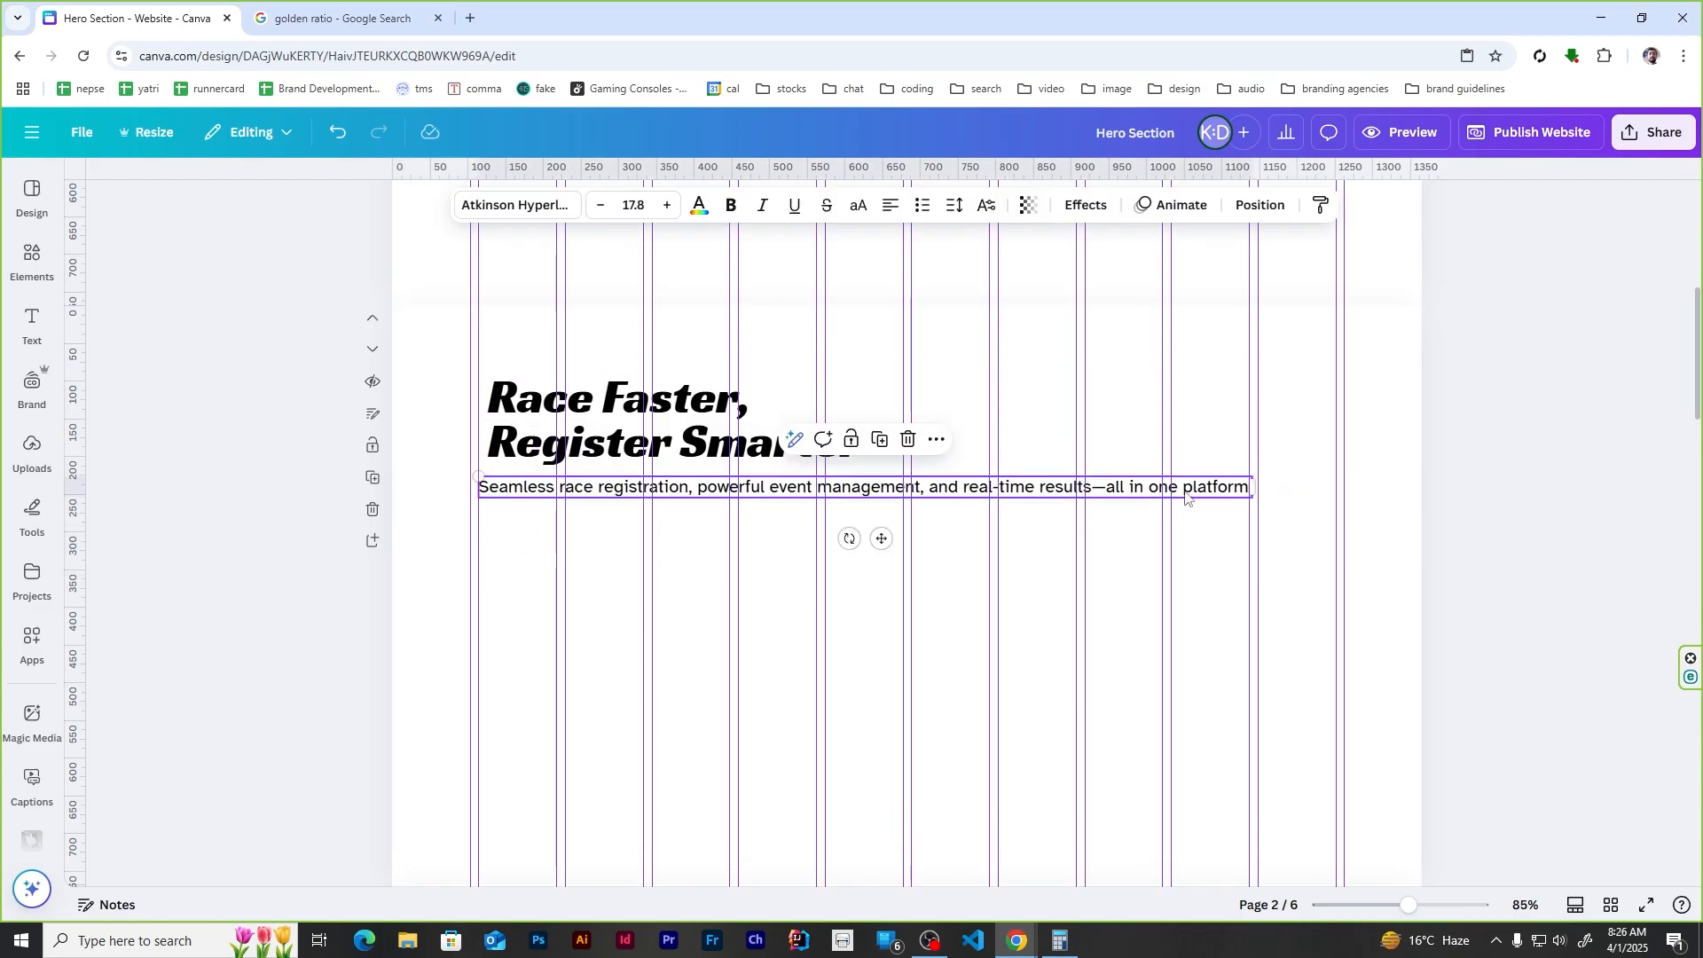
drag(1254, 487, 856, 505)
click(606, 404)
drag(606, 404, 598, 410)
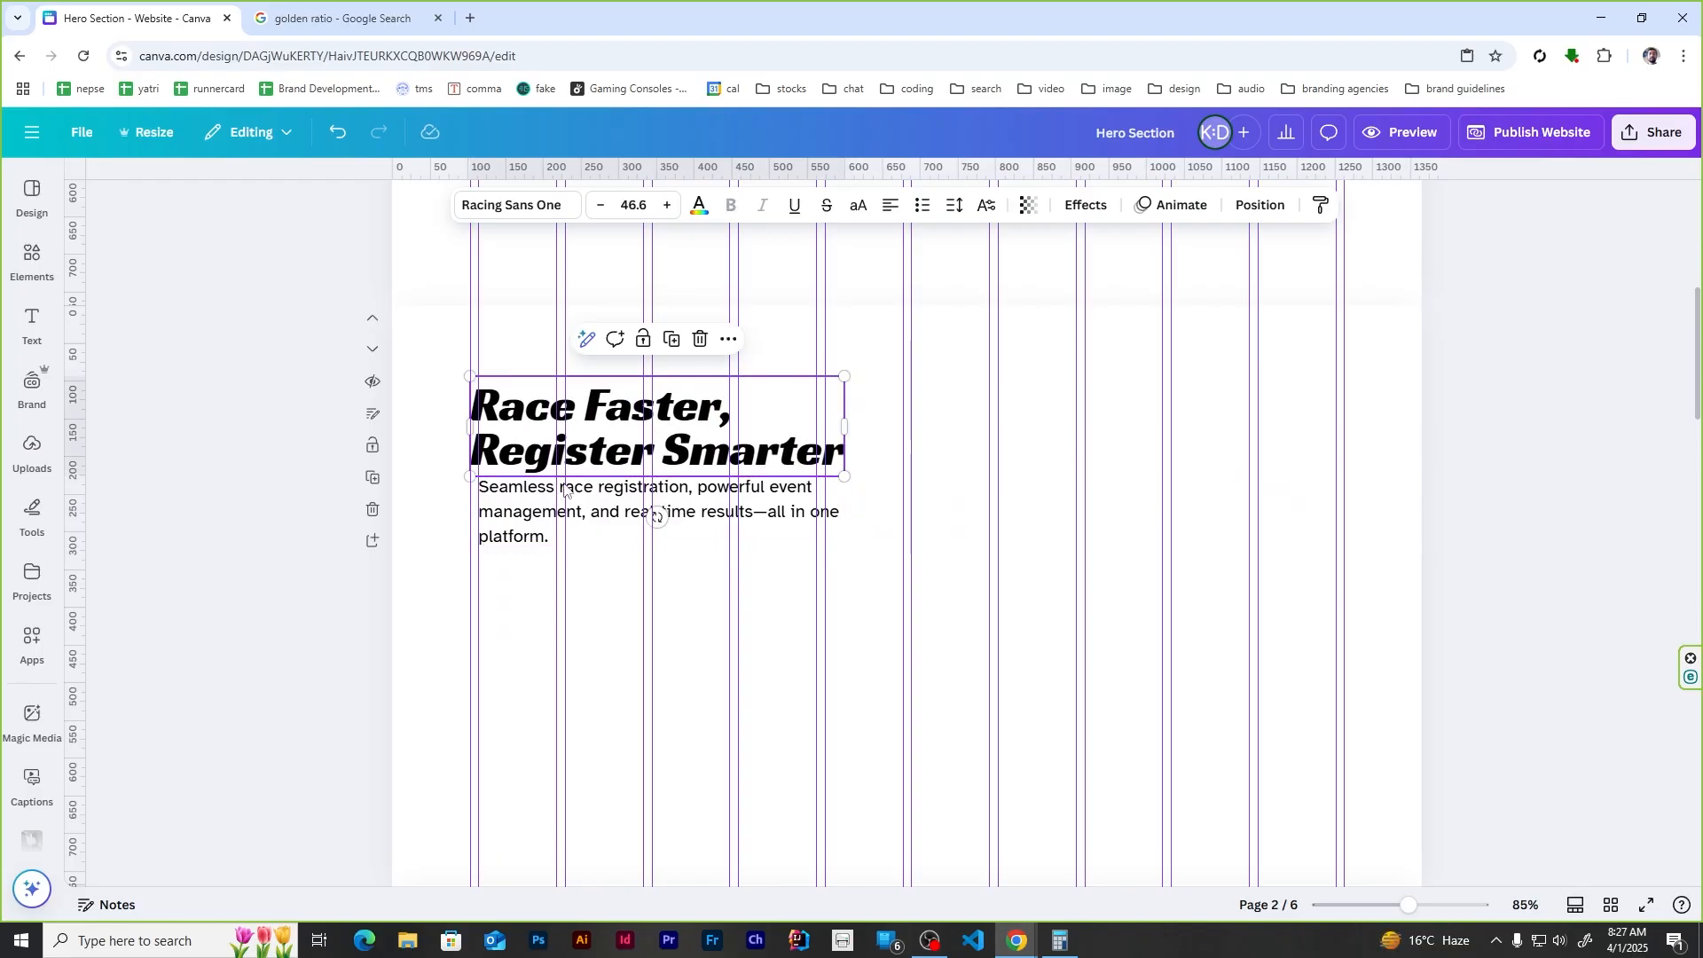
drag(552, 512, 544, 512)
click(1118, 520)
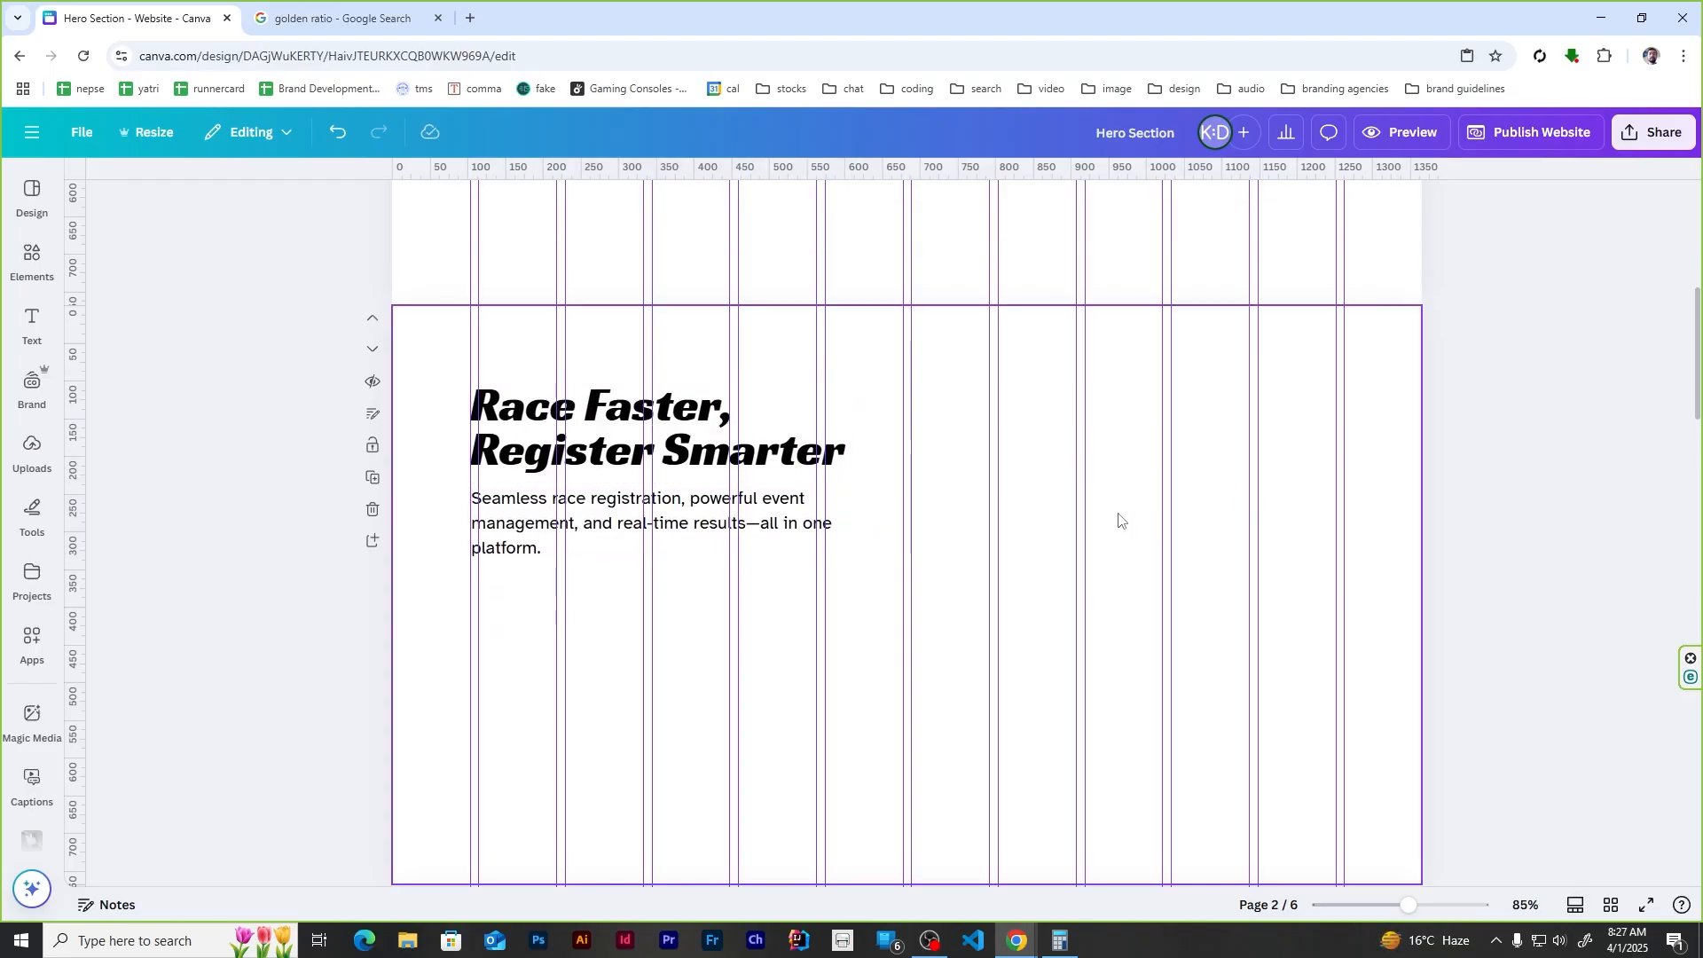
scroll(986, 490, down, 1)
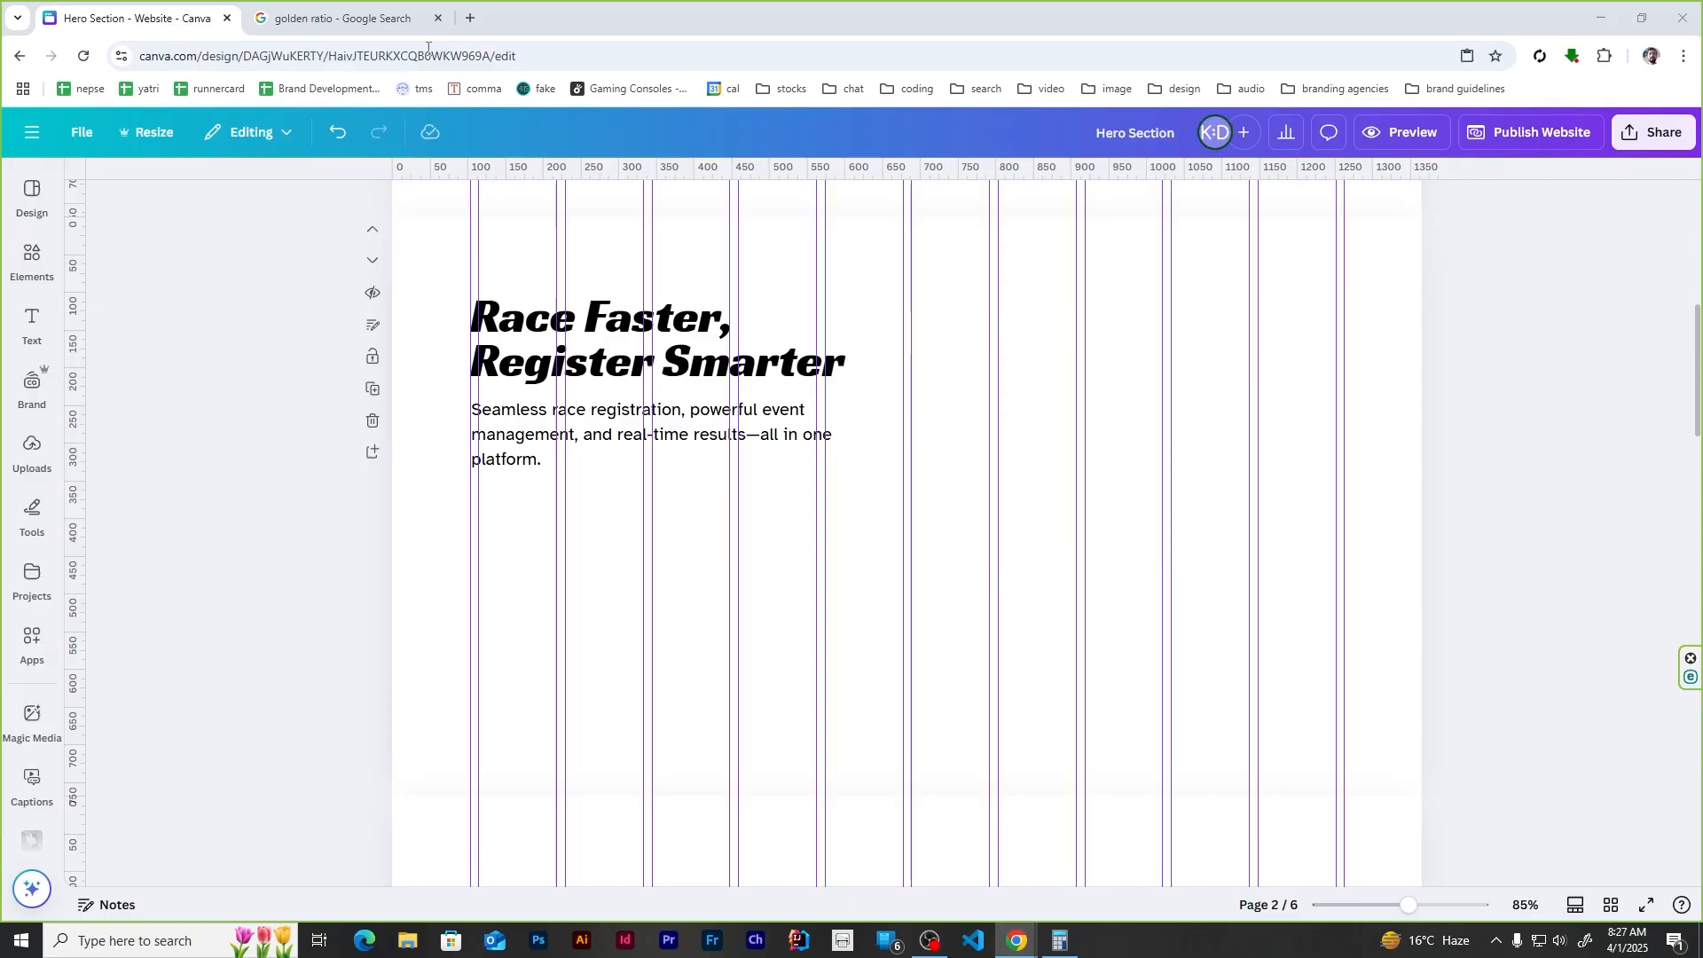
Step: Open Canva's home page in the second browser tab and go to Dream Lab
click(337, 18)
click(365, 56)
text(canva)
key(Return)
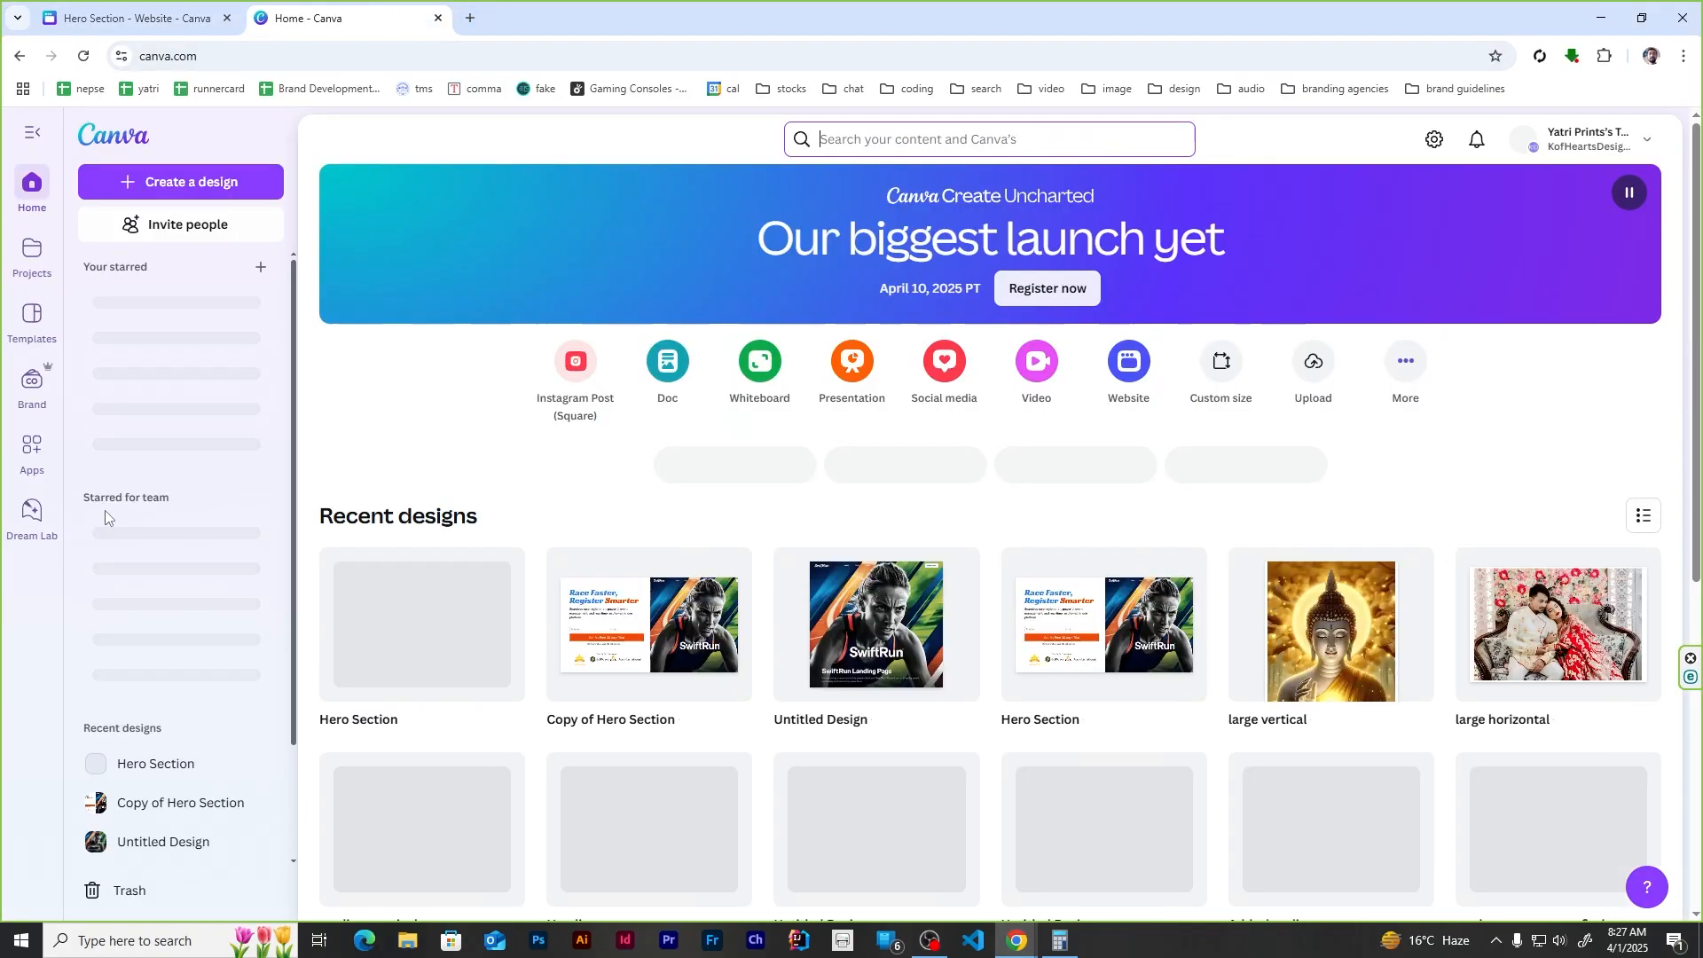
click(32, 512)
click(326, 485)
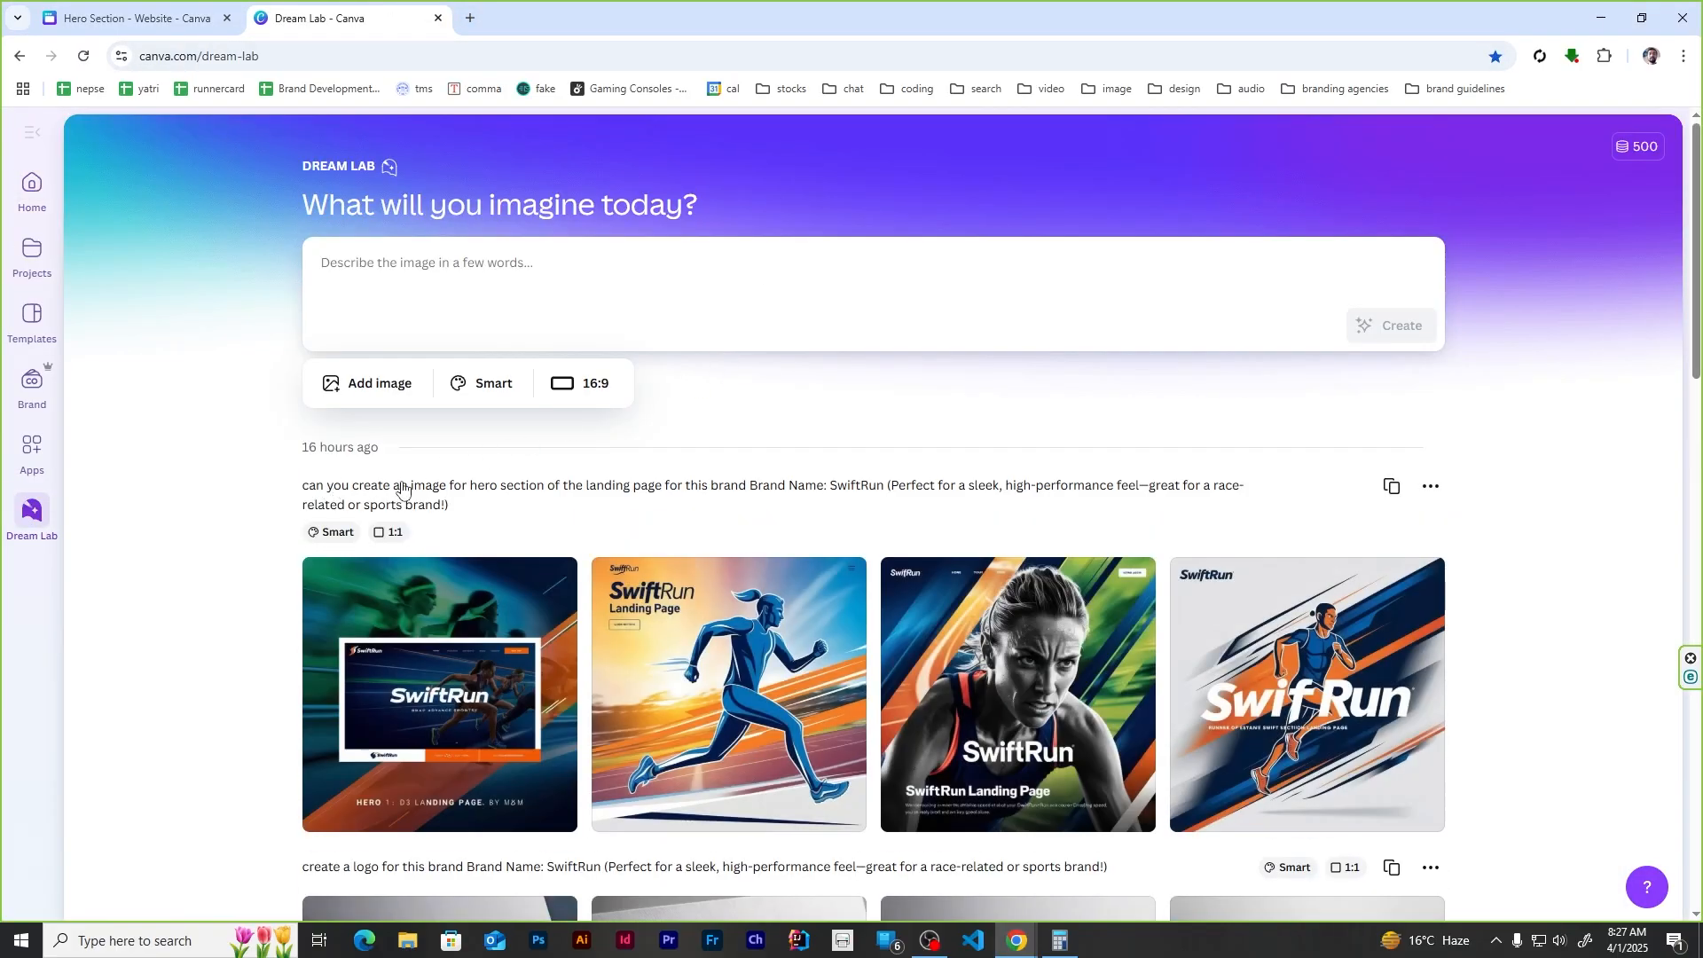
Step: Open the generated SwiftRun image of the female runner's close-up and copy it
click(1086, 670)
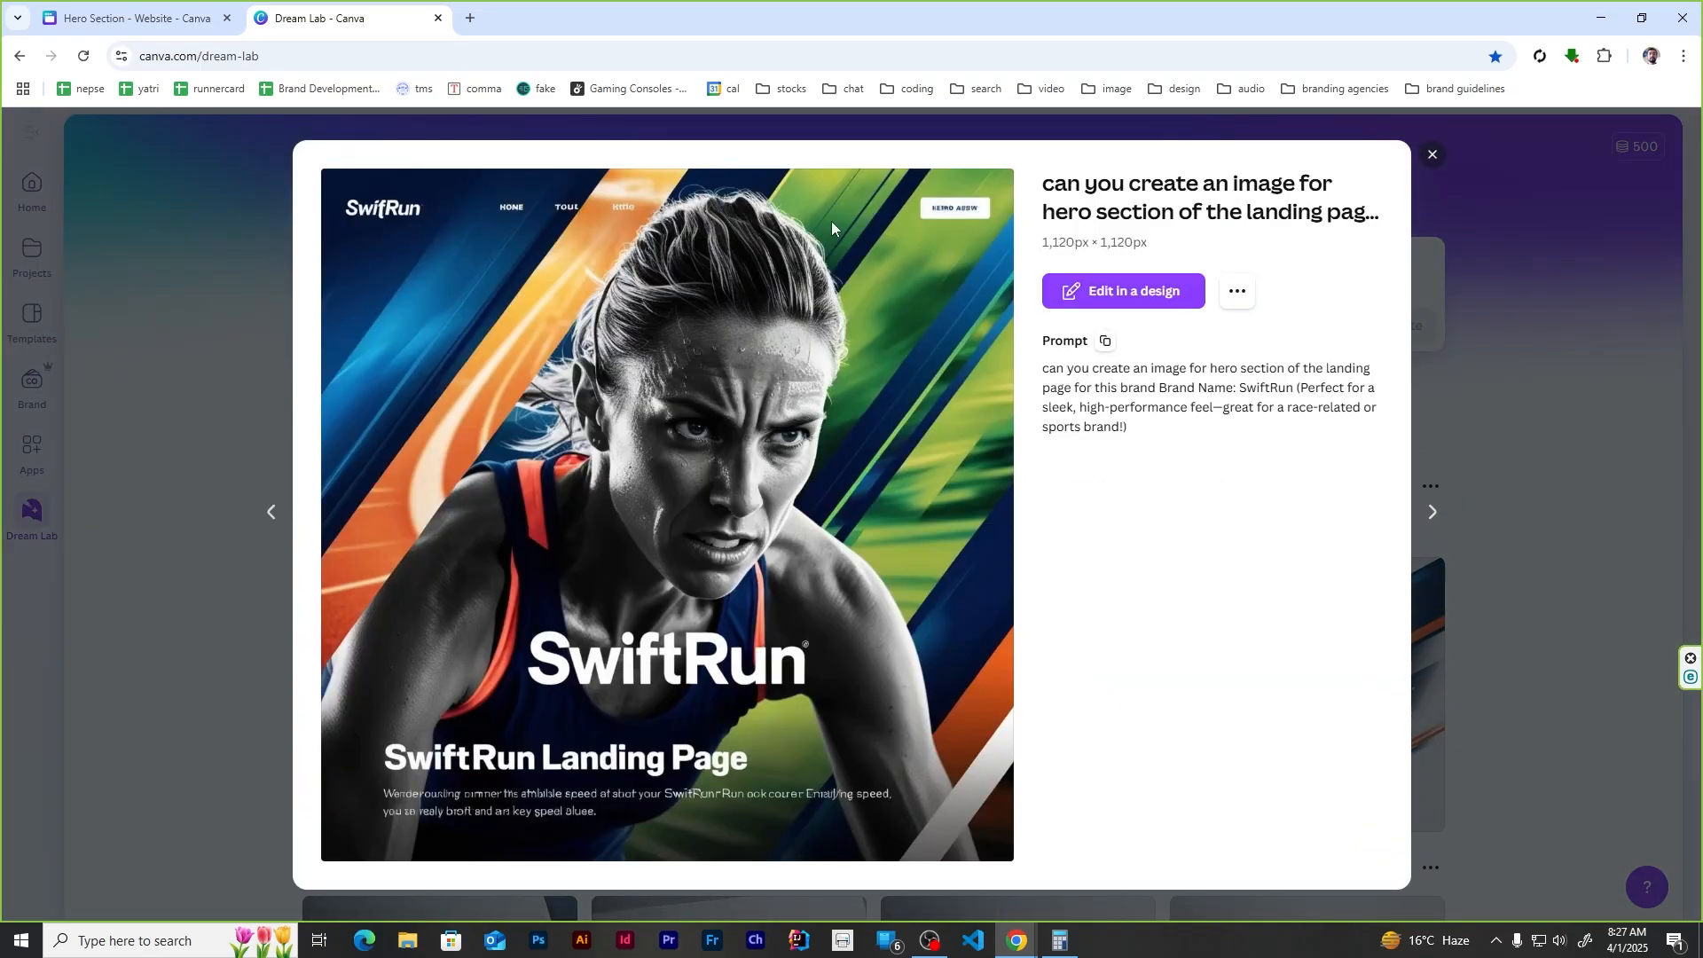
click(1237, 293)
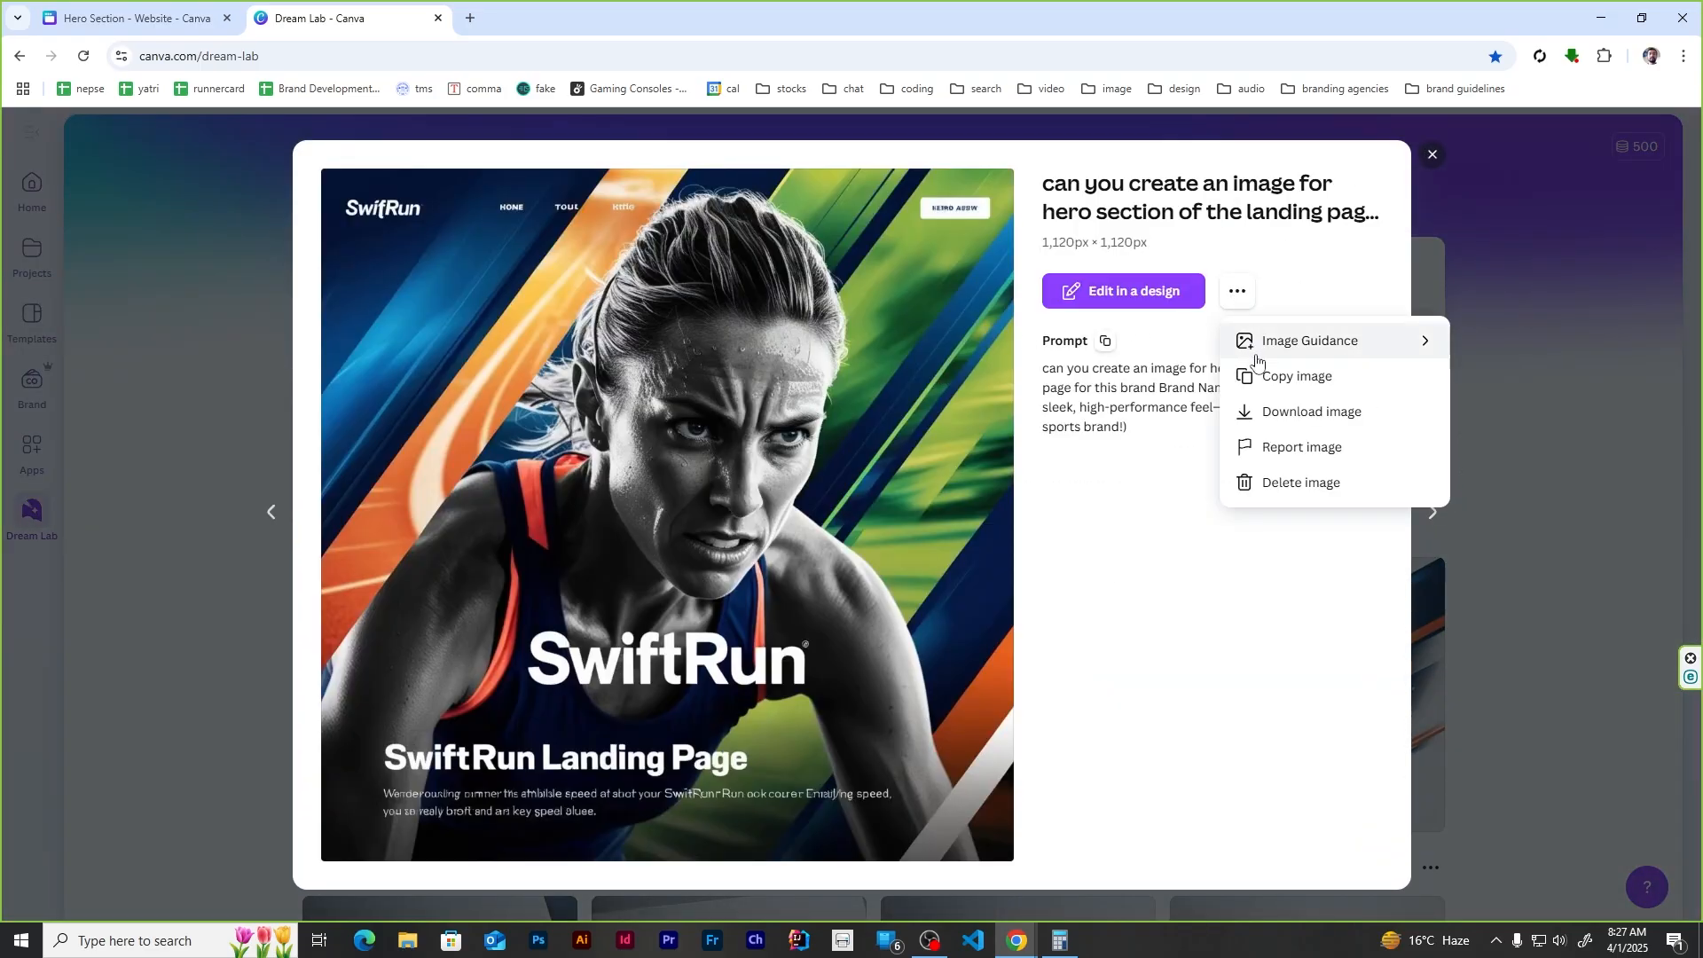
click(1259, 372)
Step: Switch back to the Hero Section design and paste the runner image onto page 2
key(ctrl+Tab)
click(1022, 483)
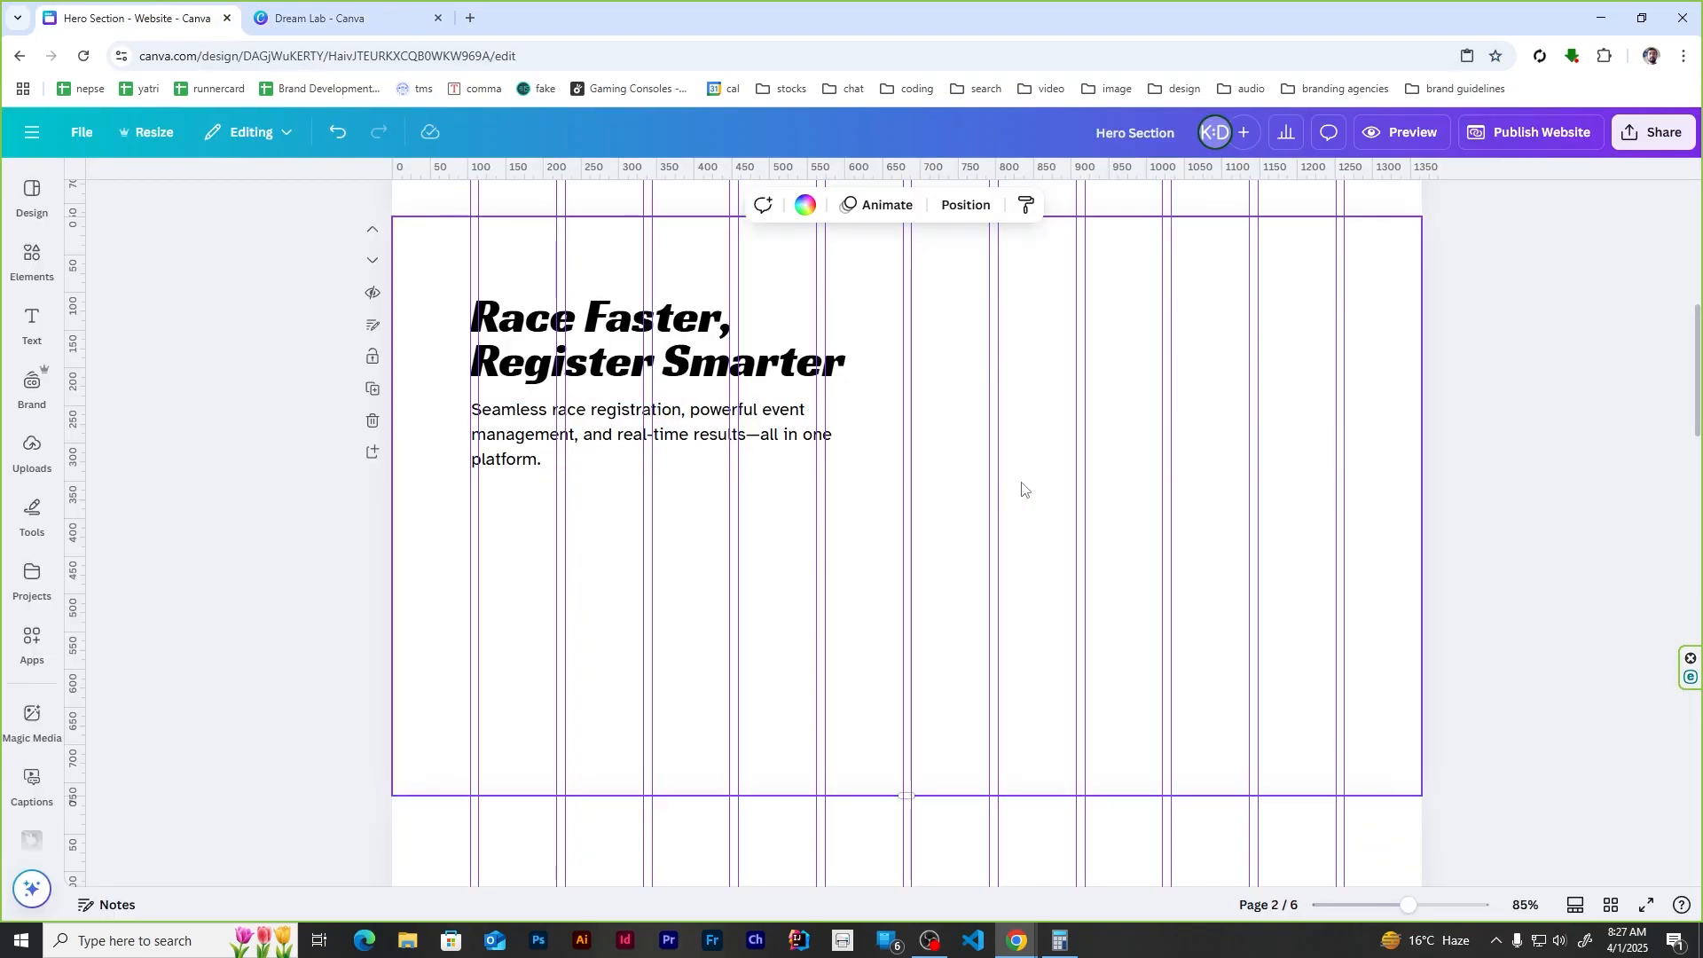
key(ctrl+v)
drag(965, 435, 1251, 435)
Step: Place the runner image at the top of page 2 starting at the mid-page guide, and enlarge it to the page's full height
scroll(1133, 489, up, 1)
scroll(1133, 490, up, 2)
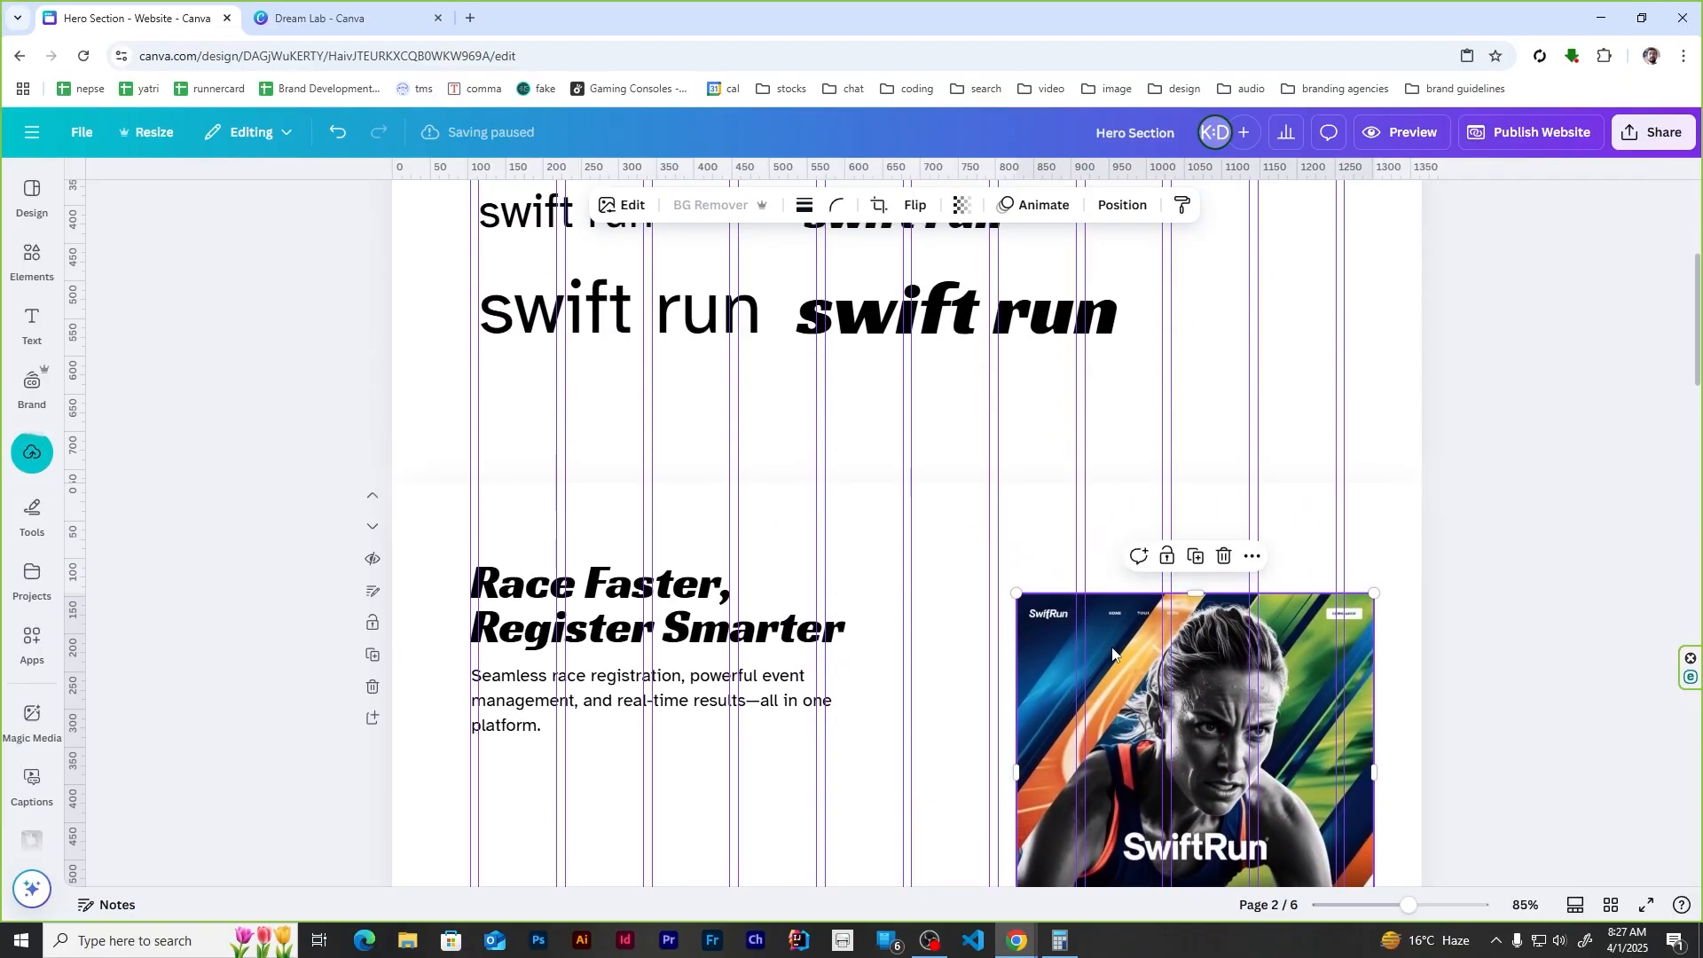
drag(1093, 679, 990, 574)
scroll(991, 575, down, 4)
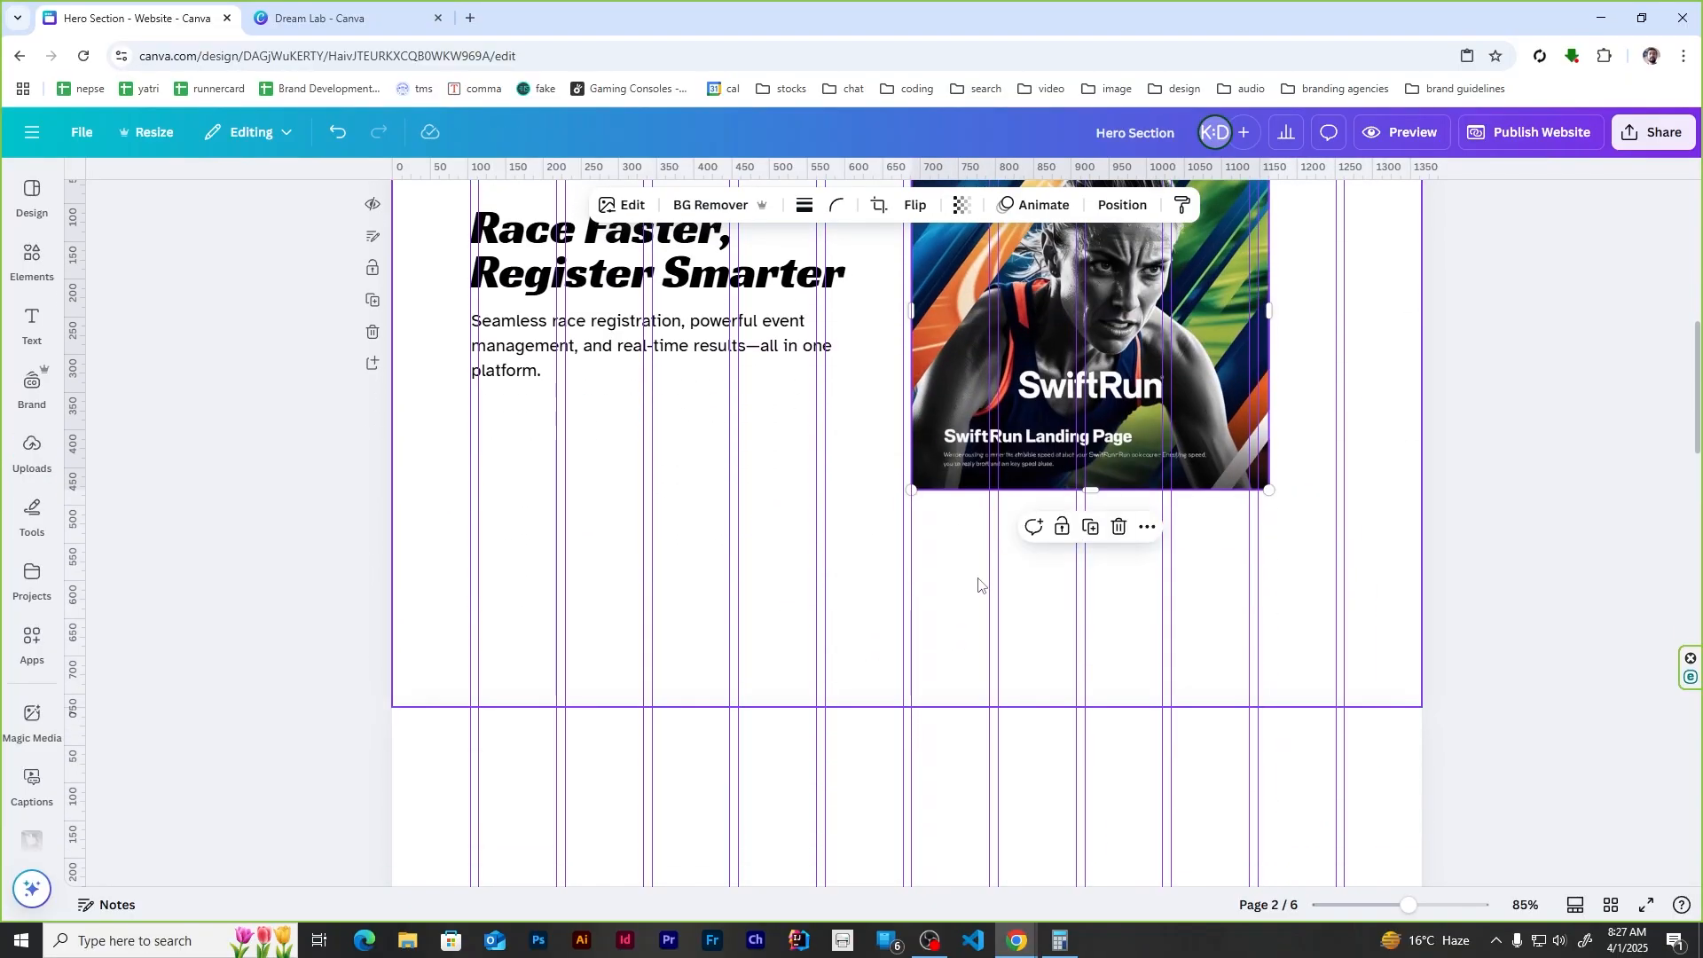
scroll(978, 584, up, 1)
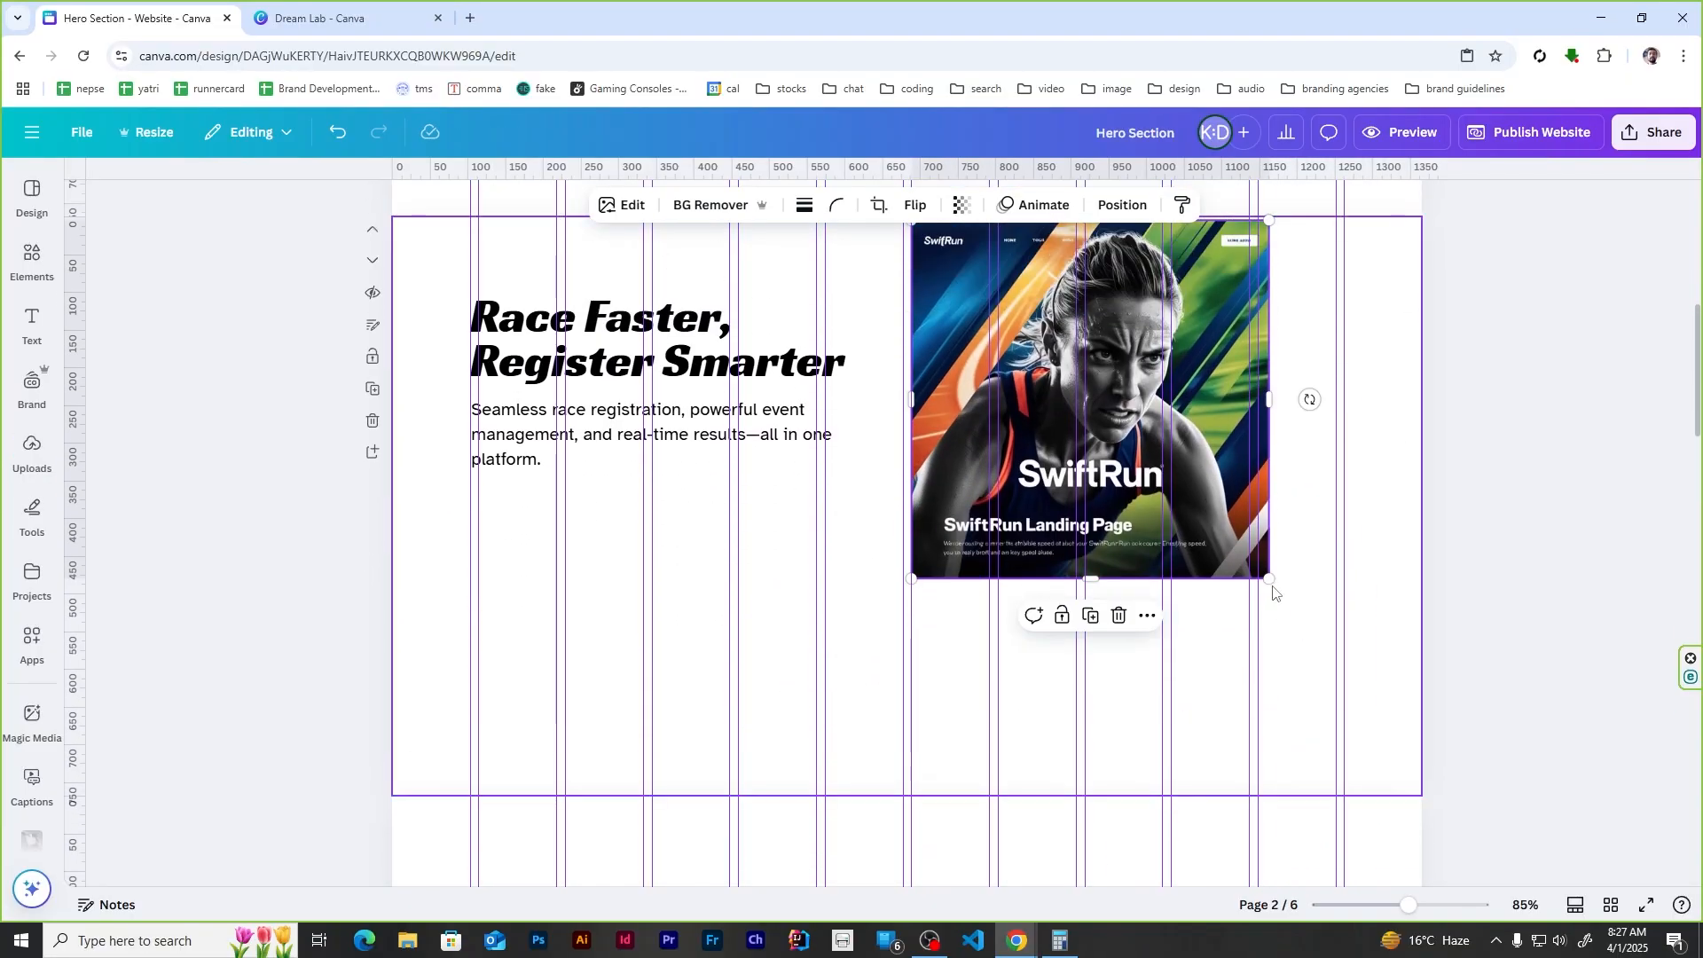
drag(1272, 586, 1488, 795)
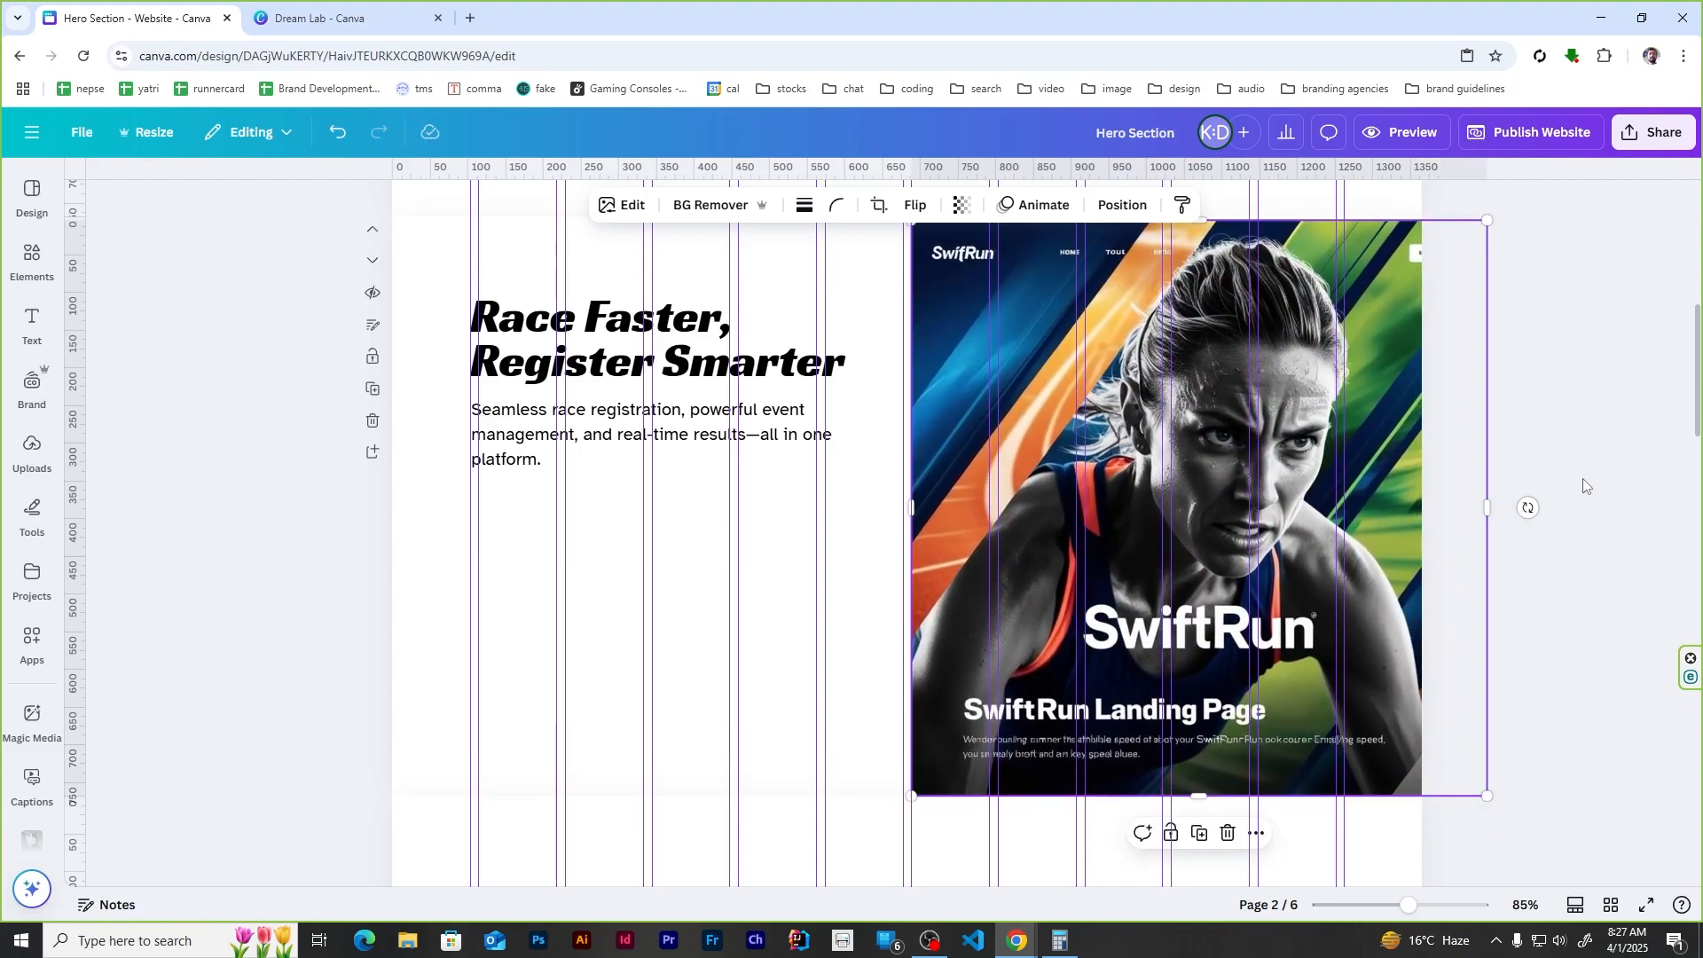
scroll(1584, 485, up, 2)
scroll(1588, 483, down, 2)
Step: Remove the "SwiftRun Landing Page" title and the small text beneath it from the runner image with Magic Eraser
click(609, 209)
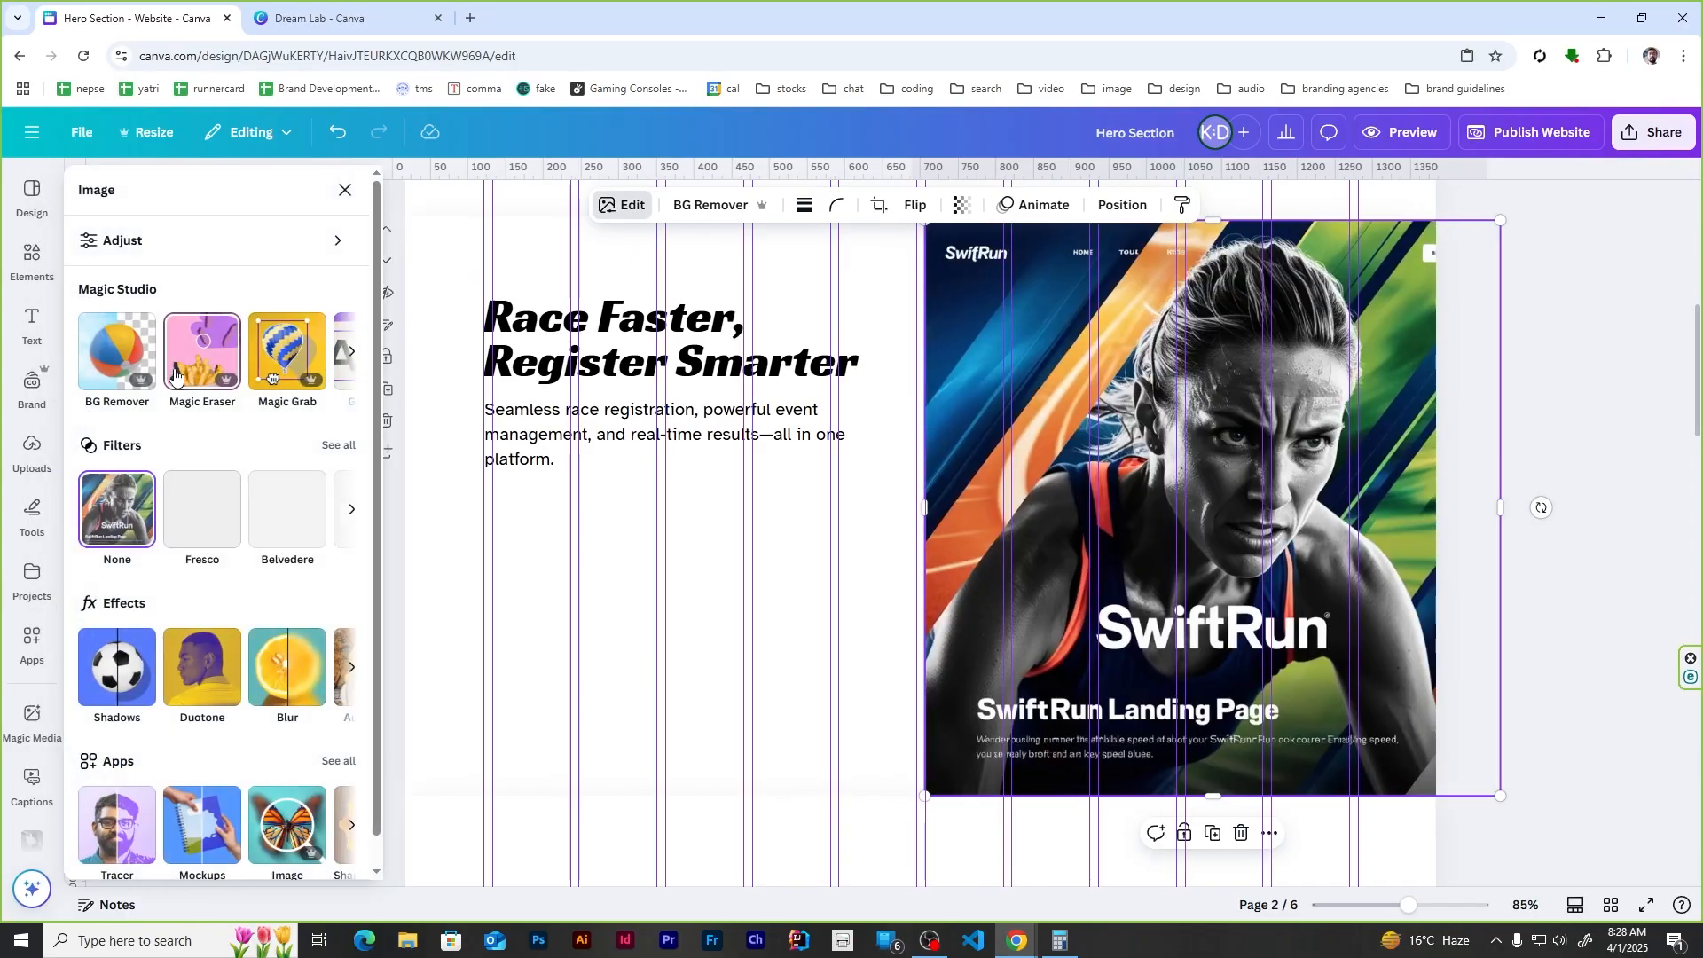
click(201, 355)
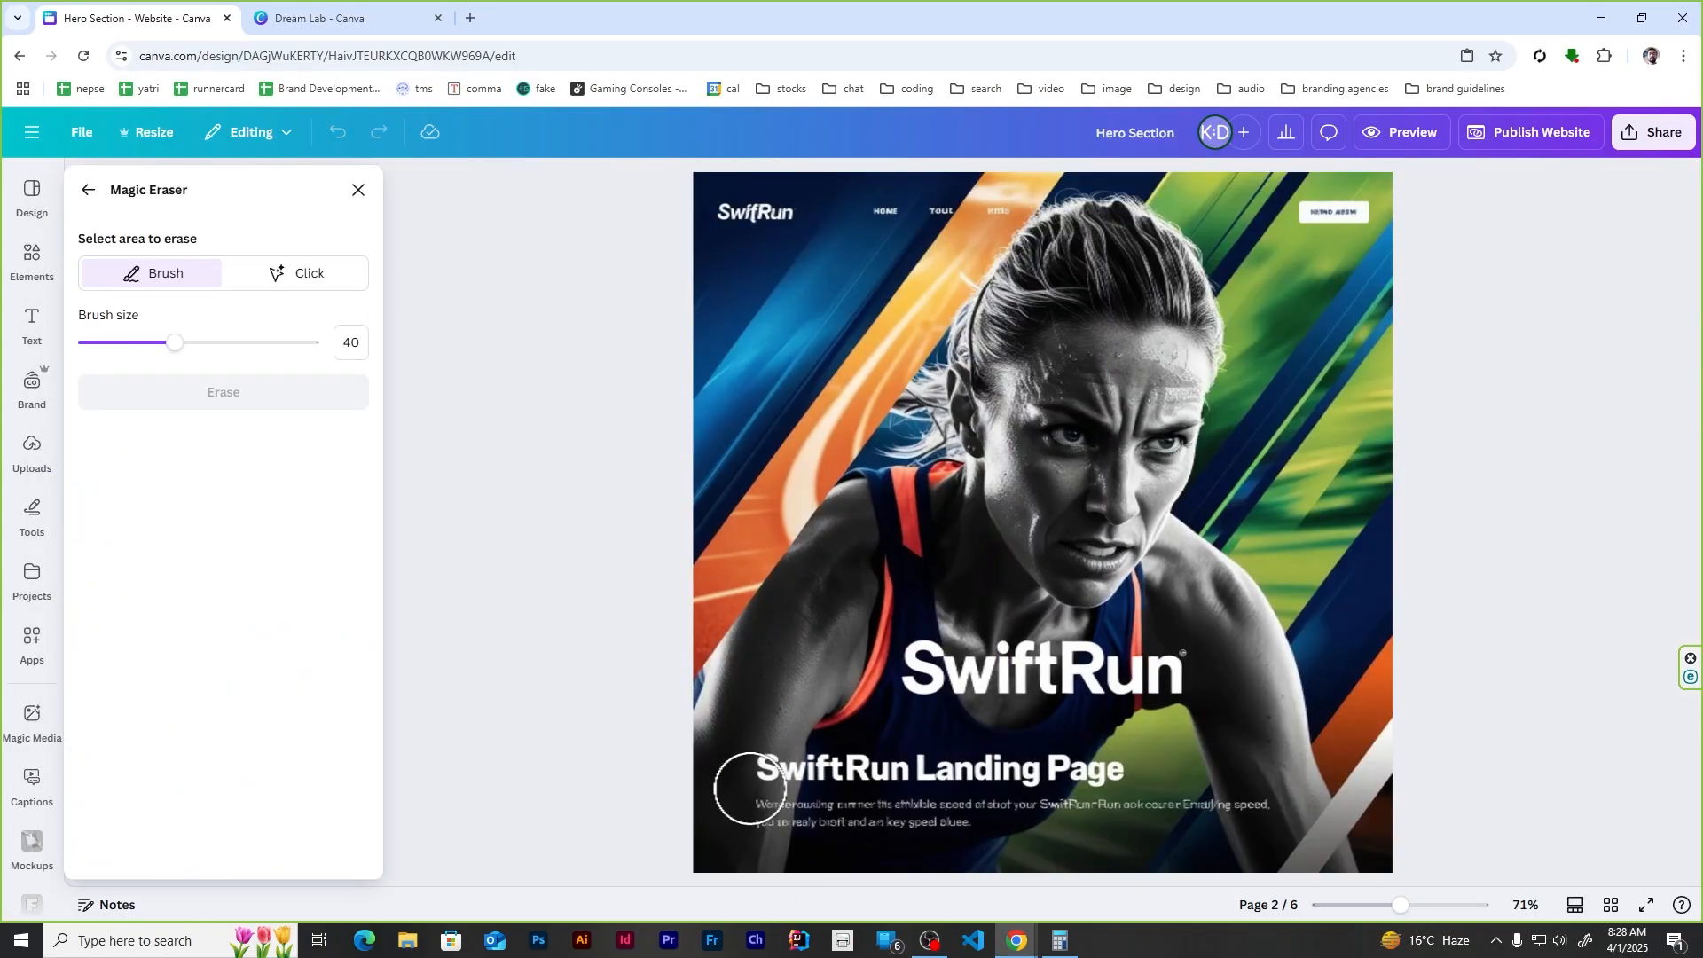
drag(750, 773, 1104, 774)
drag(764, 808, 1277, 804)
click(216, 396)
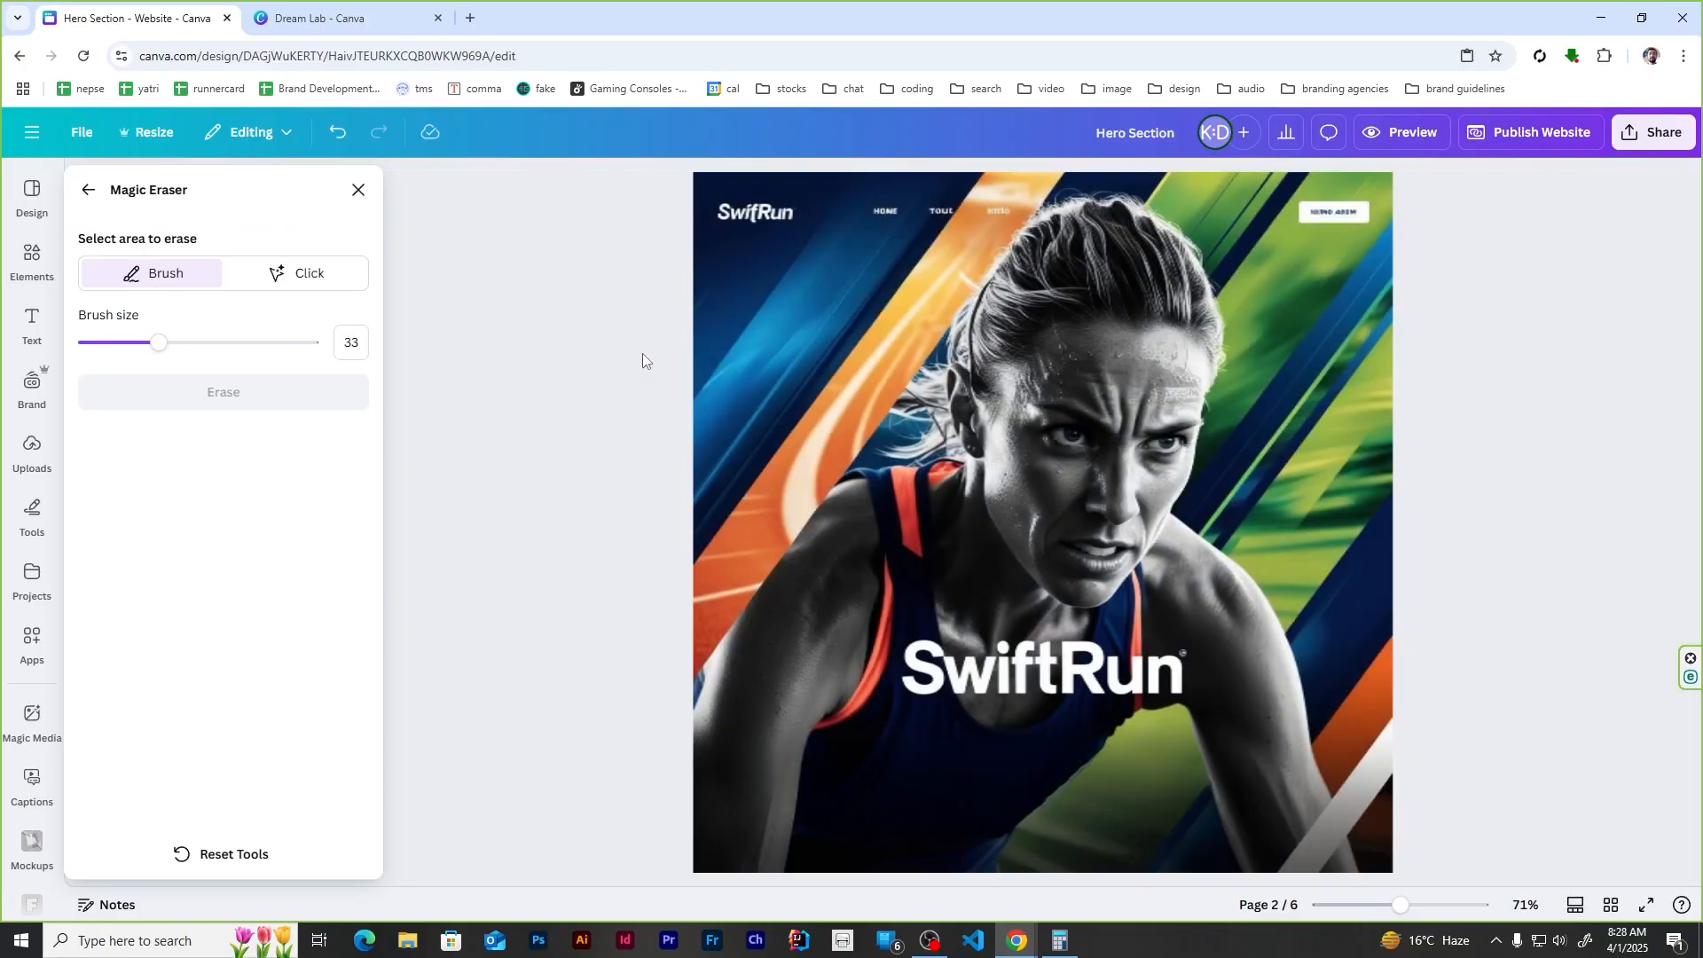
click(89, 189)
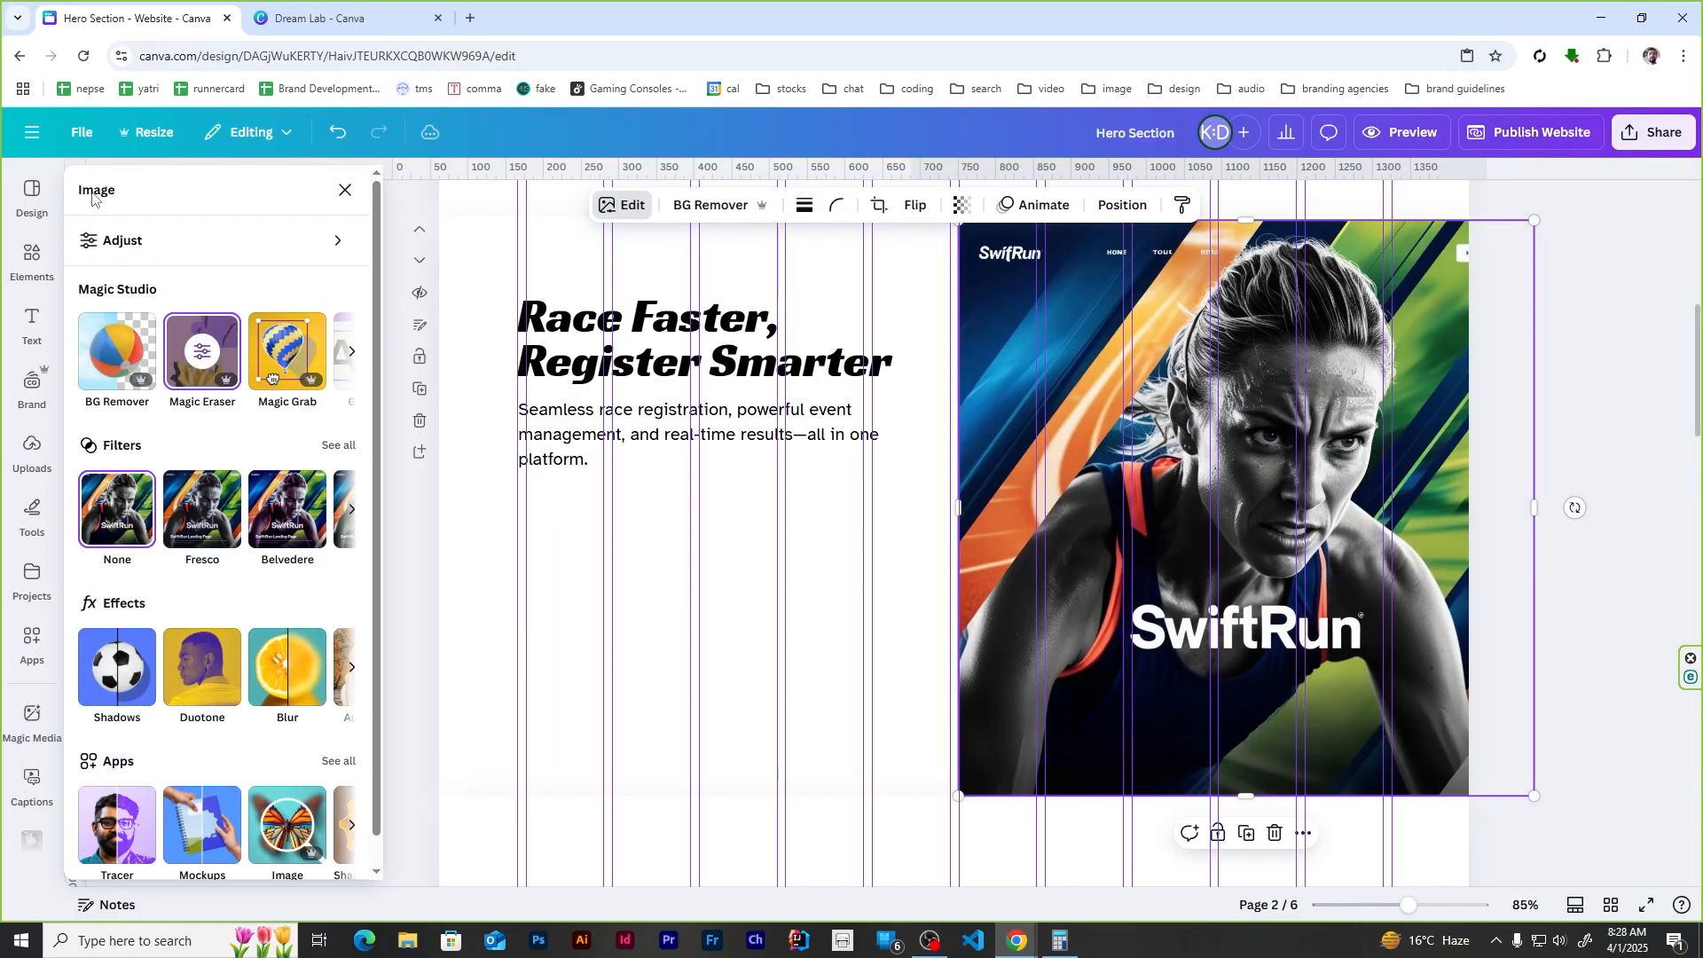
click(347, 193)
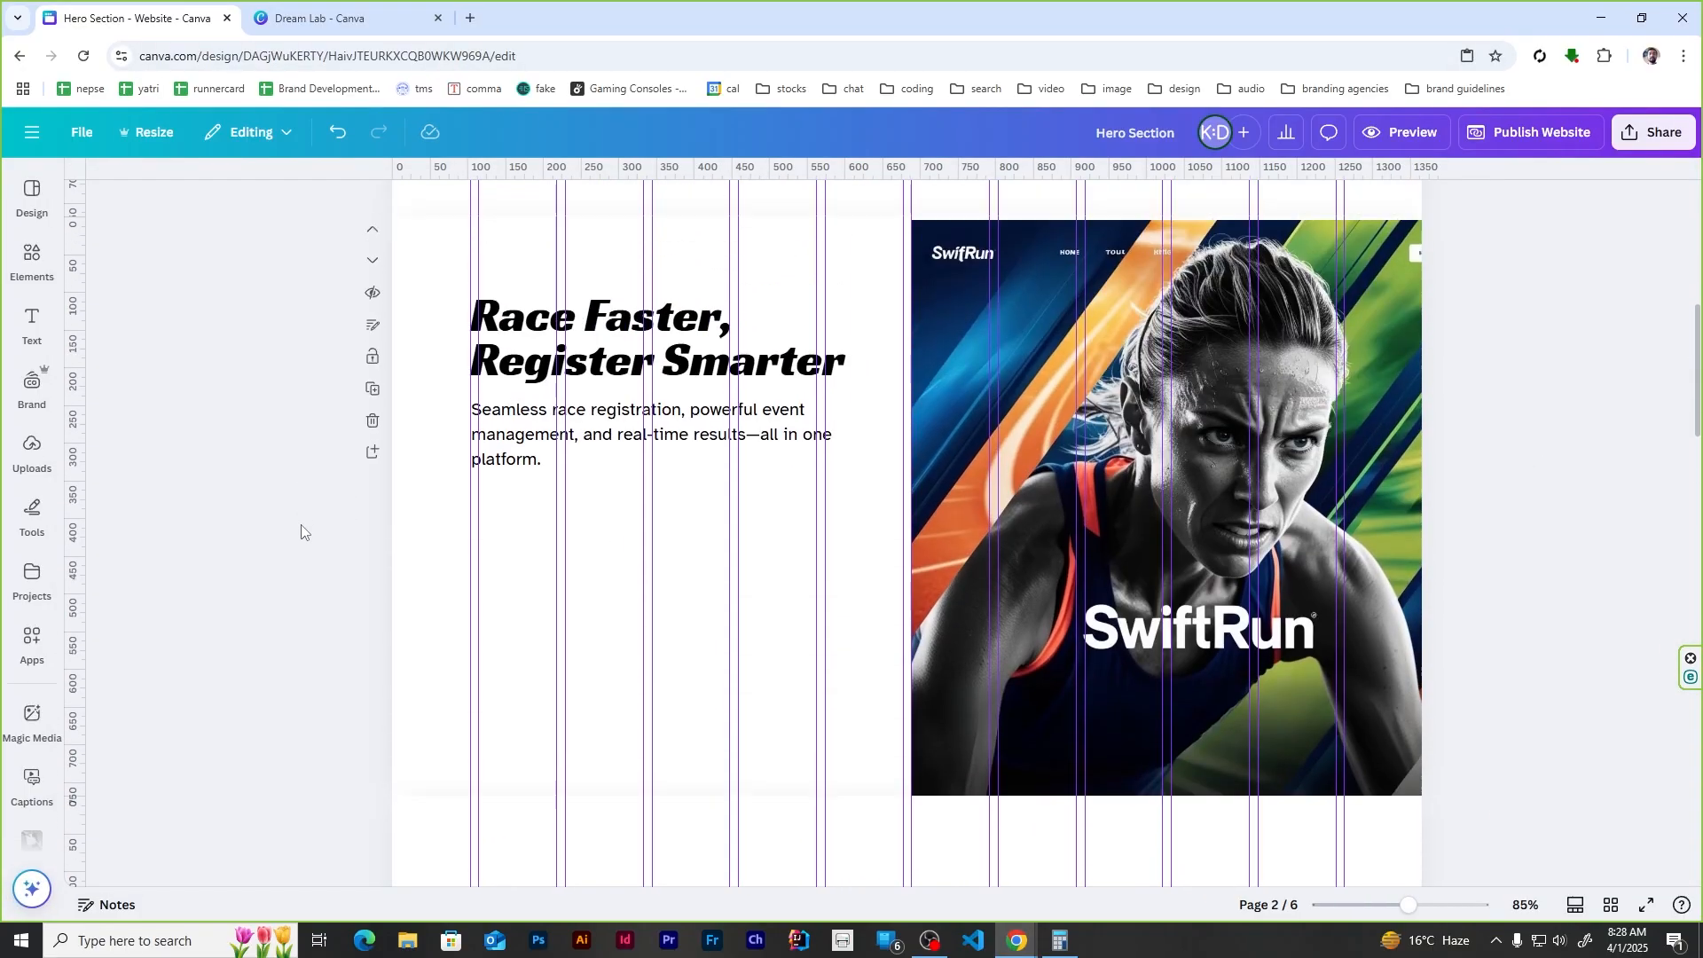
Step: Add a square below the paragraph, starting at the second vertical guide, and reshape it into a bar about 270 by 55
mouse_move(32, 262)
click(102, 457)
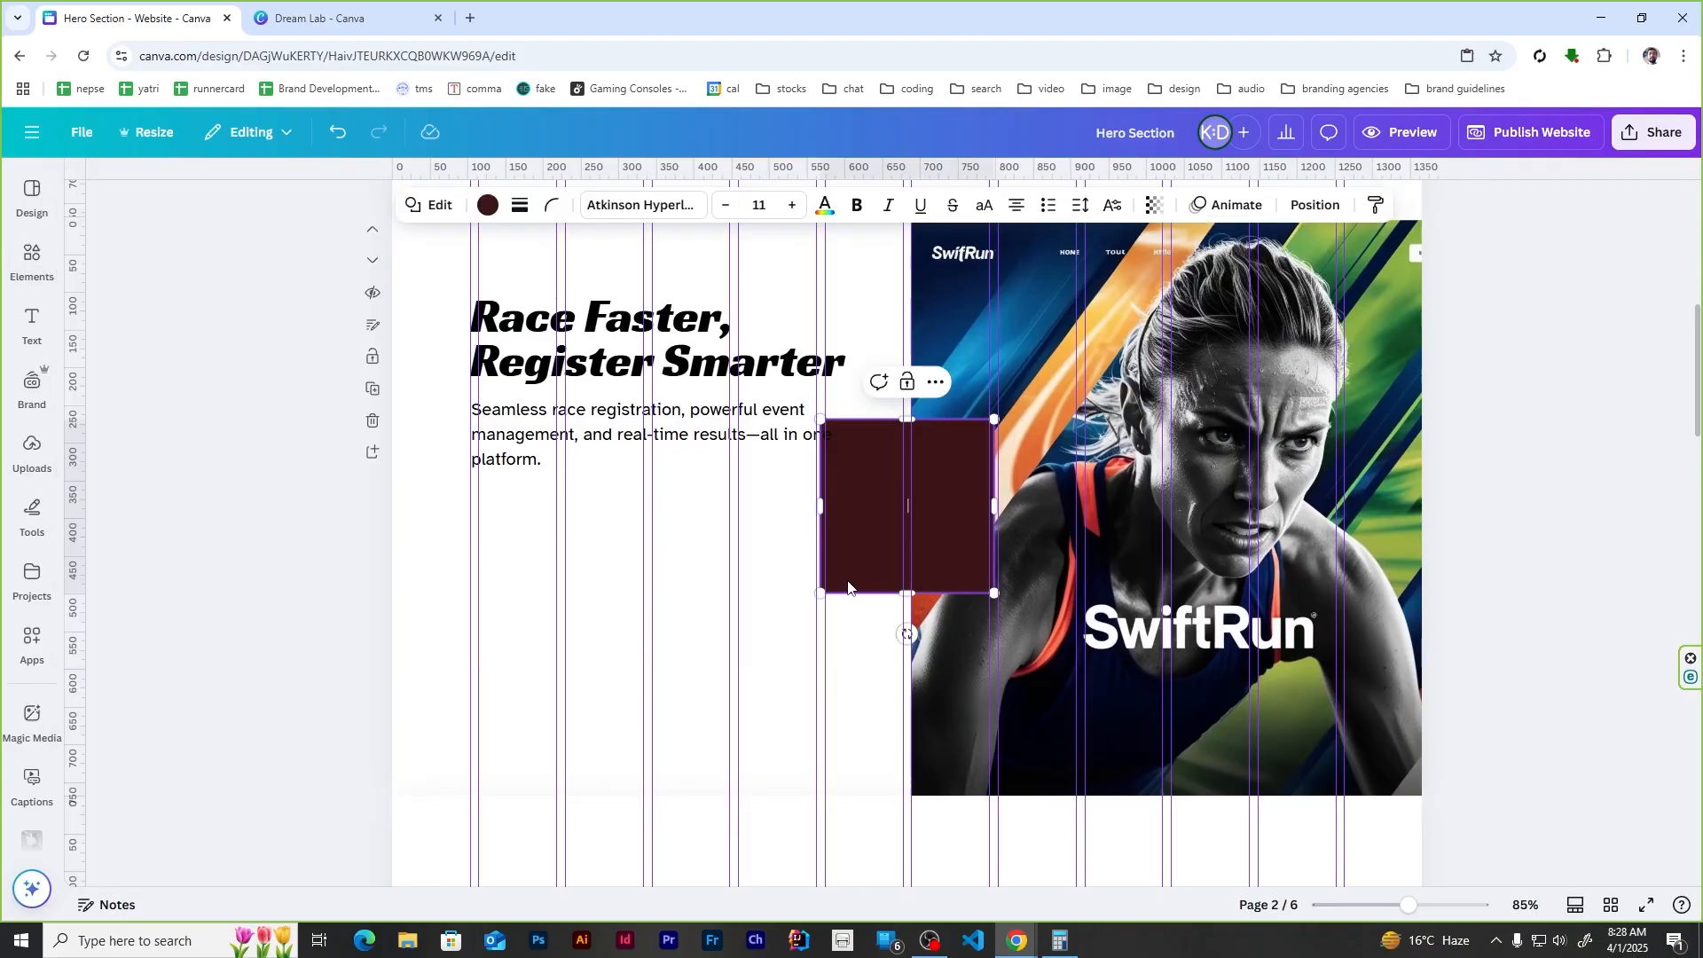
drag(873, 492, 533, 564)
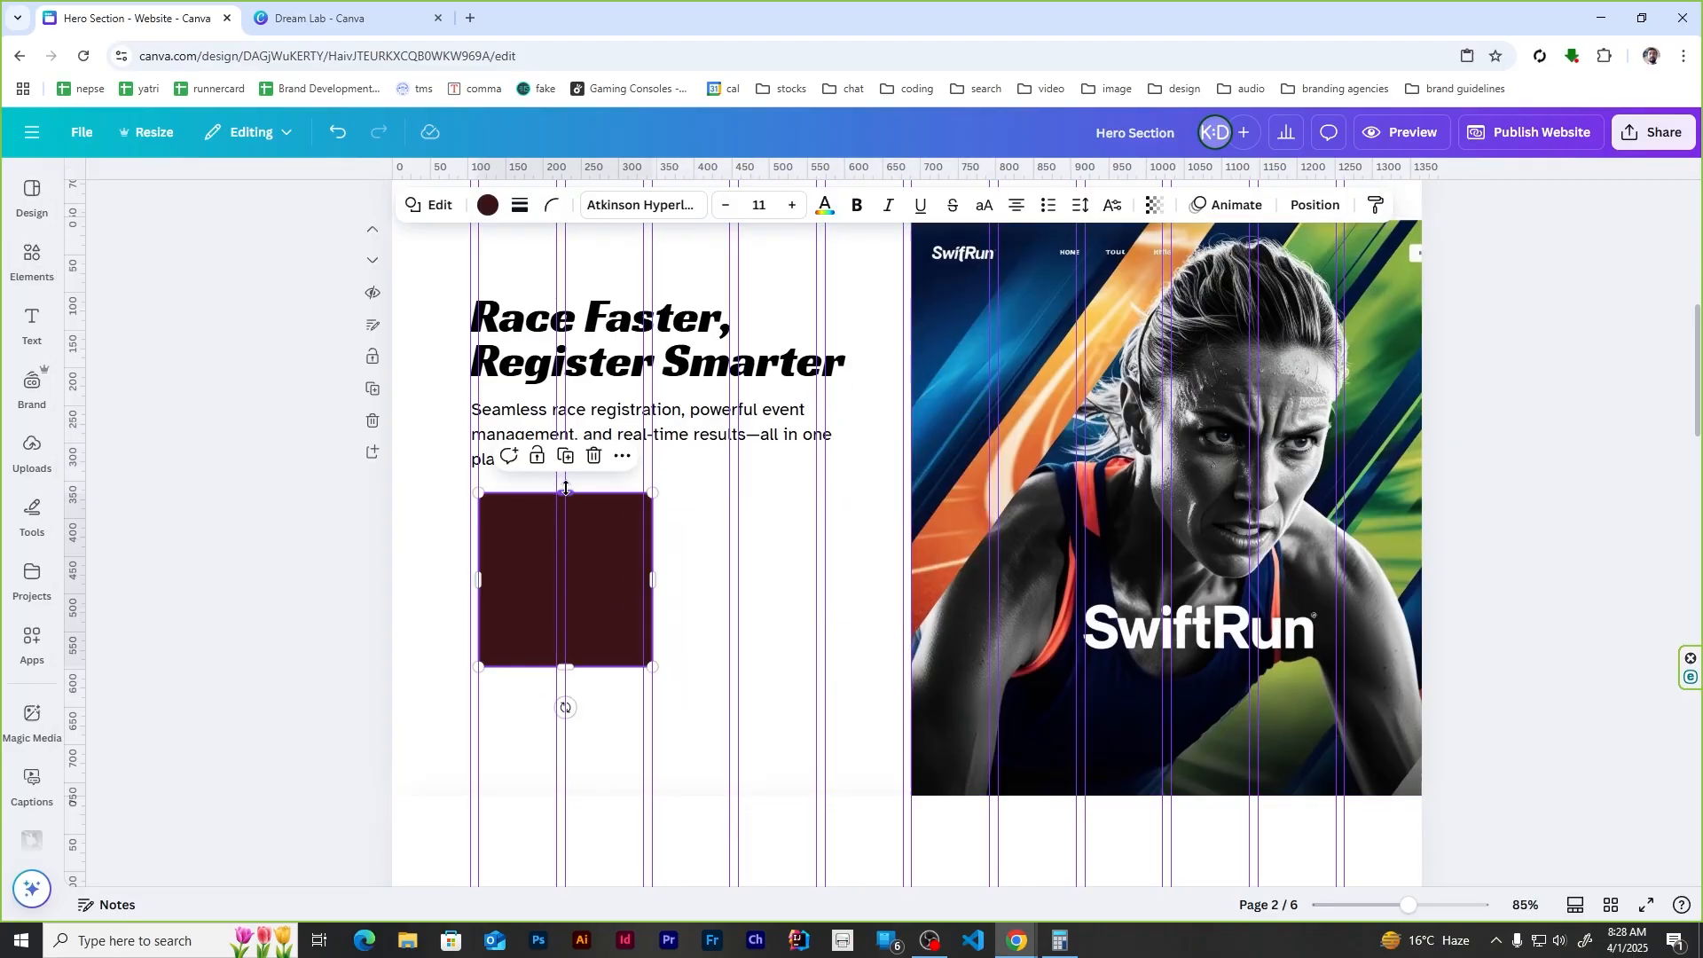
drag(566, 488, 516, 536)
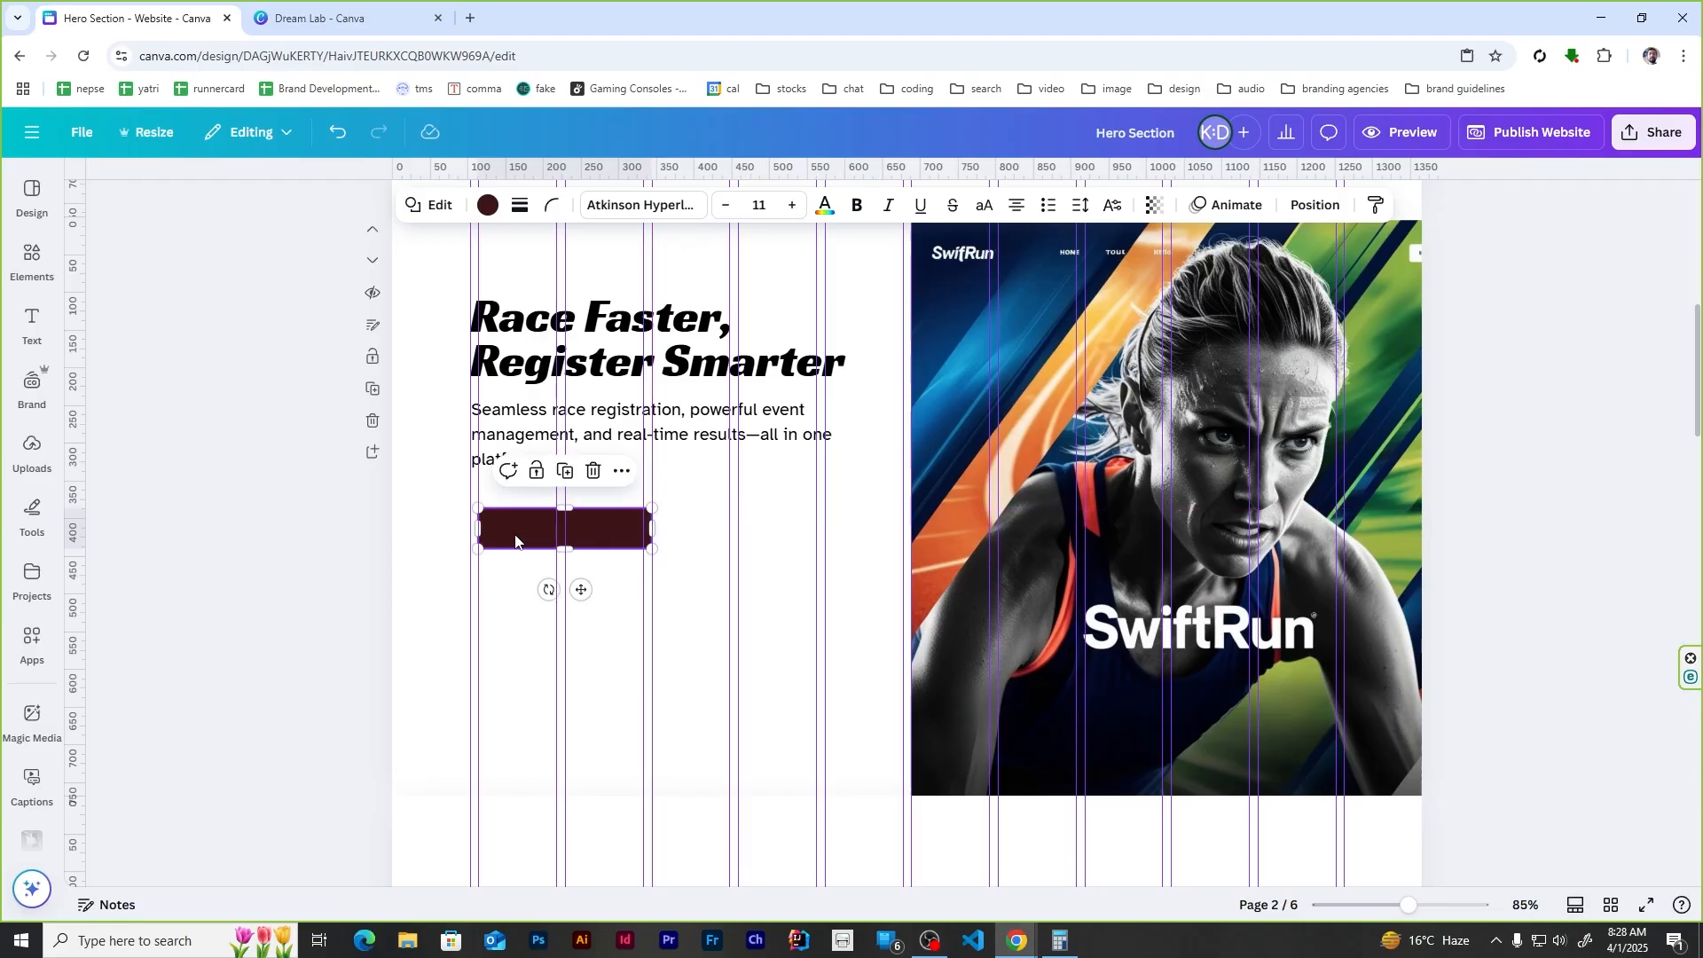
drag(650, 538, 684, 538)
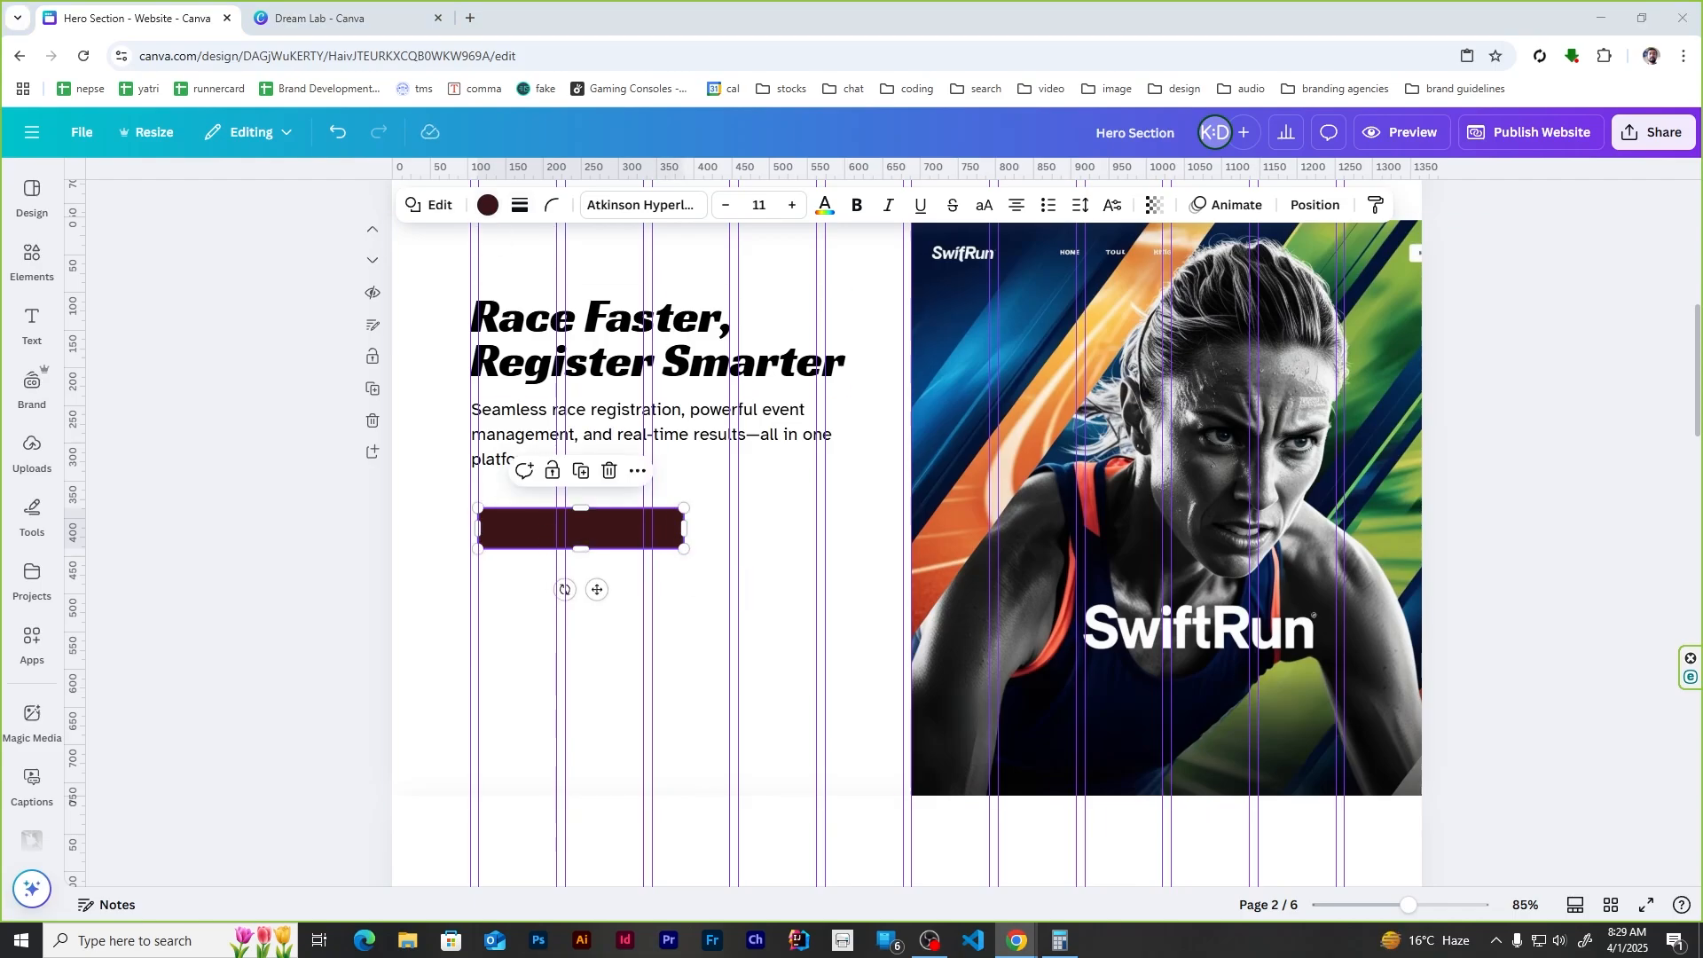
Step: Remove the fill of the bar below the paragraph and give it a solid border with weight 1
click(488, 205)
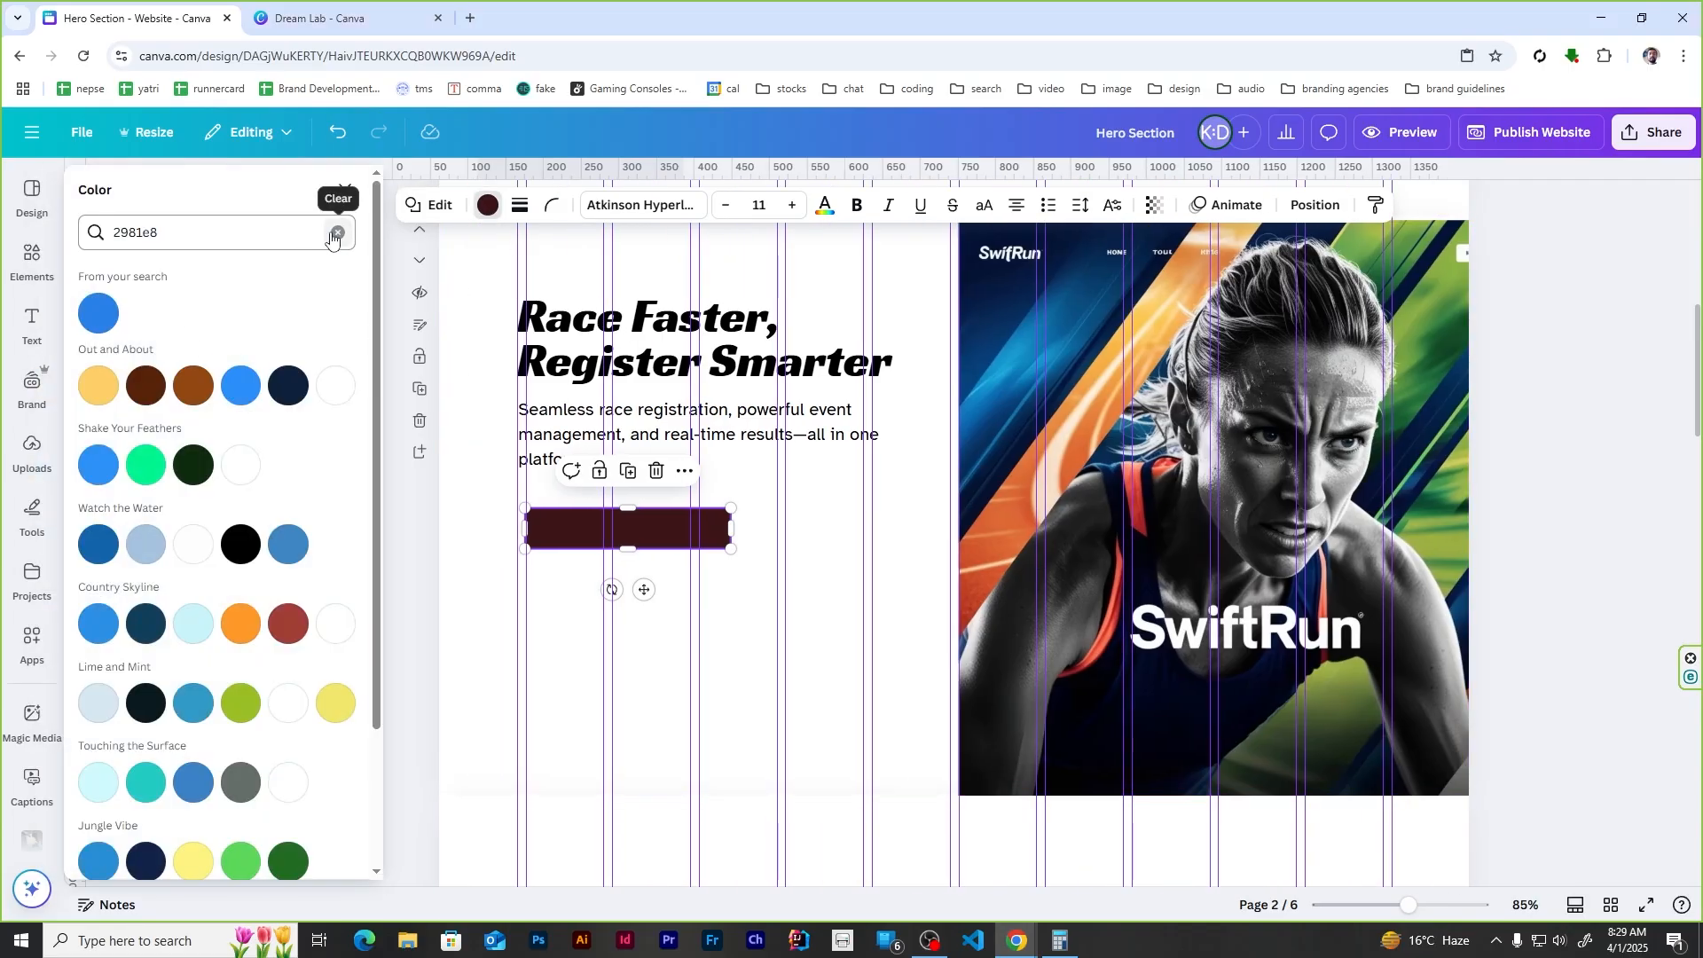
click(335, 233)
click(146, 324)
click(521, 205)
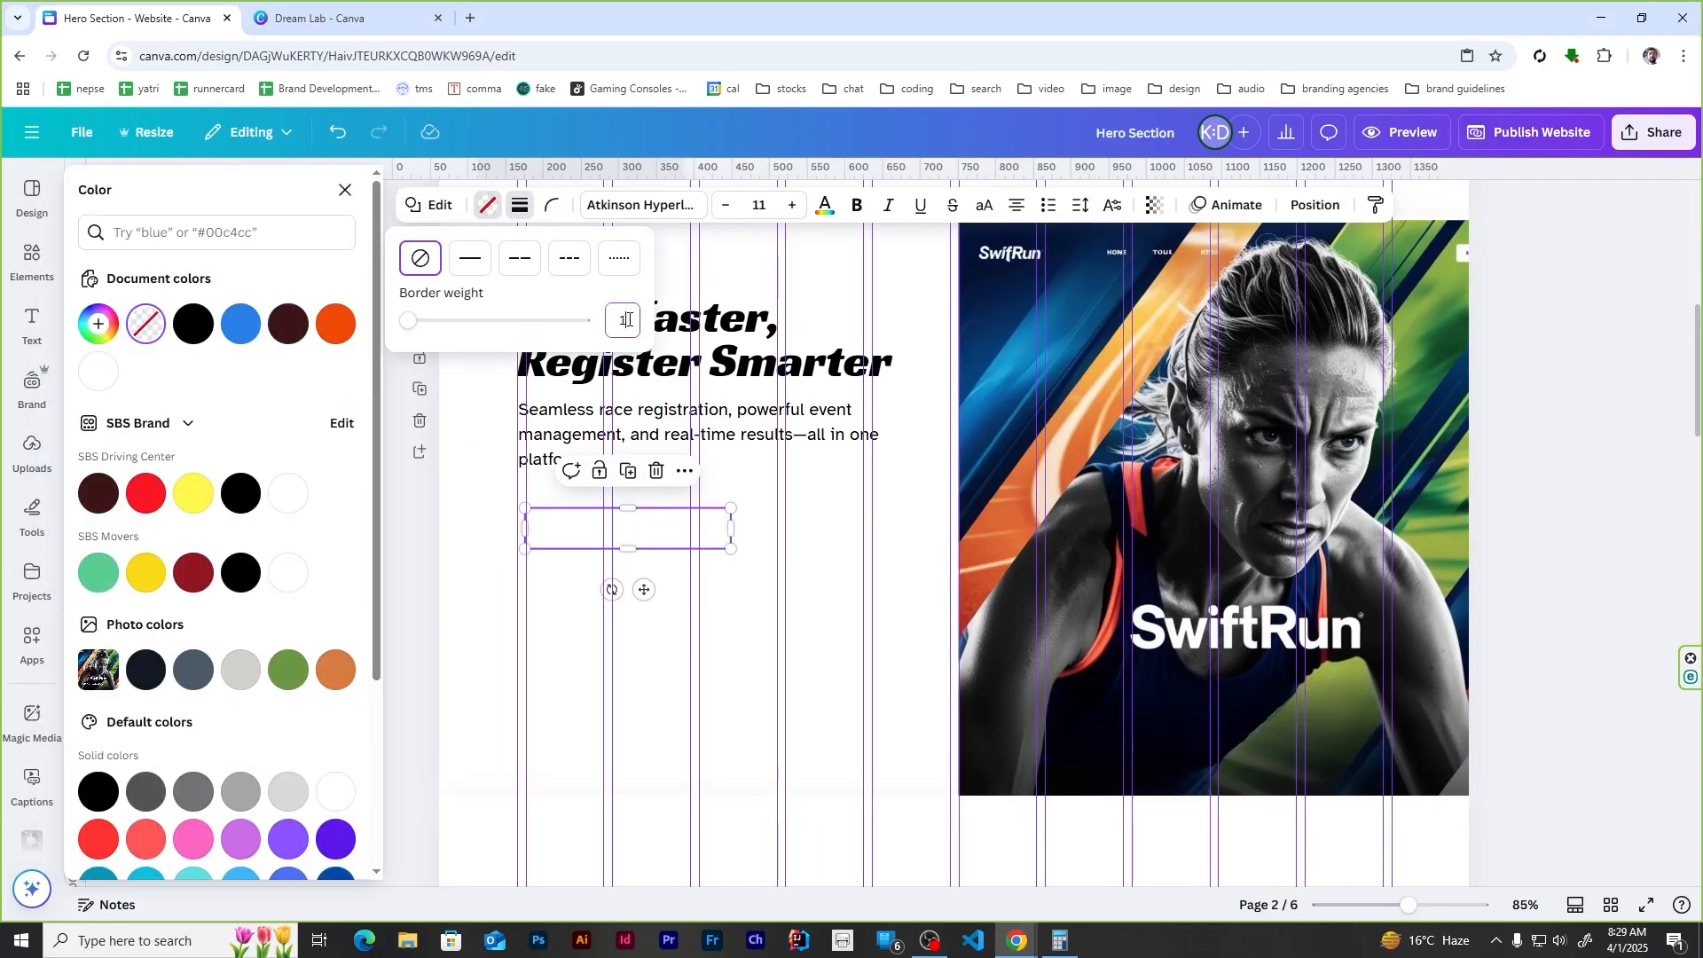
key(Return)
Step: Lower the opacity of the outlined bar and duplicate it as a second field beside it
click(1170, 206)
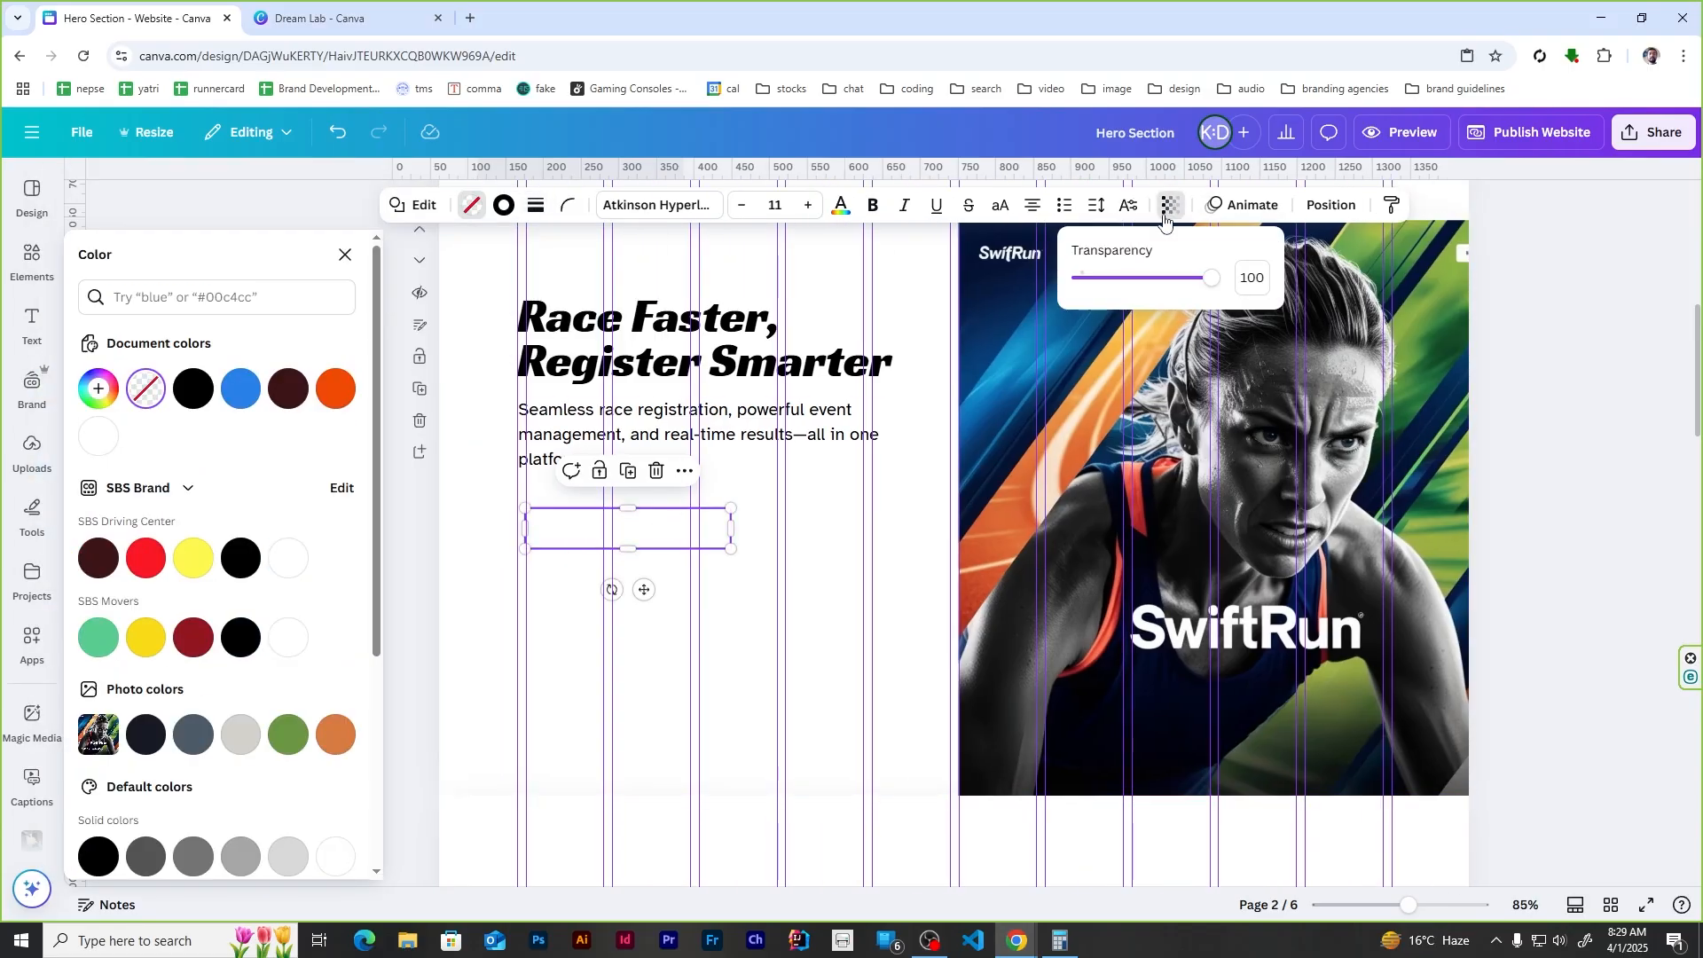
click(676, 665)
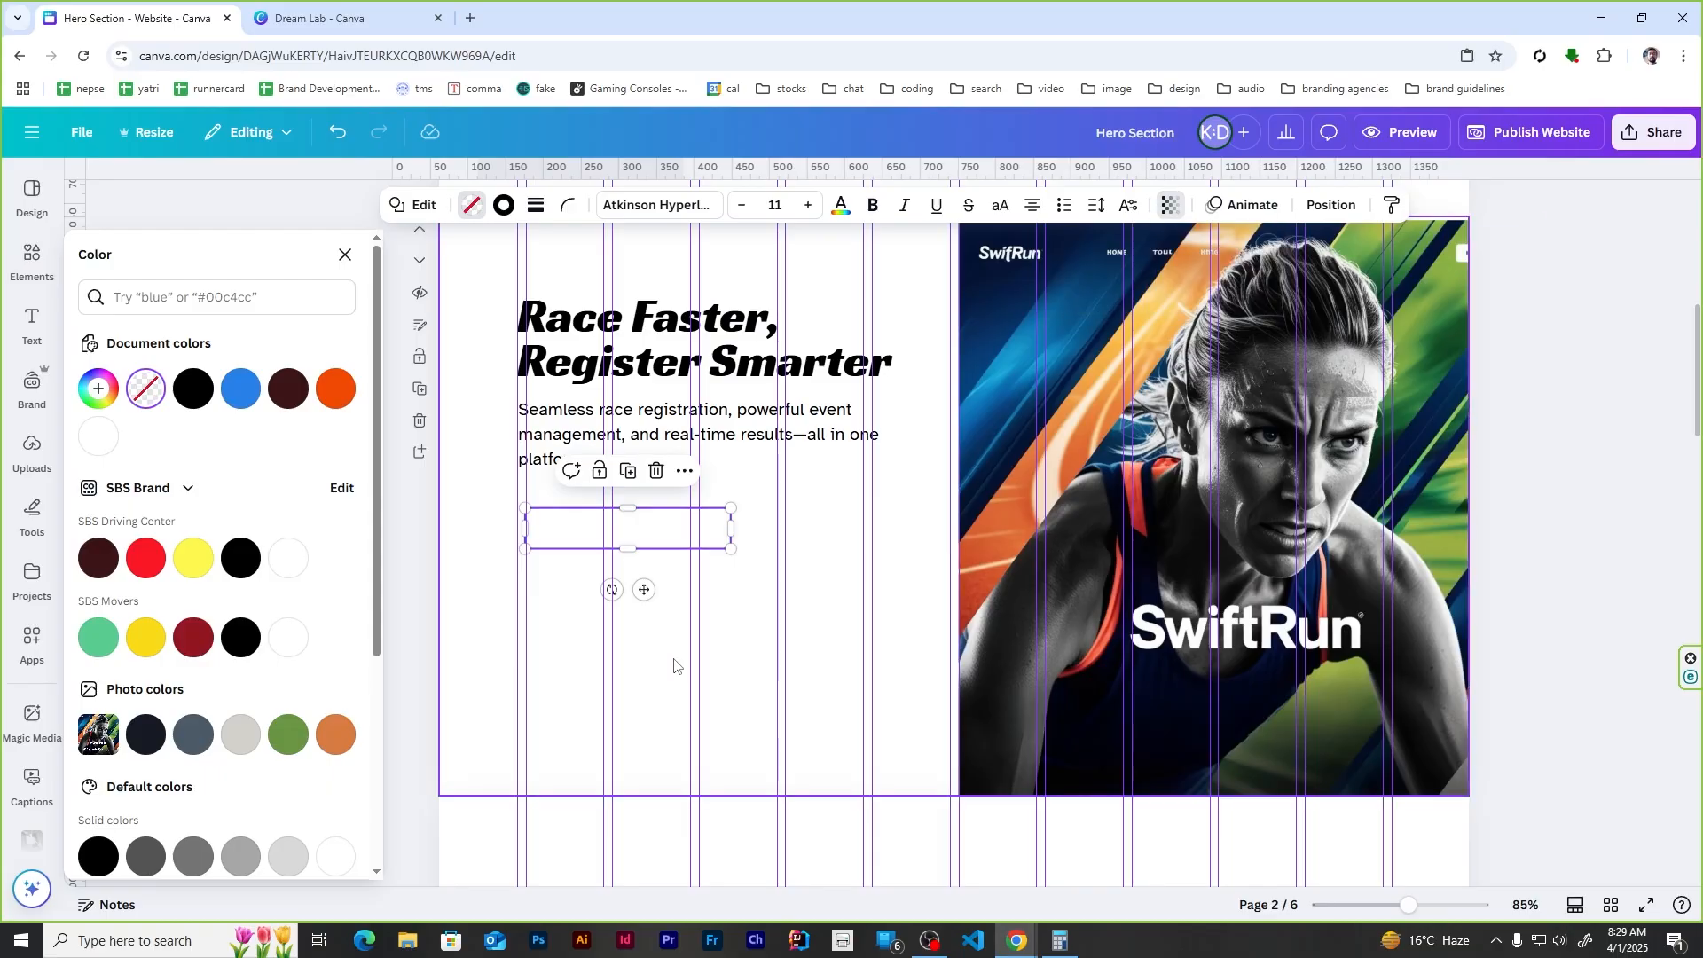
click(647, 539)
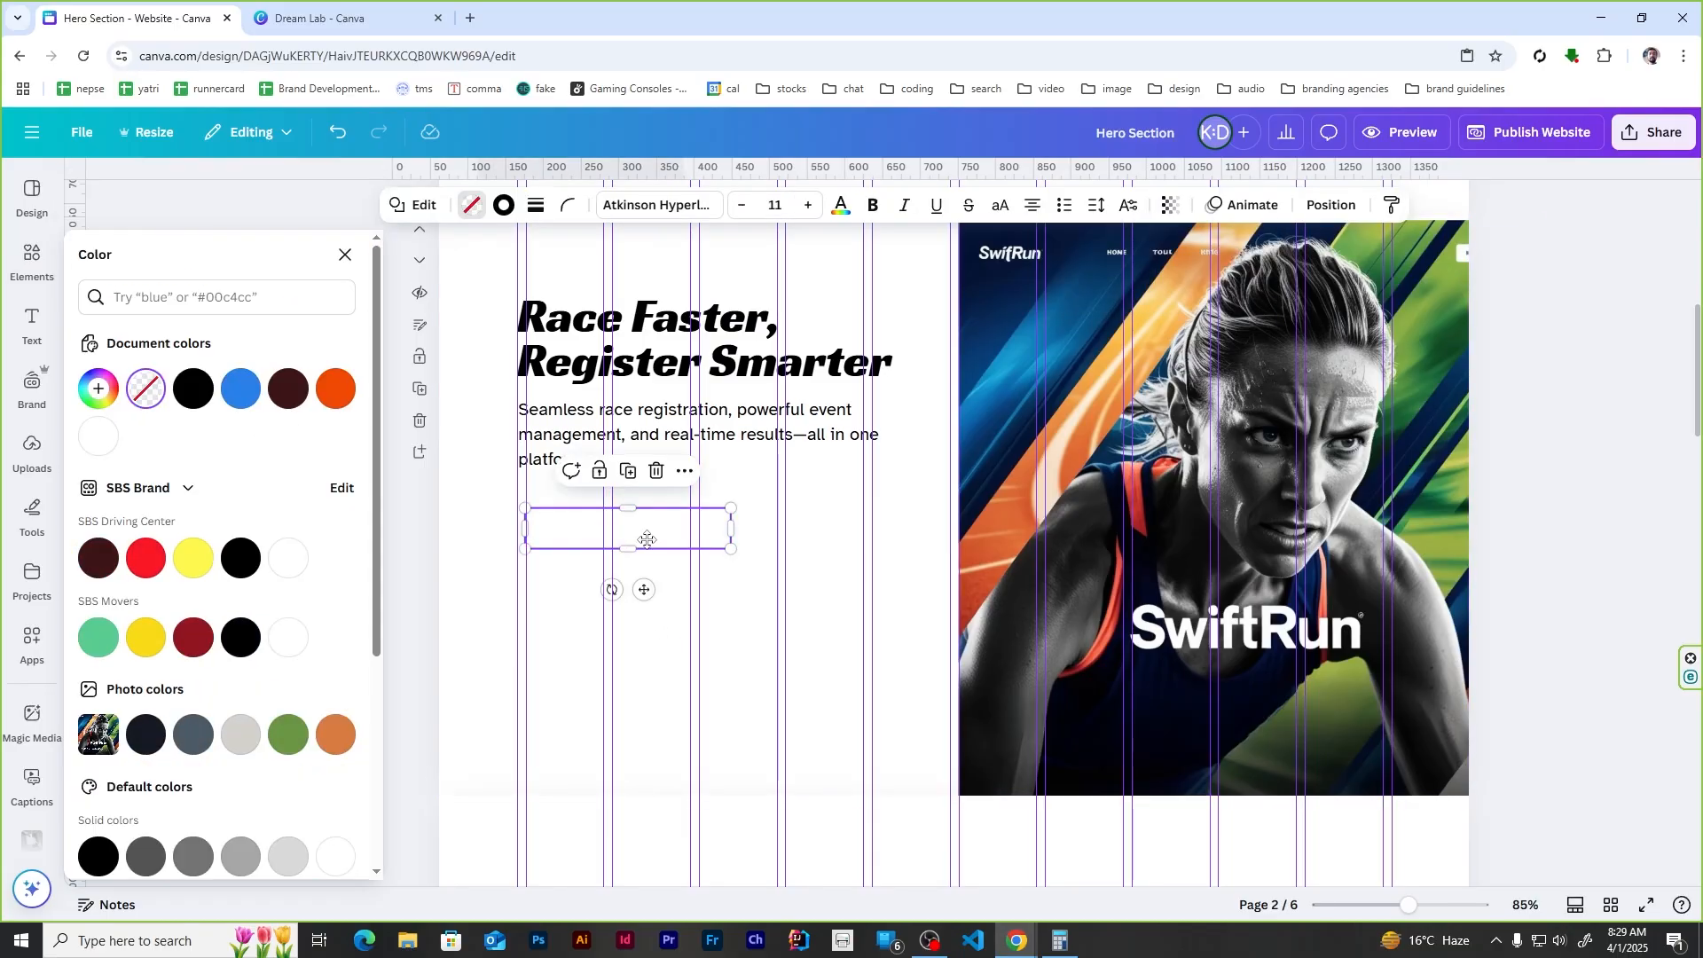
alt+drag(646, 540, 816, 537)
click(705, 646)
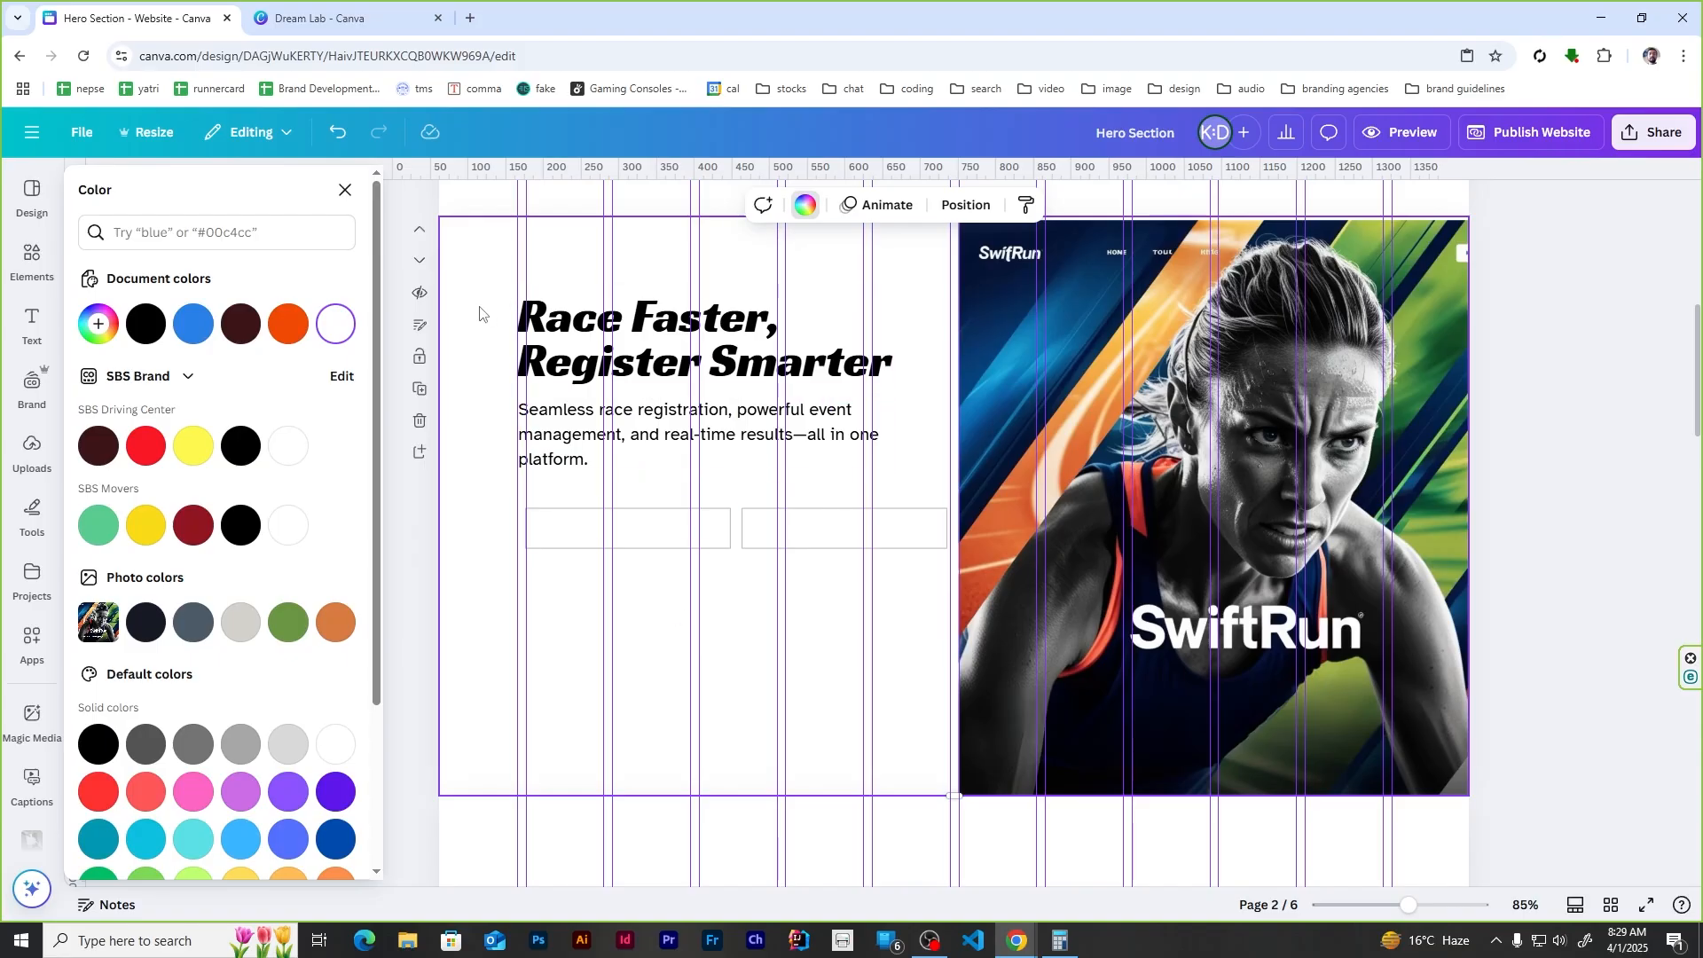
Step: Copy the second-smallest plain "swift run" sample, size 17.8, from page 1 and paste it onto page 2
scroll(567, 497, up, 5)
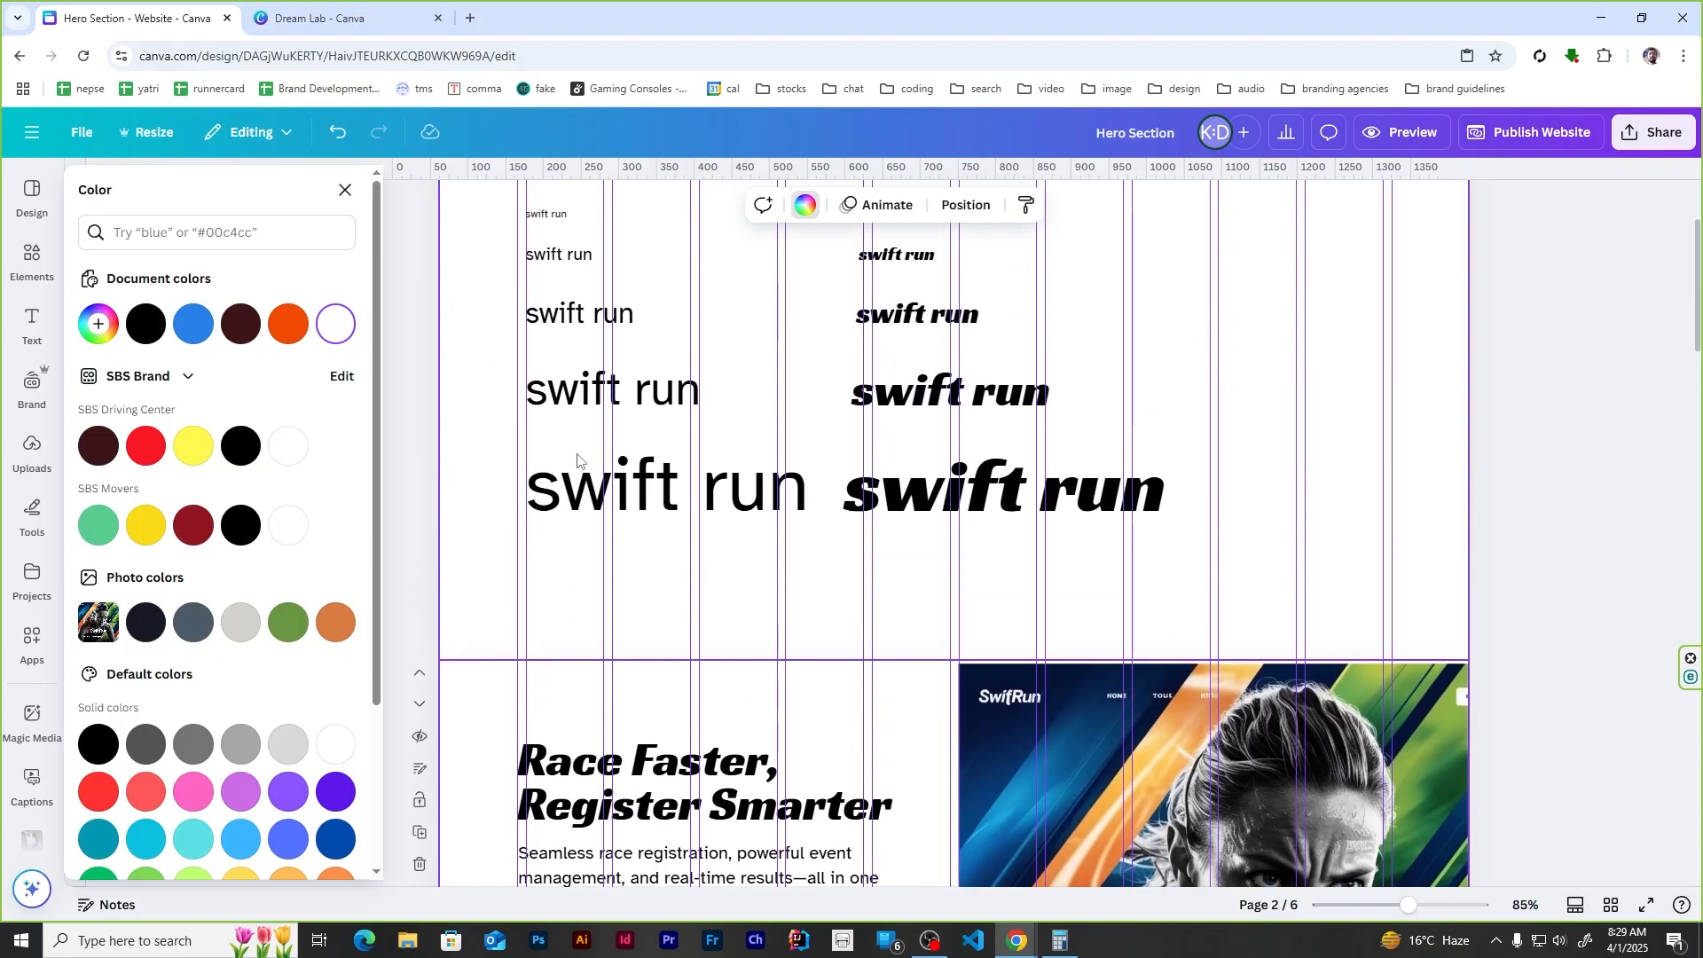
click(561, 259)
key(ctrl+c)
scroll(597, 550, down, 5)
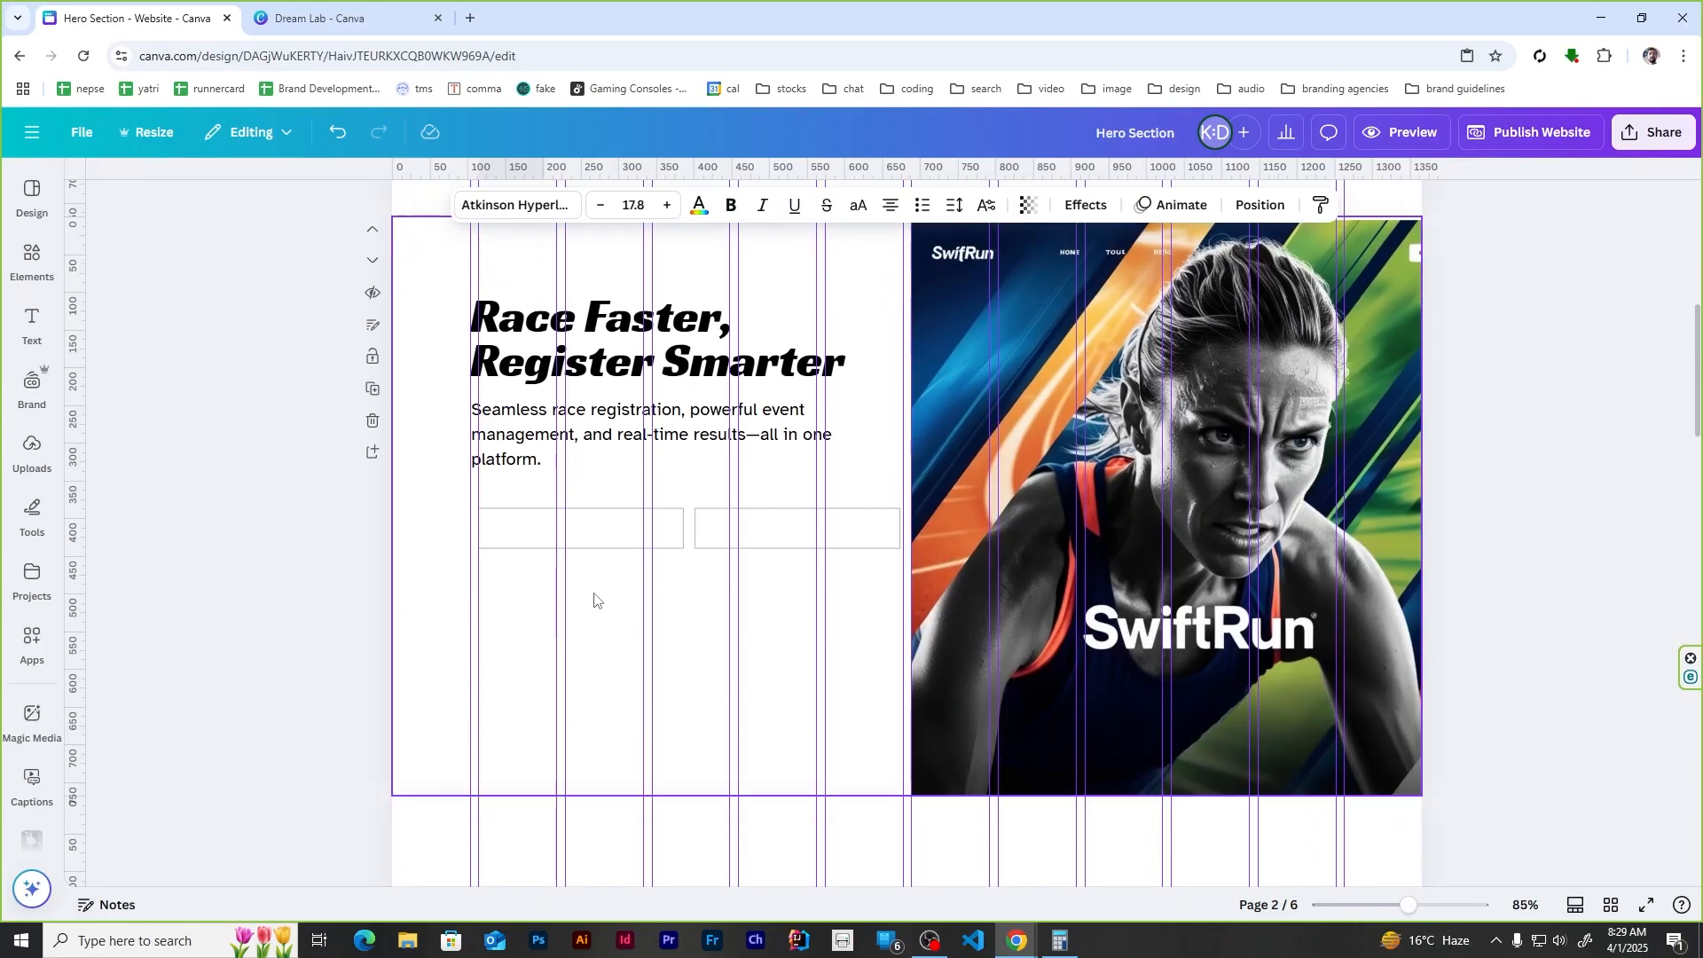
click(597, 601)
key(ctrl+v)
Step: Change the pasted sample to "Name" inside the first field and add a matching "Email" label in the second field
drag(517, 399, 734, 530)
double_click(537, 600)
text(Name)
click(647, 635)
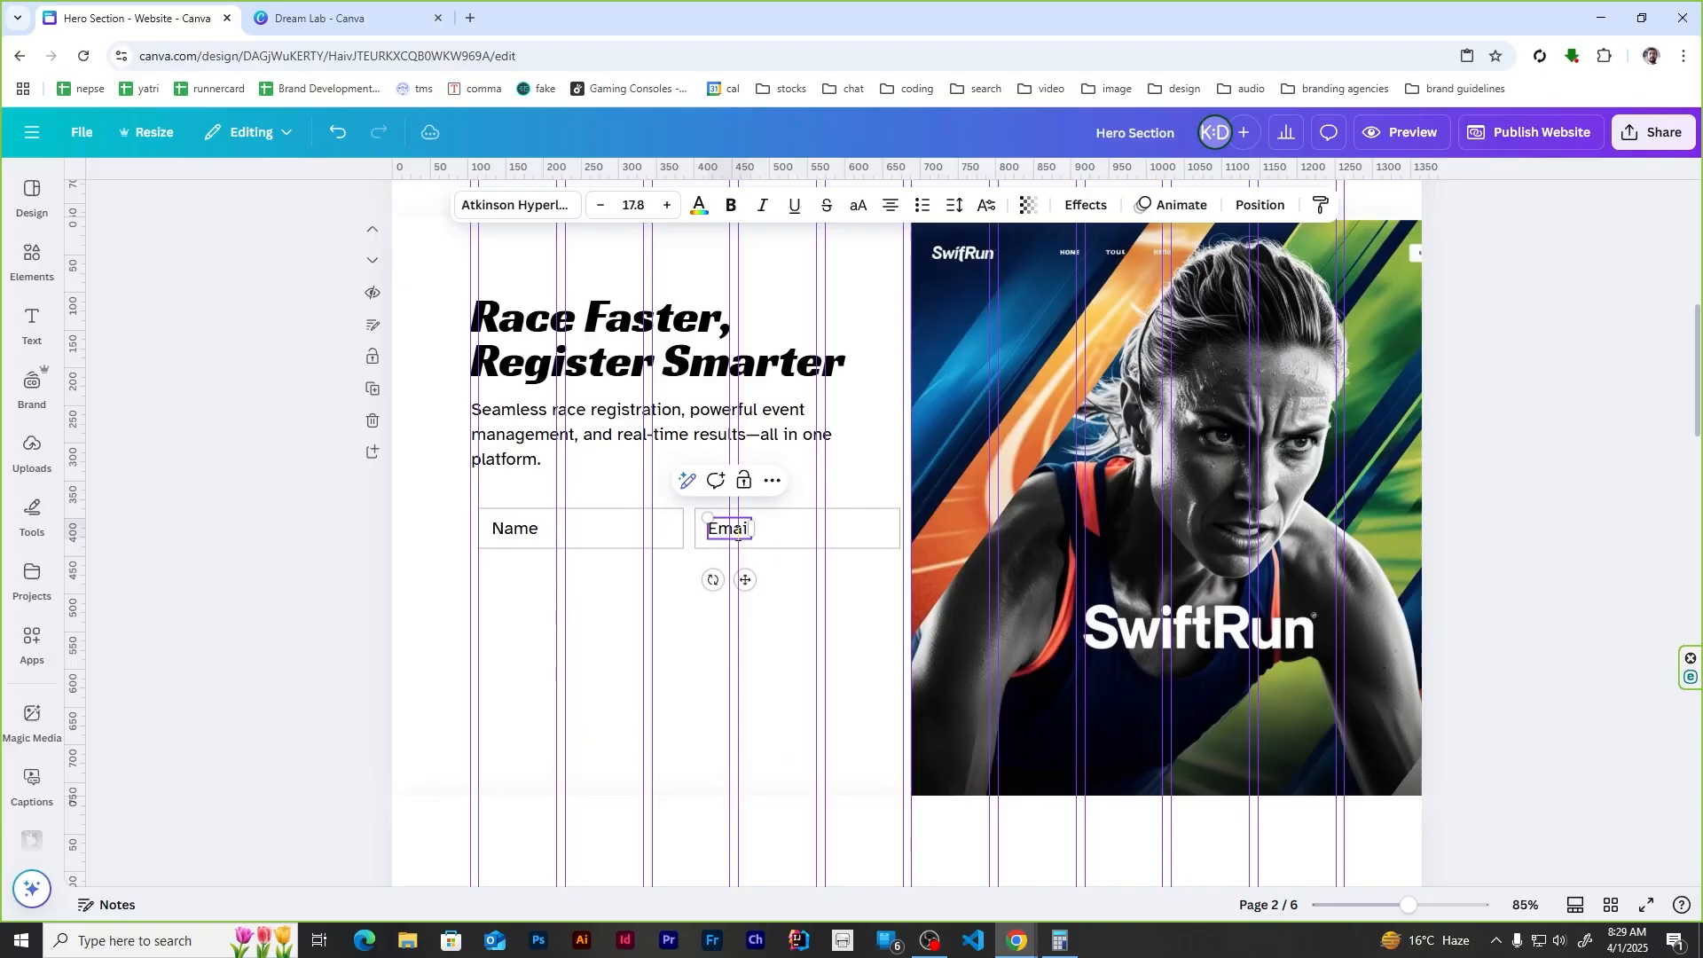
click(767, 641)
Step: Set the transparency of the "Name" and "Email" labels to 35
click(524, 538)
shift+click(724, 530)
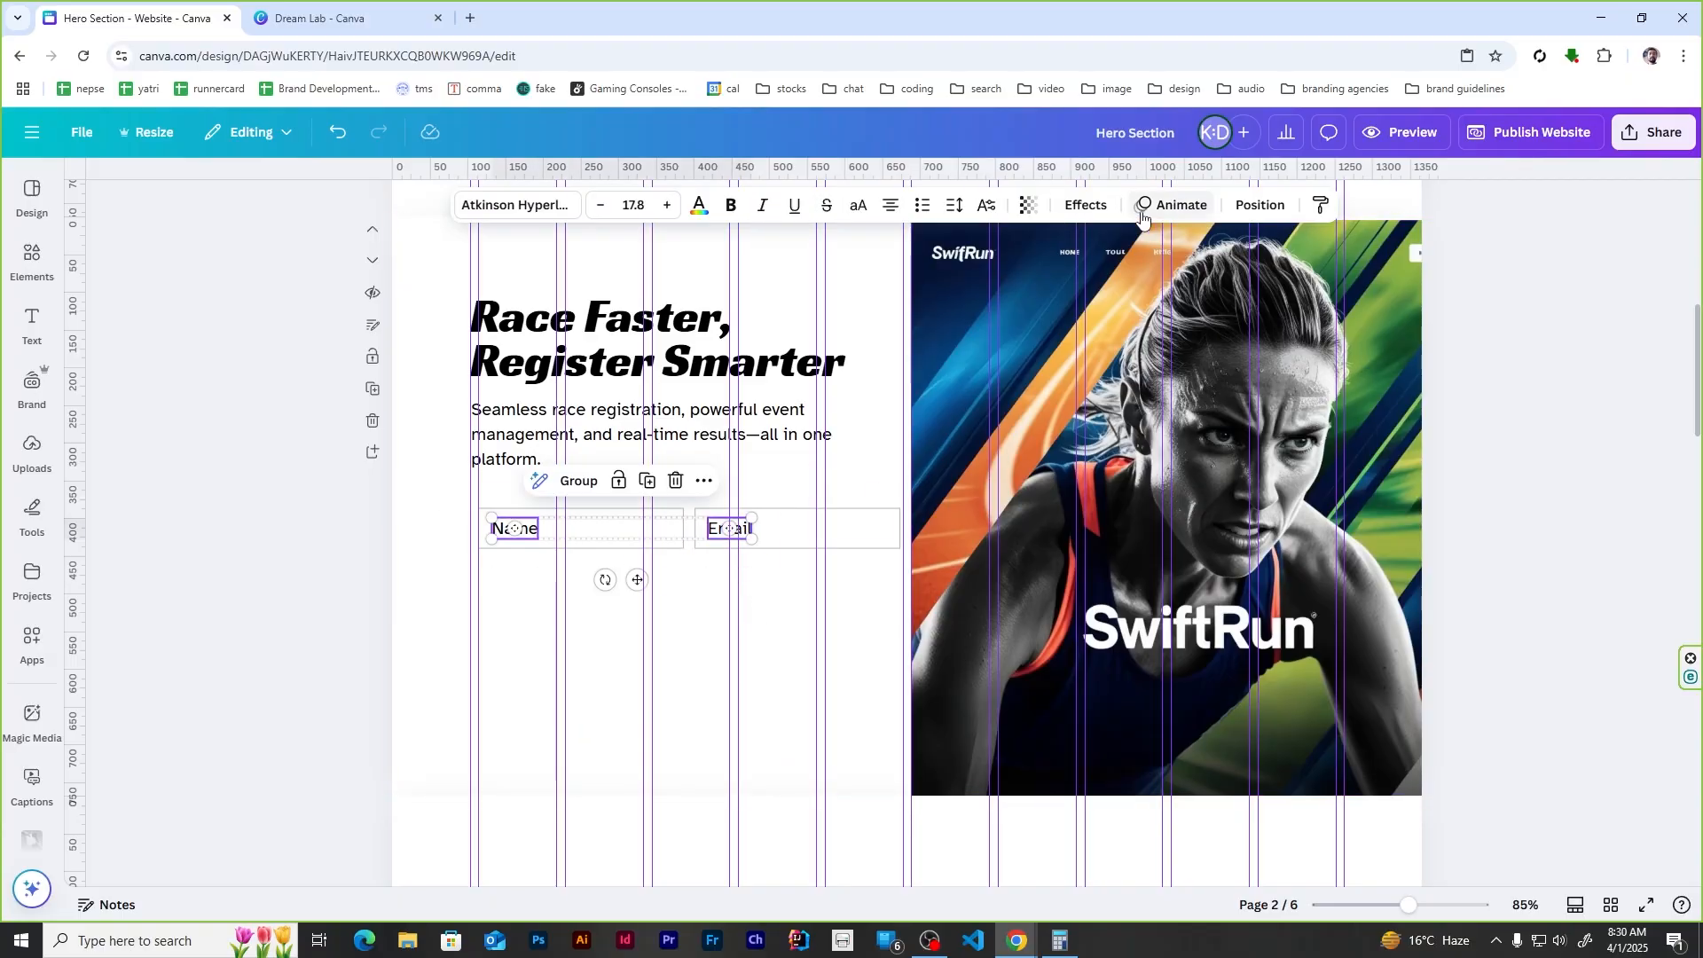
click(1027, 206)
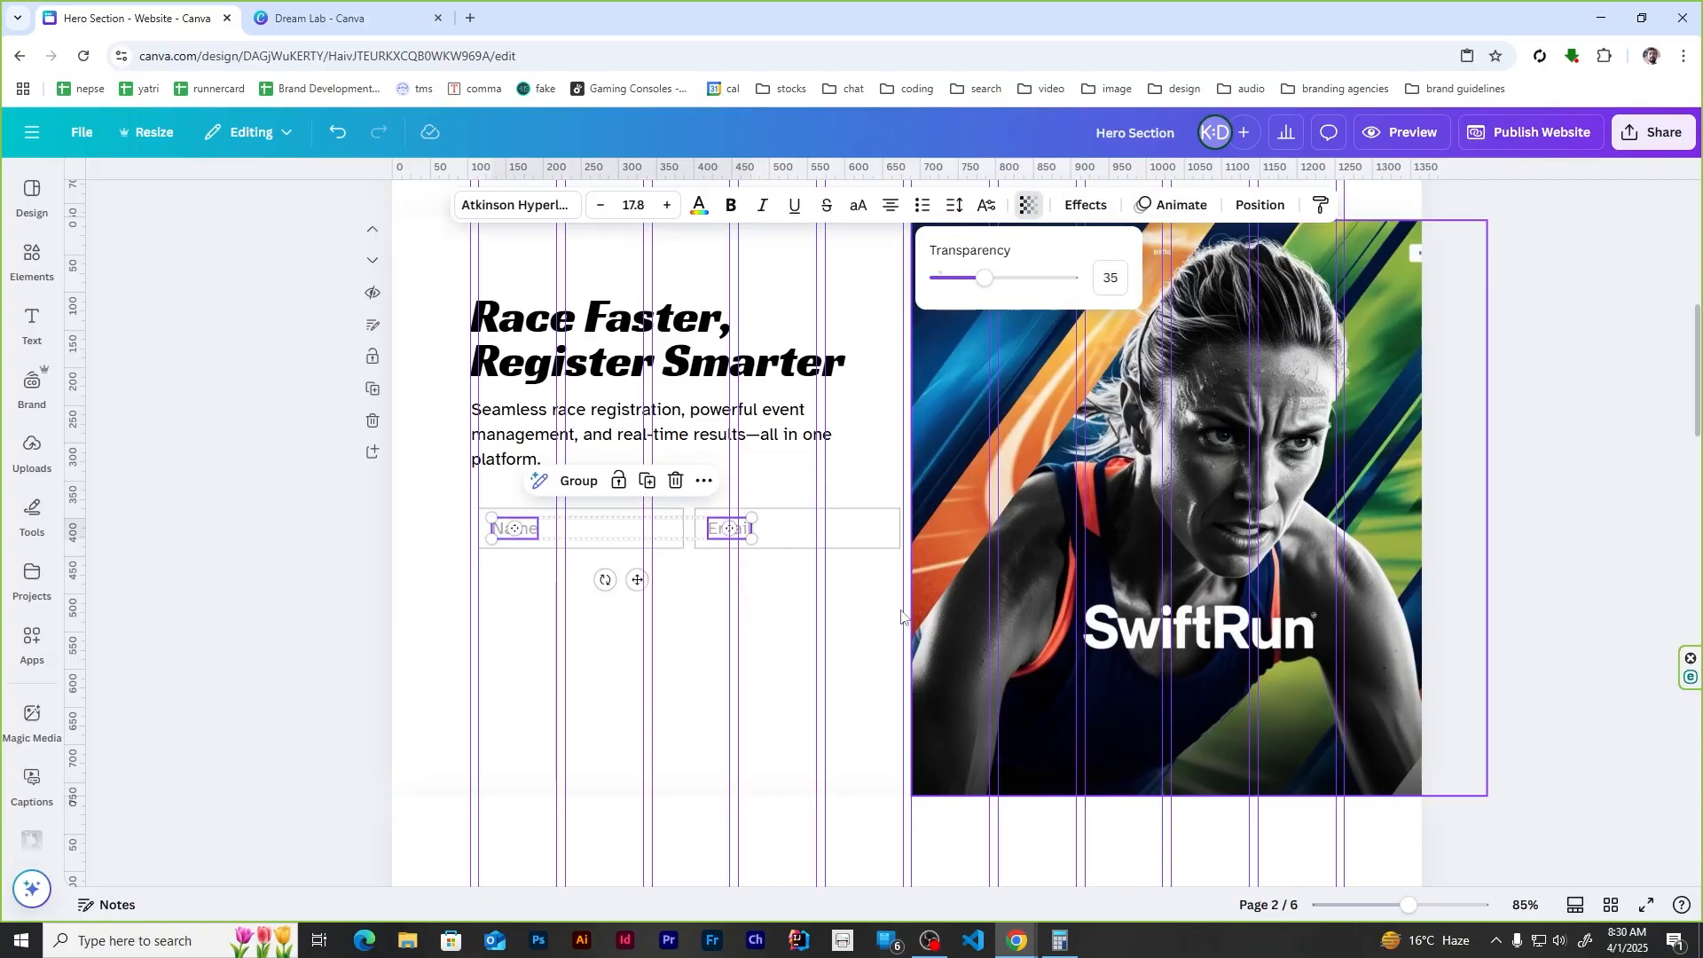
click(722, 706)
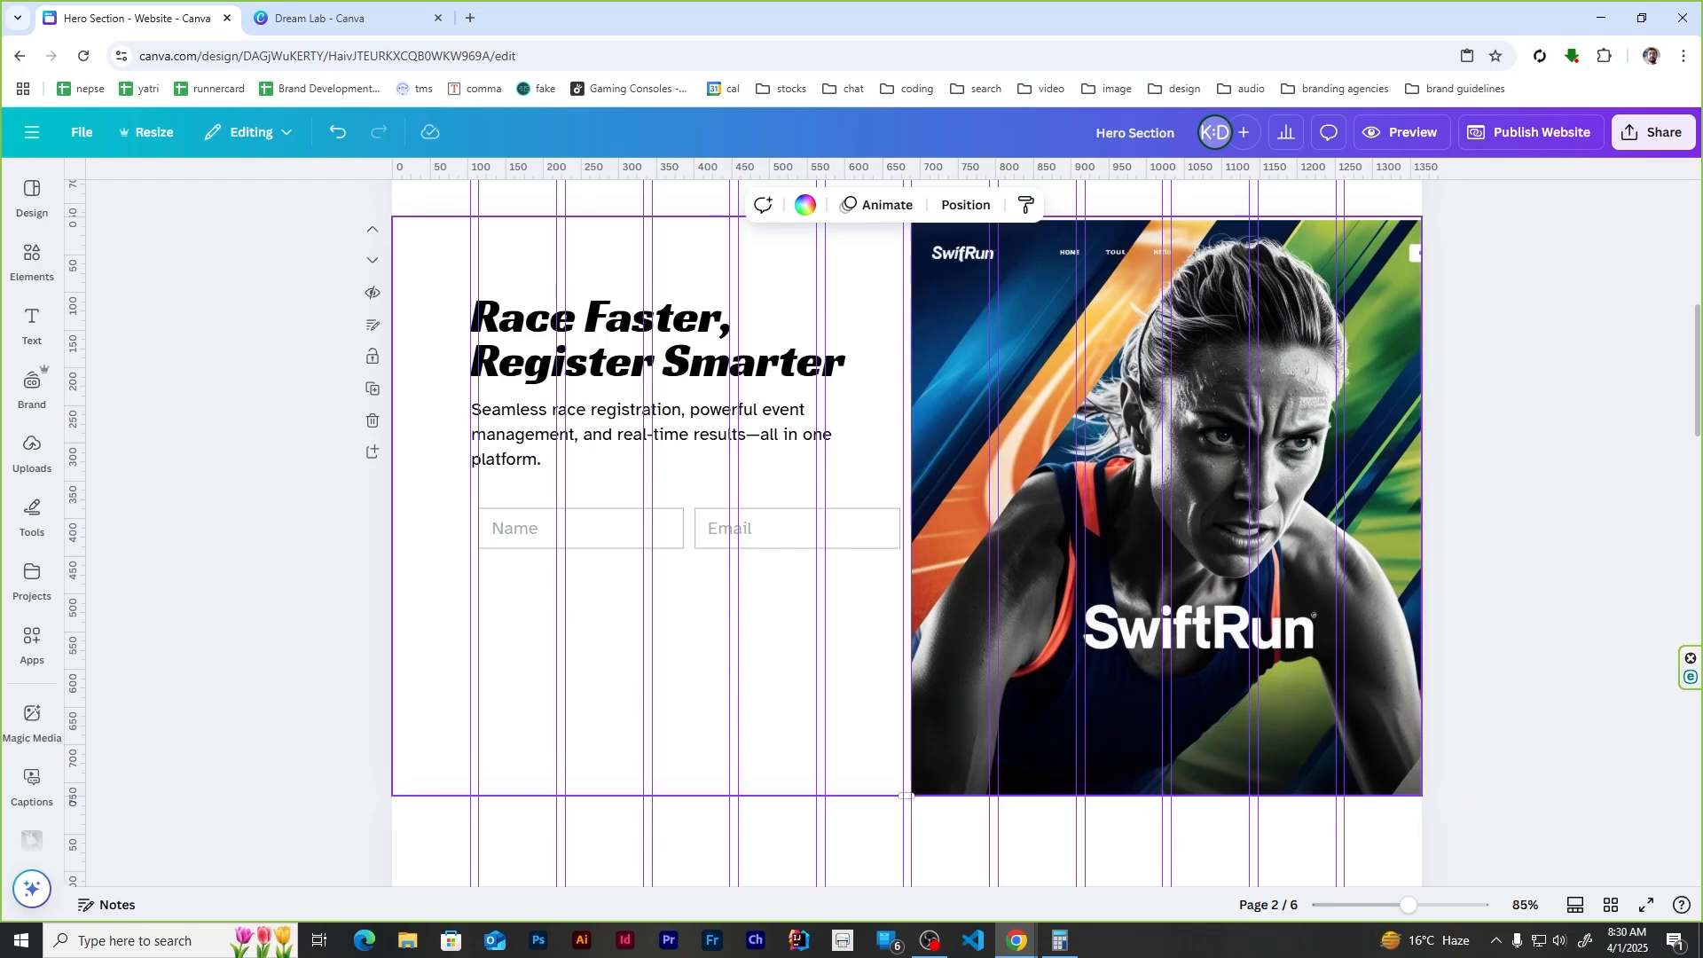
Step: Make the "Name" and "Email" labels somewhat darker by raising their transparency value above 35
click(514, 528)
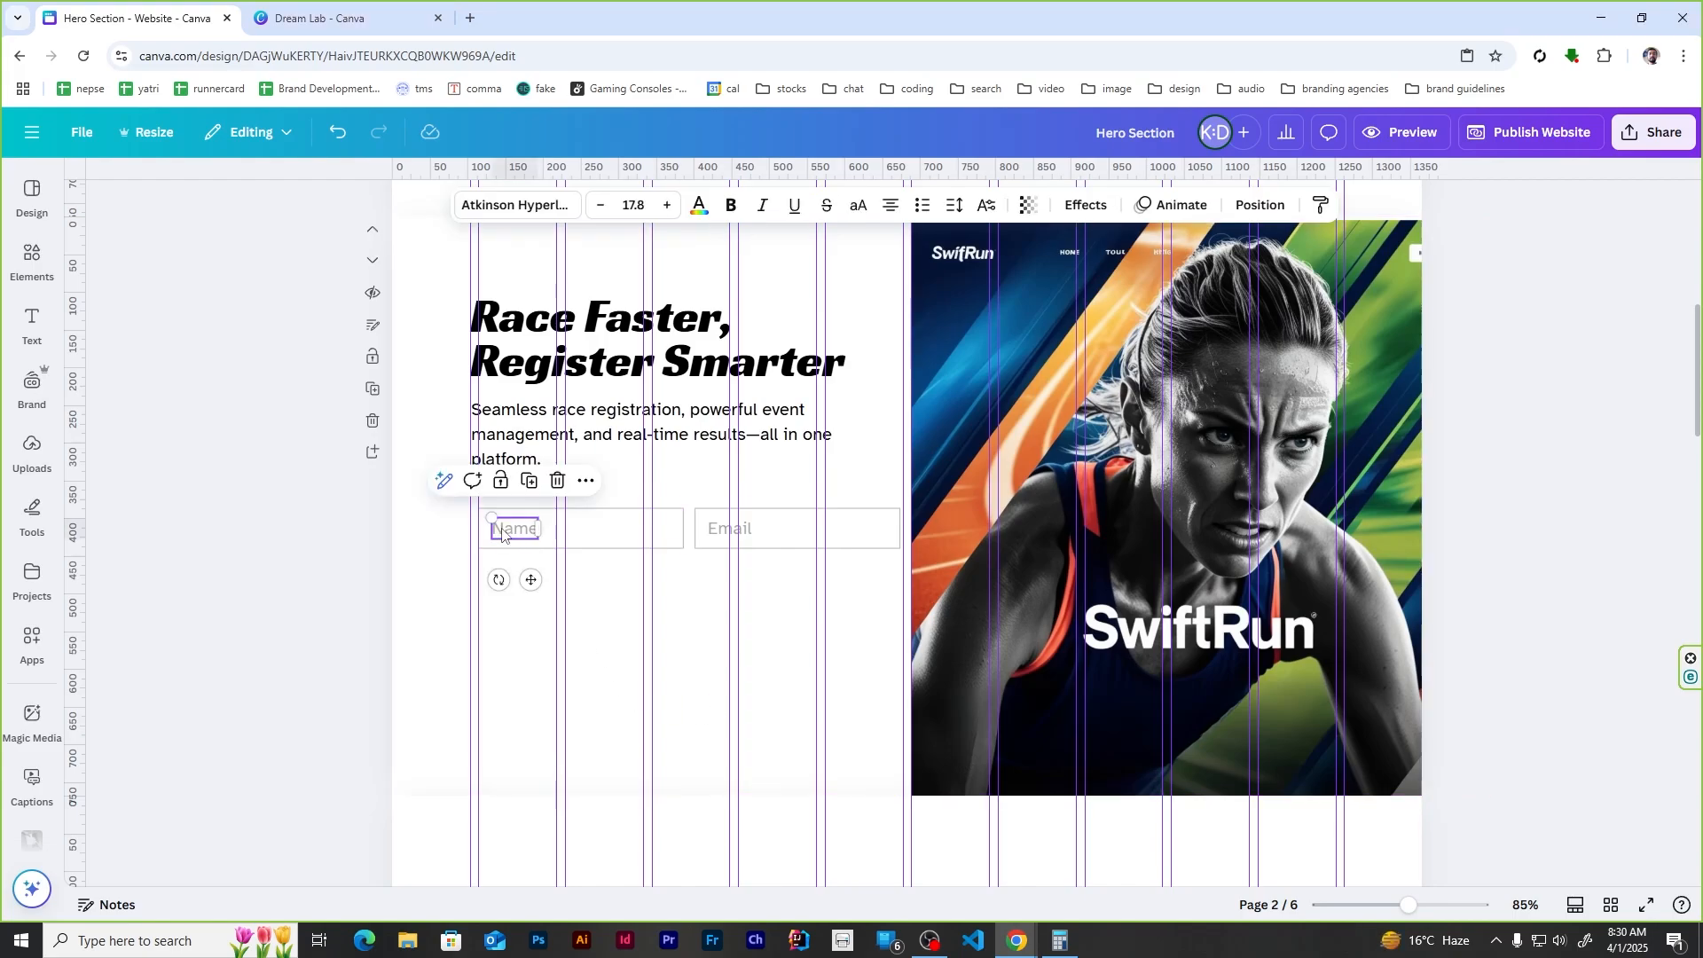
shift+click(728, 528)
click(1027, 206)
click(1113, 281)
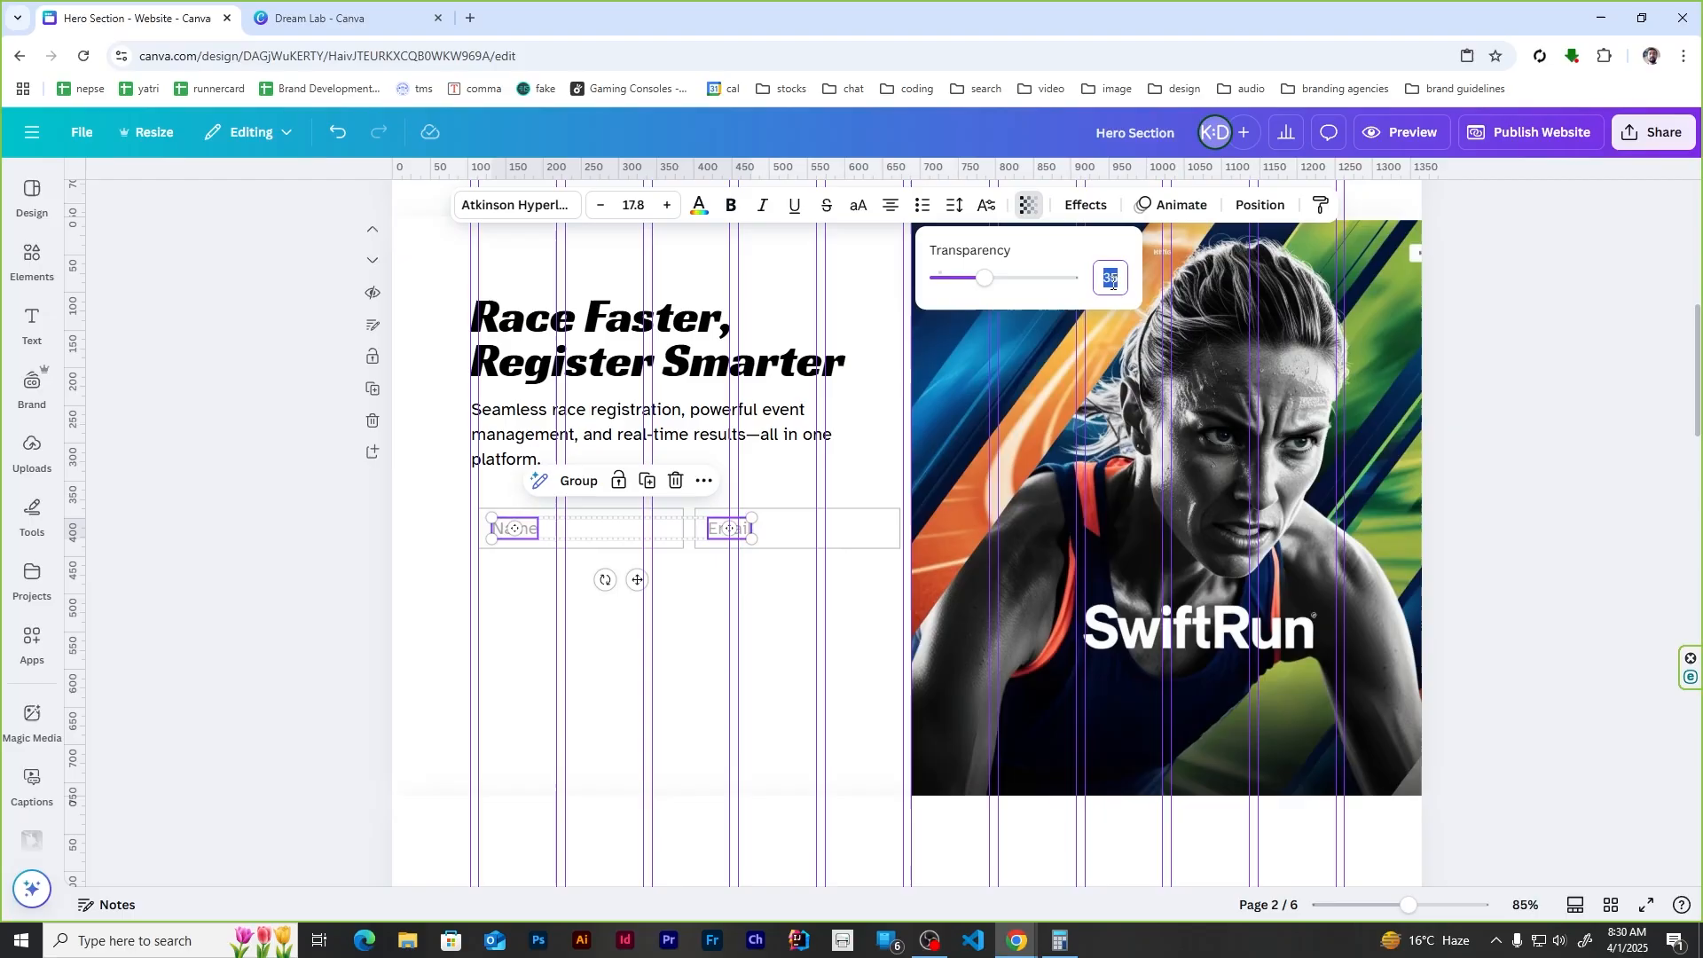
key(Return)
click(621, 685)
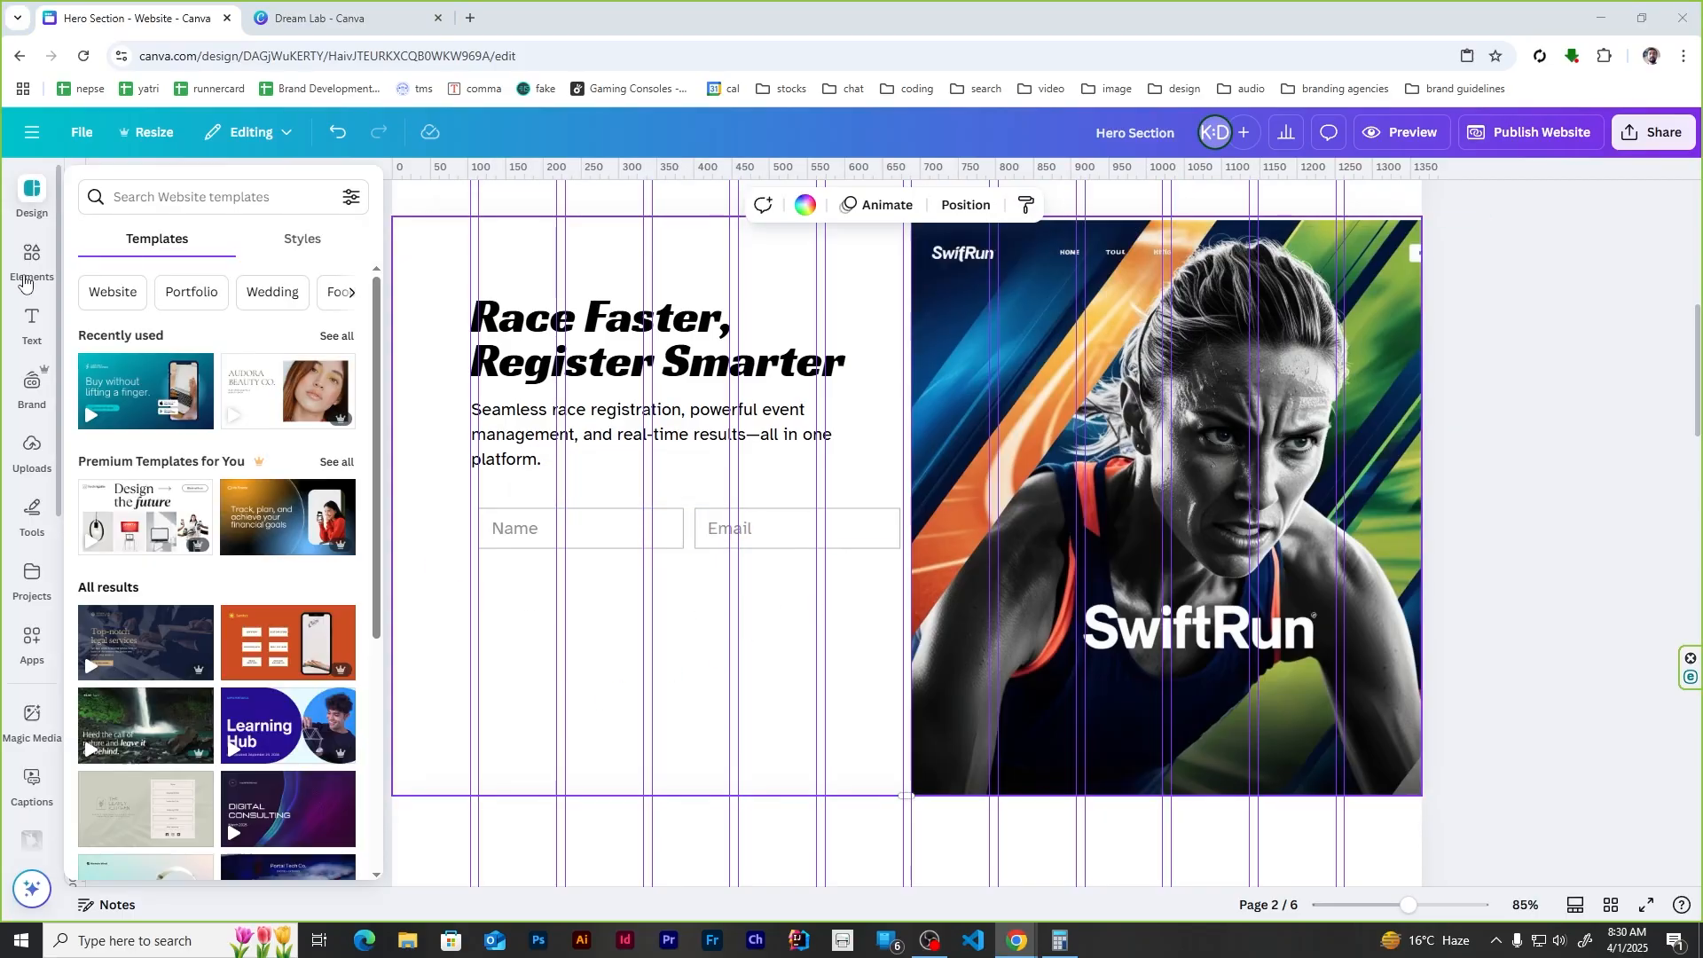
Step: Add a square just below the form fields and reshape it into a thin bar spanning the width of both fields
mouse_move(31, 275)
click(110, 436)
drag(873, 492, 529, 642)
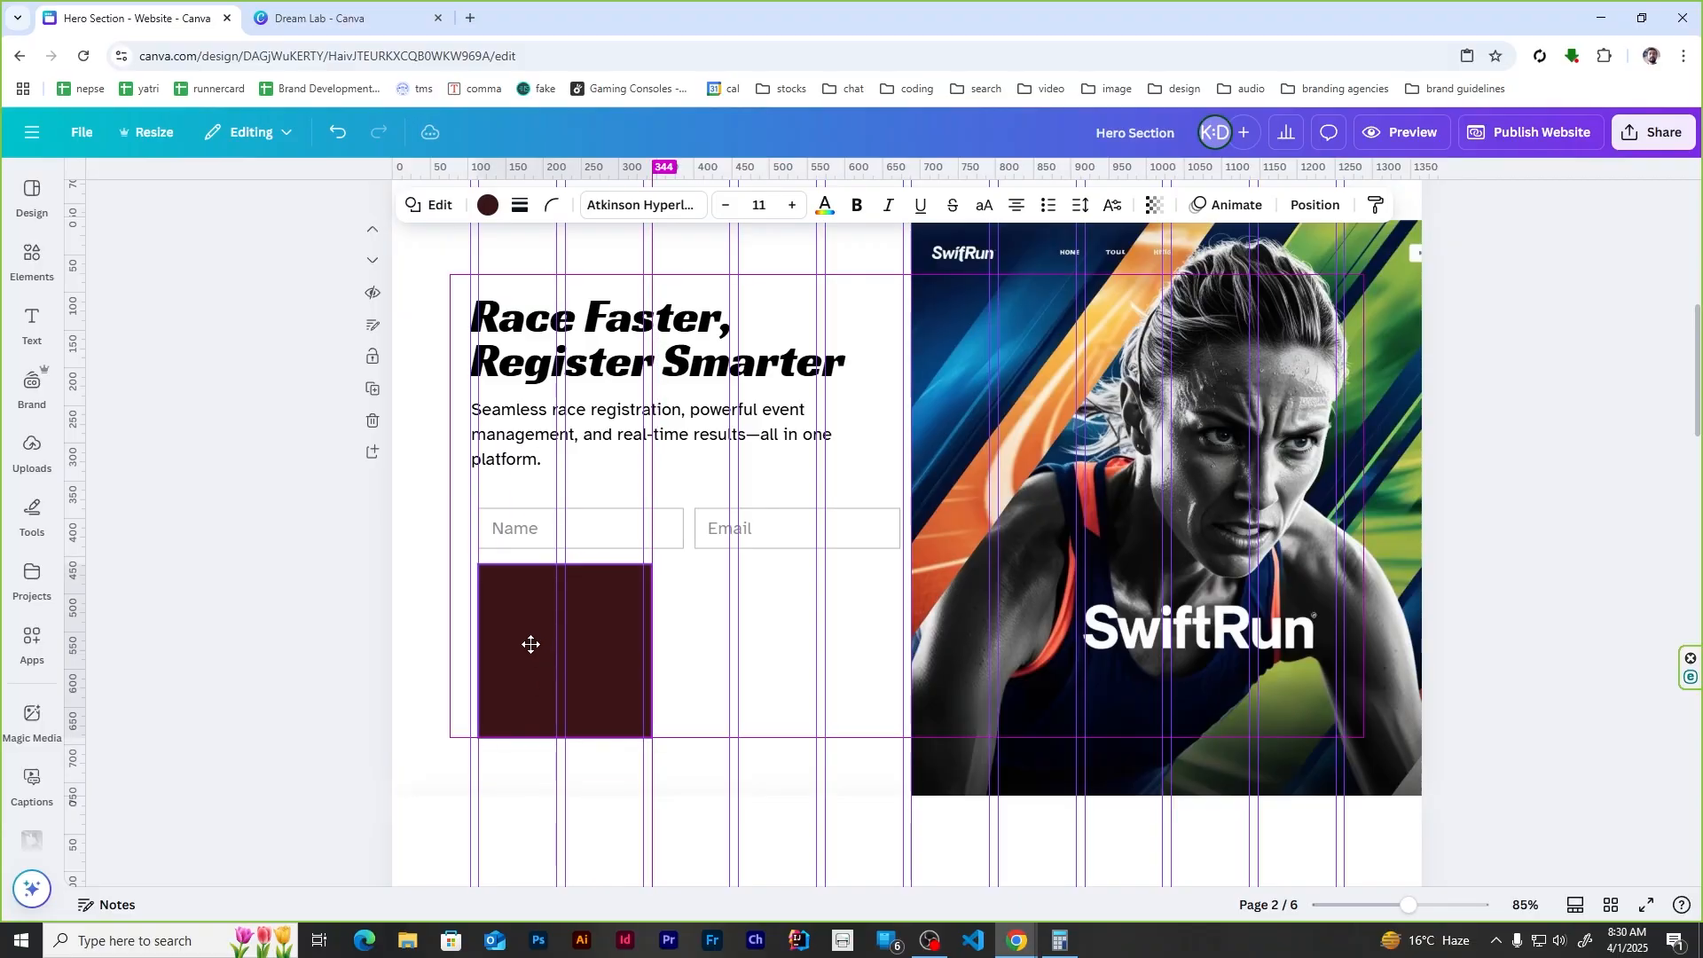
drag(653, 650, 903, 655)
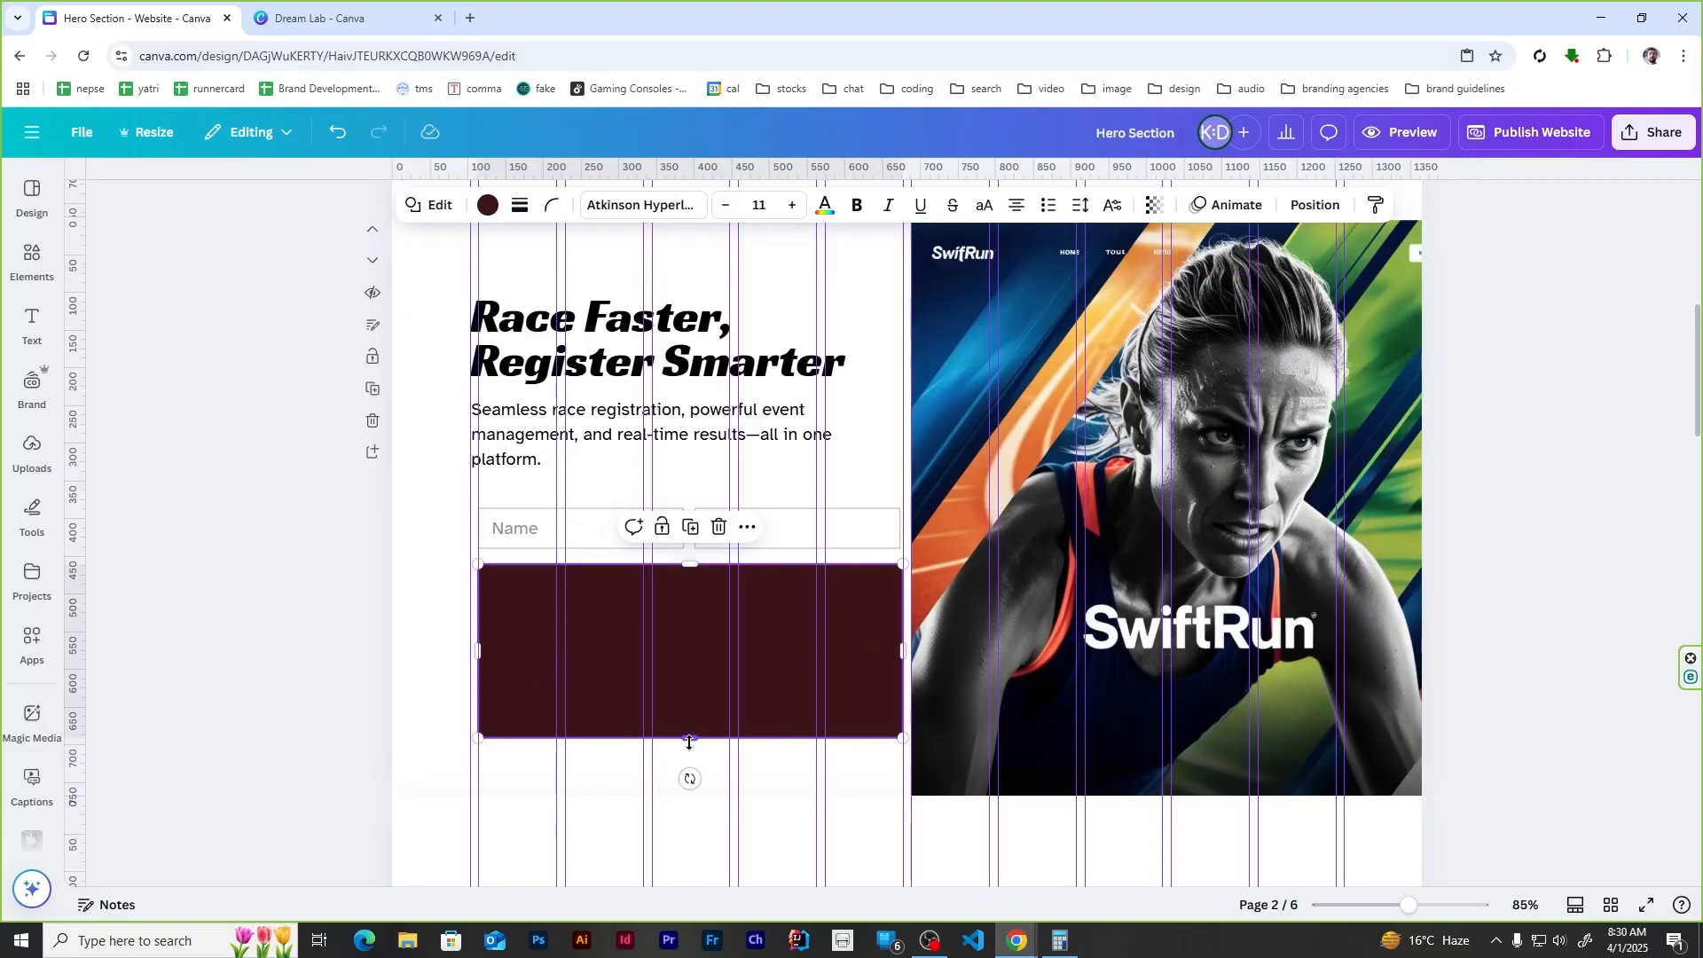
drag(689, 741, 690, 610)
click(600, 723)
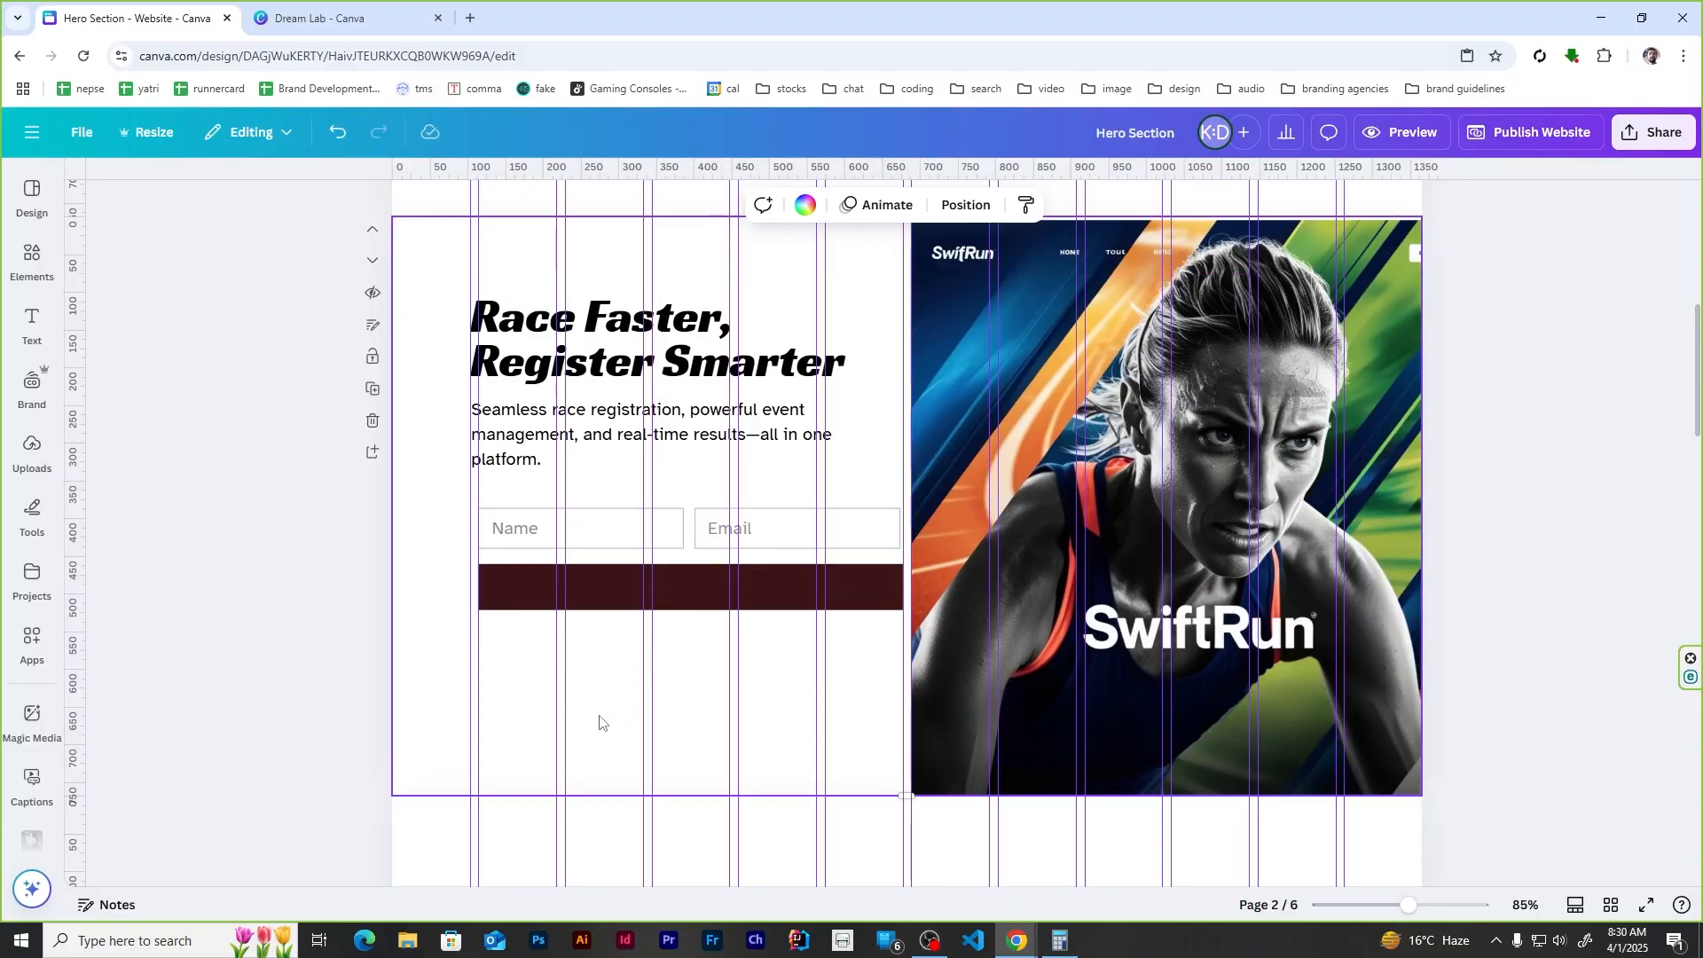
Step: Add the text "Get My Free 30 days Trial" in the label style below the dark bar
scroll(646, 612, up, 4)
scroll(646, 612, down, 4)
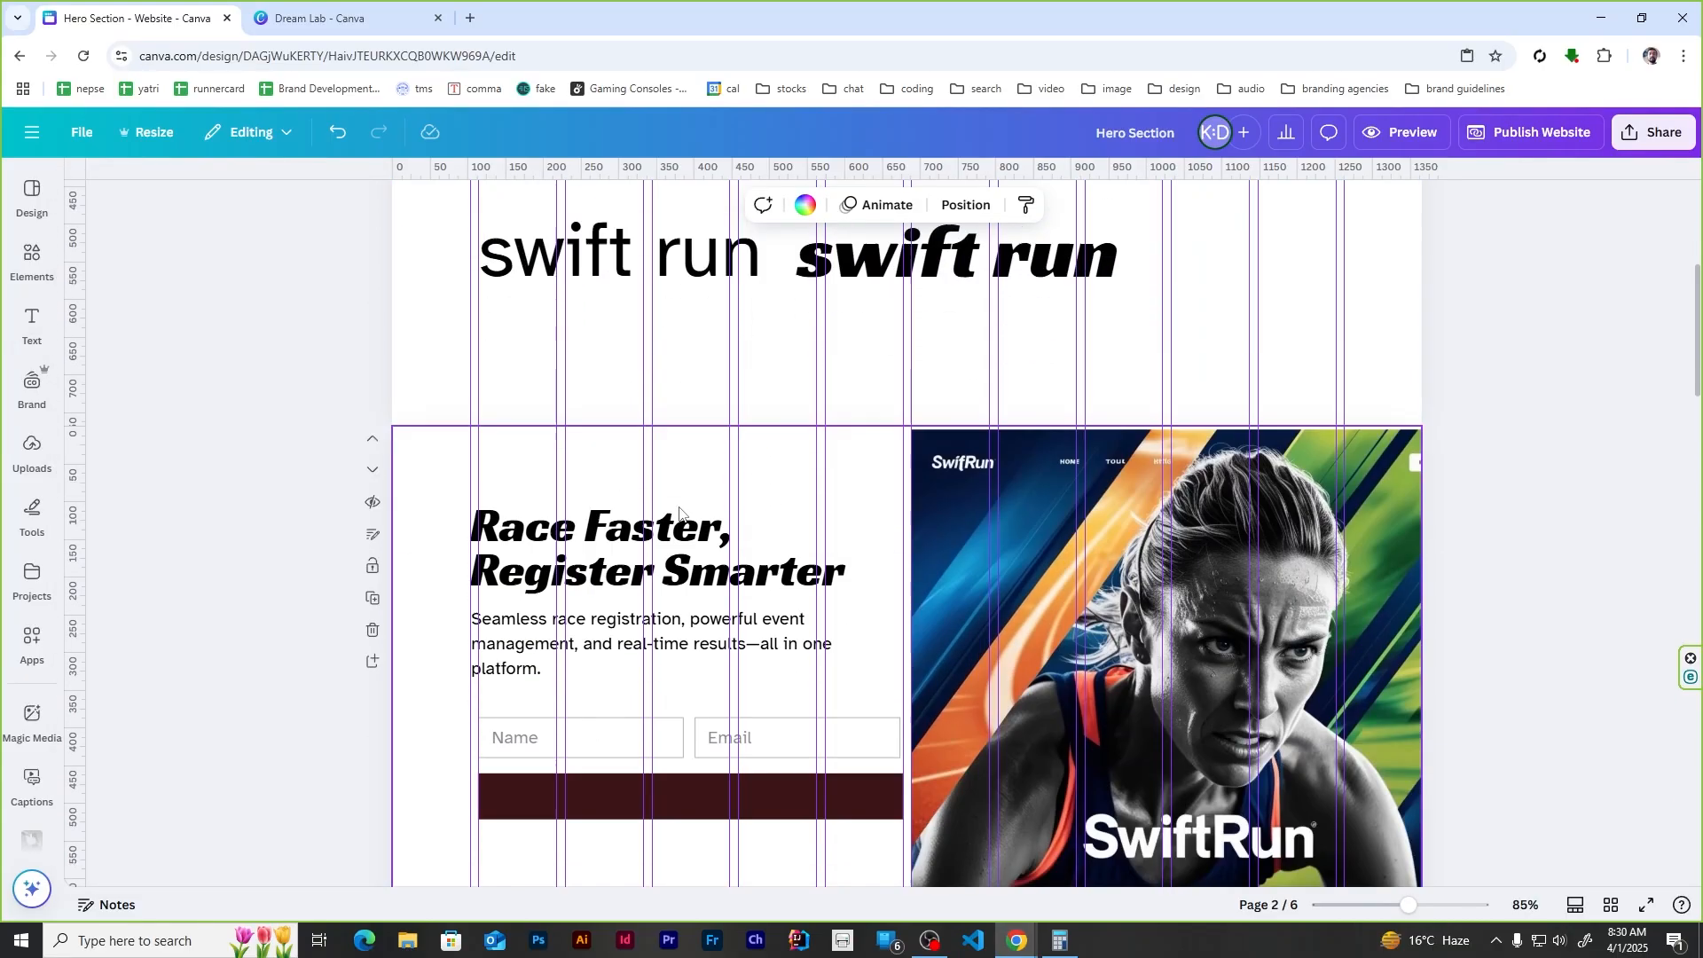
drag(518, 531, 615, 667)
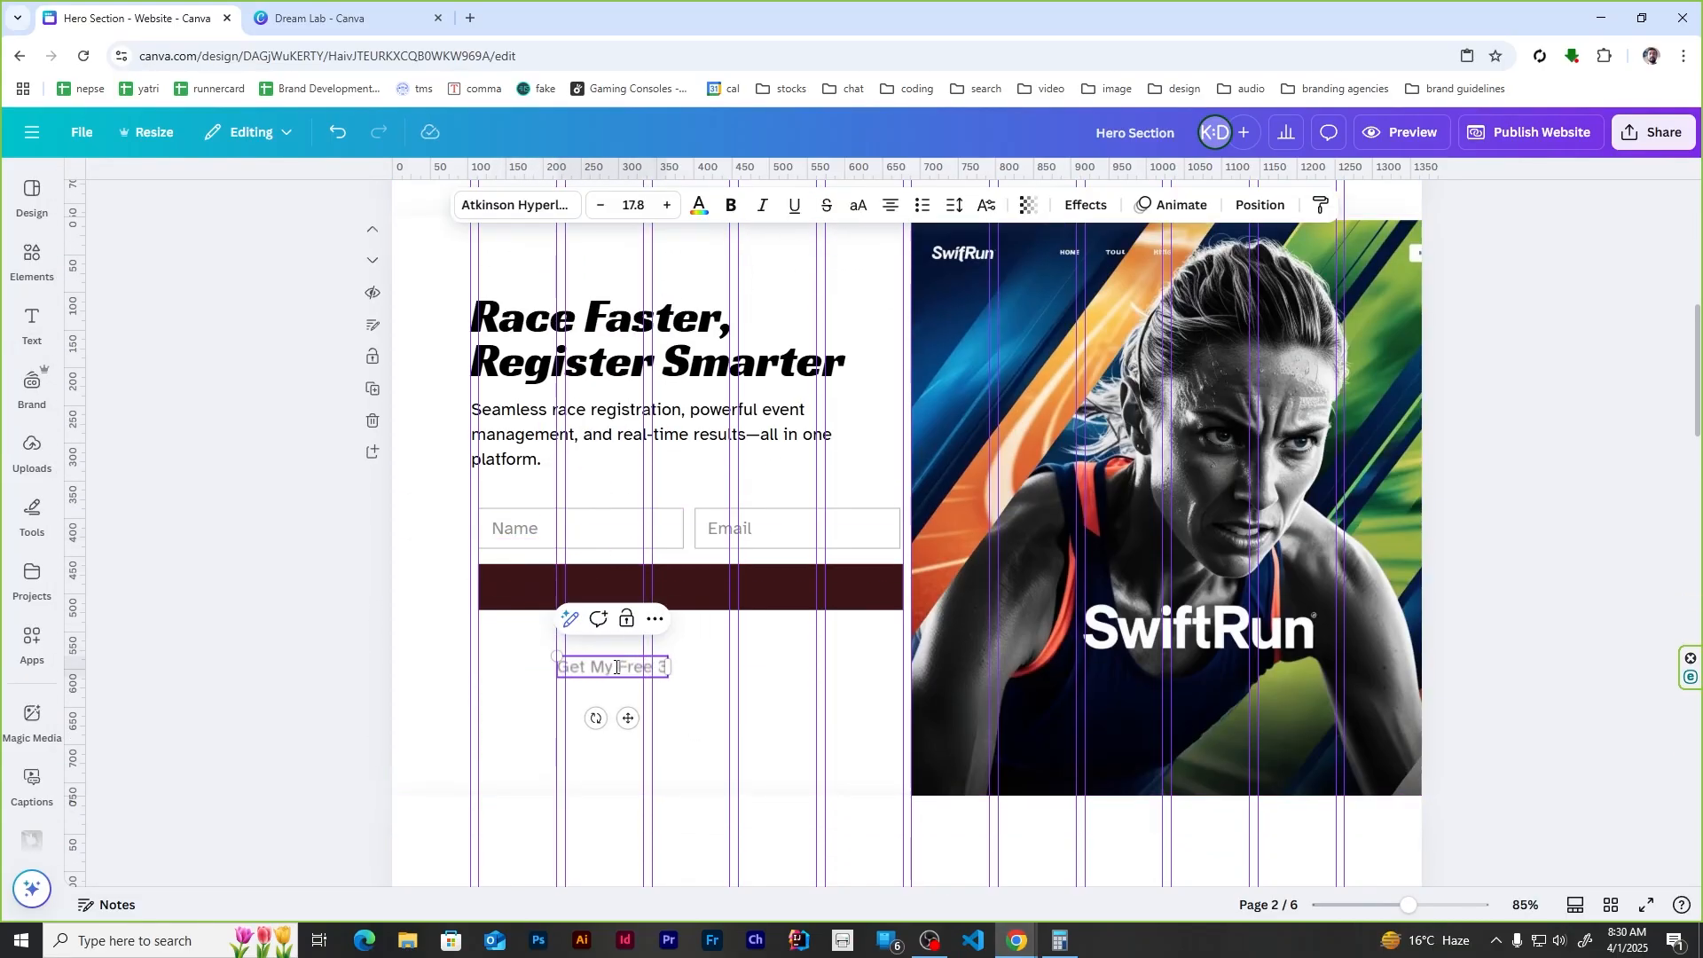
double_click(617, 667)
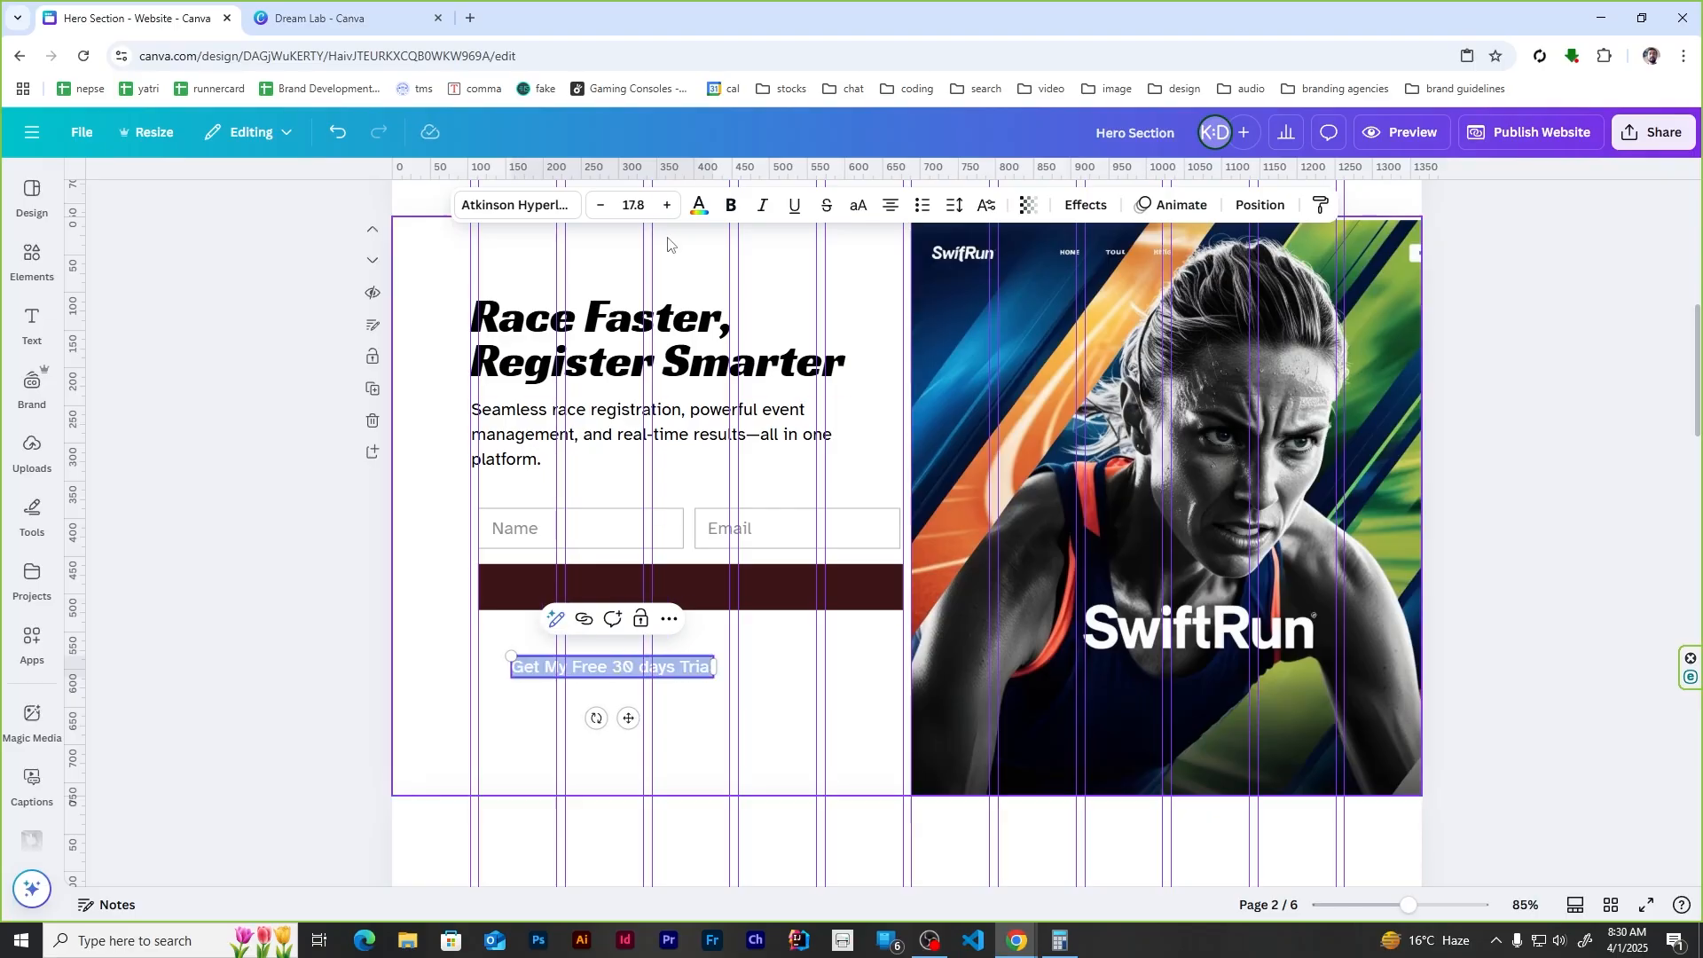
Step: Set the "Get My Free 30 days Trial" text to transparency 100 and colour it white
click(1029, 205)
drag(1002, 278, 1224, 302)
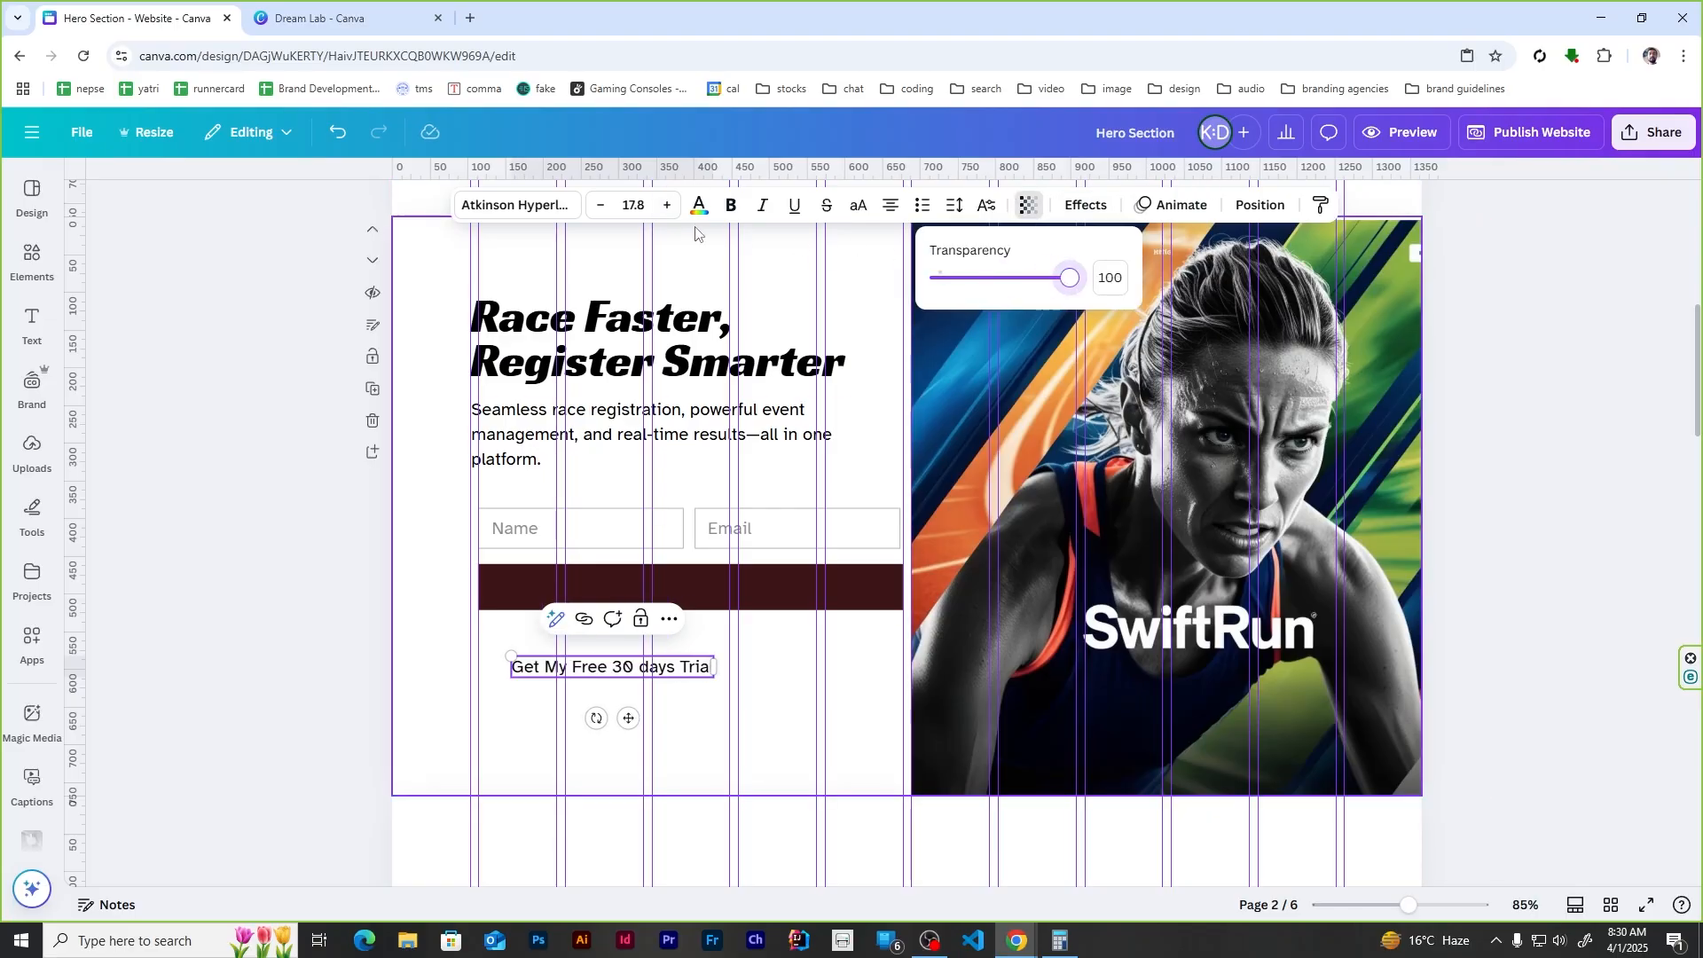
click(699, 206)
click(336, 324)
click(757, 695)
Step: Move the "Get My Free 30 days Trial" text onto the dark bar and centre the two on each other
drag(637, 667, 699, 588)
shift+click(809, 597)
click(1298, 205)
click(293, 453)
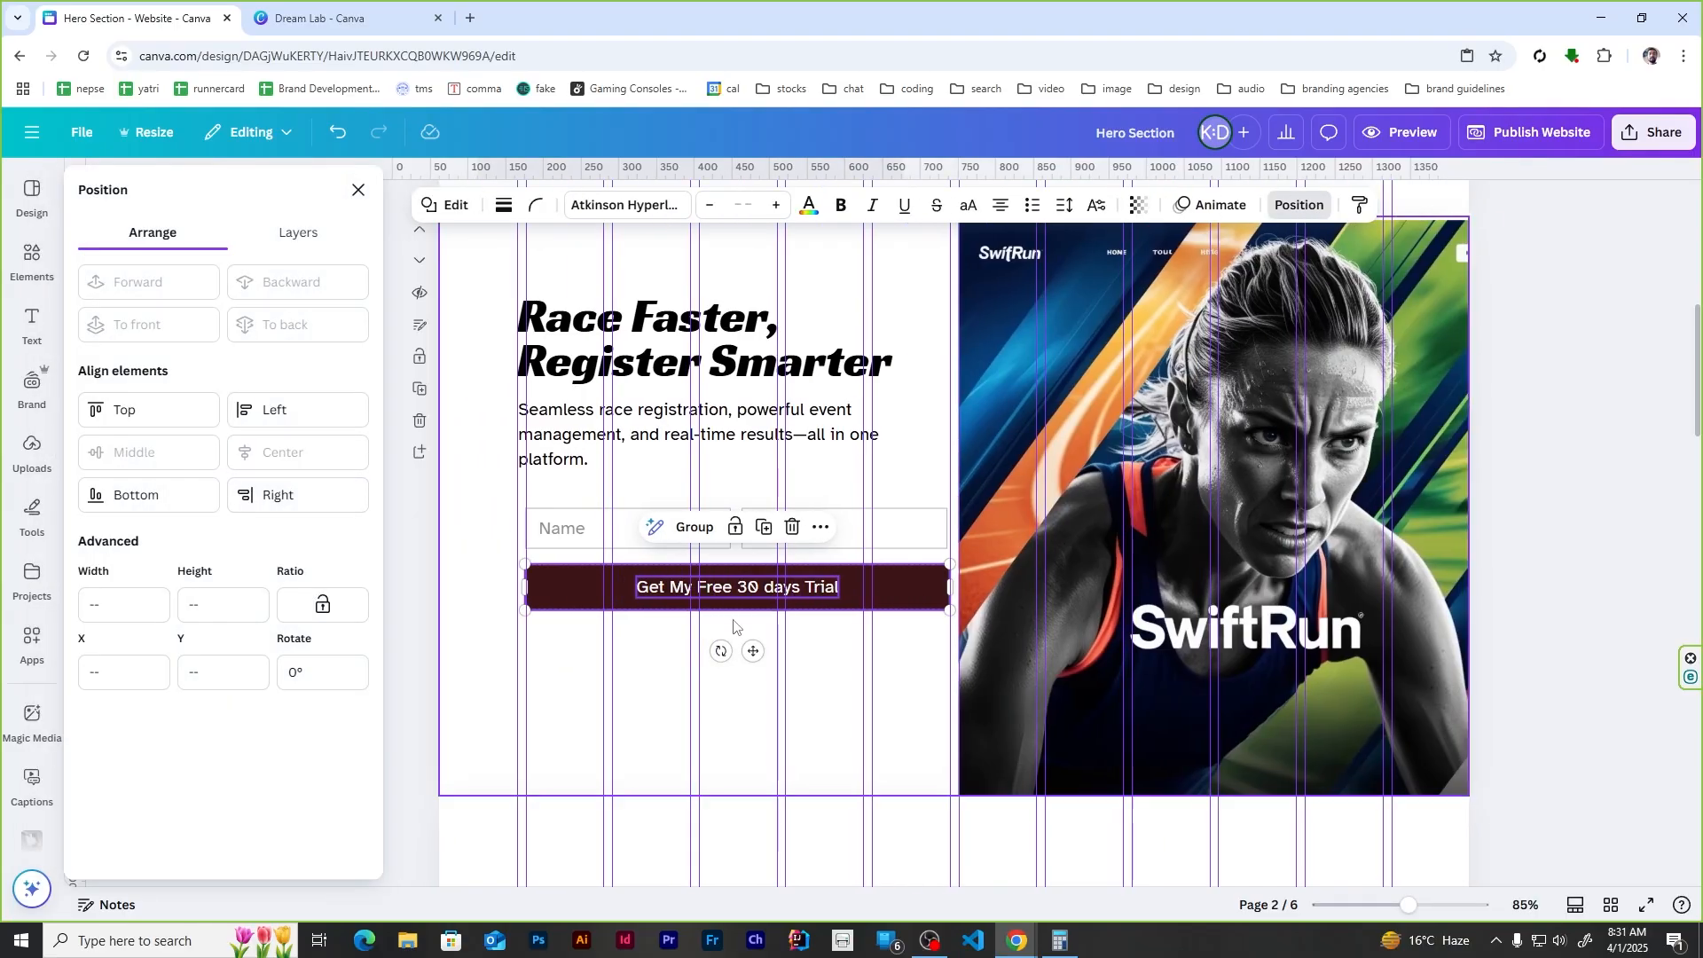
click(818, 689)
click(359, 190)
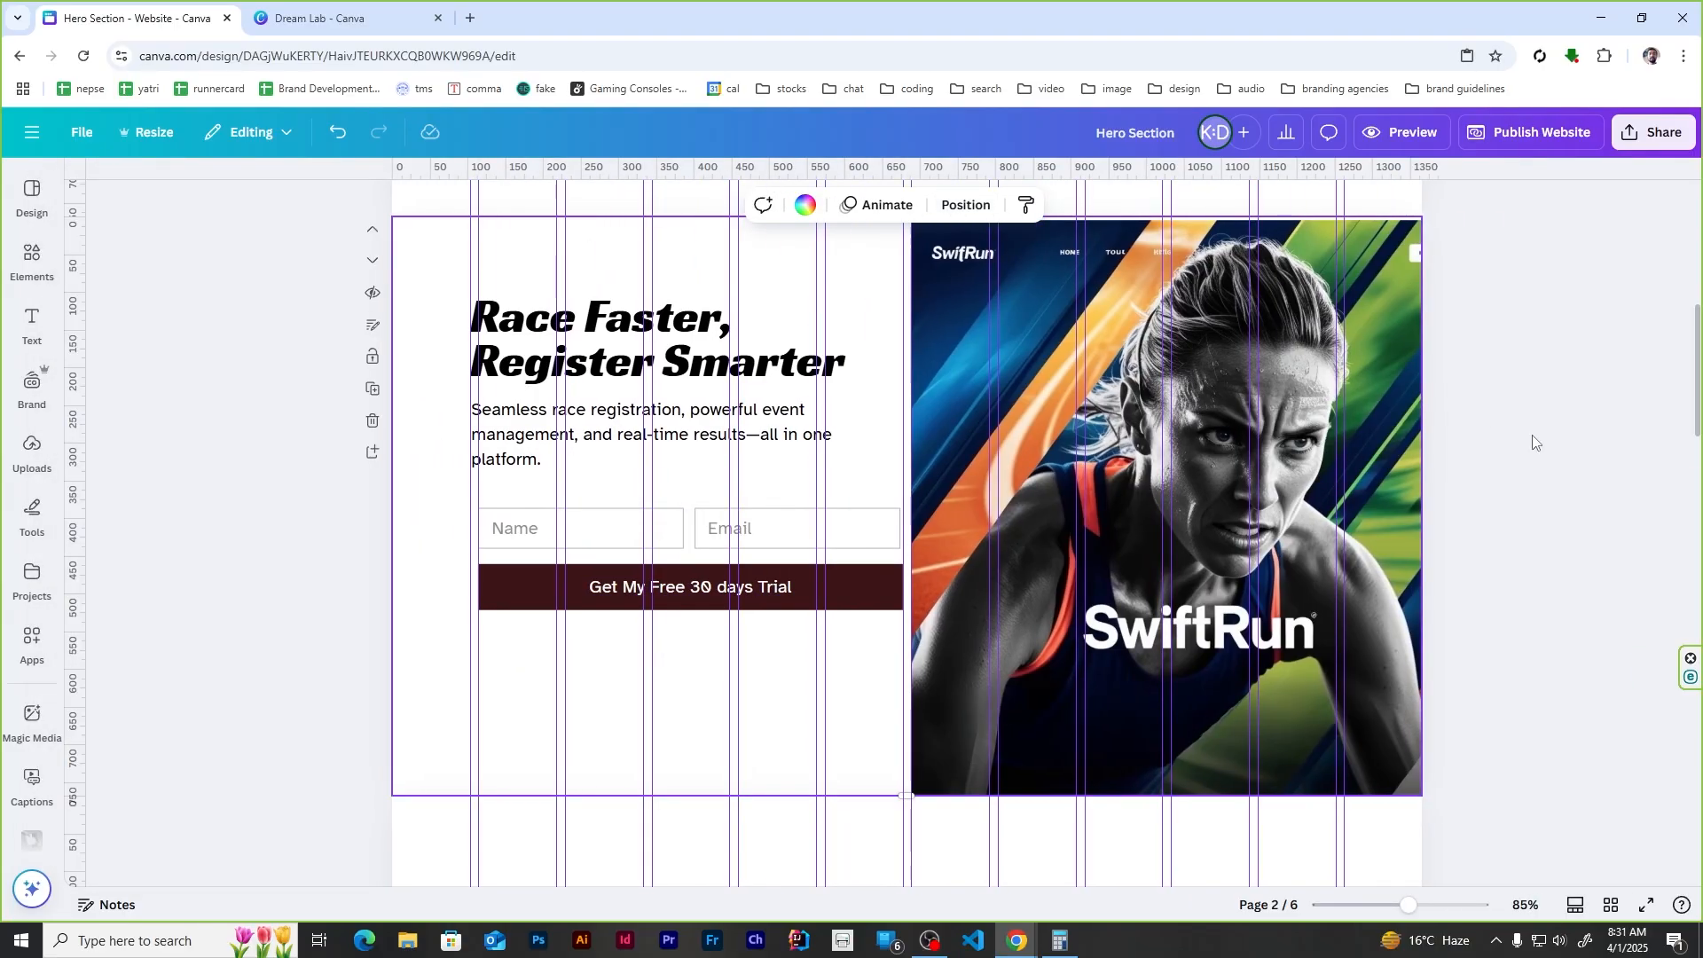
Step: Colour the headline blue #2981E8 by sampling the blue square on page 1
click(1480, 416)
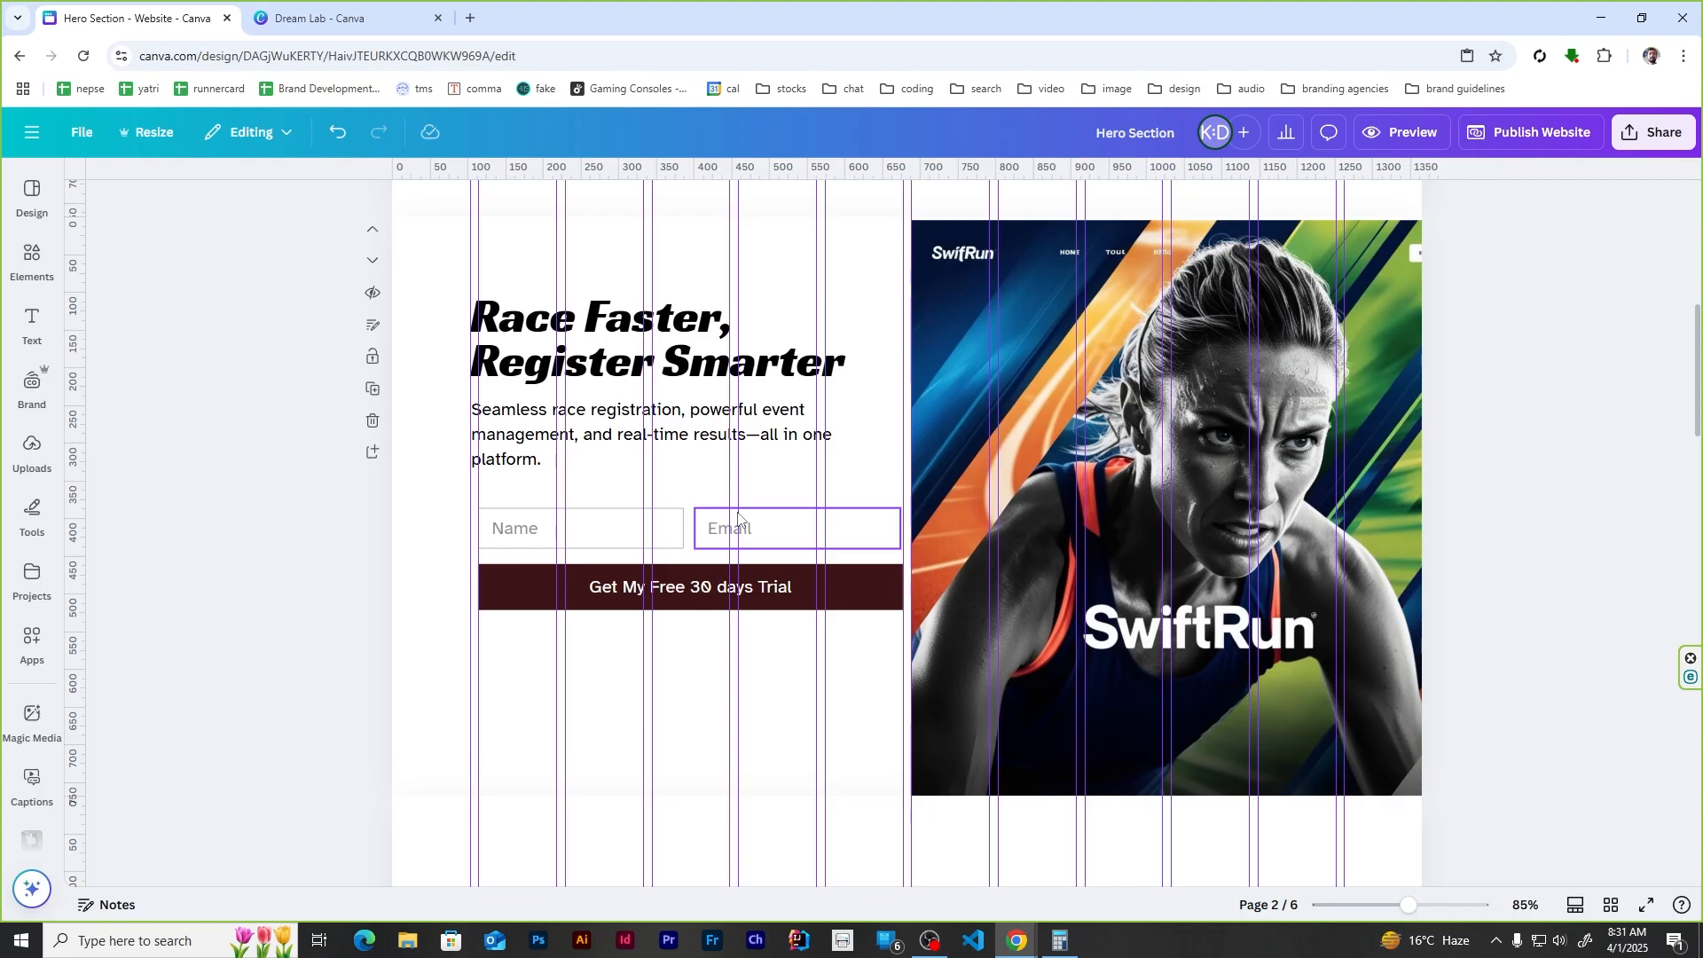
click(616, 335)
scroll(616, 335, up, 6)
scroll(616, 335, down, 1)
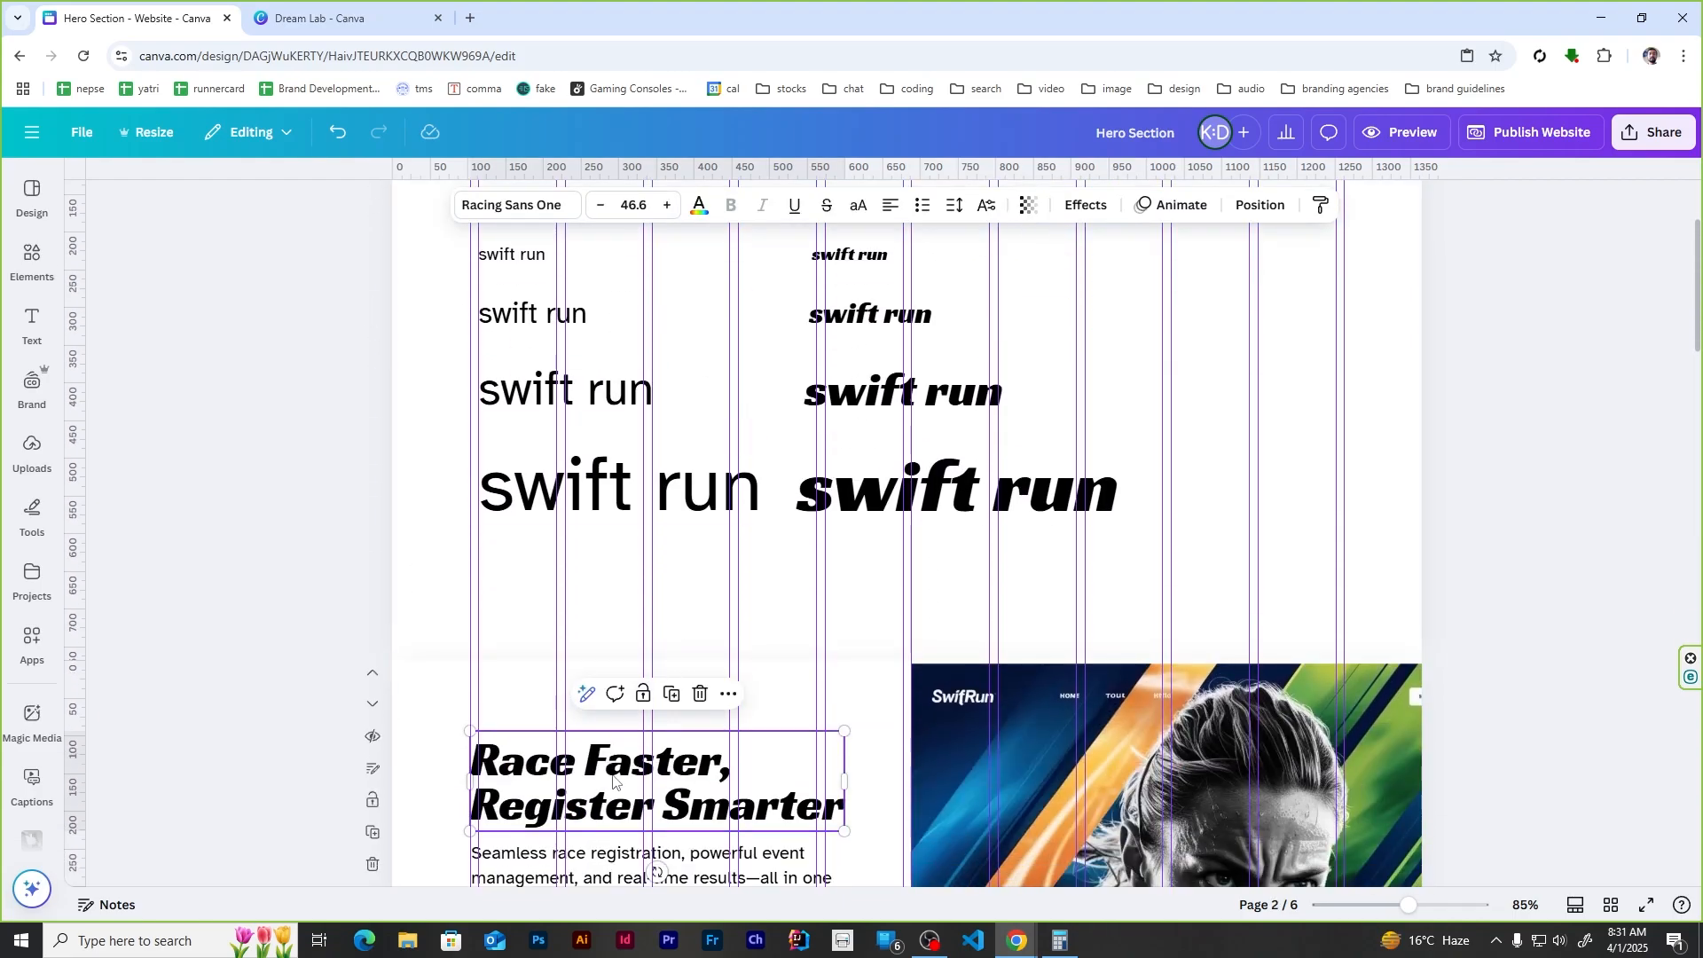
scroll(613, 781, up, 2)
click(699, 204)
click(99, 324)
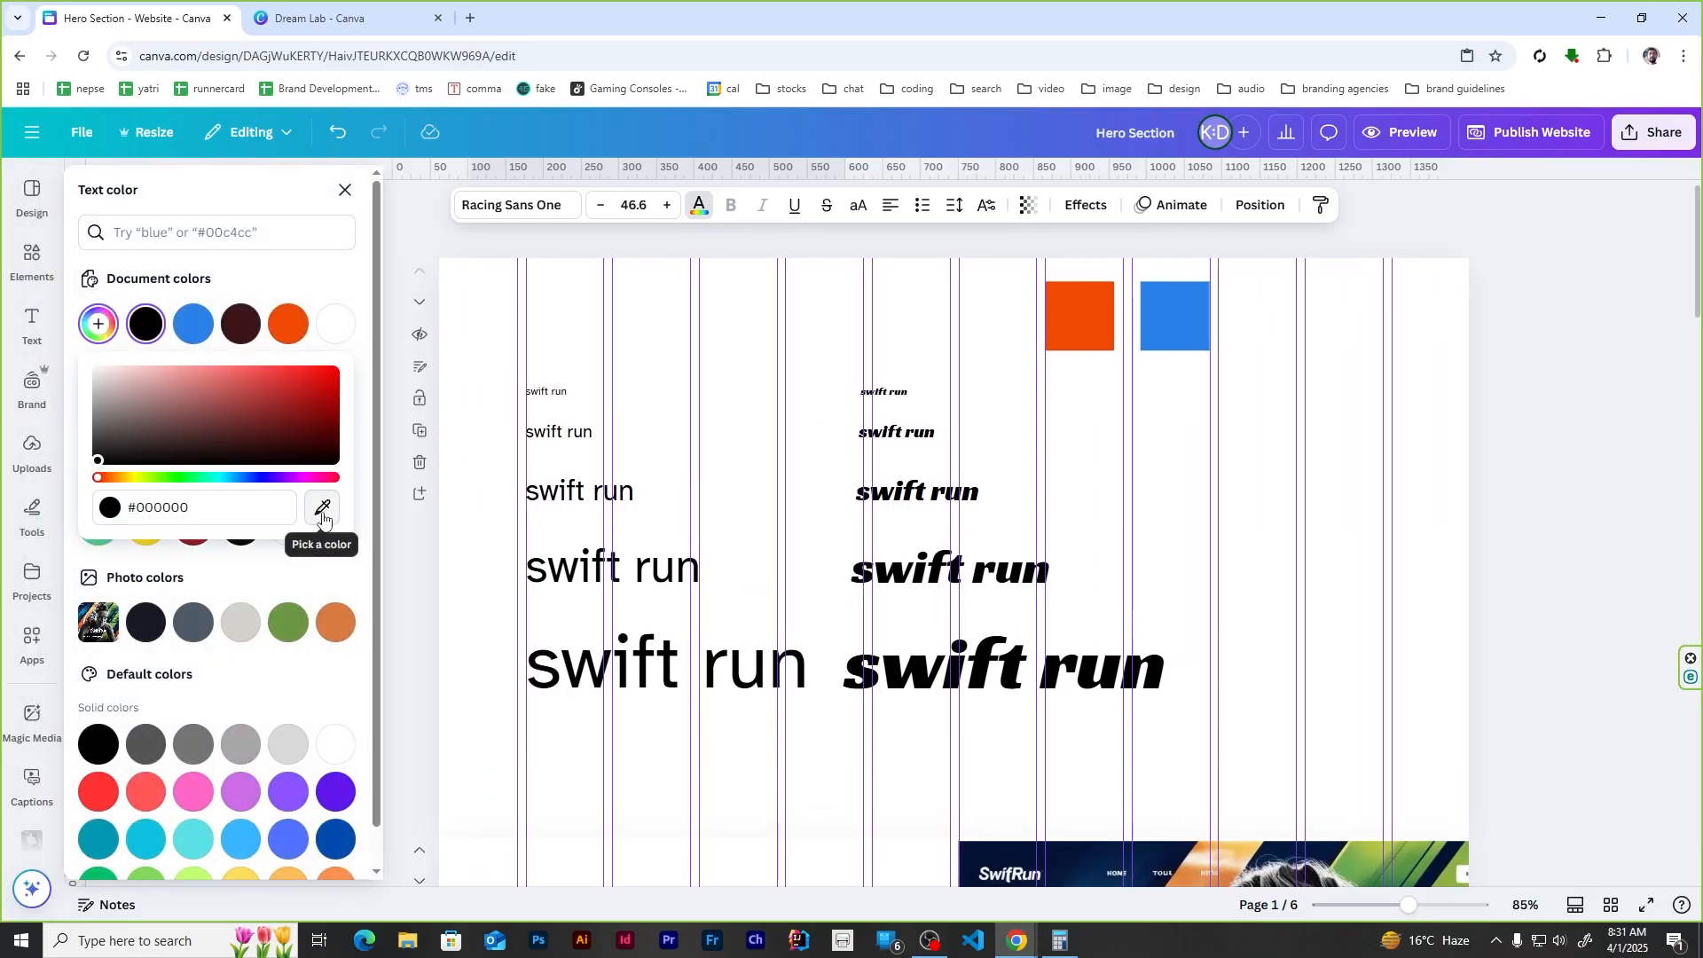
click(322, 513)
click(1176, 316)
scroll(805, 536, down, 5)
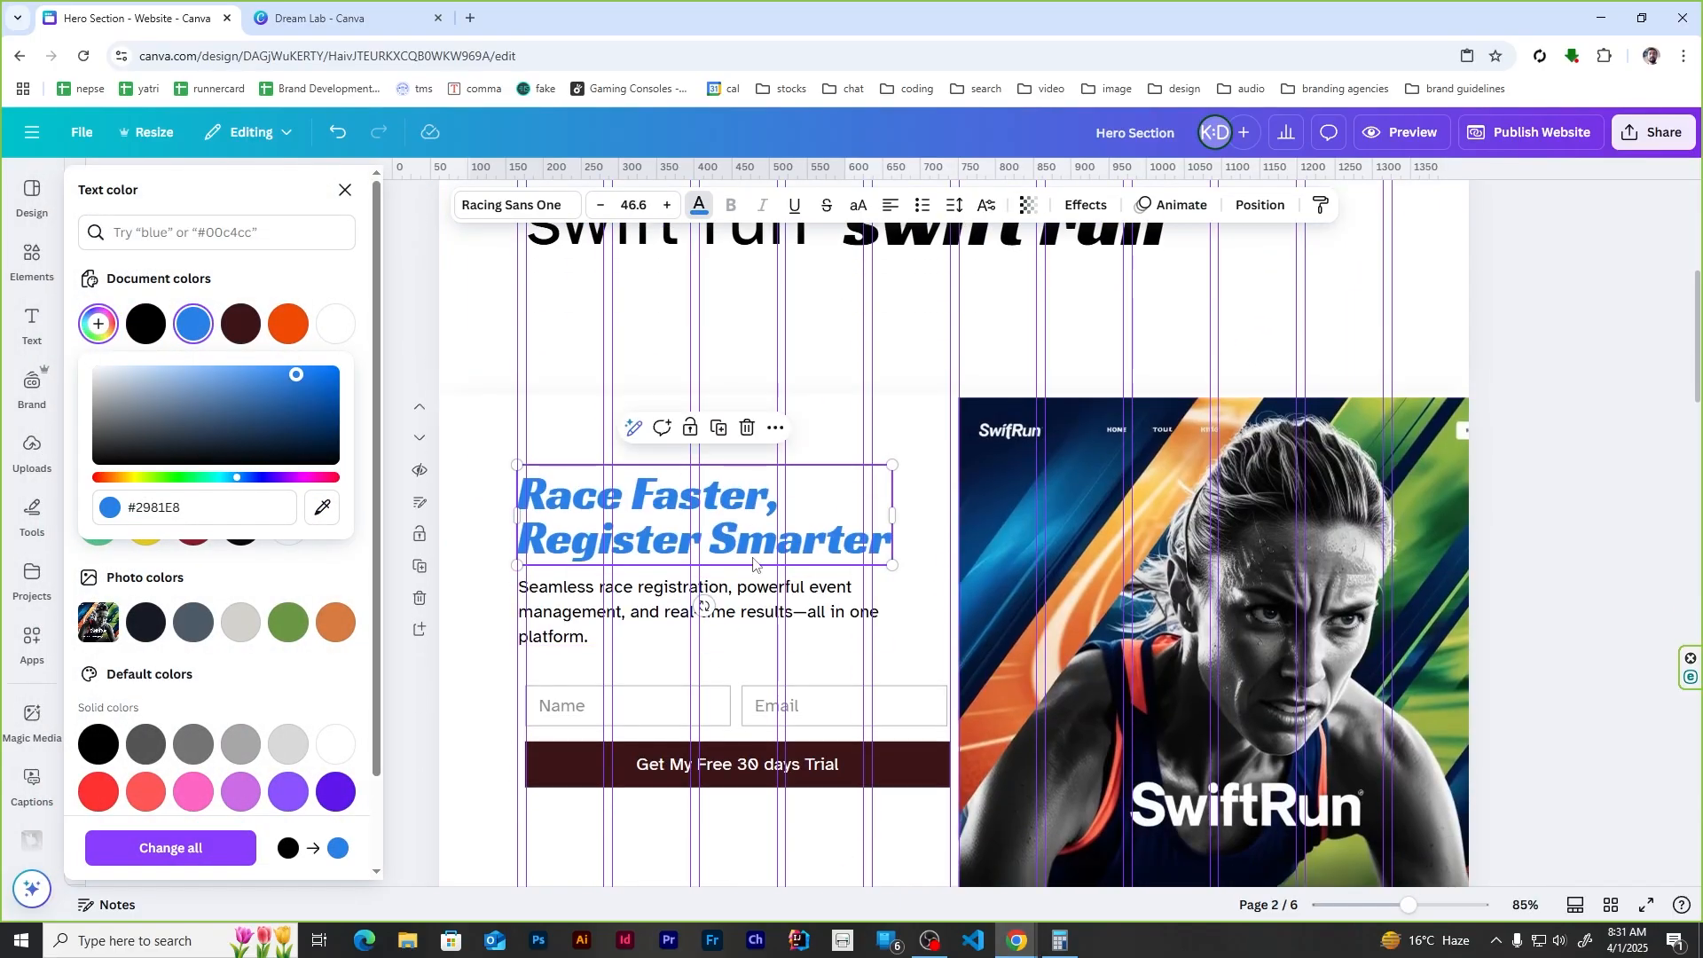
double_click(804, 536)
click(99, 324)
scroll(935, 407, up, 3)
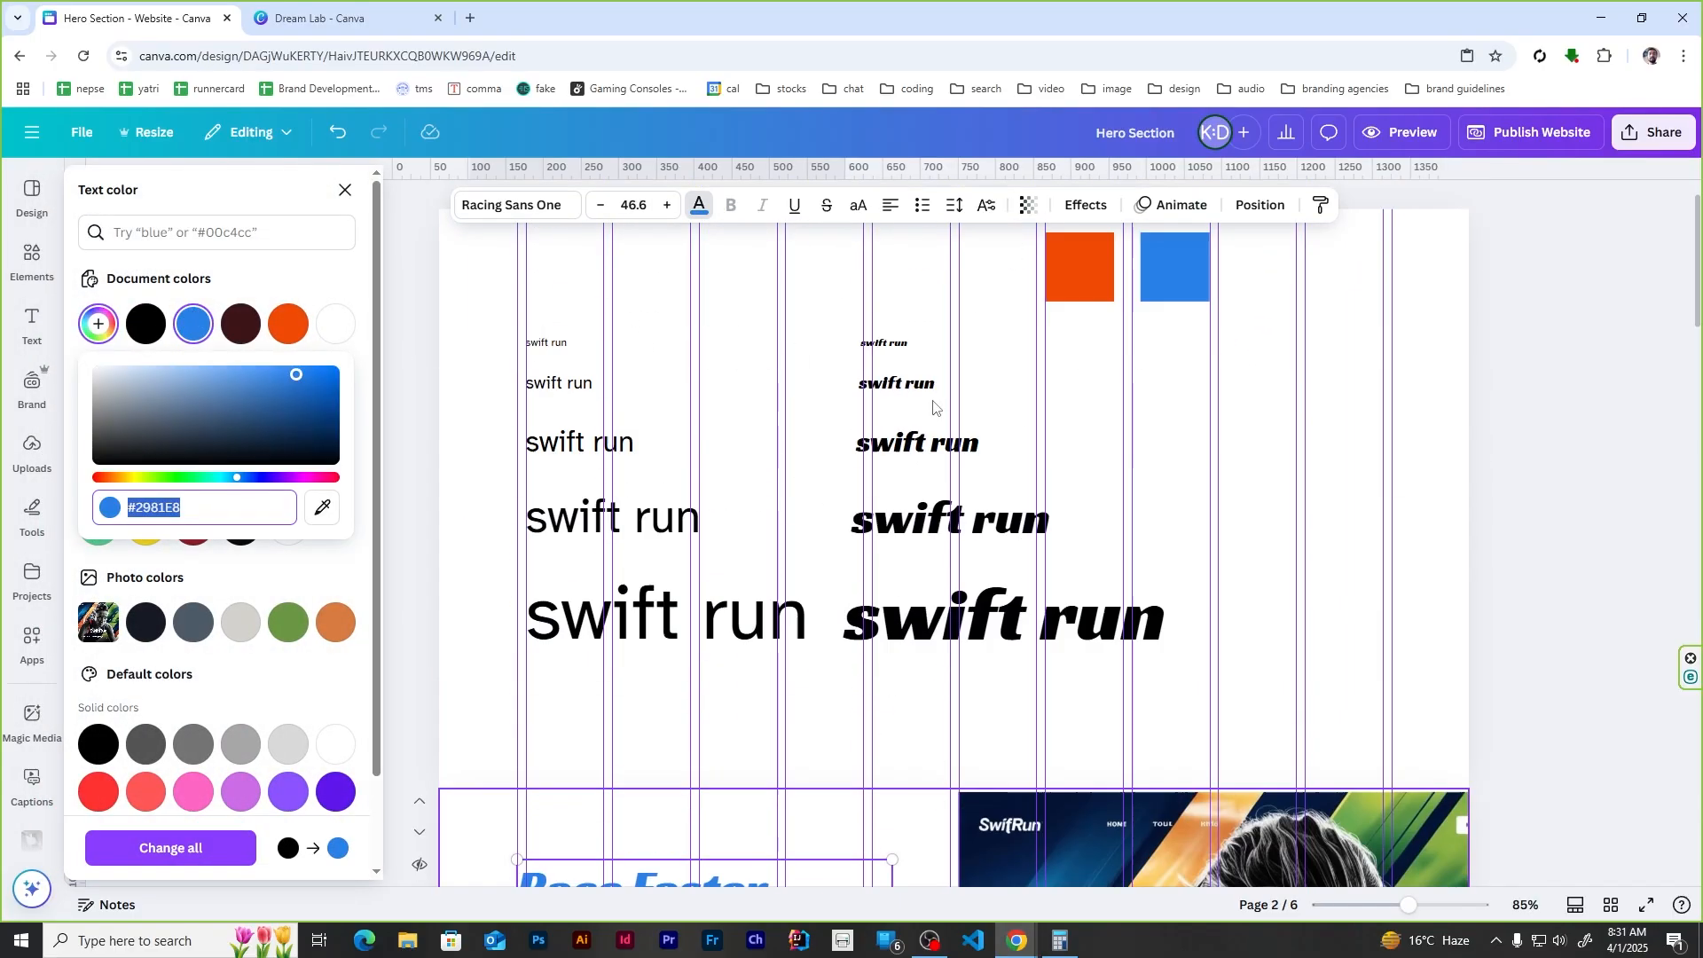
scroll(935, 410, down, 1)
click(796, 808)
scroll(1091, 448, up, 3)
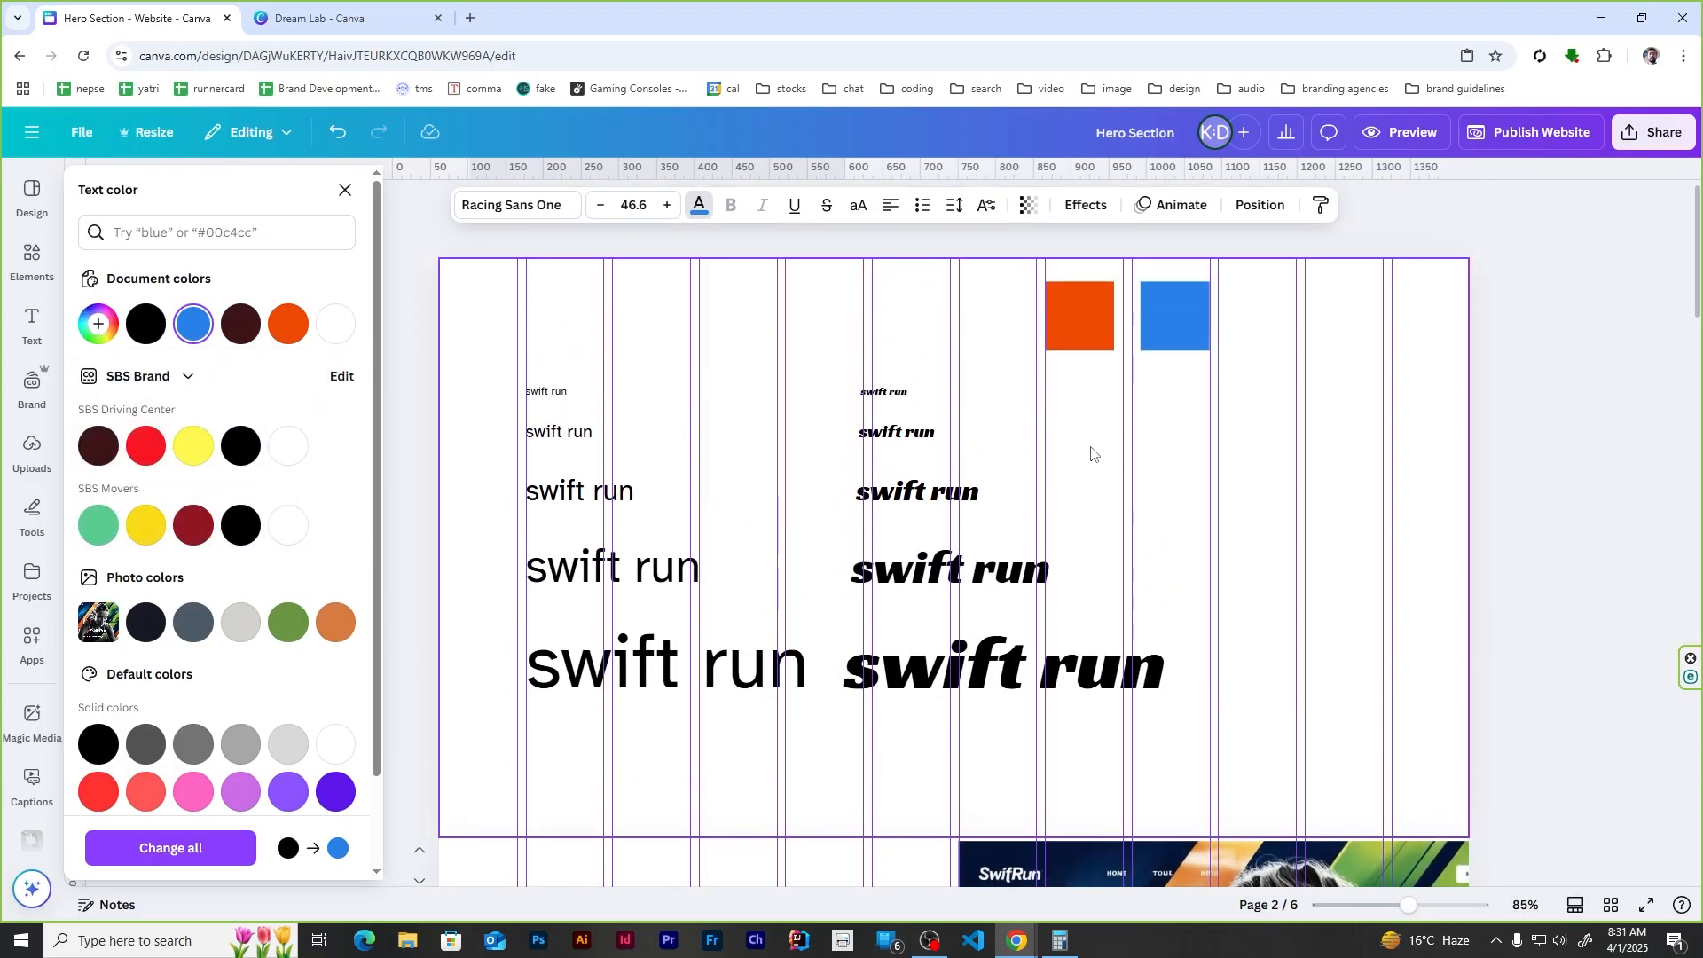
Step: Copy the colour code #F04904 of the orange square on page 1
click(1080, 316)
click(487, 205)
click(335, 323)
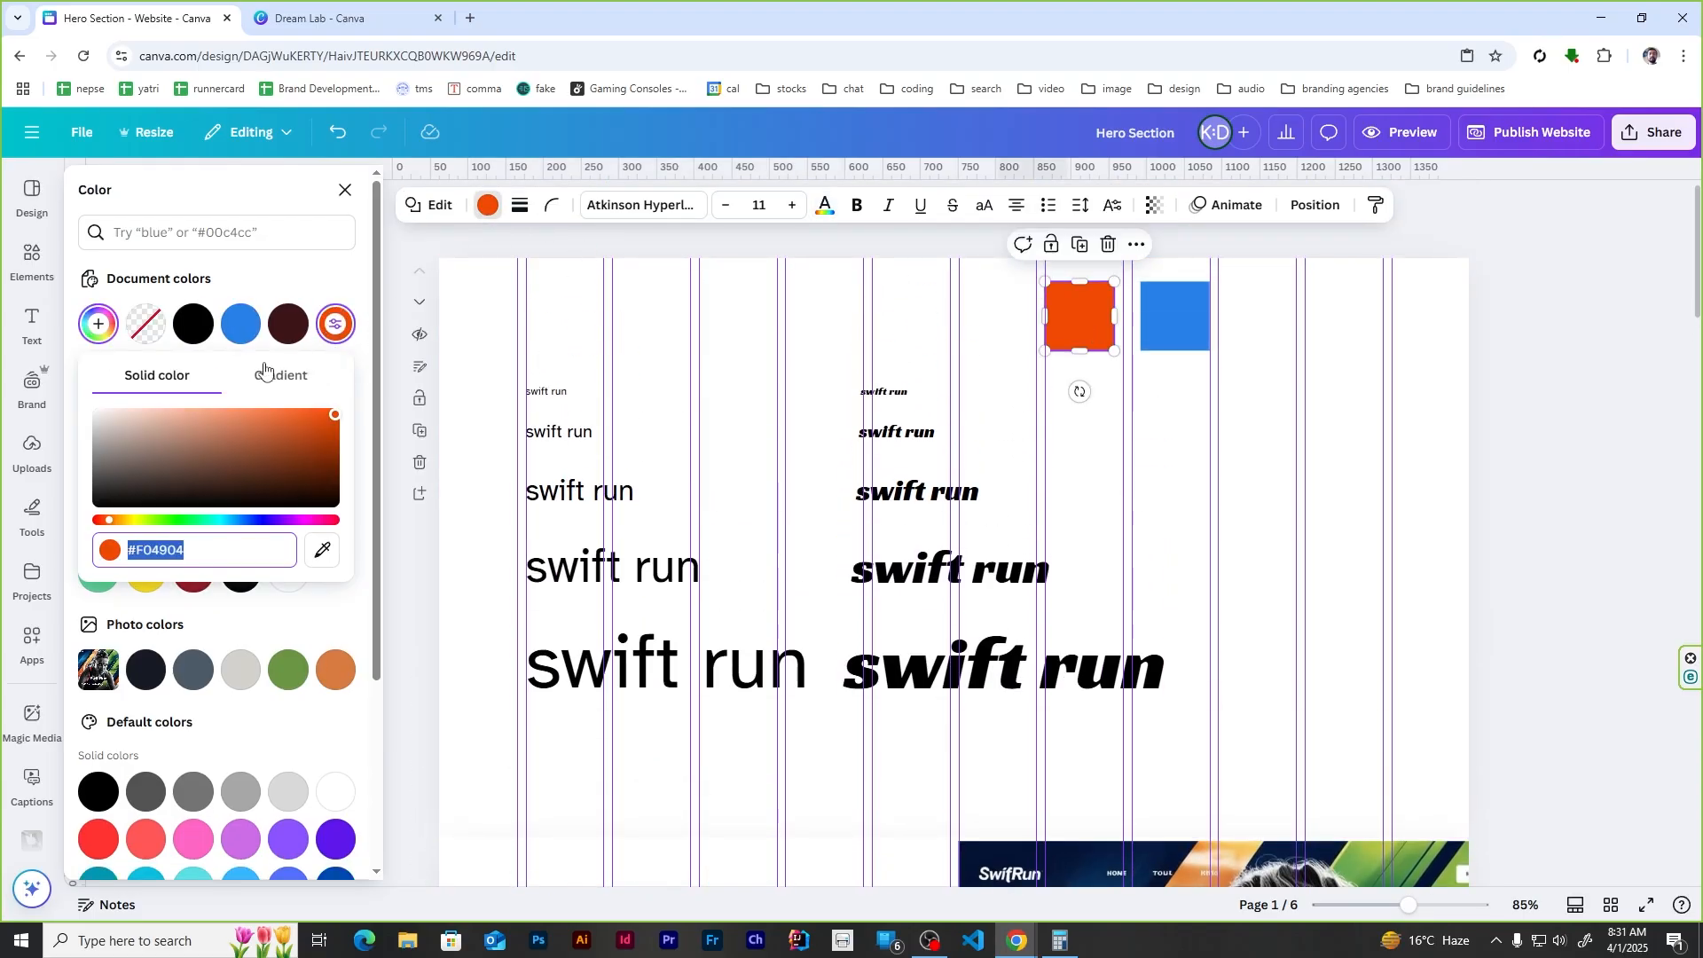
Step: Colour the headline word "Smarter" orange with the code f04904
scroll(887, 657, down, 6)
click(873, 451)
drag(874, 451, 666, 453)
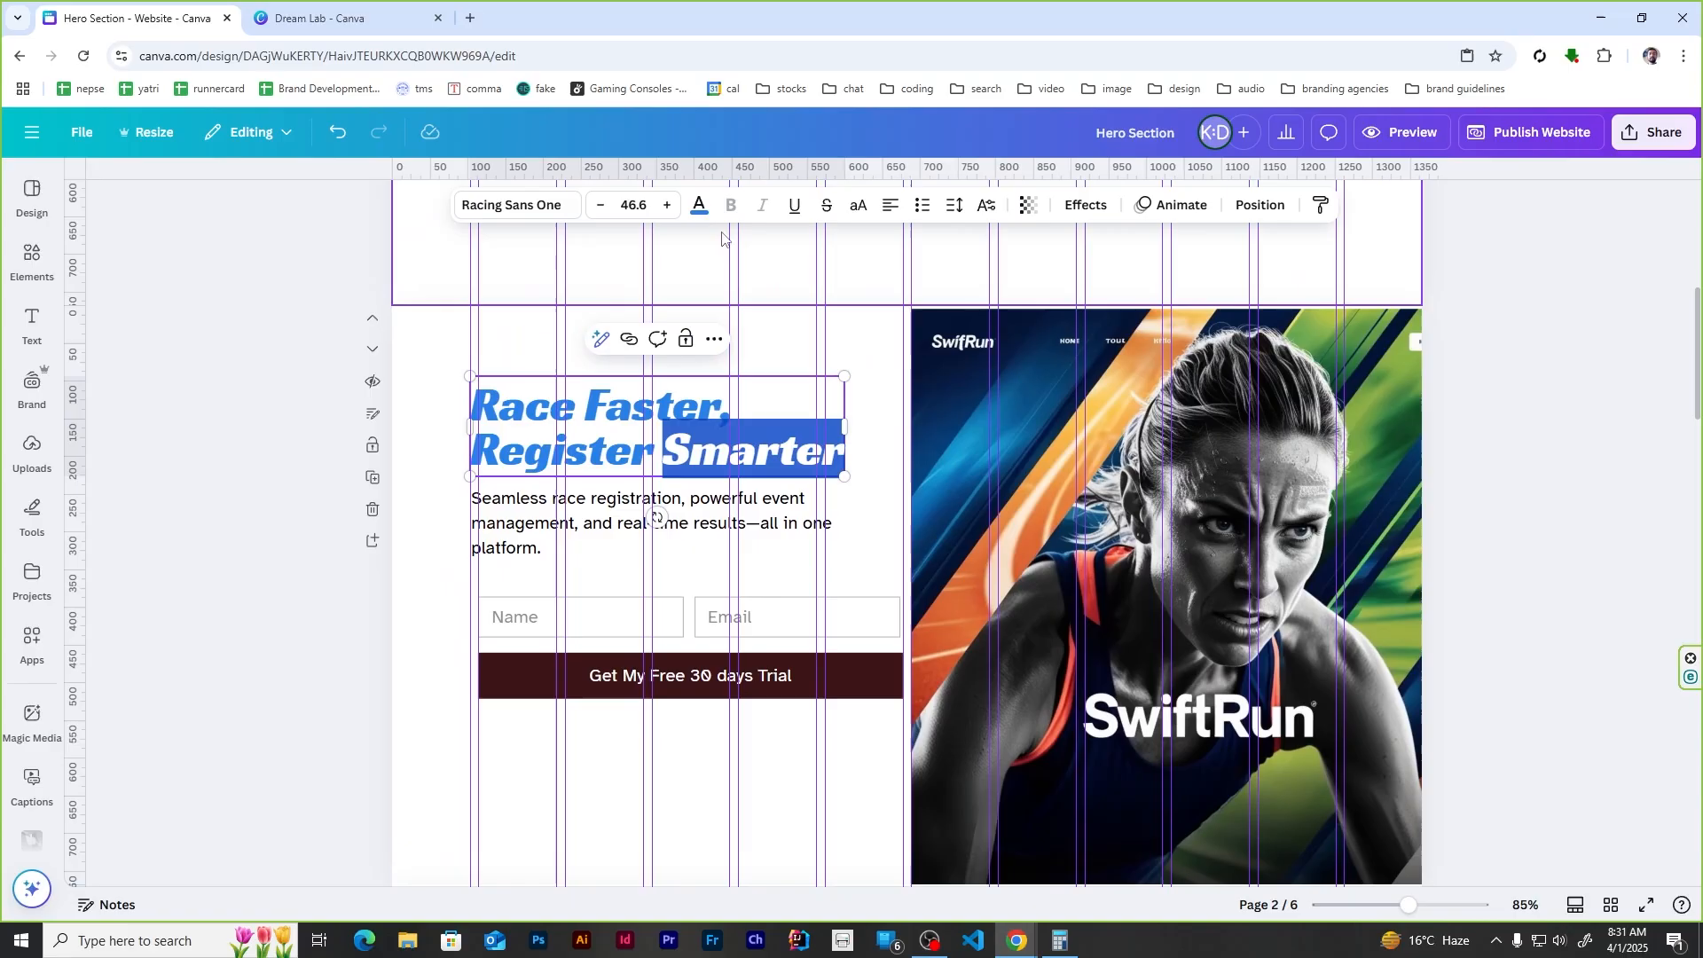
click(700, 205)
click(213, 233)
text(f04904)
click(99, 313)
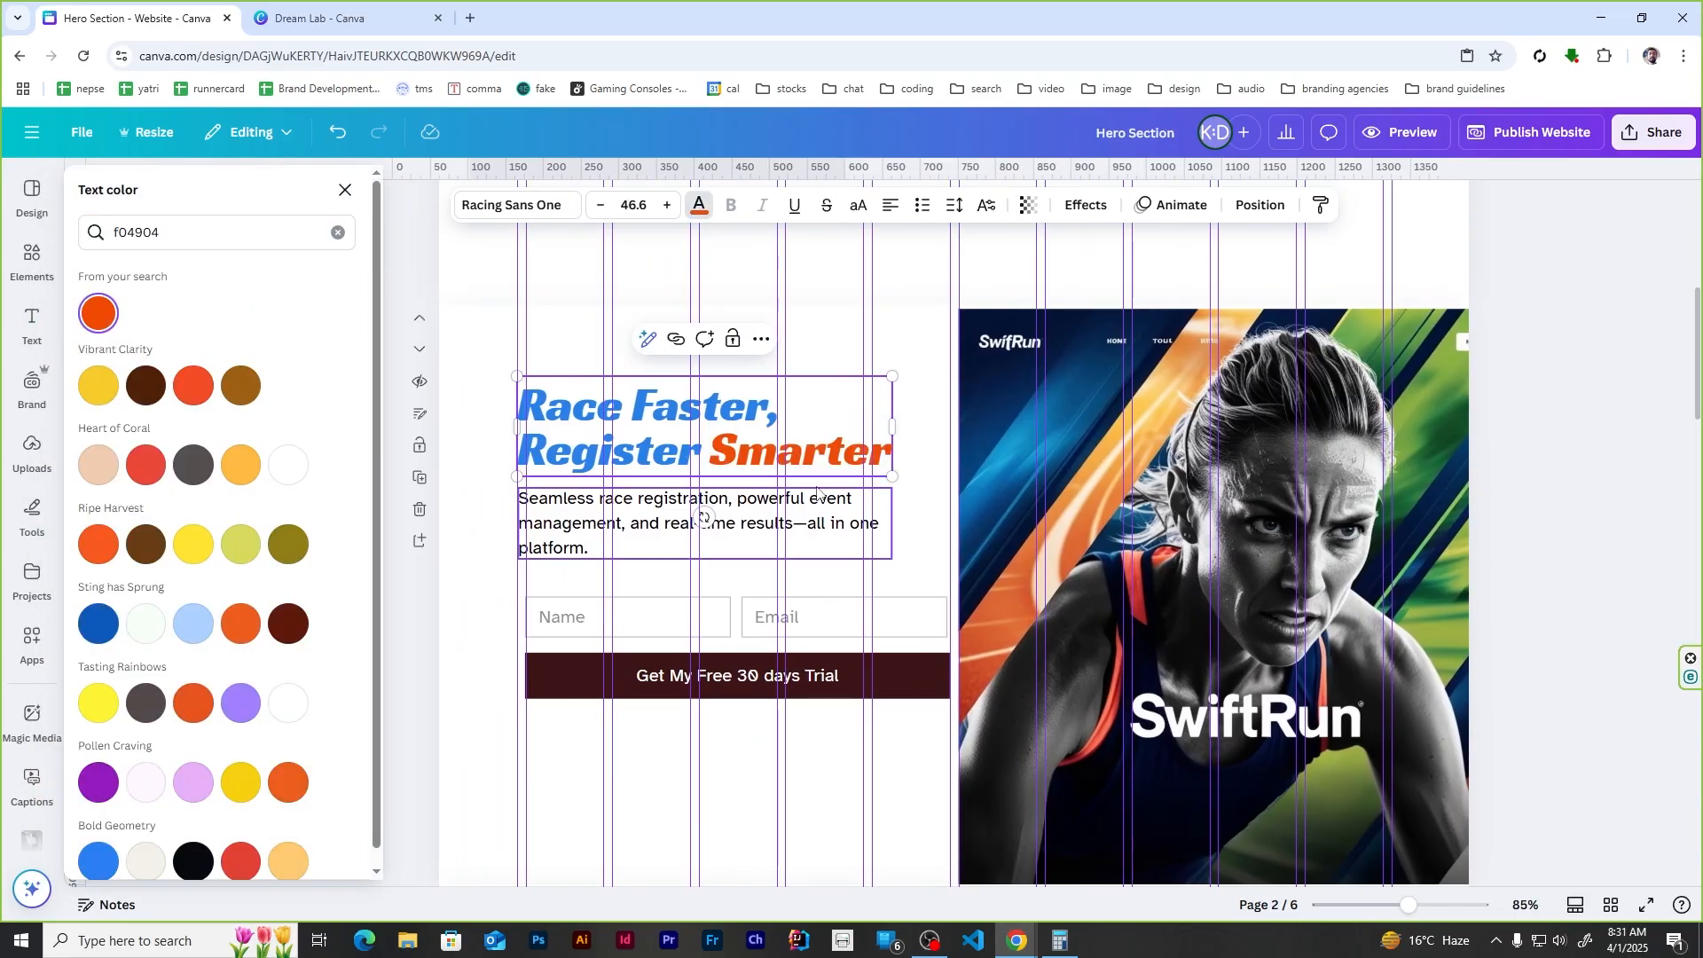
Step: Apply orange f04904 as the text colour of the dark button bar and deselect it
click(908, 693)
click(100, 322)
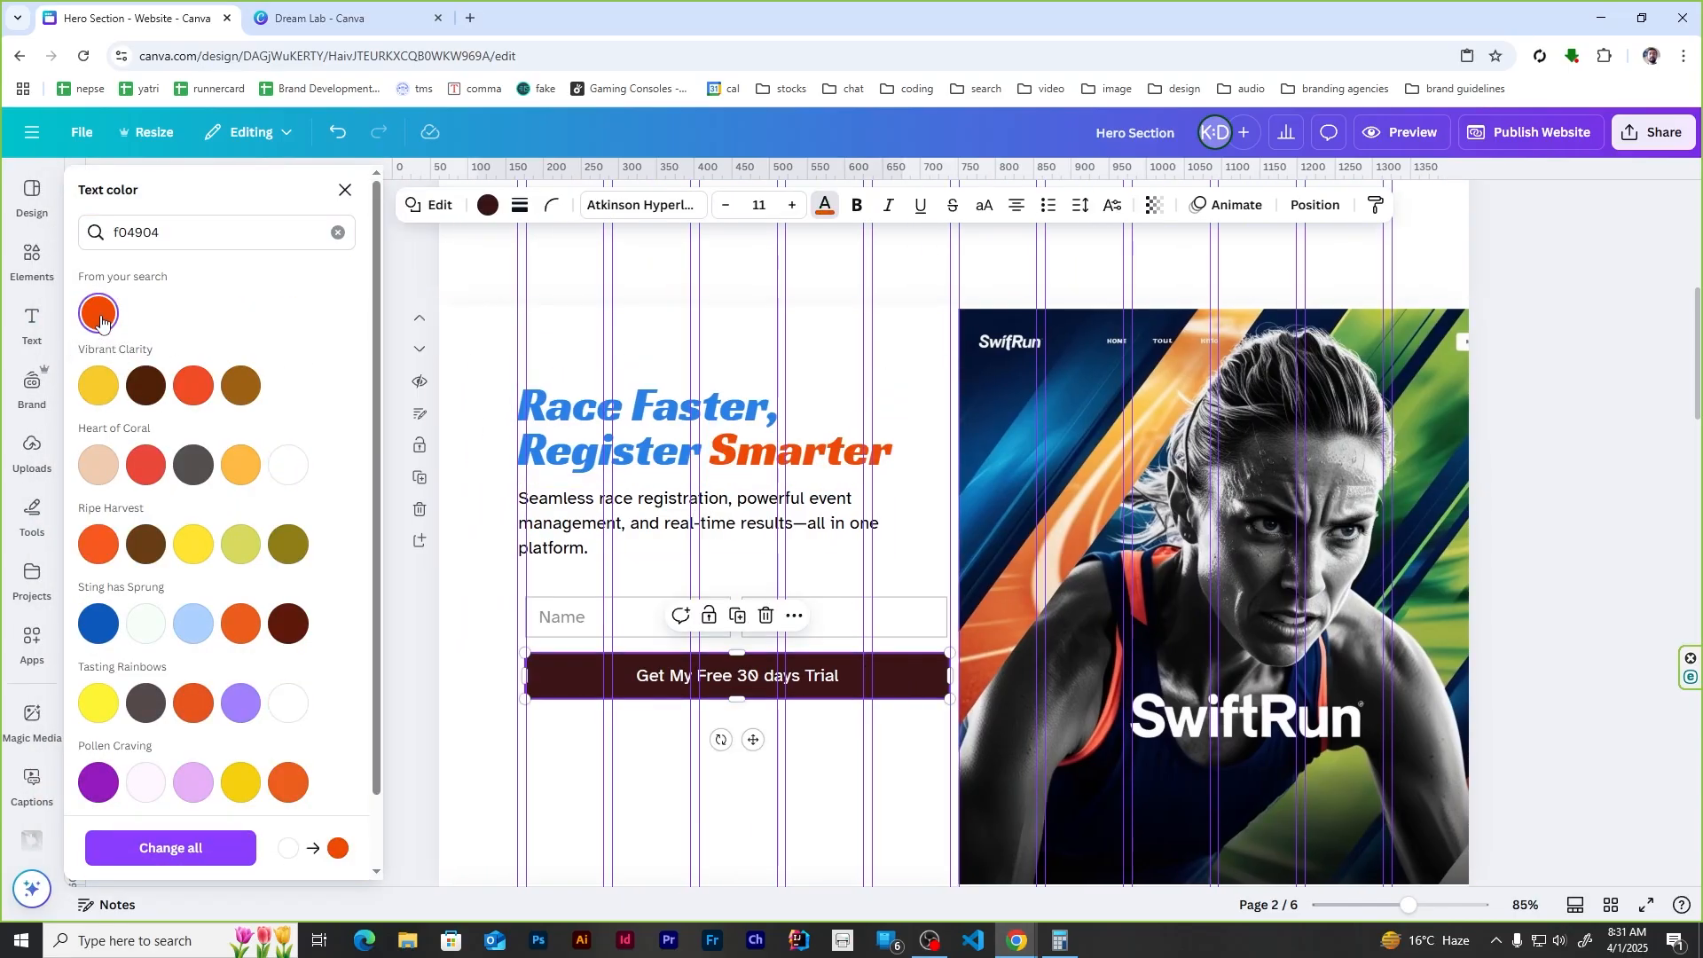
click(1587, 538)
click(388, 705)
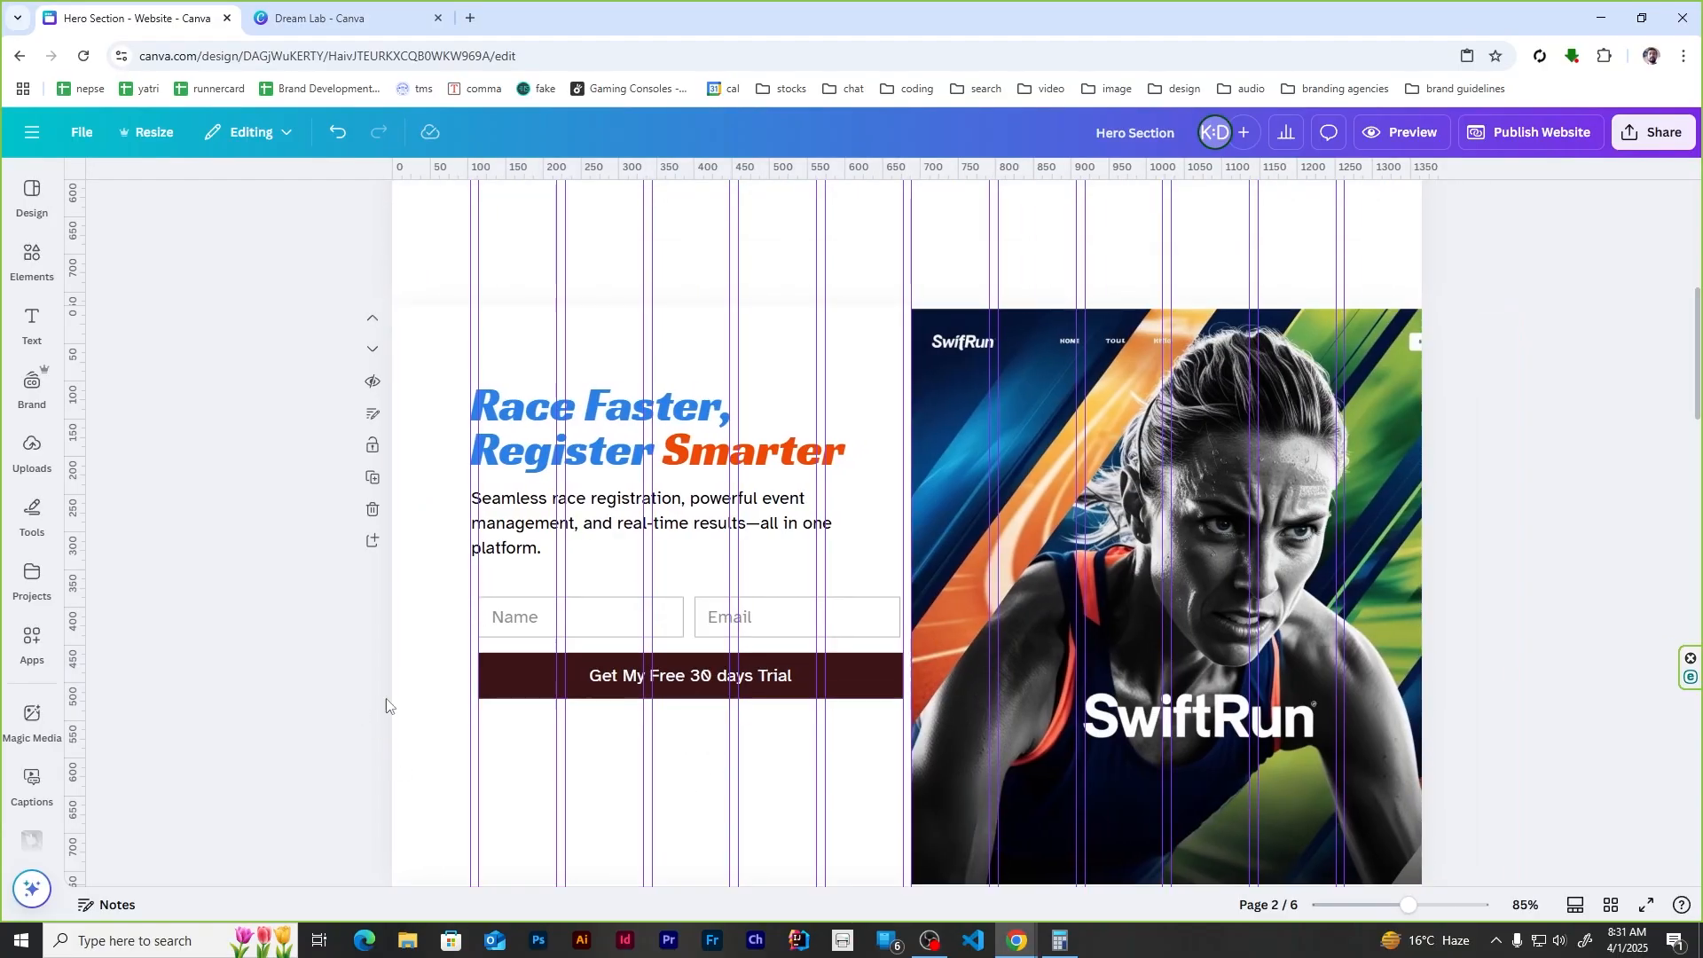
Step: Fill the call-to-action button bar with orange f04904 and deselect it
click(885, 678)
click(487, 205)
click(194, 234)
key(ctrl+v)
click(99, 317)
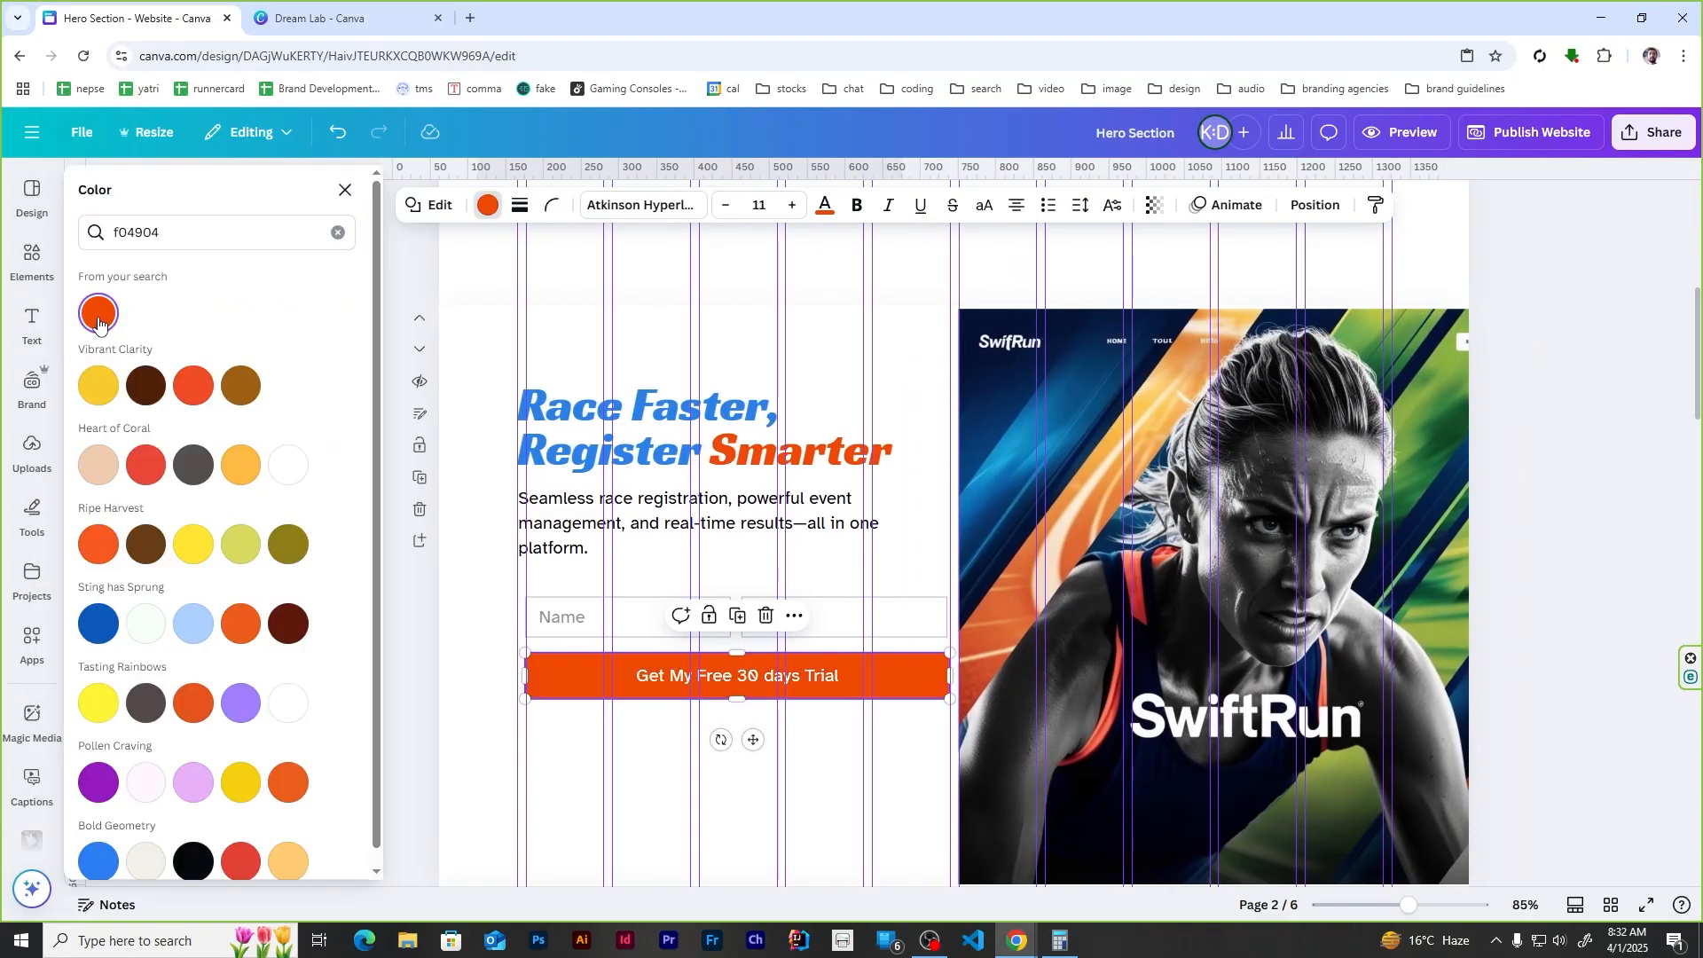
click(1579, 450)
Step: Copy the smallest plain "swift run" sample text from page 1 and place it below the button on page 2
scroll(695, 714, down, 1)
scroll(695, 715, up, 6)
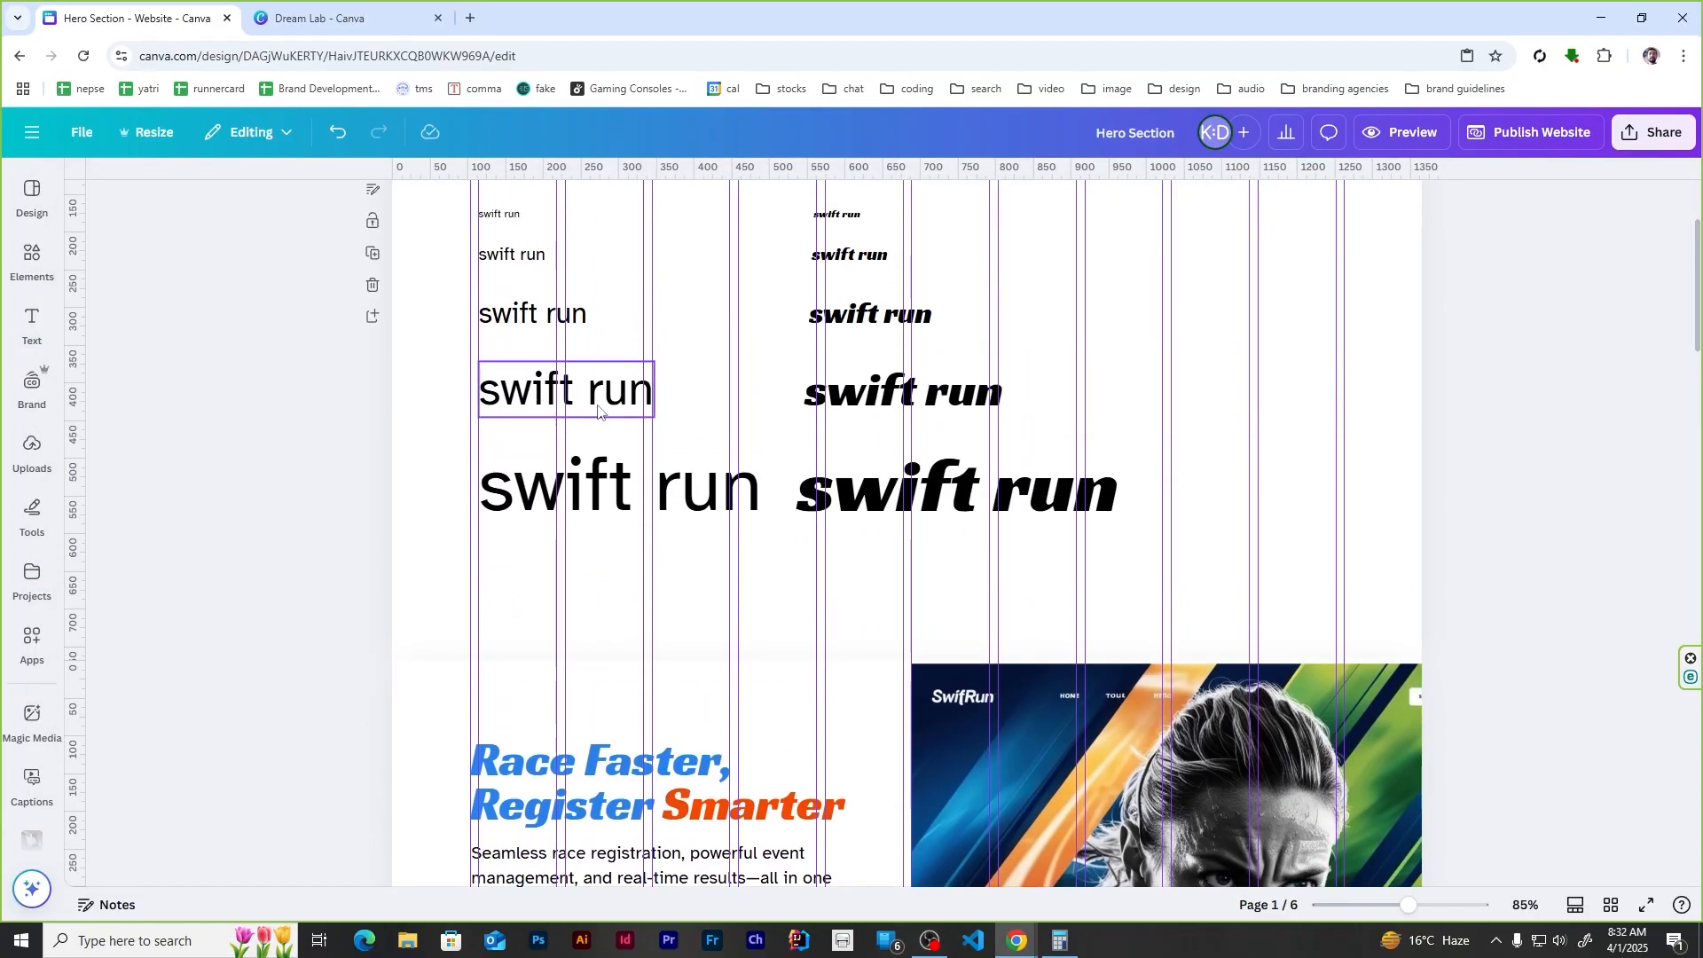
click(498, 302)
scroll(667, 574, down, 8)
scroll(627, 449, up, 4)
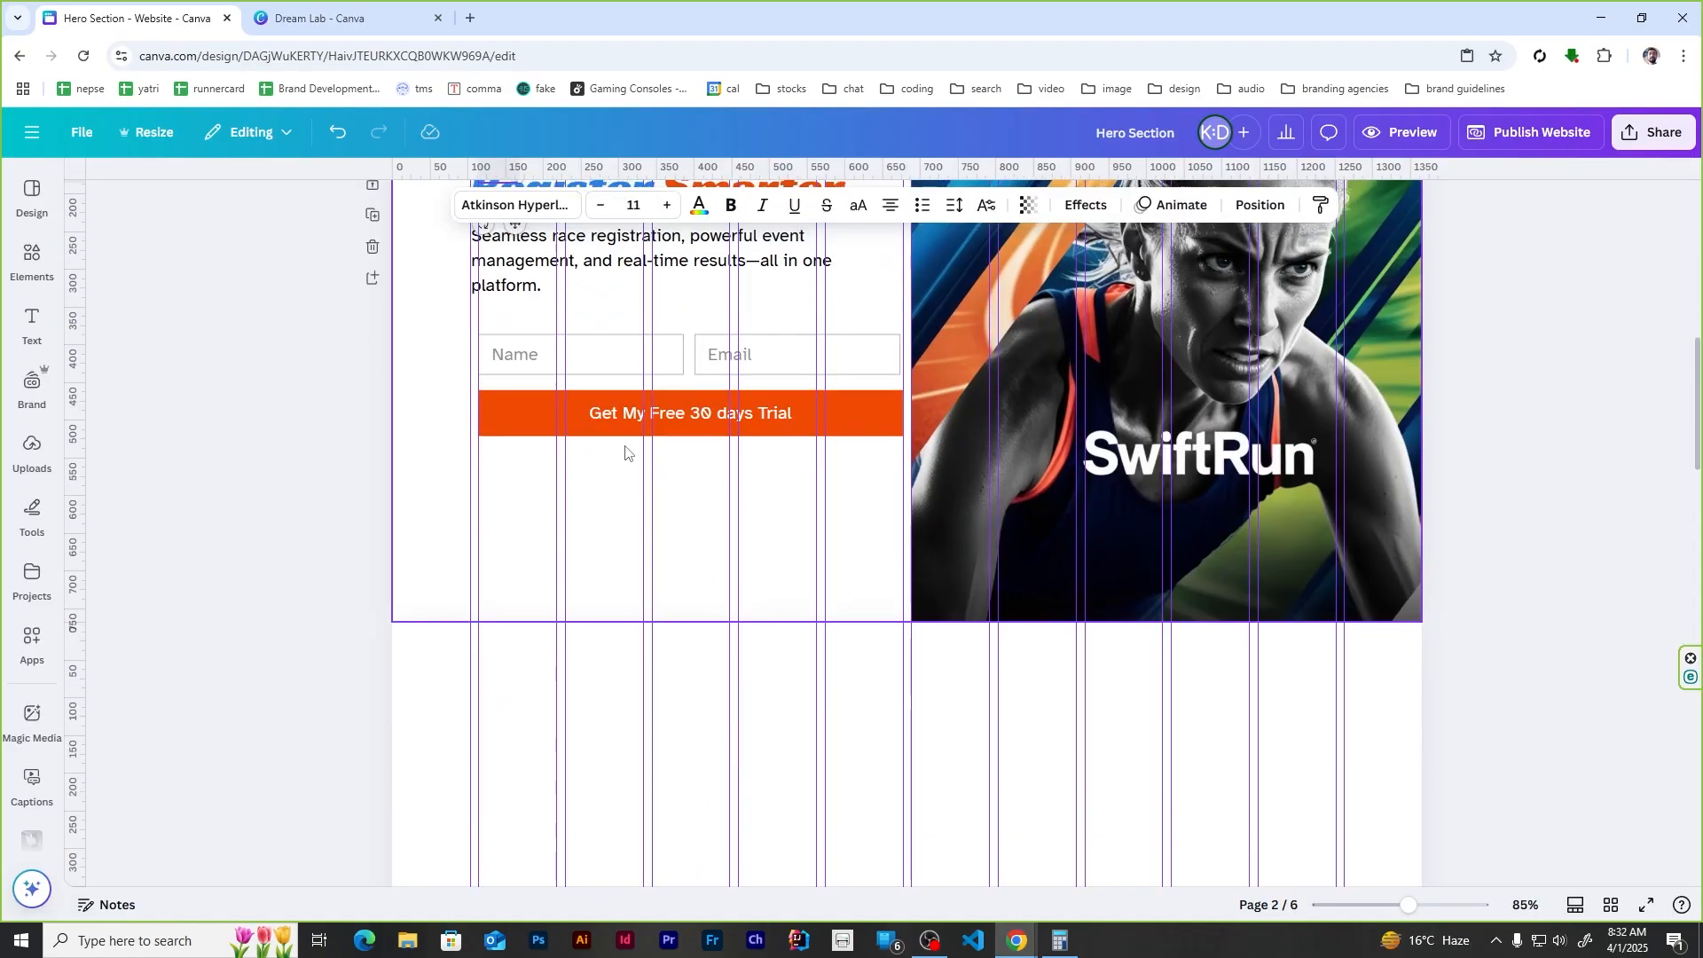
text(swift run)
drag(520, 569, 661, 803)
double_click(657, 804)
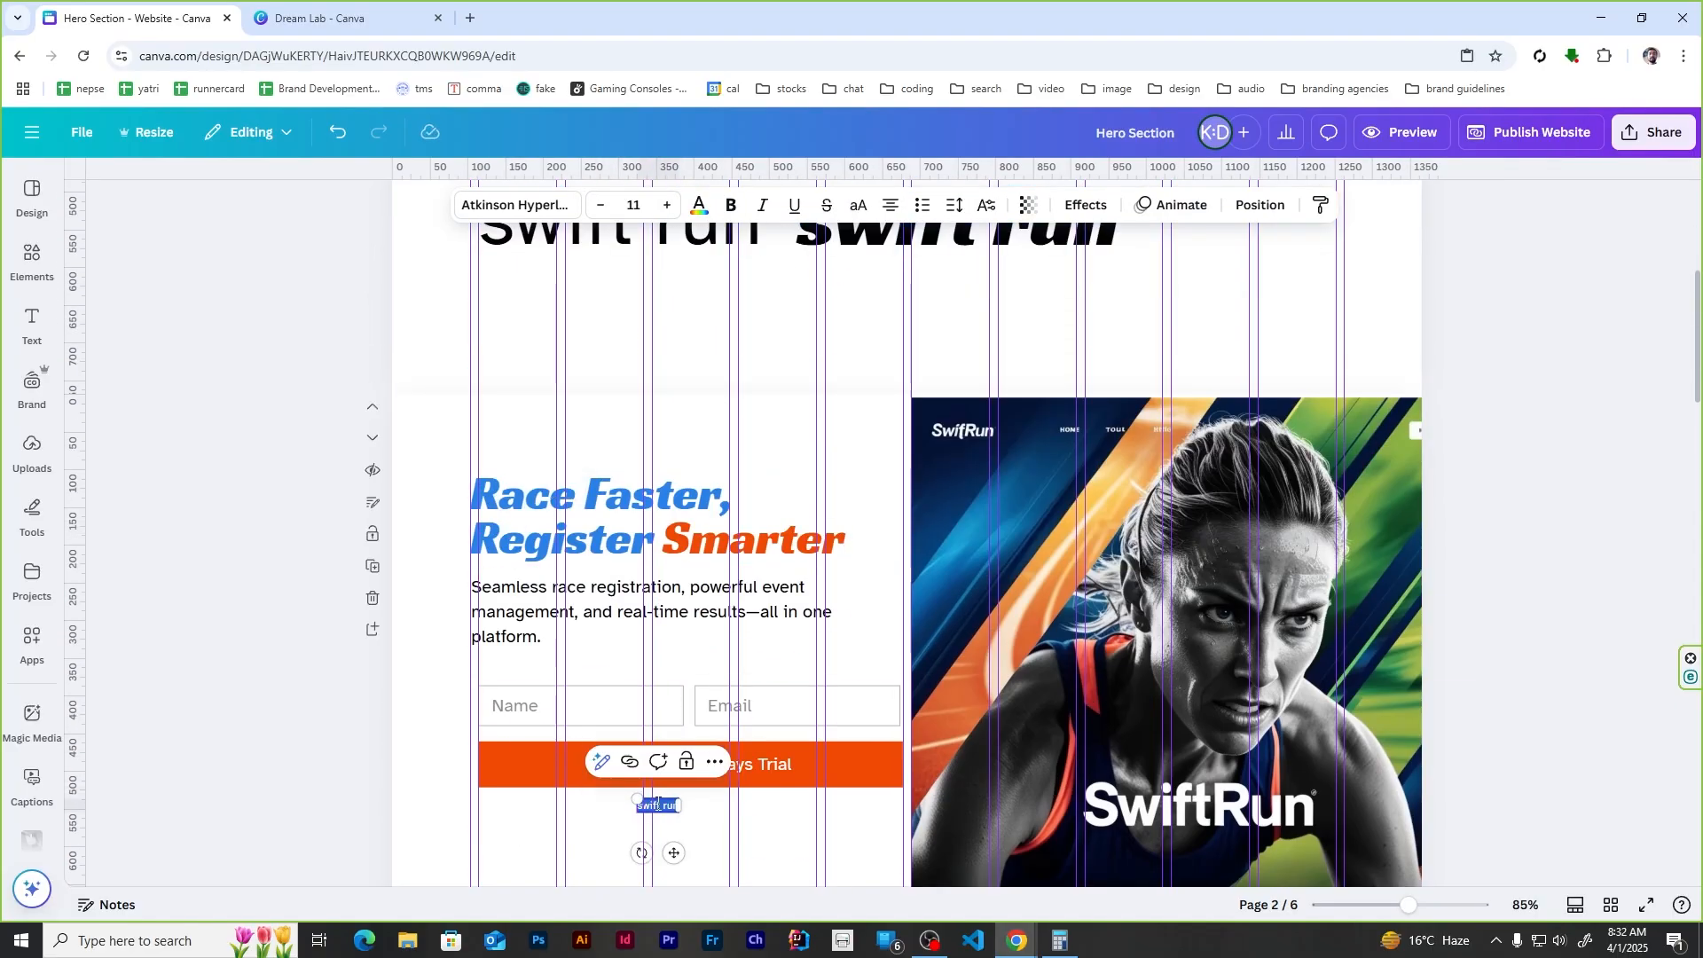
text(Nm../ 12345)
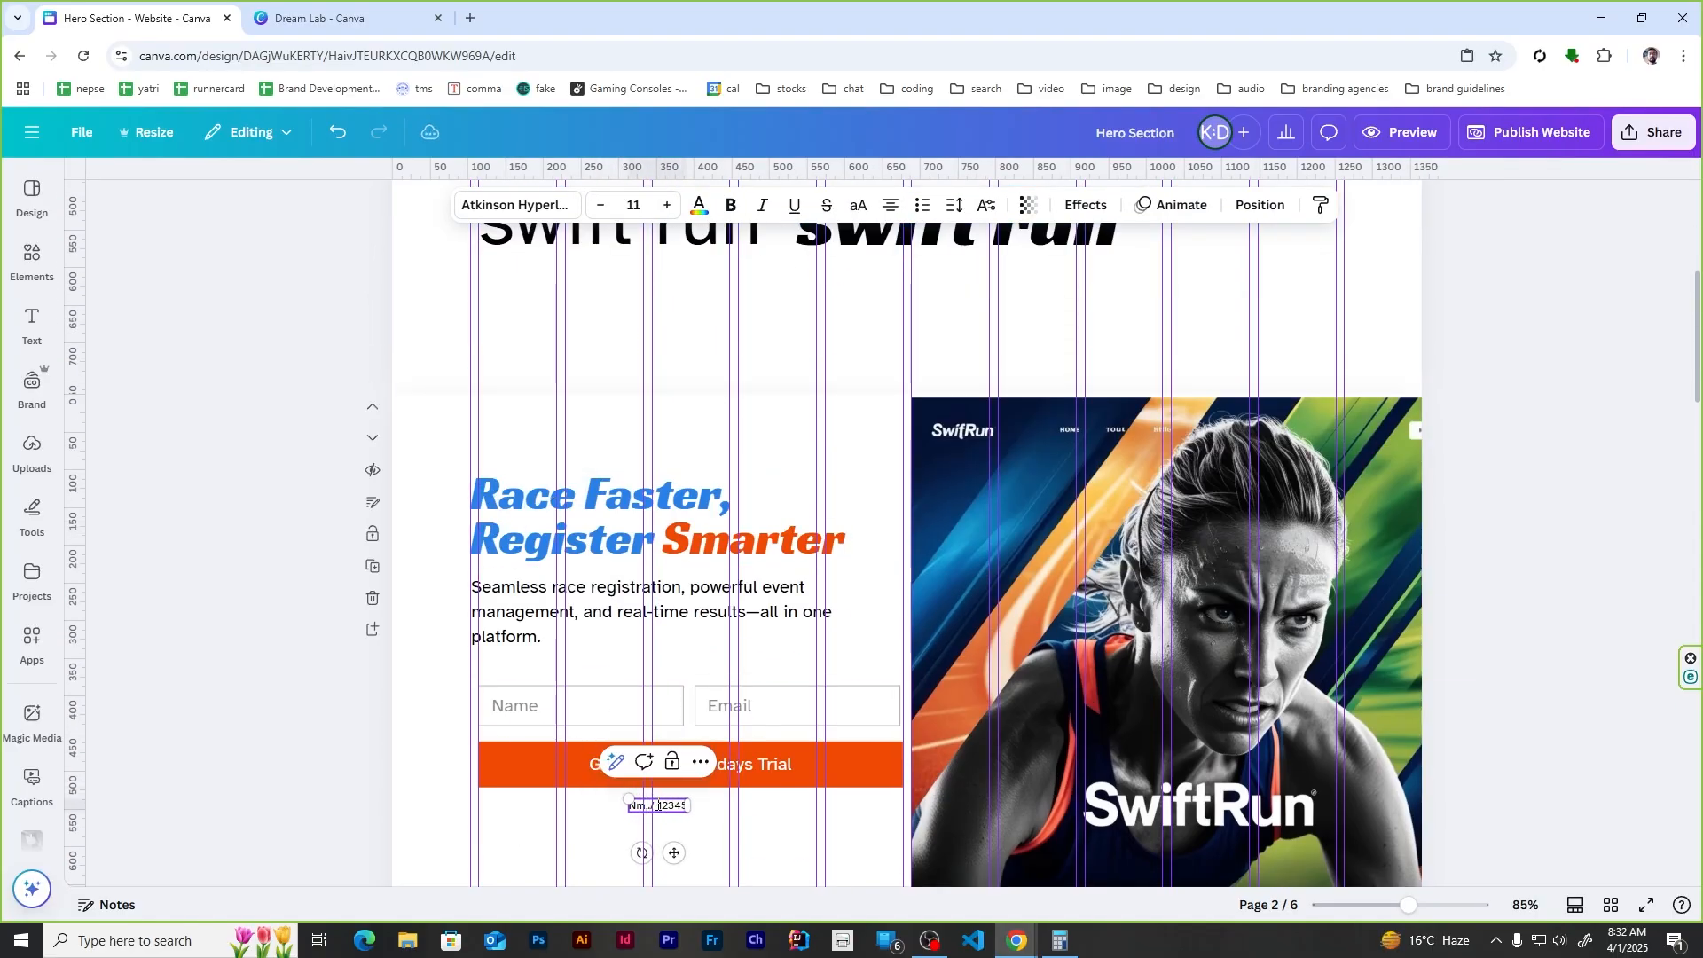
click(471, 18)
text(asdasd)
click(137, 18)
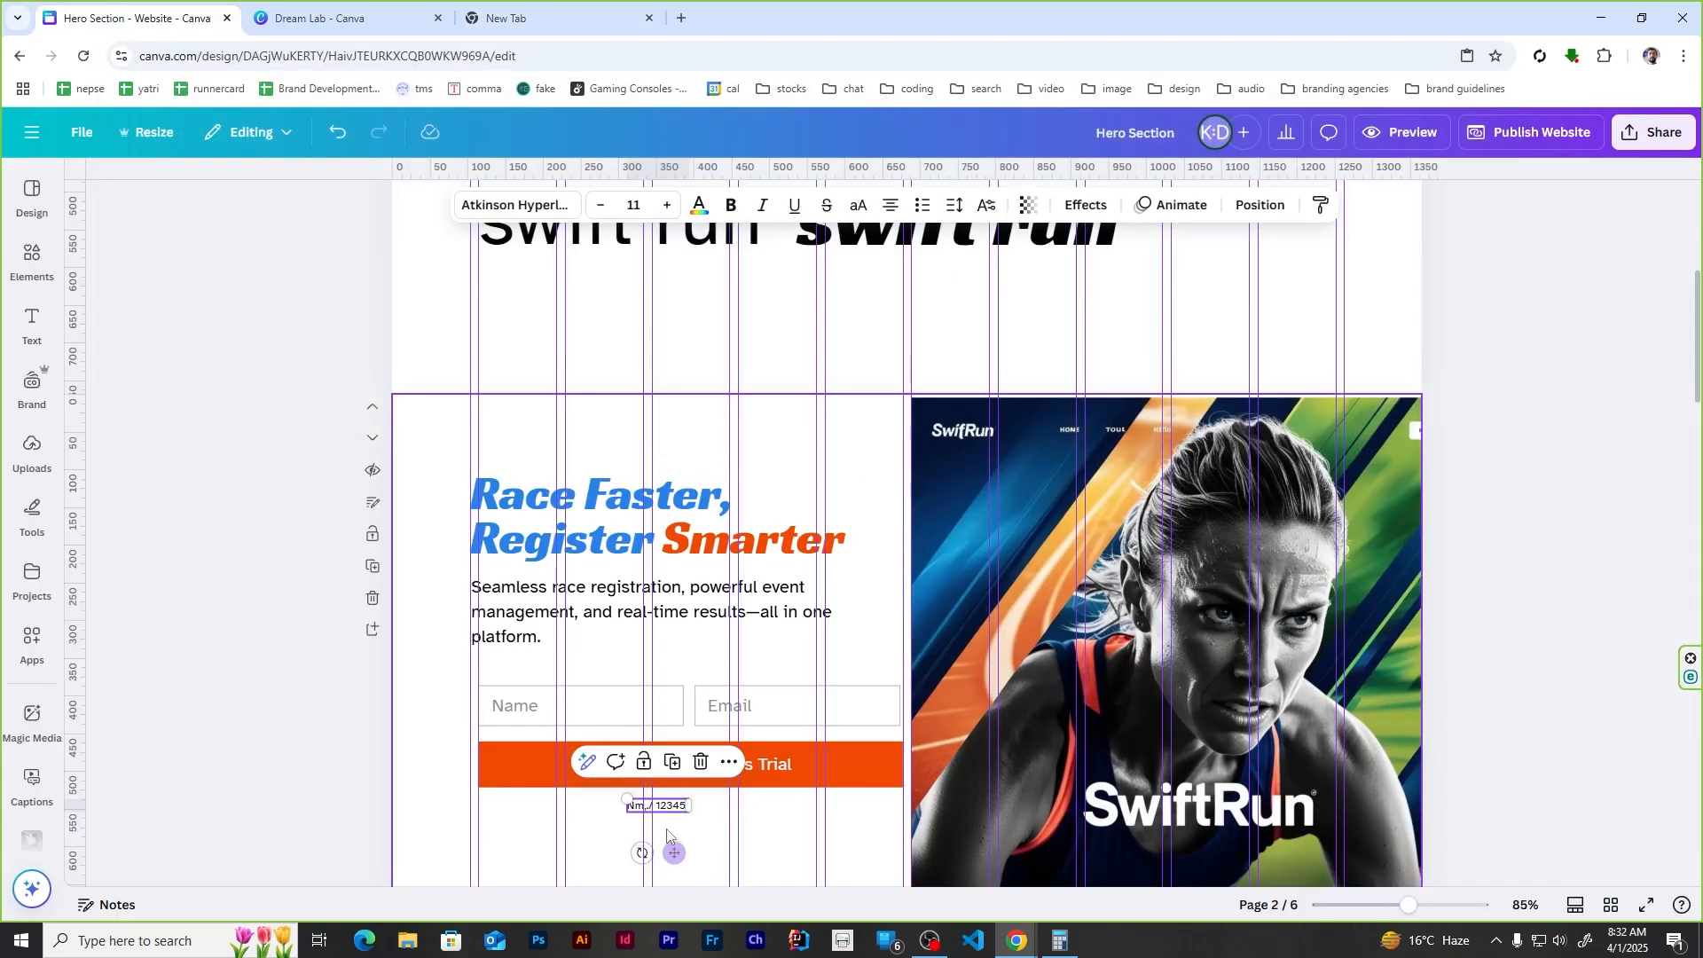
Step: Change the small text below the button to "We'll never share your info with anyone."
double_click(658, 805)
text(N)
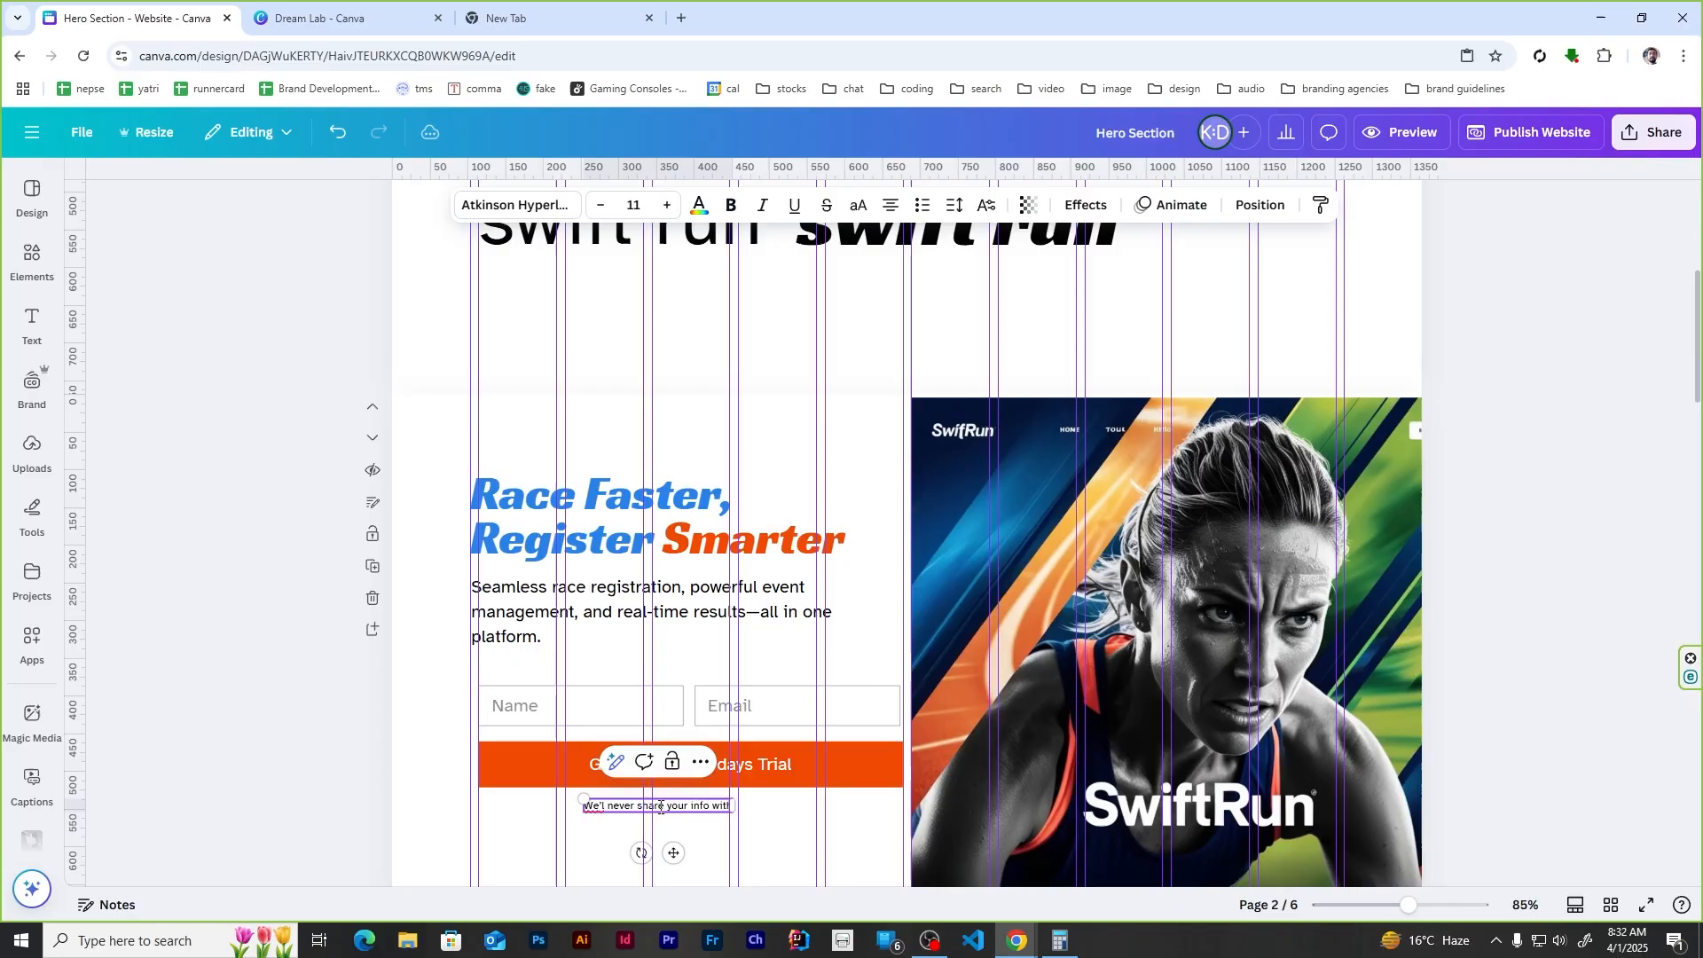
click(236, 392)
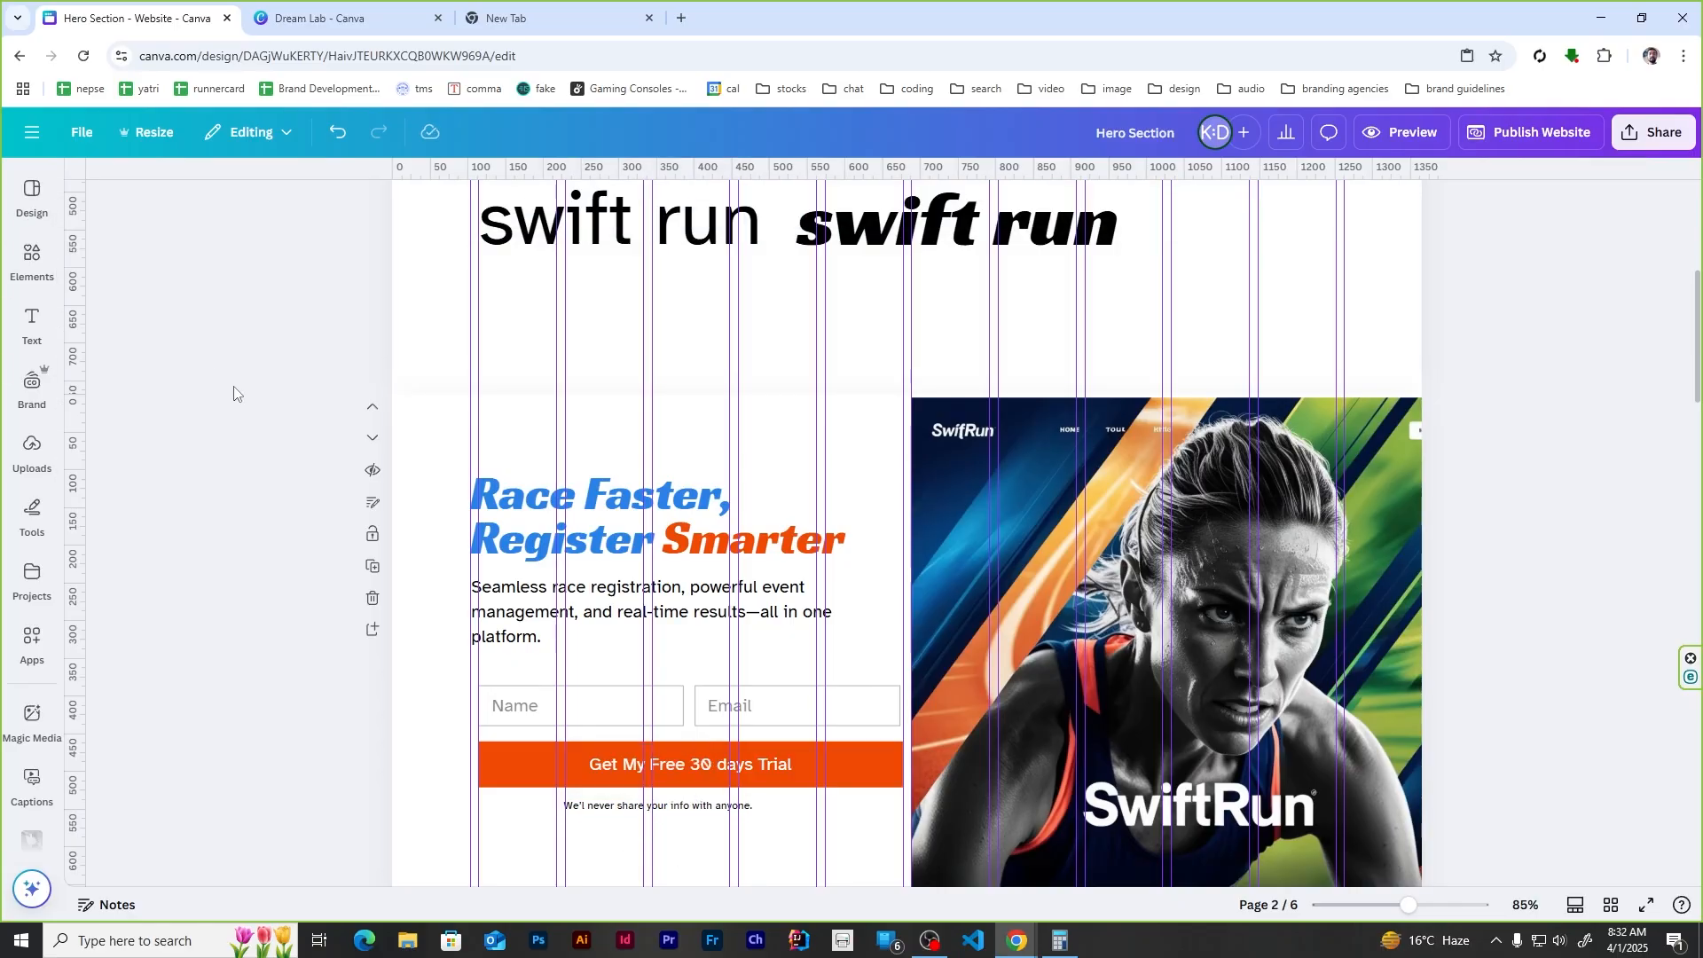
scroll(646, 677, down, 2)
scroll(641, 657, up, 1)
scroll(562, 741, up, 1)
click(568, 715)
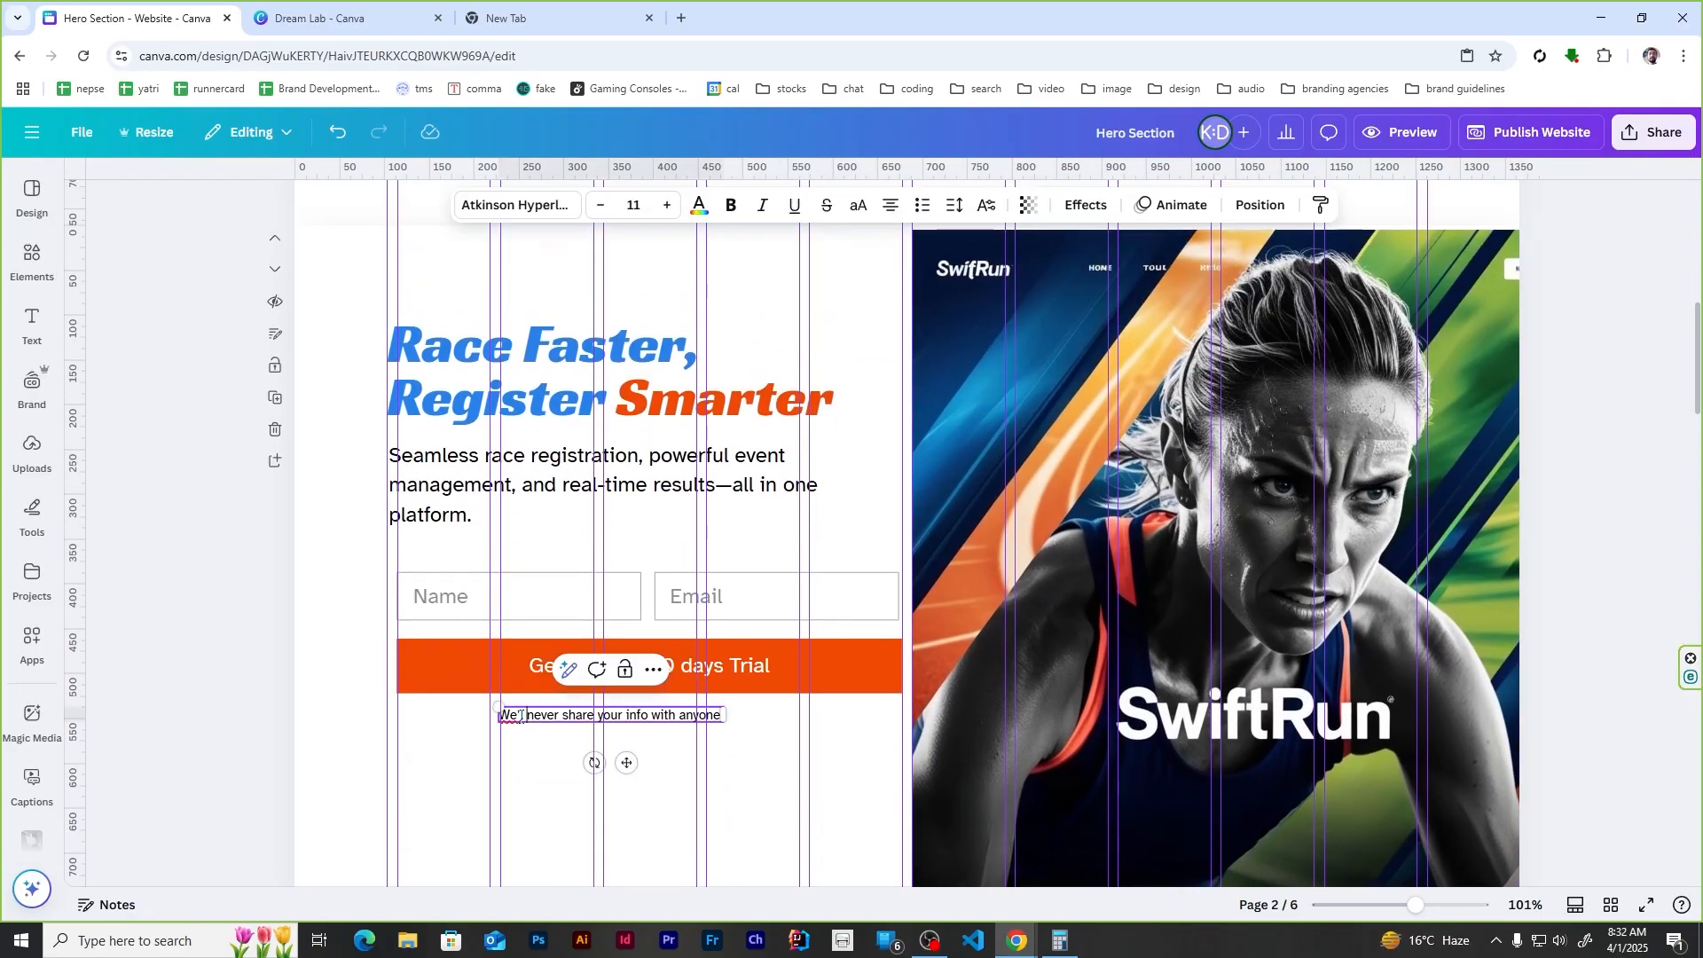
click(305, 604)
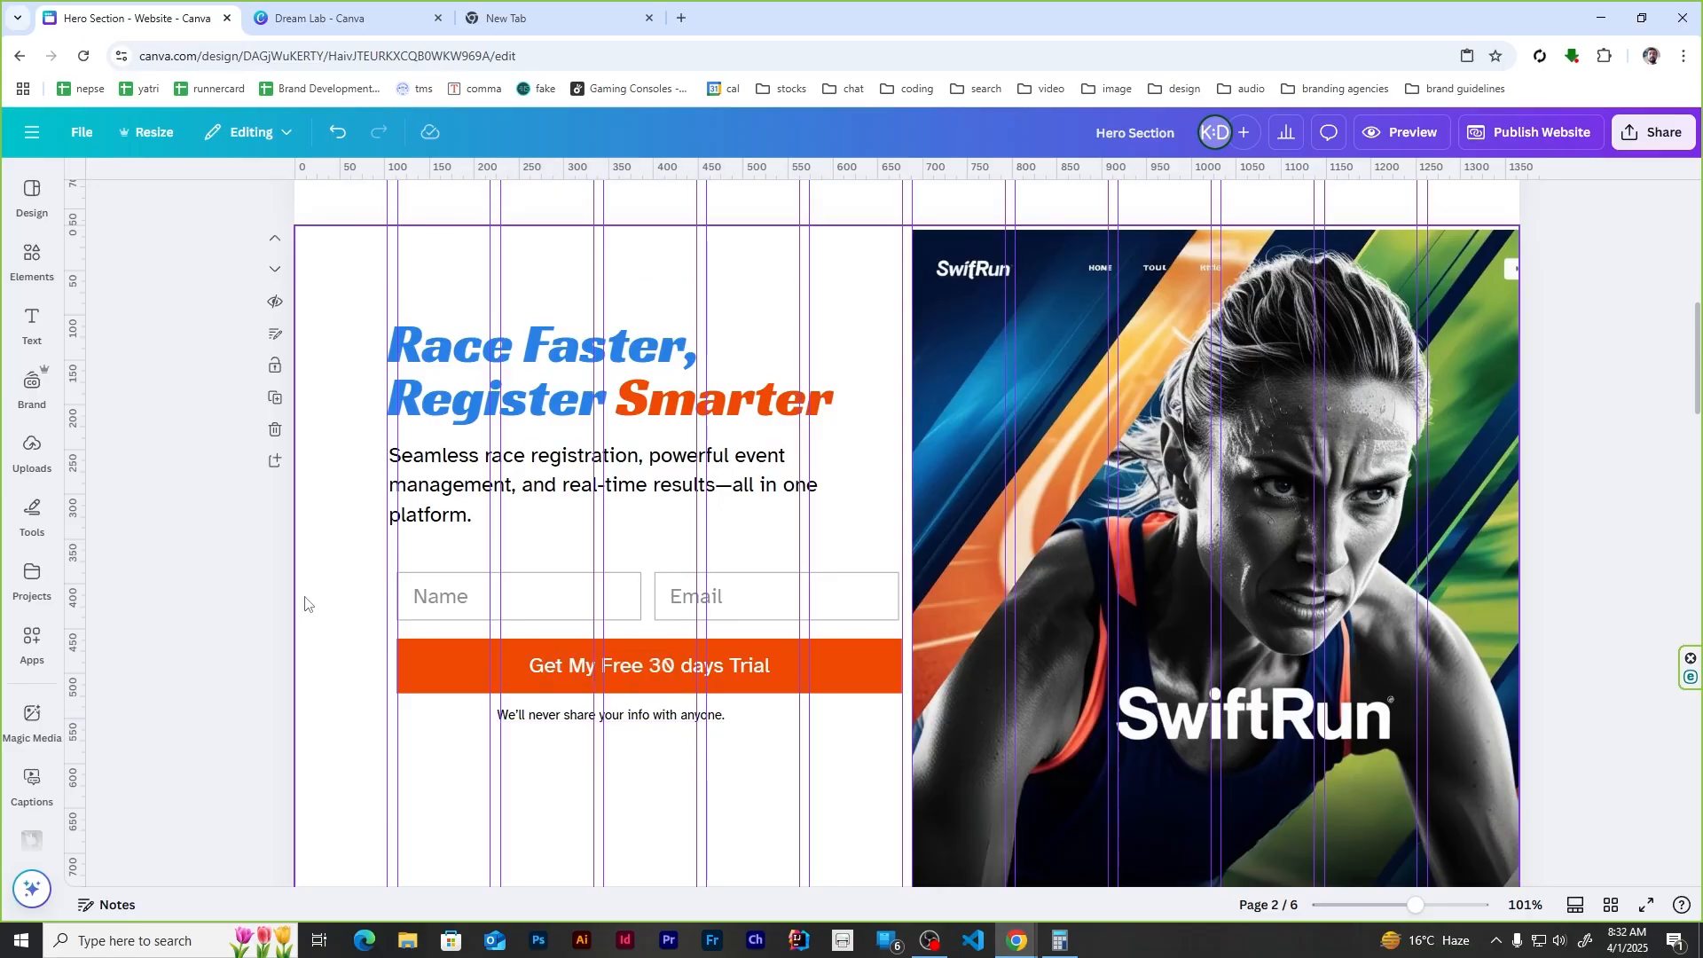
Step: Search the elements for "5 star rating" and place a small gold 5.0 rating badge under the button, aligned with its left edge
scroll(304, 597, down, 1)
scroll(305, 597, up, 1)
click(32, 259)
text(ar rating)
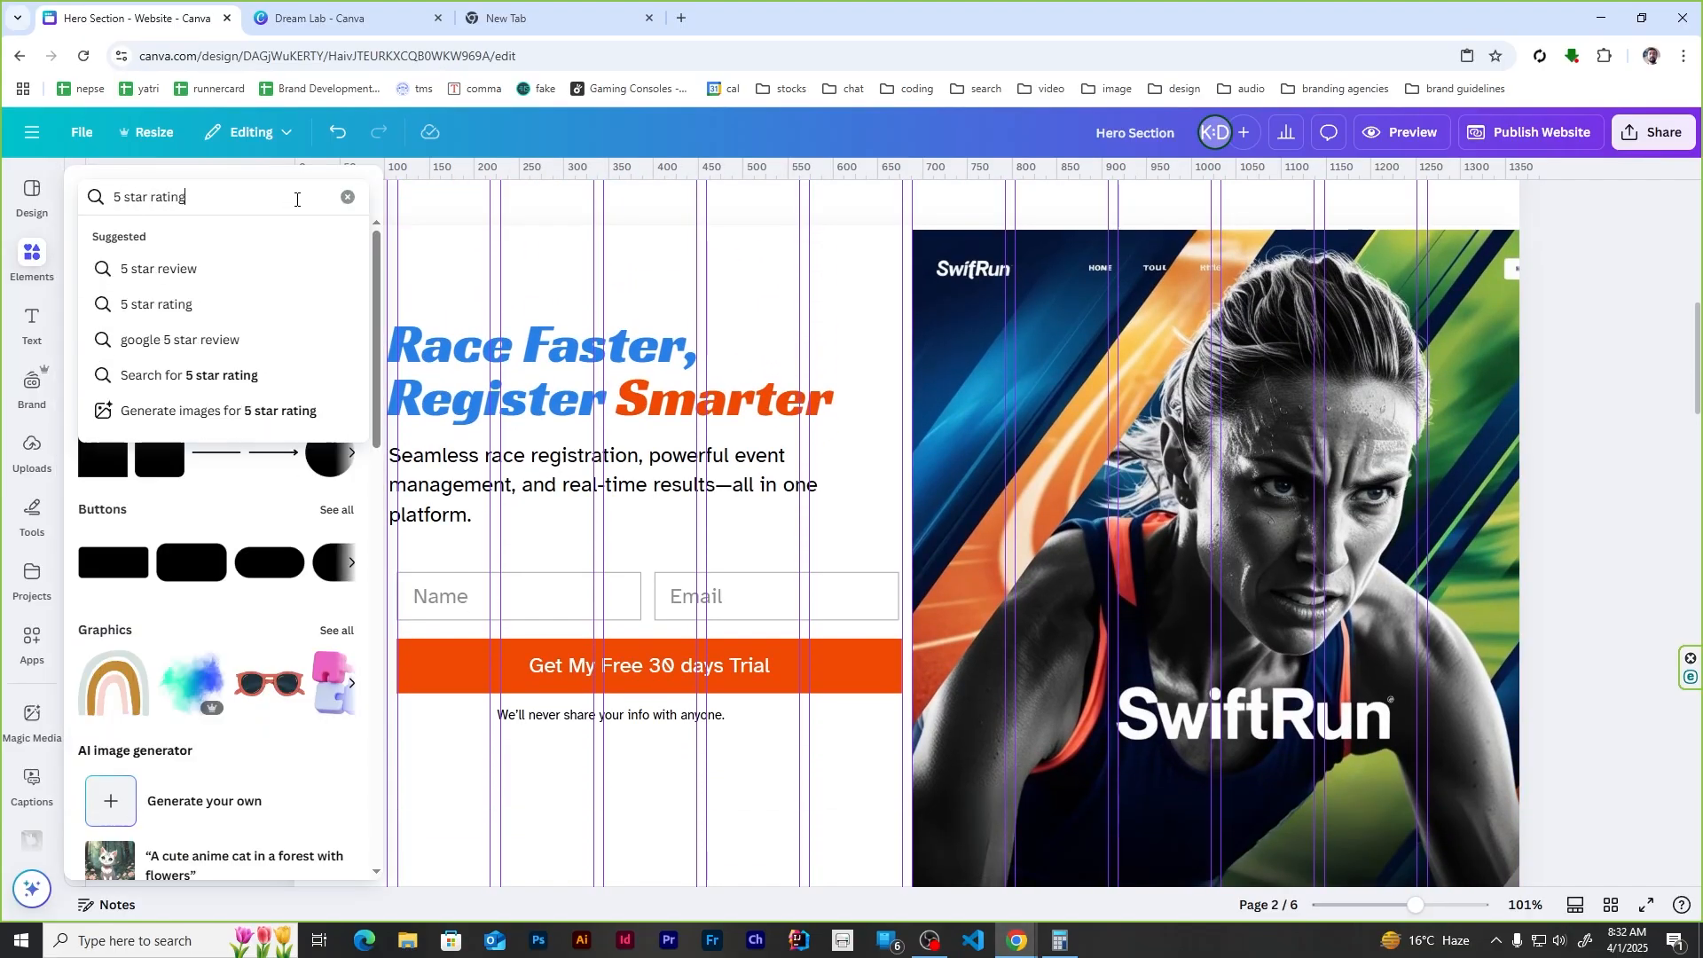
key(Return)
drag(113, 380, 506, 842)
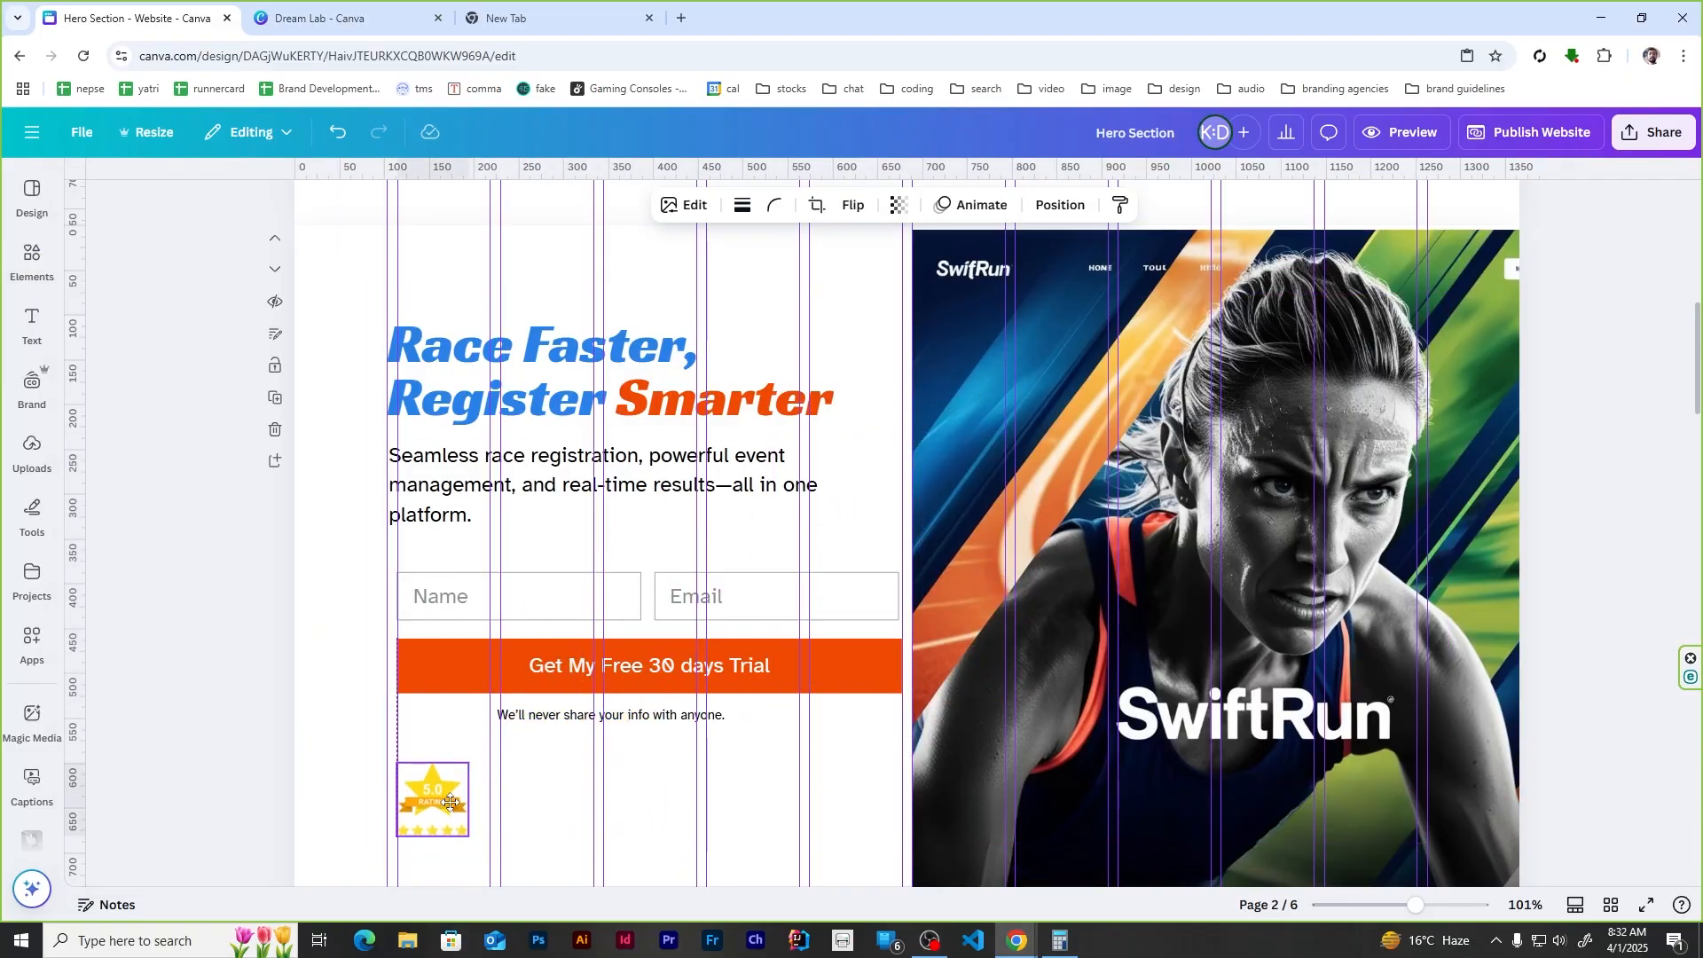
Step: Duplicate the privacy note just below itself and change the copy's text to "Trusted by Top Companies"
scroll(654, 804, down, 2)
scroll(654, 805, up, 1)
drag(626, 715, 623, 760)
double_click(624, 759)
key(BackSpace)
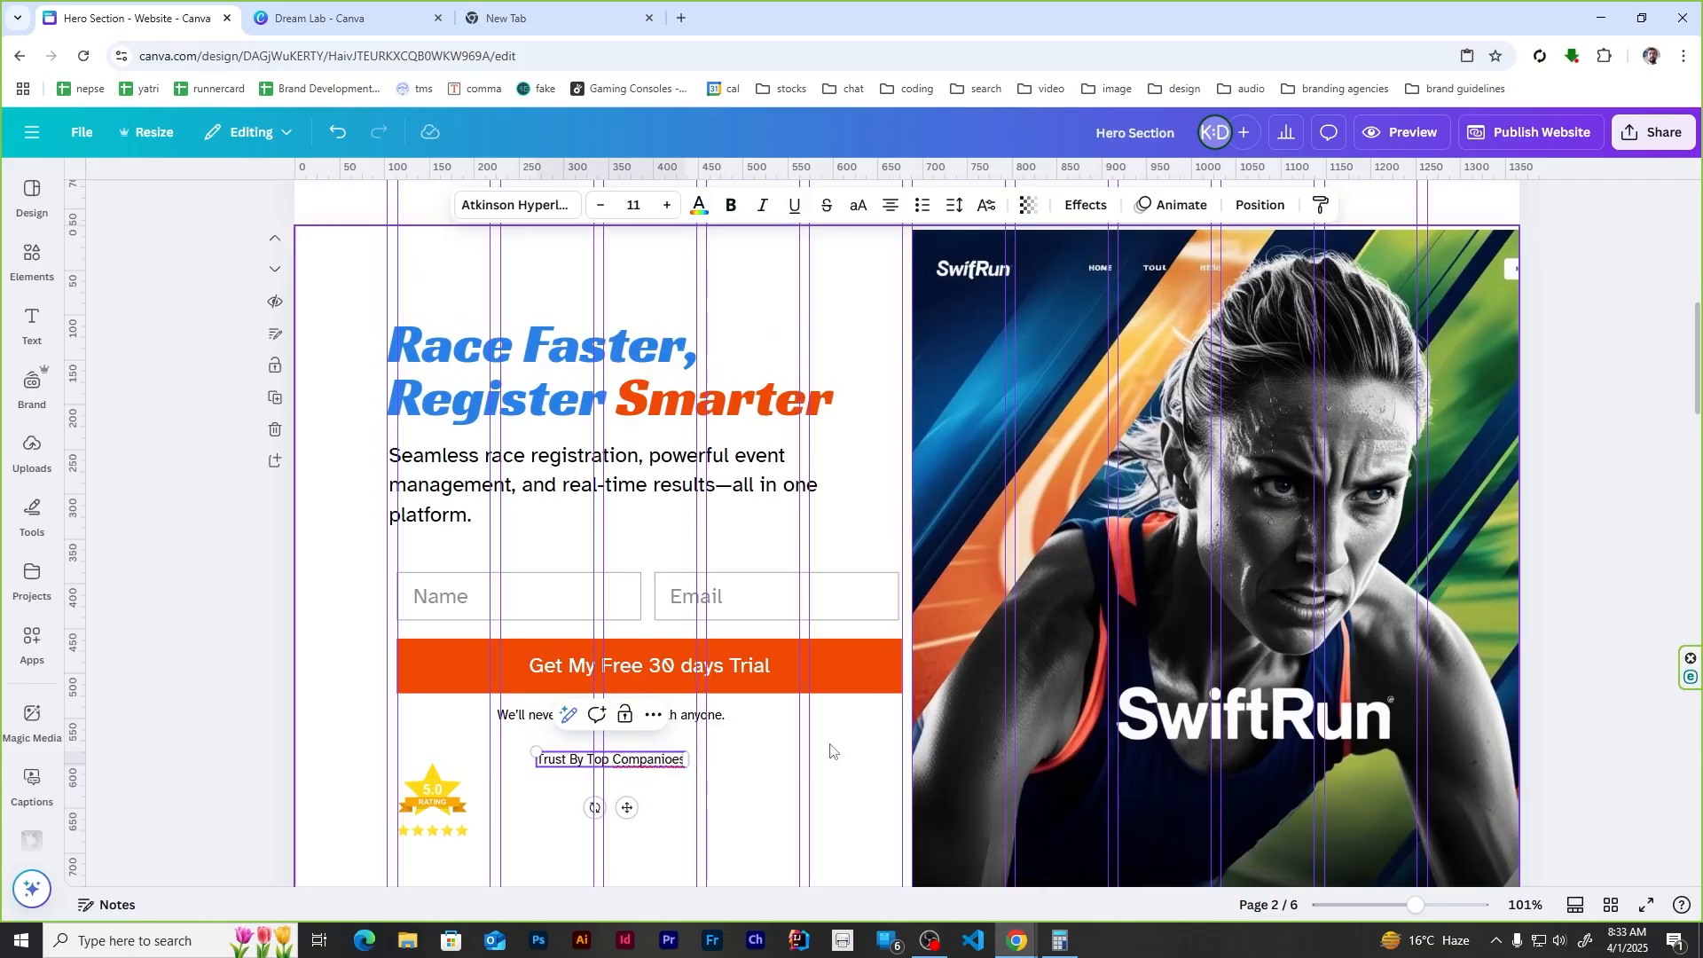
click(1589, 635)
double_click(564, 760)
text(Trusted)
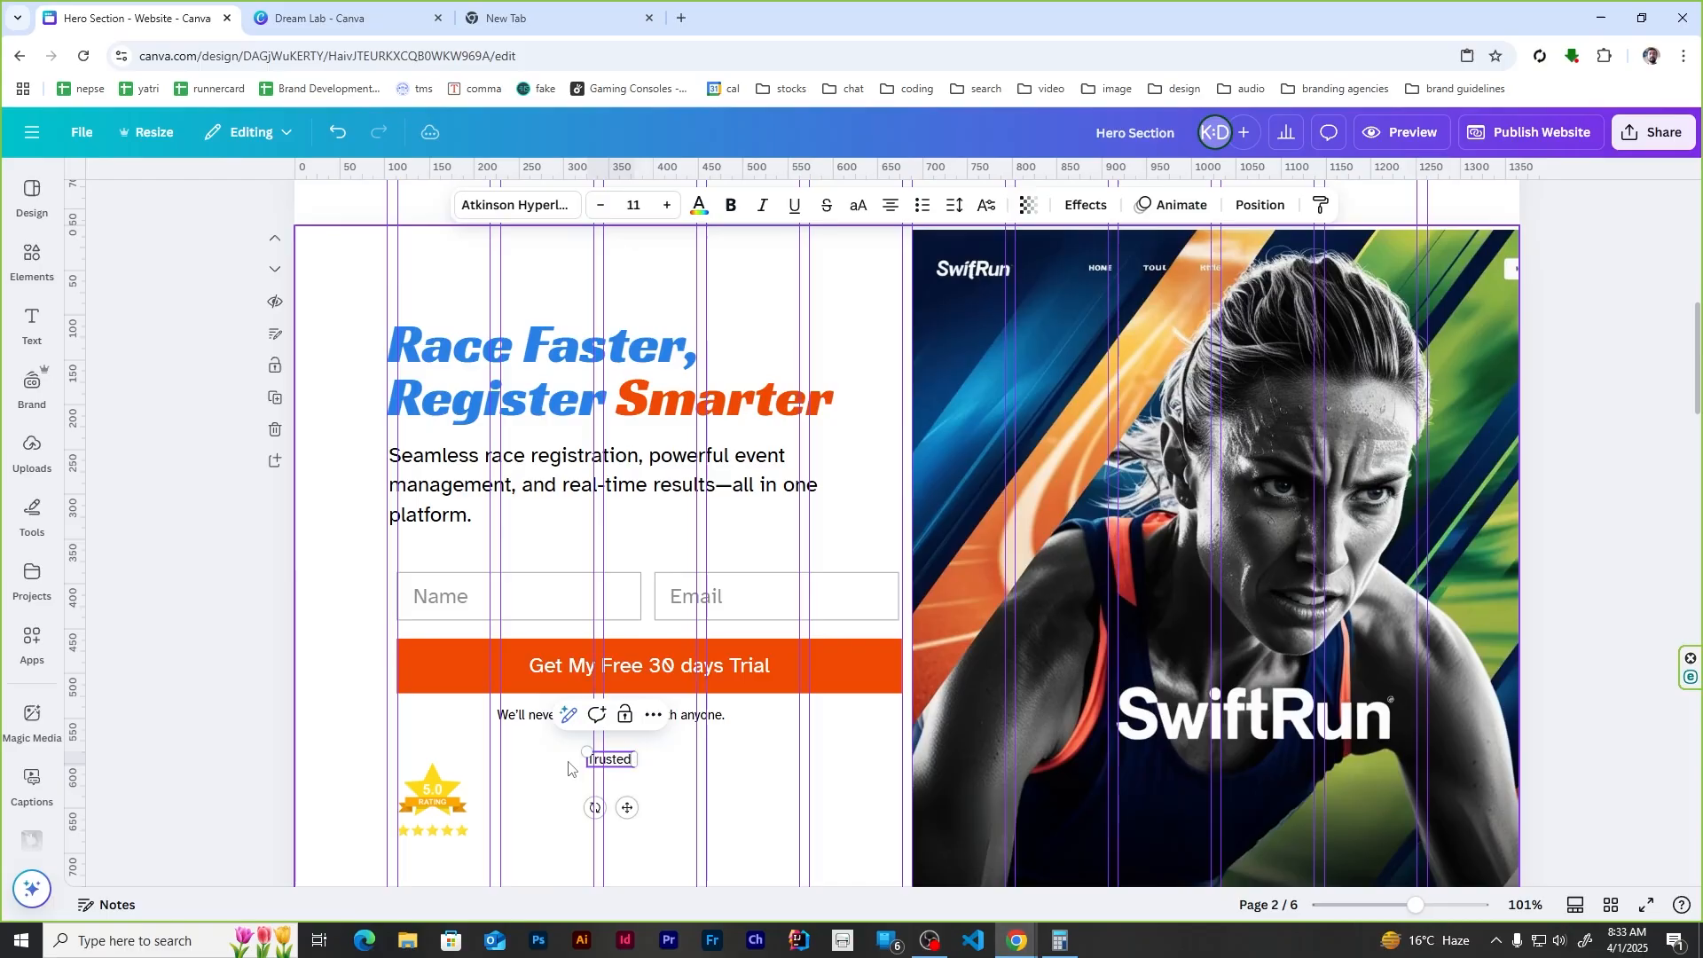
text( by Top Companies)
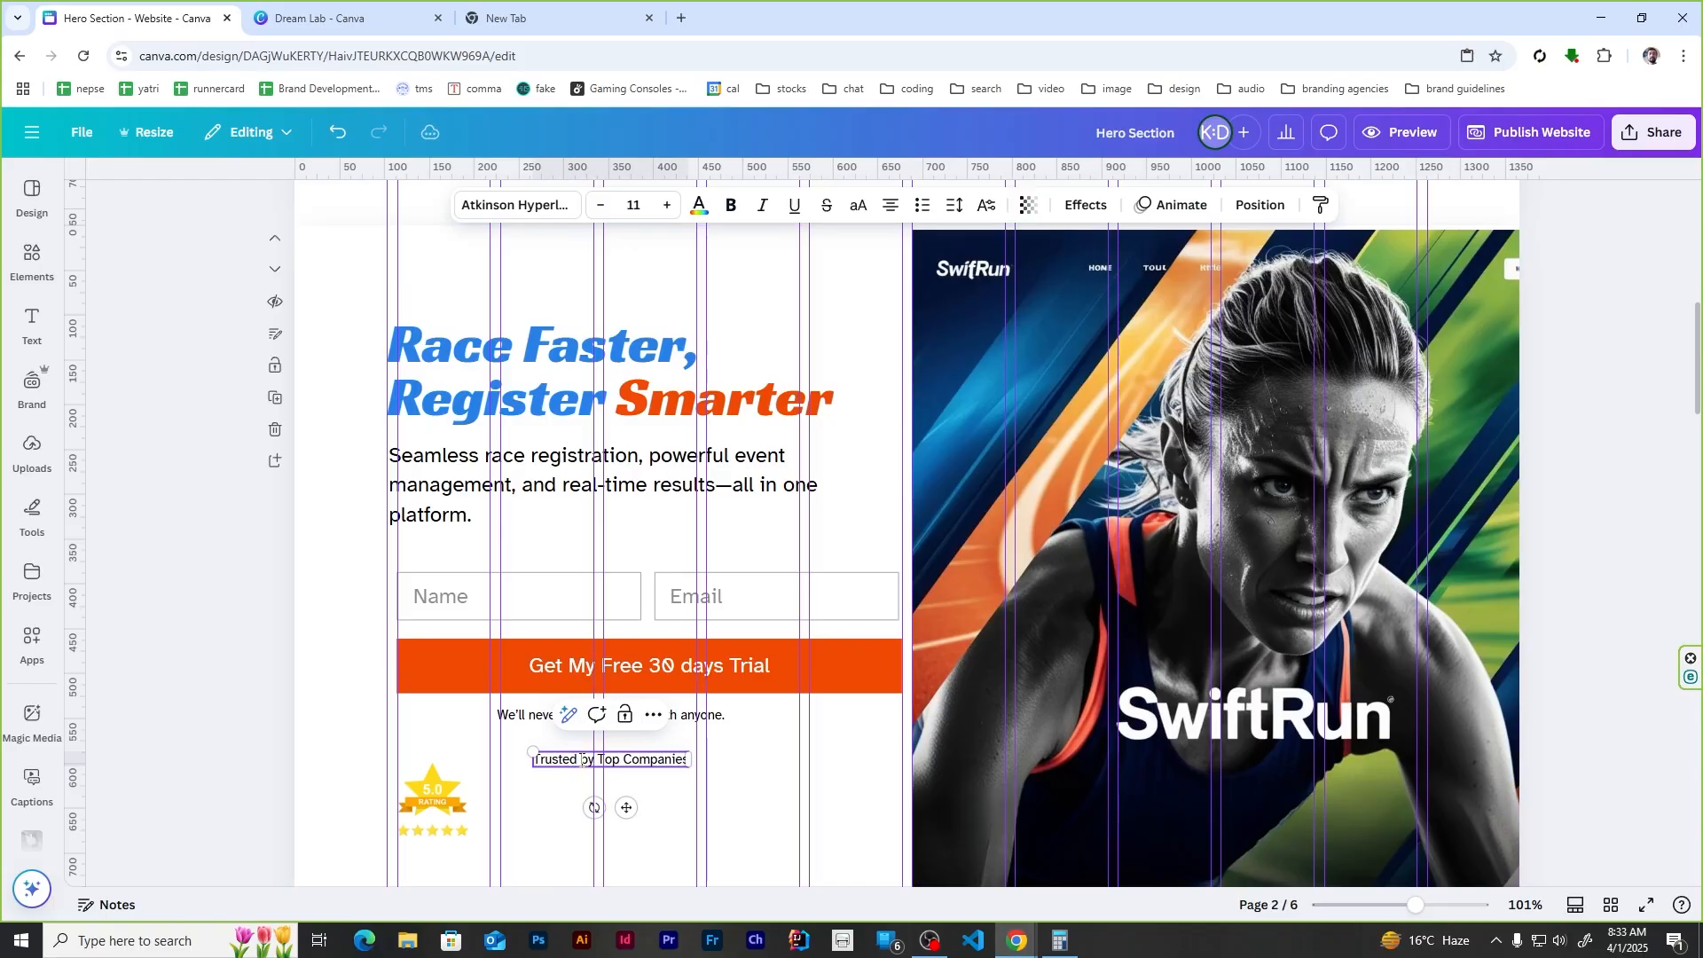
click(1613, 619)
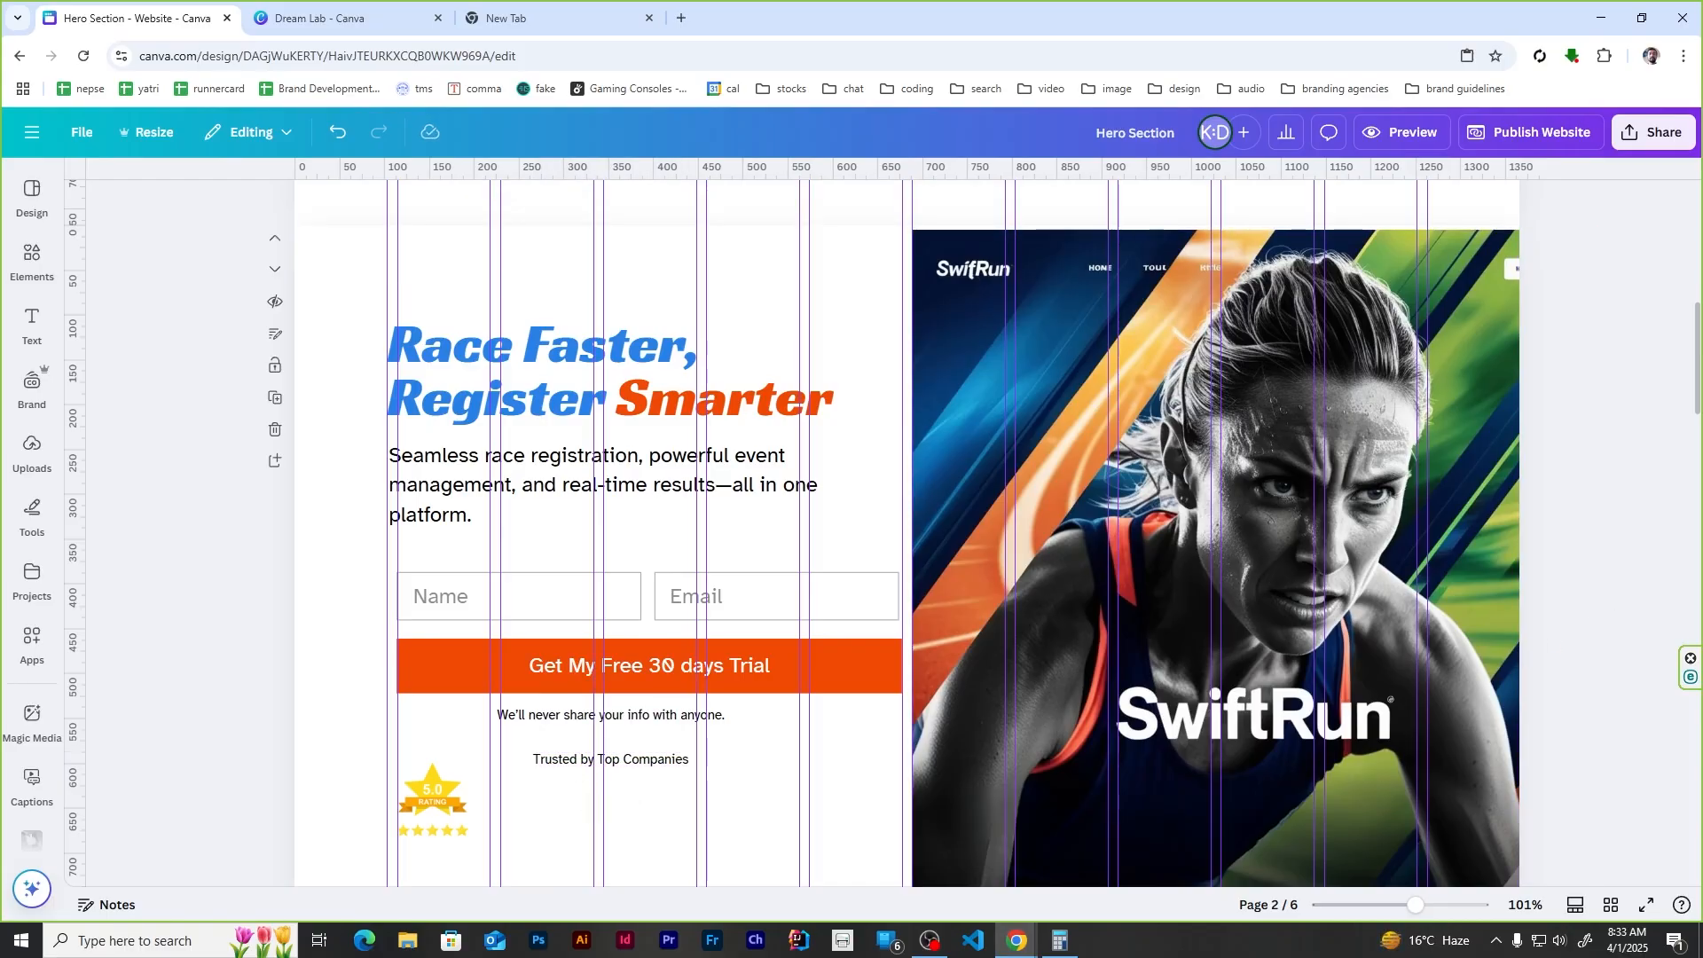
Step: Search the element graphics for "brand logo" and browse the offered logos
mouse_move(35, 264)
triple_click(262, 202)
text(brand logo)
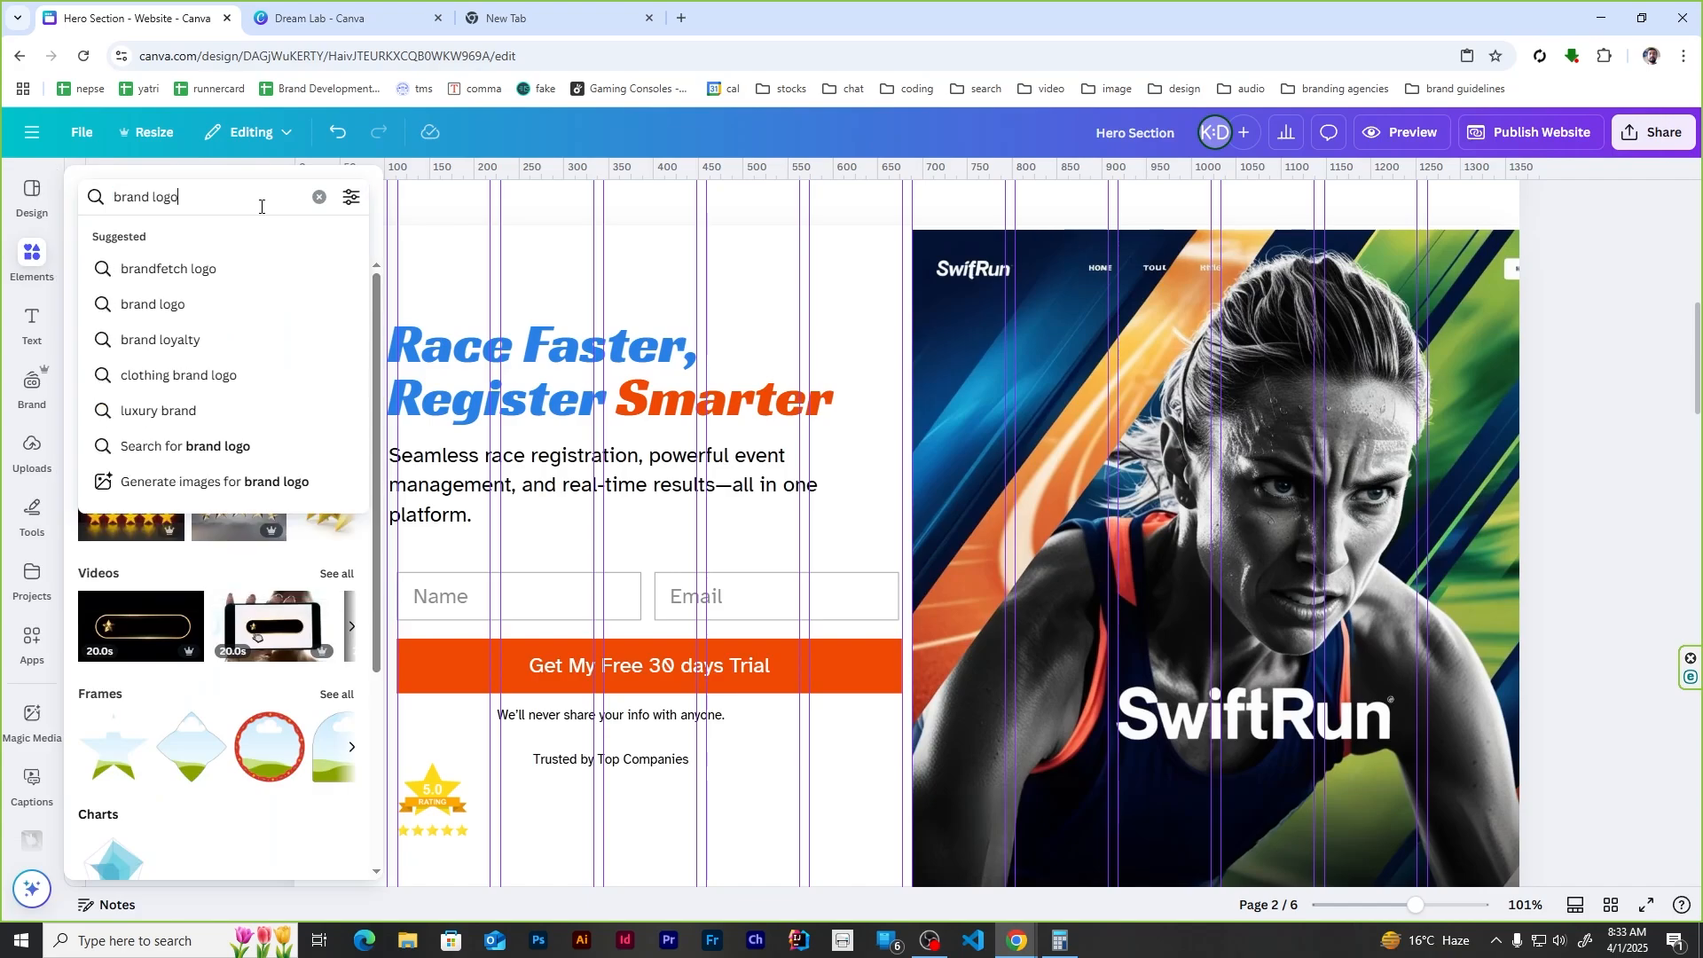
key(Return)
click(142, 239)
scroll(187, 536, down, 8)
scroll(186, 537, down, 10)
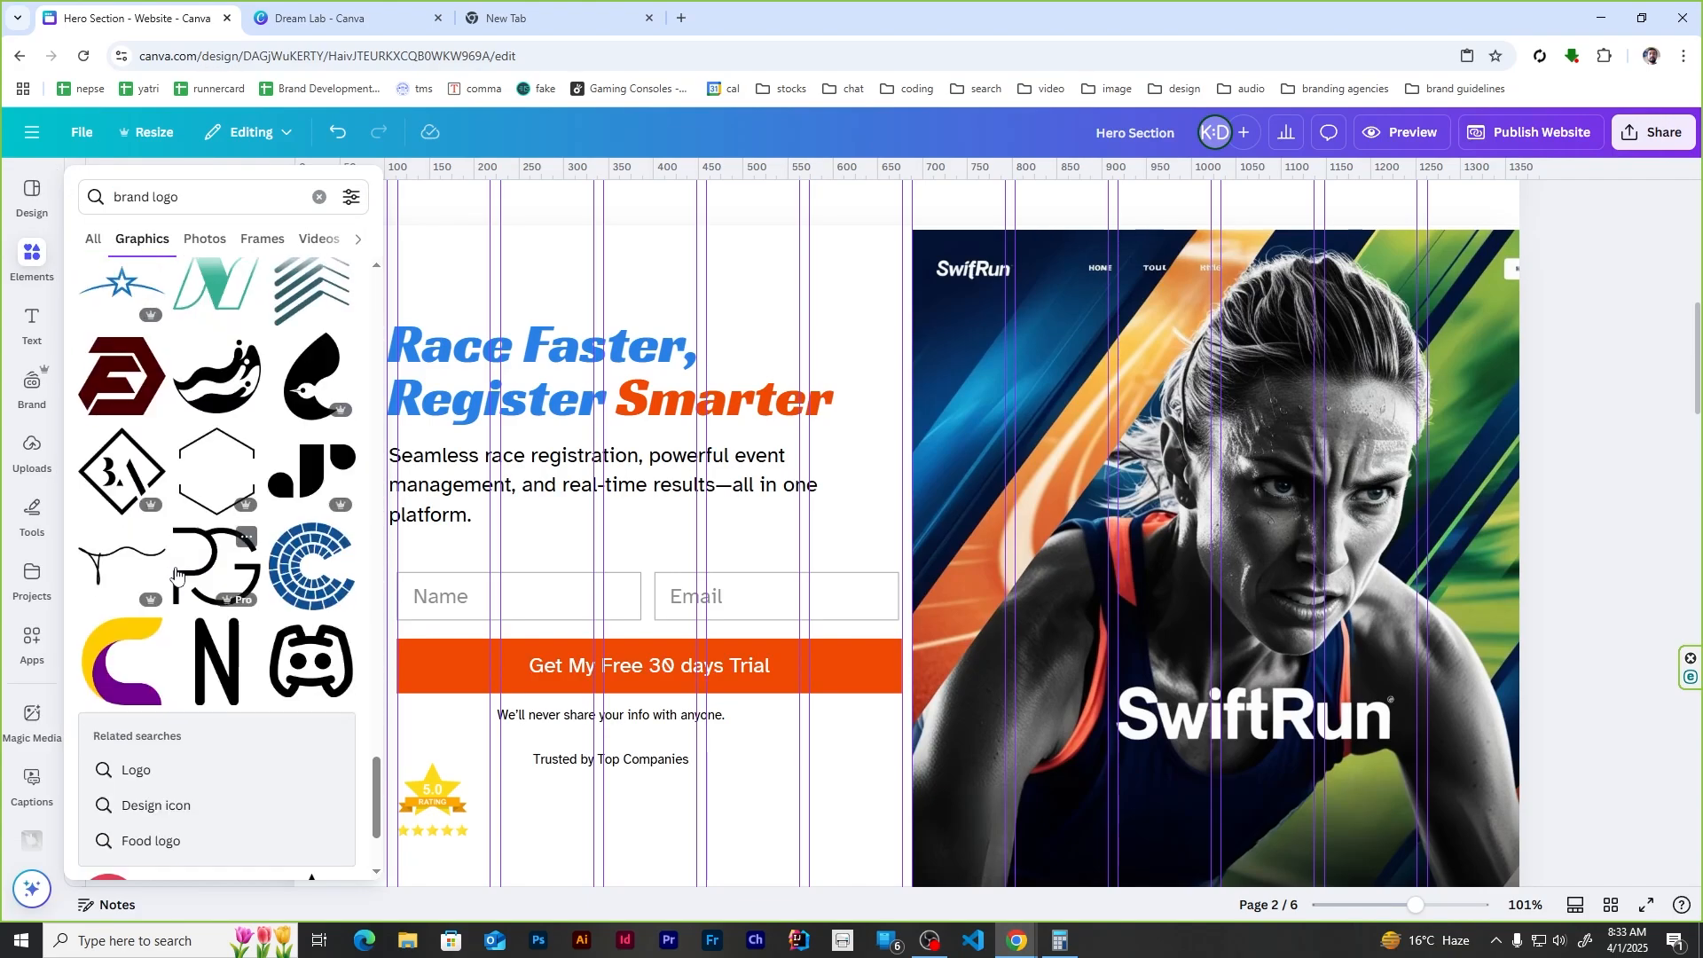
Step: Search the graphics for "electric logo" and place the yellow circular lightning-bolt logo, scaled small, beside the rating badge
mouse_move(32, 265)
triple_click(221, 194)
key(BackSpace)
text(electrical logo)
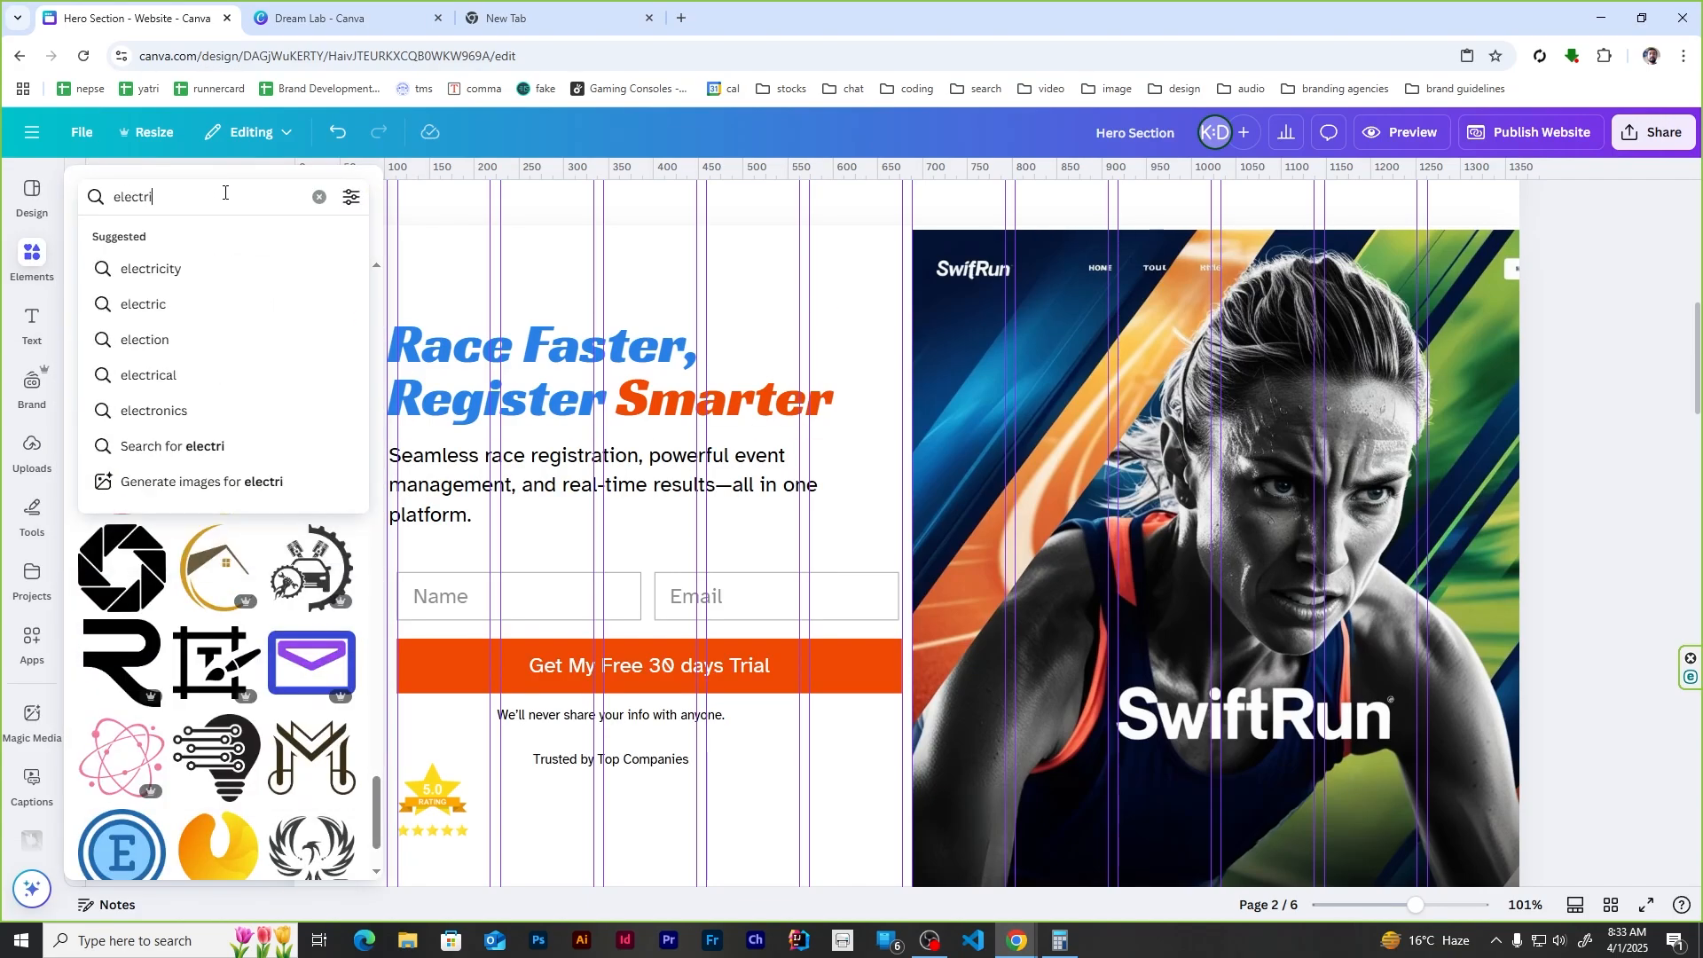
key(Return)
scroll(187, 533, down, 6)
click(167, 202)
key(BackSpace)
key(BackSpace)
key(Return)
scroll(189, 687, down, 8)
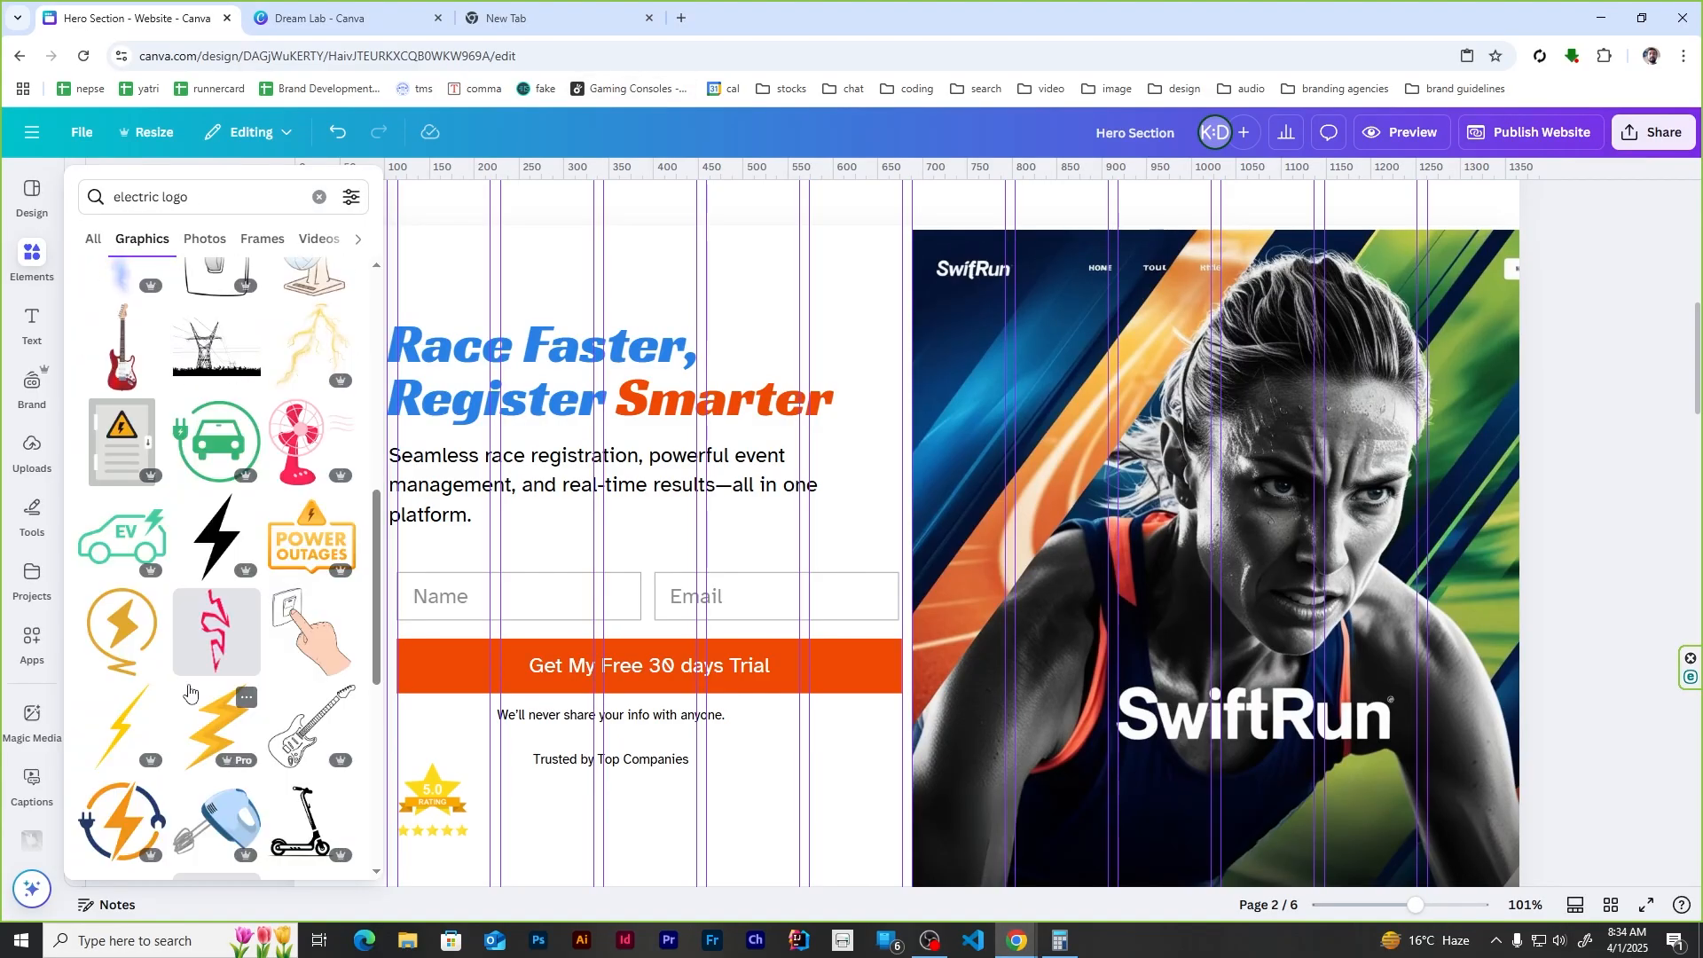
click(122, 372)
drag(1030, 453, 521, 801)
click(597, 797)
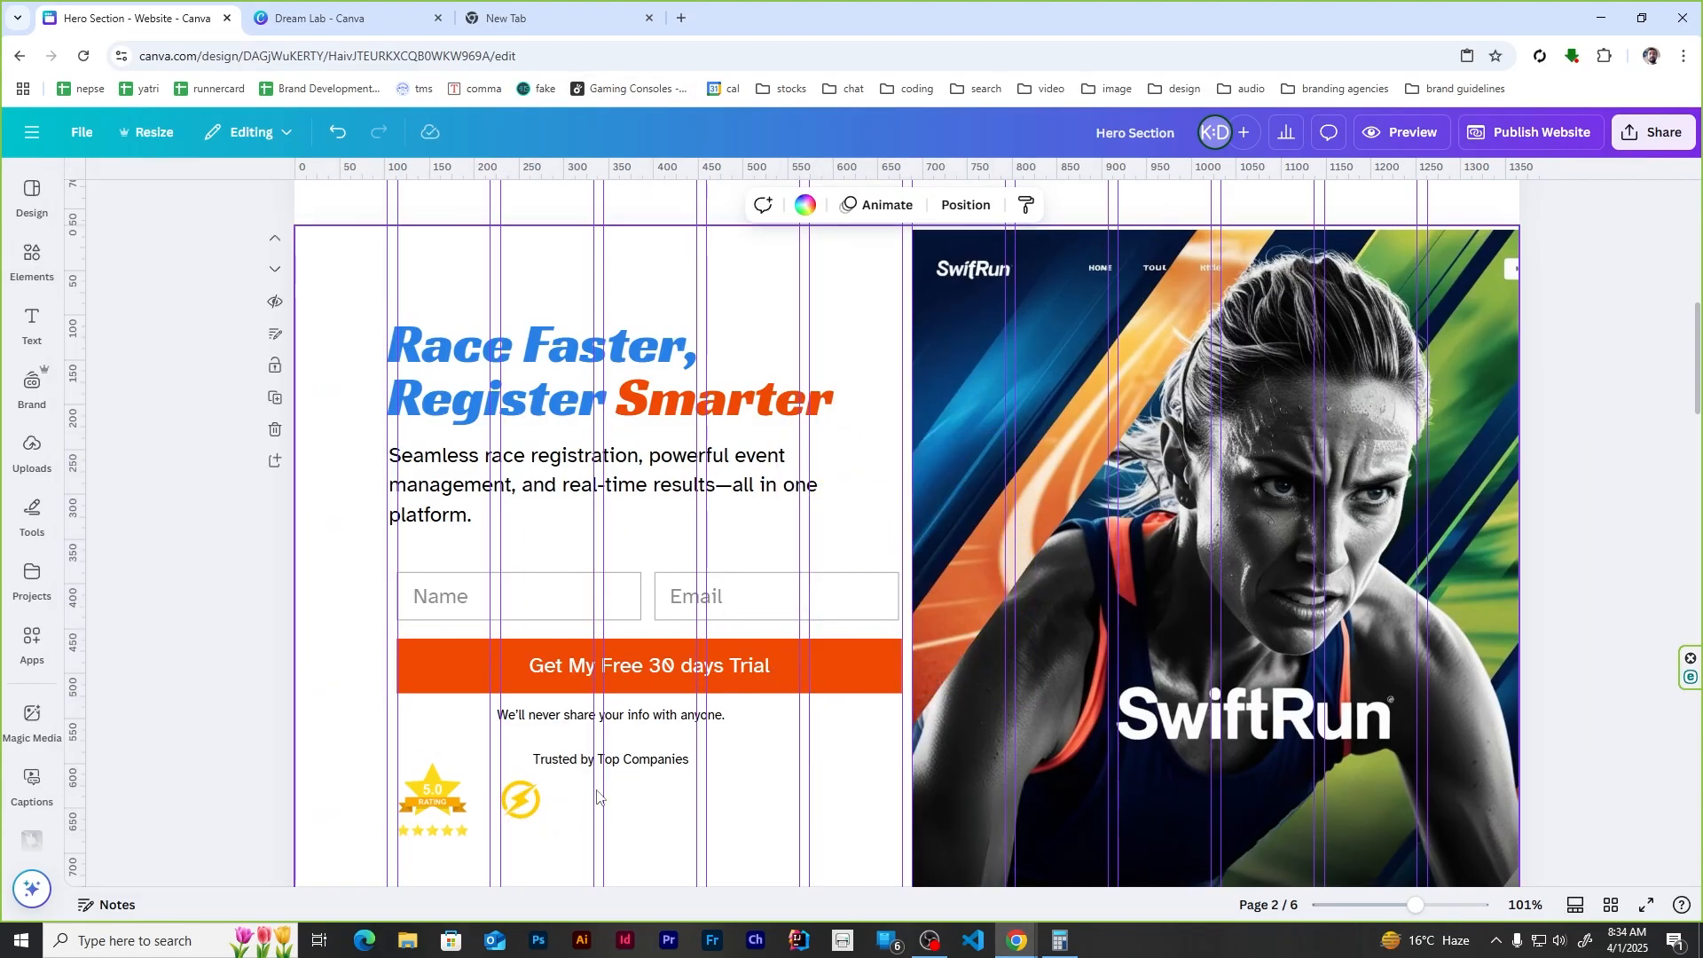
Step: Copy a plain "swift run" sample text from page 1, place it beside the lightning logo and change it to "BoltWave"
scroll(597, 796, up, 6)
click(437, 274)
key(ctrl+c)
scroll(639, 589, down, 7)
key(ctrl+v)
drag(430, 353, 720, 723)
triple_click(594, 713)
text(BoltWave)
Step: Duplicate the lightning logo together with its BoltWave name to the right of the originals
click(603, 781)
shift+click(521, 711)
click(736, 781)
Step: Search for "monogram company logo" and replace the copied lightning logo with the orange-and-black triangular monogram
click(31, 263)
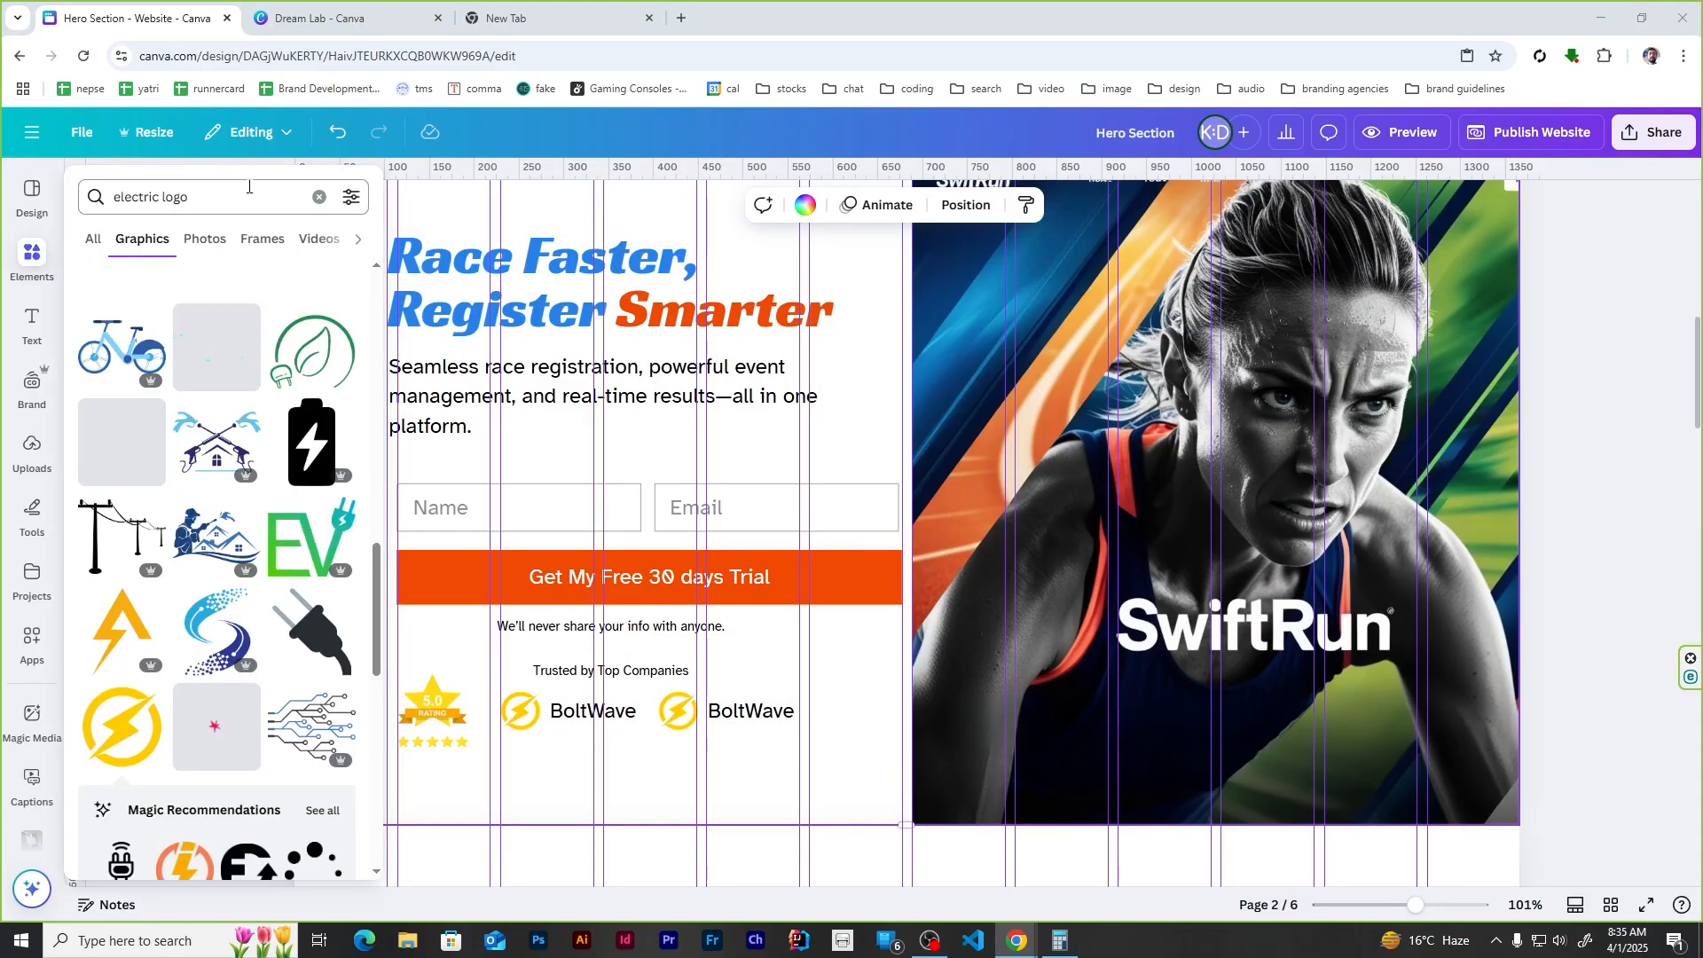
triple_click(247, 194)
text(monogram company logo)
key(Return)
click(300, 667)
click(678, 711)
key(Delete)
drag(1058, 355, 677, 706)
Step: Change the copied company name to "Ace International" and move it beside the triangular monogram
triple_click(751, 711)
text(Ace)
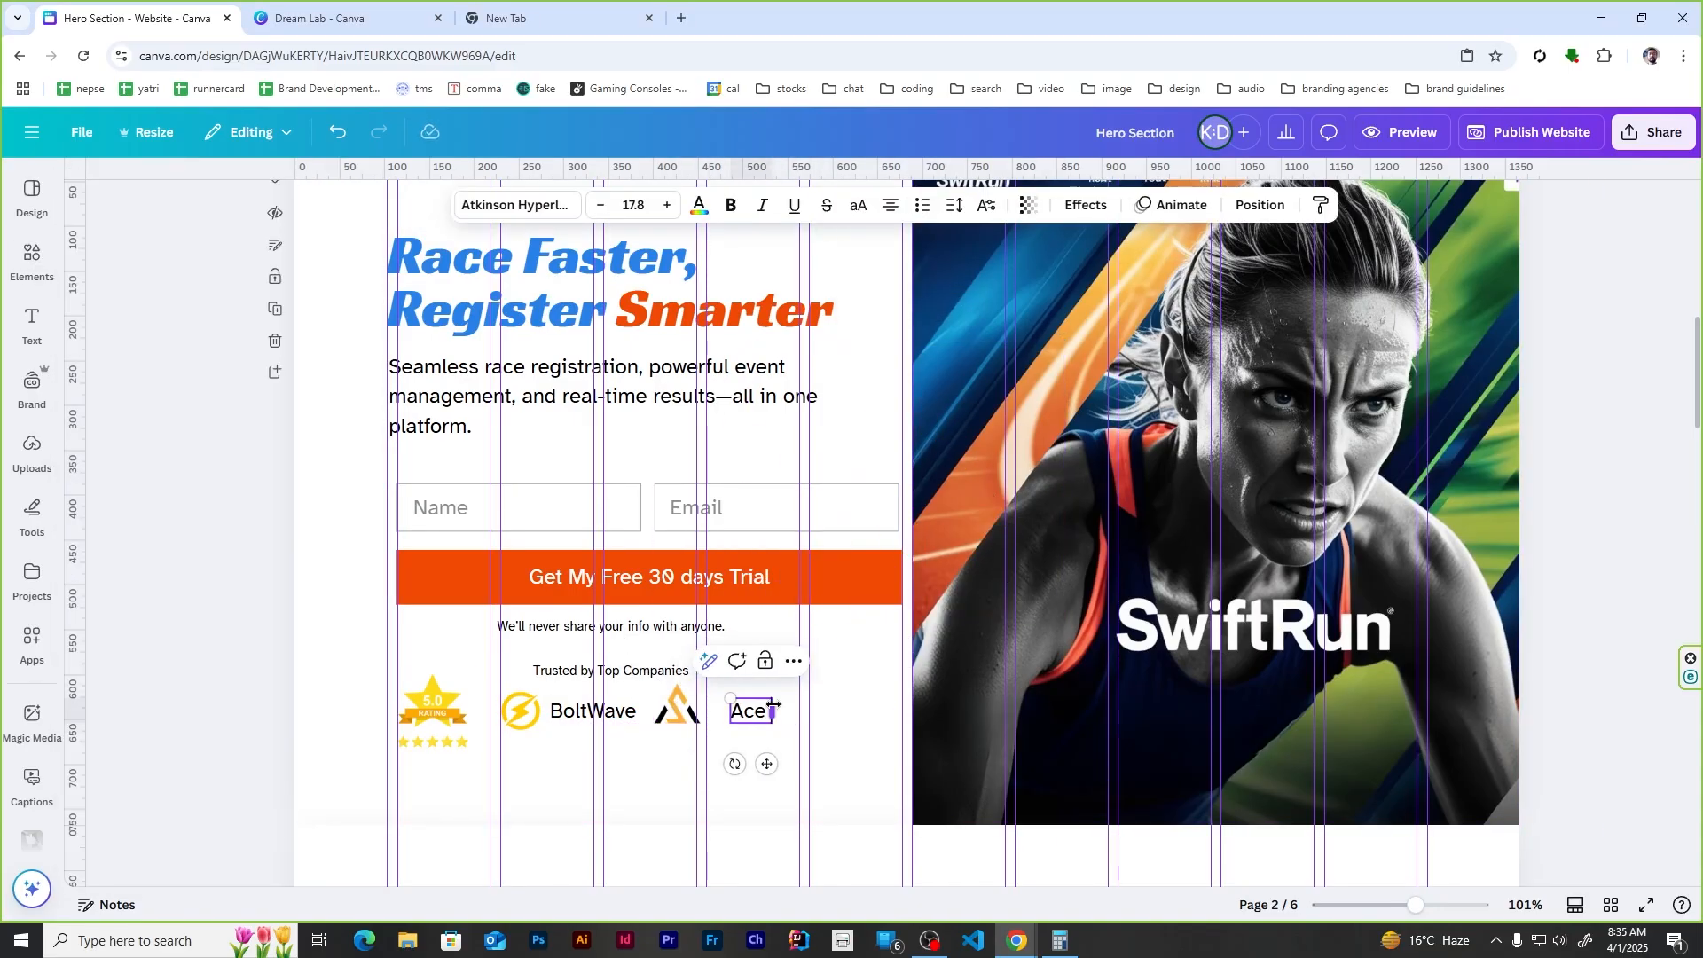
drag(767, 764, 803, 764)
Step: Set the font of the BoltWave name to Sukar
click(593, 710)
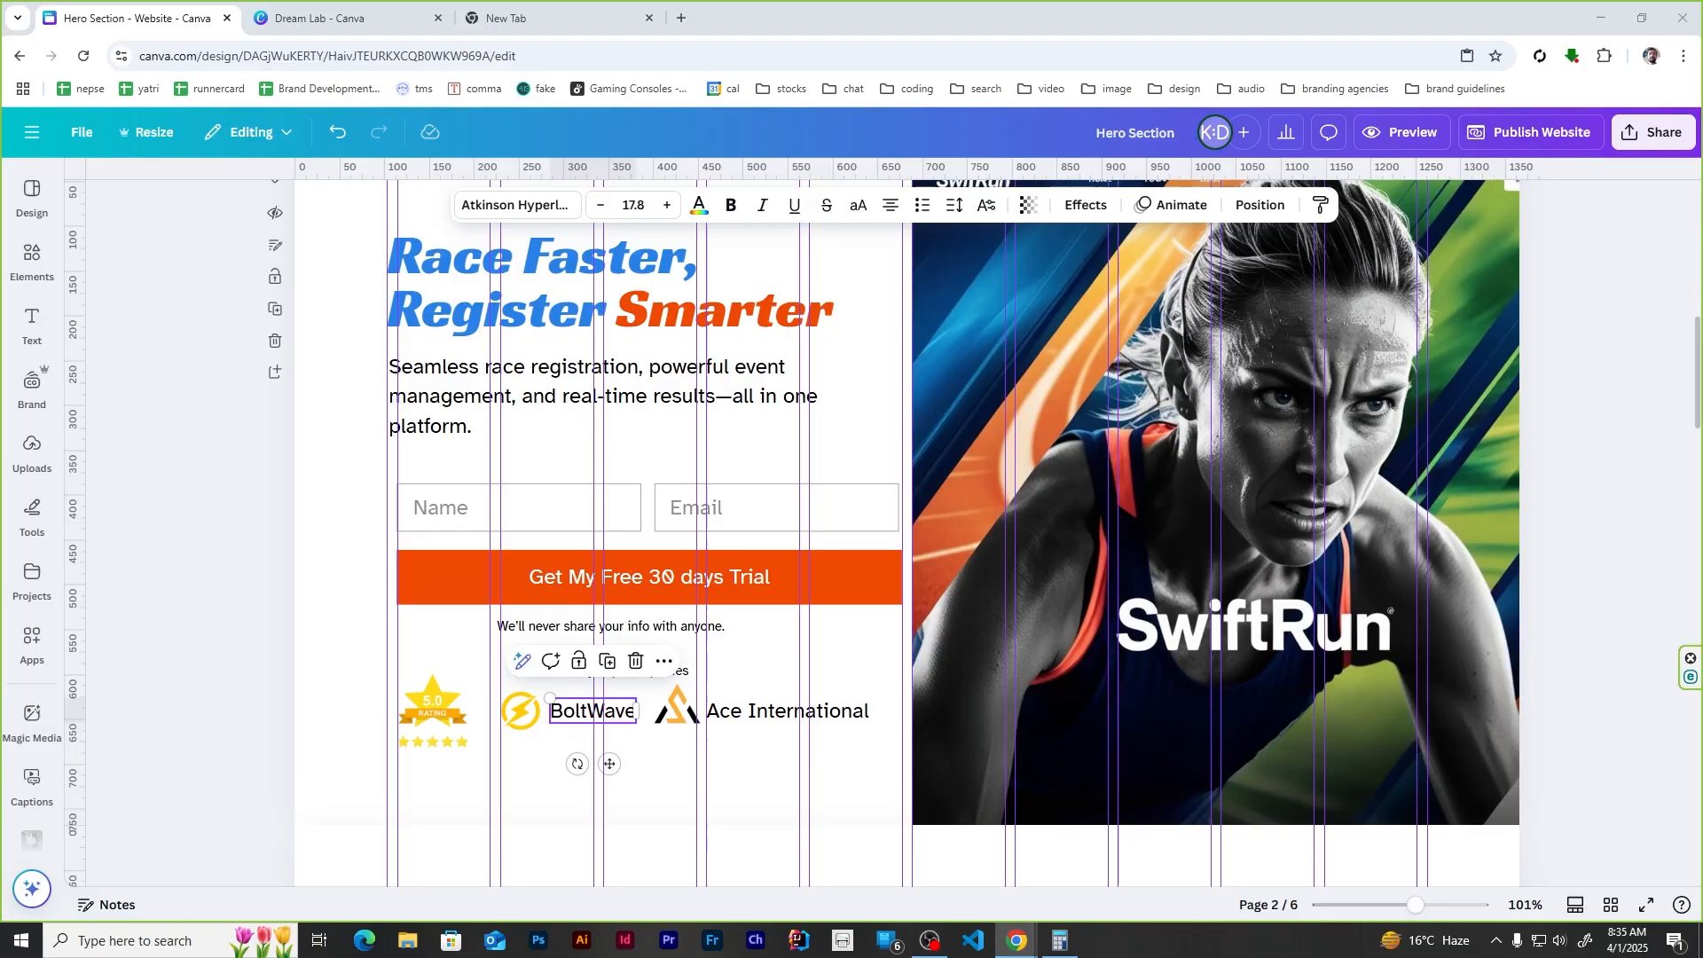
click(516, 205)
triple_click(201, 272)
text(sukar)
click(312, 373)
Step: Search fonts for "Corporate", set the "Ace International" name to Squada One and align it with its logo
triple_click(973, 714)
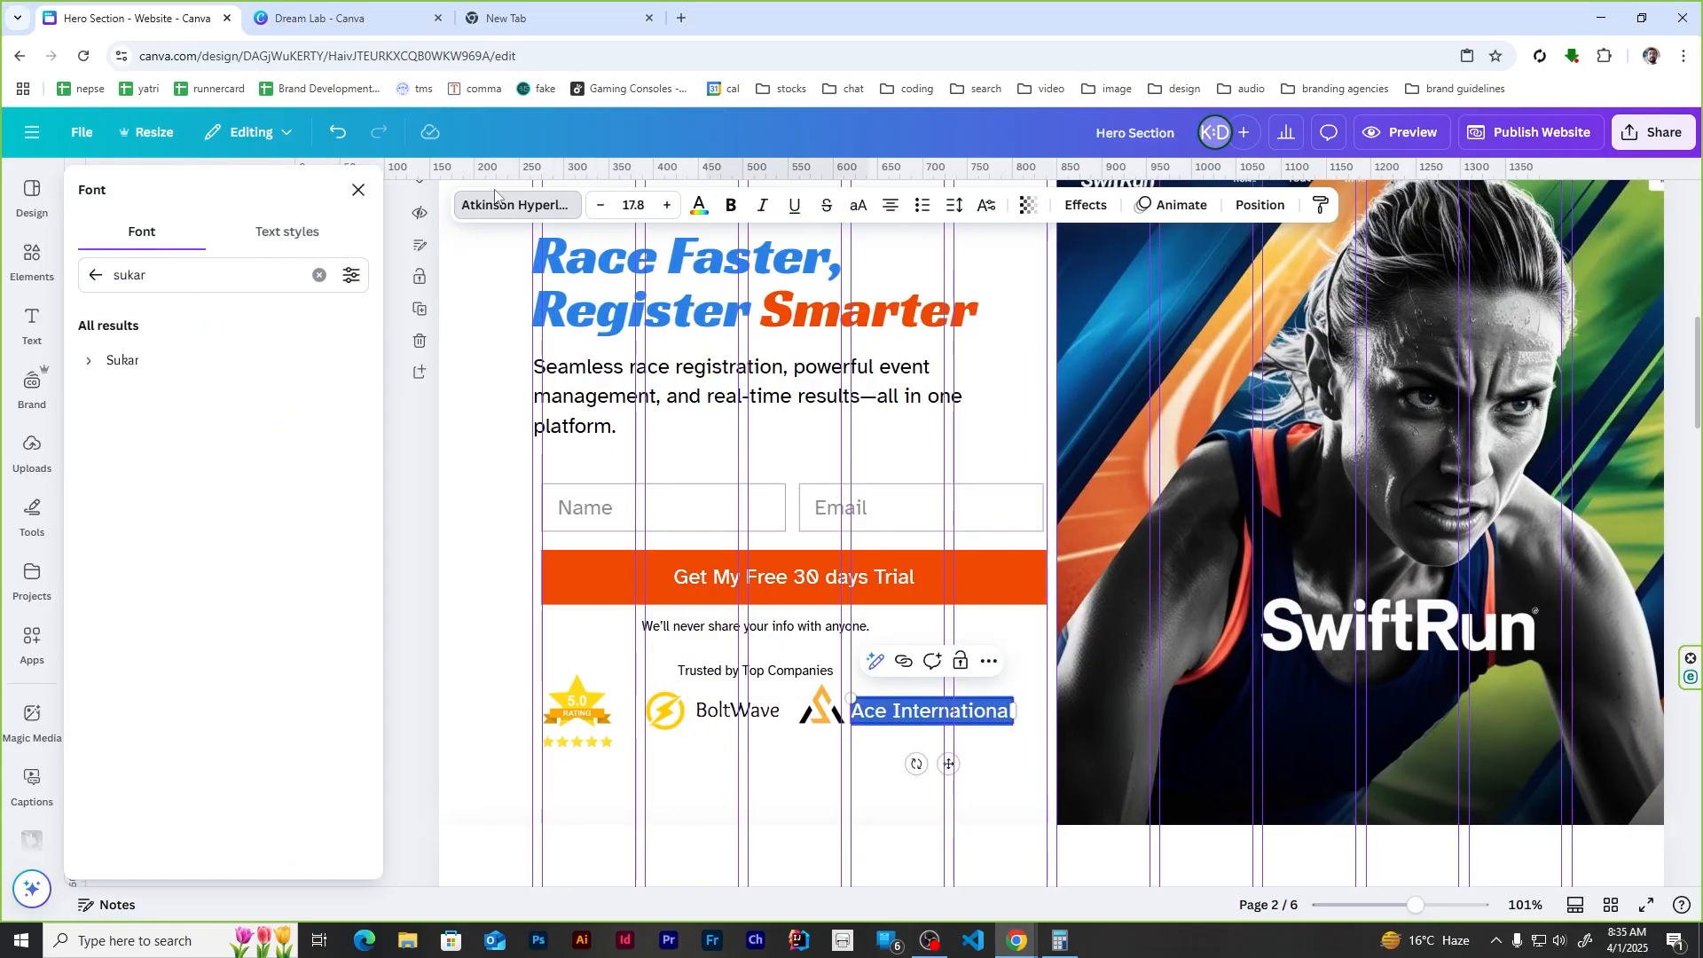
triple_click(201, 274)
text(Corporate)
click(177, 401)
click(205, 681)
click(777, 754)
drag(792, 714, 795, 712)
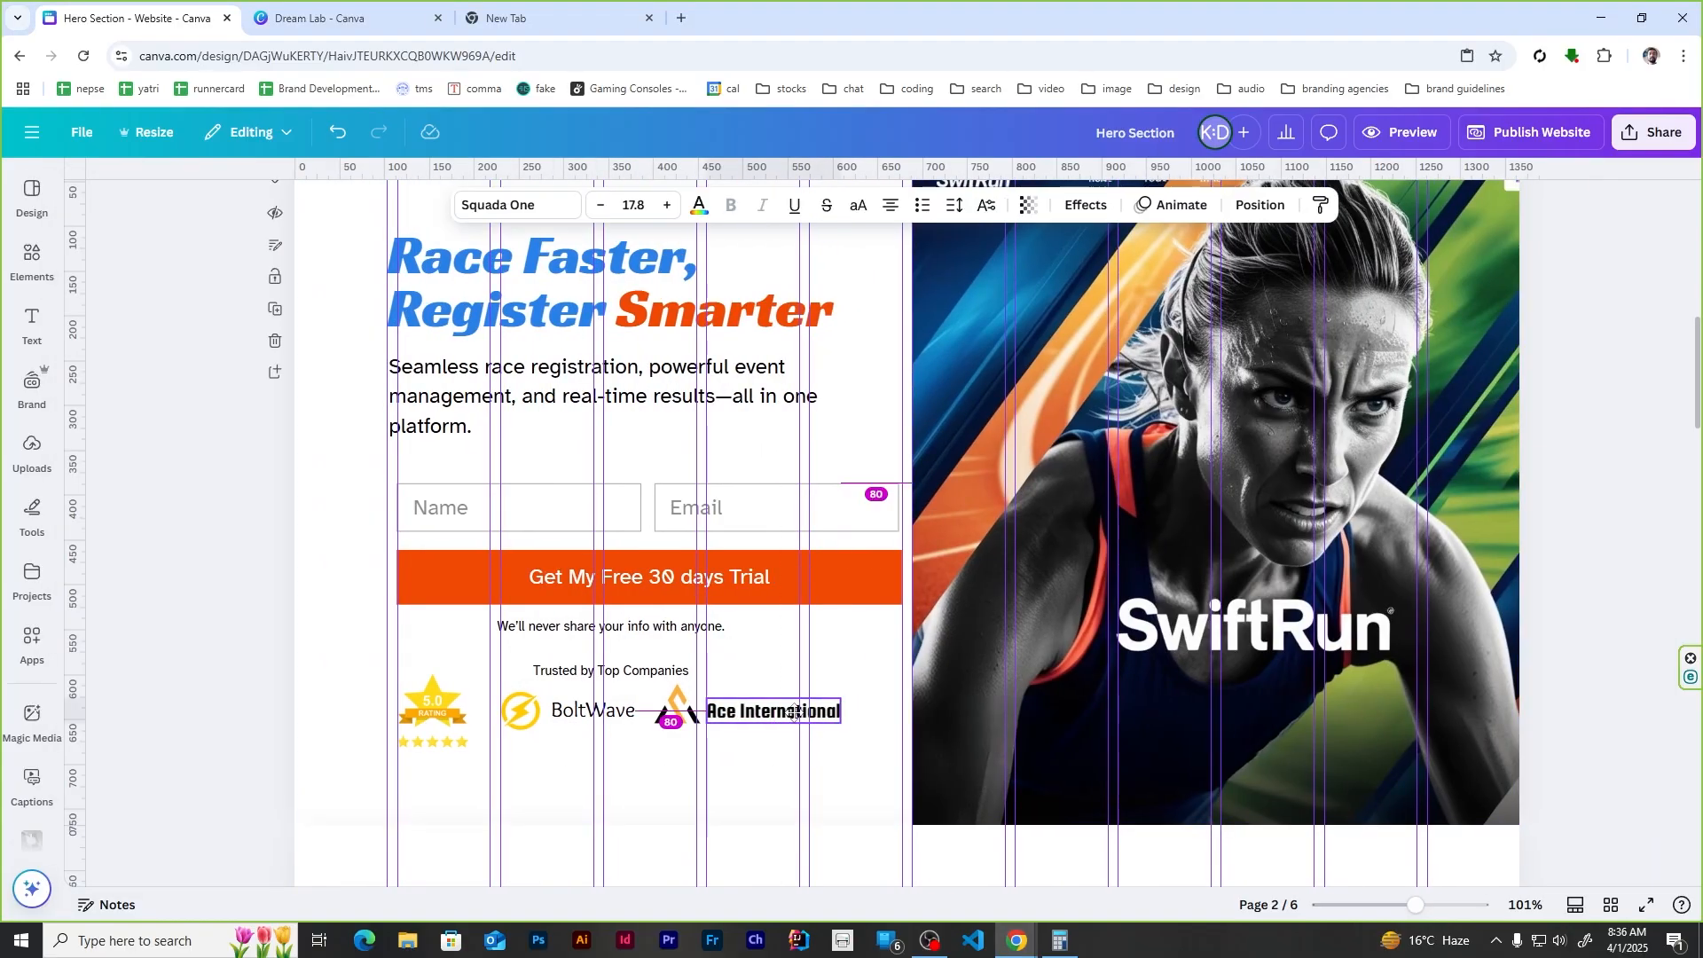
click(723, 797)
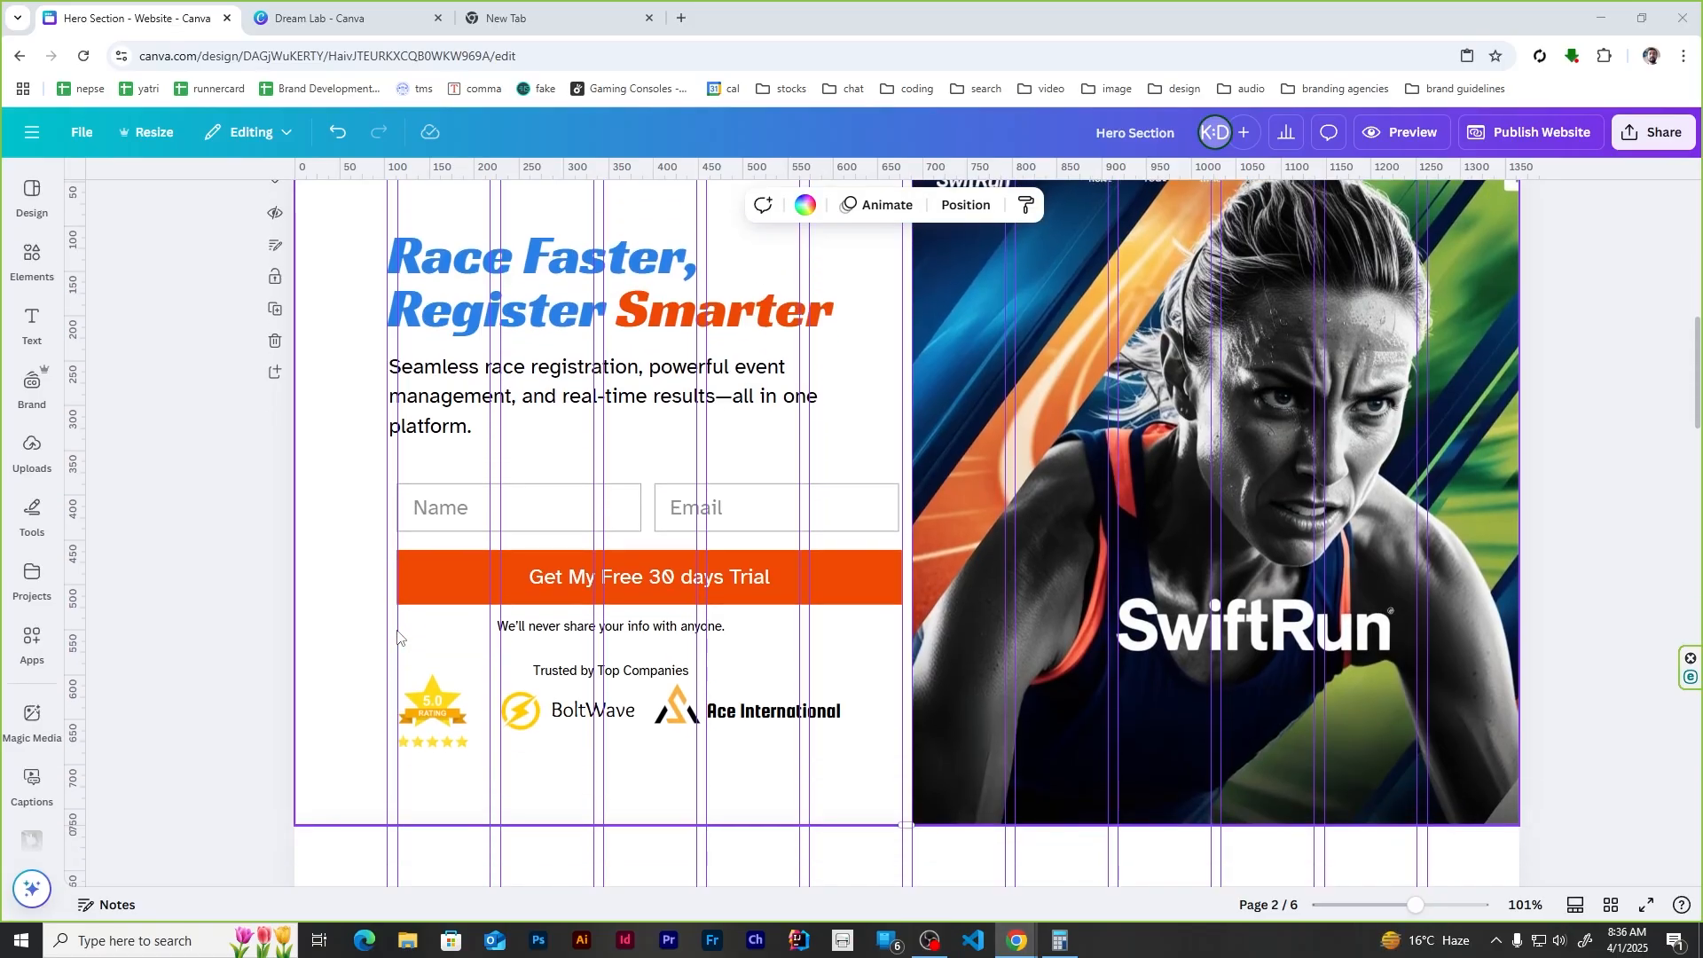
Step: Reduce the height of the Name and Email fields slightly and keep them aligned with each other
click(528, 519)
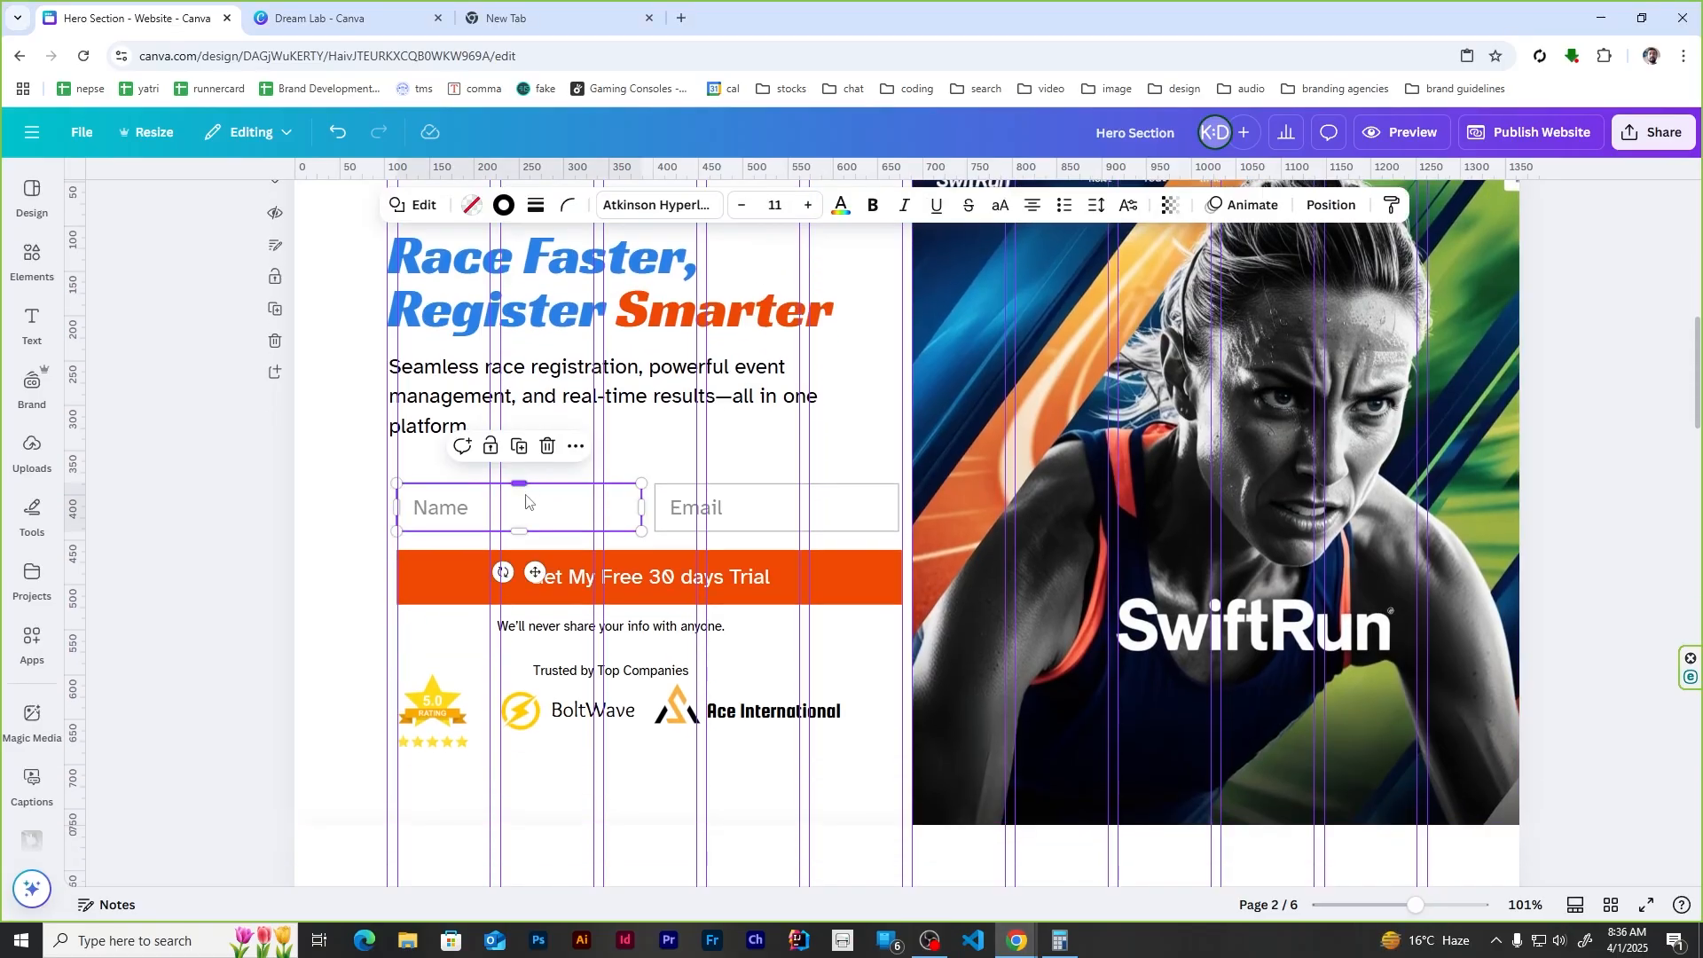
drag(520, 485, 537, 509)
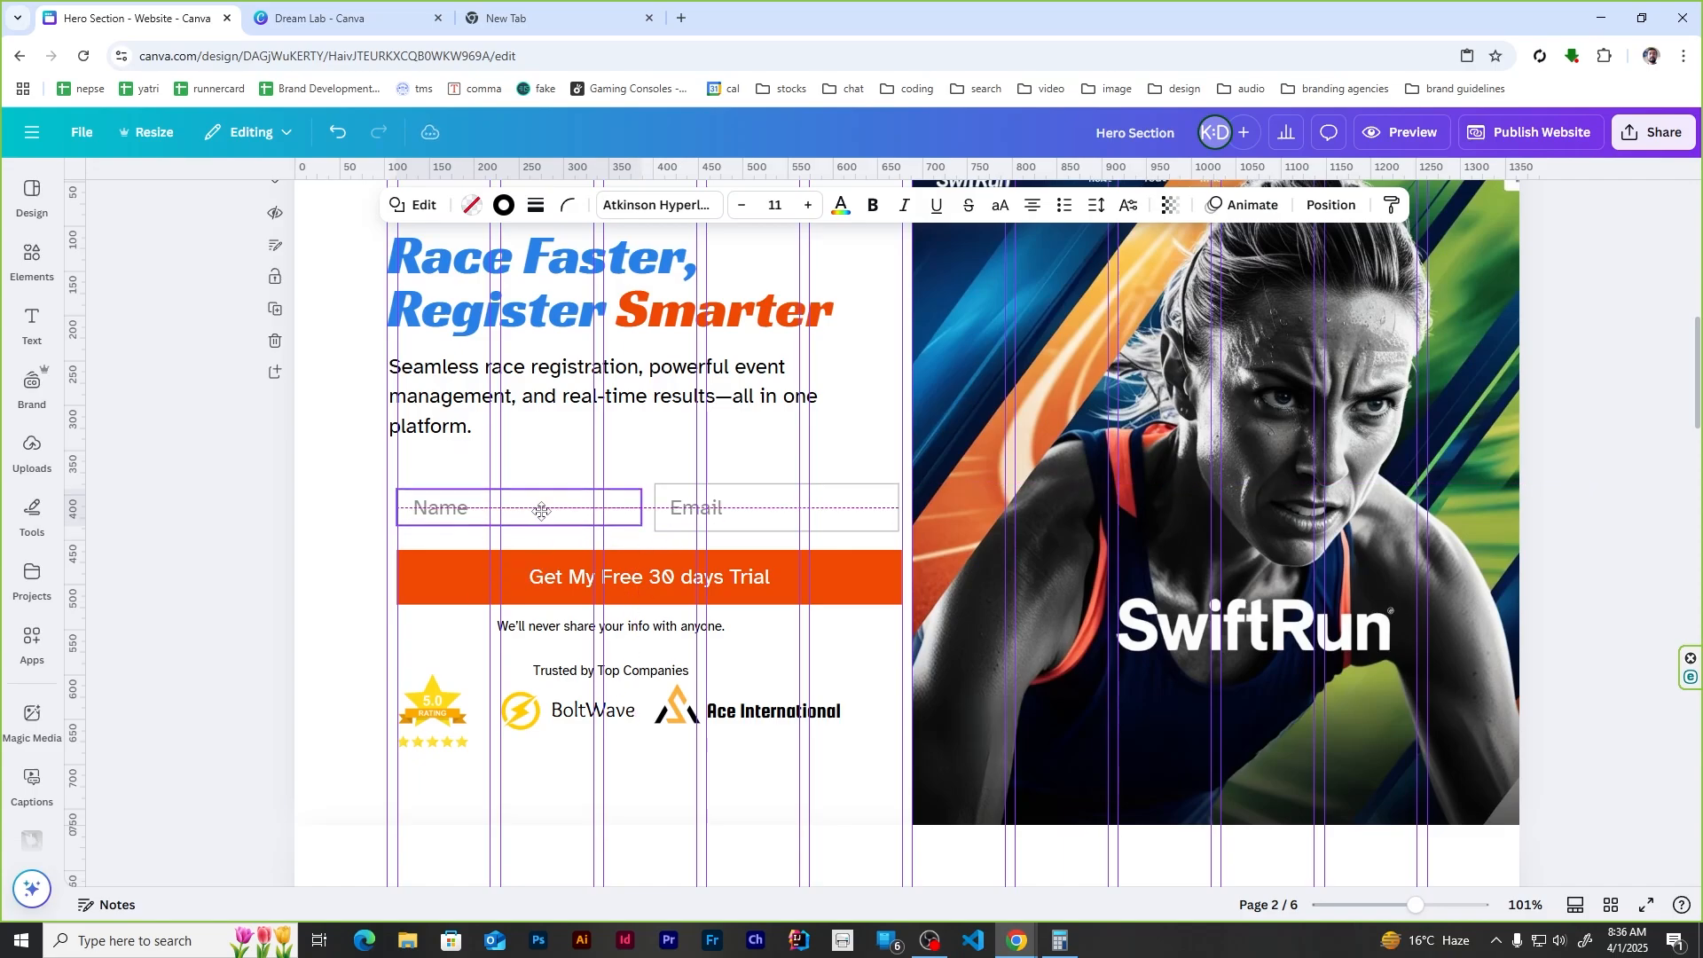
click(719, 521)
drag(783, 483, 779, 488)
click(250, 515)
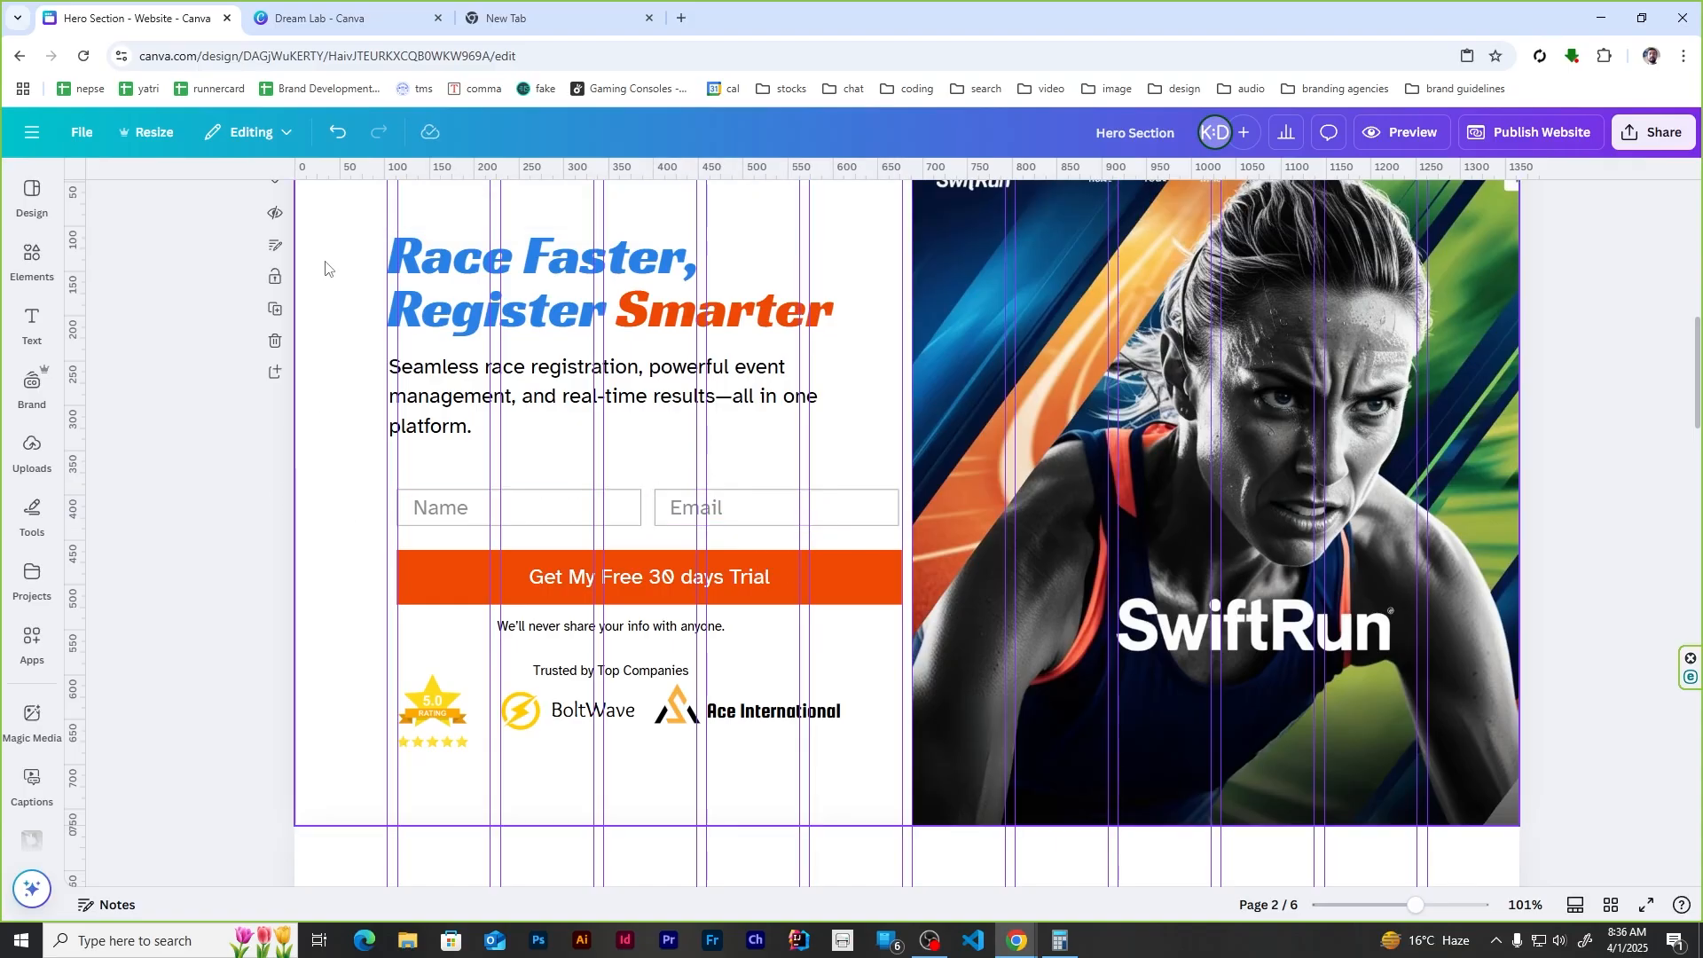
Step: Select all the content beside the runner image and shift it slightly to the left together
drag(326, 256, 814, 718)
scroll(444, 633, up, 2)
scroll(444, 632, down, 2)
click(1602, 468)
scroll(1602, 468, up, 1)
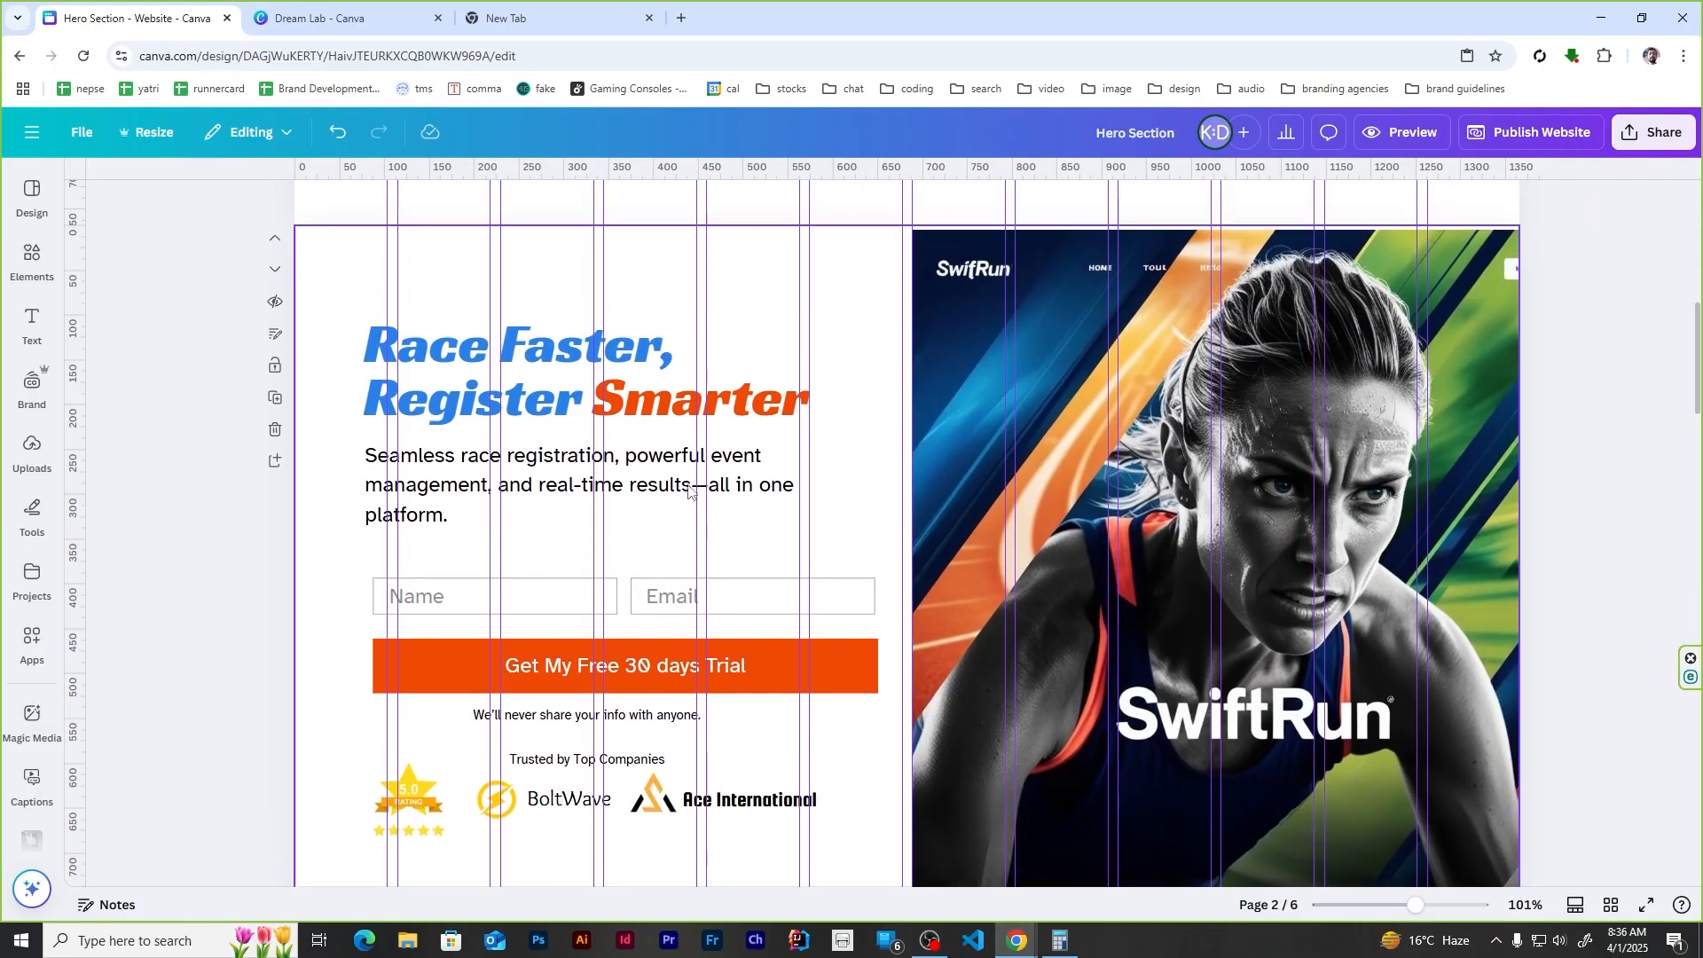
Step: Hide the rulers and guides to show the clean hero section
click(78, 133)
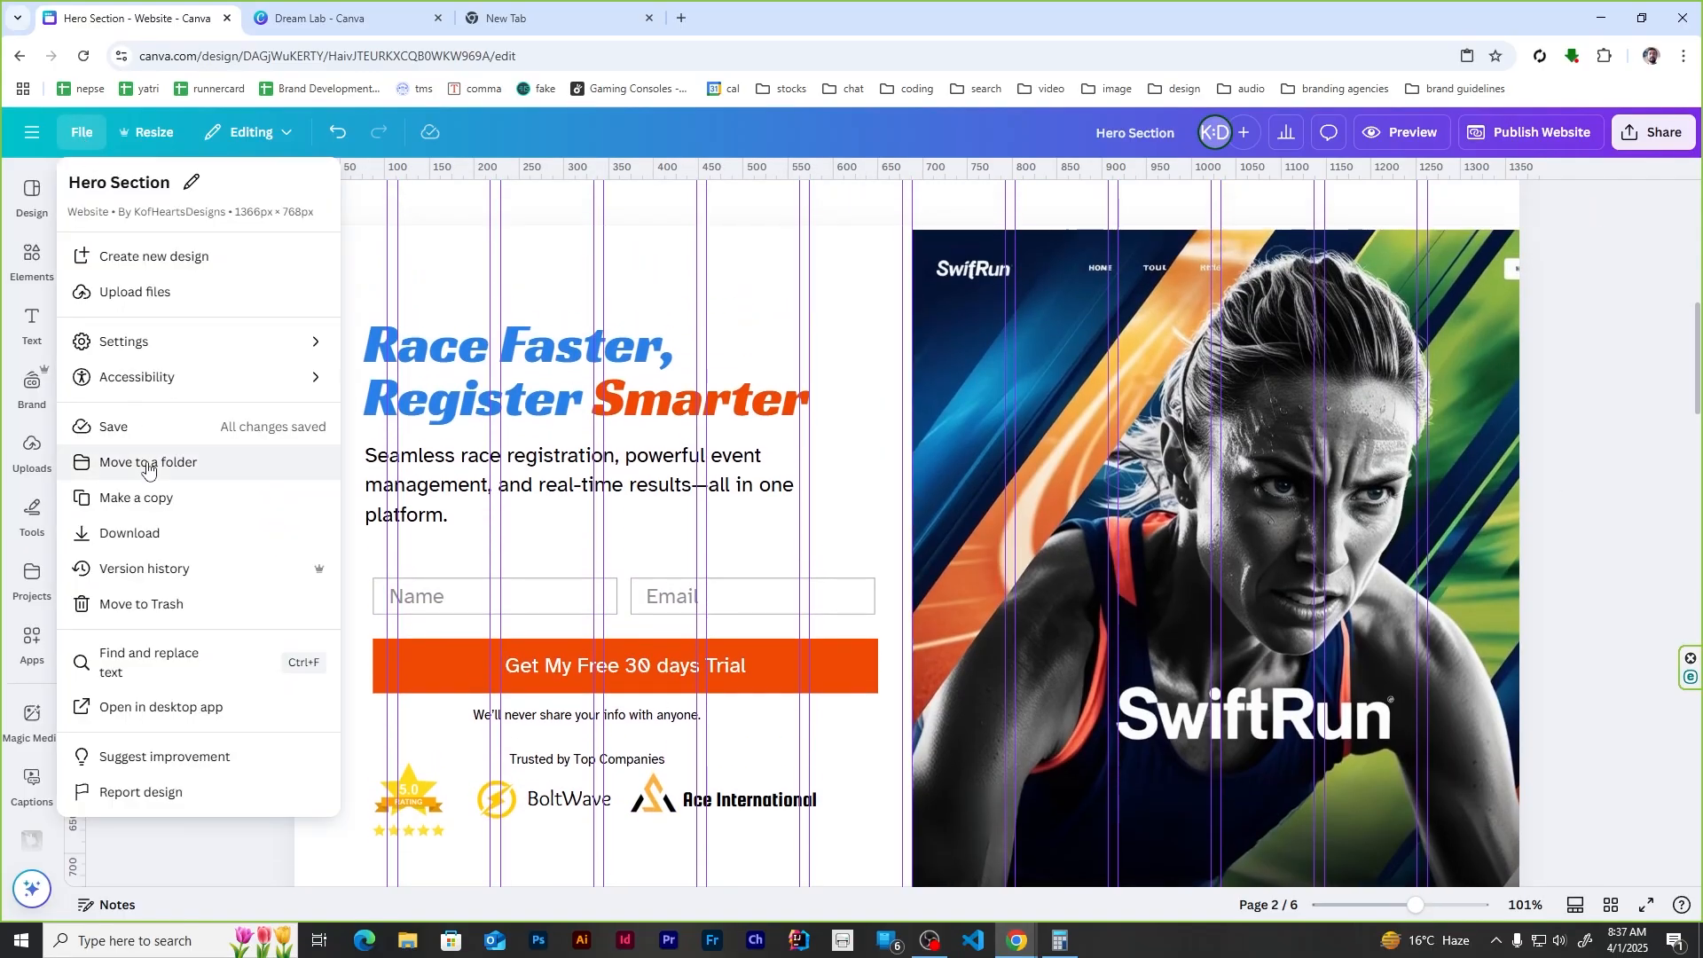
mouse_move(195, 342)
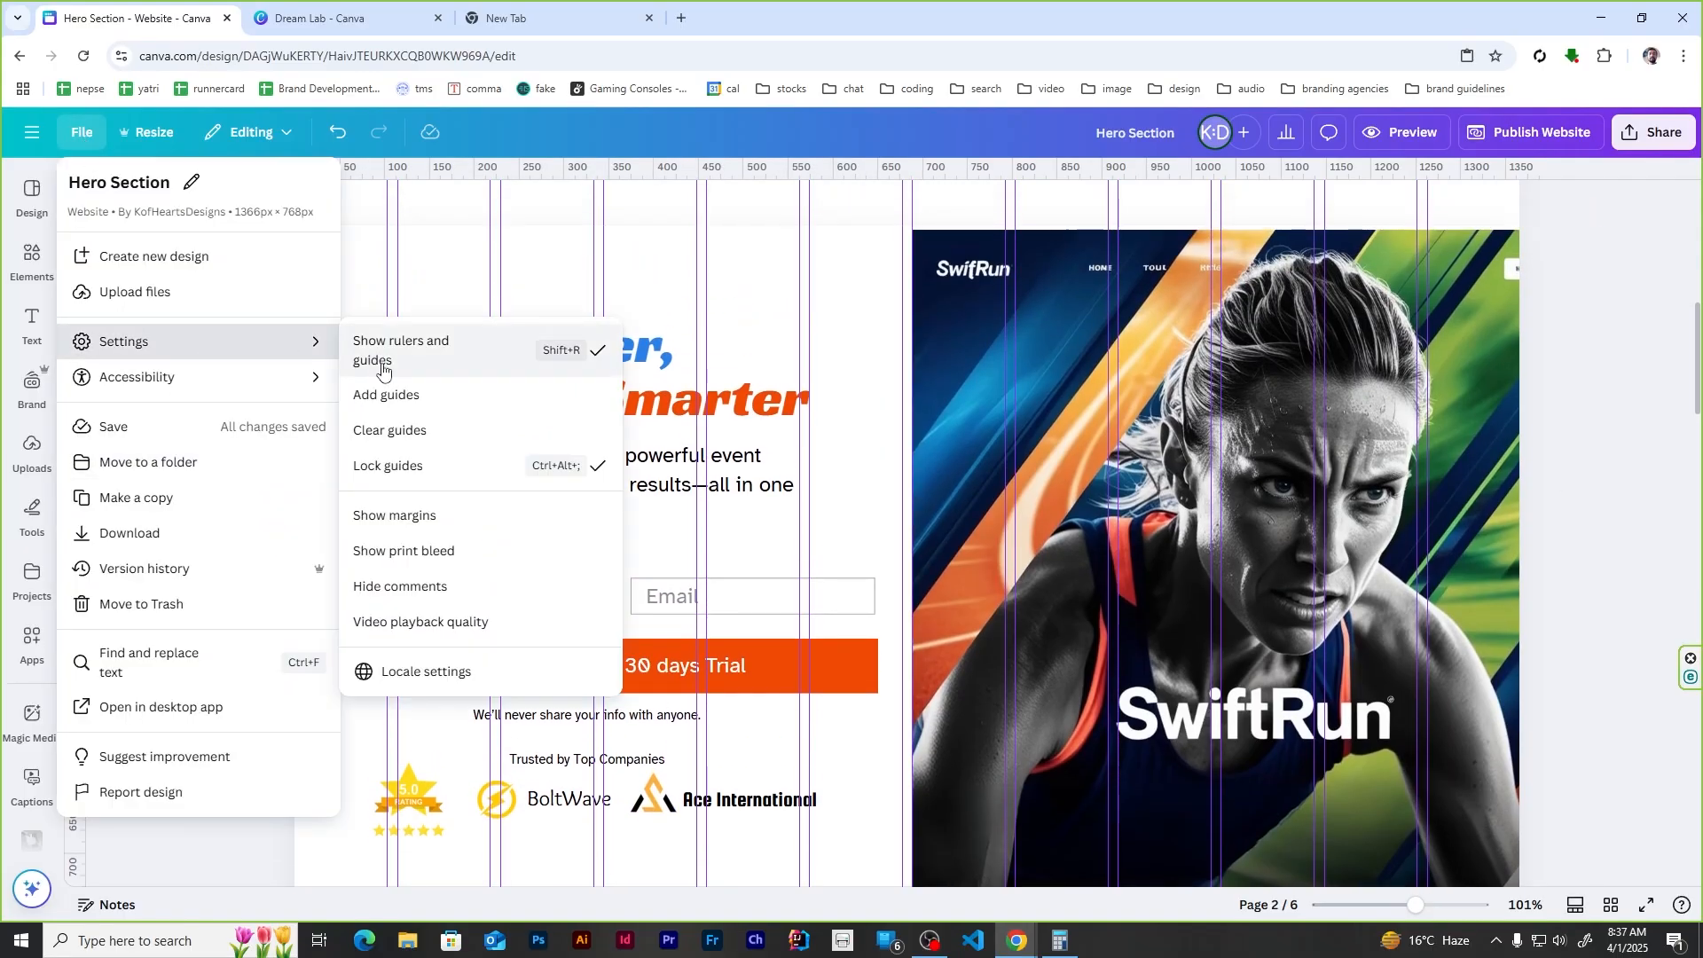
click(428, 353)
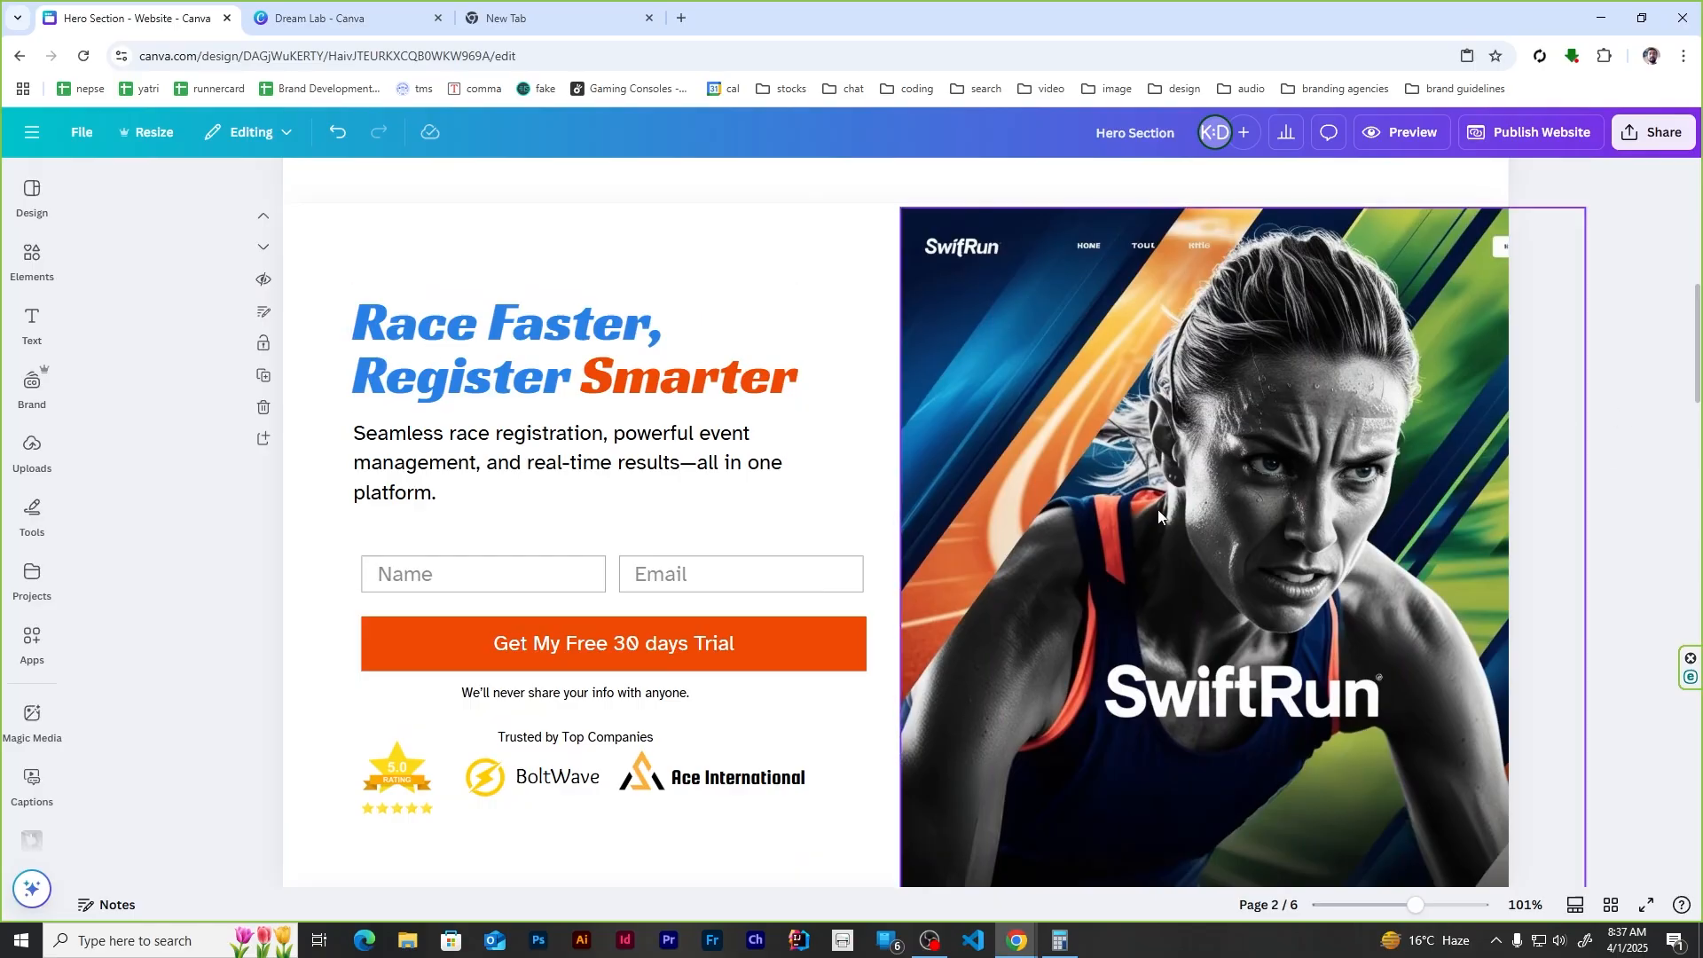
key(shift+r)
key(shift+r)
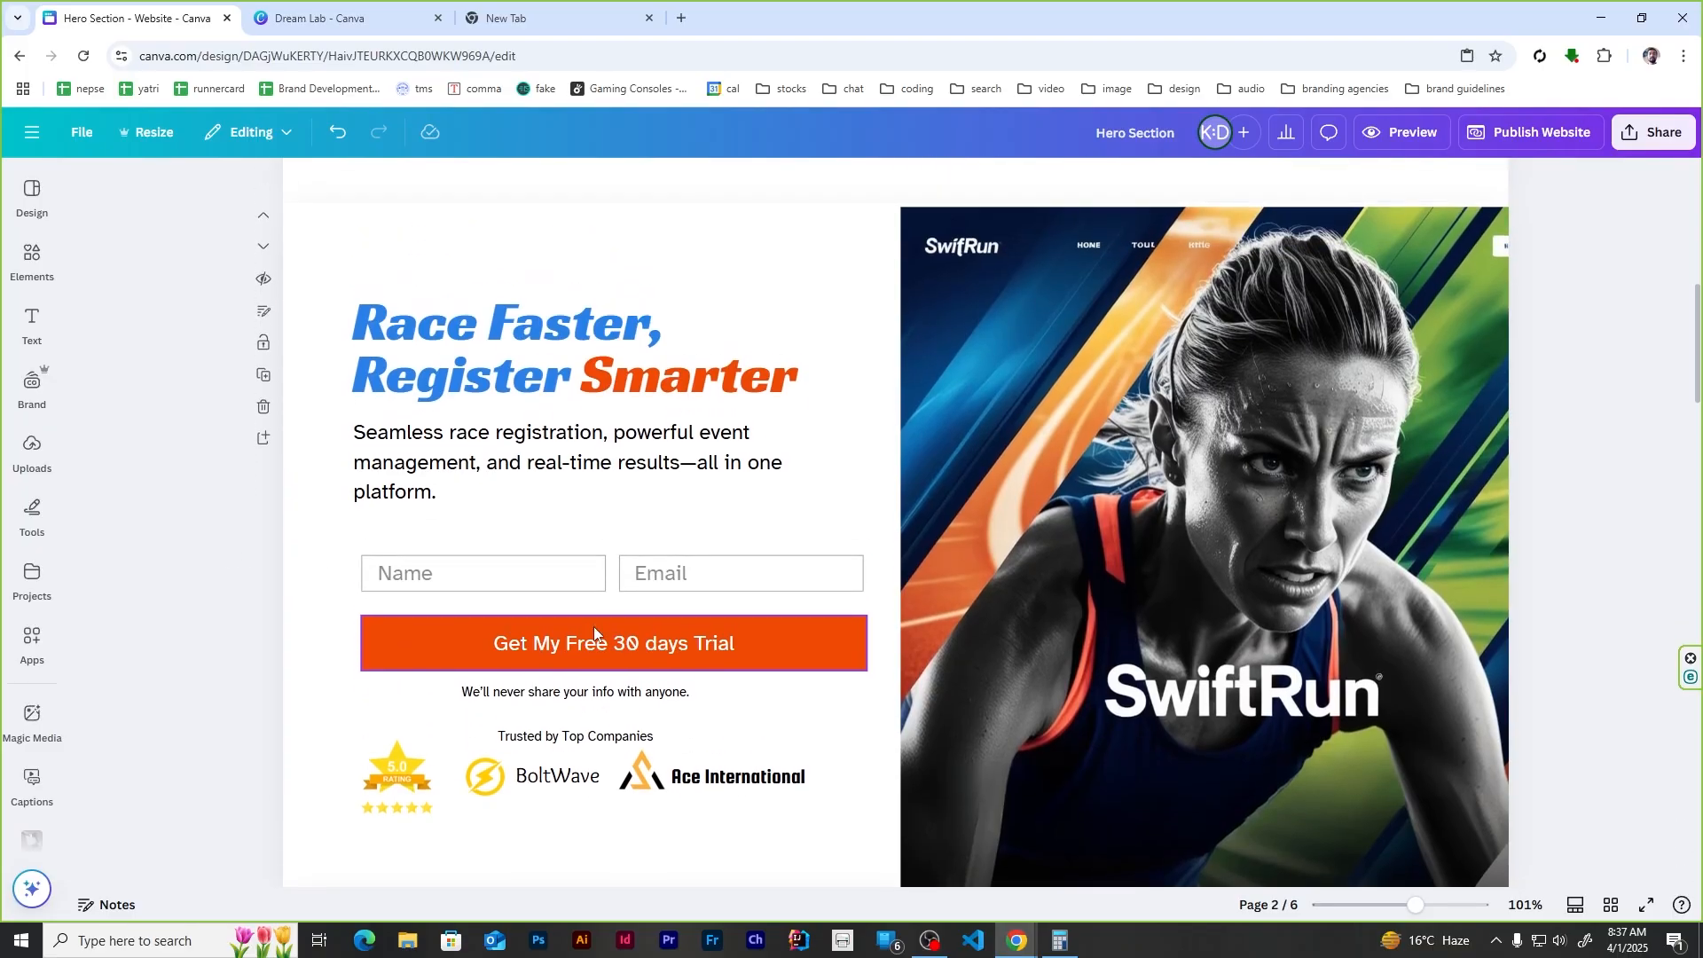
Step: Show the rulers and guides, reduce the height of the orange call-to-action button and move it up closer to the form fields
key(shift+r)
scroll(452, 586, down, 2)
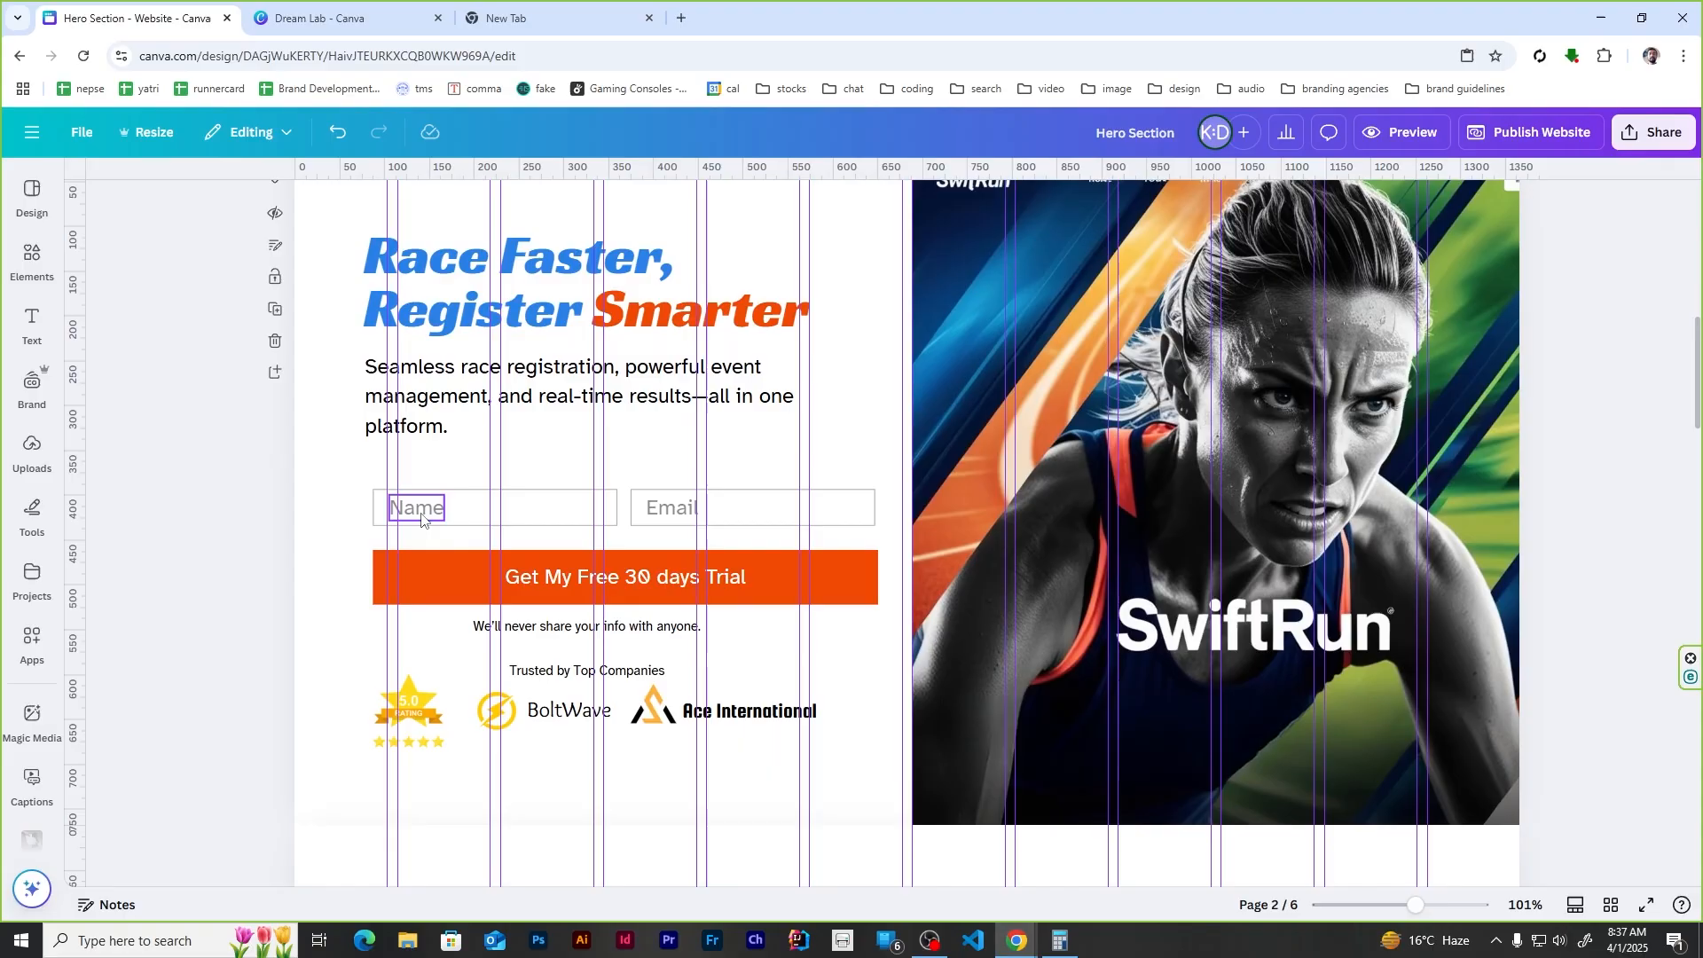
click(635, 577)
drag(630, 549, 629, 557)
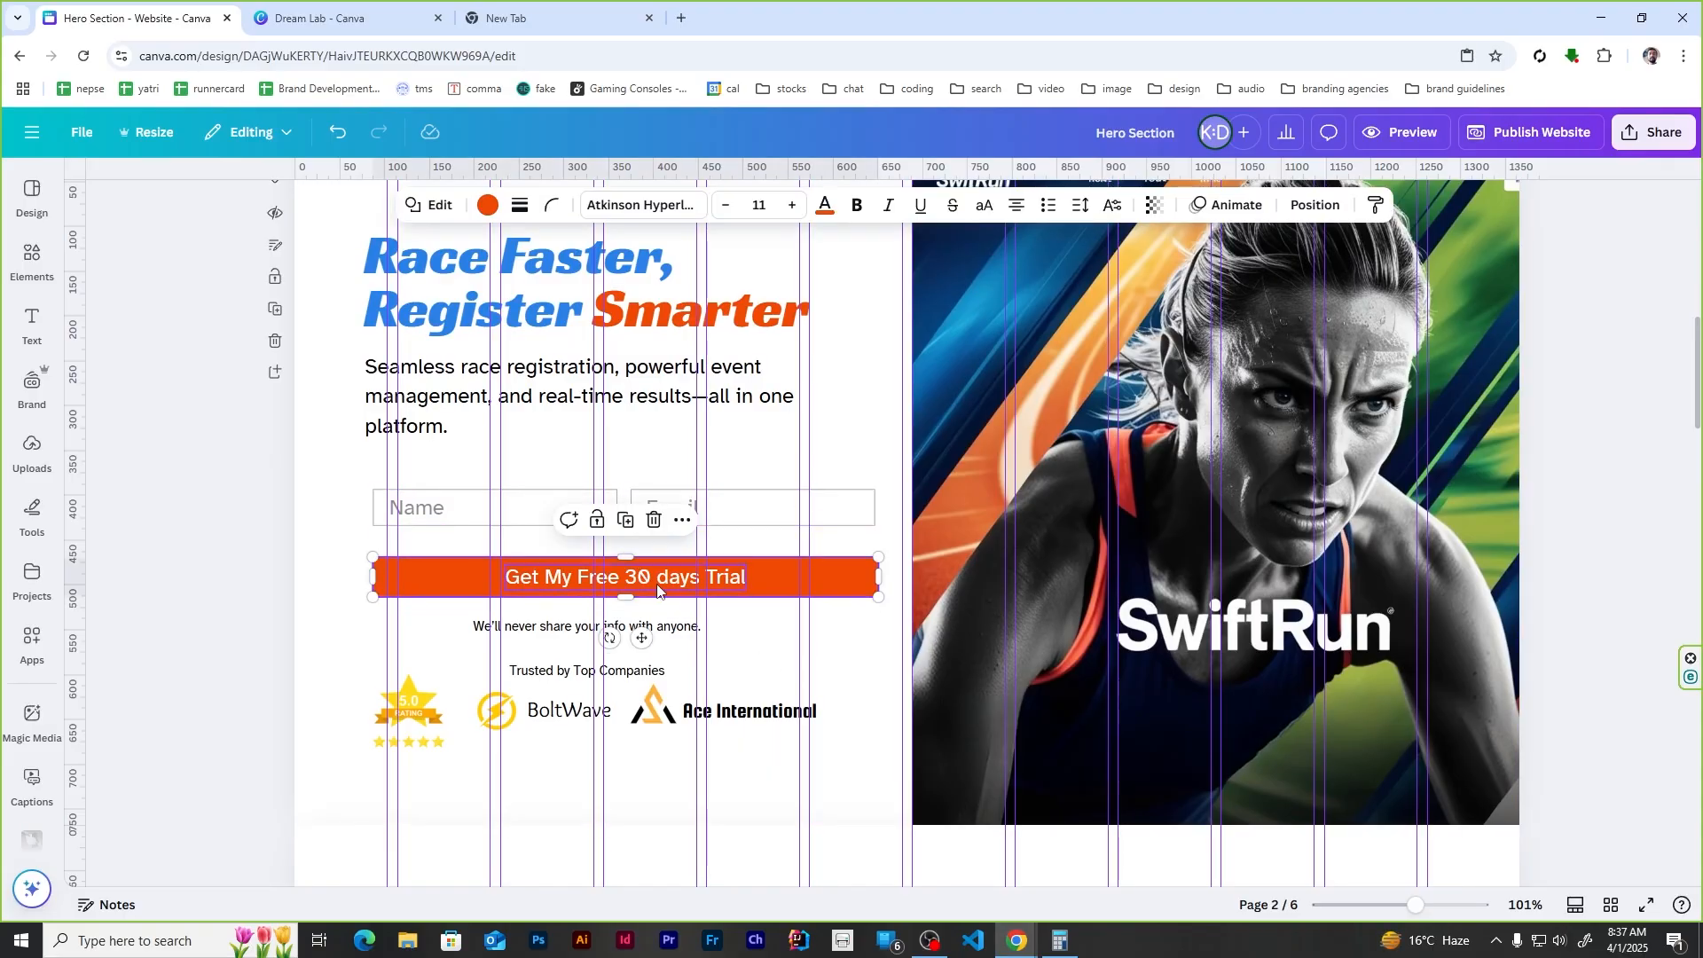
shift+click(655, 581)
click(1286, 209)
click(359, 190)
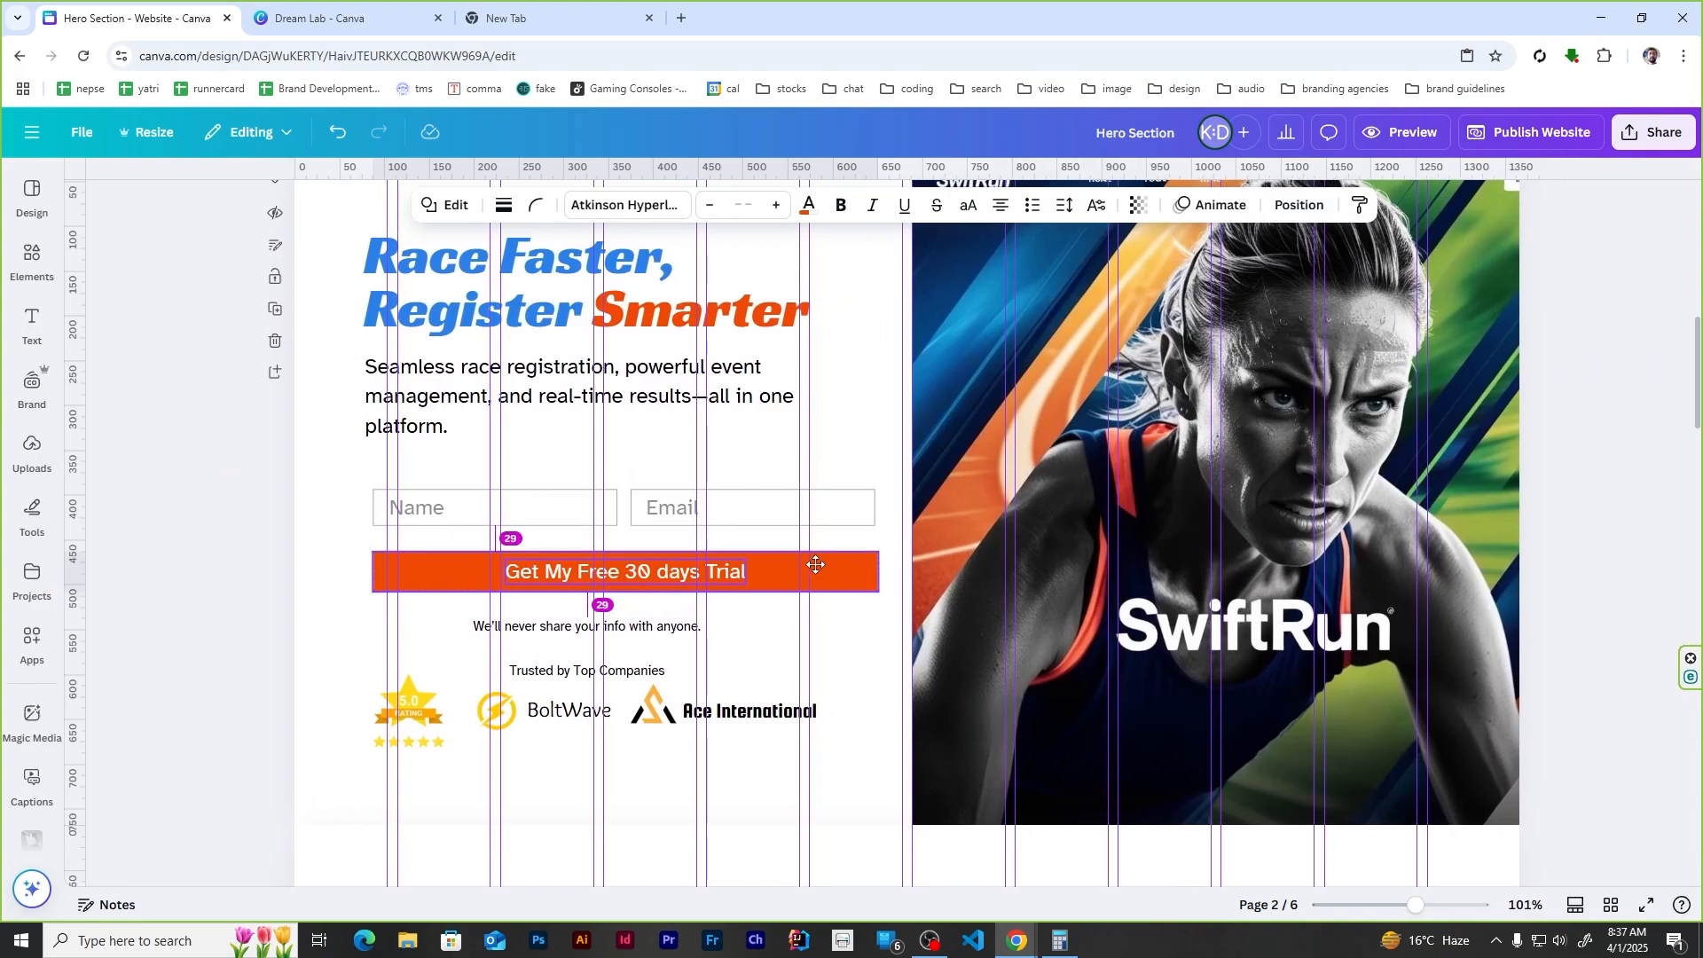
drag(810, 563, 815, 559)
click(410, 657)
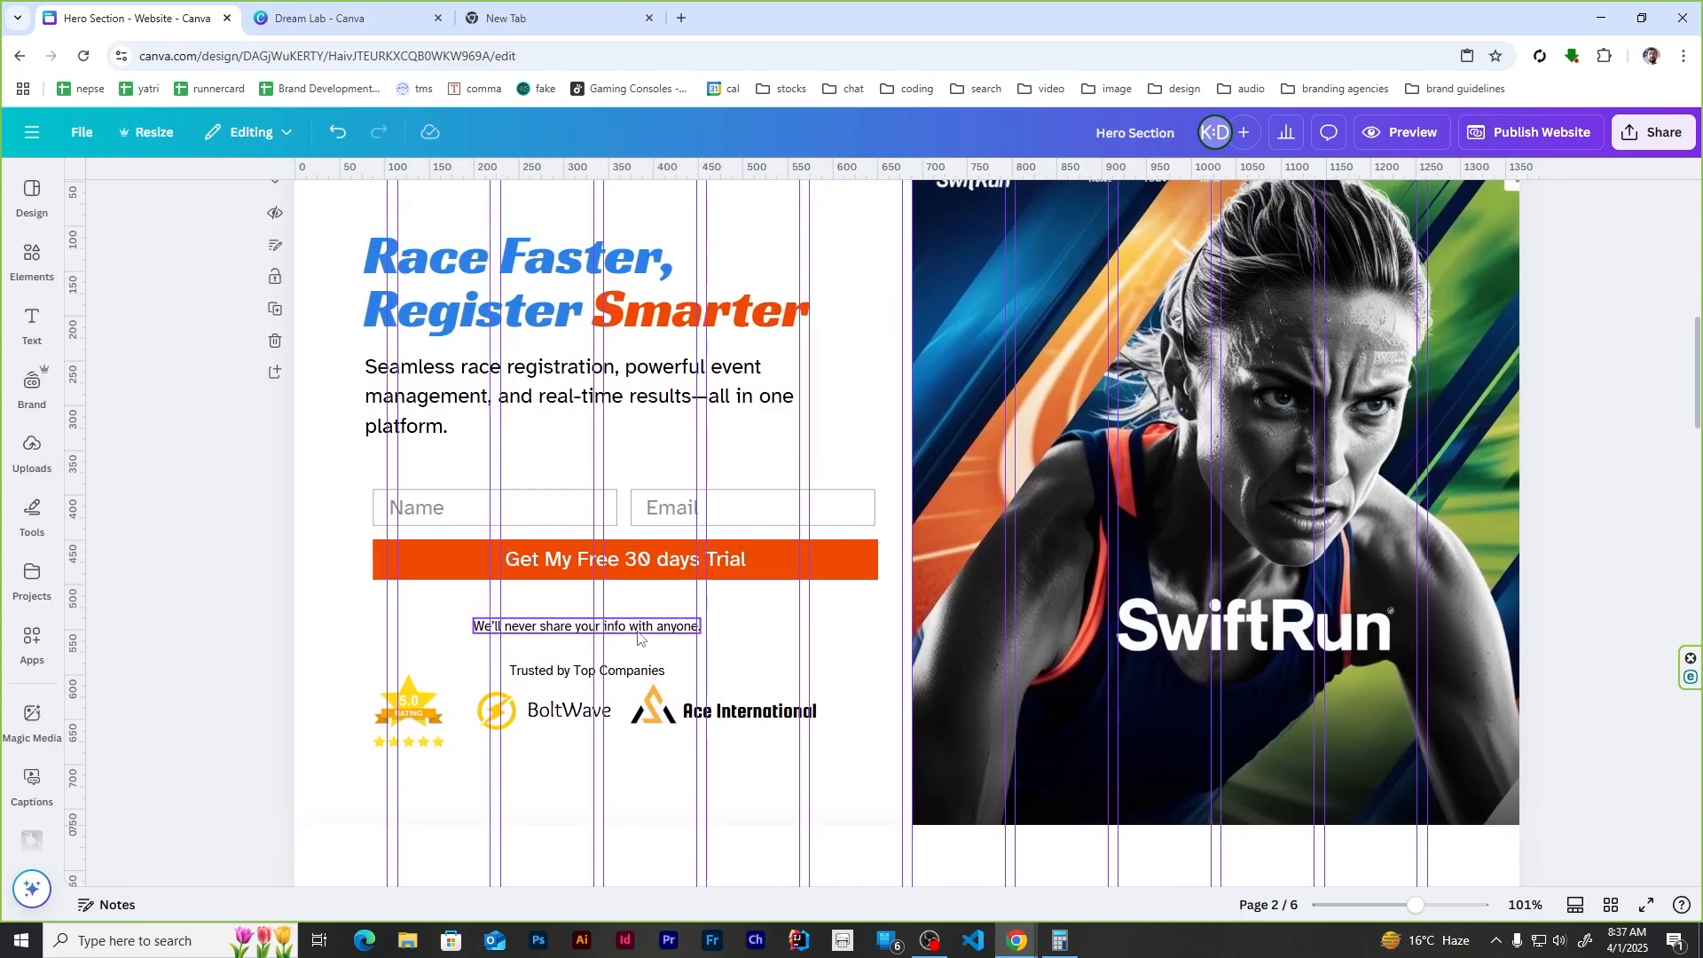
Step: Align the left edges of the headline and the paragraph beneath it
click(532, 267)
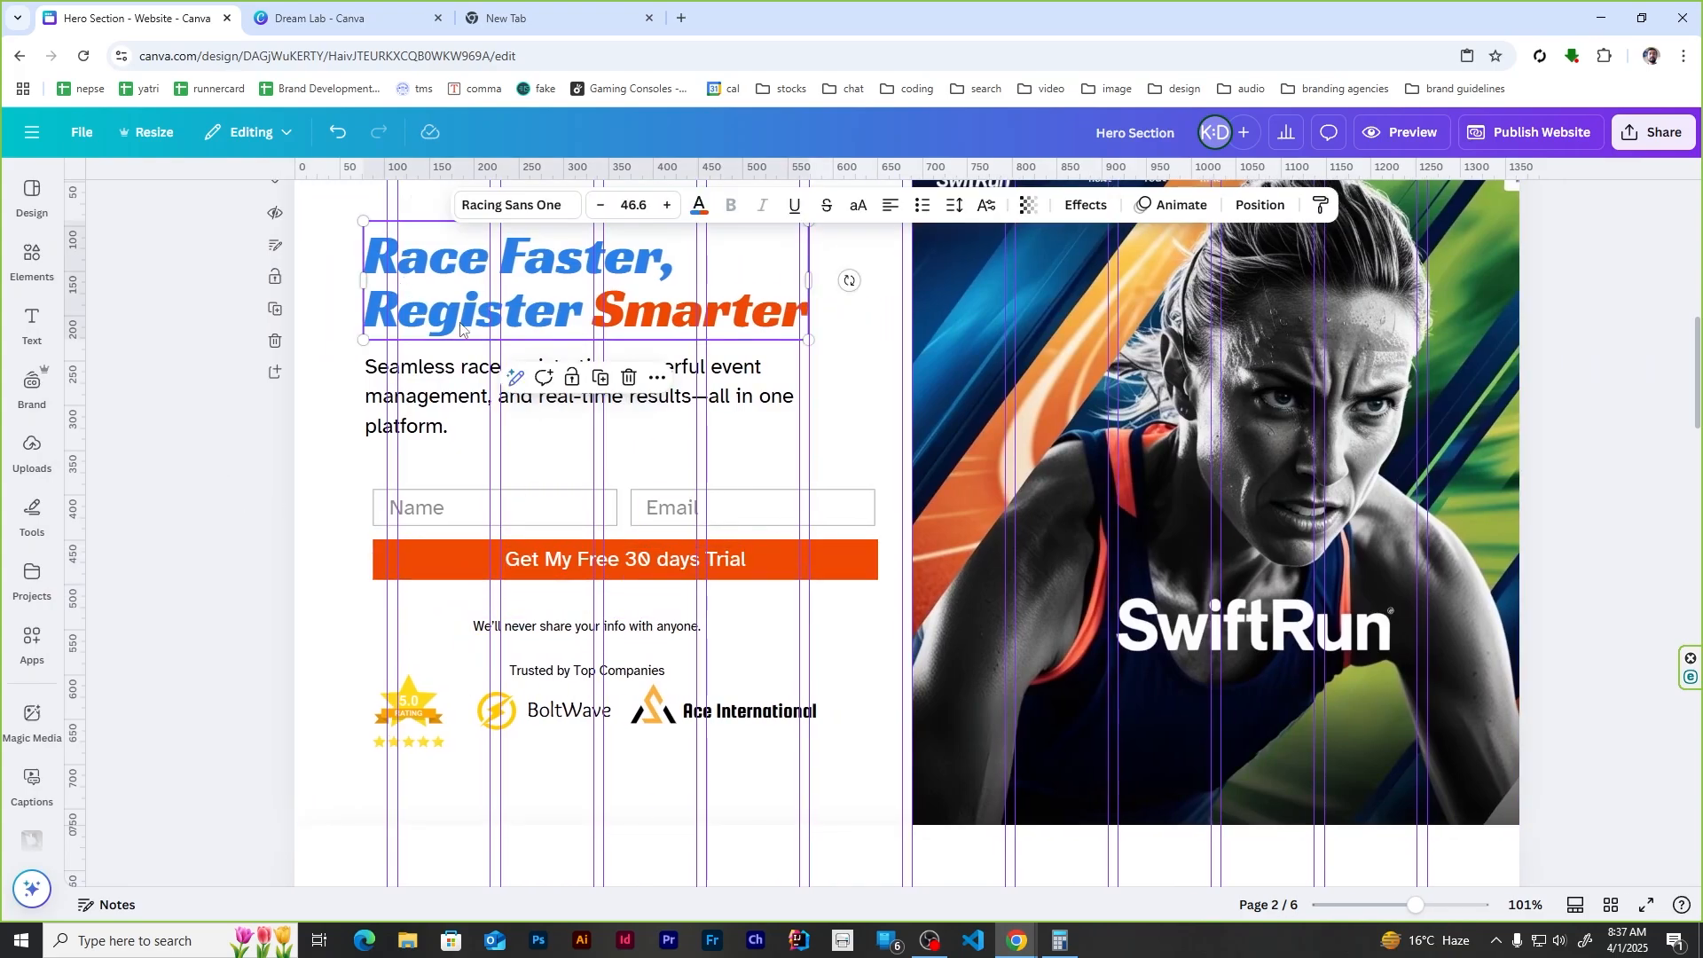
shift+click(577, 395)
click(1260, 205)
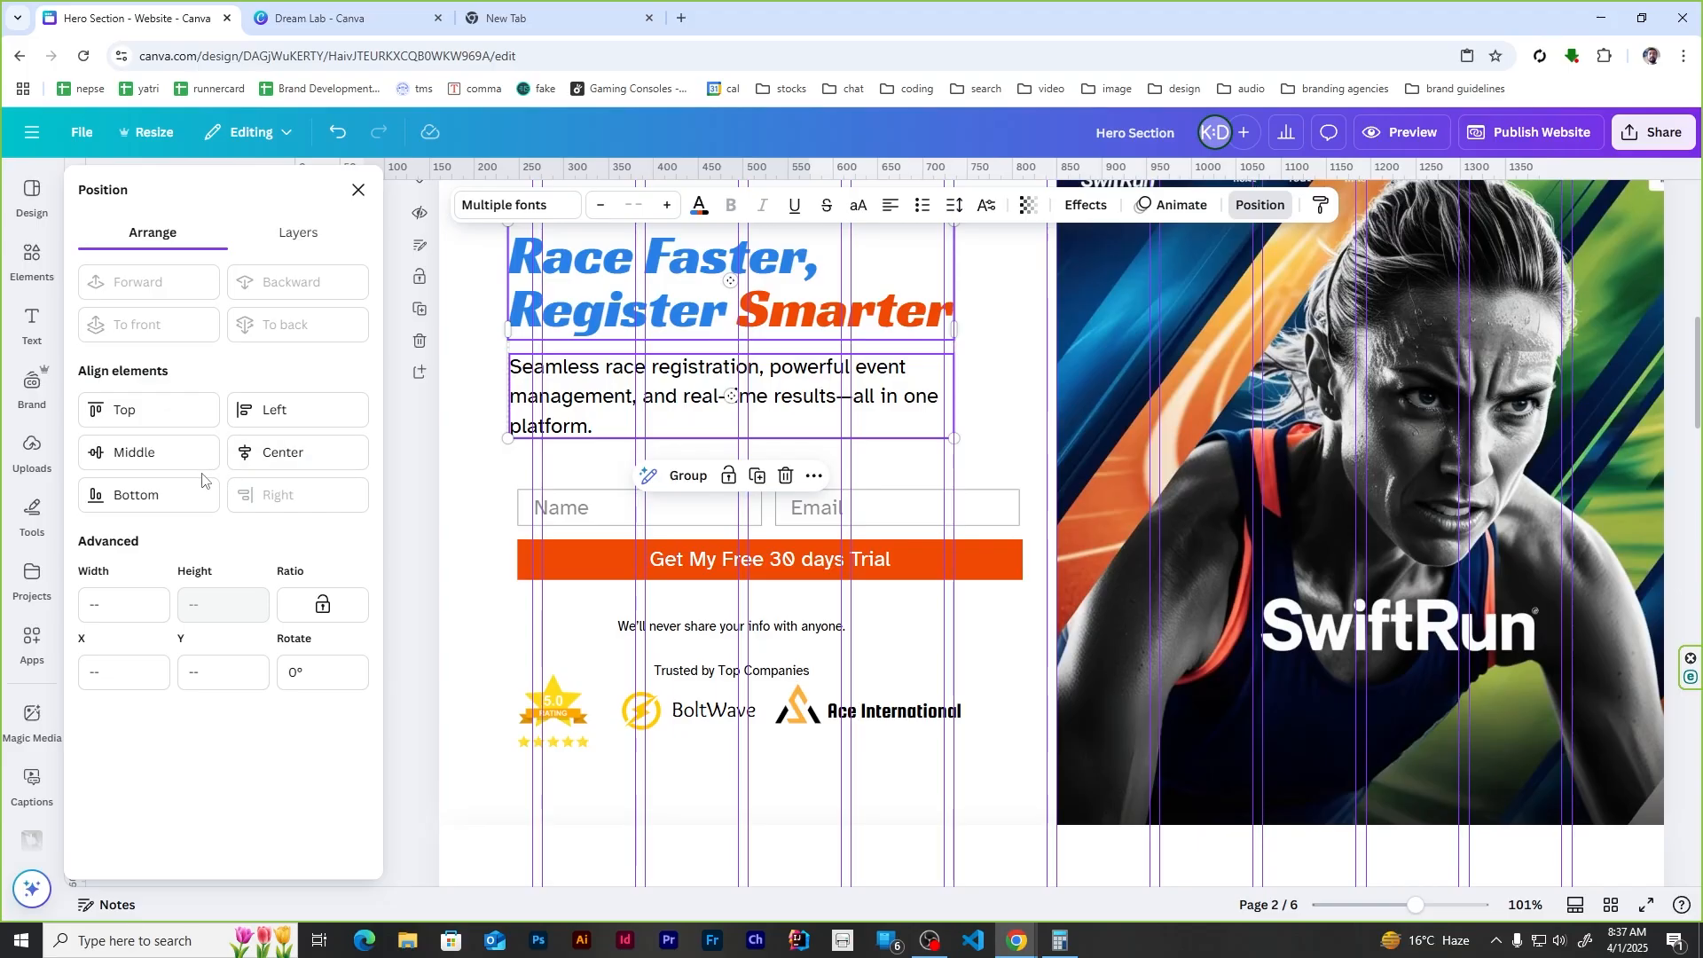
click(266, 409)
click(392, 466)
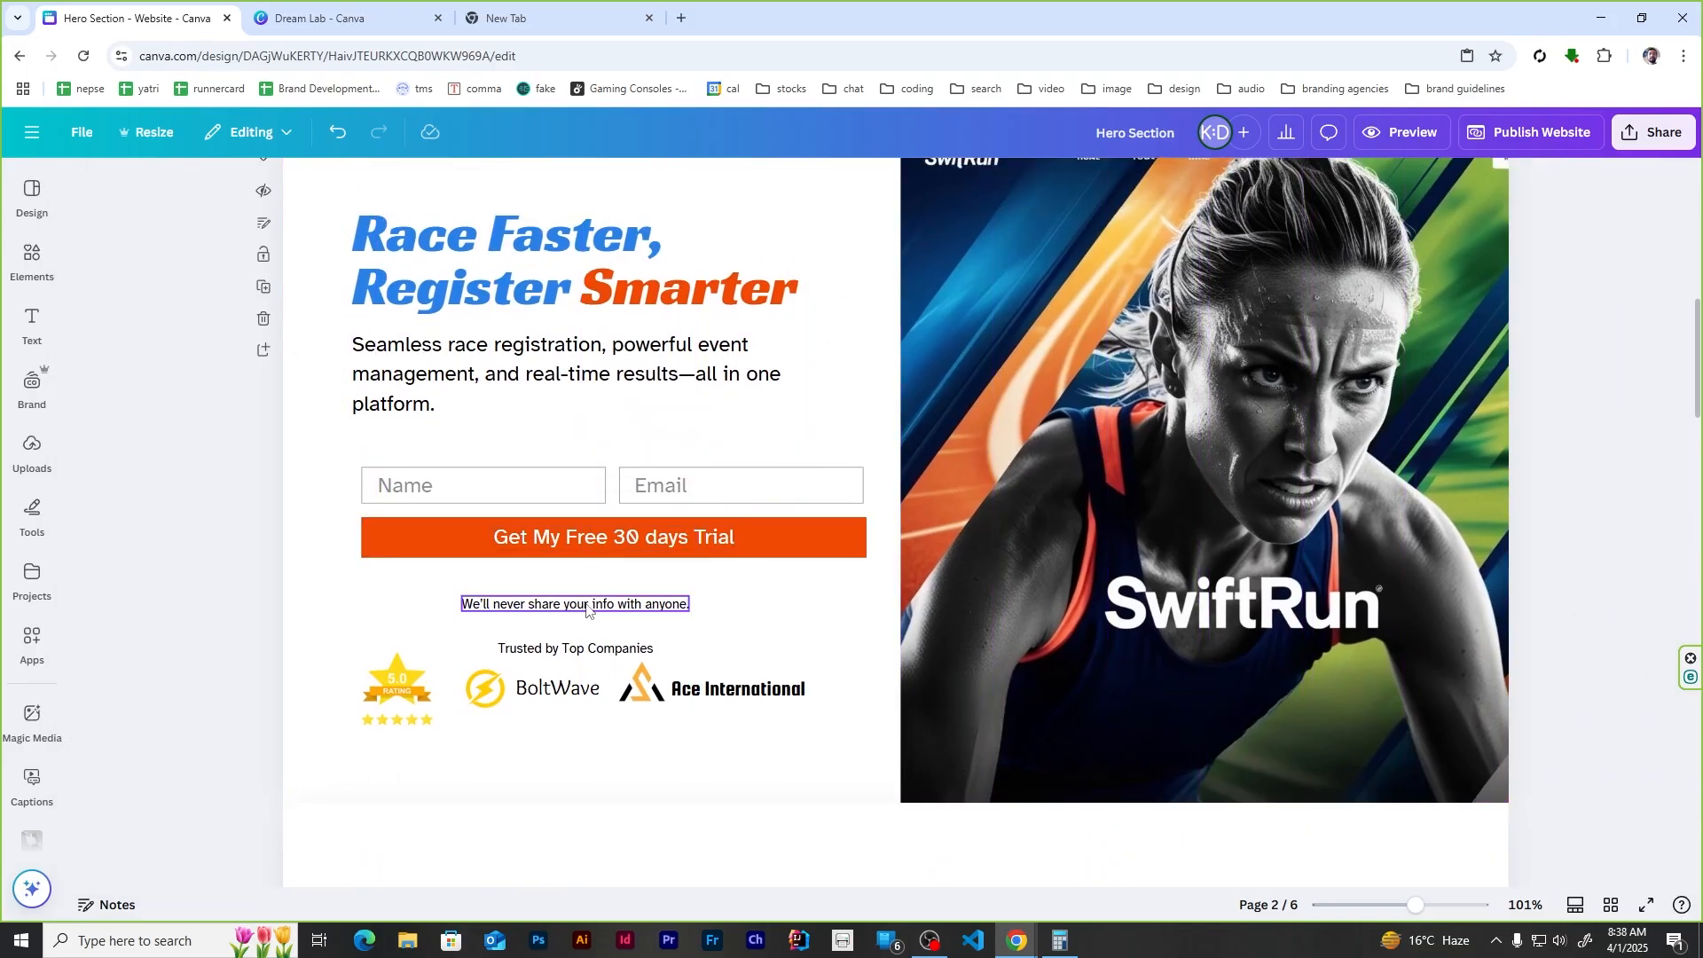
Step: Move the privacy note up close beneath the orange button and centre it with the button
drag(592, 609, 600, 583)
shift+click(781, 549)
click(1287, 183)
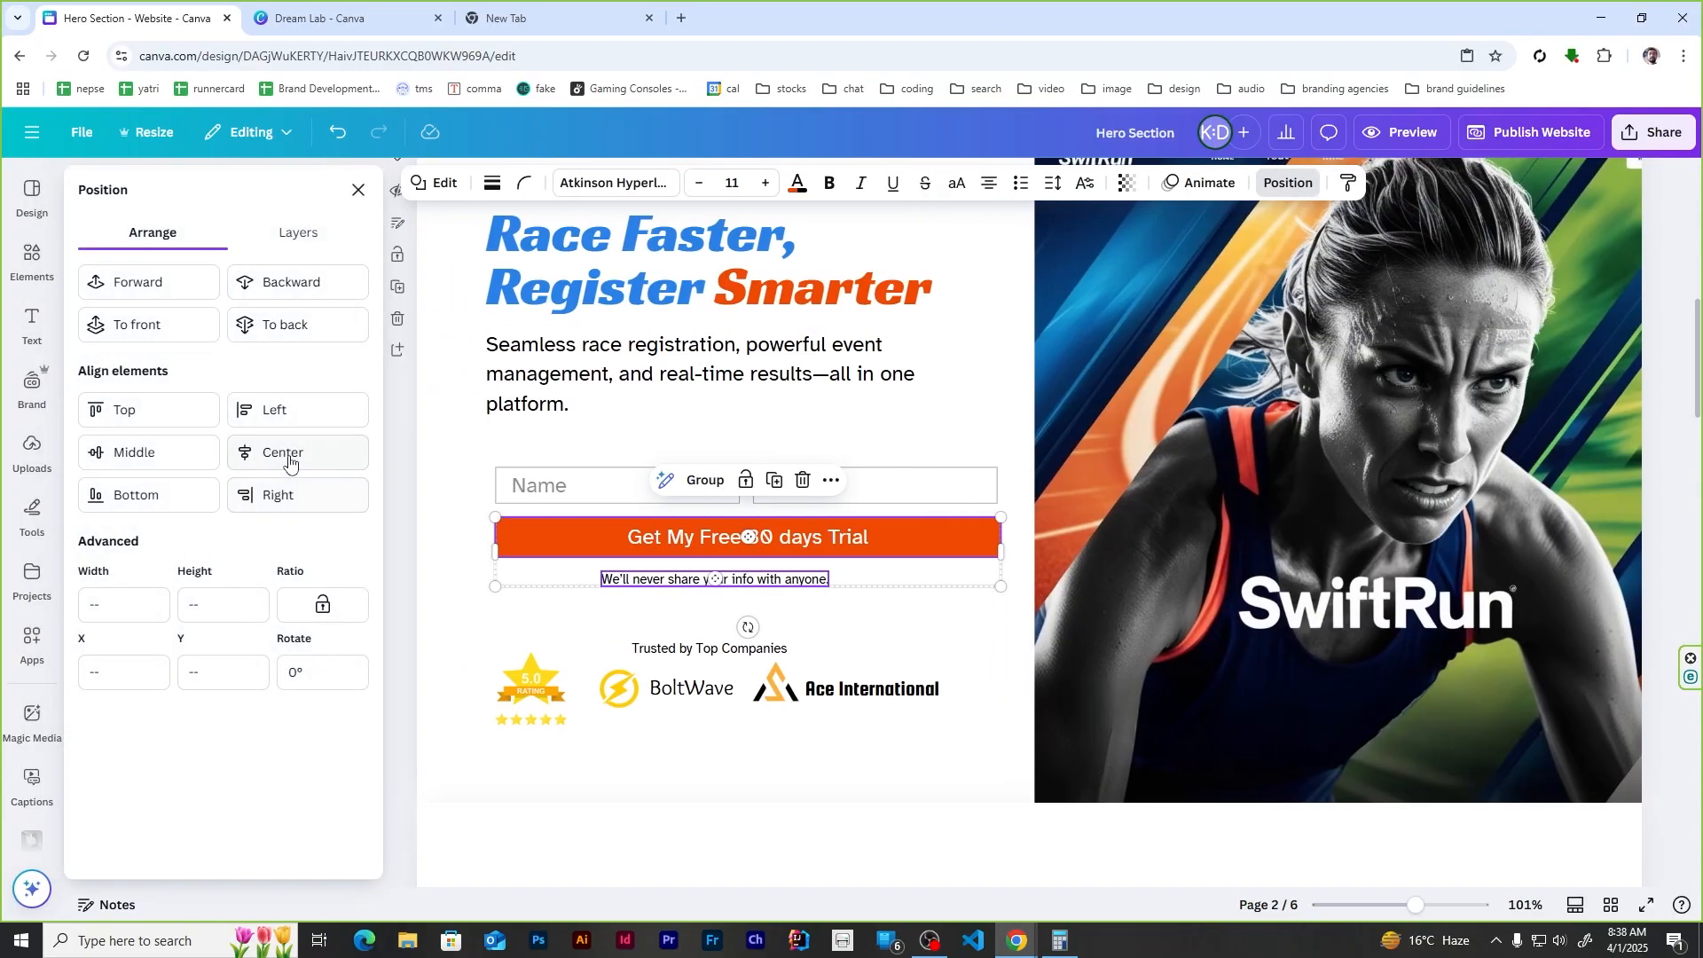
click(358, 189)
click(346, 618)
Step: Group the rating badge with the BoltWave and Ace International logos and names
click(405, 691)
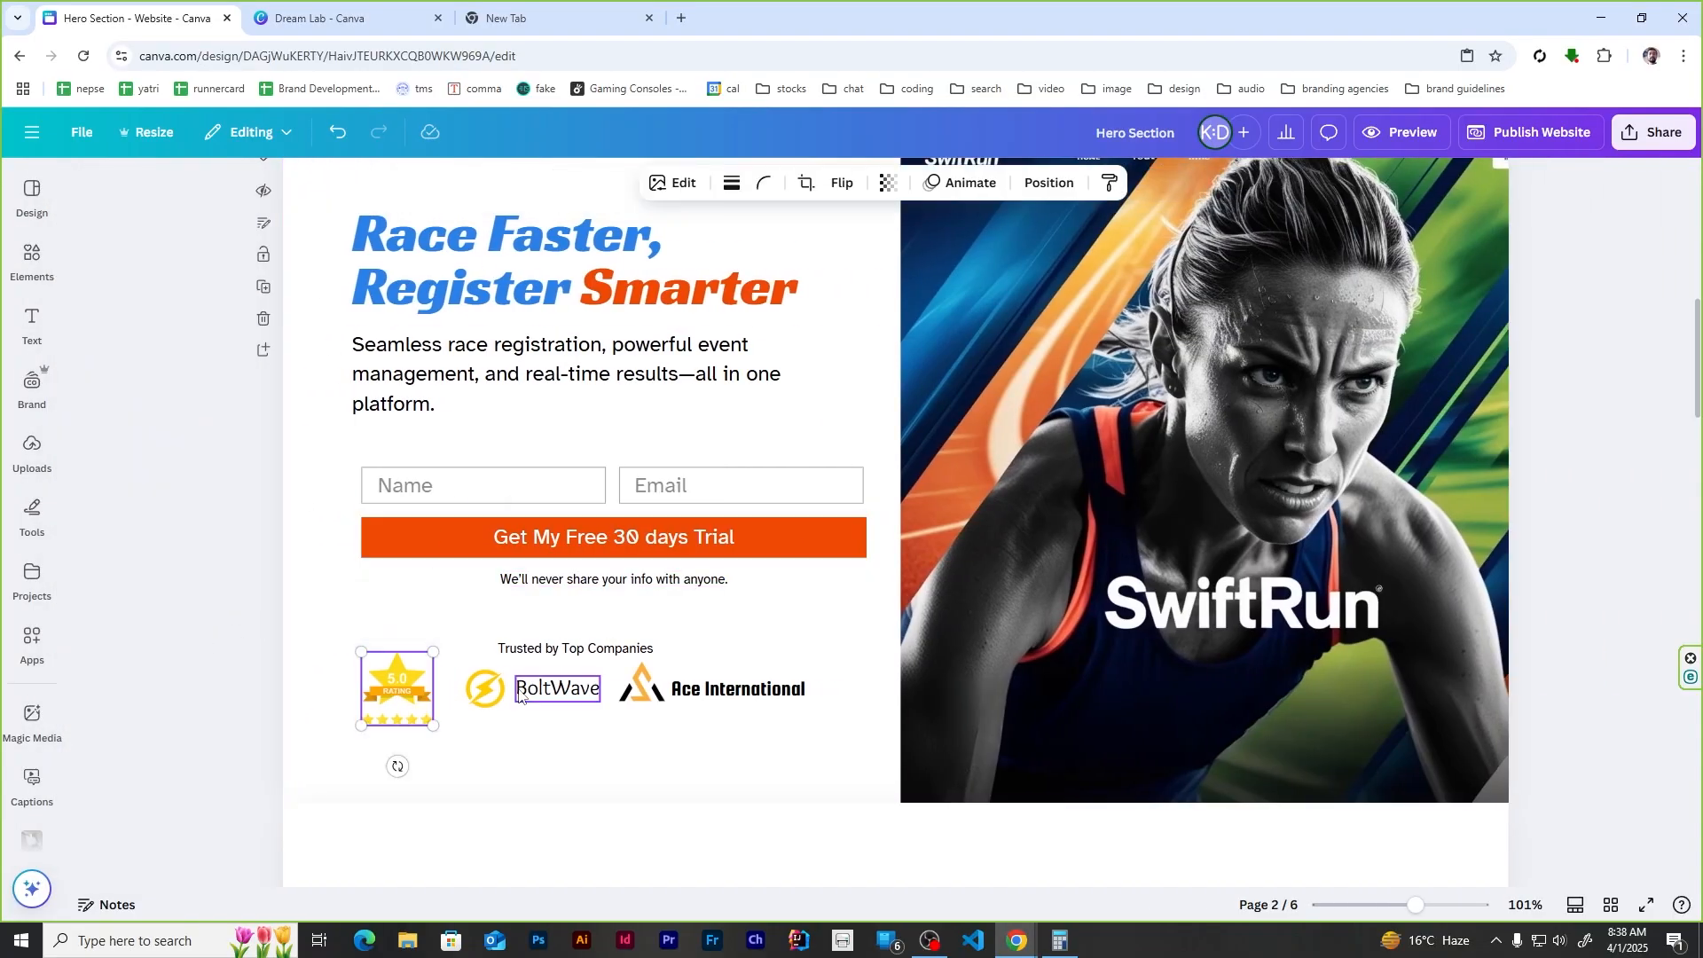
shift+click(485, 690)
shift+click(536, 690)
shift+click(737, 689)
click(1286, 182)
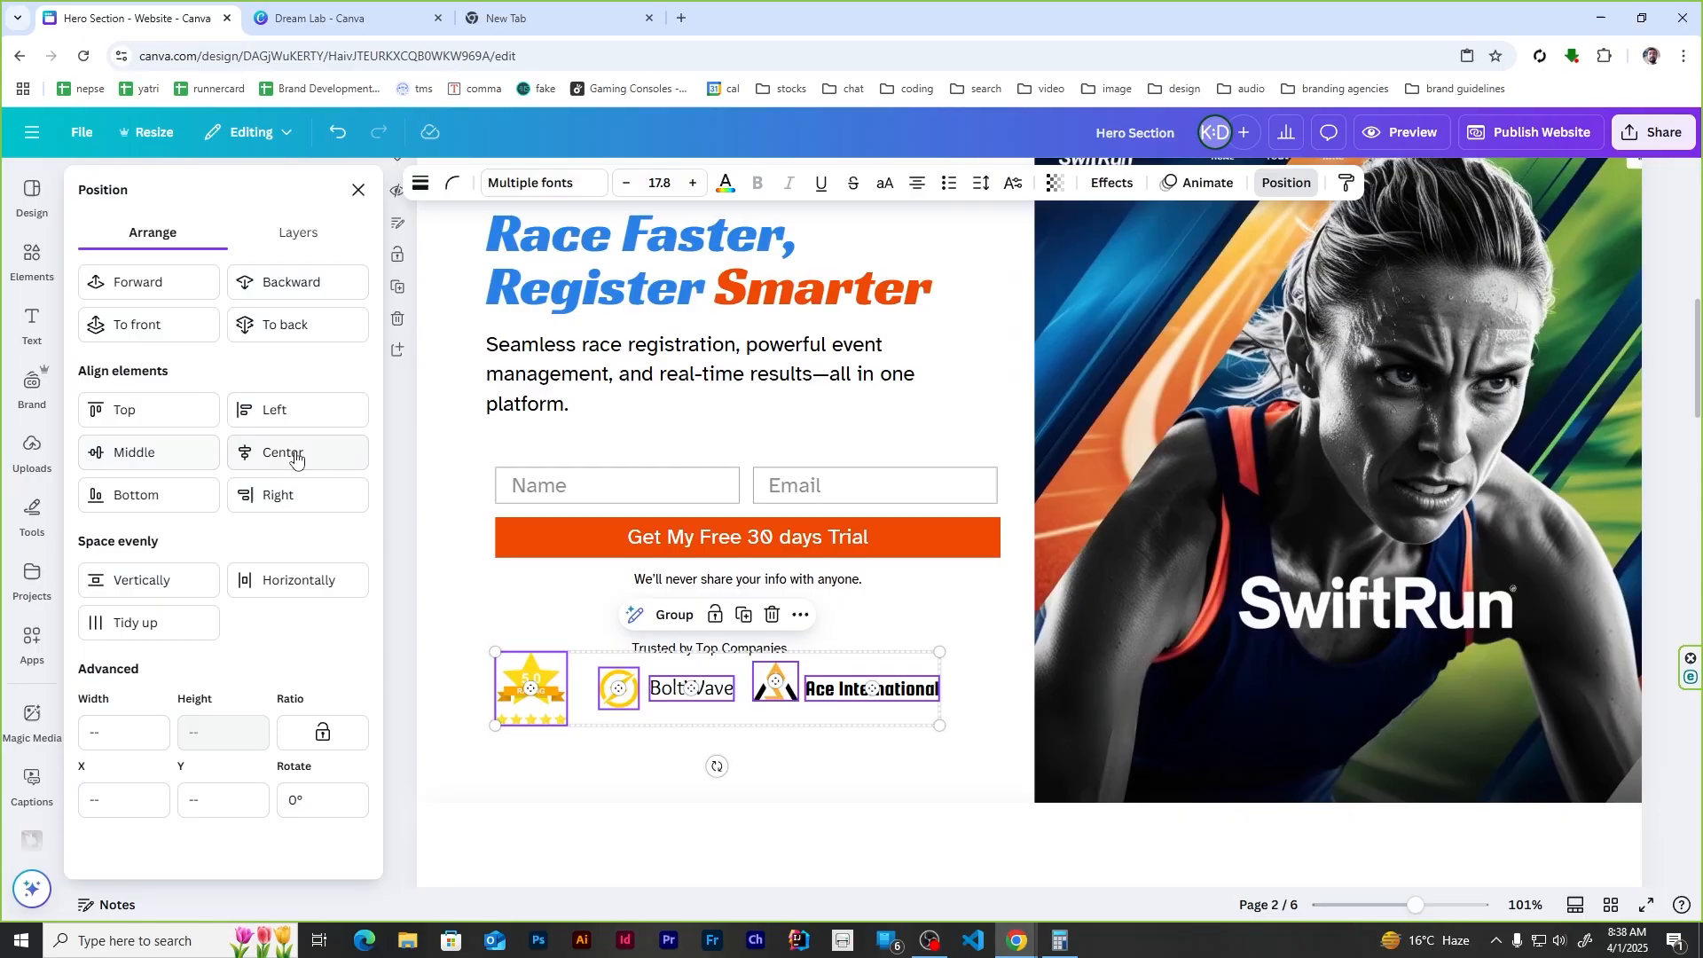
click(675, 615)
Step: Centre the logo group, the "Trusted by Top Companies" line and the privacy note horizontally with the orange button
shift+click(745, 647)
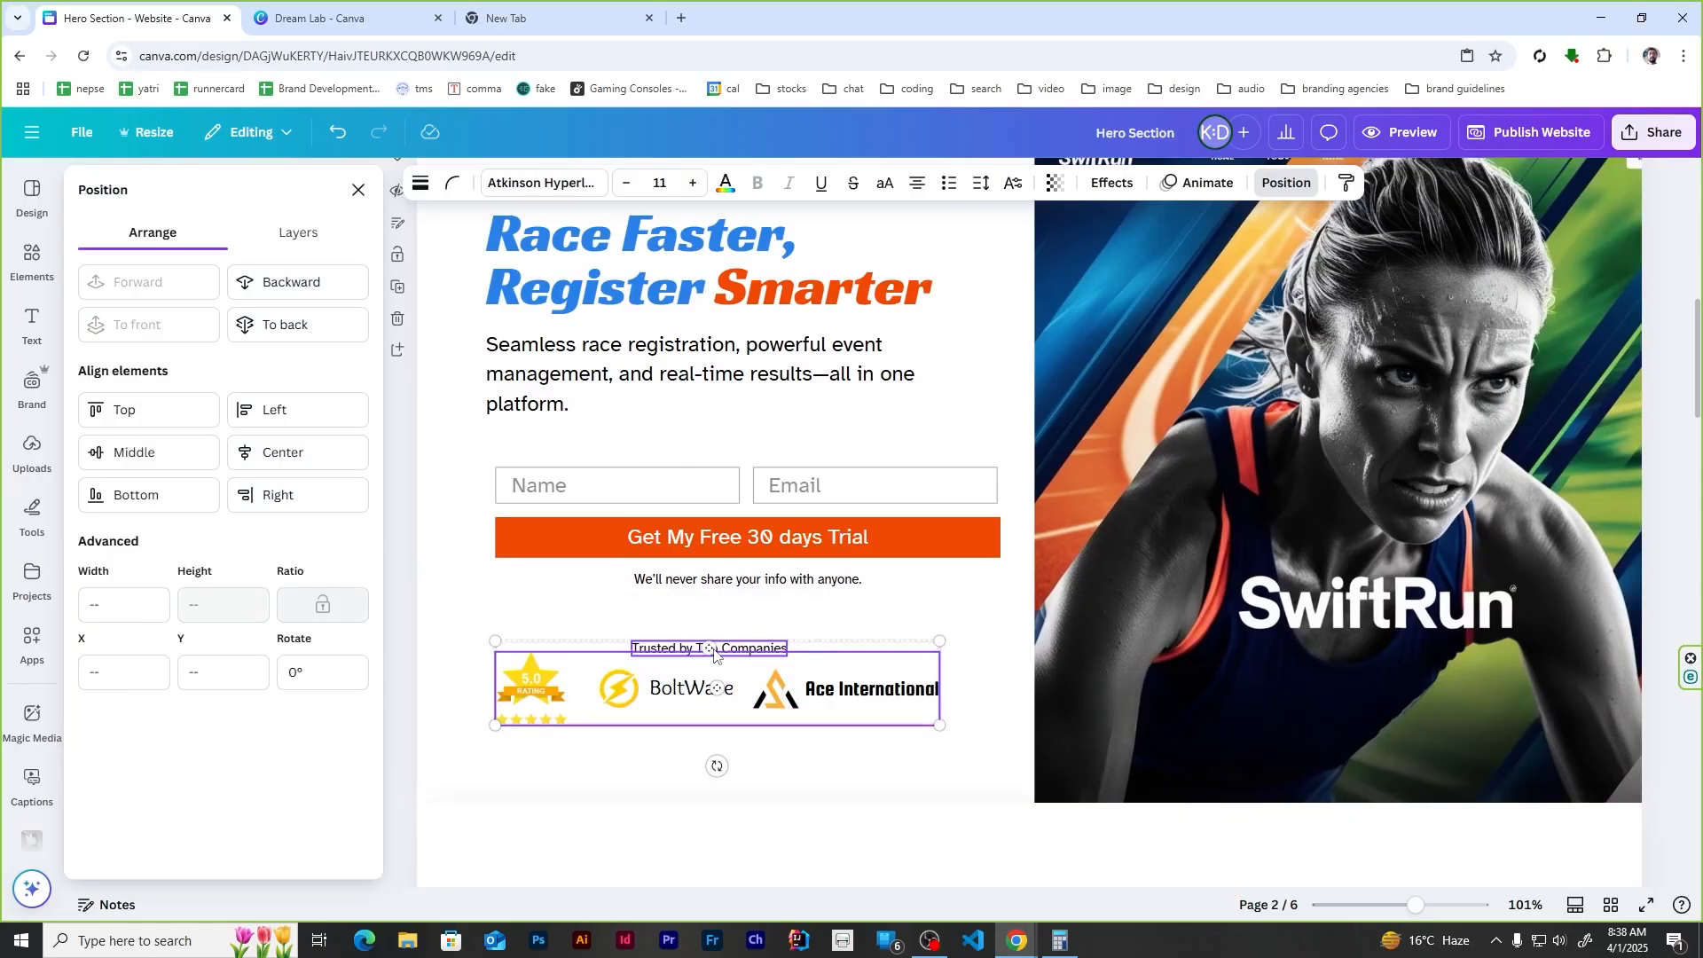
shift+click(701, 579)
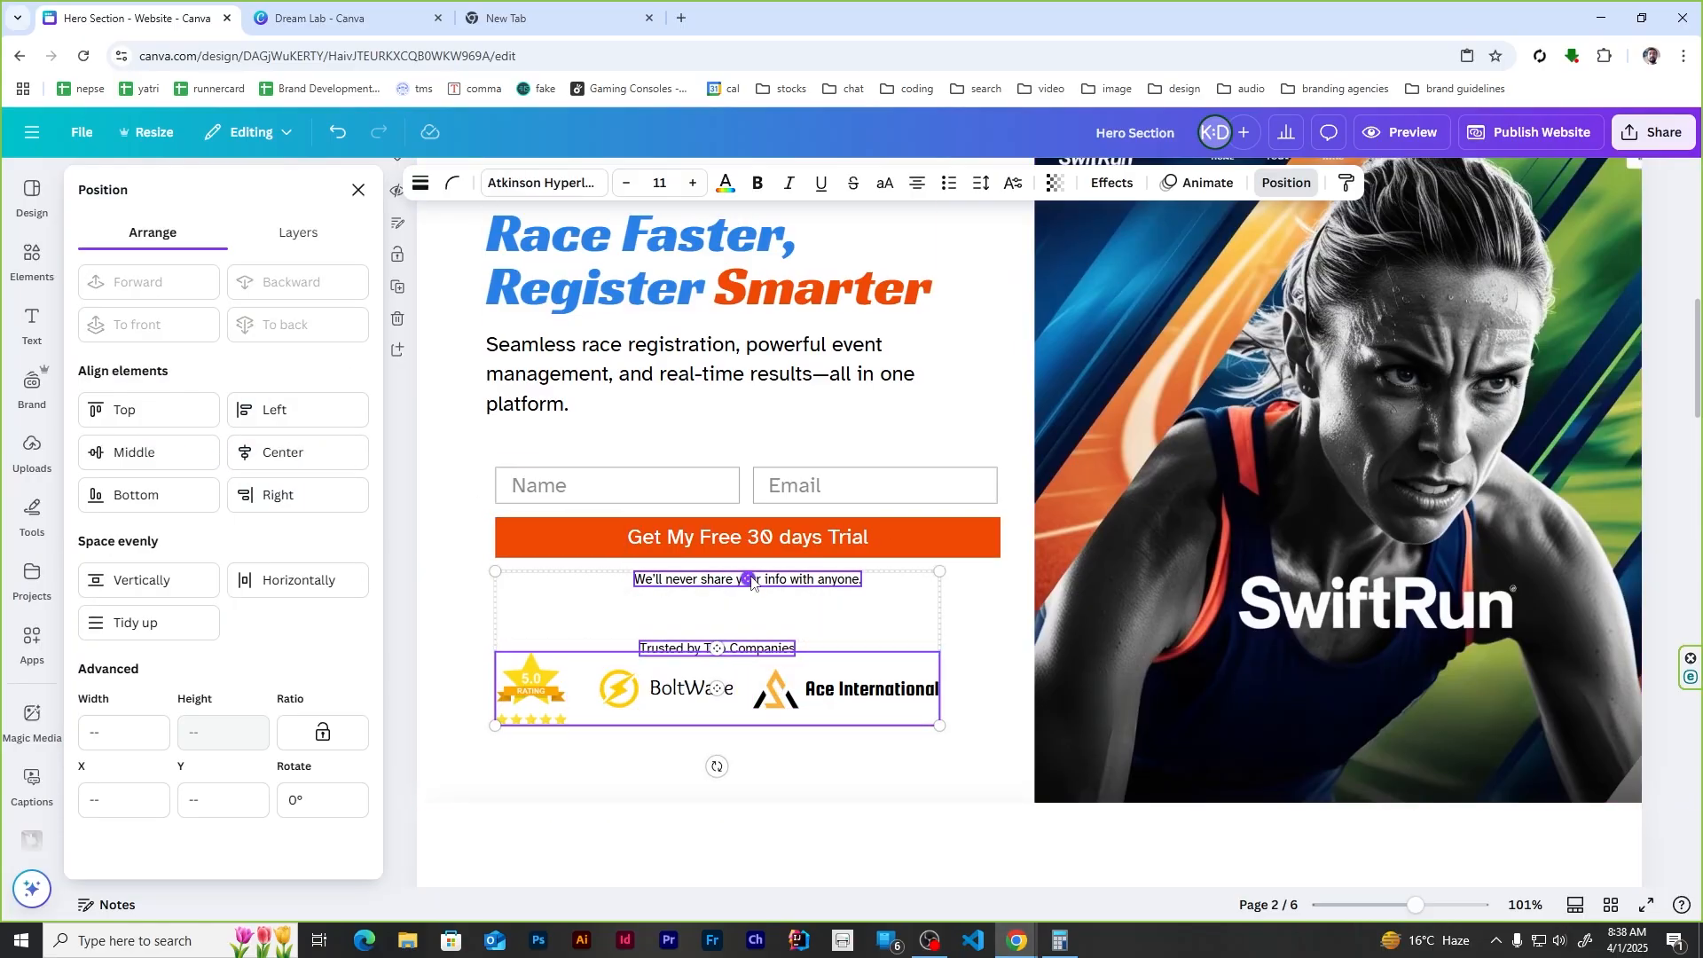
shift+click(647, 538)
click(302, 450)
click(358, 190)
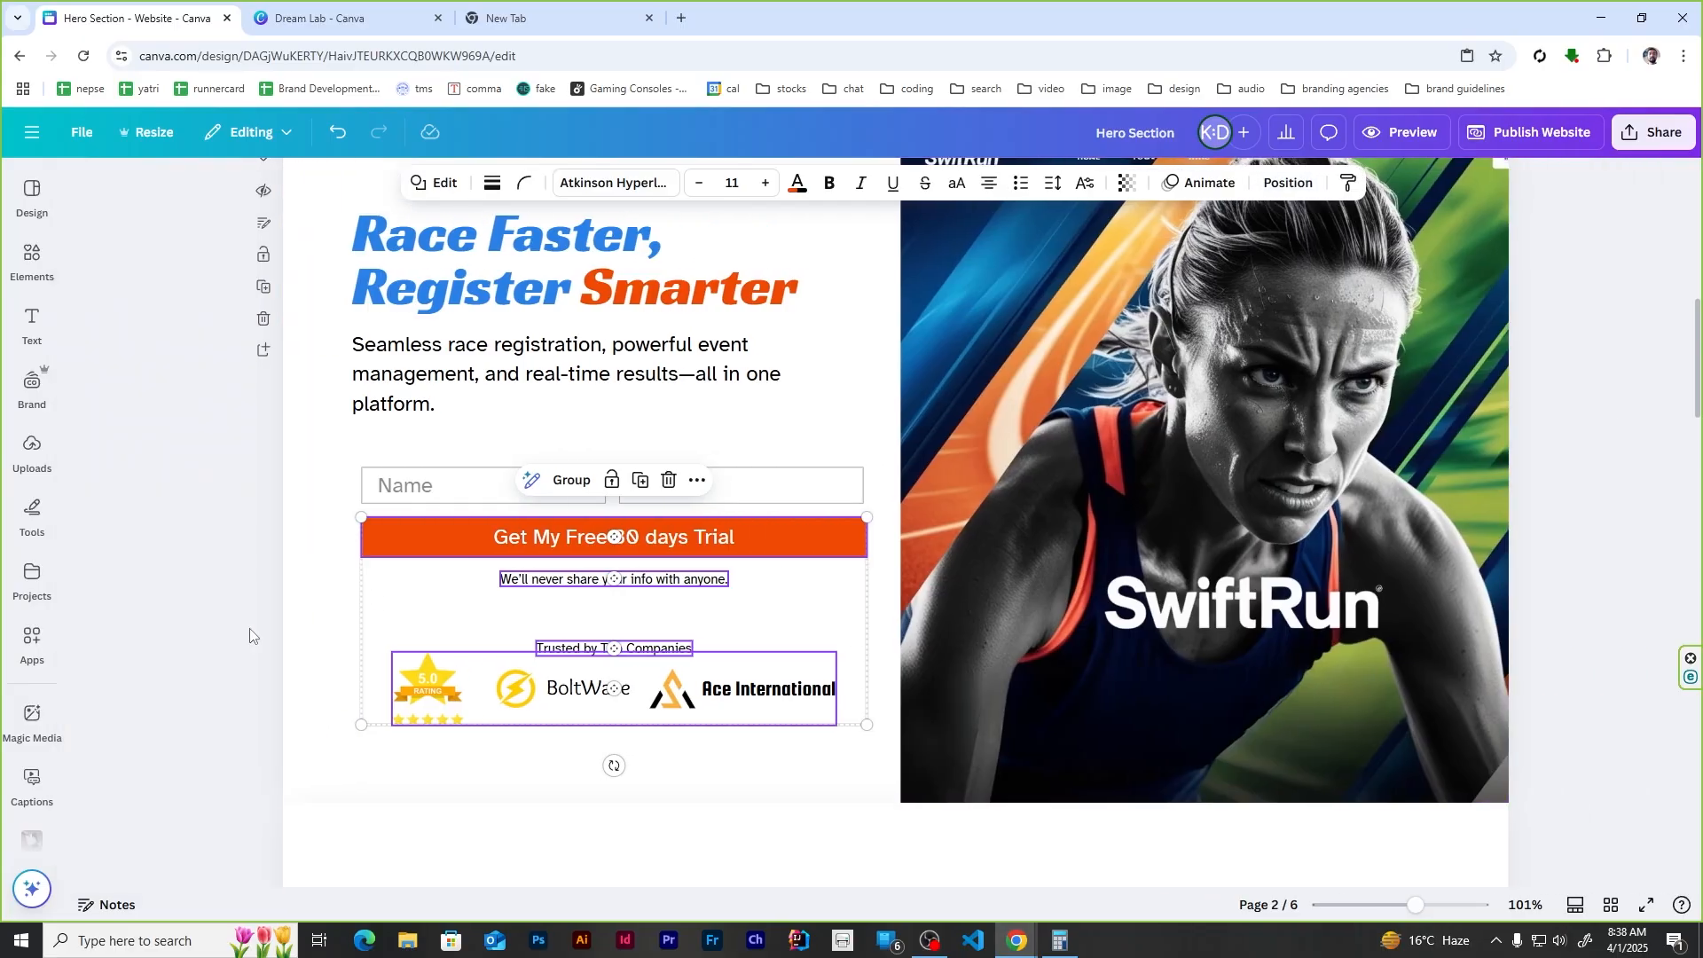
click(251, 635)
Step: Show the rulers and guides and set the background of the empty page 3 below the hero section to light grey
scroll(1302, 526, up, 2)
scroll(1301, 525, down, 1)
key(shift+r)
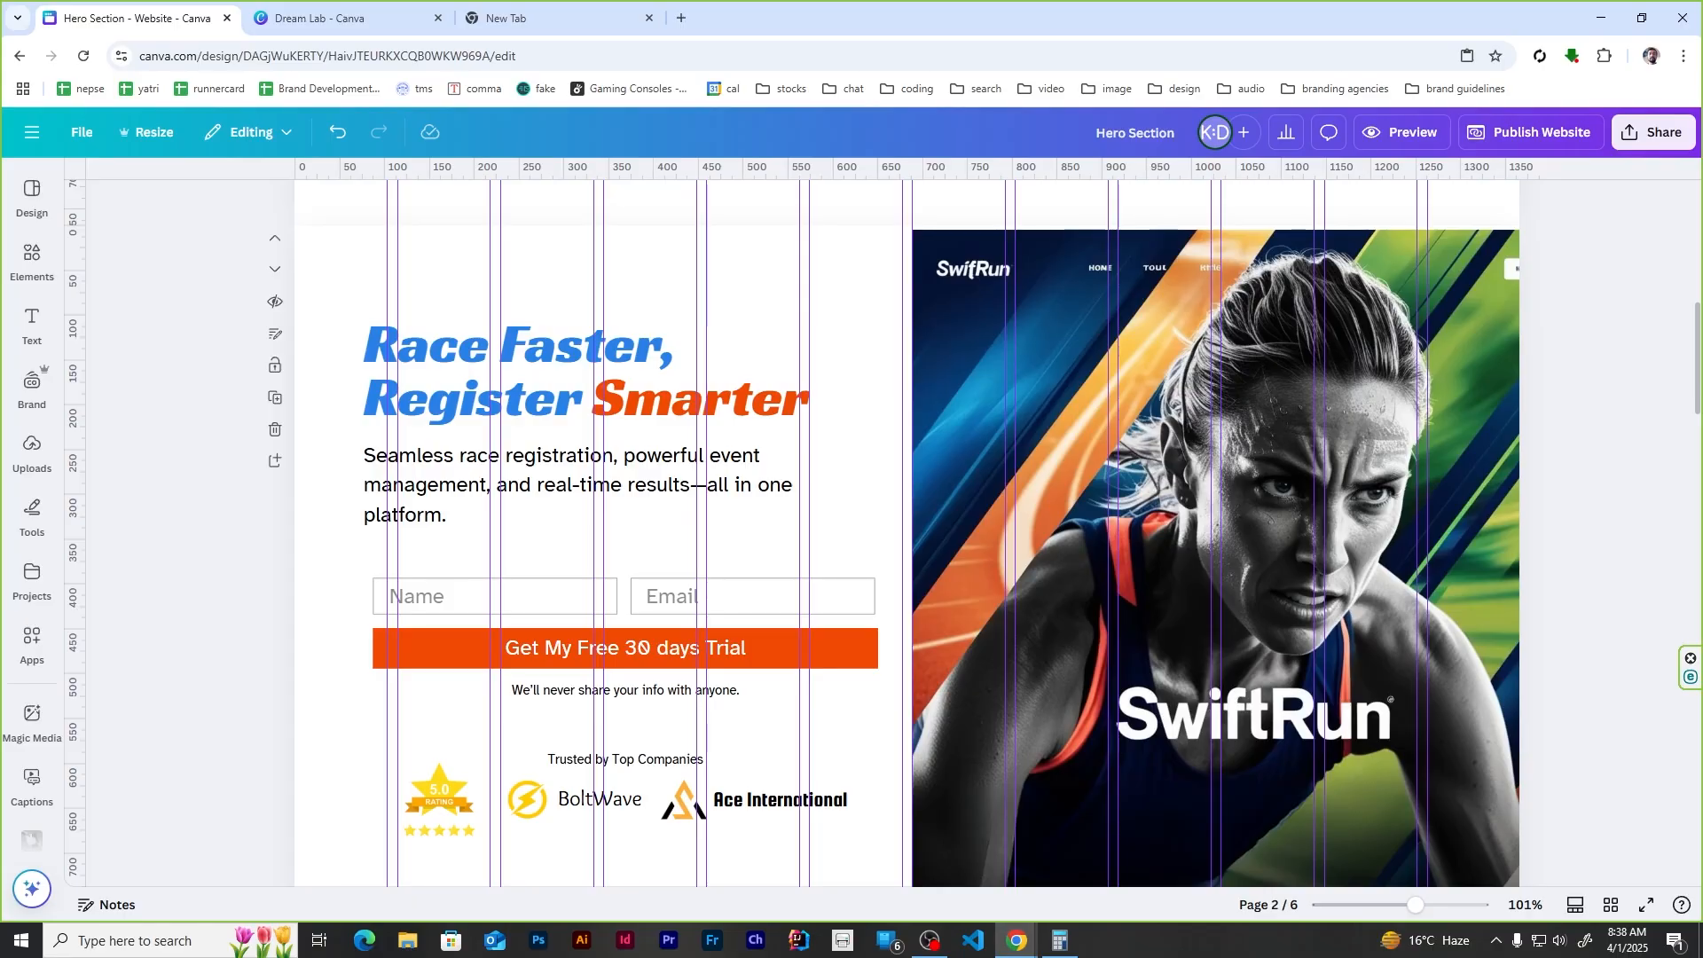
scroll(838, 463, down, 10)
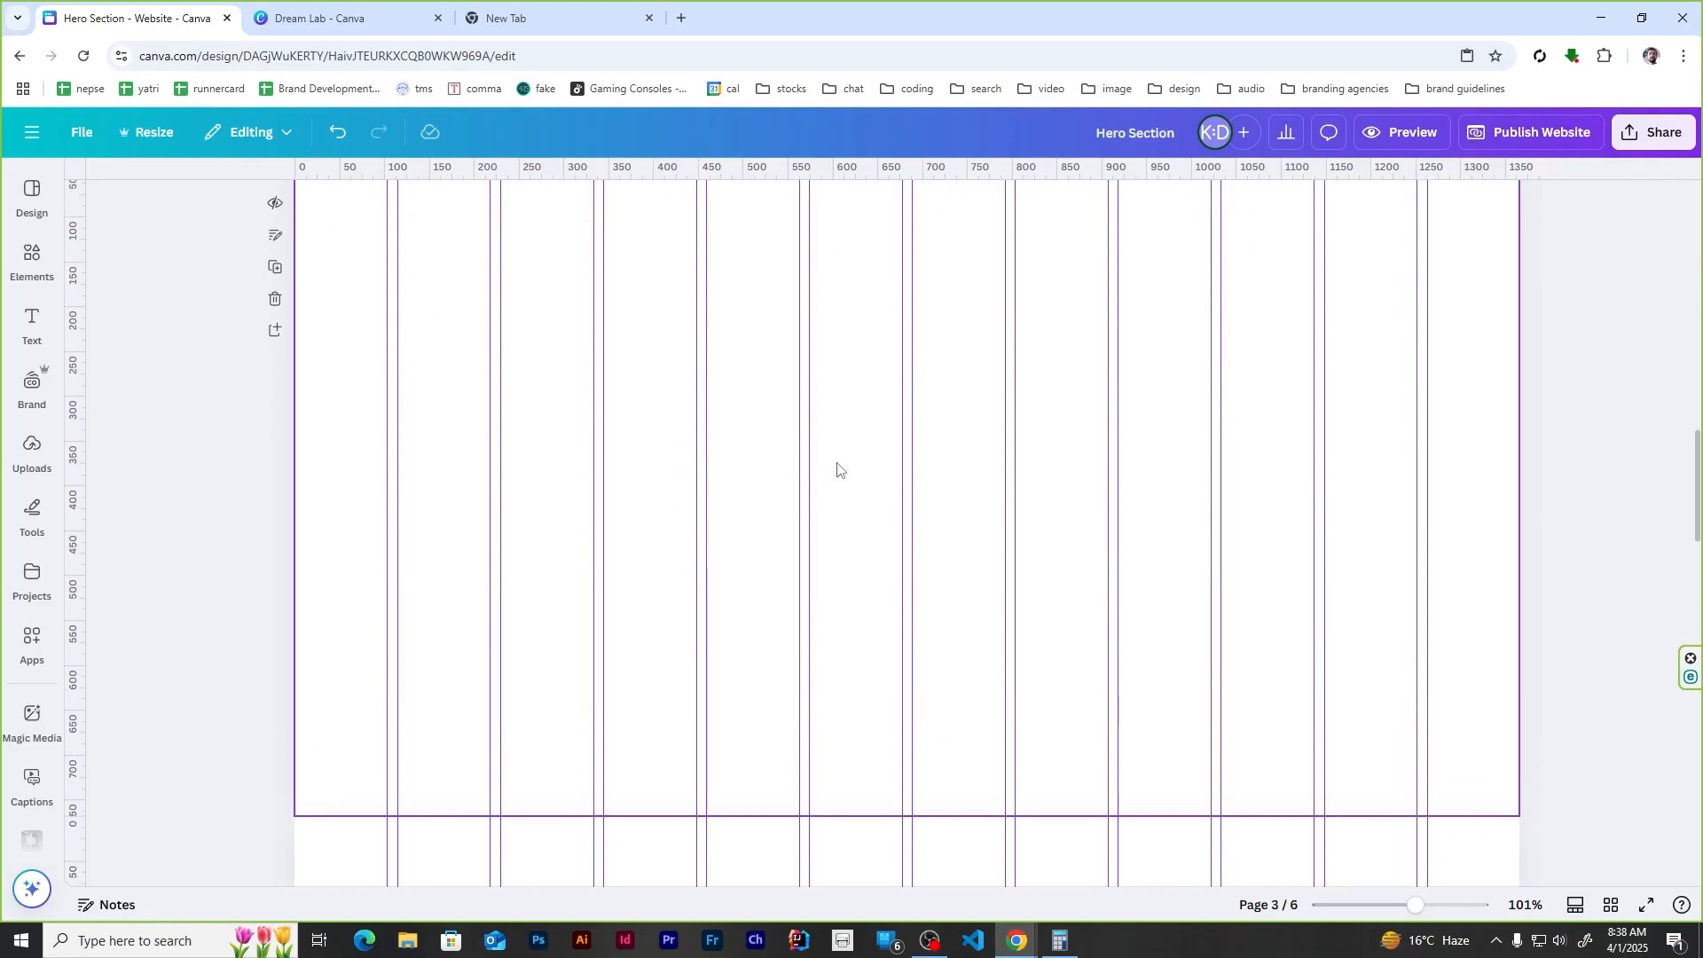
scroll(834, 448, up, 1)
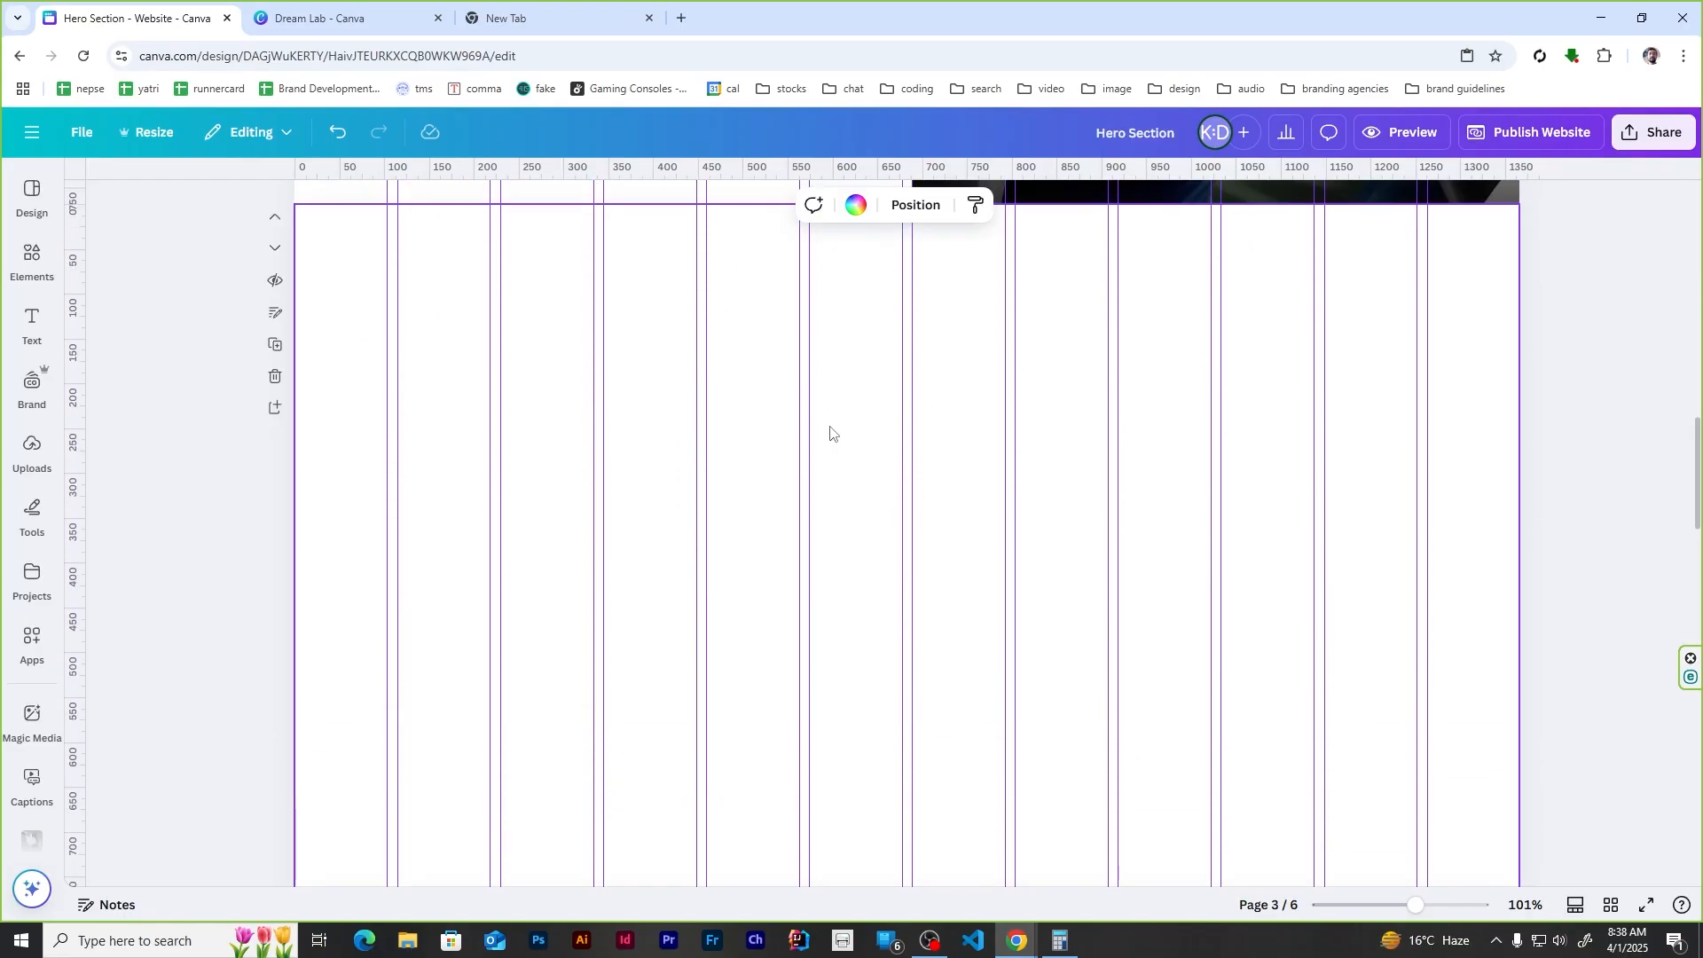
scroll(839, 471, up, 1)
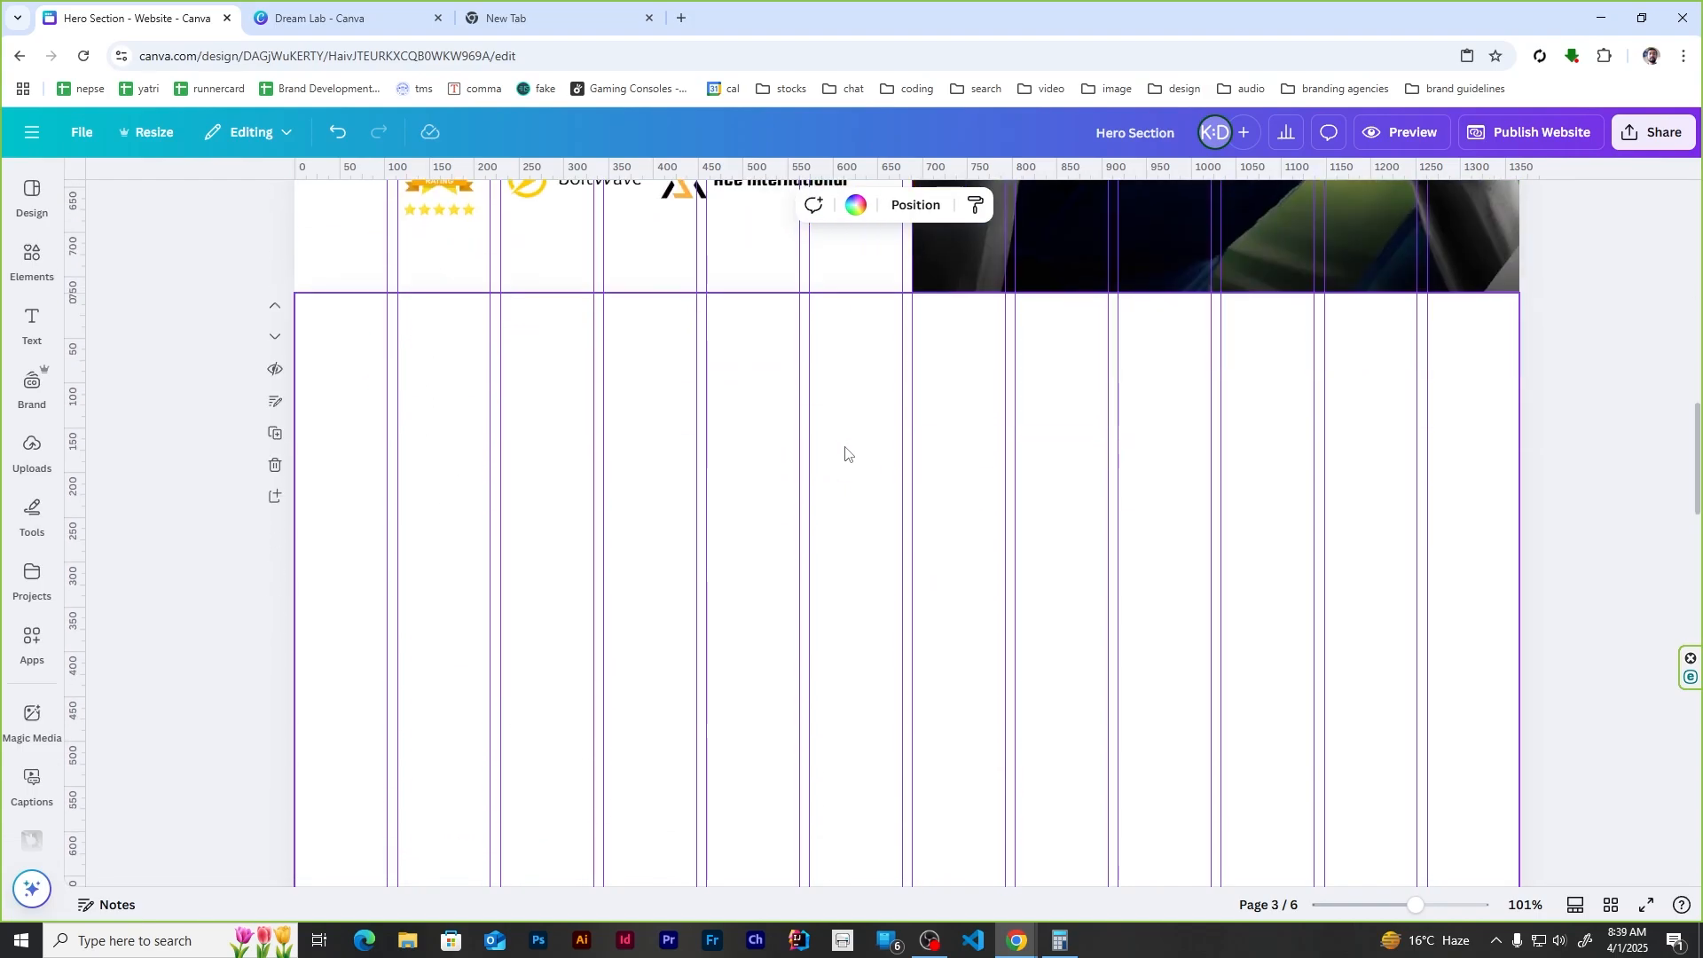
click(855, 205)
click(99, 324)
mouse_move(98, 413)
mouse_down()
mouse_move(81, 435)
mouse_move(69, 416)
mouse_up()
click(1673, 320)
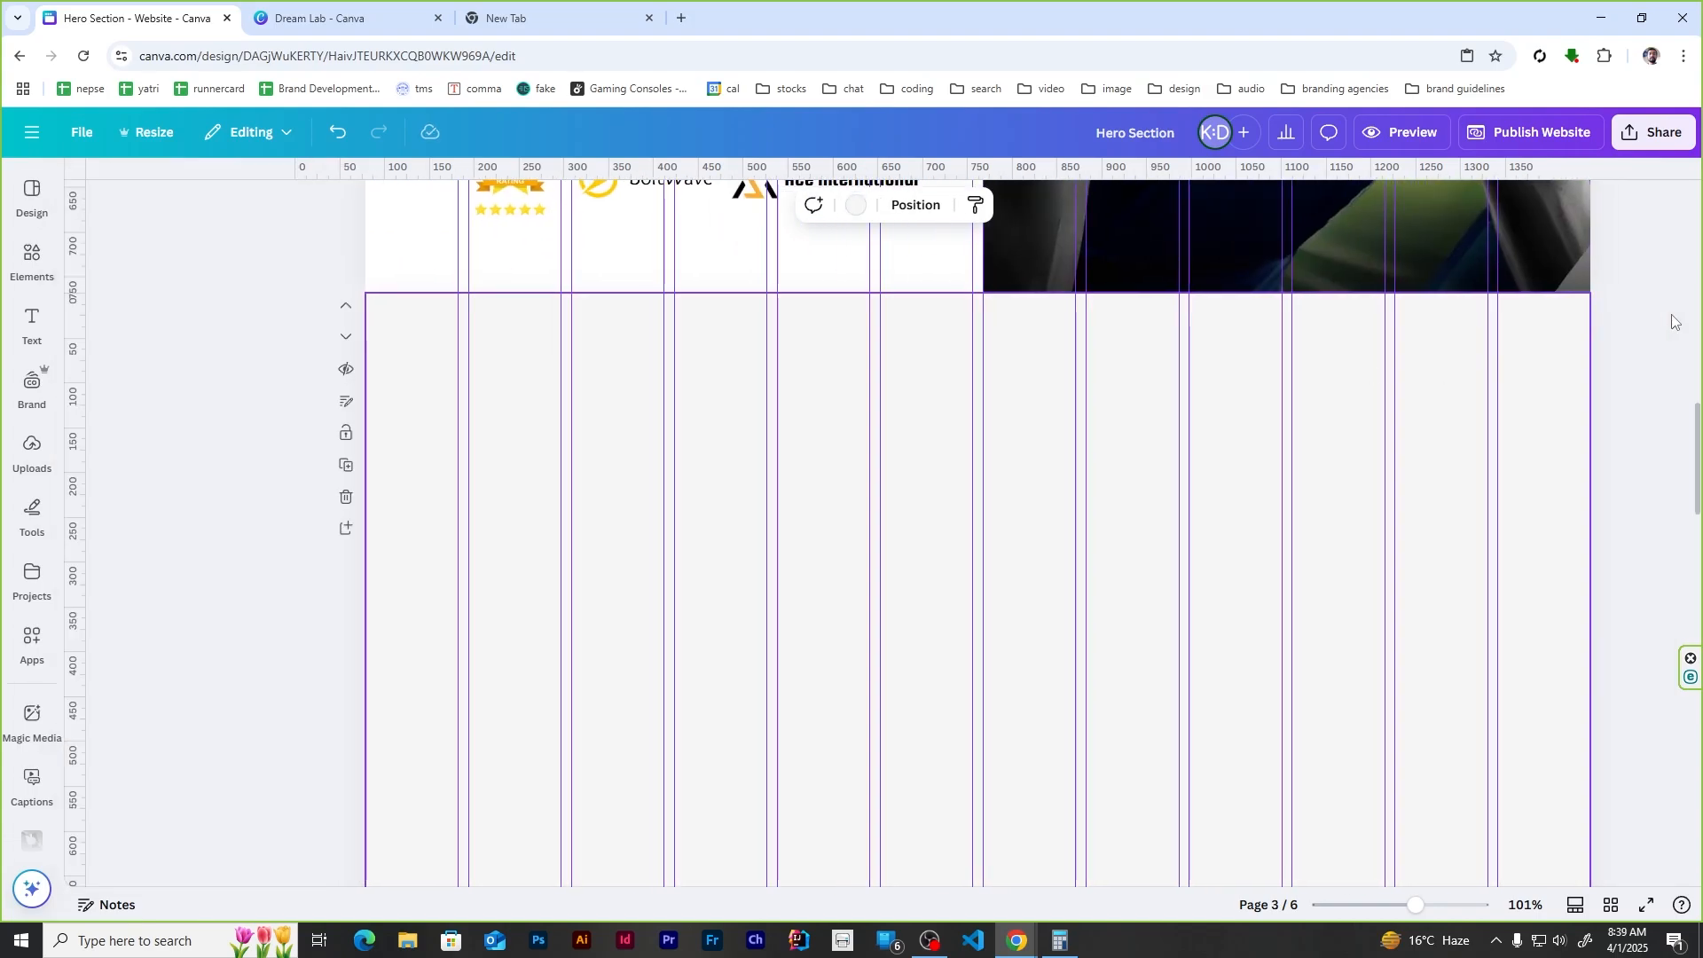
Step: Add a text box reading "Our Benefits" at size 17.8 in the grey section, matching the hero paragraph's style
scroll(145, 262, up, 12)
click(461, 446)
scroll(722, 535, down, 10)
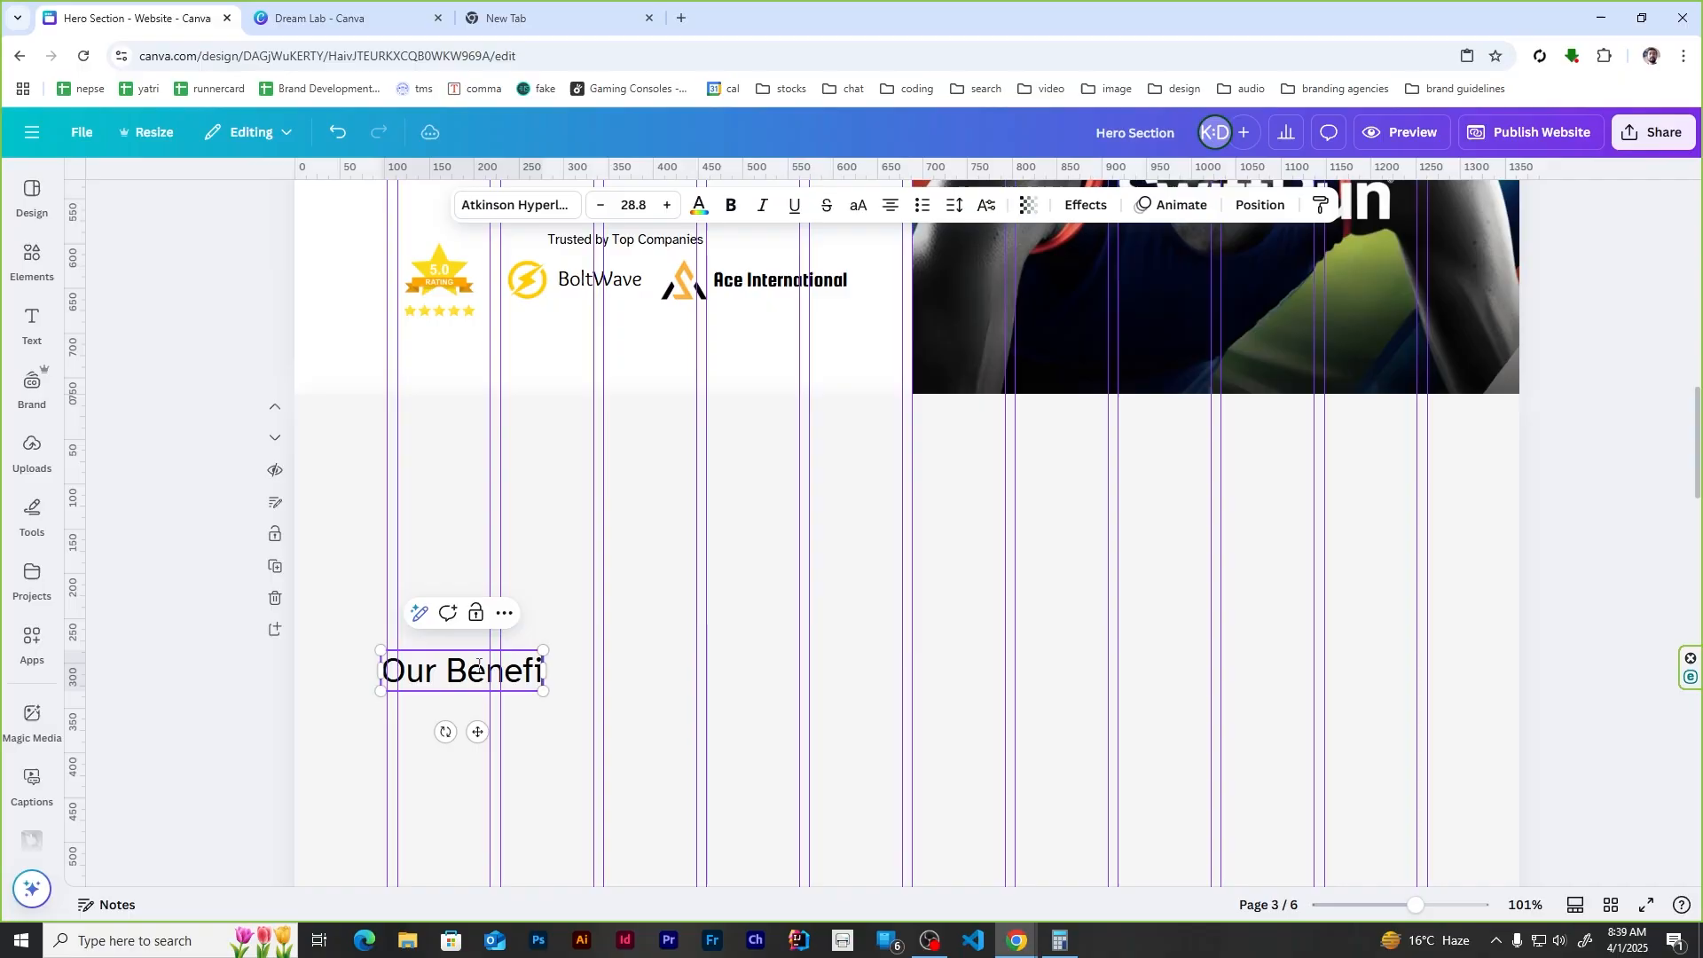
scroll(845, 644, up, 5)
scroll(845, 643, down, 6)
double_click(435, 514)
text(Our Be)
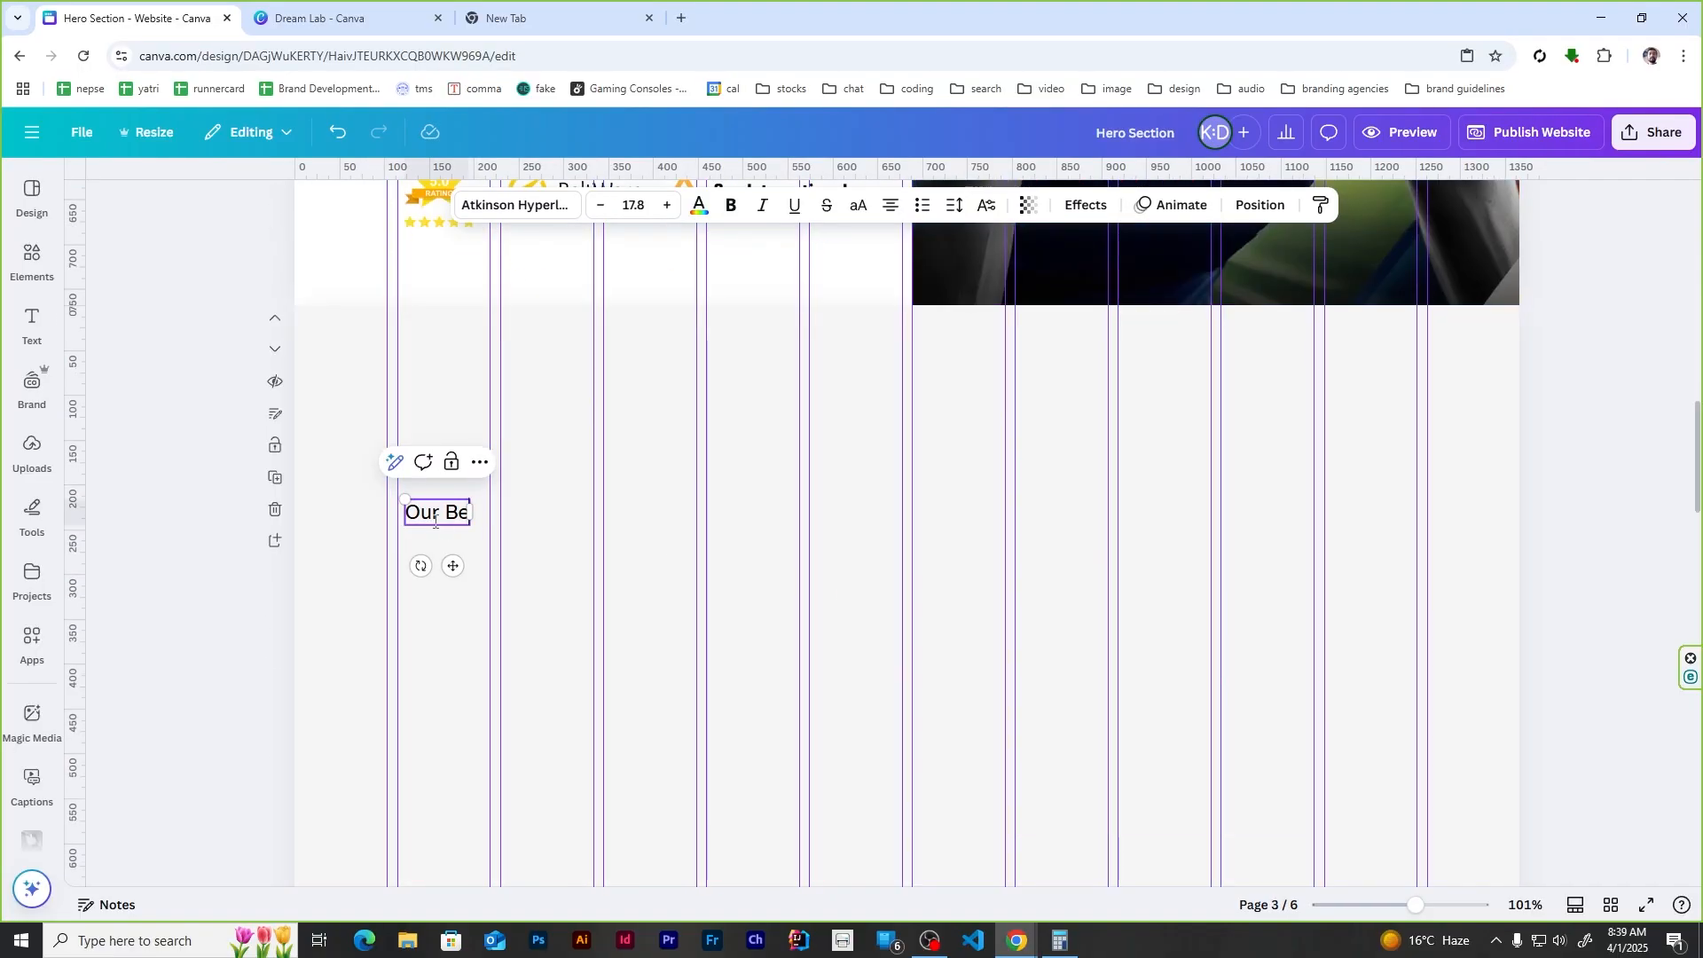
text(nefits)
Step: Make the "Our Benefits" heading bold and centre it horizontally near the top of the grey section
key(ctrl+a)
key(ctrl+b)
drag(452, 565, 887, 472)
click(1259, 205)
click(293, 453)
Step: Search the graphics for "label" and insert the red ribbon banner with a notched end and an arrow end
click(32, 266)
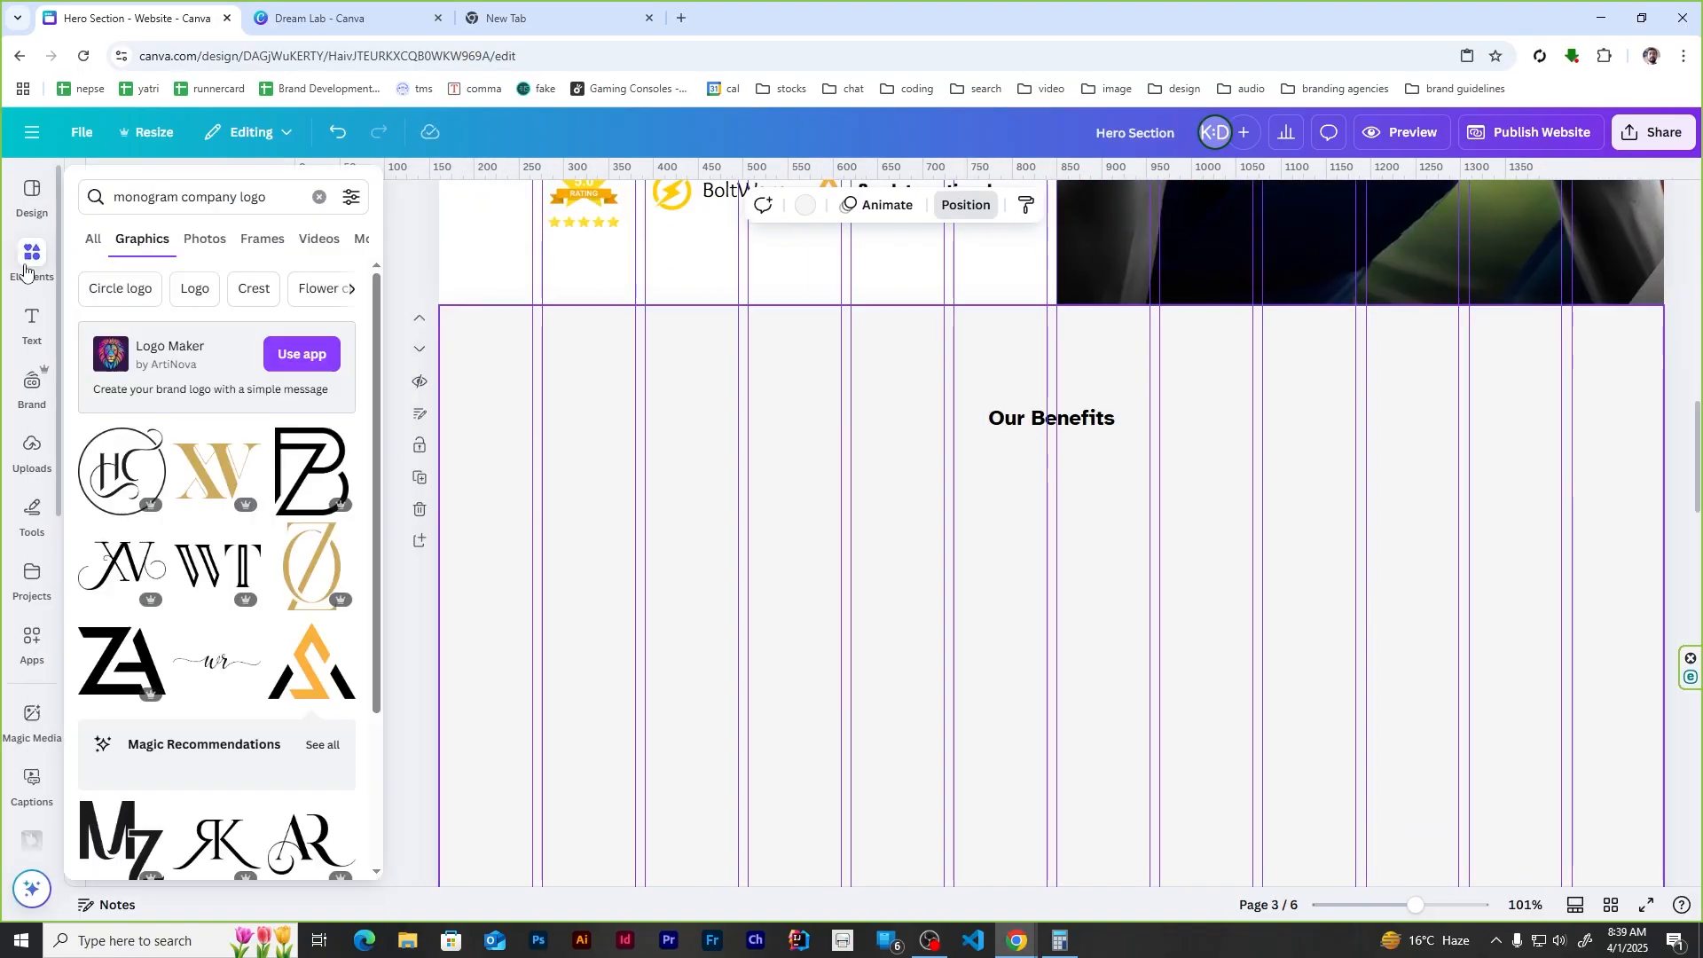
triple_click(172, 196)
text(label)
key(Return)
scroll(181, 525, down, 5)
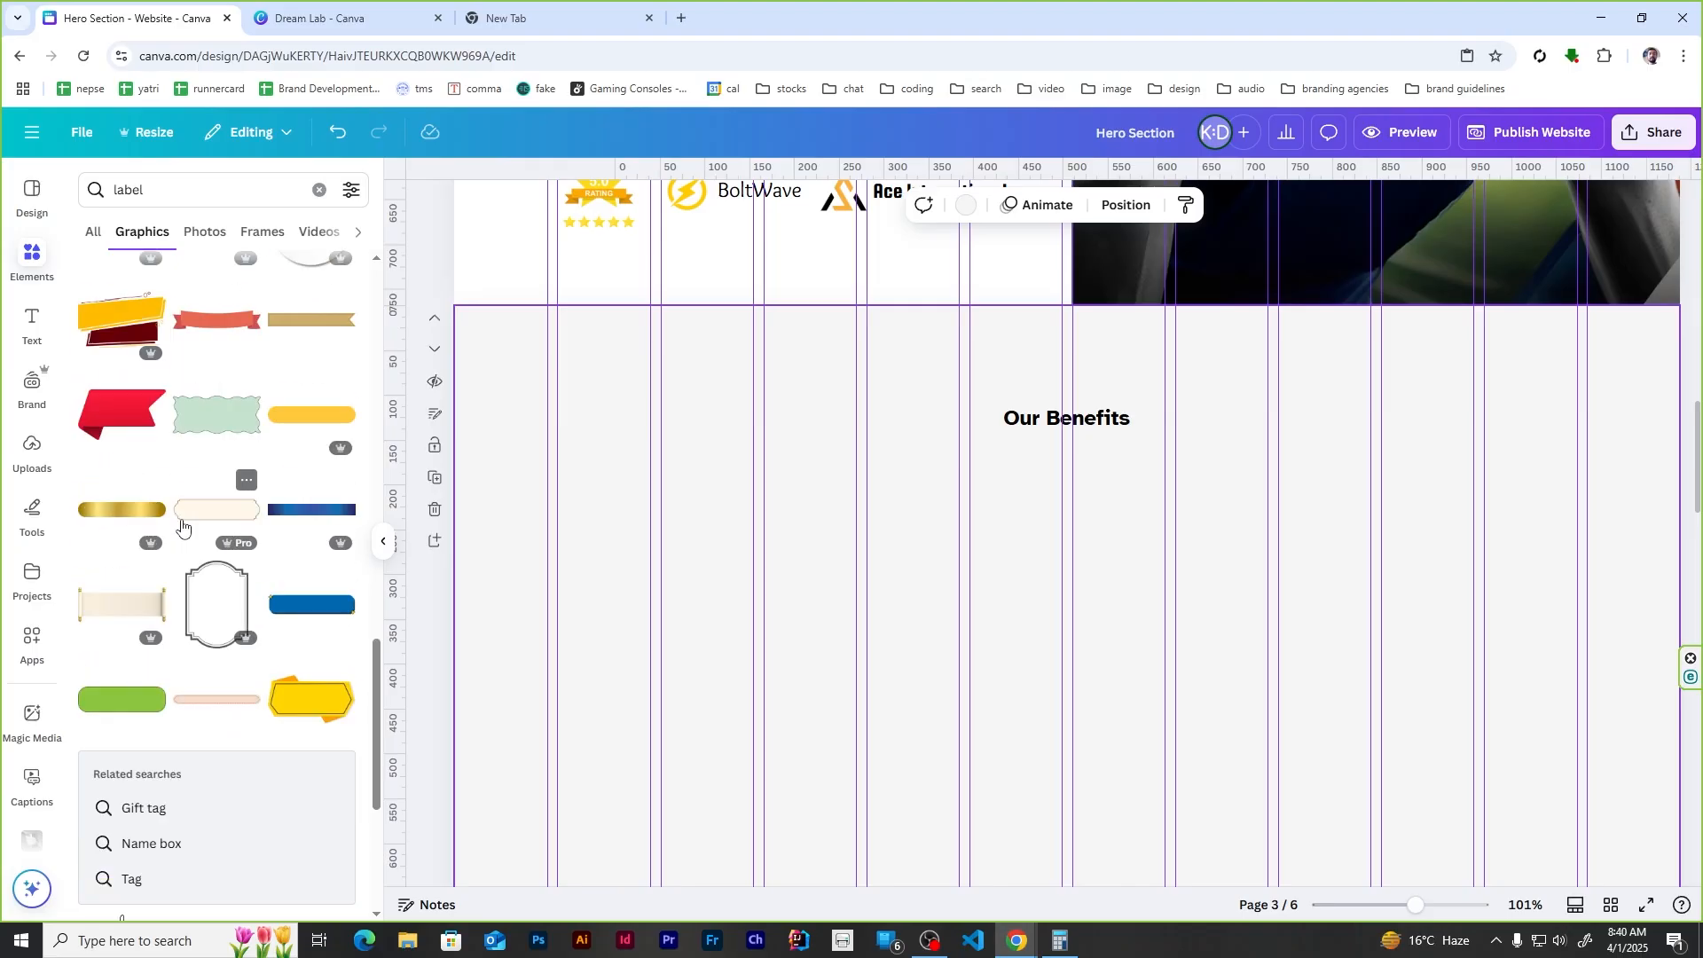
scroll(182, 525, down, 5)
click(218, 617)
Step: Recolour the ribbon banner with the orange sampled from the hero's call-to-action button
click(885, 204)
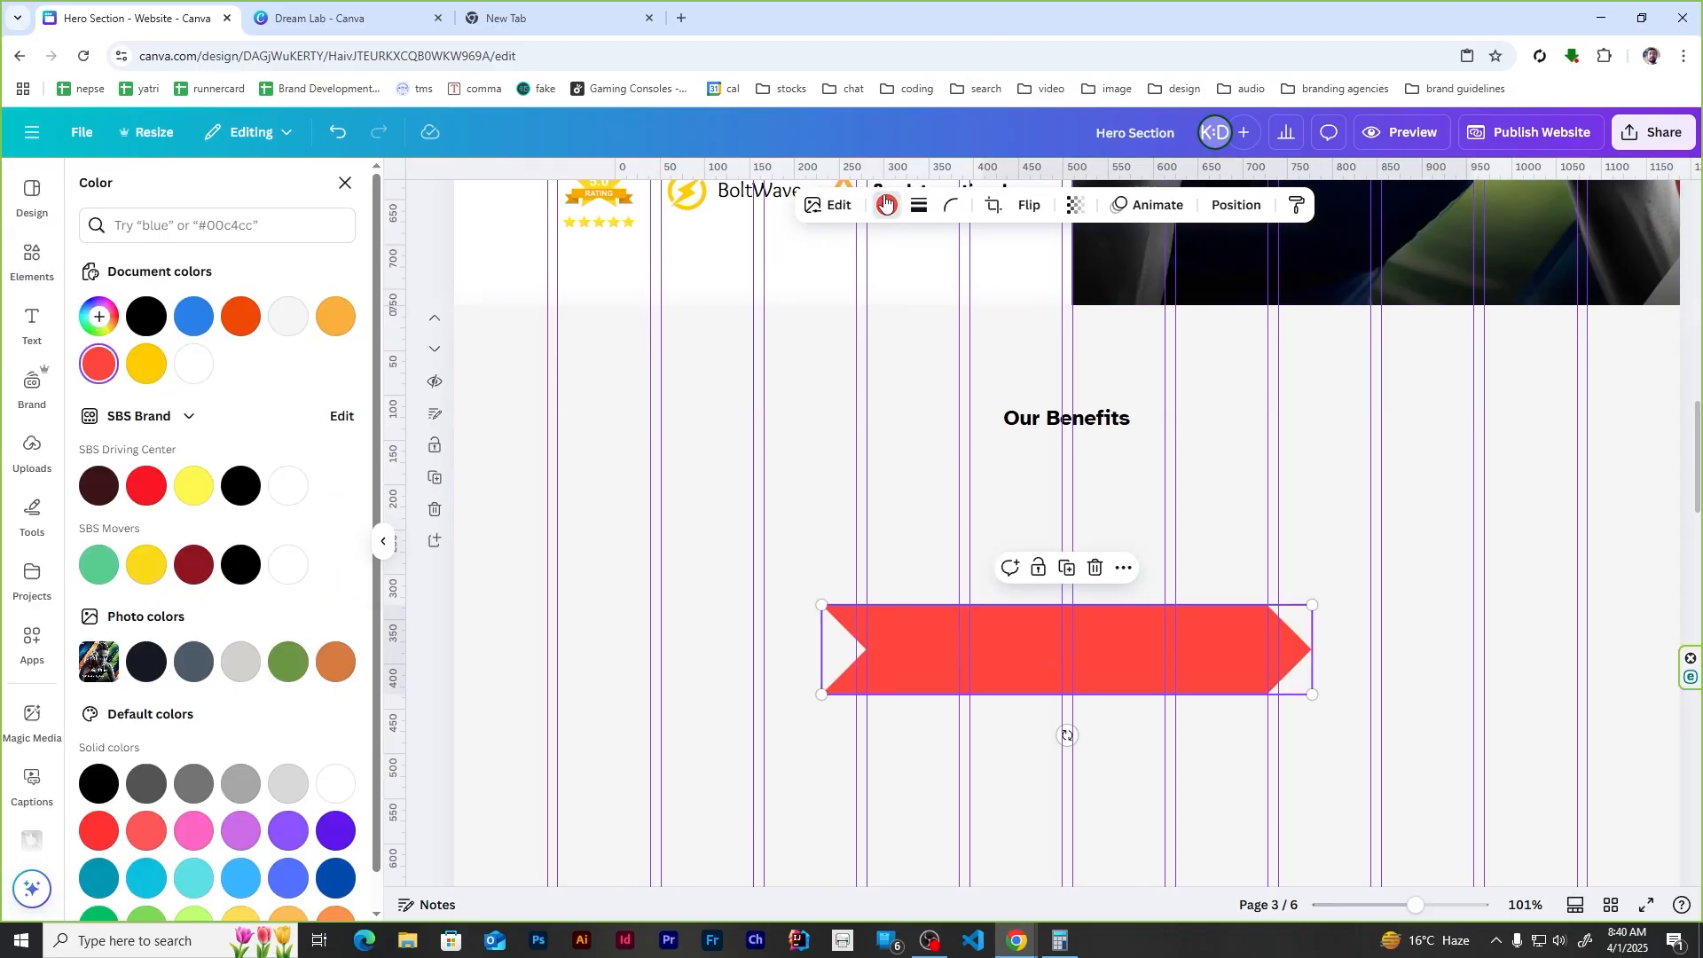
scroll(696, 479, up, 7)
click(100, 317)
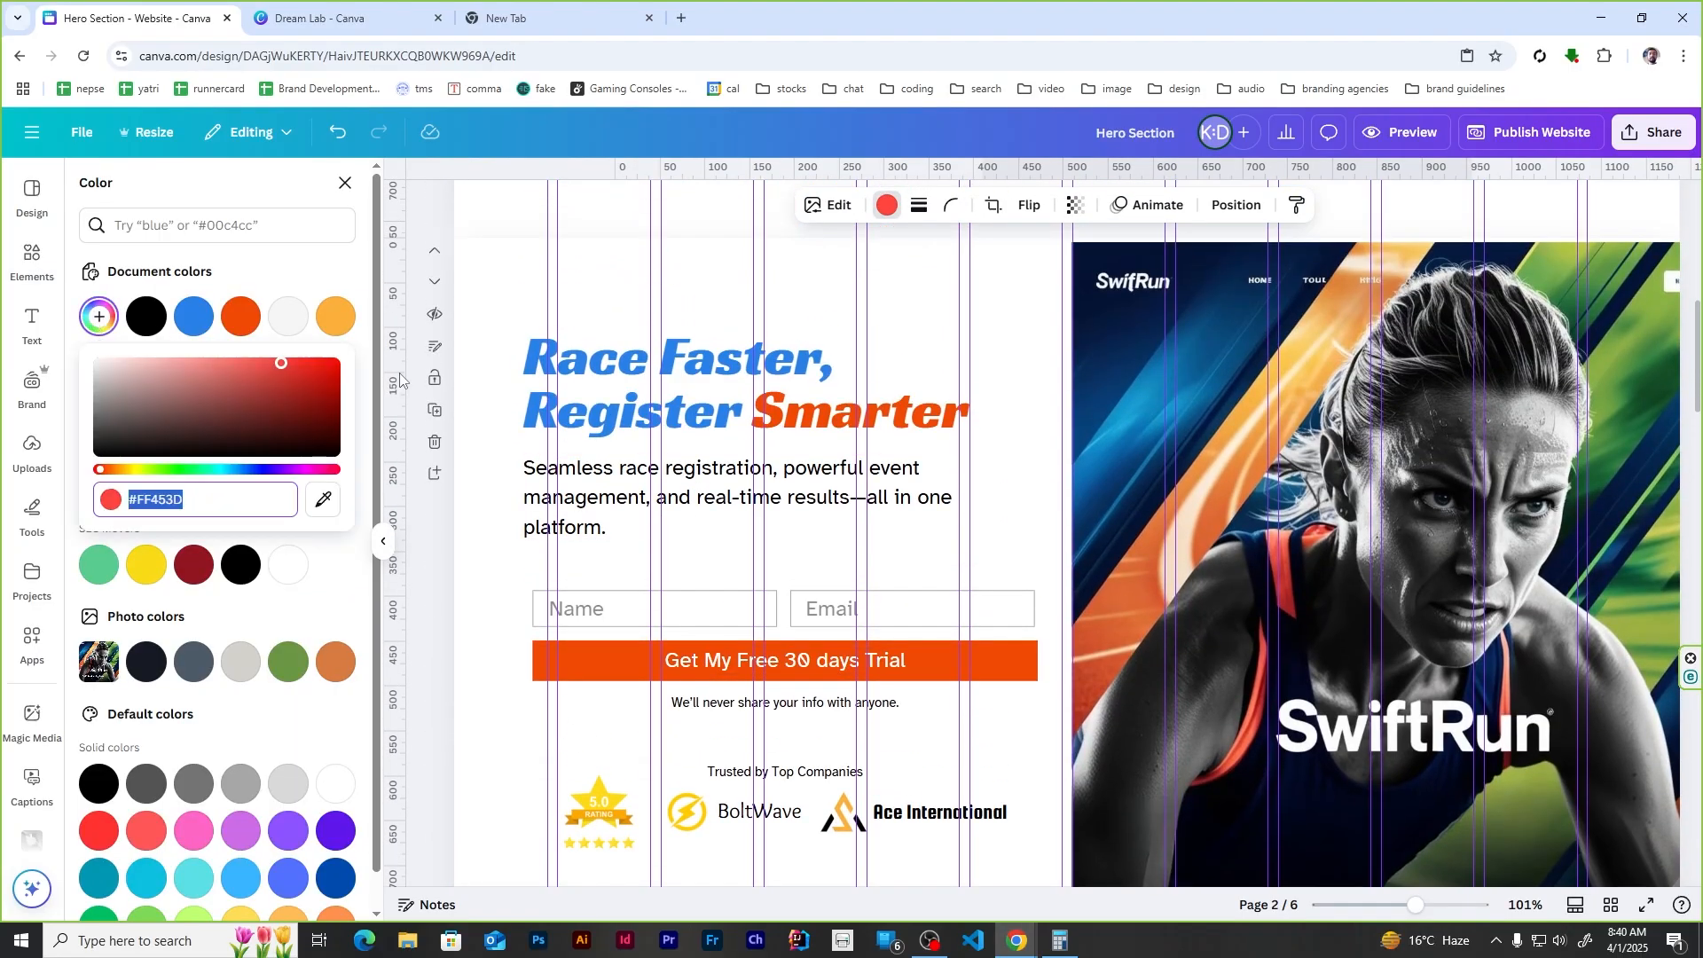
click(1001, 658)
Step: Move the ribbon banner onto the "Our Benefits" heading and shrink it to fit closely around the text
drag(1028, 576, 1048, 344)
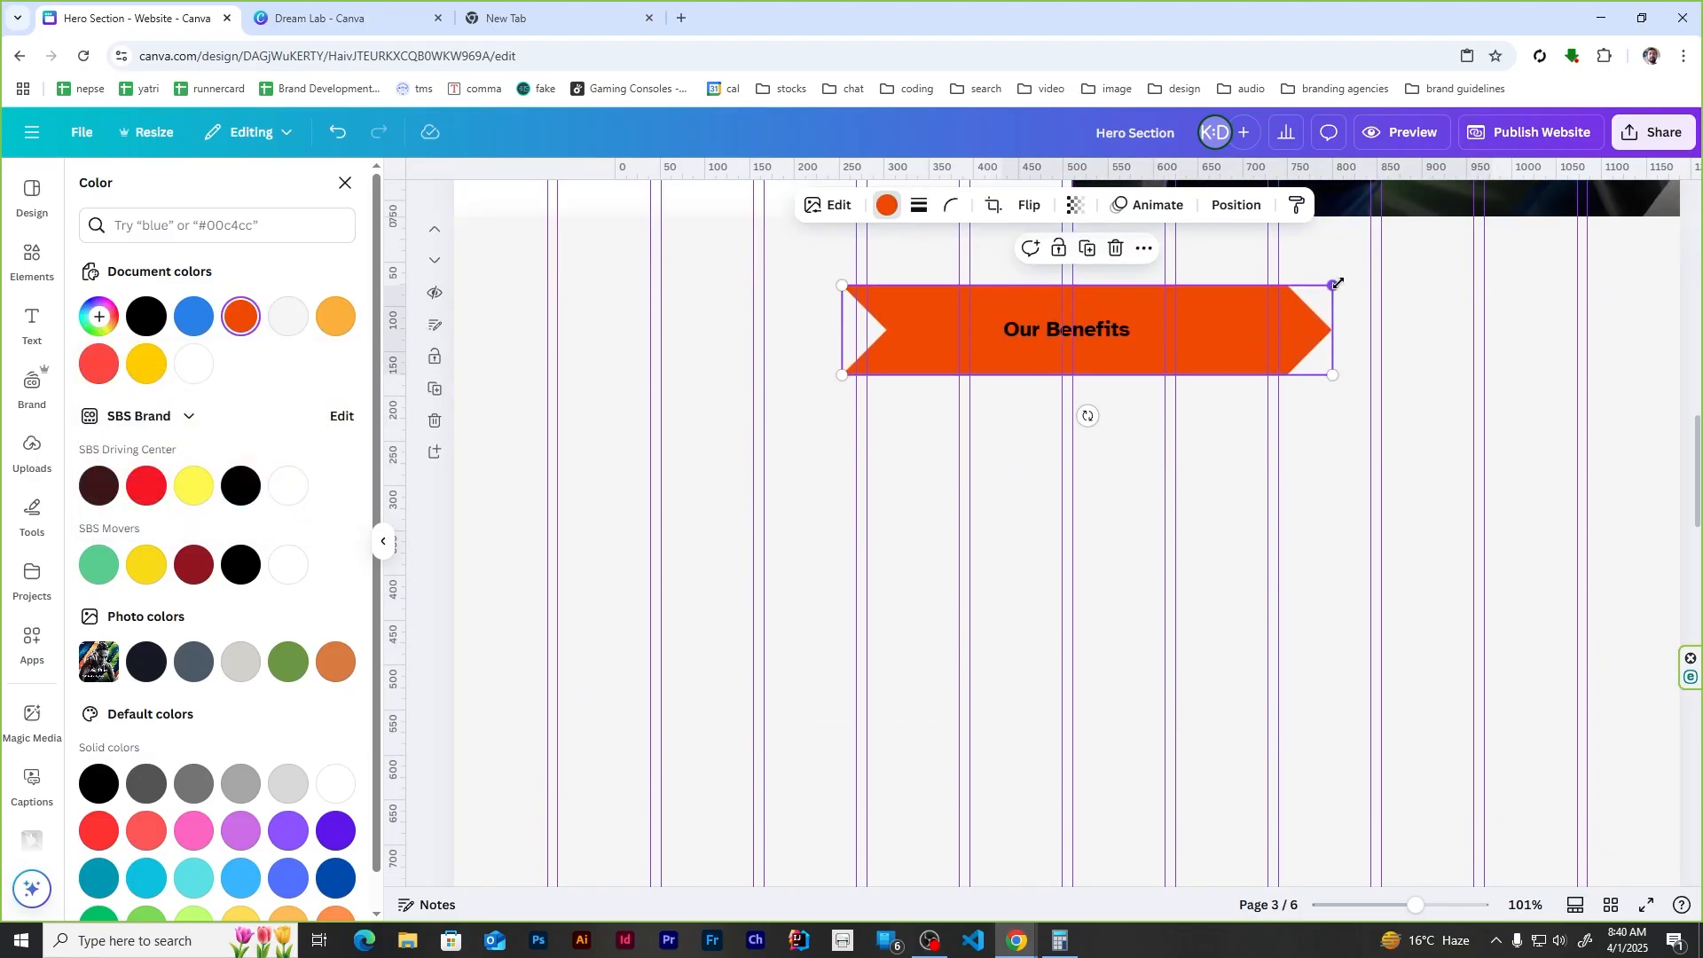
drag(1334, 285, 1184, 313)
drag(1191, 255, 1191, 255)
Step: Open the text colour choices for the "Our Benefits" heading
double_click(1104, 343)
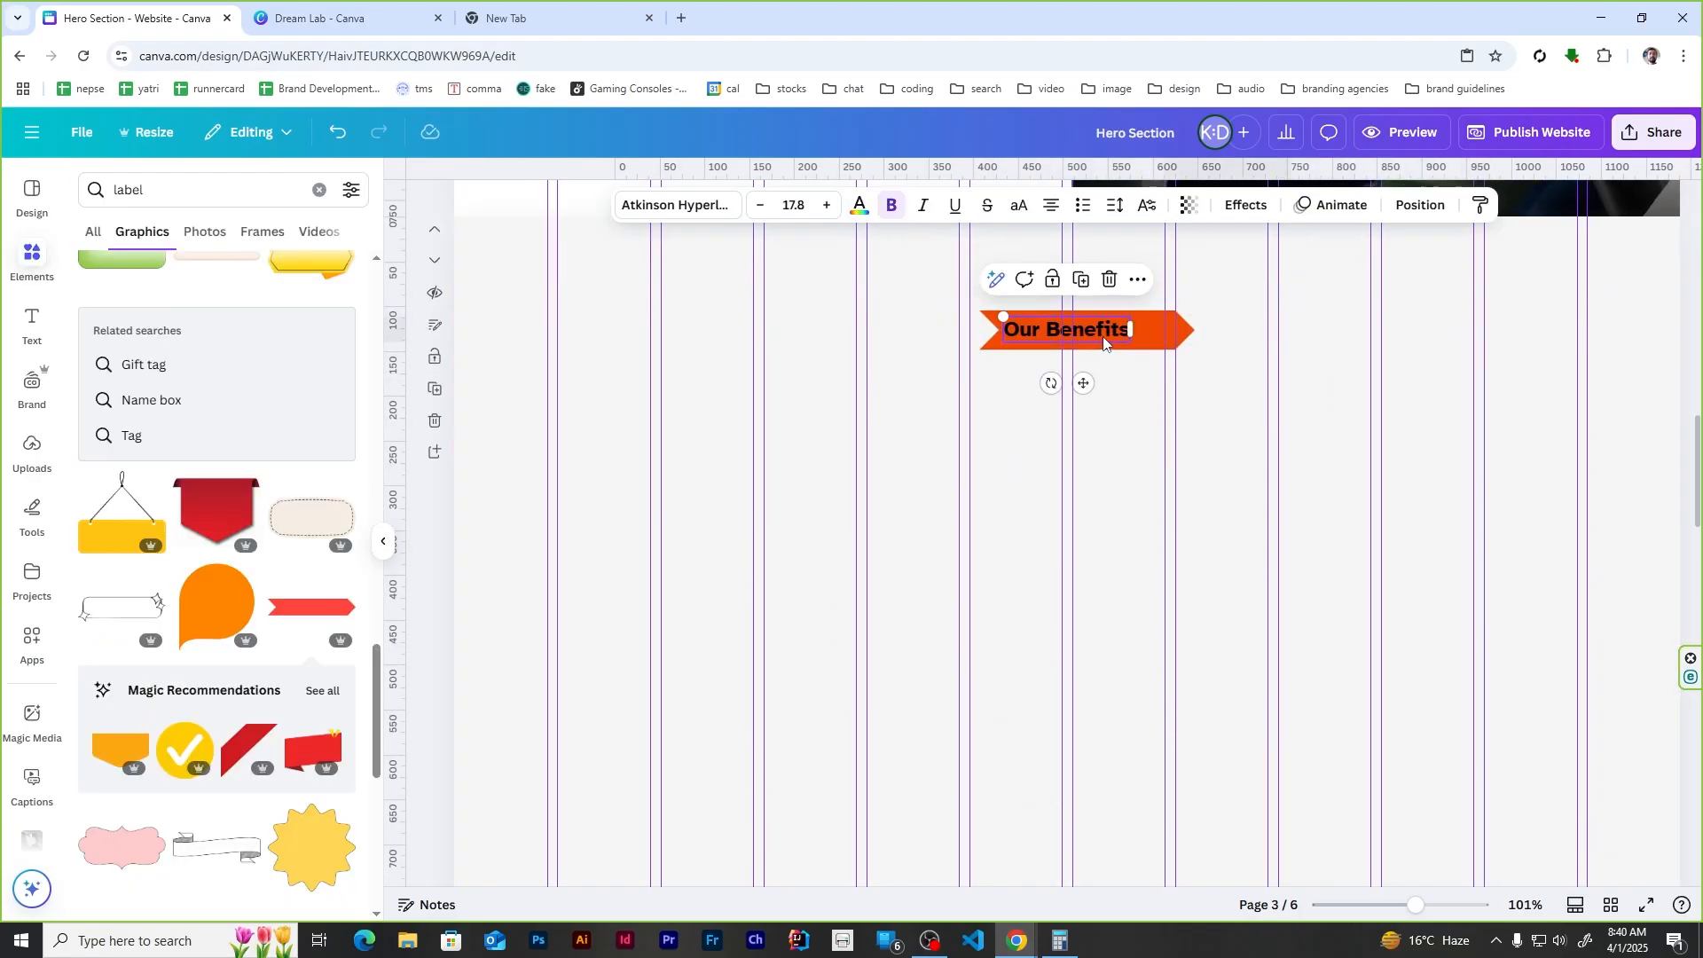
click(859, 205)
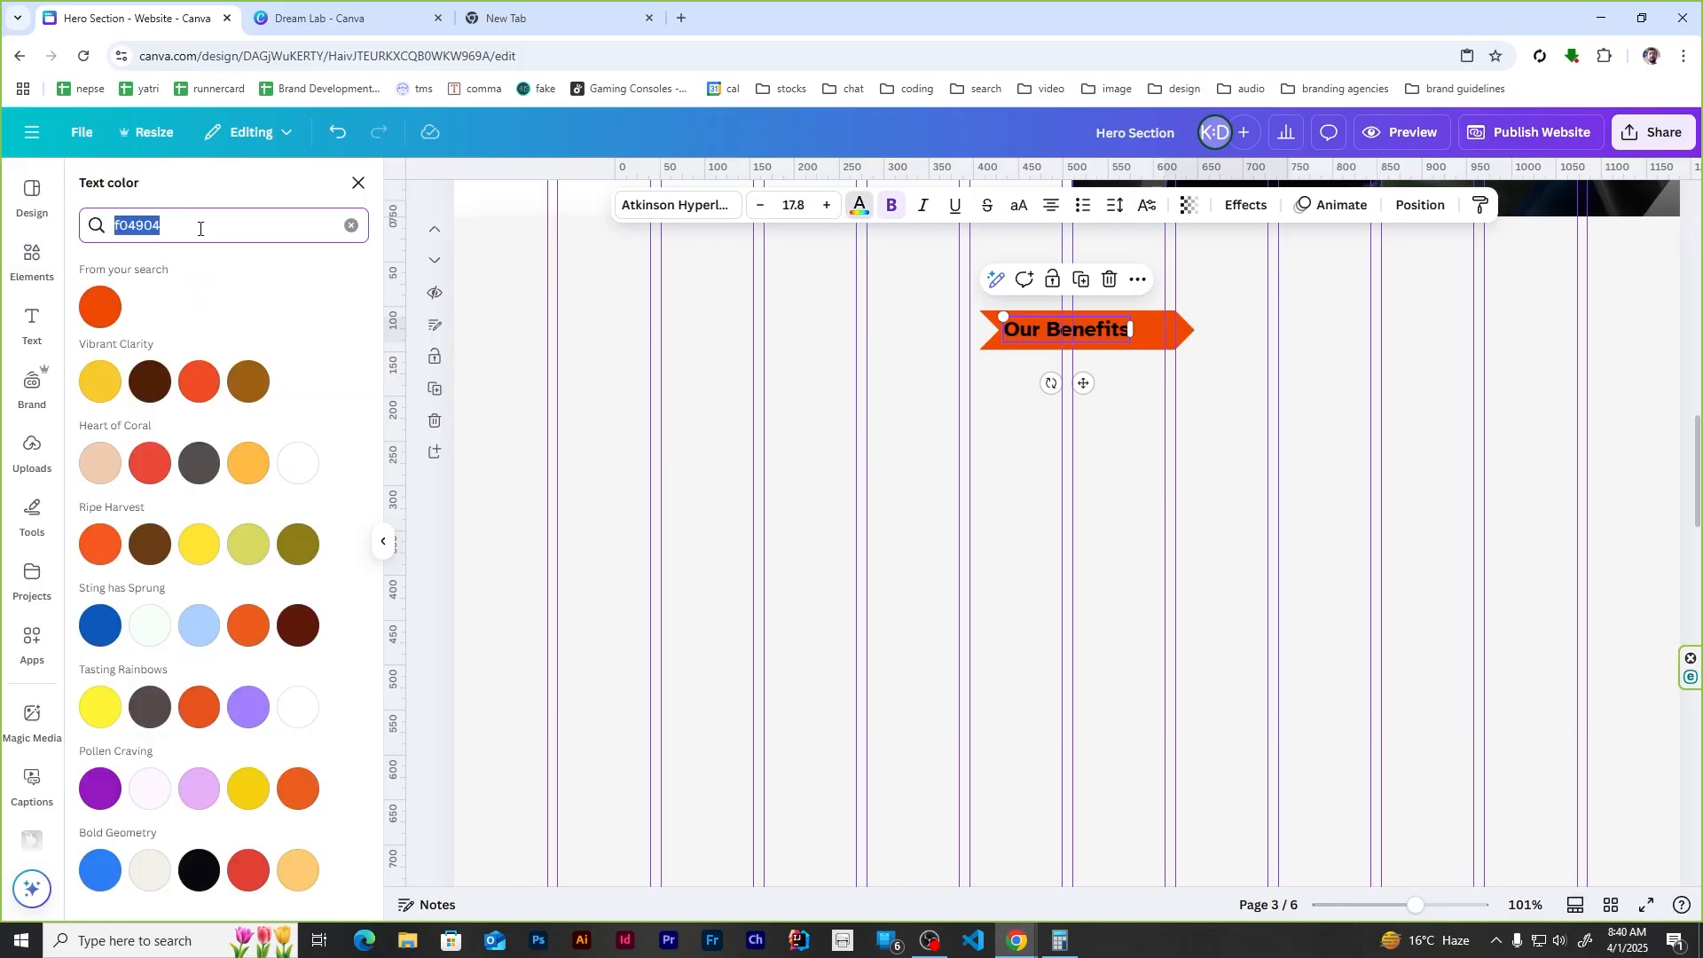
text(op[]\)
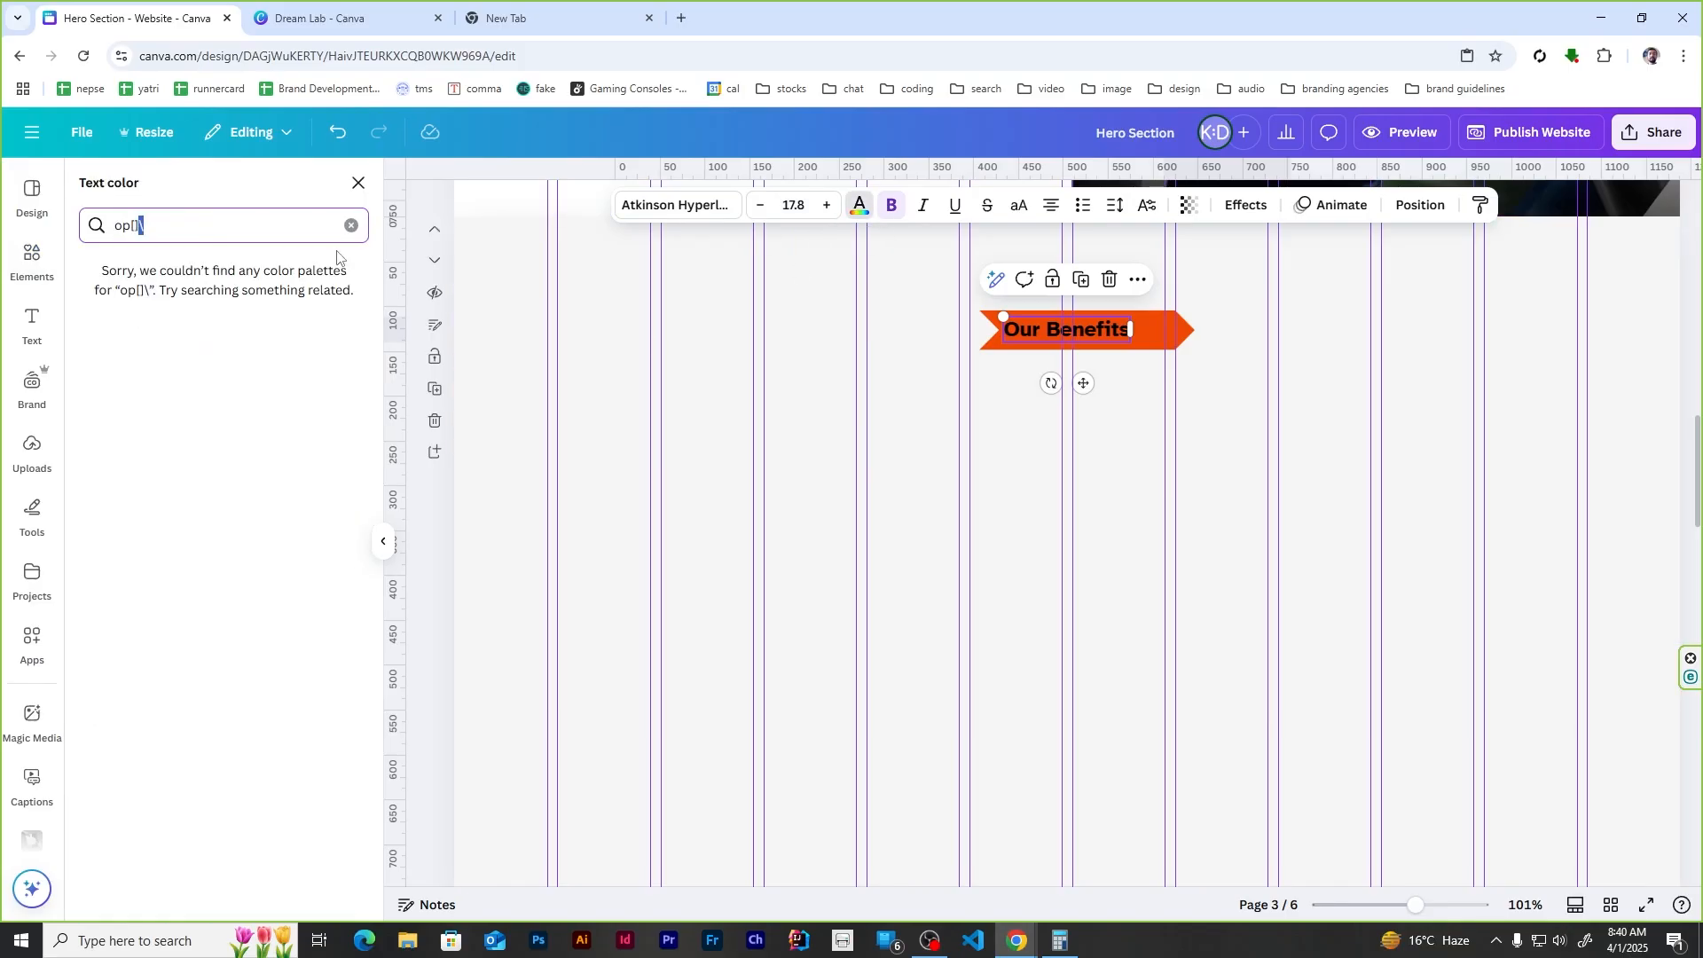
click(351, 225)
key(ctrl+t)
key(ctrl+1)
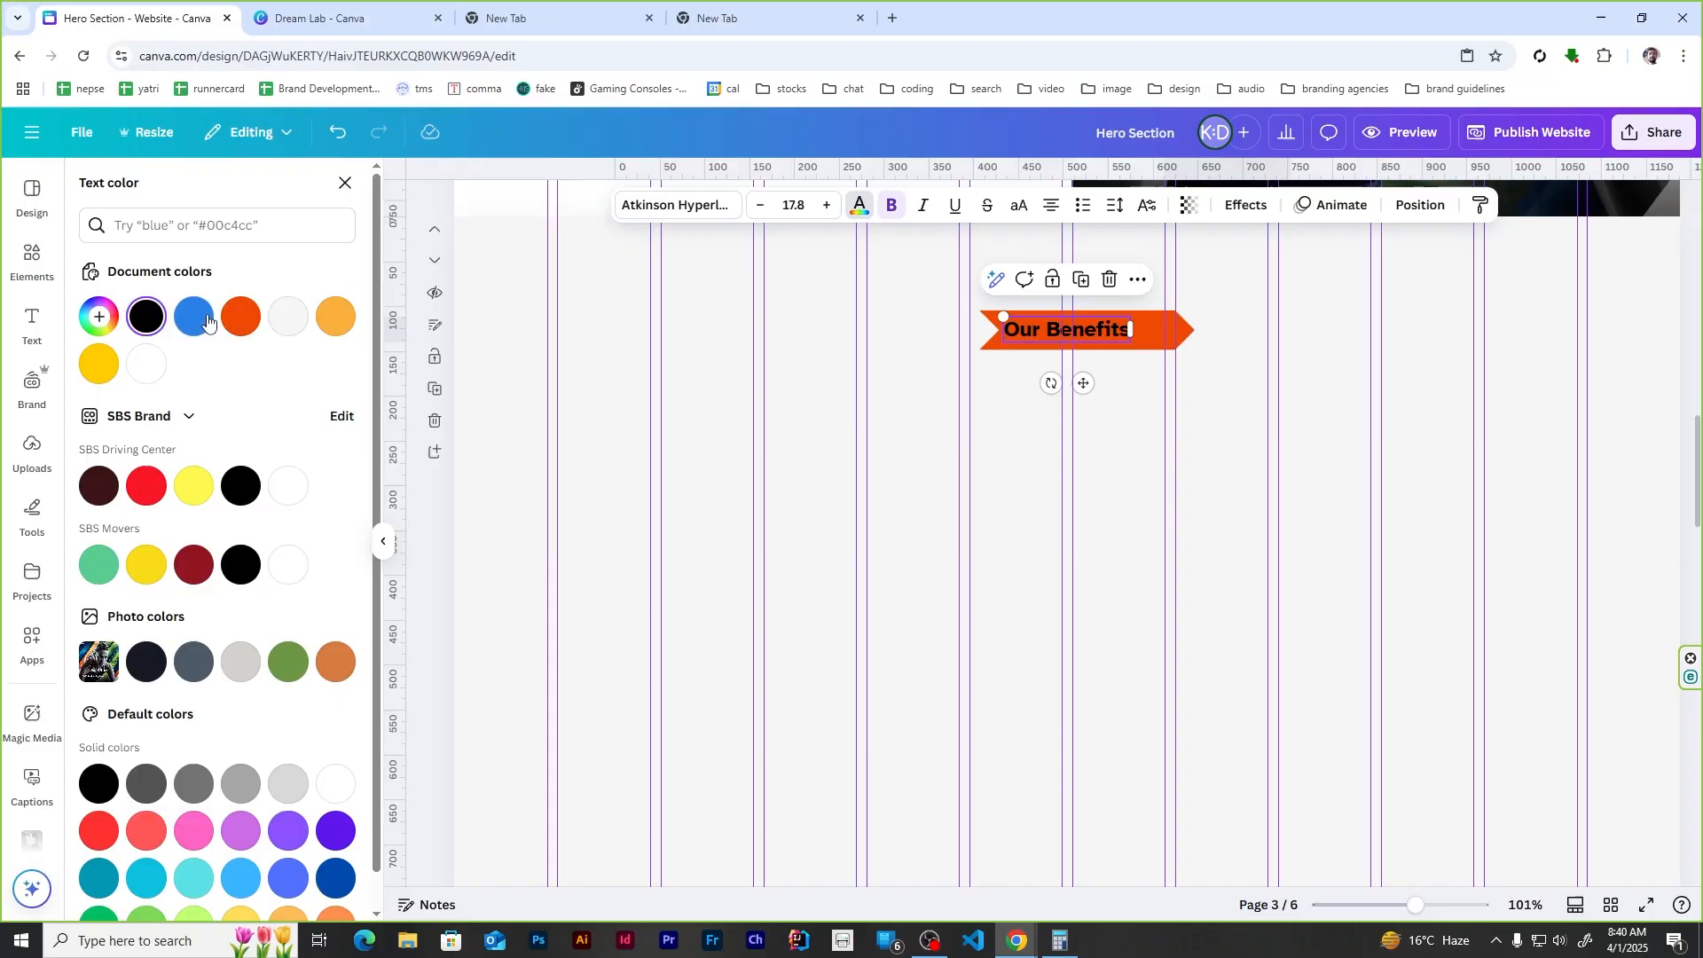
Step: Set the "Our Benefits" text colour to white
text(white)
click(100, 307)
Step: Centre the heading on its ribbon, then group the two and centre the group horizontally on the page
drag(922, 396, 1338, 279)
click(1458, 205)
click(284, 446)
key(ctrl+g)
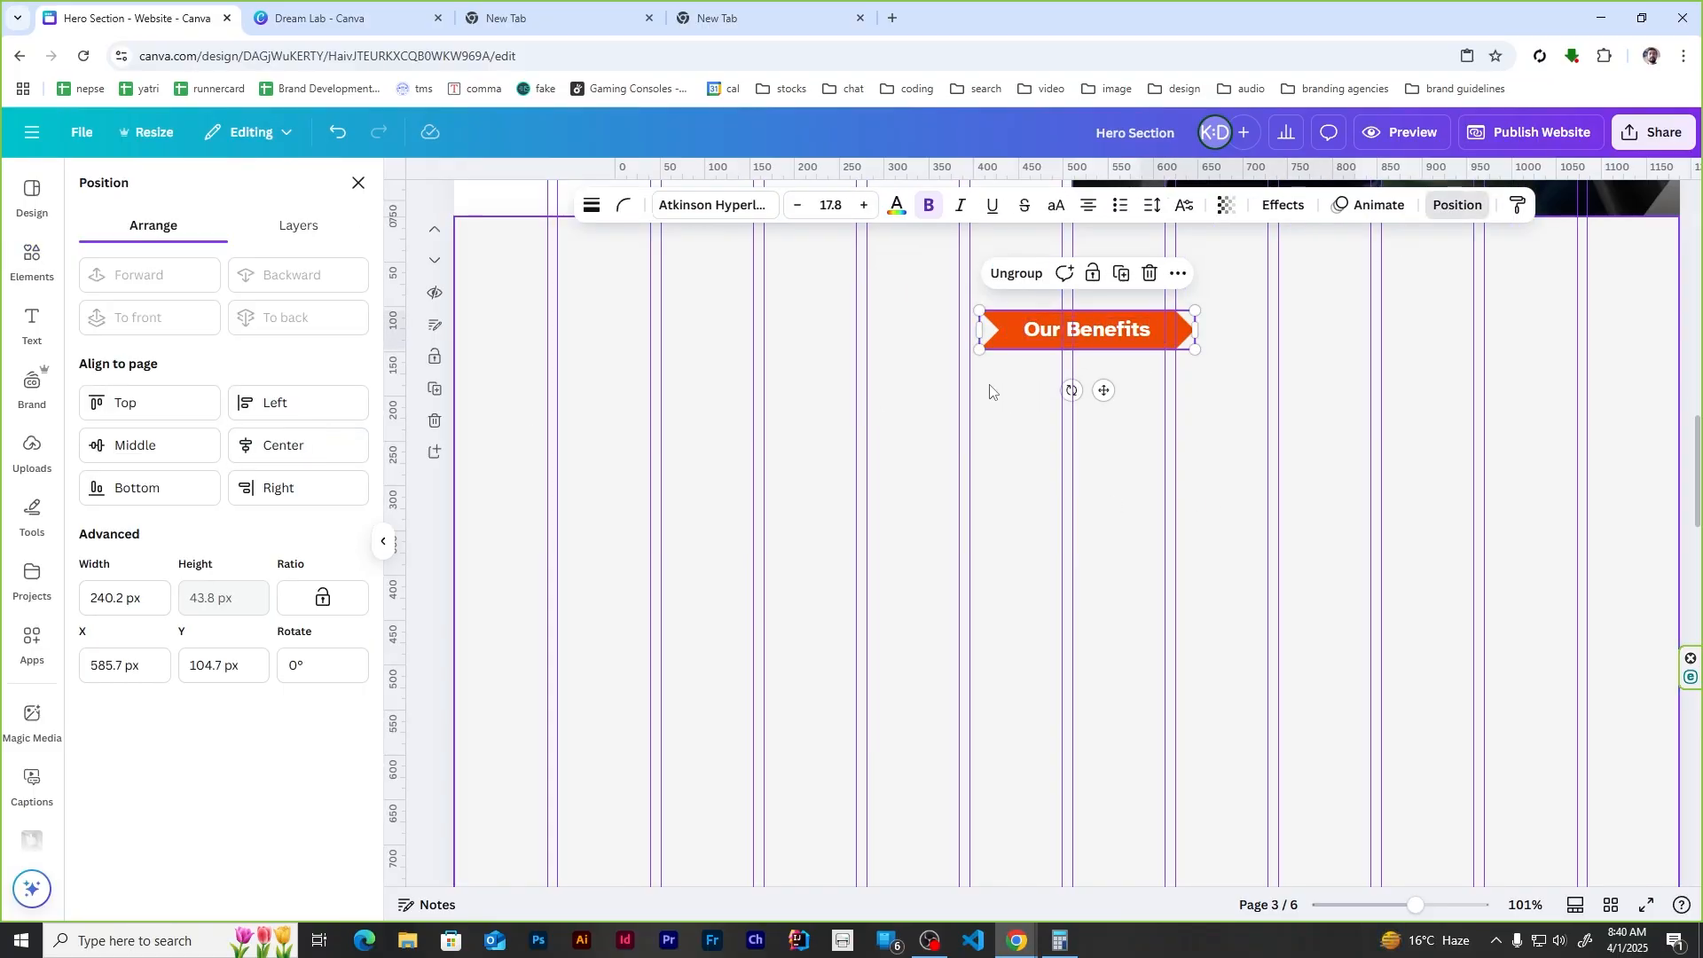
click(284, 445)
click(359, 183)
key(Escape)
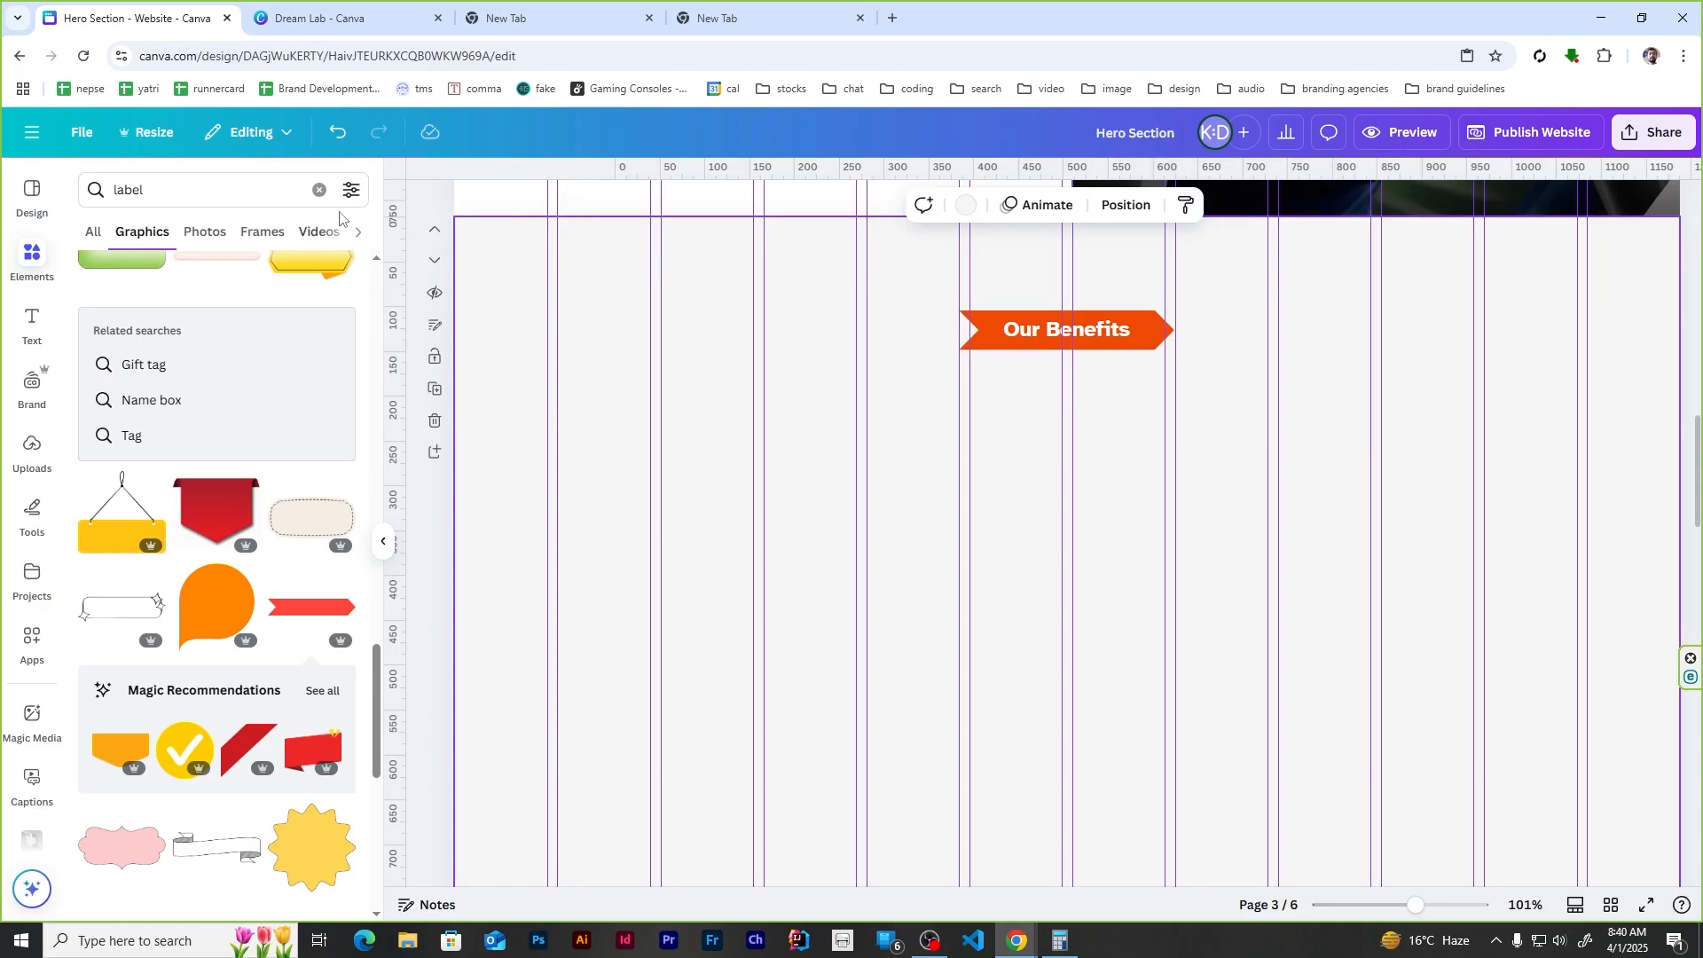
click(383, 540)
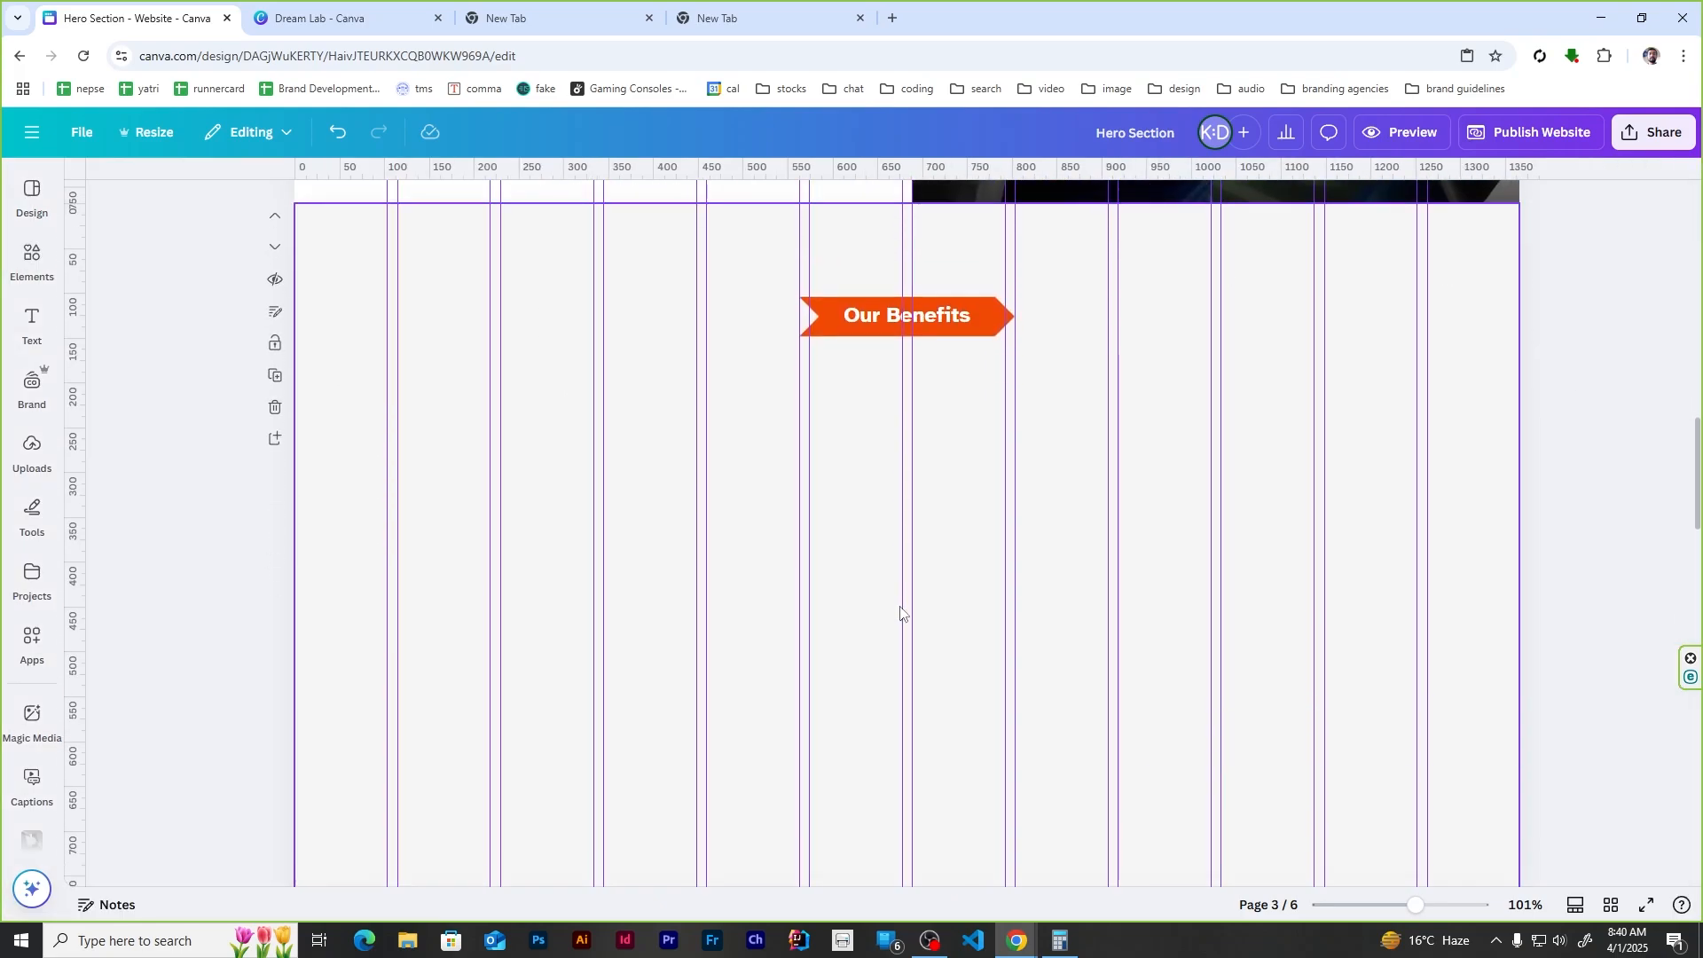
scroll(900, 612, down, 1)
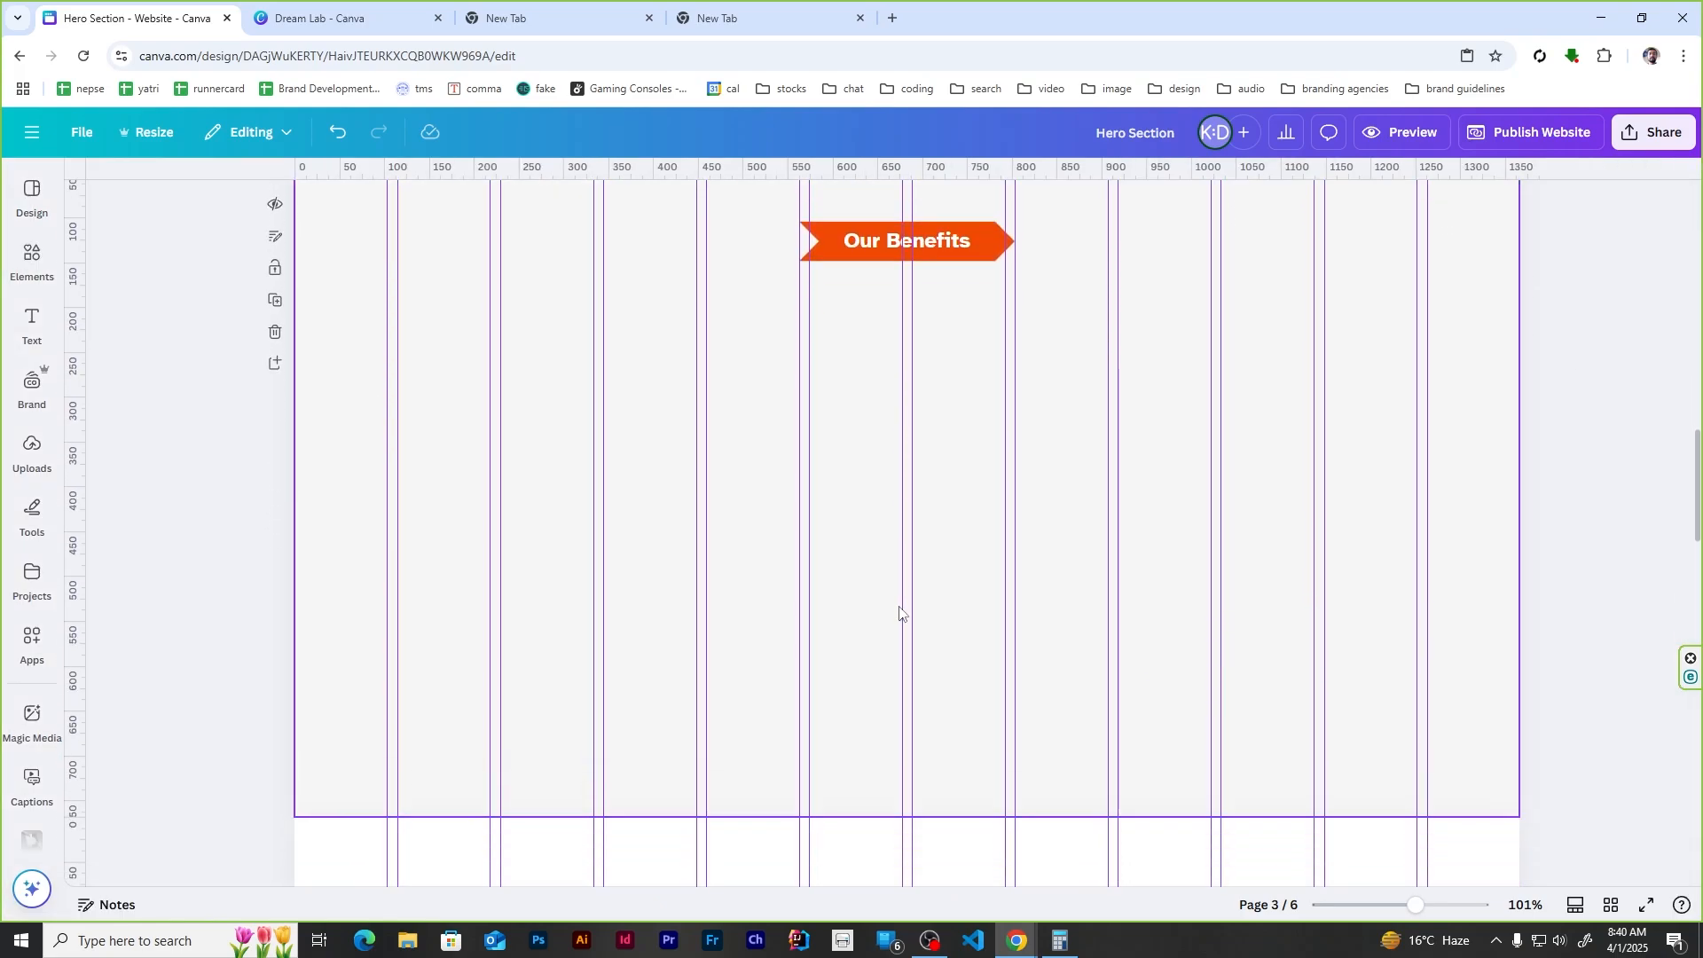
click(33, 266)
click(34, 266)
scroll(657, 449, up, 1)
scroll(570, 437, down, 1)
Step: Search the graphics for "rectangle"
click(32, 257)
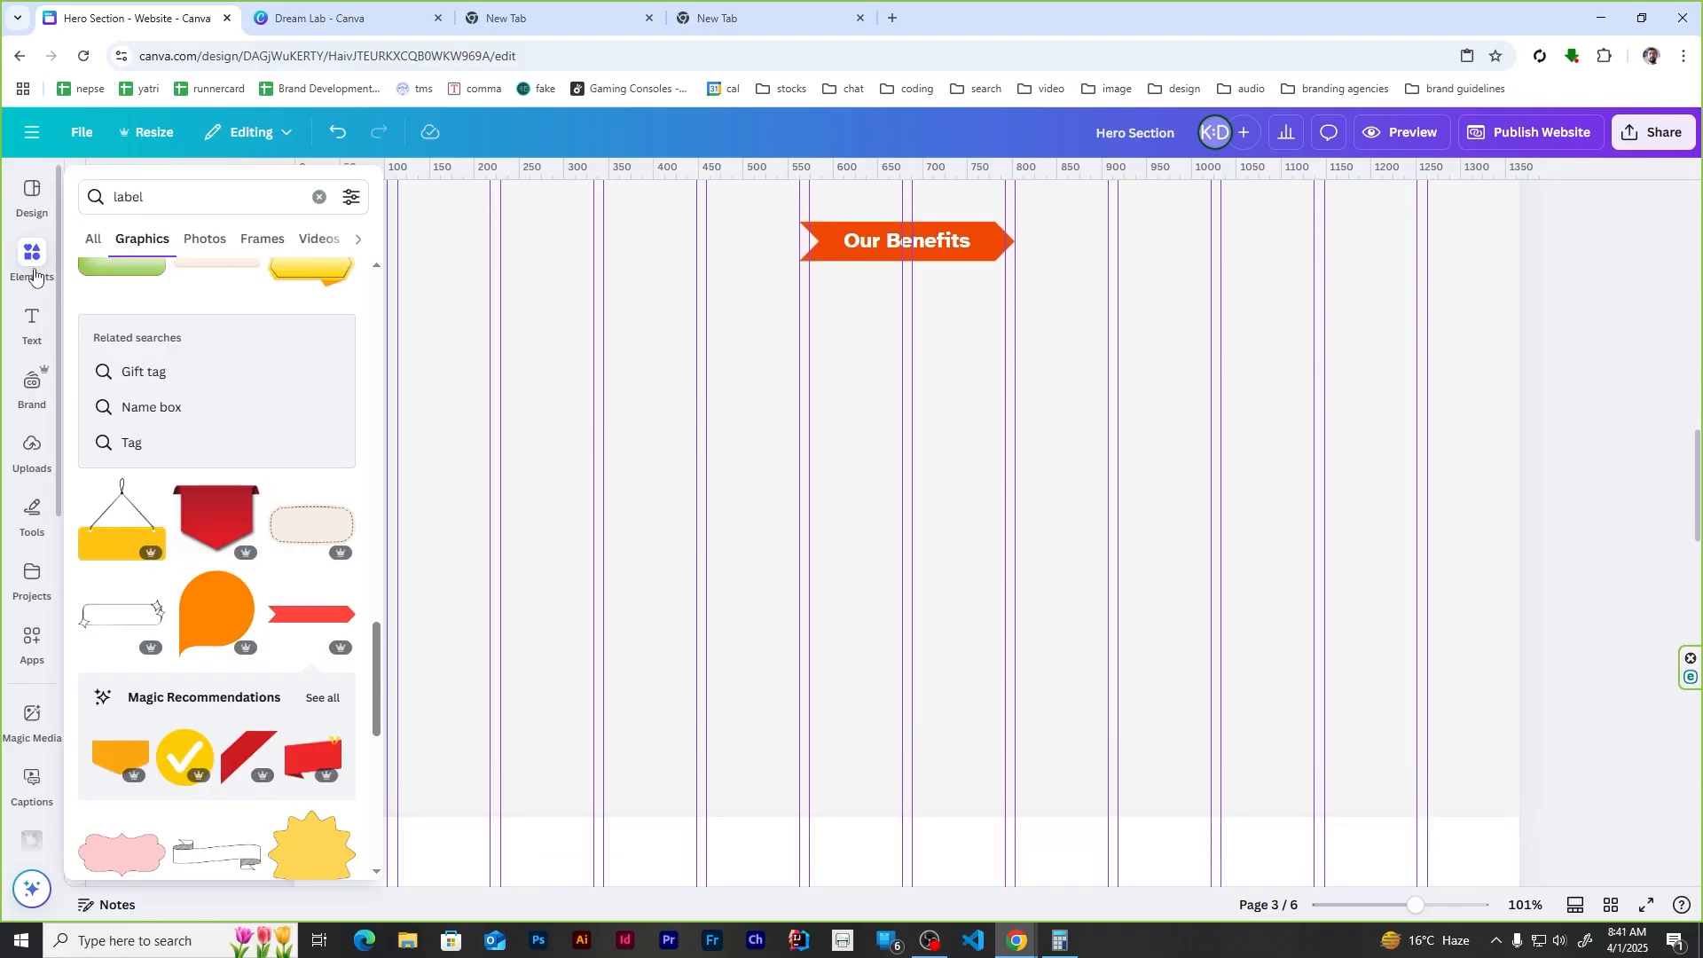
click(227, 199)
key(BackSpace)
key(BackSpace)
key(BackSpace)
key(BackSpace)
key(BackSpace)
text(rectangle)
key(Return)
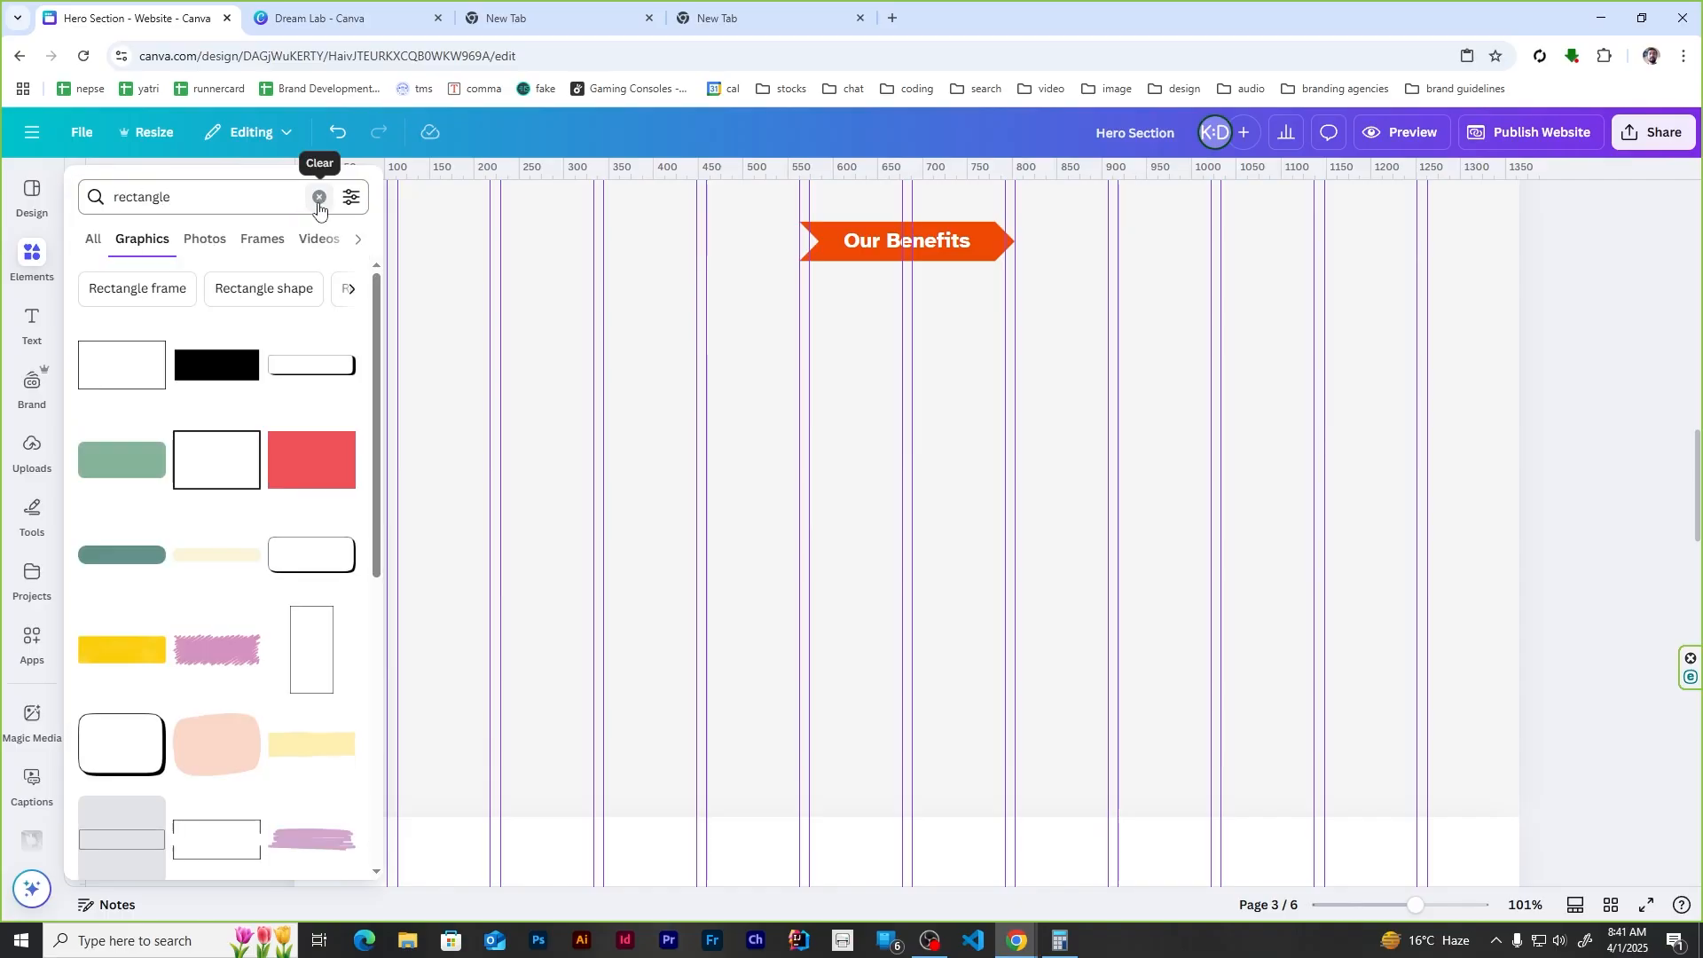
Step: Add a rounded square below the "Our Benefits" heading, place it at the section's left, fill it white and enlarge it slightly
click(91, 239)
click(146, 393)
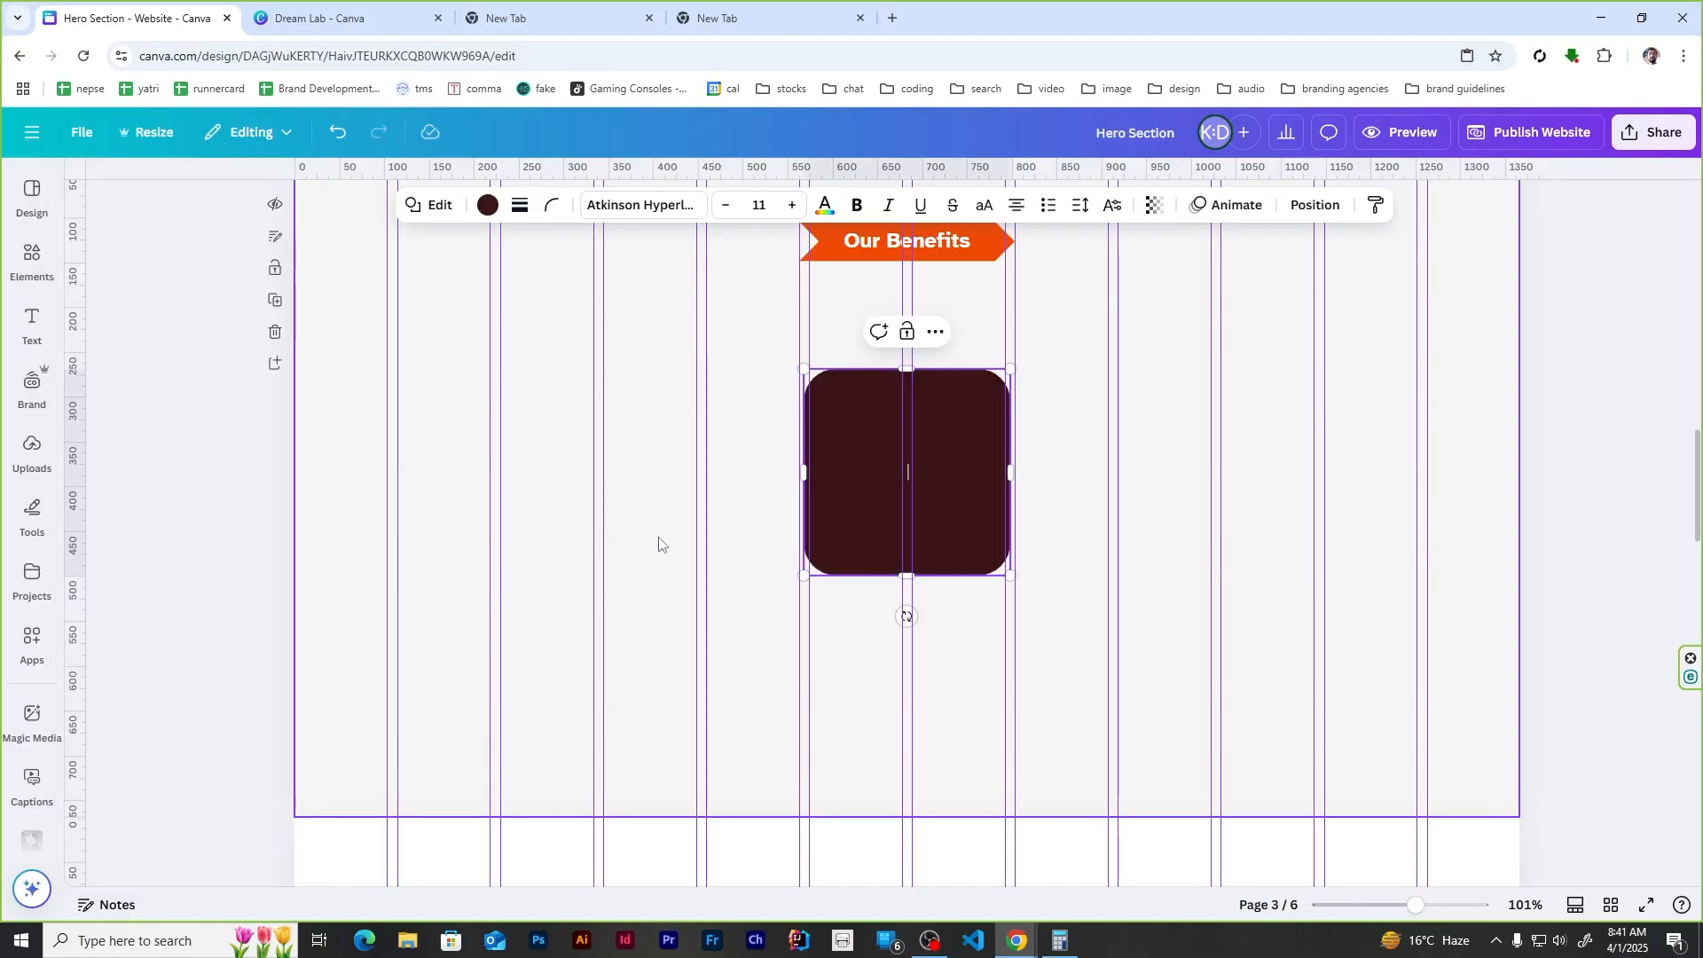
drag(981, 476, 563, 490)
click(484, 205)
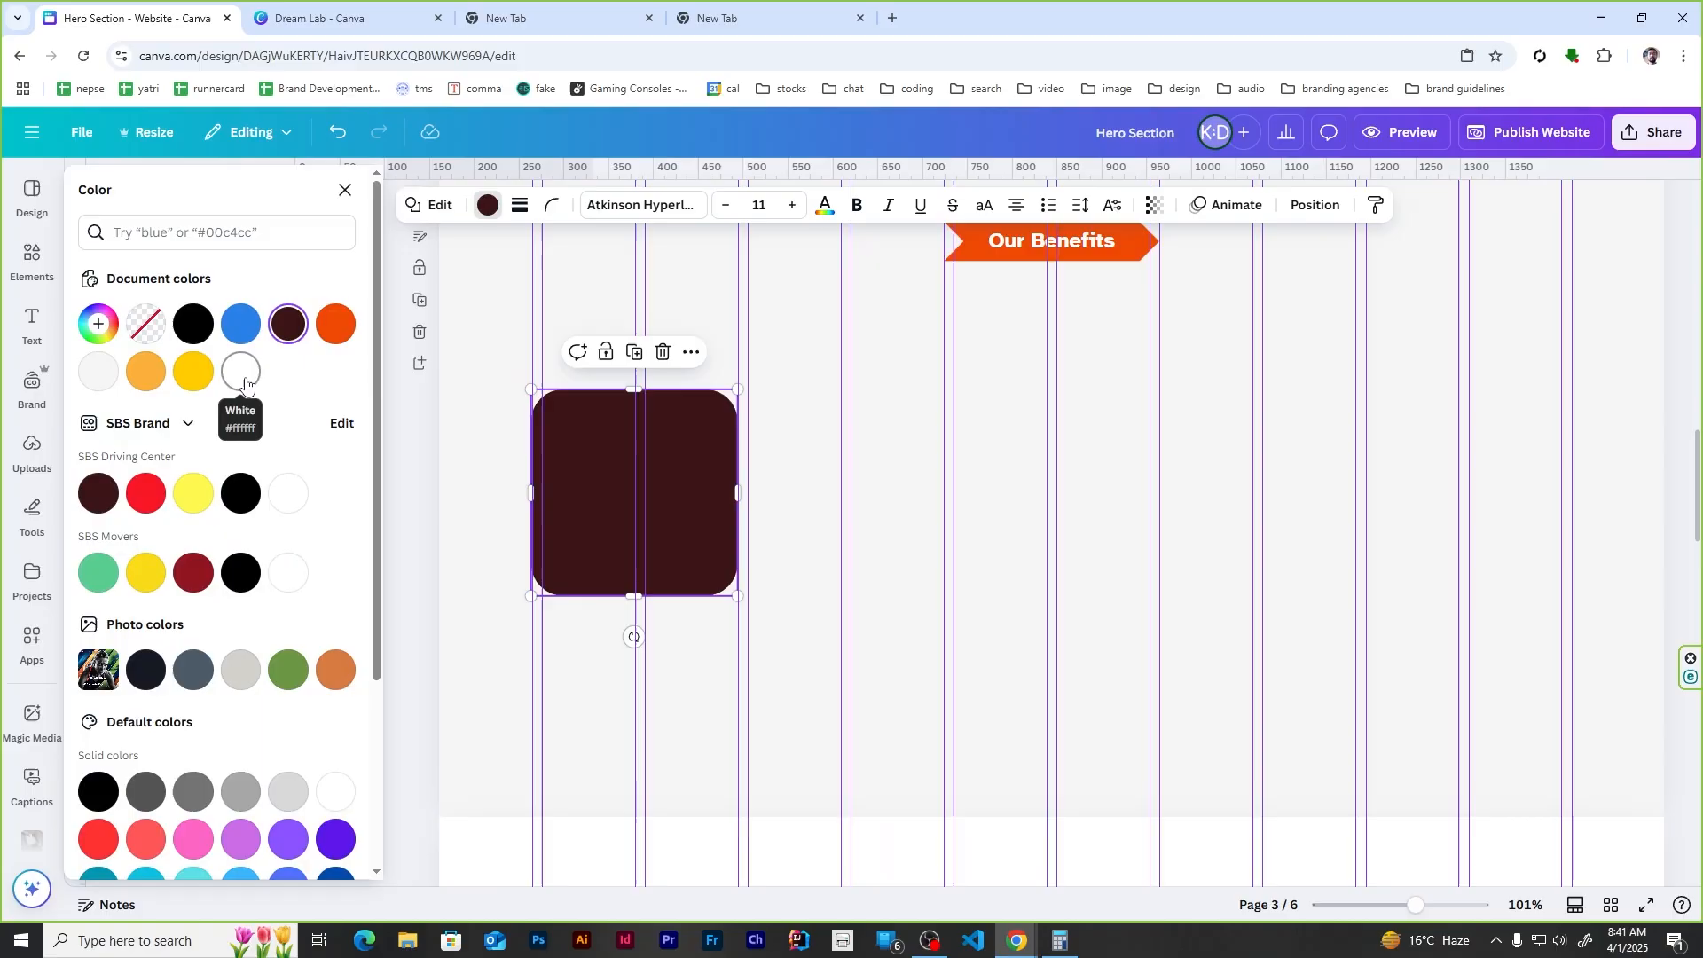
click(241, 371)
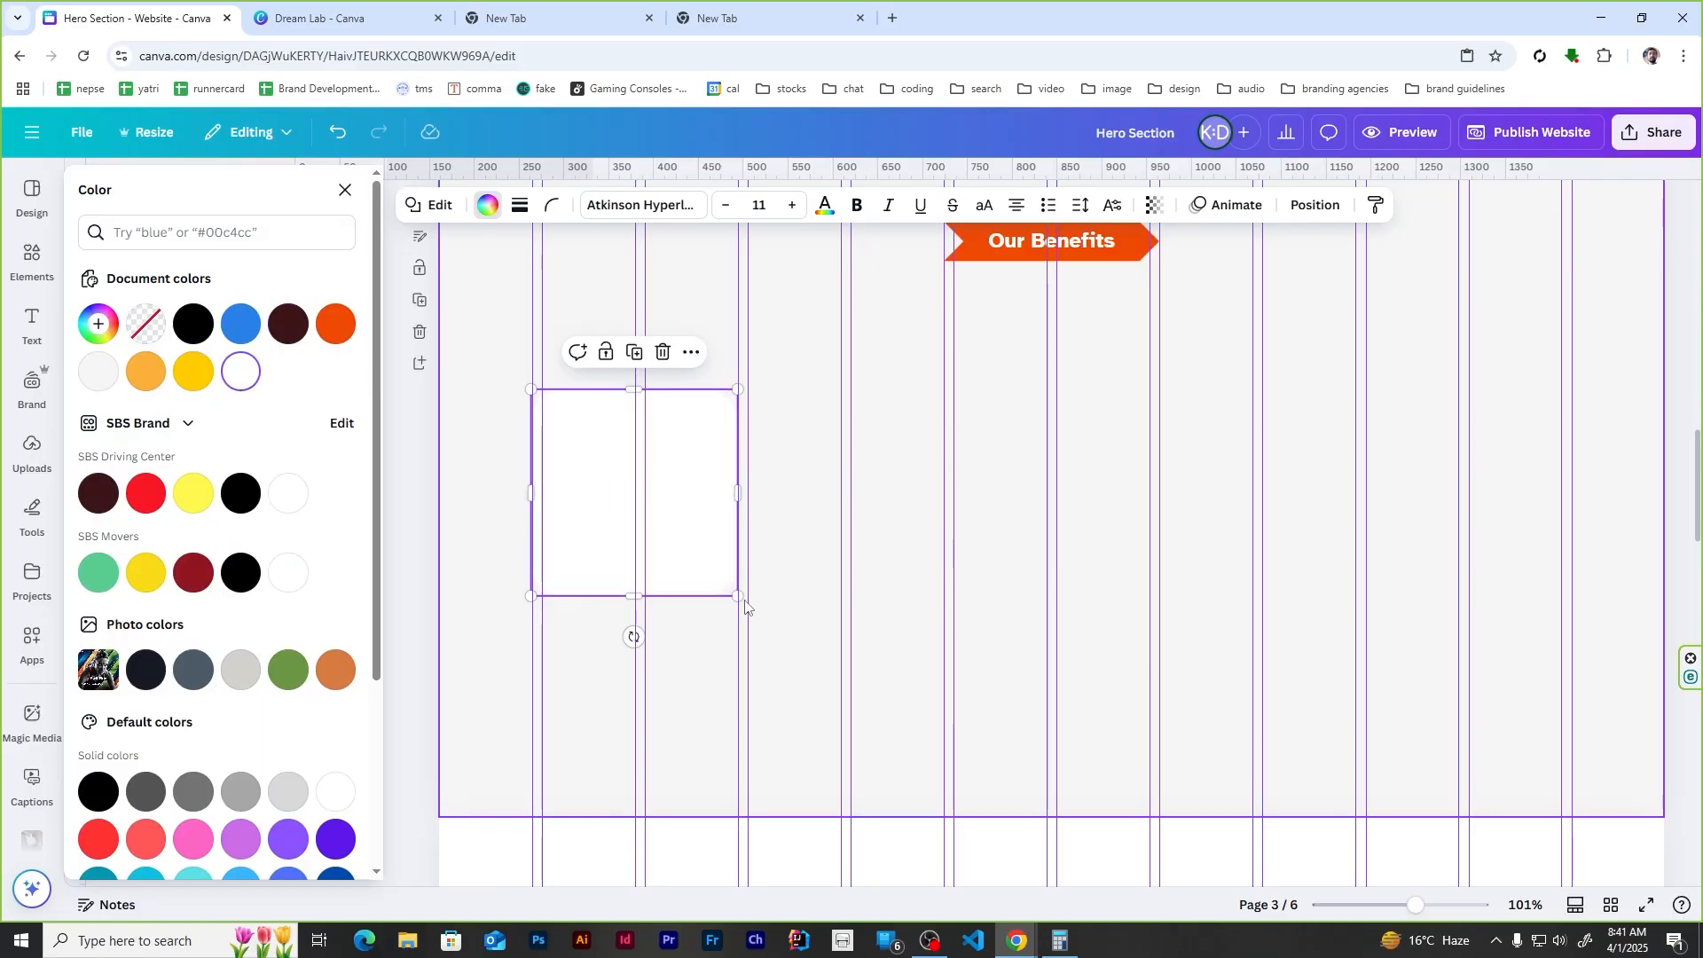
drag(739, 597, 786, 593)
Step: Make a slightly offset copy of the white card, fill it black and send it behind the white one as a shadow
drag(676, 508, 687, 520)
click(195, 325)
right_click(690, 435)
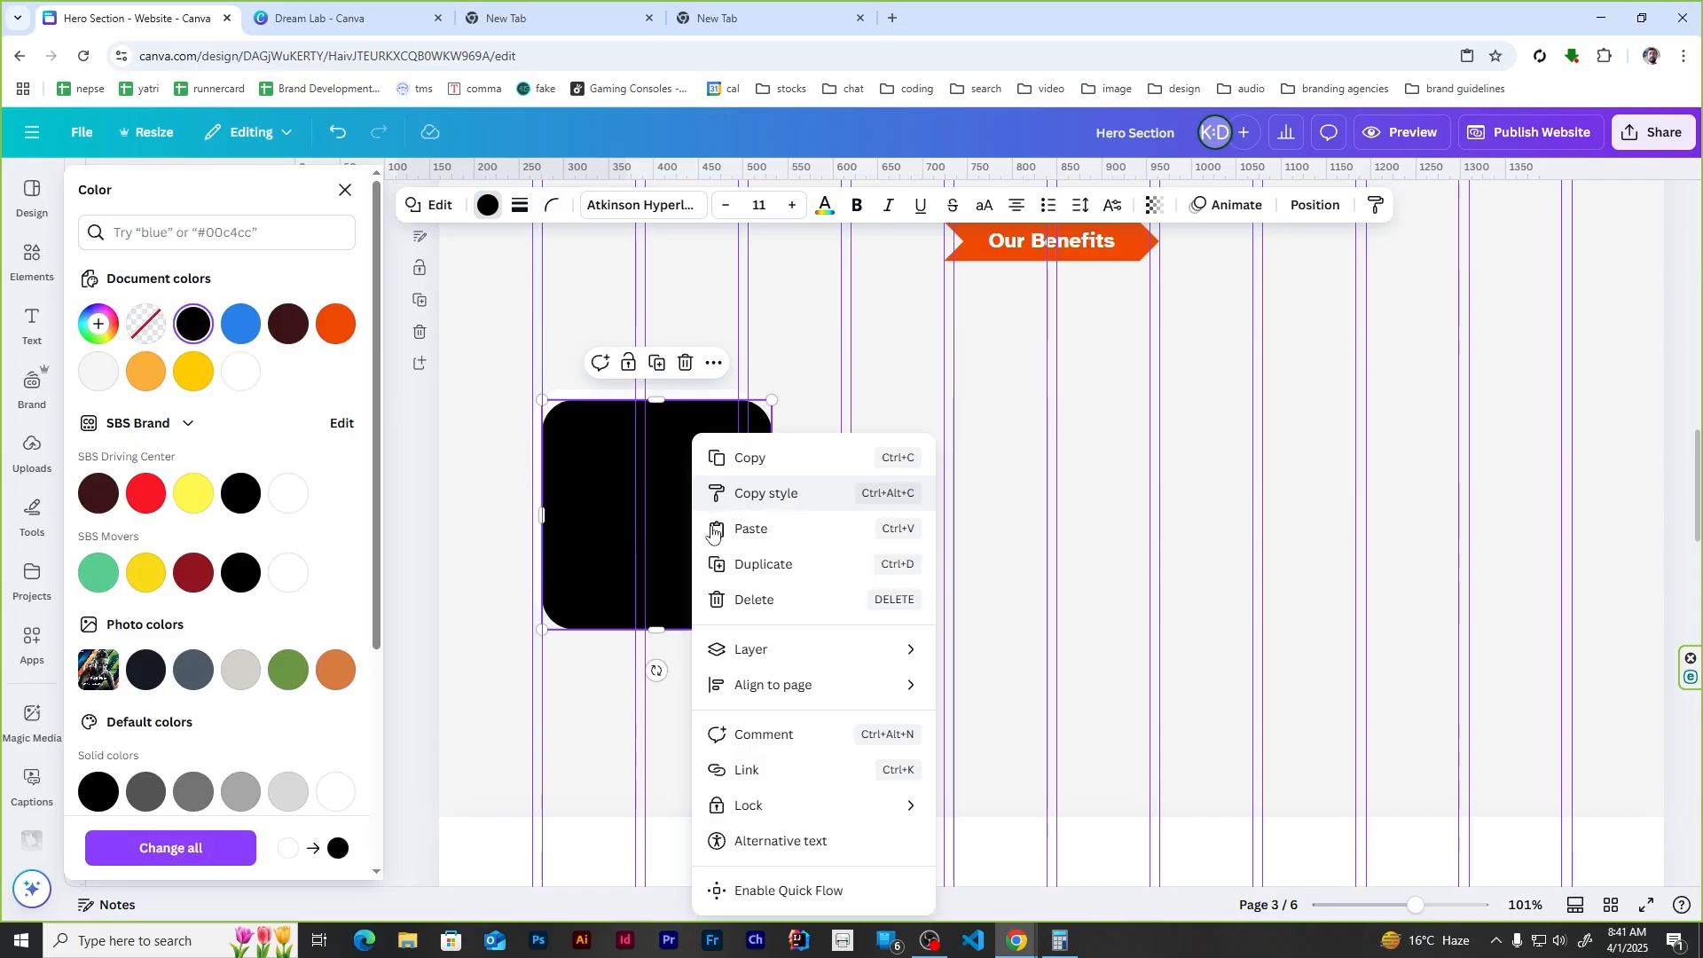
mouse_move(814, 652)
click(1020, 754)
click(902, 510)
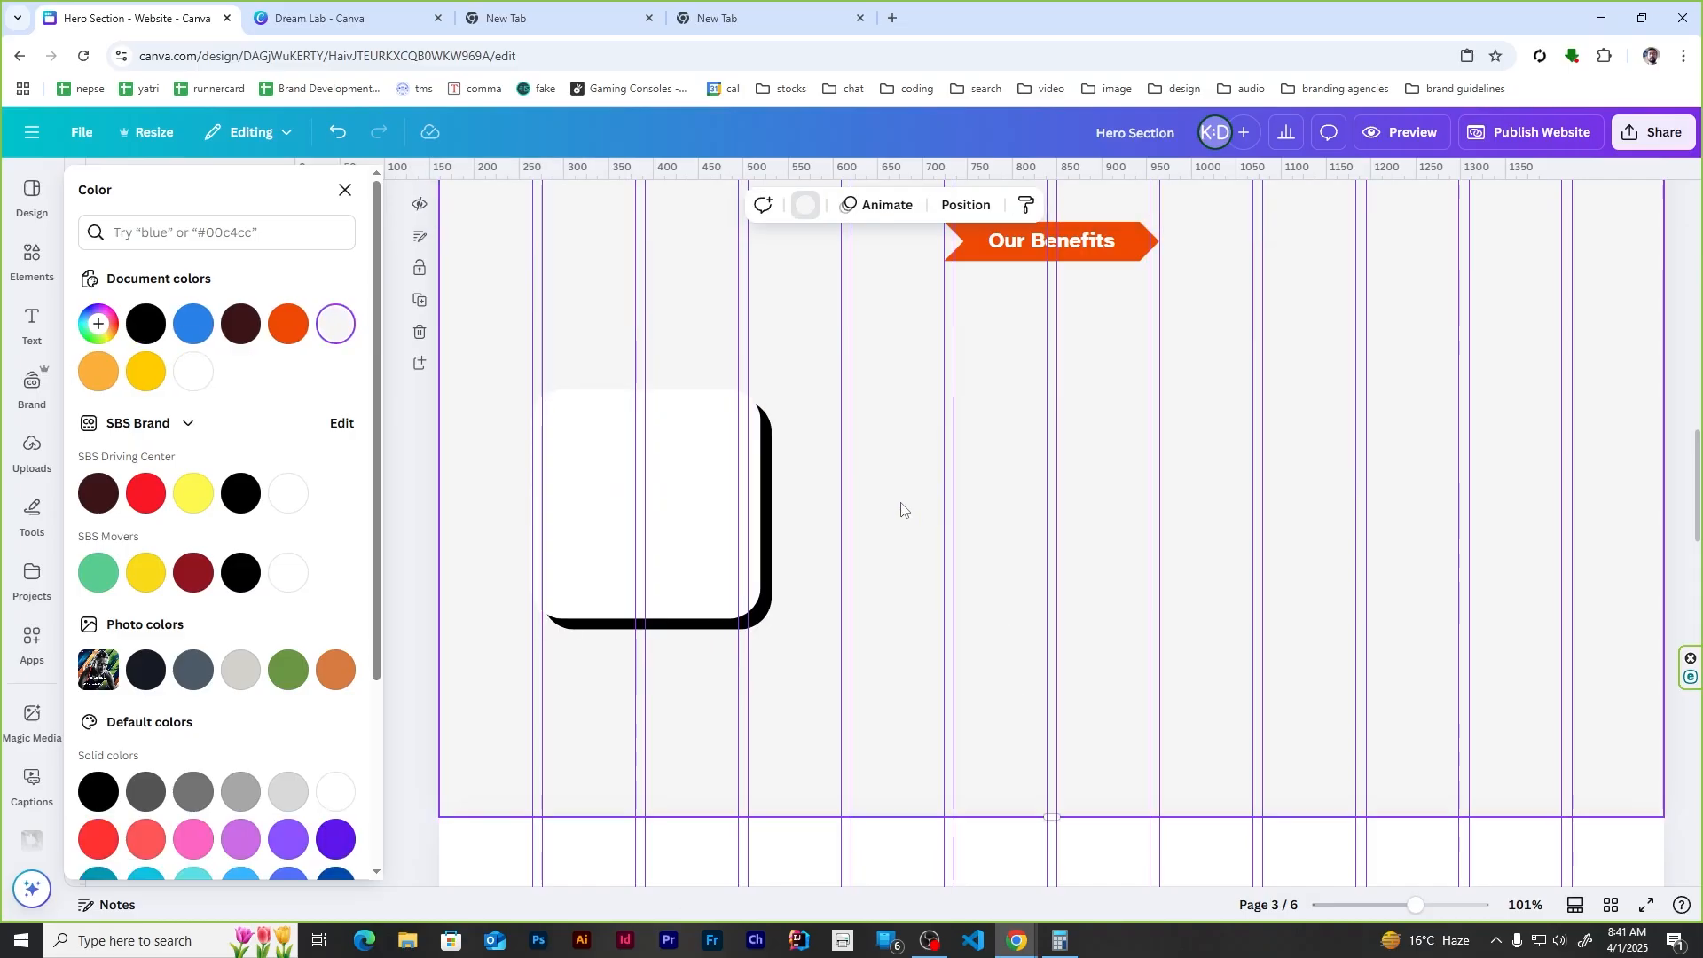
click(345, 190)
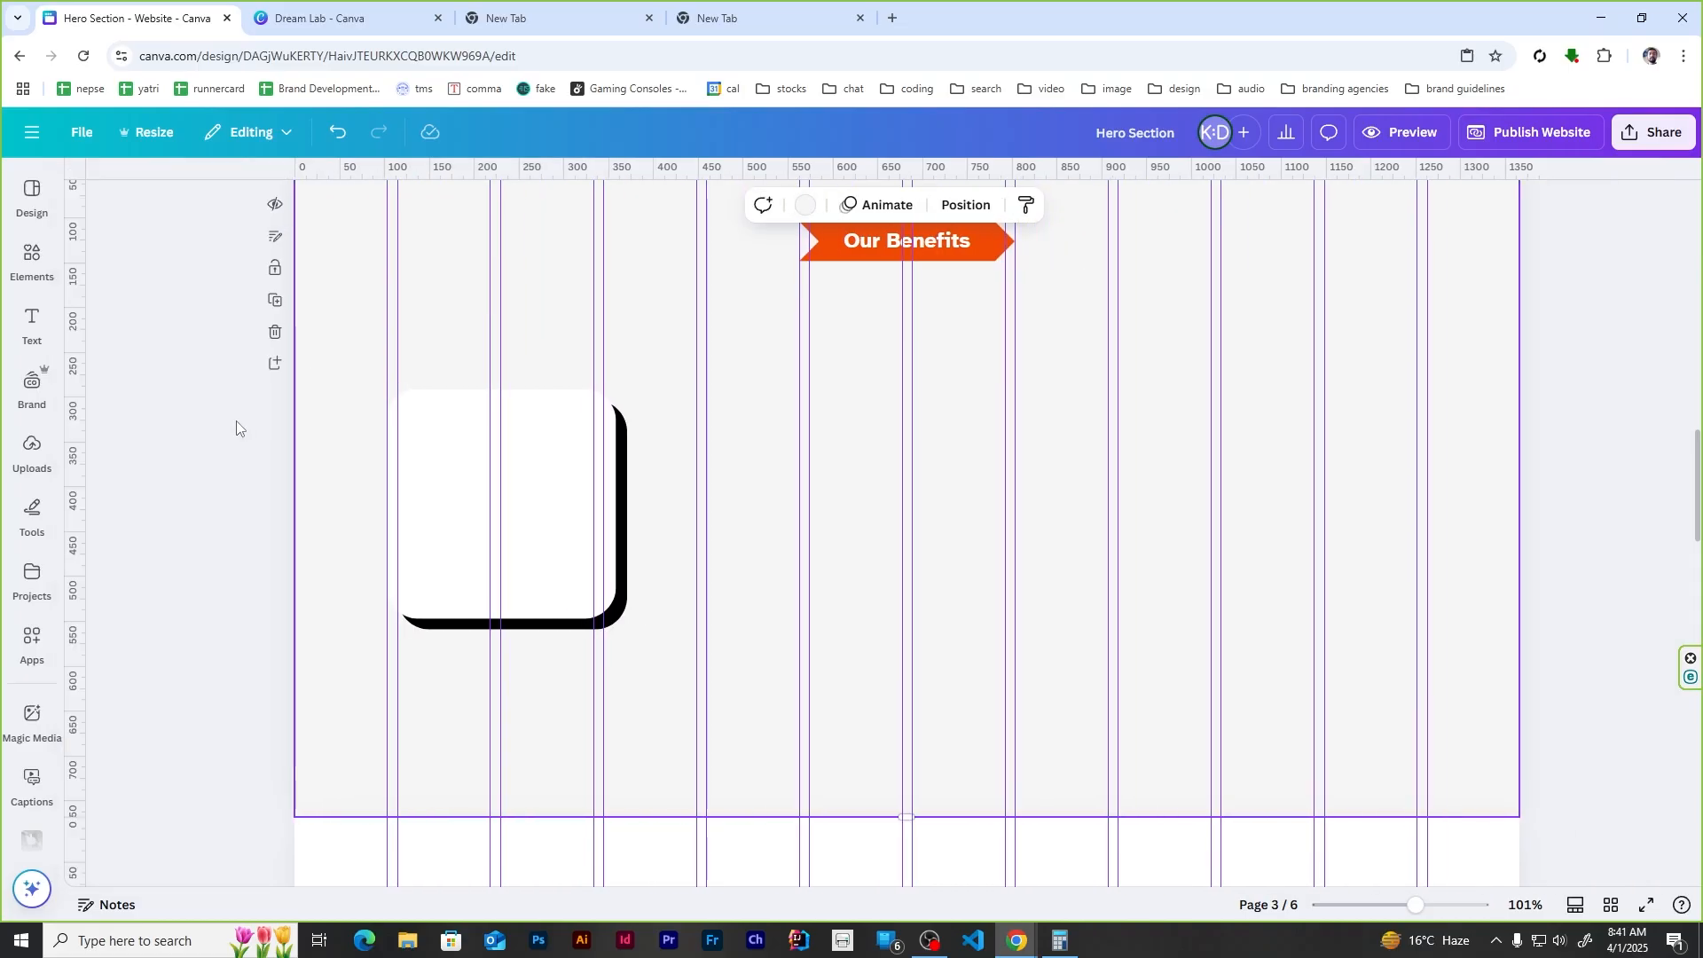
Step: Shift the black copy closer under the white card to thin the shadow, then group both and move the group up toward the heading
click(619, 612)
click(1153, 634)
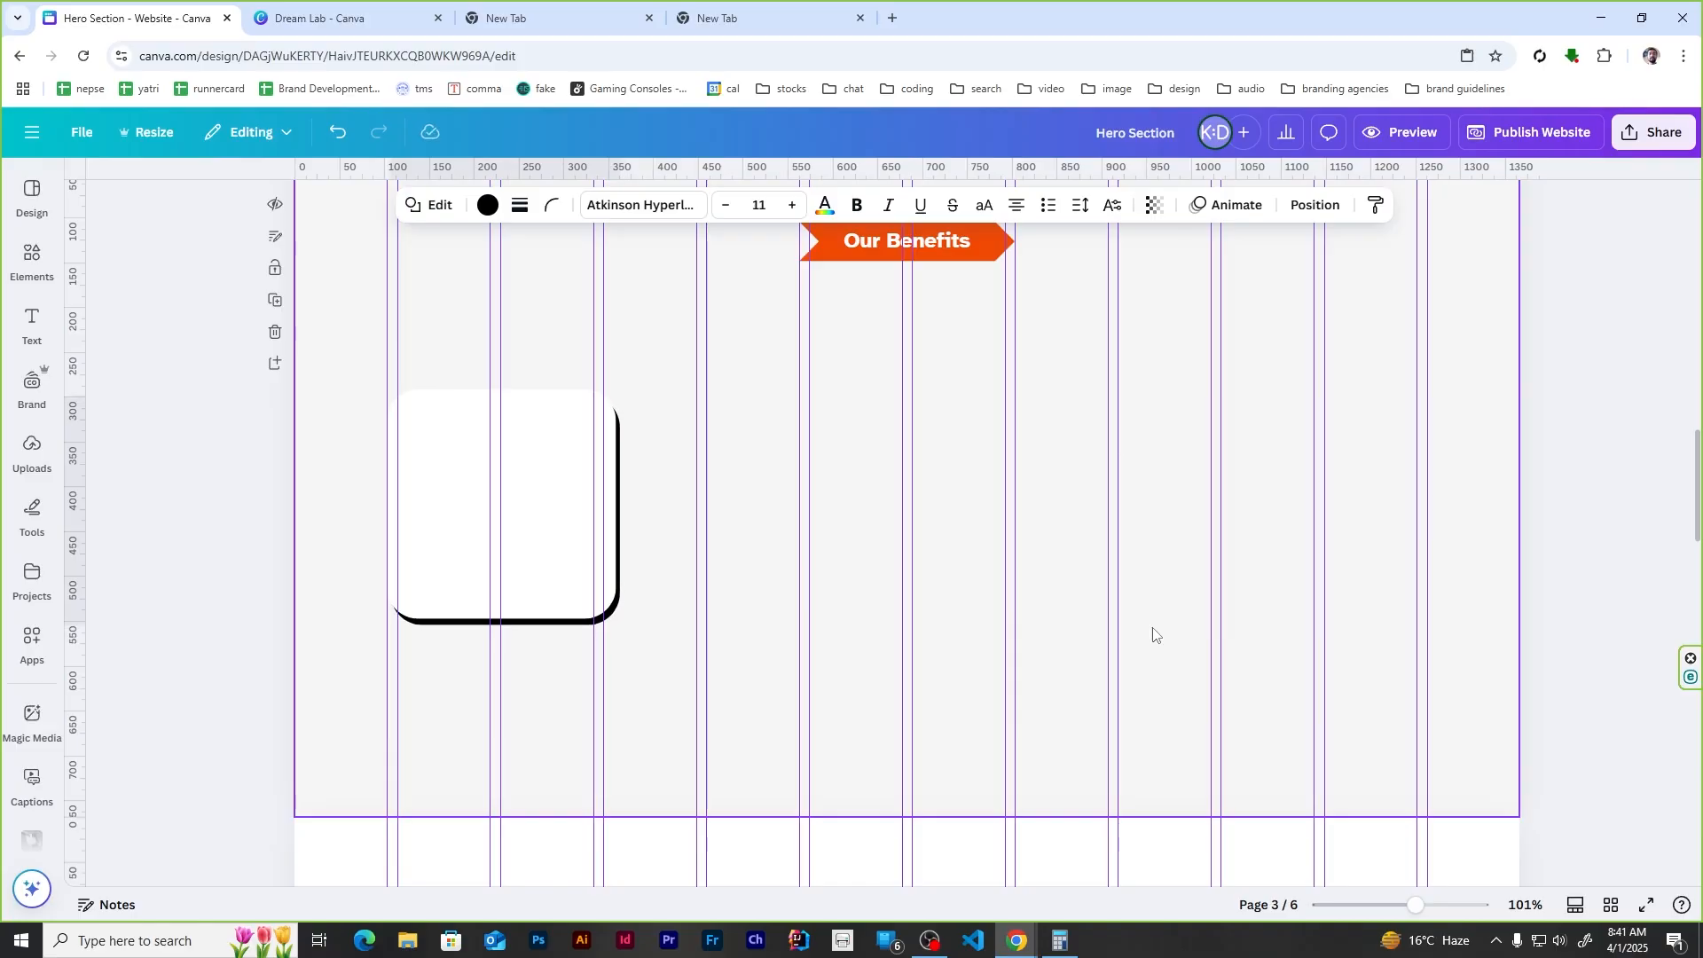
click(568, 511)
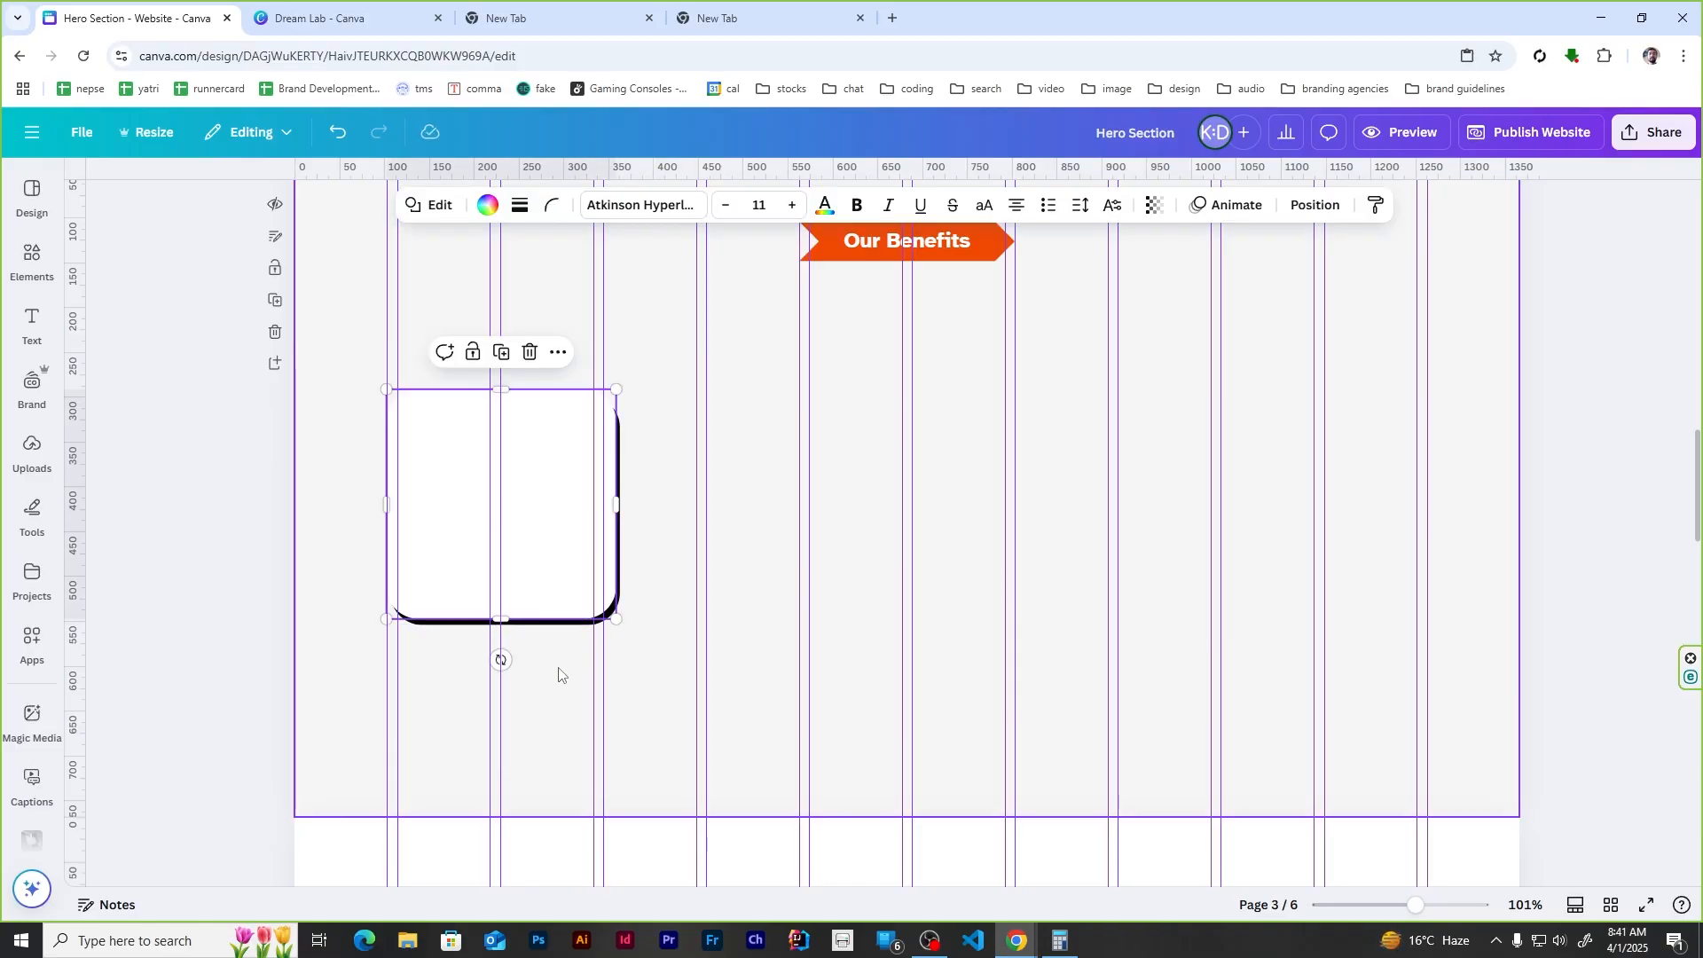
drag(559, 668, 559, 586)
drag(557, 512, 601, 438)
scroll(601, 438, up, 1)
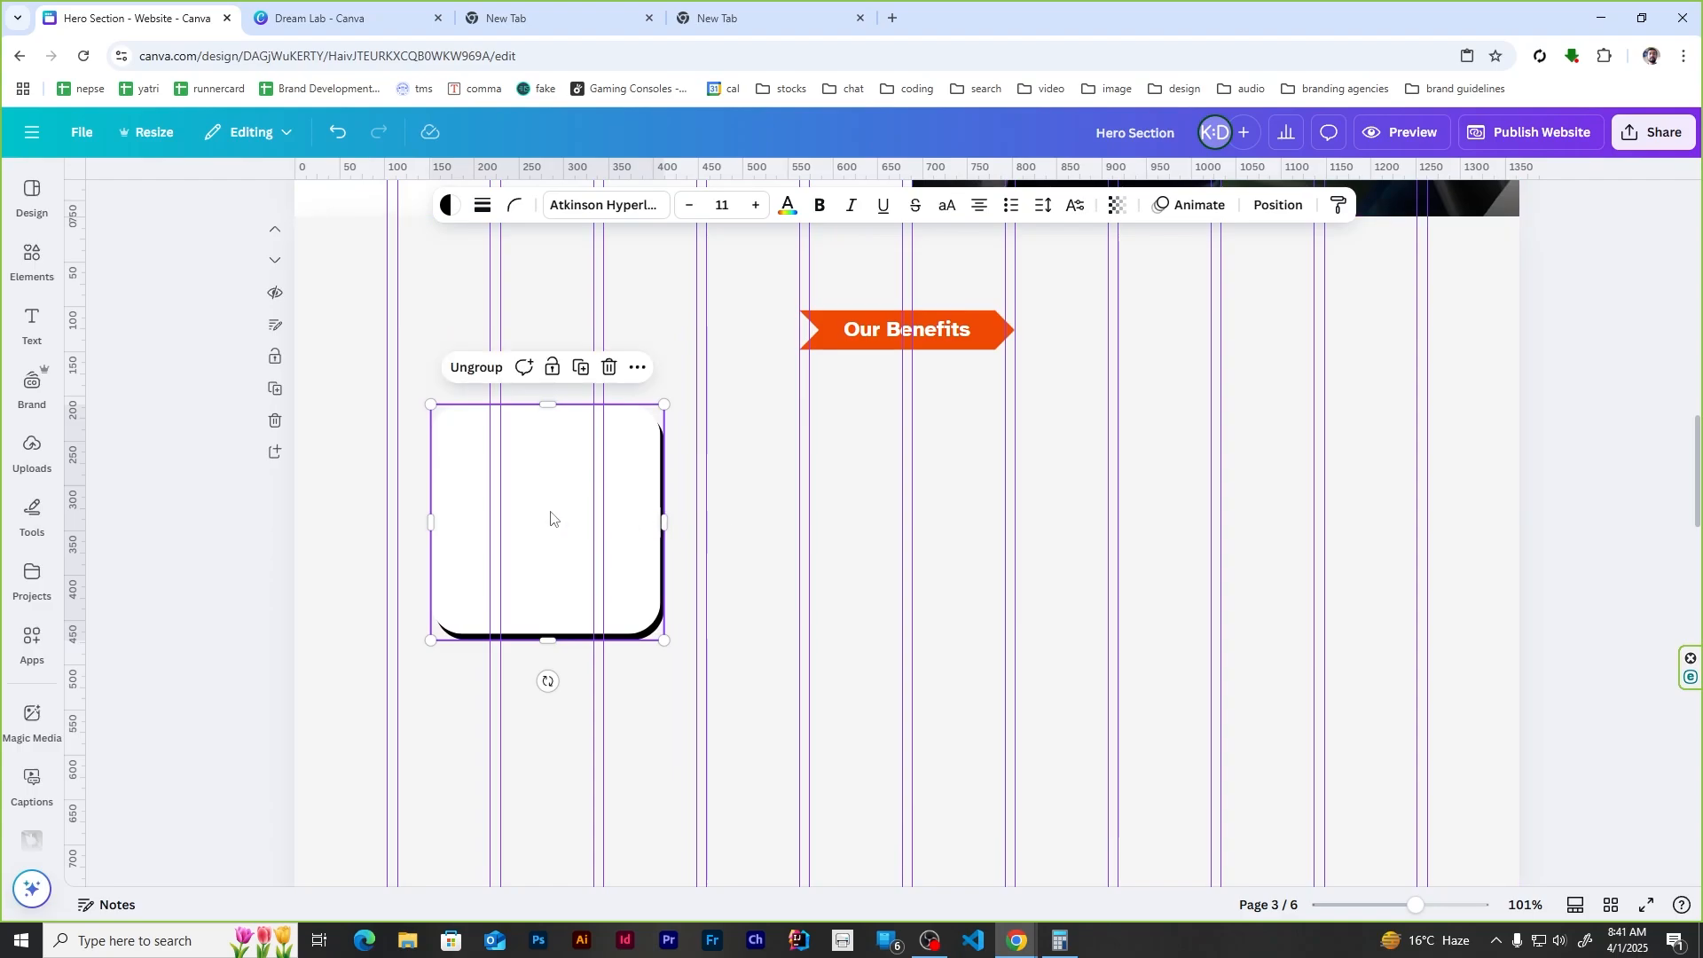
Step: Duplicate the card into an evenly spaced row of four and scale the whole row down to fit within the page
alt+drag(551, 519, 1424, 512)
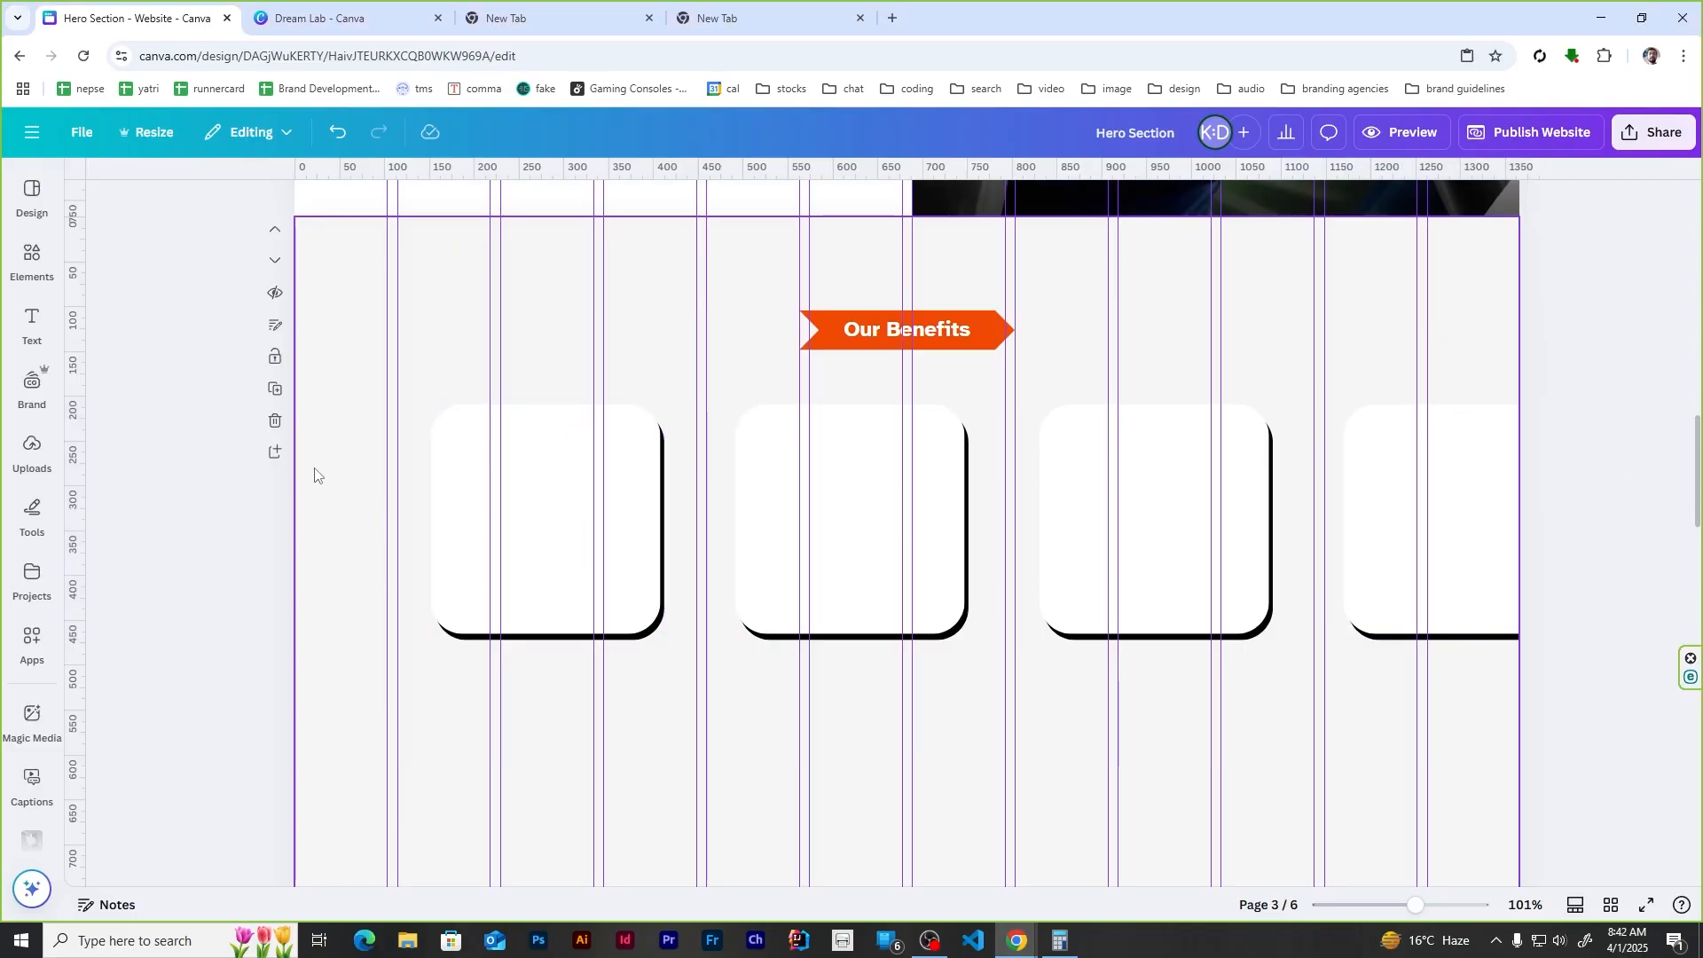
drag(334, 475, 1601, 669)
drag(1578, 641, 1450, 612)
click(559, 630)
drag(552, 544, 517, 555)
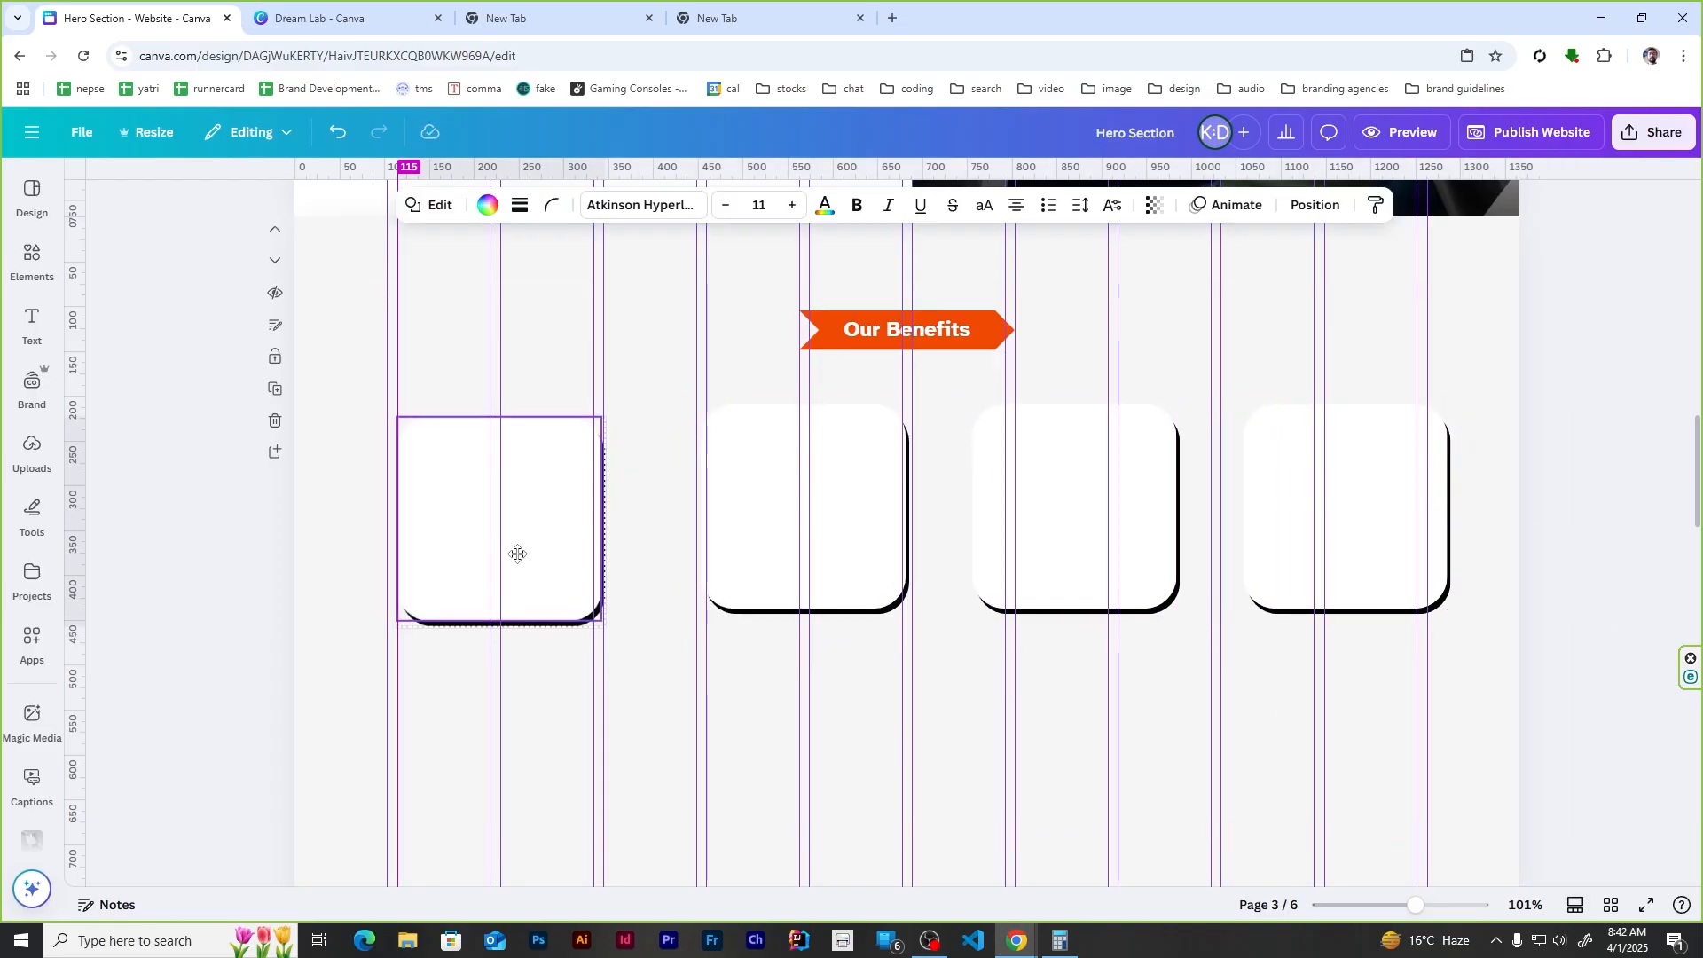
key(ctrl+z)
Step: Group the four benefit cards, lower the row slightly and centre it horizontally on the page
shift+click(763, 537)
shift+click(1065, 524)
shift+click(1364, 520)
click(1022, 207)
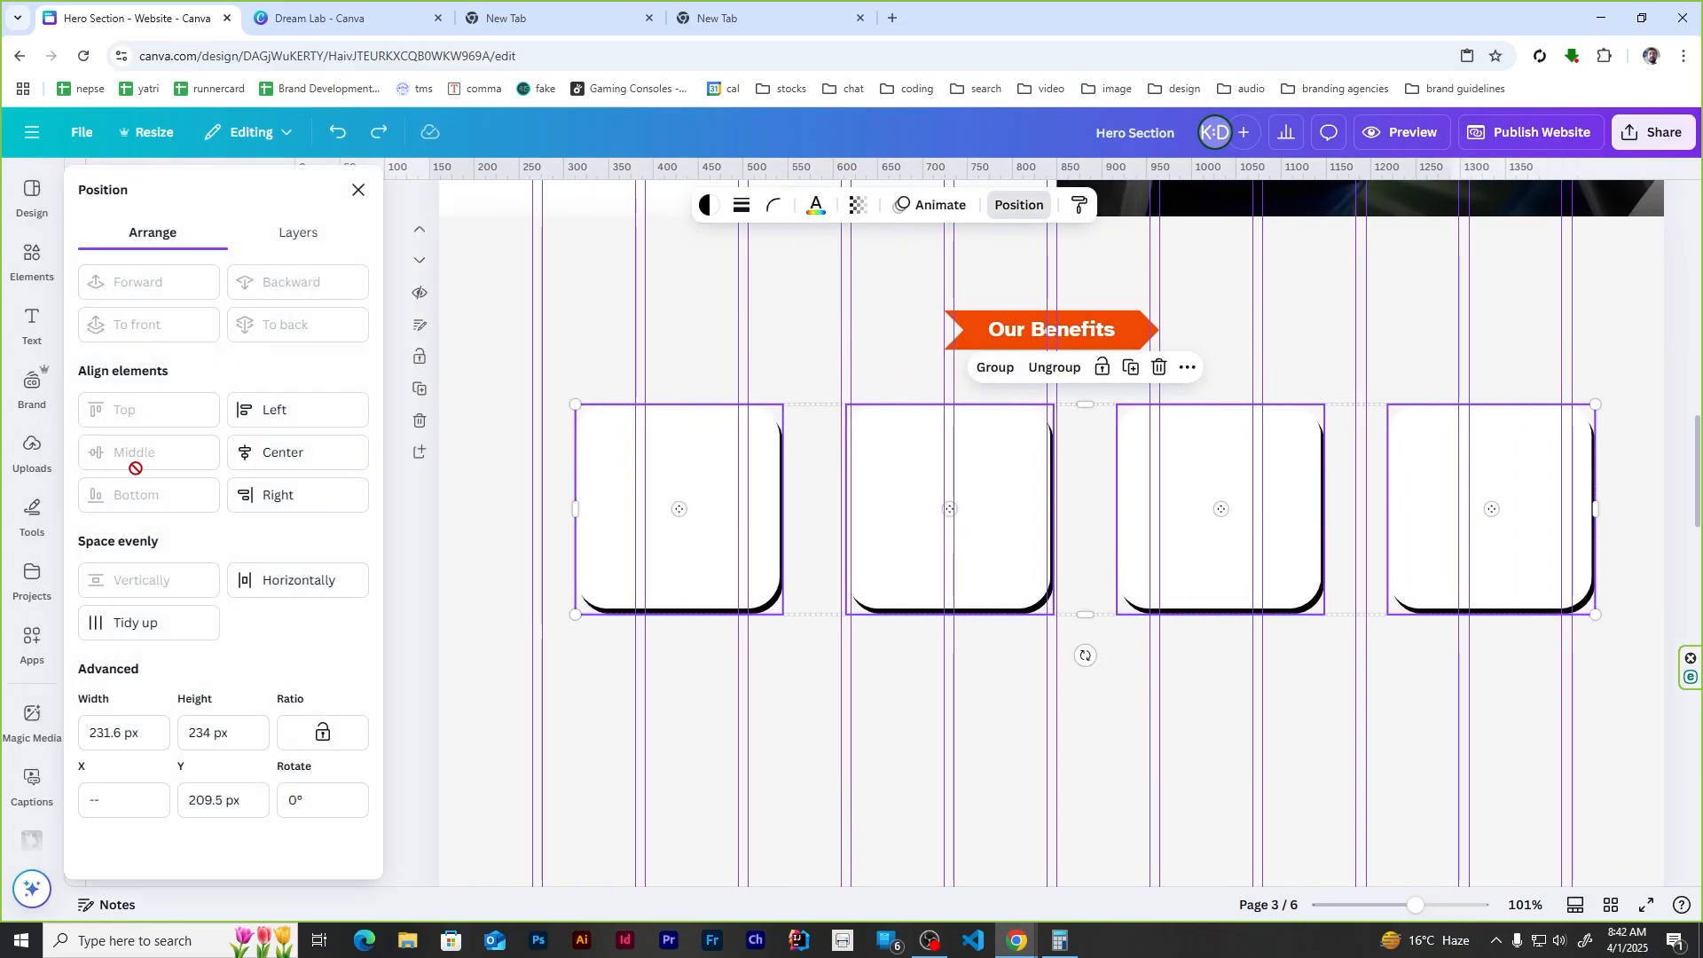
click(359, 190)
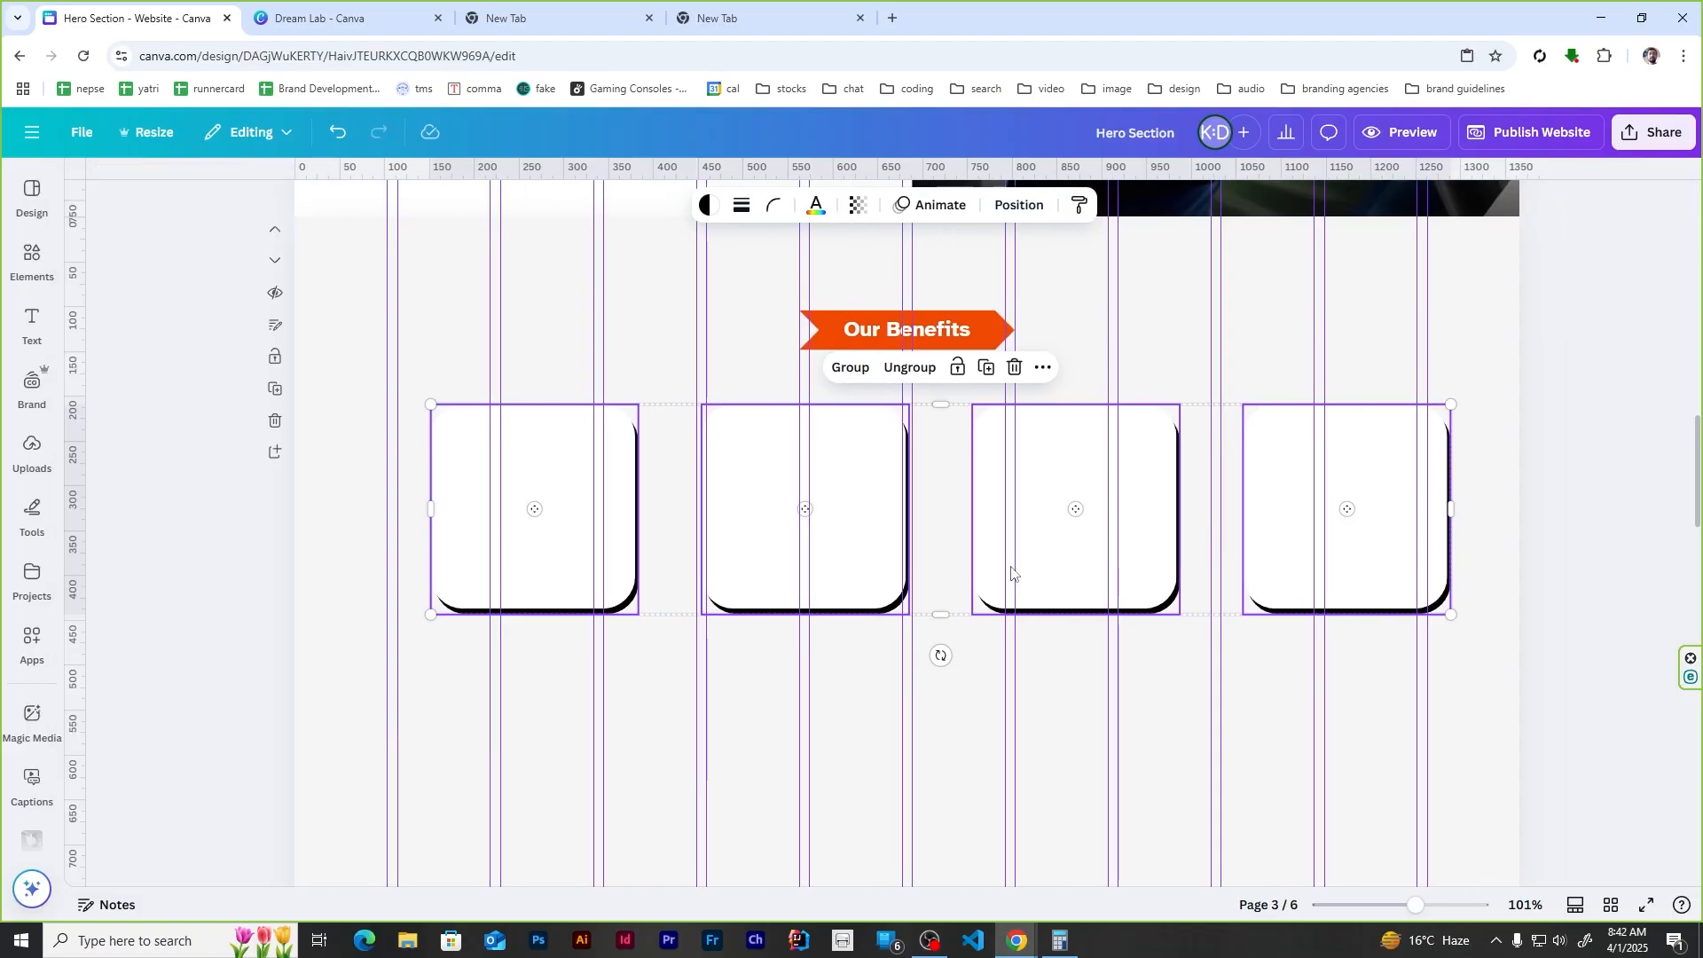
key(ctrl+g)
click(1300, 199)
click(293, 453)
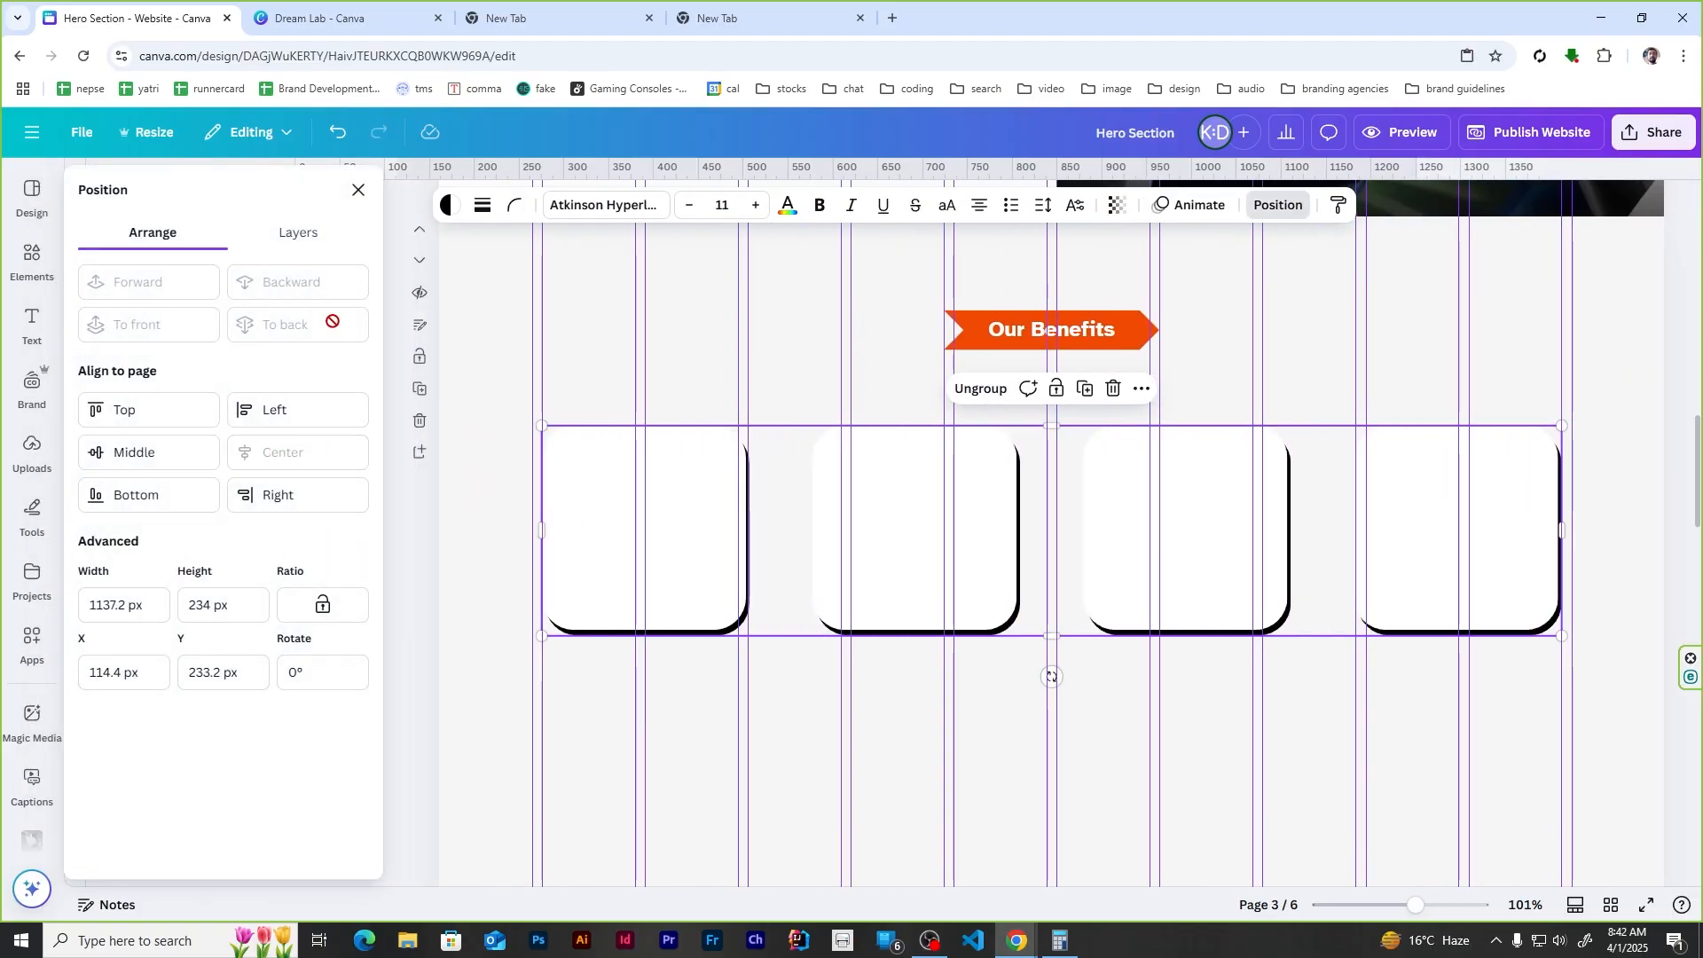
click(360, 190)
click(1588, 701)
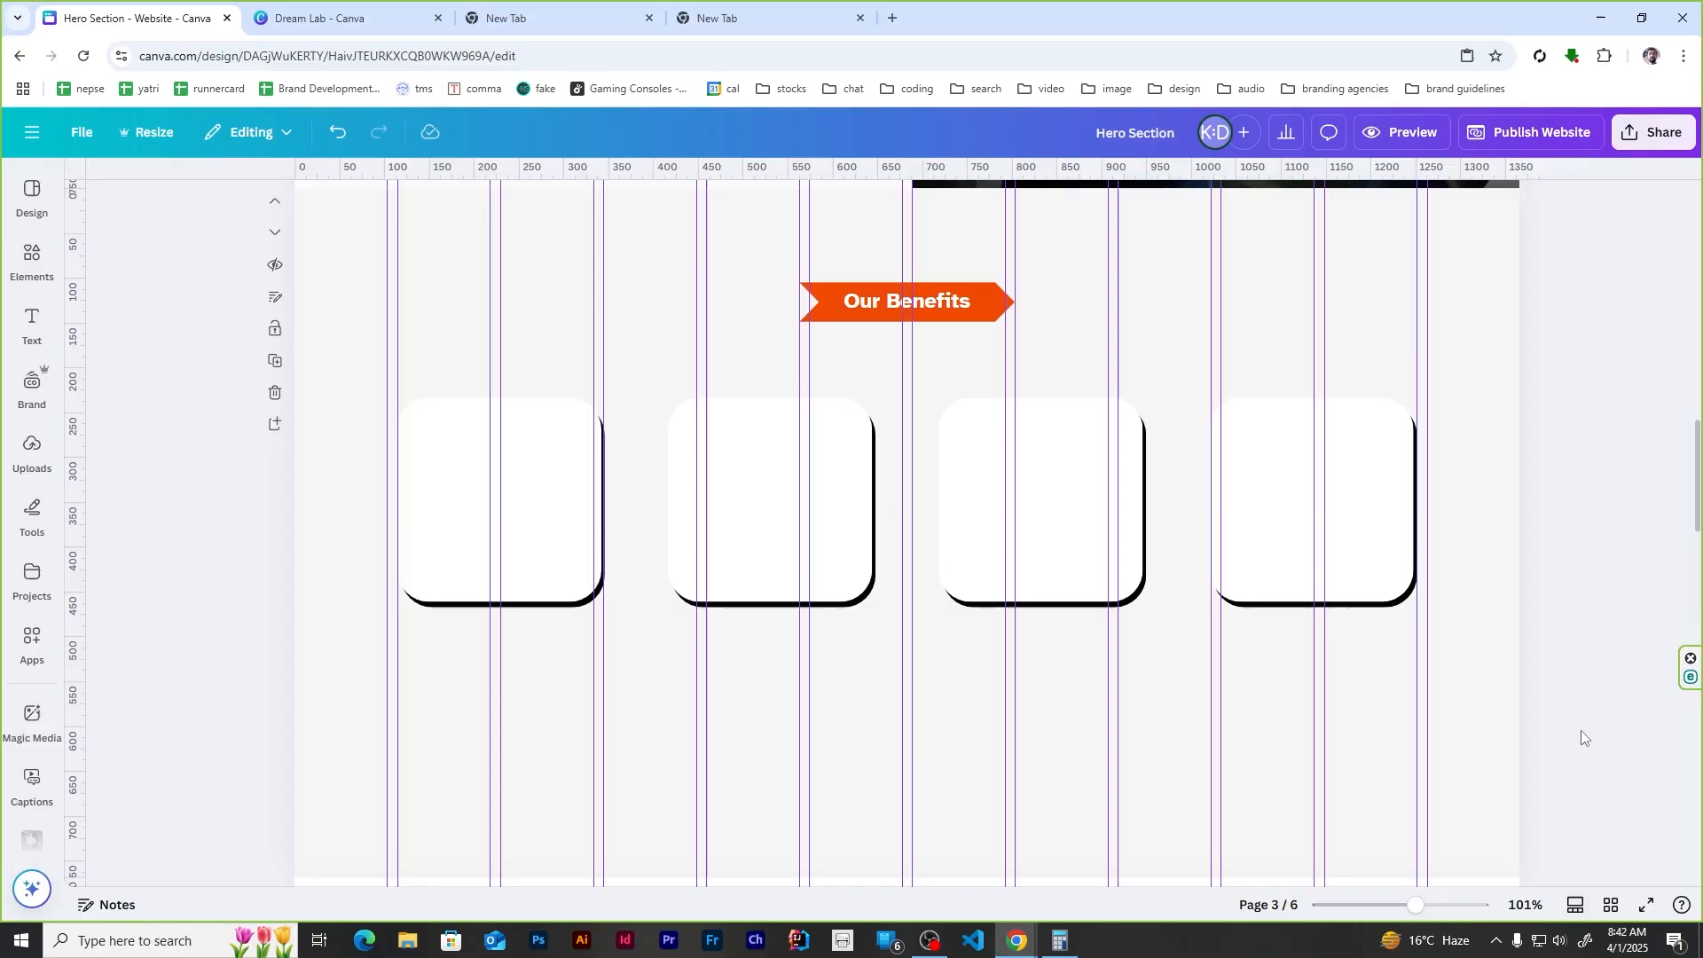
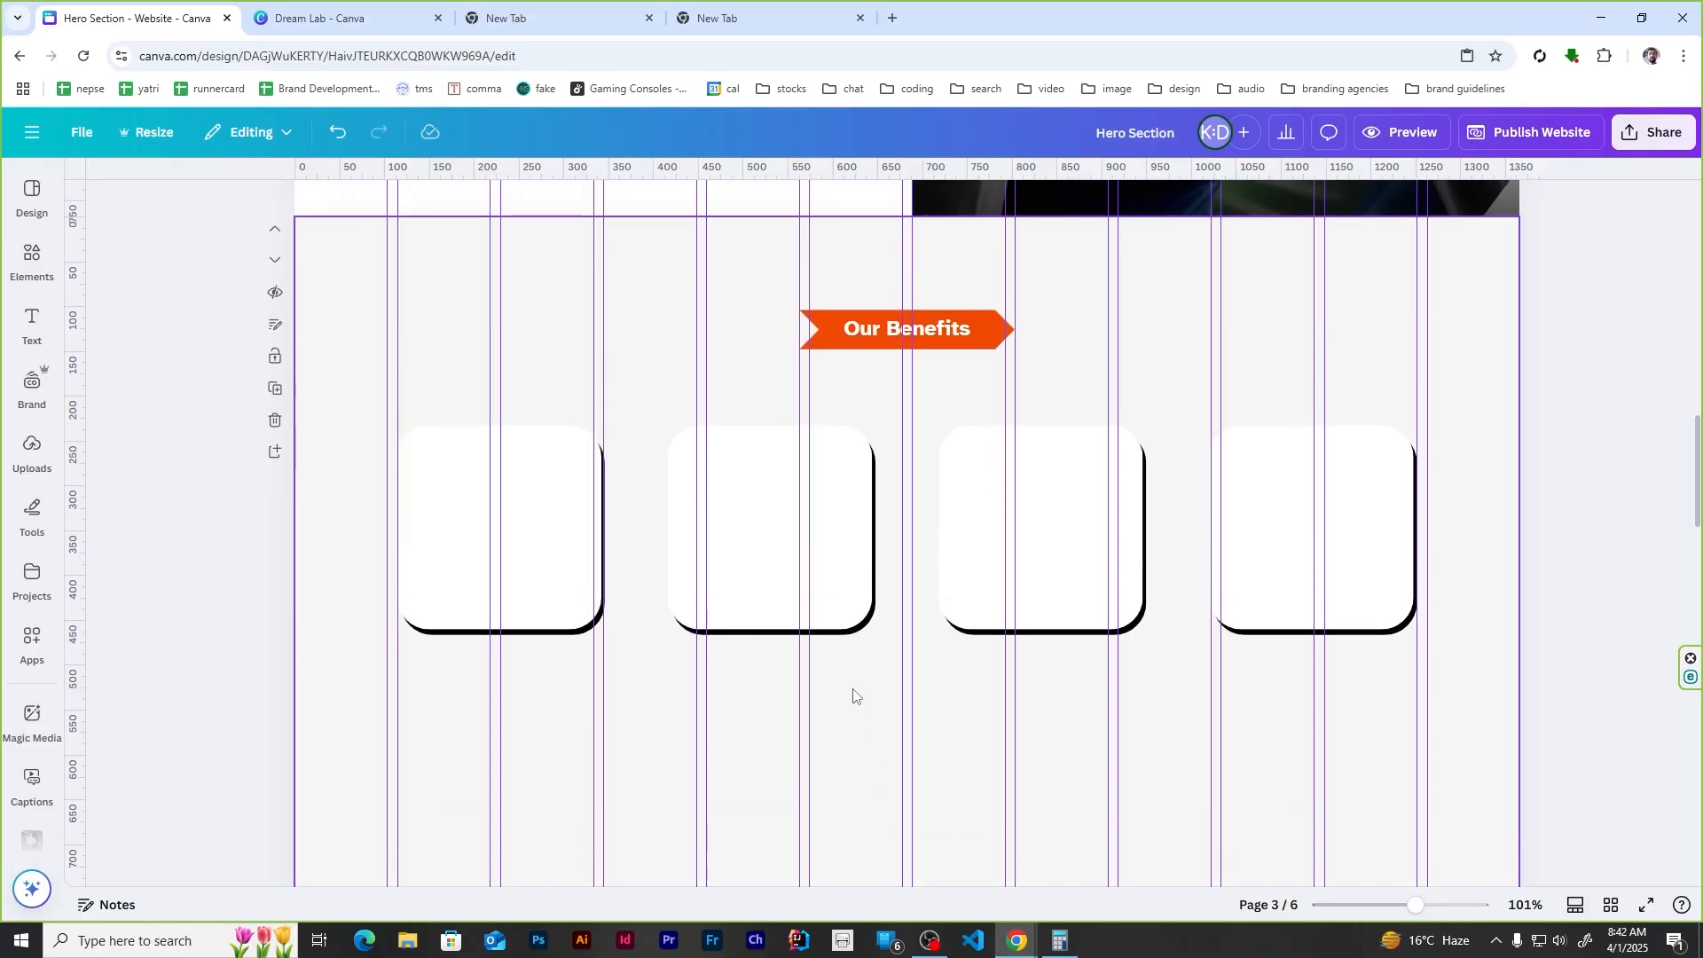
Step: Add a rectangular image frame and size it as a full-width strip along the bottom of the benefits section
scroll(854, 691, down, 1)
scroll(853, 691, up, 1)
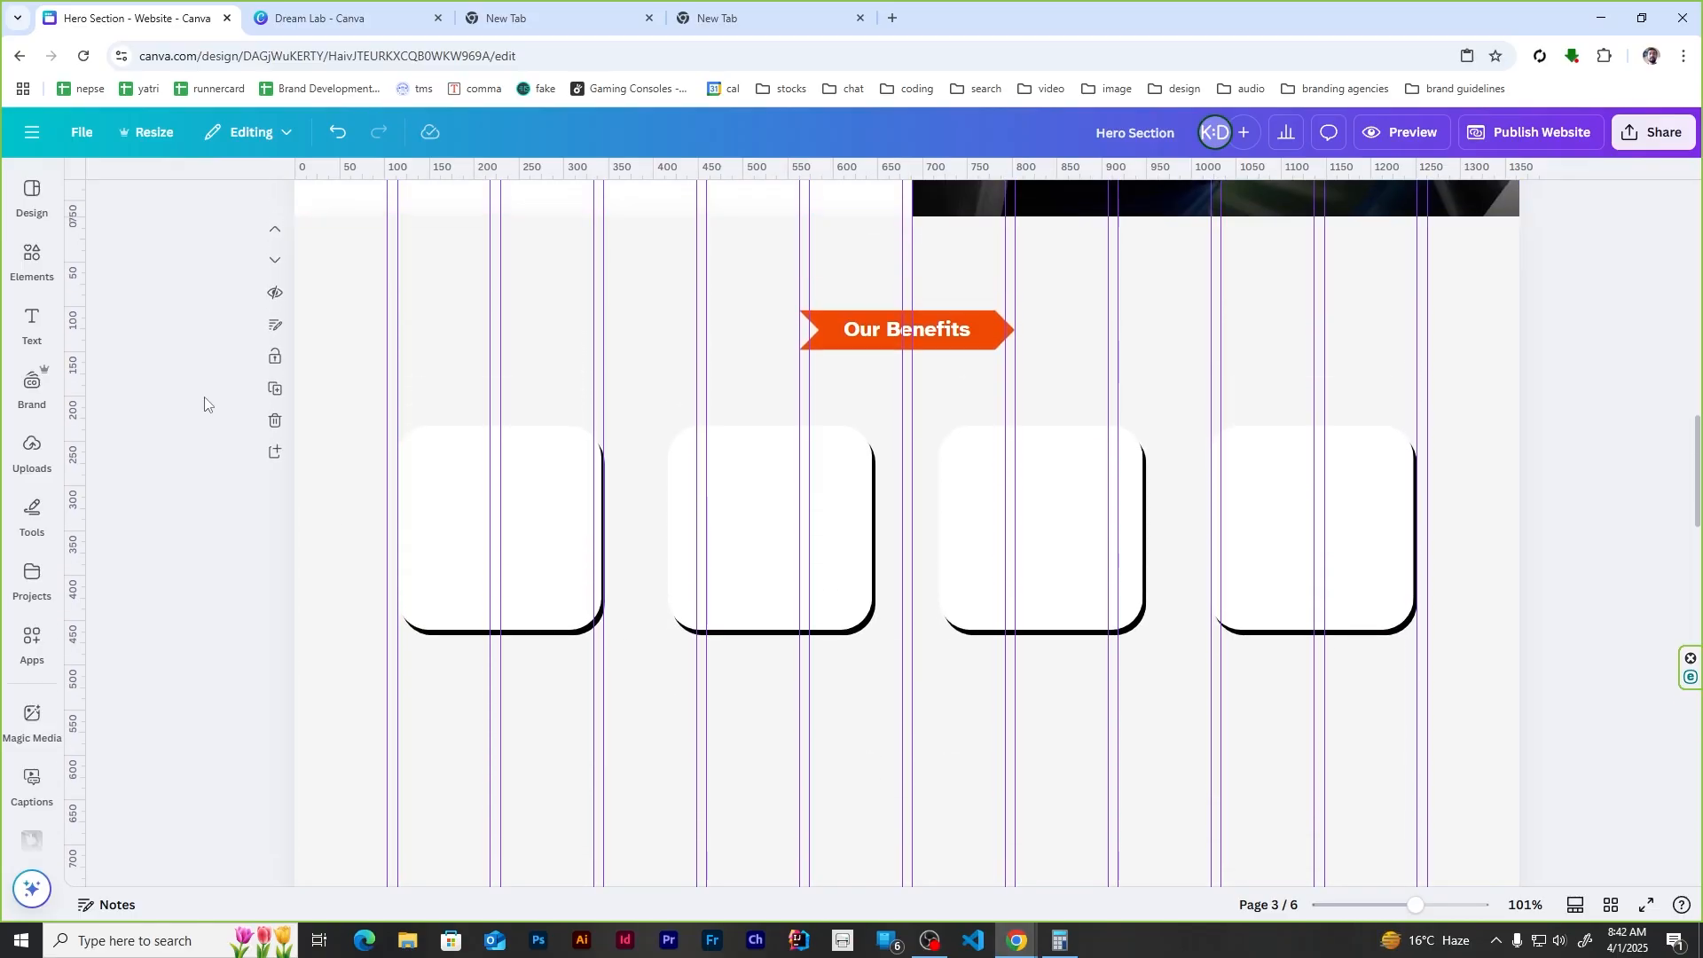
click(32, 260)
double_click(204, 202)
click(260, 247)
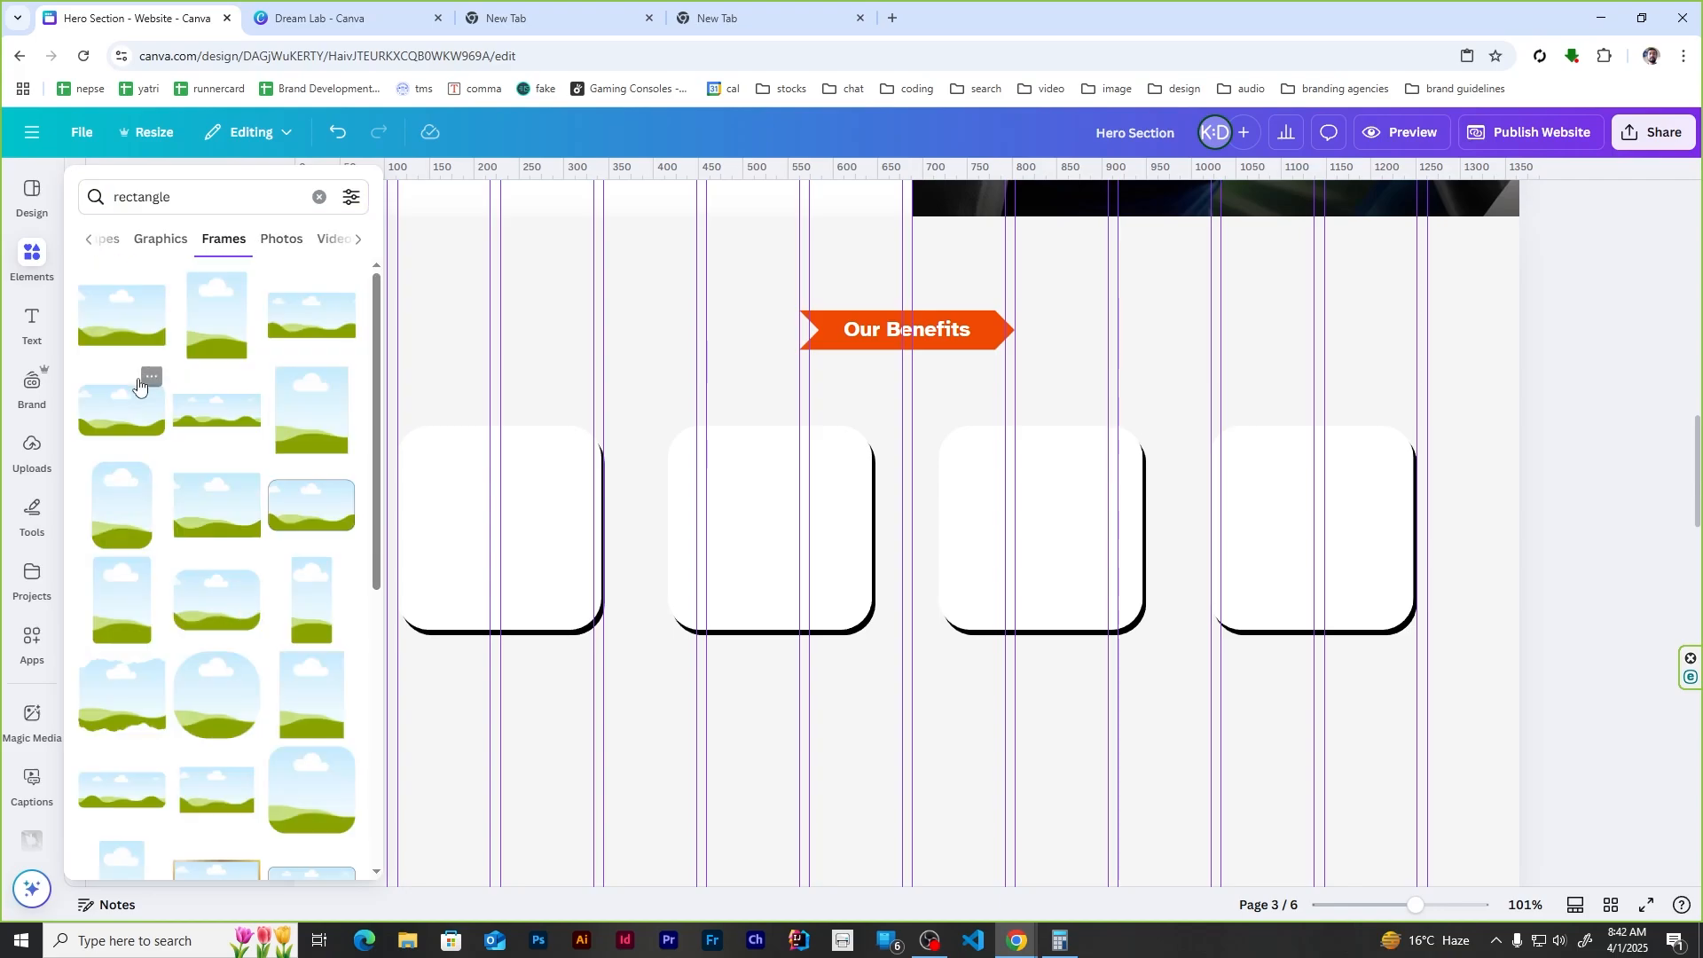
click(115, 301)
drag(981, 579, 624, 657)
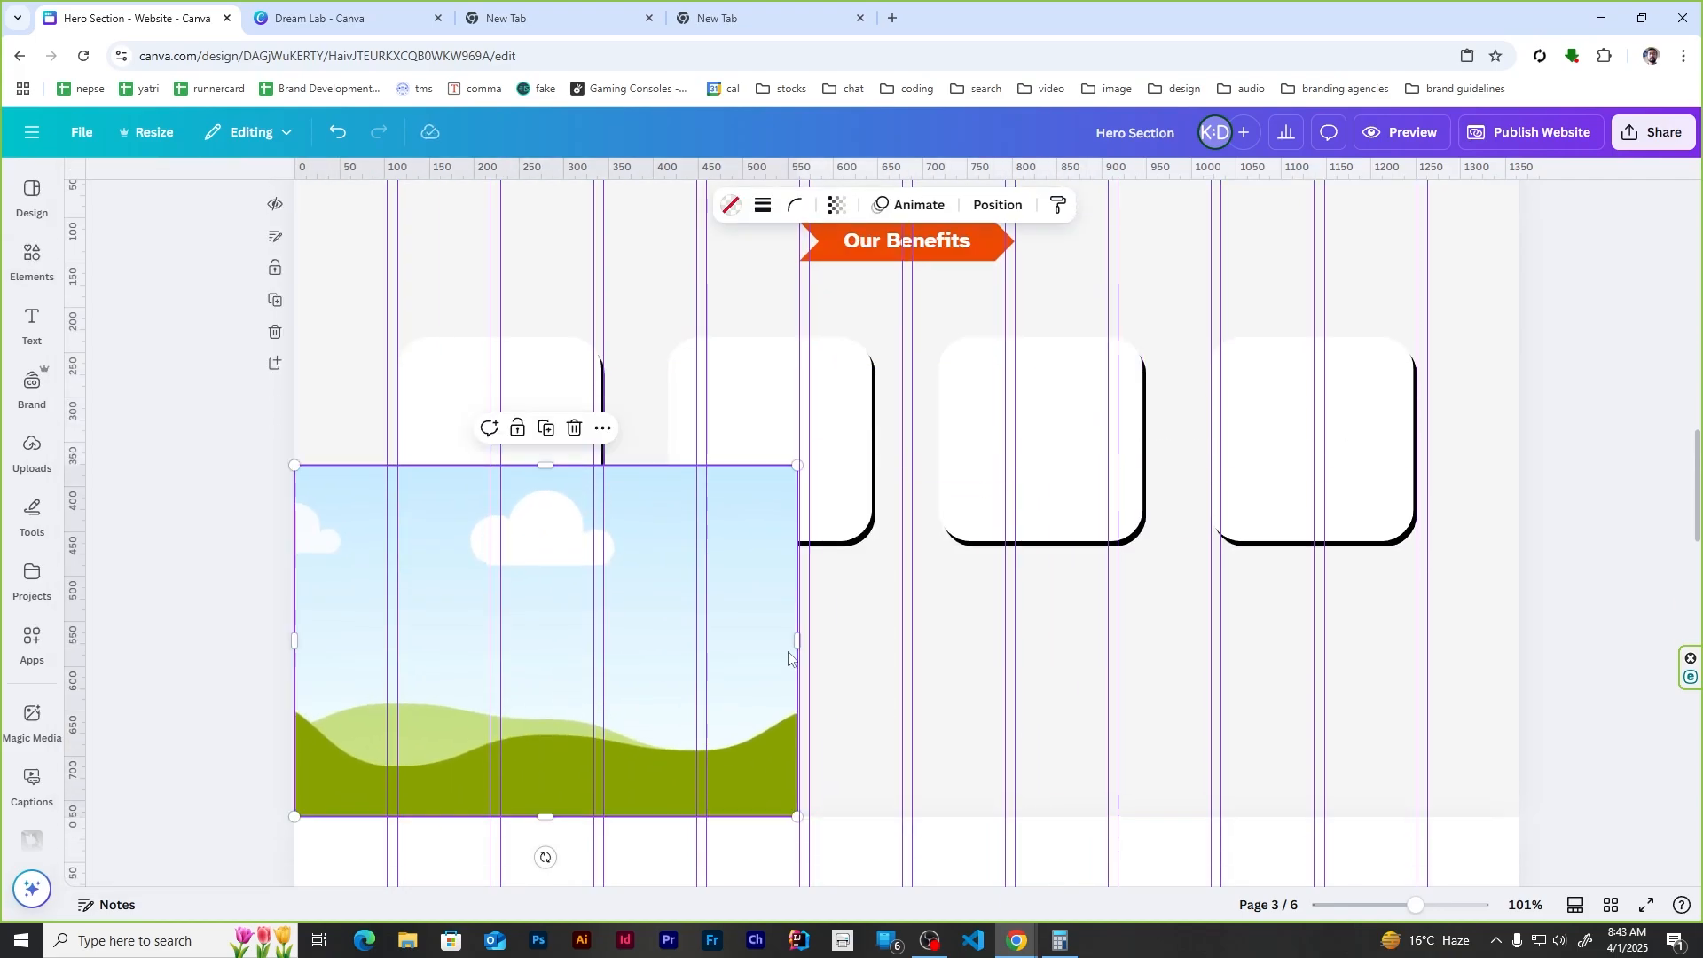
drag(797, 640, 1518, 650)
drag(907, 466, 928, 624)
key(Escape)
Step: Search the photos for "runner photo black and white" and look through the results for a suitable image
click(61, 310)
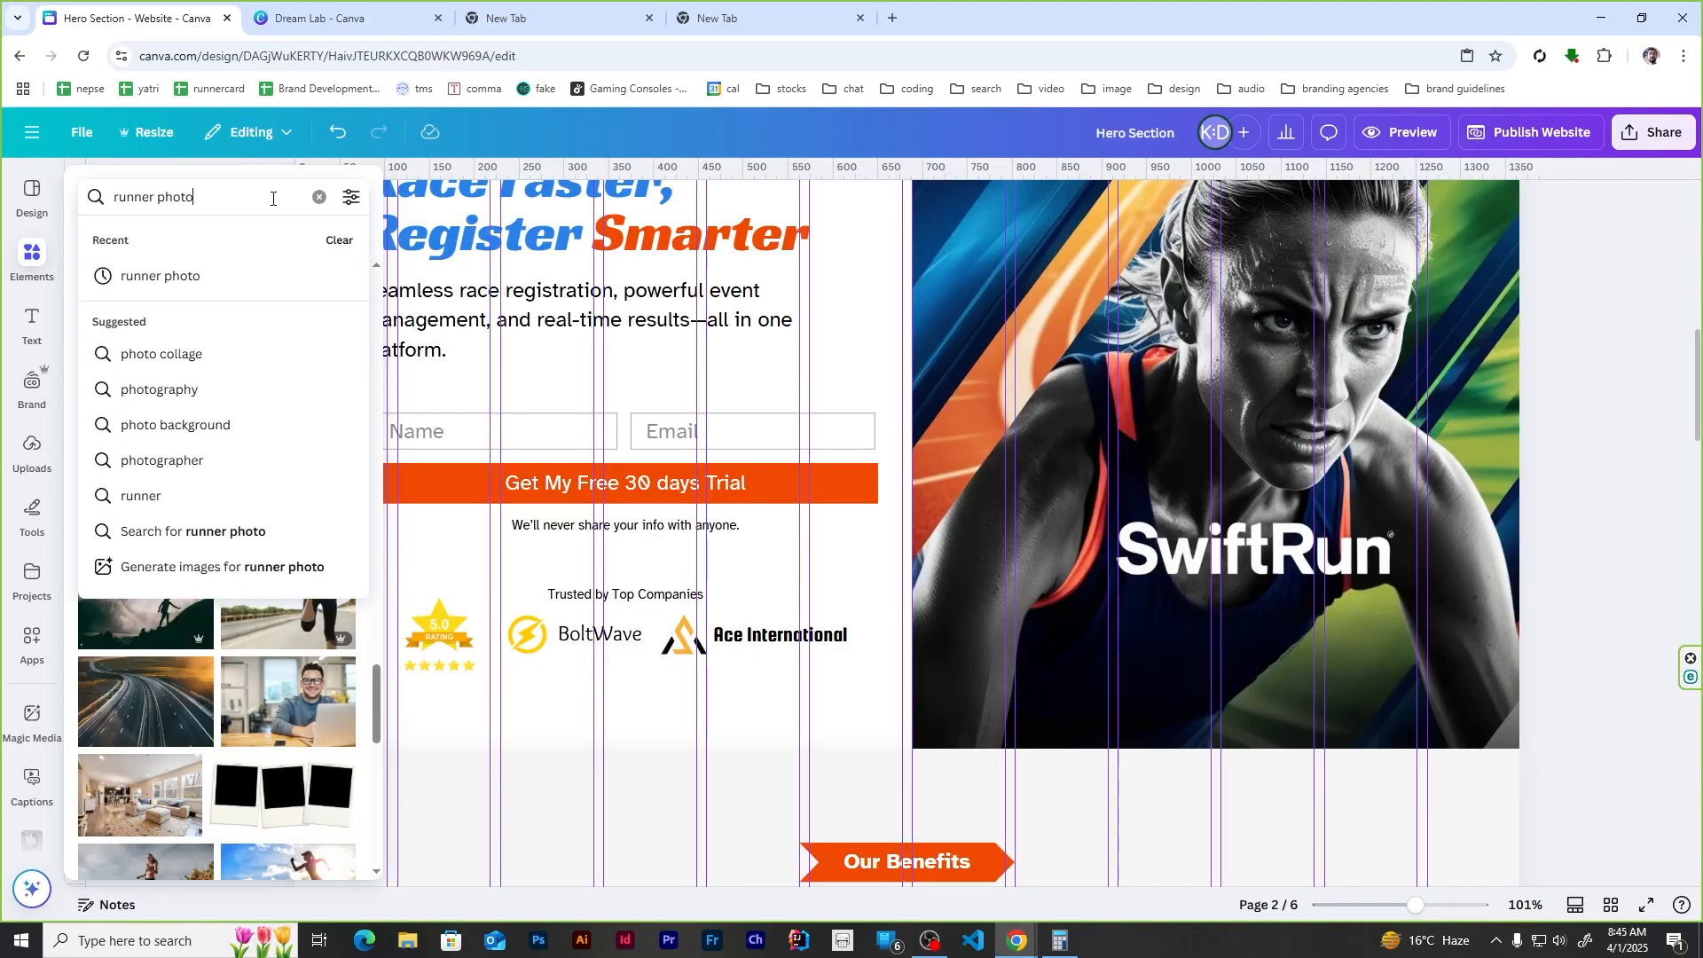
text(black and whit)
text(e)
key(Return)
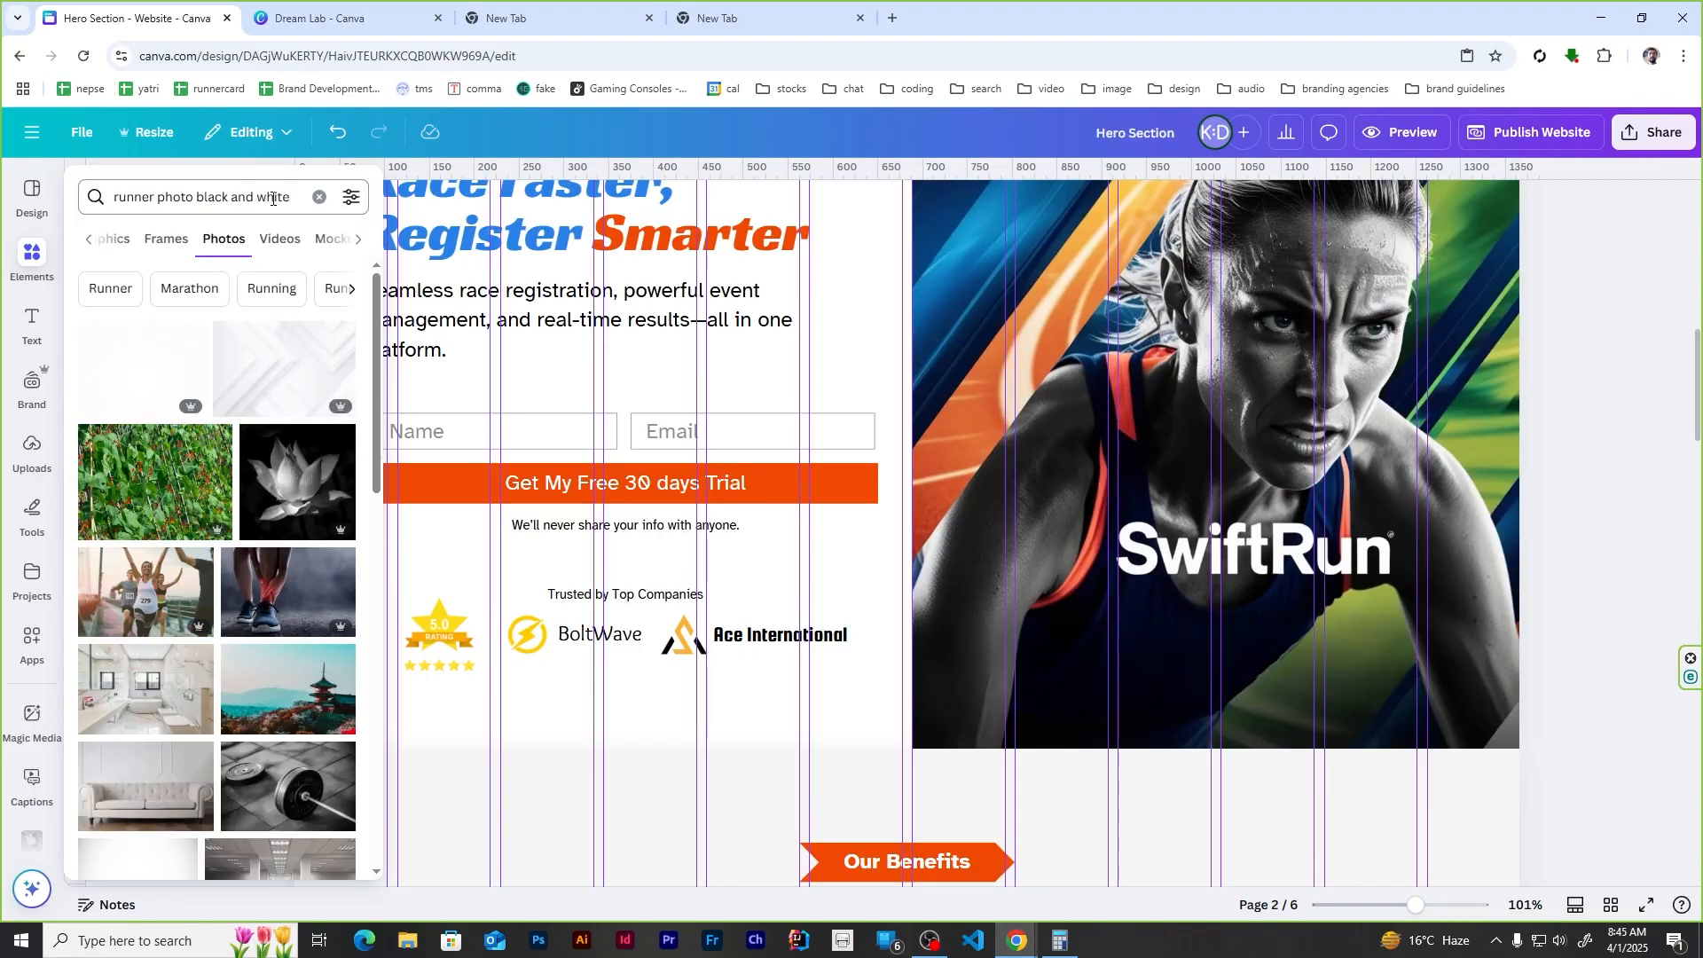
scroll(237, 457, down, 10)
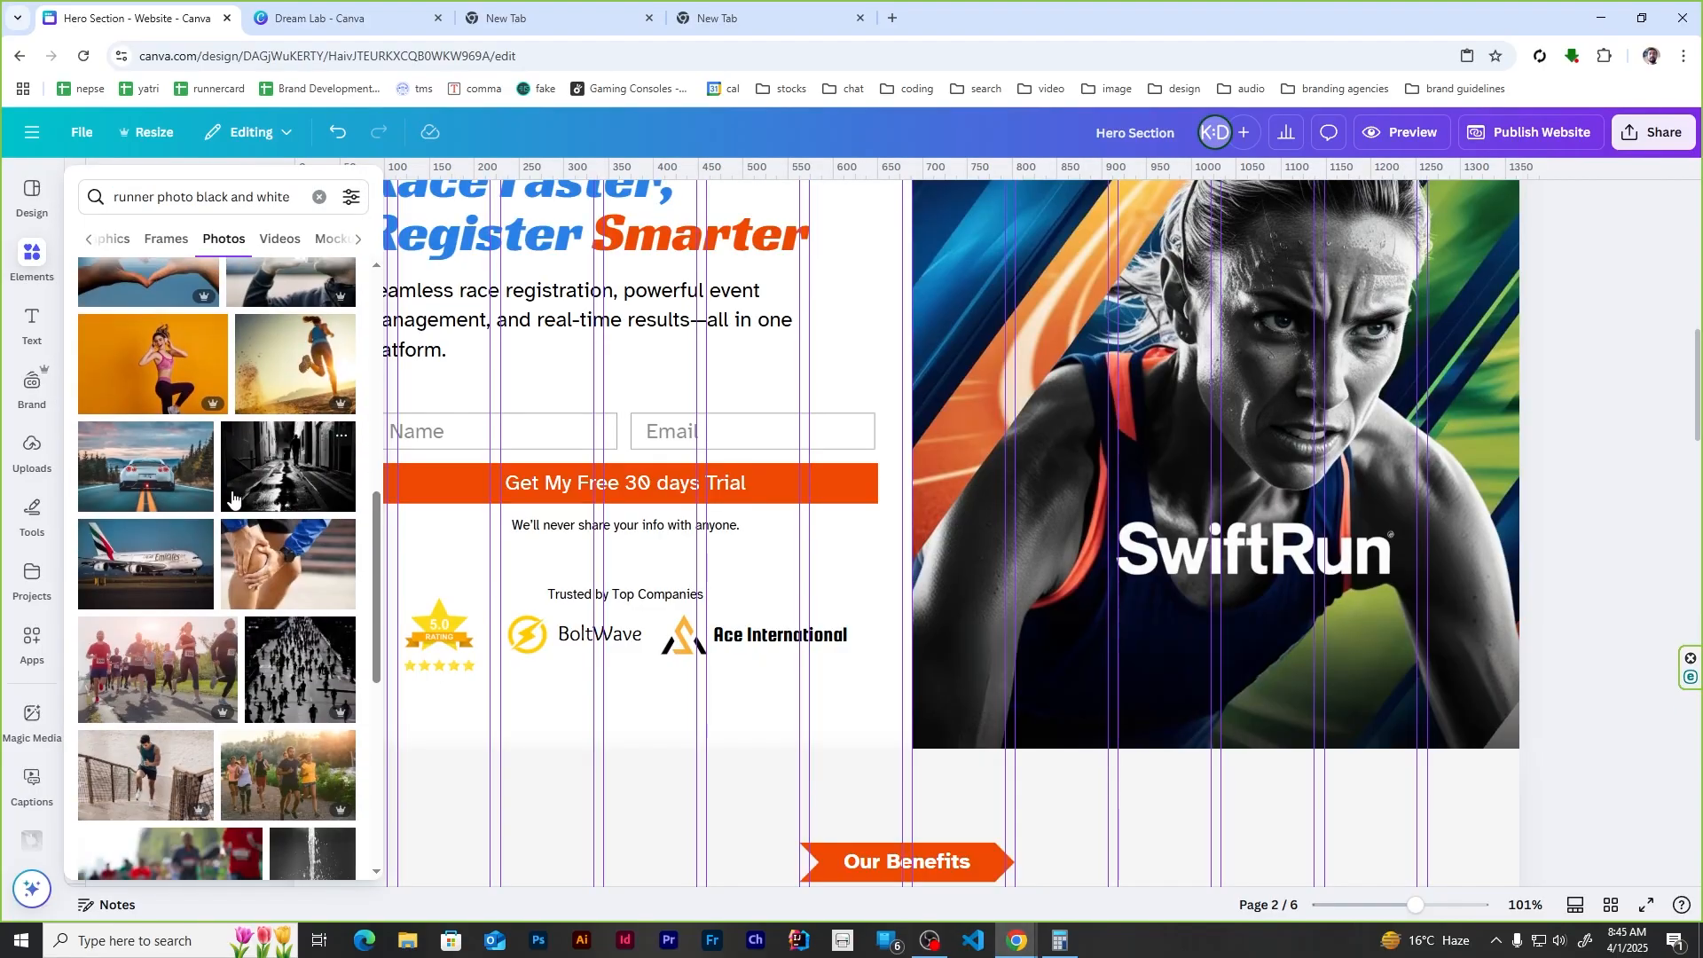
scroll(229, 504, down, 5)
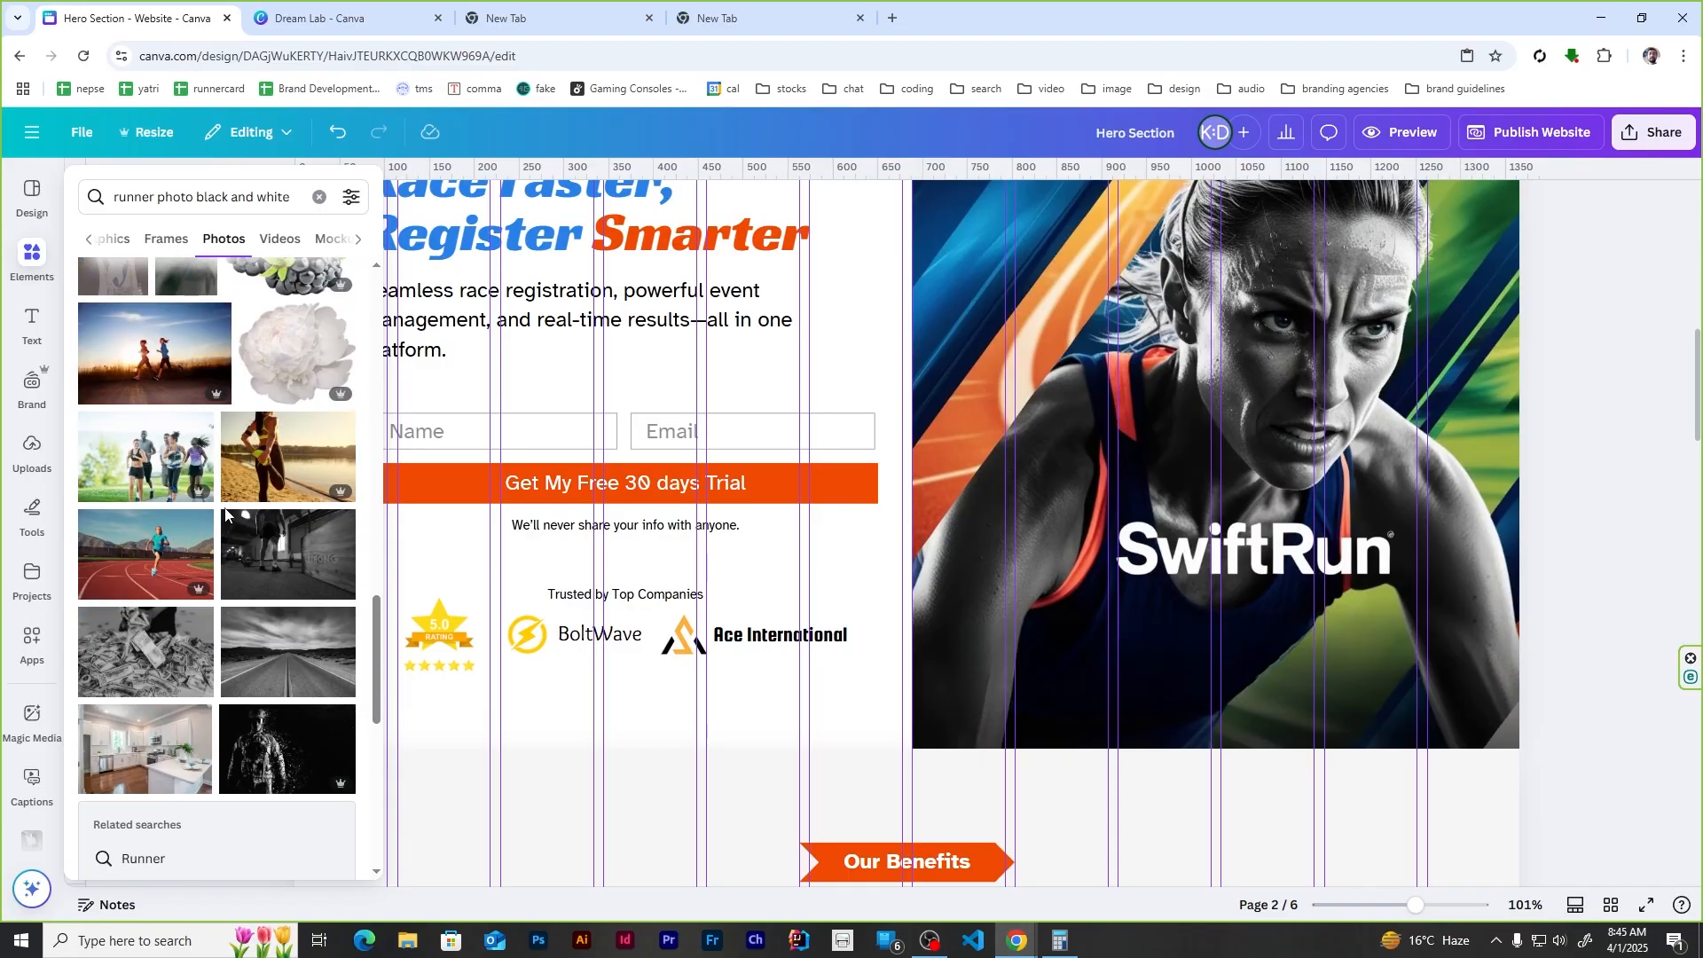
scroll(225, 513, down, 10)
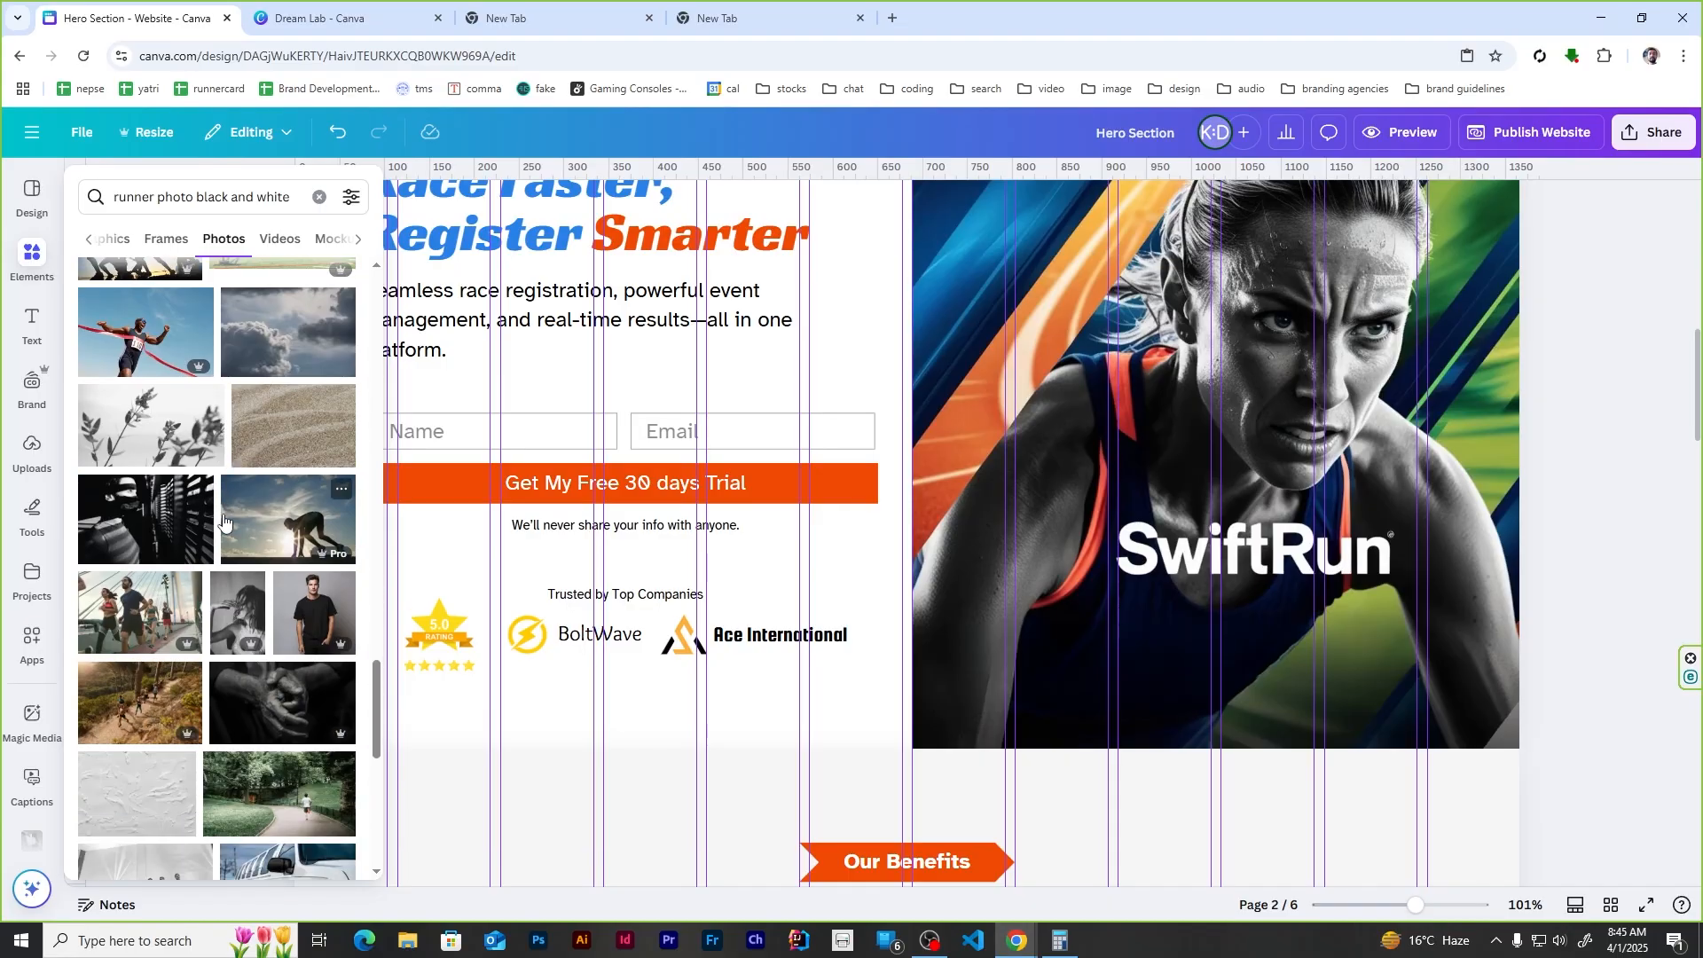
scroll(627, 505, down, 7)
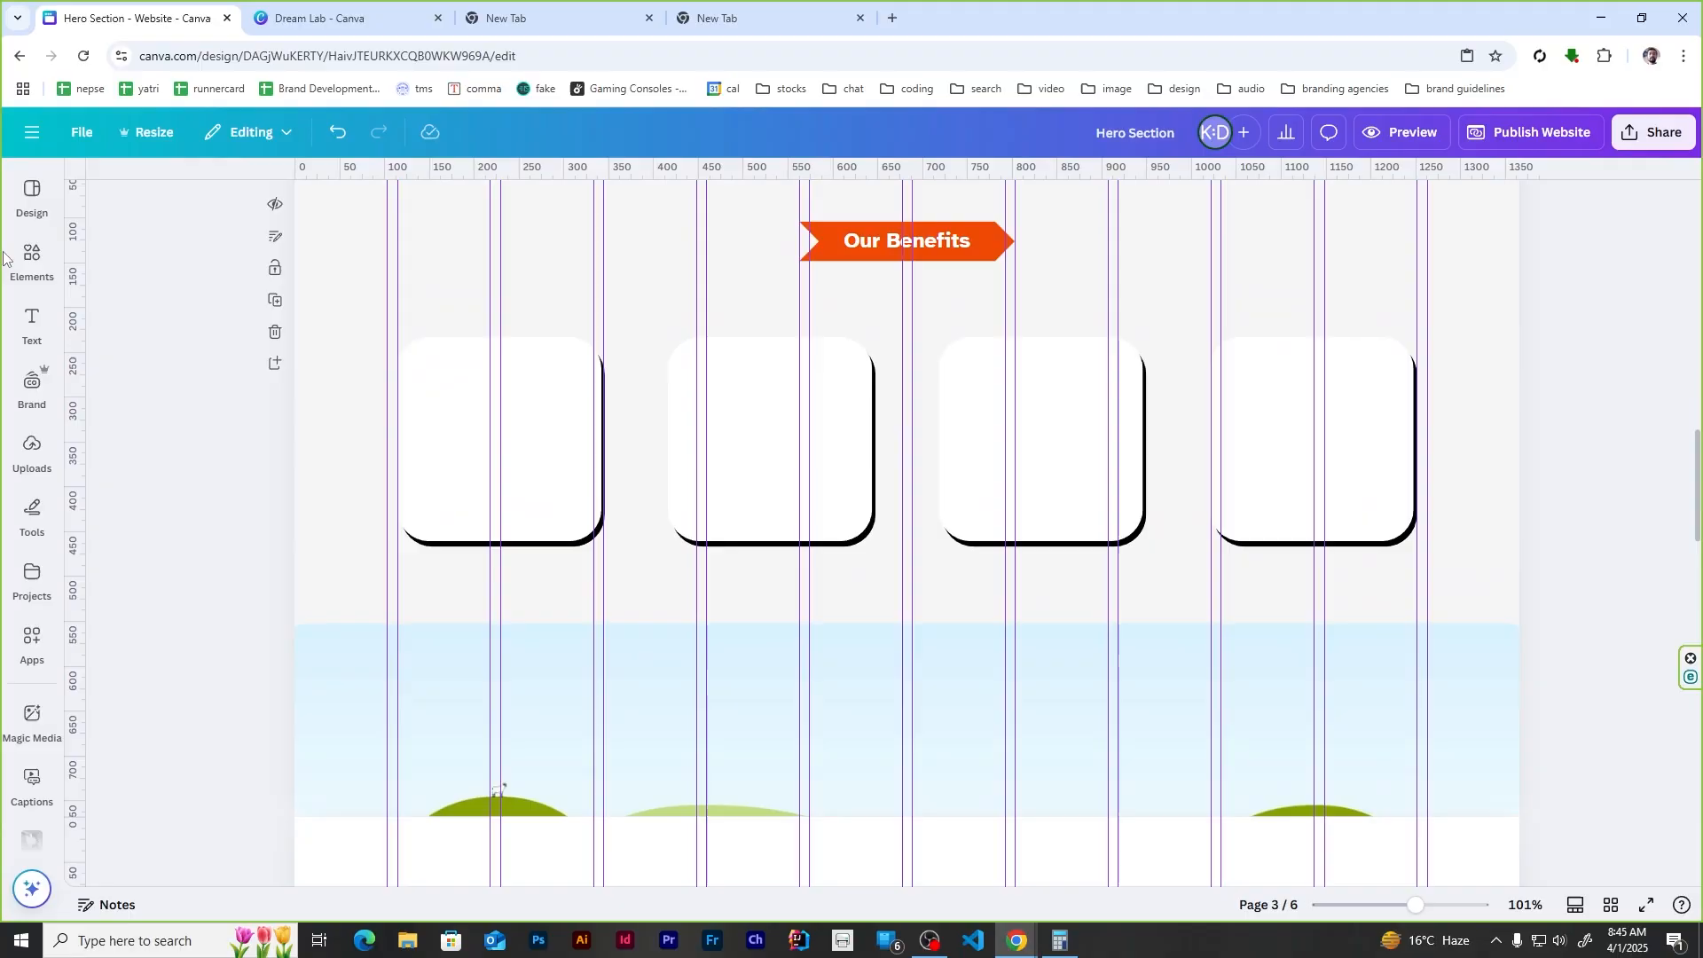
Step: Fill the bottom strip frame with a black-and-white photo of a smiling runner with outstretched arms
click(31, 257)
scroll(206, 393, up, 5)
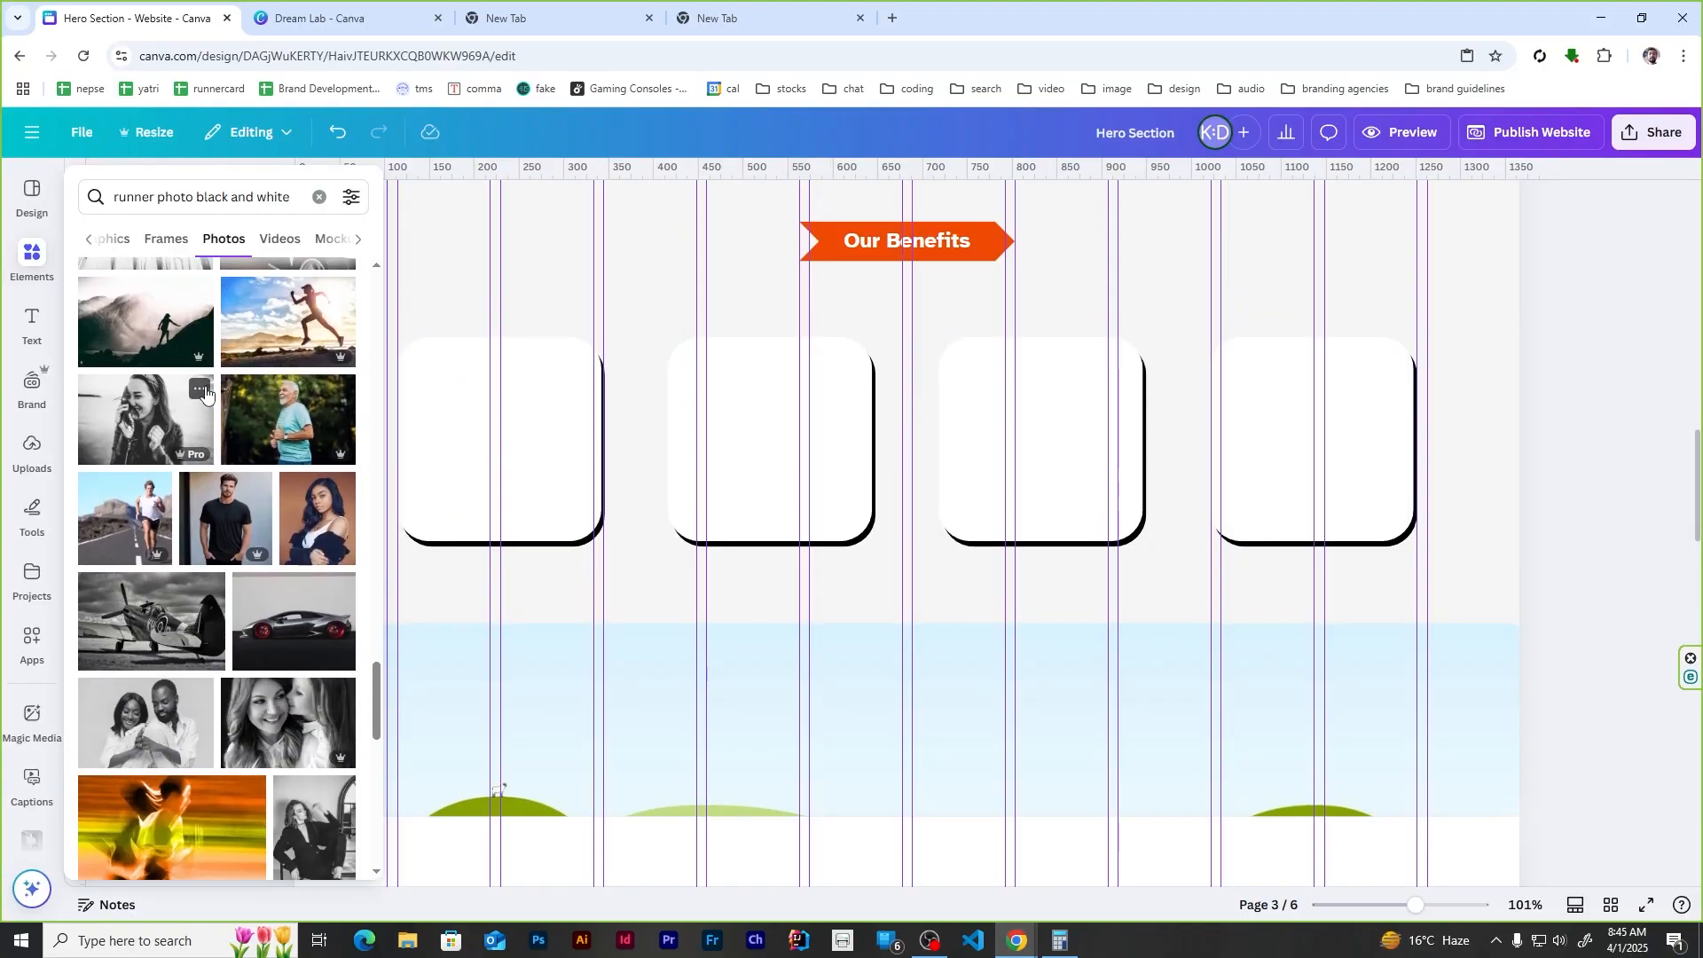
scroll(205, 393, down, 10)
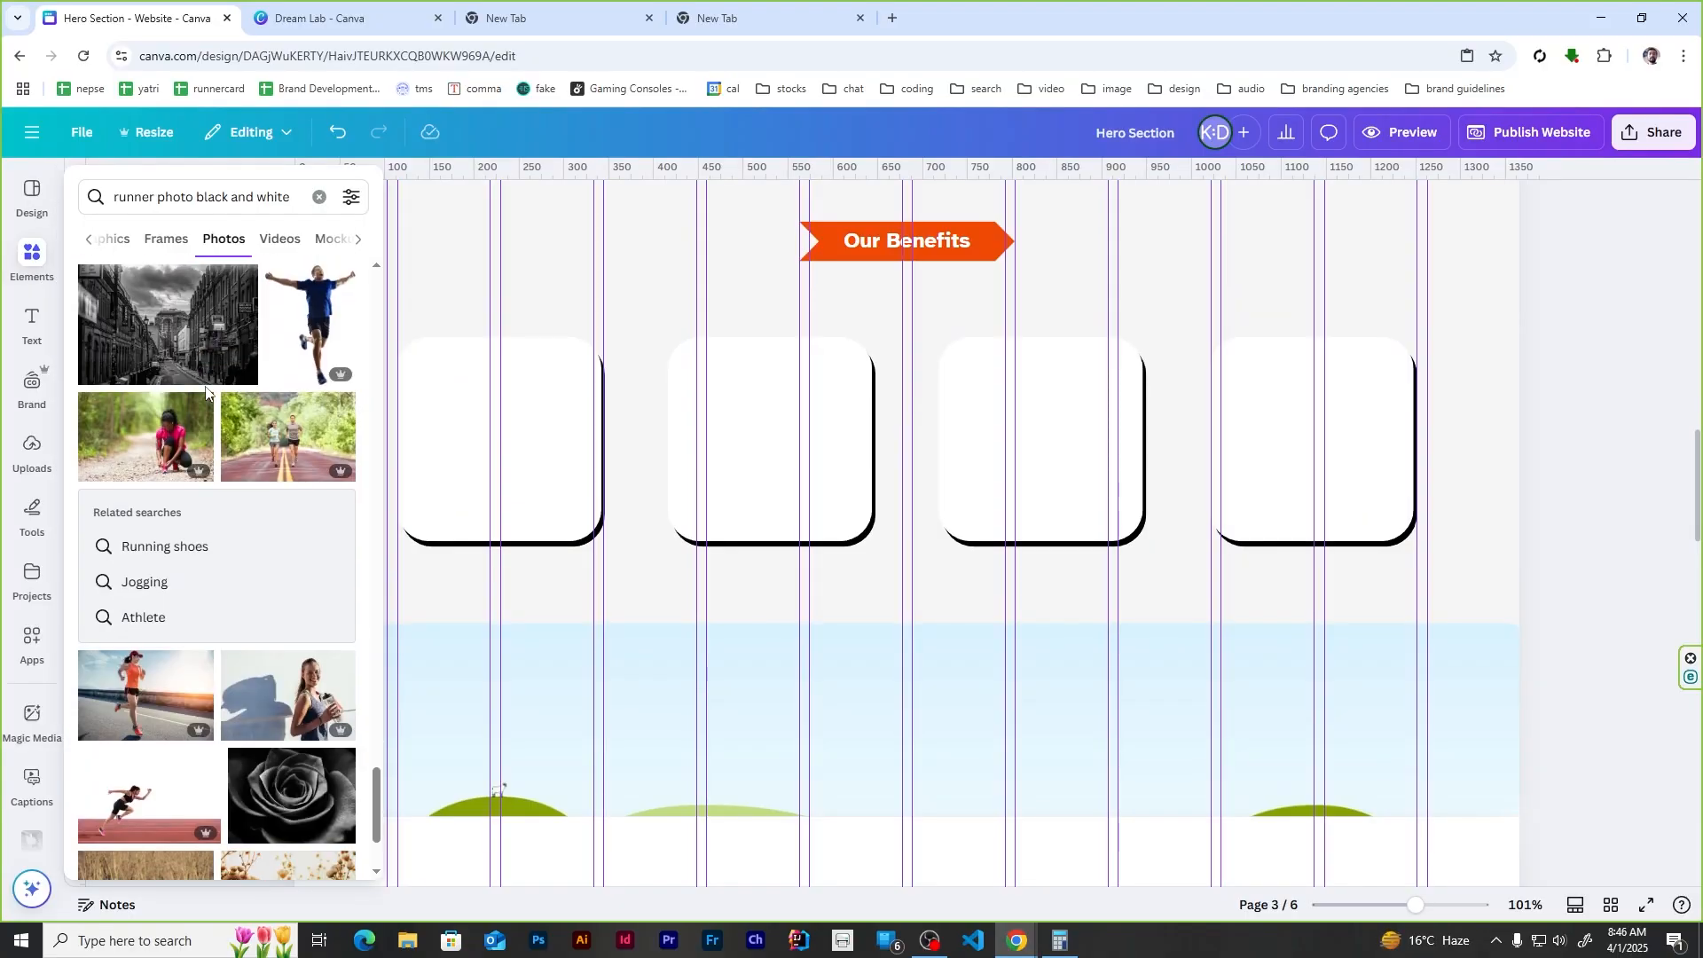
scroll(200, 493, down, 12)
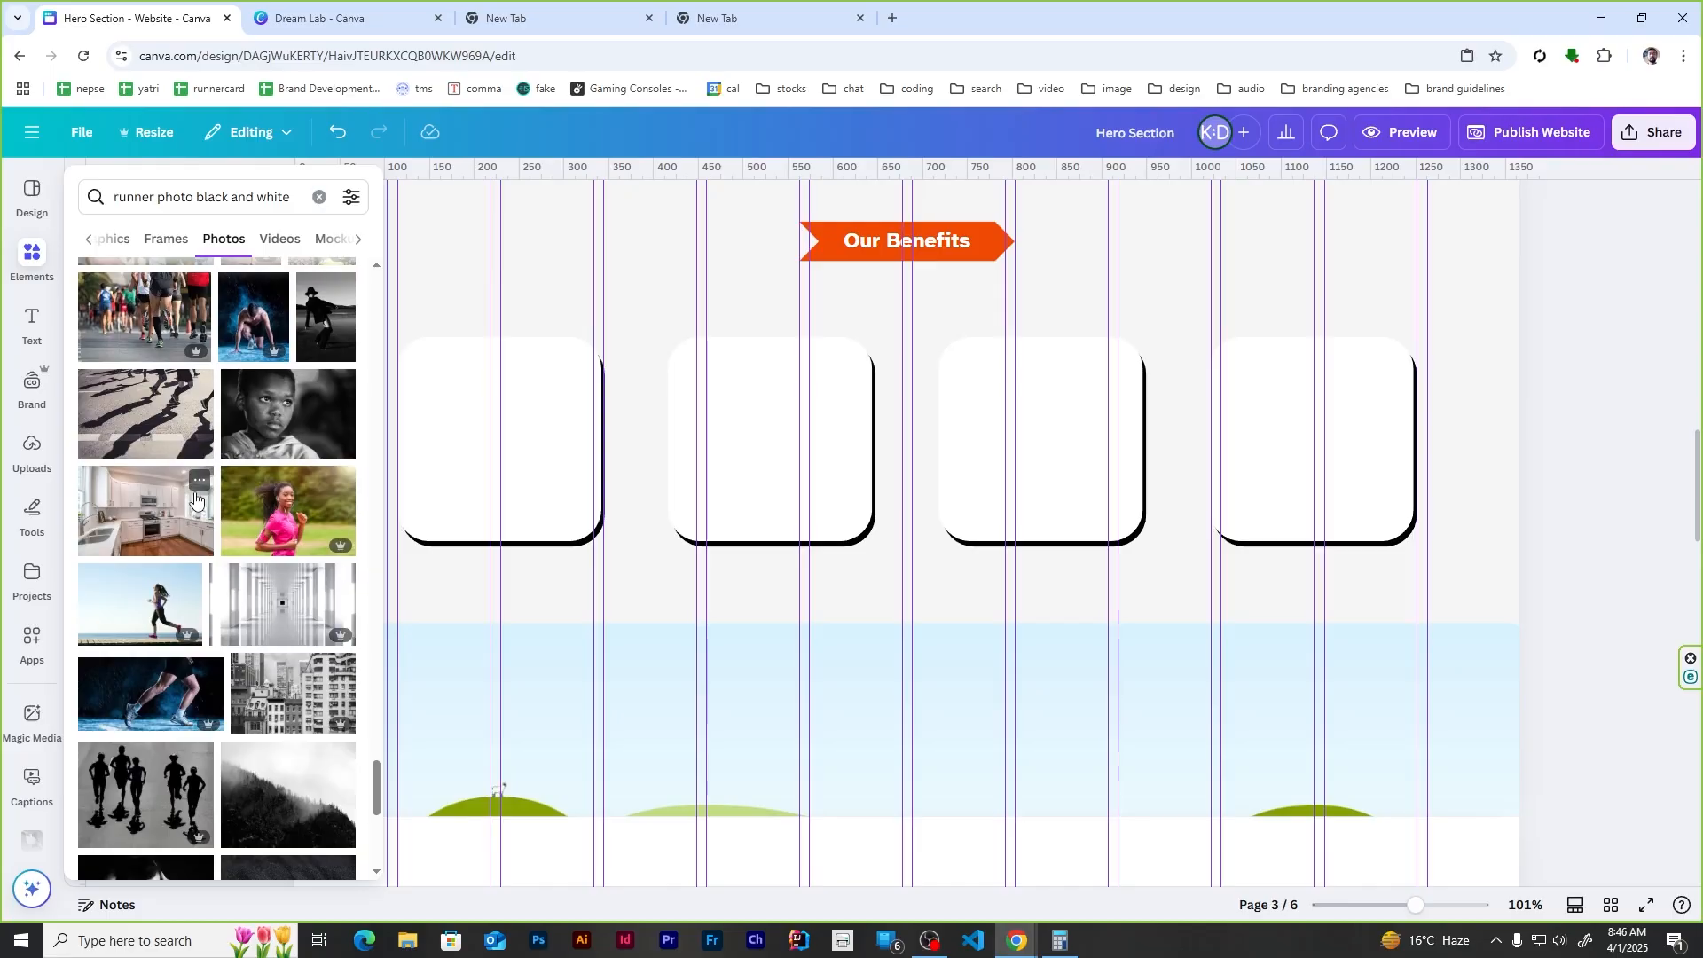
scroll(196, 500, down, 15)
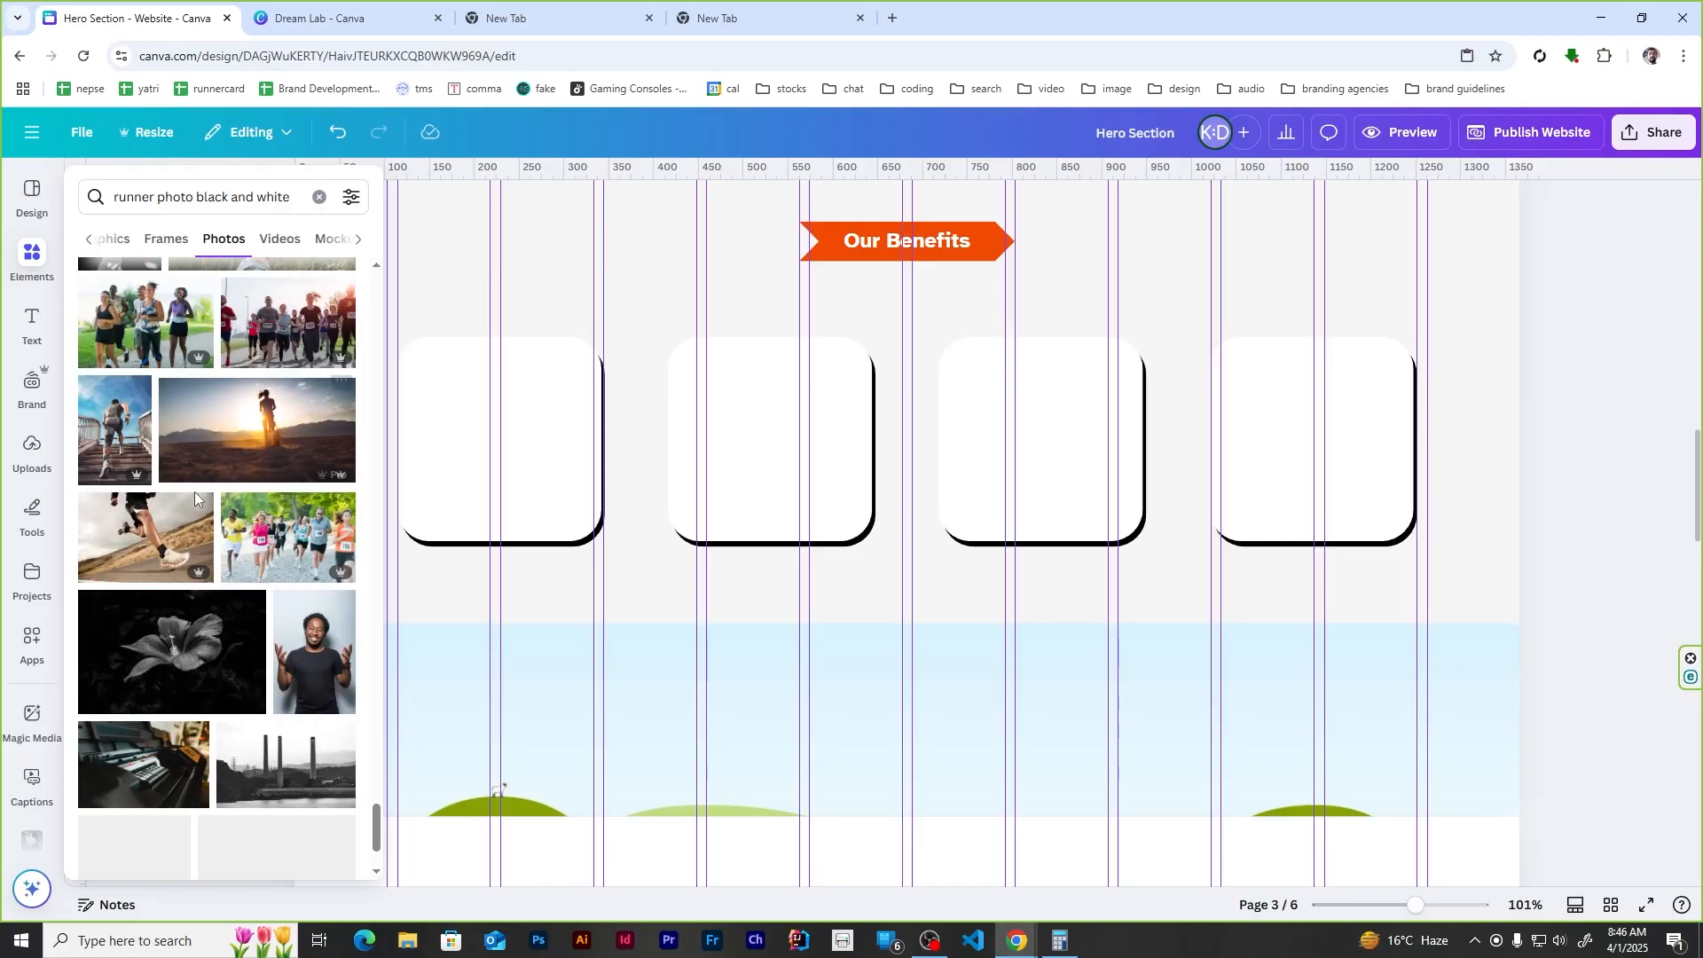
scroll(195, 496, down, 15)
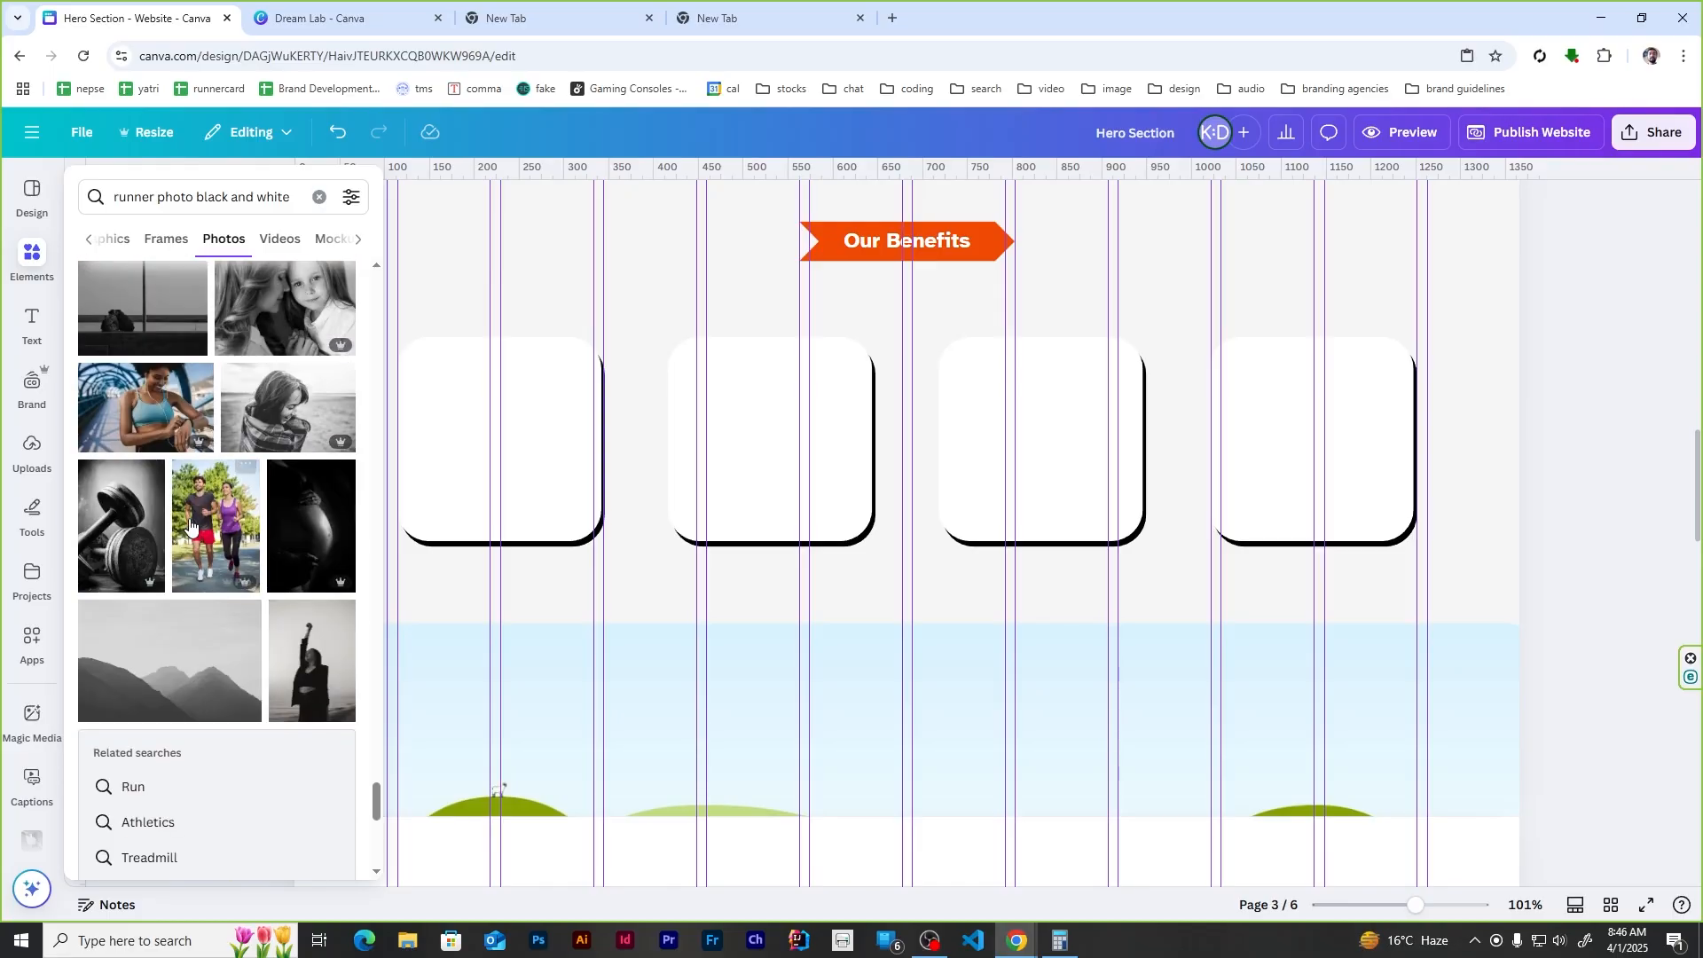
scroll(188, 520, down, 5)
click(185, 426)
drag(875, 450, 876, 747)
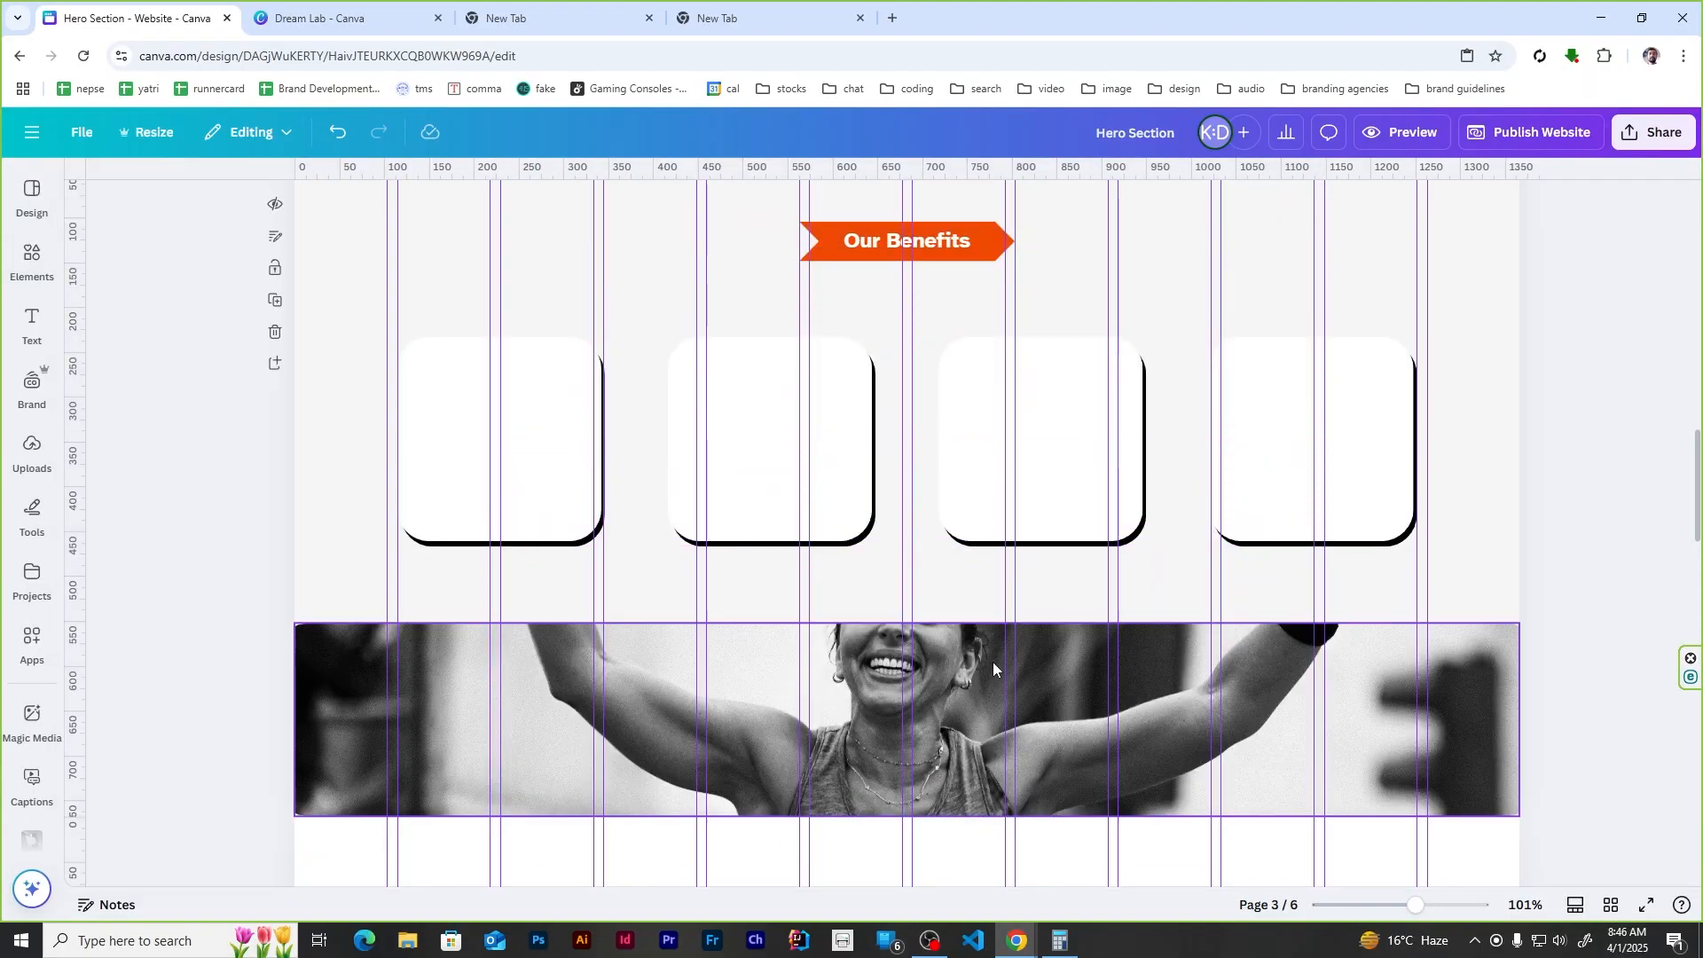
Step: Reposition the photo inside the strip below the benefit cards so the woman's face and raised hands show
double_click(994, 663)
click(301, 847)
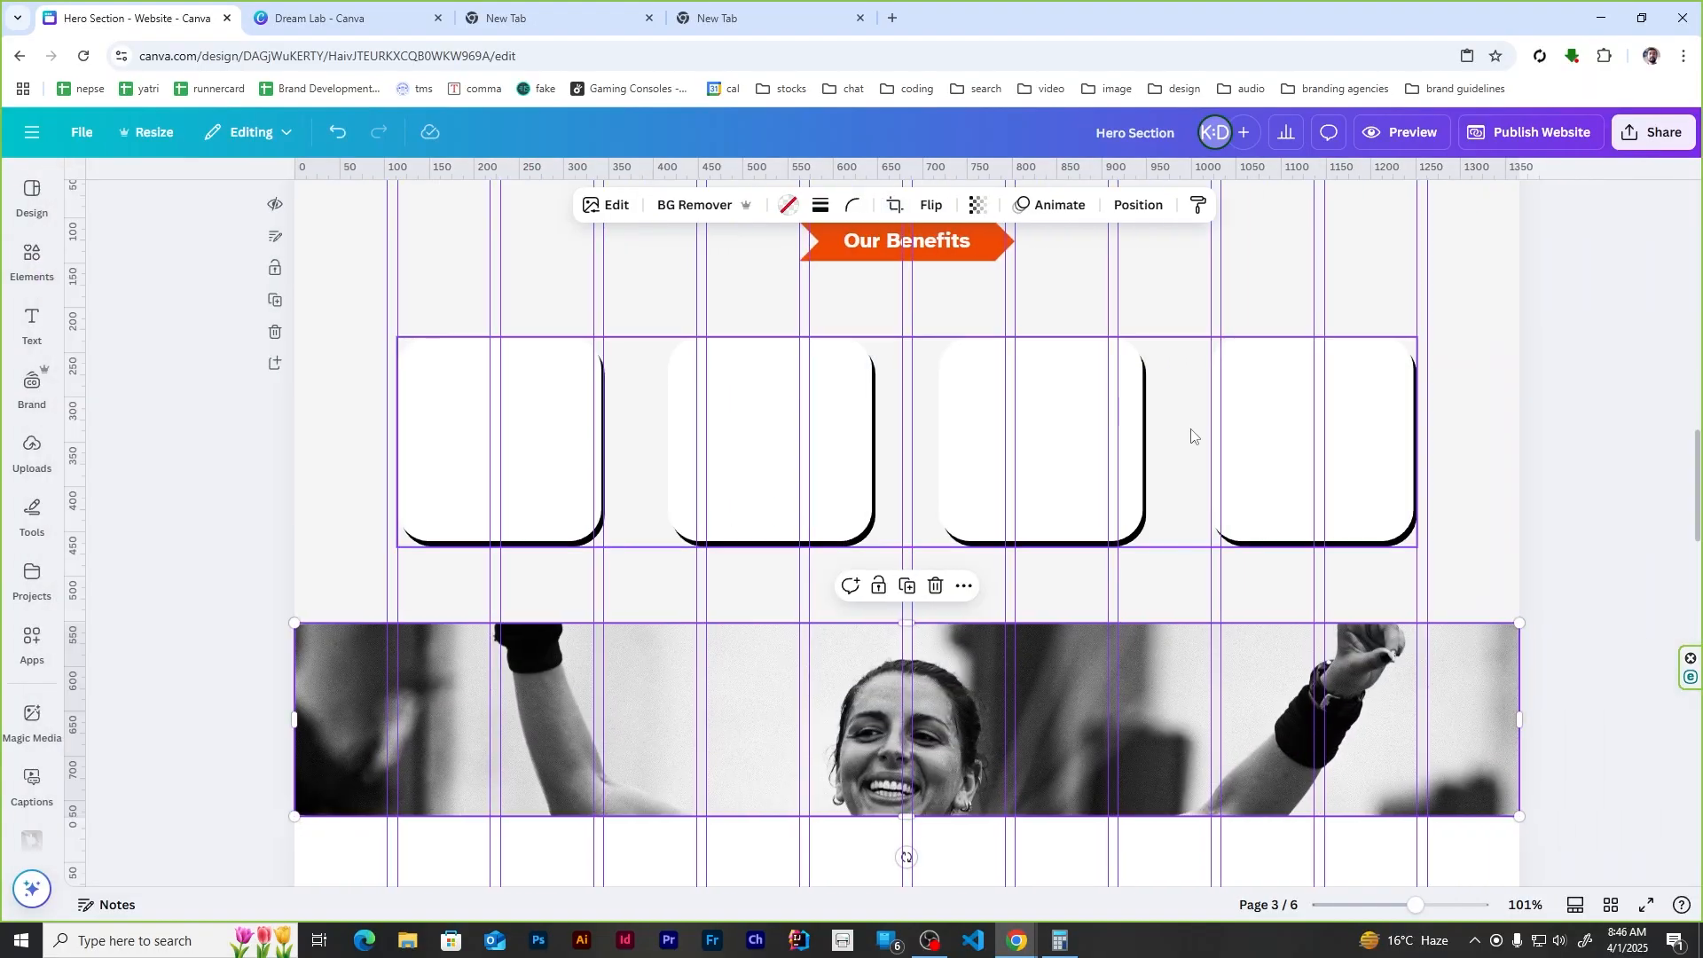
Step: Copy the 17.8-size regular "swift run" sample from page 1 onto the first benefit card and change it to "No Hassle Registration"
scroll(1016, 684, up, 2)
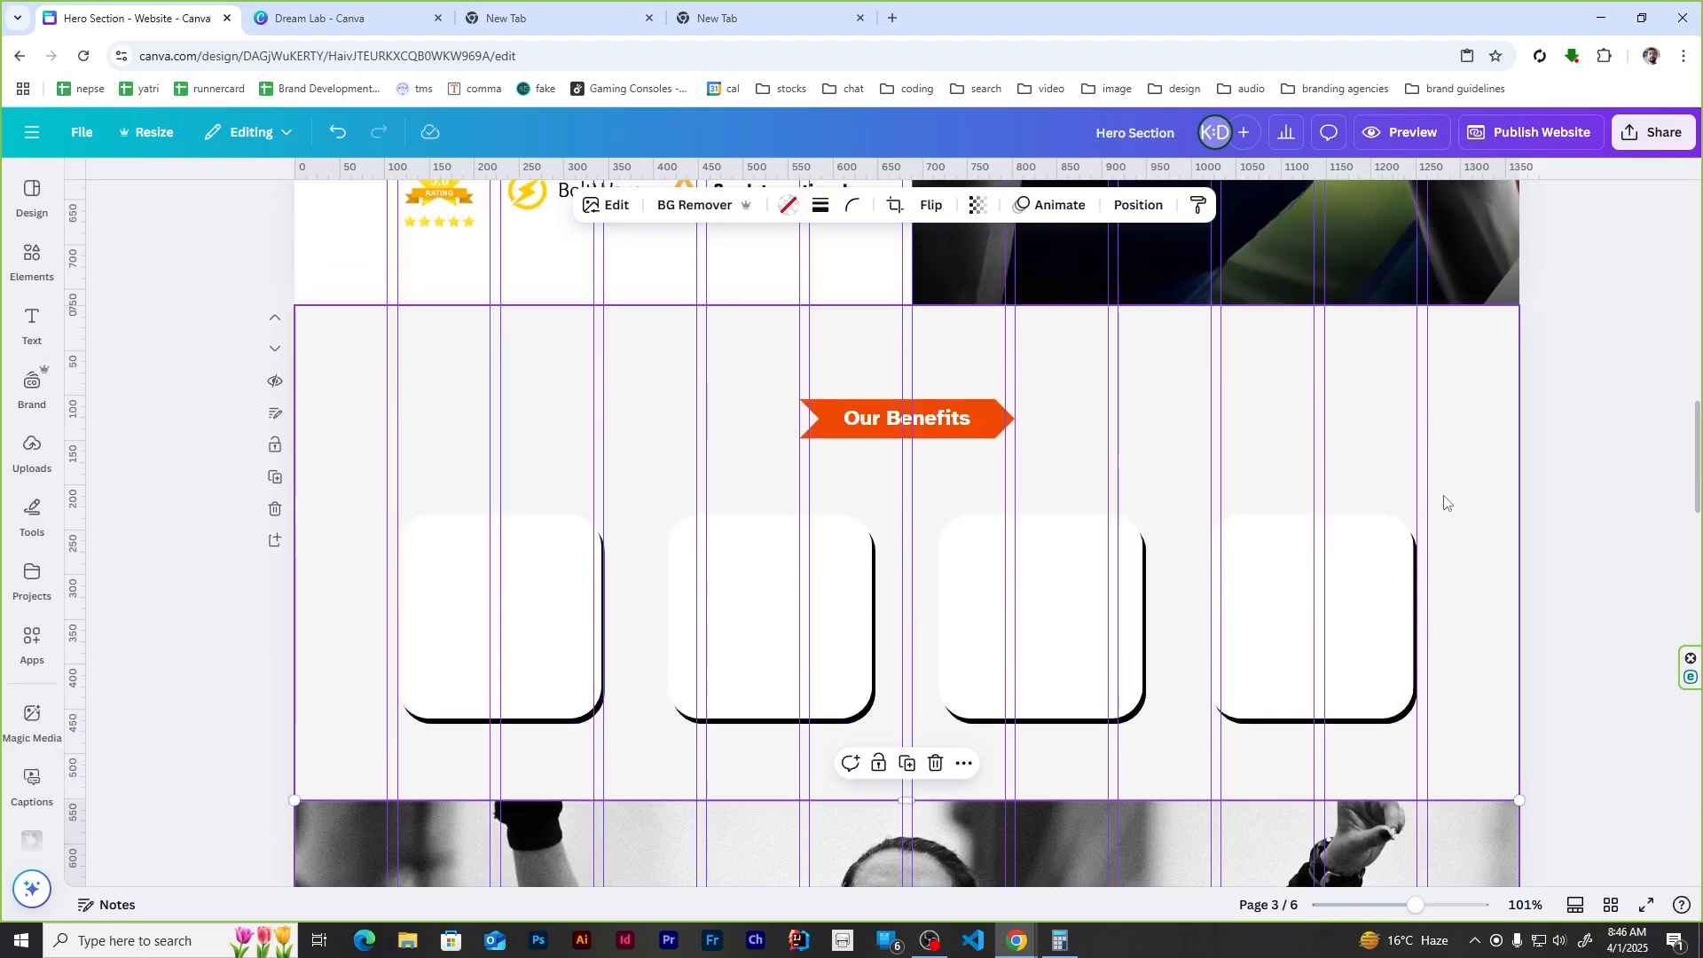
scroll(606, 486, up, 3)
scroll(605, 485, up, 8)
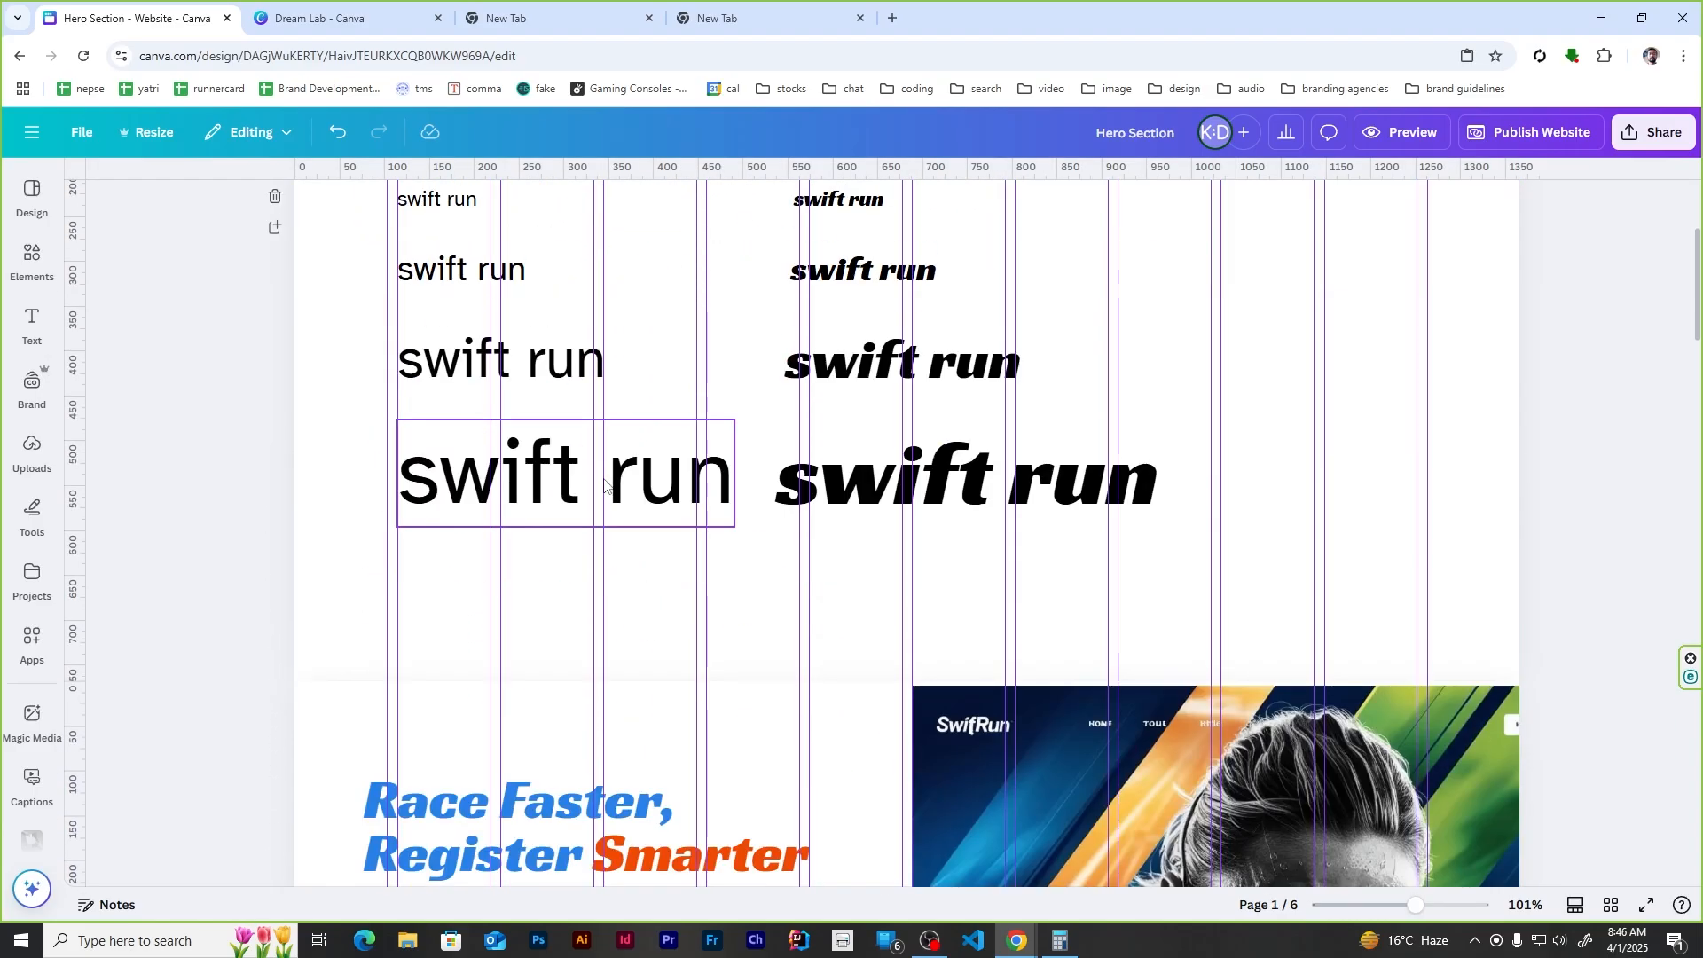
scroll(1288, 540, up, 1)
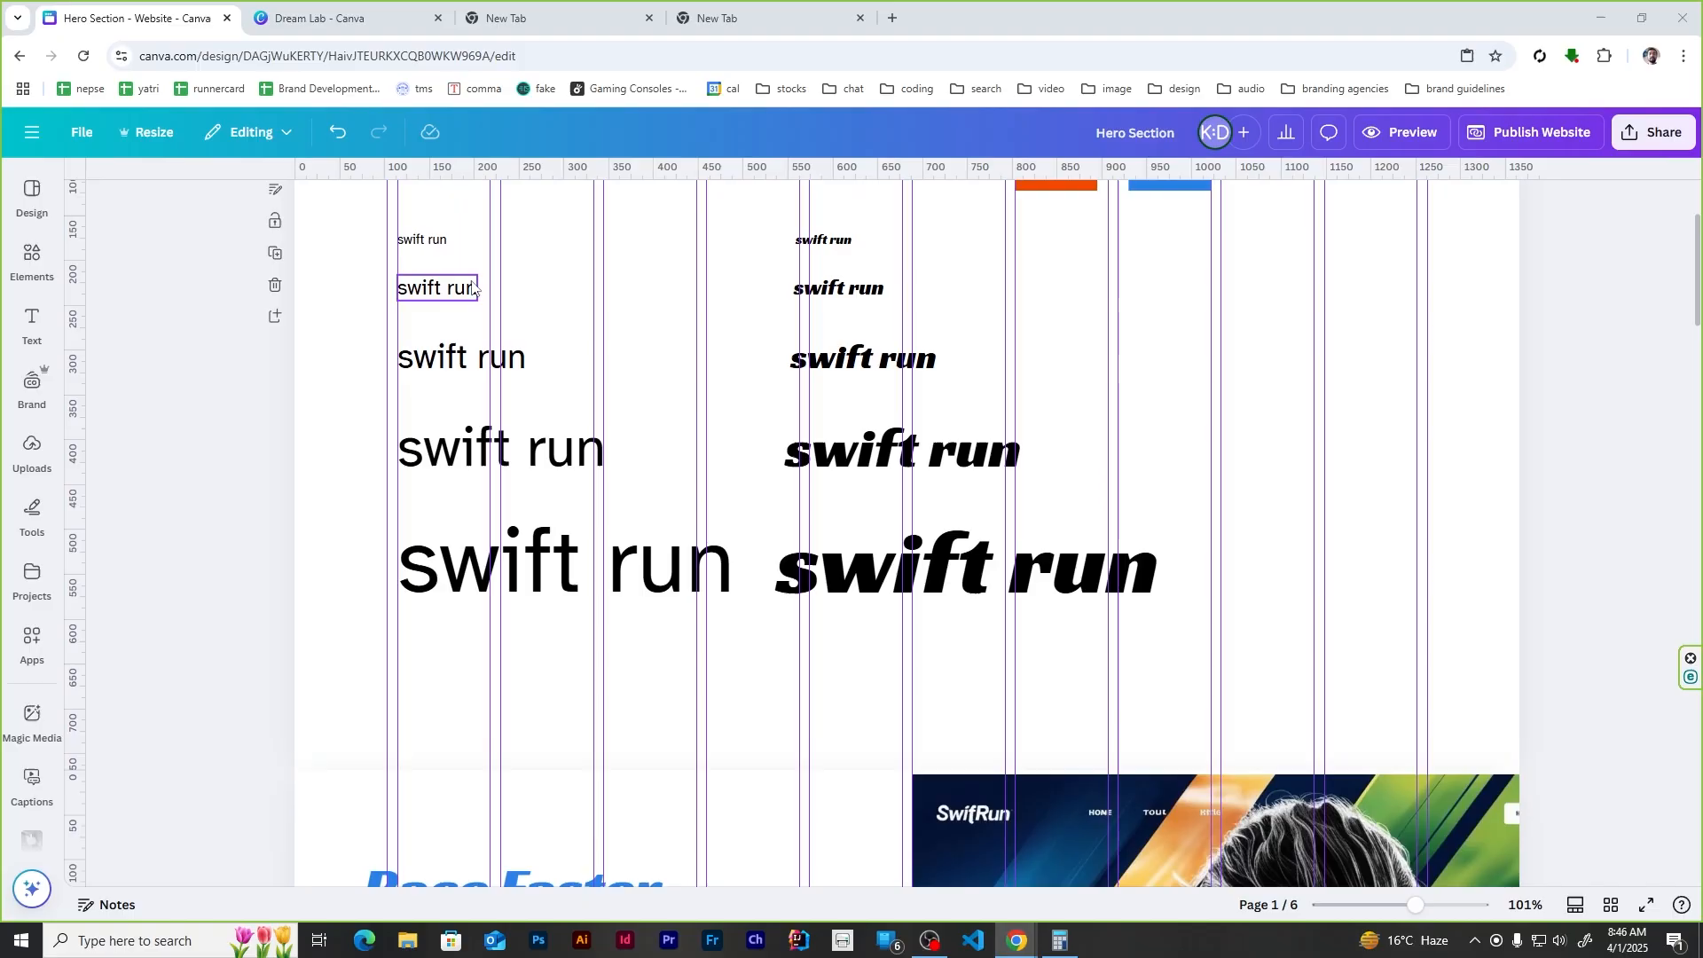
click(456, 290)
scroll(707, 493, down, 14)
key(ctrl+v)
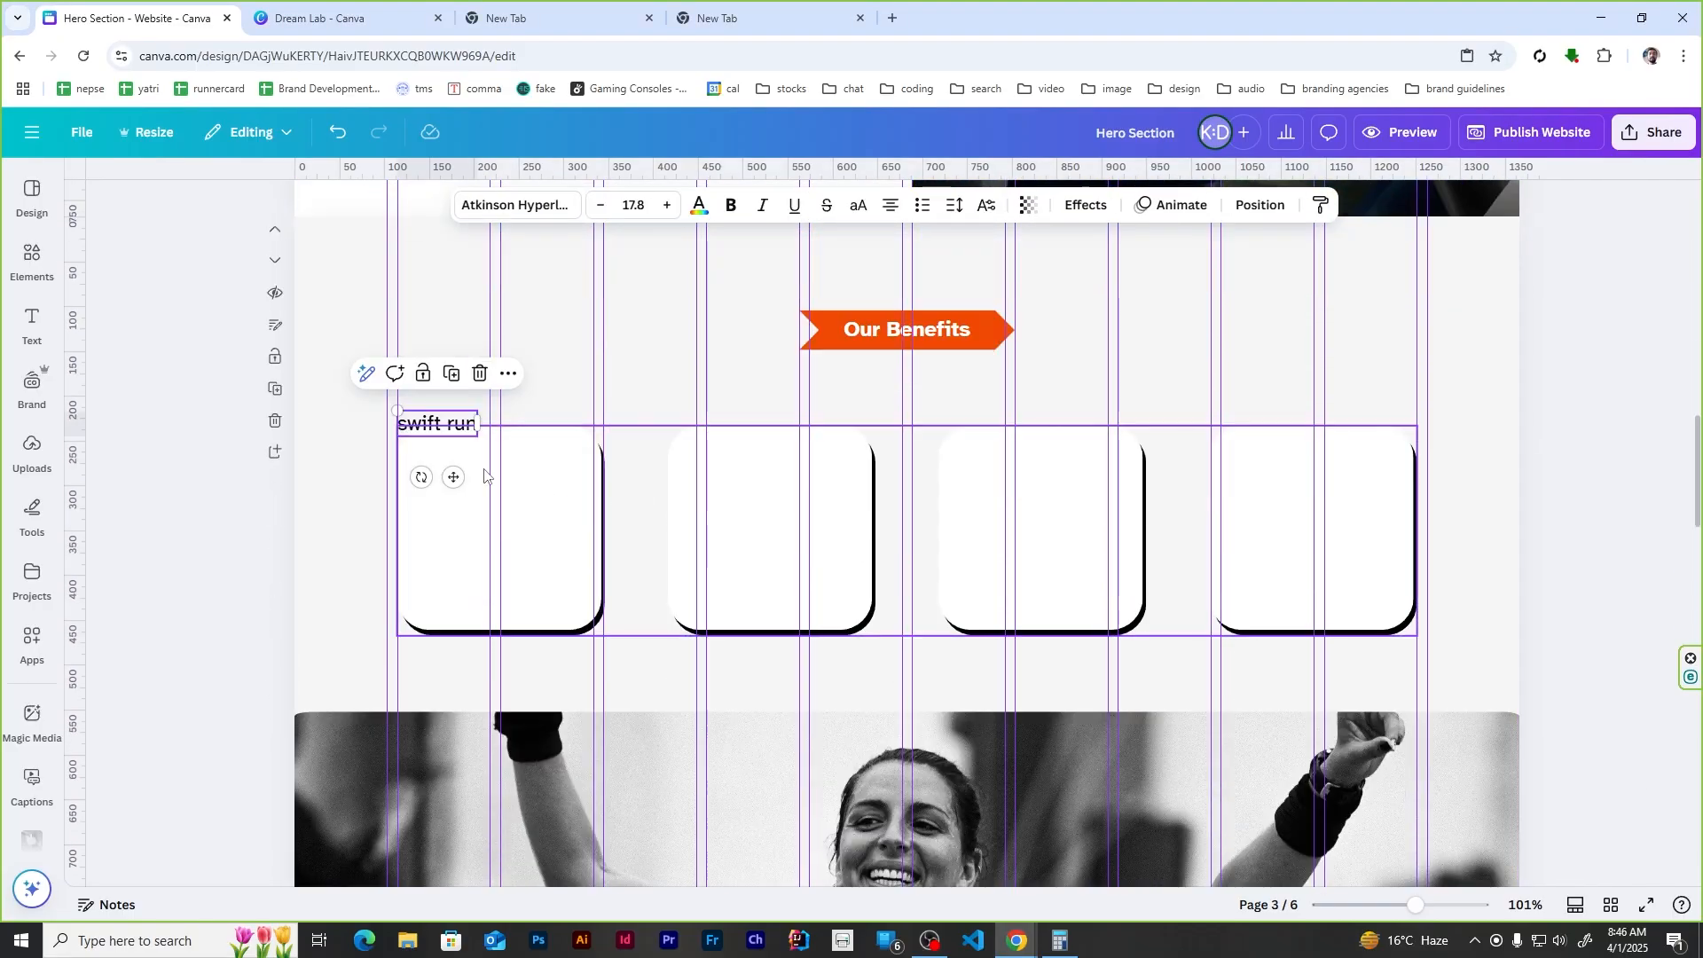
drag(455, 424, 490, 536)
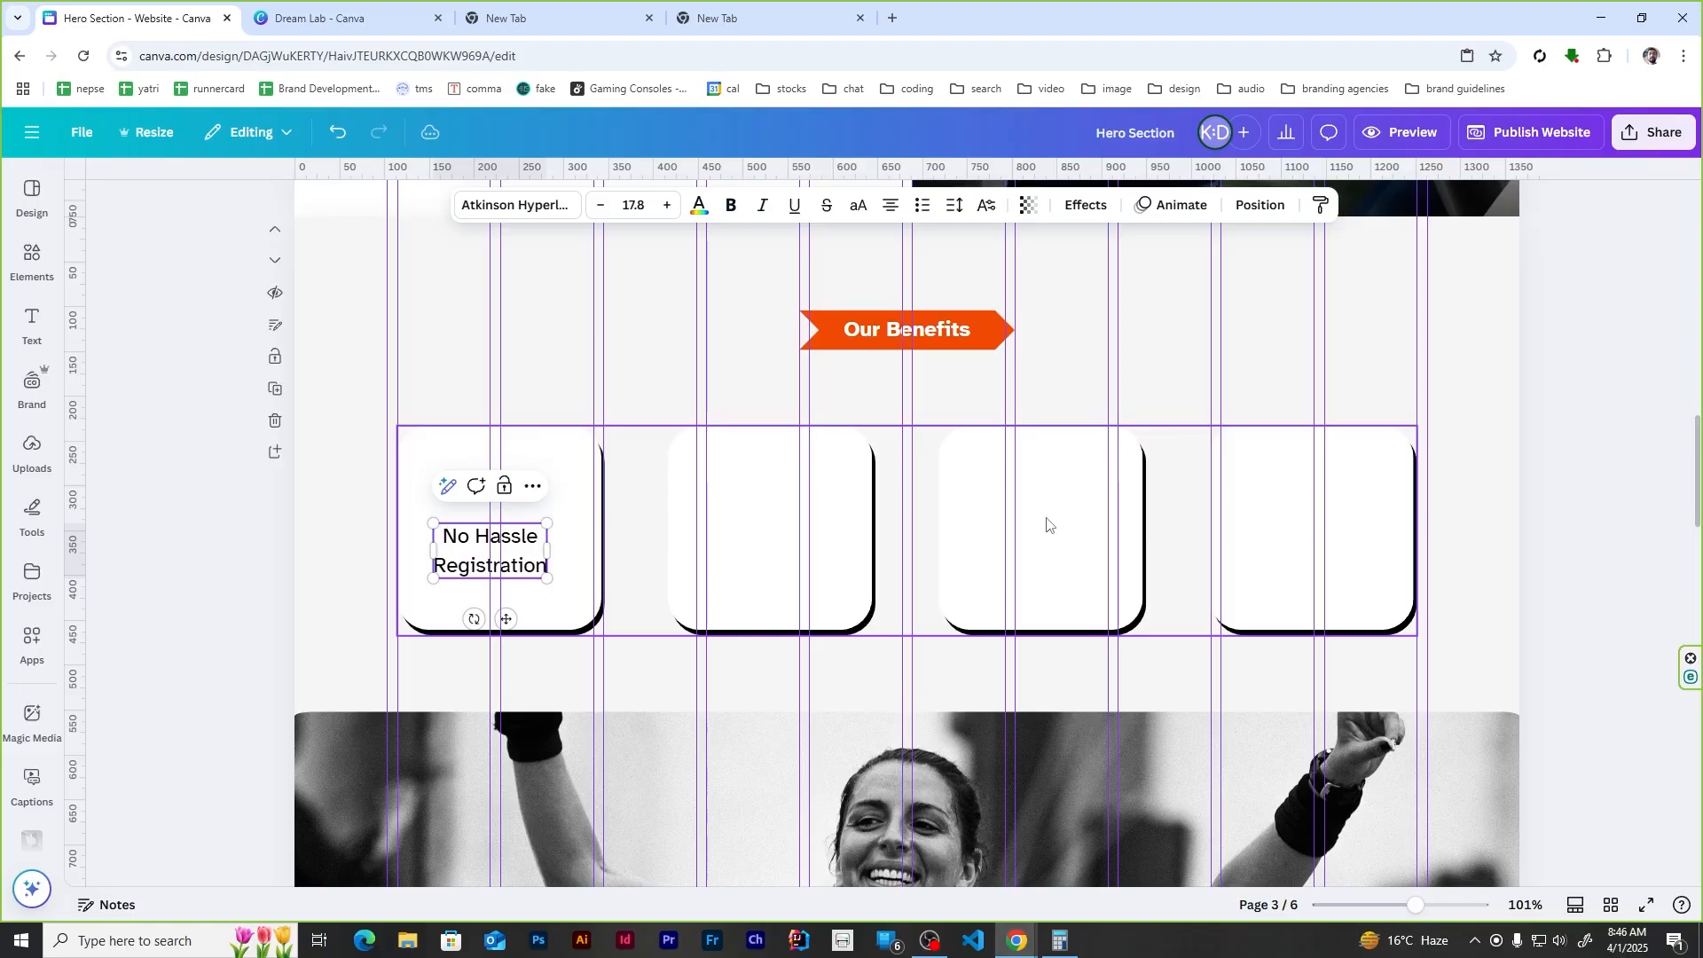
click(307, 529)
Step: Duplicate the heading onto the remaining three cards, reworded as "Realtime Results", "Secure Payments" and "Advanced Analytics"
drag(520, 542, 940, 571)
text(Realtime Results)
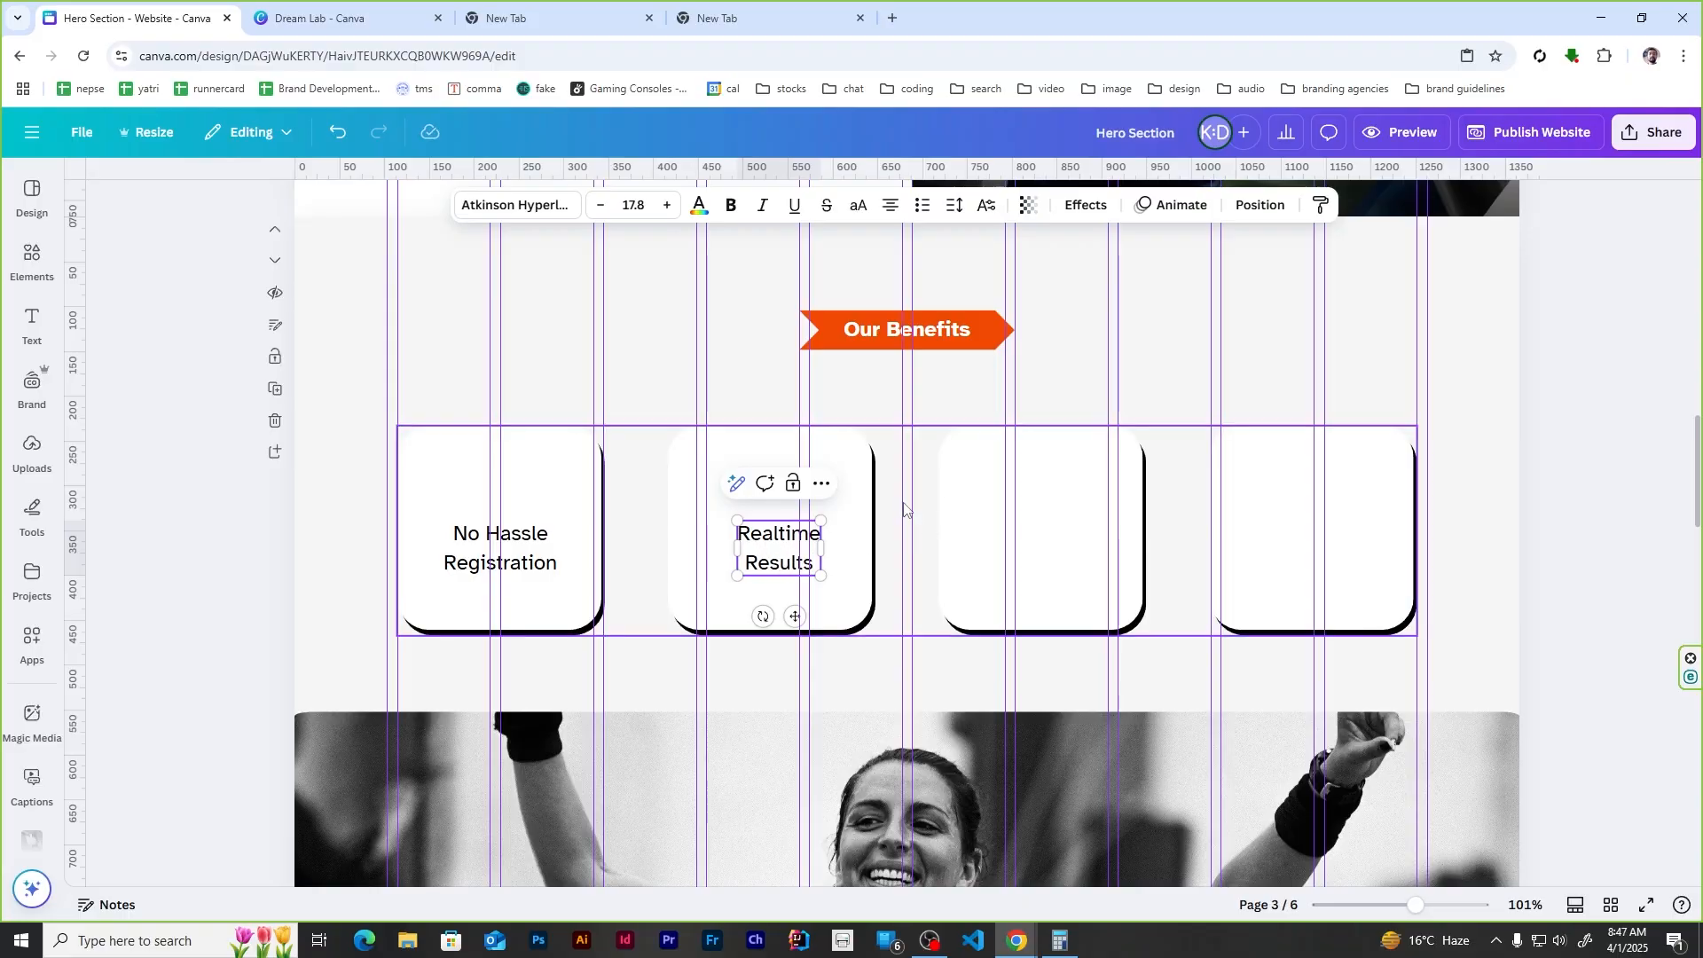
alt+drag(752, 547, 1000, 557)
double_click(1032, 565)
text(Secure)
key(Return)
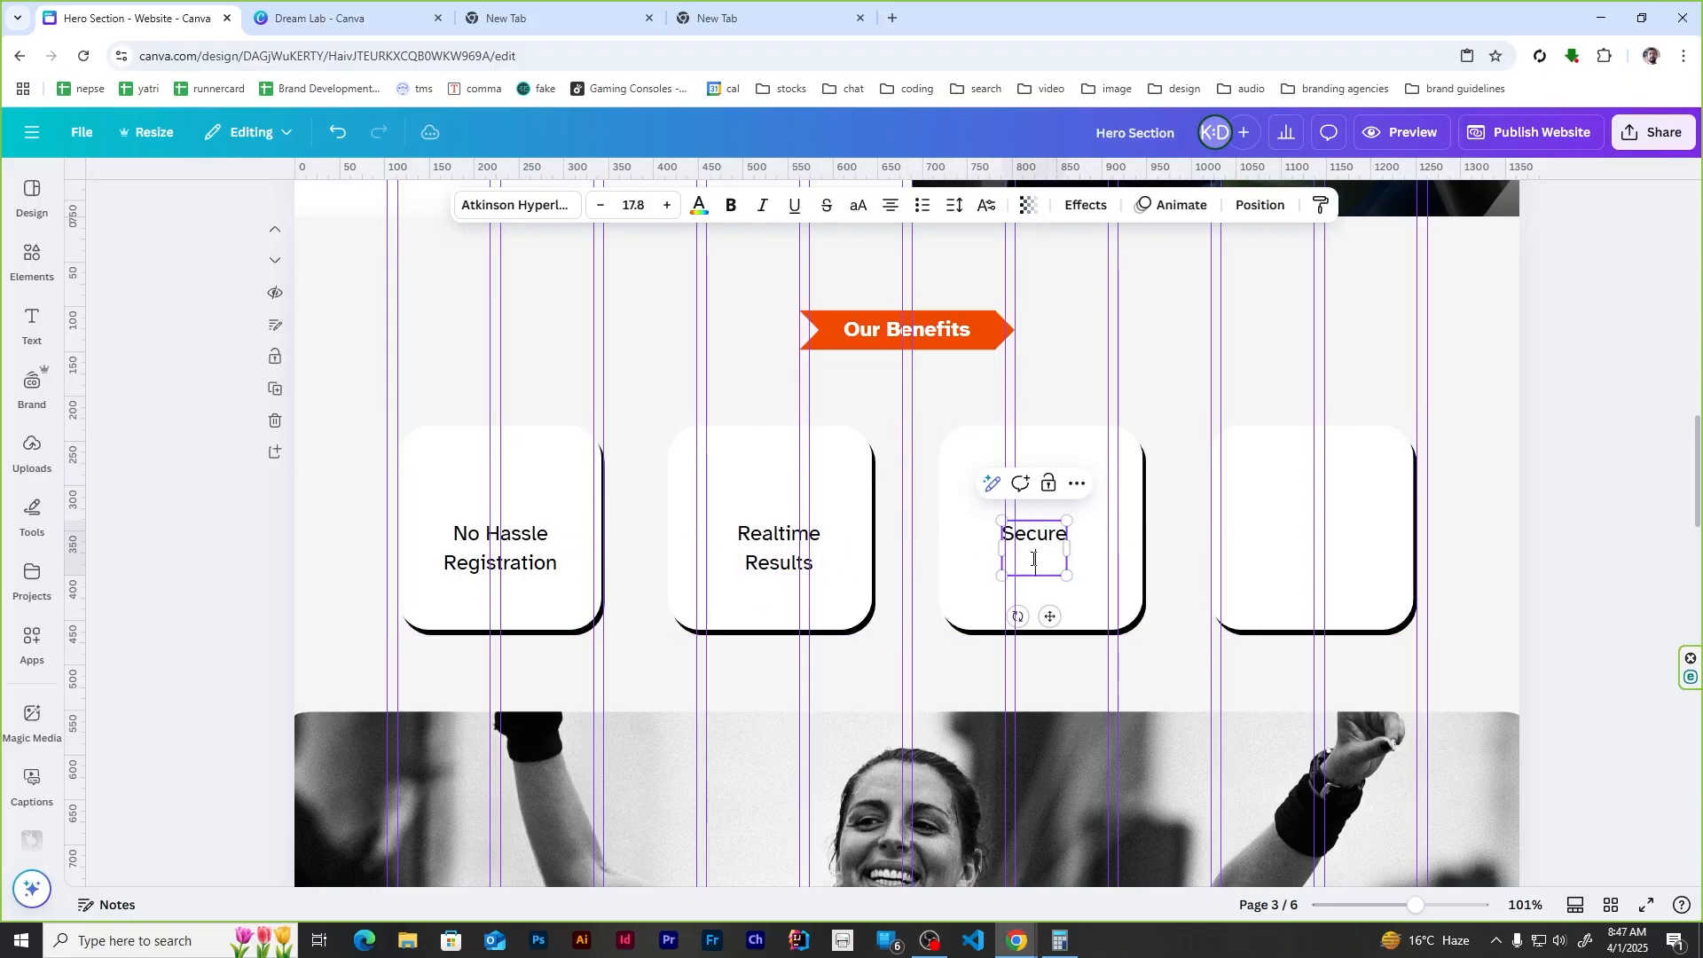
click(1152, 540)
alt+drag(1039, 537, 1318, 537)
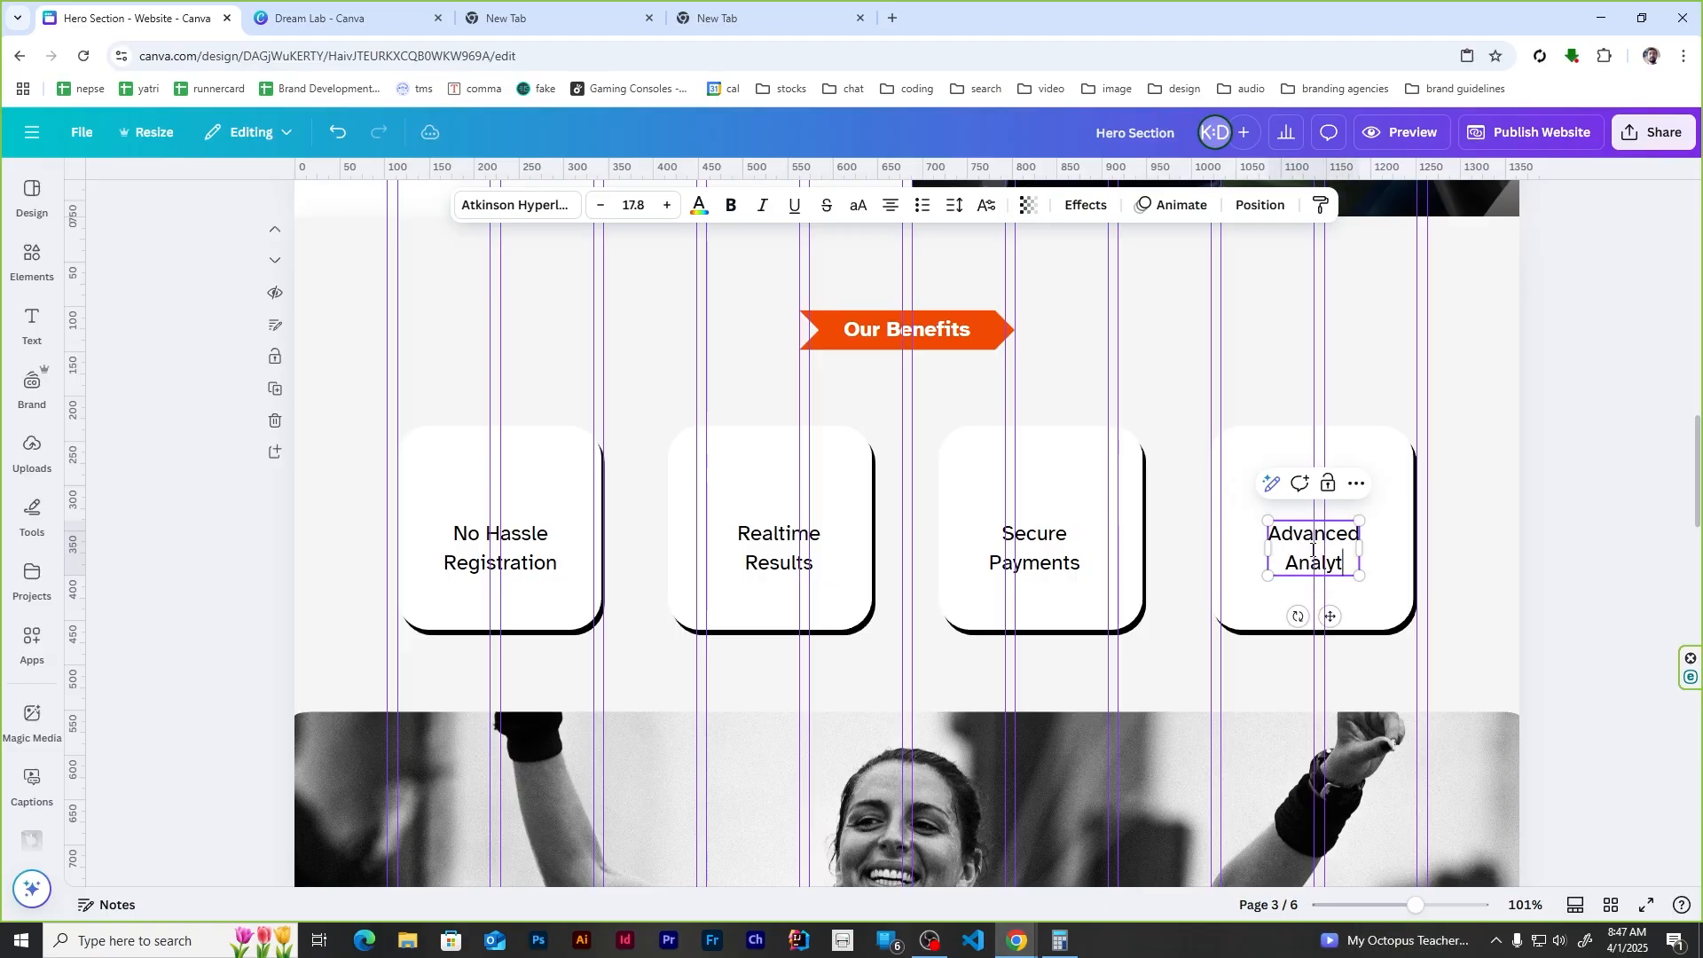
click(1543, 511)
Step: Copy the 11-size text sample under the first heading, reword it "Sign up for races in seconds with our intuitive platform.", and duplicate it onto the other cards
scroll(479, 575, up, 14)
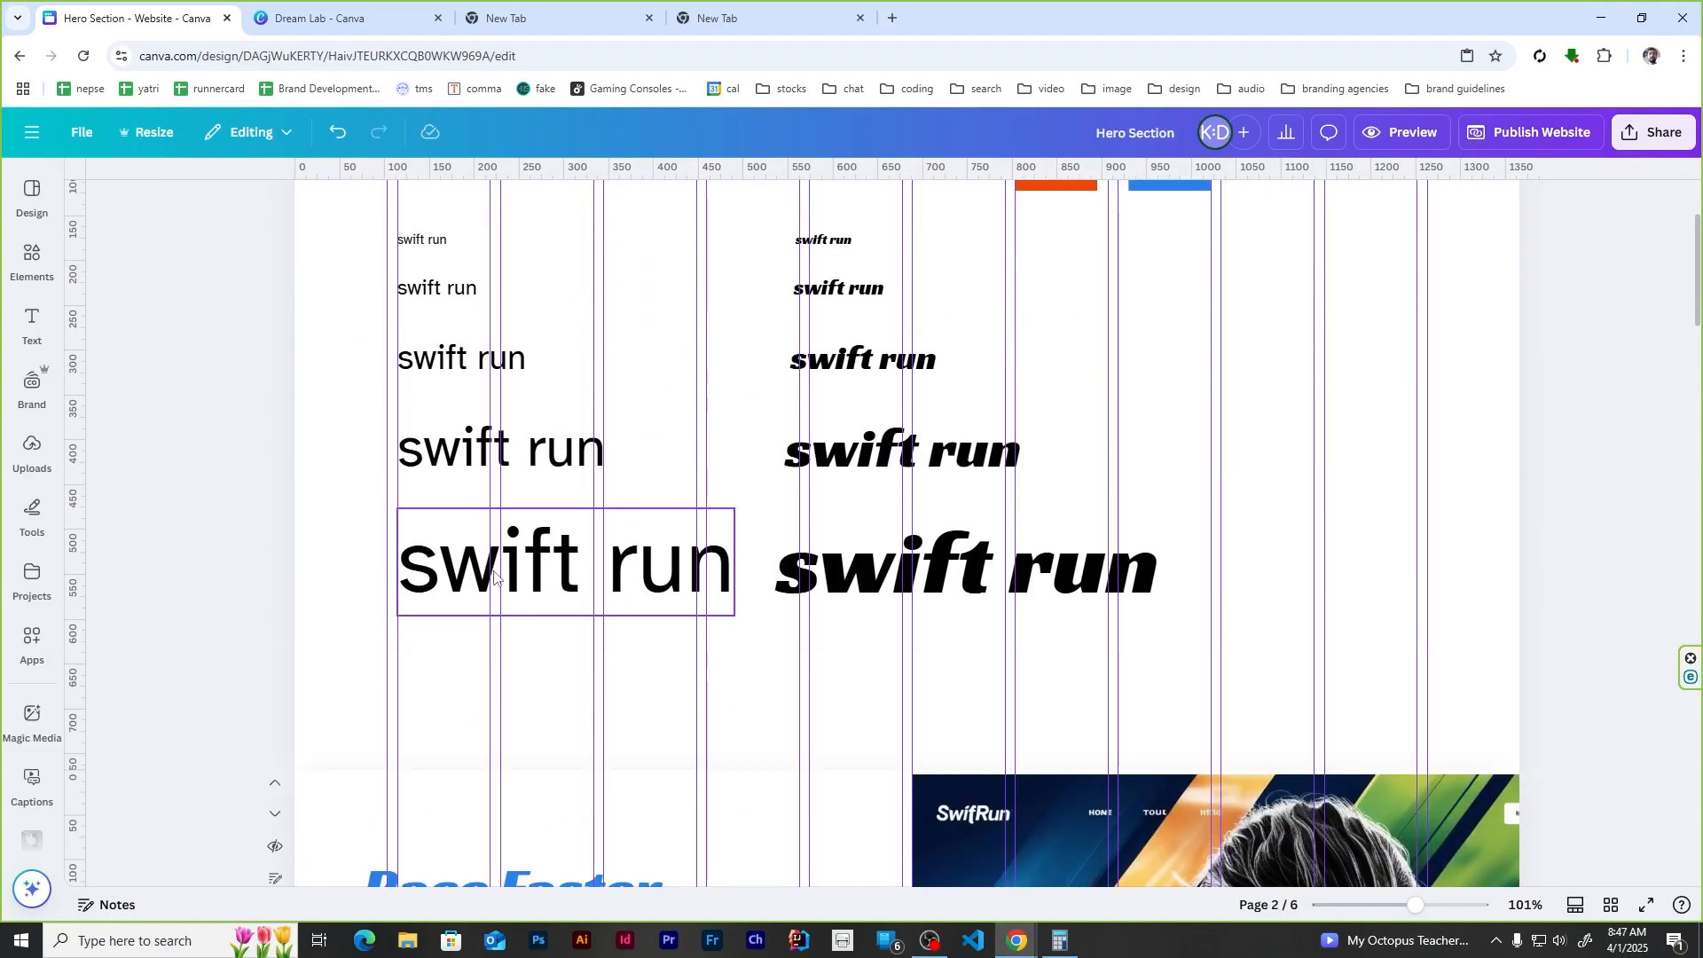
click(422, 241)
scroll(644, 647, down, 8)
scroll(644, 648, down, 6)
key(ctrl+v)
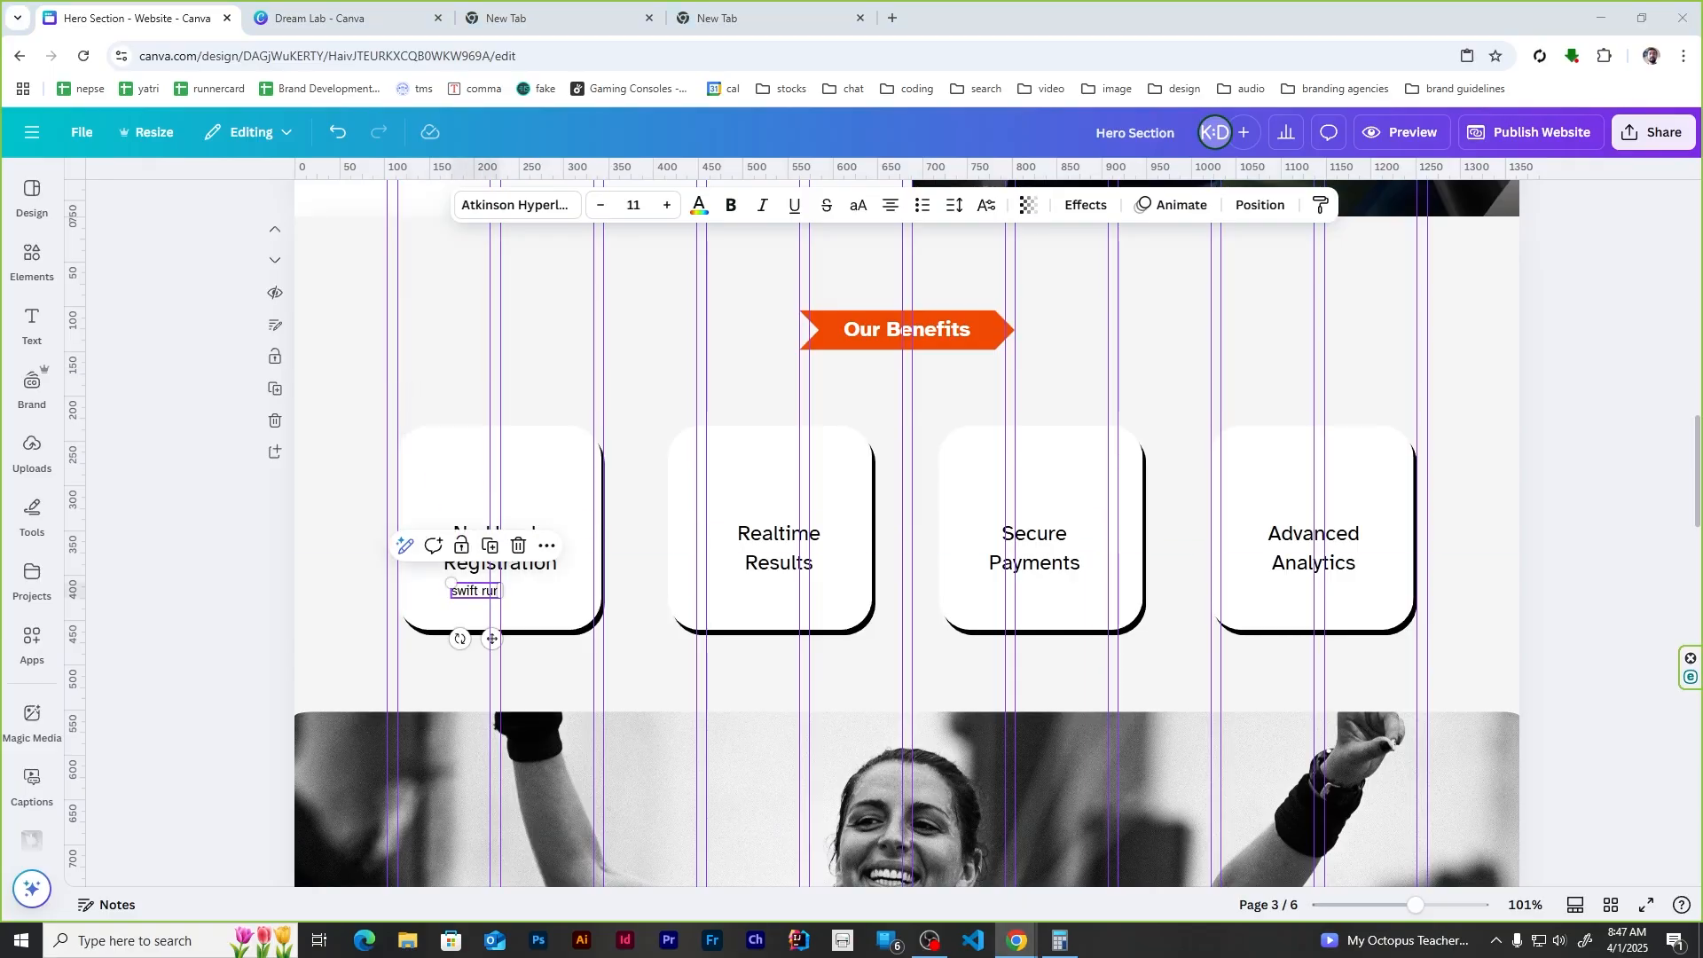
click(156, 411)
click(613, 593)
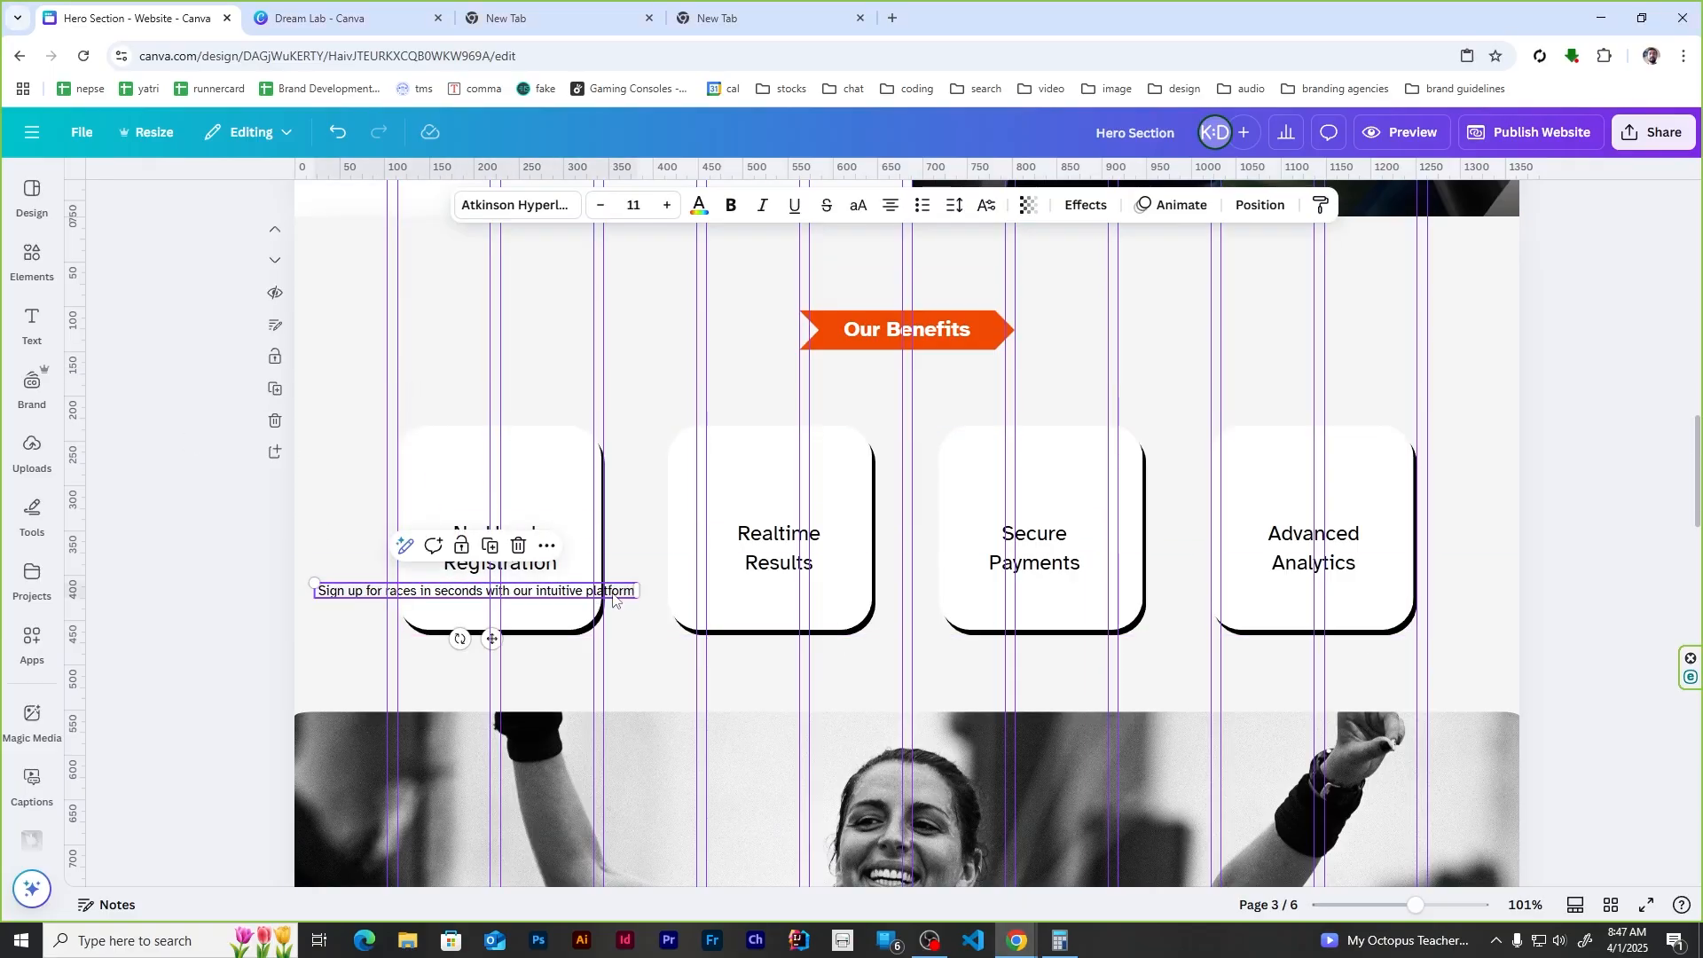
drag(637, 591, 1325, 604)
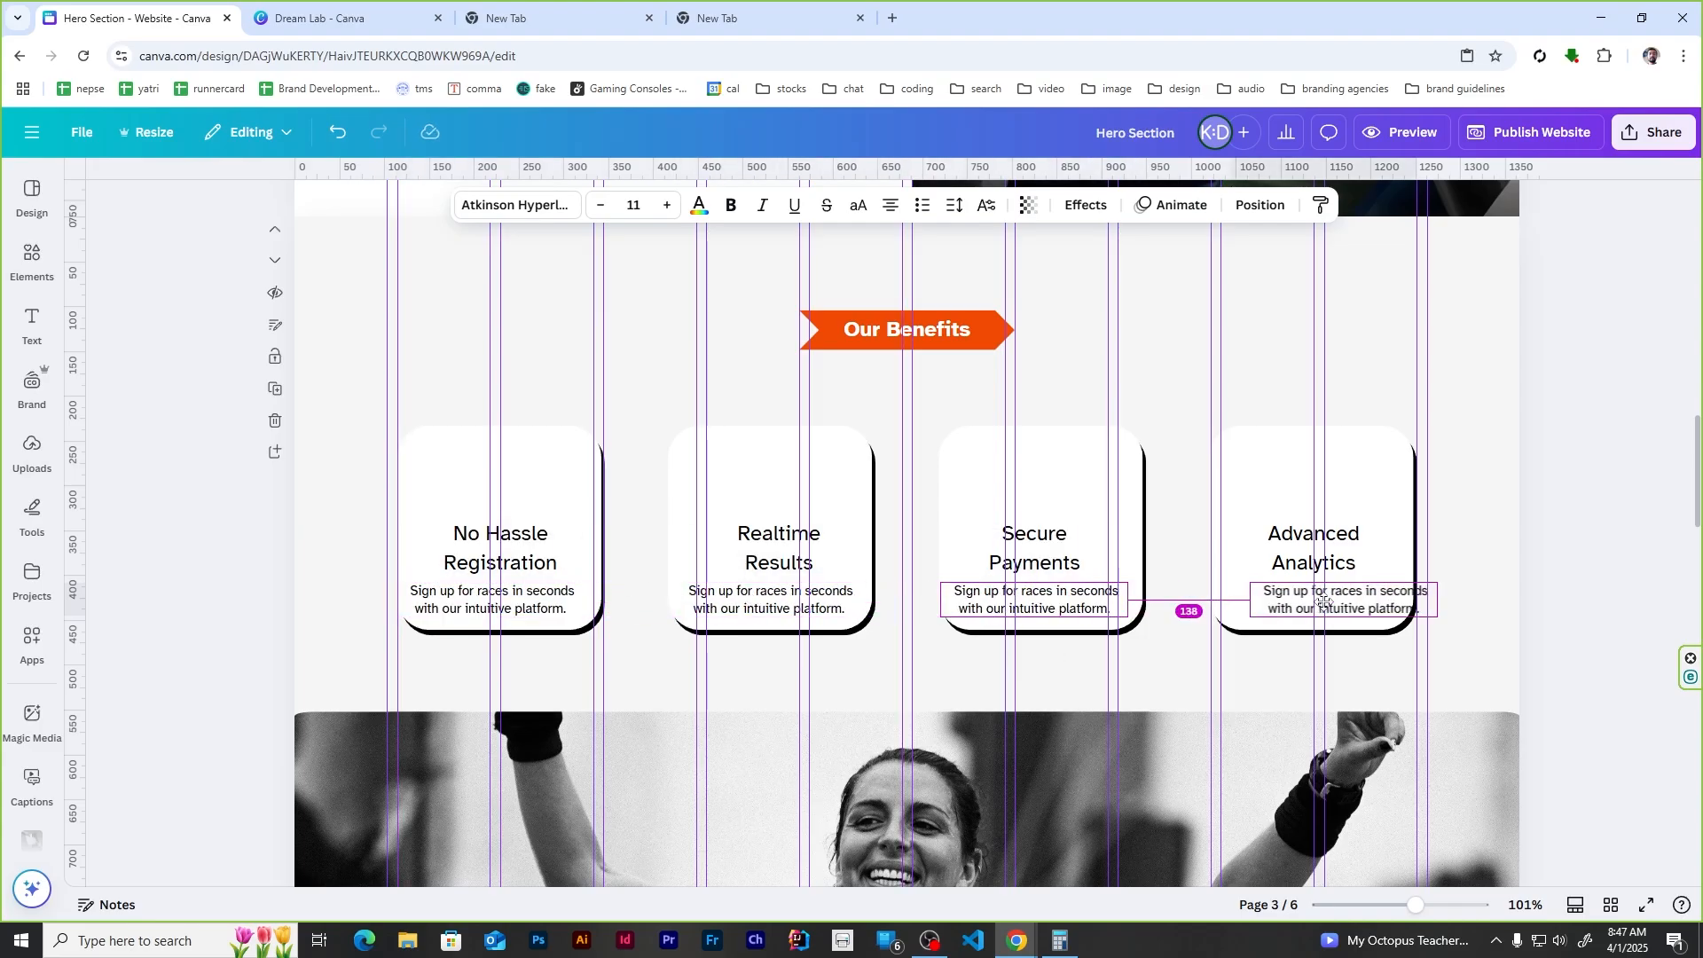
Step: Change the second description to "Instant access to live race results and rankings." and the third to "Hassle-free, secure payment processing for participants and organizers."
double_click(806, 590)
text(Instant access to live race results and rankings.)
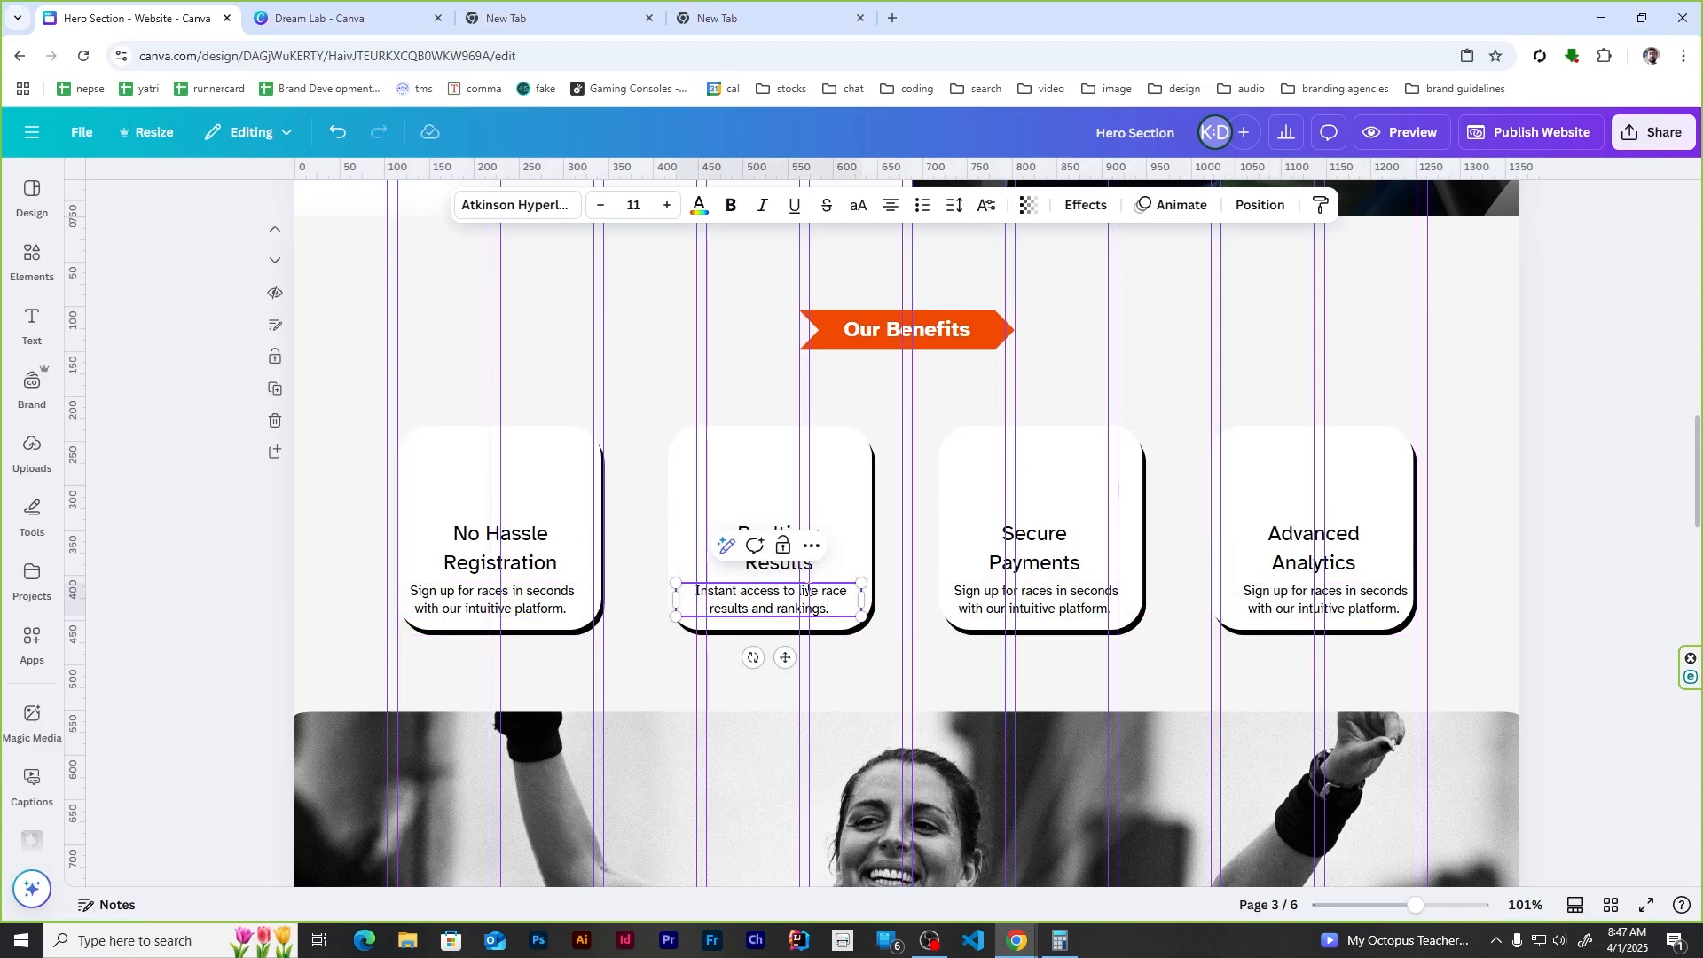
double_click(1093, 604)
text(Hassle-free, secure payment processing for participants and organizers)
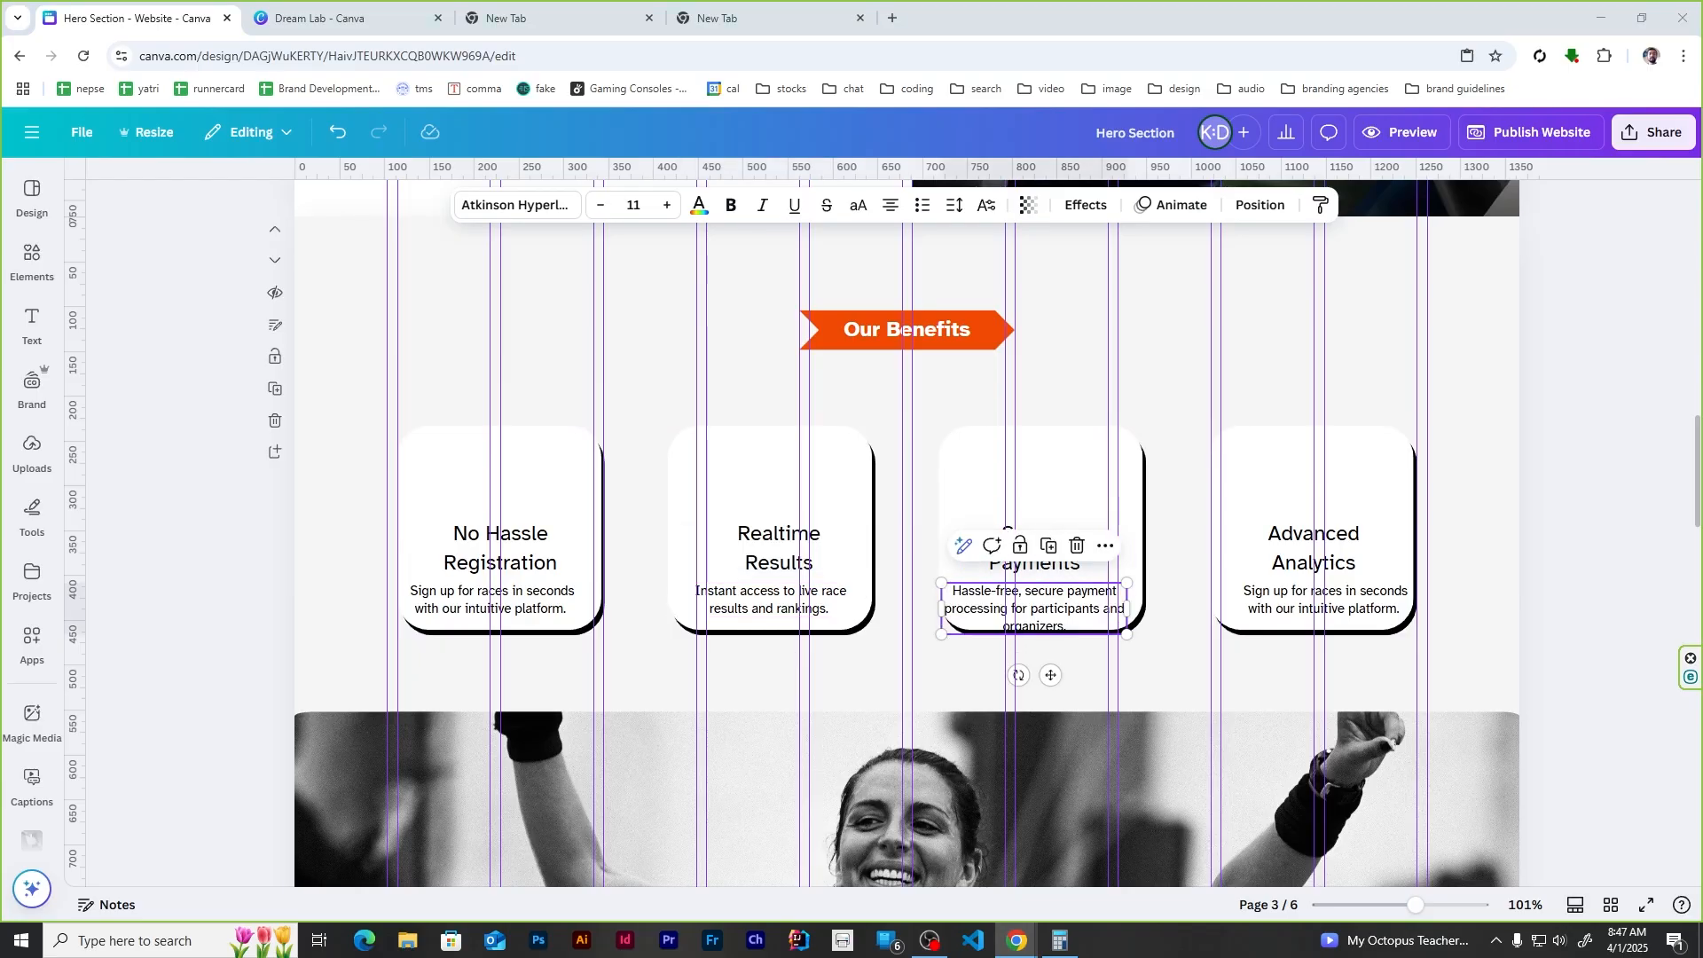
Step: Change the Advanced Analytics description to "Gain deep insights into your event performance."
double_click(1350, 611)
text(Gain deep insights into your event performance.)
click(138, 355)
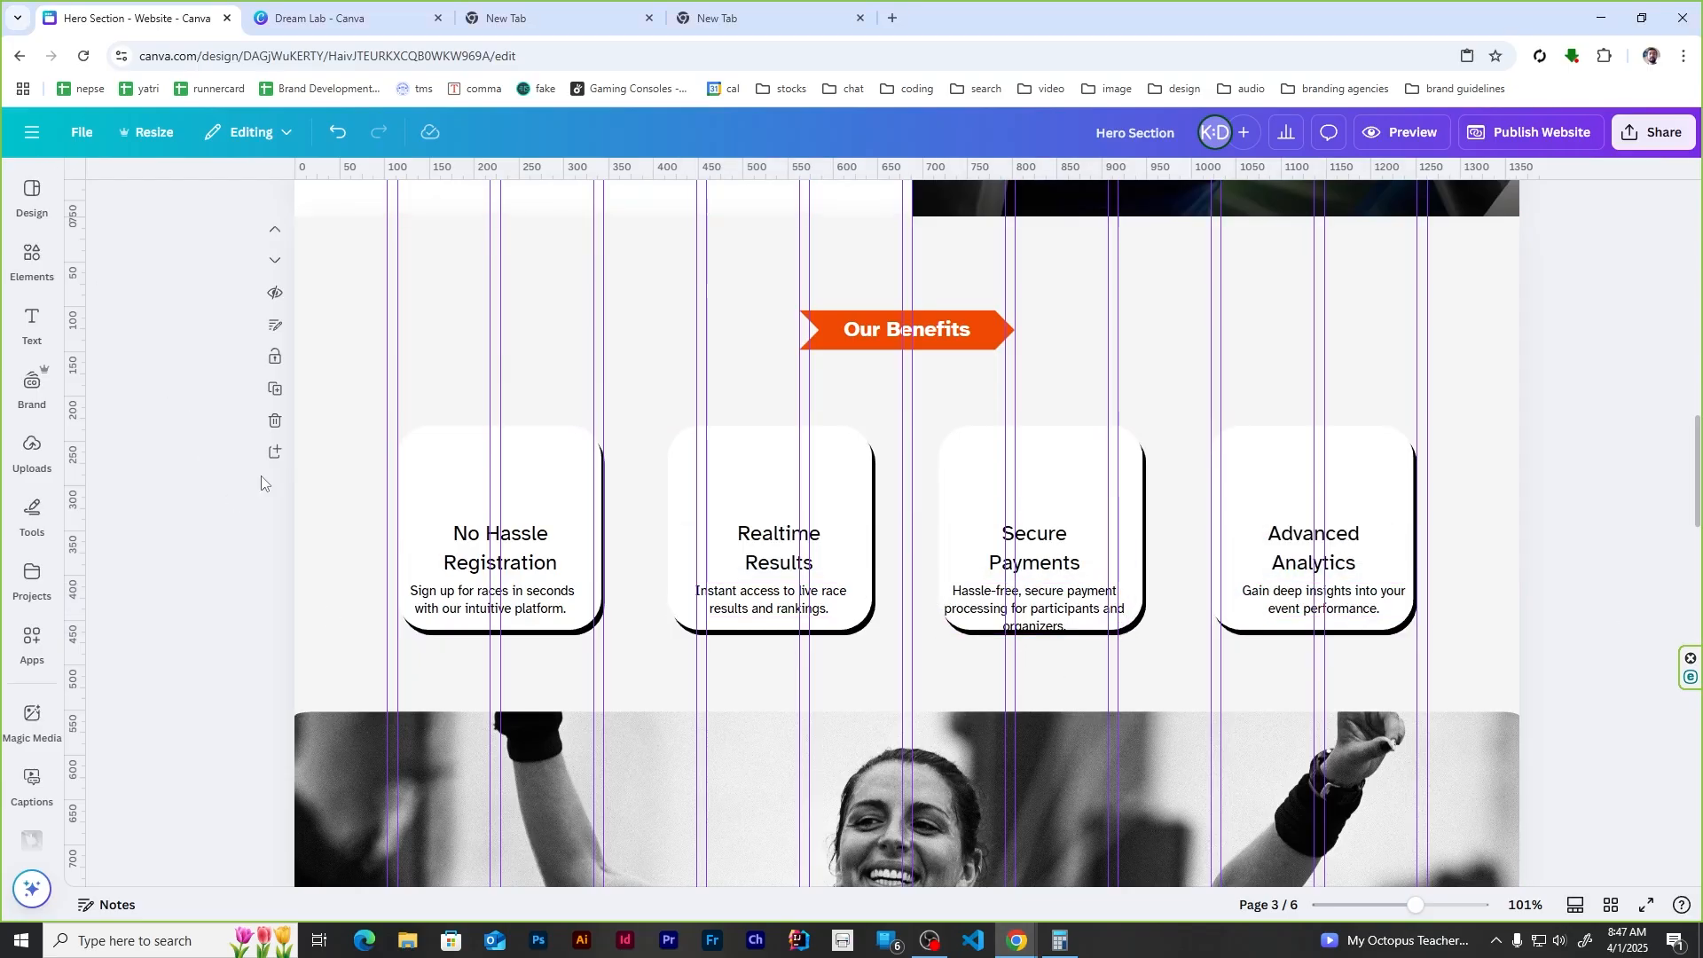
Step: Search the element library's graphics for "no hassle icon" and look through the results
click(35, 257)
text(no hassle icon)
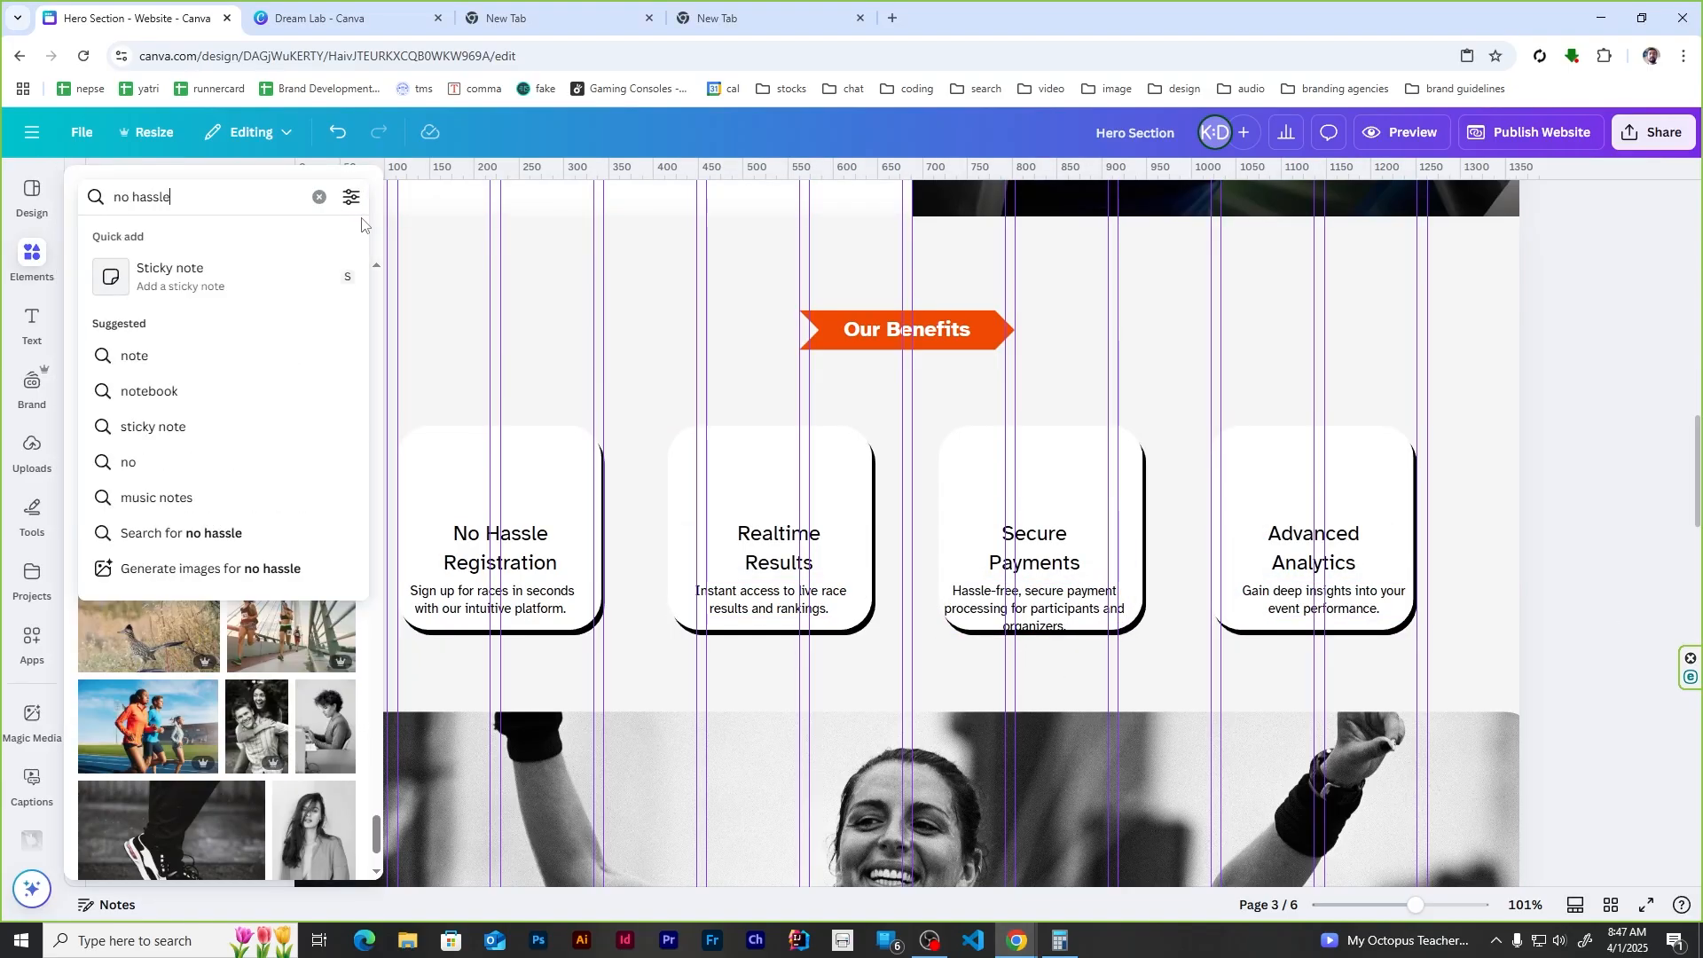
key(Return)
click(122, 242)
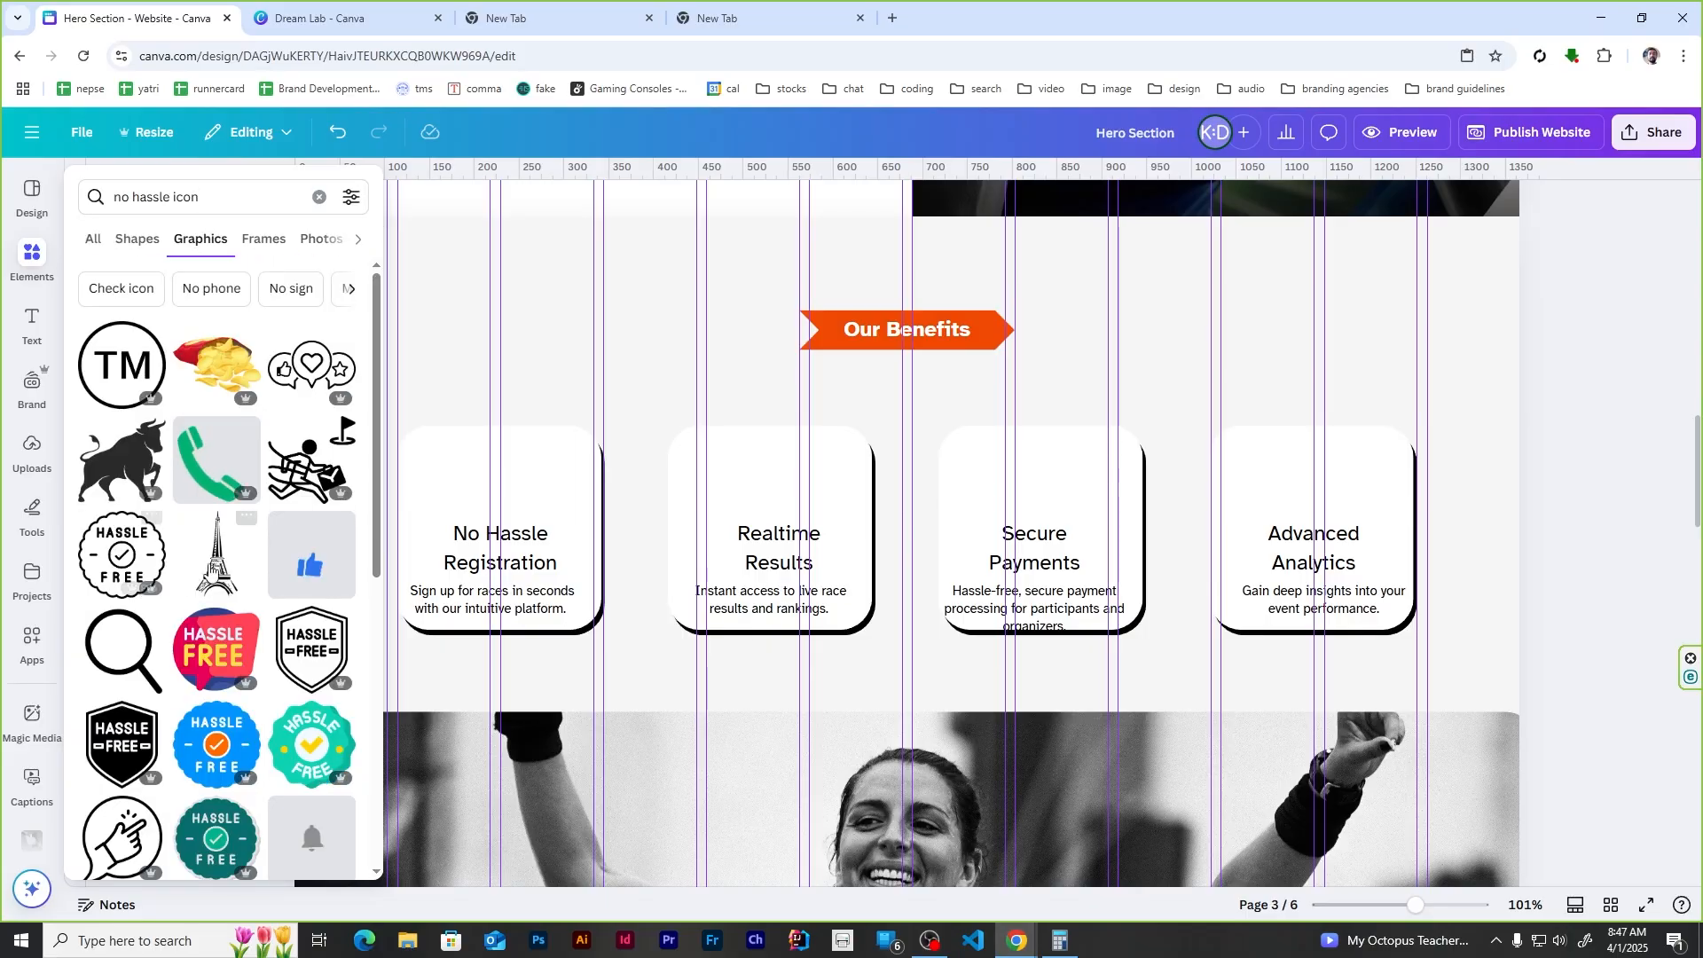
scroll(199, 495, down, 15)
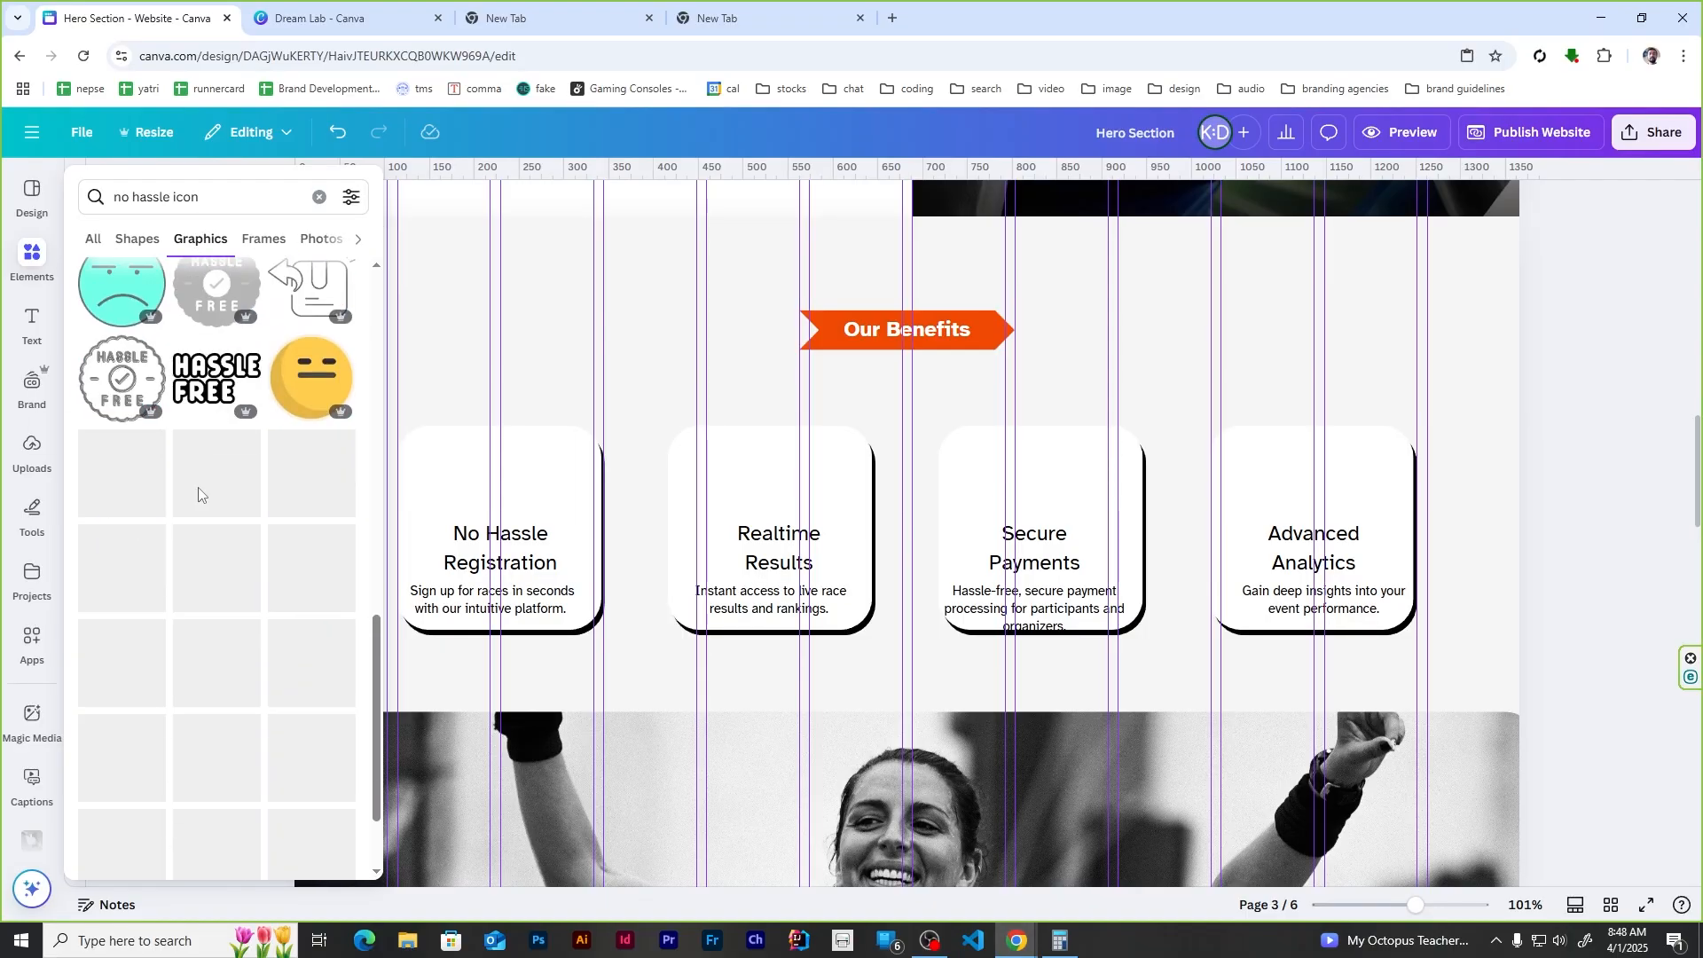
Step: Search the graphics for "hassle free registration icon" and look through the results
text(has)
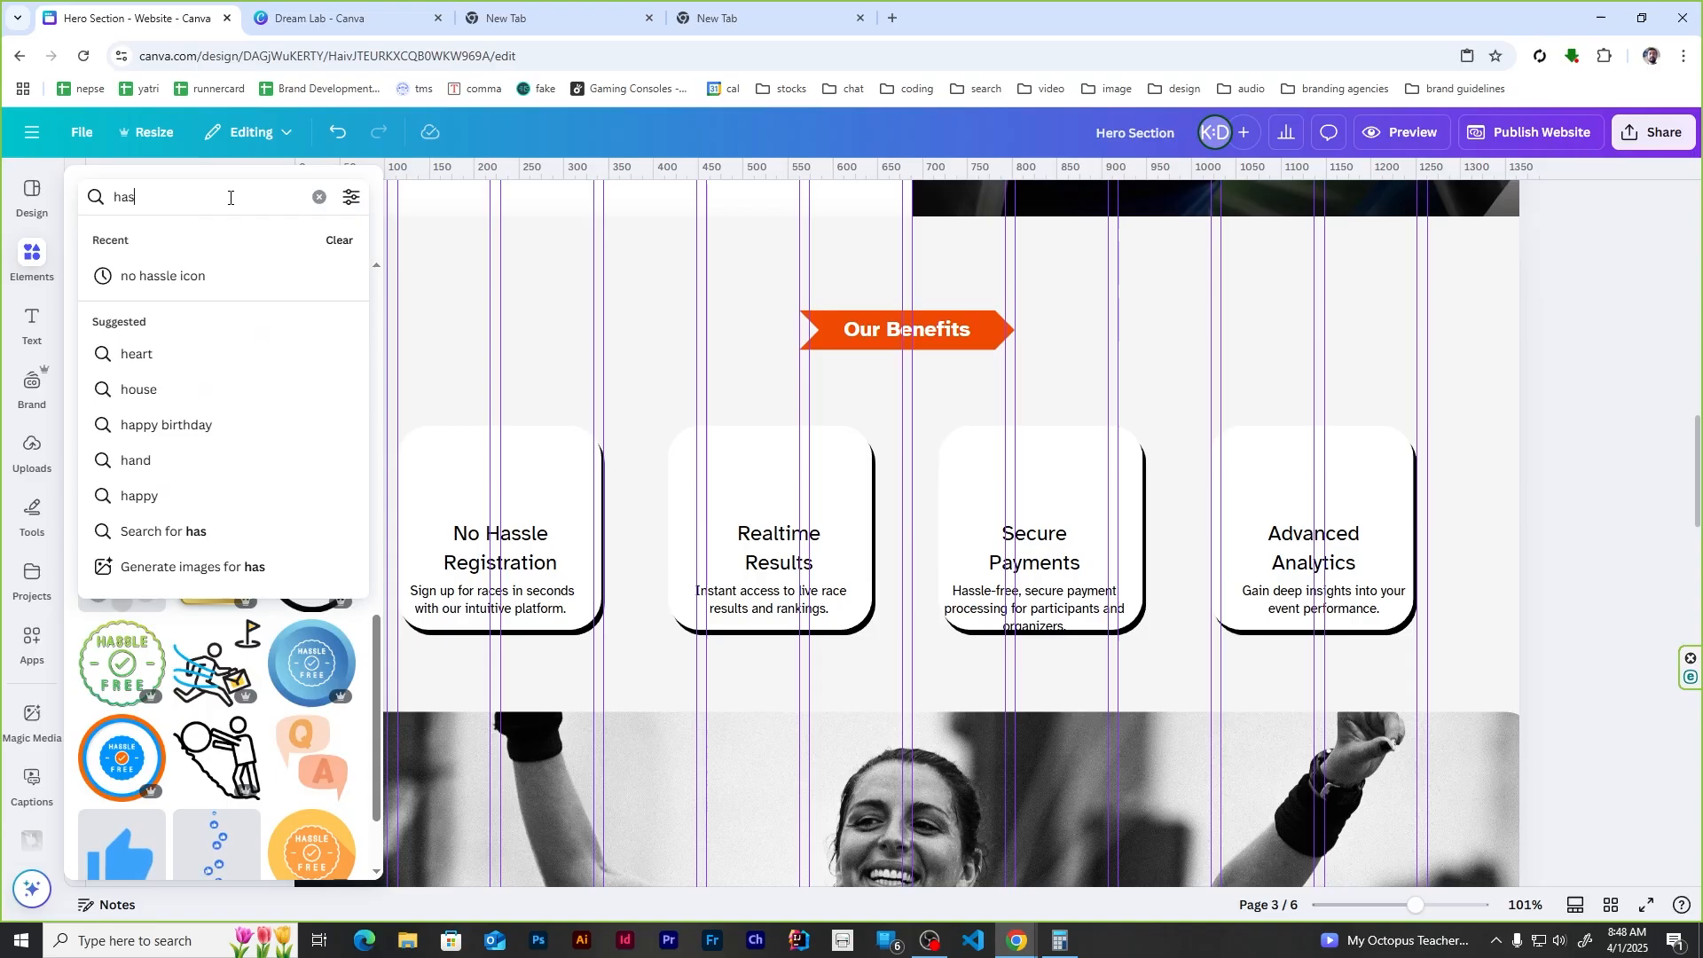
text(sle free registration icon)
key(Return)
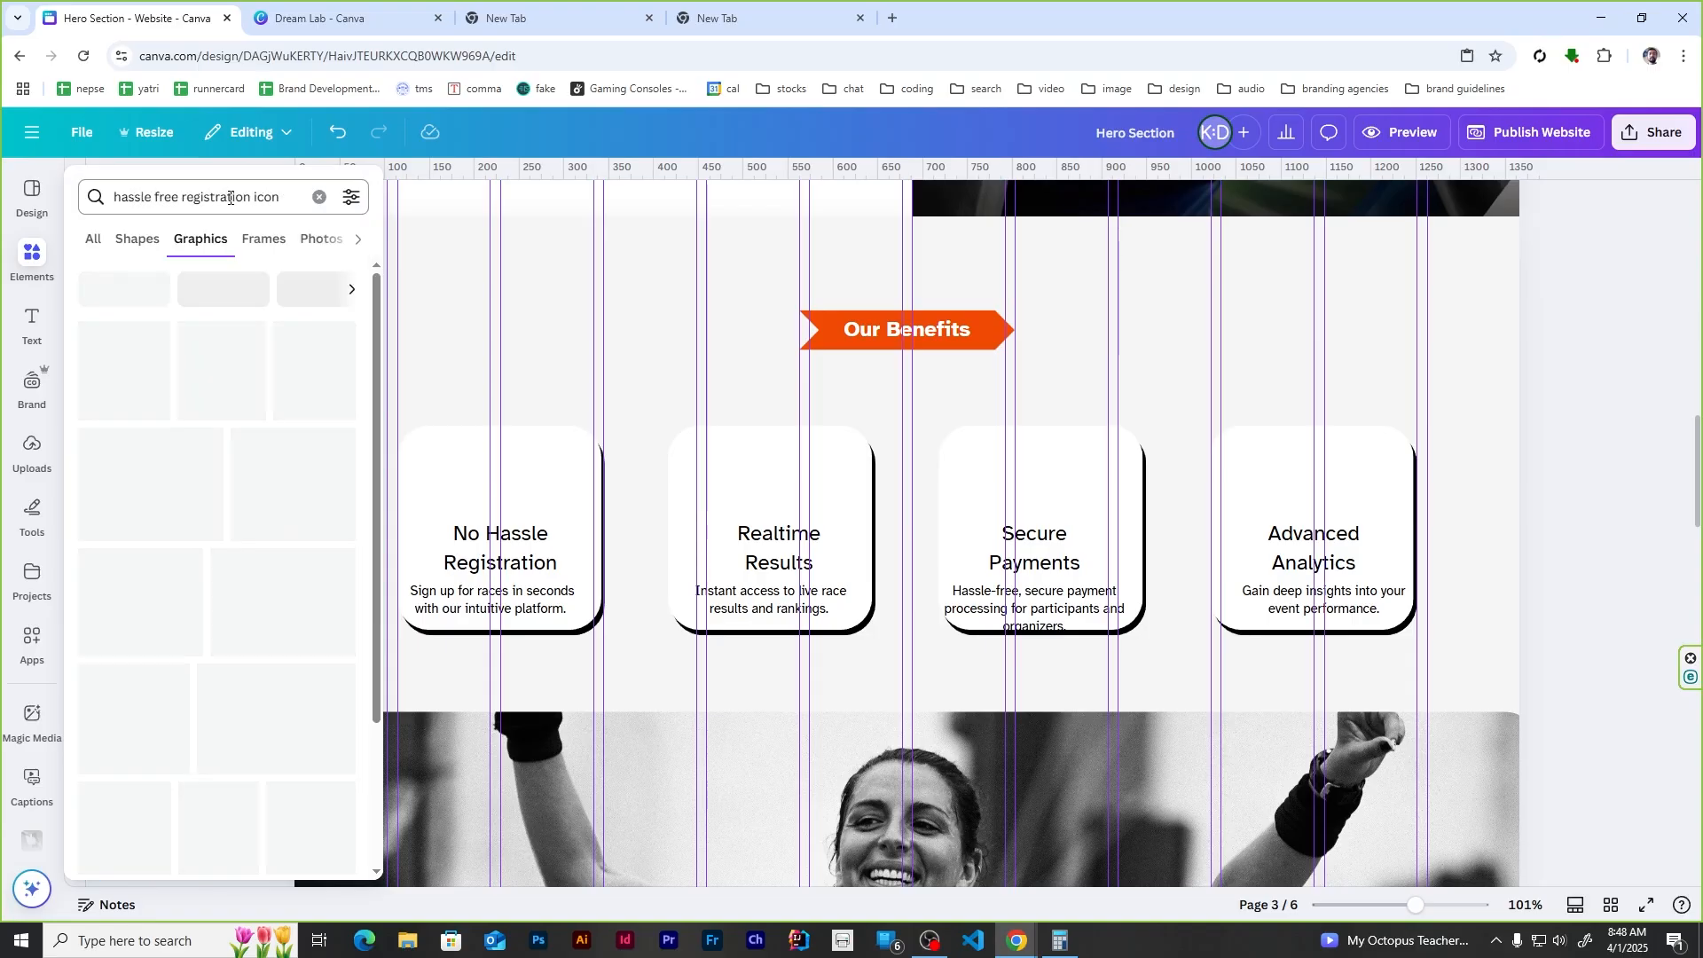
scroll(209, 501, down, 10)
scroll(209, 501, down, 10)
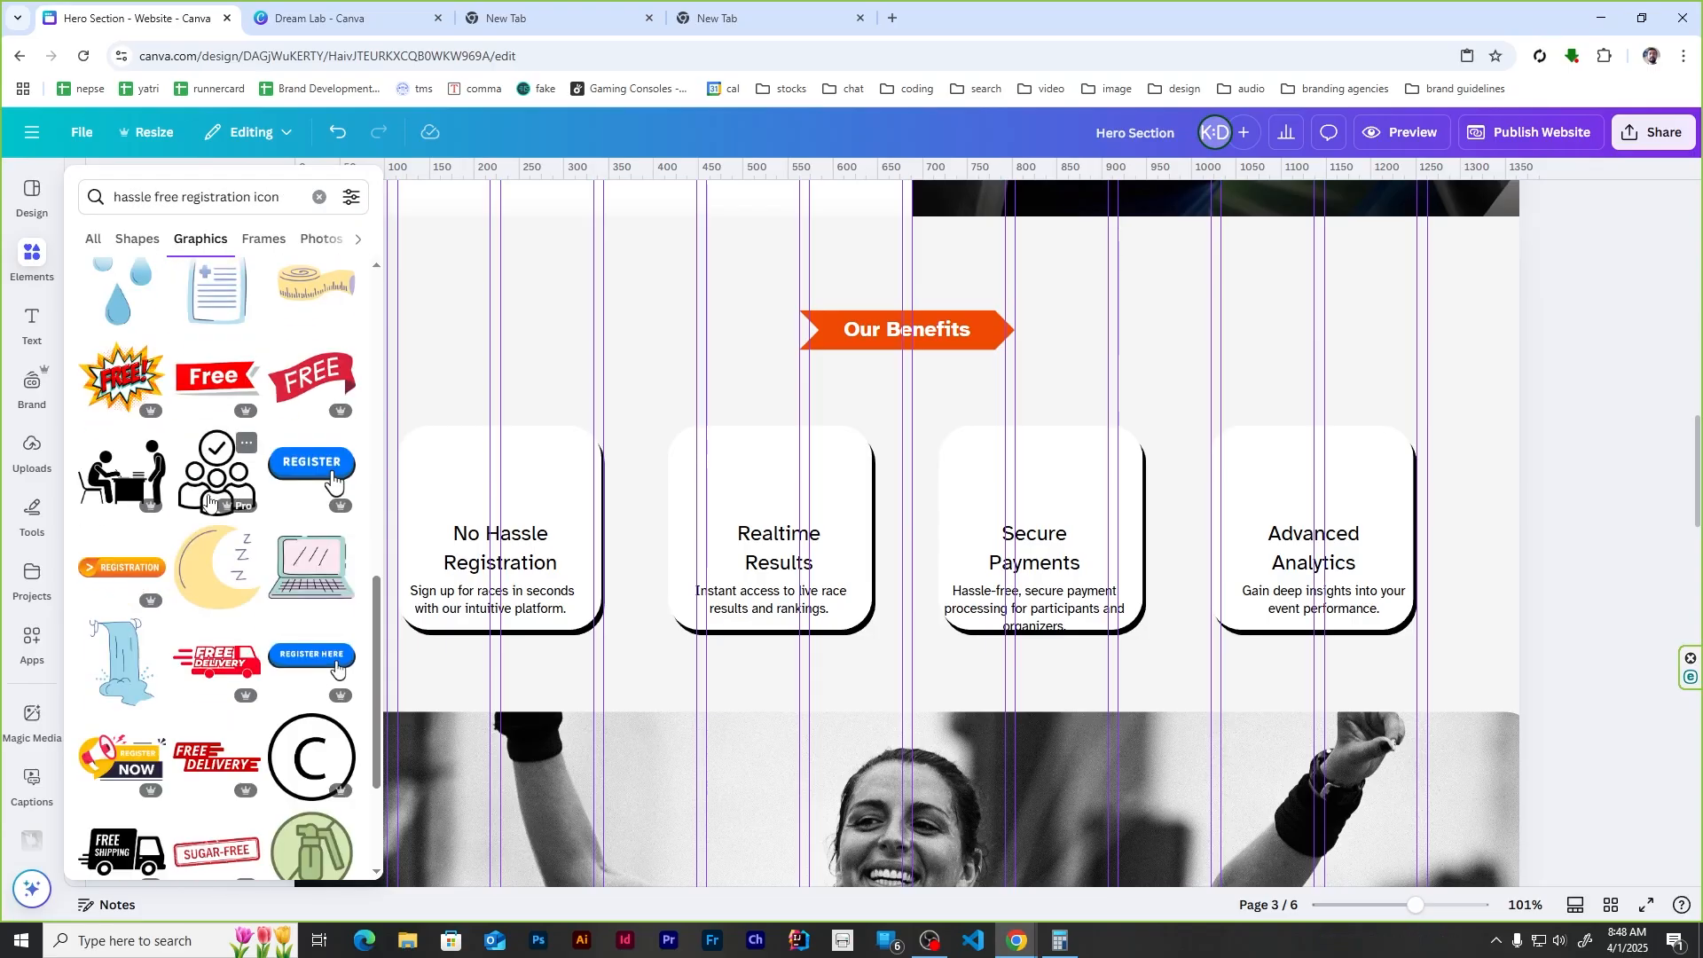
Step: Search the graphics for "quick icon" and look for one that suits the registration card
triple_click(186, 196)
text(quick icon)
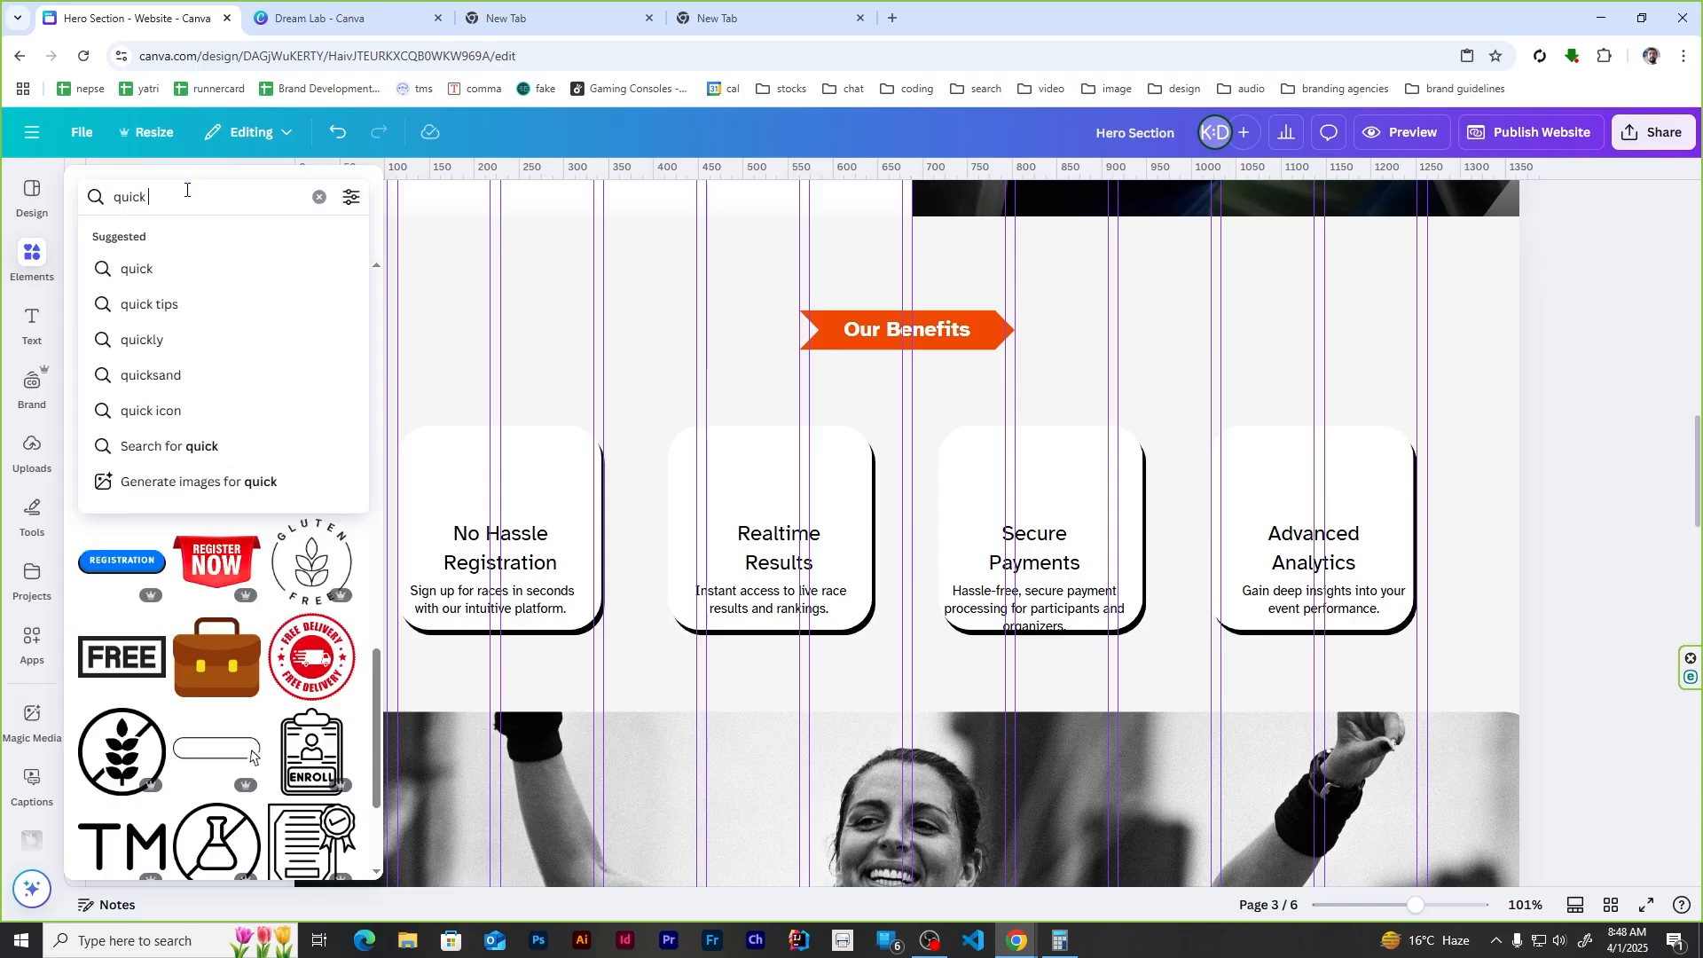
key(Return)
scroll(200, 499, down, 4)
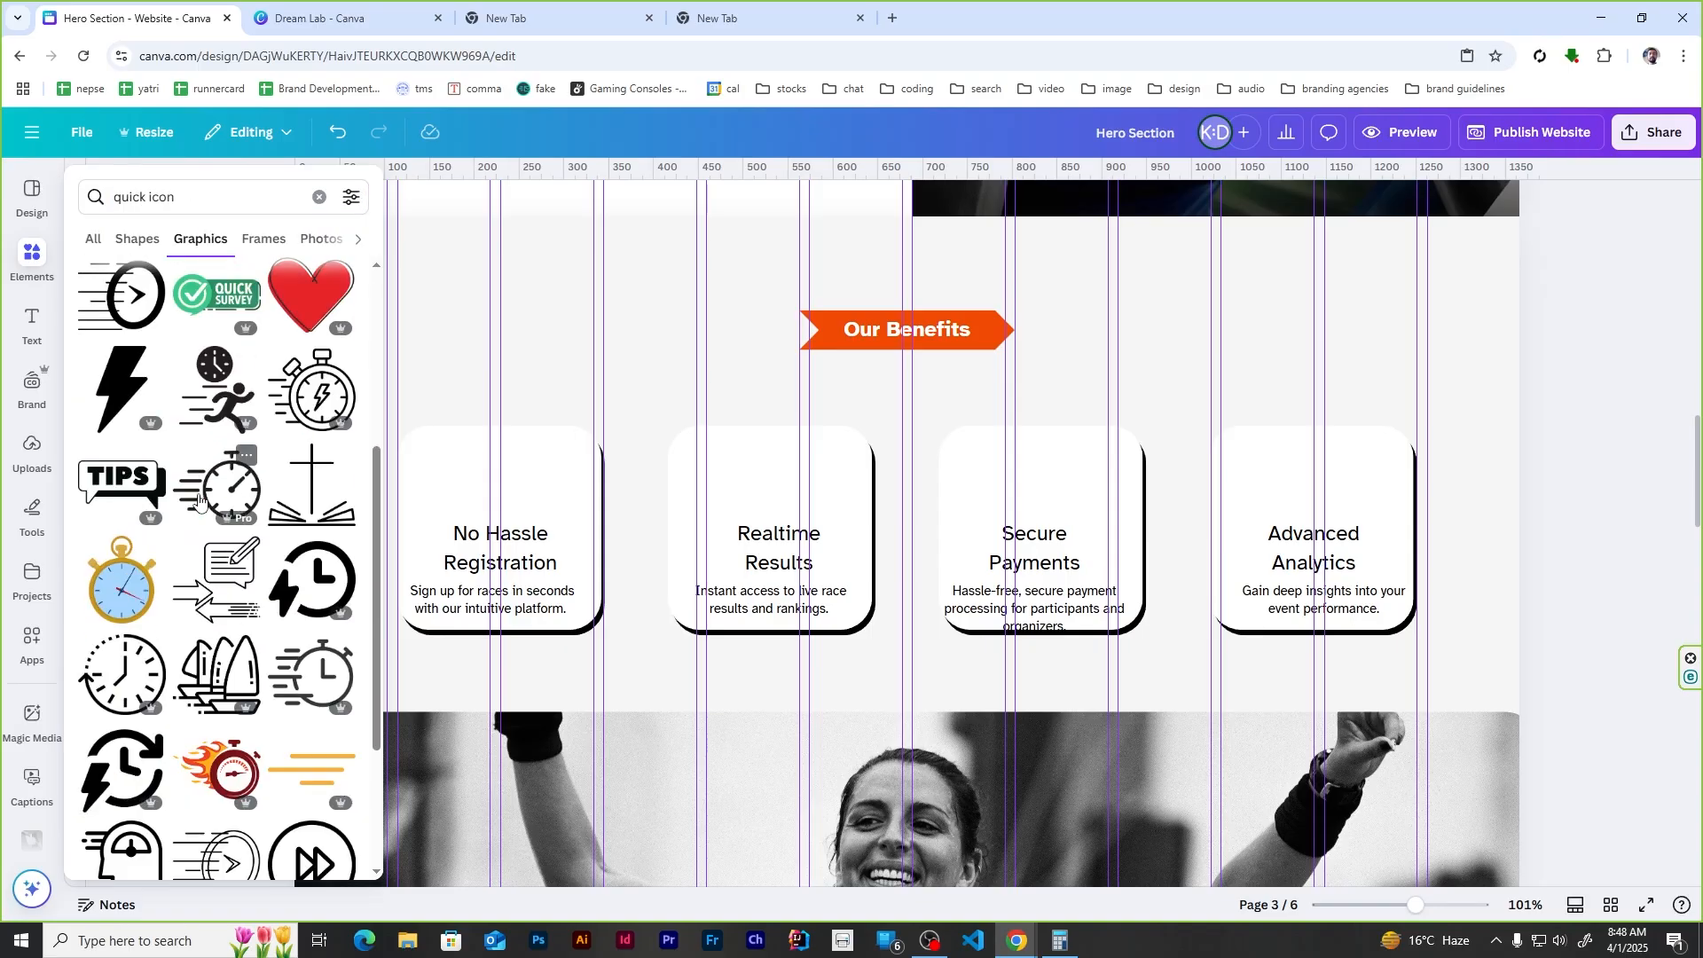
scroll(200, 502, down, 3)
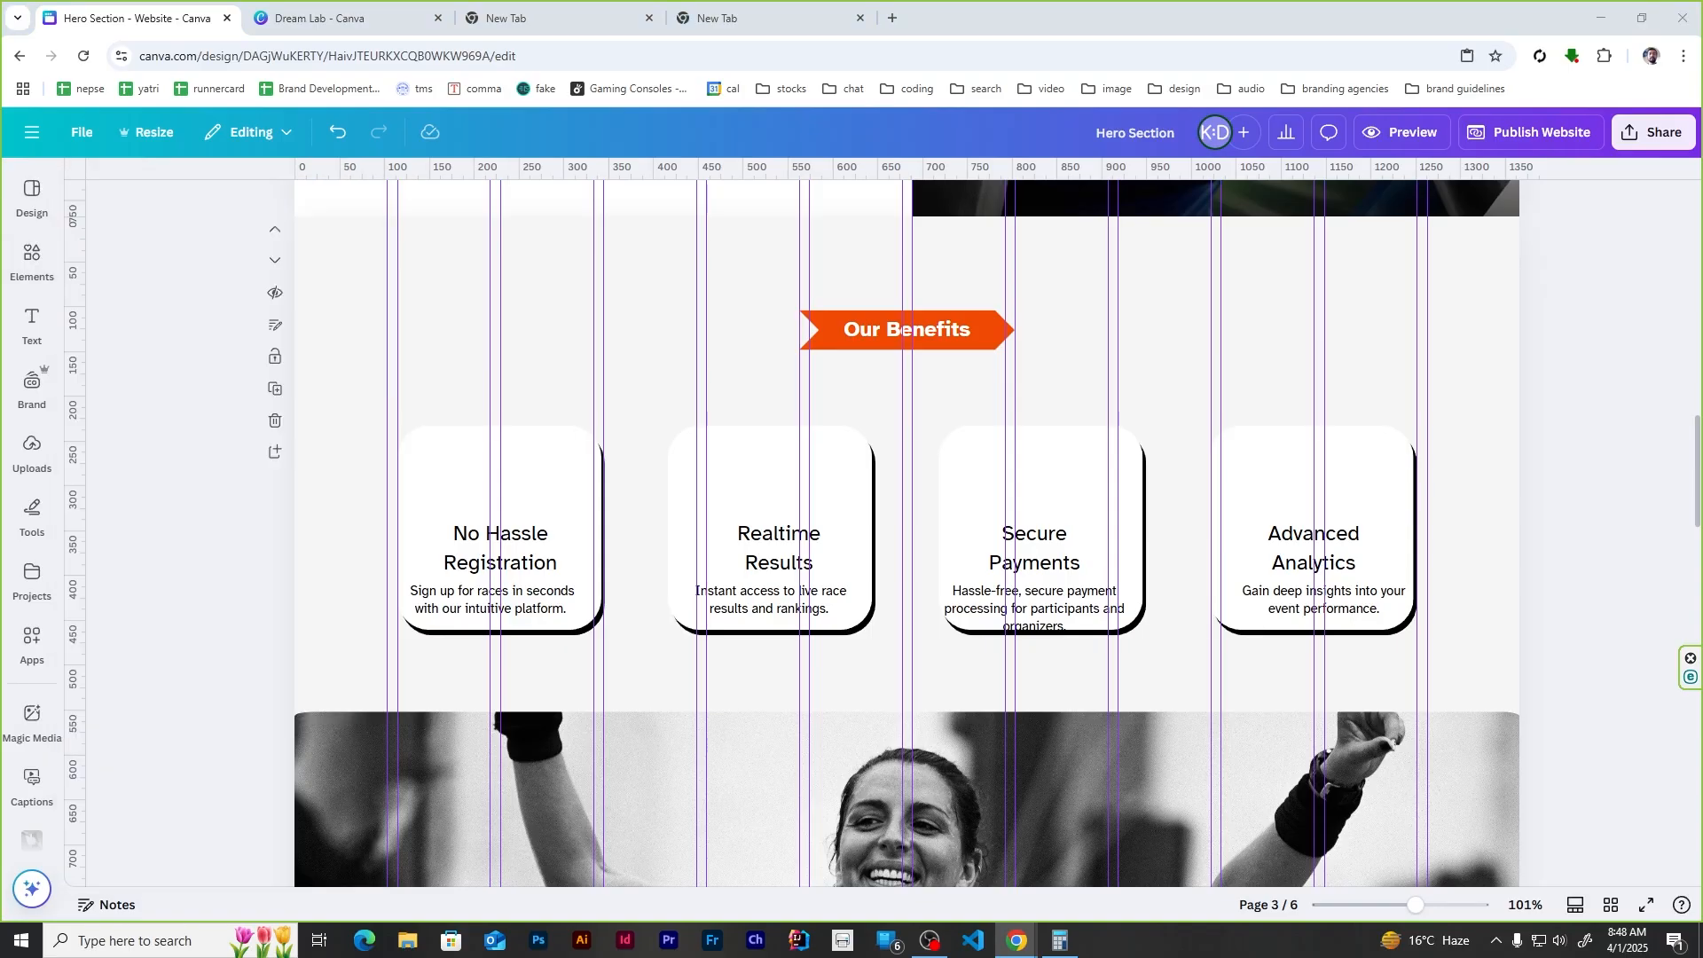
Step: Search the graphics for "effortless icon" and add the black snapping-fingers hand with a check mark above the first card
double_click(203, 200)
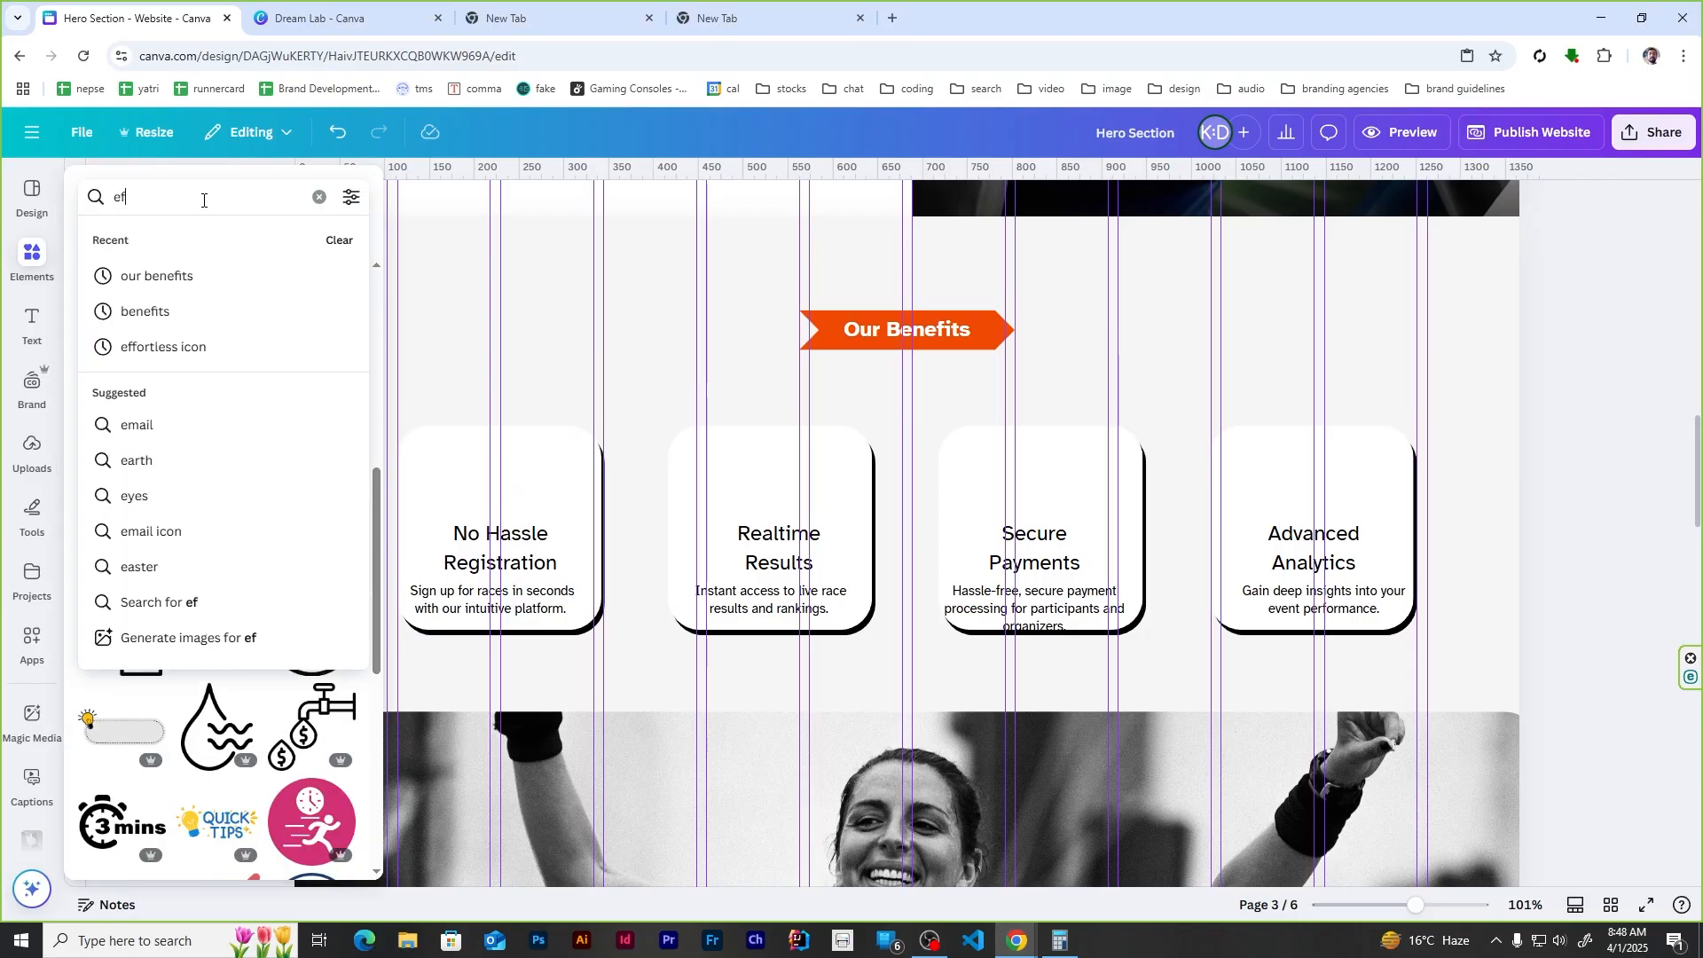
text(effortless icon)
key(Return)
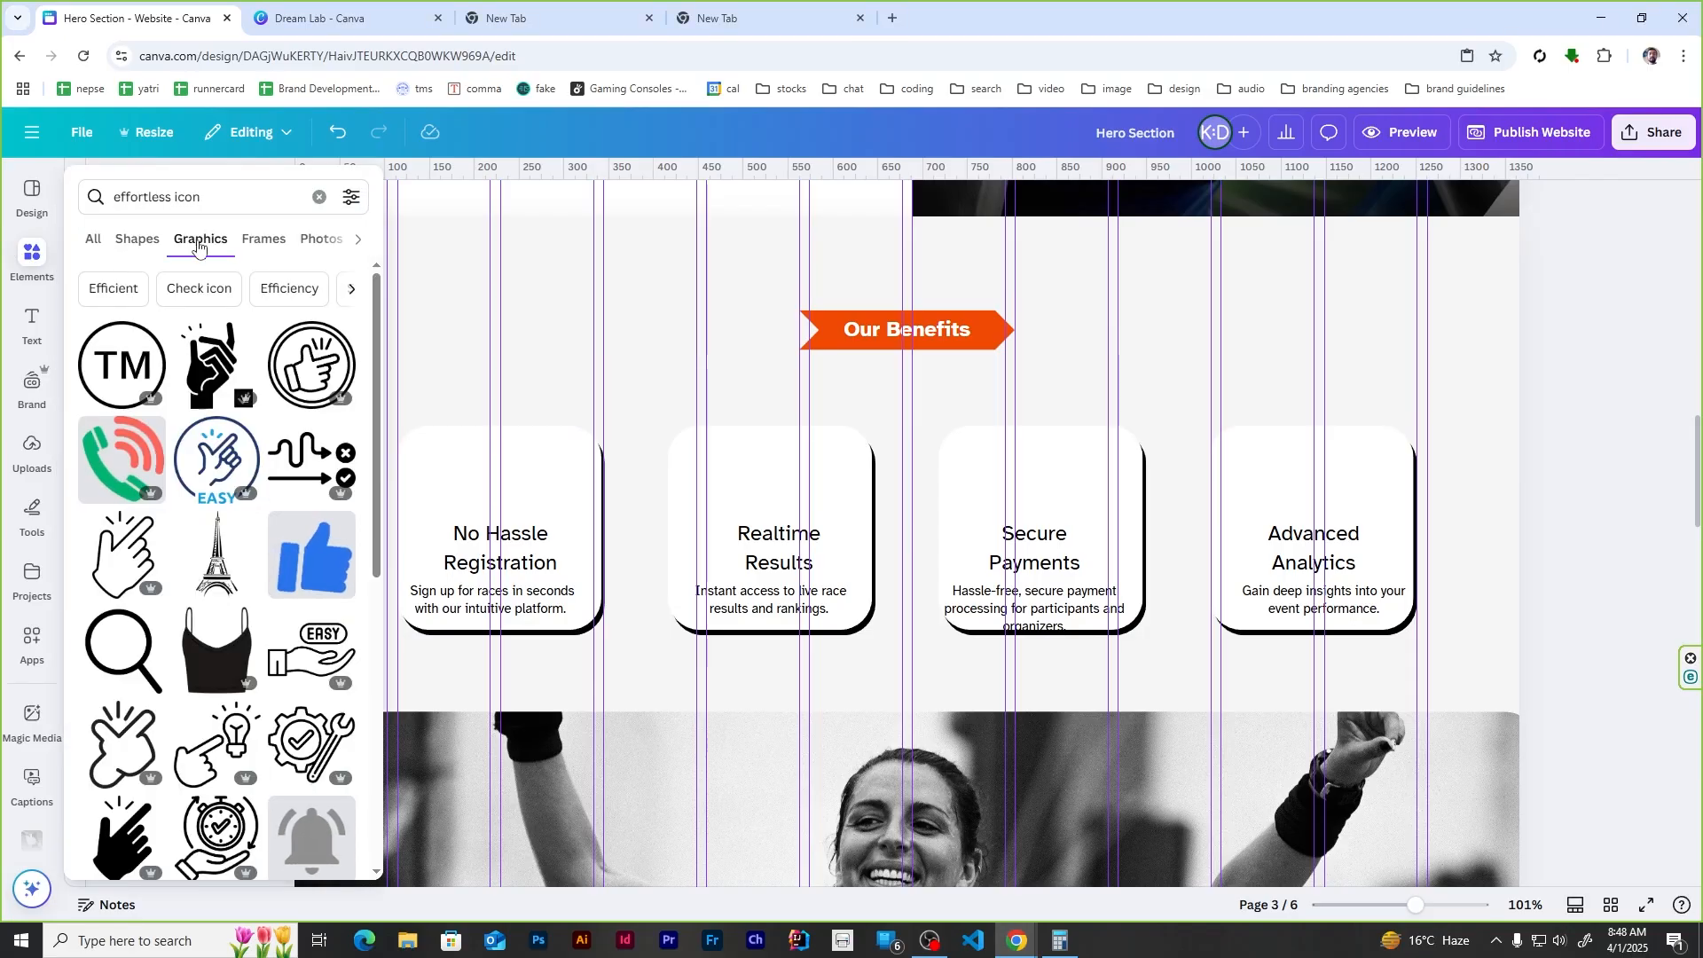
click(213, 364)
drag(807, 571, 381, 387)
Step: Search the graphics for "real time" and add the black location pin icon with the clock and wireless signal over the hand icon
click(31, 262)
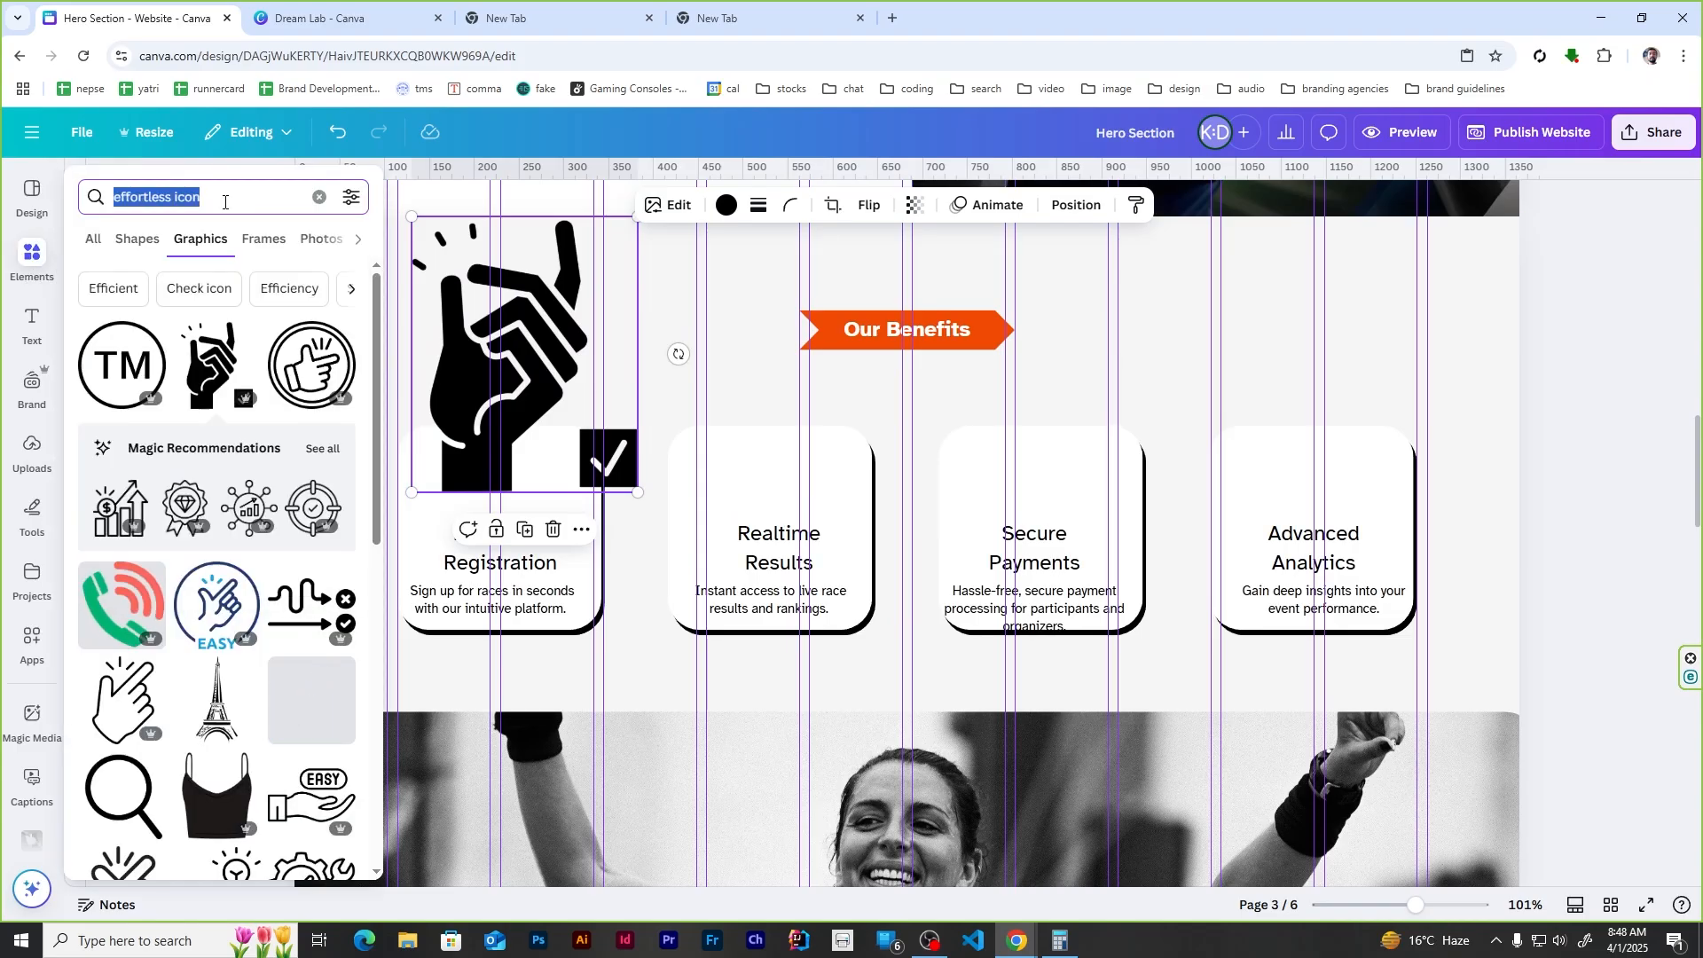
text(real time)
key(Escape)
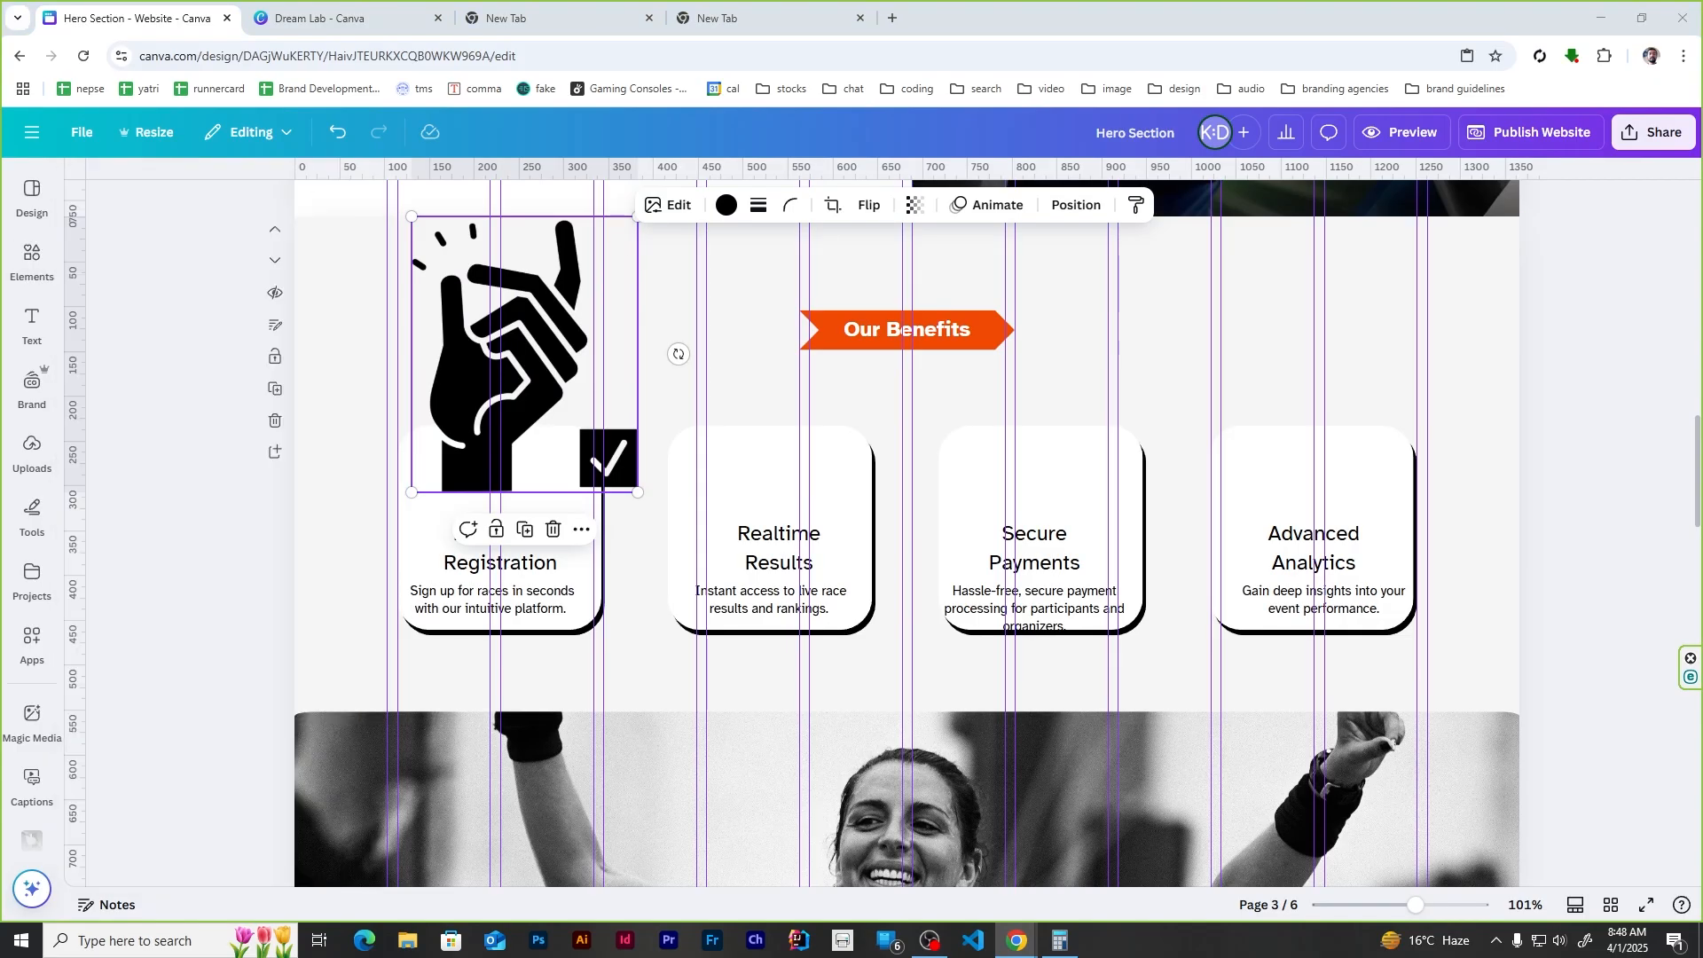
click(31, 261)
scroll(213, 550, down, 6)
drag(213, 545, 501, 361)
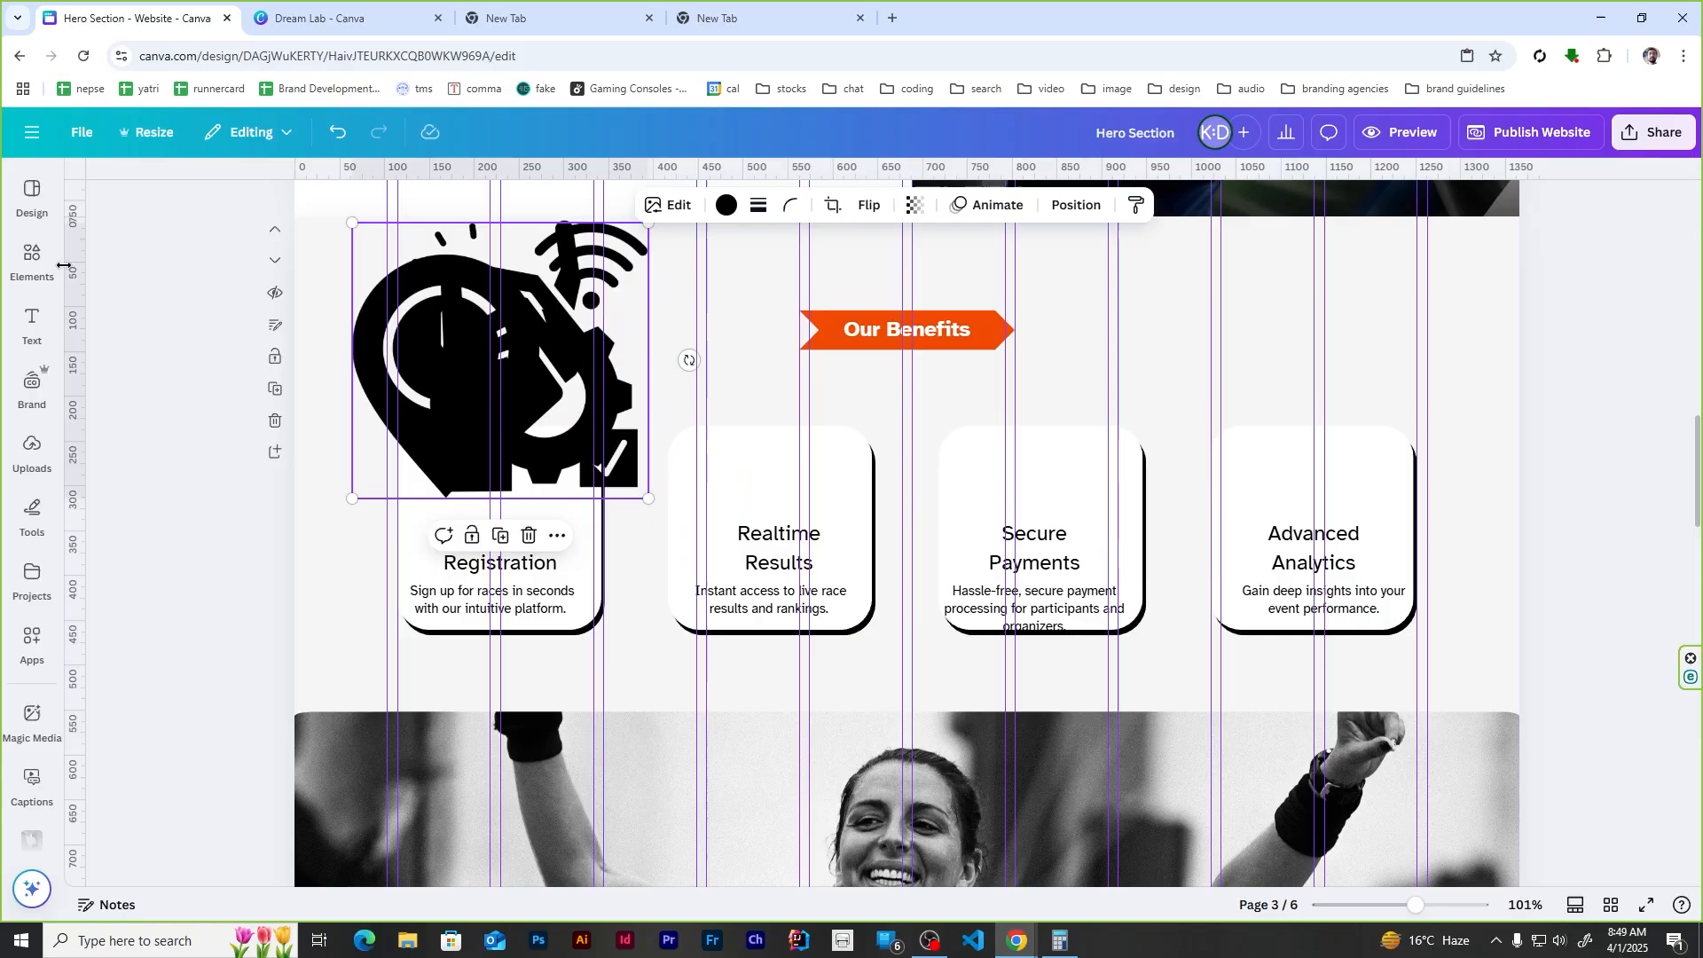
Step: Search the graphics for "secure icon" and a payment icon, and add the black shield-and-circuit icon onto the icon stack
click(60, 265)
text(secure icon)
key(Return)
scroll(248, 545, down, 8)
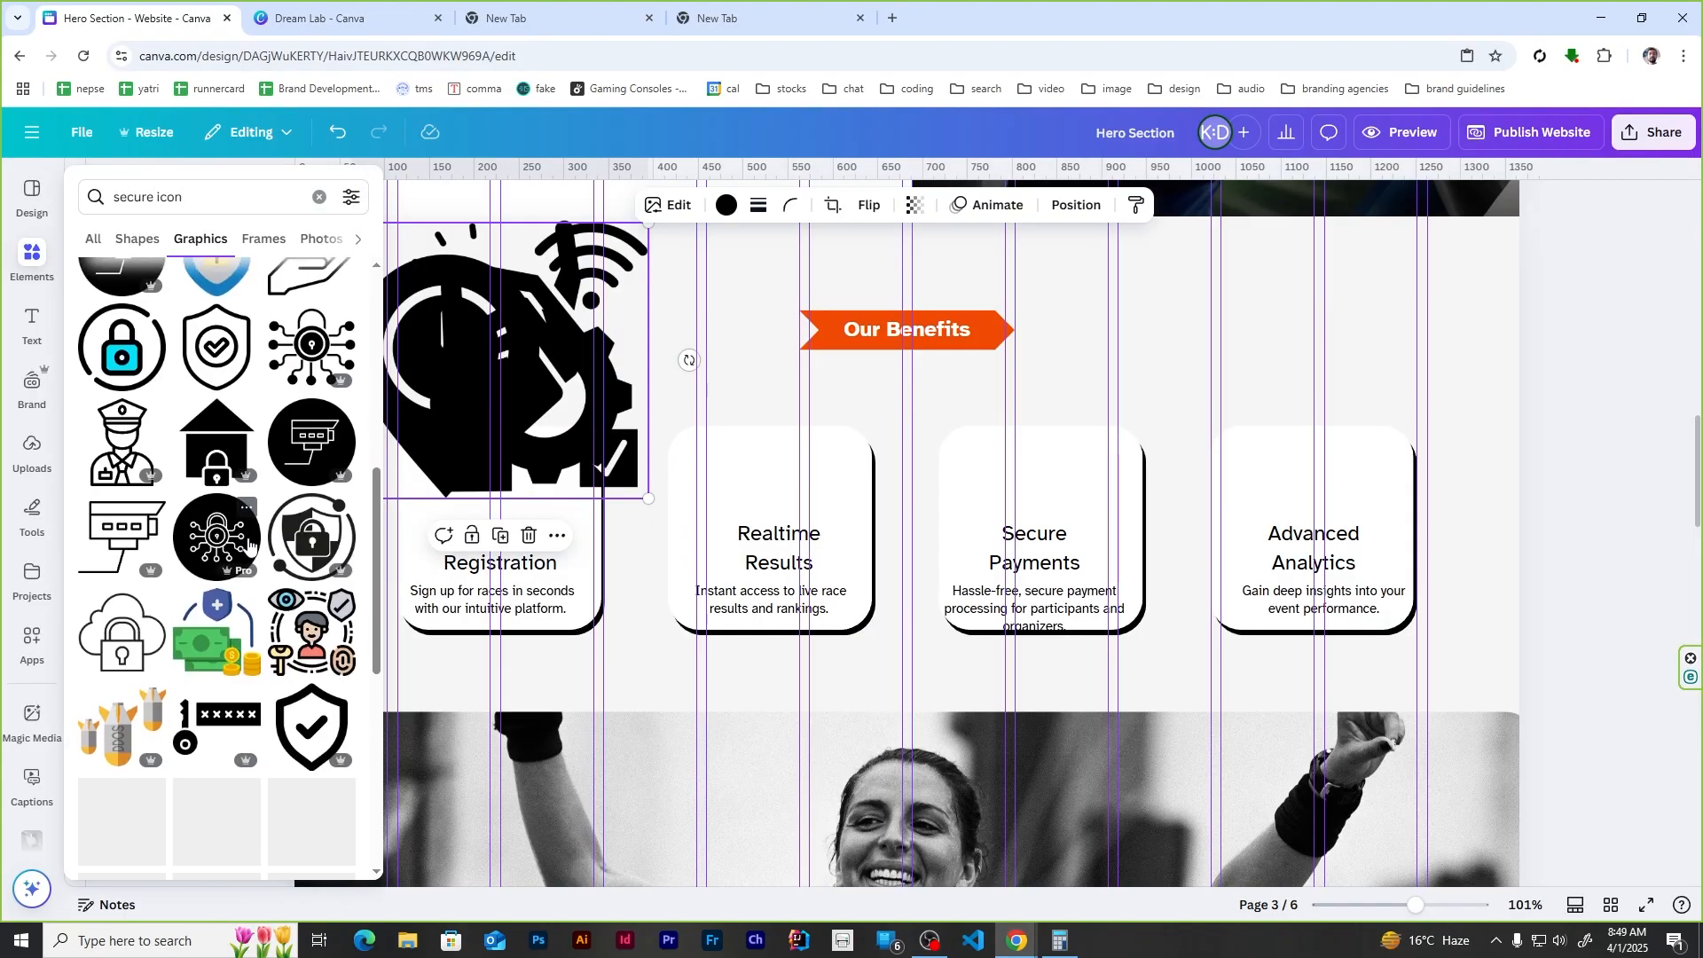
double_click(168, 197)
text(pay icon)
key(Return)
click(124, 457)
drag(905, 560, 519, 360)
Step: Search the graphics for "analytics icon" and add the round black chart icon with surrounding nodes onto the icon stack
click(32, 262)
triple_click(188, 201)
text(ana)
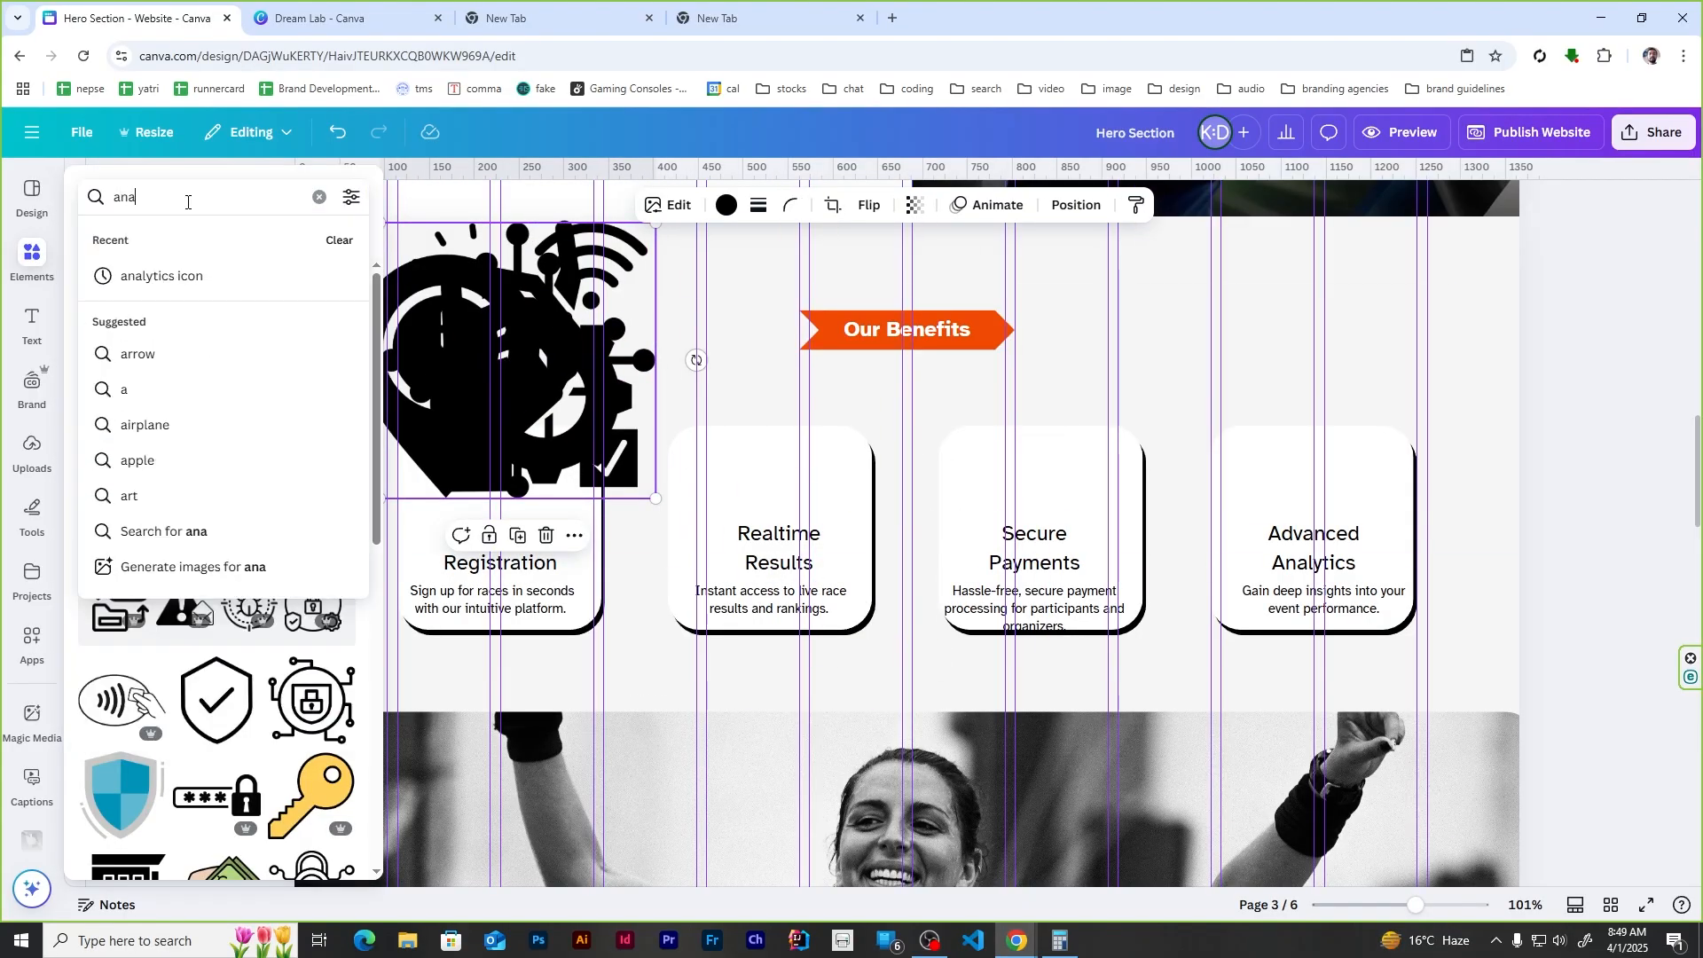
click(161, 276)
drag(316, 357, 557, 353)
drag(328, 282, 567, 342)
drag(525, 360, 561, 333)
Step: Align the four stacked icons to their middles and shrink them together to about 91 px high
click(1007, 205)
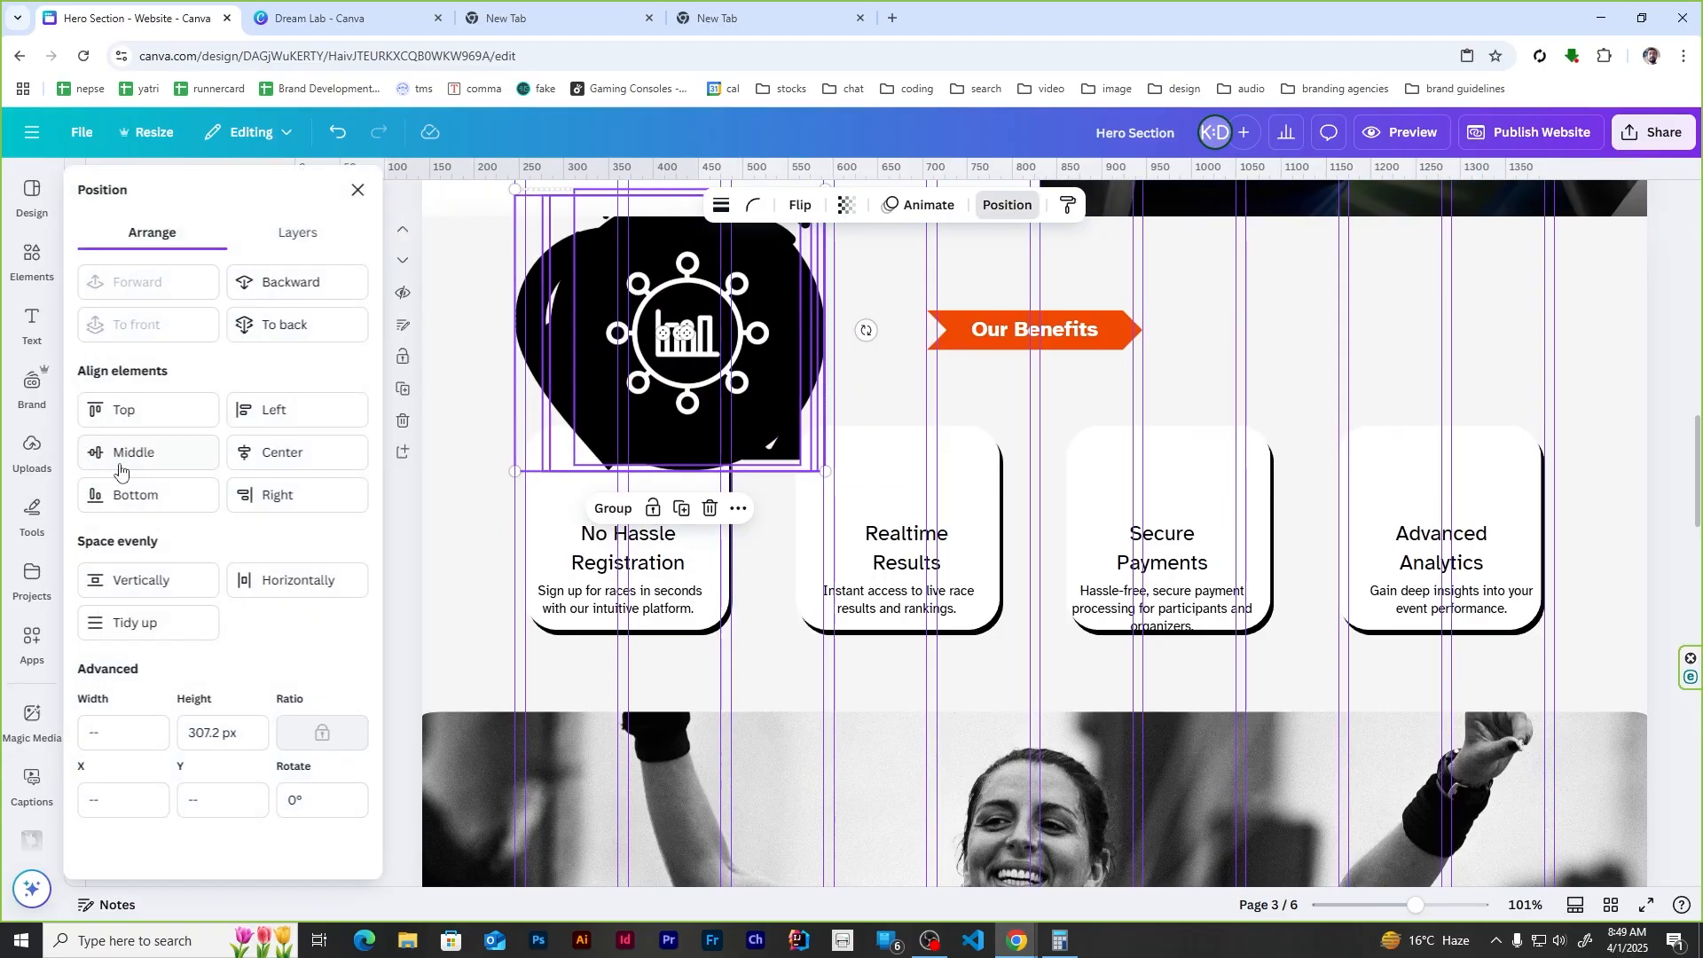
click(122, 470)
drag(825, 189, 624, 568)
Step: Try to distribute the stacked icons onto the benefit cards and select the first card's contents for alignment
drag(579, 608, 1453, 649)
drag(728, 502, 928, 646)
drag(724, 499, 653, 649)
scroll(729, 572, down, 3)
click(729, 572)
click(647, 378)
shift+click(923, 378)
Step: Undo the placement of the icons on the benefit cards
key(ctrl+z)
key(ctrl+z)
key(ctrl+z)
key(ctrl+z)
key(ctrl+z)
Step: Shrink the stacked icons further and move each one above the heading of its matching benefit card
scroll(781, 390, up, 2)
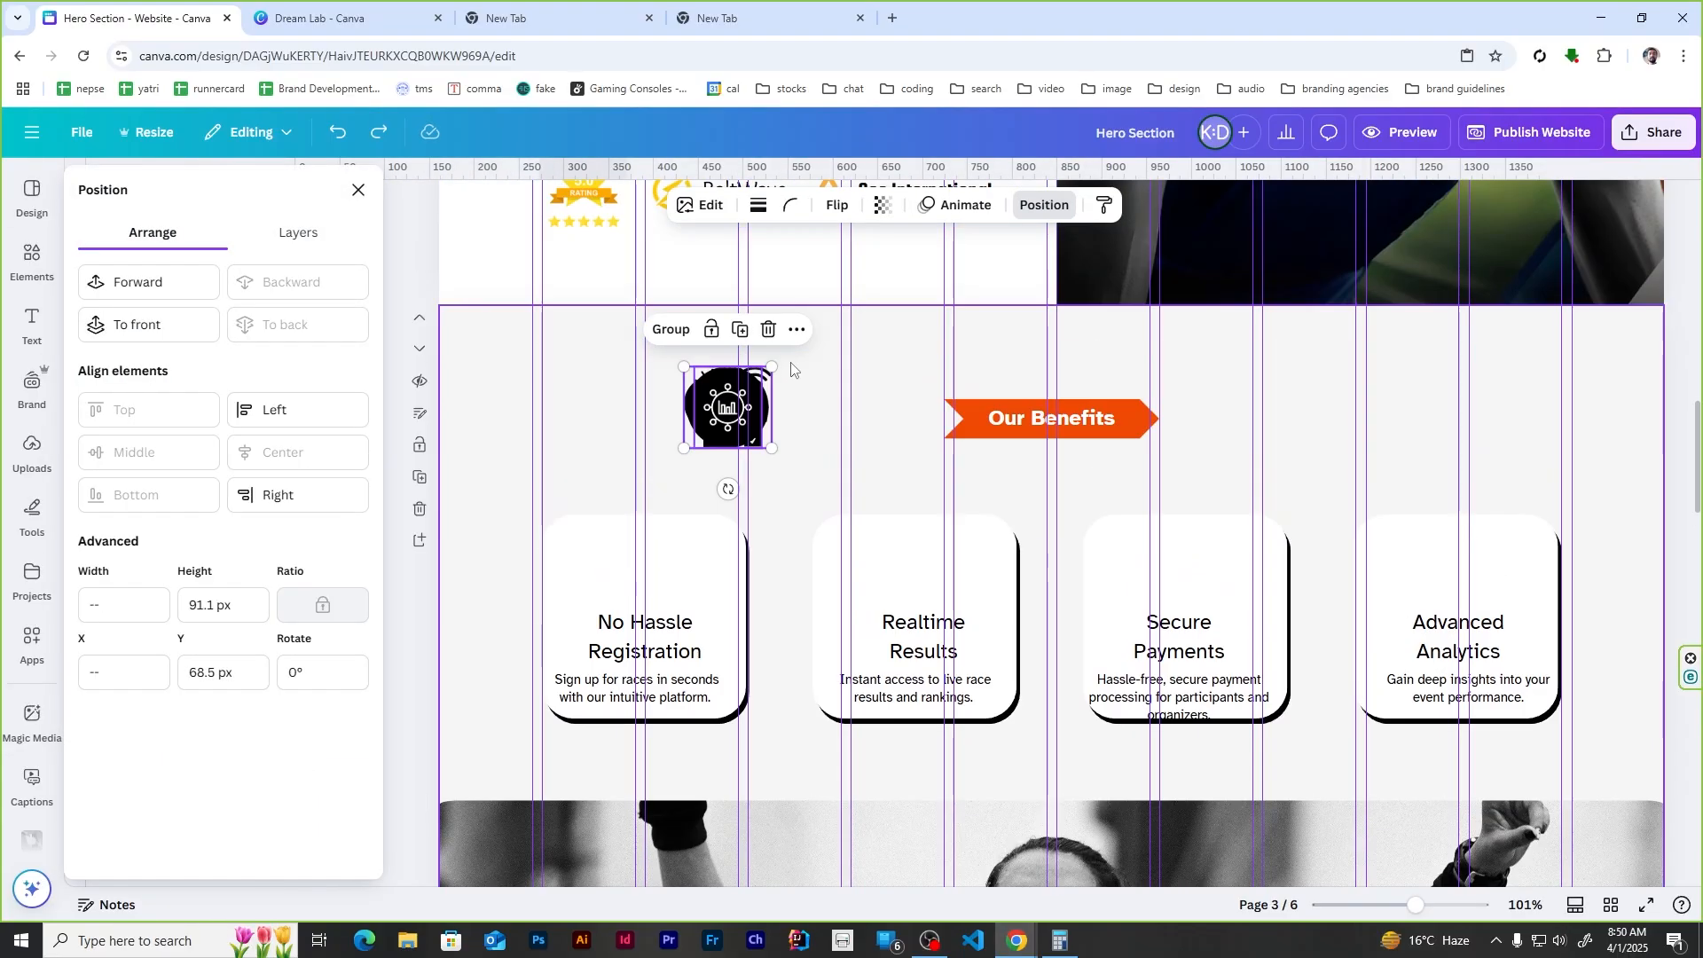
drag(634, 466, 748, 389)
drag(716, 417, 1463, 564)
drag(716, 417, 922, 563)
drag(714, 417, 635, 556)
Step: Center-align the icon, heading and description with one another in each of the four benefit cards
shift+click(645, 626)
shift+click(636, 687)
click(300, 455)
drag(821, 524, 1002, 705)
click(289, 453)
drag(1091, 523, 1273, 710)
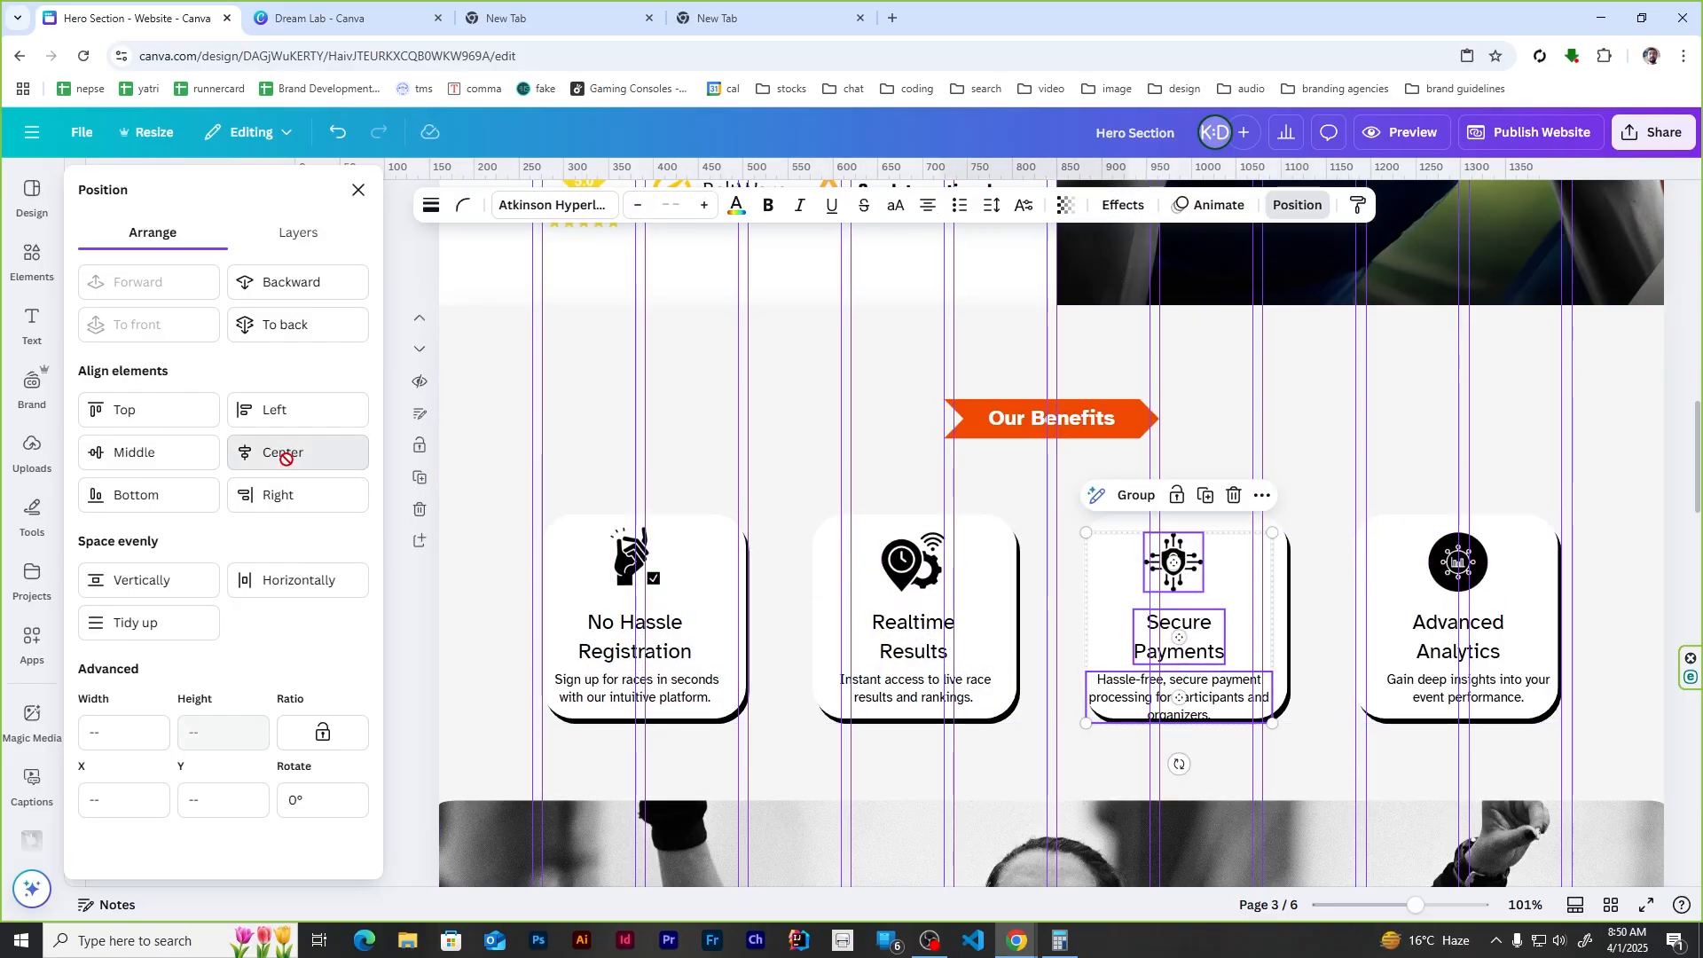
click(285, 459)
drag(1371, 524, 1552, 705)
click(272, 453)
Step: Align the four card descriptions by their tops and the four icons by their middles
drag(559, 634, 1508, 652)
drag(530, 692, 1464, 697)
click(125, 454)
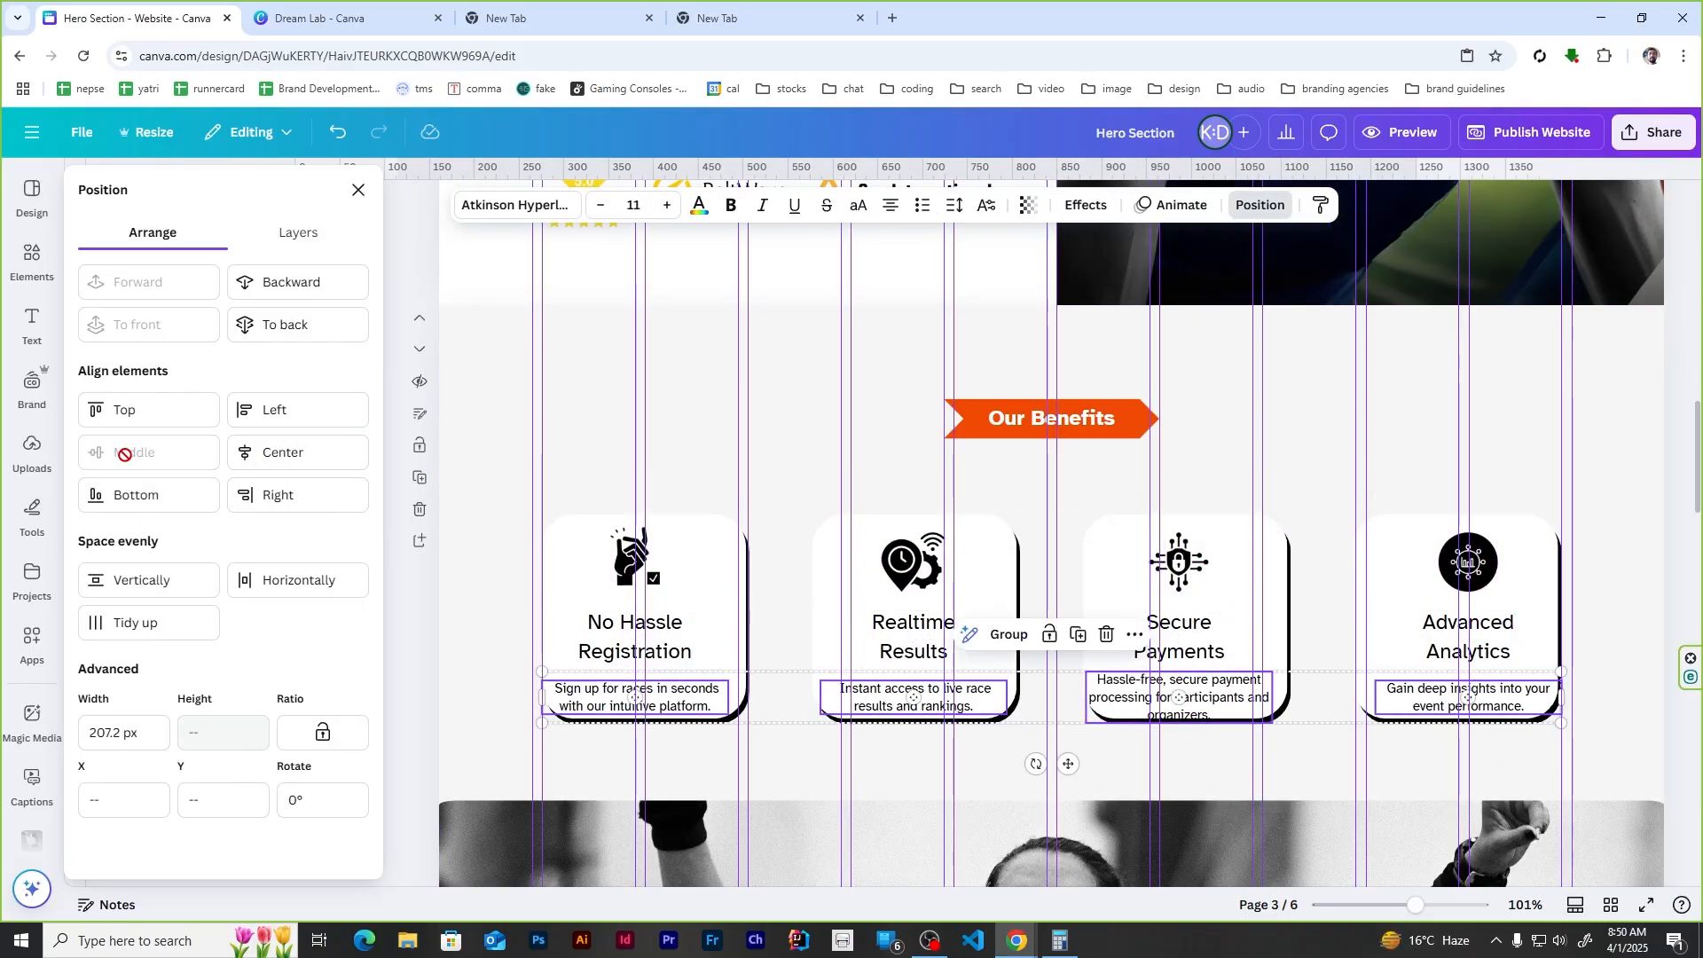
click(116, 406)
drag(524, 558, 1455, 568)
click(121, 456)
Step: Group the icon, heading and description of each benefit card into one content group per card
drag(528, 710, 608, 554)
drag(799, 719, 905, 565)
key(ctrl+g)
click(1154, 692)
shift+click(1175, 637)
shift+click(1179, 561)
key(ctrl+g)
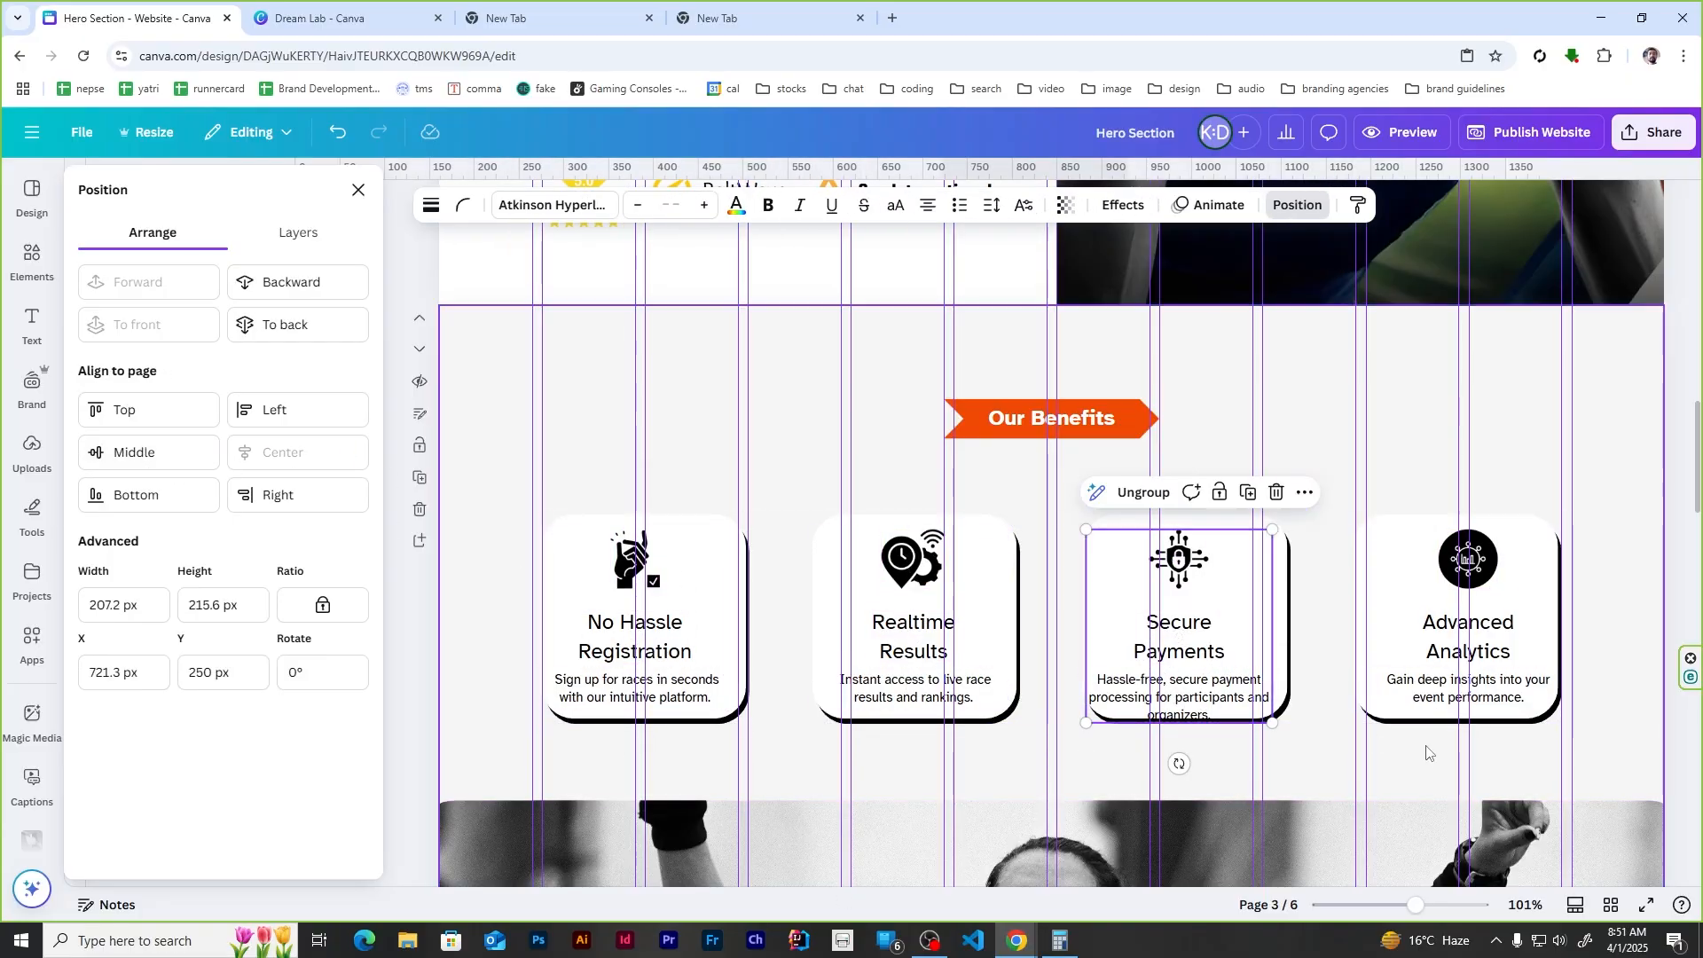
click(1446, 693)
shift+click(1464, 637)
shift+click(1468, 561)
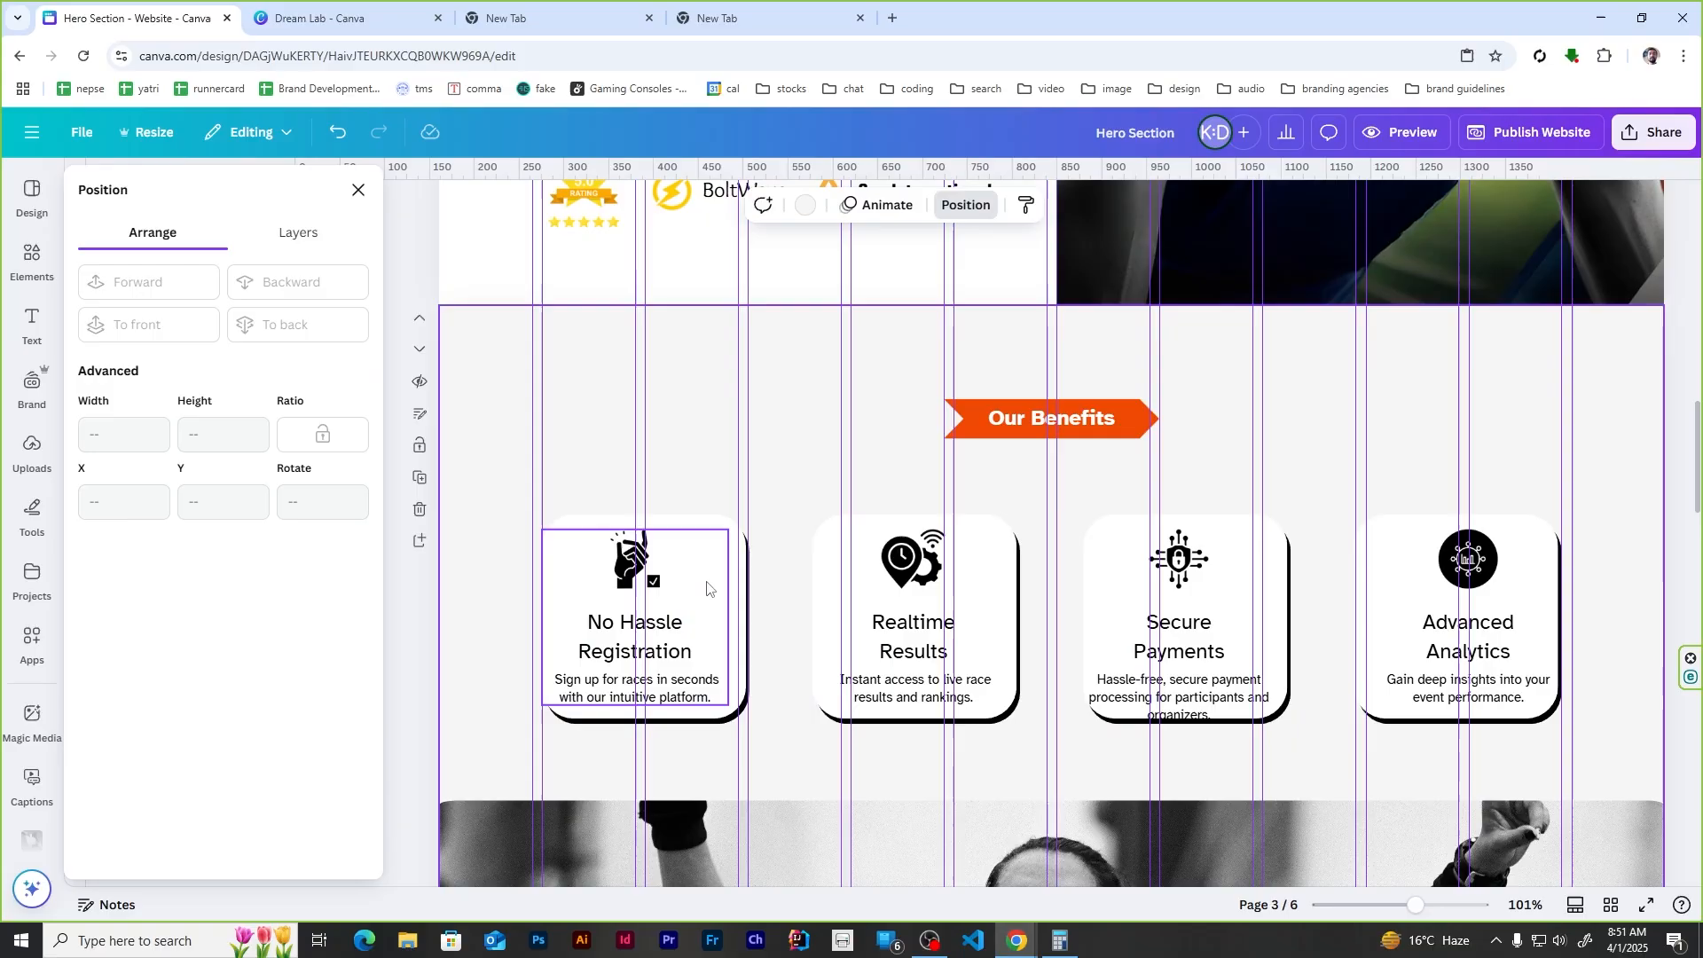
Step: Center each content group within its white card and group the content with the card
click(617, 634)
drag(747, 654, 738, 648)
key(ctrl+g)
drag(928, 644, 909, 643)
drag(1047, 705, 1009, 683)
key(ctrl+g)
drag(1185, 643, 1172, 643)
drag(1317, 726, 1571, 506)
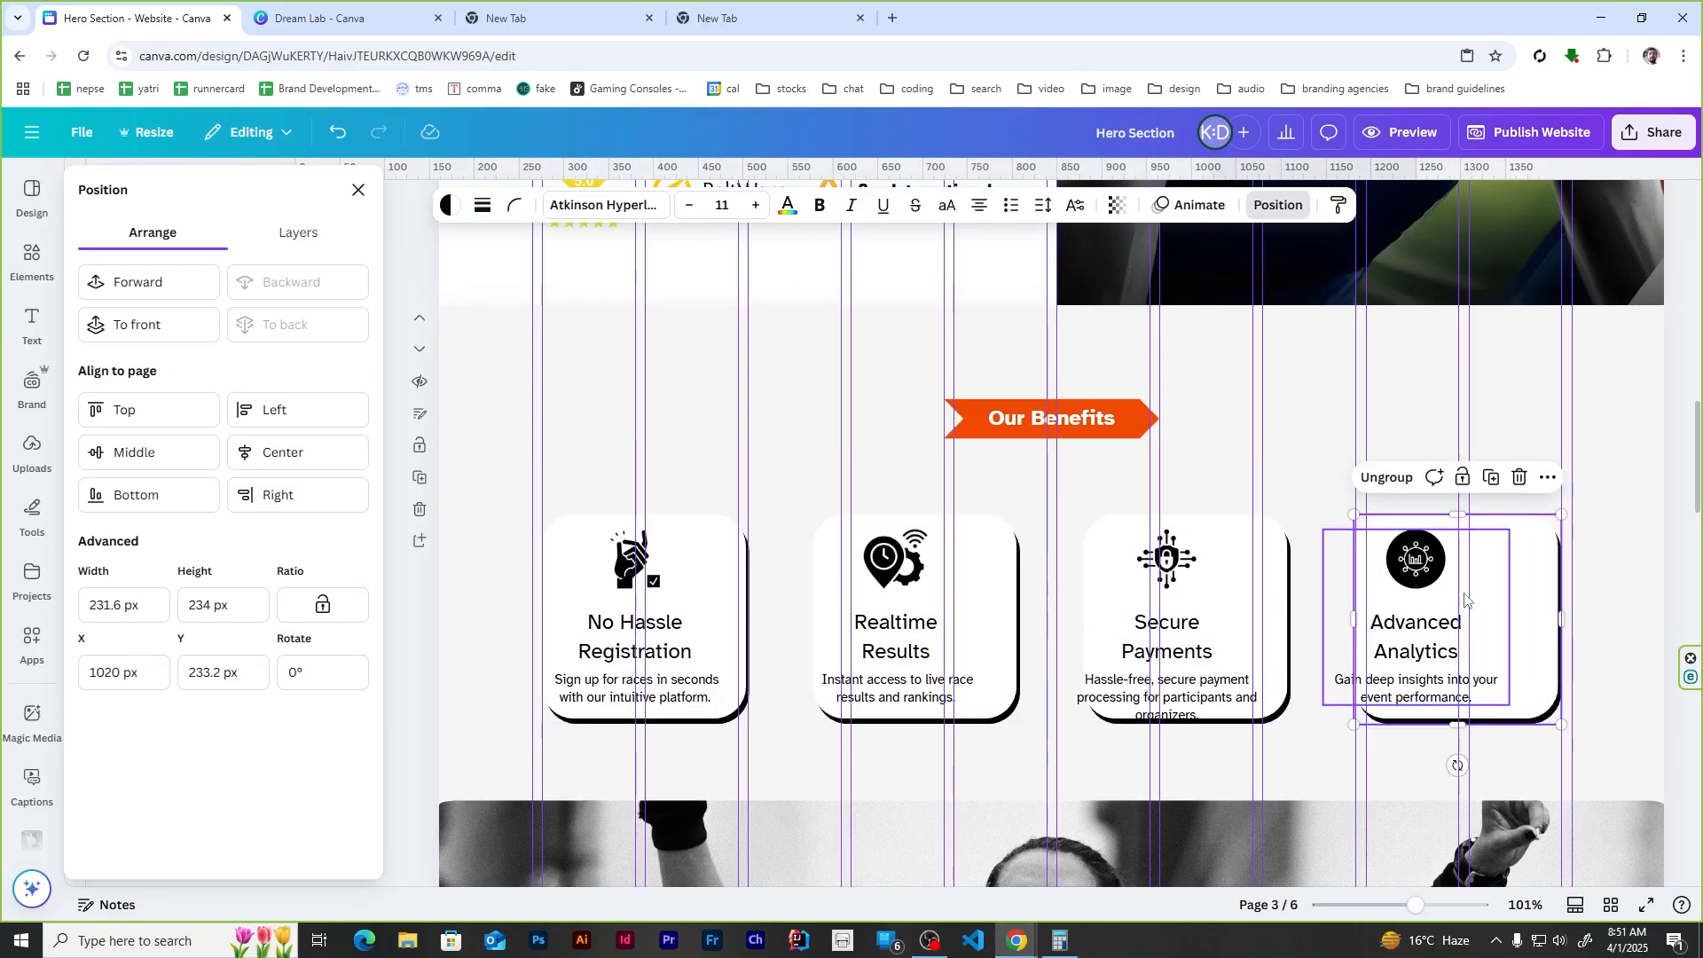
click(288, 453)
drag(1120, 658, 1135, 658)
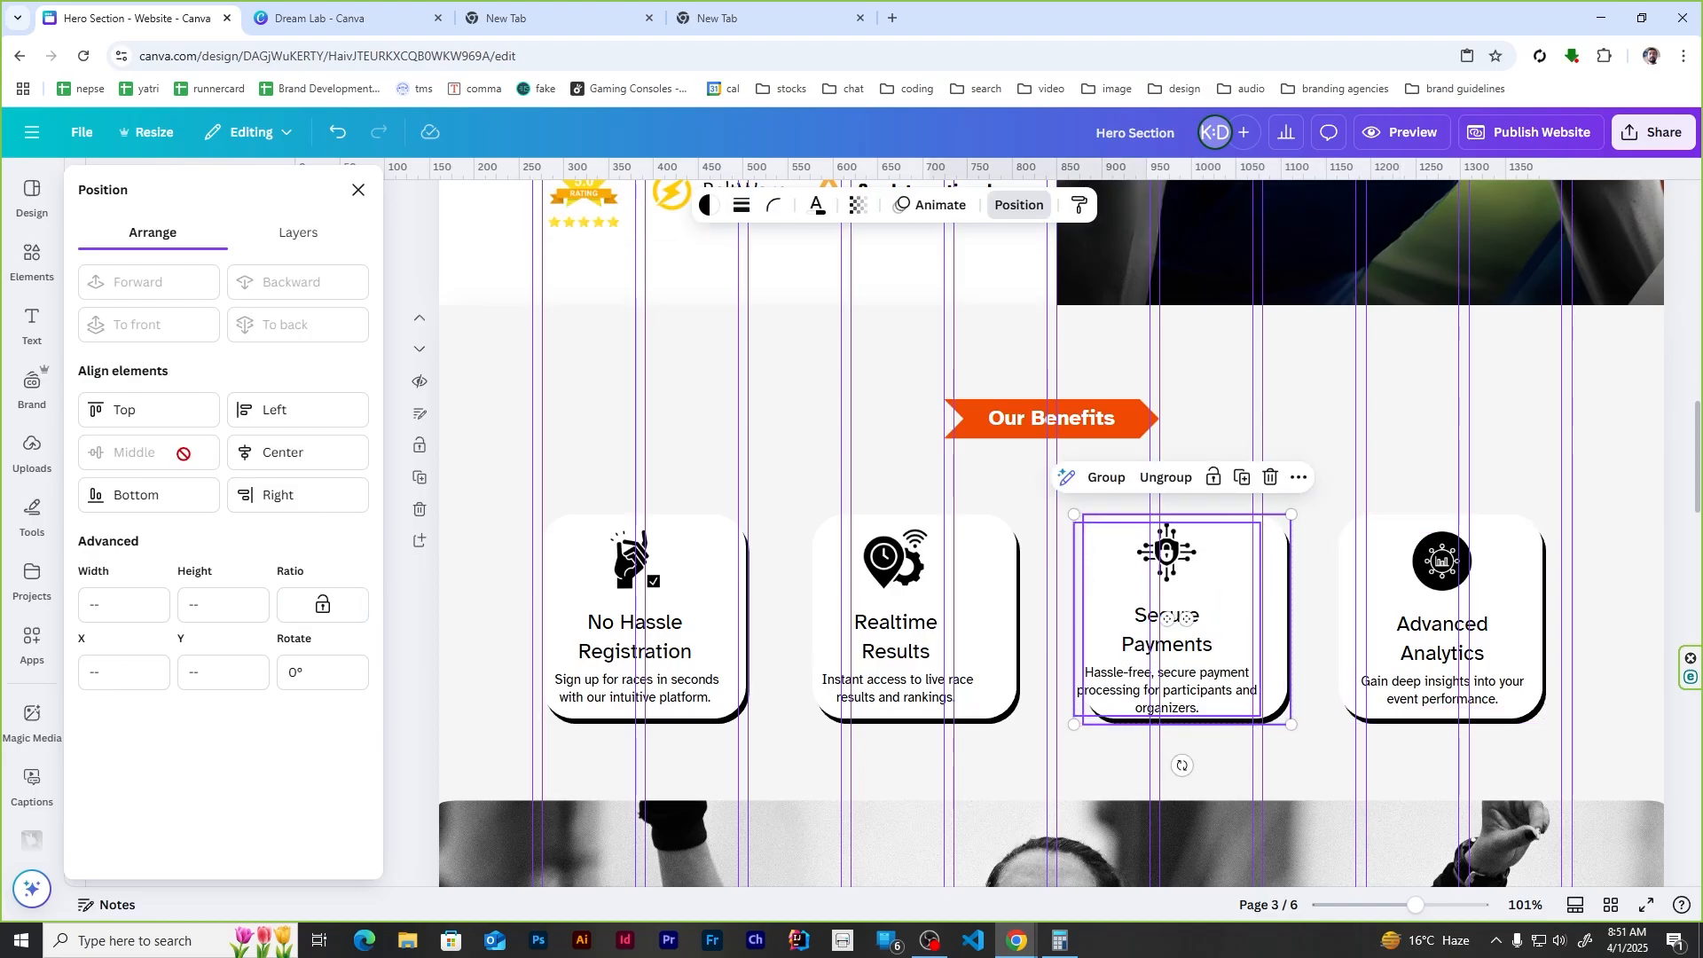
drag(887, 621, 902, 621)
drag(629, 621, 639, 621)
Step: Space the four benefit cards evenly across the row, group them and center the group on the page
shift+click(887, 621)
shift+click(1180, 621)
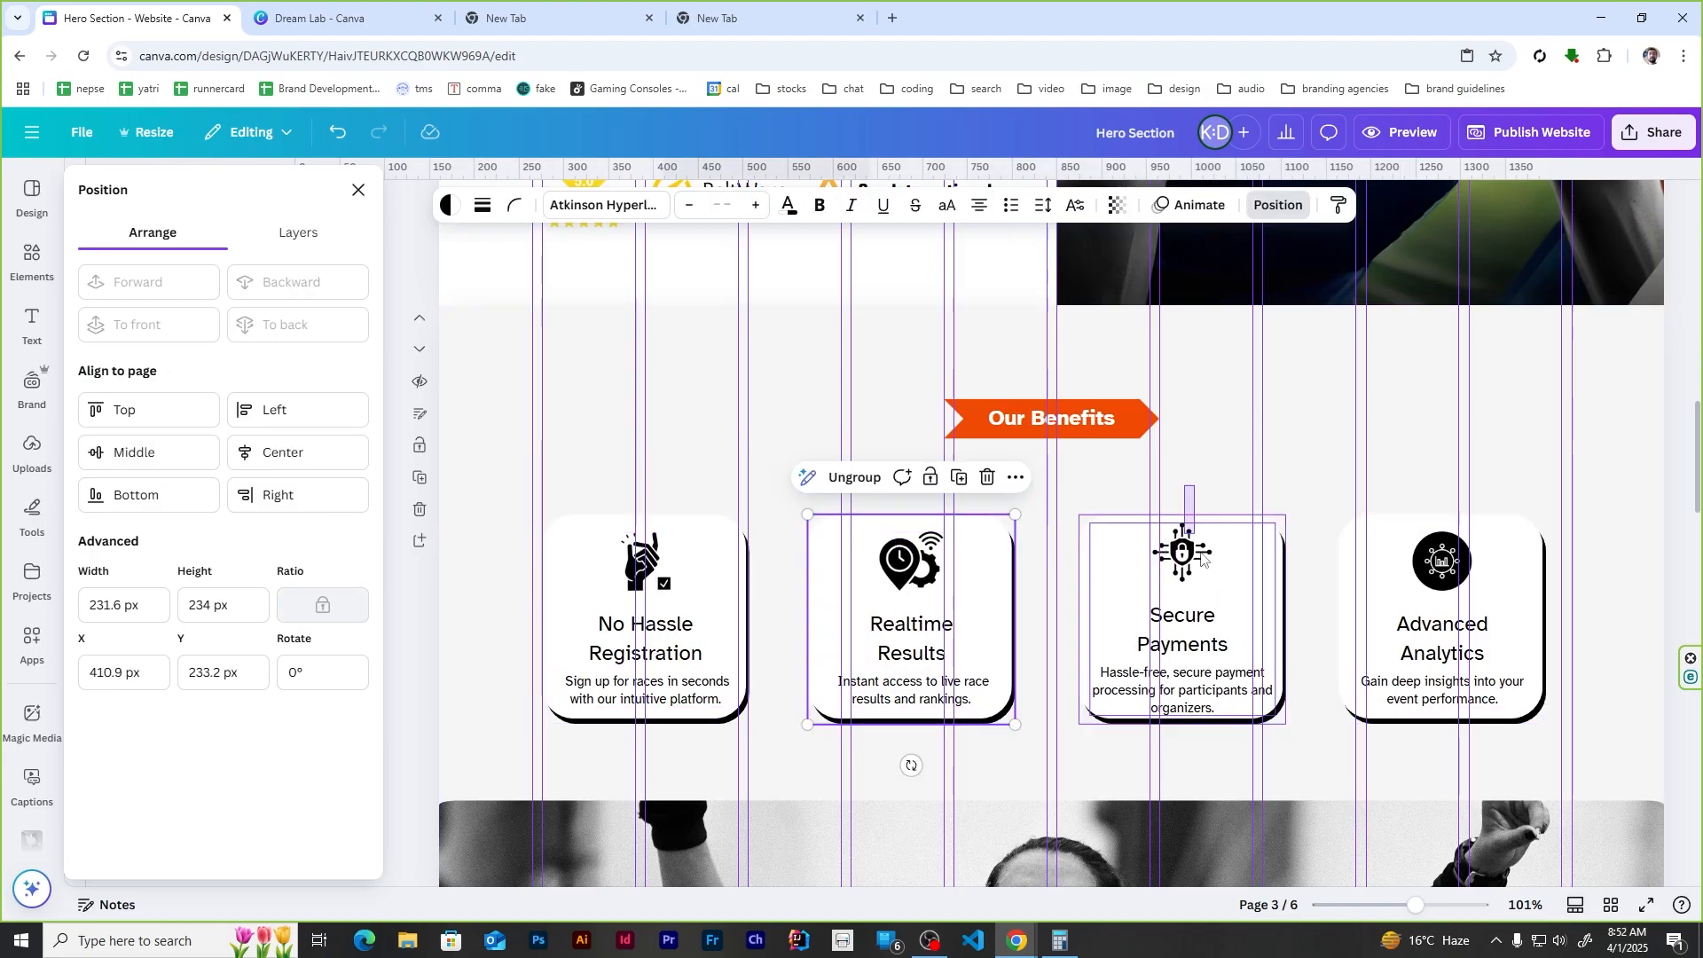
shift+click(1441, 621)
click(293, 578)
click(1019, 204)
click(1294, 203)
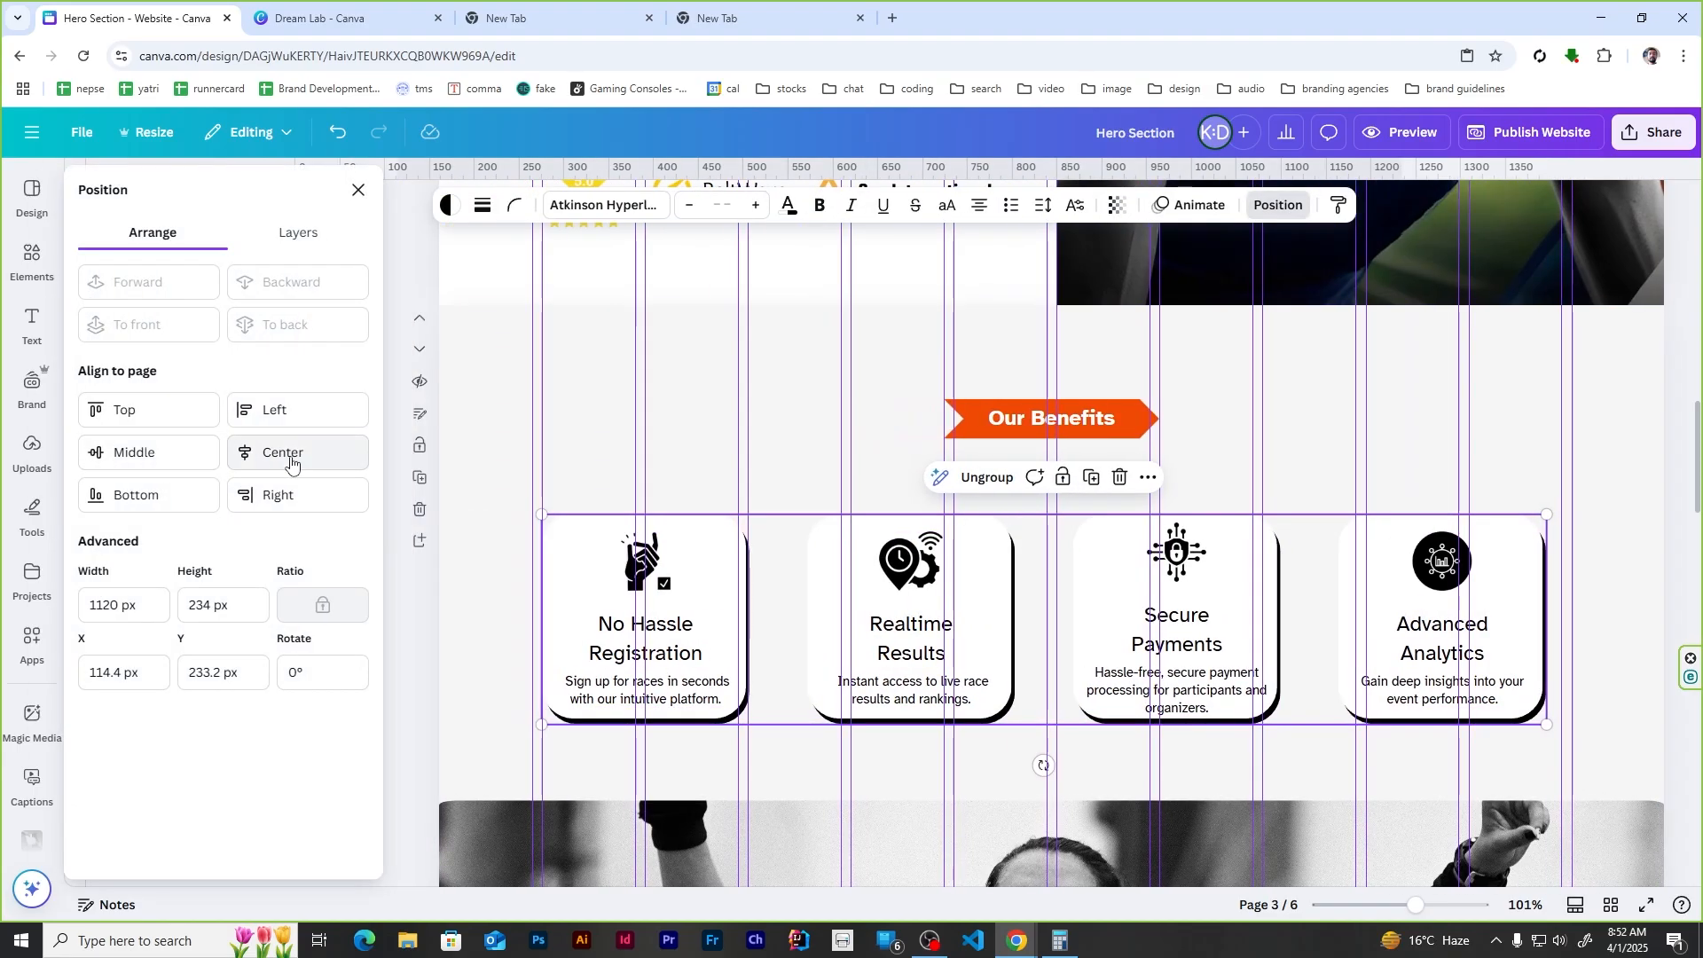
click(385, 348)
Step: Recolor the icons on all four benefit cards with the orange document color
scroll(860, 483, up, 10)
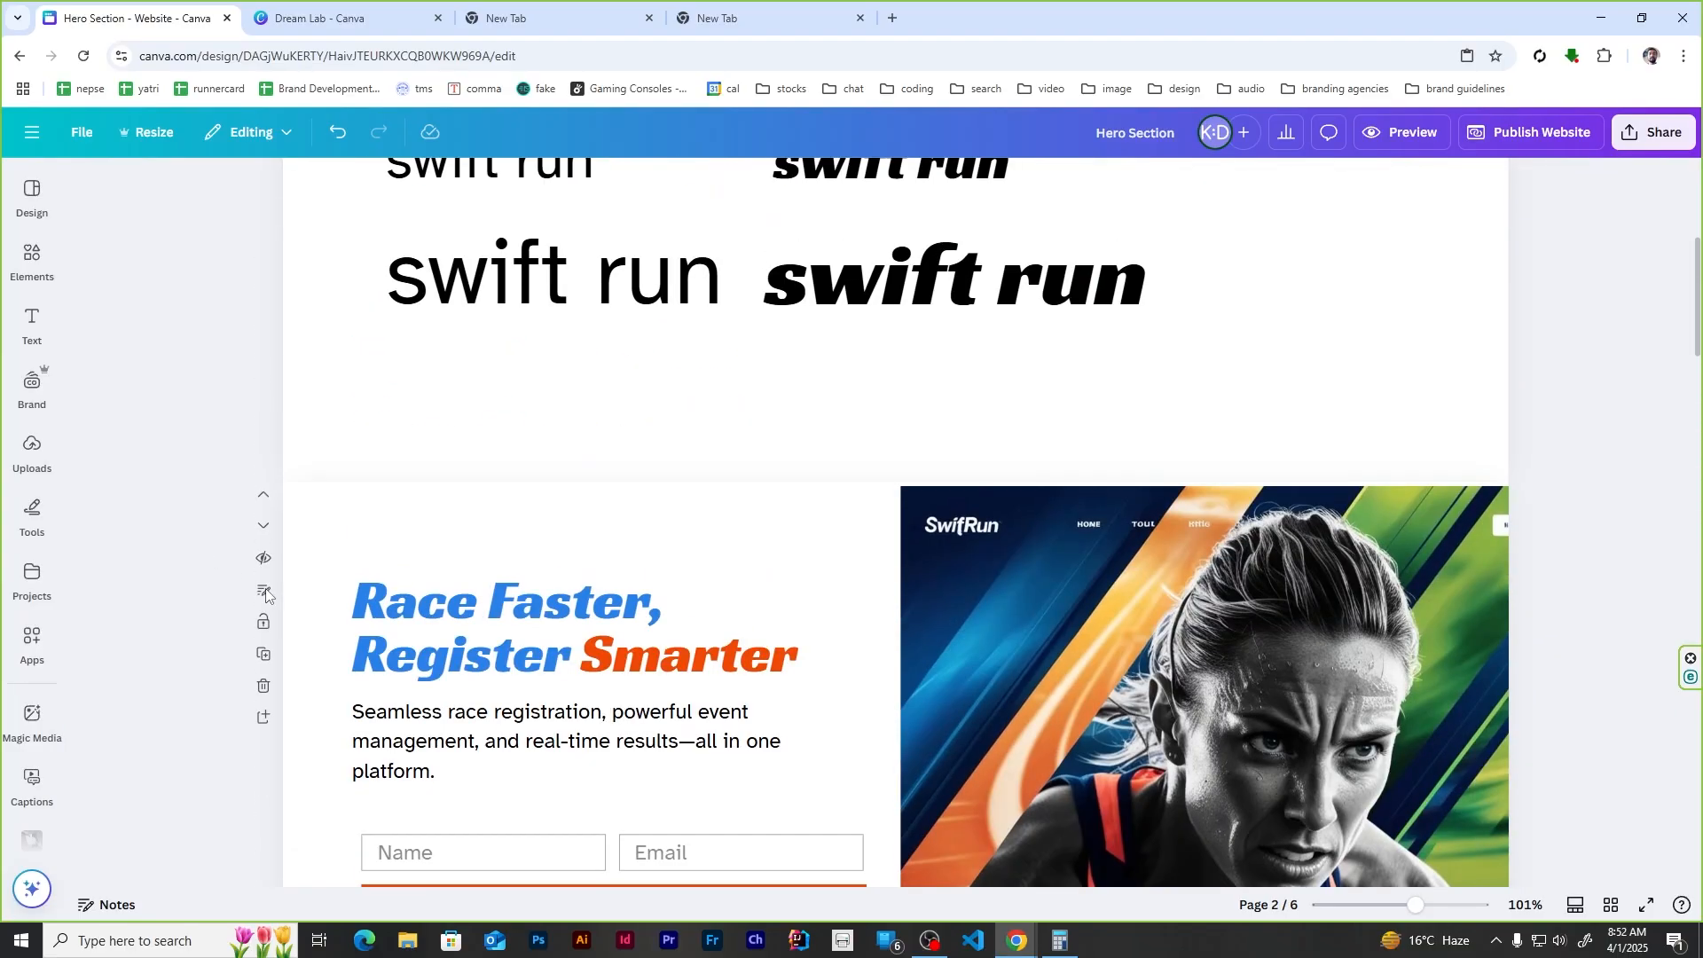
scroll(859, 483, down, 3)
scroll(1043, 524, down, 8)
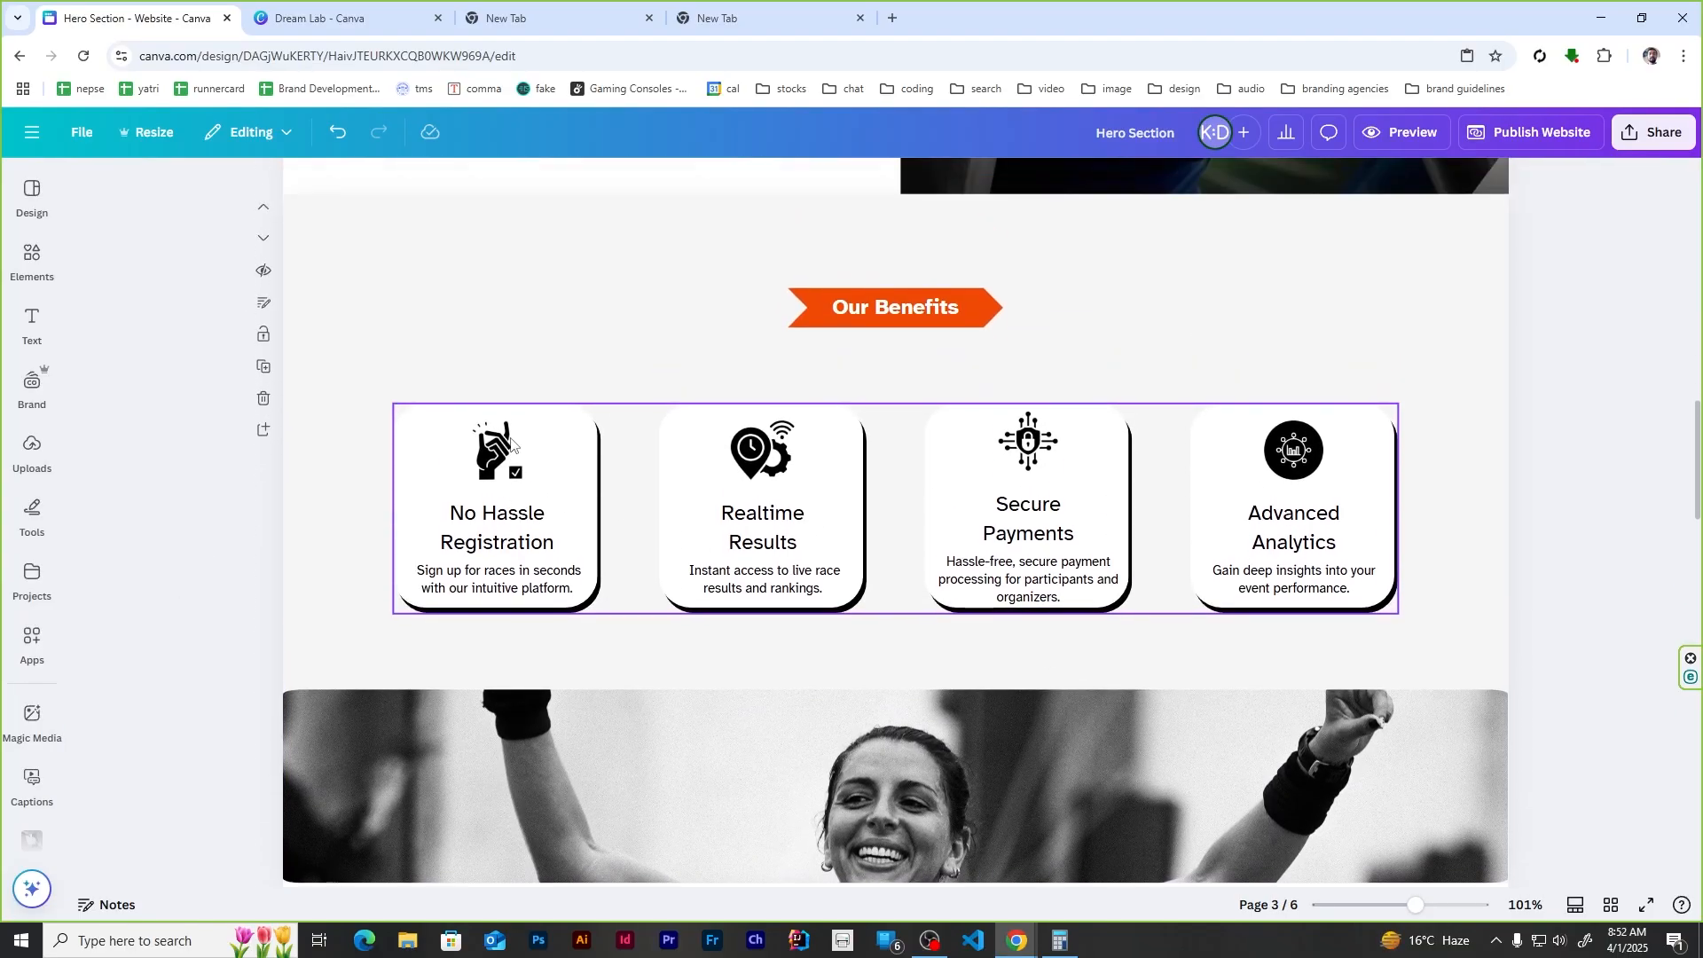
click(502, 459)
click(502, 459)
click(716, 183)
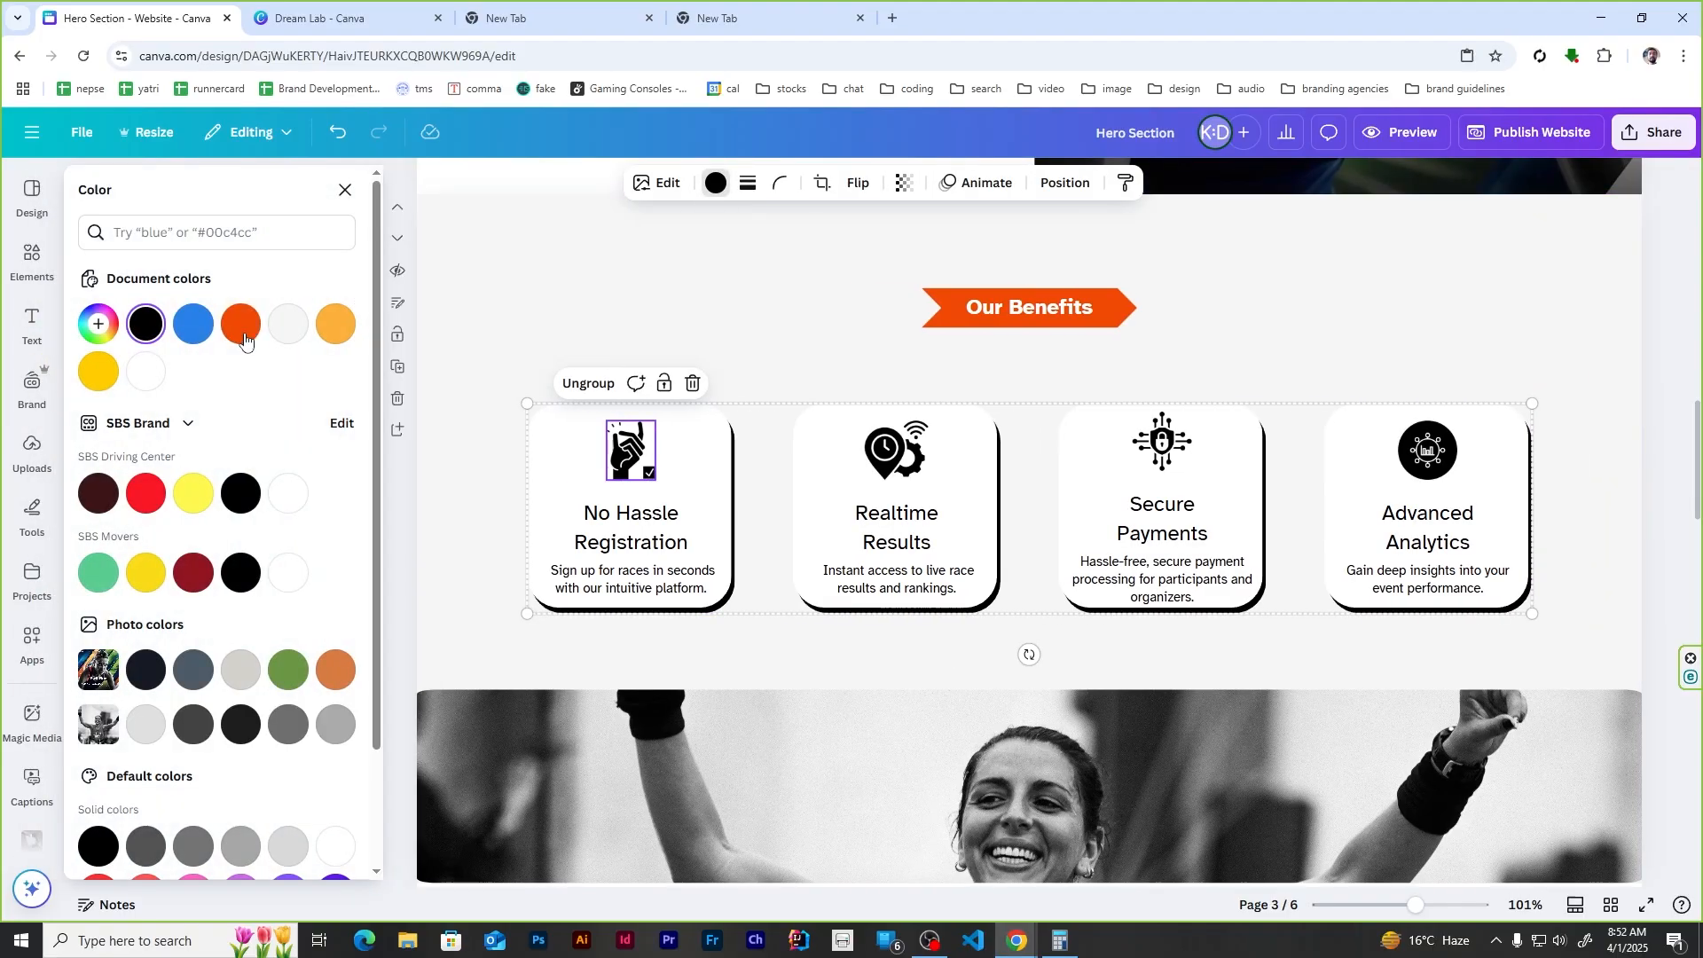
click(241, 324)
key(Tab)
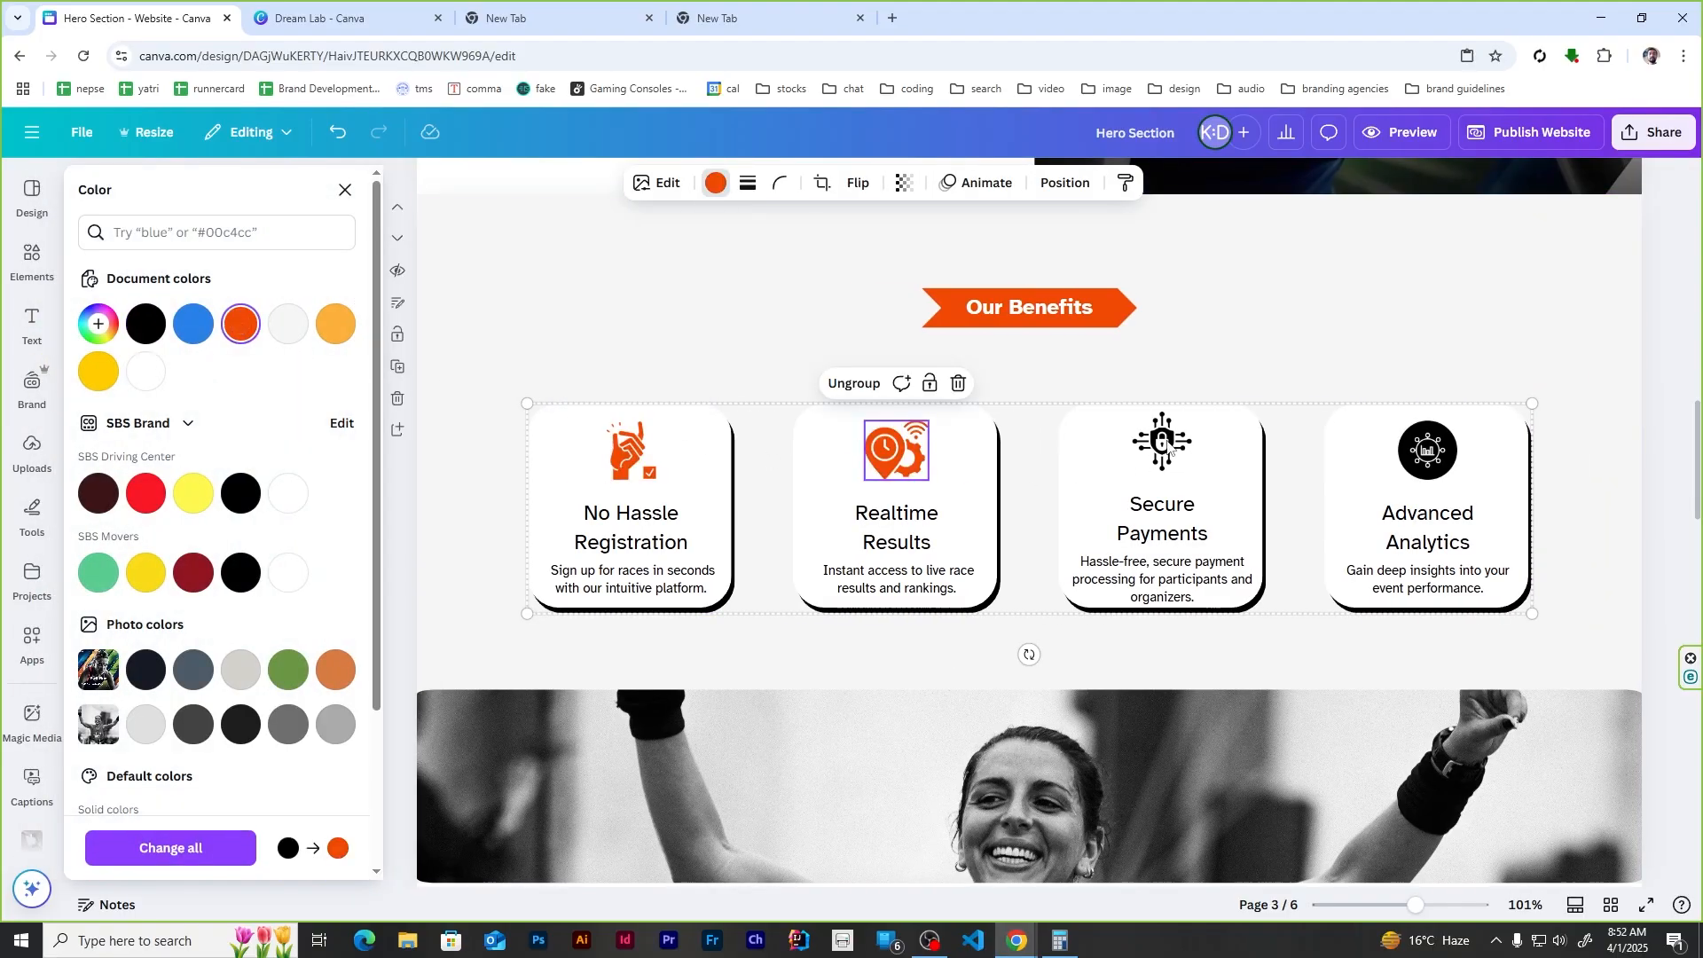
click(1167, 440)
click(240, 324)
click(1427, 450)
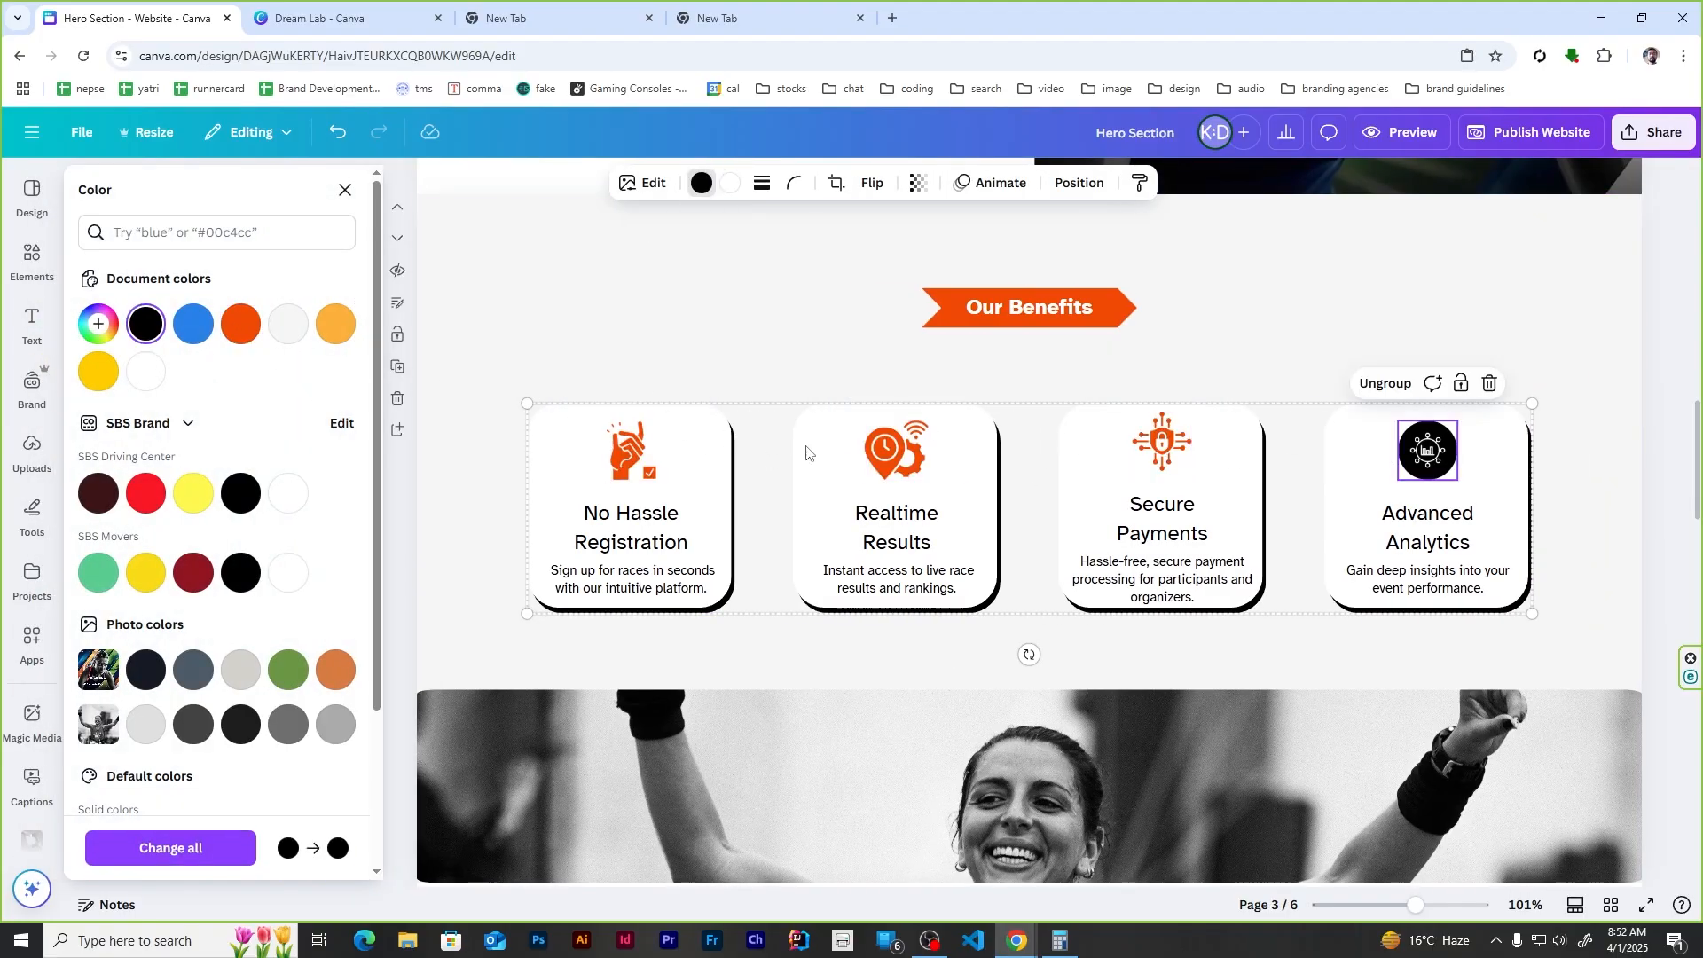
click(240, 323)
Step: Look up the hex code of the blue color swatch on the first page
click(654, 524)
click(688, 182)
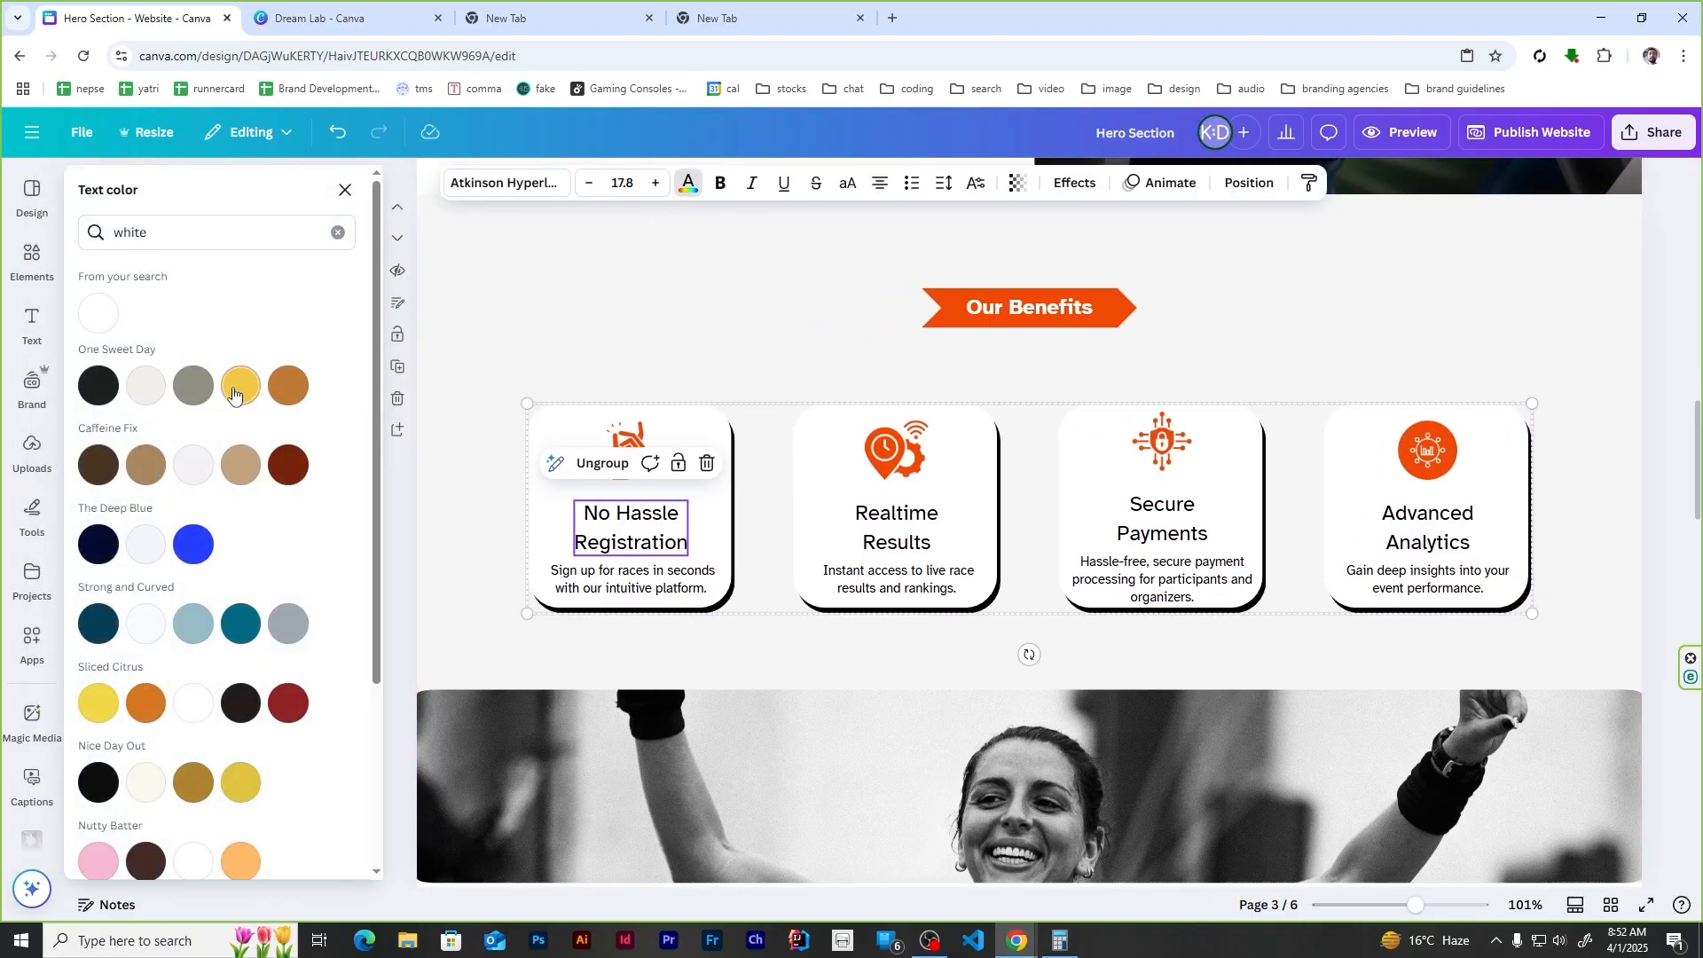
scroll(689, 365, up, 8)
click(677, 364)
scroll(707, 456, up, 7)
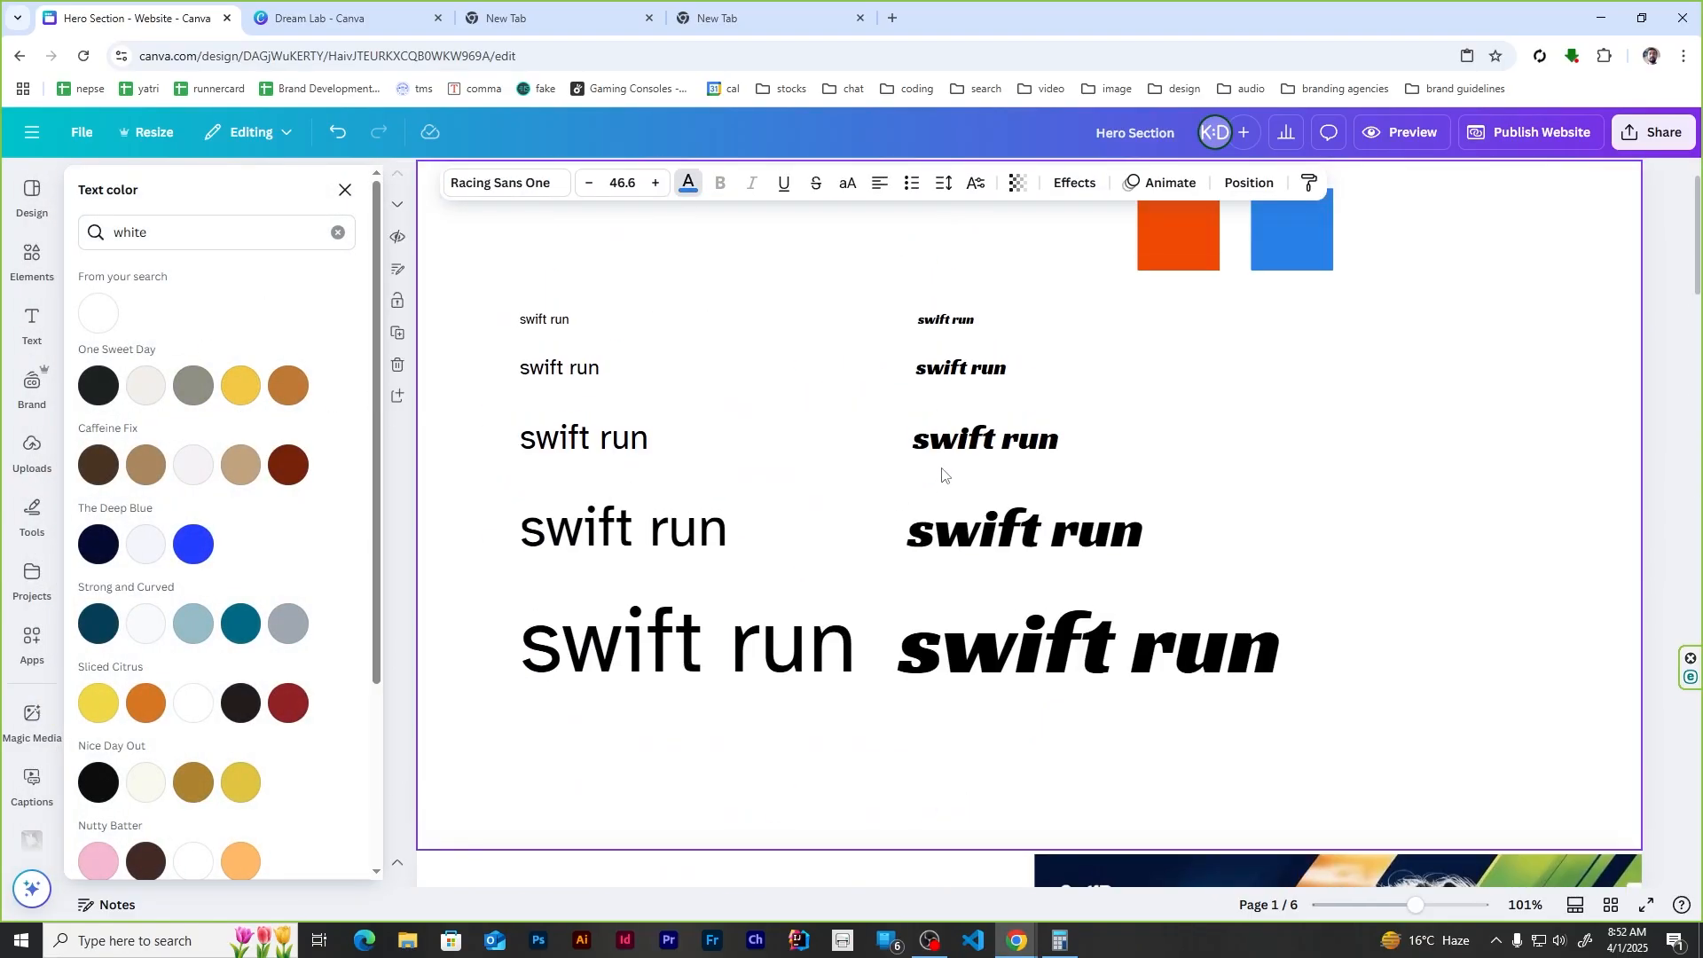
scroll(942, 474, up, 1)
click(1298, 310)
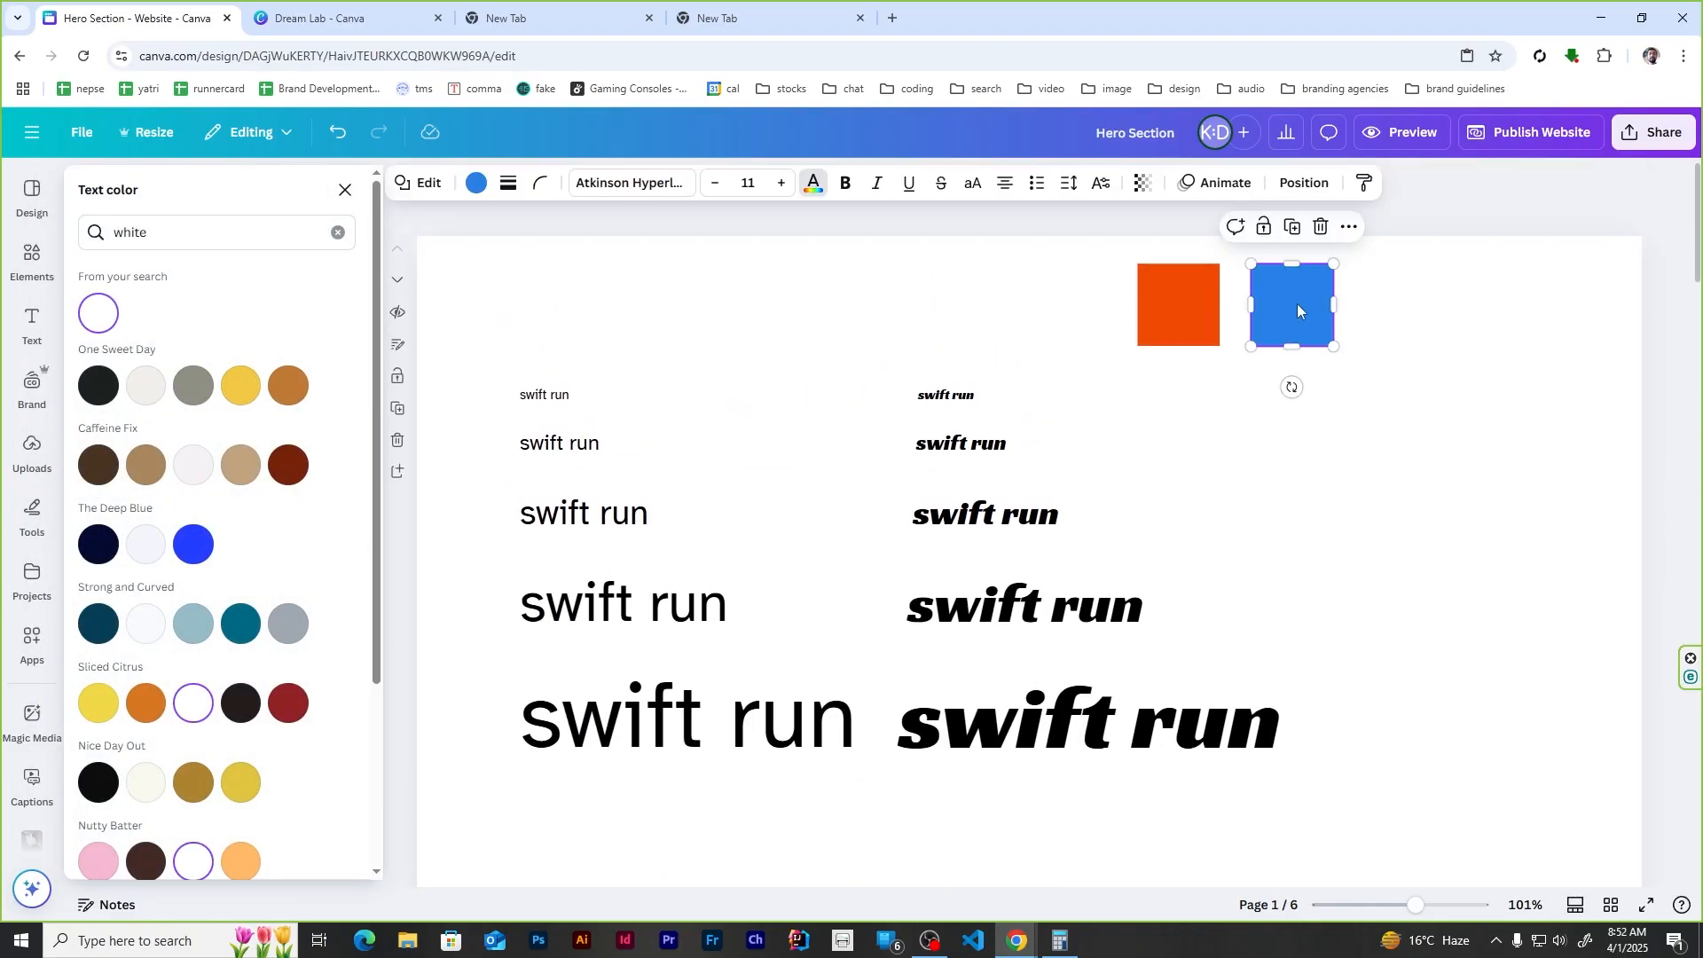
click(477, 184)
click(241, 324)
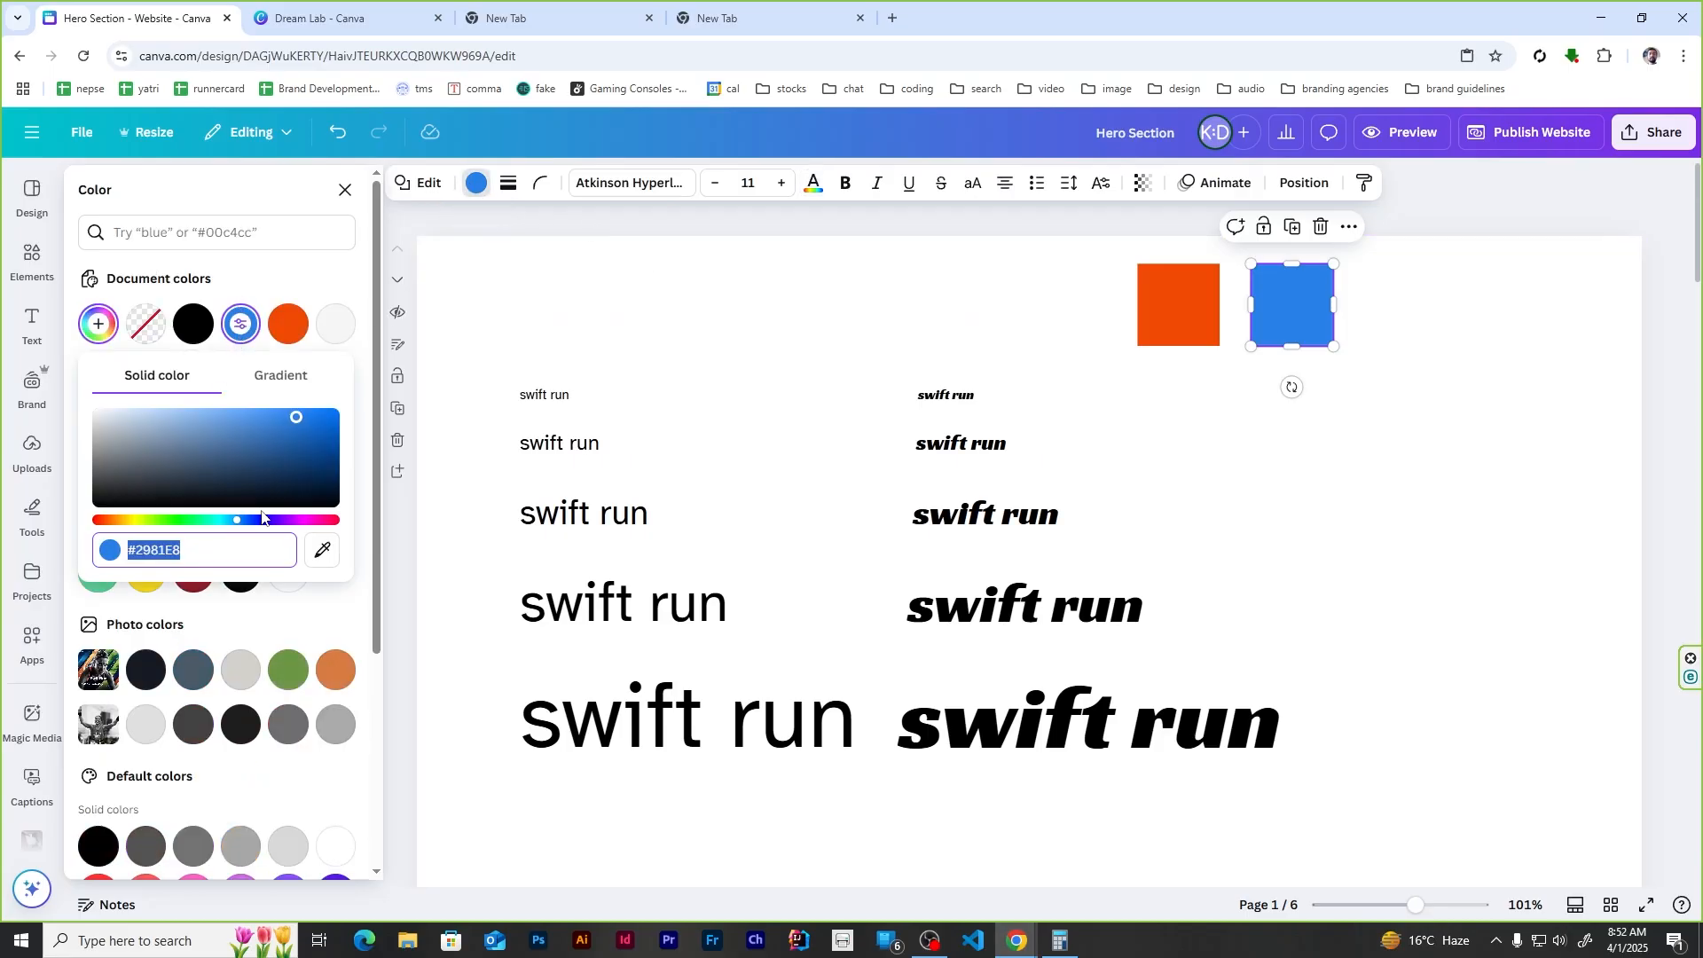
click(1437, 567)
Step: Set the text color of the "No Hassle Registration" heading to #2981e8
scroll(1438, 568, down, 18)
scroll(794, 674, up, 4)
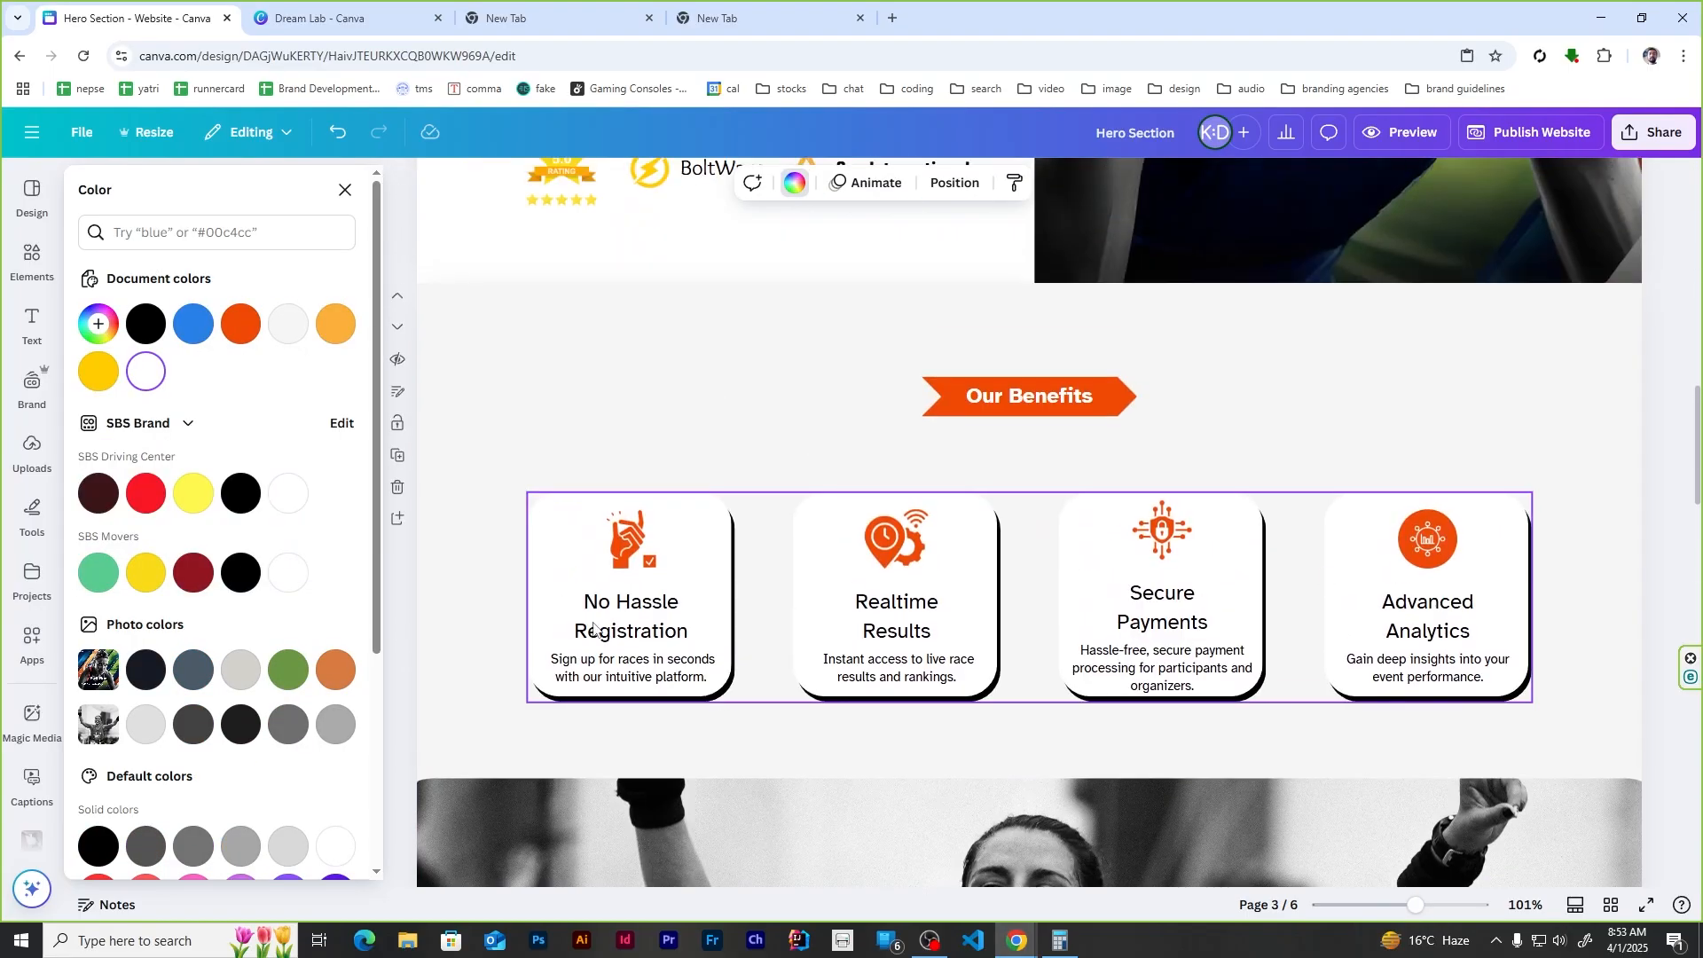
click(593, 626)
click(687, 183)
click(277, 234)
key(ctrl+a)
text(2981e8)
click(98, 314)
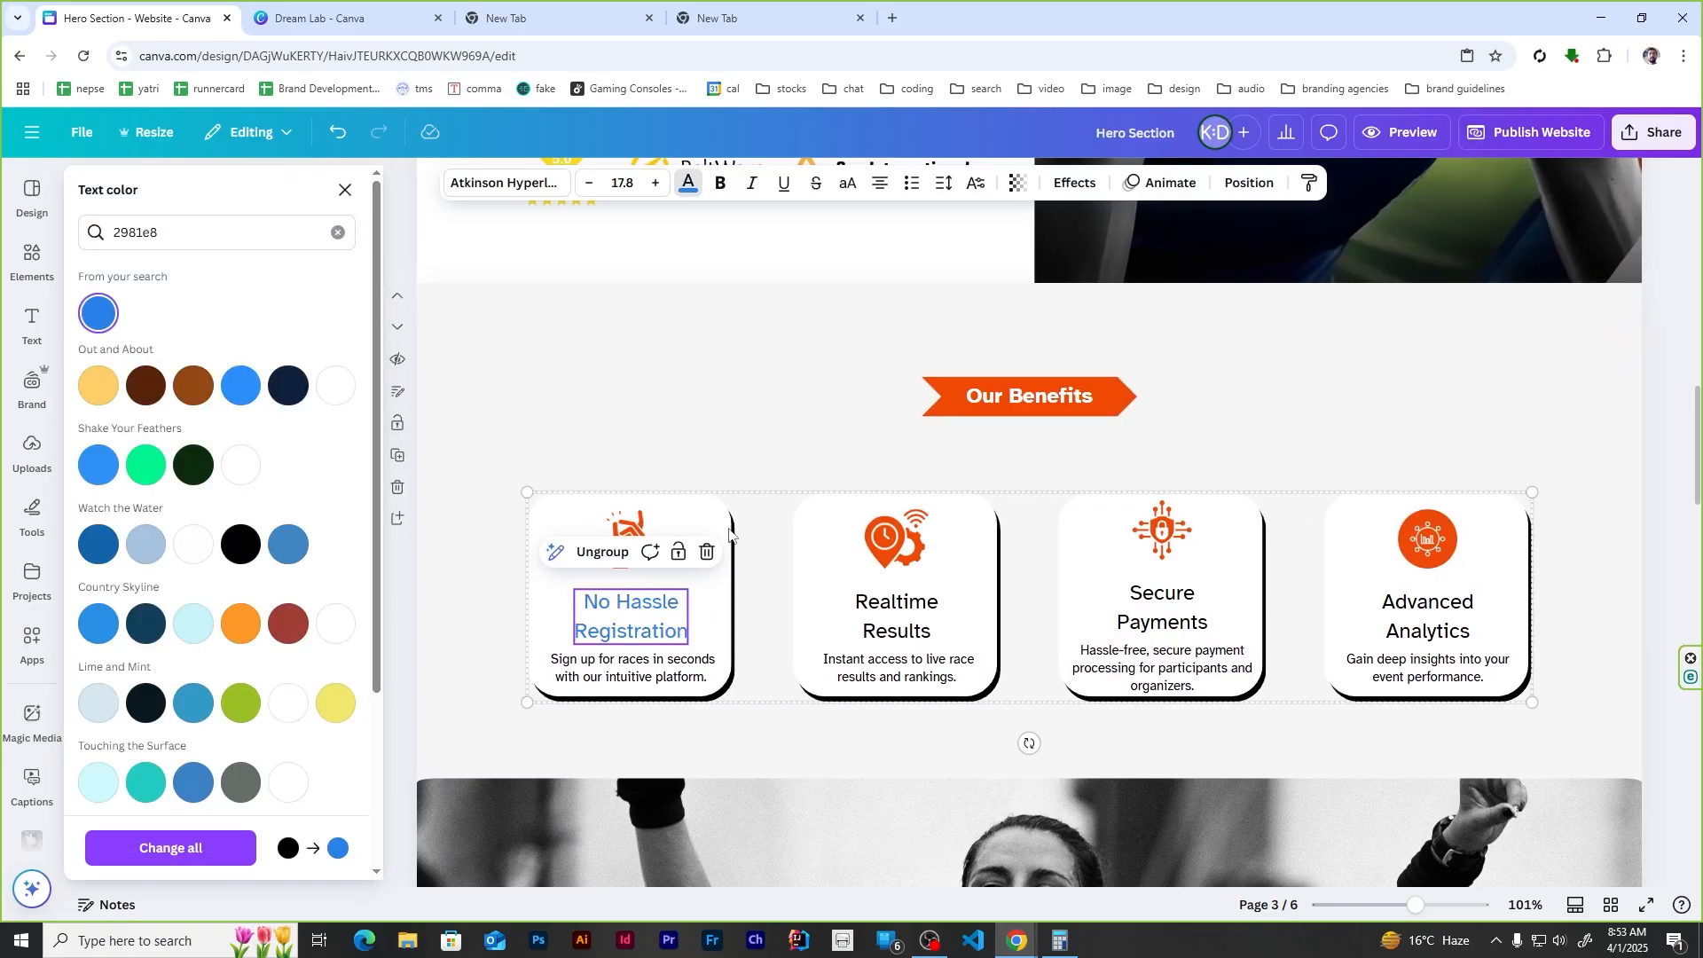
Step: Apply the same #2981e8 blue to the "Realtime Results", "Secure Payments" and "Advanced Analytics" headings
click(910, 621)
click(1172, 621)
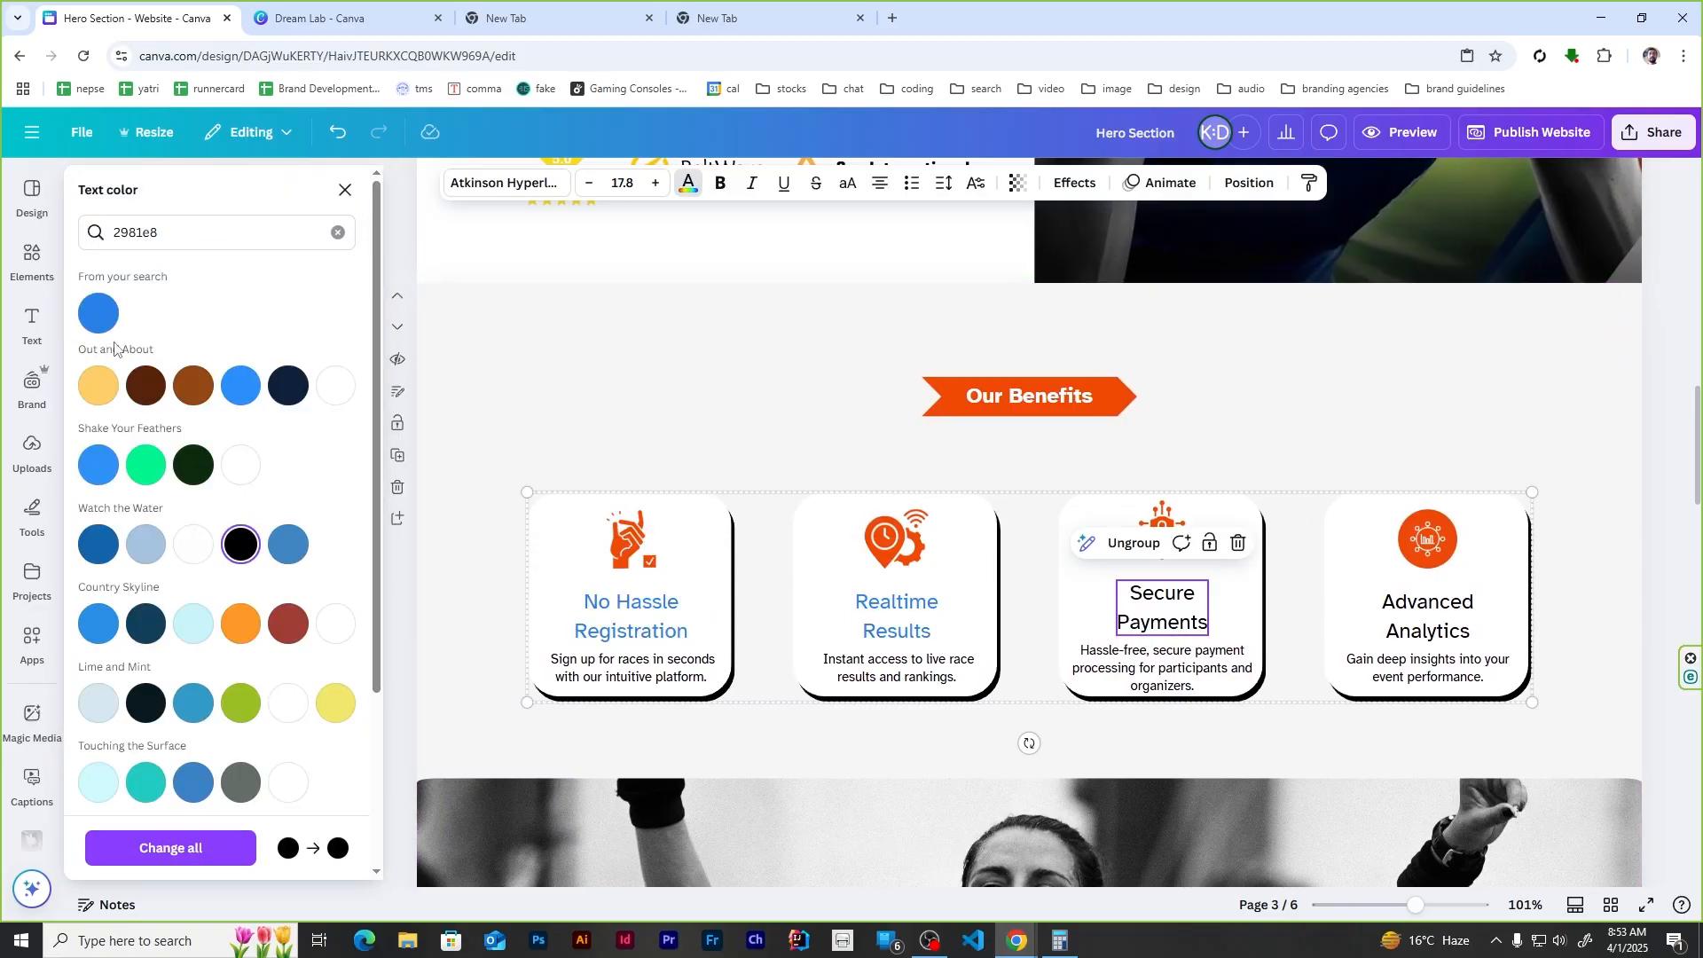
click(1439, 628)
click(87, 318)
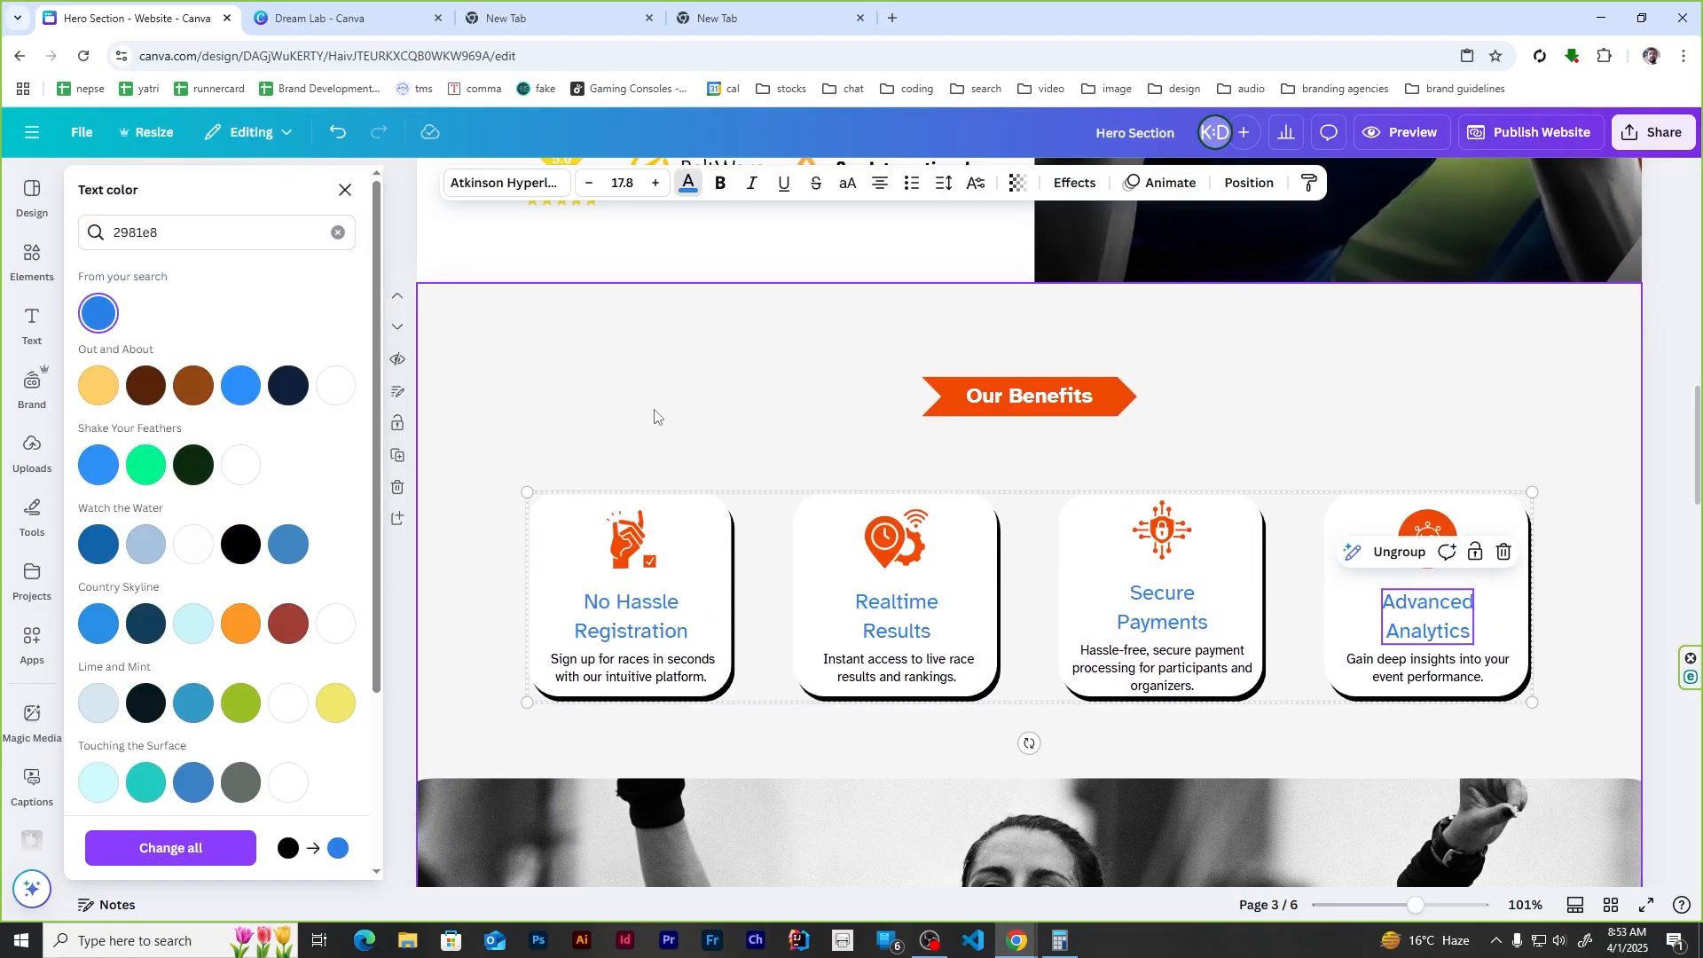
click(654, 417)
Step: Show the rulers and column guides over the empty fourth page
scroll(655, 416, down, 2)
scroll(1594, 521, up, 1)
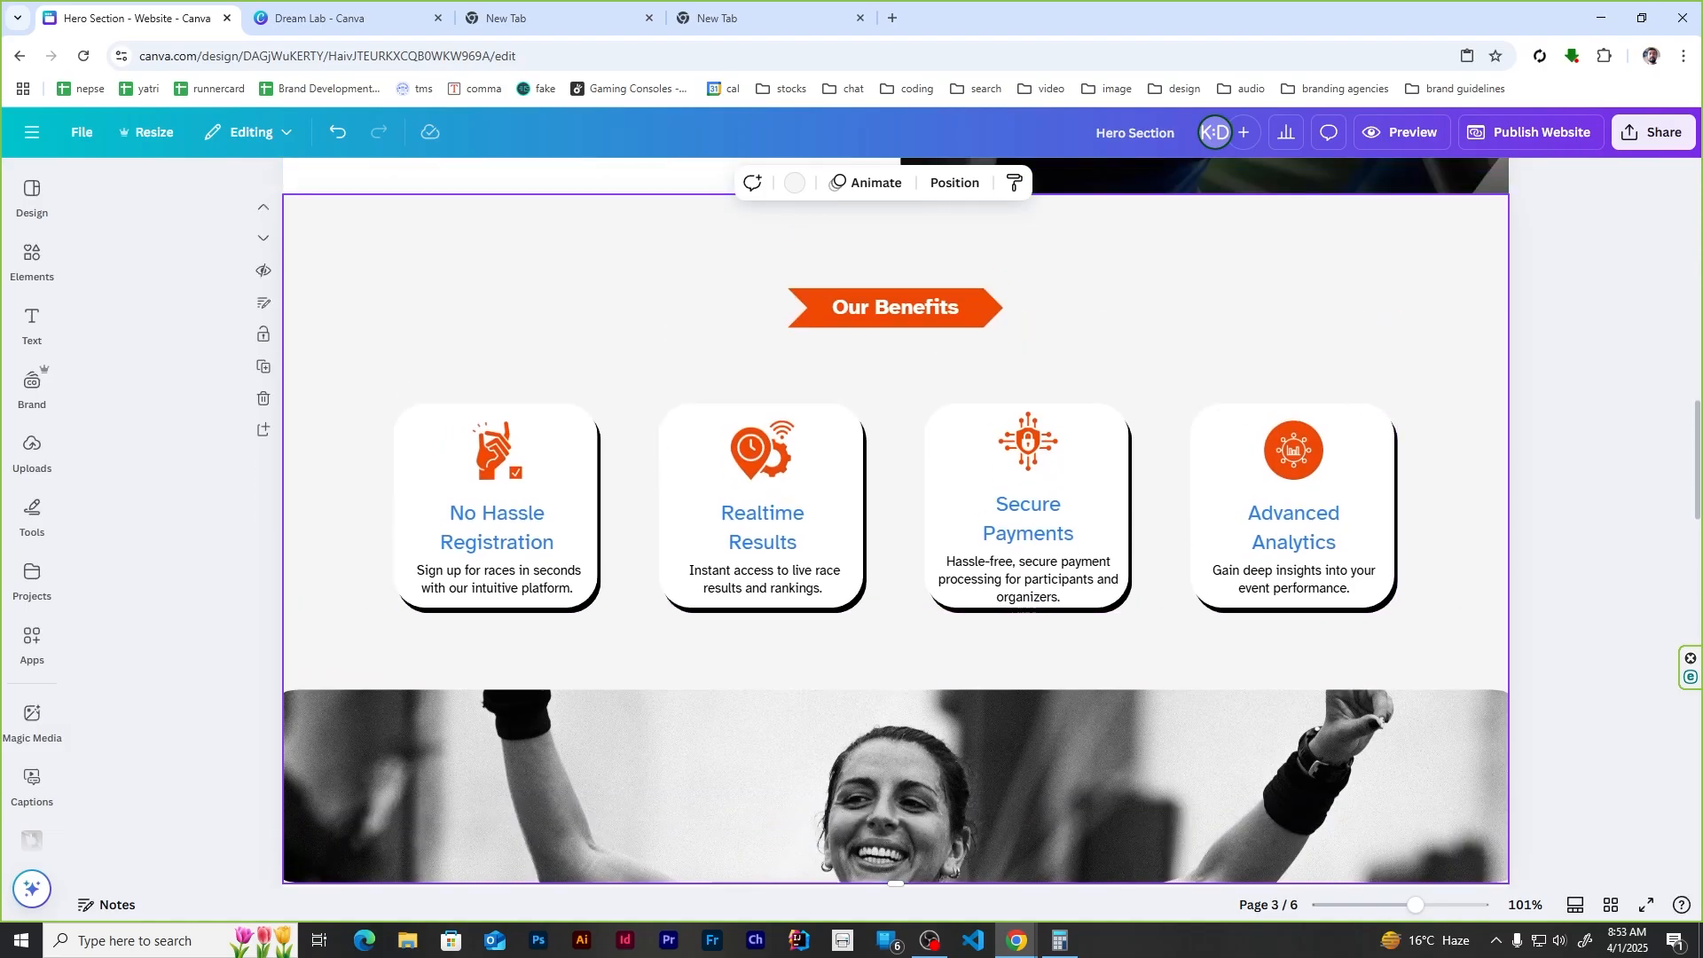
scroll(1280, 569, down, 7)
key(shift+r)
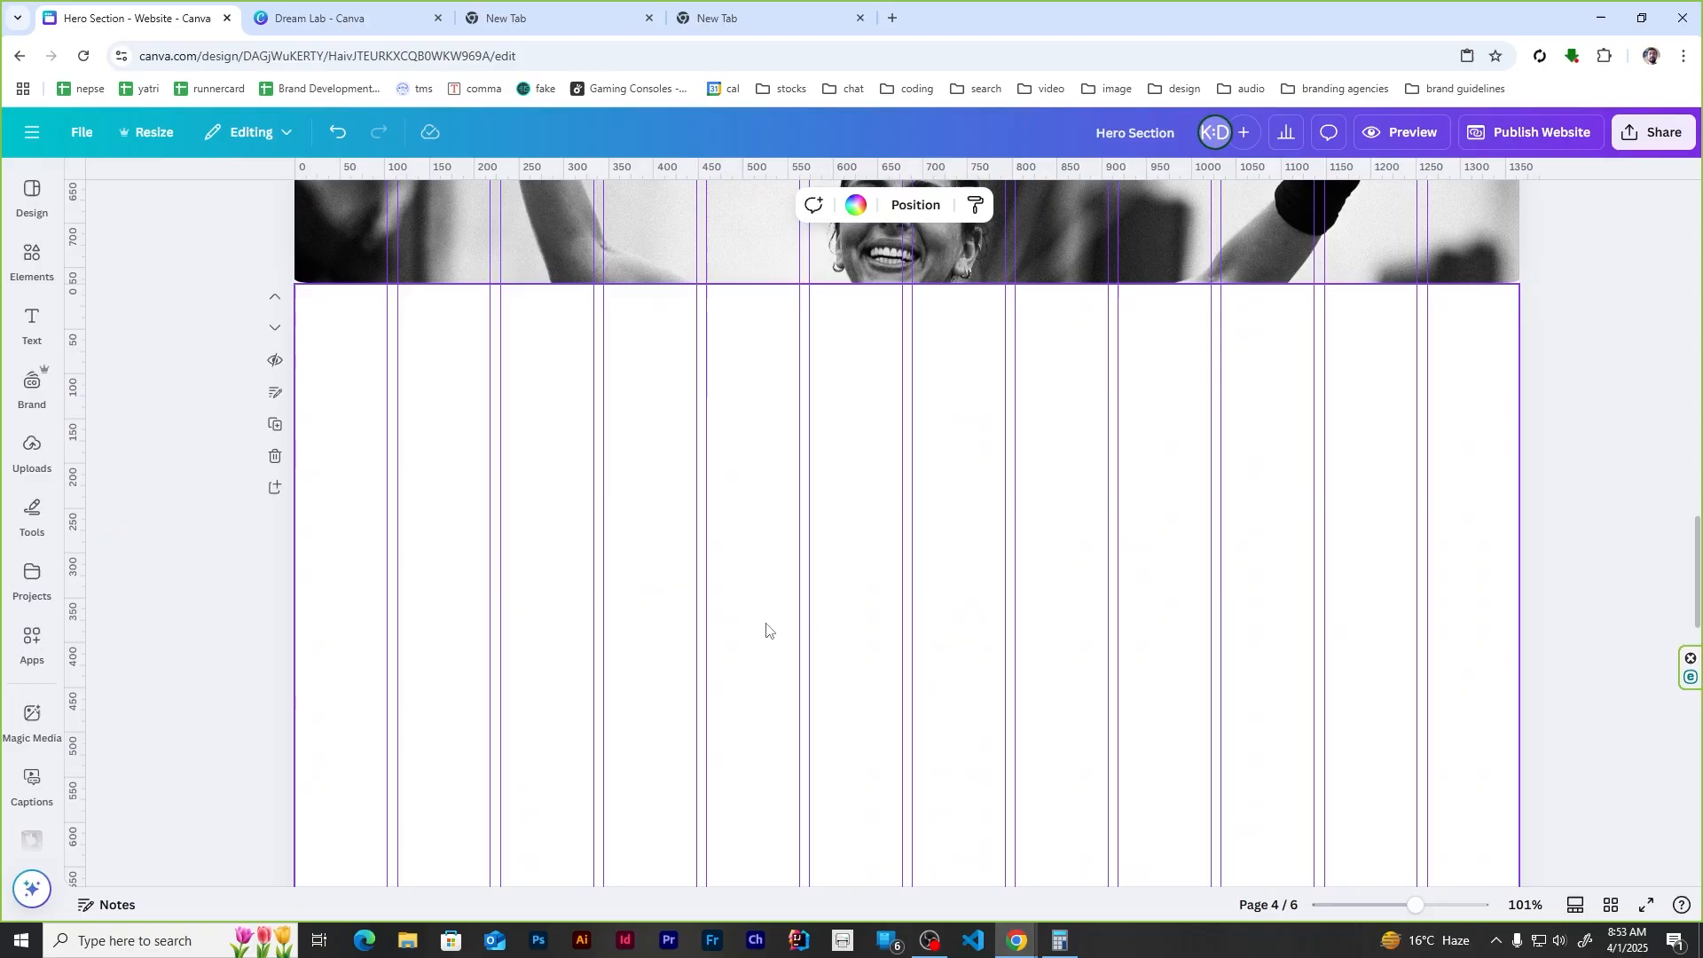
scroll(767, 624, down, 1)
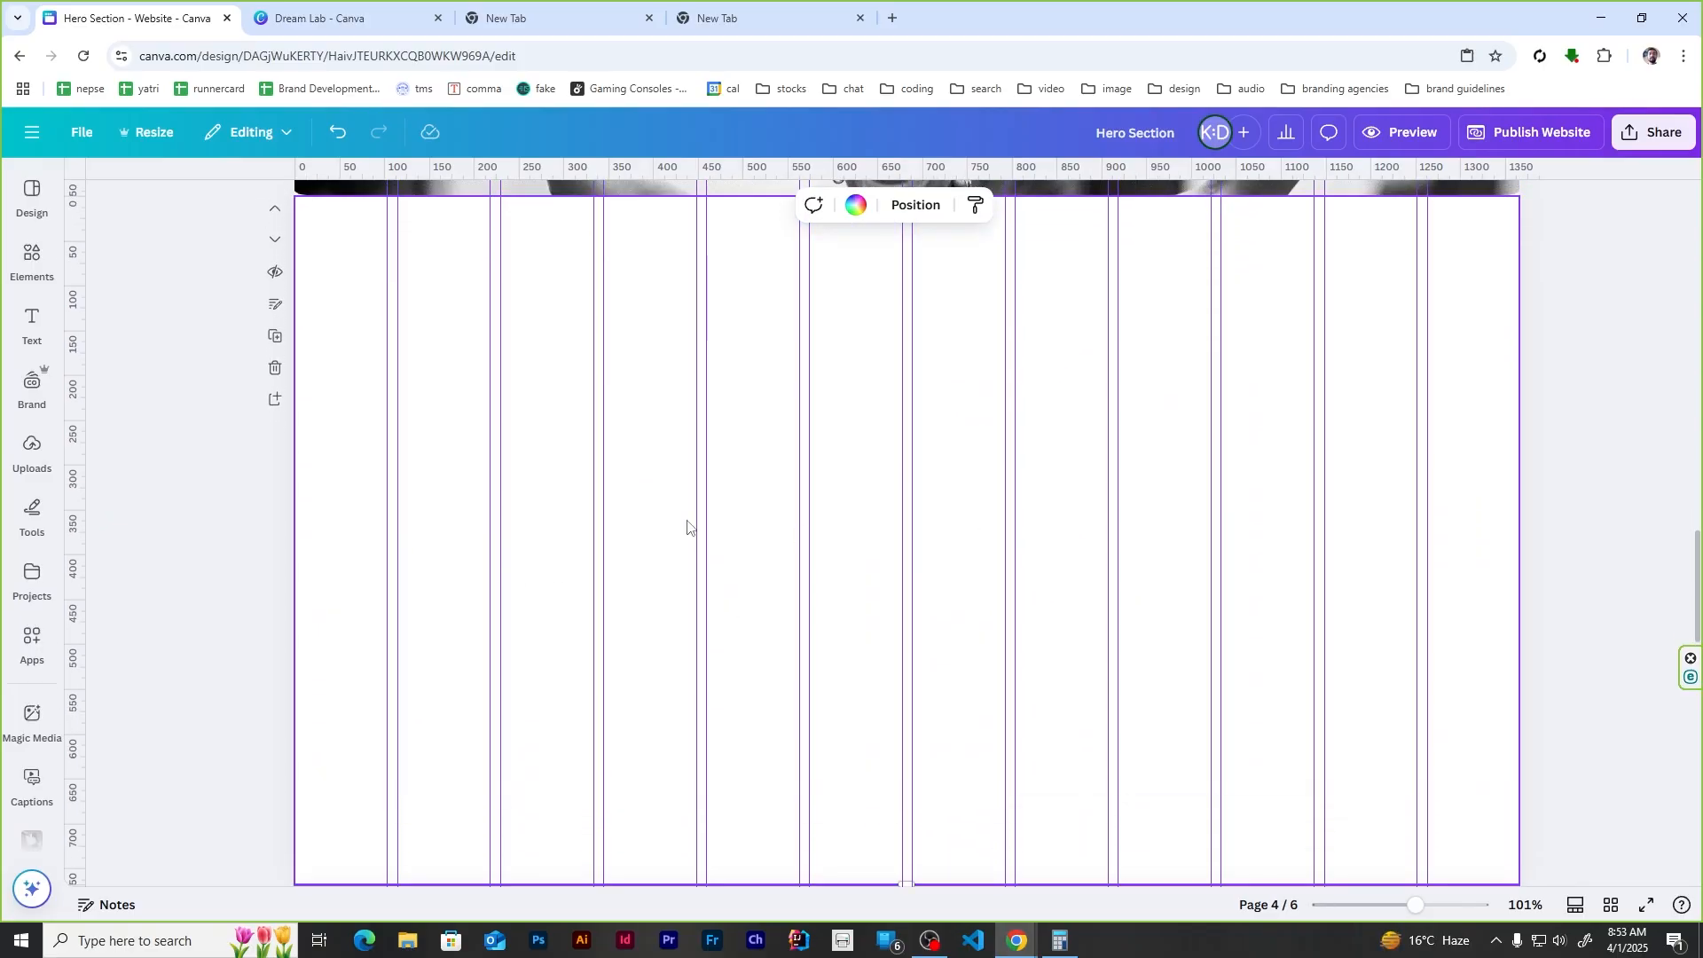
Step: Copy the plain "swift run" sample text of size 46.6 from the first page onto the empty fourth page
scroll(662, 528, up, 15)
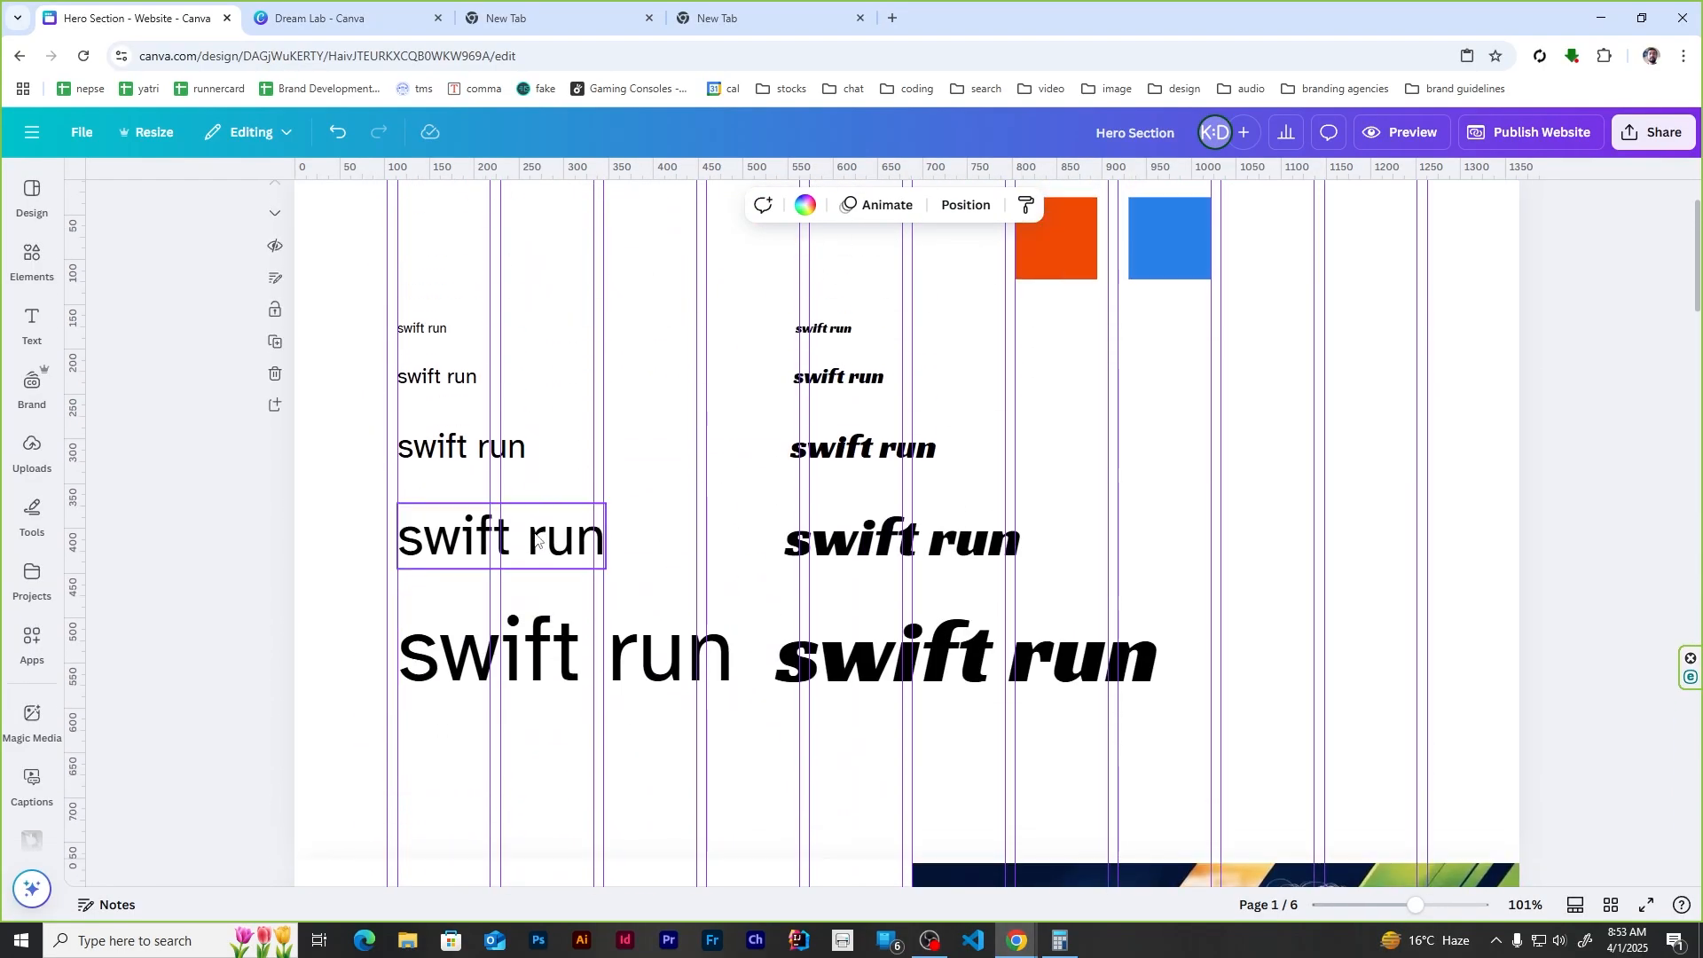
click(536, 540)
key(ctrl+c)
scroll(536, 541, down, 15)
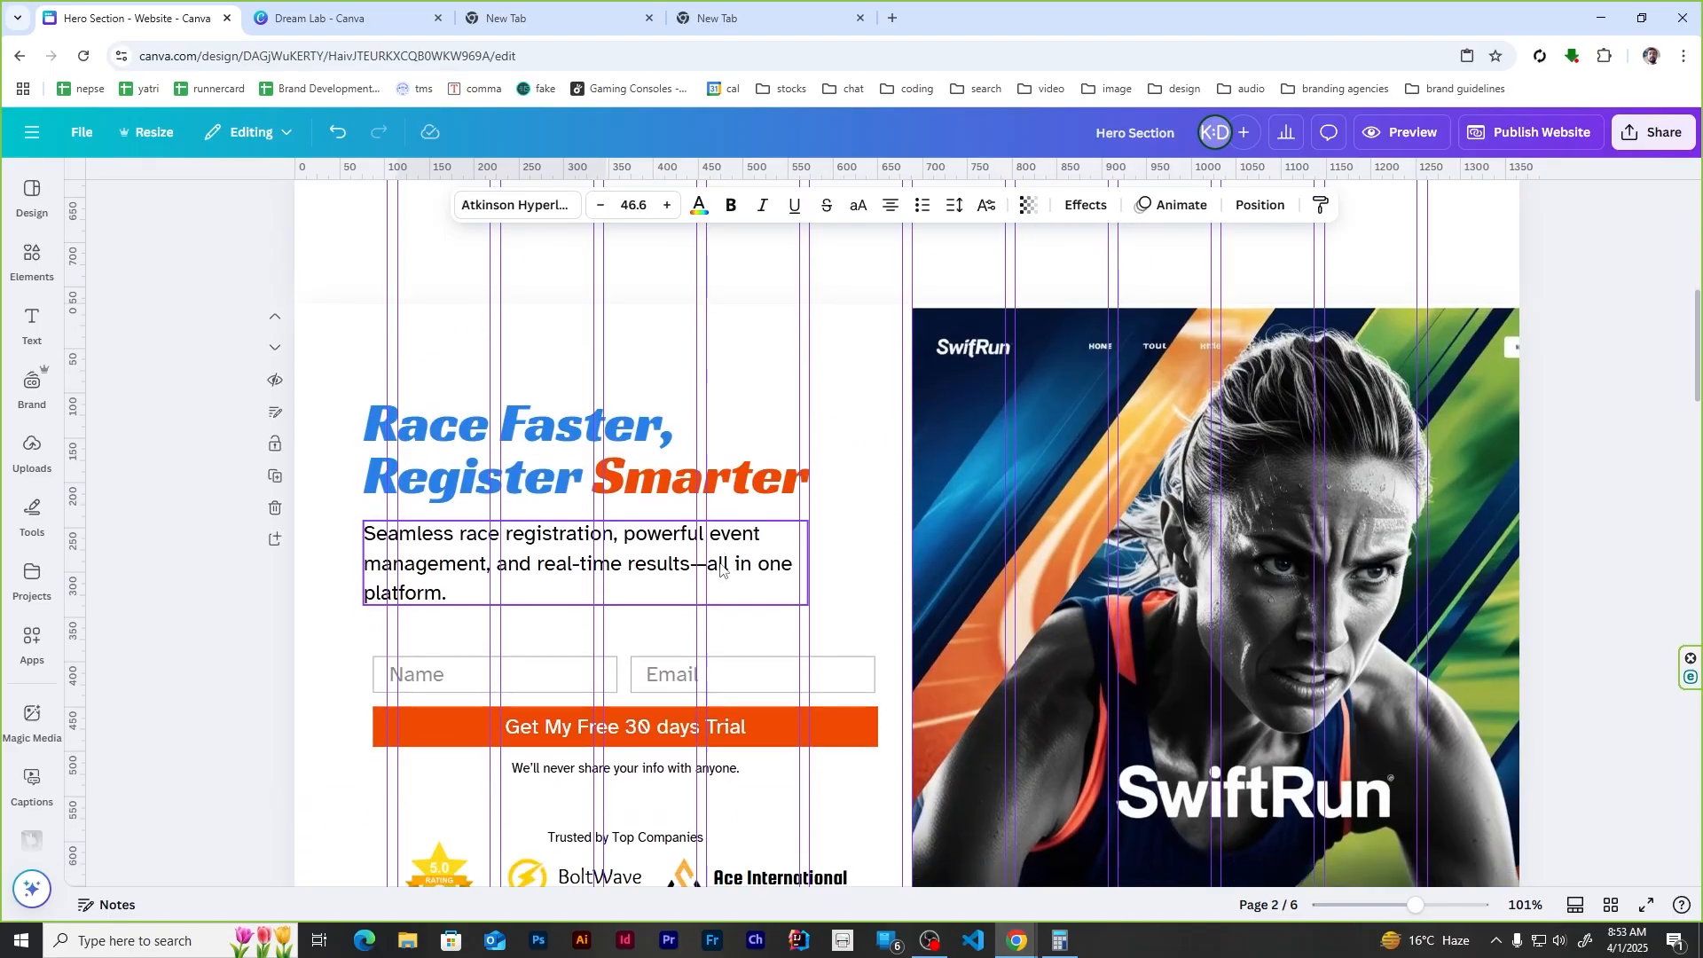
key(ctrl+v)
Step: Replace the pasted text with "Trusted By Thousands of Runners & Organizers", widen it to two lines and place it near the page's upper edge
double_click(486, 568)
text(T)
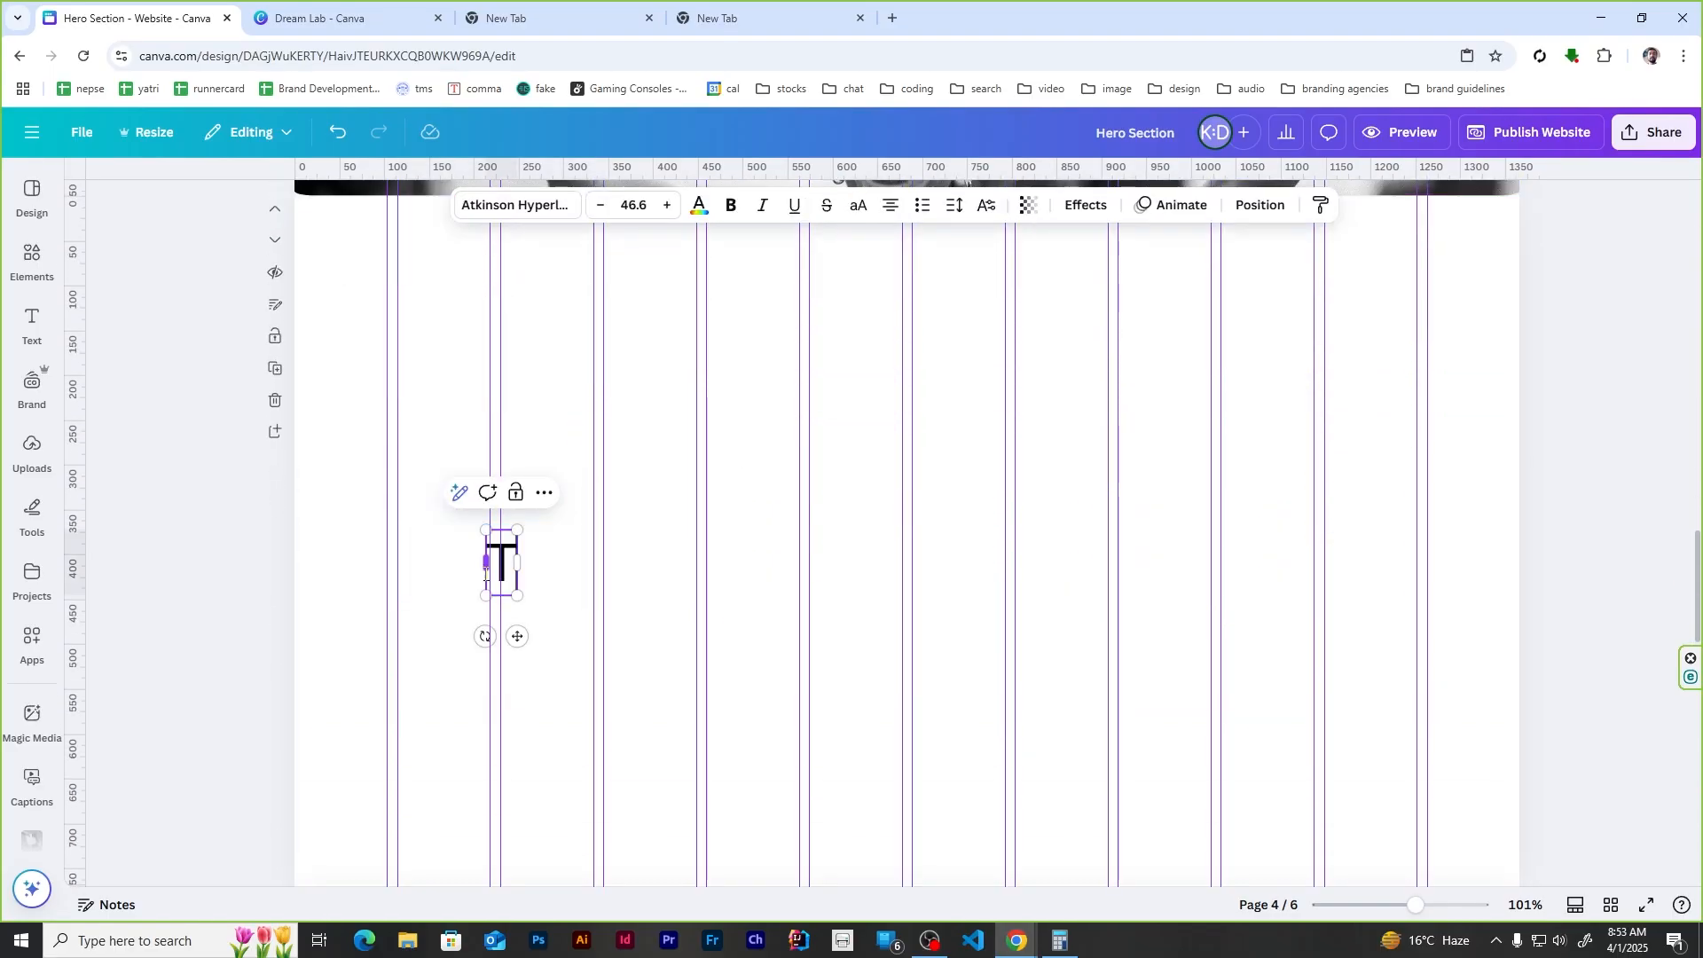
text(rusted By Thousands of Runners)
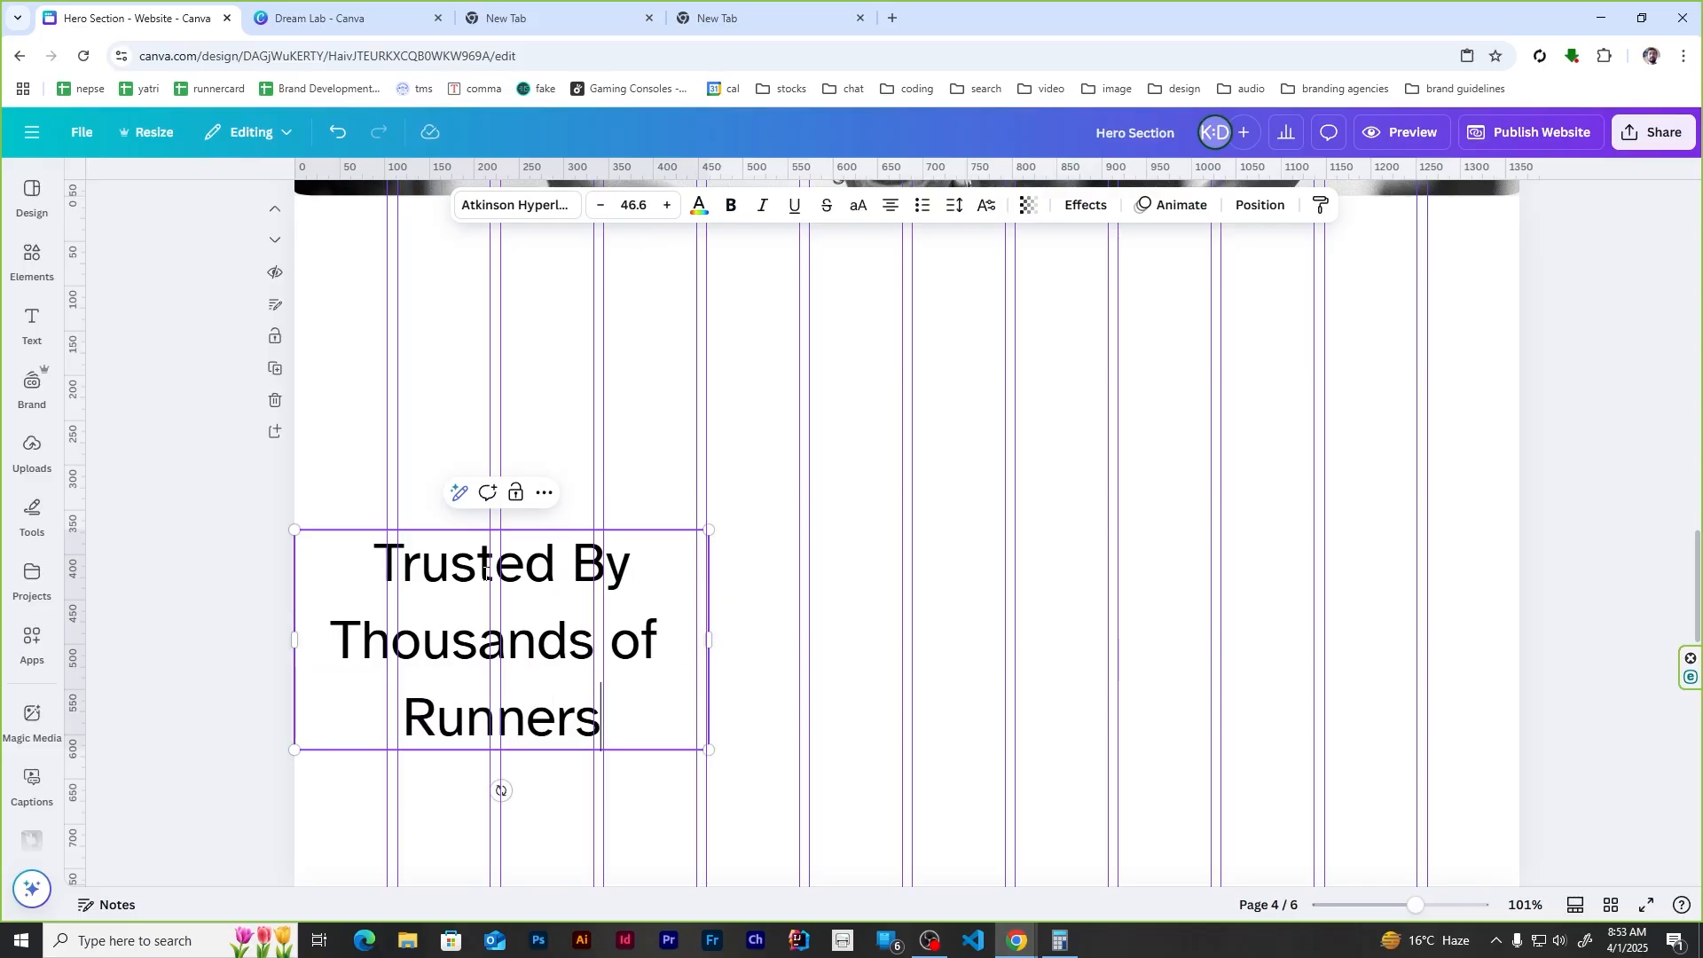
text(nizers)
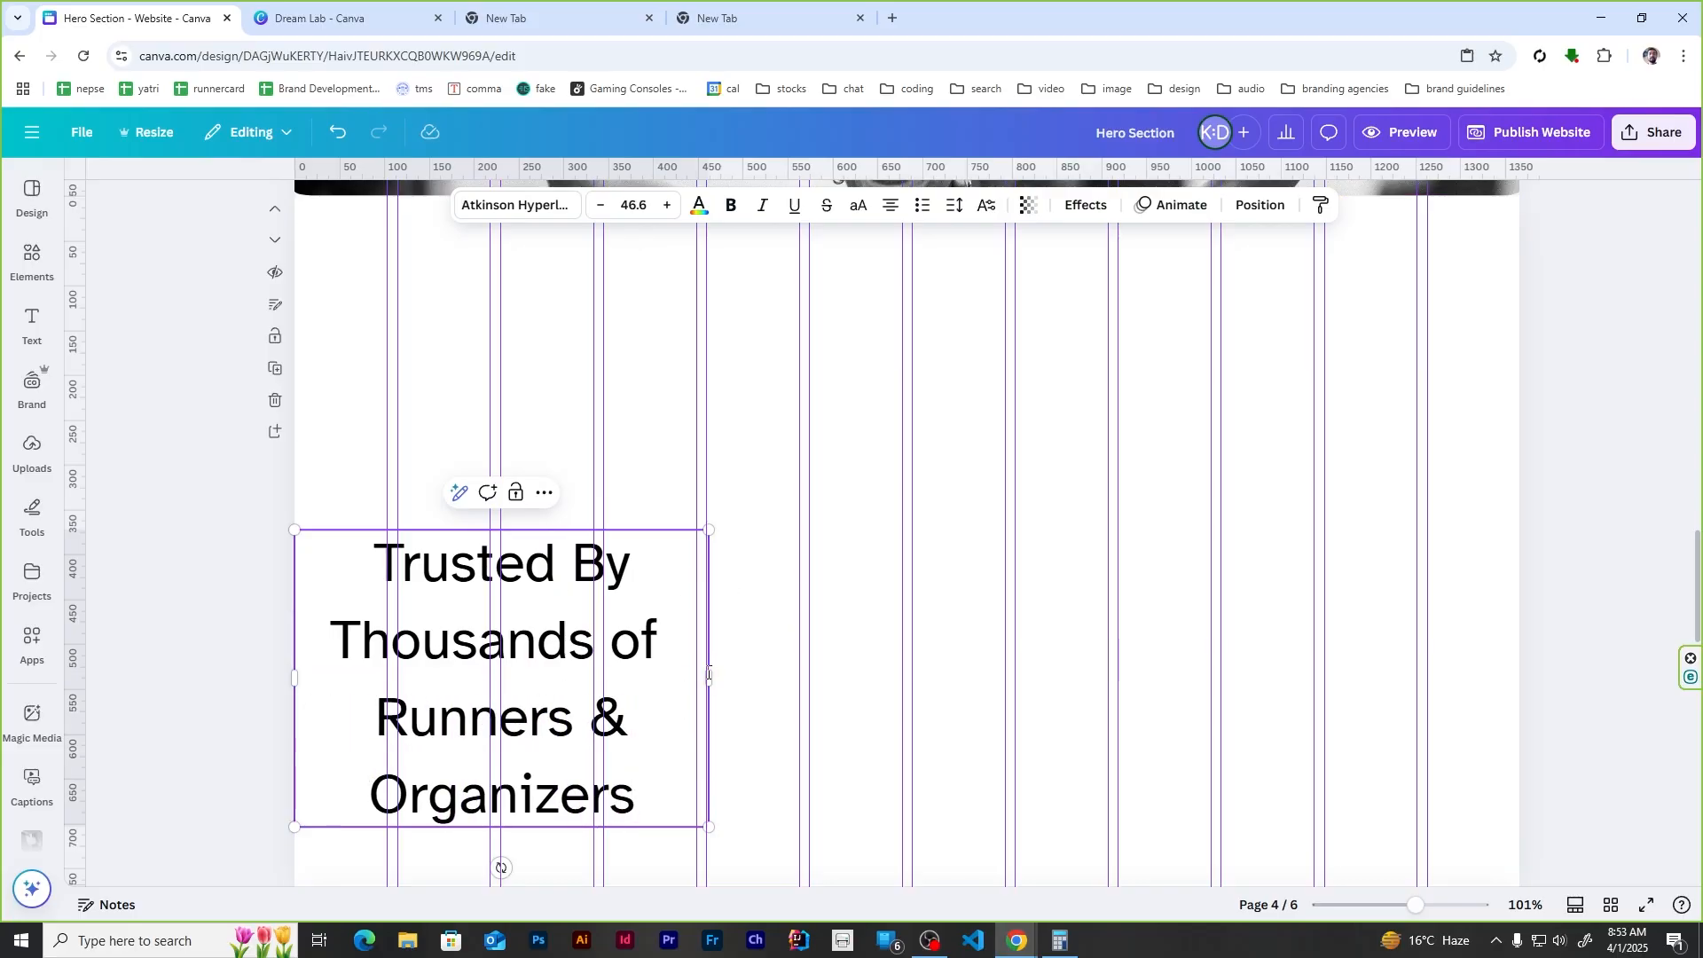
drag(708, 674, 1286, 597)
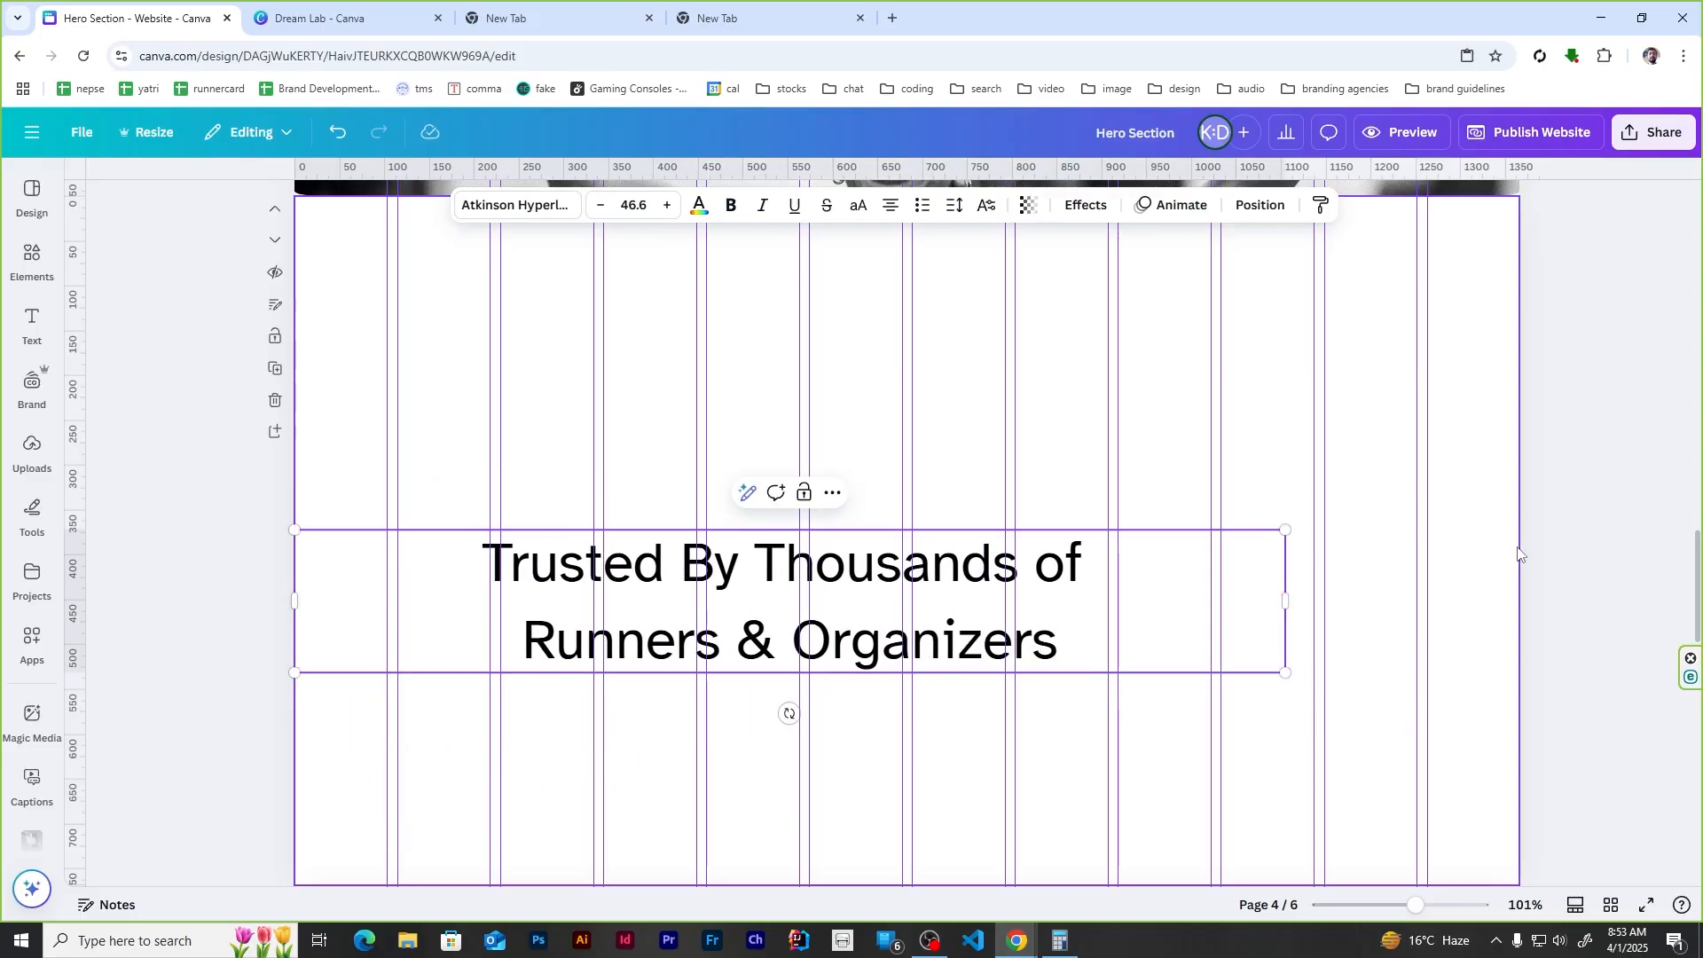
drag(865, 589, 955, 322)
Step: Make the "Trusted By Thousands of Runners & Organizers" heading bold italic and tighten its line spacing
key(ctrl+i)
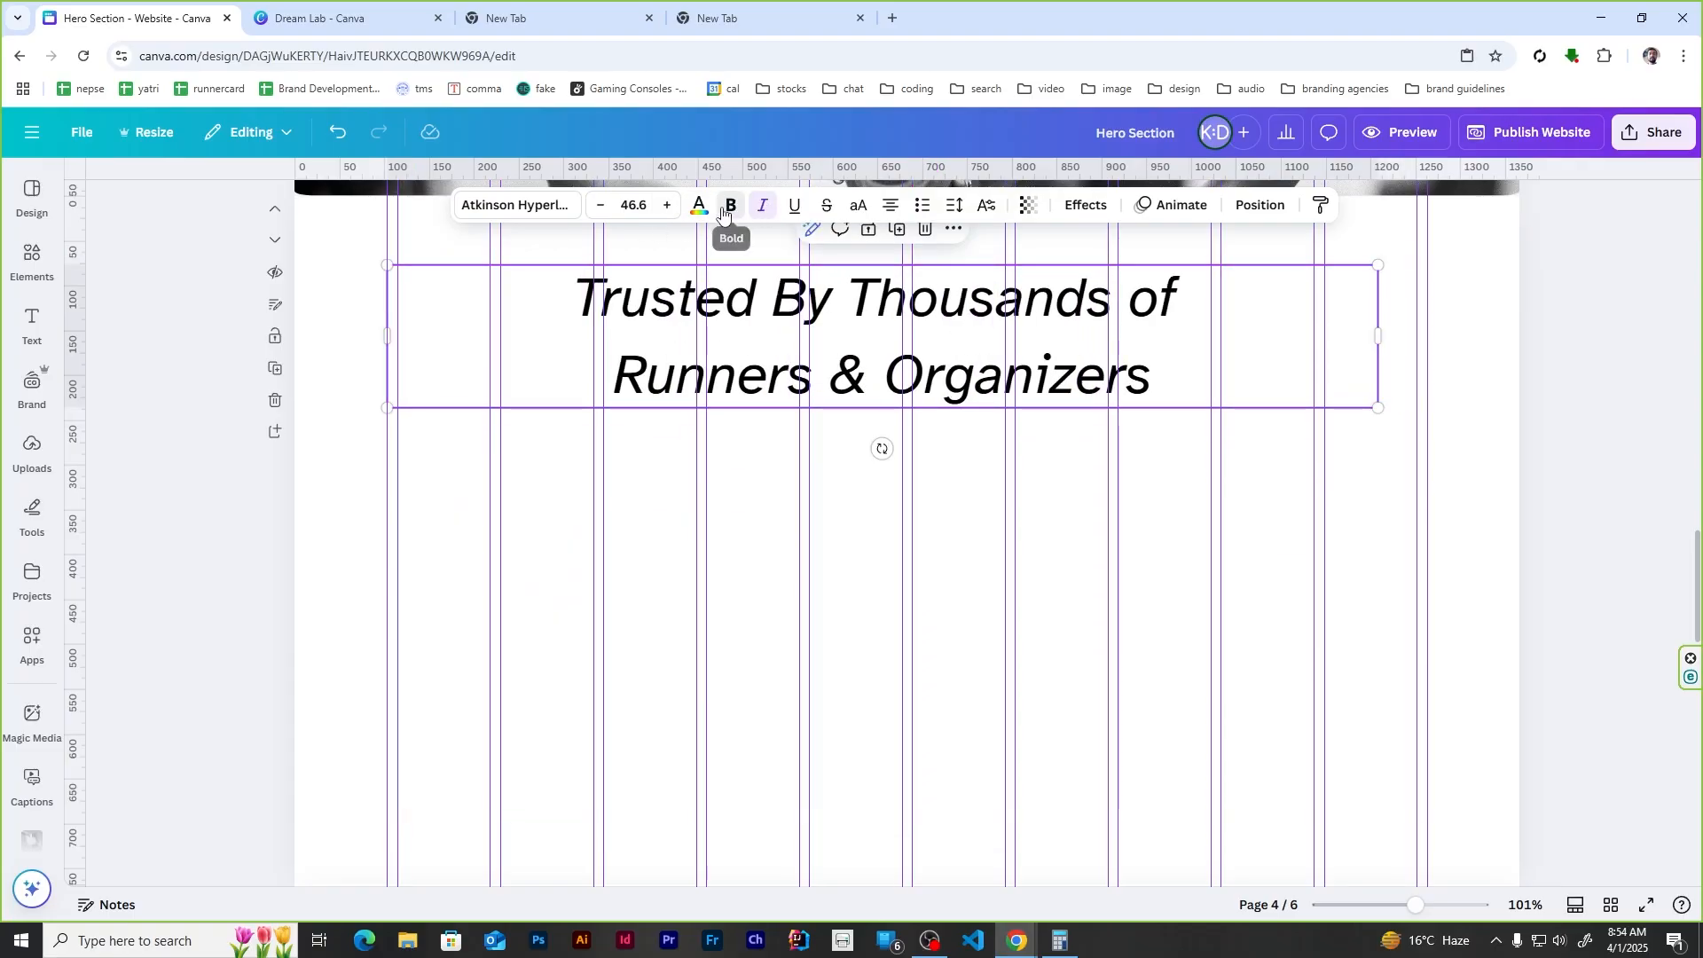
click(729, 205)
click(1354, 487)
scroll(1292, 589, up, 1)
click(1124, 494)
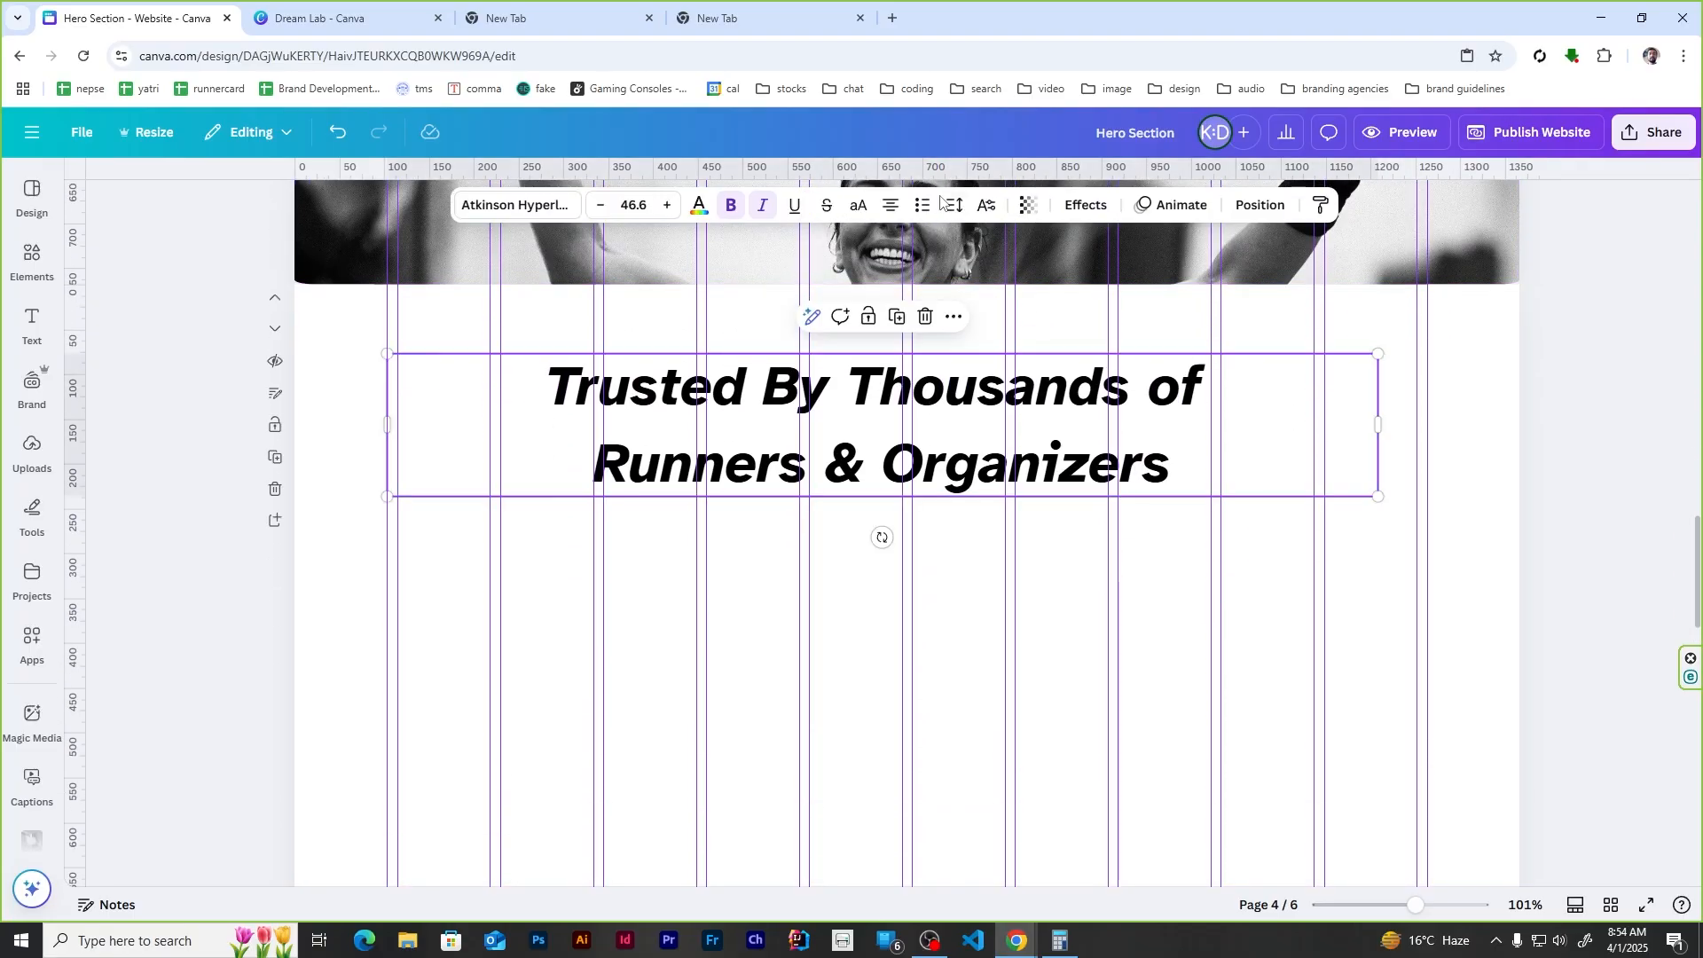
click(955, 205)
drag(923, 339, 896, 357)
click(1430, 543)
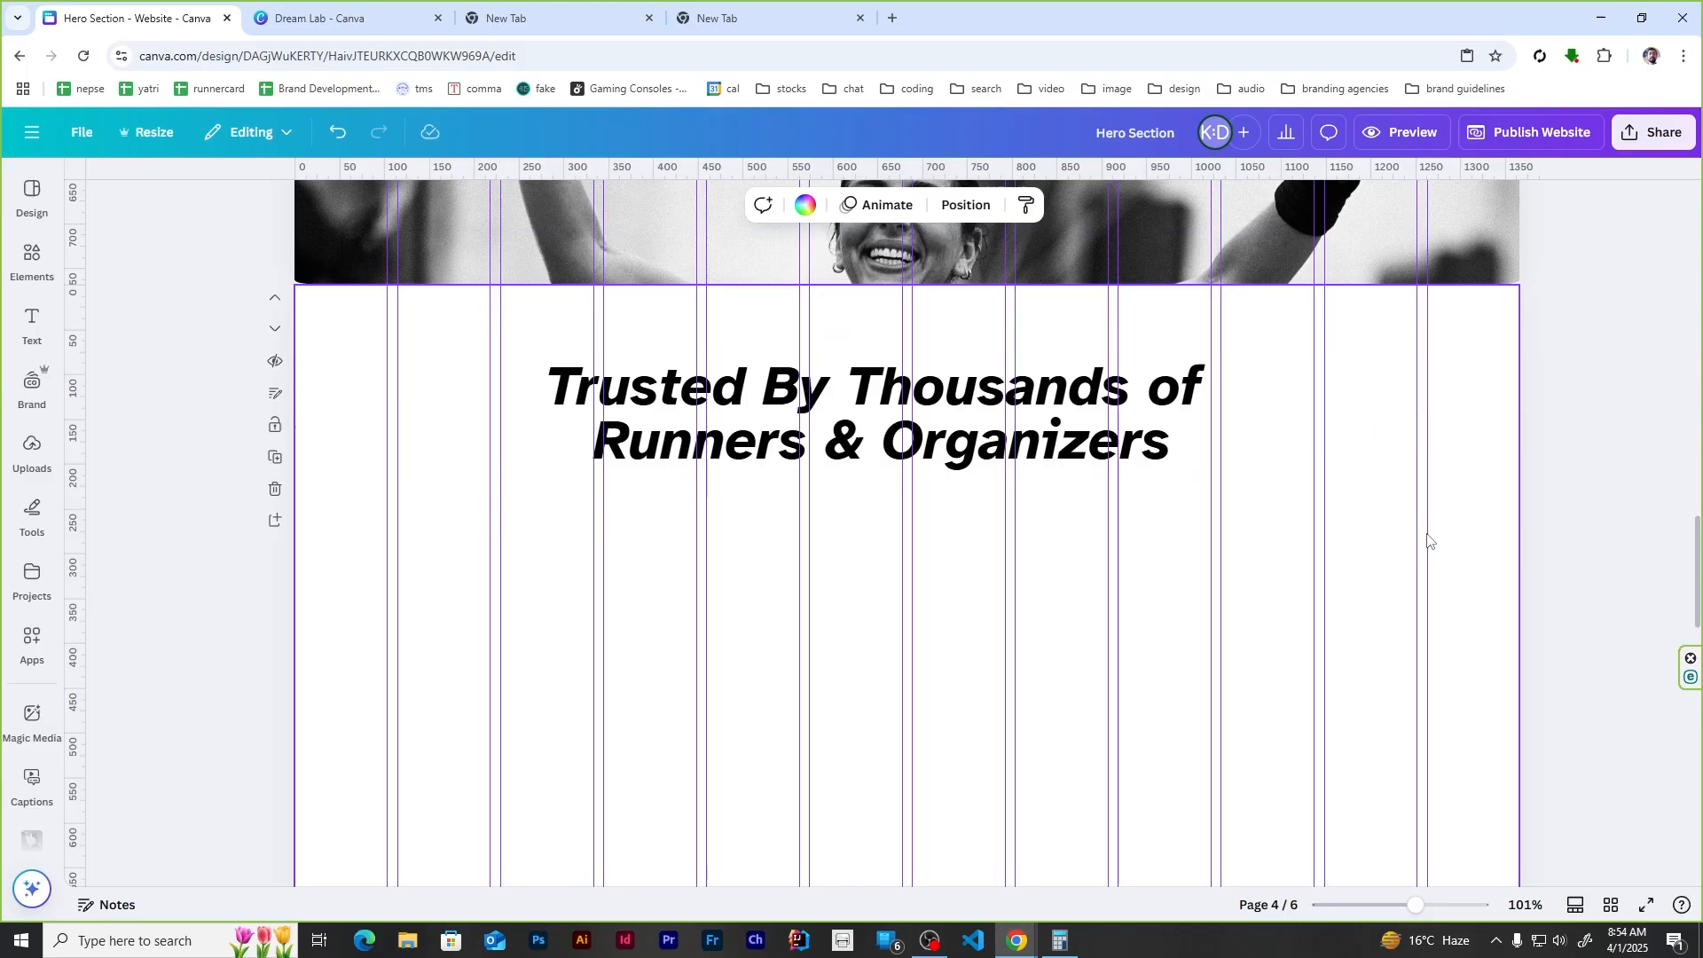
Step: Color the "Trusted By Thousands of Runners & Organizers" heading orange, with only the word "Runners" in blue
scroll(1331, 568, up, 3)
click(1131, 647)
click(698, 205)
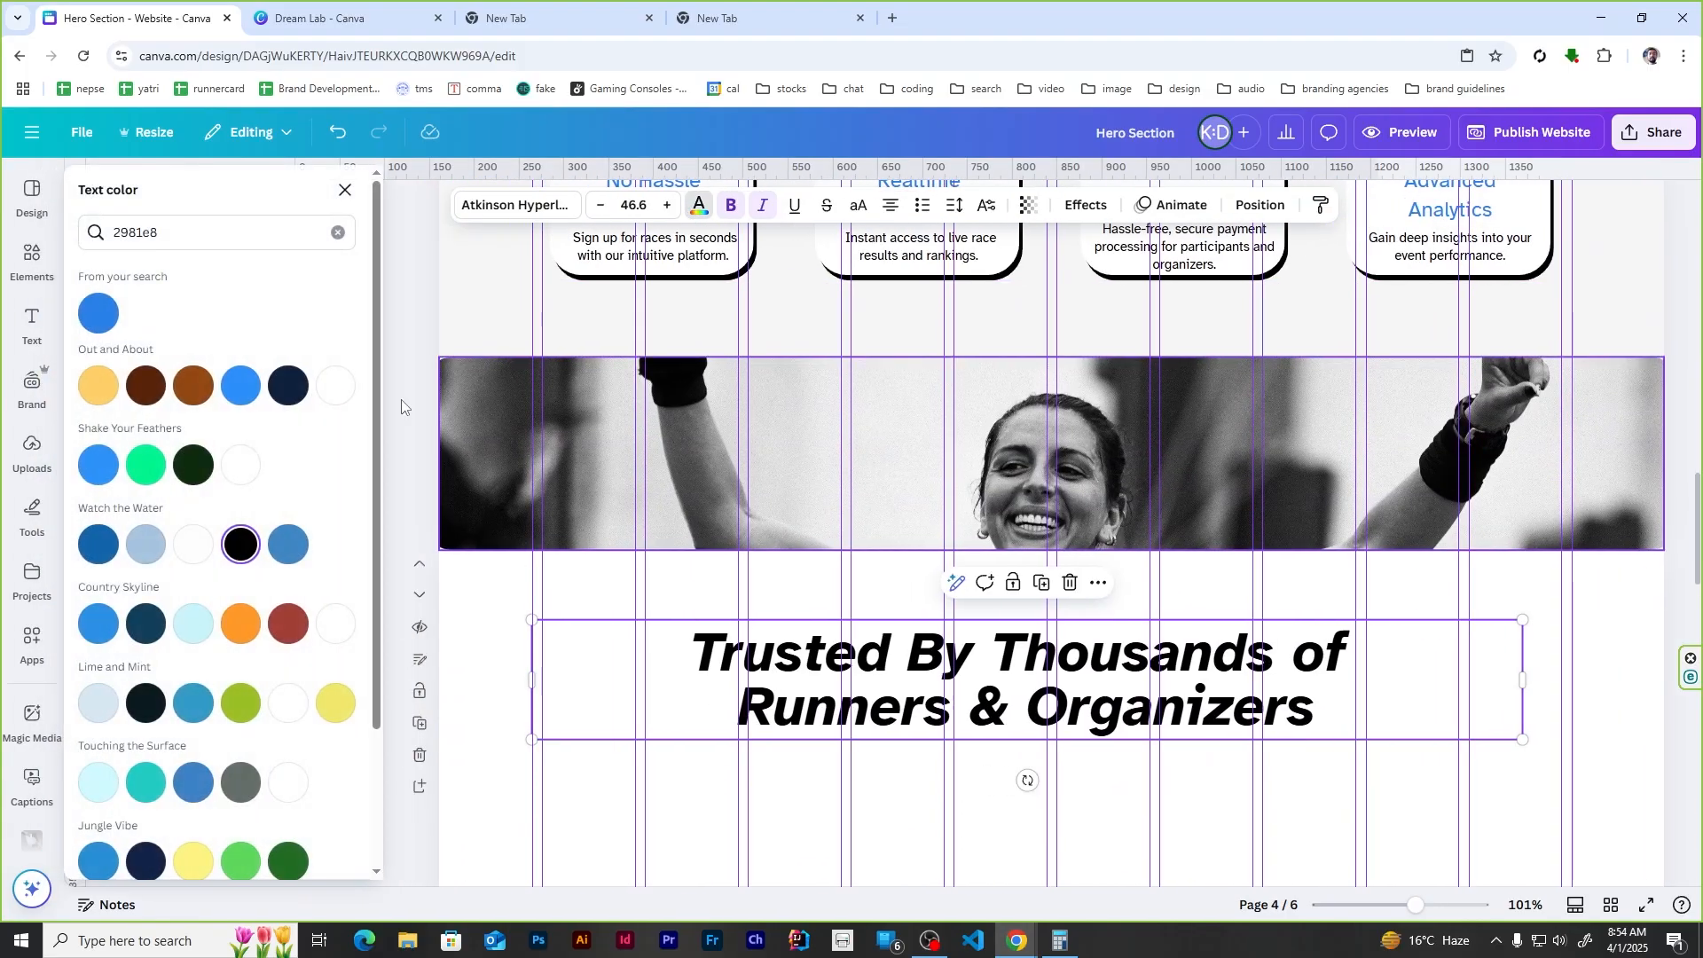
click(337, 232)
click(240, 331)
double_click(875, 693)
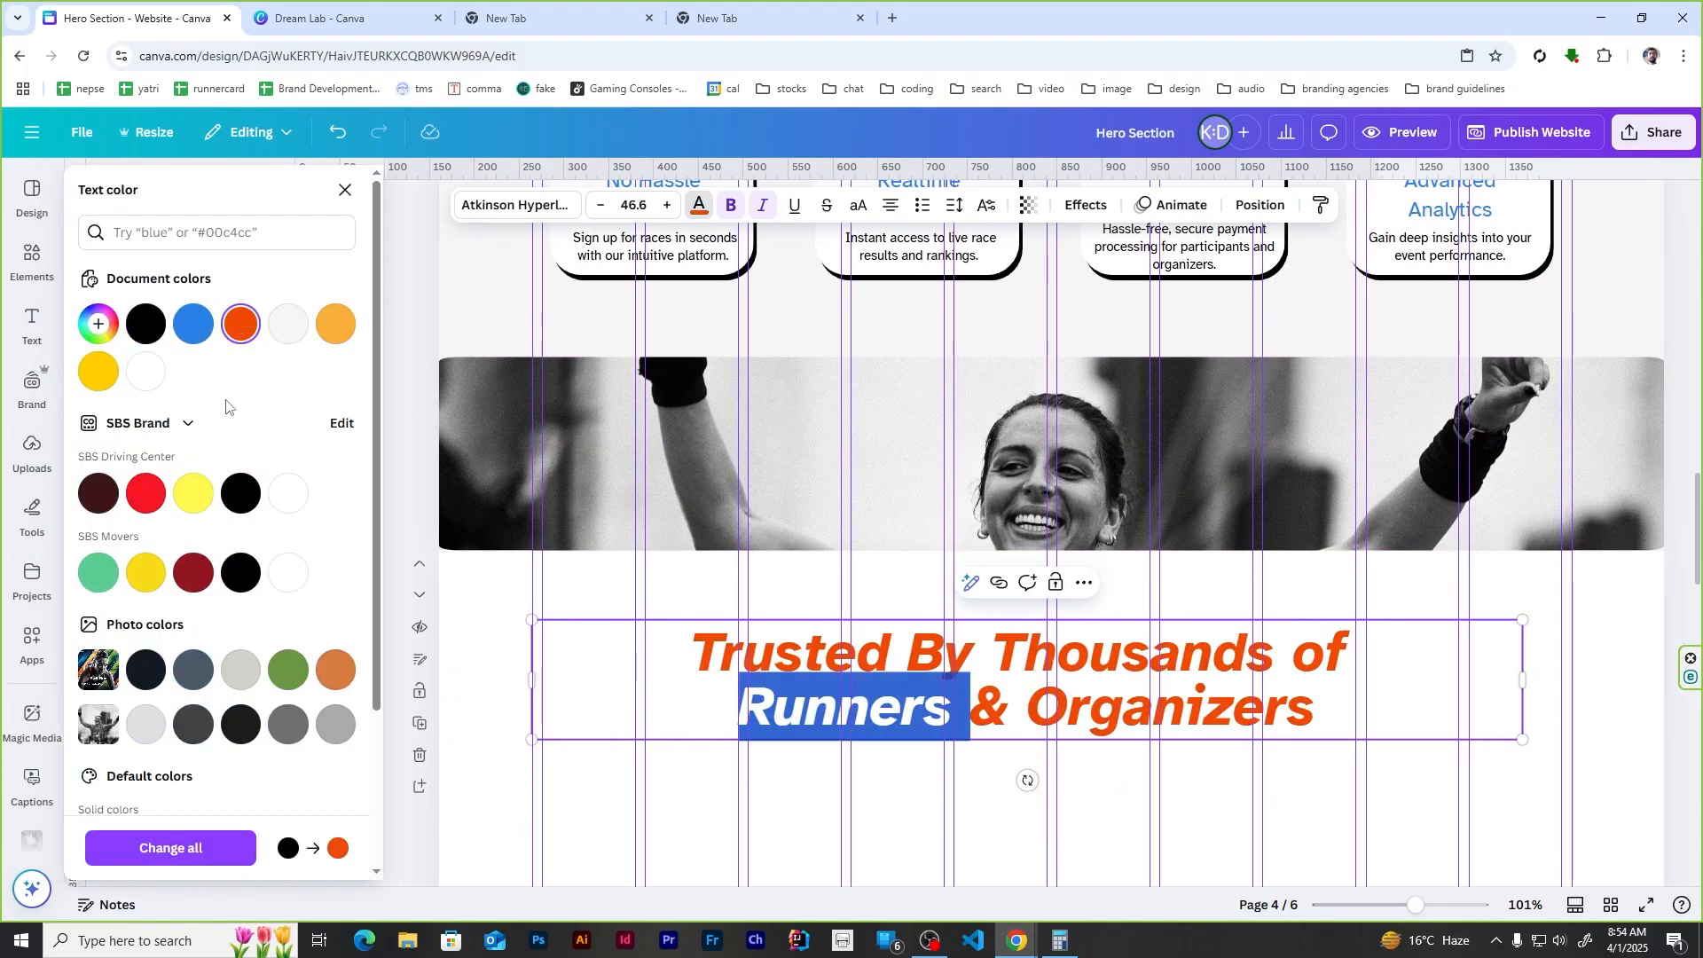
click(675, 785)
Step: Search the elements for "rectangle" and place an enlarged rounded card with a thick black shadow below the heading
scroll(679, 785, down, 4)
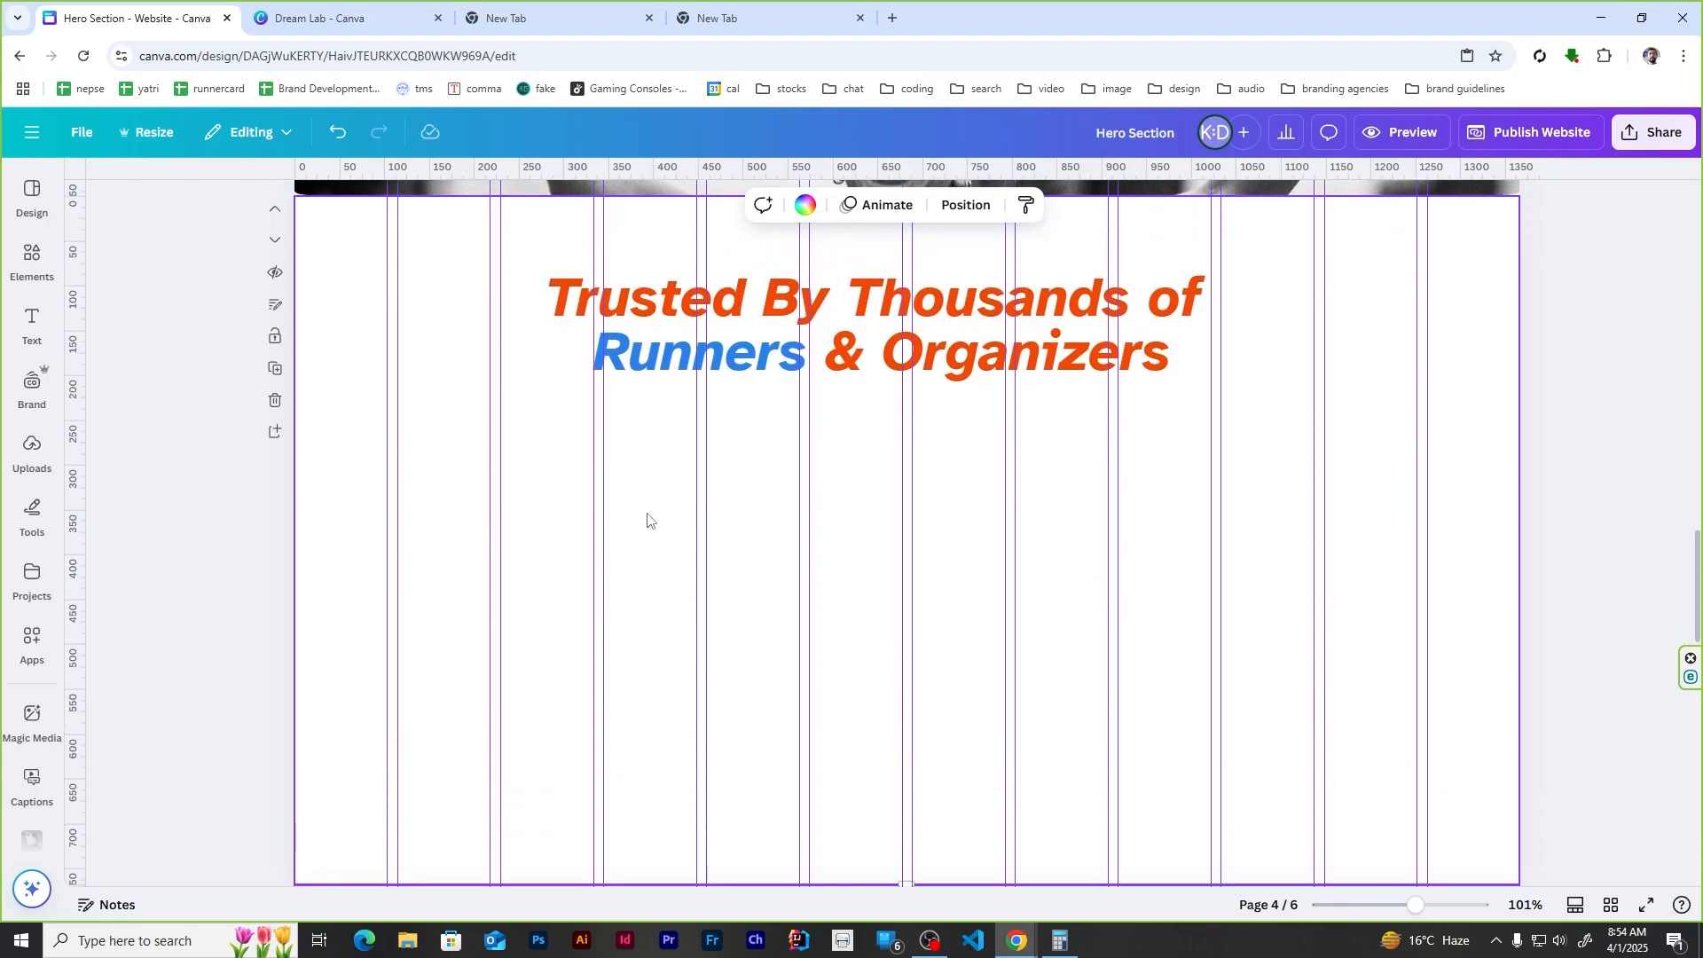
scroll(647, 519, down, 1)
scroll(647, 520, up, 1)
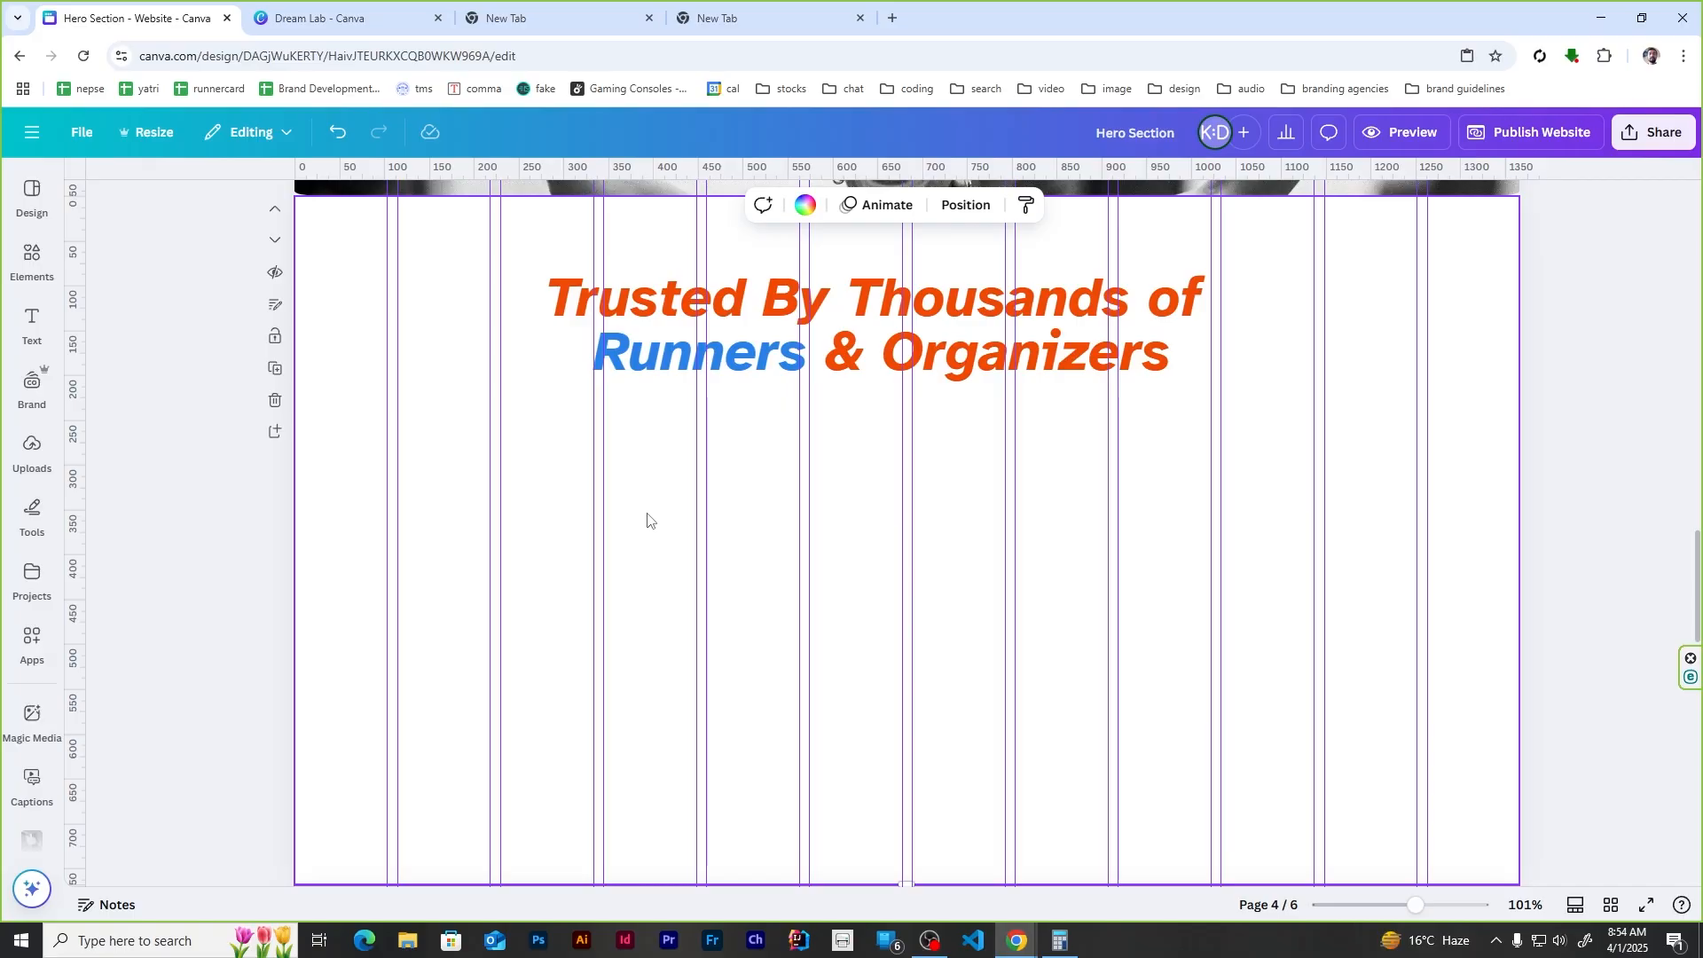
click(32, 263)
triple_click(213, 200)
text(rectangle)
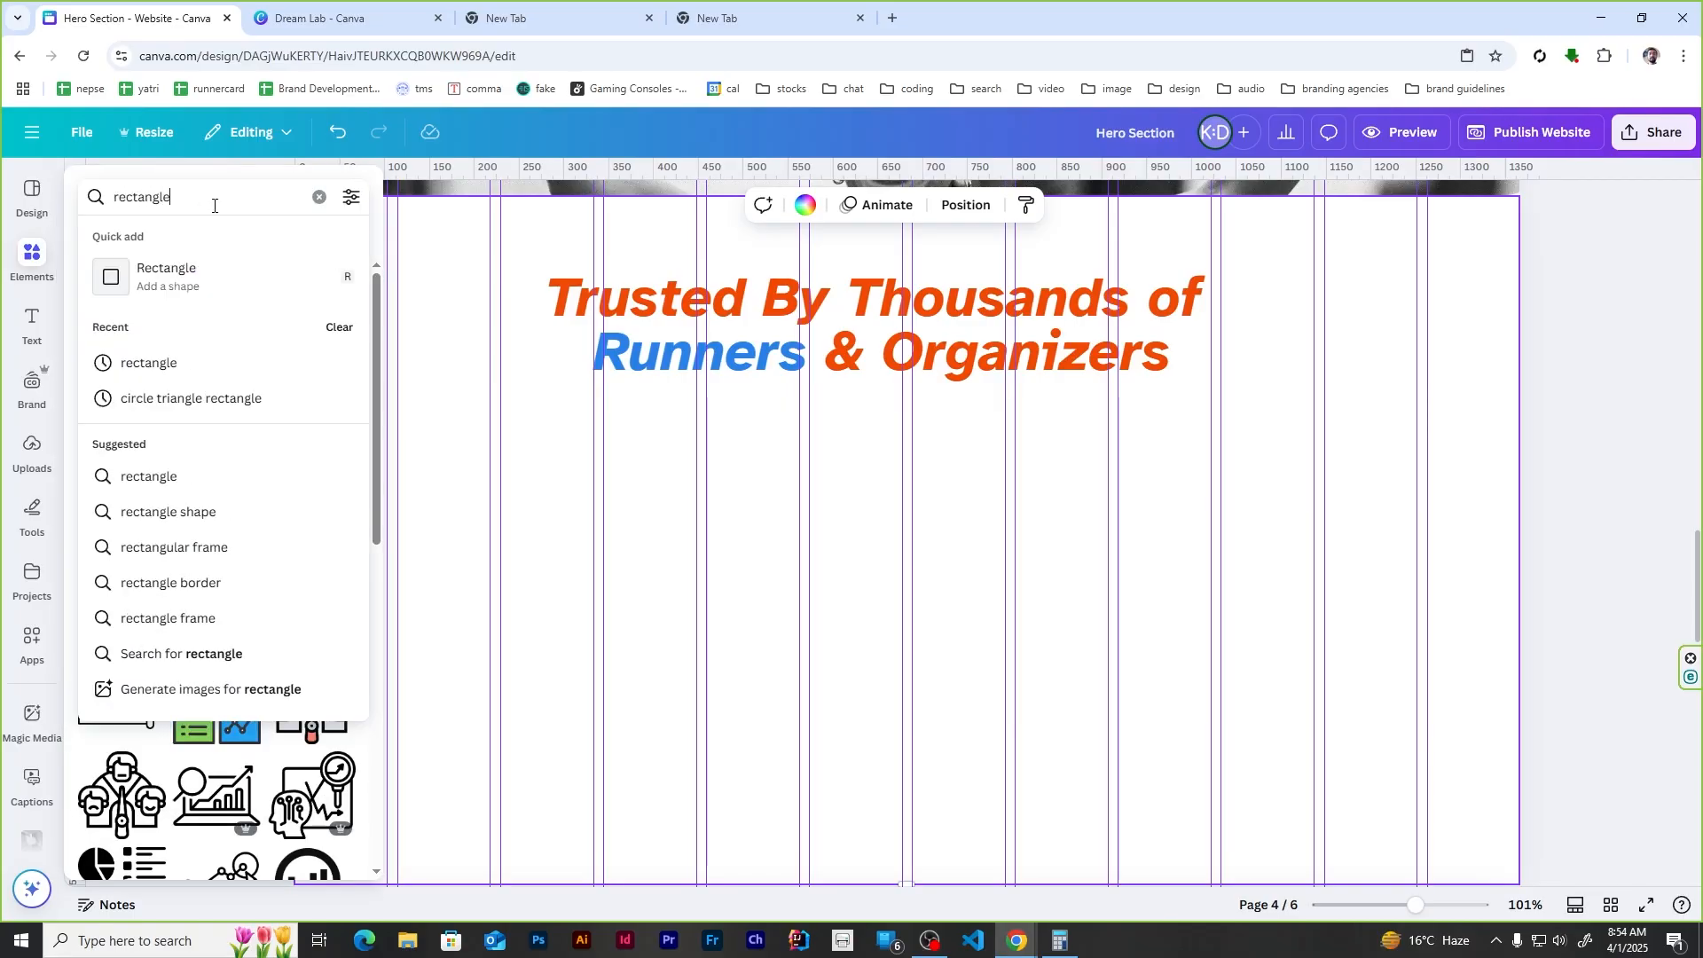
key(Return)
click(213, 369)
drag(1008, 566, 745, 588)
drag(835, 700, 908, 752)
Step: Duplicate the rounded card beside the first one and center the grouped pair horizontally on the page
drag(803, 618, 1251, 650)
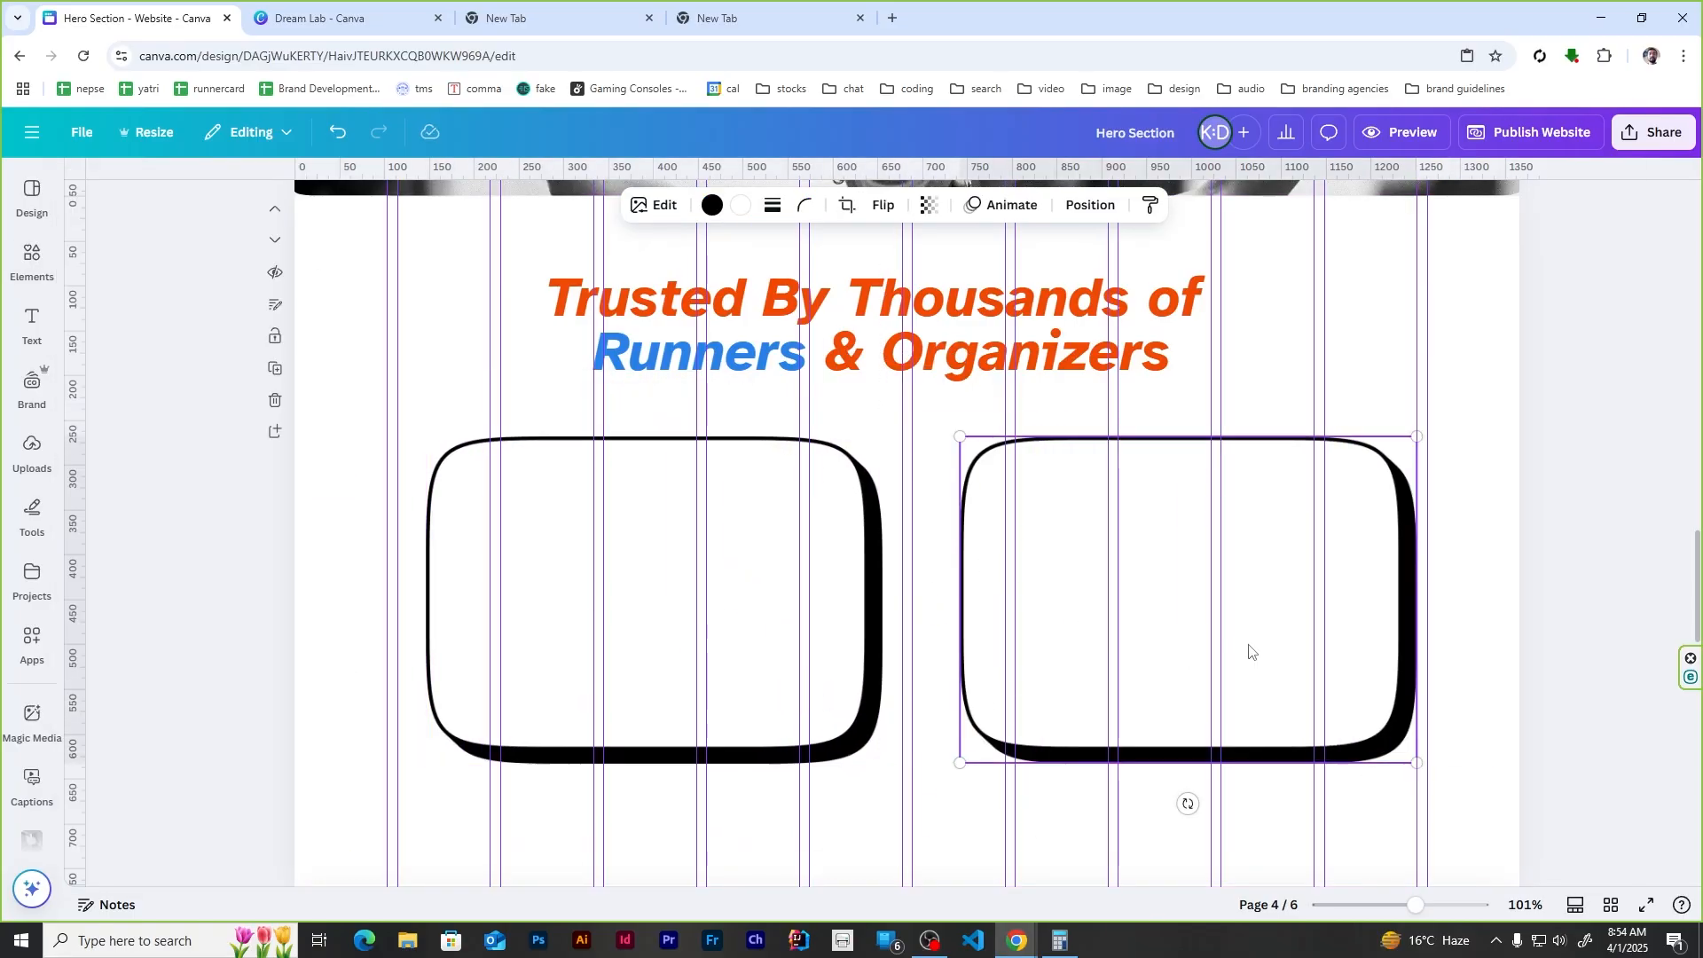
shift+click(717, 621)
click(1045, 205)
key(ctrl+g)
click(408, 553)
right_click(559, 574)
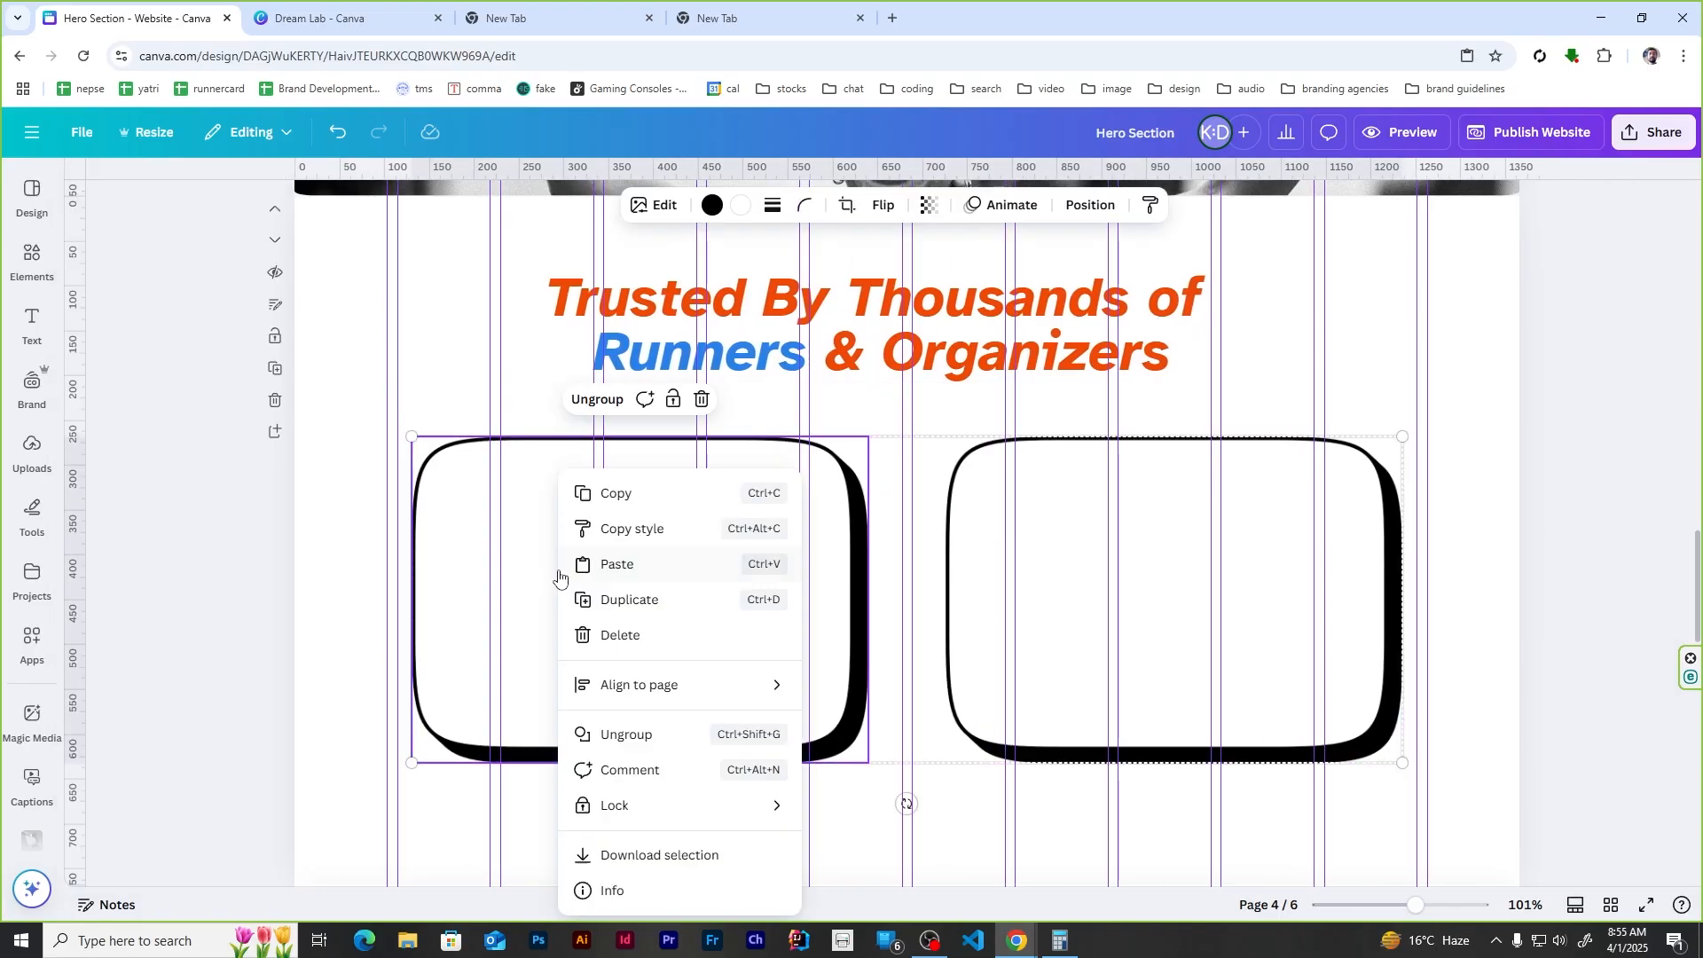
click(483, 567)
Step: Copy the size 17.8 "swift run" sample into the first card and replace it with "“SwiftRun transformed our race experience. Registration was seamless, and results were instant!”"
scroll(483, 567, up, 20)
click(448, 466)
key(ctrl+c)
scroll(444, 487, down, 20)
key(ctrl+v)
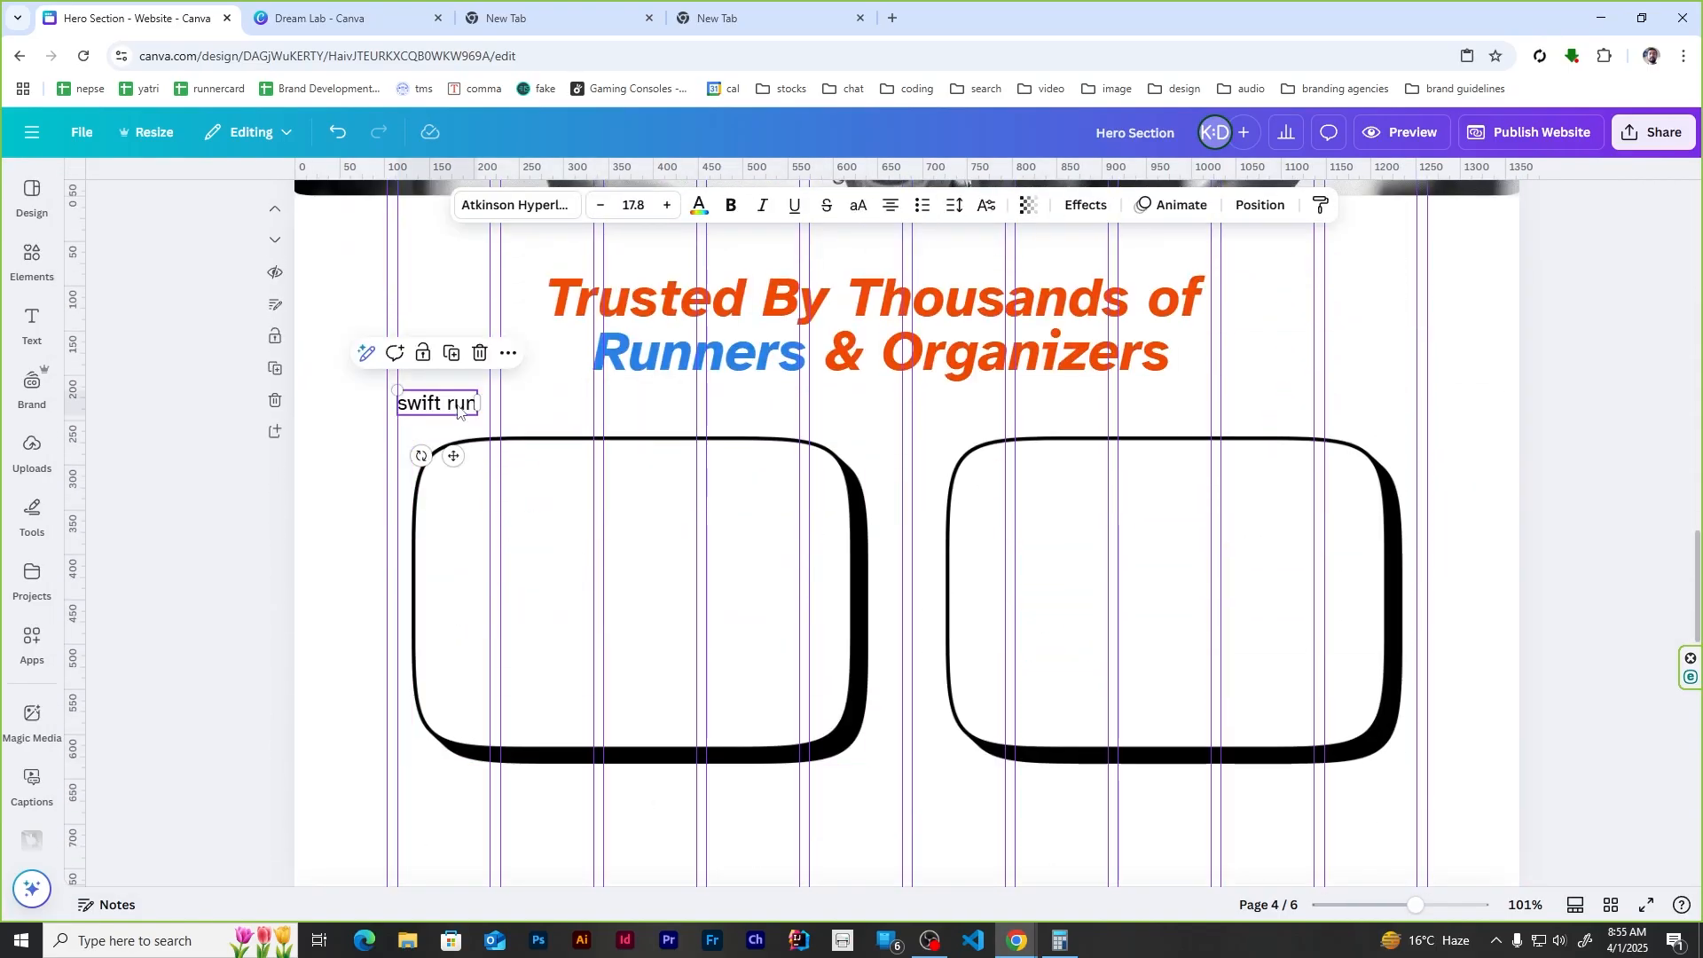
drag(440, 403, 533, 509)
double_click(532, 509)
key(ctrl+v)
drag(767, 535, 642, 538)
Step: Duplicate the quote into the second card and change it to "“Finally, a platform that makes race sign-ups and tracking easy. Highly recommended!”"
drag(470, 555, 1171, 555)
triple_click(1330, 570)
key(ctrl+v)
click(907, 568)
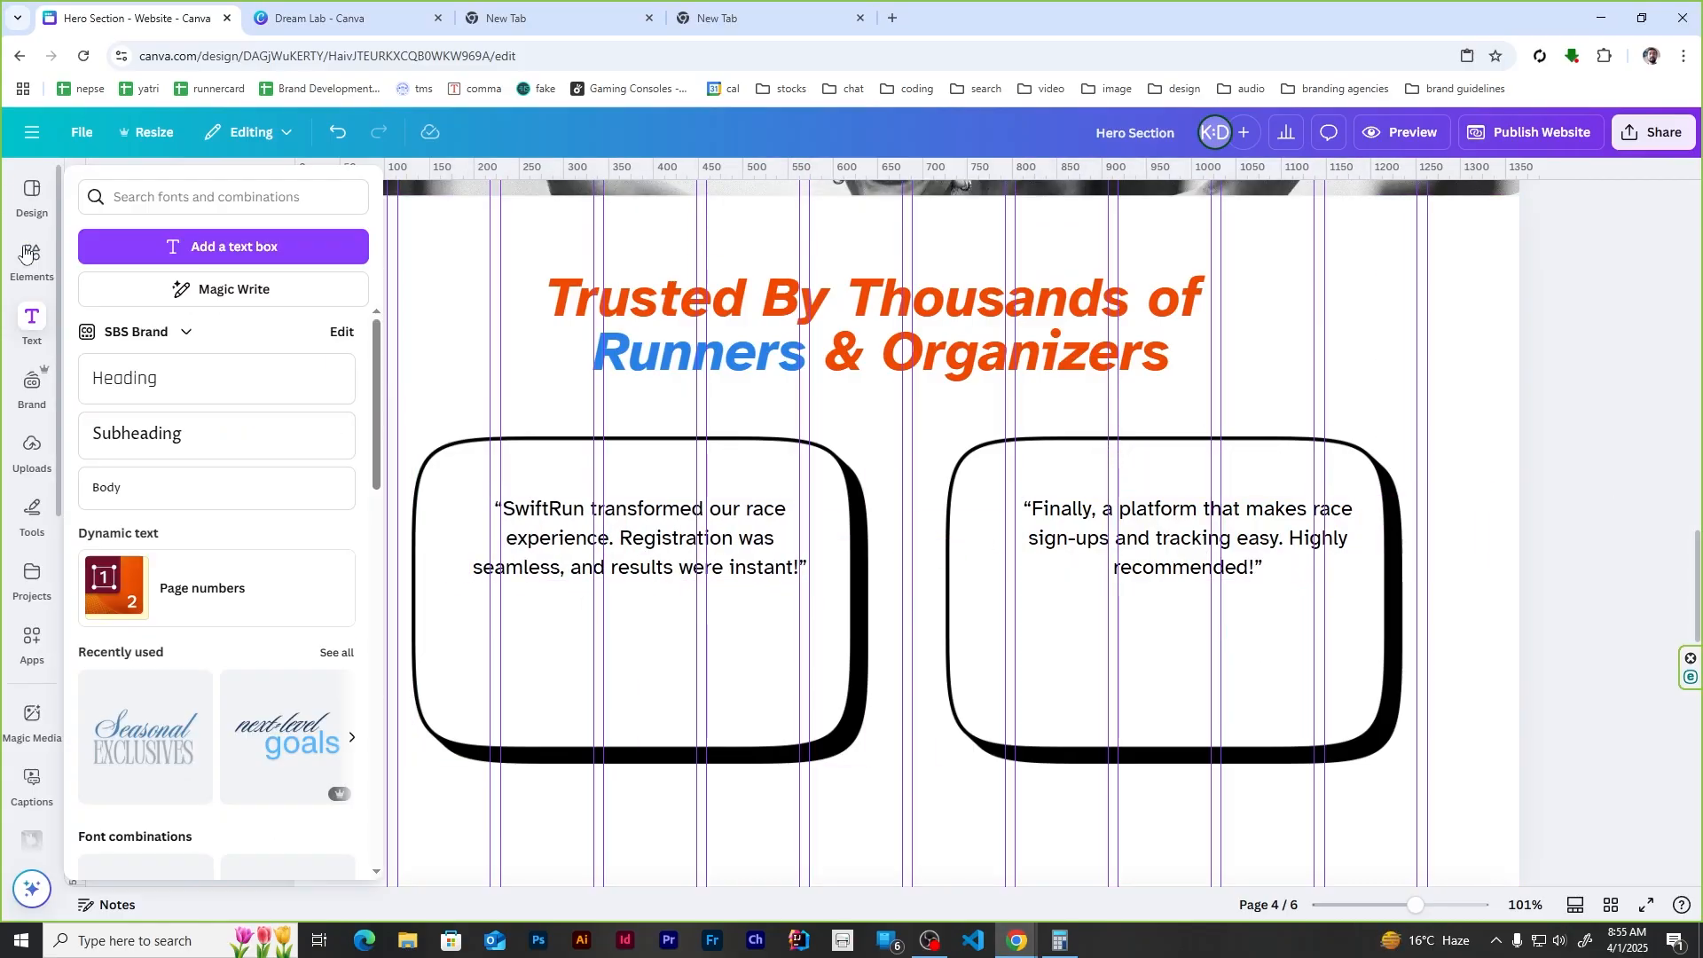
Step: Place a small circular photo frame below the first card's quote and duplicate it into the second card
mouse_move(31, 263)
click(331, 200)
click(113, 254)
click(119, 342)
drag(1081, 364, 835, 612)
drag(783, 664, 1059, 673)
click(906, 621)
Step: Duplicate the first card's quote beside its circular frame and change the copy to a bold "Event Director"
alt+drag(713, 558, 831, 702)
triple_click(760, 697)
text(Event Director)
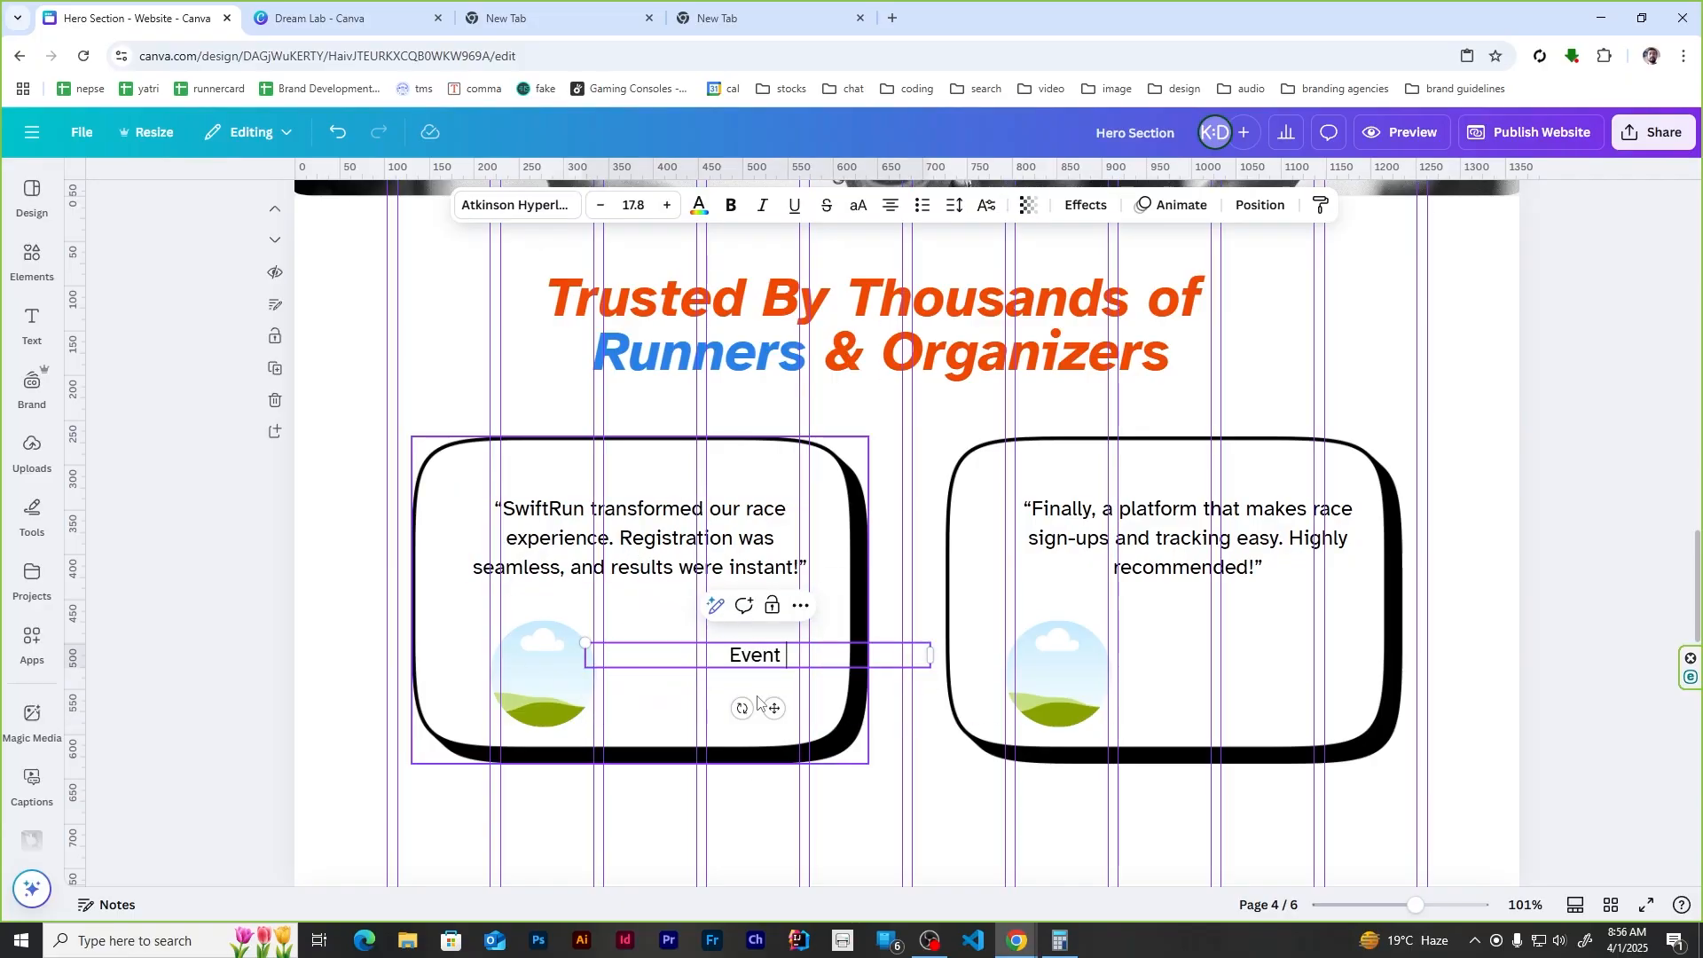
key(ctrl+a)
click(731, 205)
Step: Add a regular-weight "Boston Marathon" line directly below "Event Director" in the first card
drag(772, 654, 798, 695)
double_click(922, 654)
key(ctrl+b)
drag(688, 692, 673, 679)
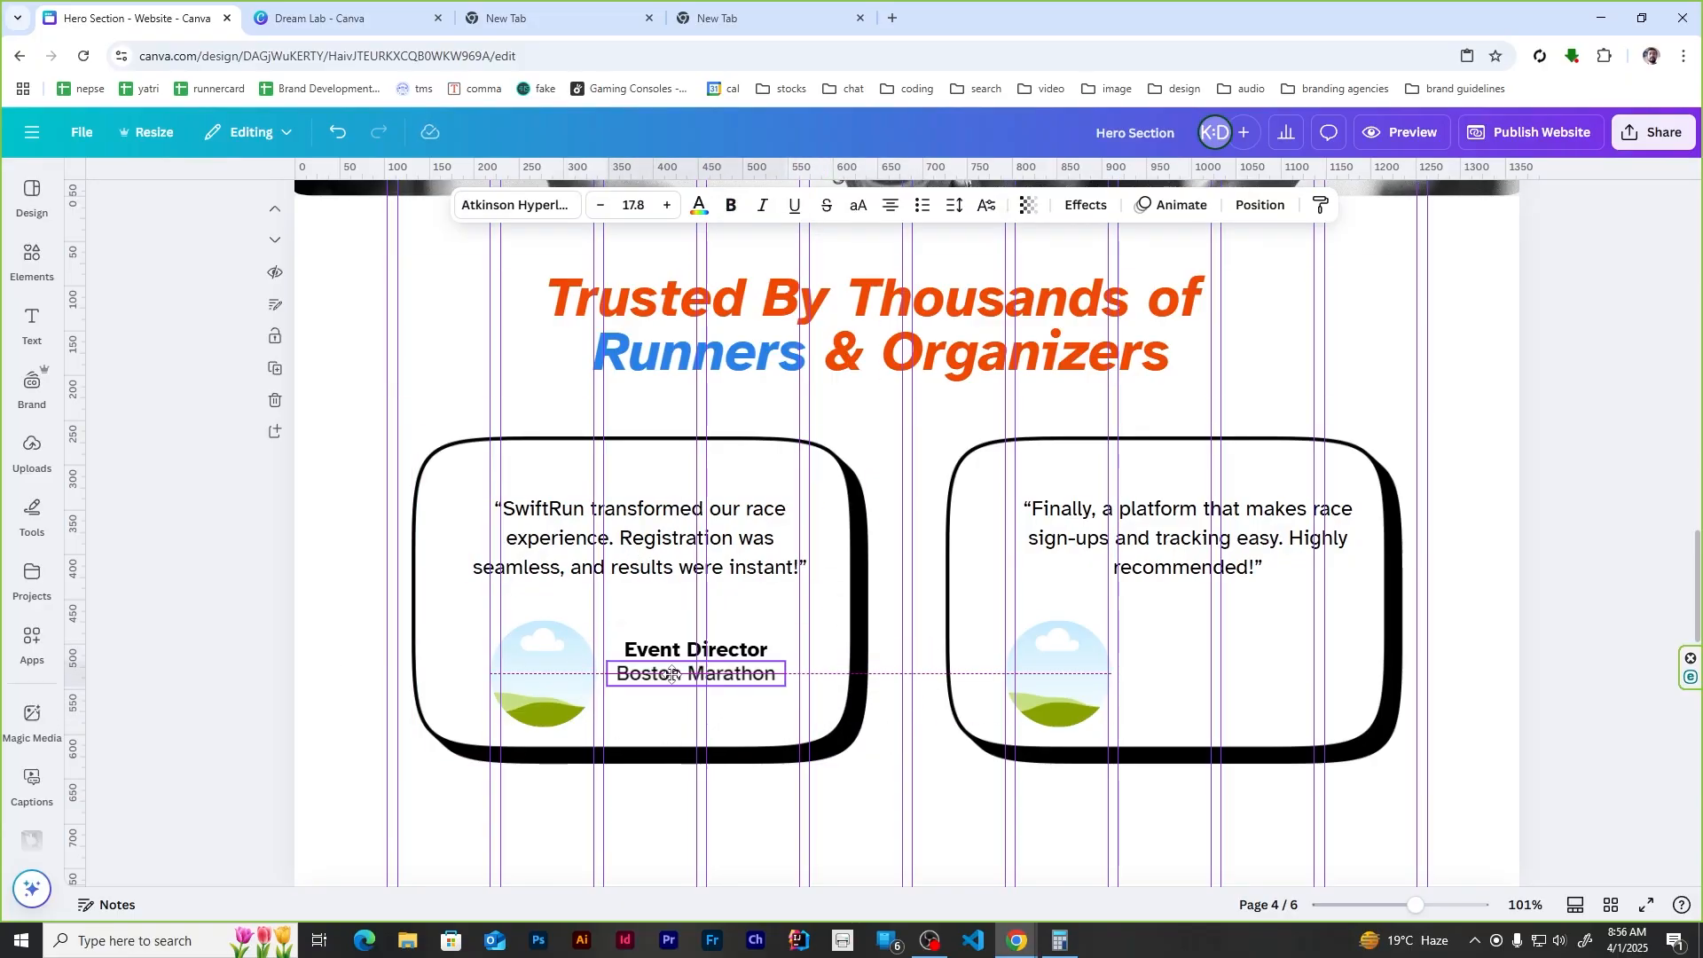
Step: Search the elements for "5 stars" and place a small yellow star rating below "Boston Marathon"
mouse_move(31, 263)
triple_click(198, 190)
text(5 stars)
key(Return)
click(114, 385)
drag(1150, 488, 1249, 689)
click(258, 600)
Step: Copy the title, event and star rating into the second card and change the texts to "Race Runner" and "NYC Marathon"
click(718, 649)
shift+click(729, 673)
shift+click(735, 694)
triple_click(1193, 650)
text(Race Runne)
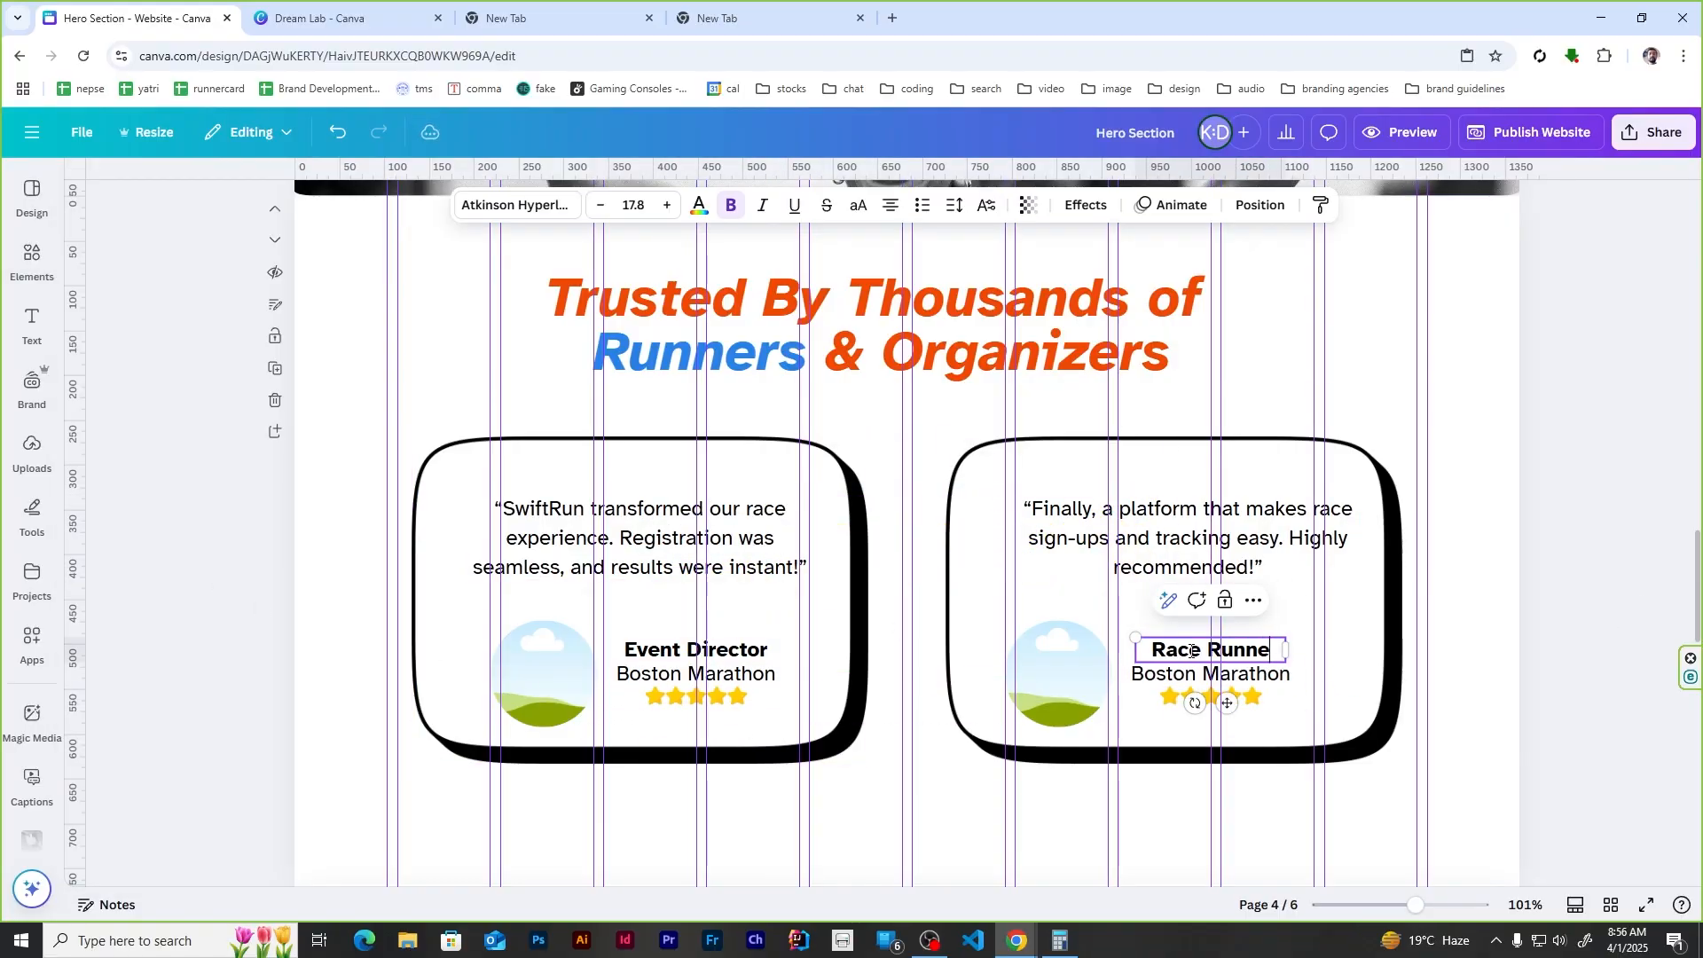
click(906, 567)
Step: Search for a man's photo and fill the first card's circular frame with the smiling portrait on an orange background
mouse_move(31, 264)
triple_click(254, 190)
text(man pho)
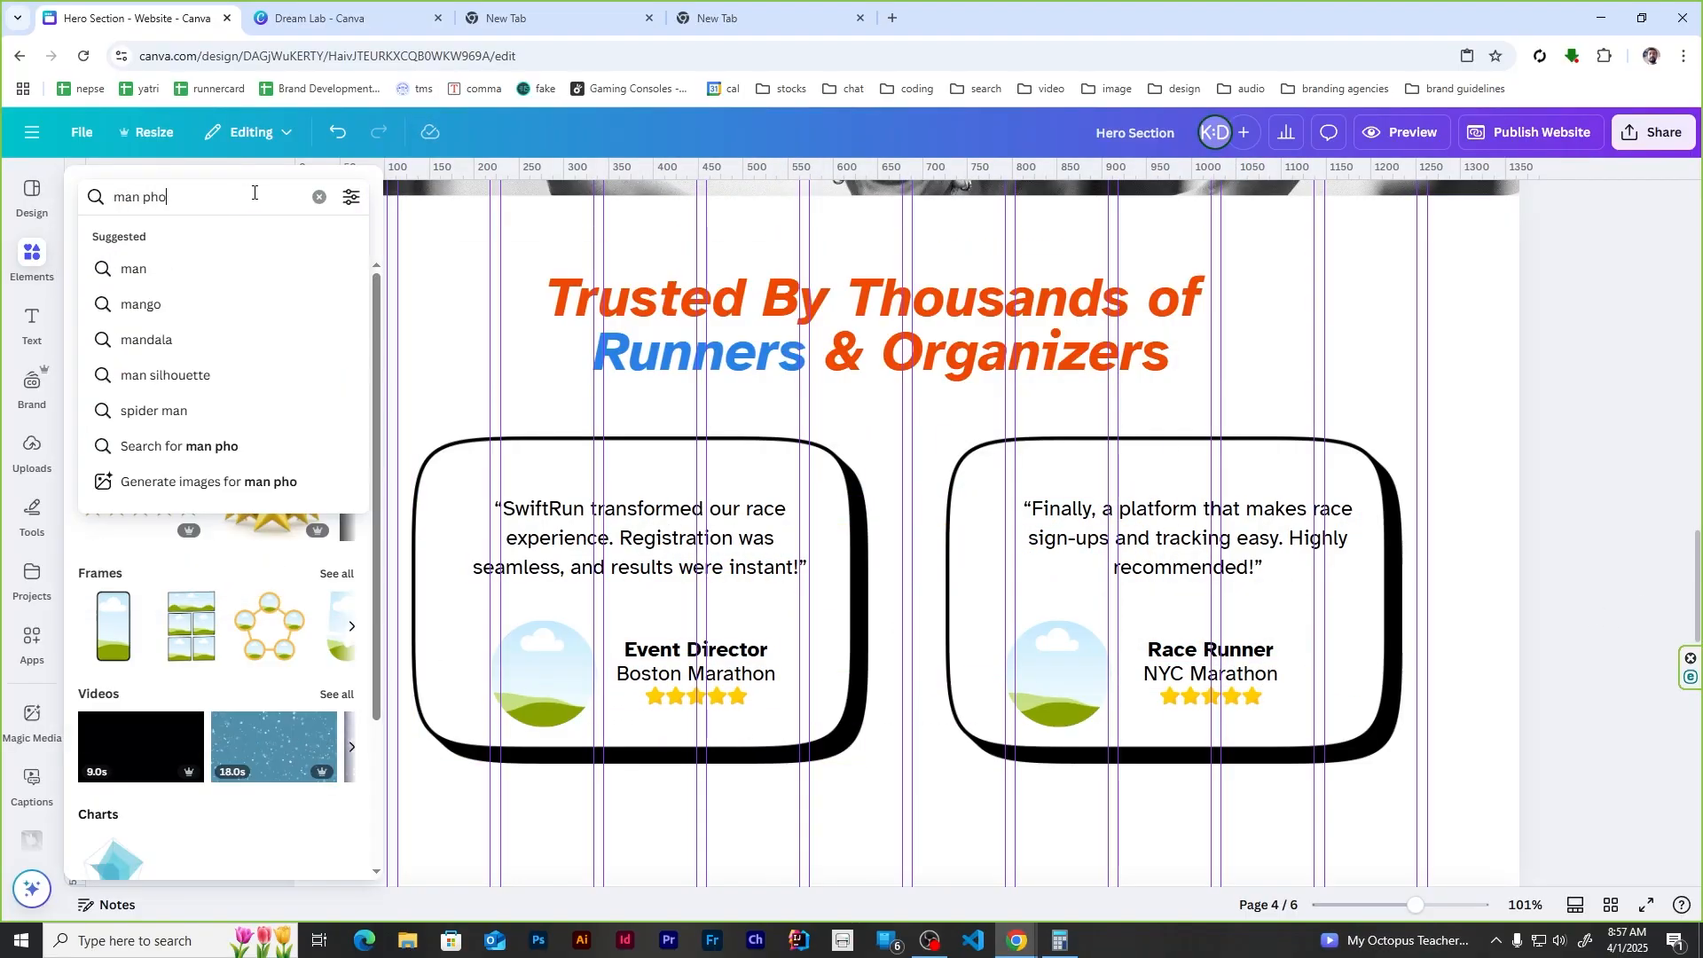
key(Return)
click(120, 387)
drag(970, 438, 543, 674)
Step: Search for "runner photo" and fill the second card's circular frame with the photo of a man sitting on a track
click(201, 359)
click(319, 197)
text(runn)
click(163, 309)
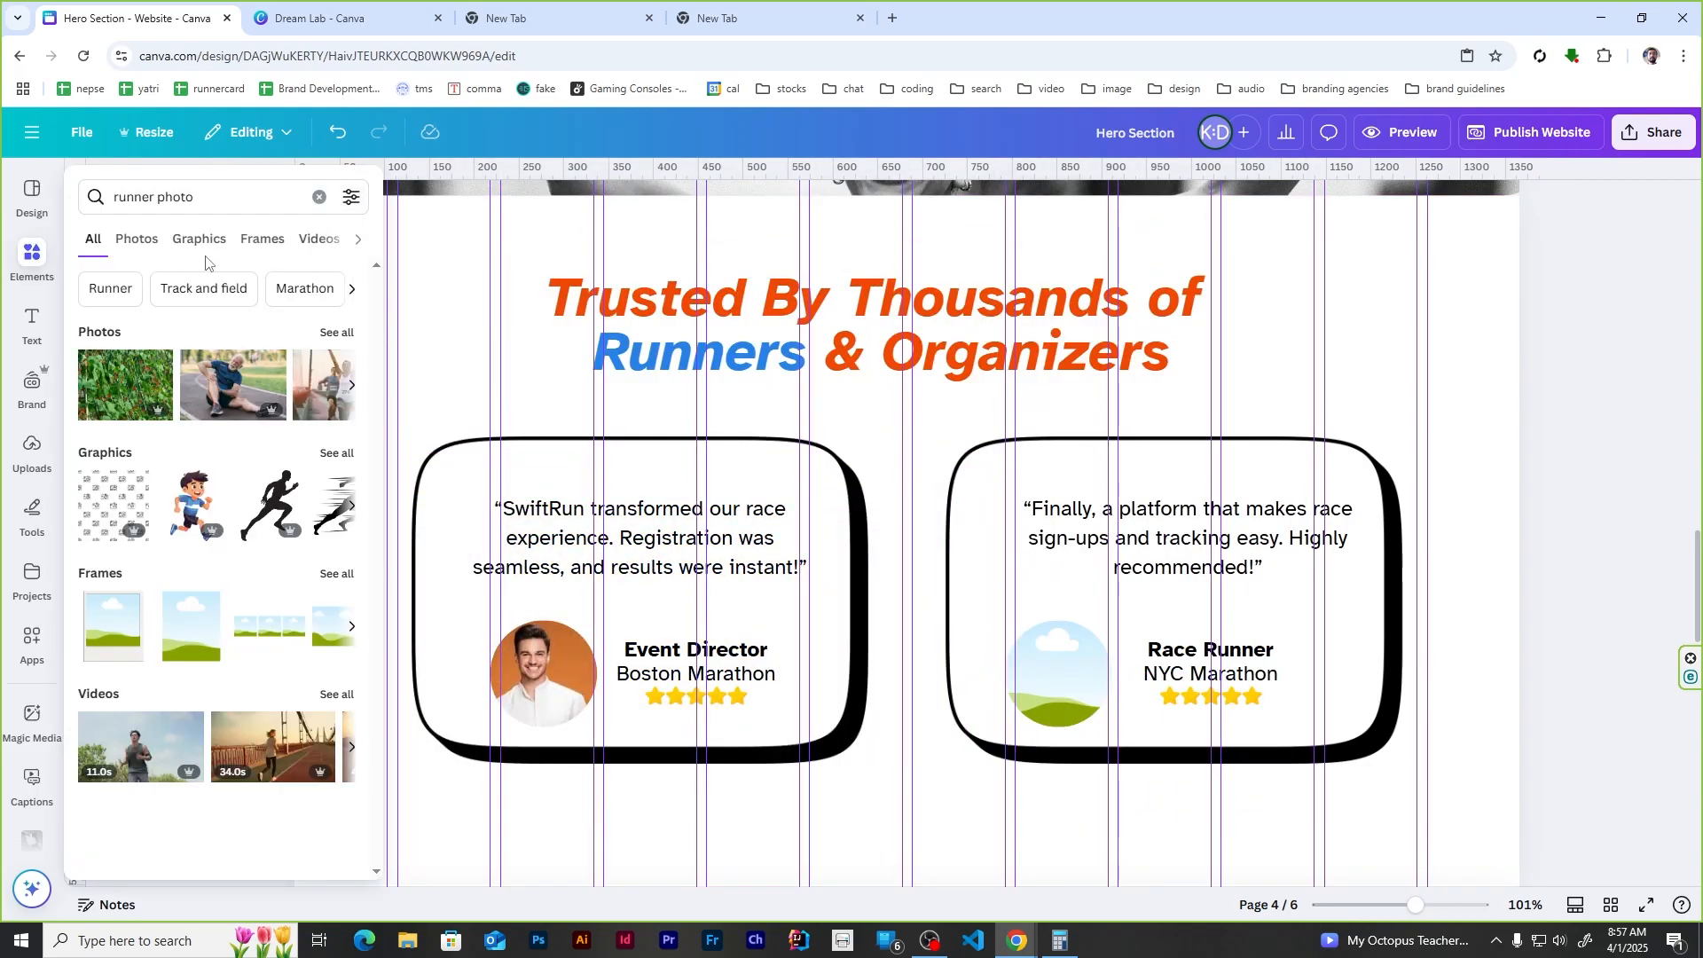
click(136, 238)
scroll(197, 543, down, 8)
click(195, 632)
drag(962, 509, 1059, 674)
click(1604, 523)
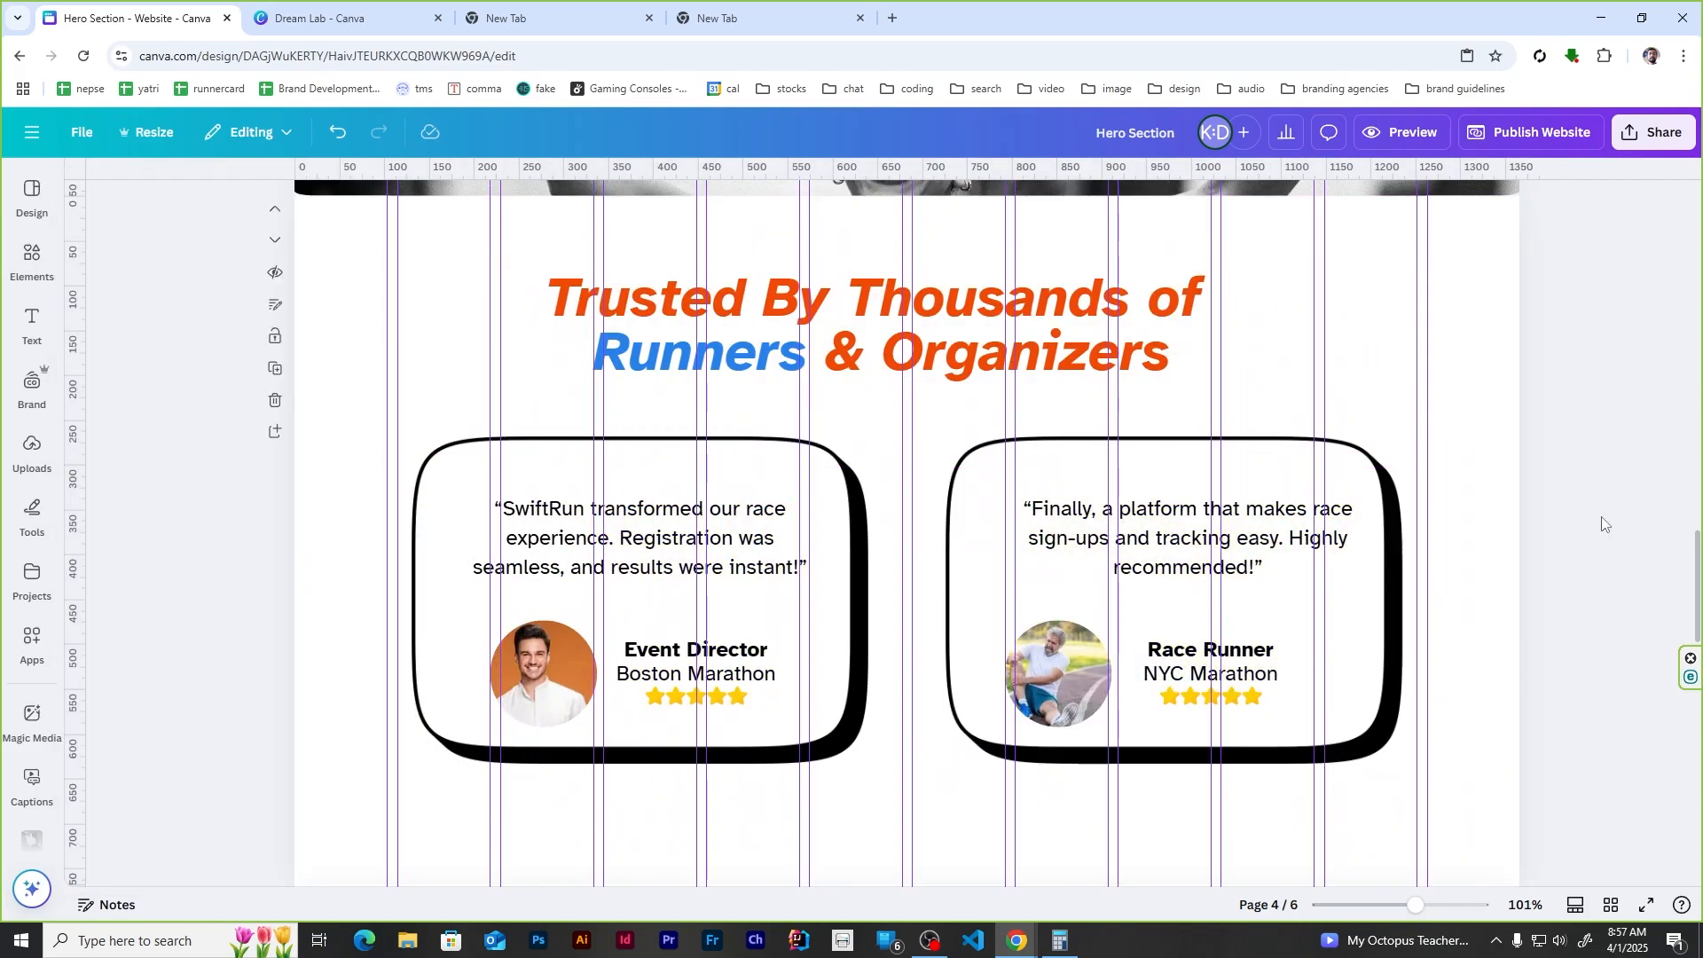
Step: Space the first card's title, event and stars evenly, group them, and middle-align and group them with the portrait
click(674, 650)
shift+click(696, 674)
shift+click(695, 697)
click(1296, 205)
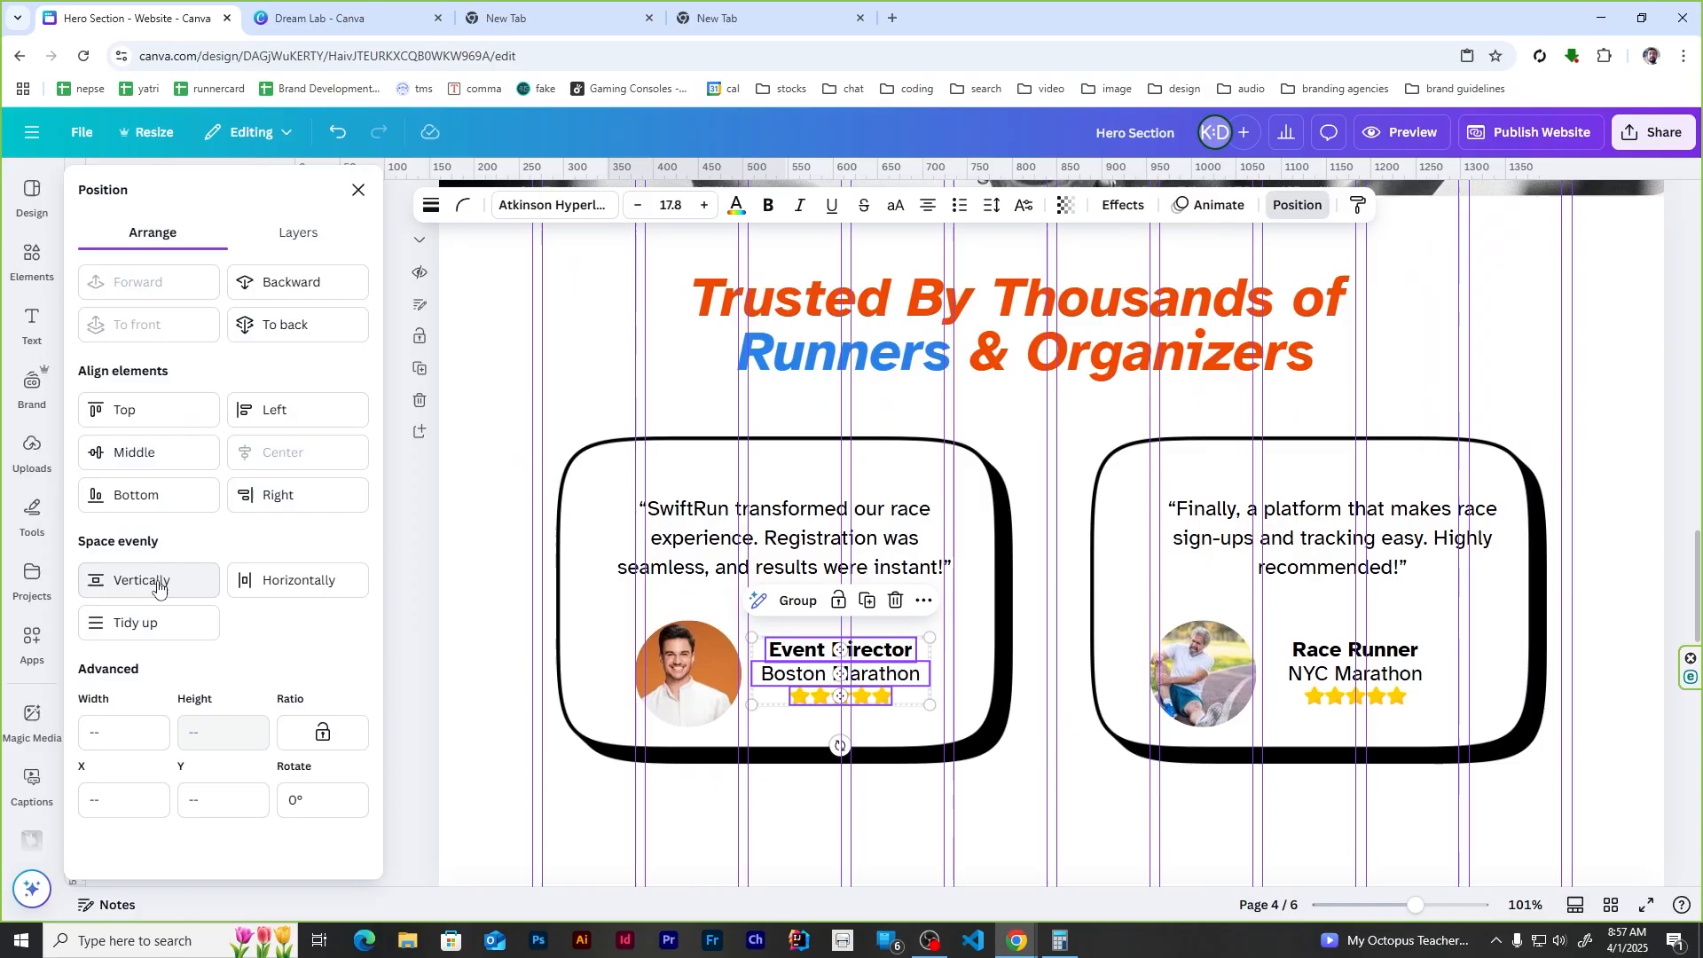
click(159, 579)
key(ctrl+g)
shift+click(691, 673)
click(142, 452)
key(ctrl+g)
Step: Group the second card's title, event and stars, then middle-align and group them with the runner photo
click(1355, 649)
shift+click(1355, 675)
key(ctrl+g)
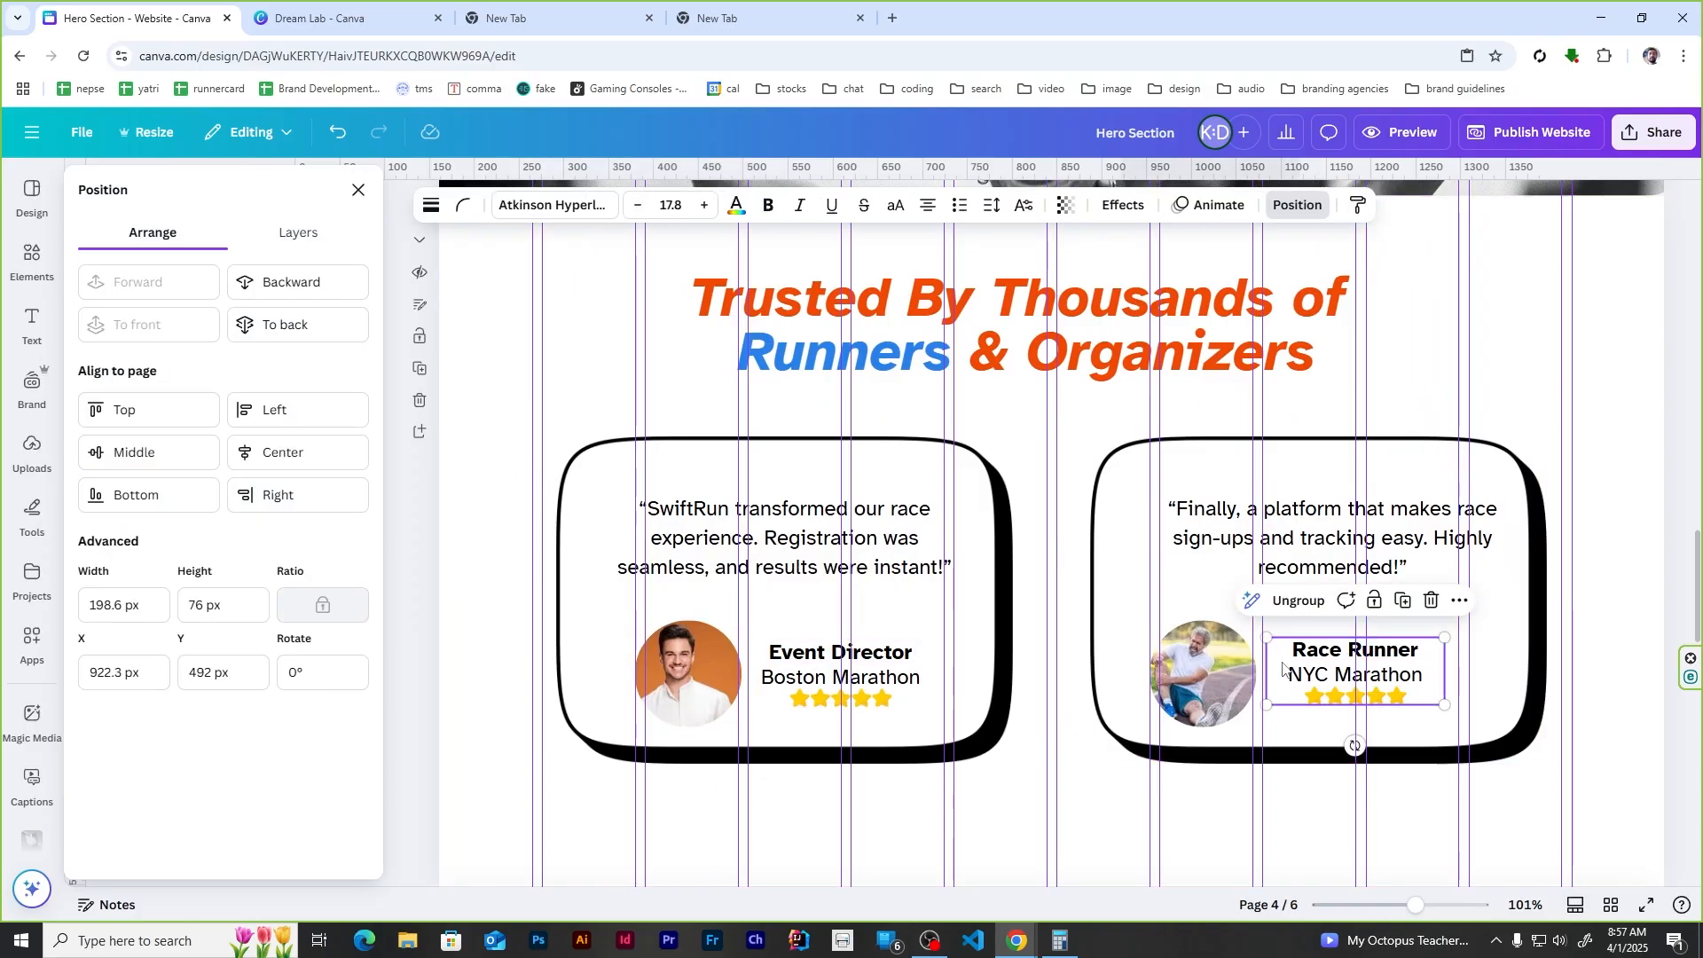
shift+click(1203, 674)
click(142, 453)
key(ctrl+g)
Step: Center-align the quote and the profile group with each other in both cards
click(785, 538)
shift+click(781, 657)
click(283, 453)
click(1331, 538)
shift+click(1331, 661)
click(283, 453)
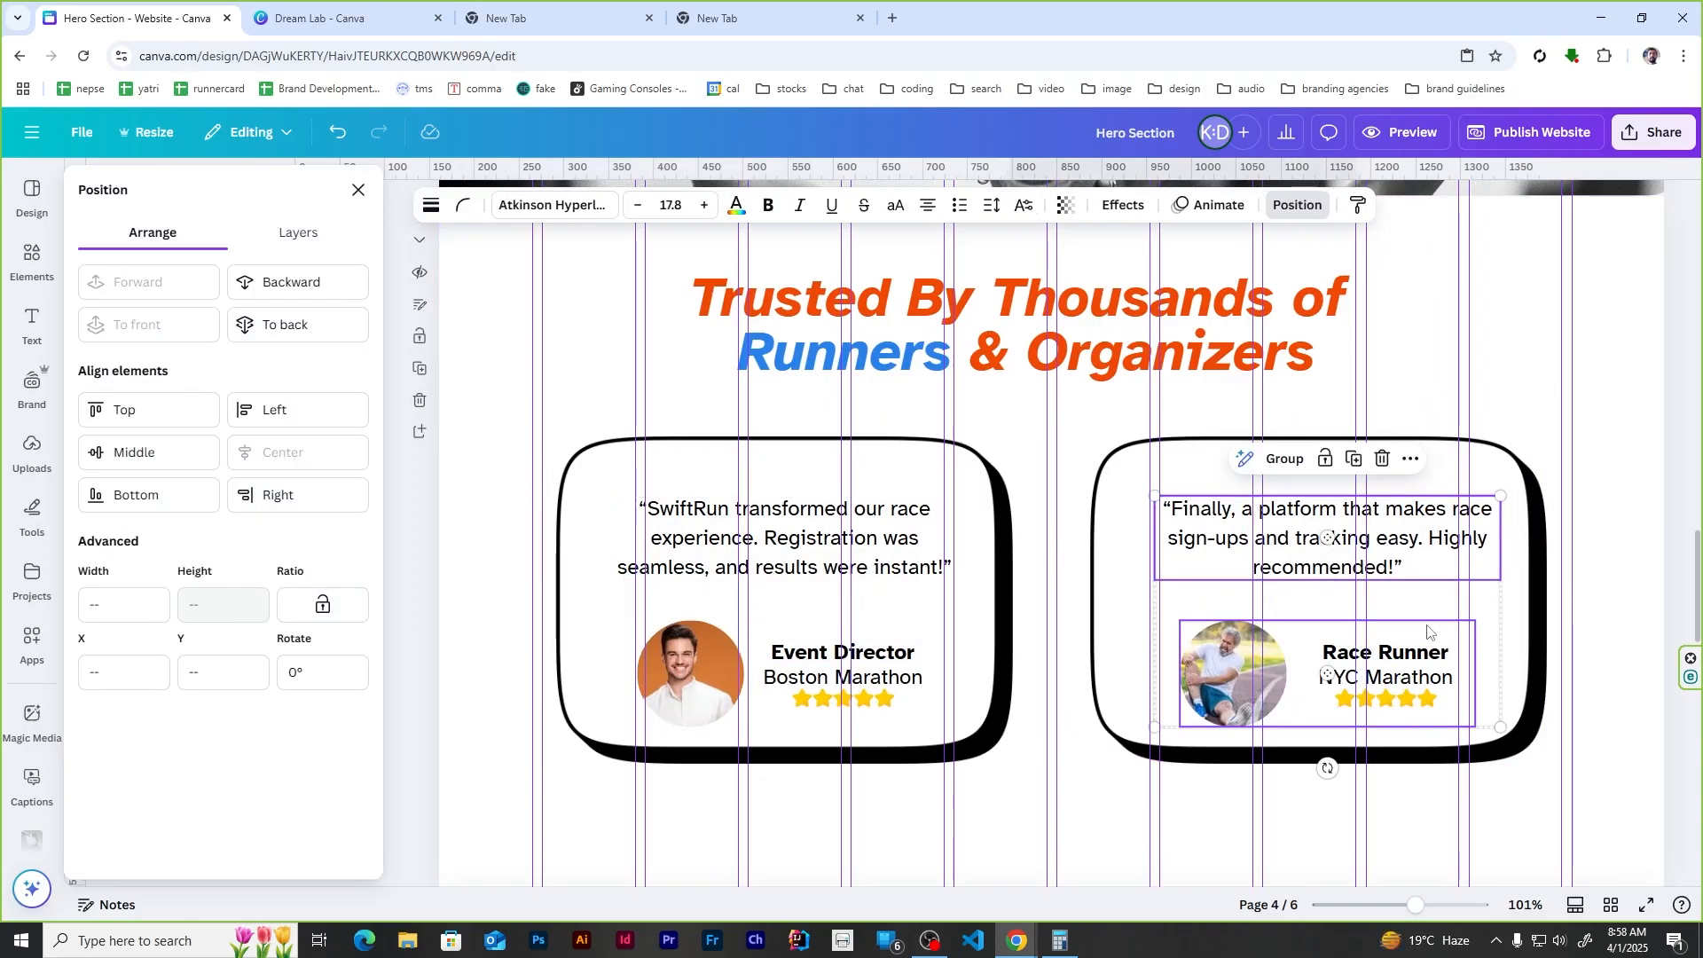
Step: Group each card's quote with its profile and center that content vertically within its card outline
key(ctrl+g)
click(285, 463)
click(784, 538)
shift+click(781, 656)
key(ctrl+g)
shift+click(590, 524)
click(142, 453)
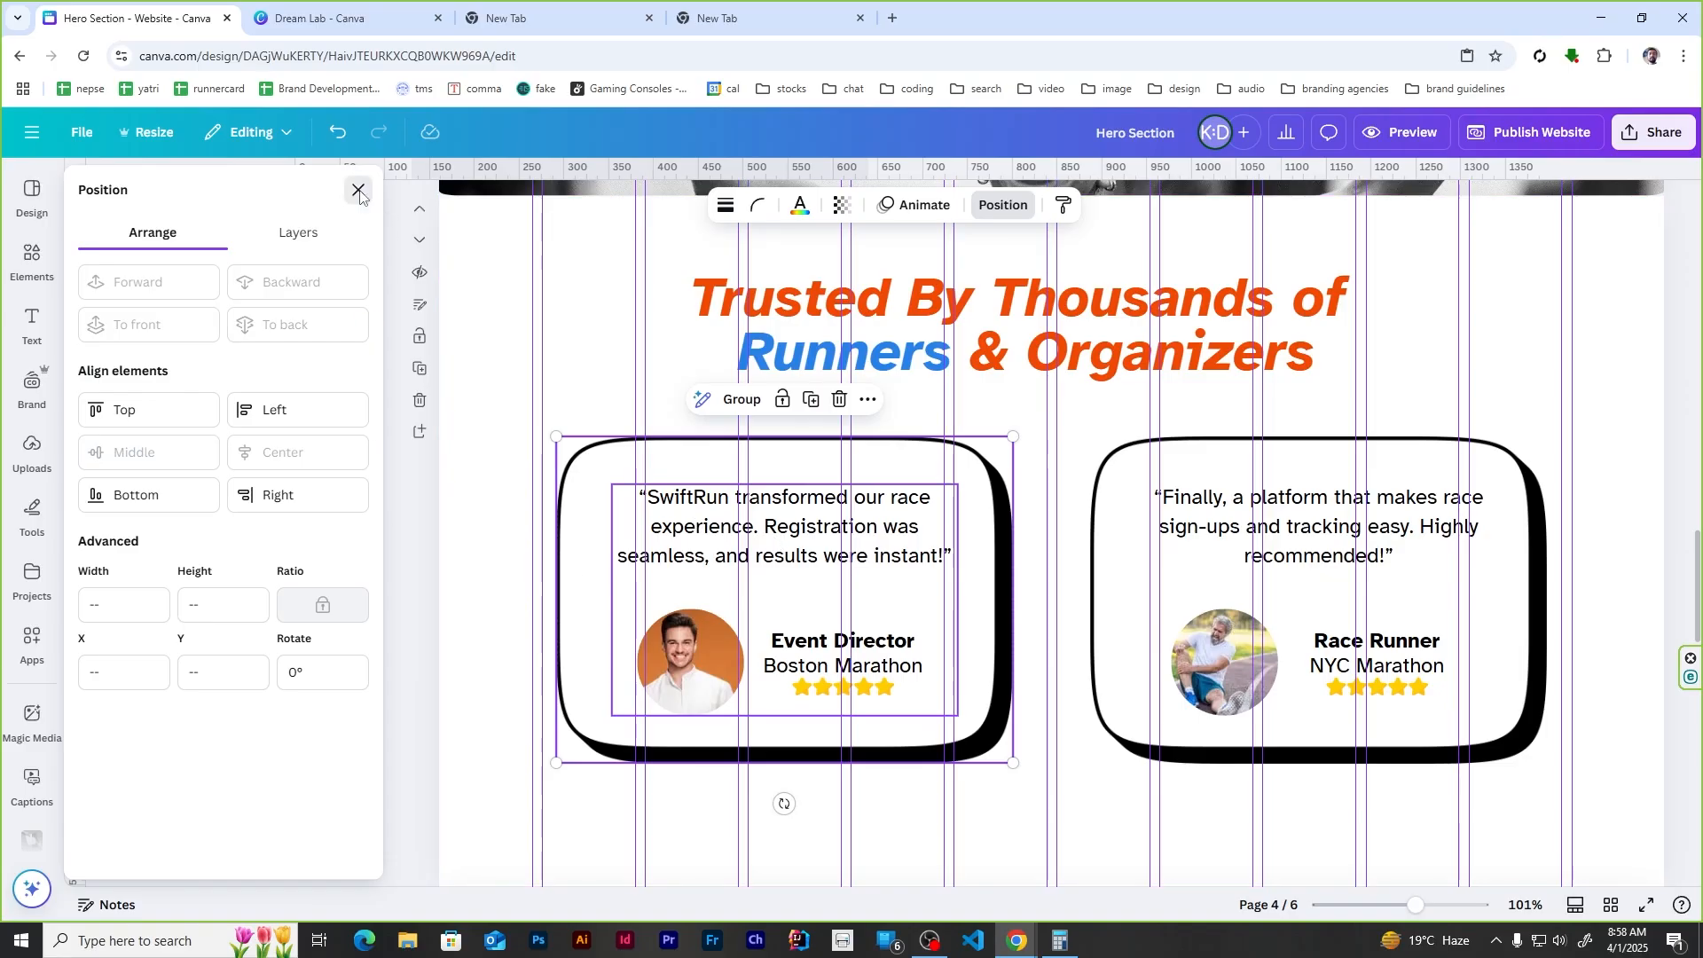
click(358, 190)
key(ctrl+g)
Step: Group the two testimonial cards together and hide the rulers and column guides
click(1100, 577)
shift+click(748, 574)
click(1008, 205)
click(358, 190)
key(ctrl+g)
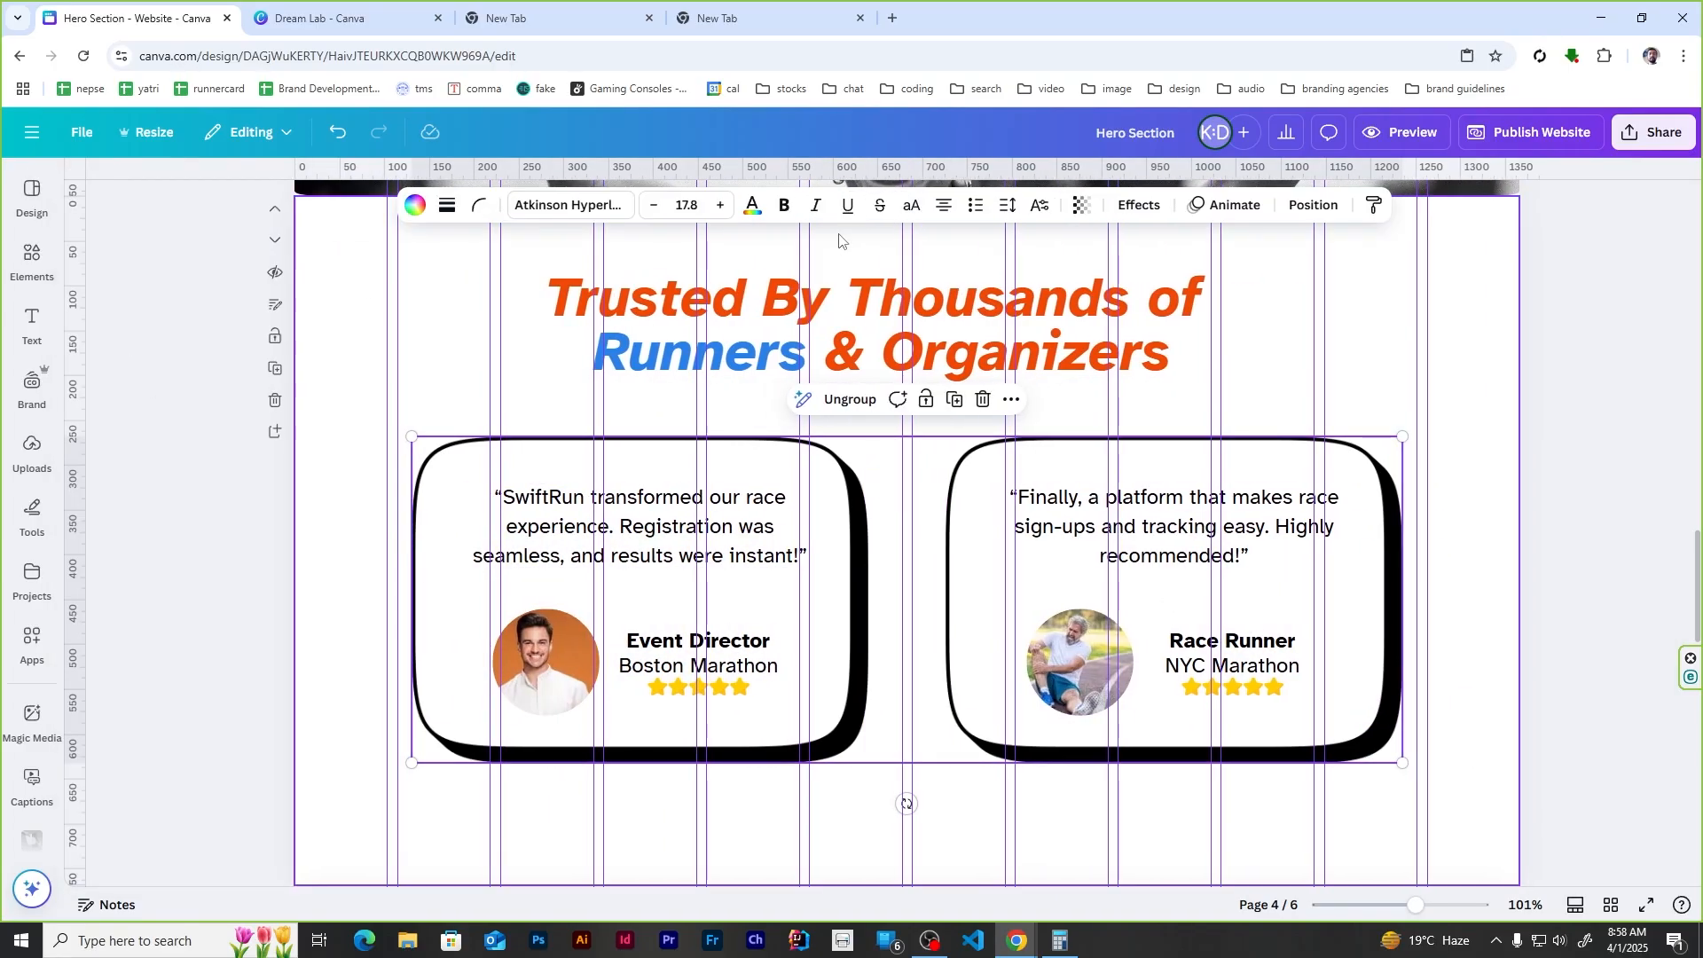
click(217, 577)
key(shift+r)
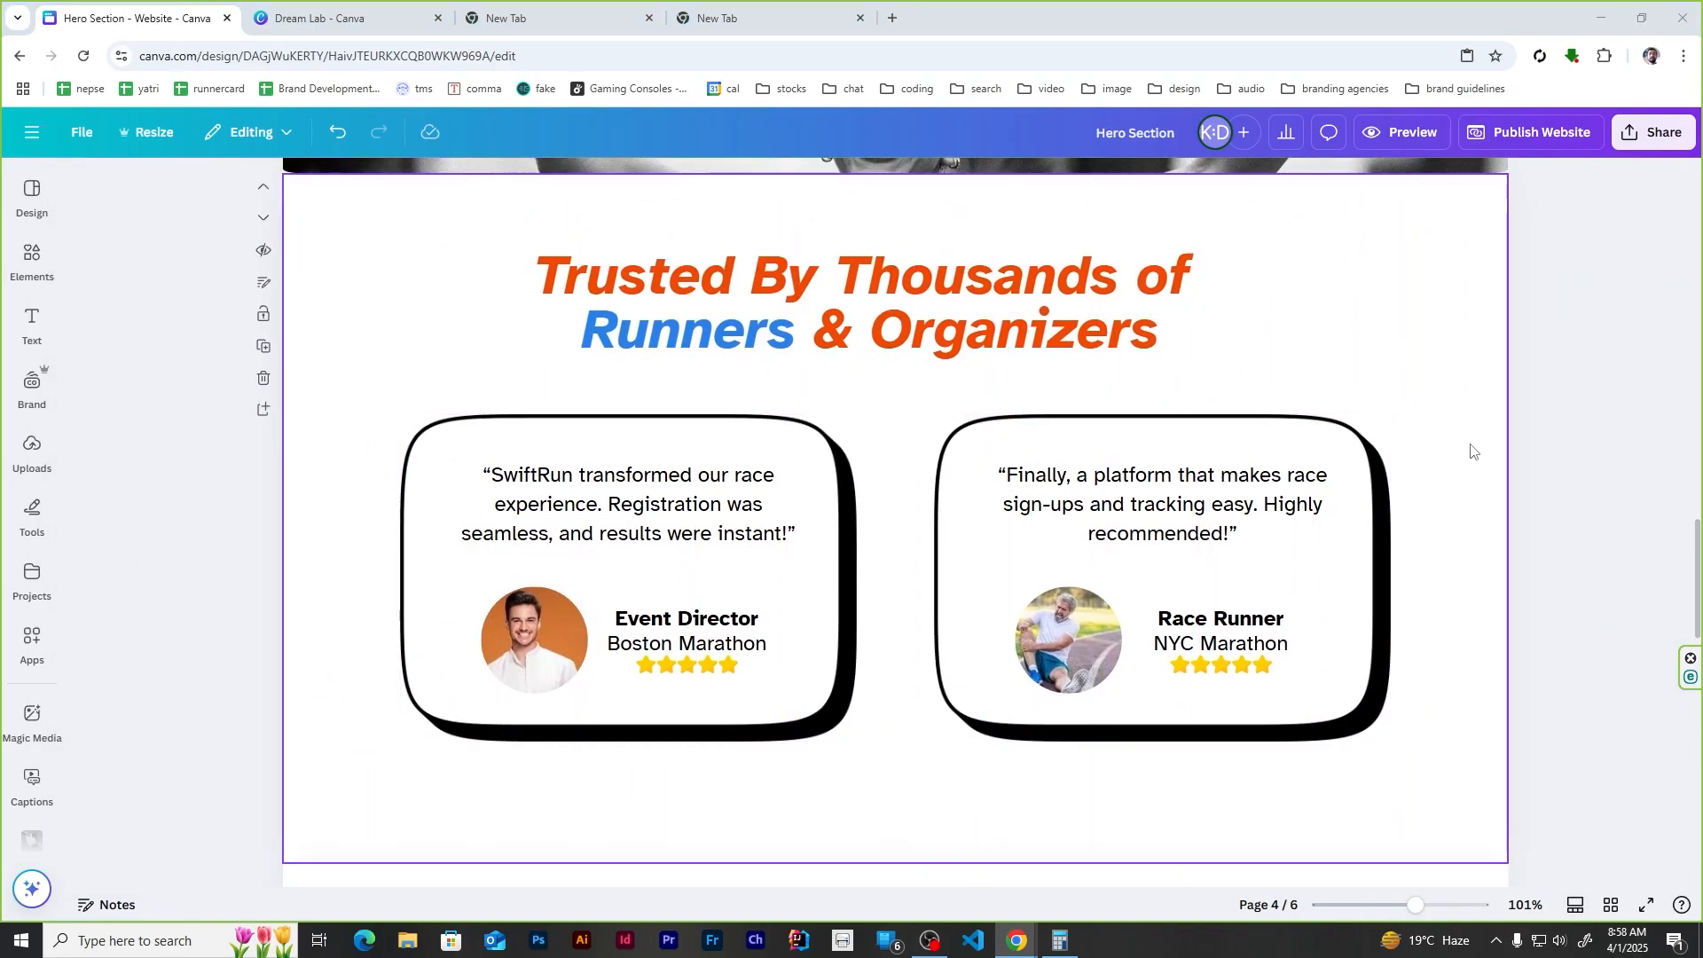
Step: Get the background color code #F6F6F6 from the "Our Benefits" page
scroll(1471, 452, up, 7)
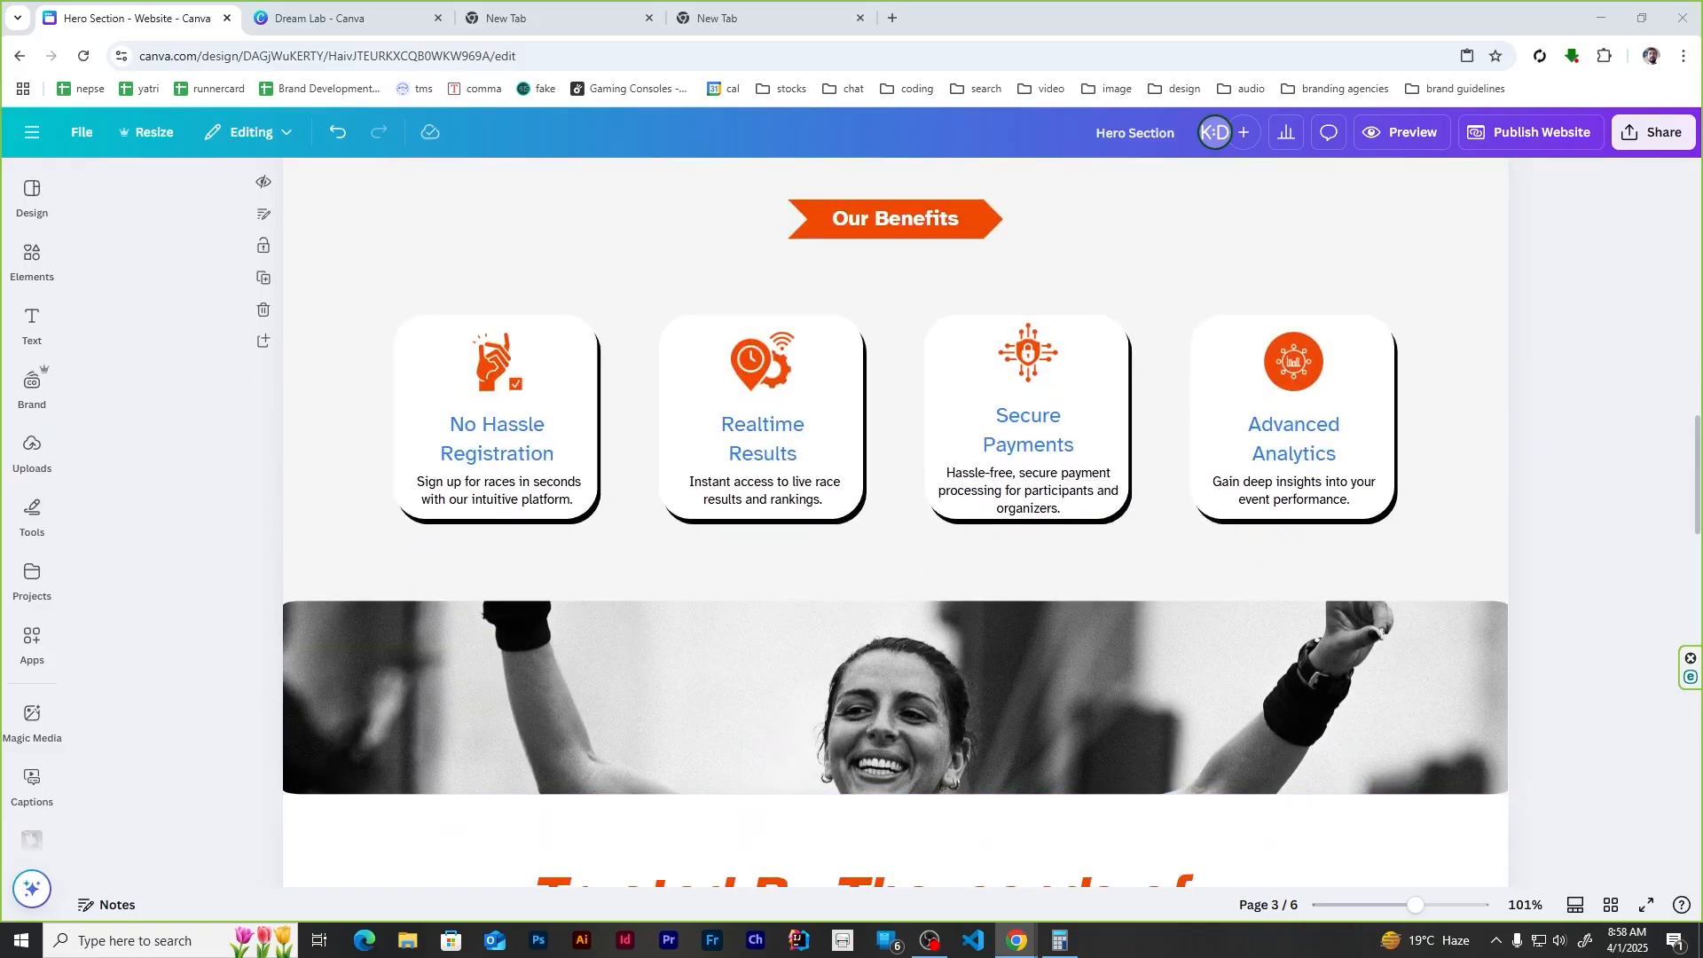
scroll(1095, 589, up, 3)
click(1030, 467)
click(788, 180)
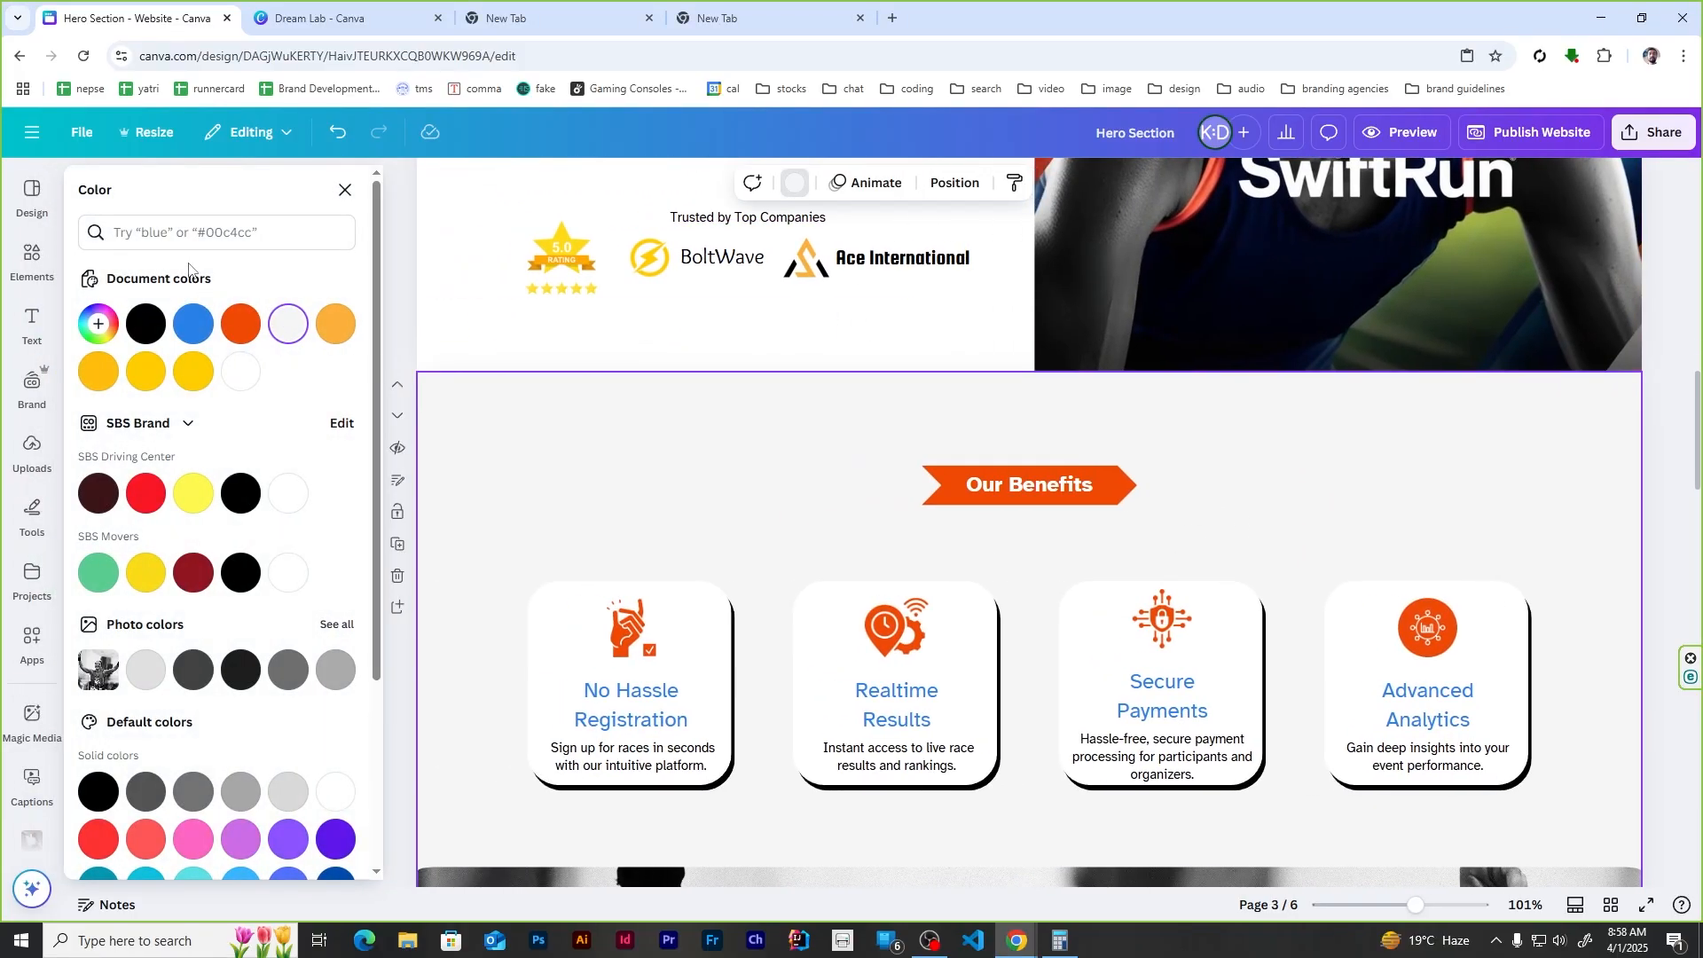
click(287, 327)
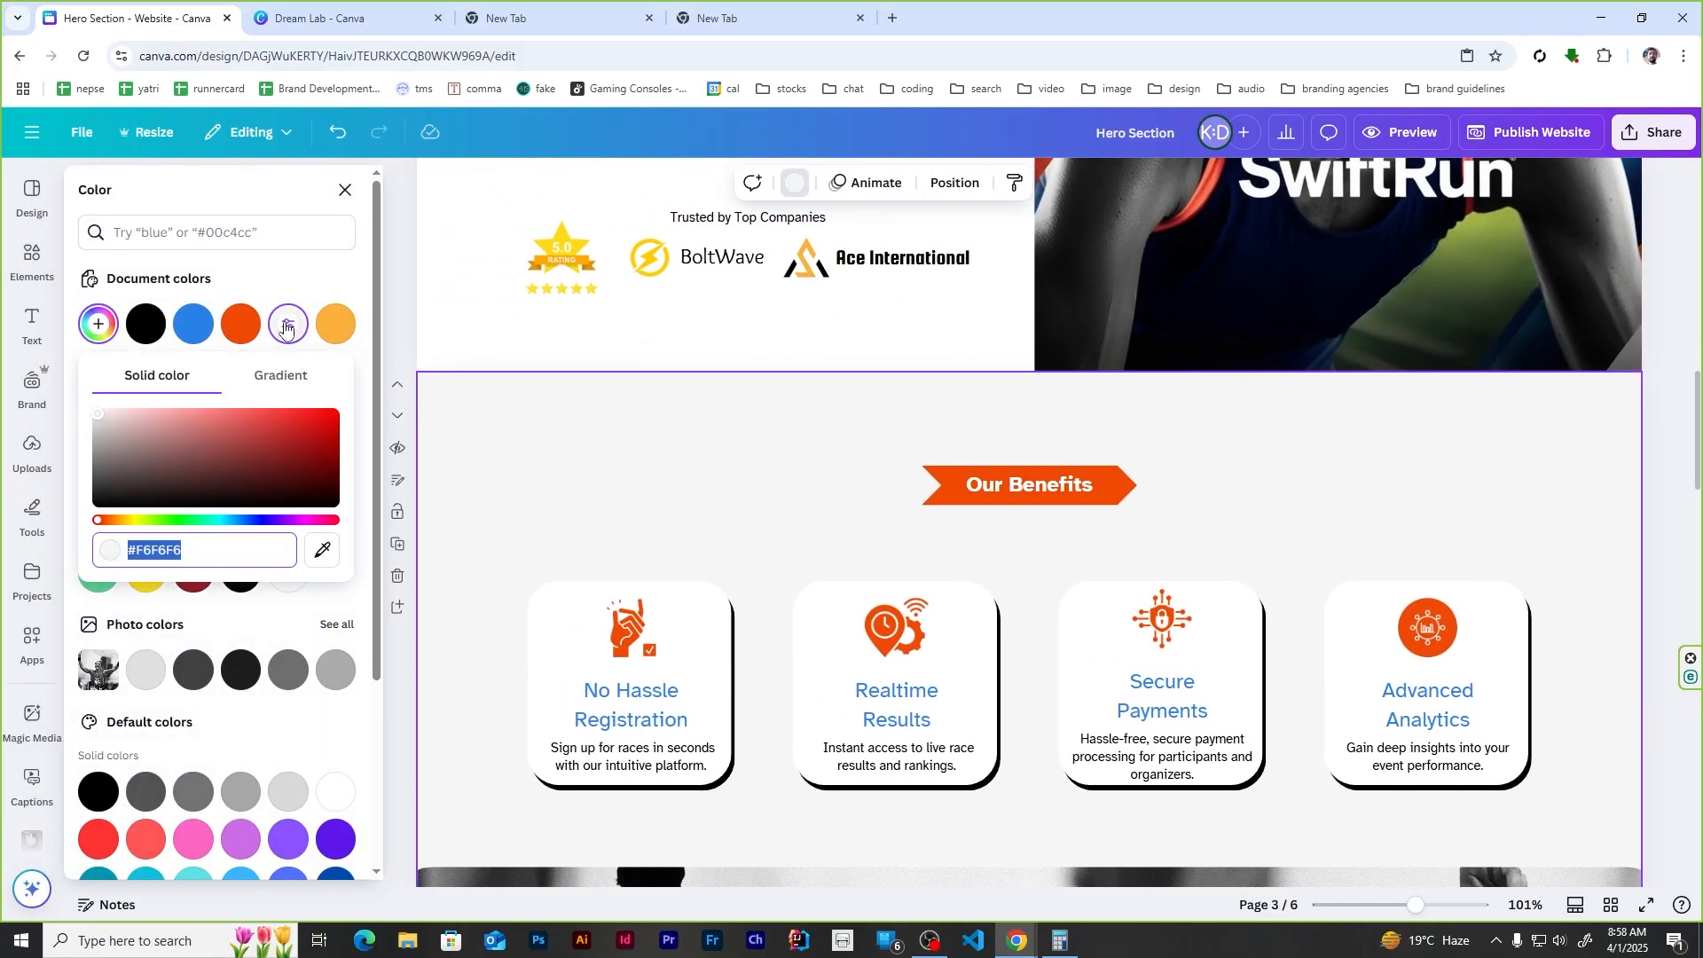
click(1255, 482)
Step: Set the empty fifth page's background color to f6f6f6
scroll(757, 502, down, 10)
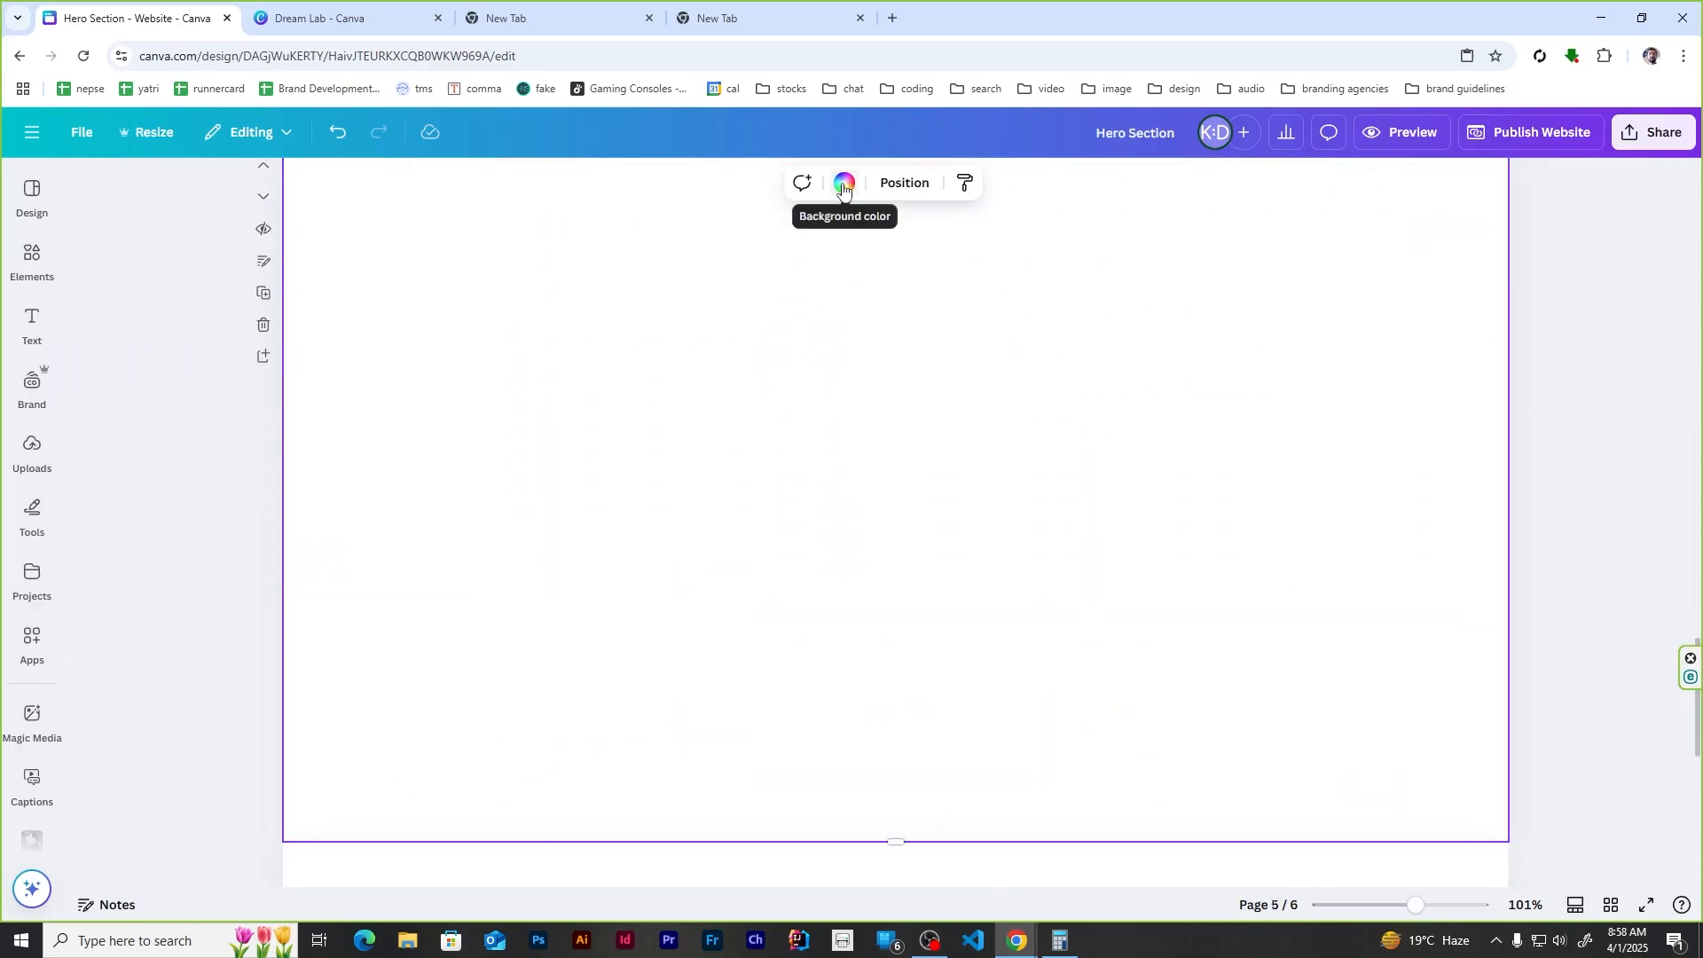
click(843, 187)
click(255, 233)
text(f6f6f6)
click(100, 315)
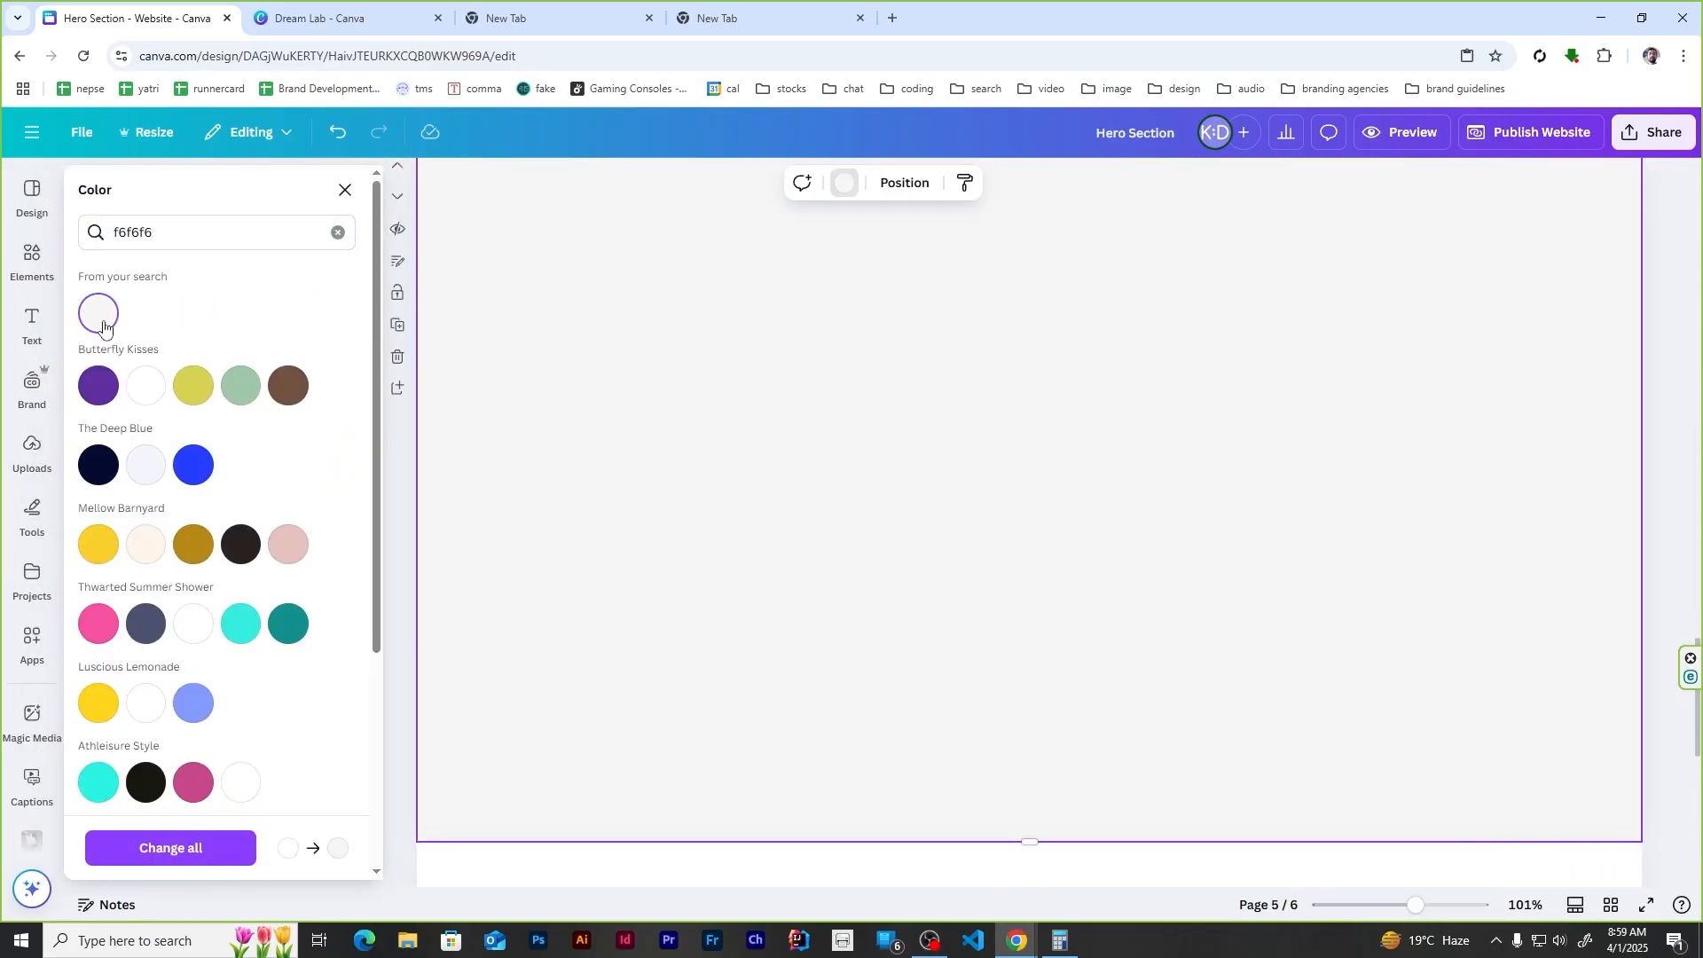
click(1668, 381)
Step: Show the rulers and guides, and copy the size 28.8 "swift run" sample text from the first page onto the fifth page
scroll(703, 583, up, 2)
key(shift+r)
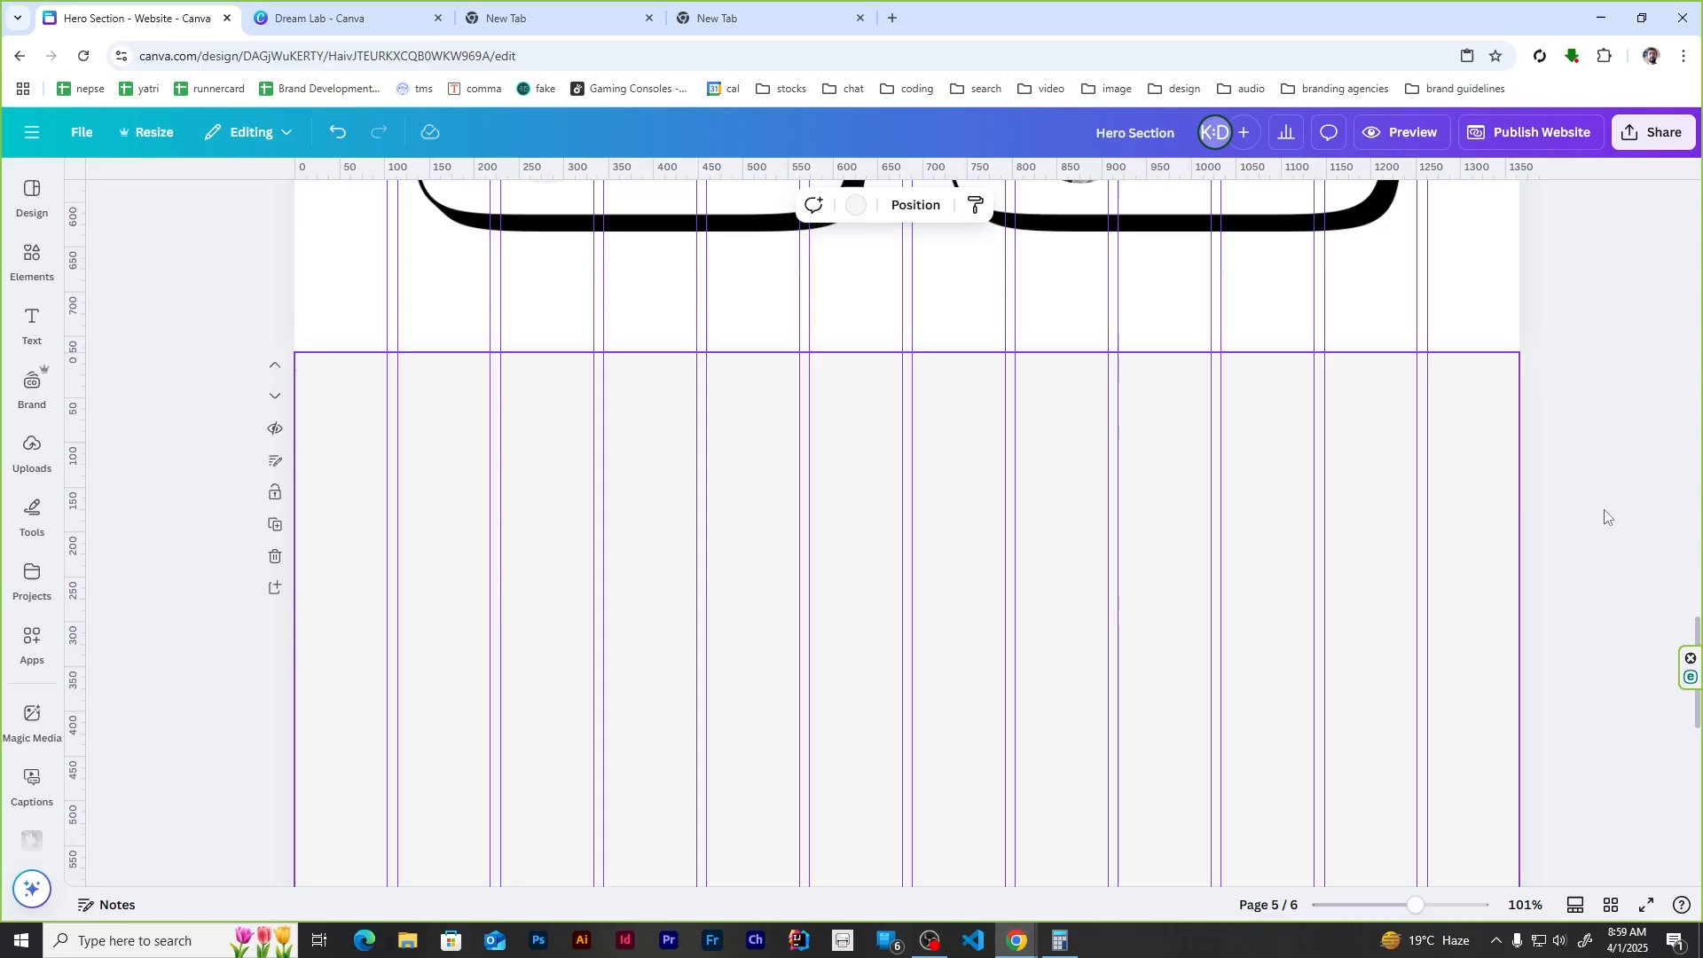
scroll(1044, 611, up, 6)
scroll(1044, 604, up, 18)
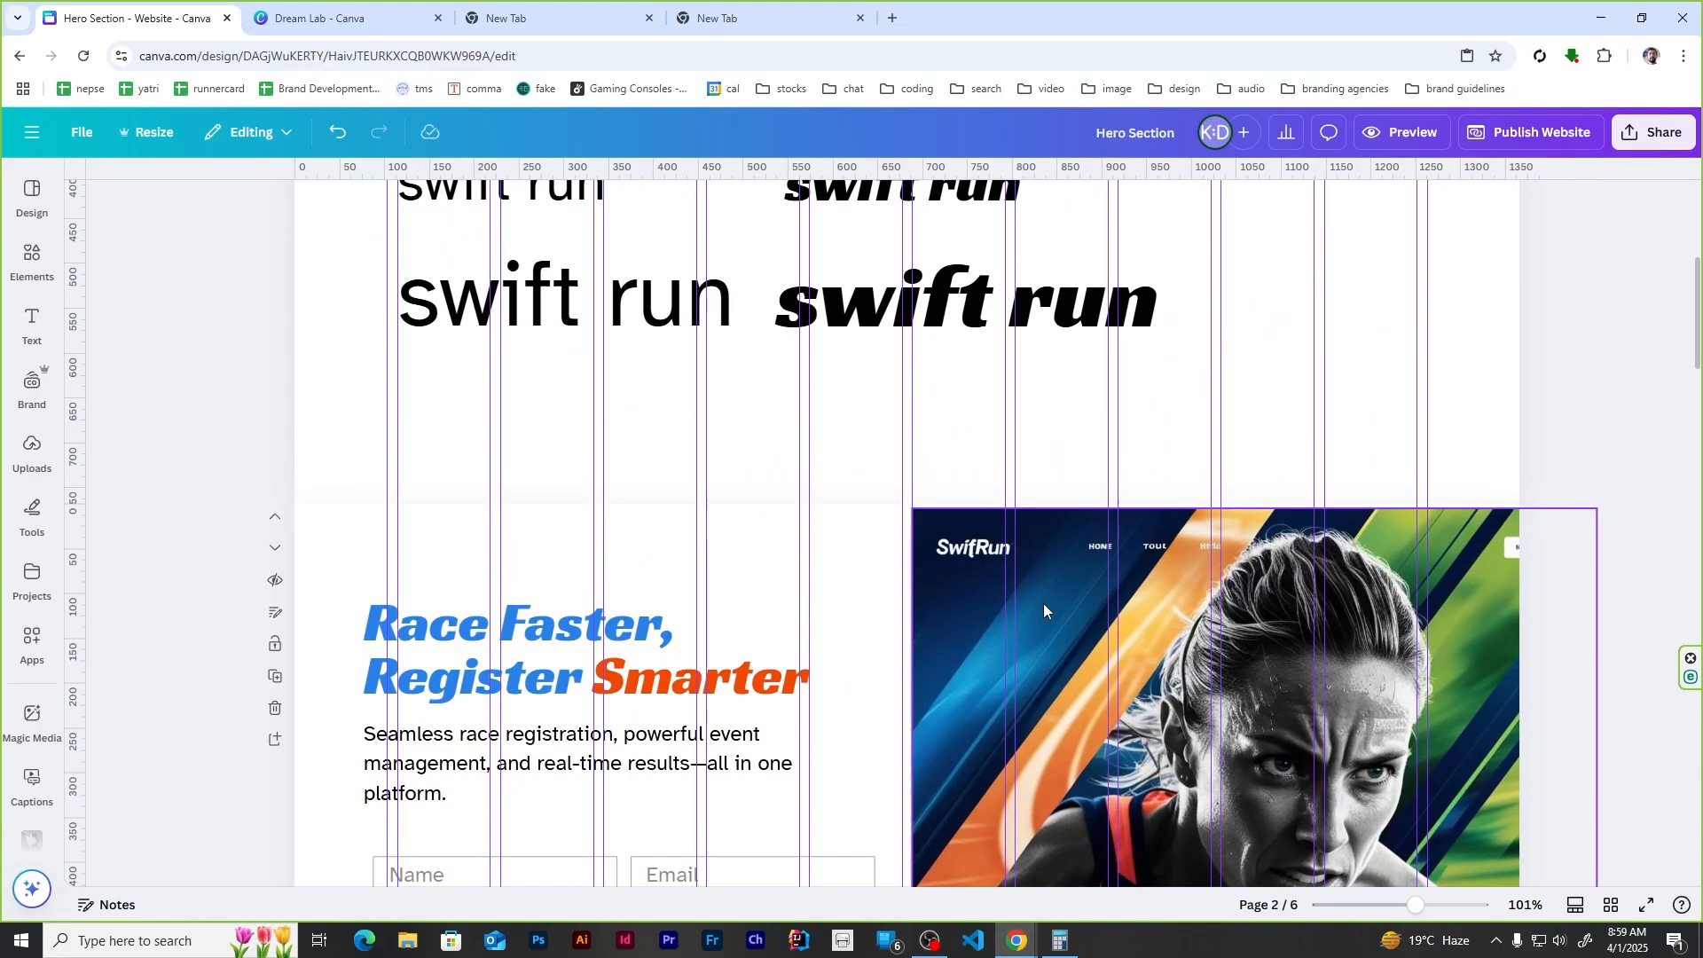
click(479, 532)
scroll(1079, 641, down, 6)
scroll(1079, 648, down, 20)
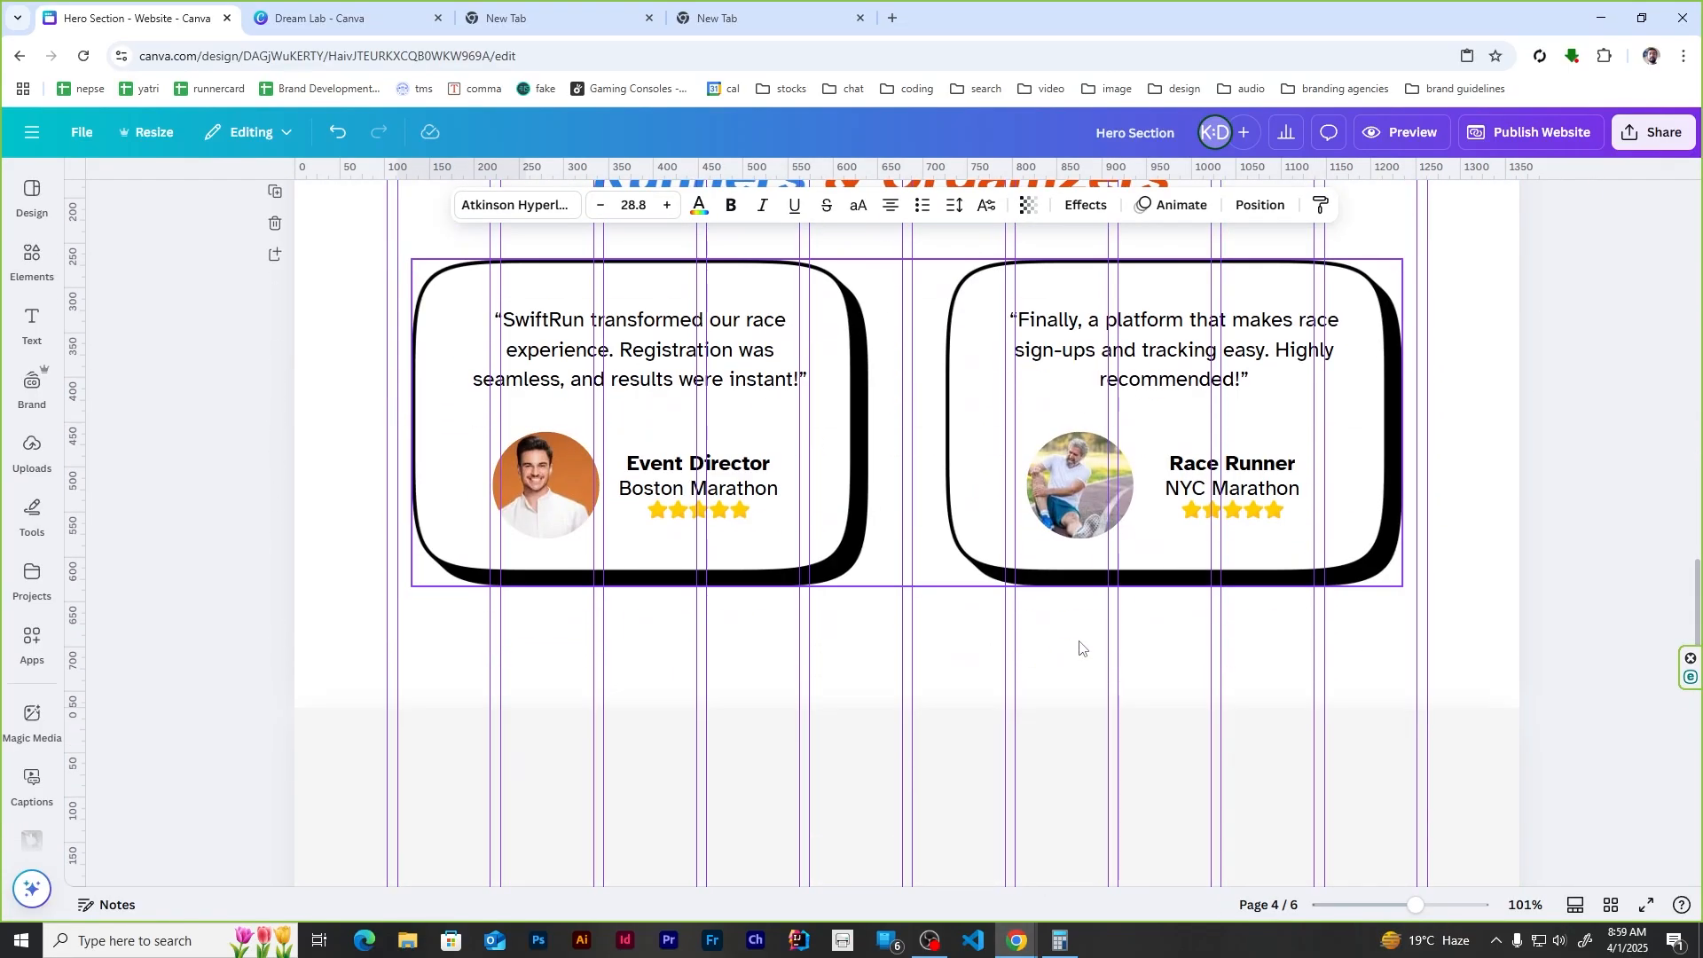
key(ctrl+v)
drag(470, 462, 844, 373)
Step: Replace the pasted sample text on the fifth page with "Got Questions? We’ve Got Answers!"
double_click(844, 373)
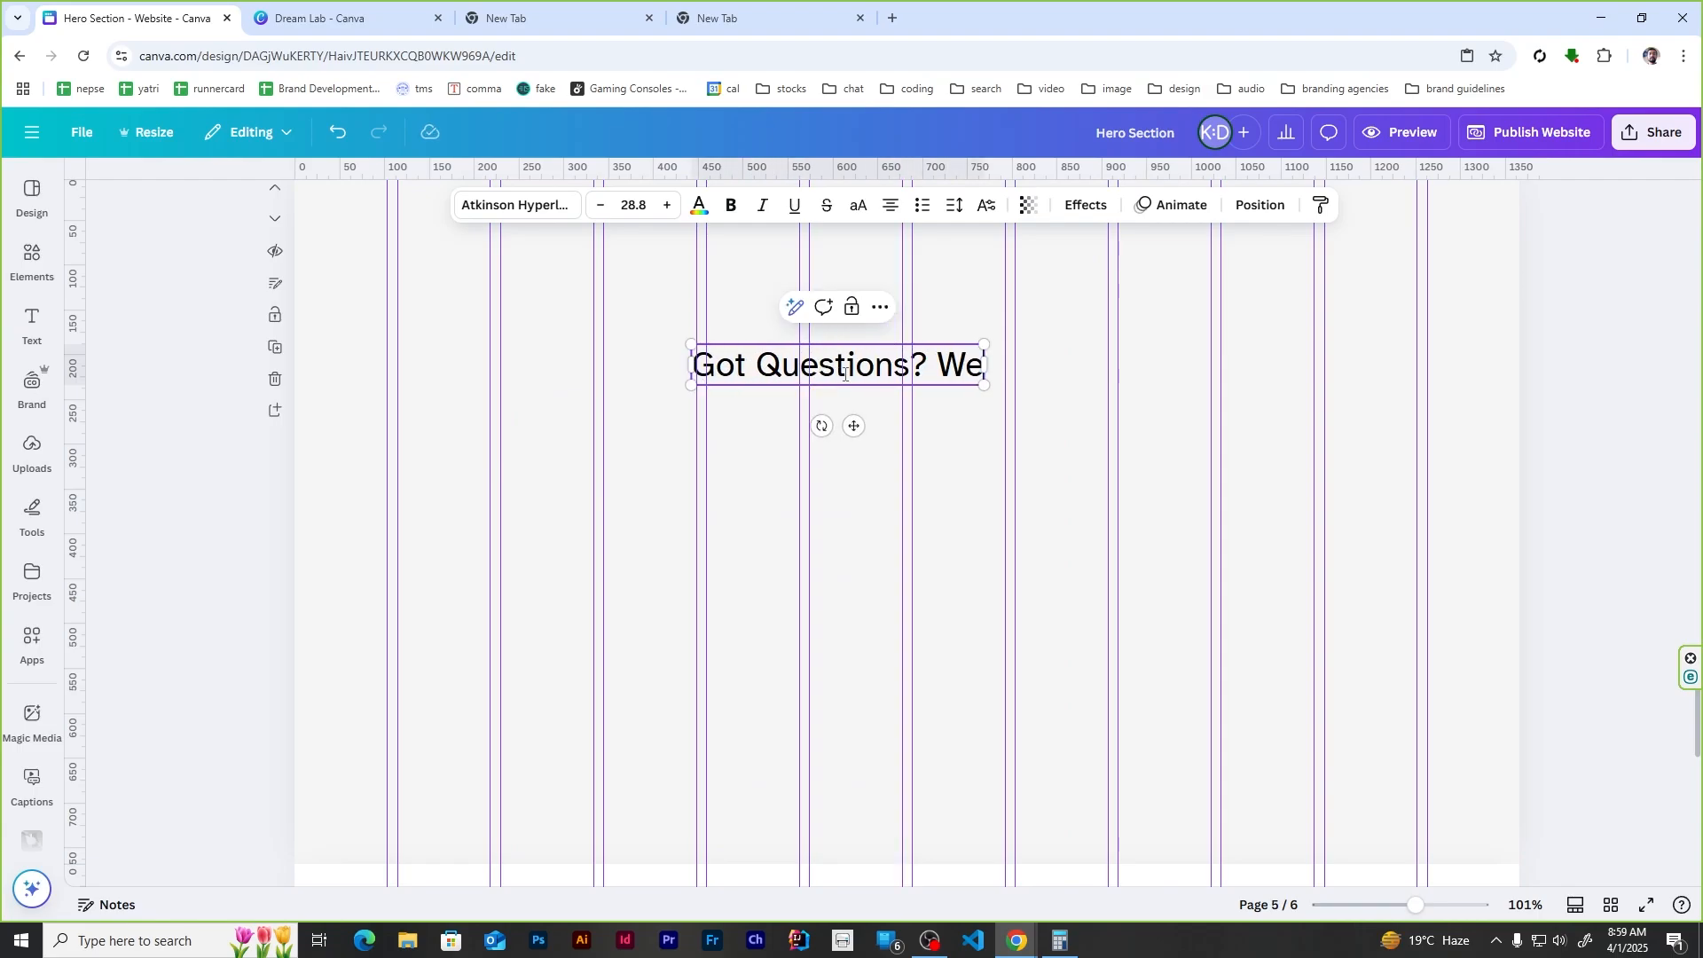
text(Got Questions? We’ve Got )
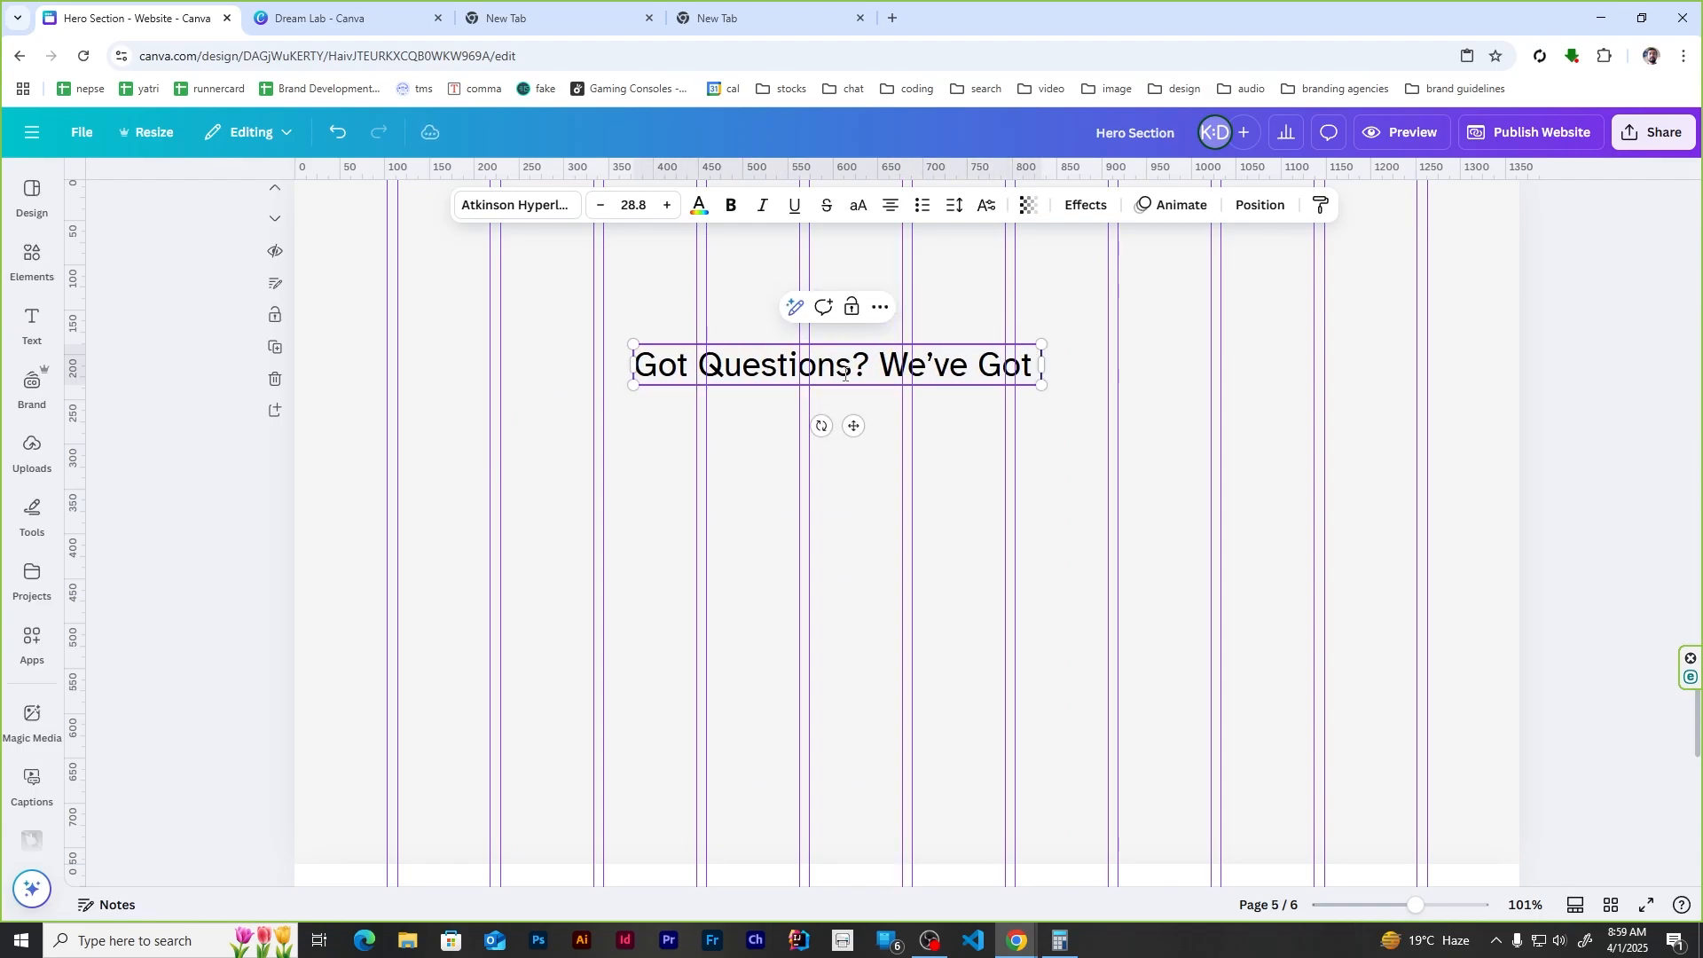
text(Answers!)
Step: Make the "Got Questions? We’ve Got Answers!" heading bold italic and move it closer to the page's upper edge
key(ctrl+a)
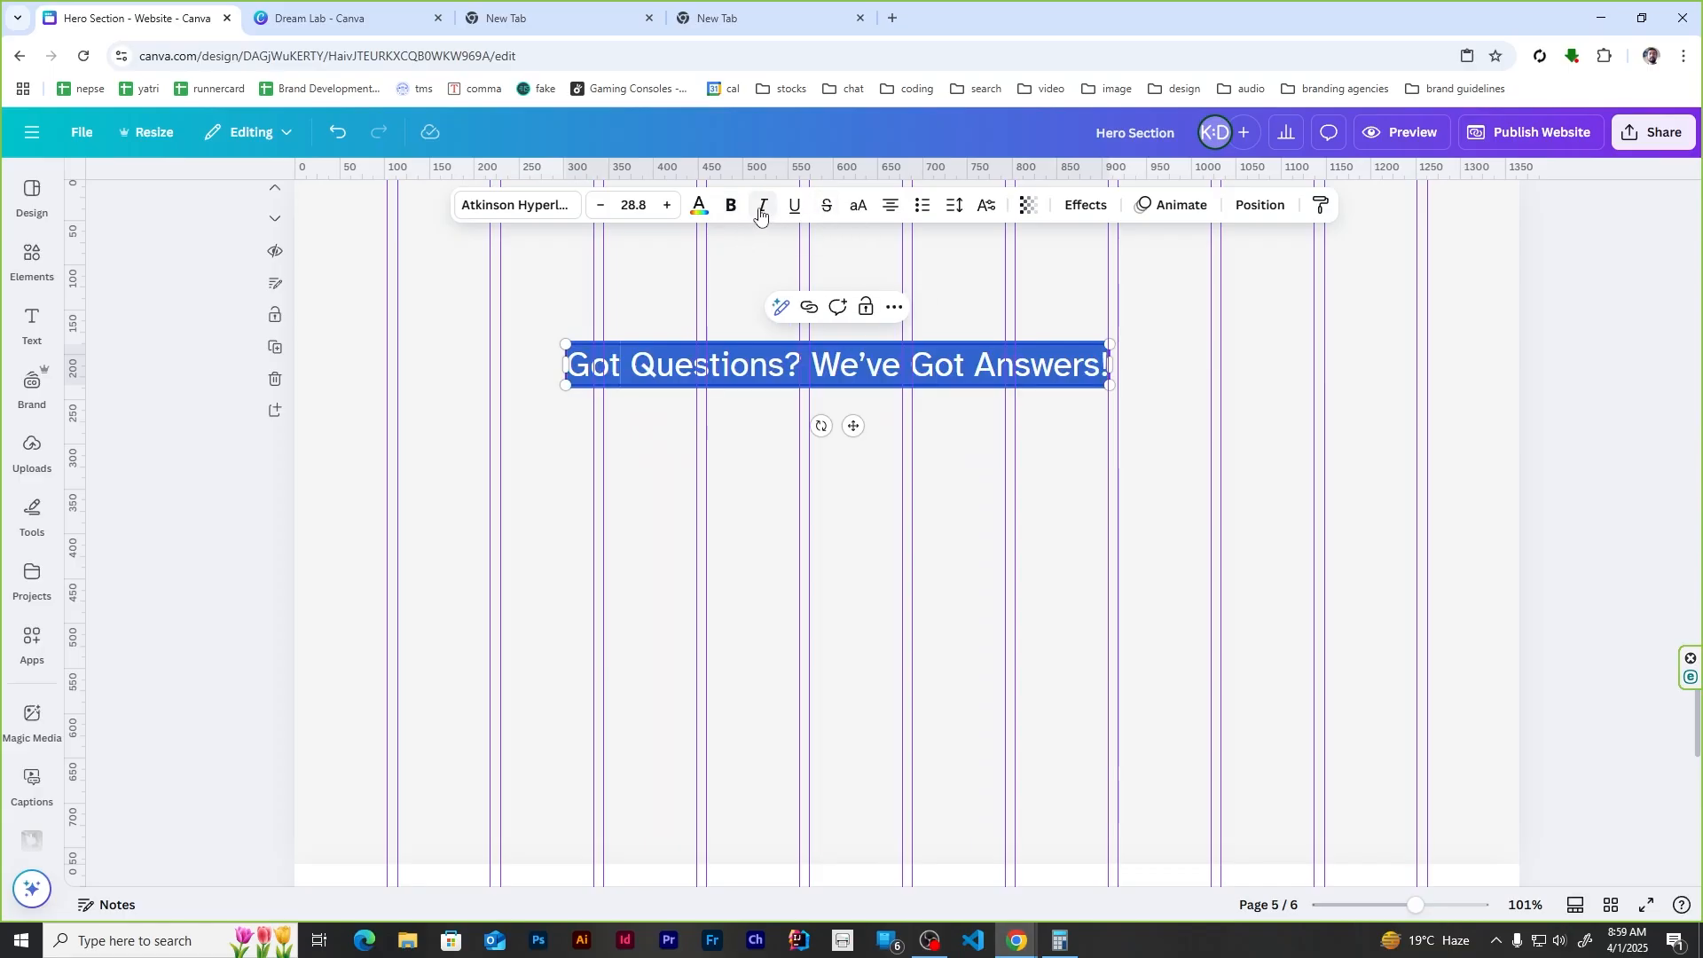
click(1595, 401)
drag(932, 373, 1006, 300)
click(705, 245)
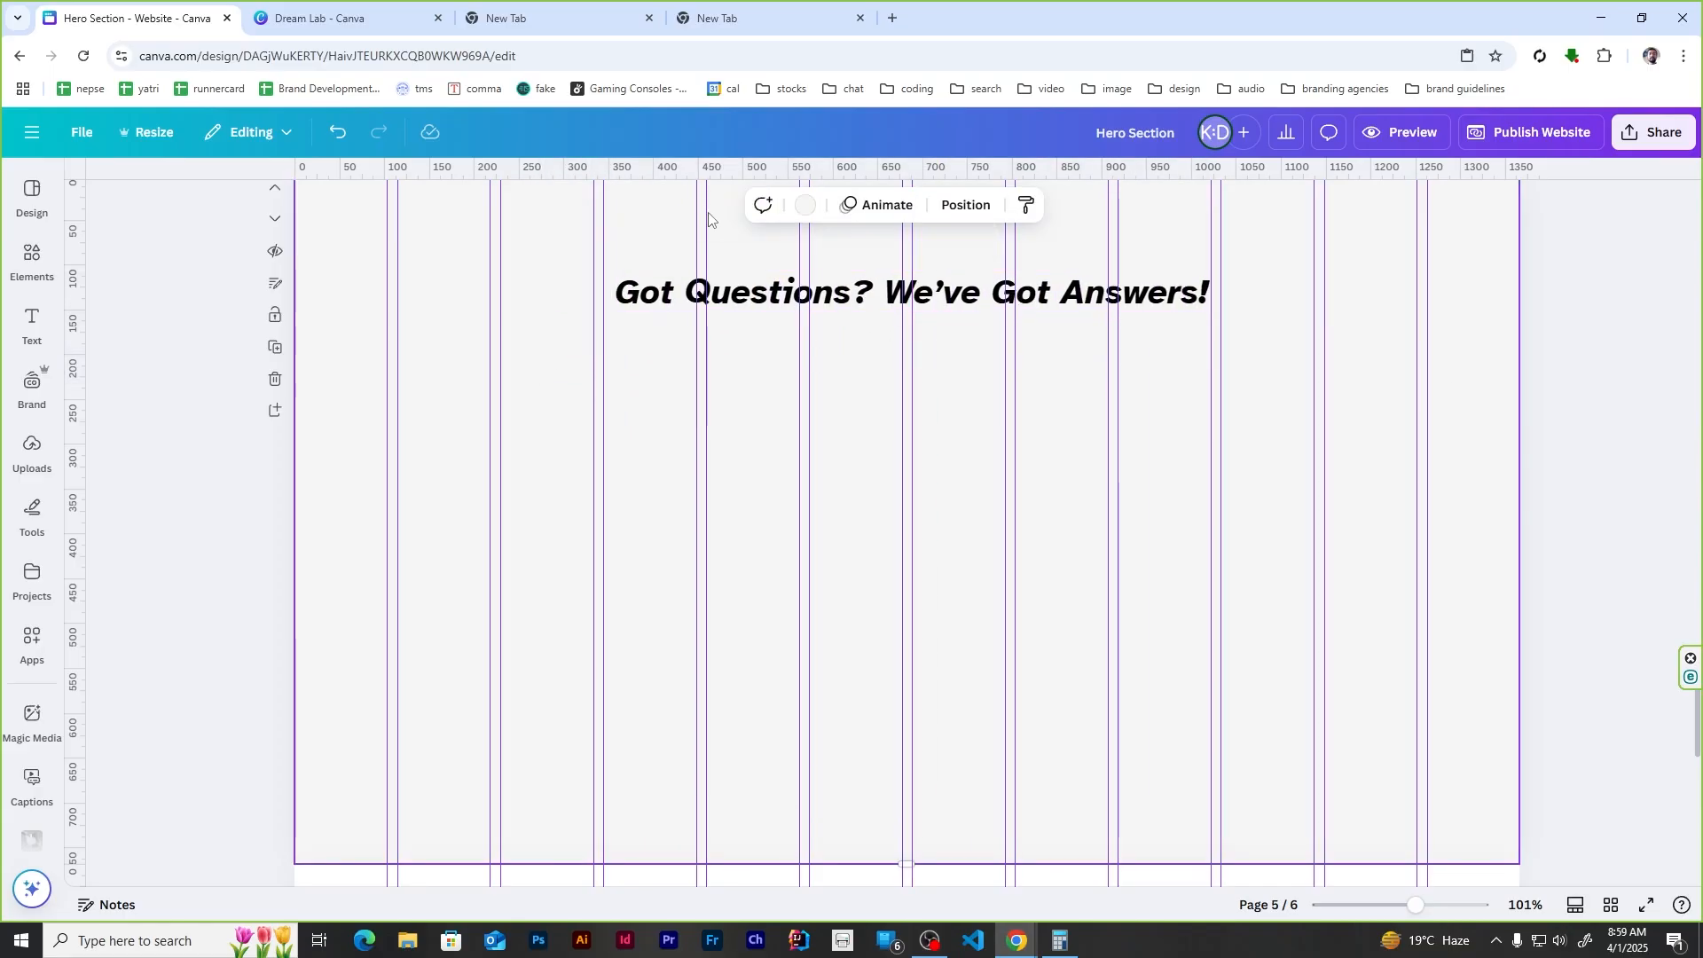
Step: Color the "Got Questions? We’ve Got Answers!" heading orange
click(844, 293)
click(702, 210)
click(239, 324)
click(619, 430)
Step: Center the "Got Questions? We’ve Got Answers!" heading horizontally on the fifth page
scroll(639, 440, up, 7)
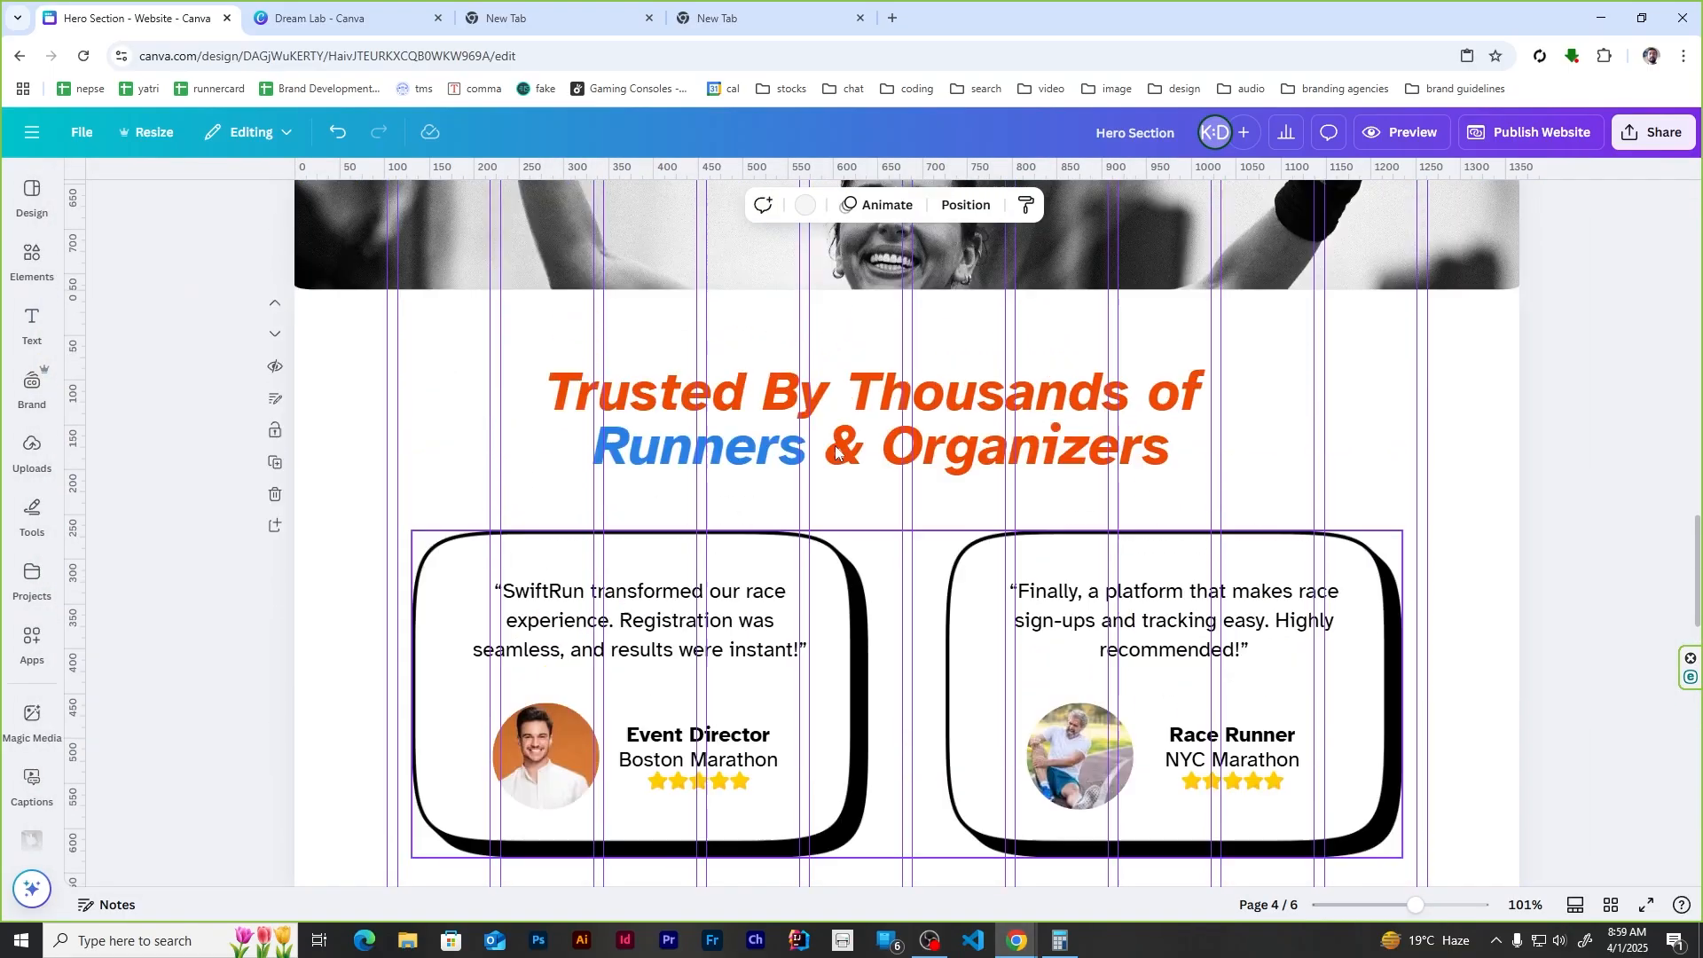
scroll(836, 447, down, 4)
scroll(836, 453, down, 2)
click(843, 466)
click(1260, 205)
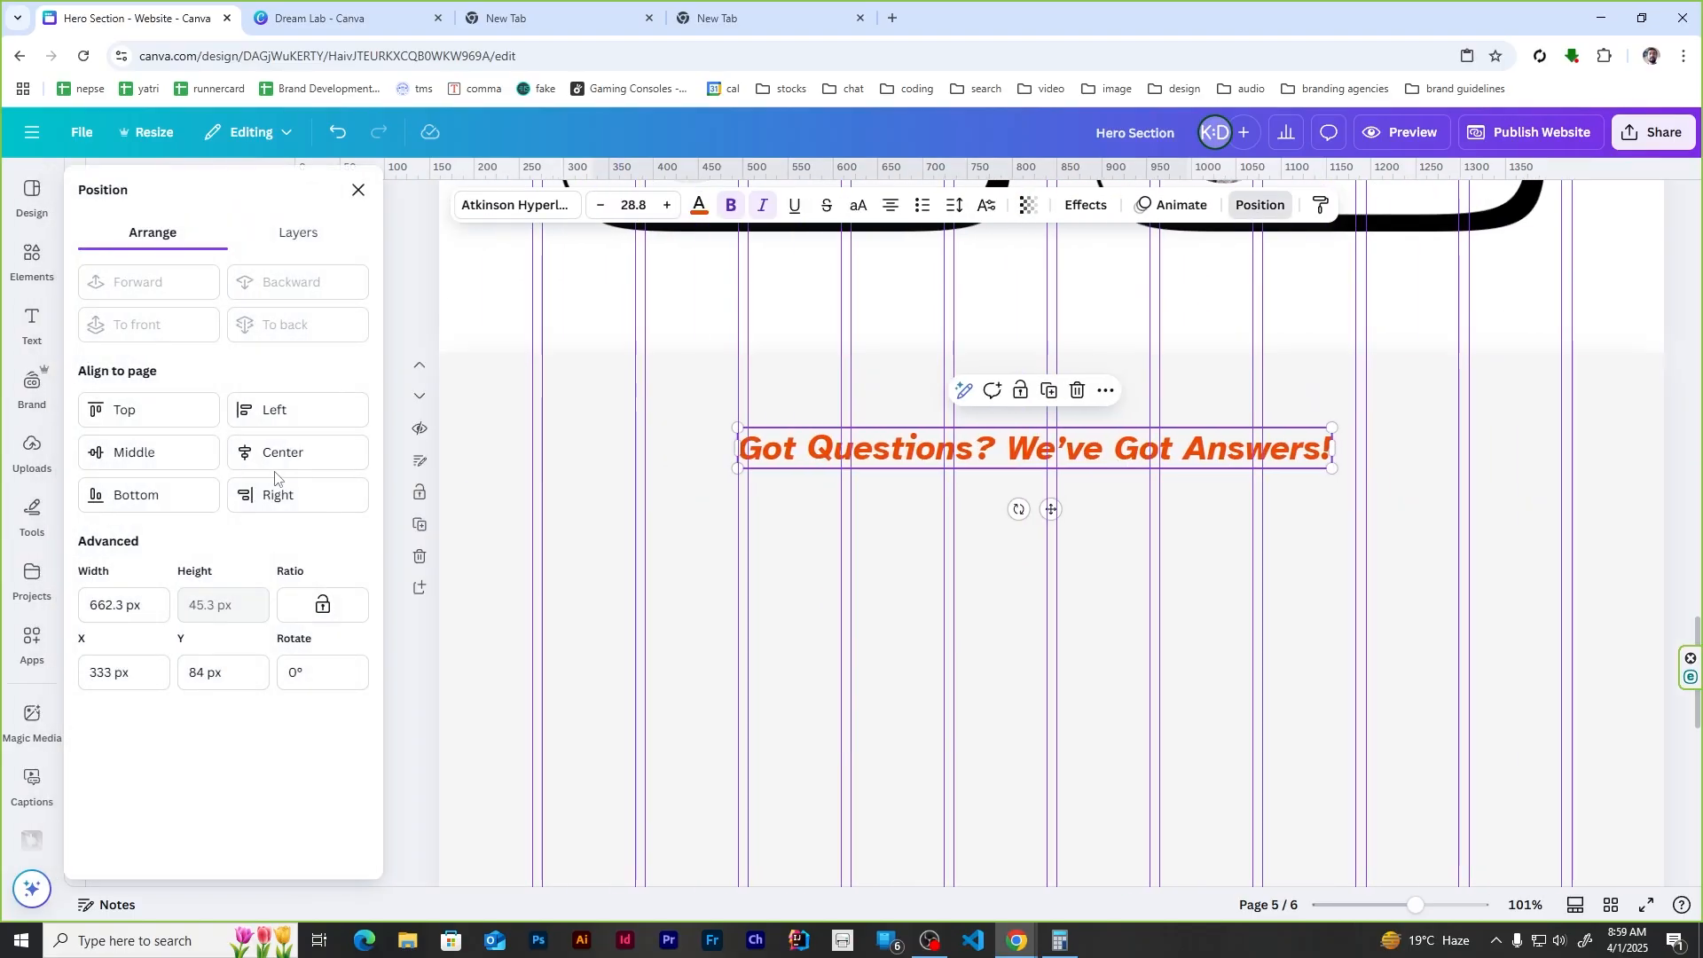
click(622, 583)
scroll(622, 583, down, 3)
scroll(622, 582, up, 2)
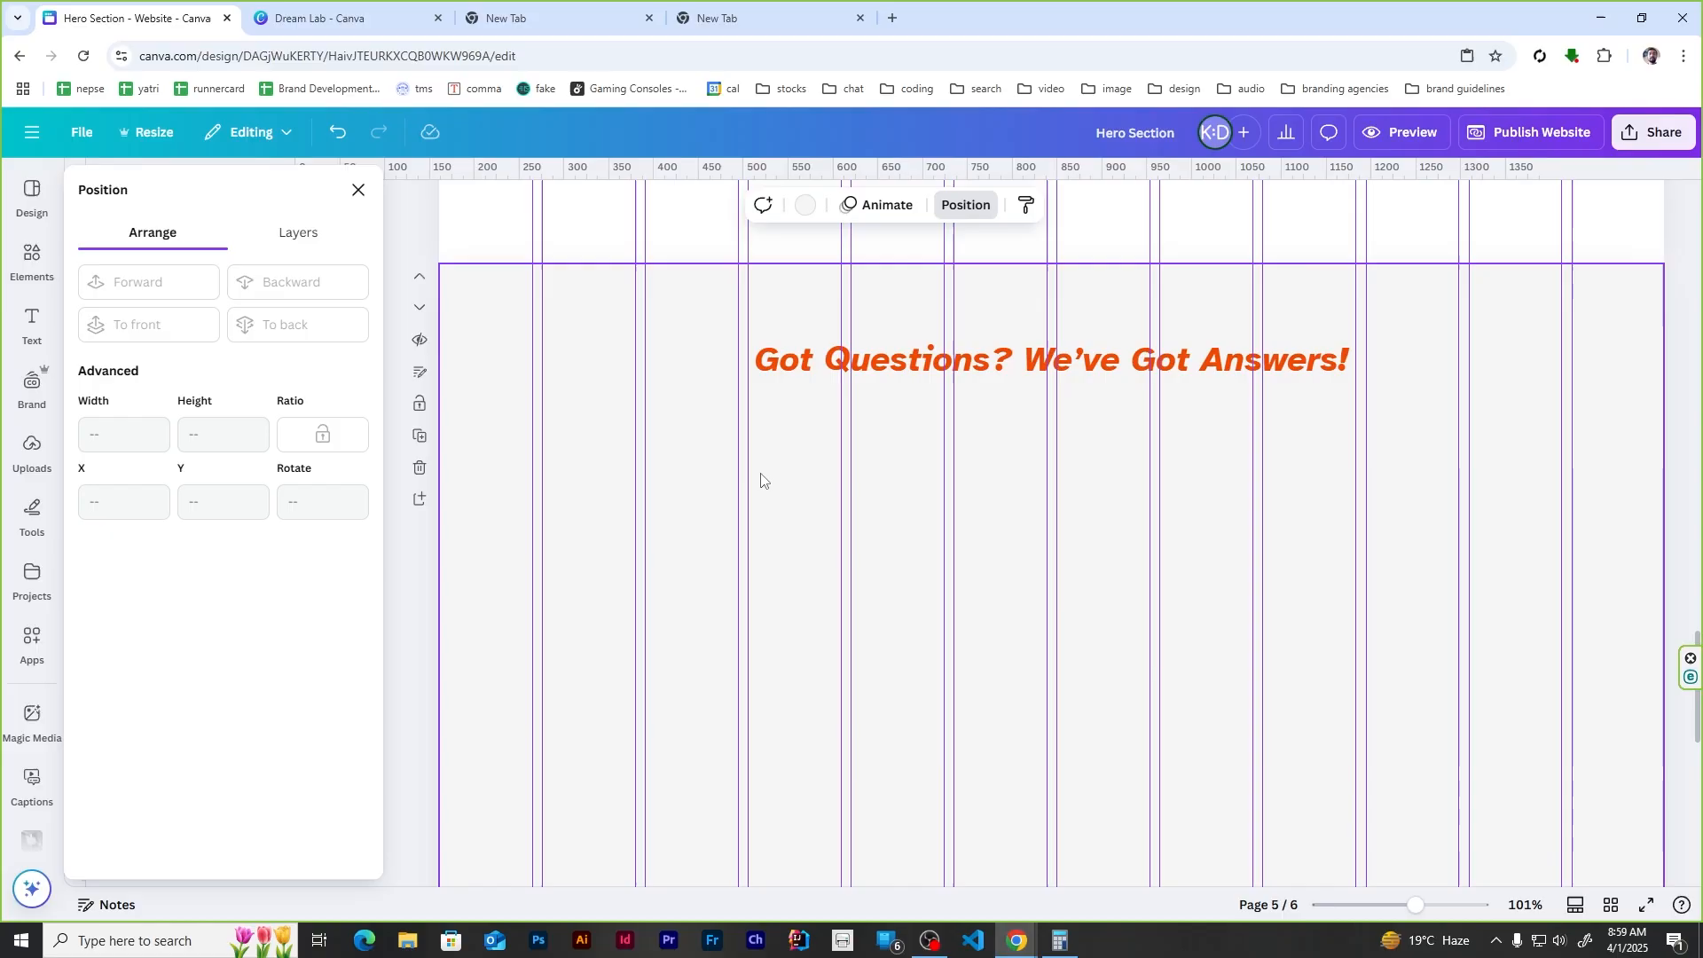
Step: Copy the size 17.8 sample text from the first page onto the fifth page and replace it with "How does SwiftRun simplify race registration?"
click(25, 275)
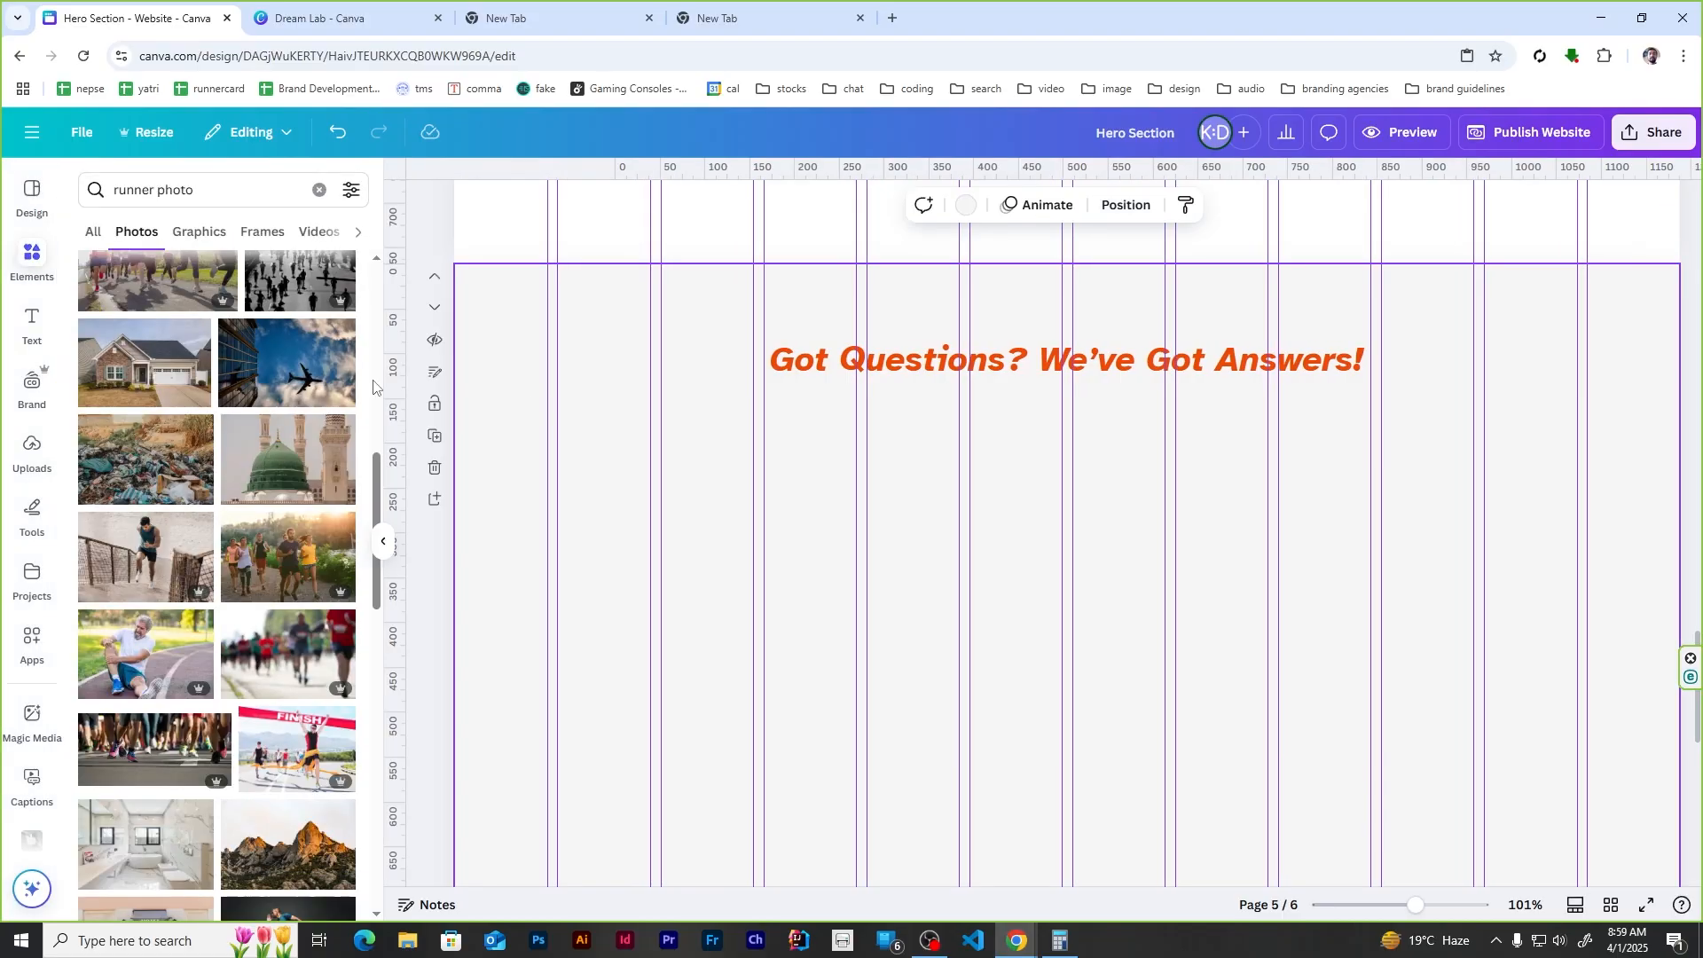
scroll(723, 487, up, 20)
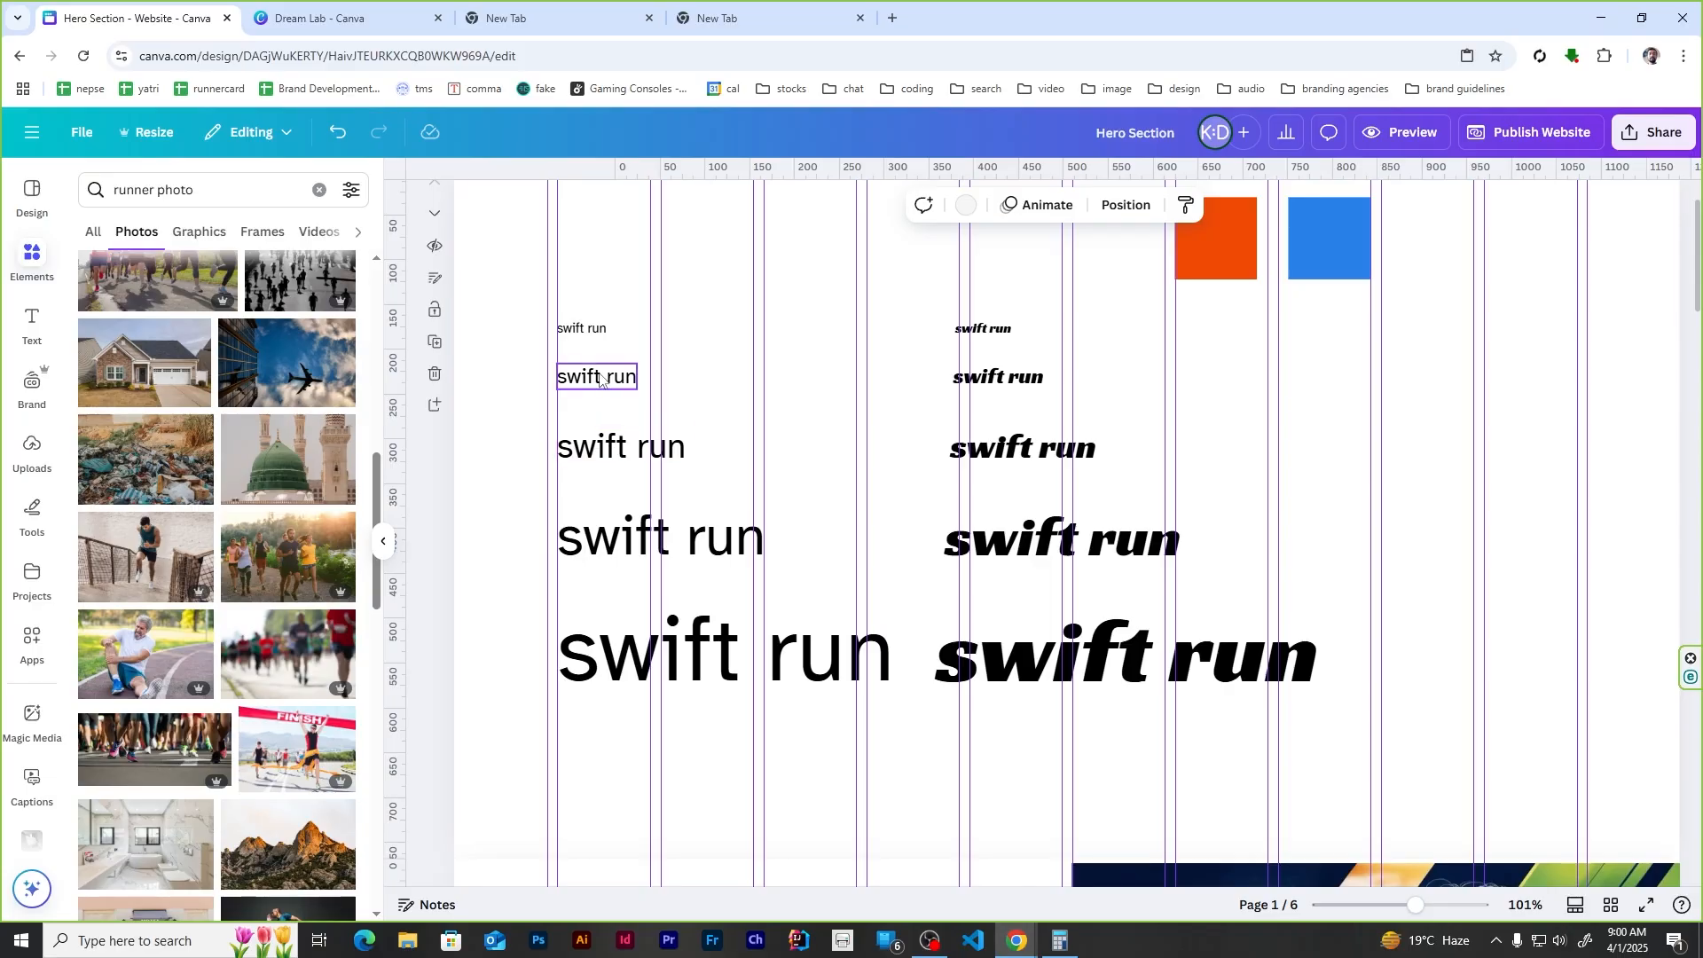
click(600, 380)
scroll(805, 517, down, 20)
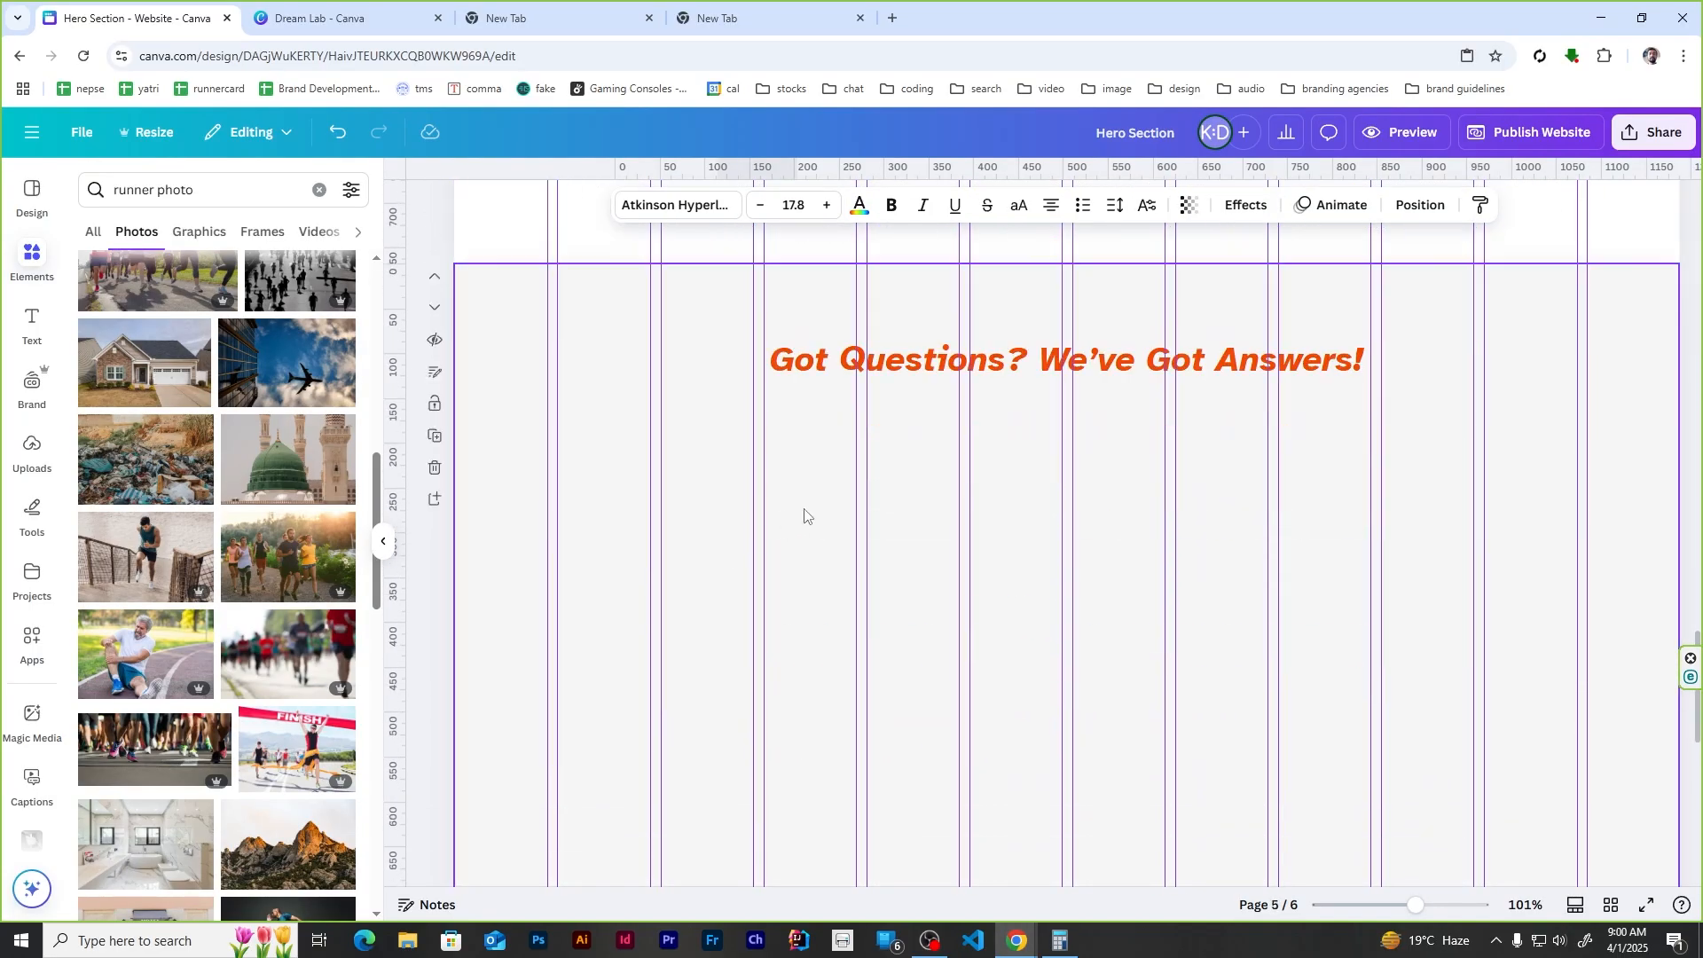
drag(593, 476, 810, 495)
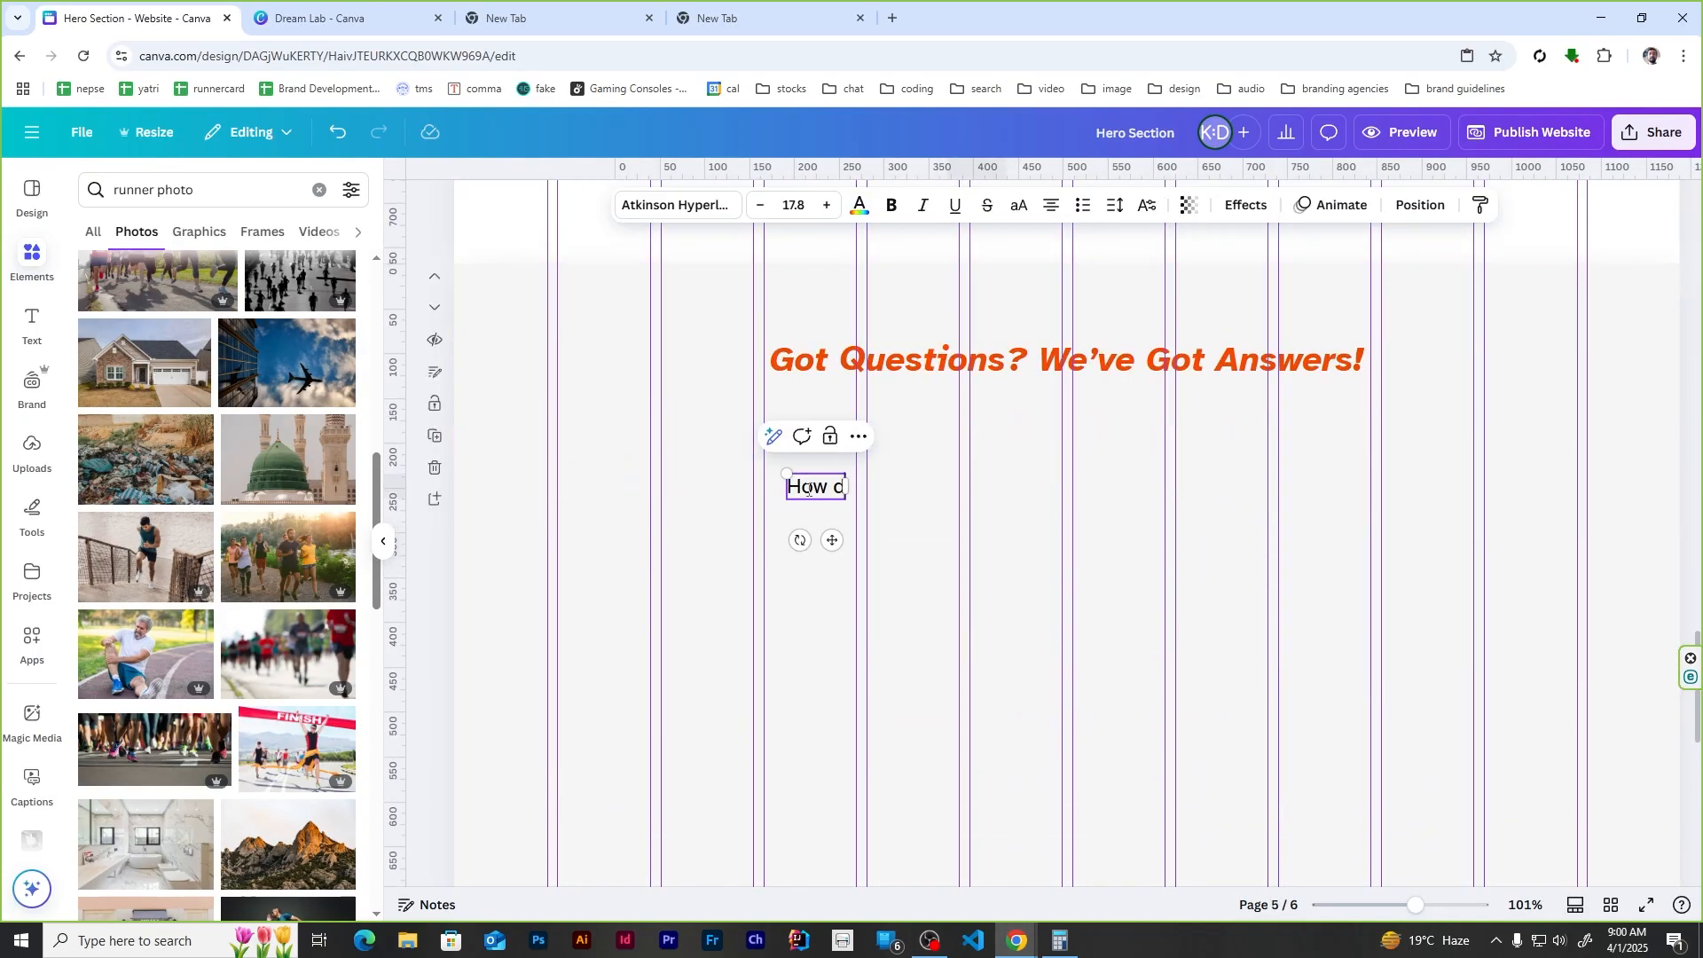
text(SwiftRun simplify race registration?)
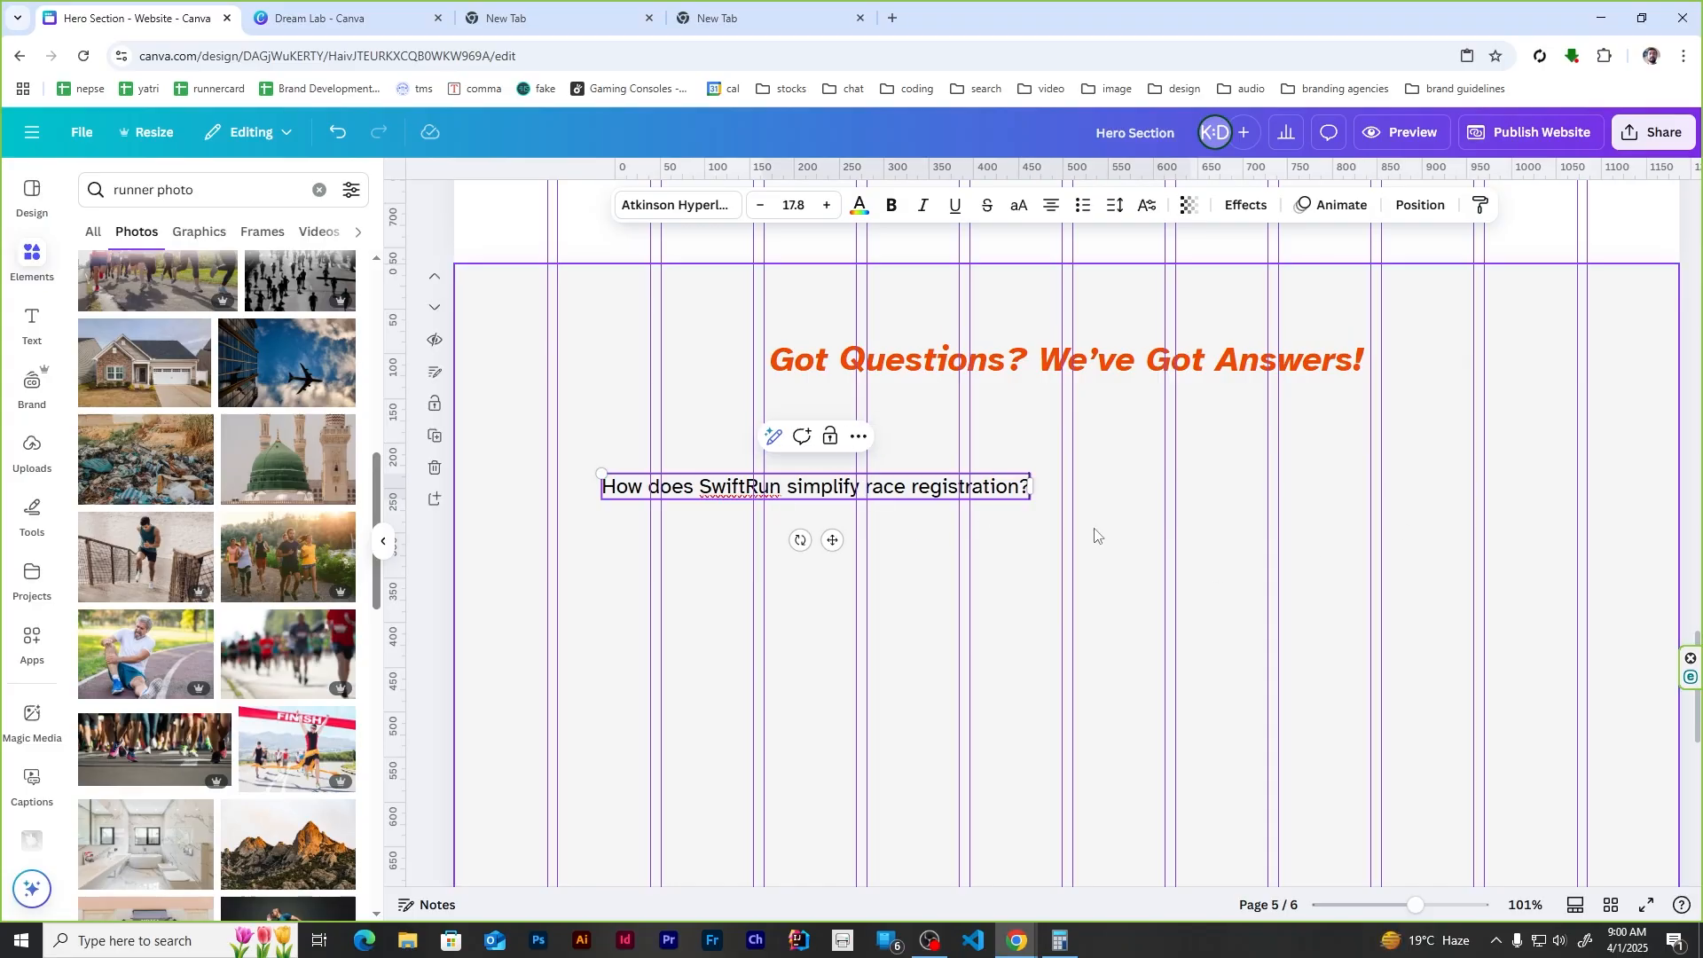
Step: Italicize the race registration question and move it to the middle of the page, closely beneath the heading
drag(971, 498, 1223, 510)
click(922, 205)
drag(985, 501, 946, 462)
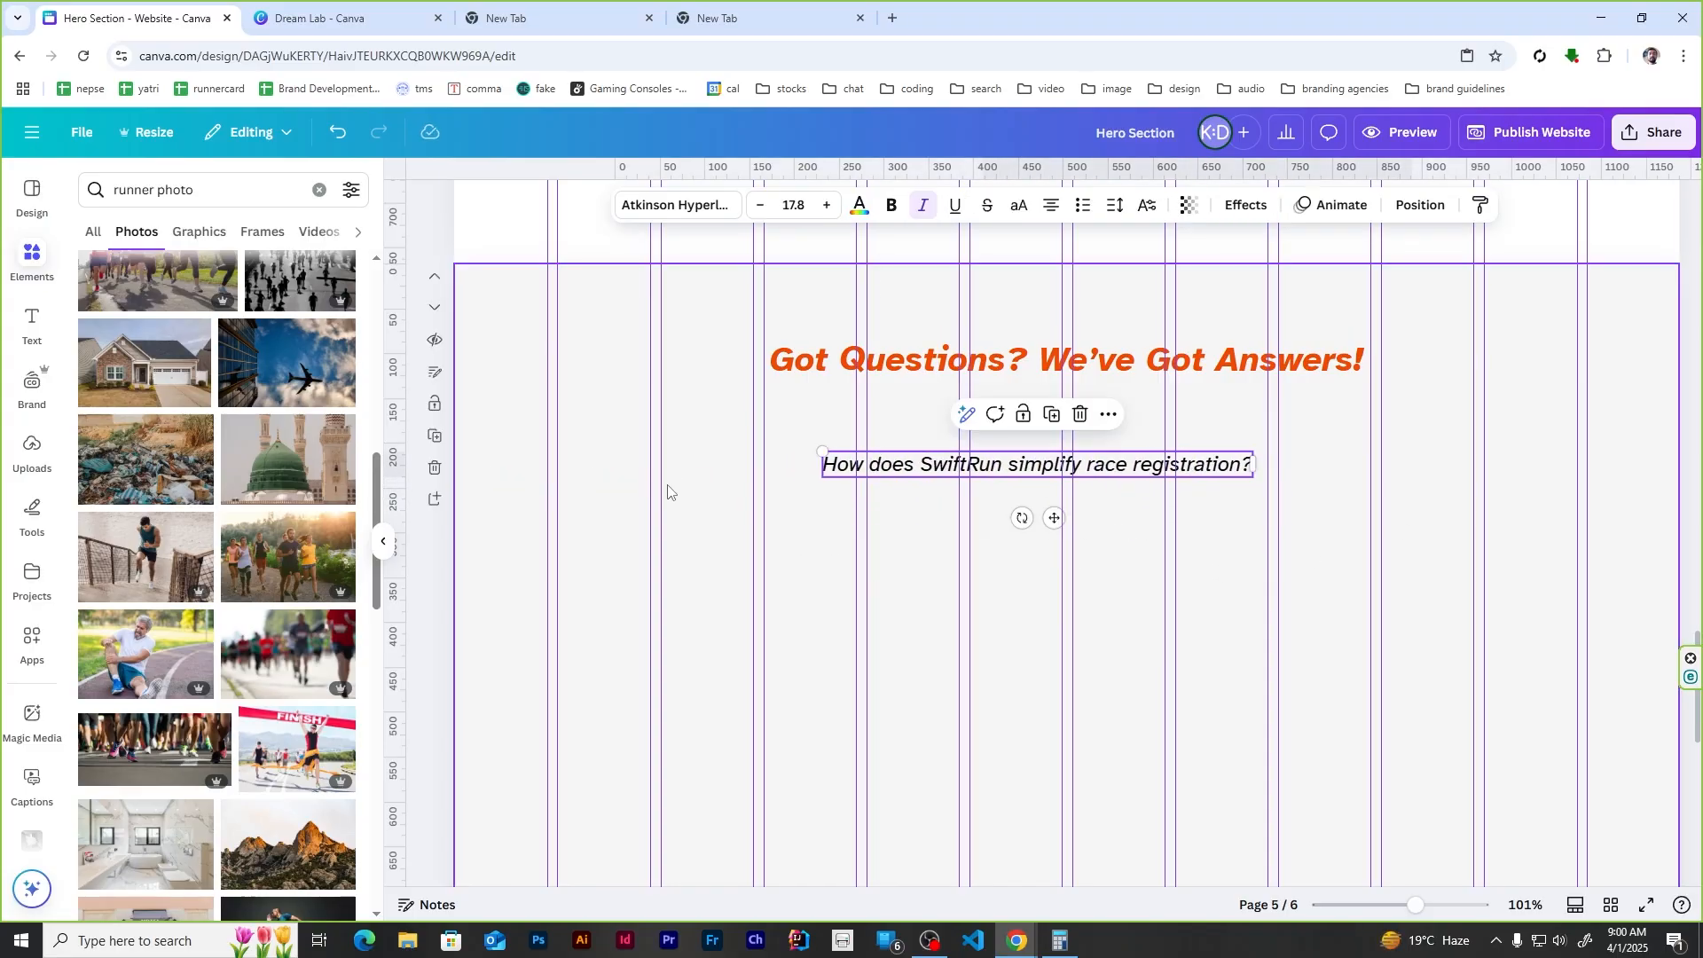
Step: Duplicate the question as "We provide a user-friendly platform that allows racers to sign up with a few clicks and access real-time event updates."
key(ctrl+d)
key(Return)
text(We provide a user-friendly platform that allows racers to sign up with a few clicks and access real-time event updates.)
Step: Left-align the answer text, narrow its box so it wraps, and place it directly below the question
drag(1590, 532, 1202, 533)
click(1242, 585)
drag(845, 530, 1165, 532)
click(1050, 205)
drag(1524, 525, 1375, 523)
drag(1039, 520, 1058, 502)
Step: Check the font size of the smallest regular sample text on the first page
scroll(589, 493, up, 10)
scroll(589, 492, up, 20)
scroll(588, 399, down, 20)
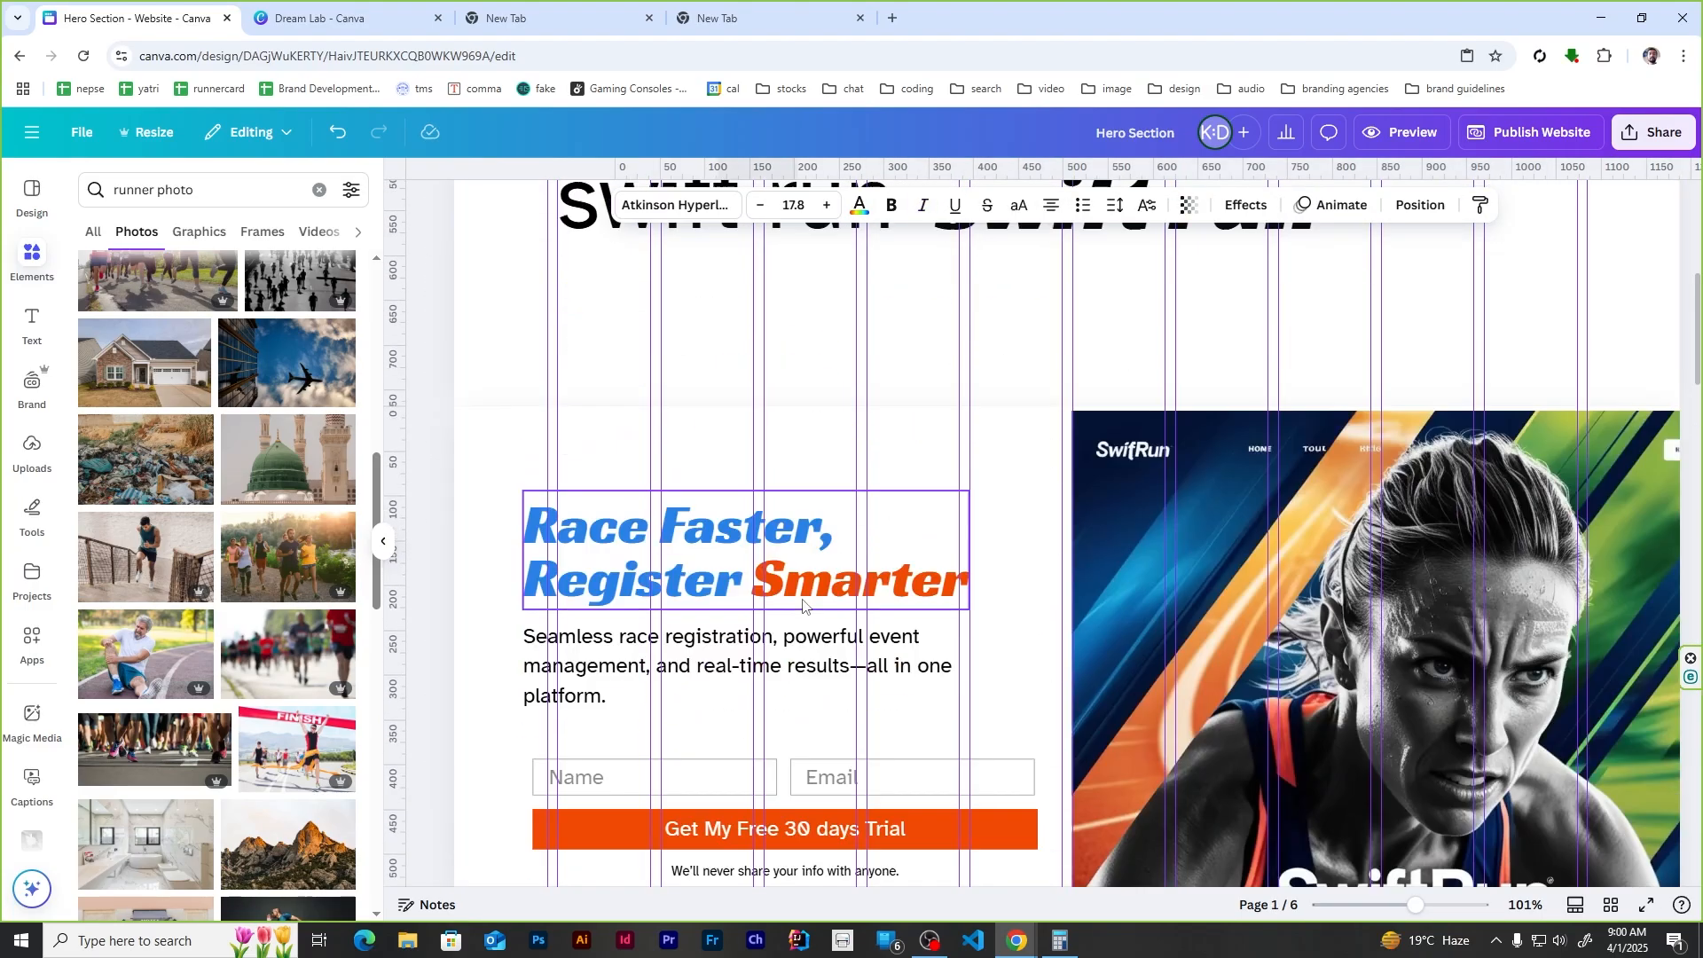
scroll(696, 569, up, 20)
click(584, 420)
key(ctrl+c)
scroll(666, 565, down, 20)
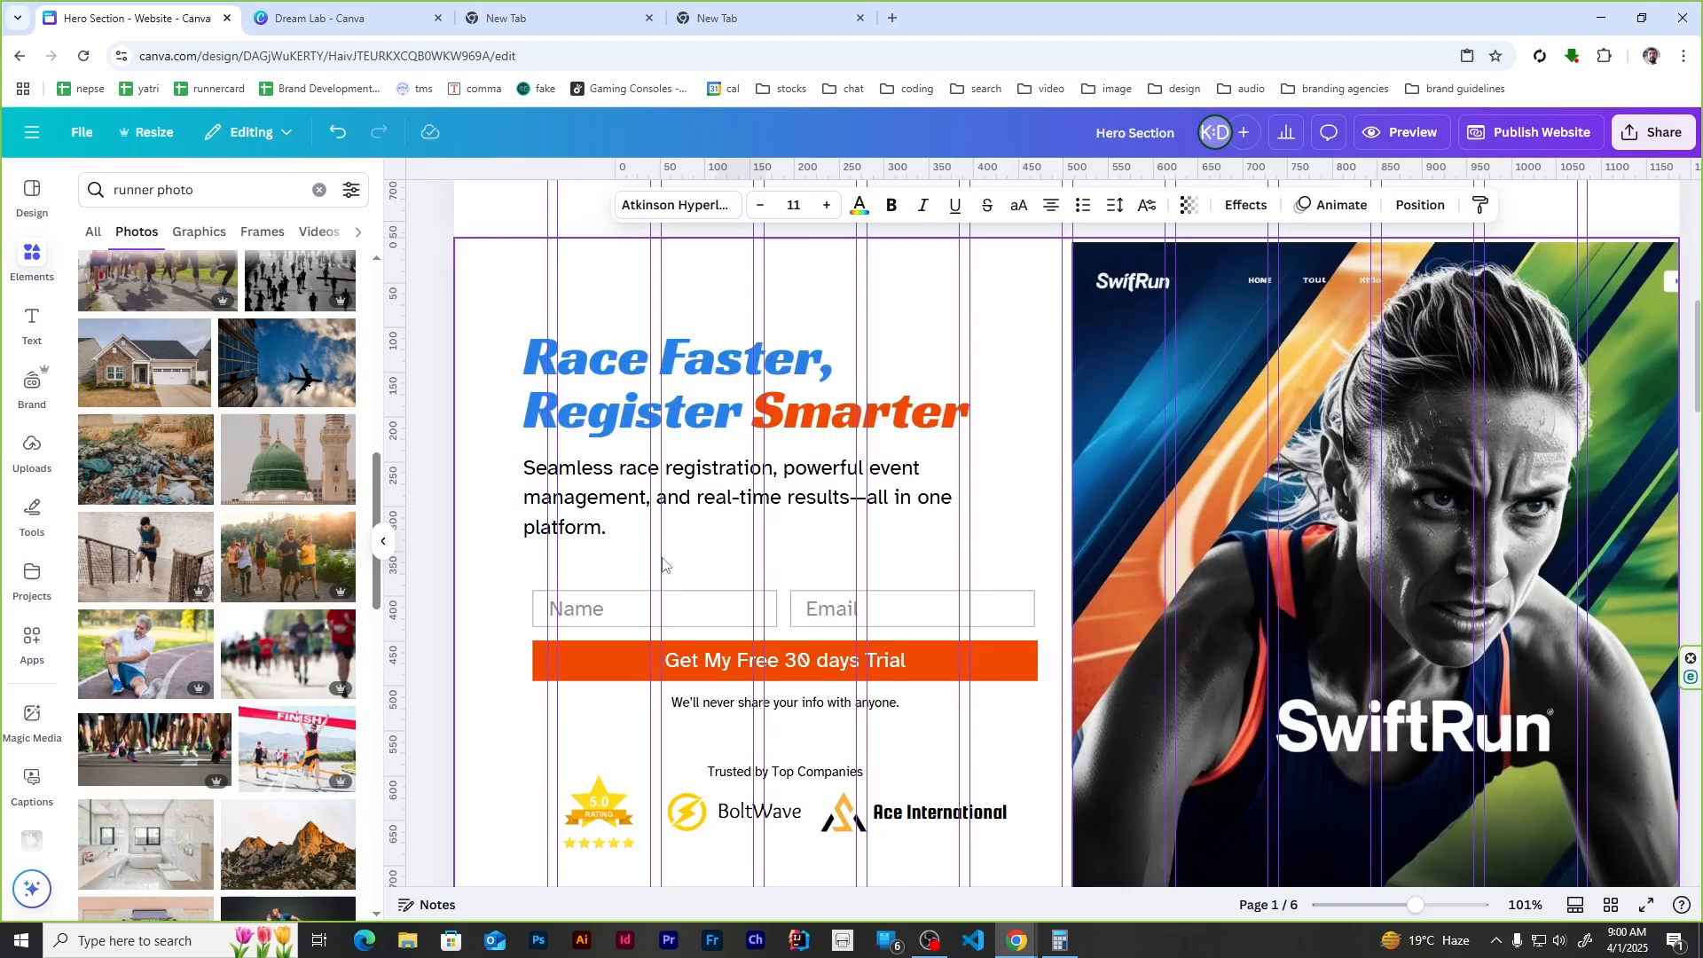
triple_click(971, 523)
key(ctrl+v)
key(ctrl+z)
Step: Set the font size of the whole answer text to 11
double_click(907, 528)
click(906, 528)
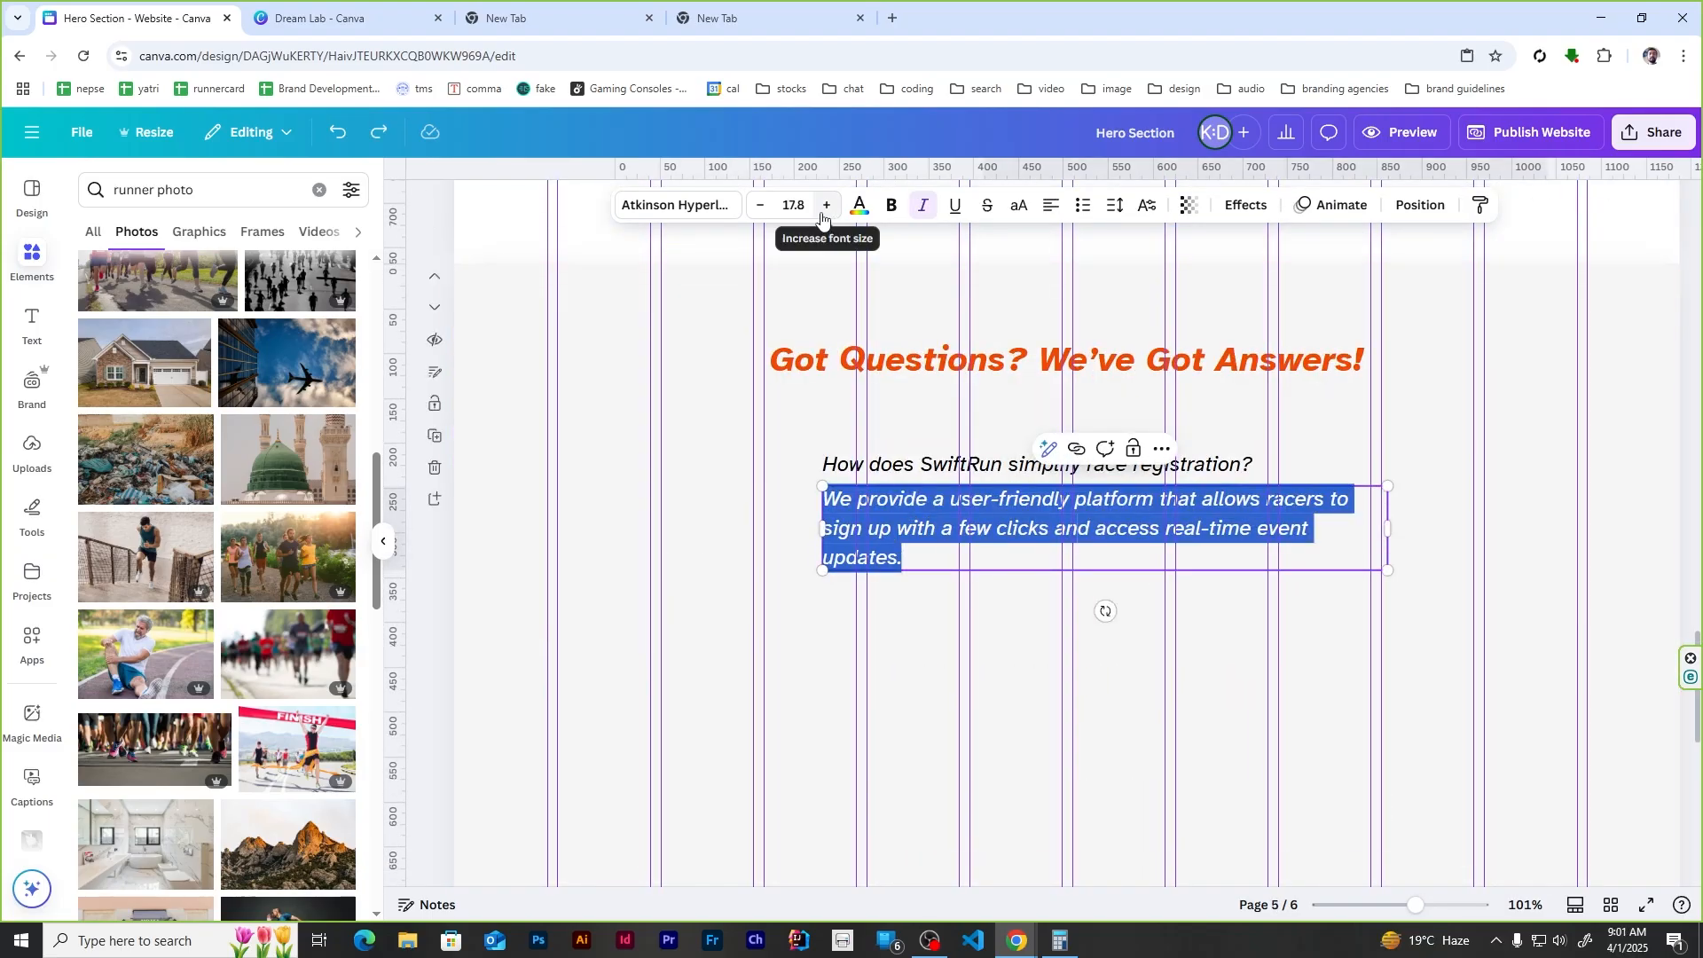
click(793, 205)
text(11)
key(Return)
click(930, 633)
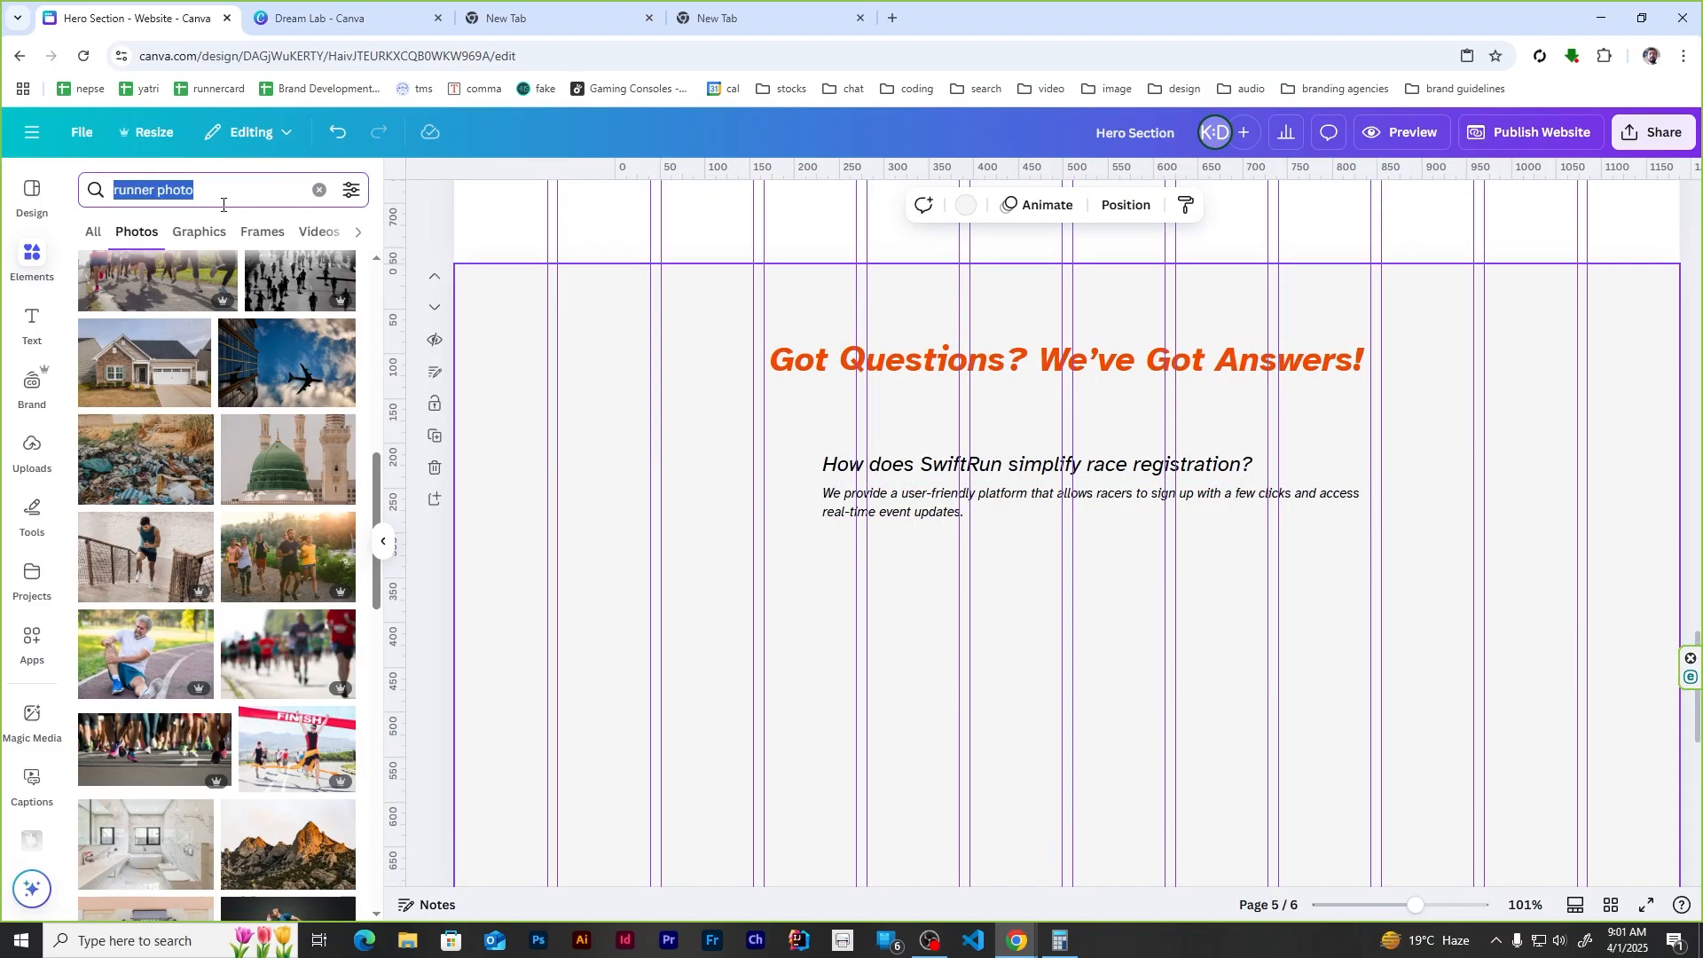
Step: Search the graphics for "question icon" and add the black circular question mark, shrunk to icon size, to the left of the question
text(question i)
click(151, 266)
click(199, 231)
click(217, 357)
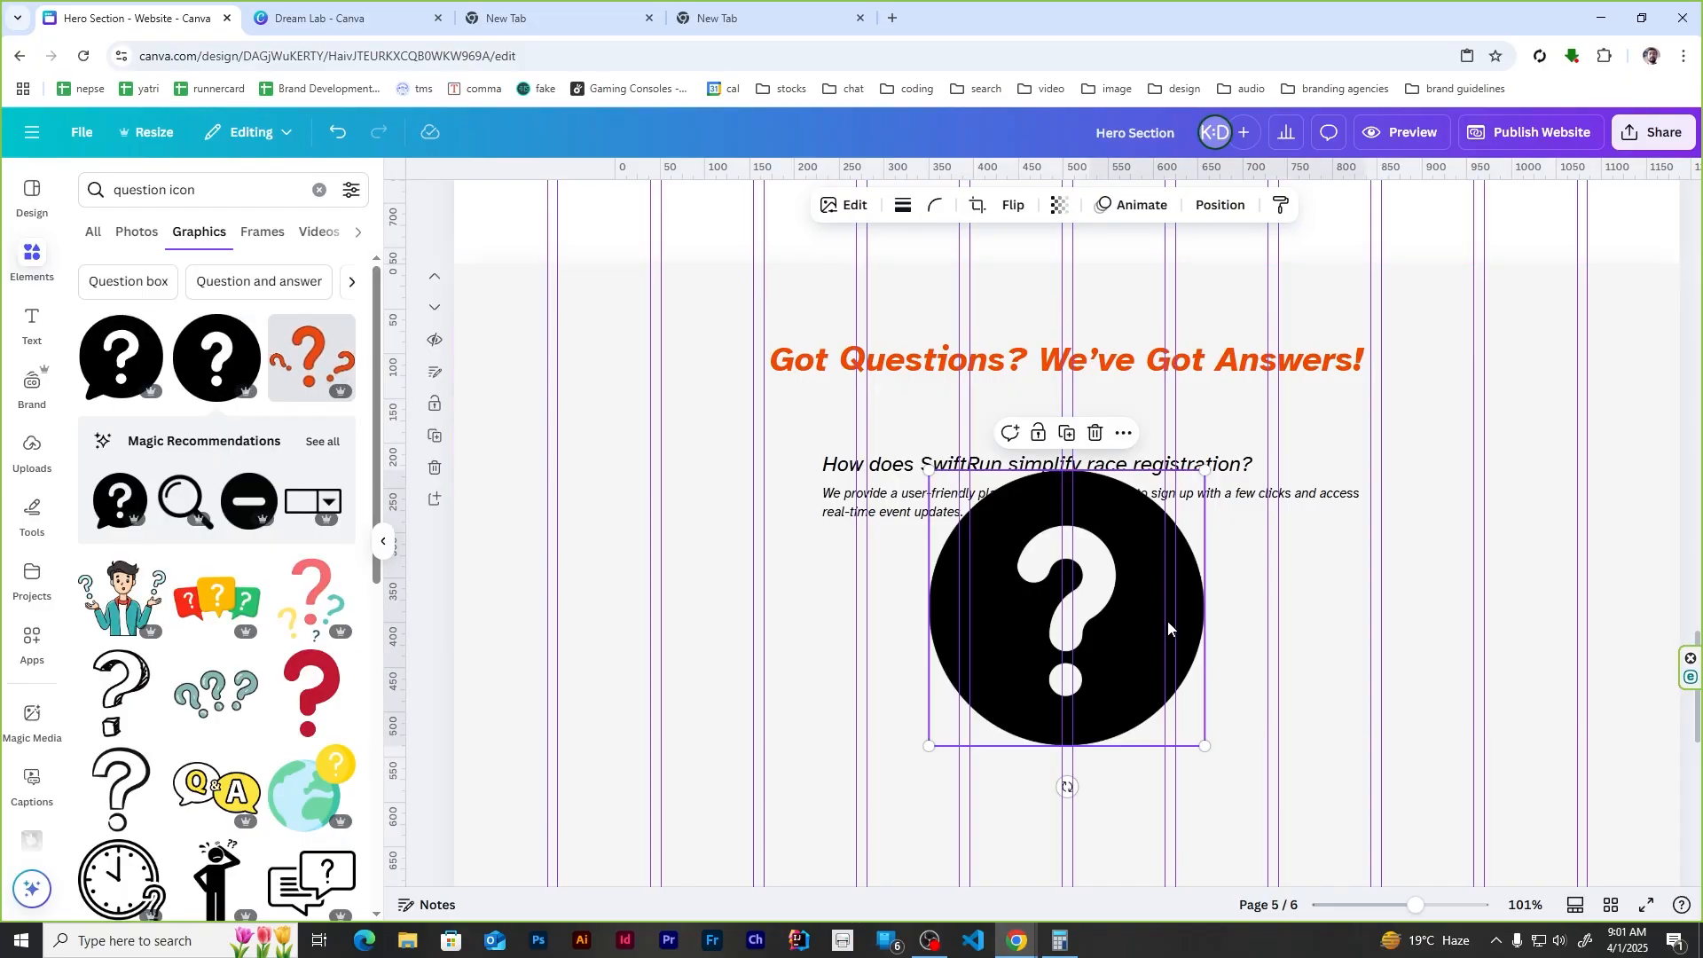
drag(1204, 470, 783, 472)
click(971, 659)
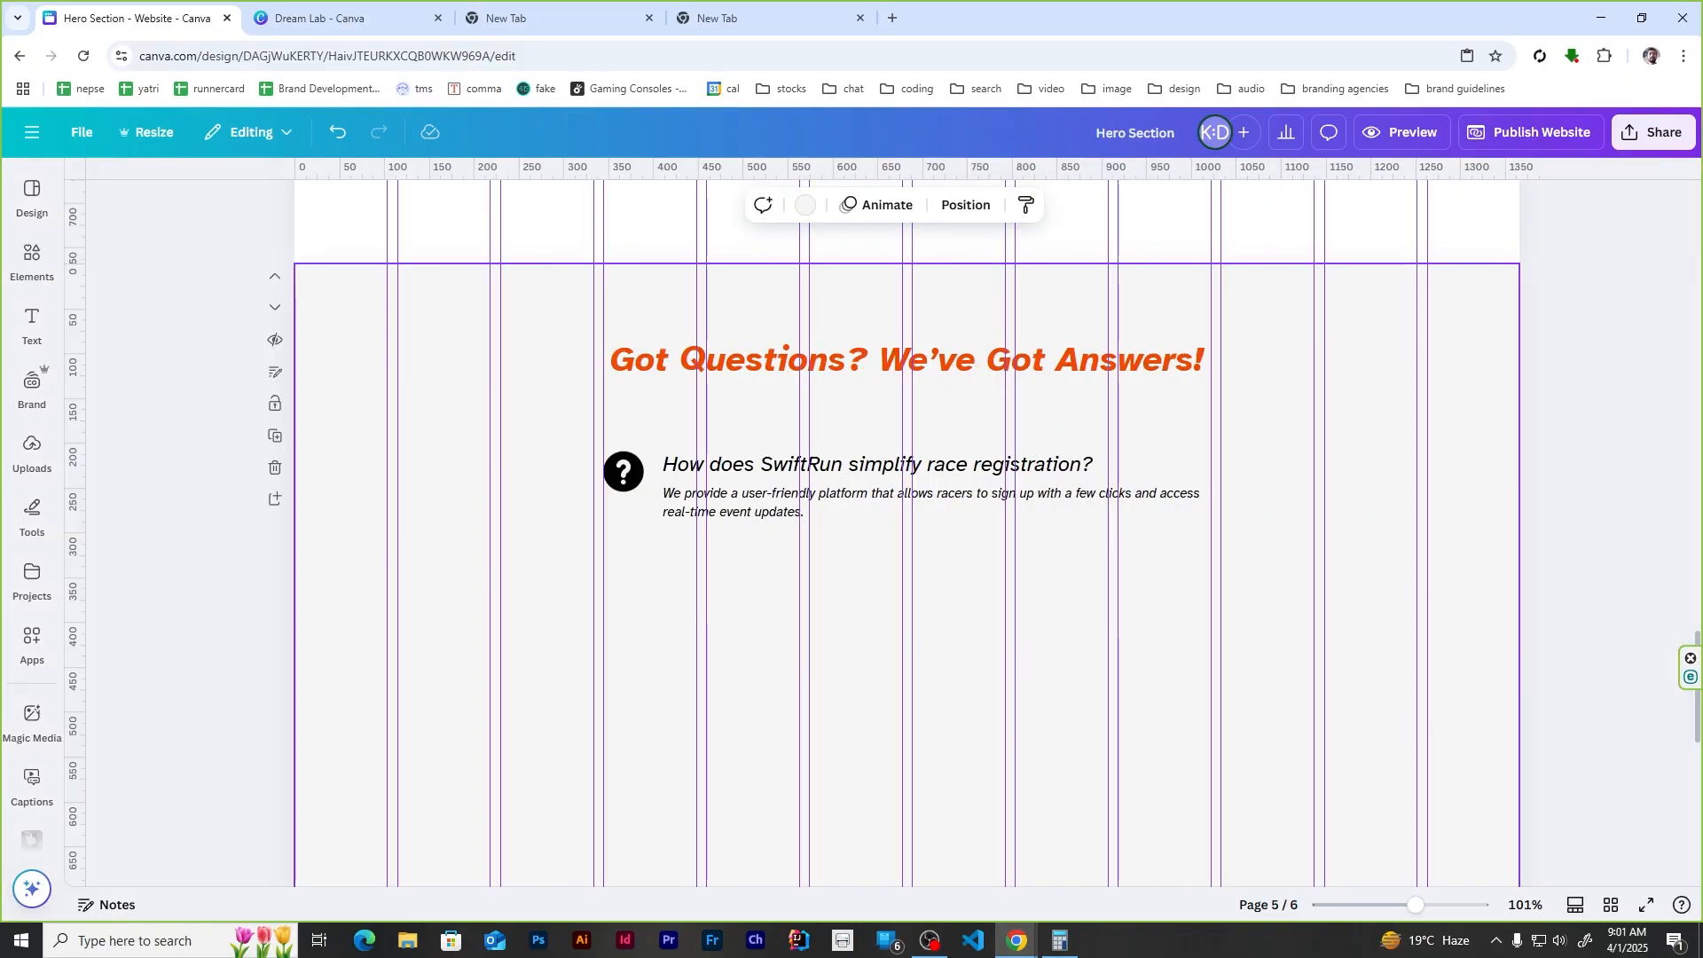
scroll(819, 577, down, 2)
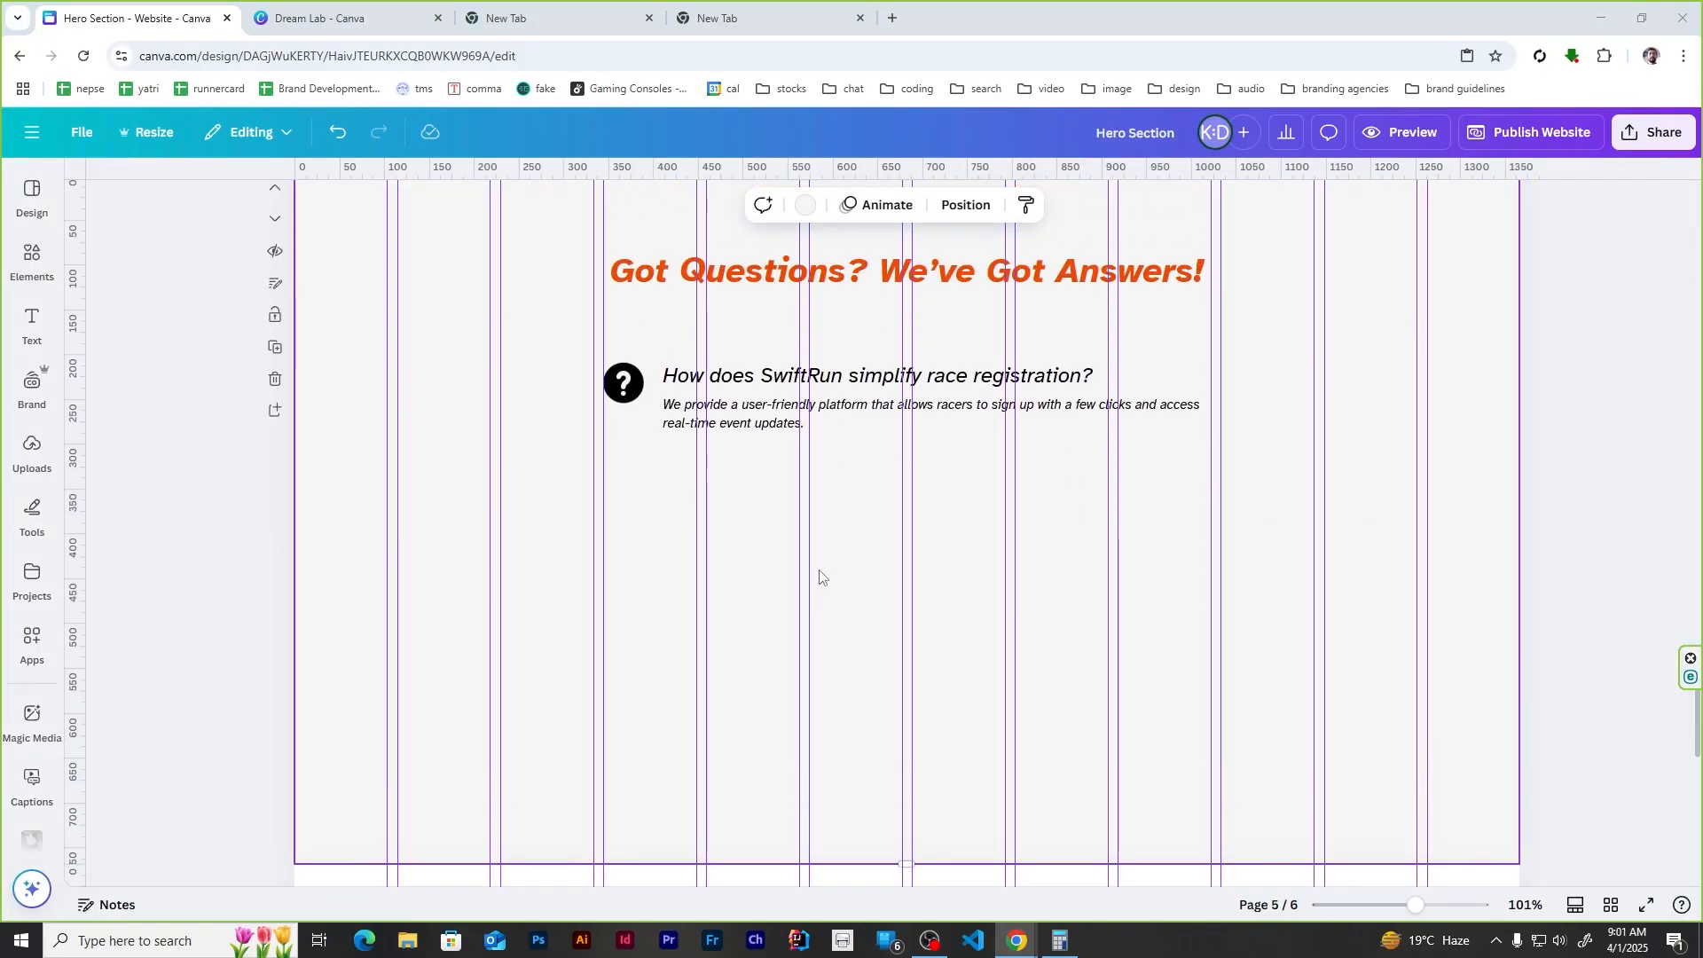
click(767, 424)
shift+click(789, 377)
click(1255, 205)
click(357, 190)
click(623, 384)
shift+click(754, 376)
click(1286, 205)
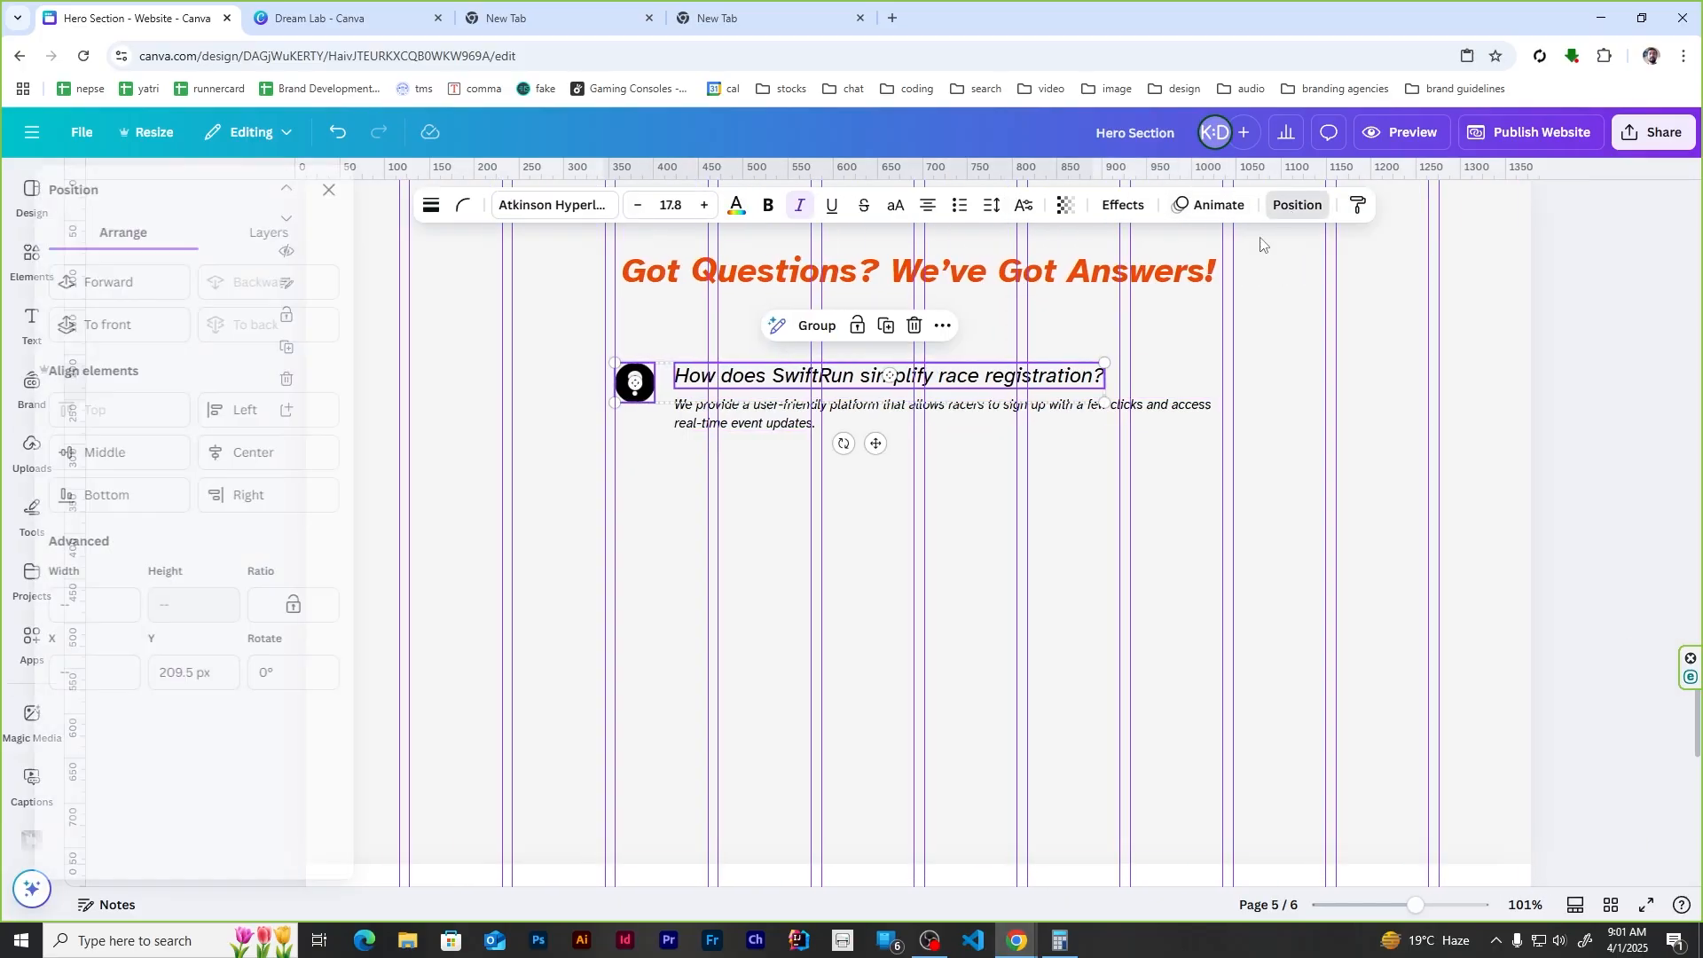
click(186, 442)
drag(878, 384, 869, 375)
key(ctrl+z)
key(ctrl+z)
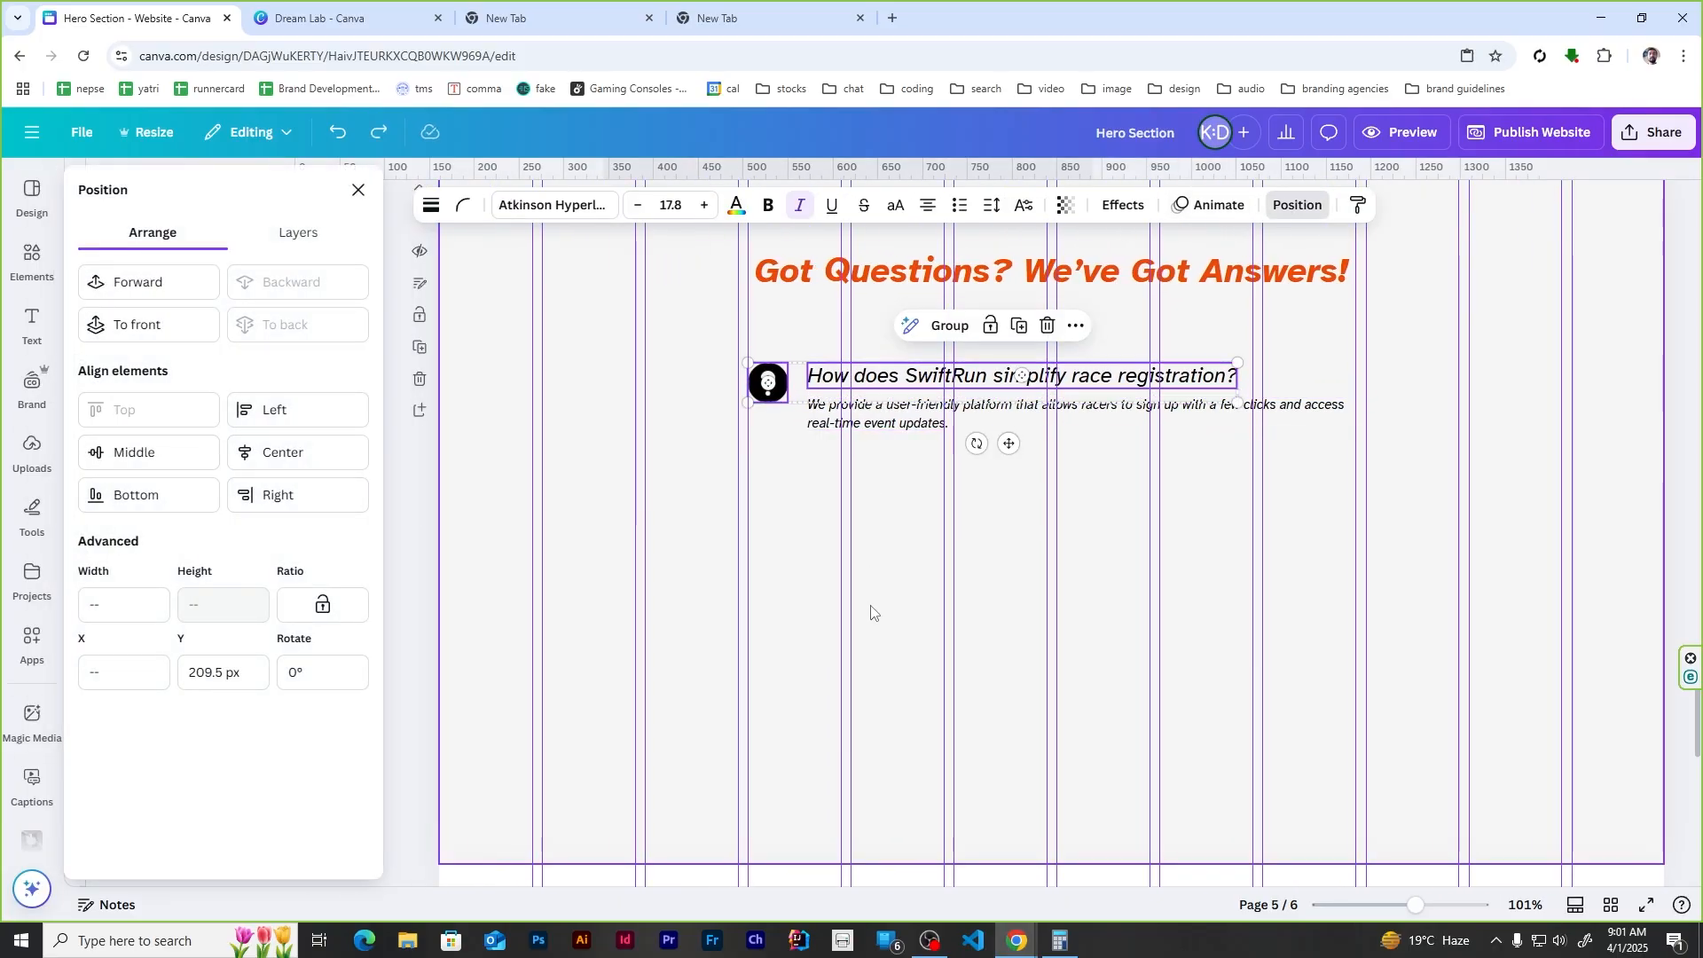
click(871, 610)
Step: Draw a horizontal divider line below the answer, extending well past the text on both sides
click(35, 519)
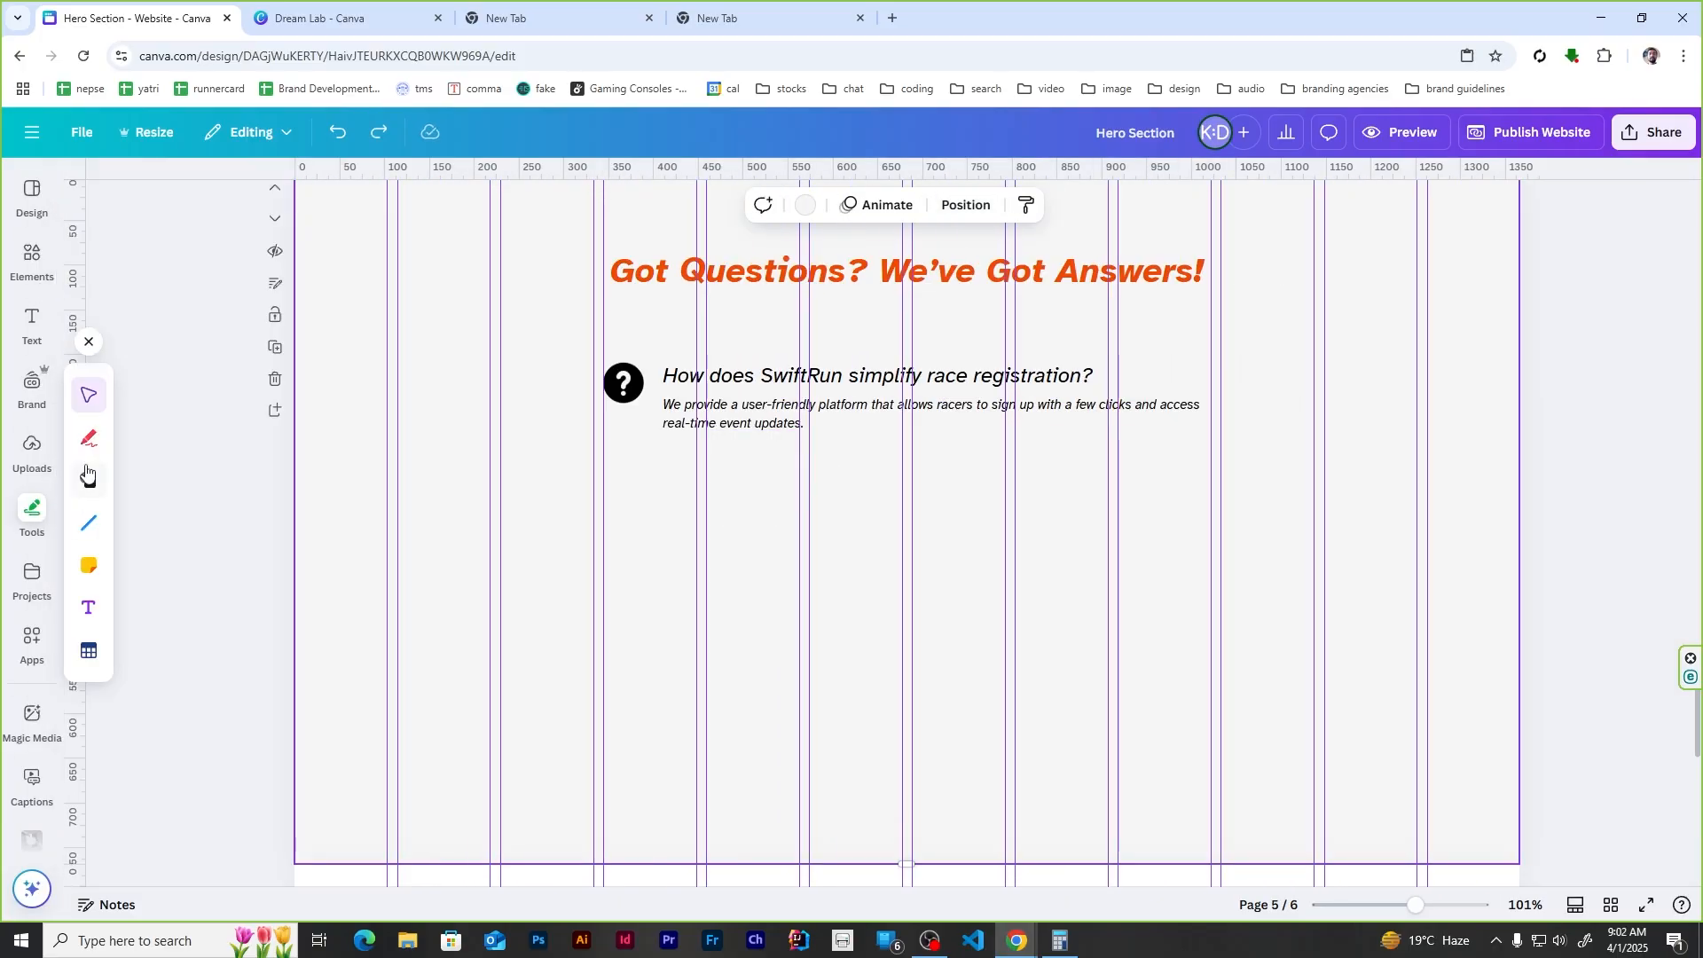
click(89, 522)
click(145, 480)
drag(757, 517, 567, 449)
drag(933, 448, 1315, 450)
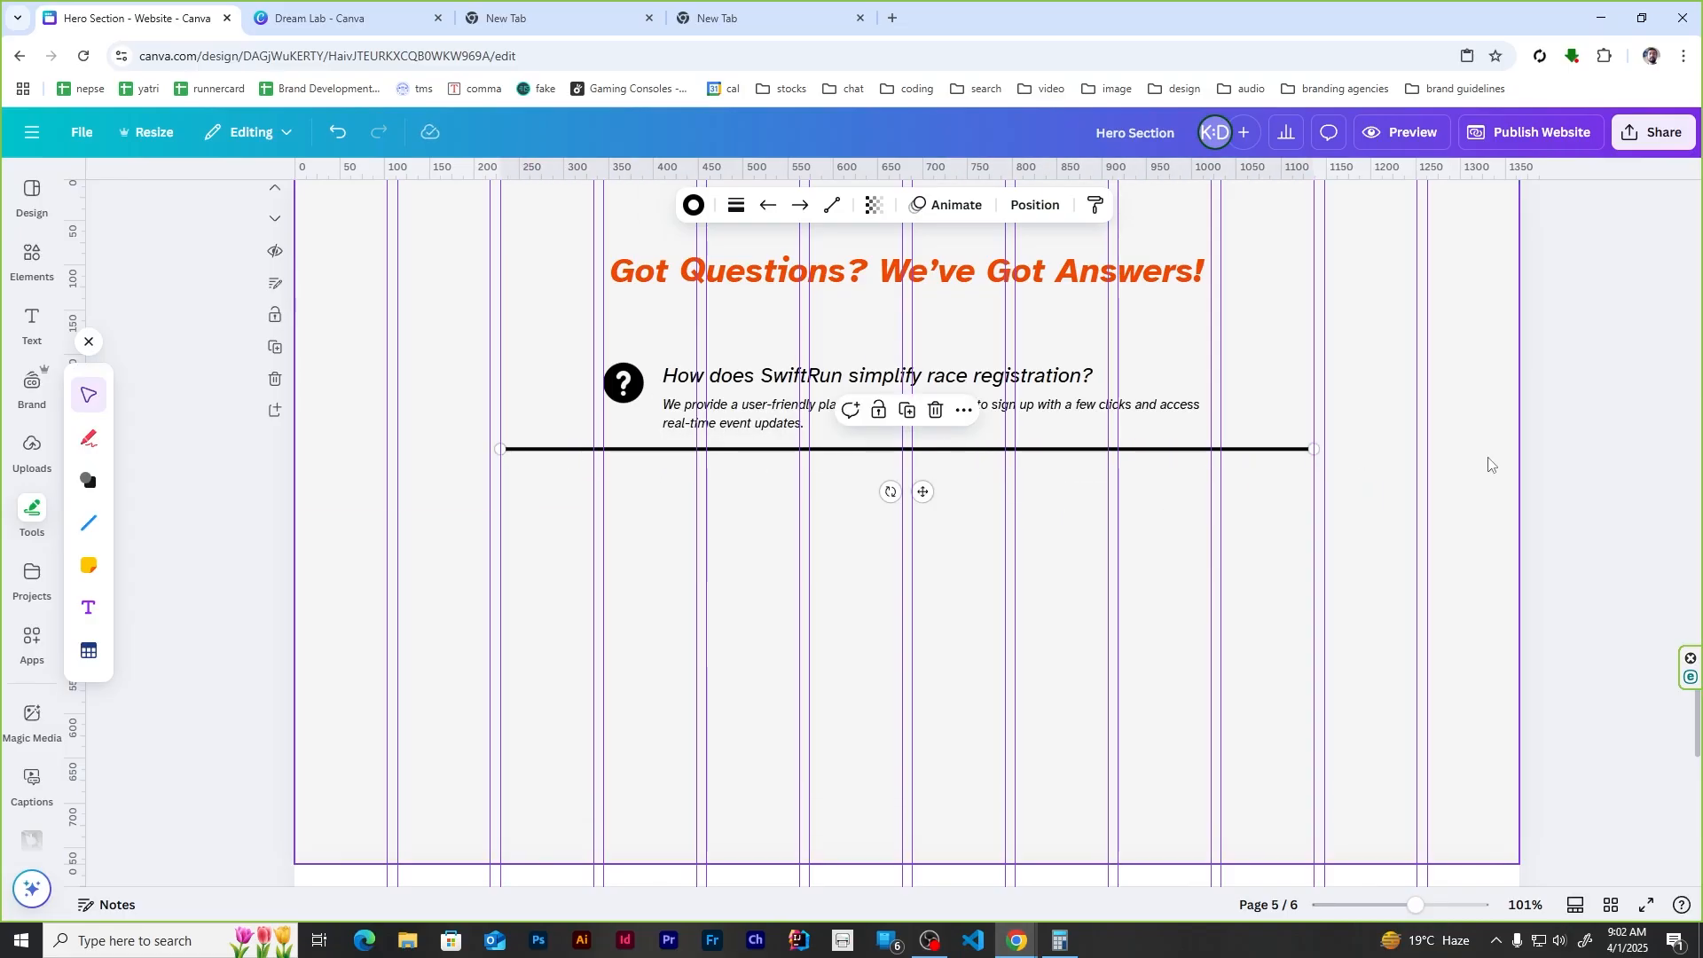
Step: Reduce the divider's line weight to a thin line and make it partly transparent
click(735, 205)
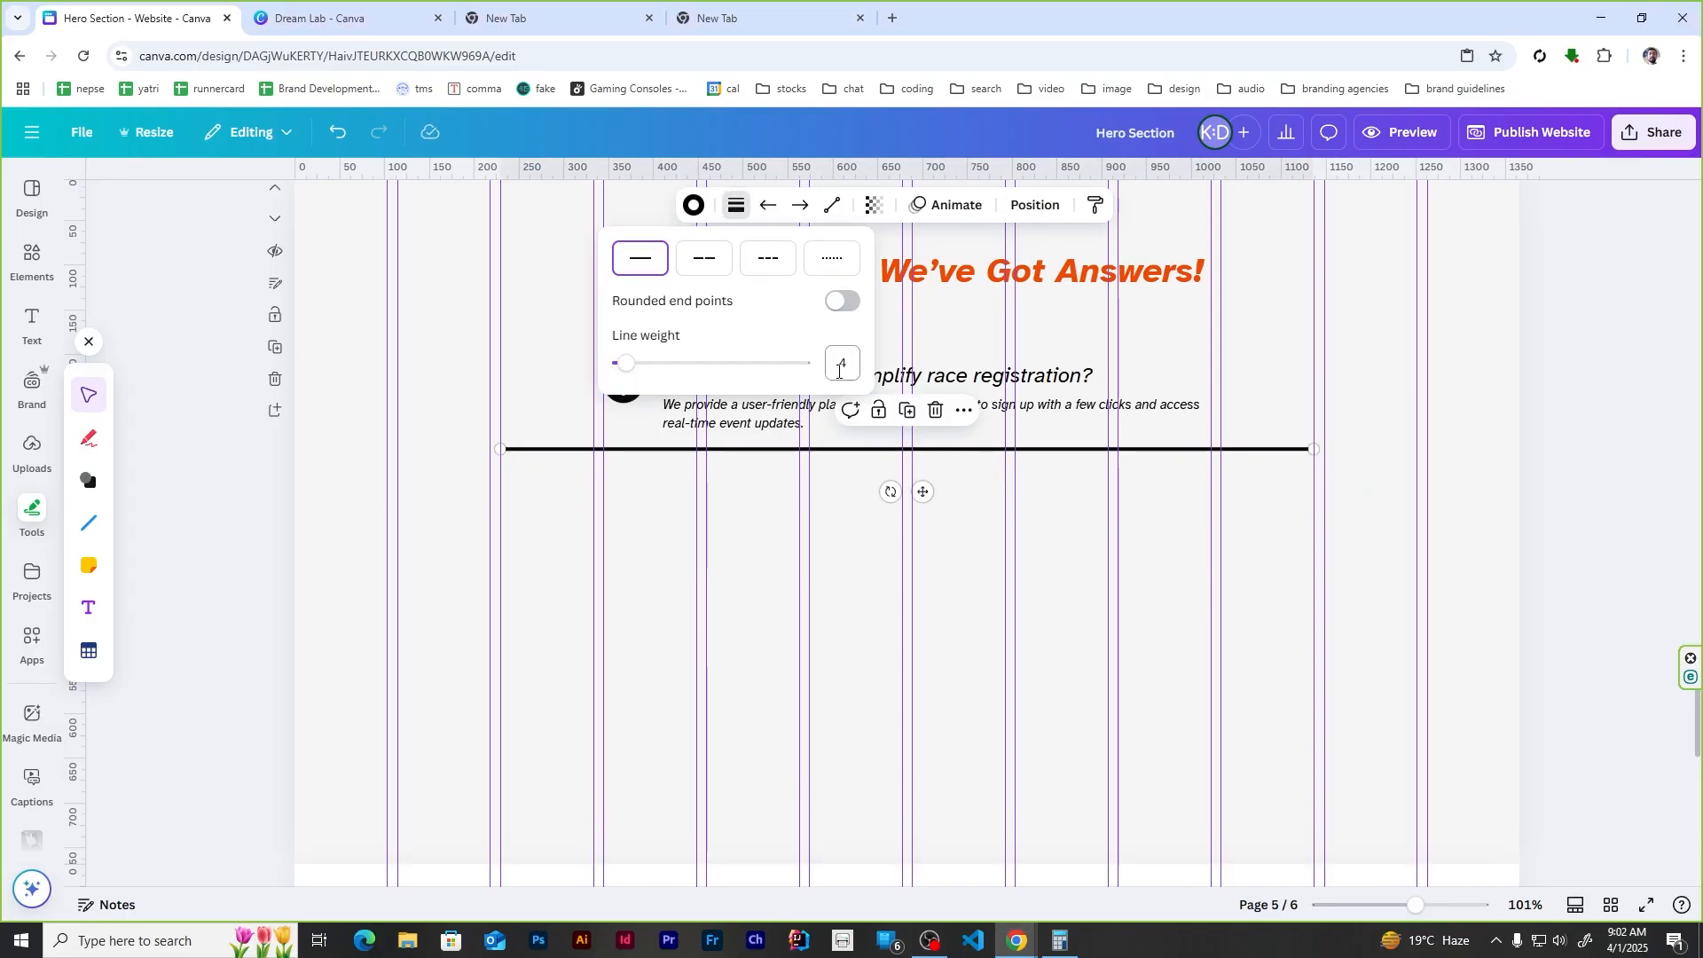
click(874, 205)
click(947, 278)
click(1563, 500)
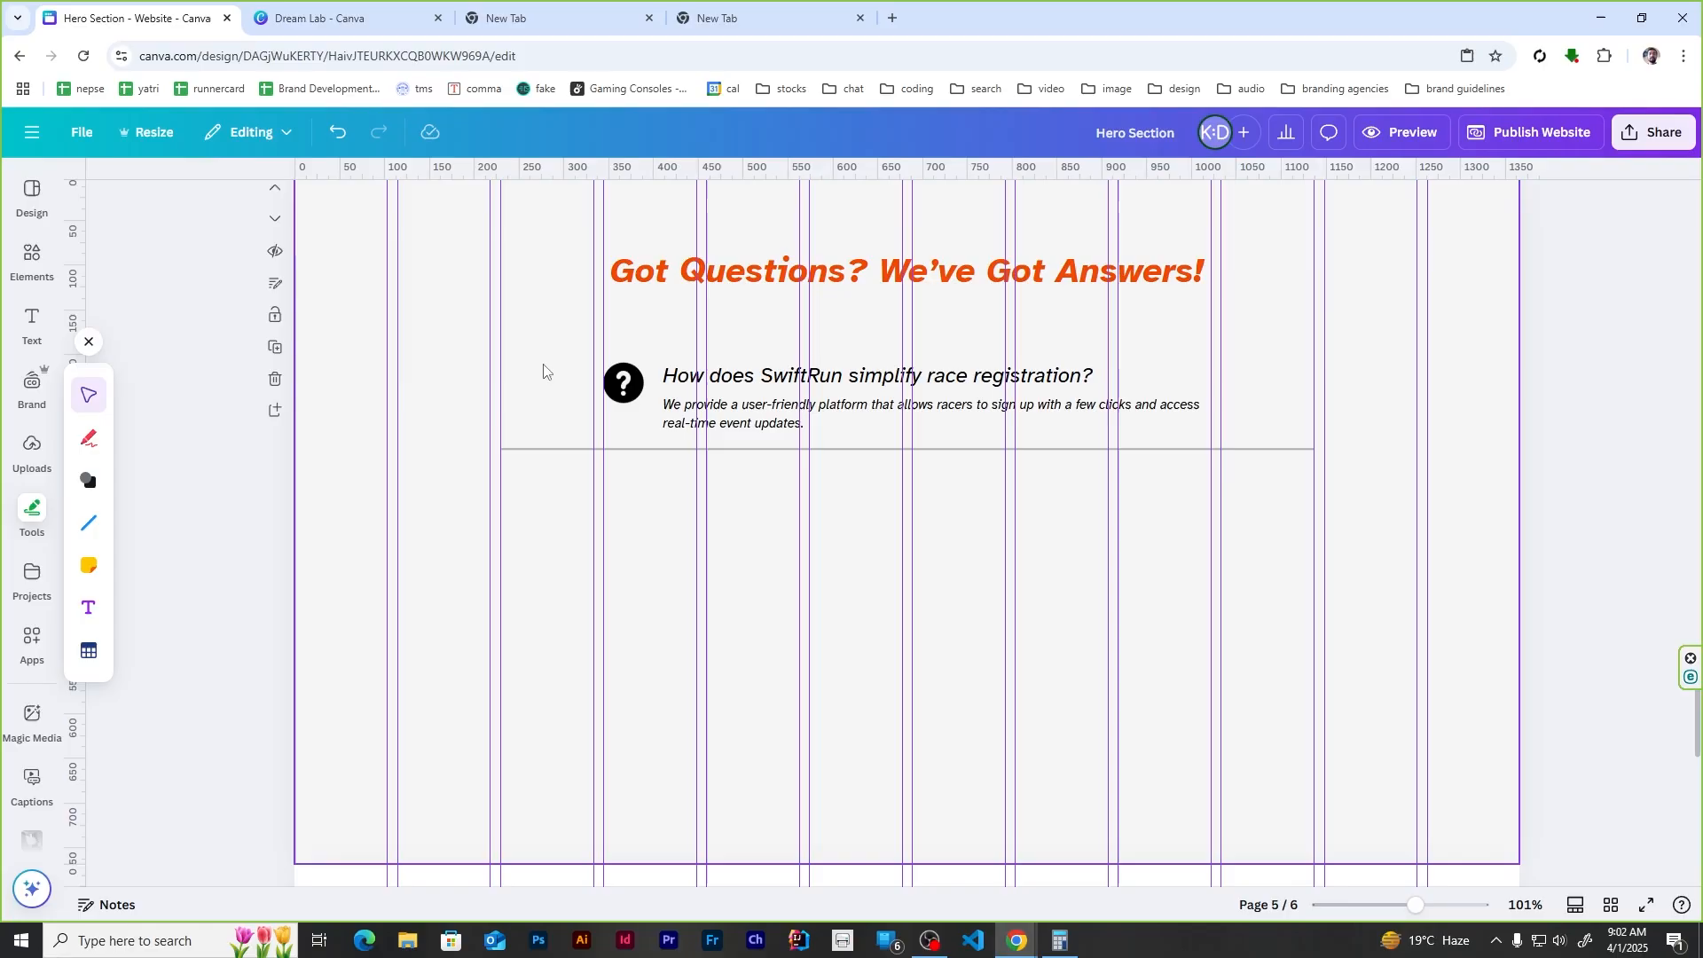
Step: Duplicate the question block three times at equal spacing down the page, with a divider between each pair of blocks
drag(540, 359, 852, 466)
key(ctrl+d)
drag(870, 444, 869, 556)
key(ctrl+d)
key(ctrl+d)
click(1277, 647)
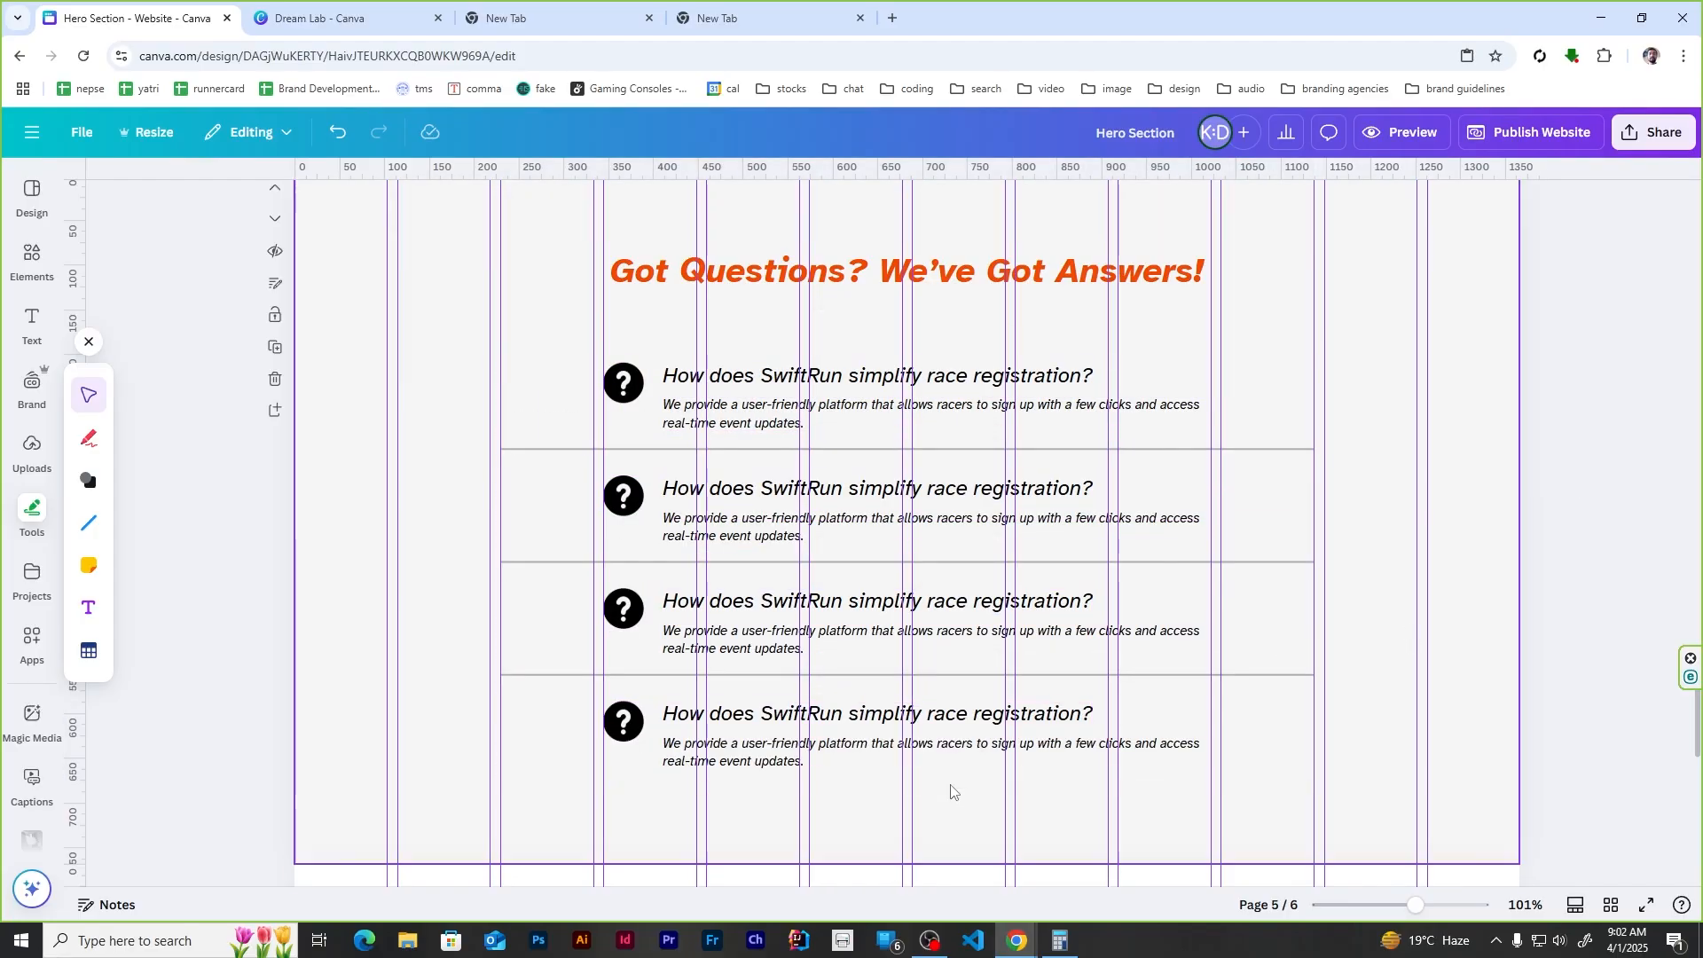
Step: Replace the second question with "Is SwiftRun only for professional races?" and align its left edge with the other questions
double_click(802, 486)
key(ctrl+v)
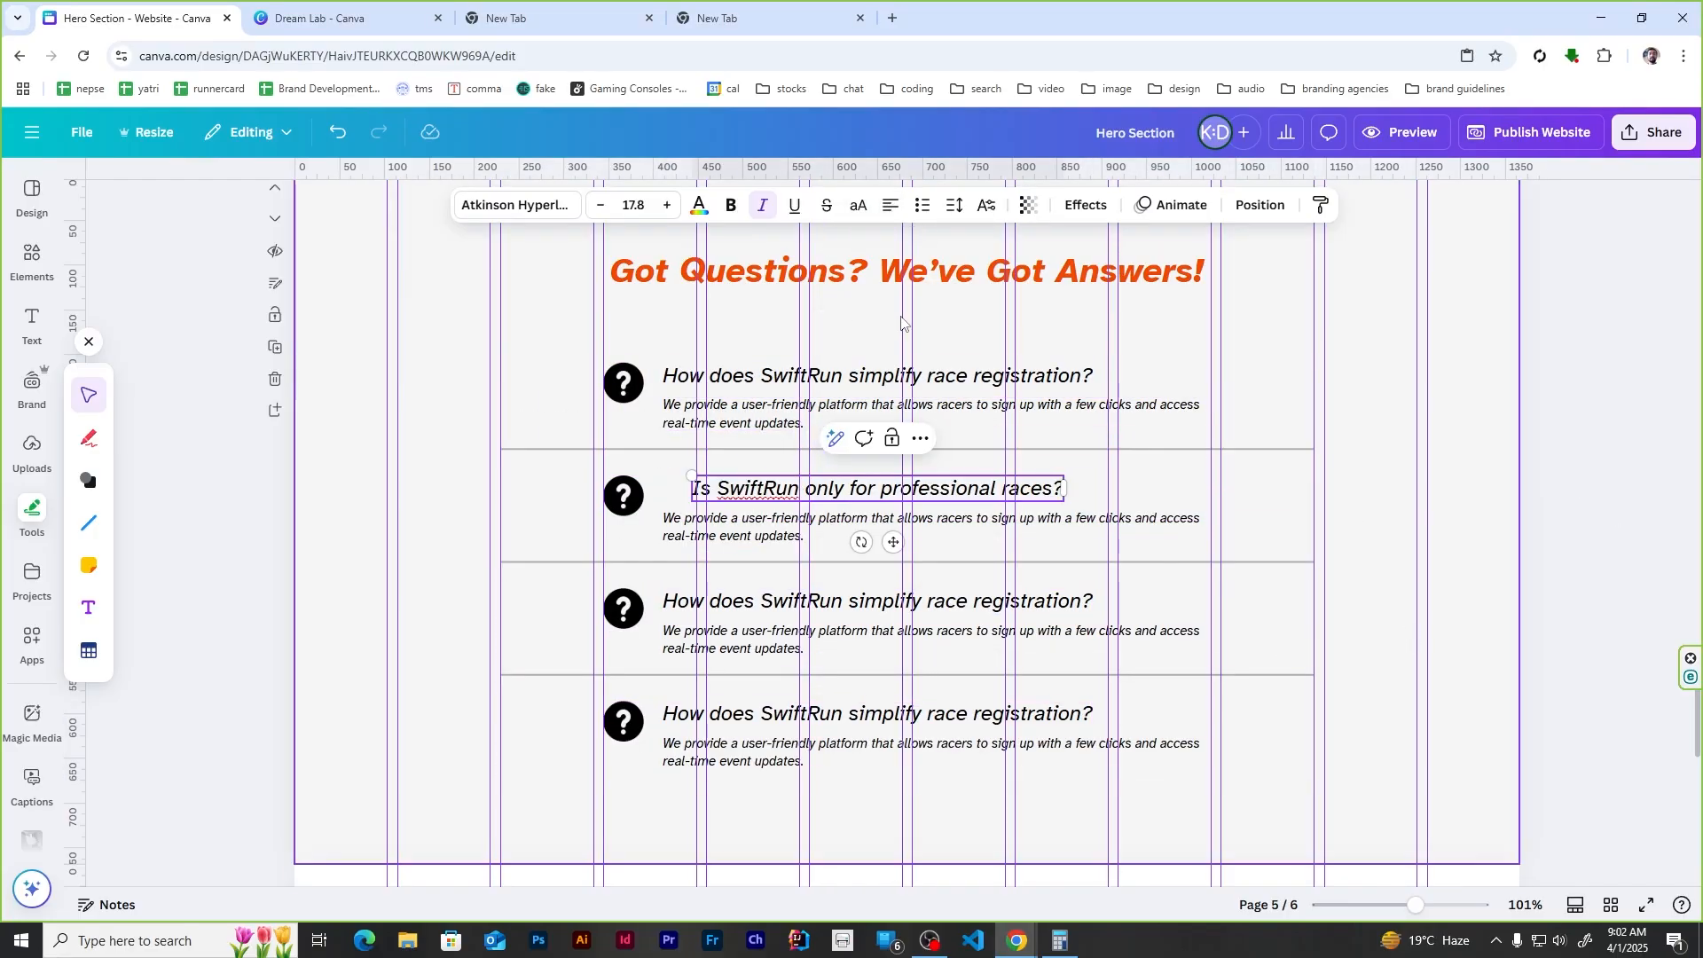
click(1528, 494)
drag(834, 488, 805, 487)
Step: Set the text of the third and fourth questions to left alignment
click(852, 600)
click(889, 205)
click(852, 713)
click(889, 205)
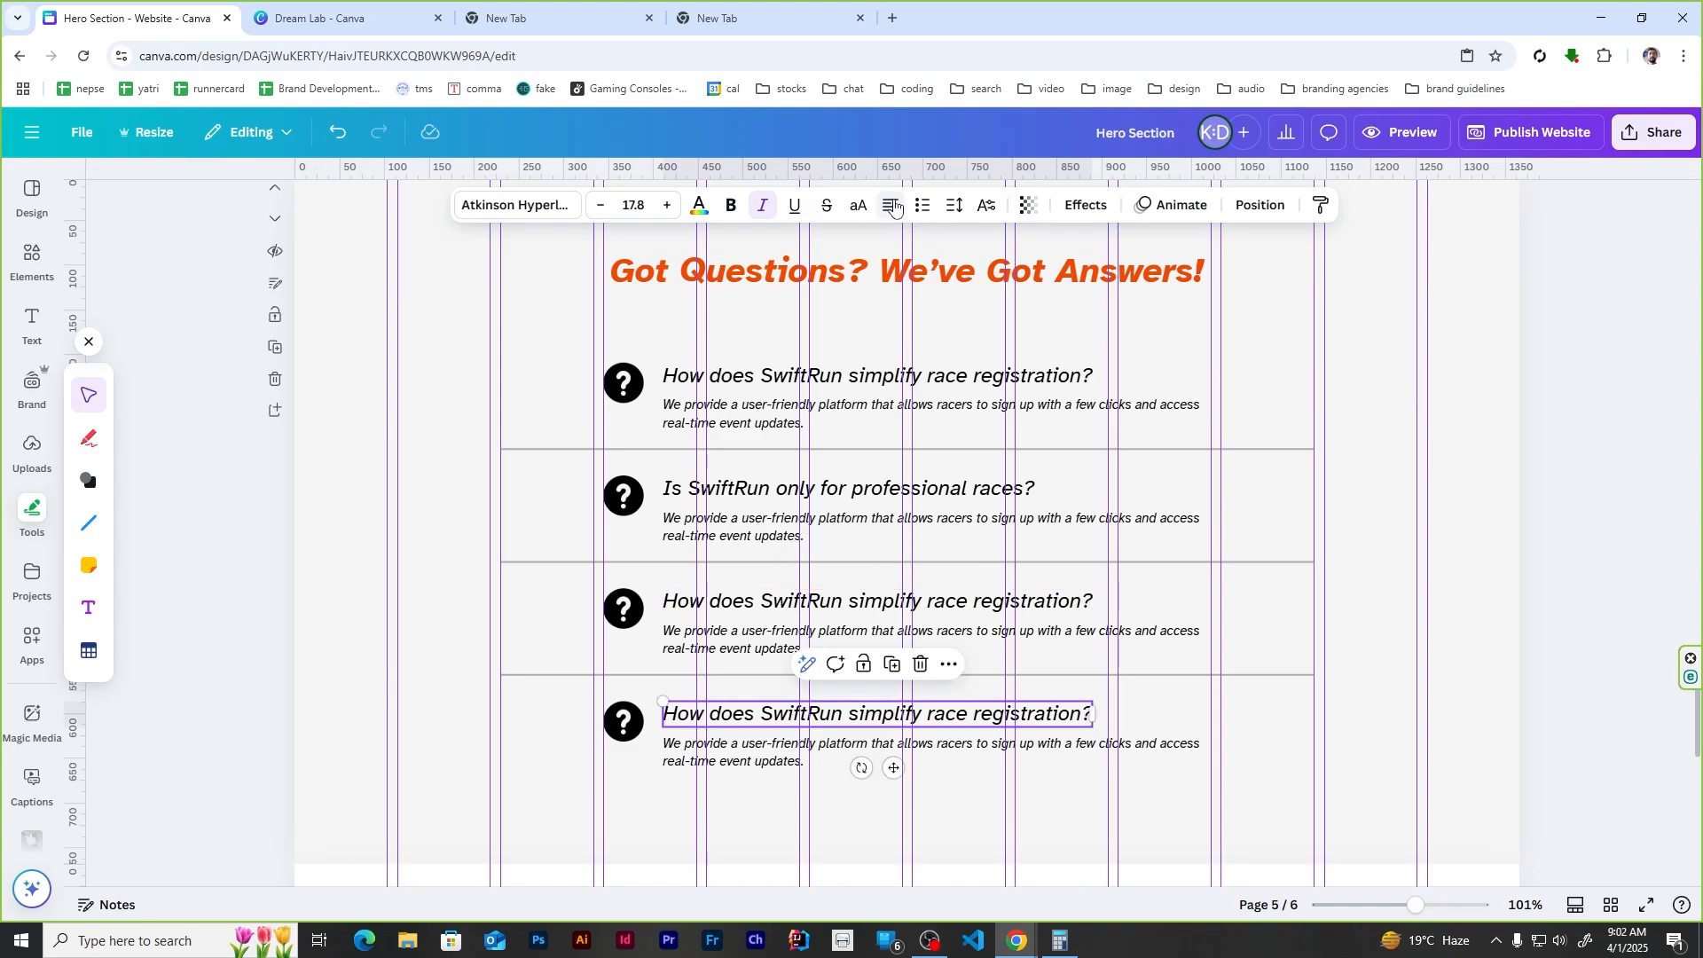
click(772, 751)
shift+click(761, 639)
shift+click(750, 524)
click(751, 413)
click(753, 760)
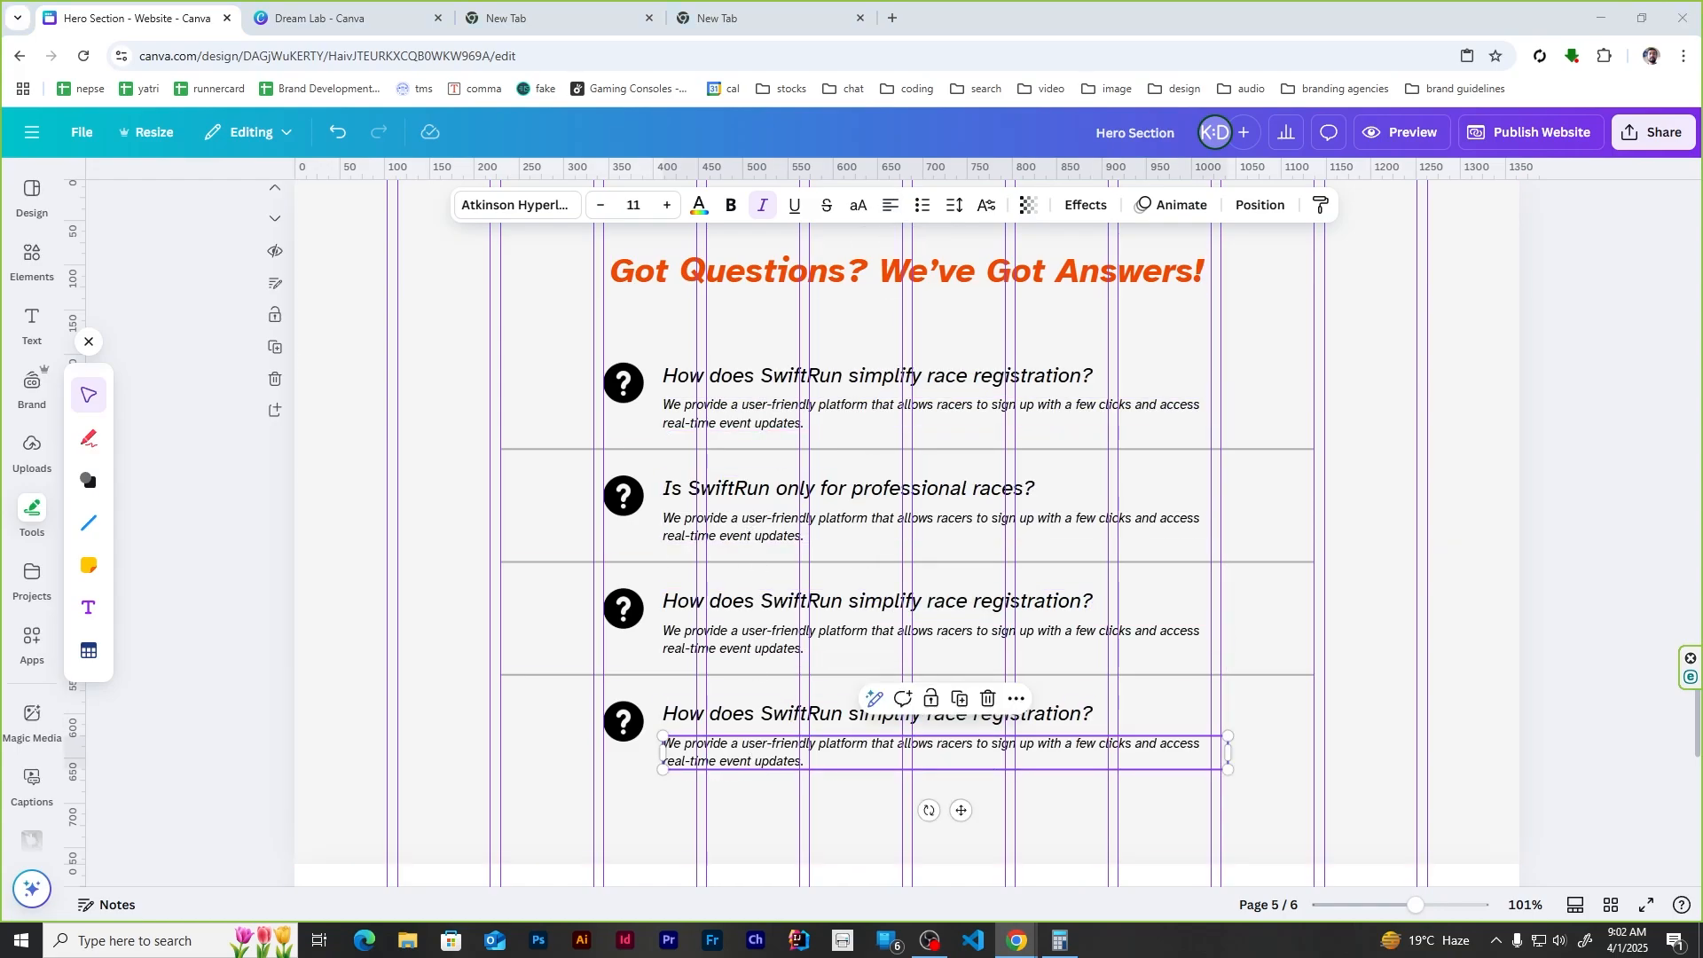
Step: Replace the third question with "Can organizers customize their events?" and the fourth with "How do I get started?"
double_click(786, 601)
key(ctrl+v)
double_click(823, 713)
key(ctrl+v)
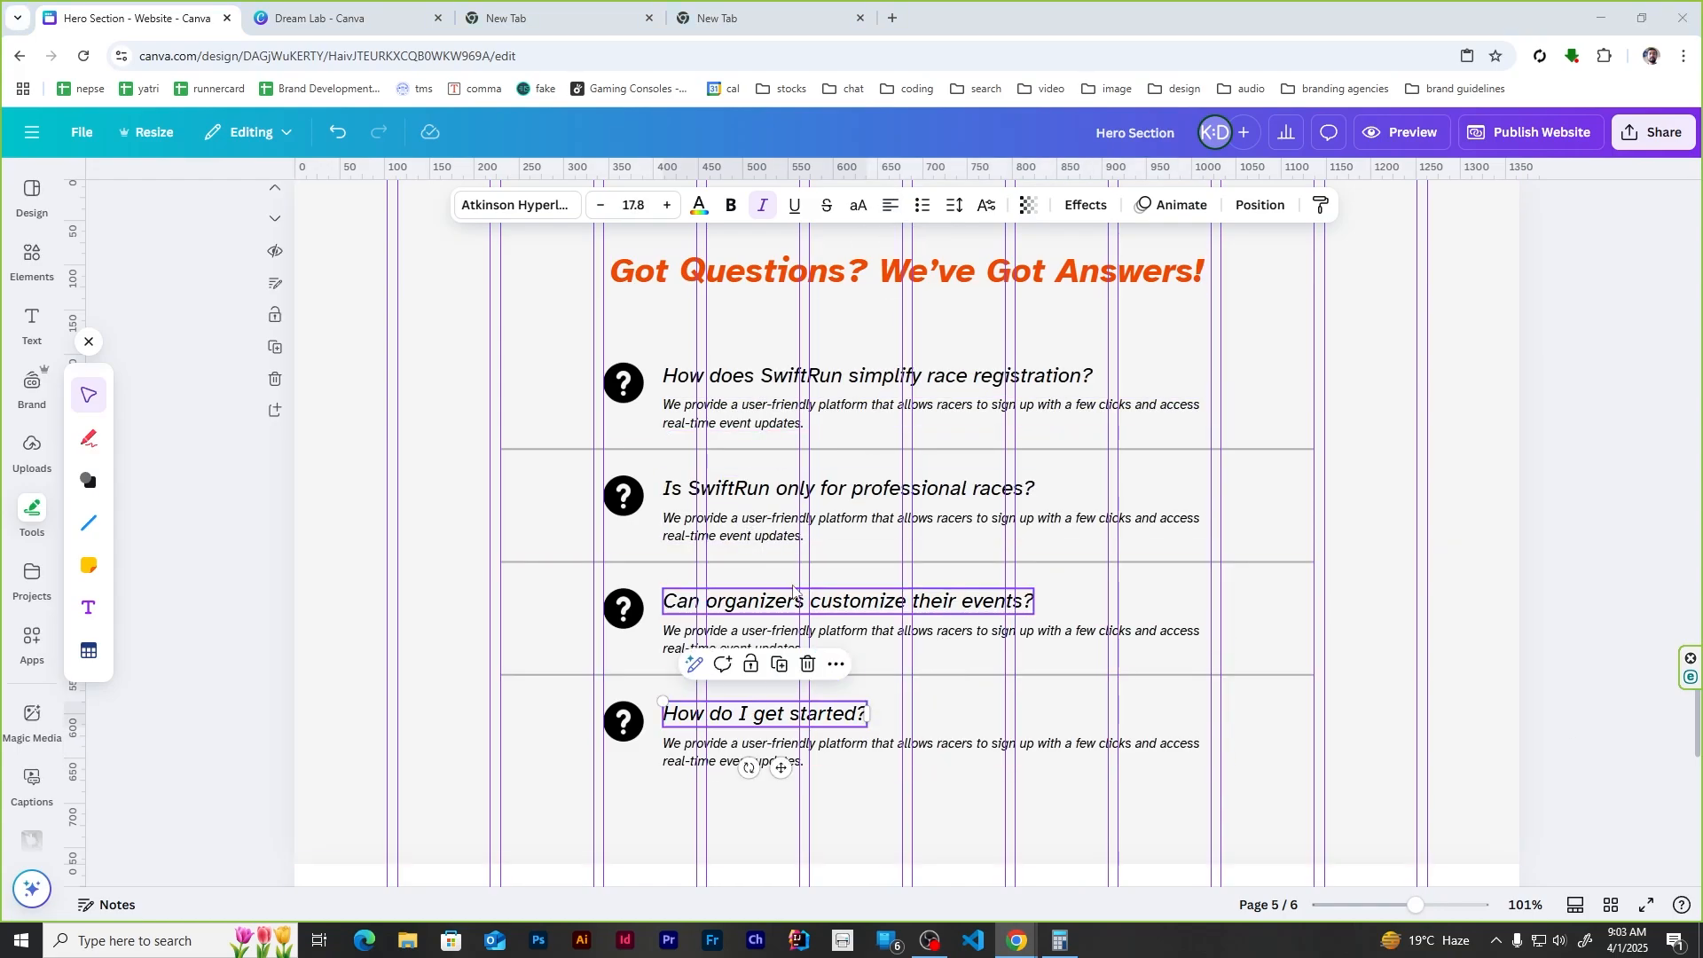
Step: Replace the second answer with "No! We cater to races of all sizes—whether it’s a community 5K or a global marathon."
double_click(794, 523)
text(No! We cater to races of all sizes—whether it's a community 5K or a global marathon.)
Step: Make the third answer "Absolutely! Customize pricing, race details, and even add branded merchandise." and the fourth "Click ‘Get Started Now’ and launch your event in minutes!"
double_click(793, 639)
text(Absolutely! Customize pricing, race details, and even add branded merchandise.)
double_click(795, 749)
text(Click 'Get Started Now' and launch your event in minutes!)
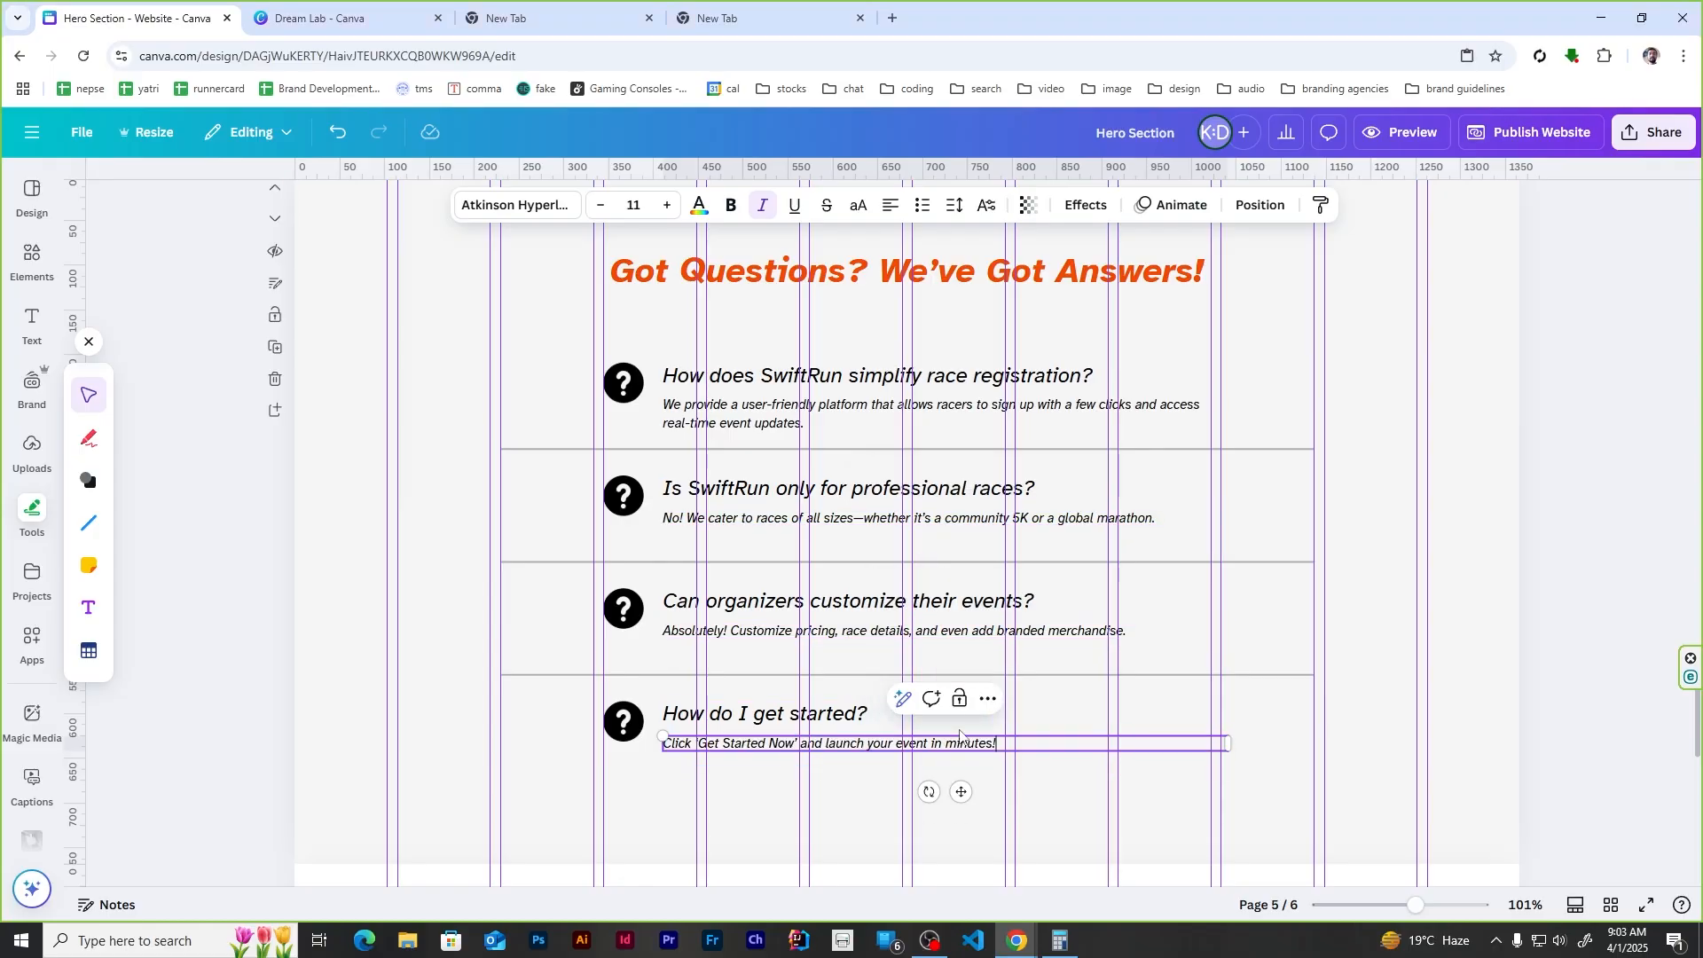
Step: Preview the question list briefly with the rulers and guides hidden
click(1284, 473)
key(shift+r)
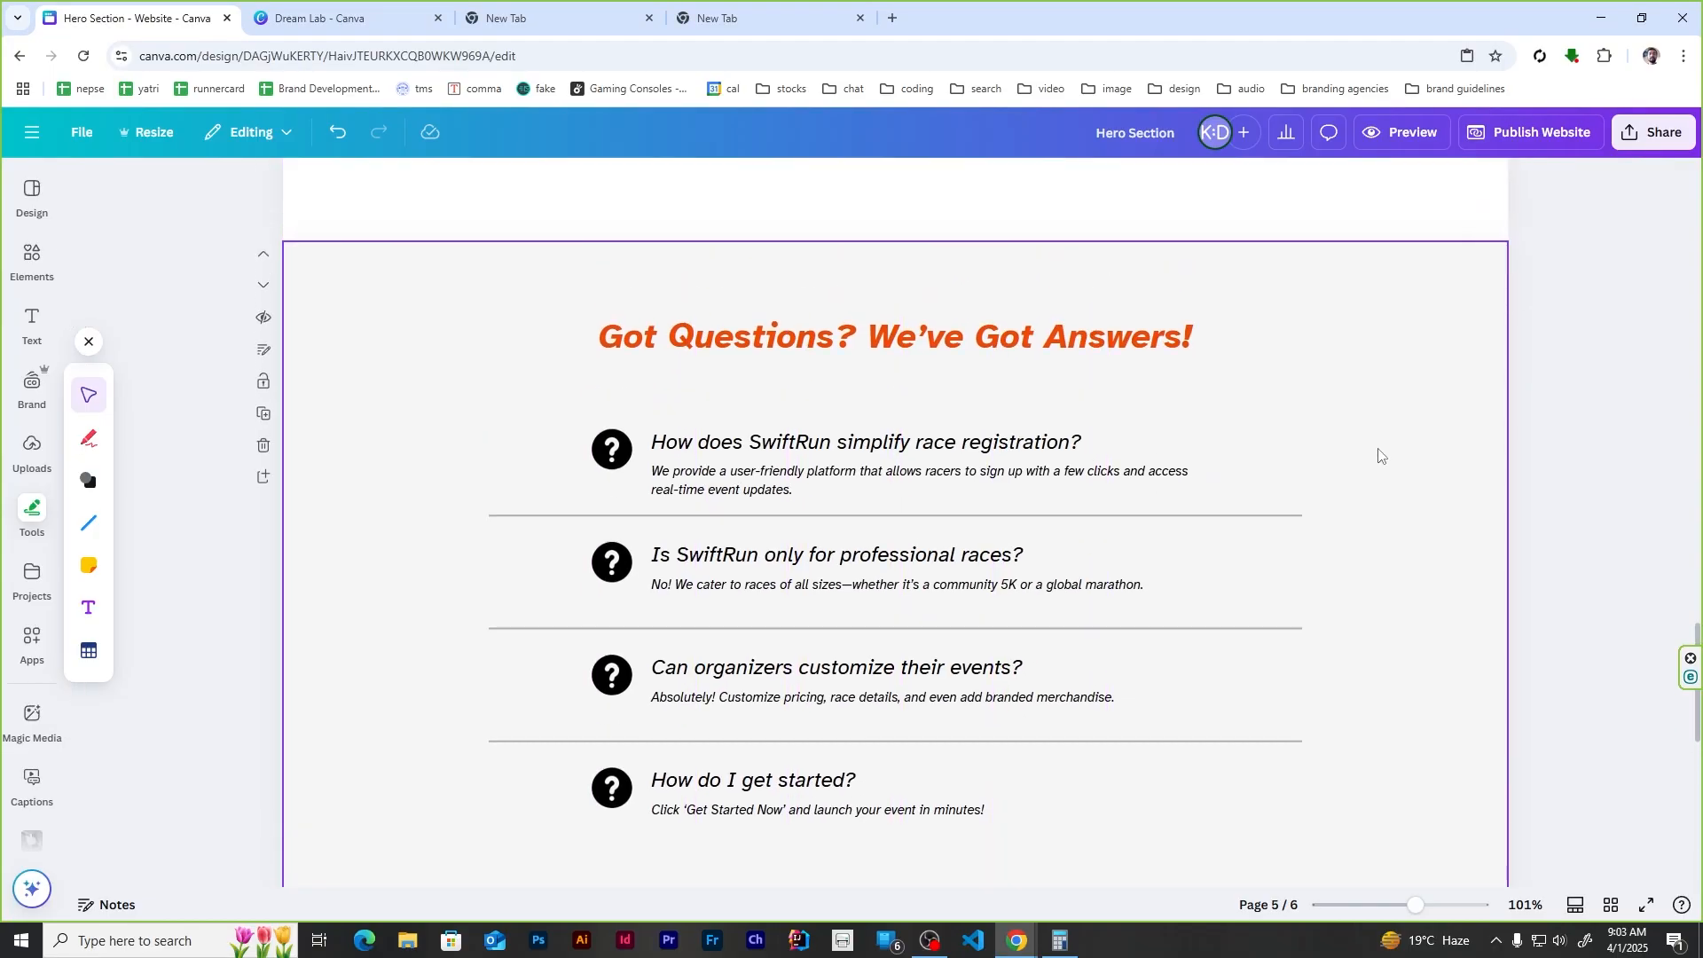
key(shift+r)
Step: Increase the font size of all four answers to 14
click(759, 424)
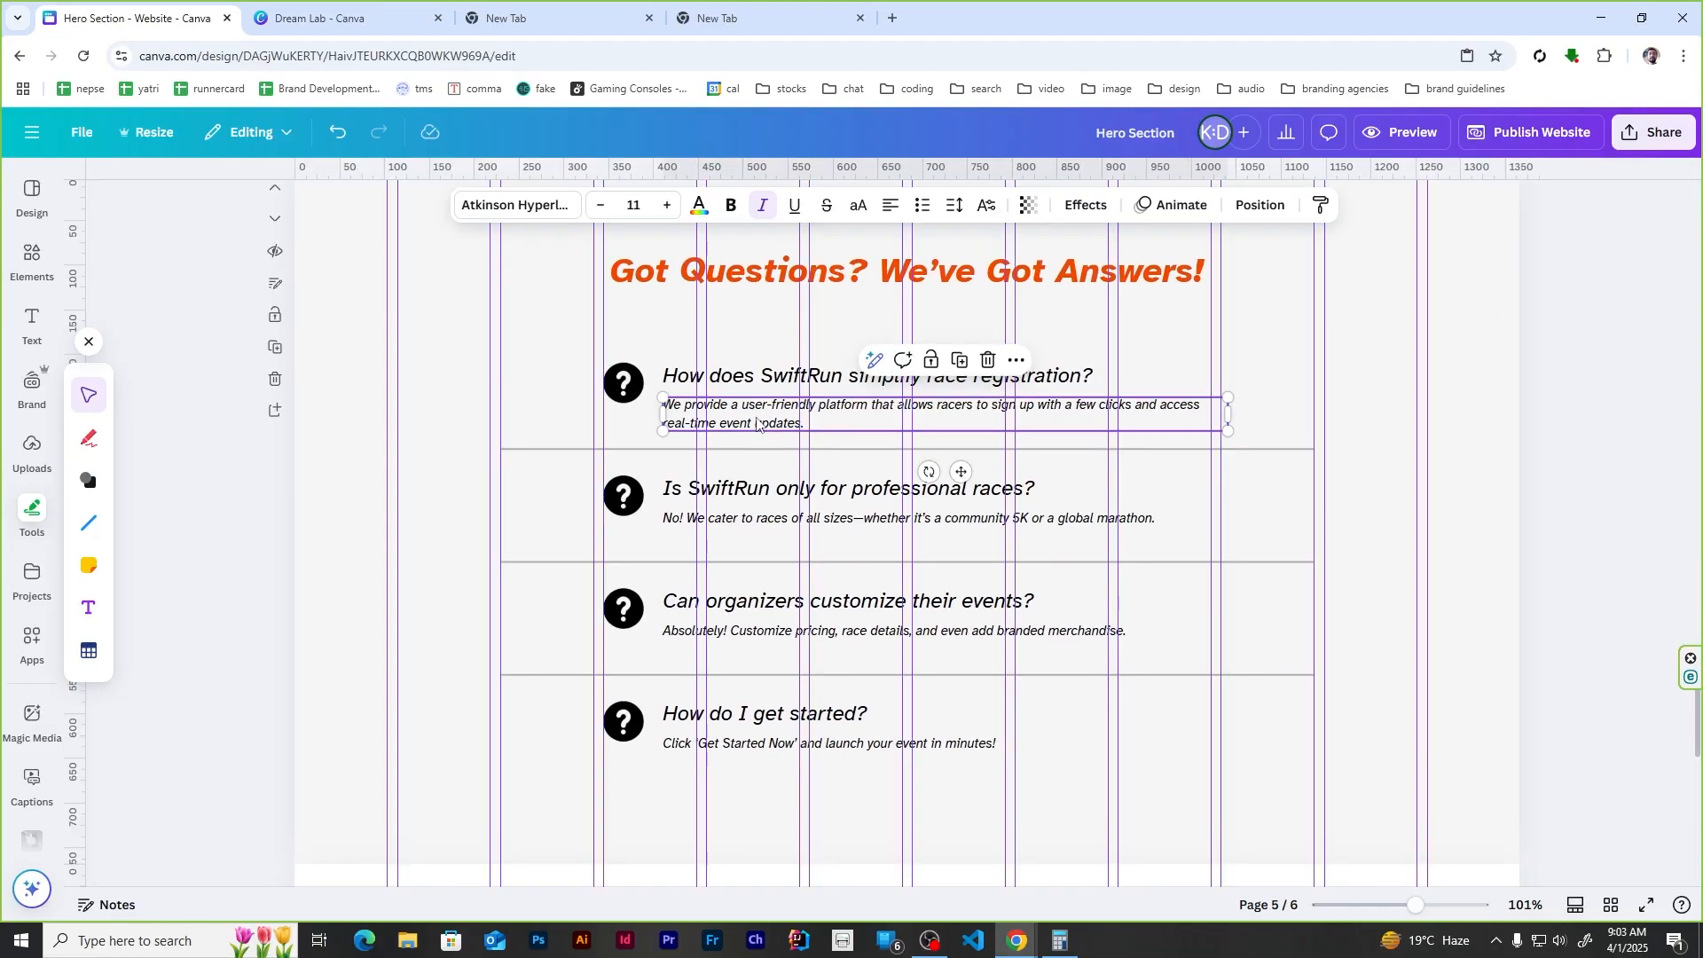
click(667, 208)
click(668, 208)
click(798, 525)
click(667, 207)
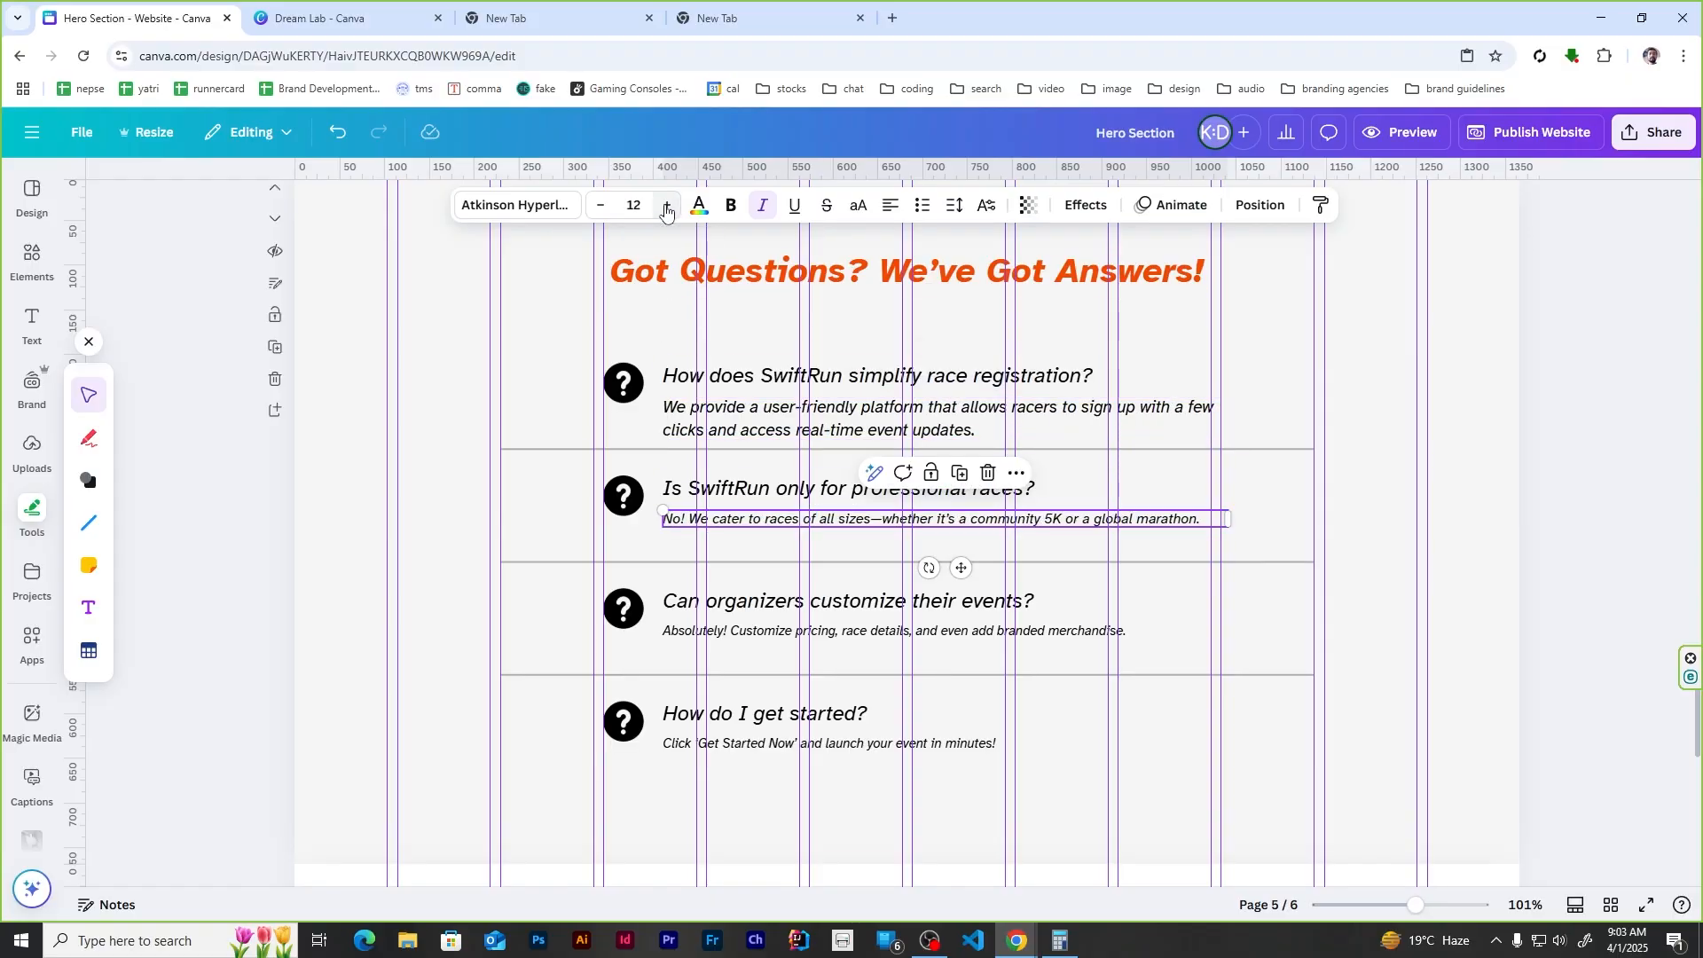
click(667, 208)
click(667, 208)
click(761, 637)
triple_click(668, 208)
click(763, 744)
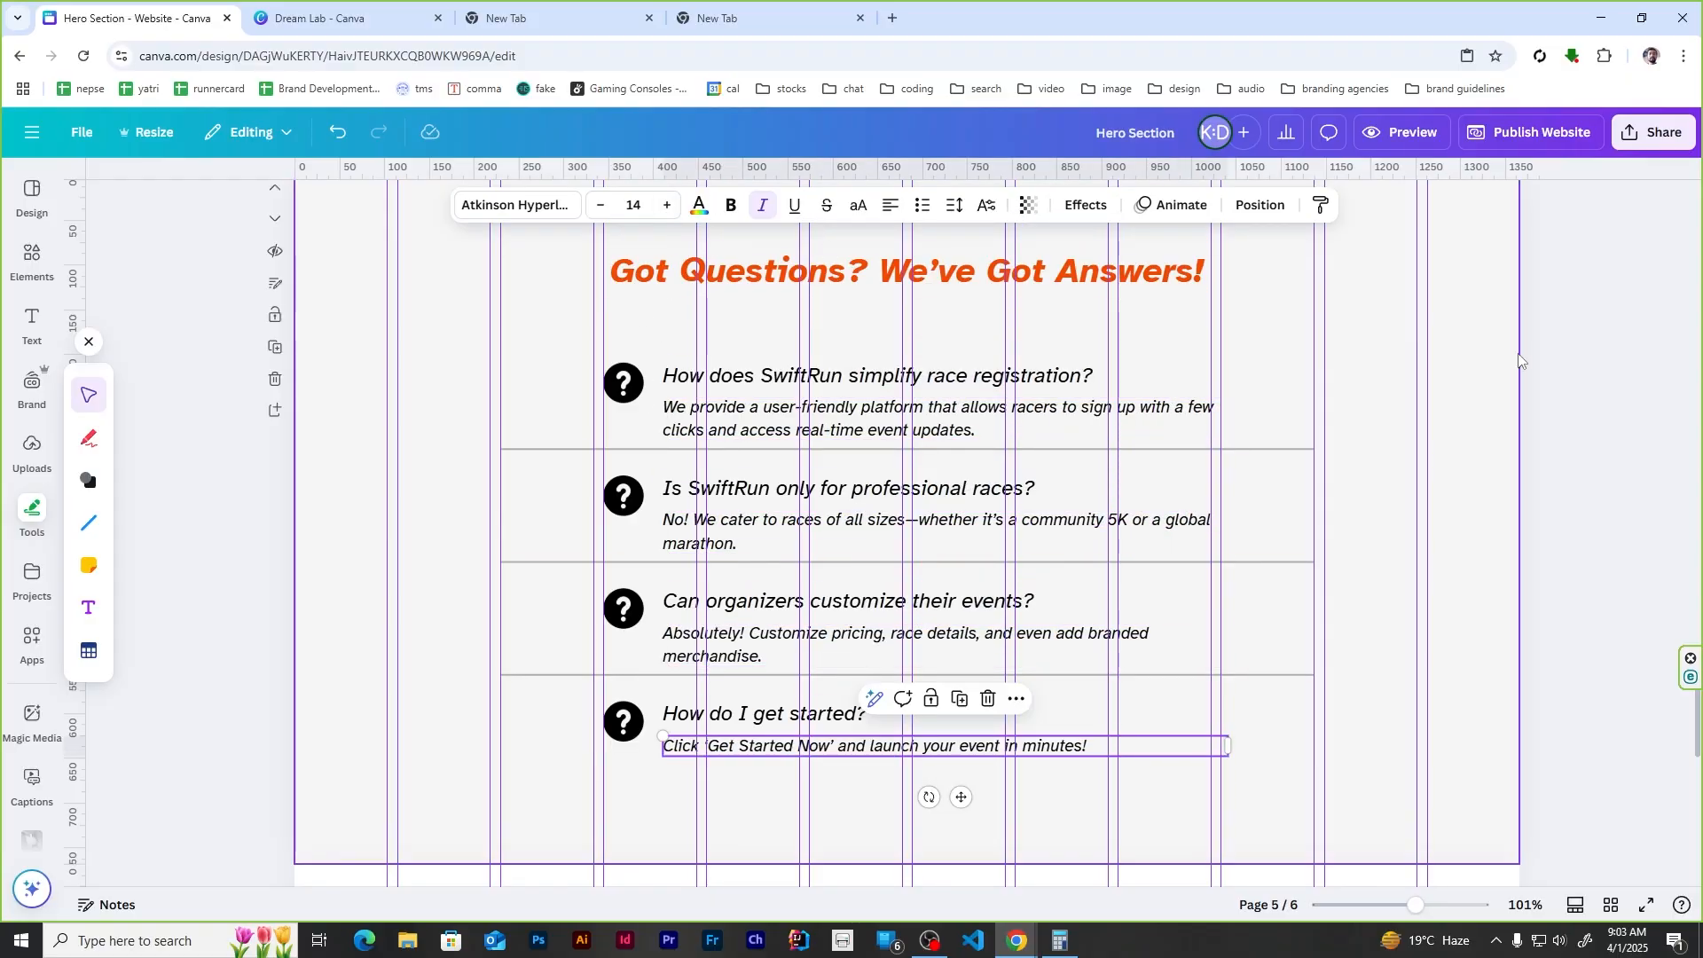
Step: Set the transparency value of all four answer texts to 80
click(933, 432)
shift+click(834, 747)
click(1028, 205)
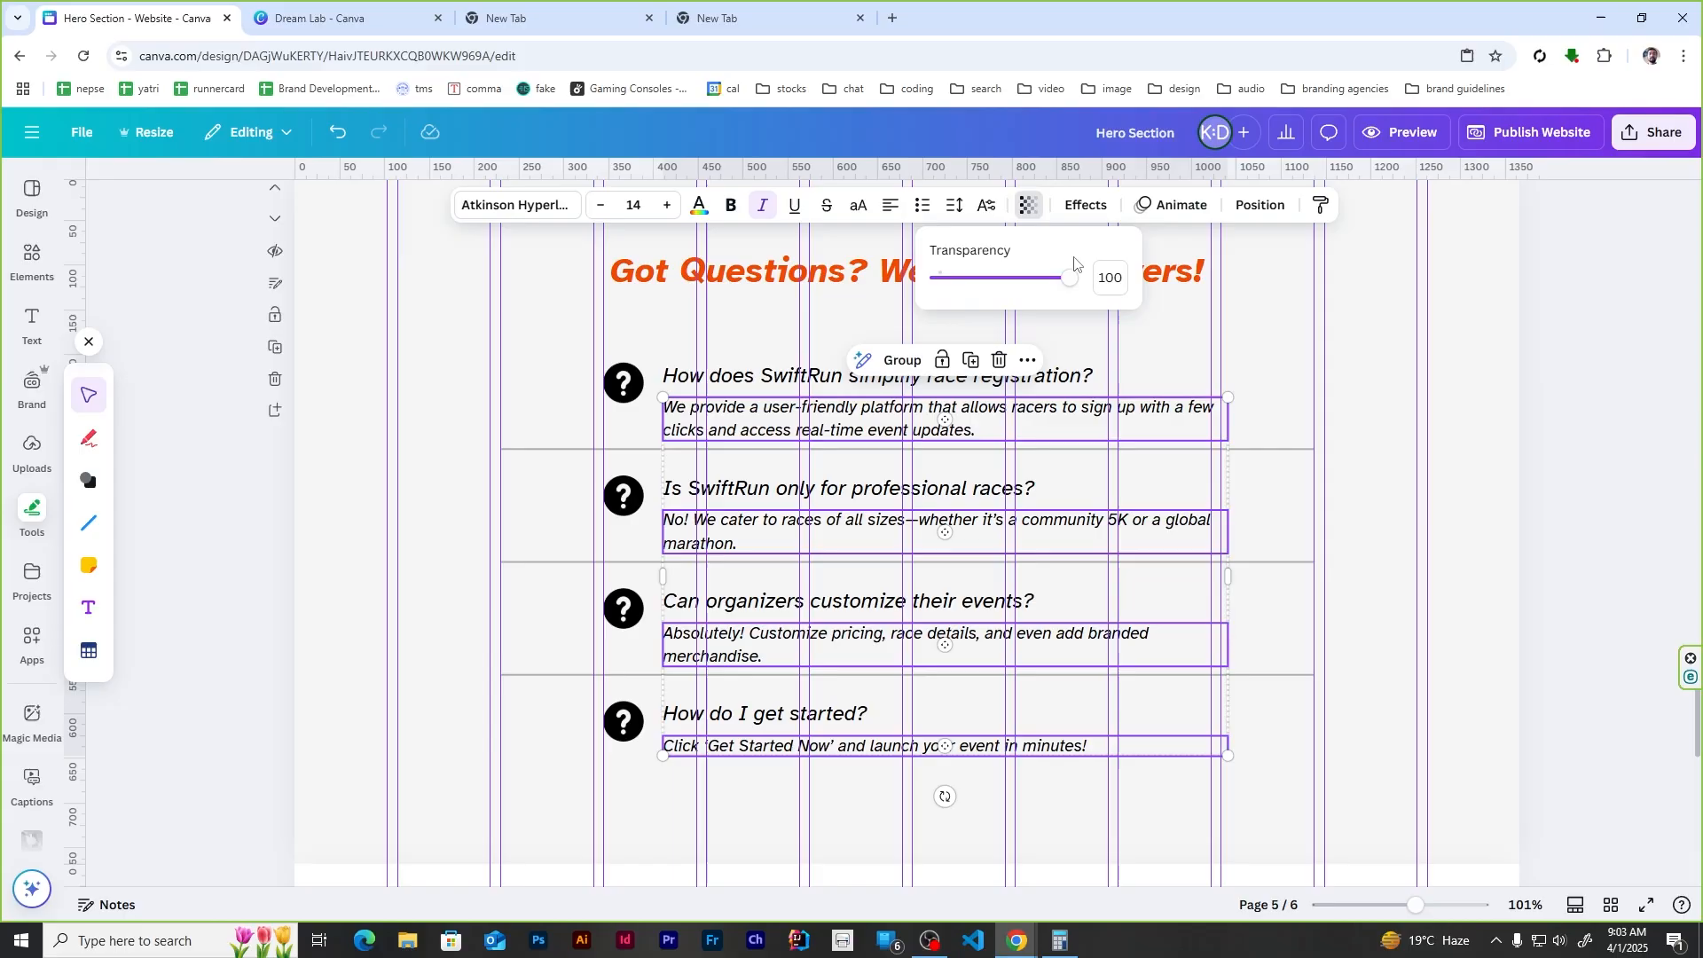
click(1108, 276)
text(80)
key(Return)
click(1596, 534)
Step: Examine the spacing and readability of the whole questions section without rulers and guides, and show them again
key(shift+r)
scroll(1596, 533, up, 1)
scroll(1598, 539, down, 1)
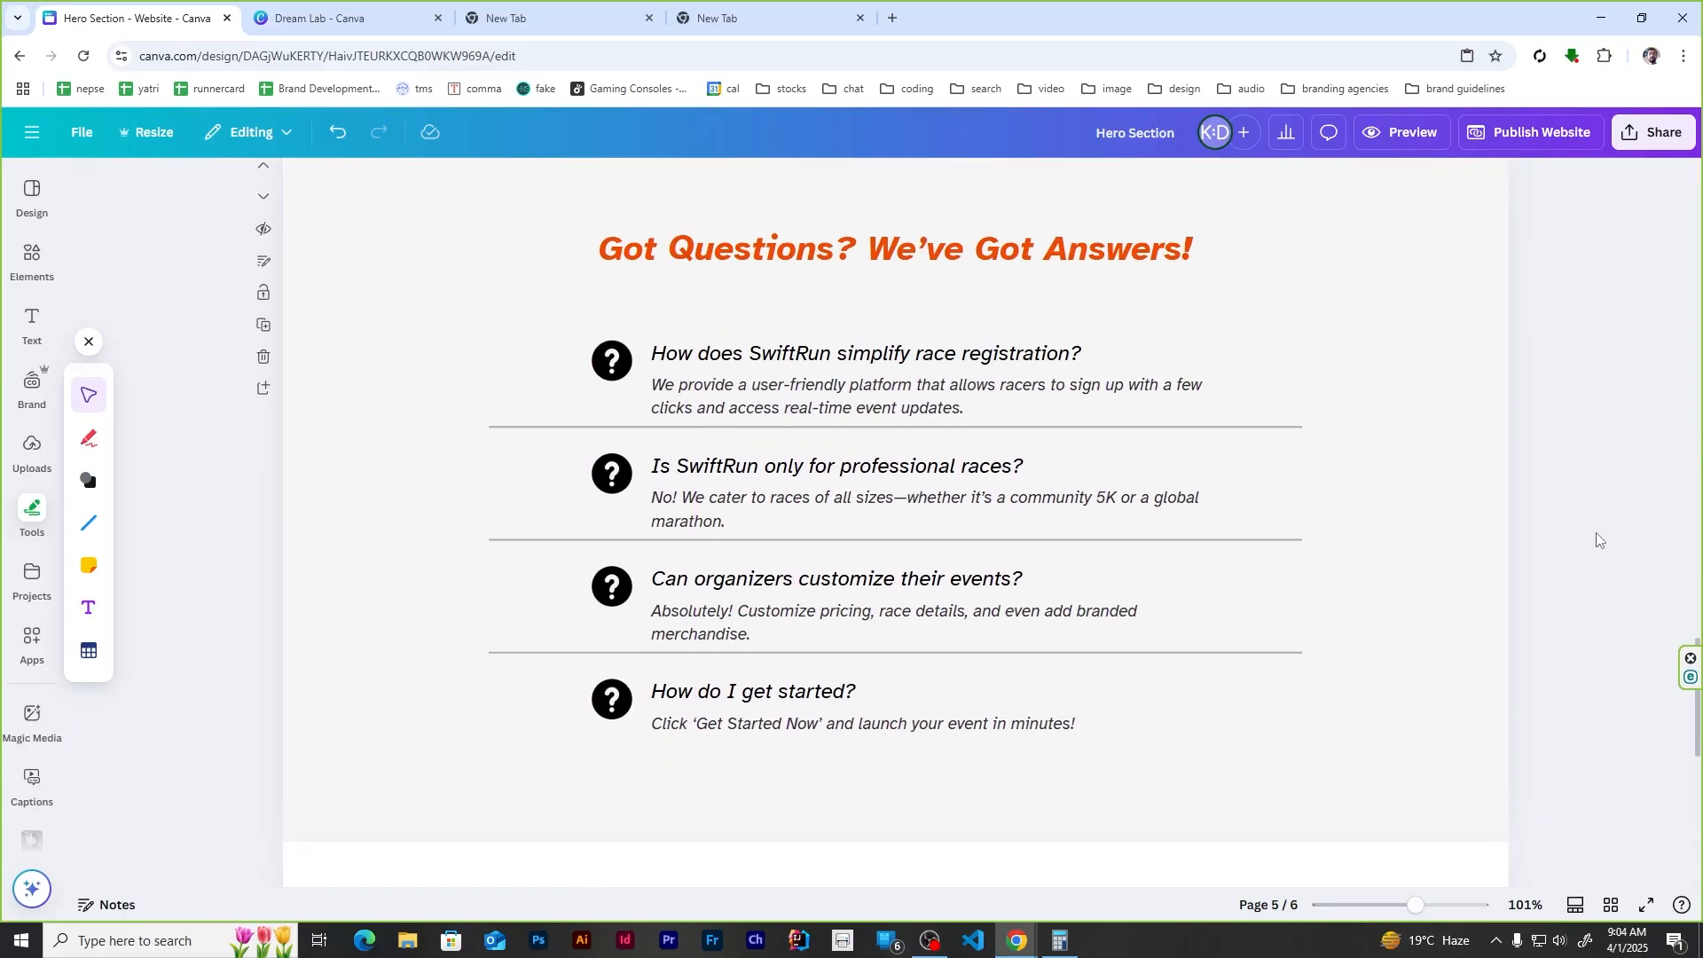
click(630, 498)
key(shift+r)
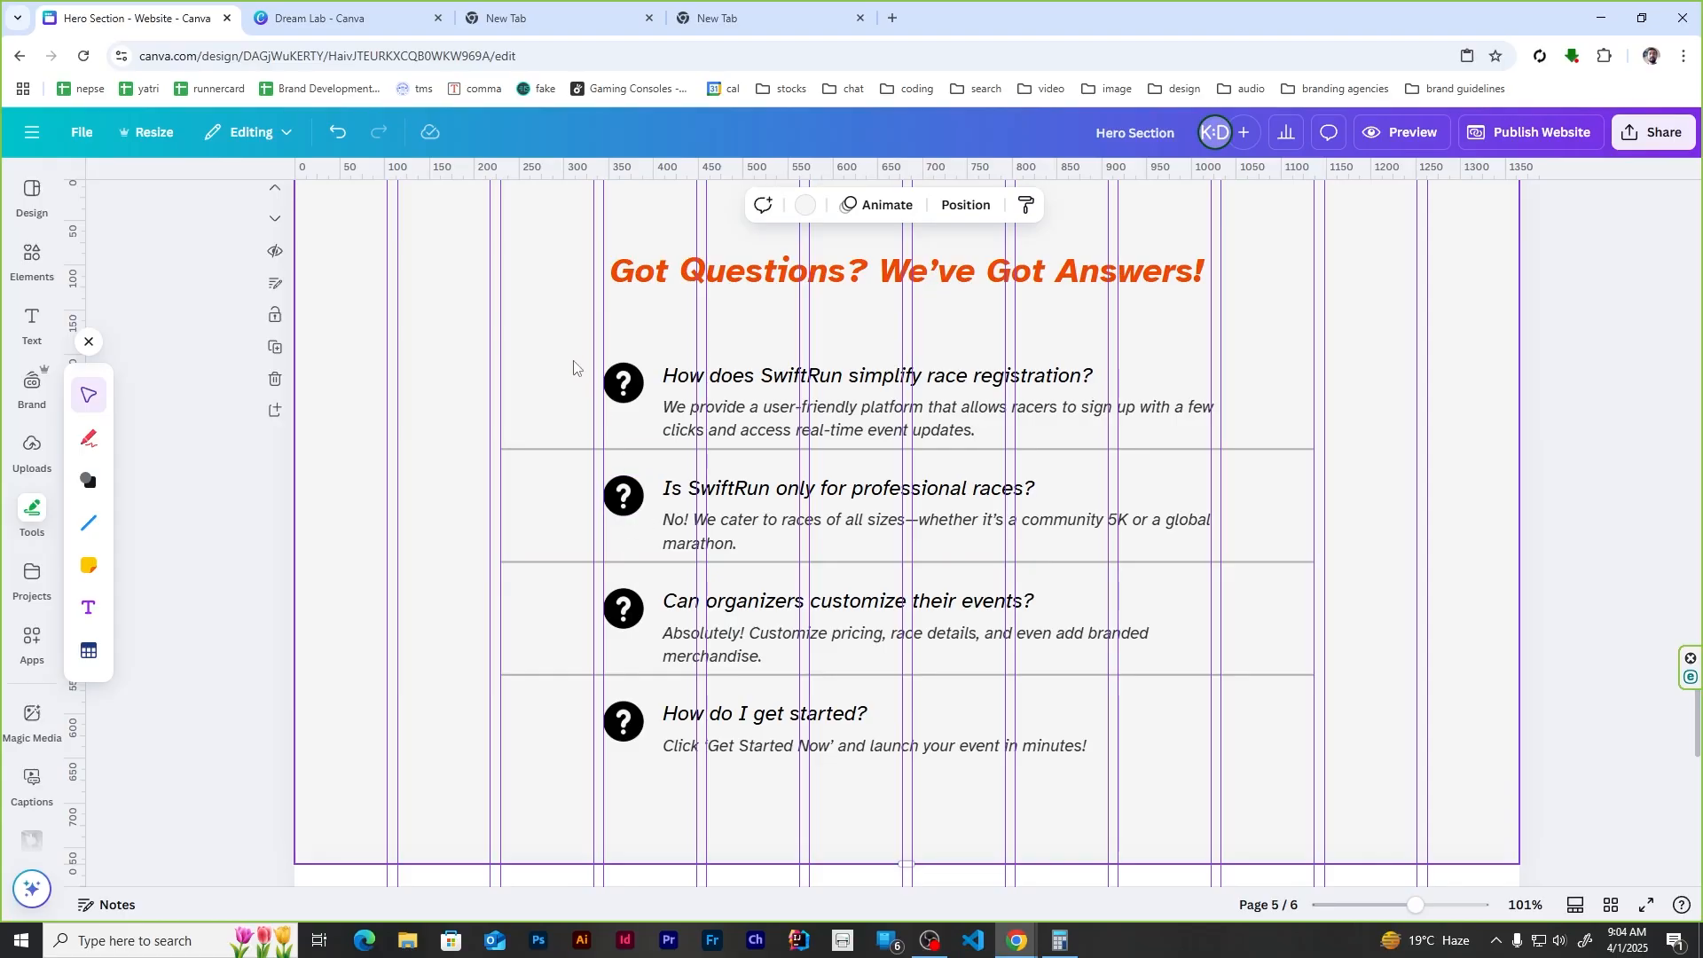
click(623, 384)
shift+click(750, 383)
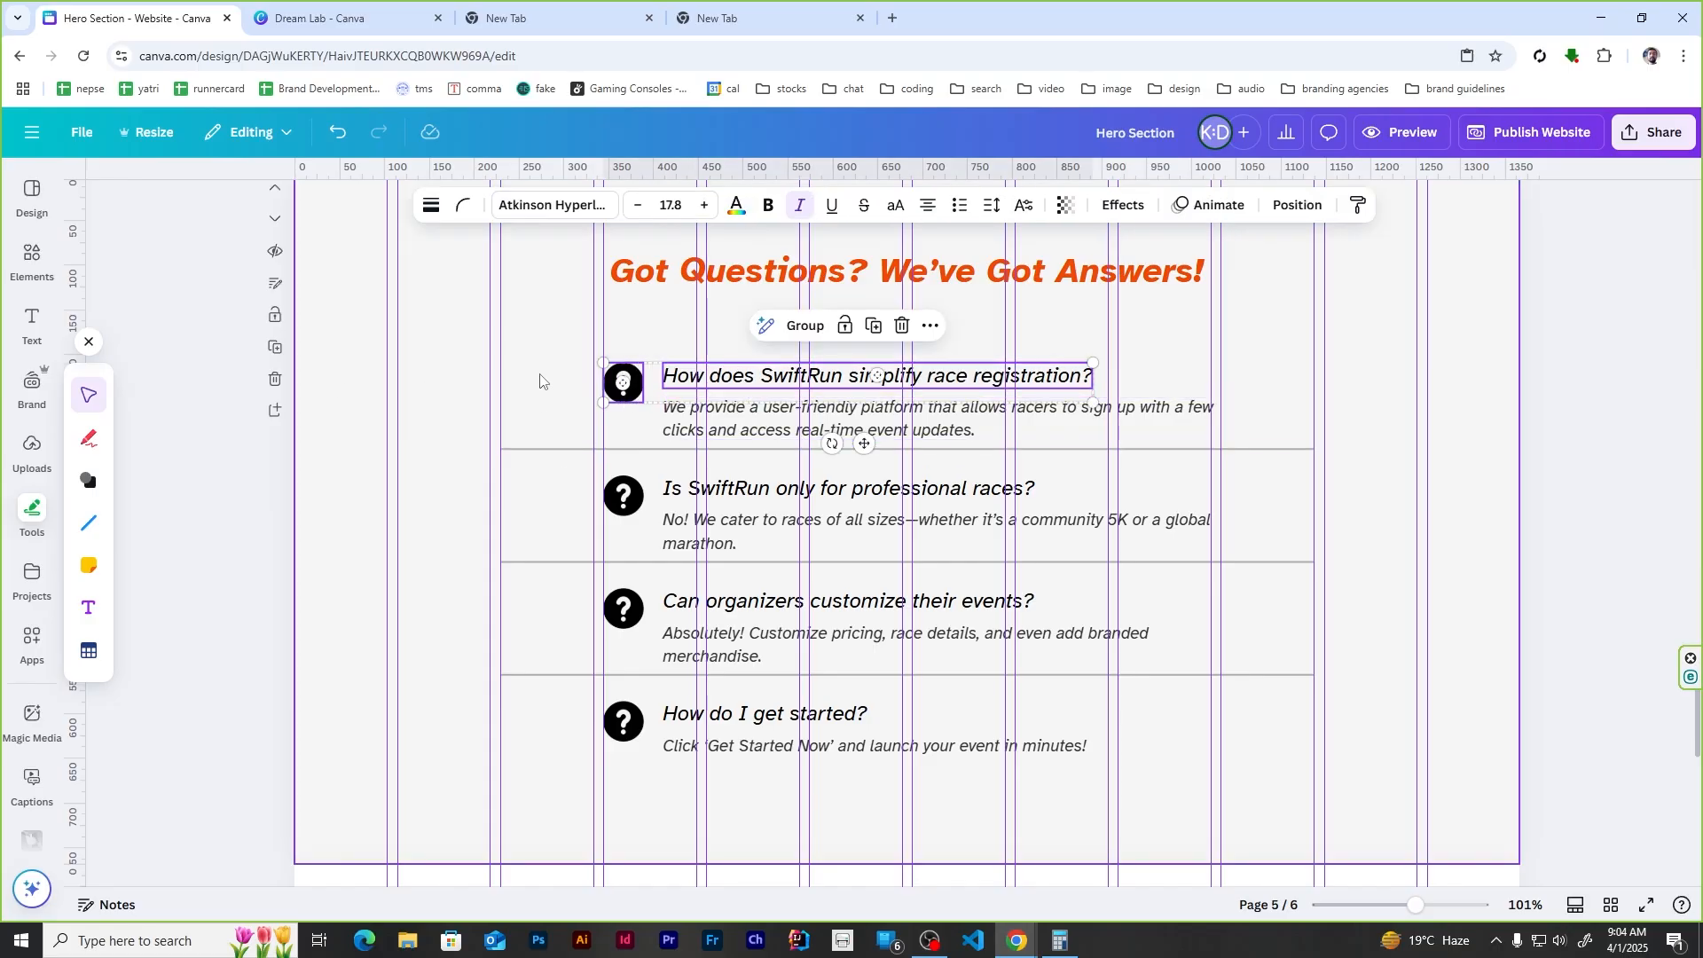
key(ctrl+a)
click(437, 433)
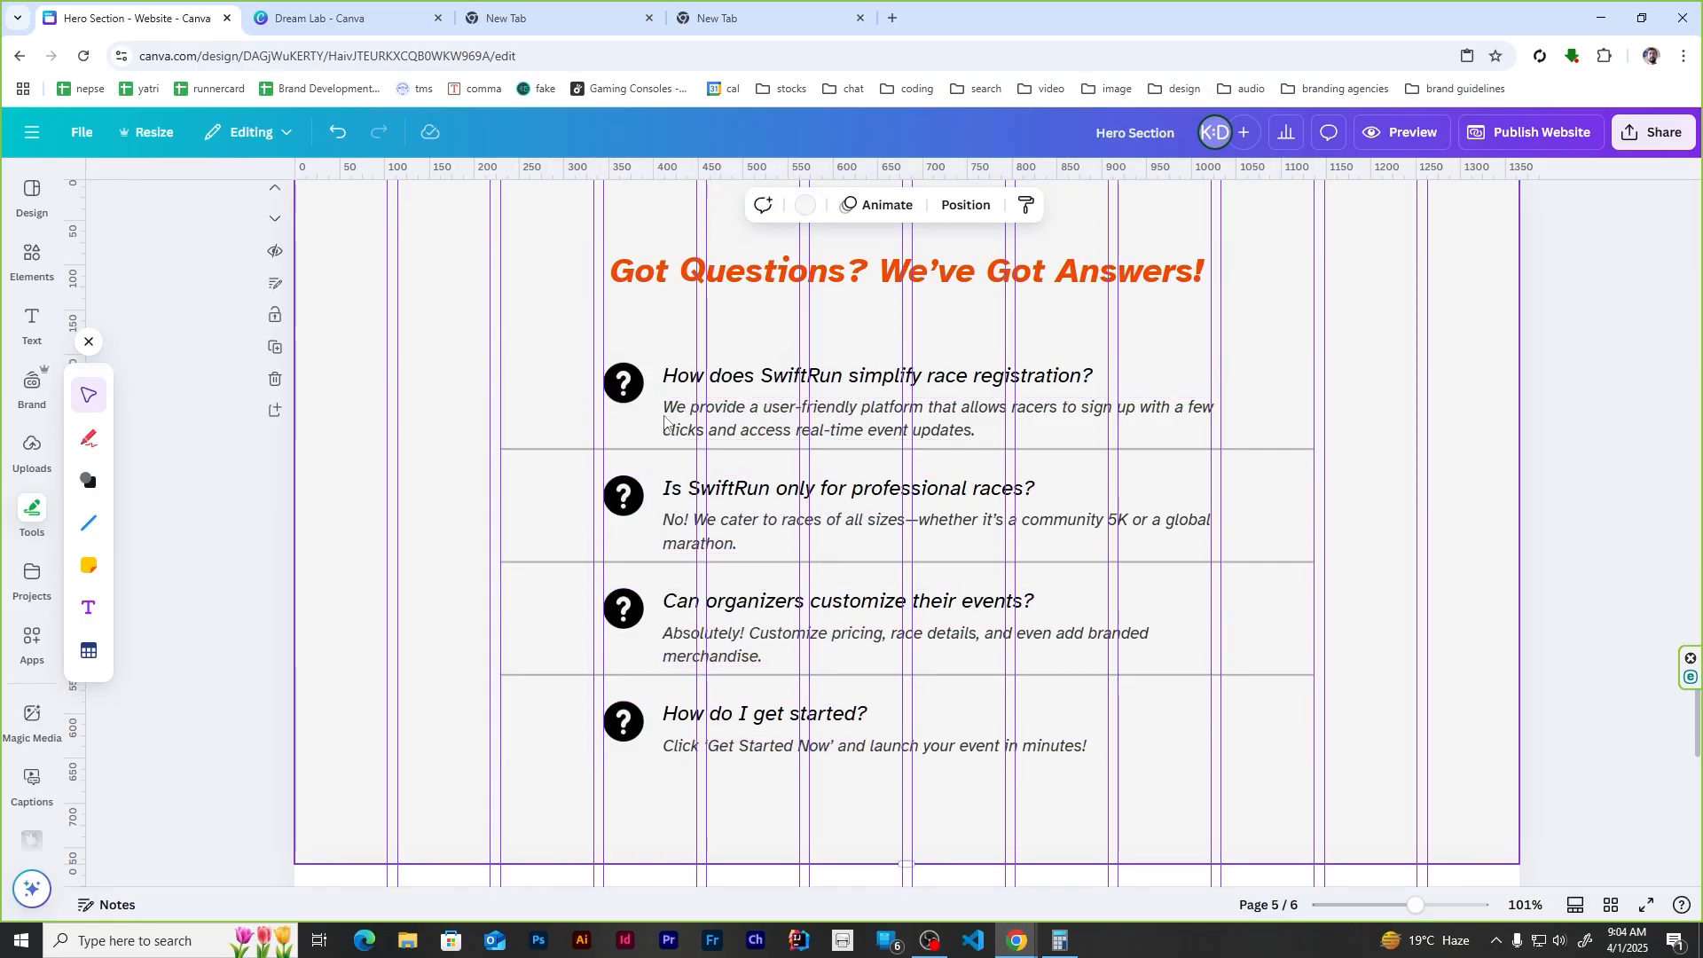
Step: Group each of the four question icons with its question and answer text
drag(547, 360, 756, 431)
key(ctrl+g)
drag(548, 471, 750, 543)
key(ctrl+g)
drag(548, 582, 752, 654)
key(ctrl+g)
drag(544, 707, 754, 754)
key(ctrl+g)
Step: Shift all four question groups together slightly to the left of the section heading
shift+click(768, 635)
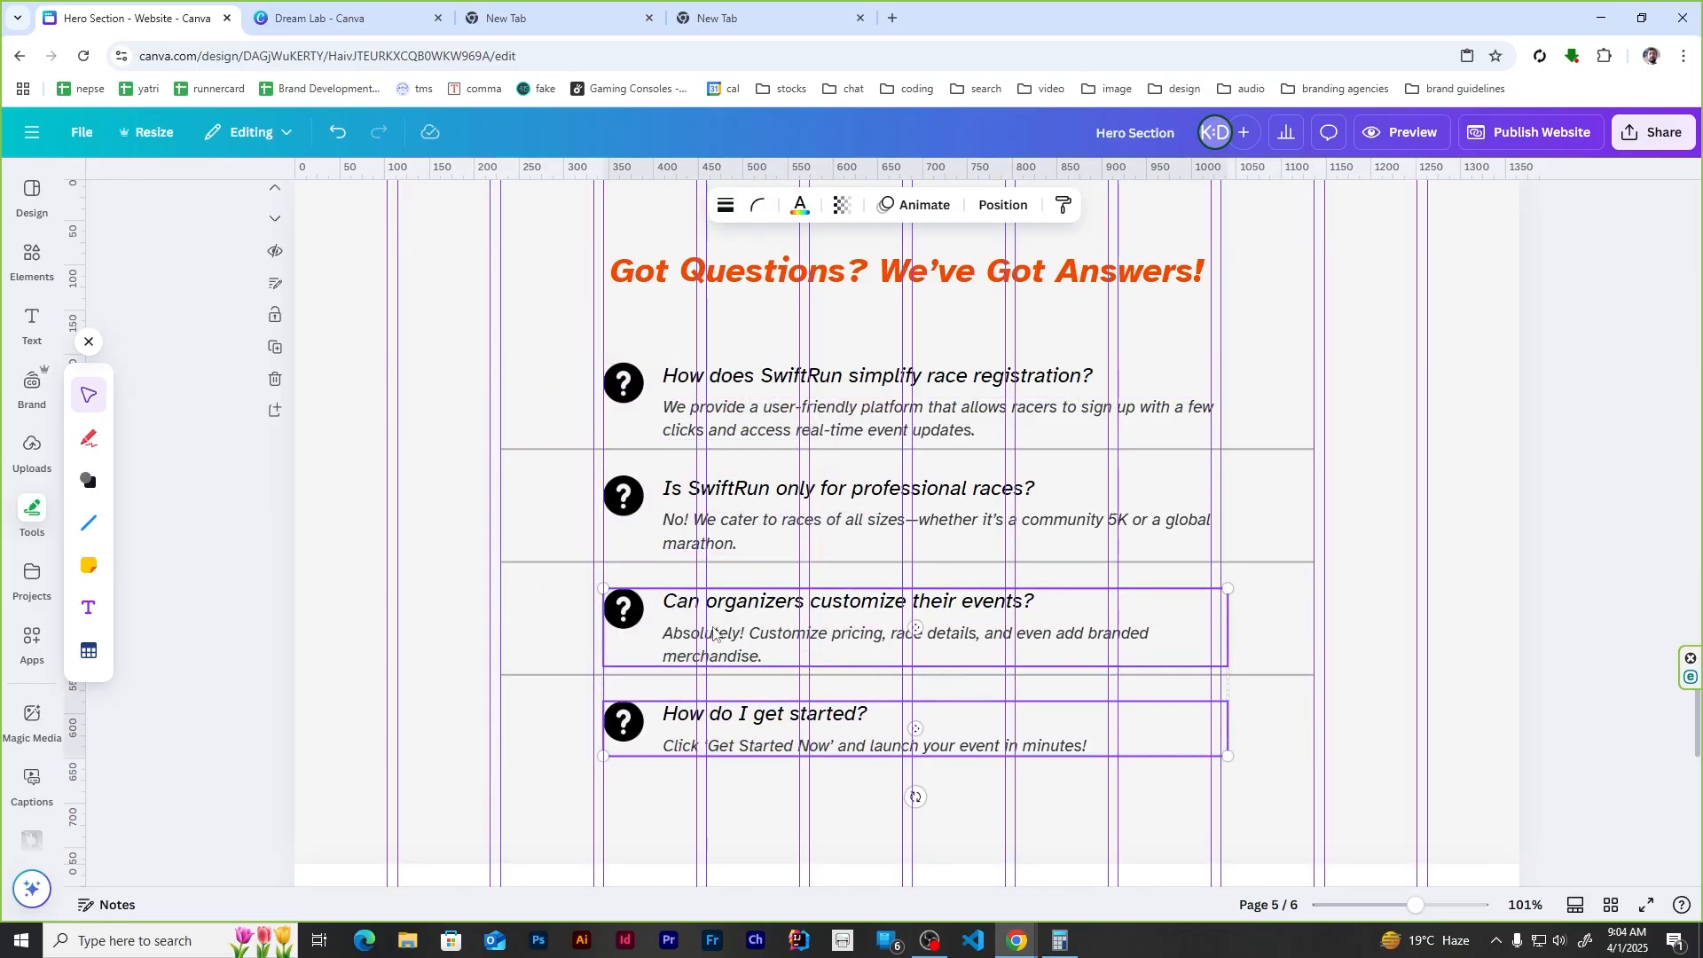
shift+click(774, 523)
shift+click(779, 417)
drag(779, 417, 755, 414)
click(1562, 460)
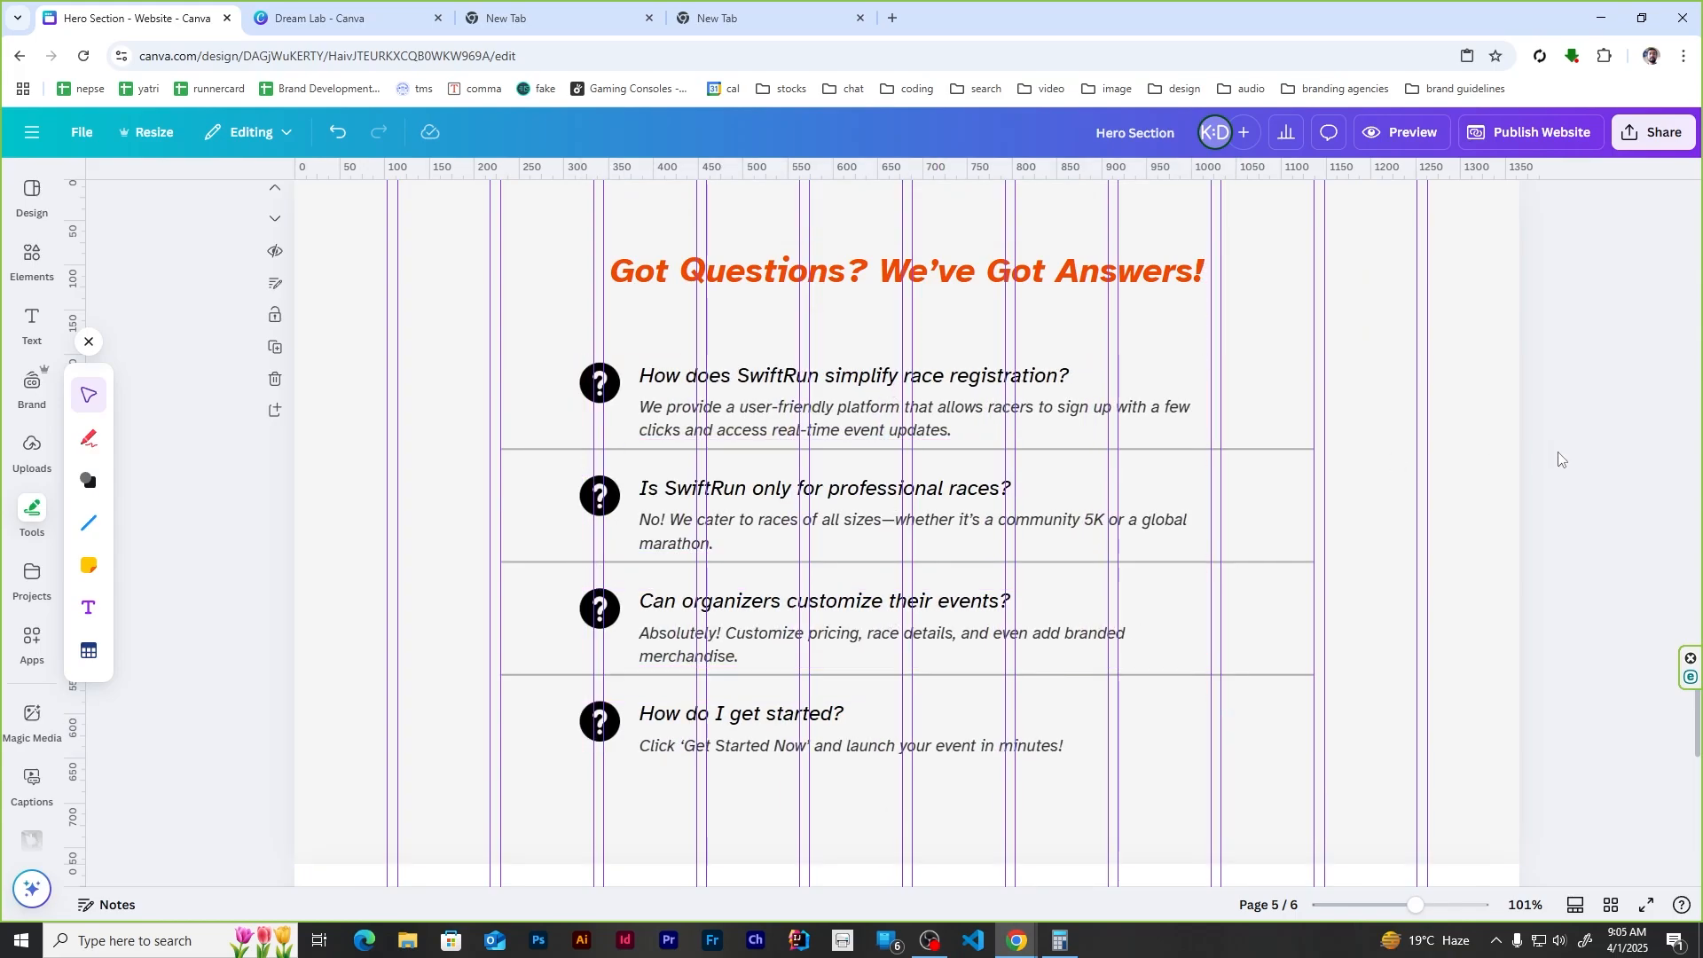
Step: Hide the rulers and guides and compare the question groups' alignment with the section heading
key(shift+r)
scroll(1540, 608, up, 1)
scroll(1540, 609, down, 1)
scroll(1357, 609, up, 1)
click(1162, 341)
click(358, 183)
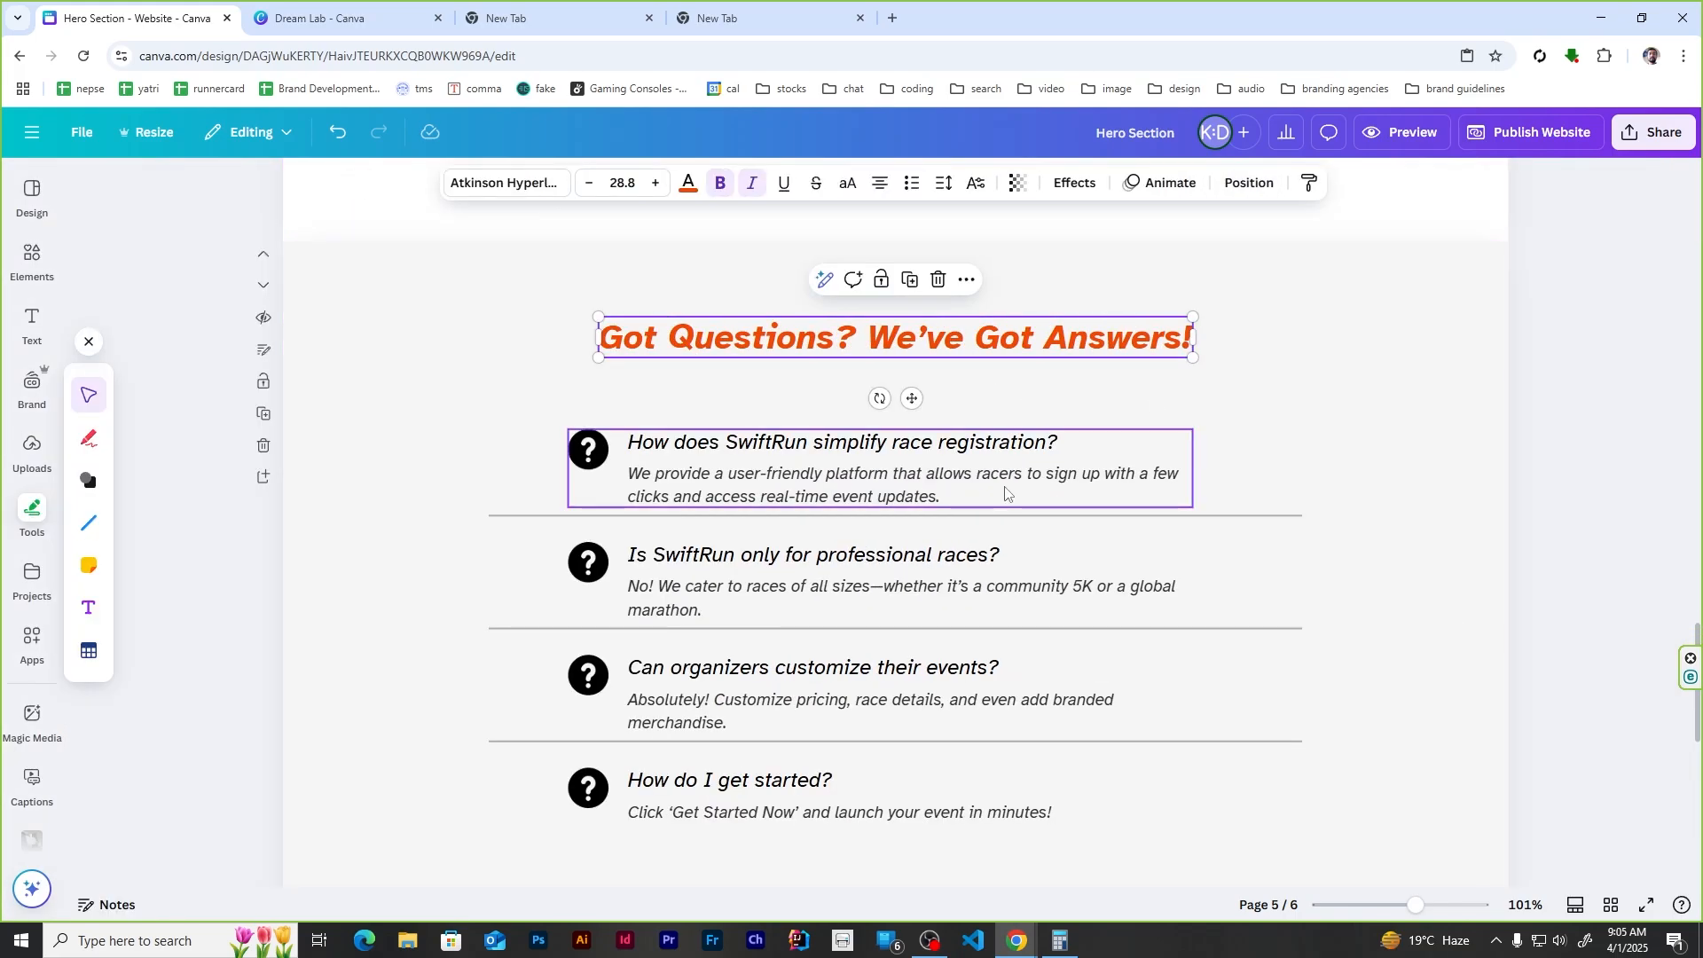
click(1620, 557)
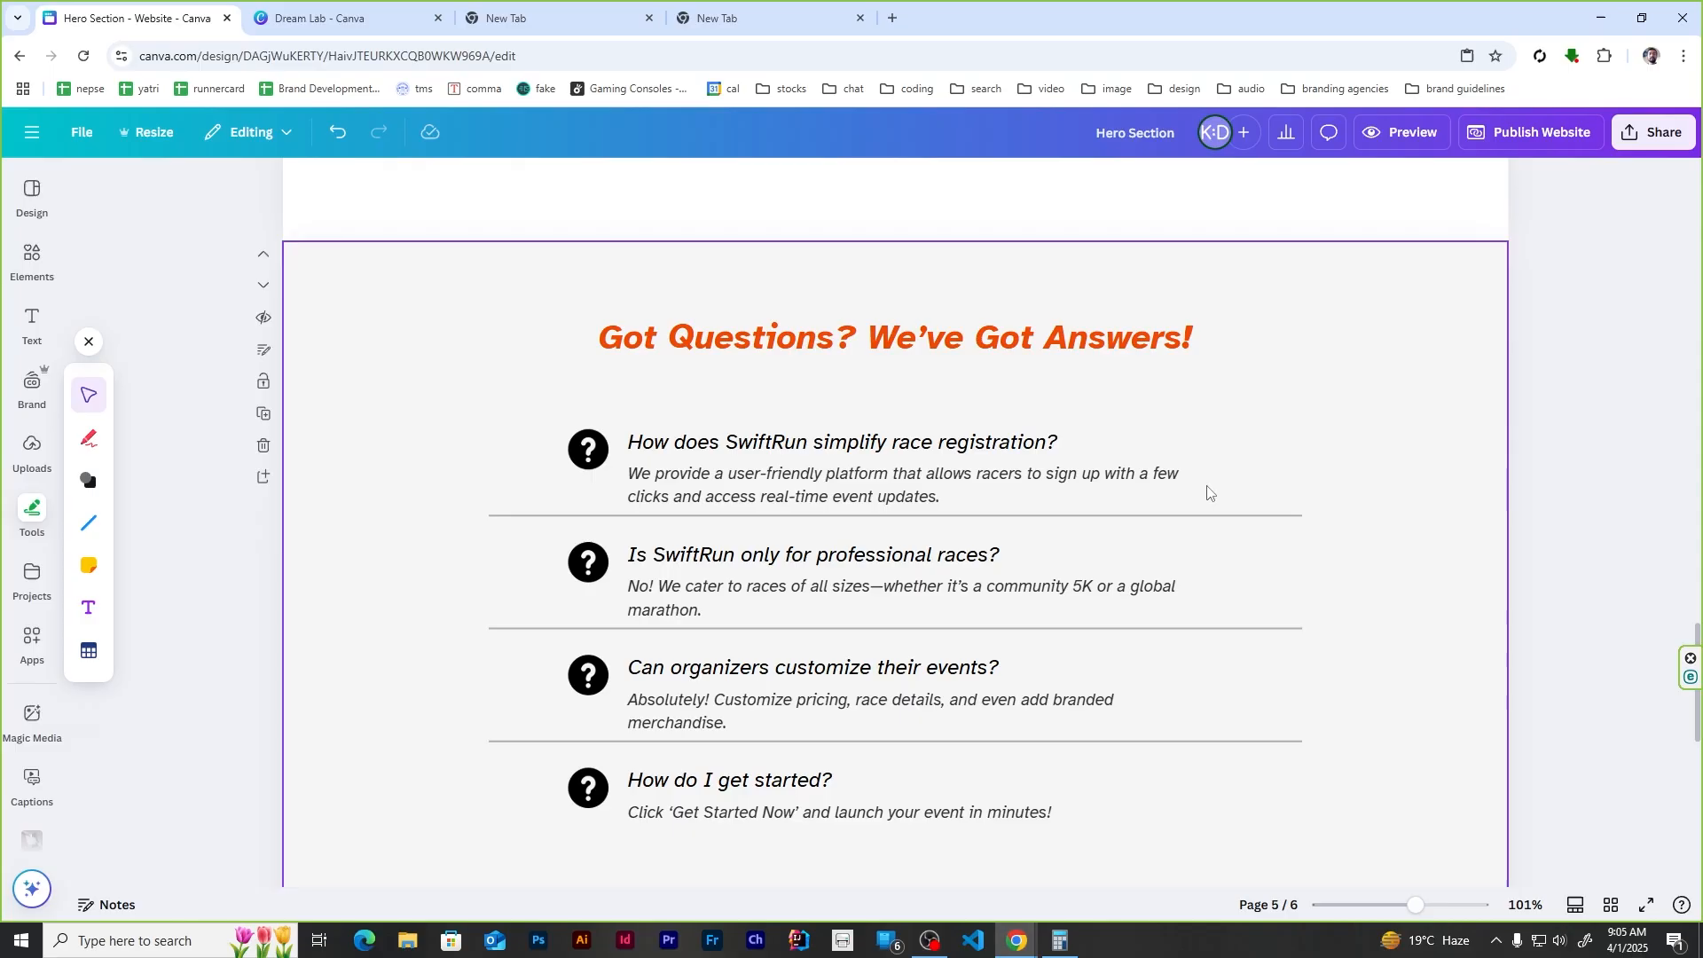
Step: Move all four question groups right so their icons line up with the heading's left edge
click(684, 445)
shift+click(687, 559)
shift+click(687, 674)
shift+click(688, 788)
drag(685, 486, 715, 486)
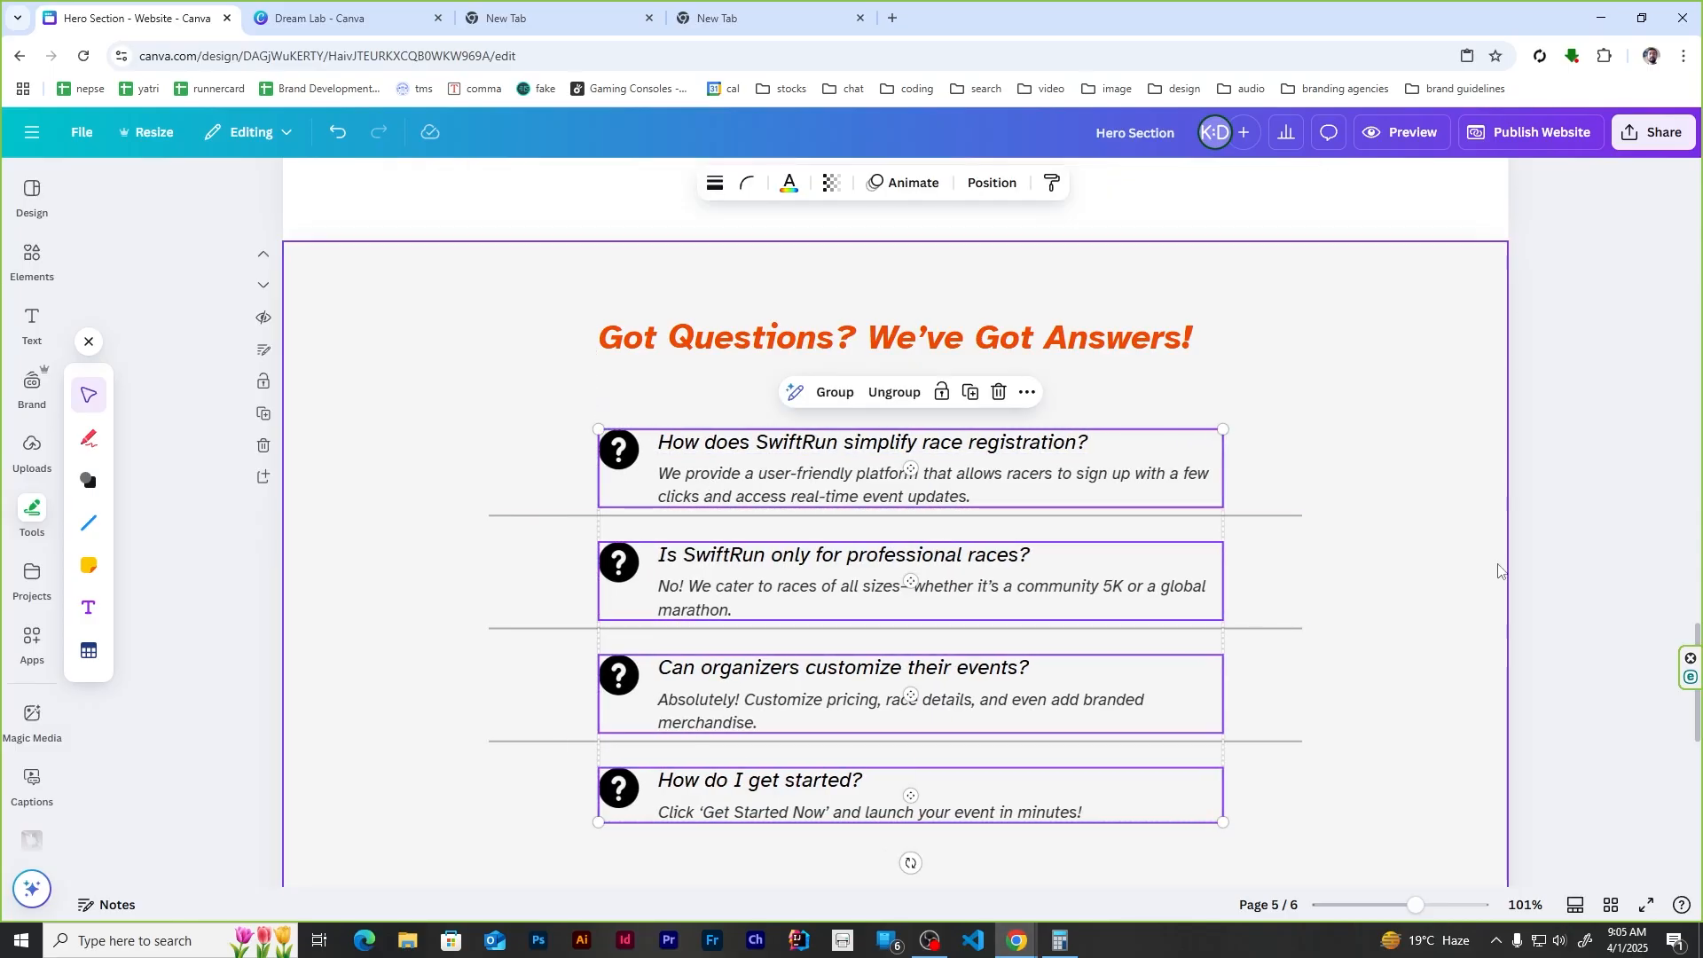
click(1597, 562)
Step: Shorten the three divider lines between the questions equally from both ends so their lengths match
click(1302, 515)
drag(1266, 516, 1263, 516)
click(1171, 628)
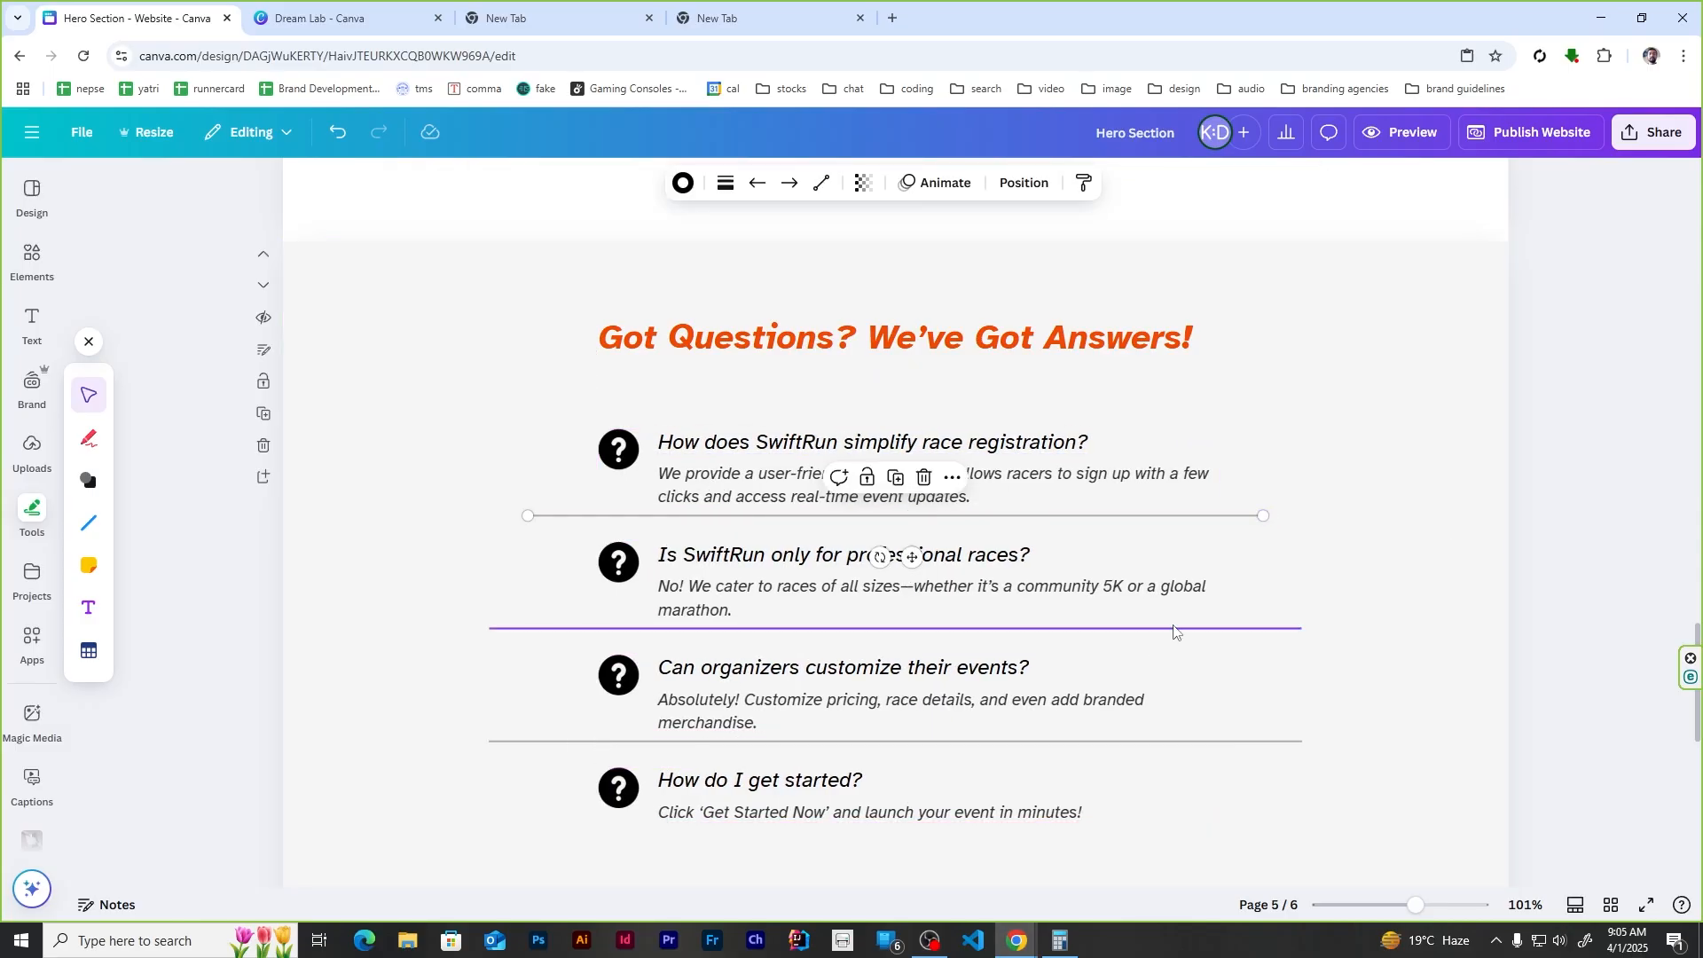
drag(1302, 628, 1280, 631)
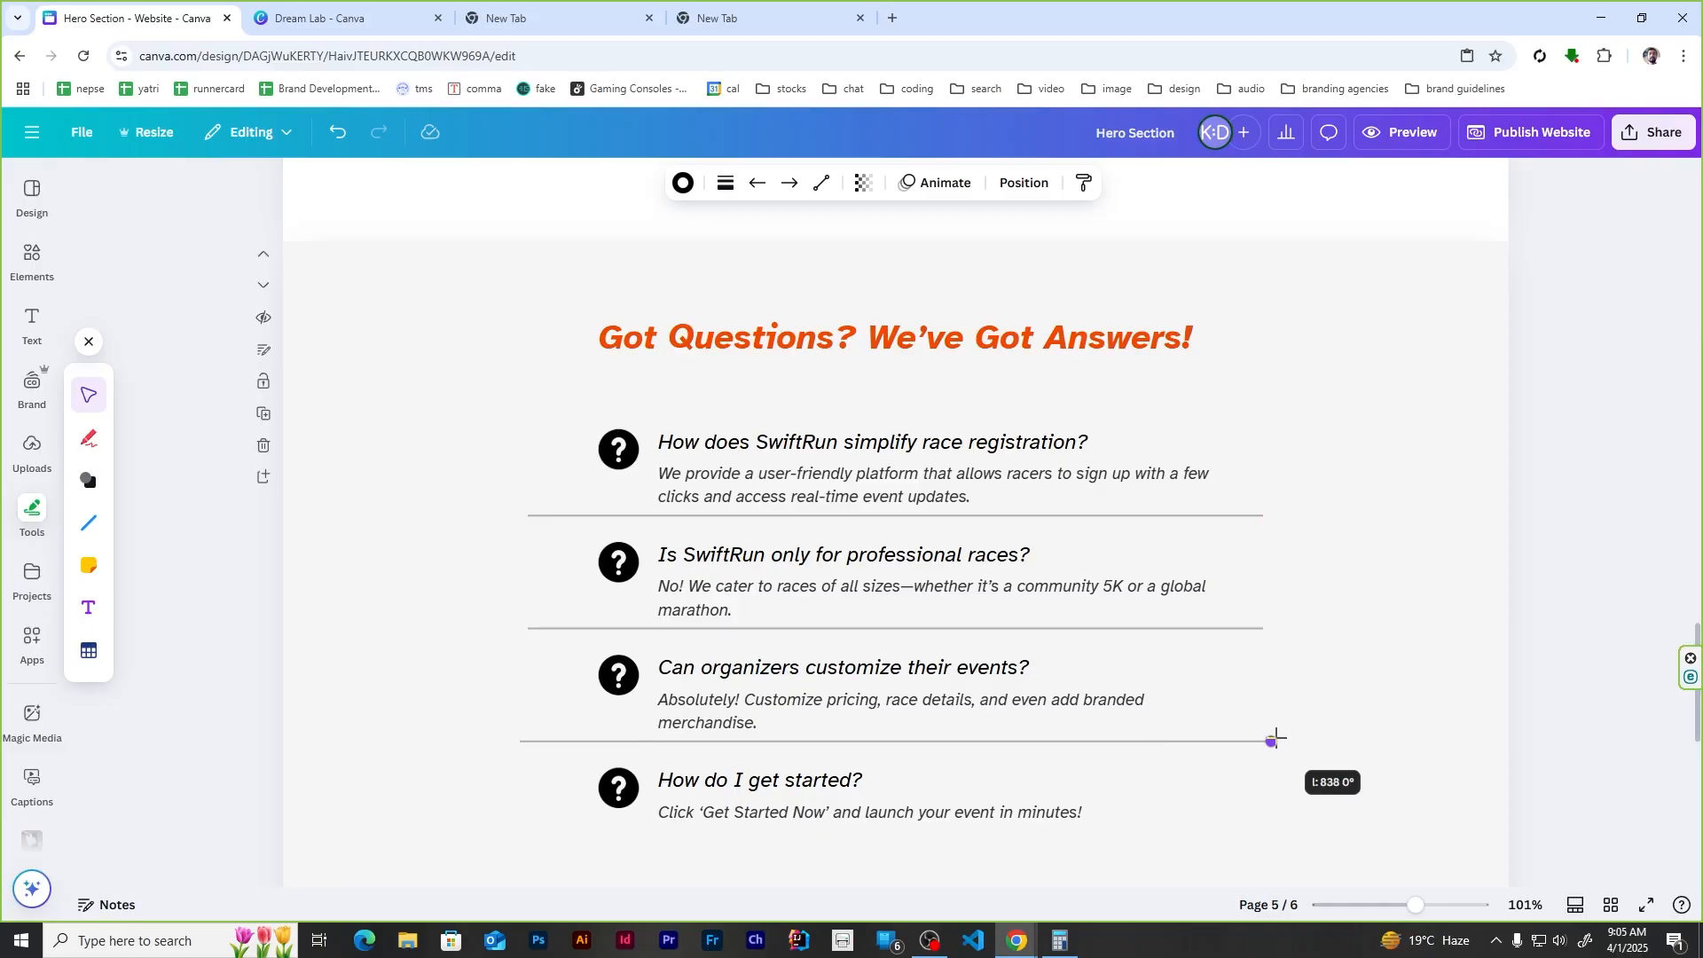
drag(1277, 738, 1268, 739)
click(1558, 533)
Step: Copy the hero section's heading, description and sign-up form onto the blank last page and place them near its center with guides shown
scroll(1559, 532, down, 2)
scroll(1559, 532, up, 1)
scroll(831, 452, down, 5)
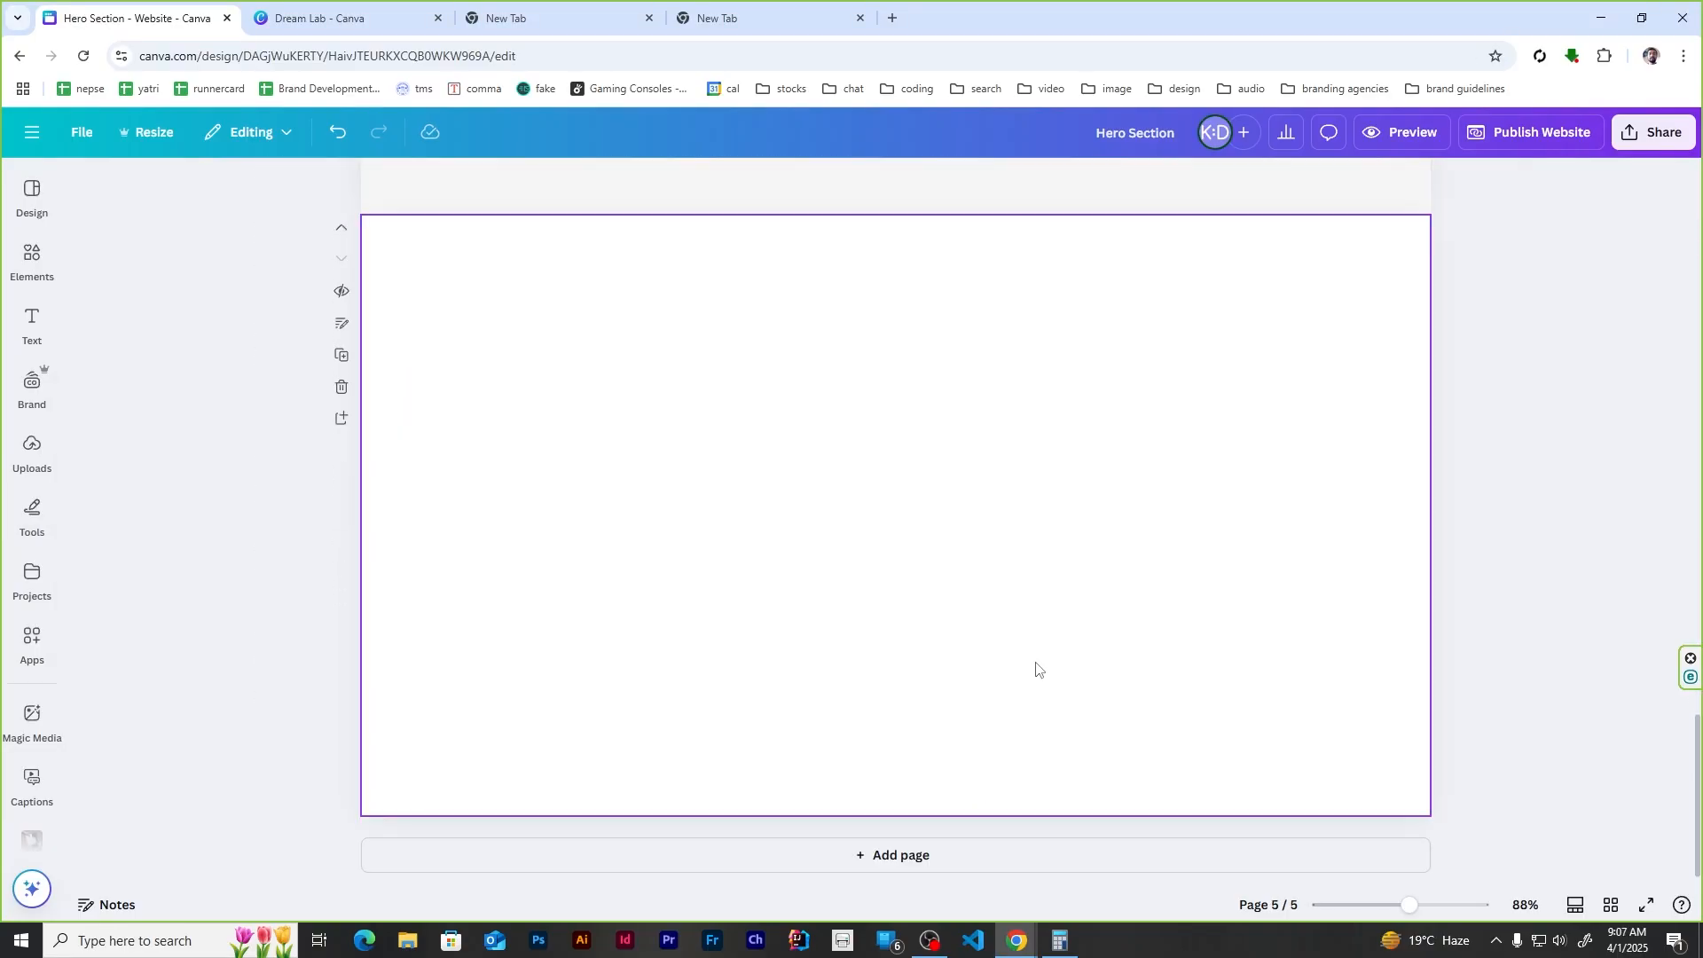
scroll(843, 505, up, 15)
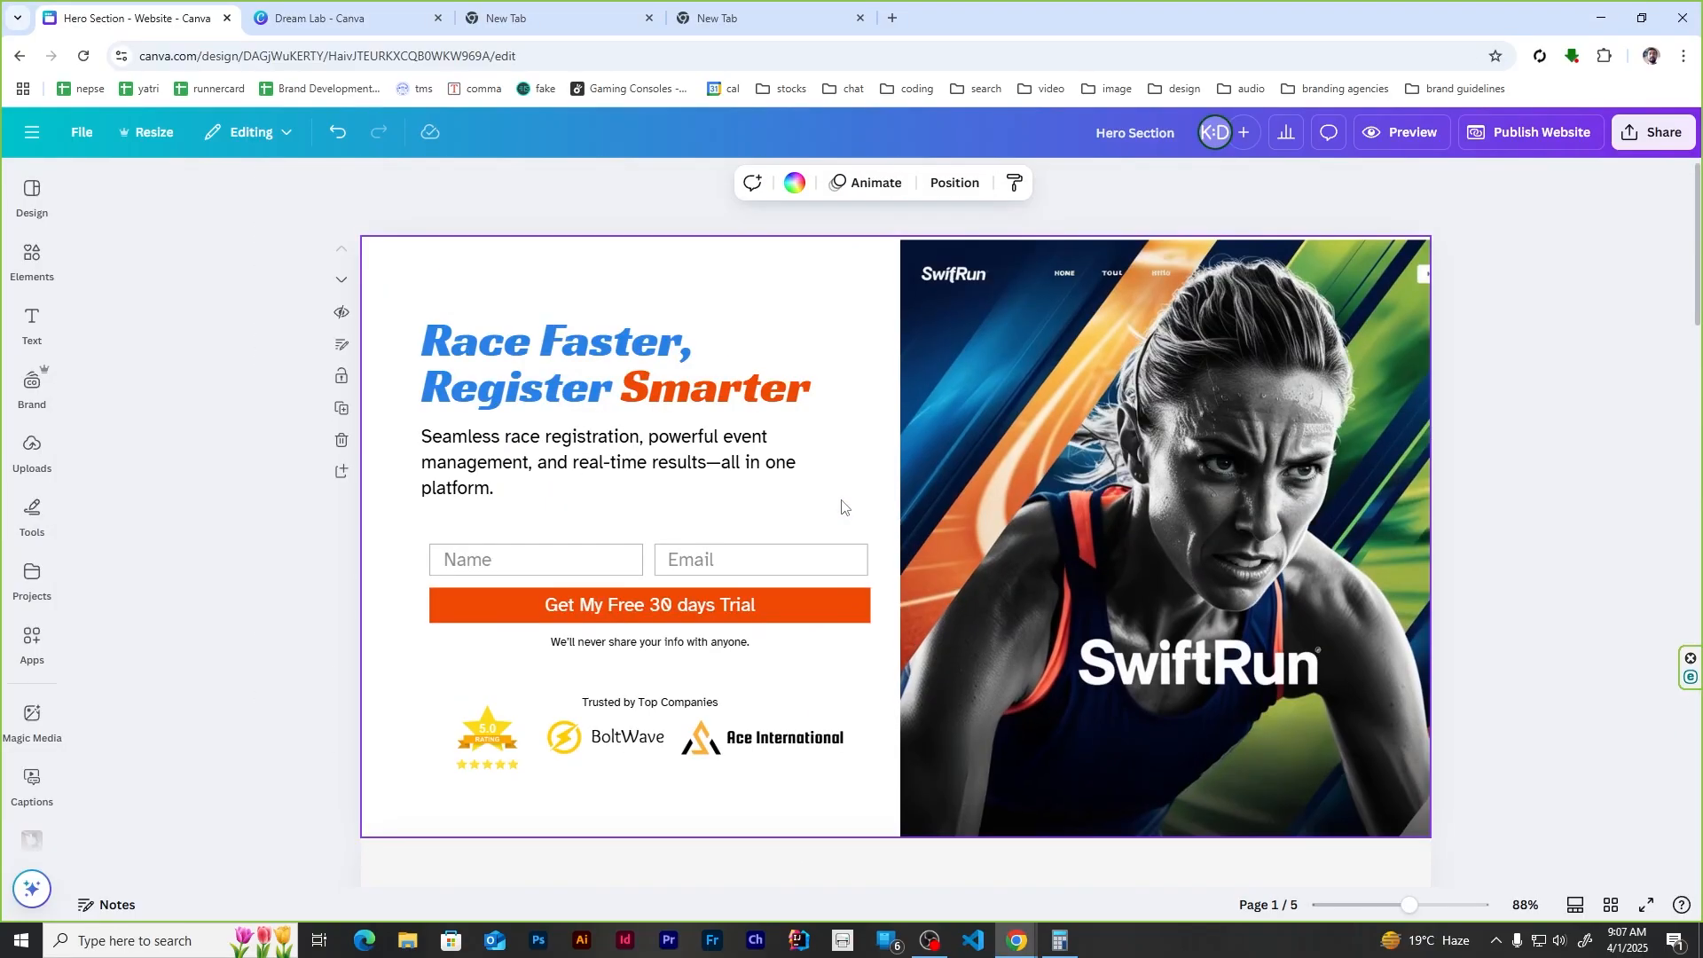
drag(437, 301, 768, 654)
scroll(691, 543, down, 15)
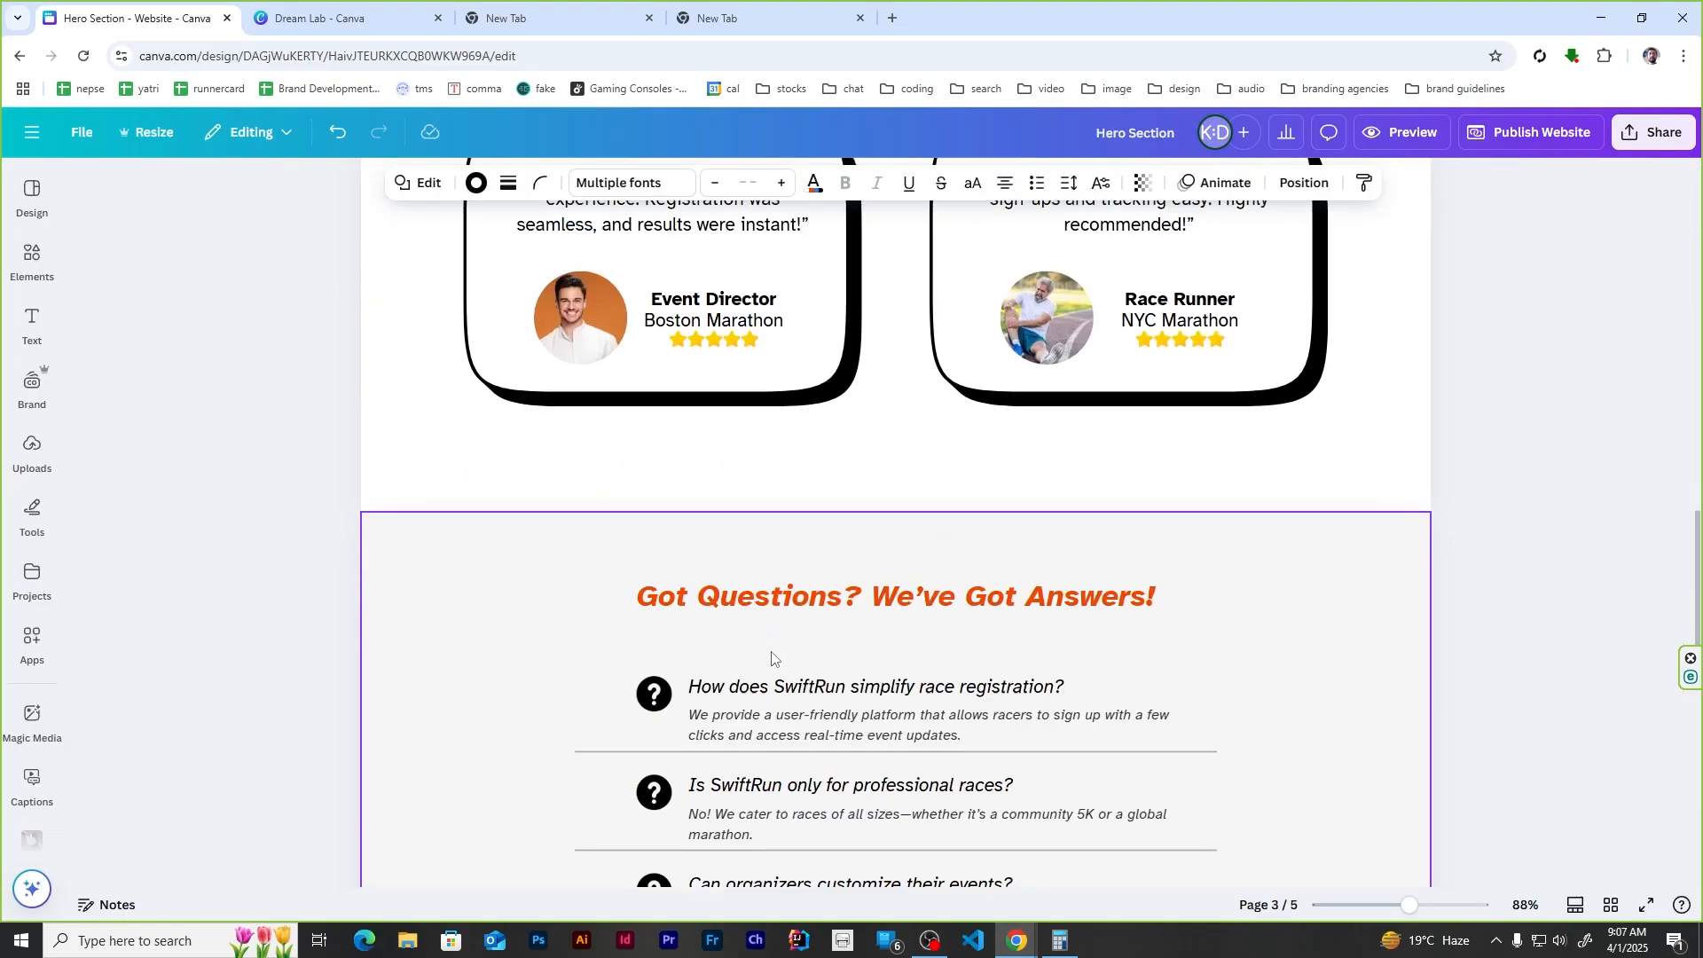
key(shift+r)
key(ctrl+v)
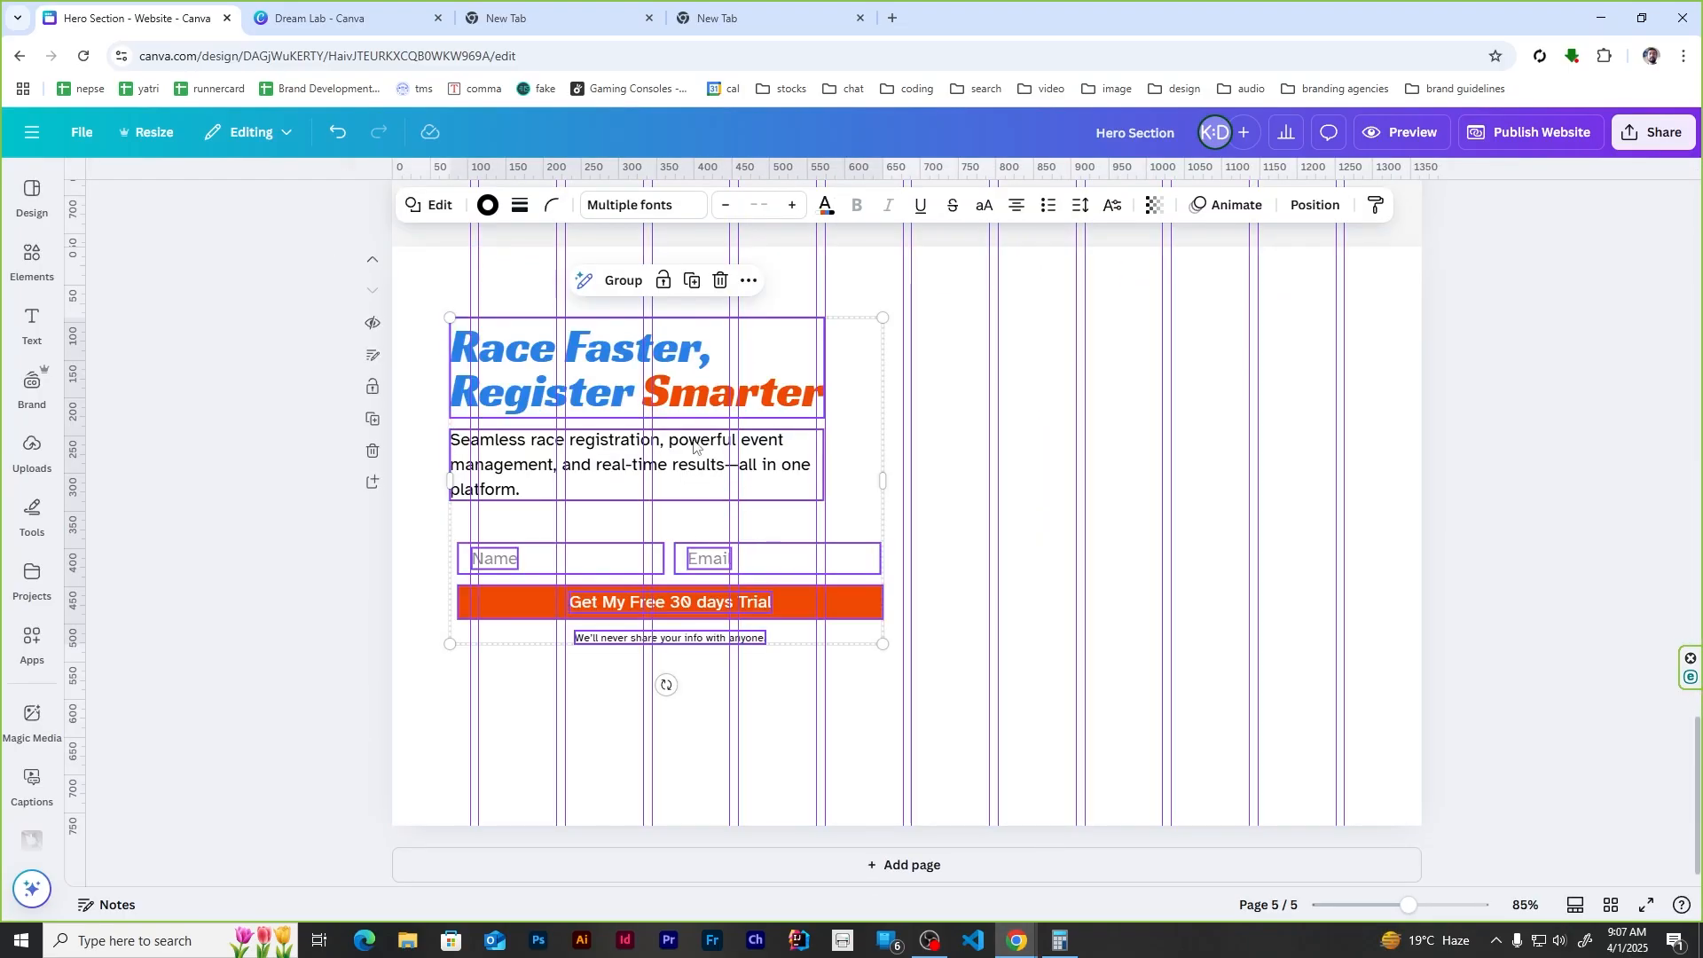
drag(693, 446, 948, 493)
click(1516, 458)
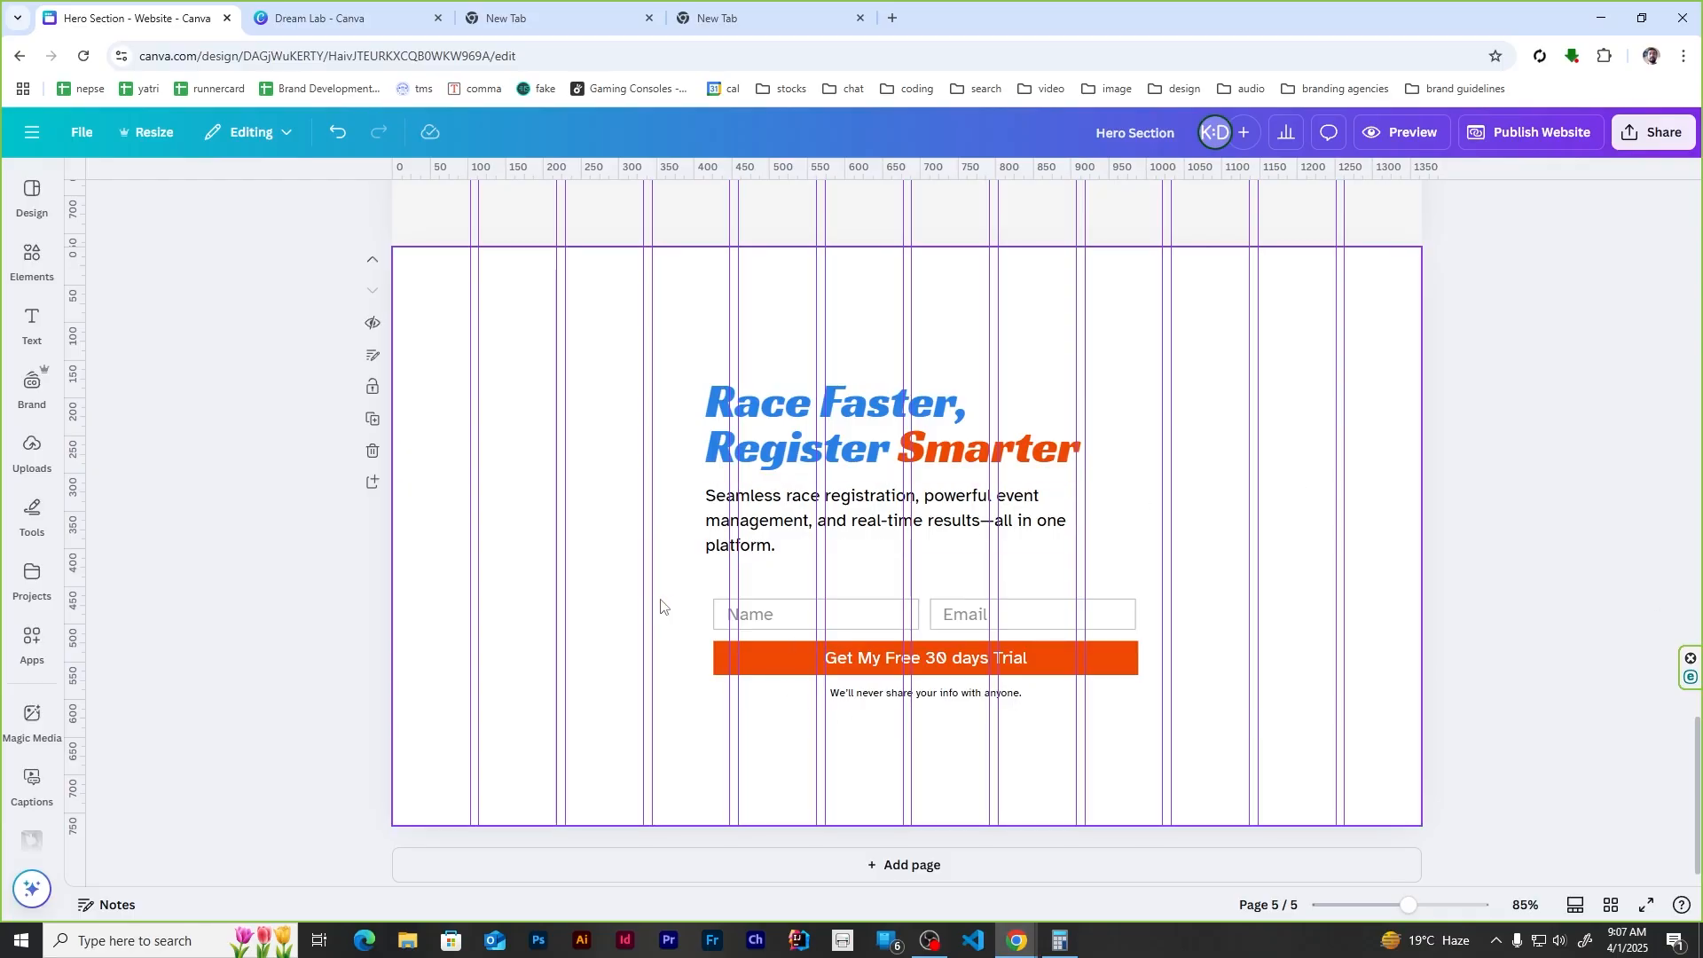
Step: Enlarge the copied Name and Email fields, trial button and privacy note together and spread them around the page center
drag(674, 600, 1272, 737)
click(1497, 426)
scroll(952, 598, up, 1)
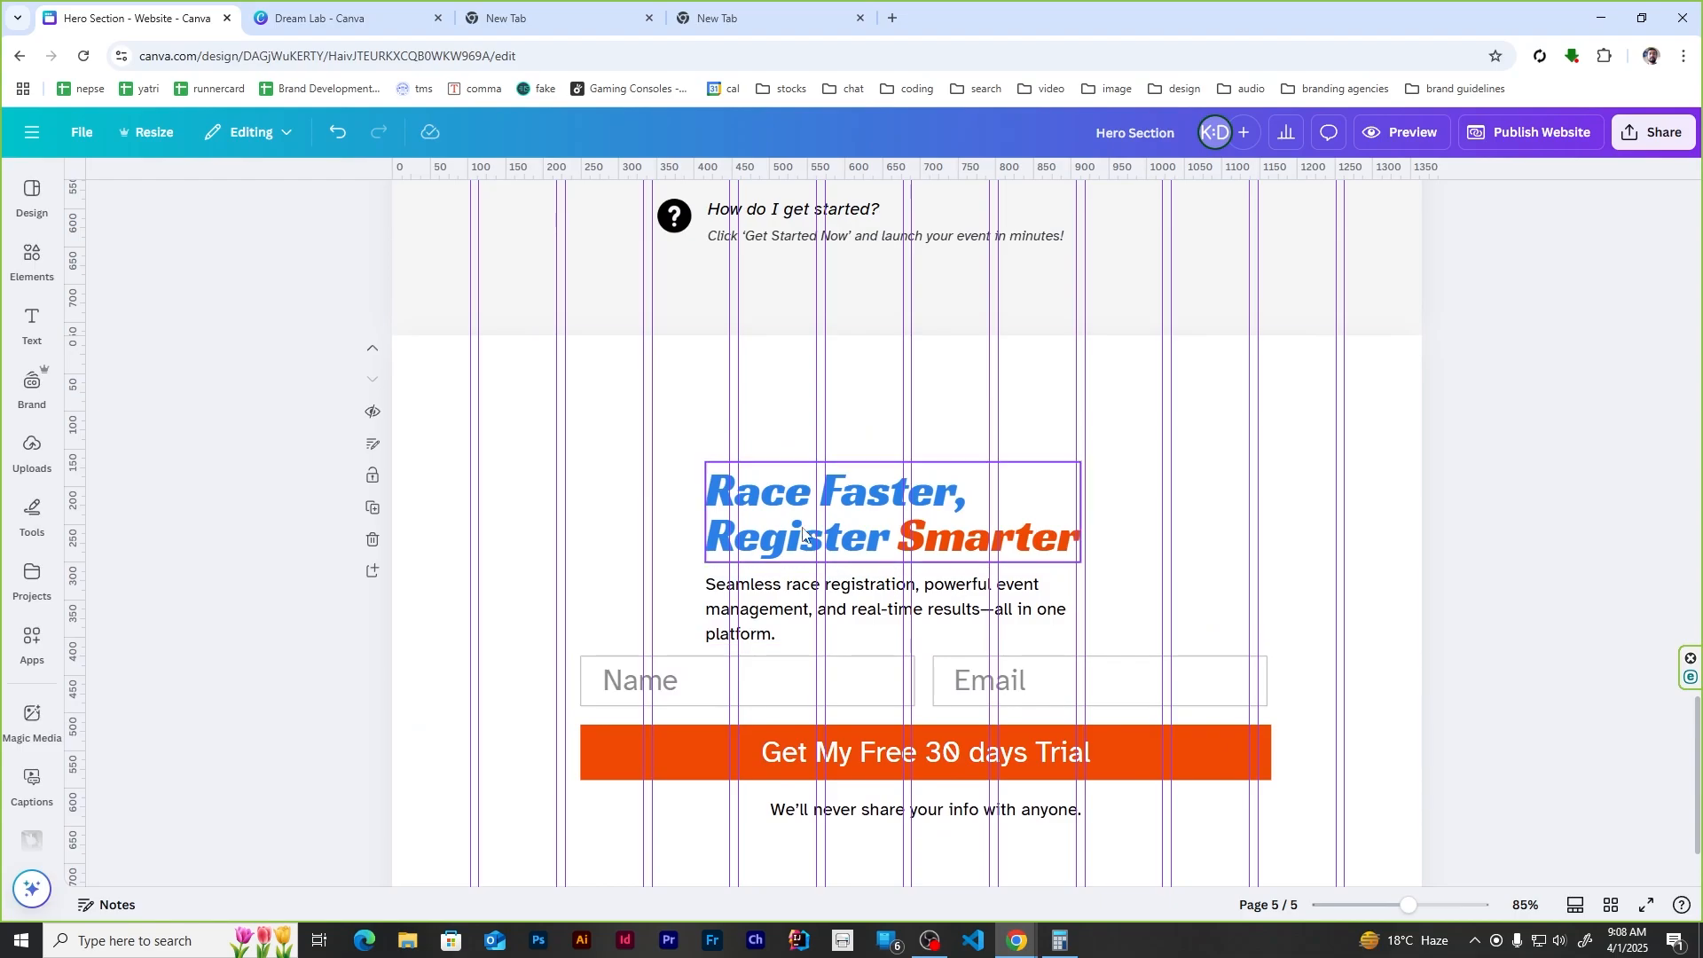
Step: Move the copied heading up slightly and delete the description paragraph below it
drag(896, 524, 896, 498)
click(825, 624)
key(Delete)
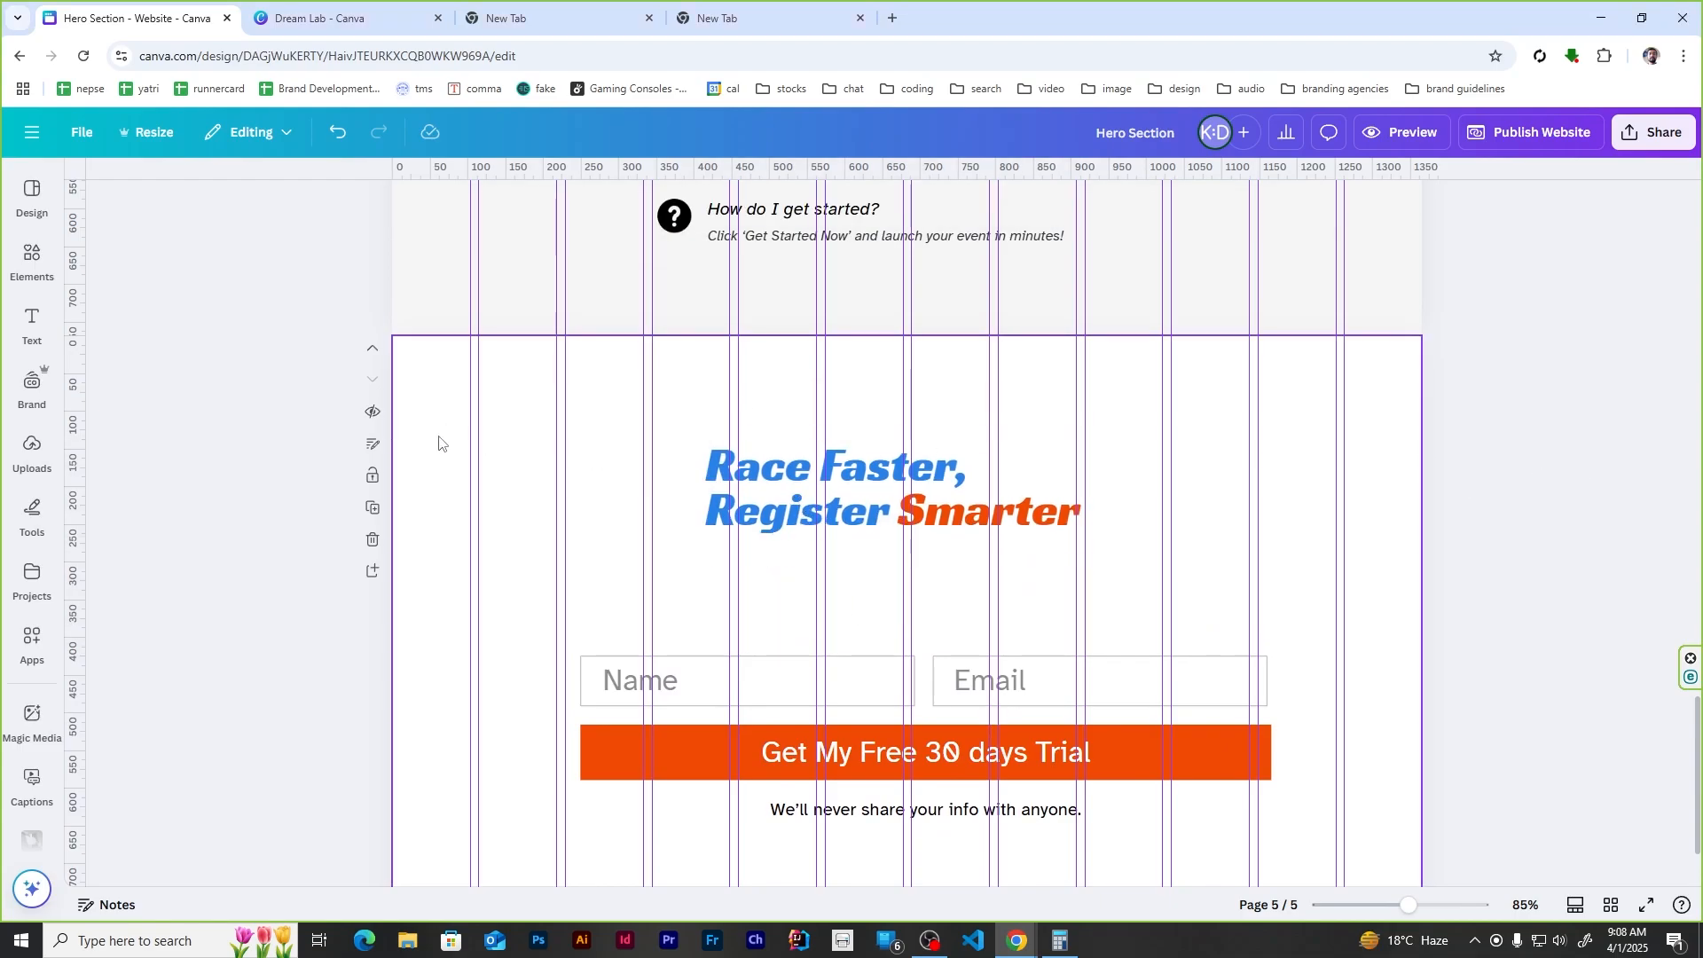
Step: Move the heading slightly down and the sign-up form up to tighten the gap between them
scroll(662, 581, down, 1)
drag(751, 415, 751, 434)
click(1500, 413)
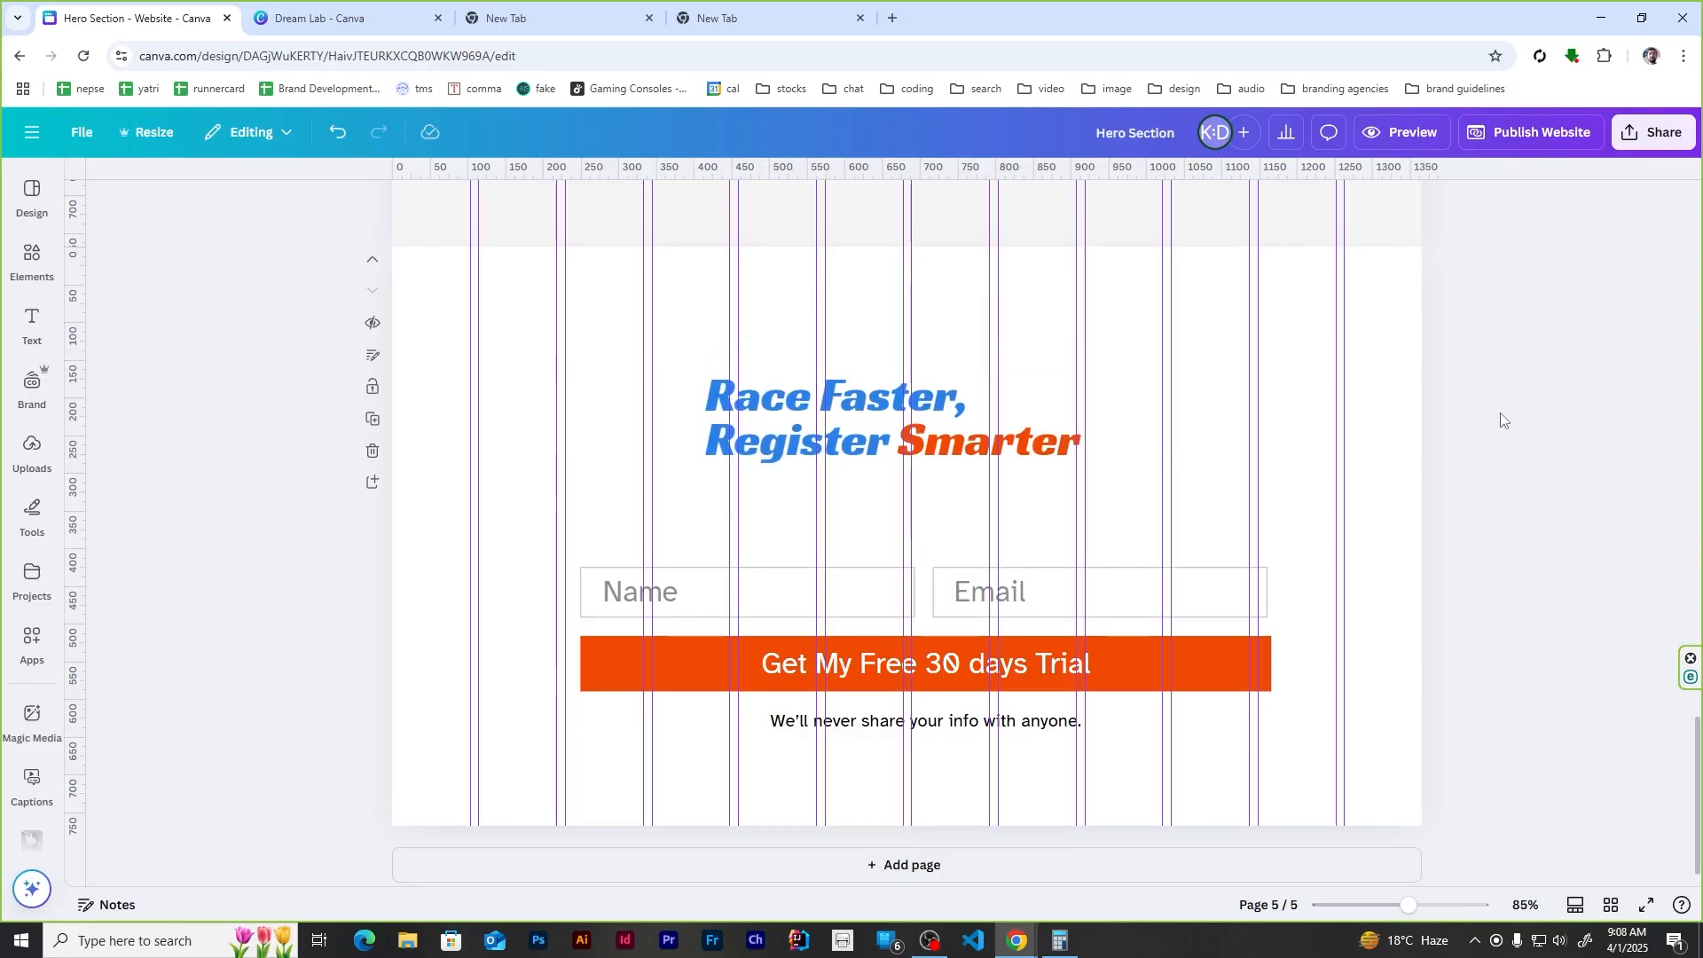
click(433, 411)
drag(621, 592, 621, 560)
click(1535, 435)
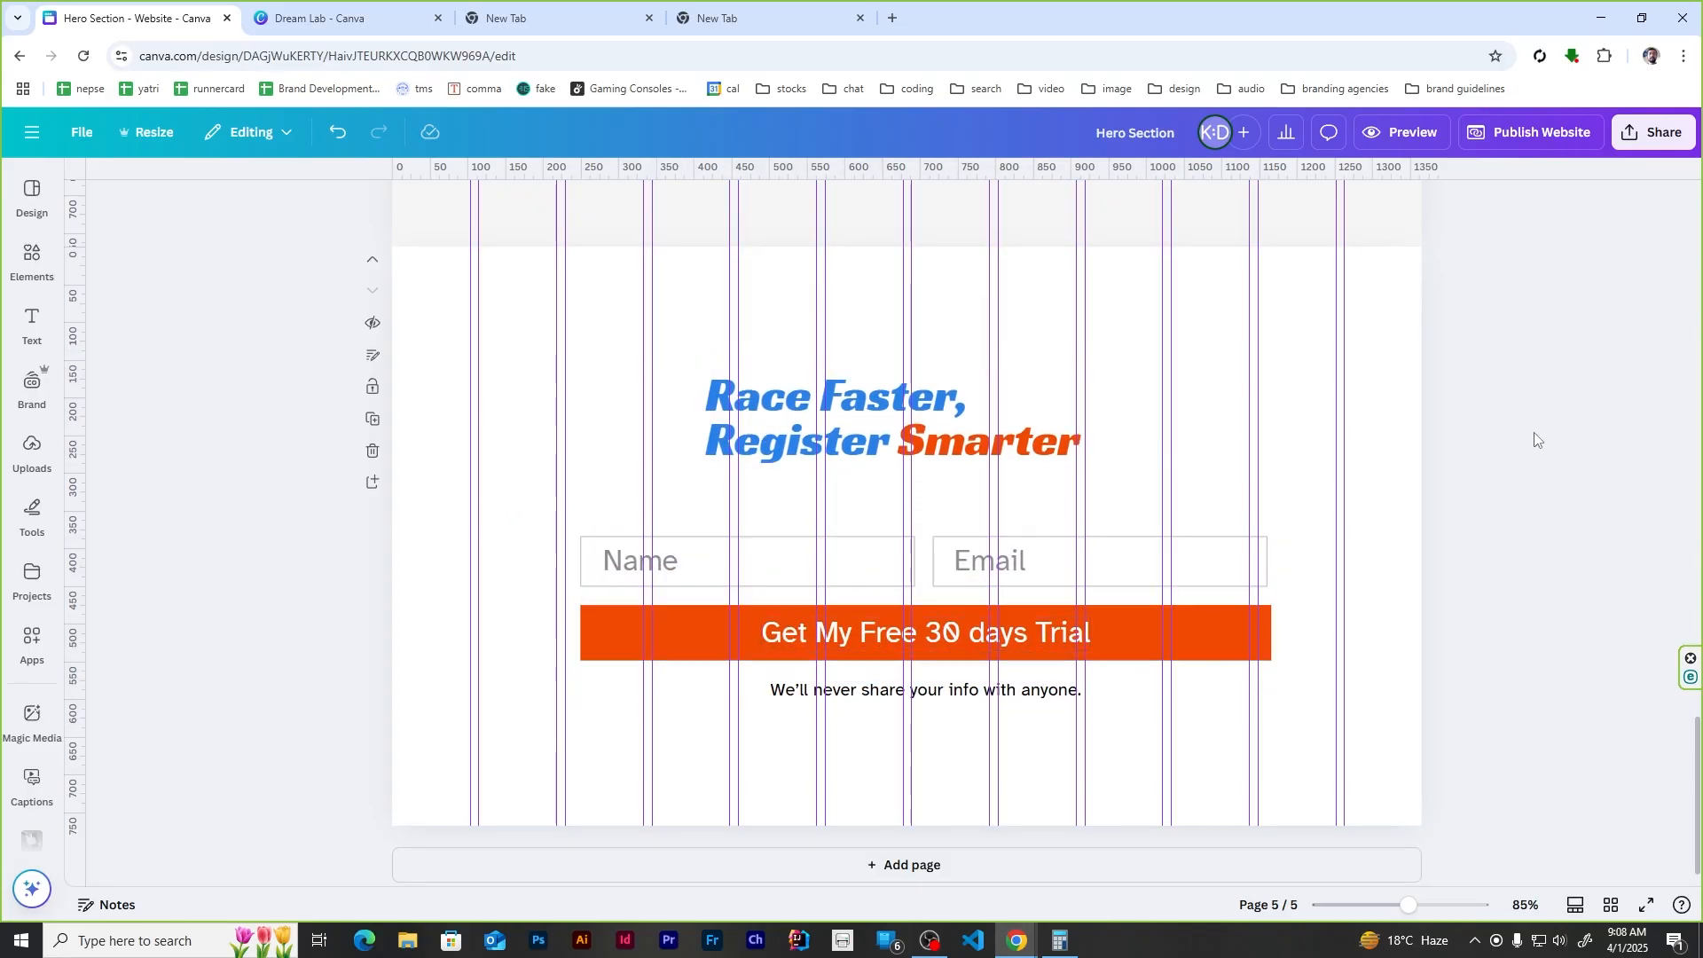
Step: Search photos for "marathon runners", add the black-and-white street crowd photo and enlarge it to cover the last page
click(629, 484)
click(37, 257)
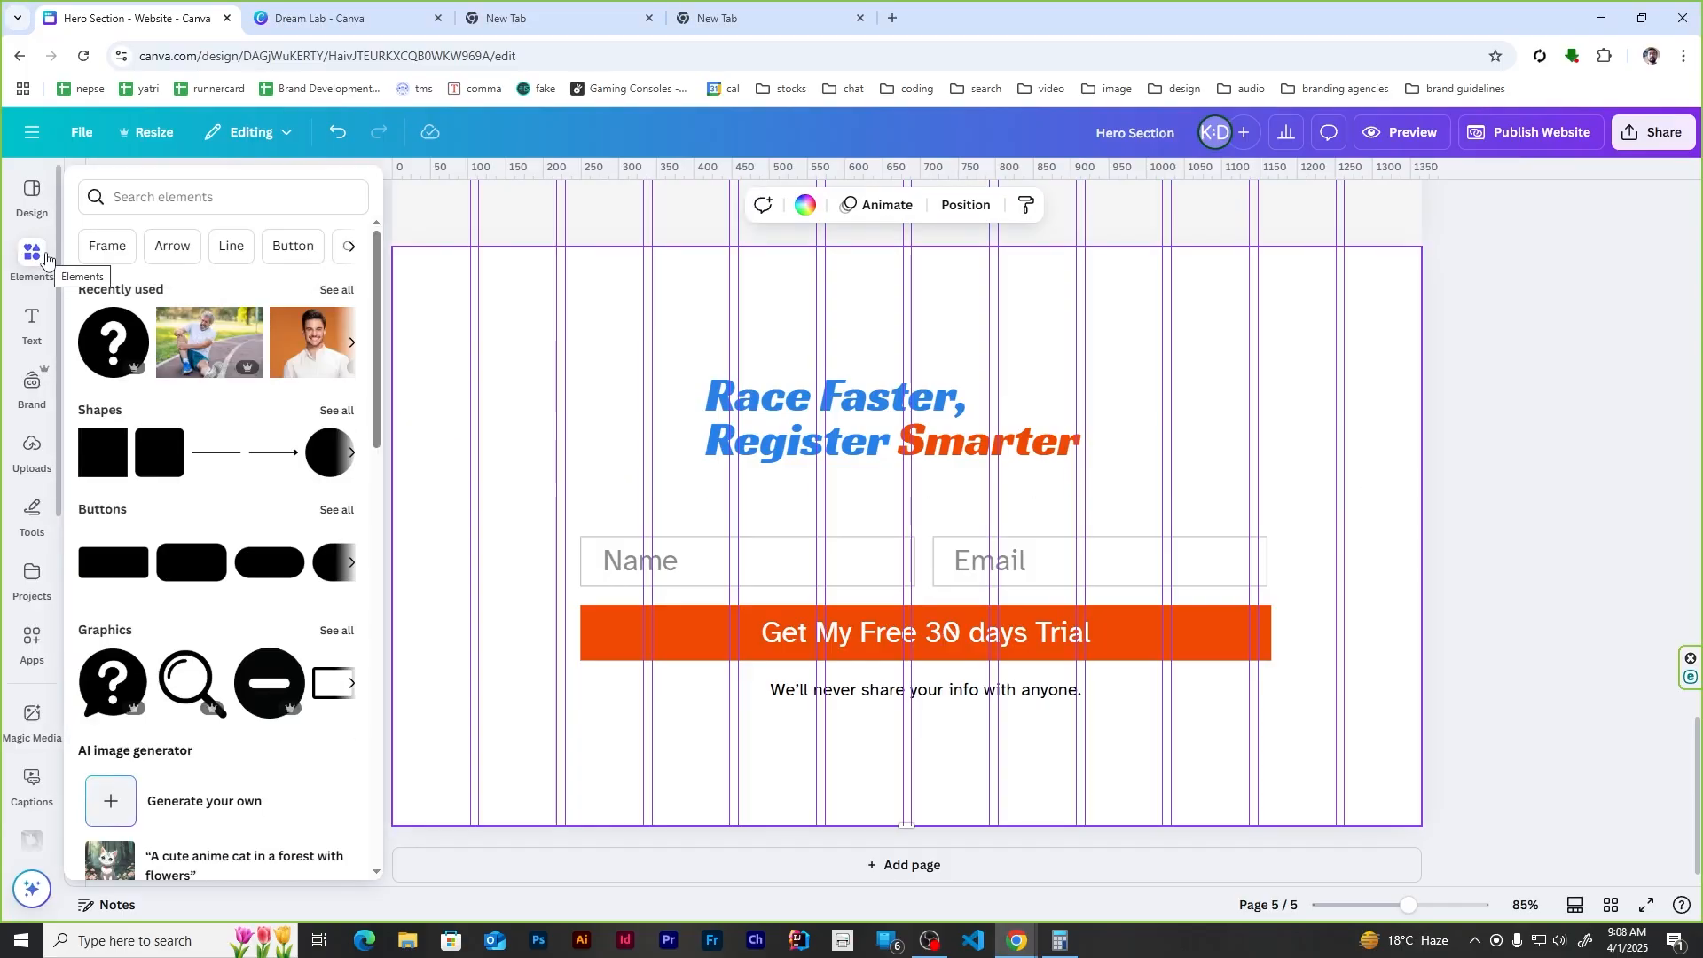
click(142, 193)
text(marathon runners)
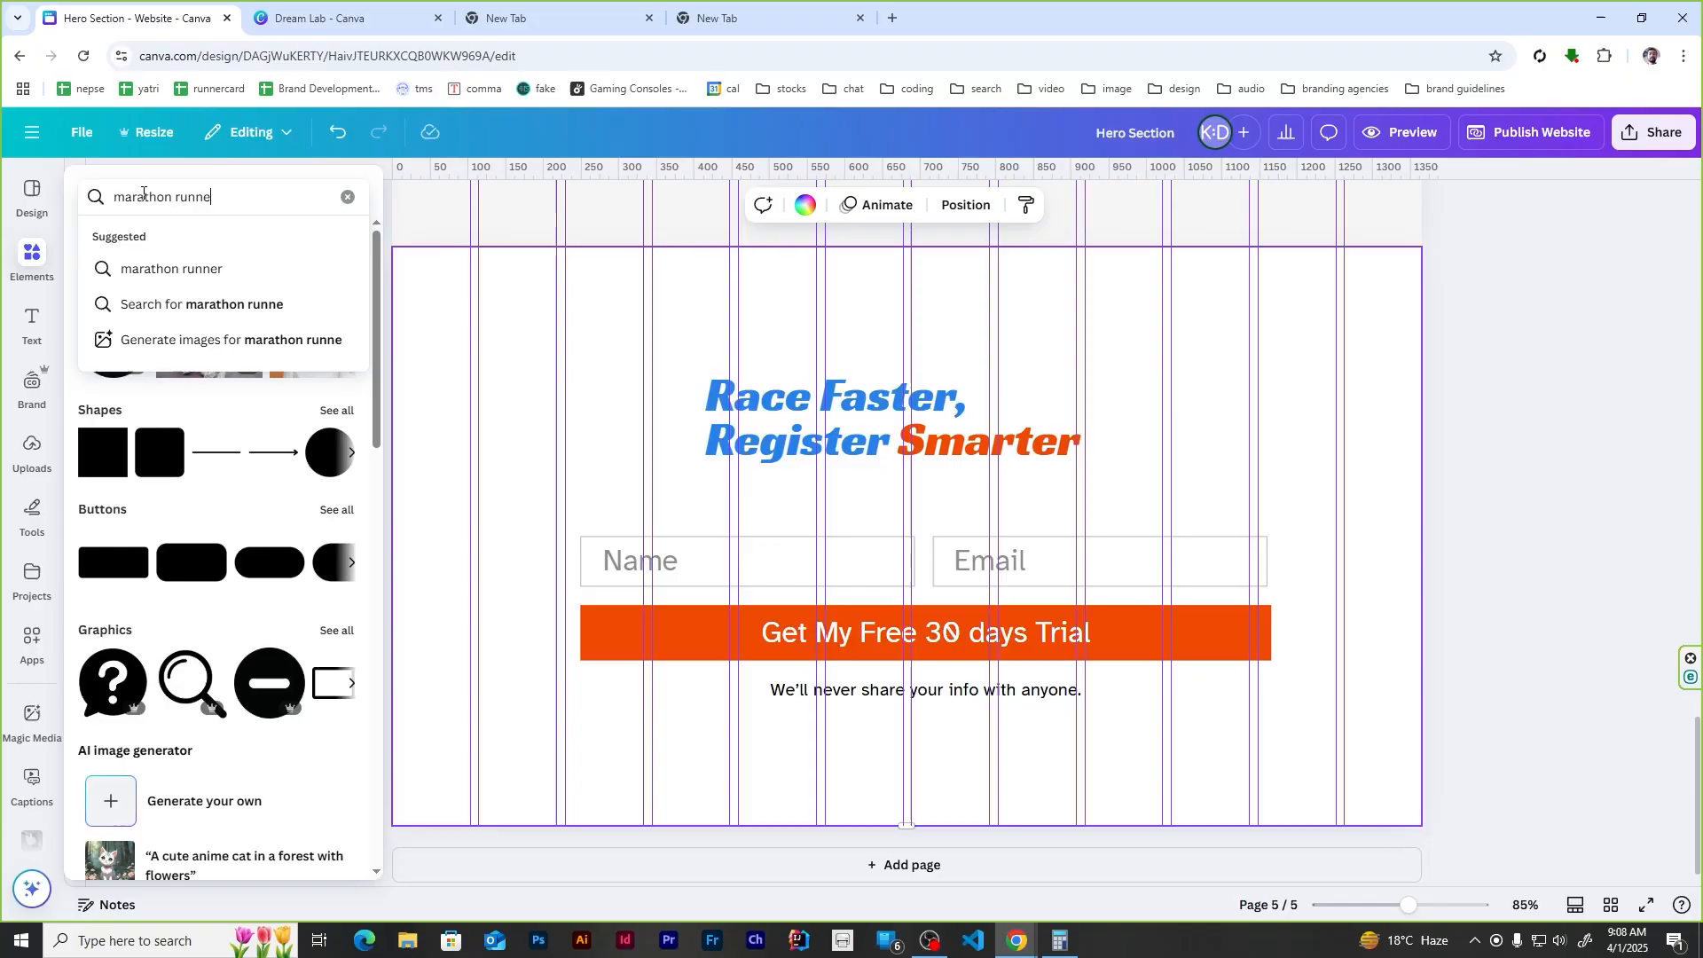
key(Return)
click(206, 248)
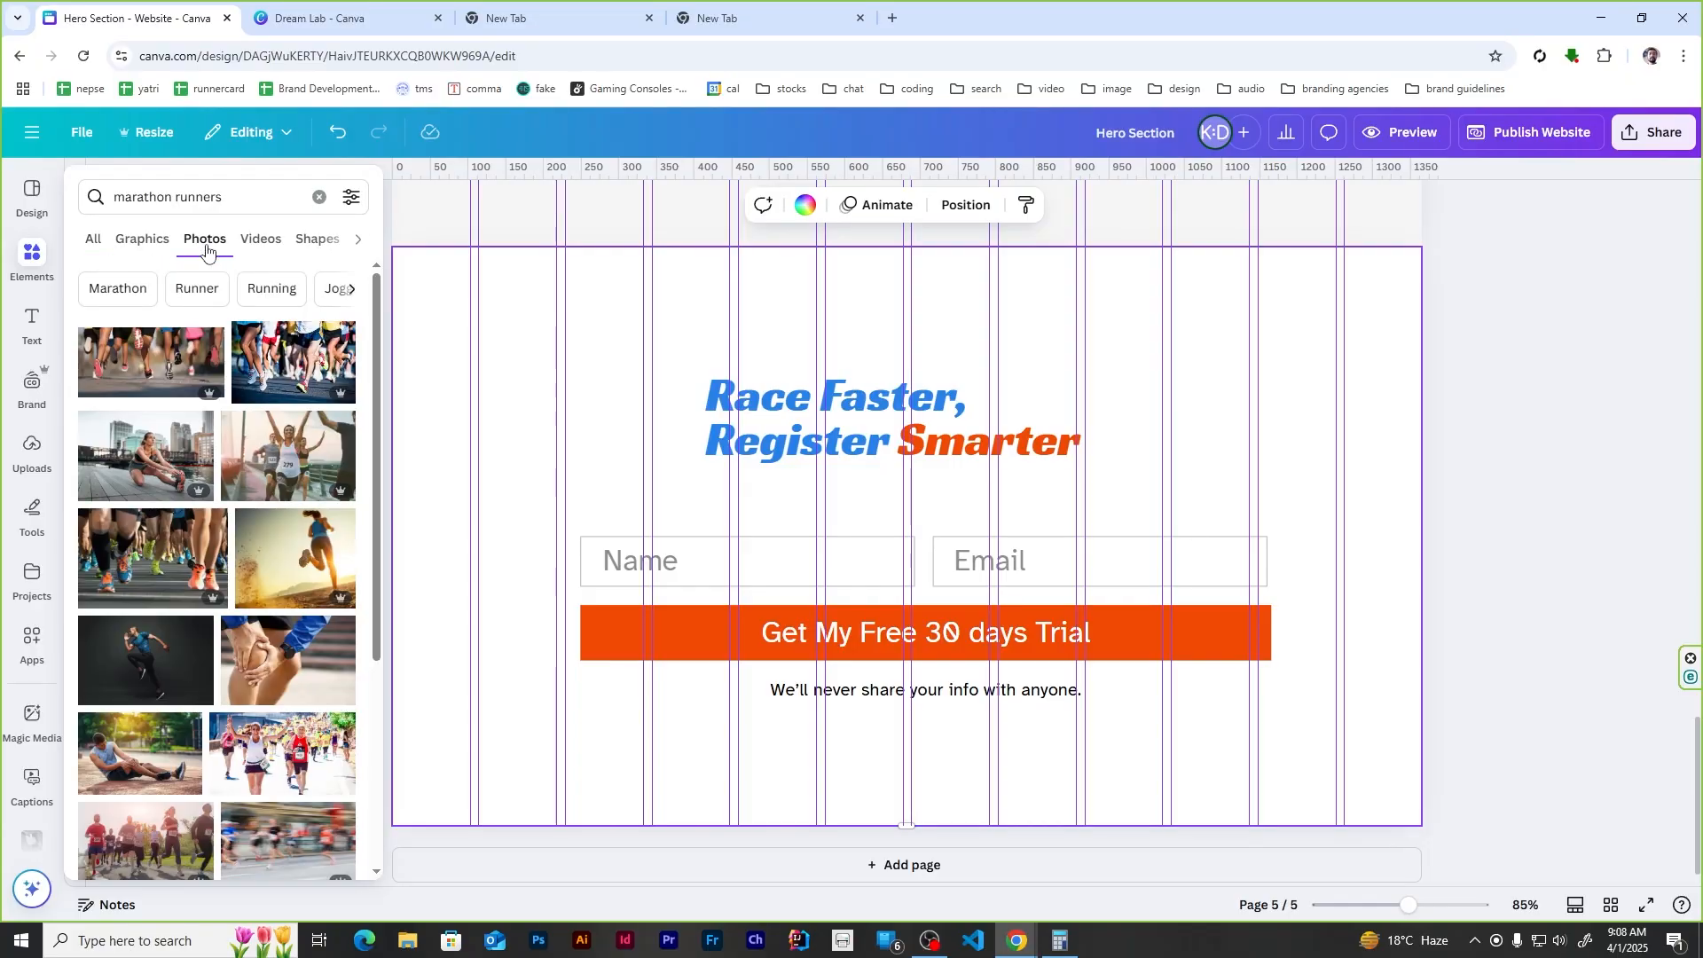
scroll(239, 461, down, 4)
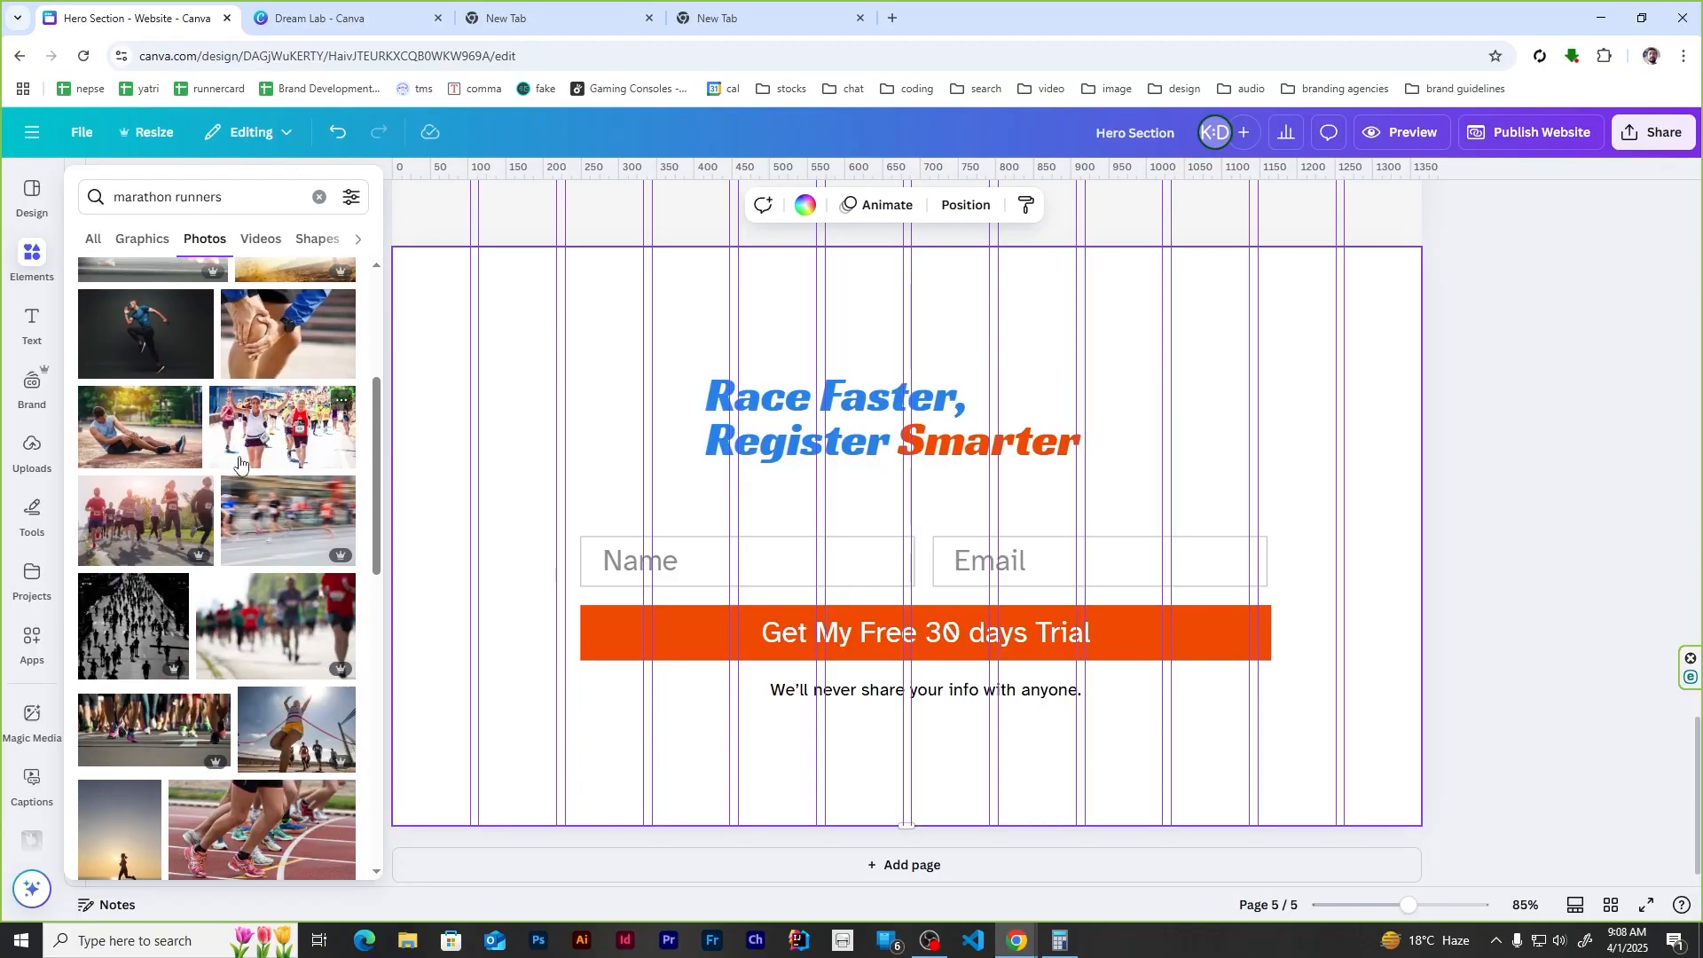
click(133, 626)
drag(1132, 763, 1517, 885)
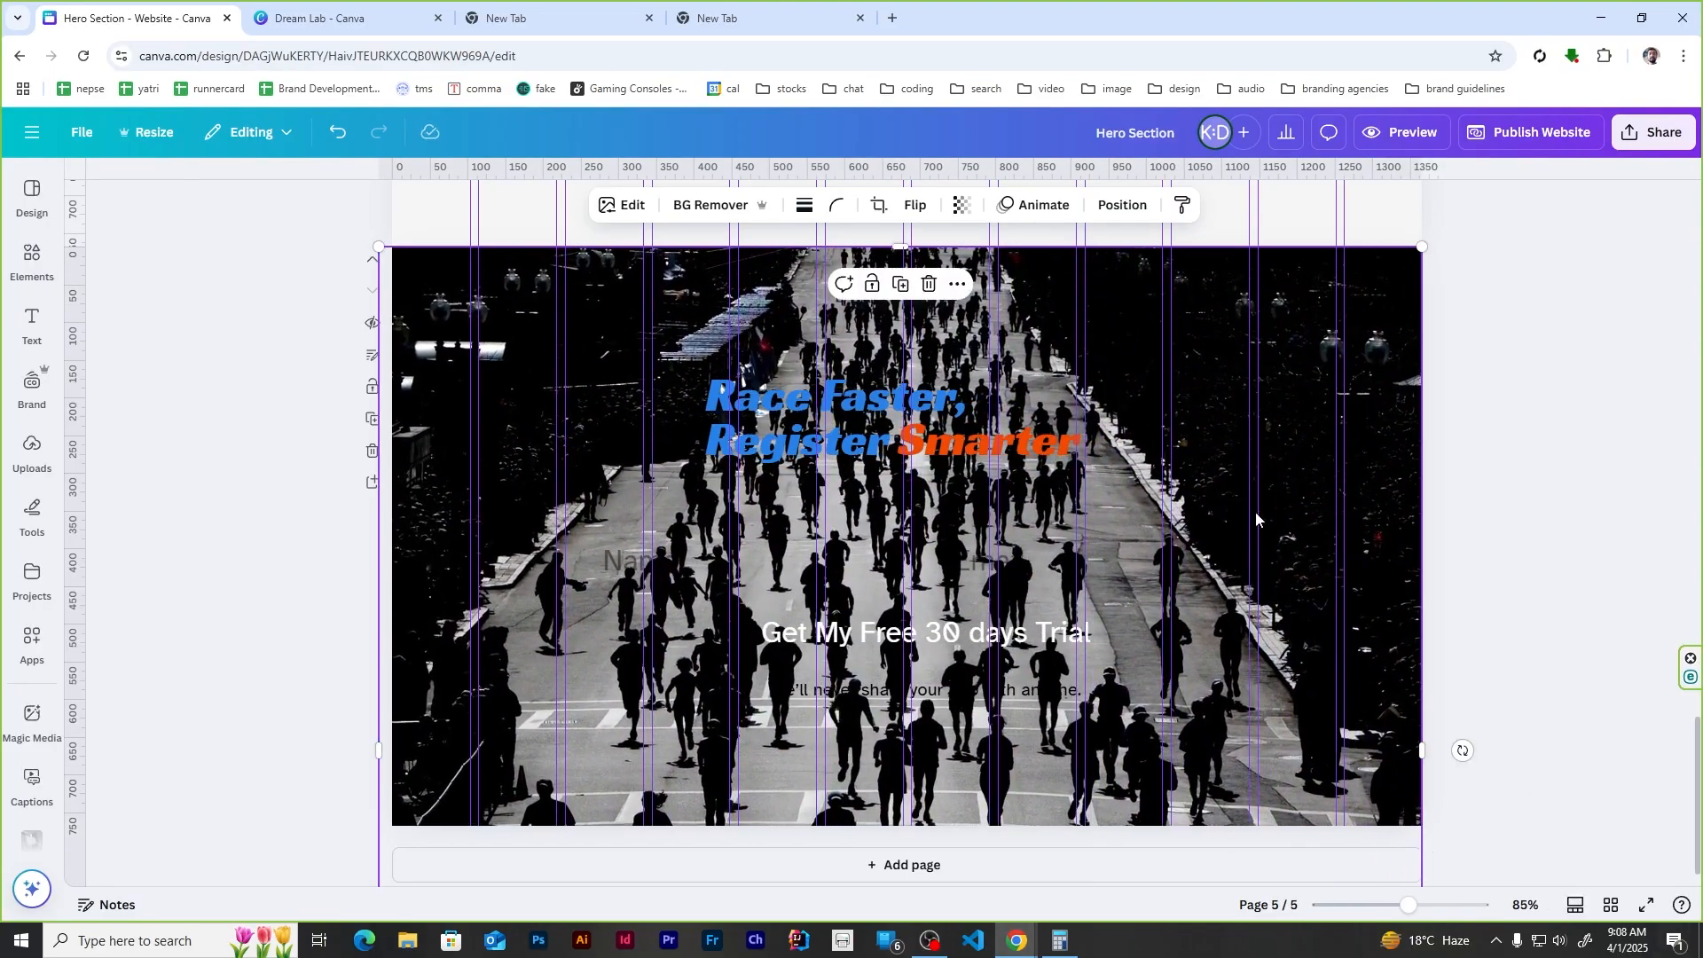
Step: Send the marathon crowd photo to the back, behind the heading and sign-up form
right_click(1274, 353)
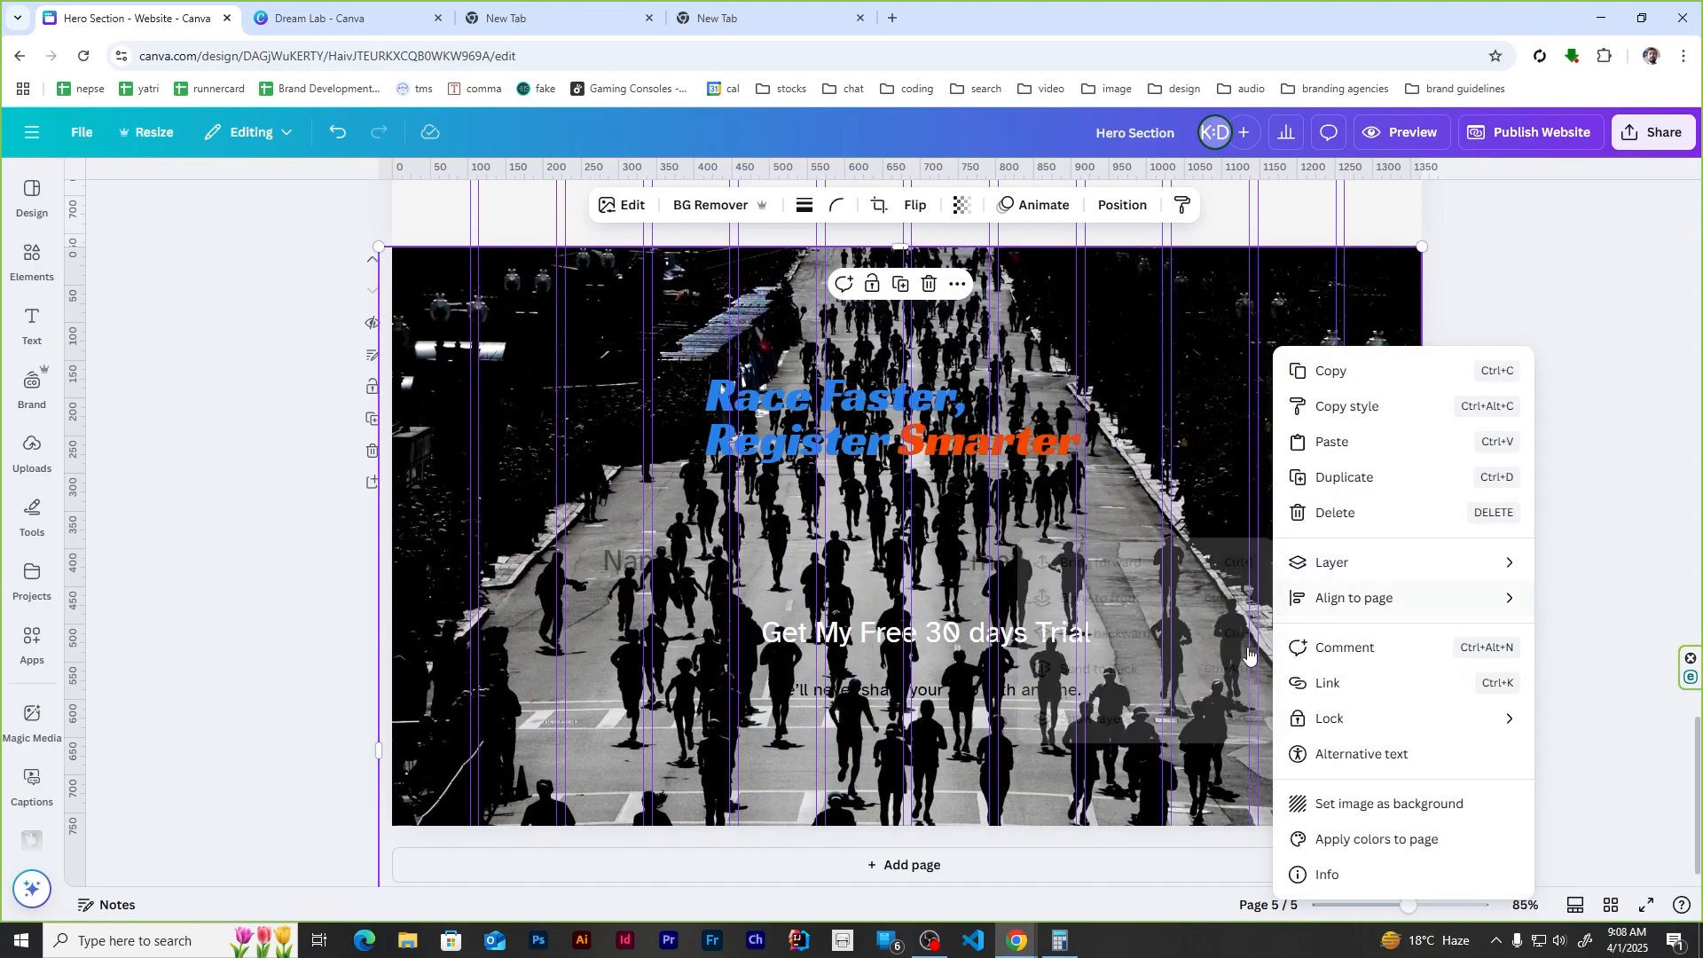
mouse_move(1348, 562)
click(1203, 669)
click(1519, 426)
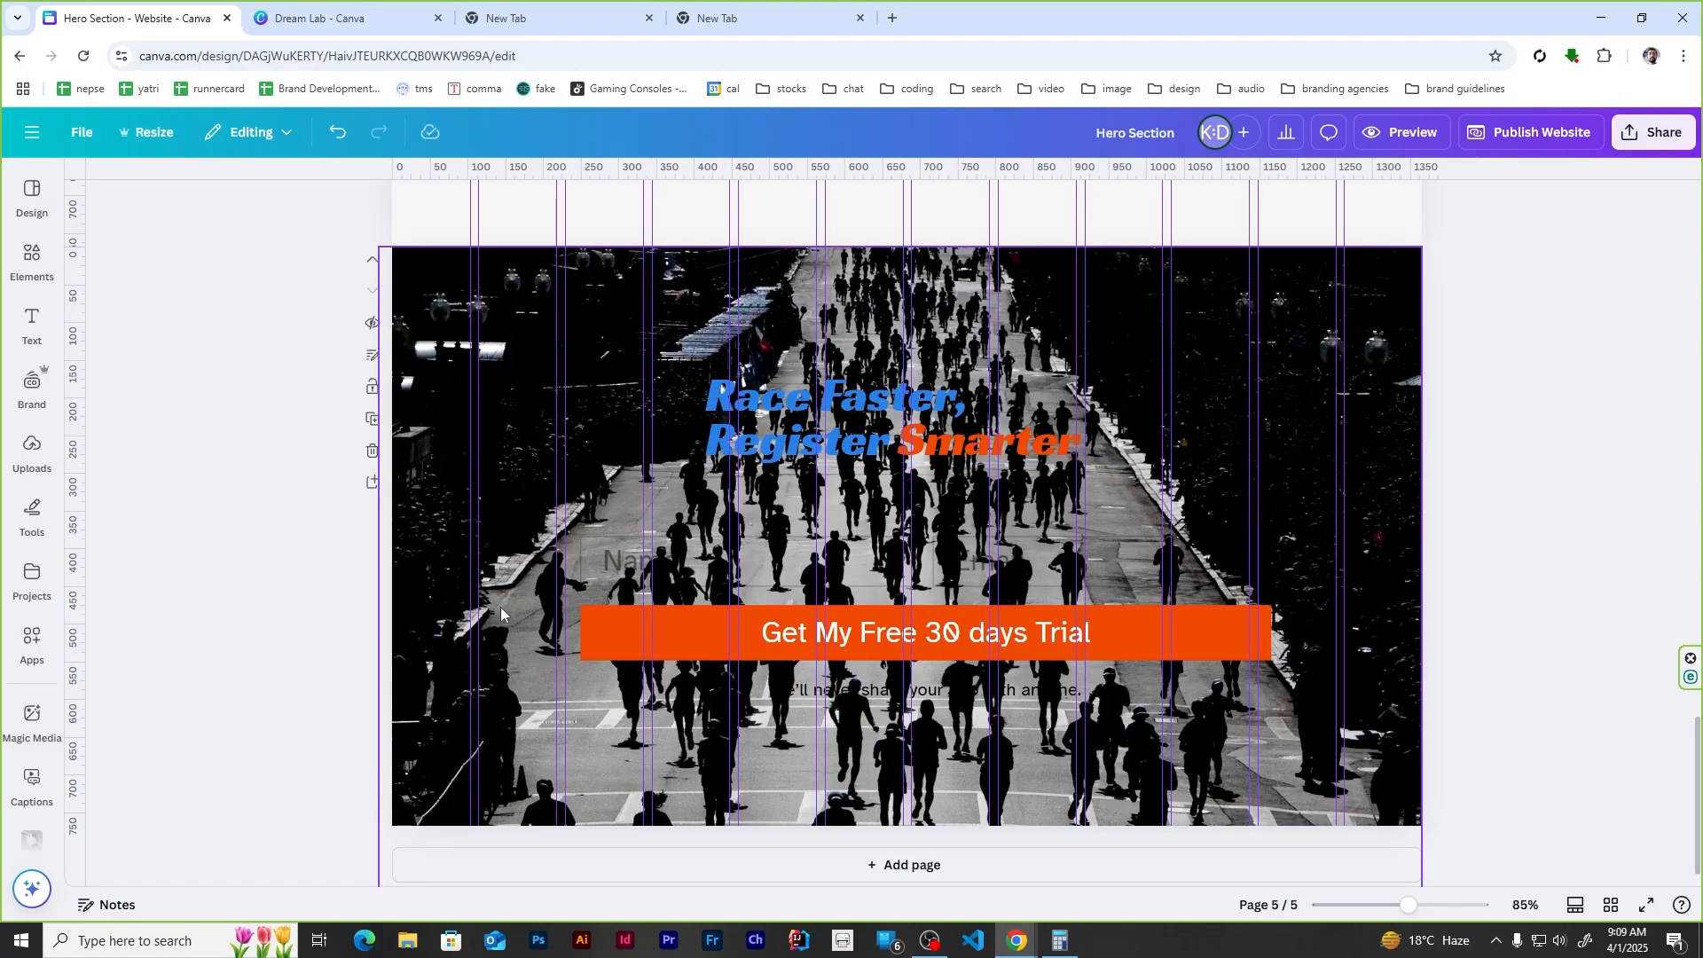
Step: Fill the Name and Email fields with white and make both fields fully opaque
click(760, 562)
click(471, 205)
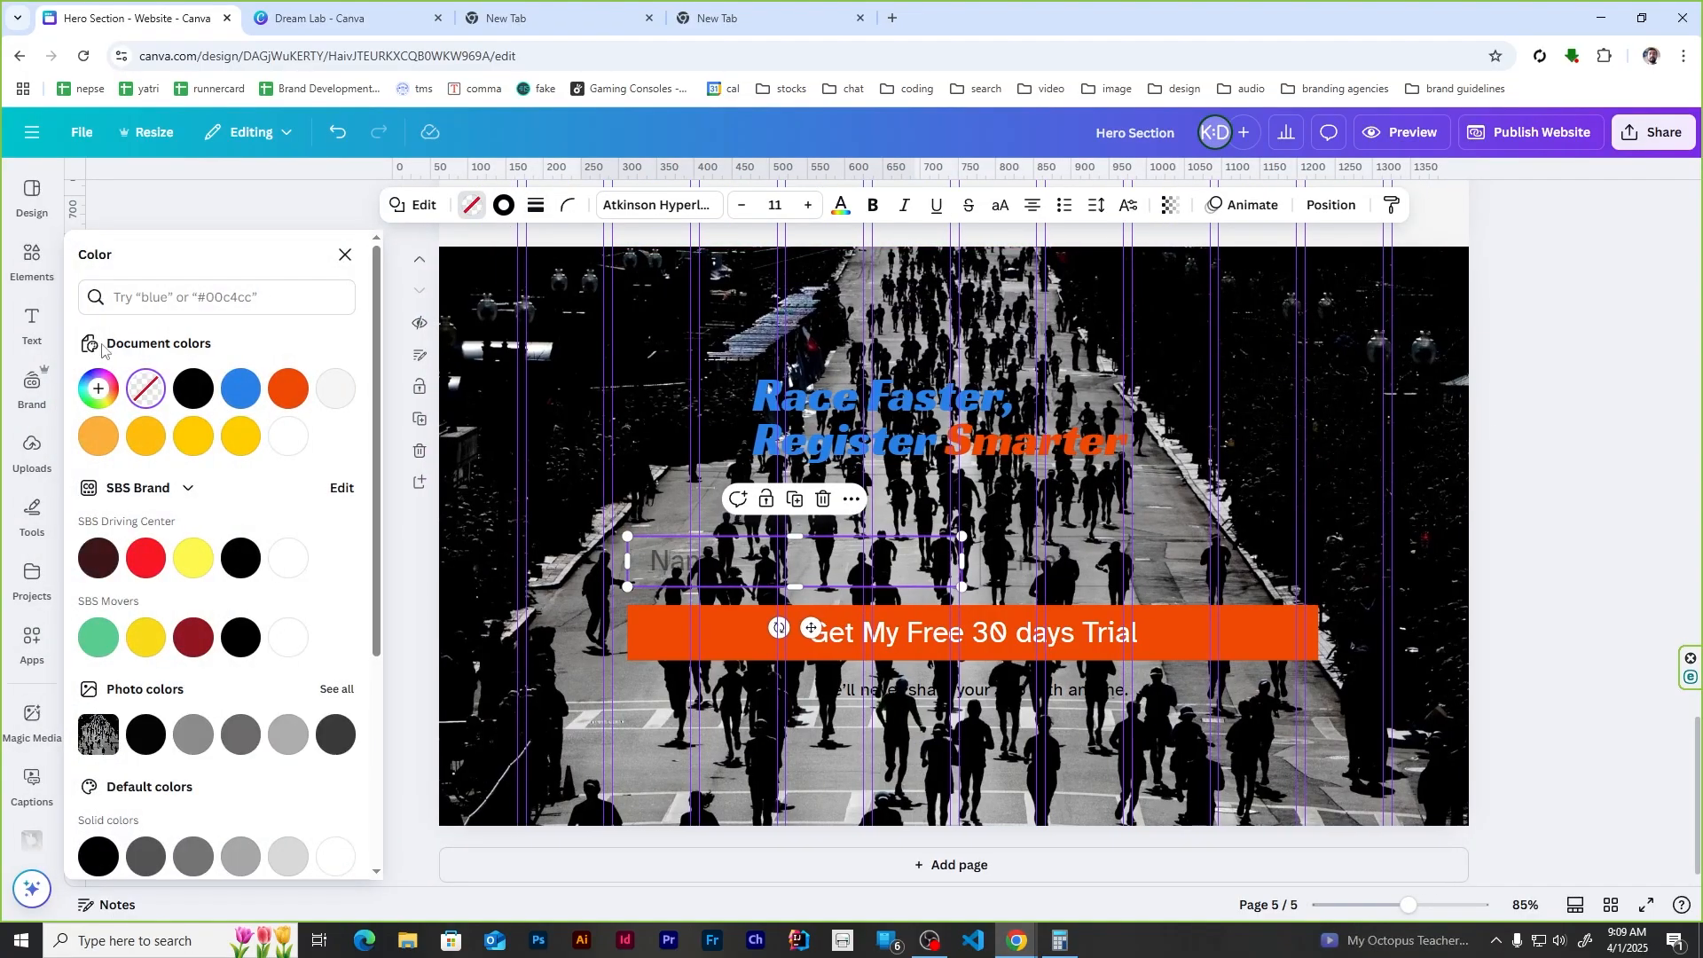
click(283, 447)
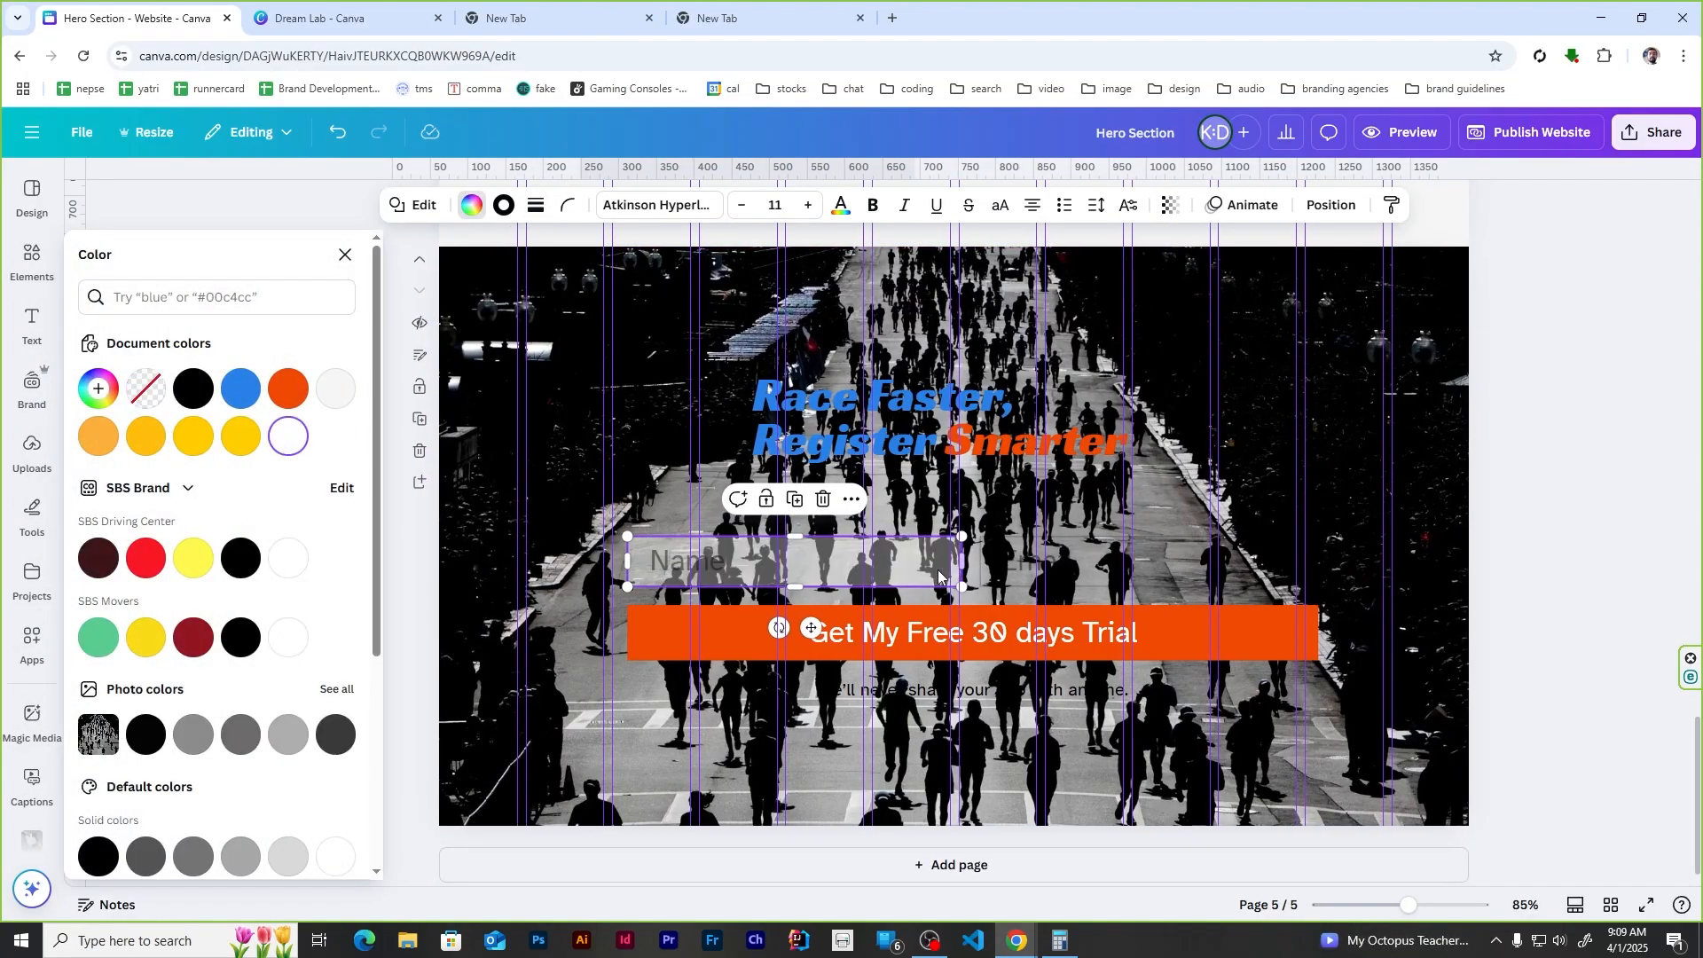
click(1171, 205)
drag(1125, 277, 1212, 277)
click(1290, 559)
click(282, 439)
click(1172, 205)
click(1559, 525)
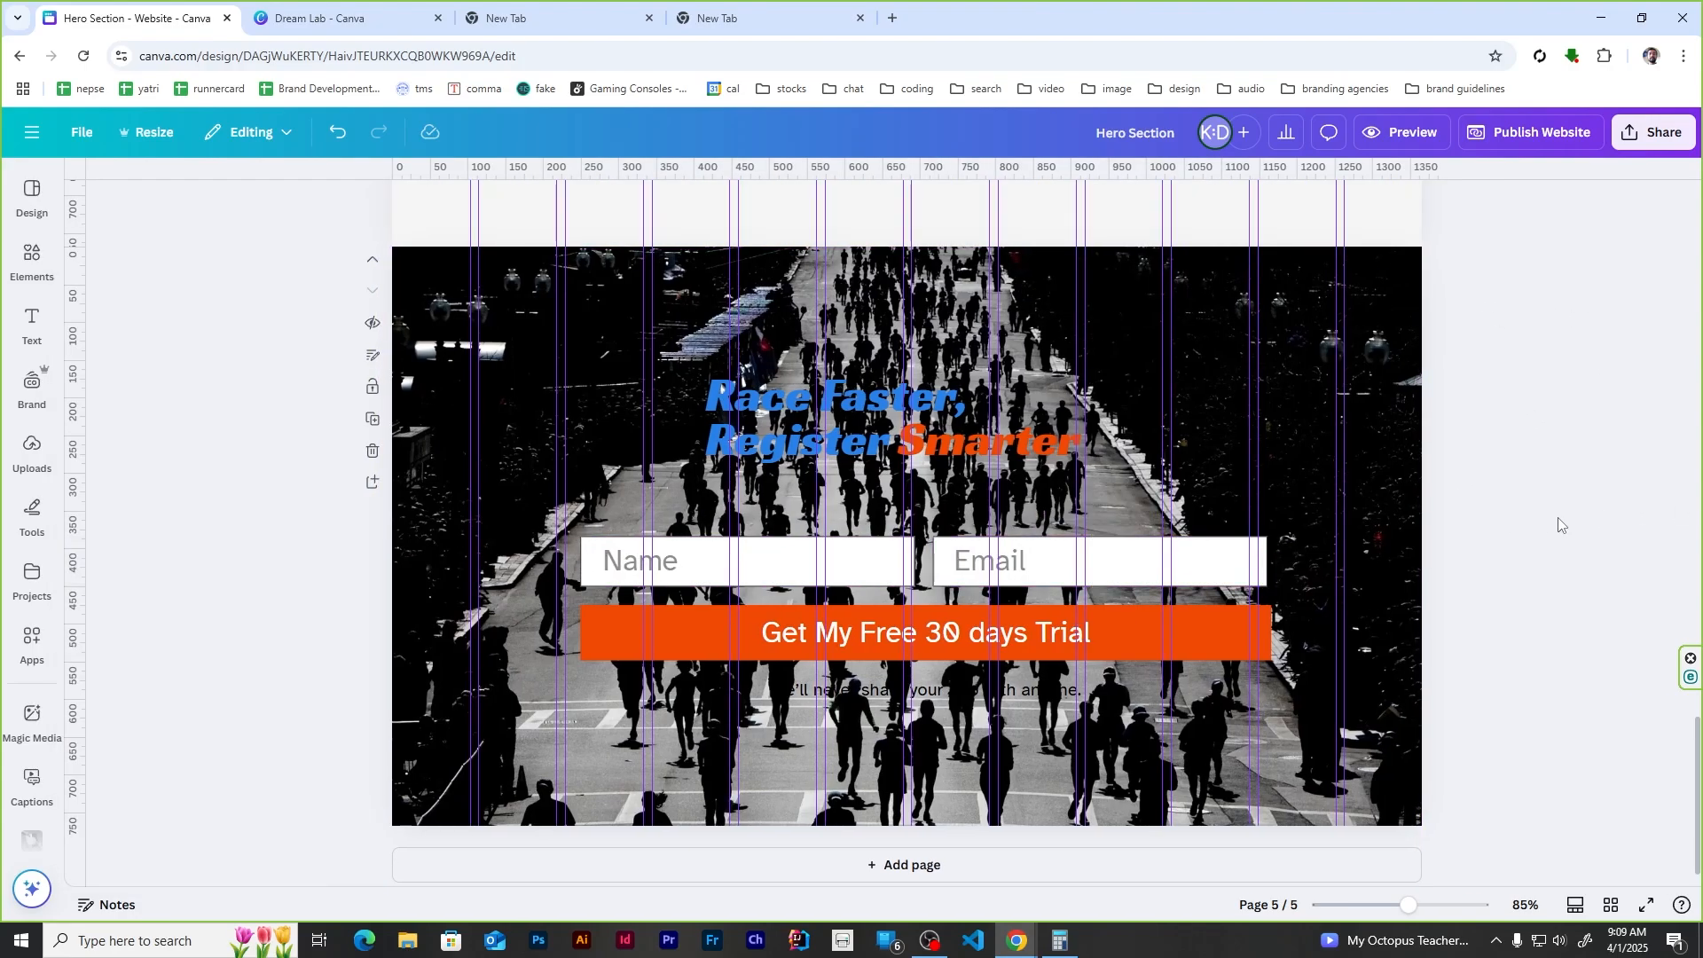
Step: Apply the Outline text effect in white to the "Race Faster, Register Smarter" heading
click(865, 442)
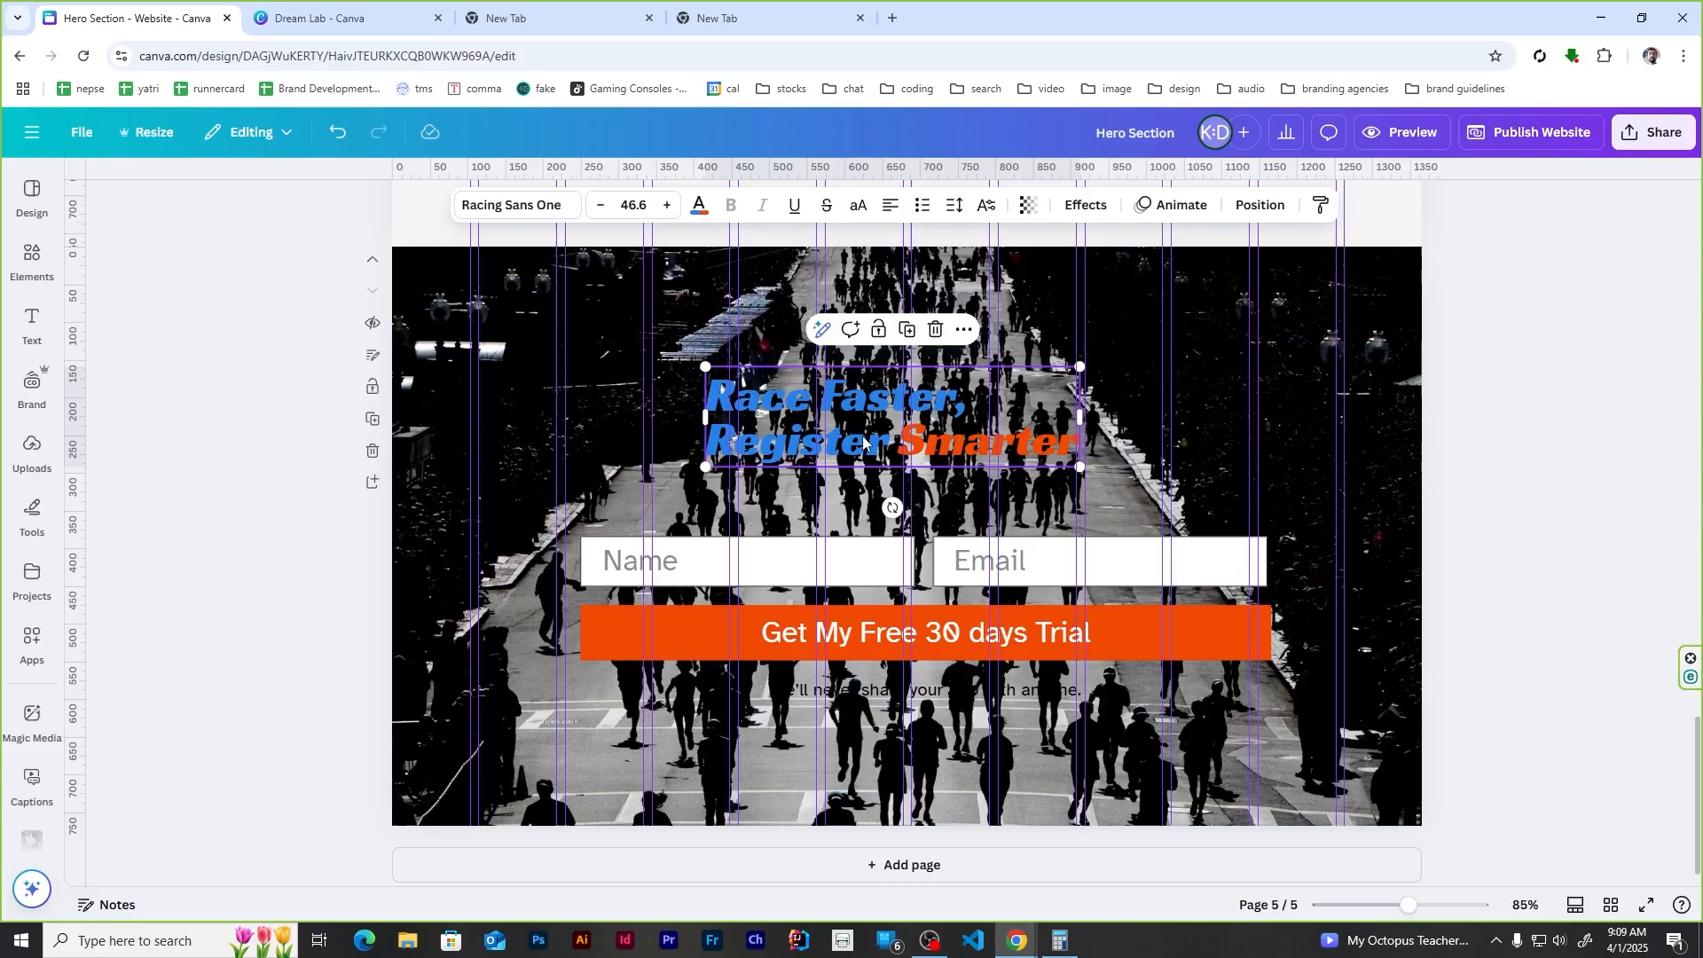
click(1085, 204)
click(312, 407)
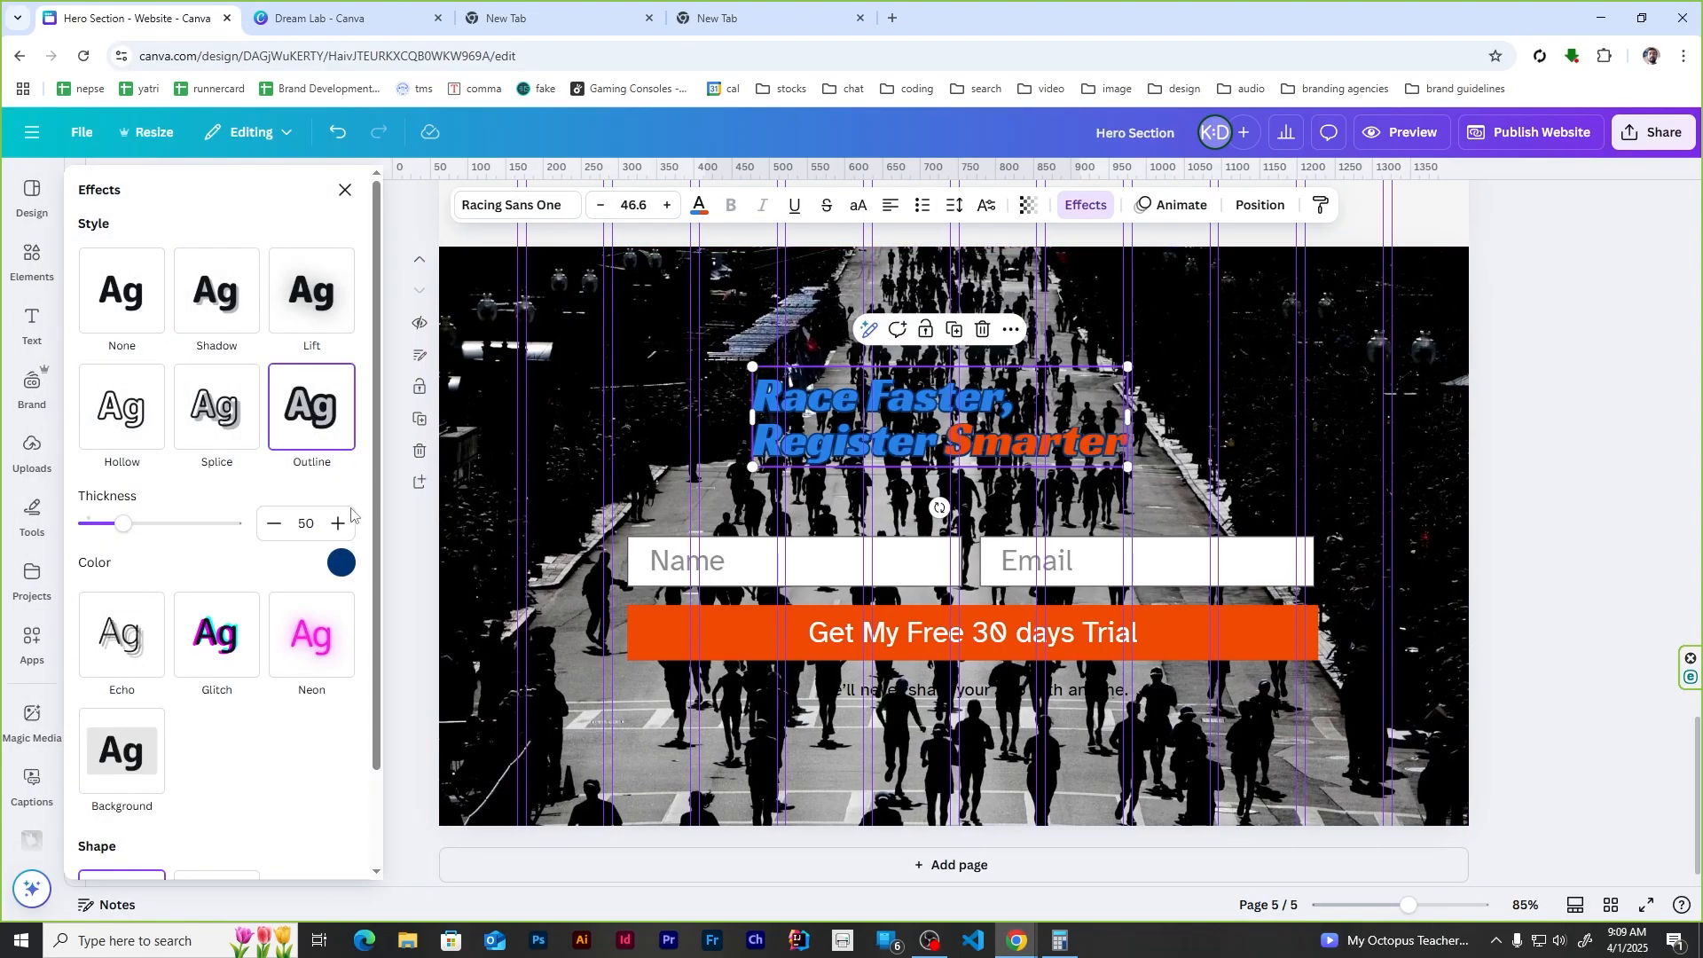
click(342, 563)
click(267, 400)
click(1547, 418)
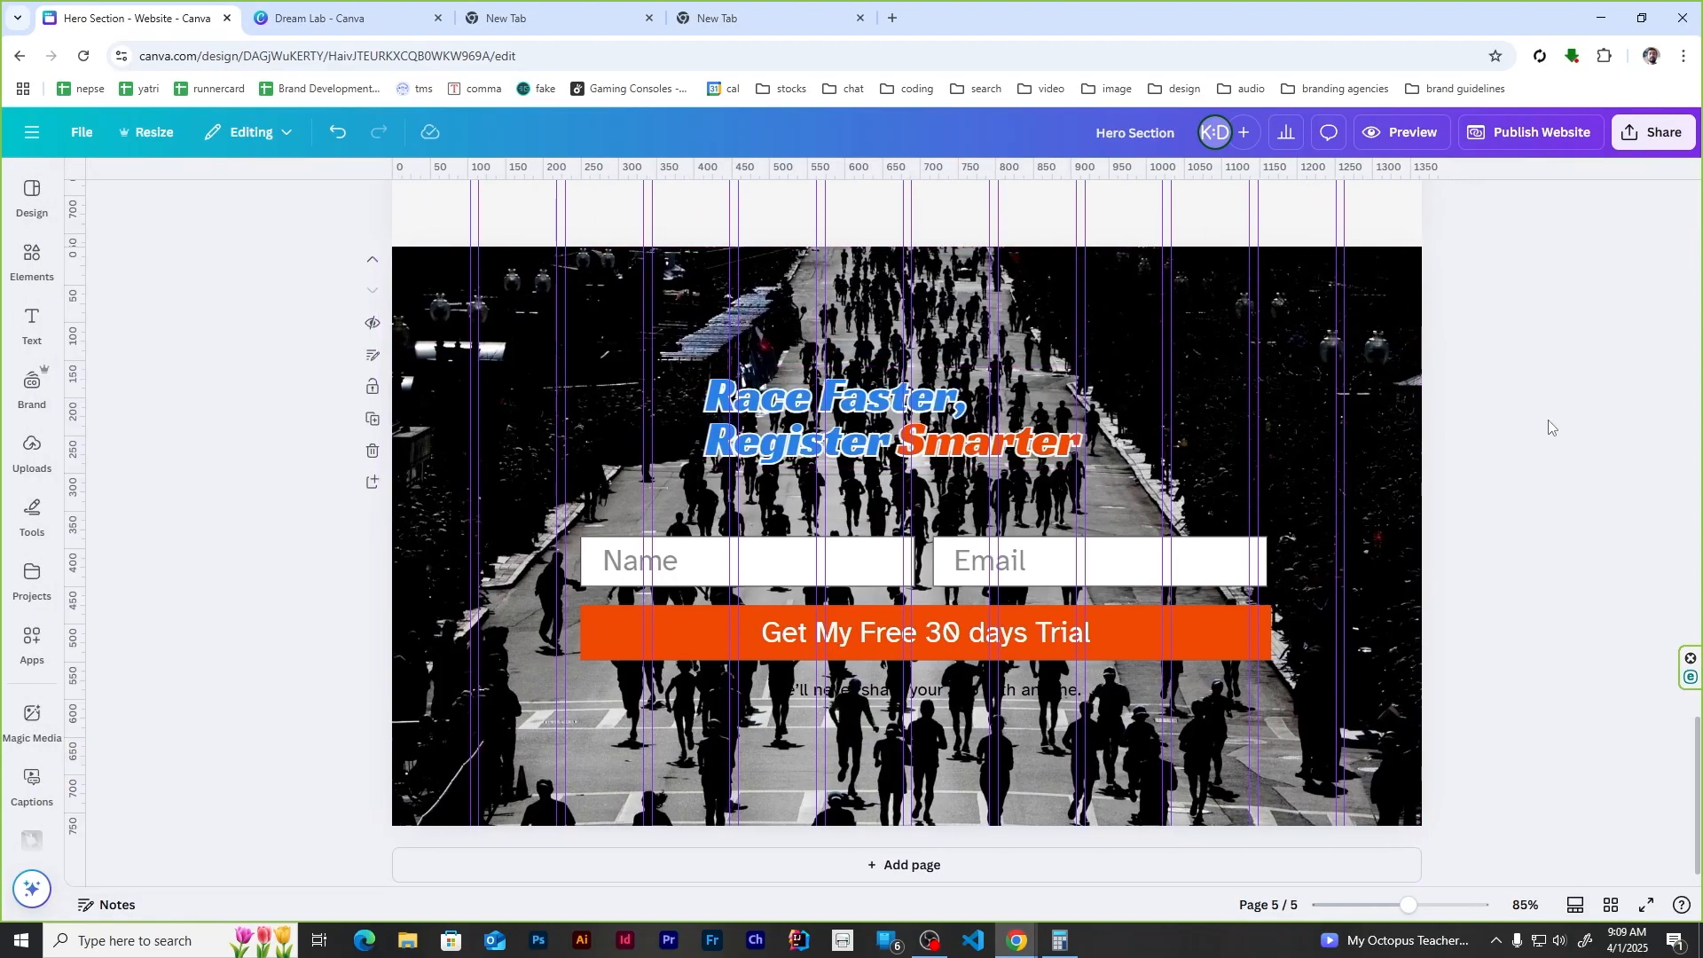
Step: Enlarge the "Race Faster, Register Smarter" heading slightly around its center
click(943, 461)
mouse_move(1082, 467)
mouse_down()
mouse_move(1125, 479)
mouse_move(1108, 463)
mouse_up()
click(1505, 464)
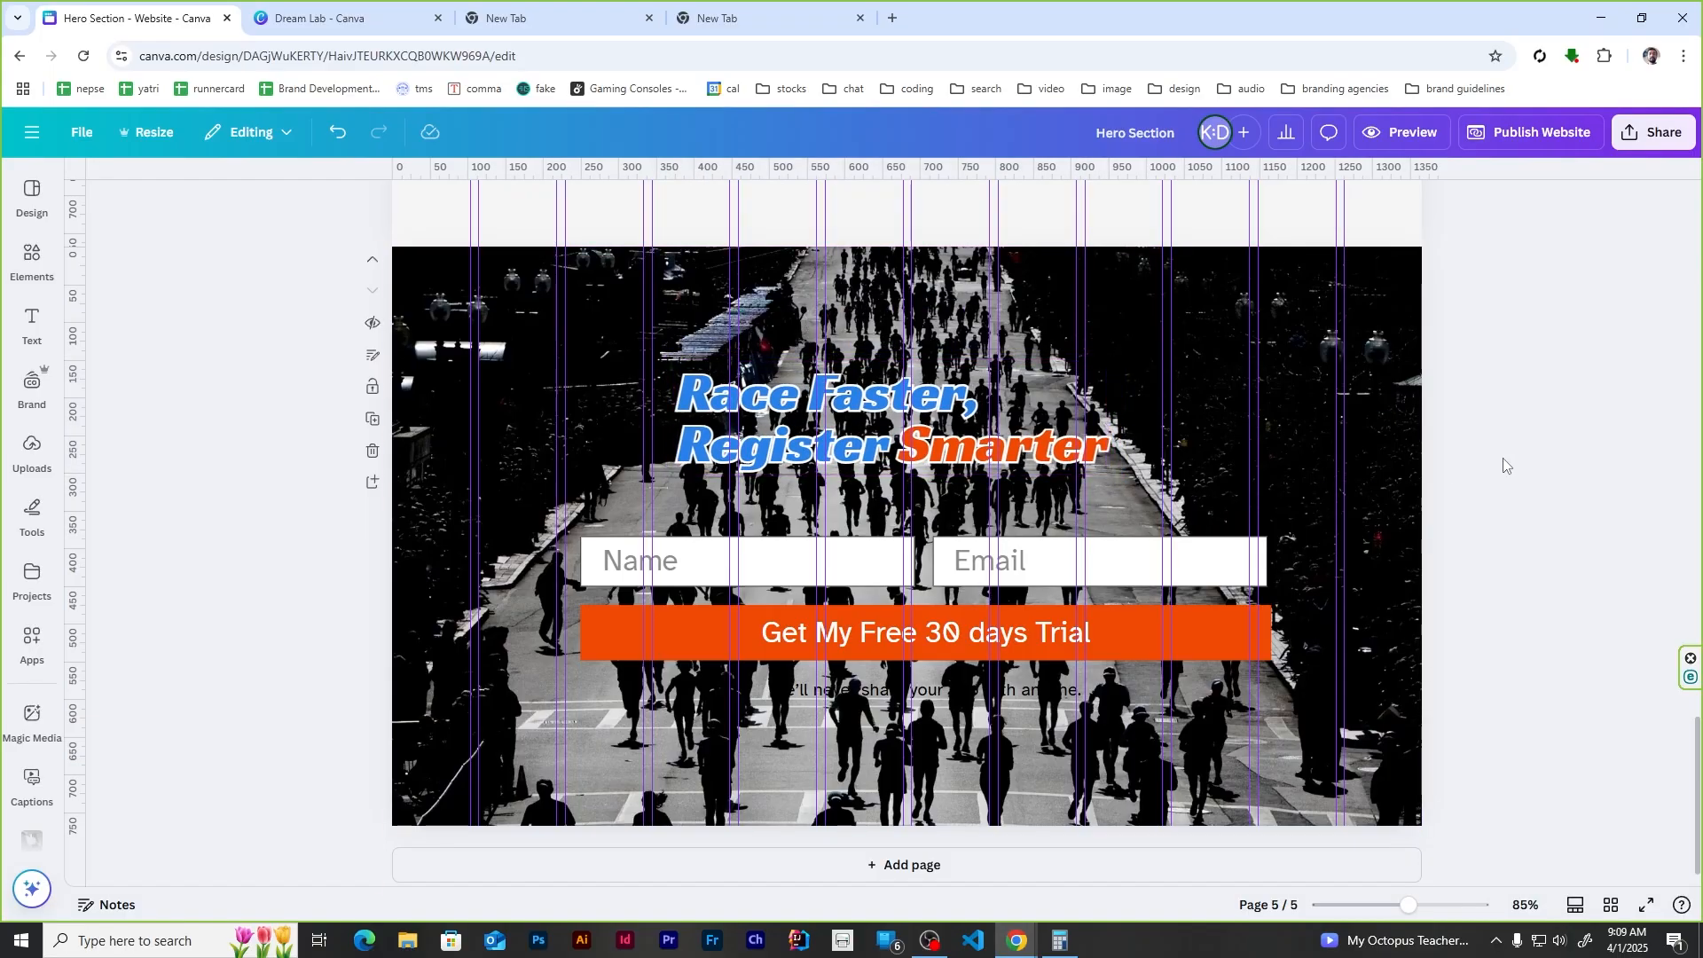
Step: Change the text color of the "We'll never share your info with anyone." note to white
click(879, 693)
click(700, 205)
click(239, 371)
click(1532, 529)
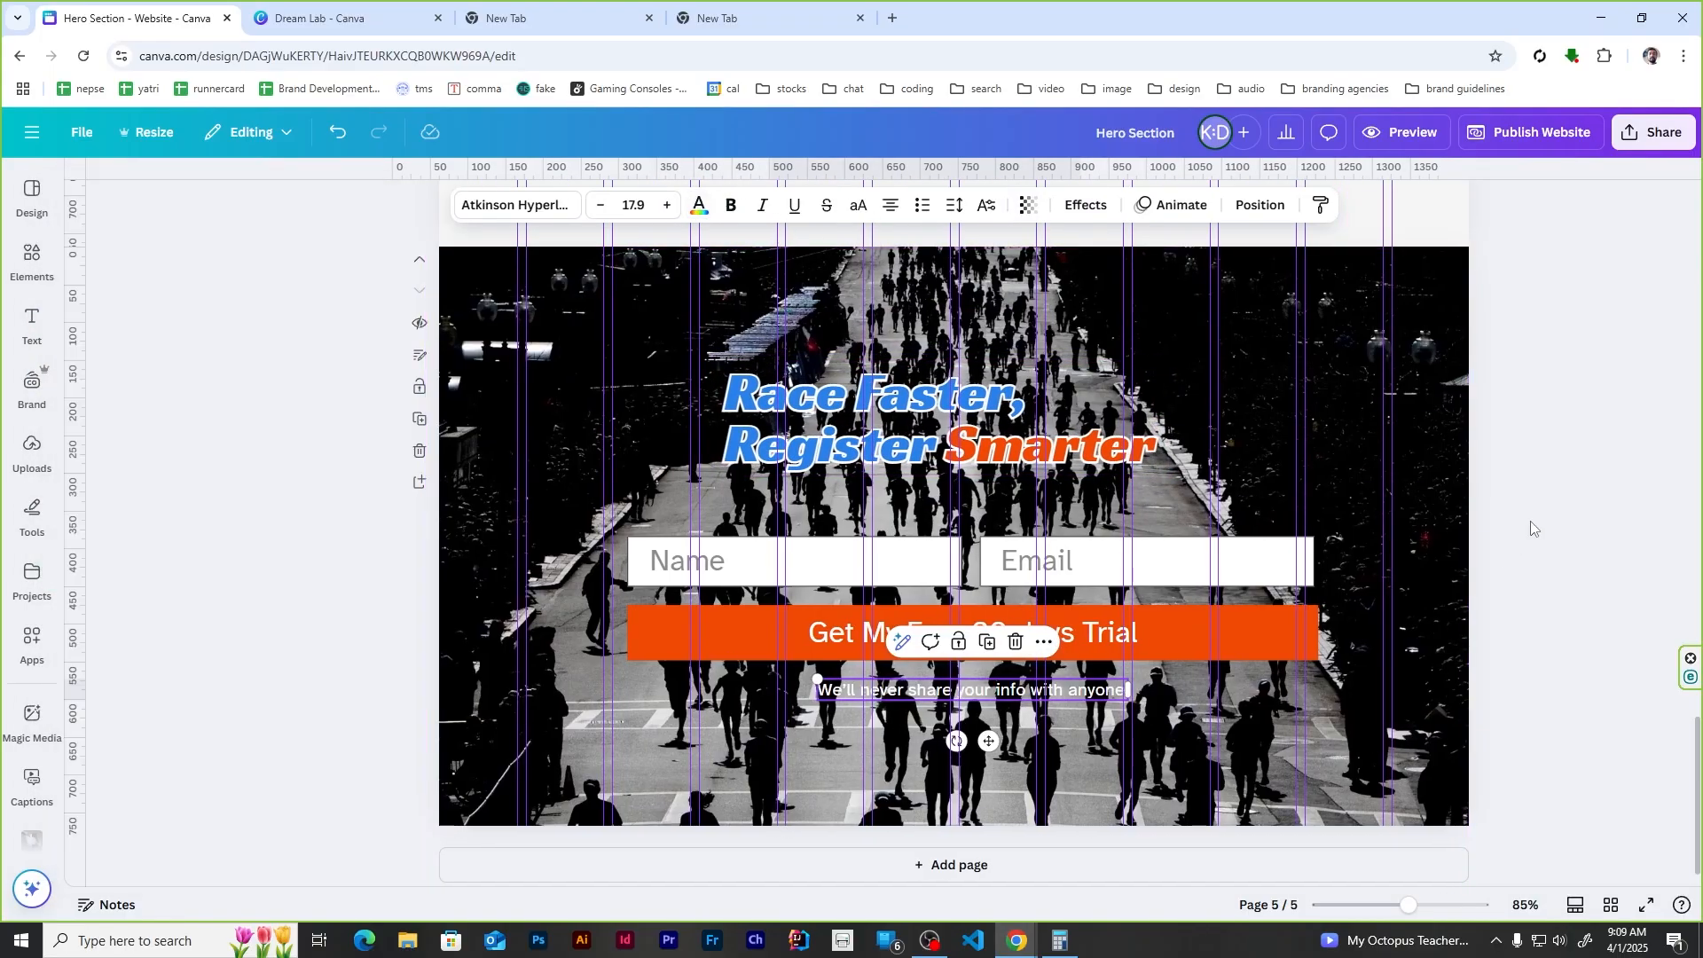
Step: Search the graphics for "hand cursor" and insert the white pointing hand with a black outline
click(32, 259)
click(206, 196)
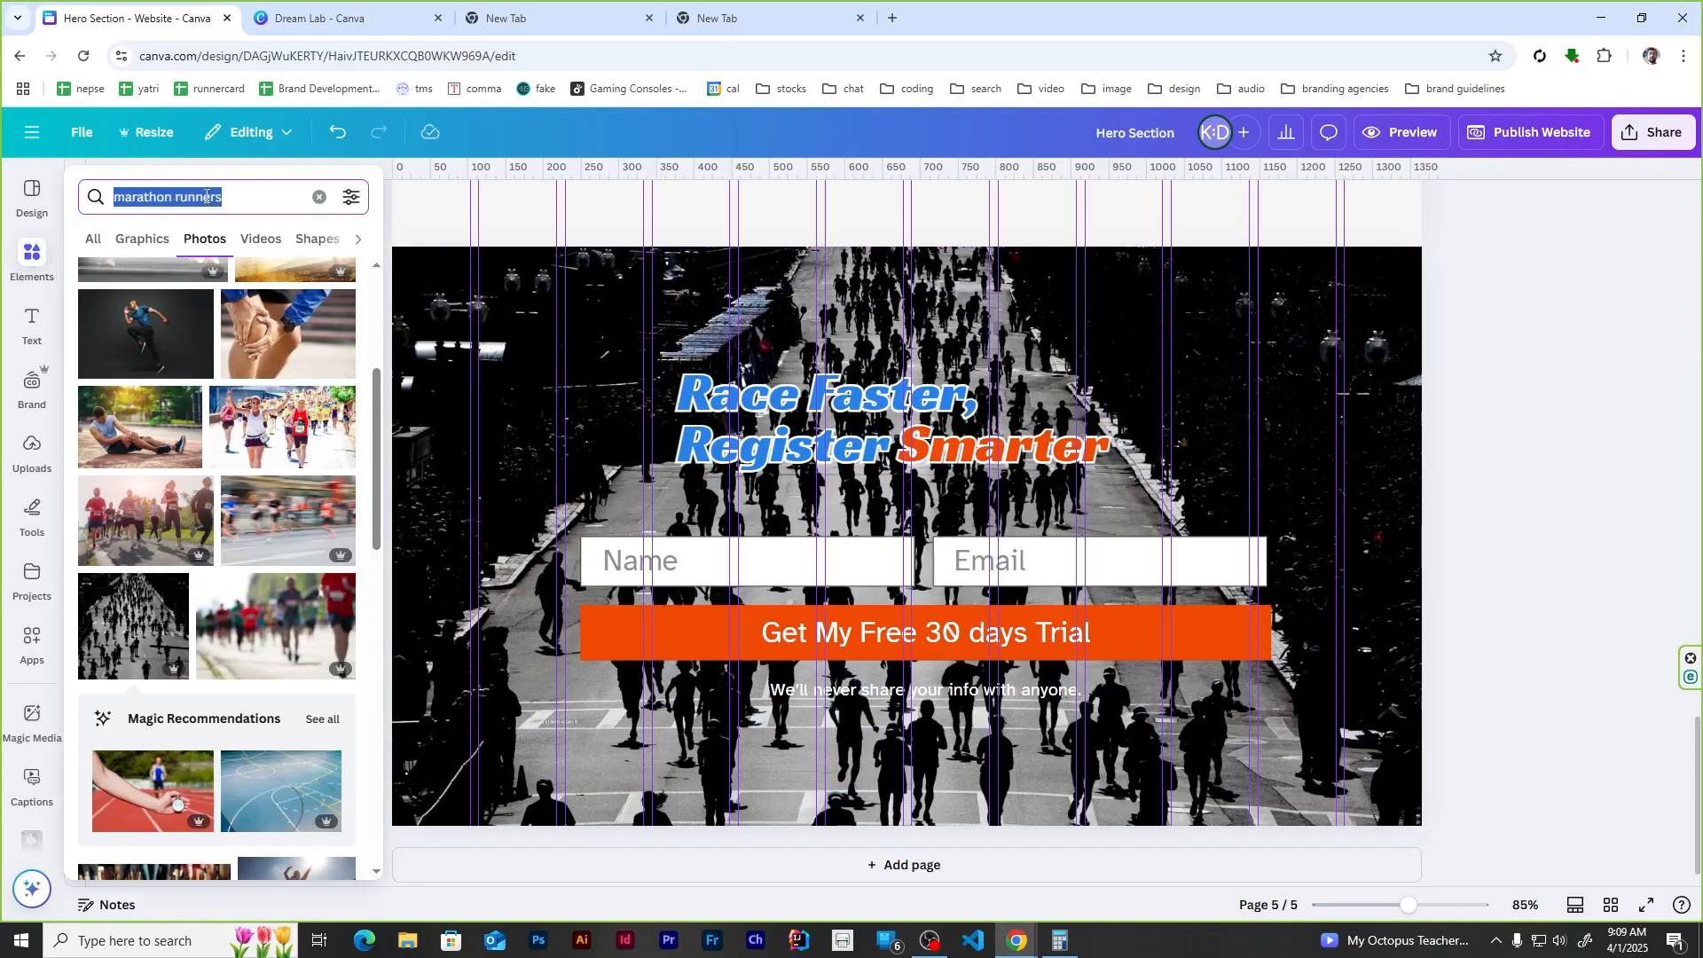
text(hand cursor)
key(Return)
click(142, 238)
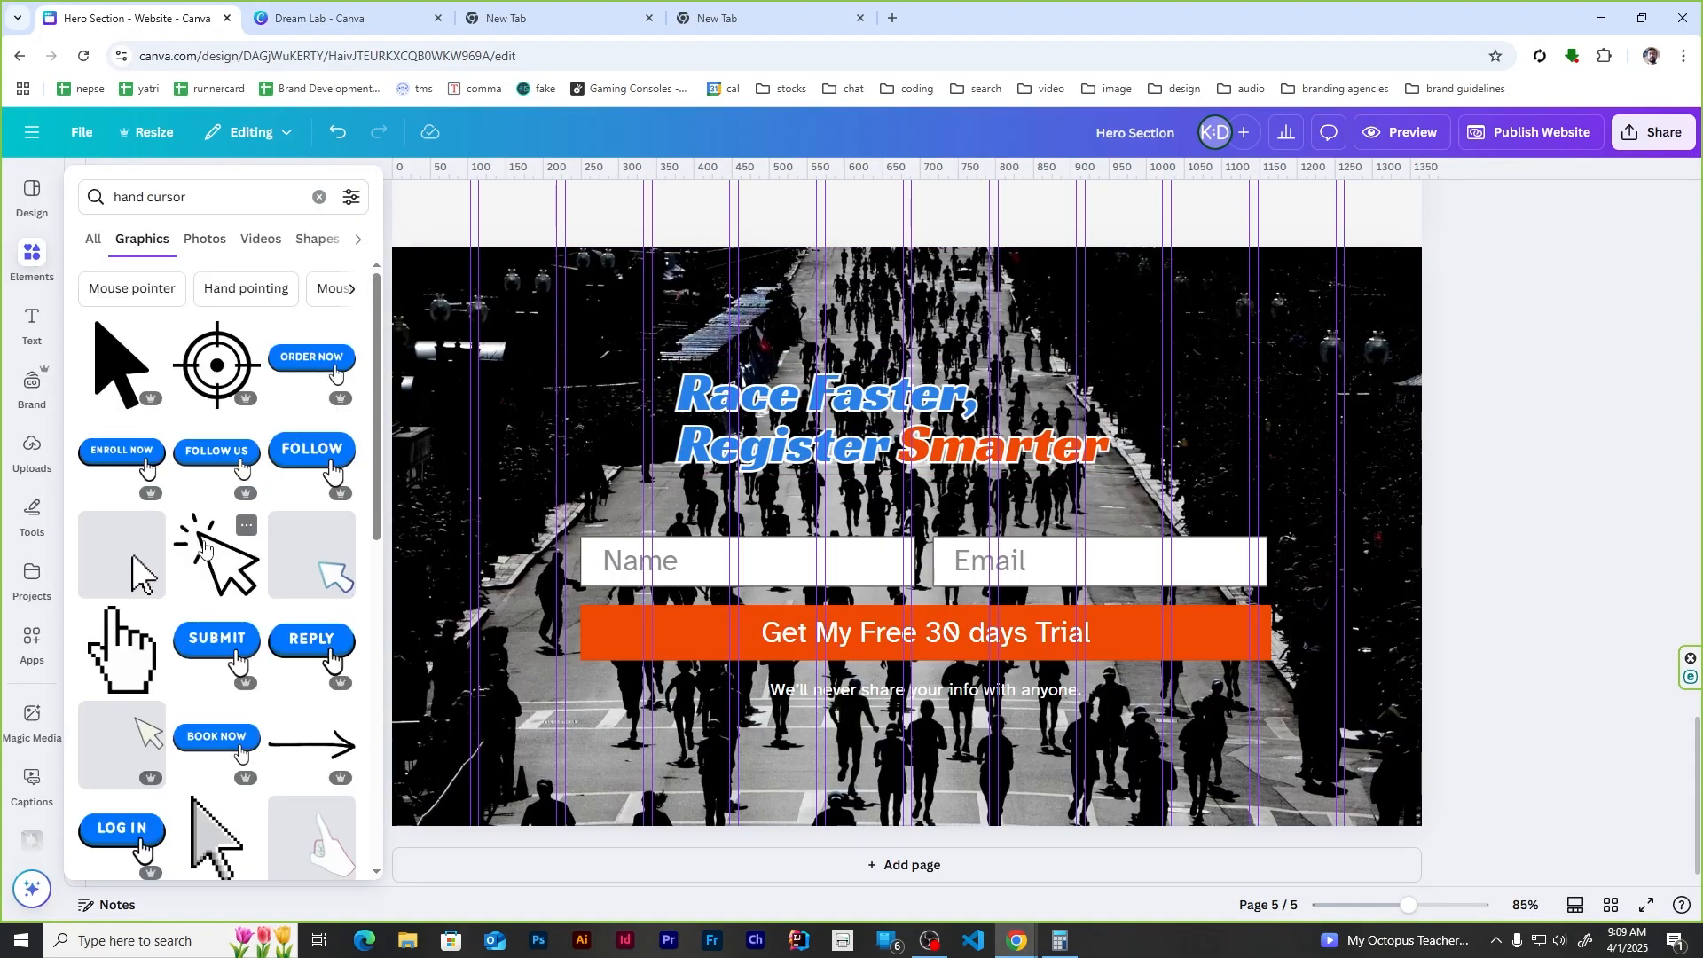
scroll(213, 615, down, 6)
click(213, 615)
Step: Shrink the hand cursor, place it on the lower edge of the orange trial button, and hide the rulers and guides
drag(904, 532, 1142, 648)
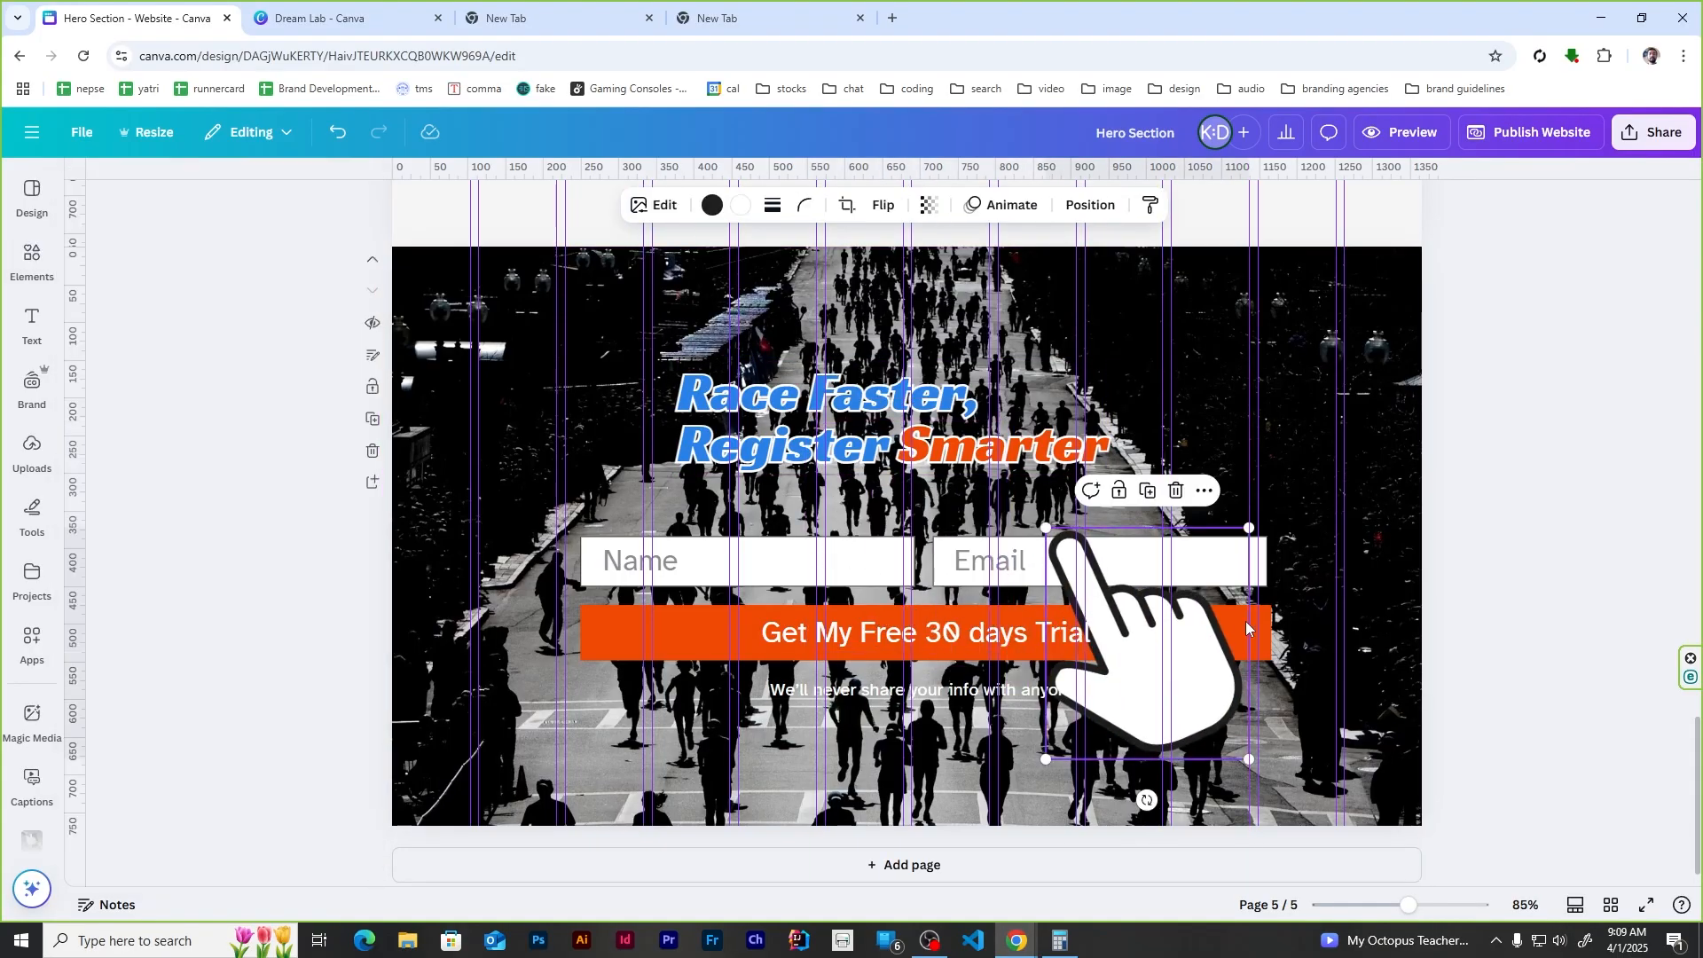
drag(1259, 524, 1143, 672)
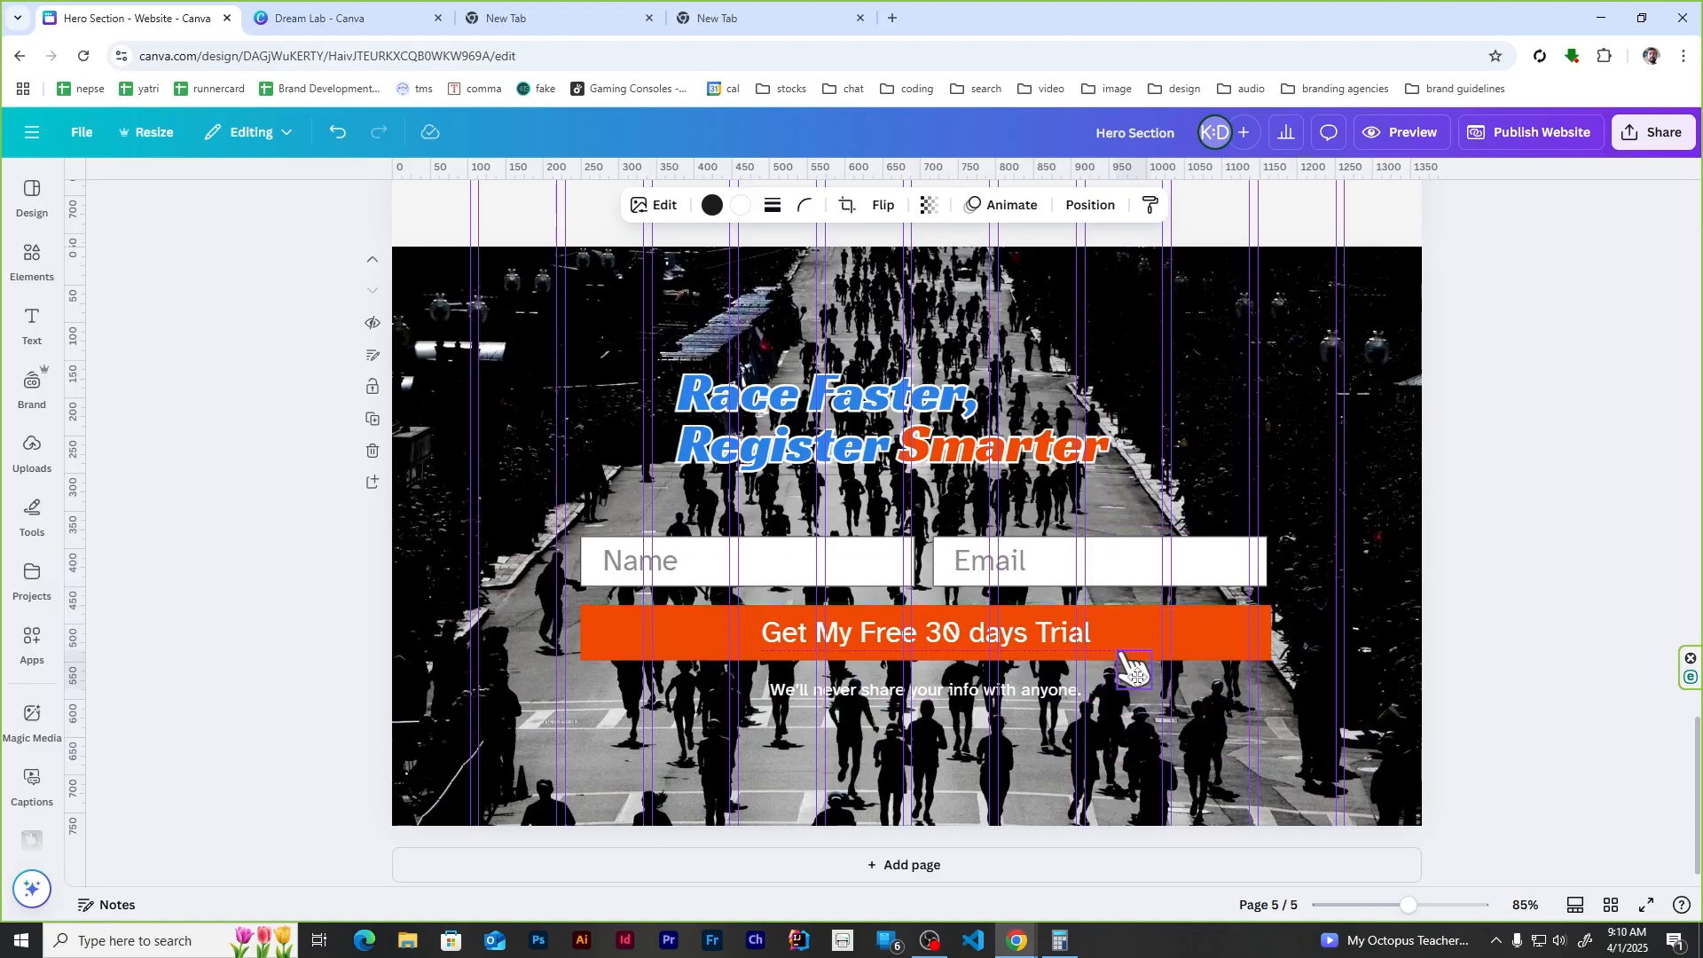
click(1442, 595)
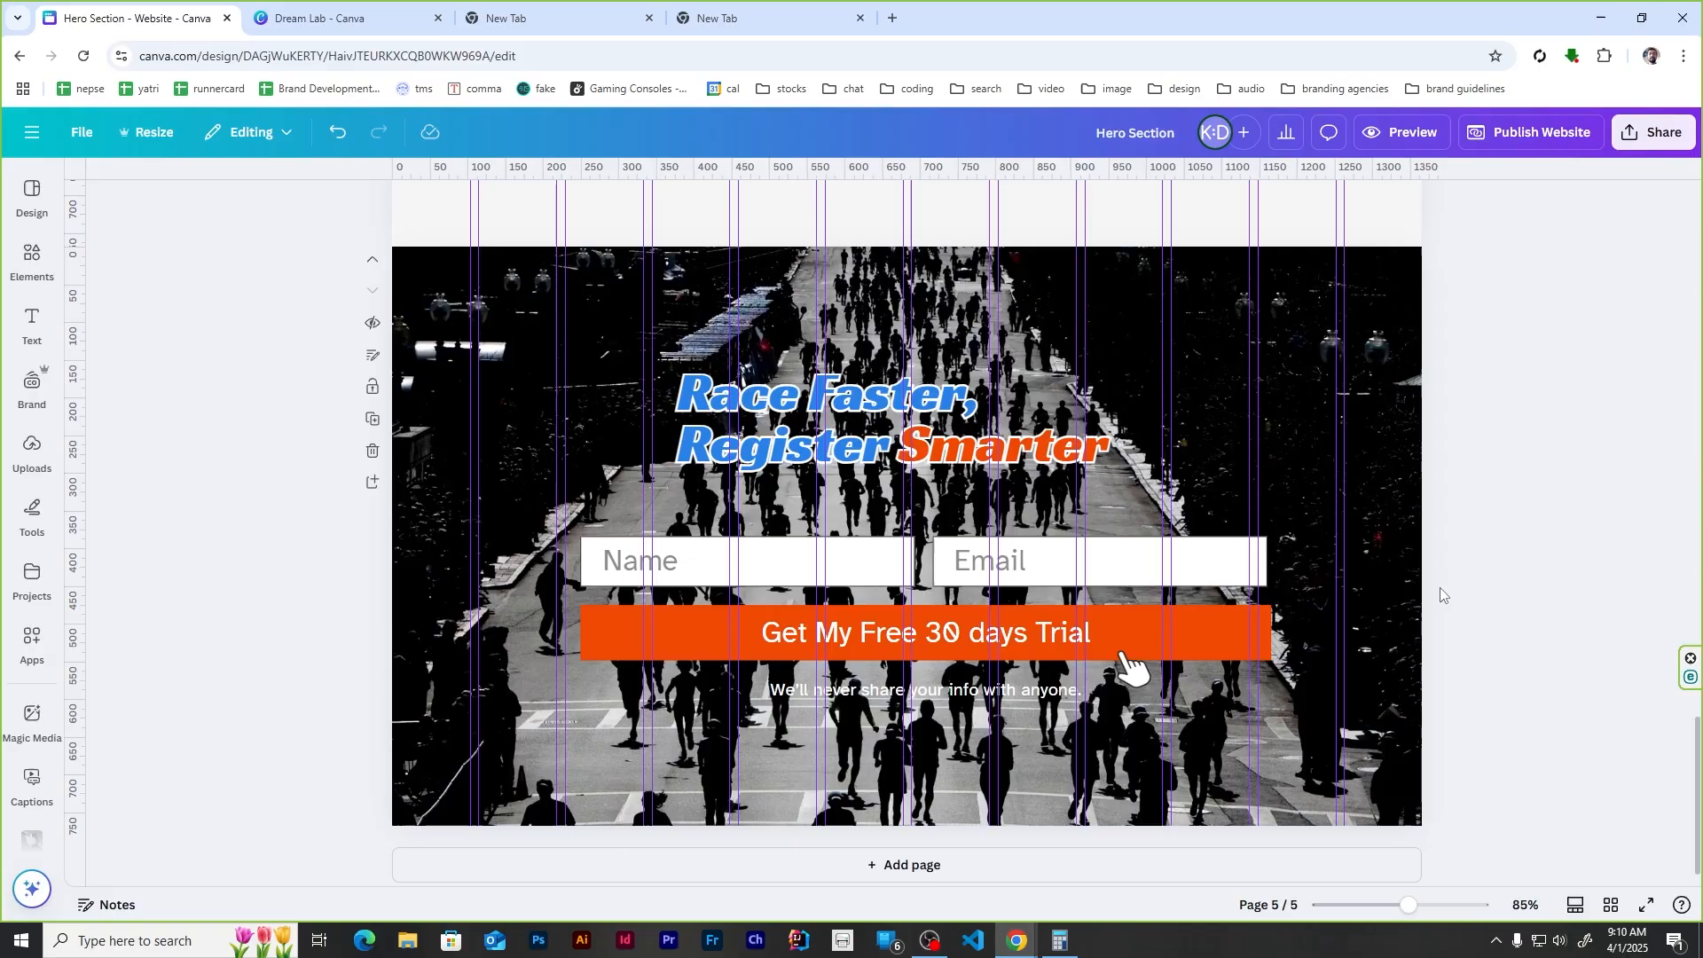
key(shift+r)
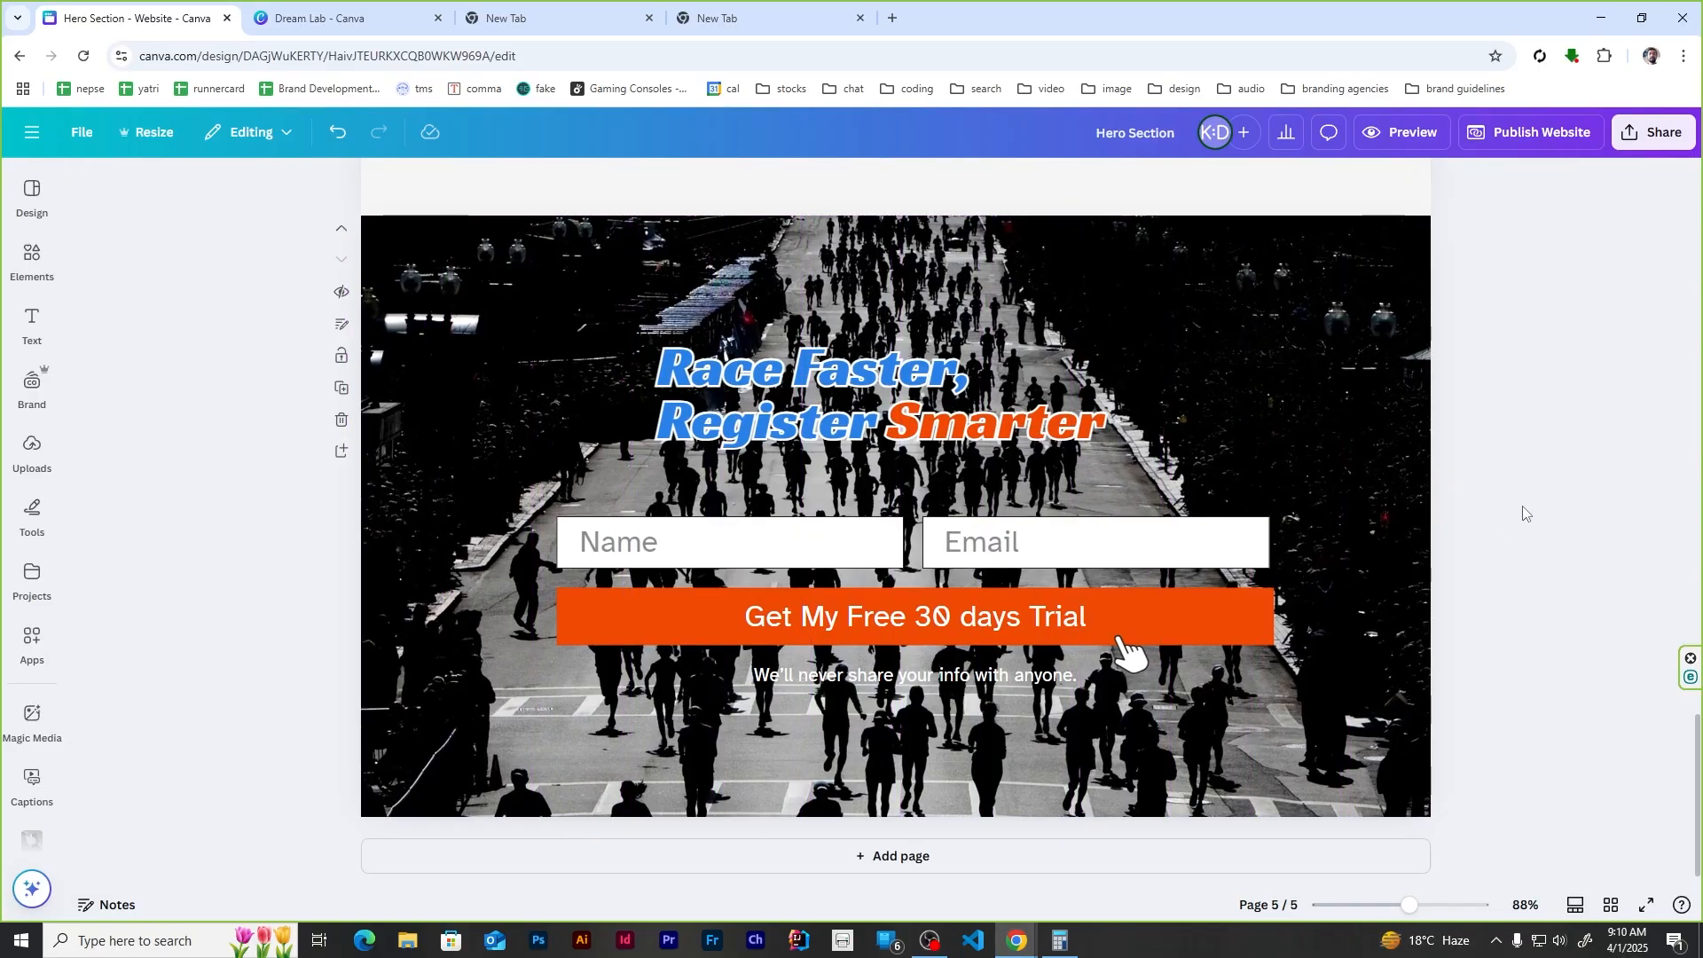
Step: Remove the border from both the Name and Email field boxes
click(744, 549)
click(486, 182)
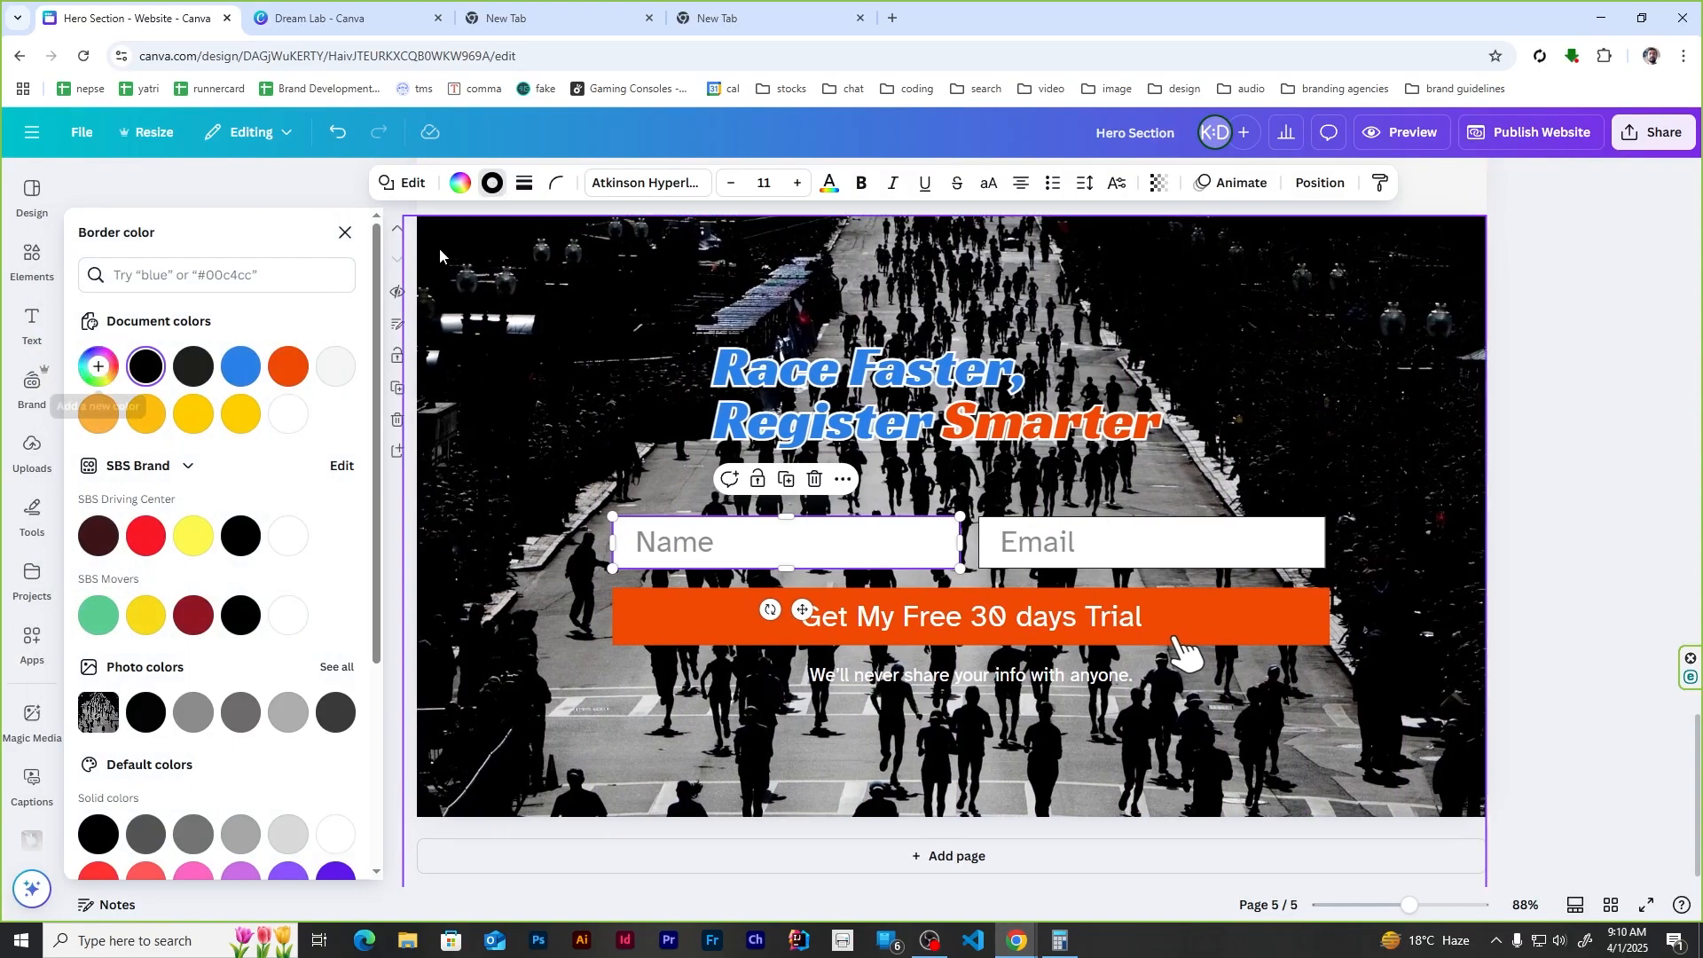
click(525, 183)
click(424, 237)
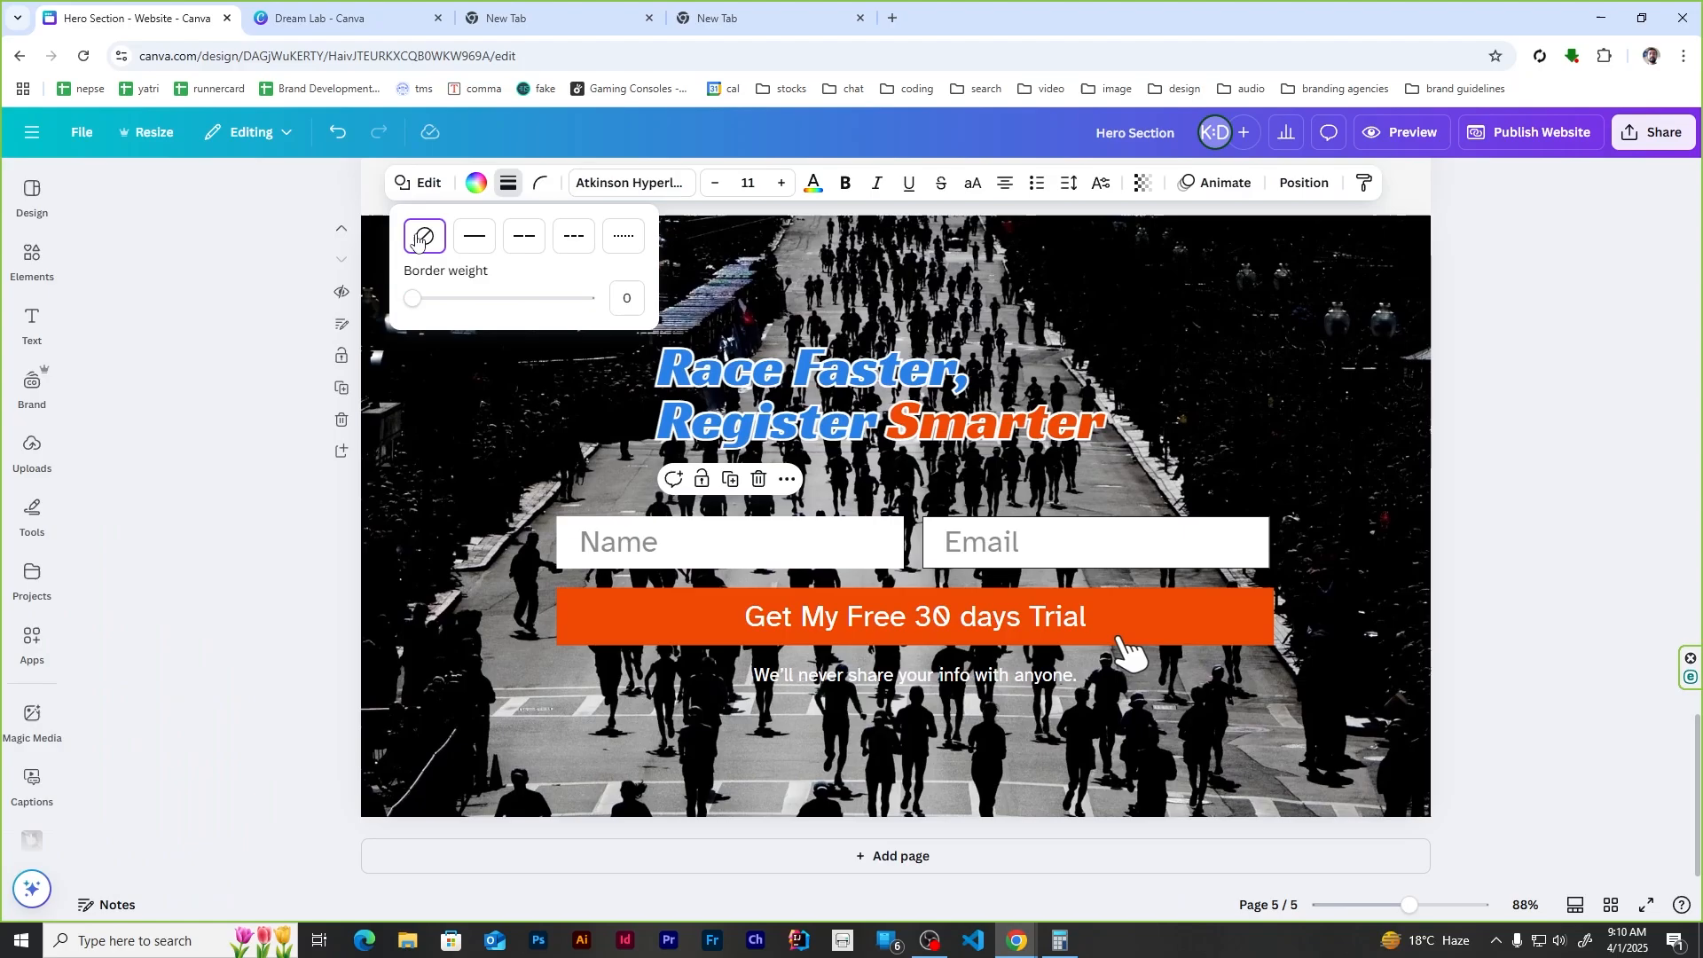
click(1123, 542)
click(508, 182)
click(424, 237)
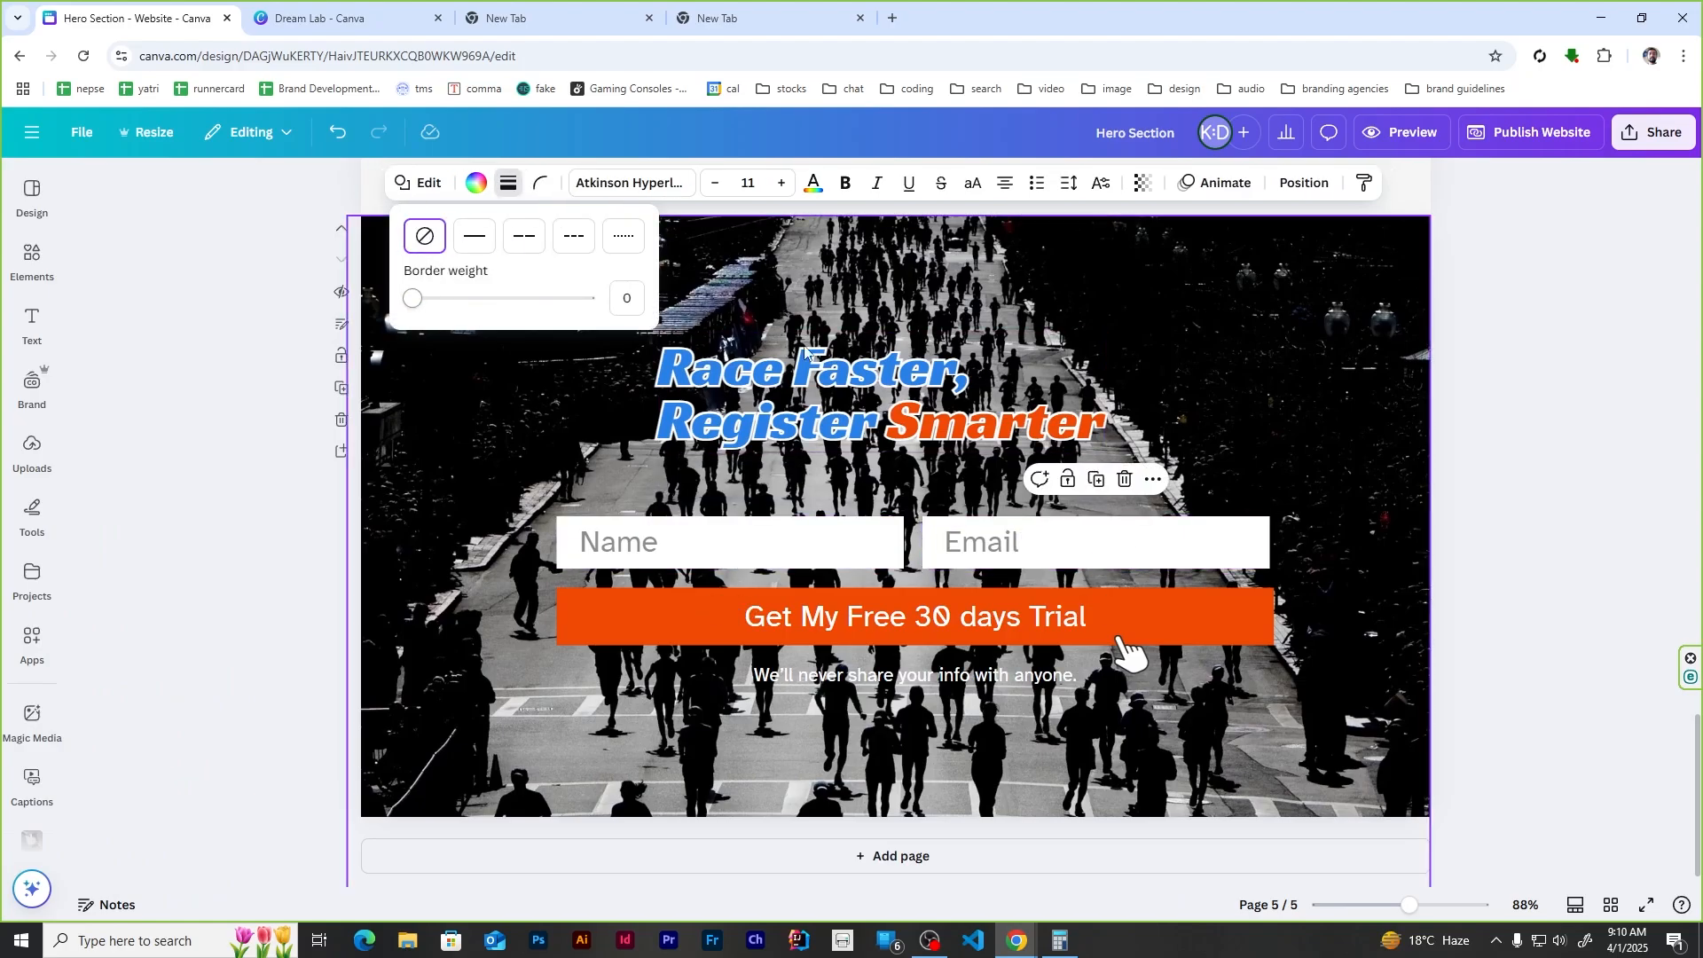
click(1643, 527)
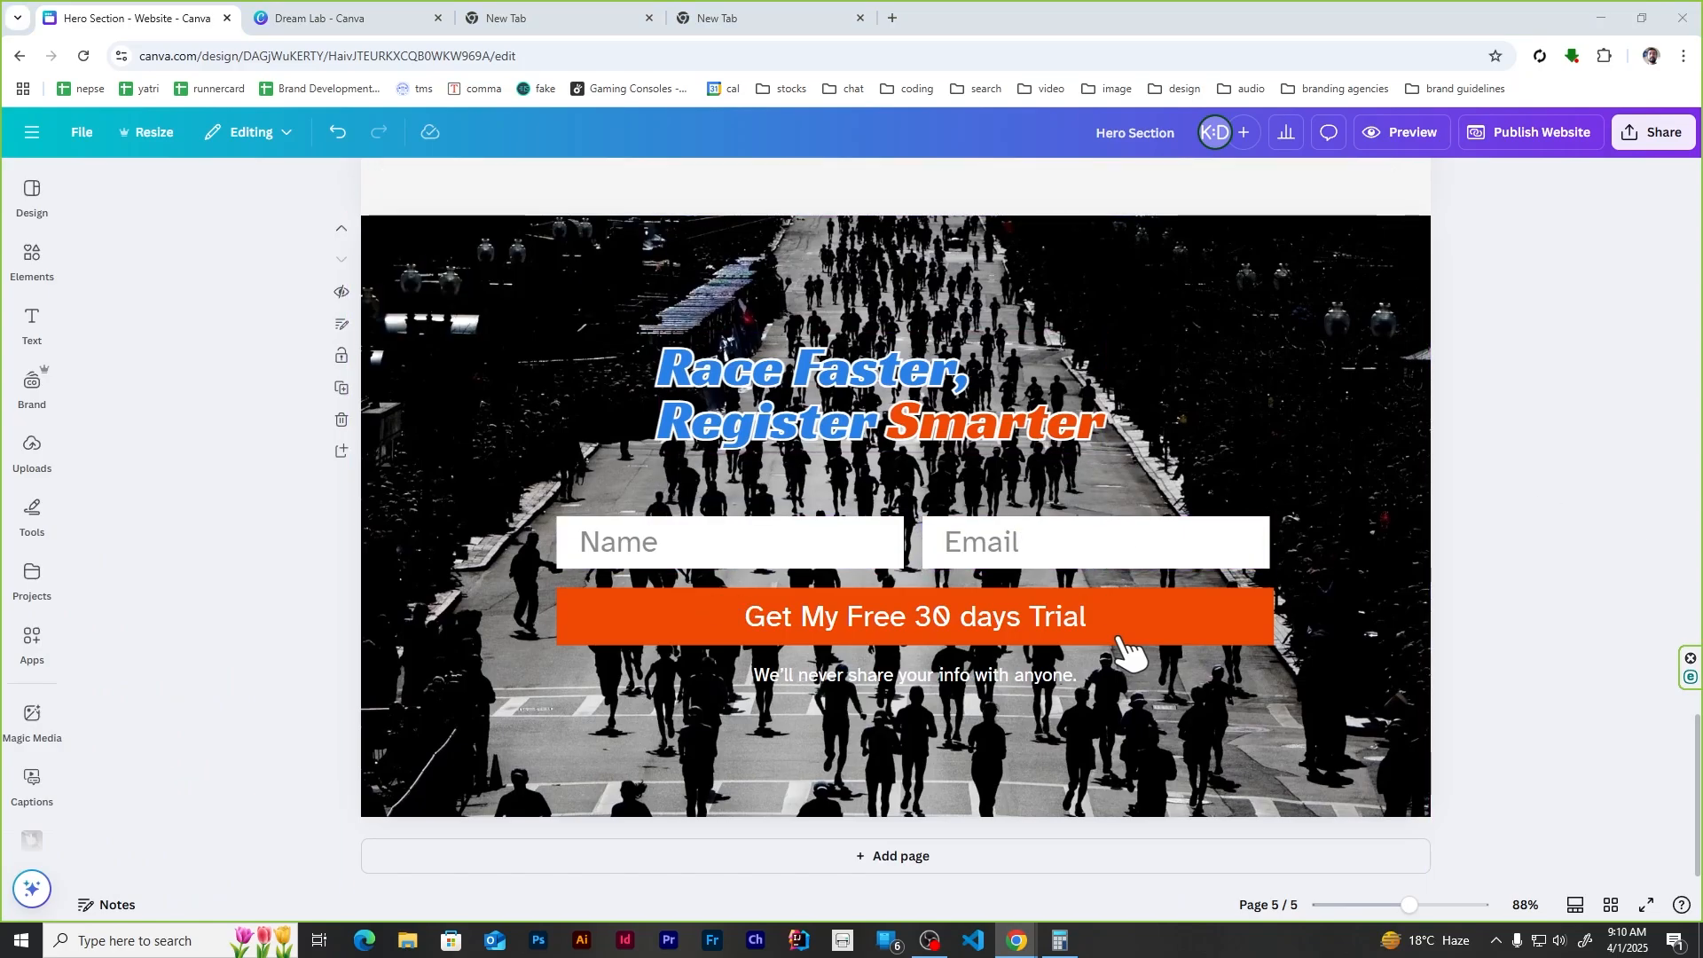
Step: Set the corner rounding of the Name and Email field boxes to 5
click(895, 538)
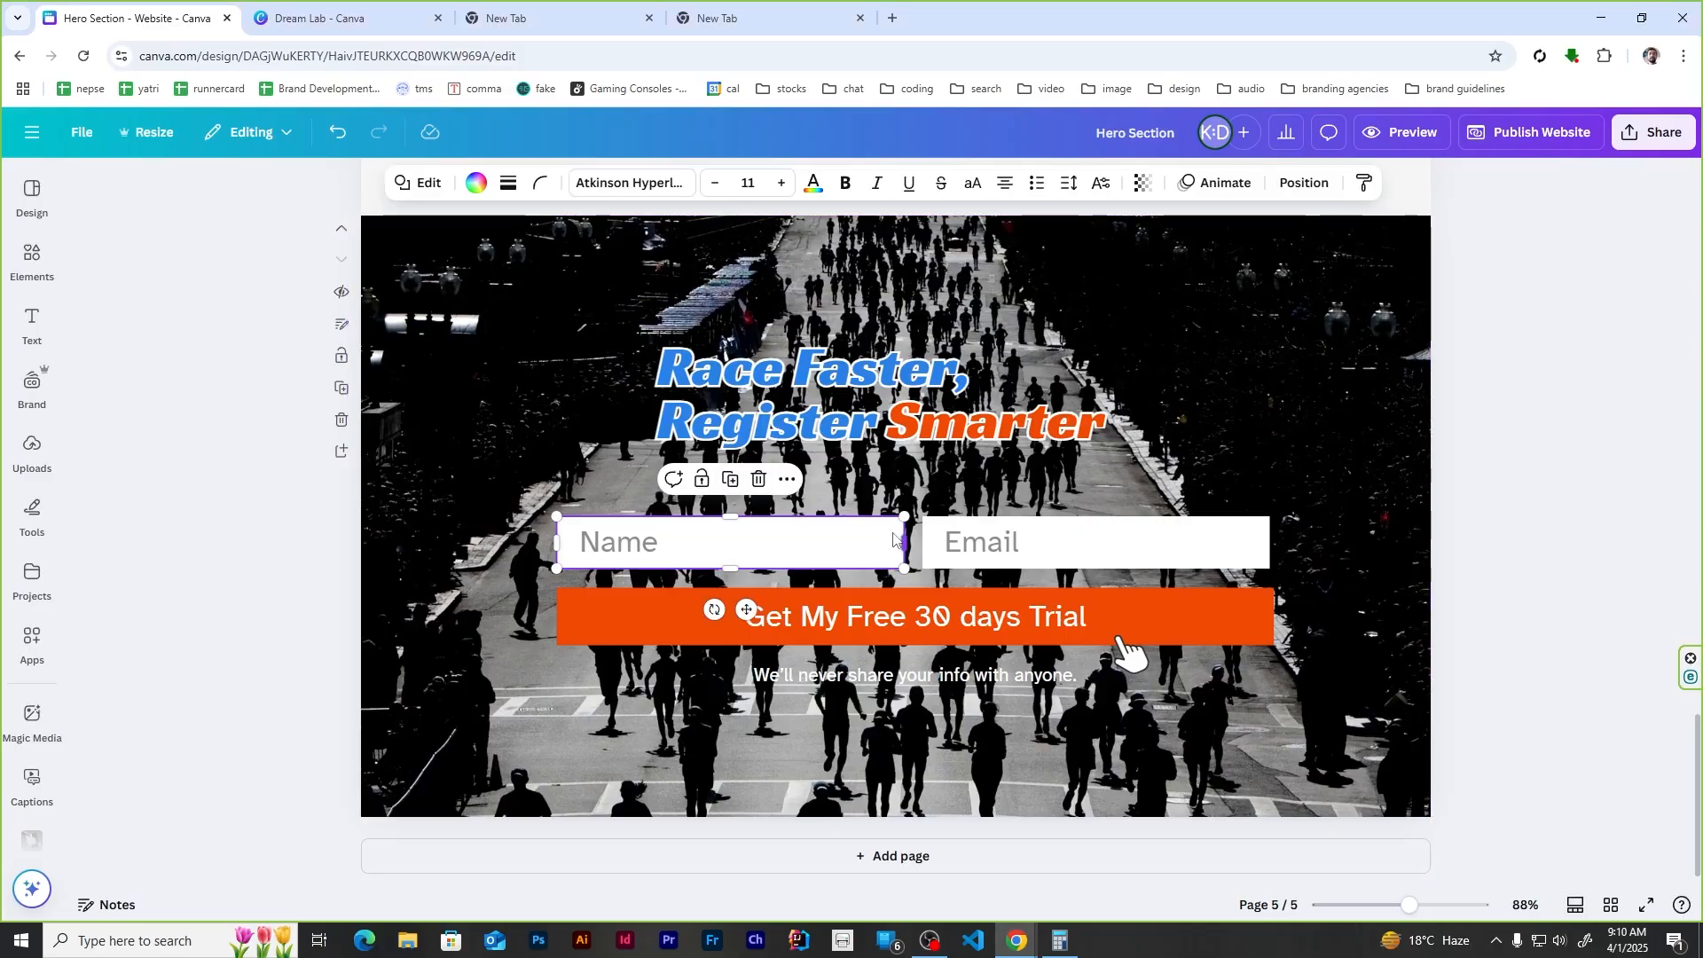
click(540, 183)
click(630, 265)
text(5)
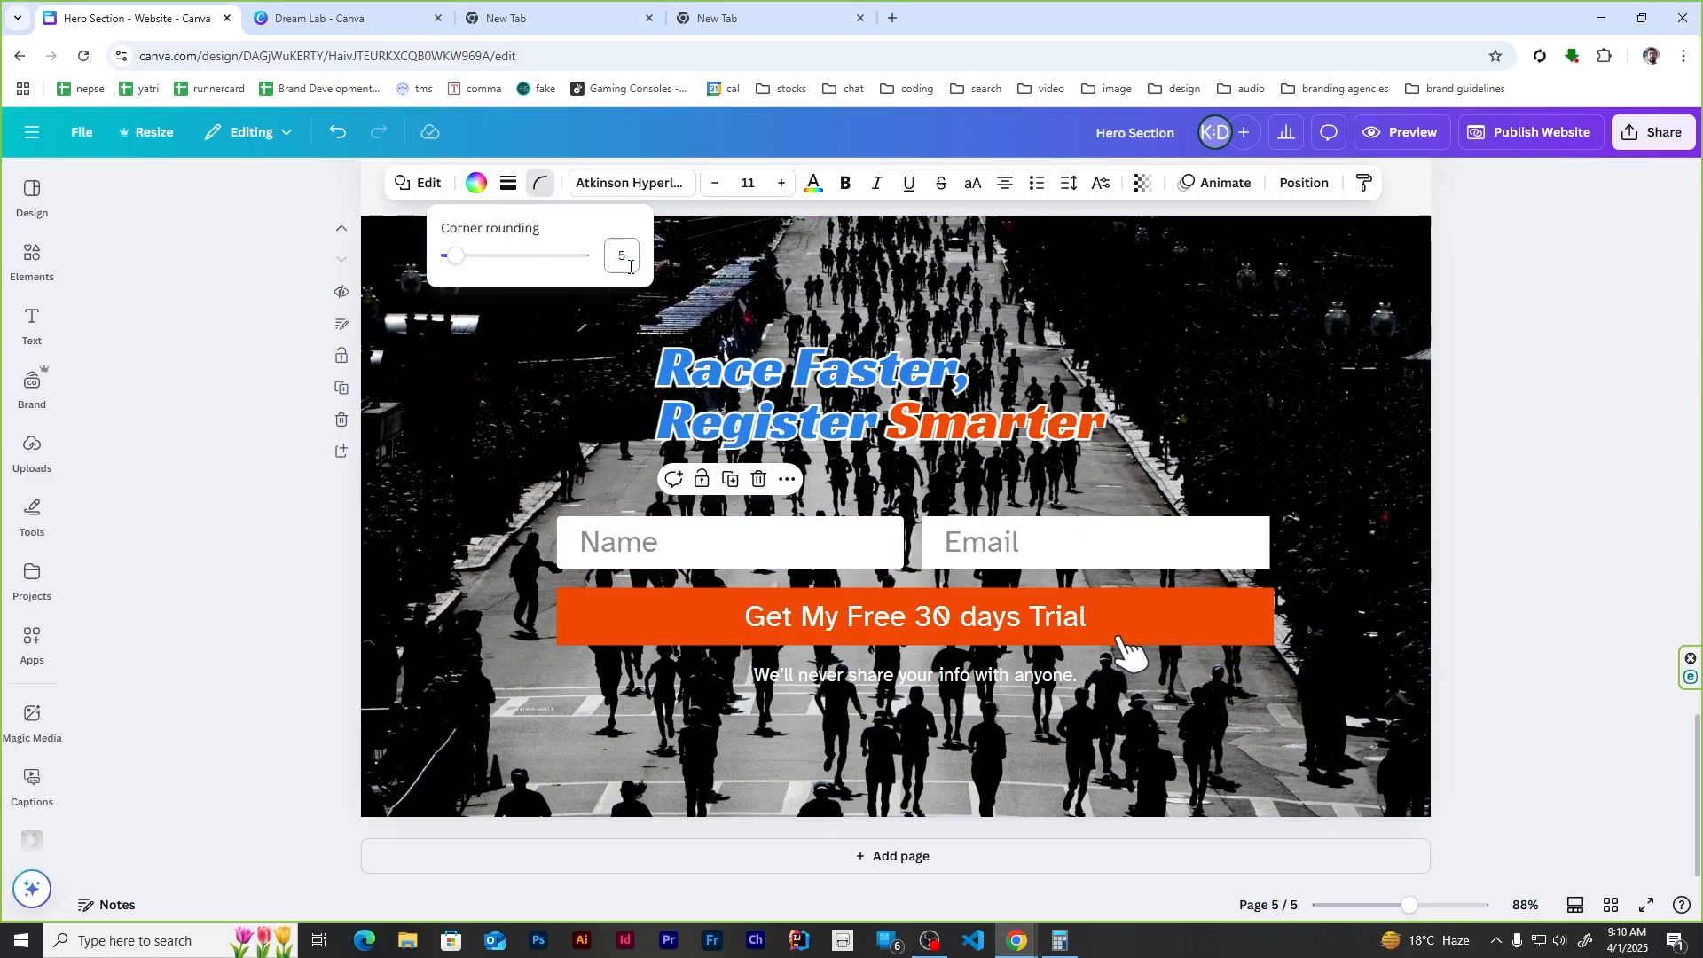
click(1226, 541)
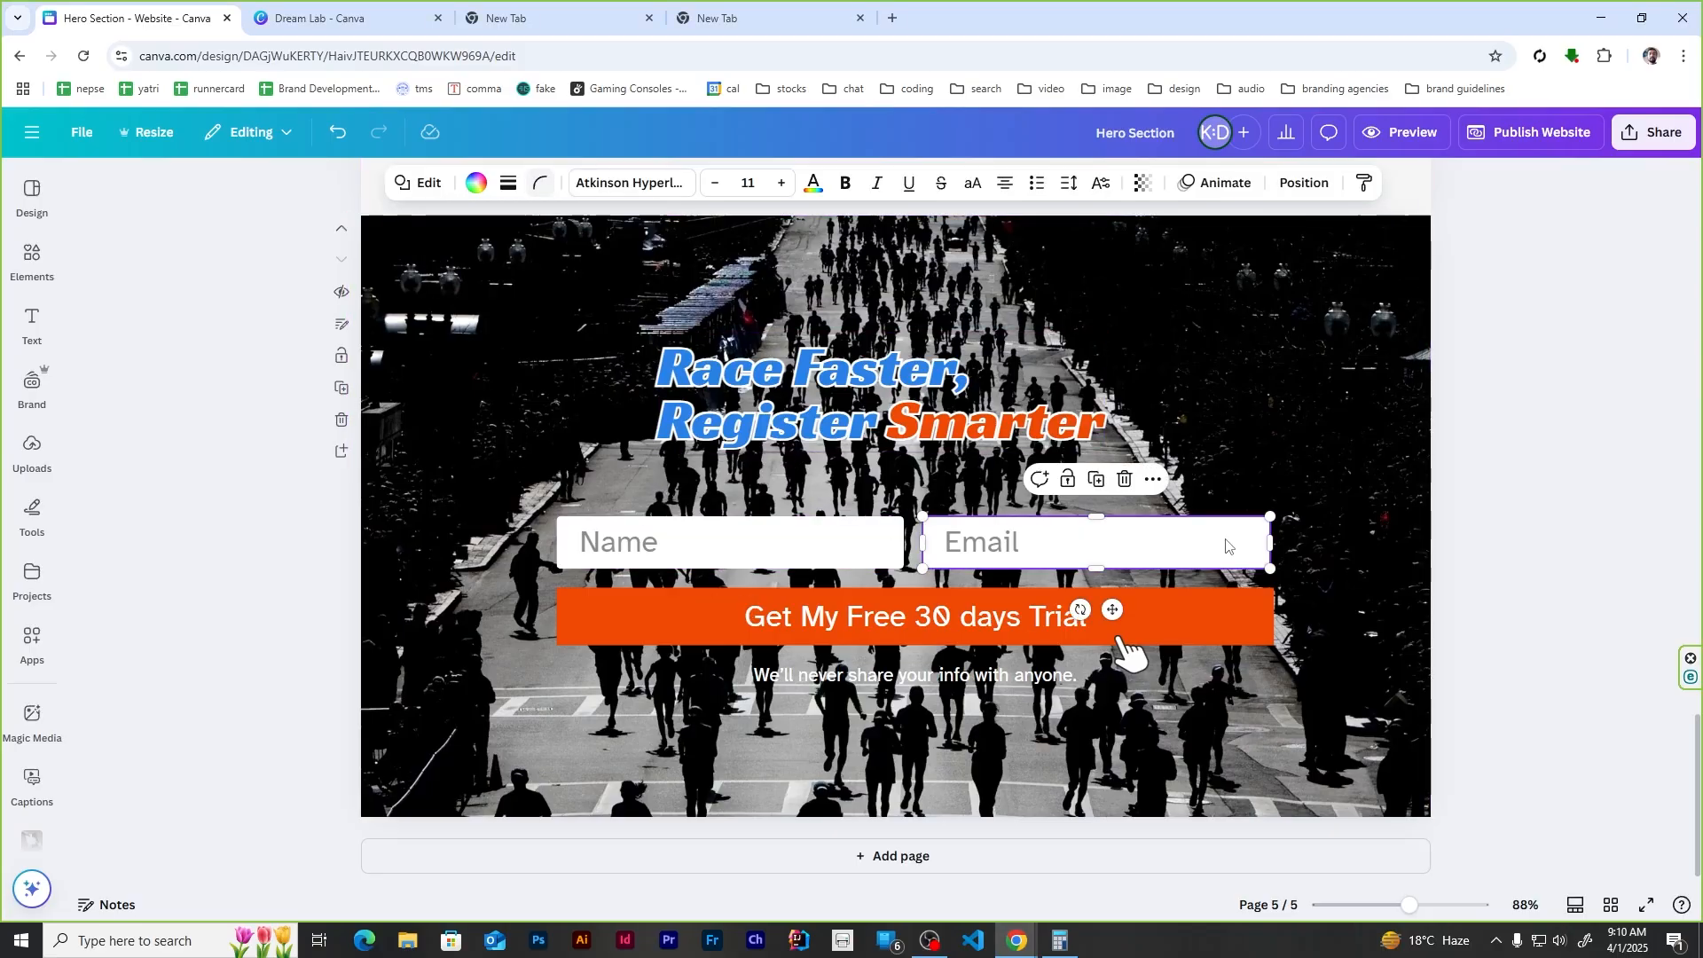
click(541, 183)
click(612, 263)
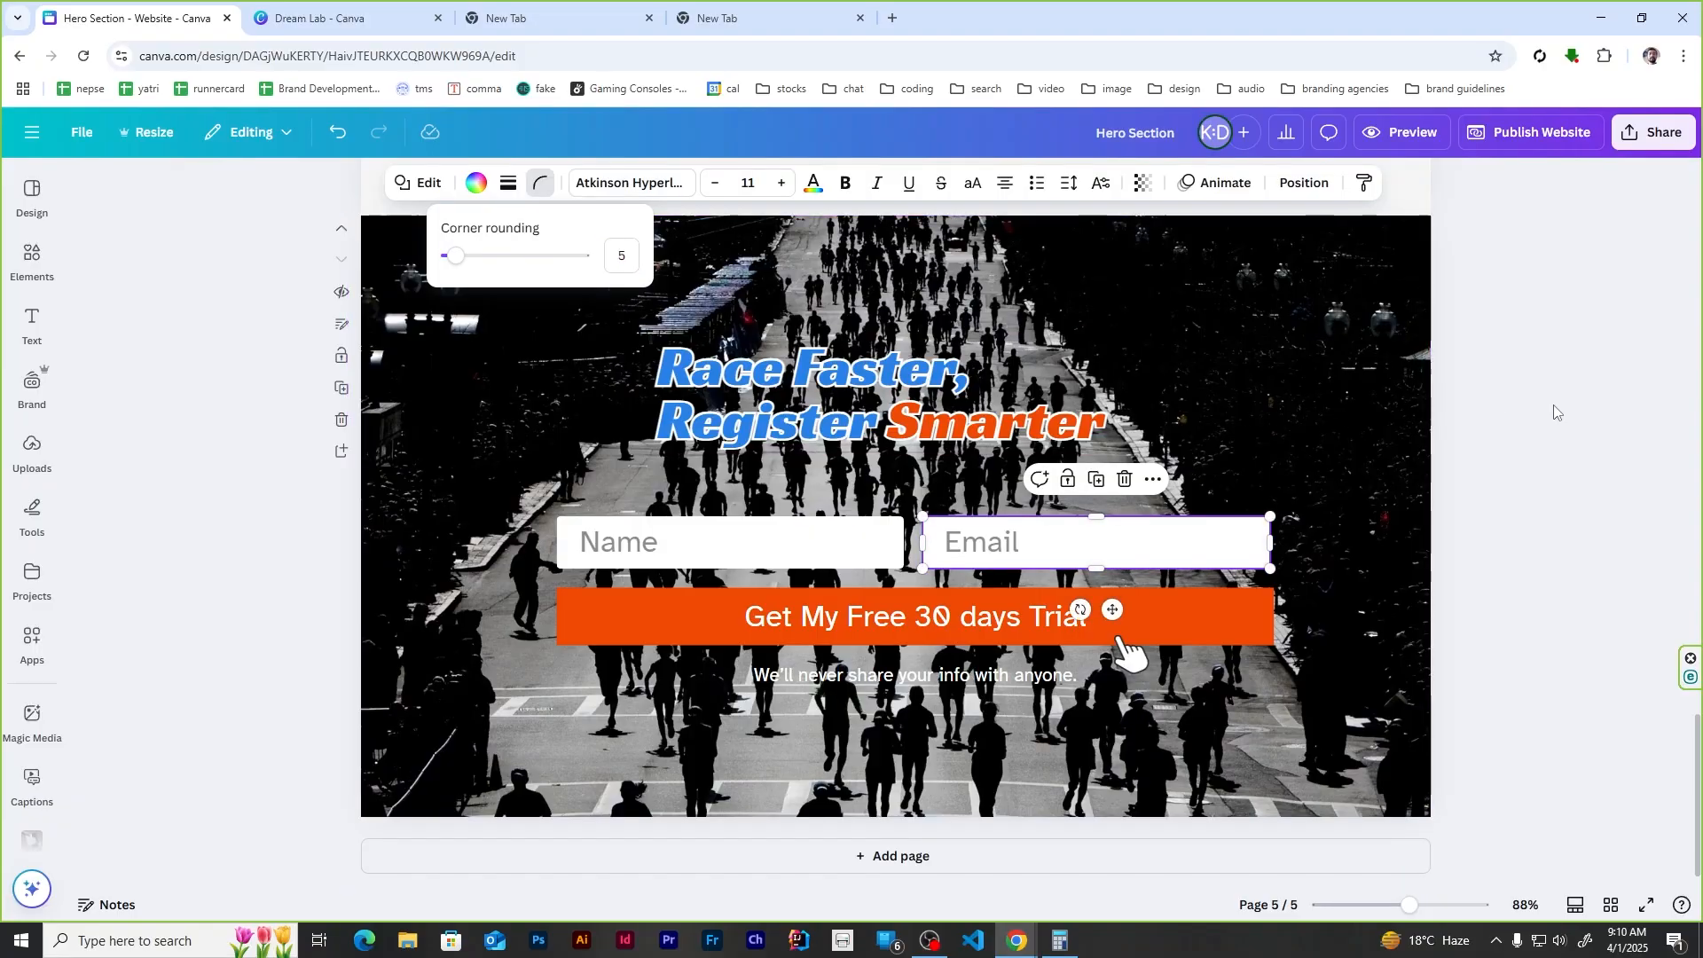
click(1578, 419)
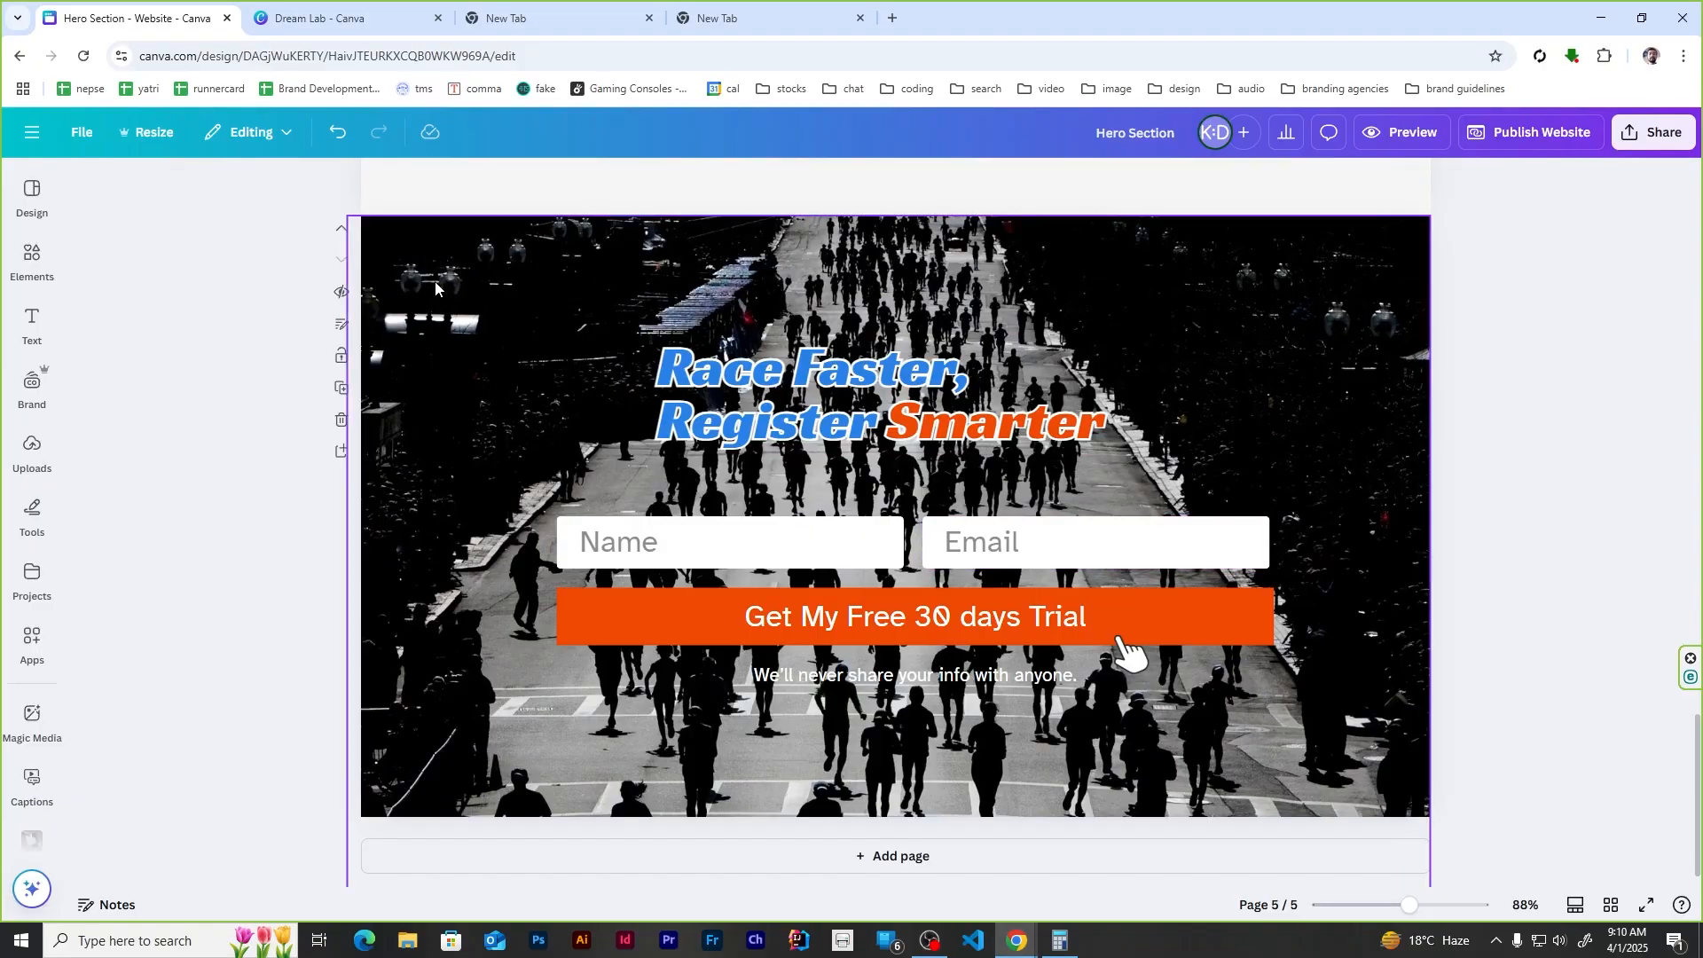
Step: Search the graphics for "man running icon" and look through the results for a suitable runner graphic
click(32, 258)
triple_click(209, 198)
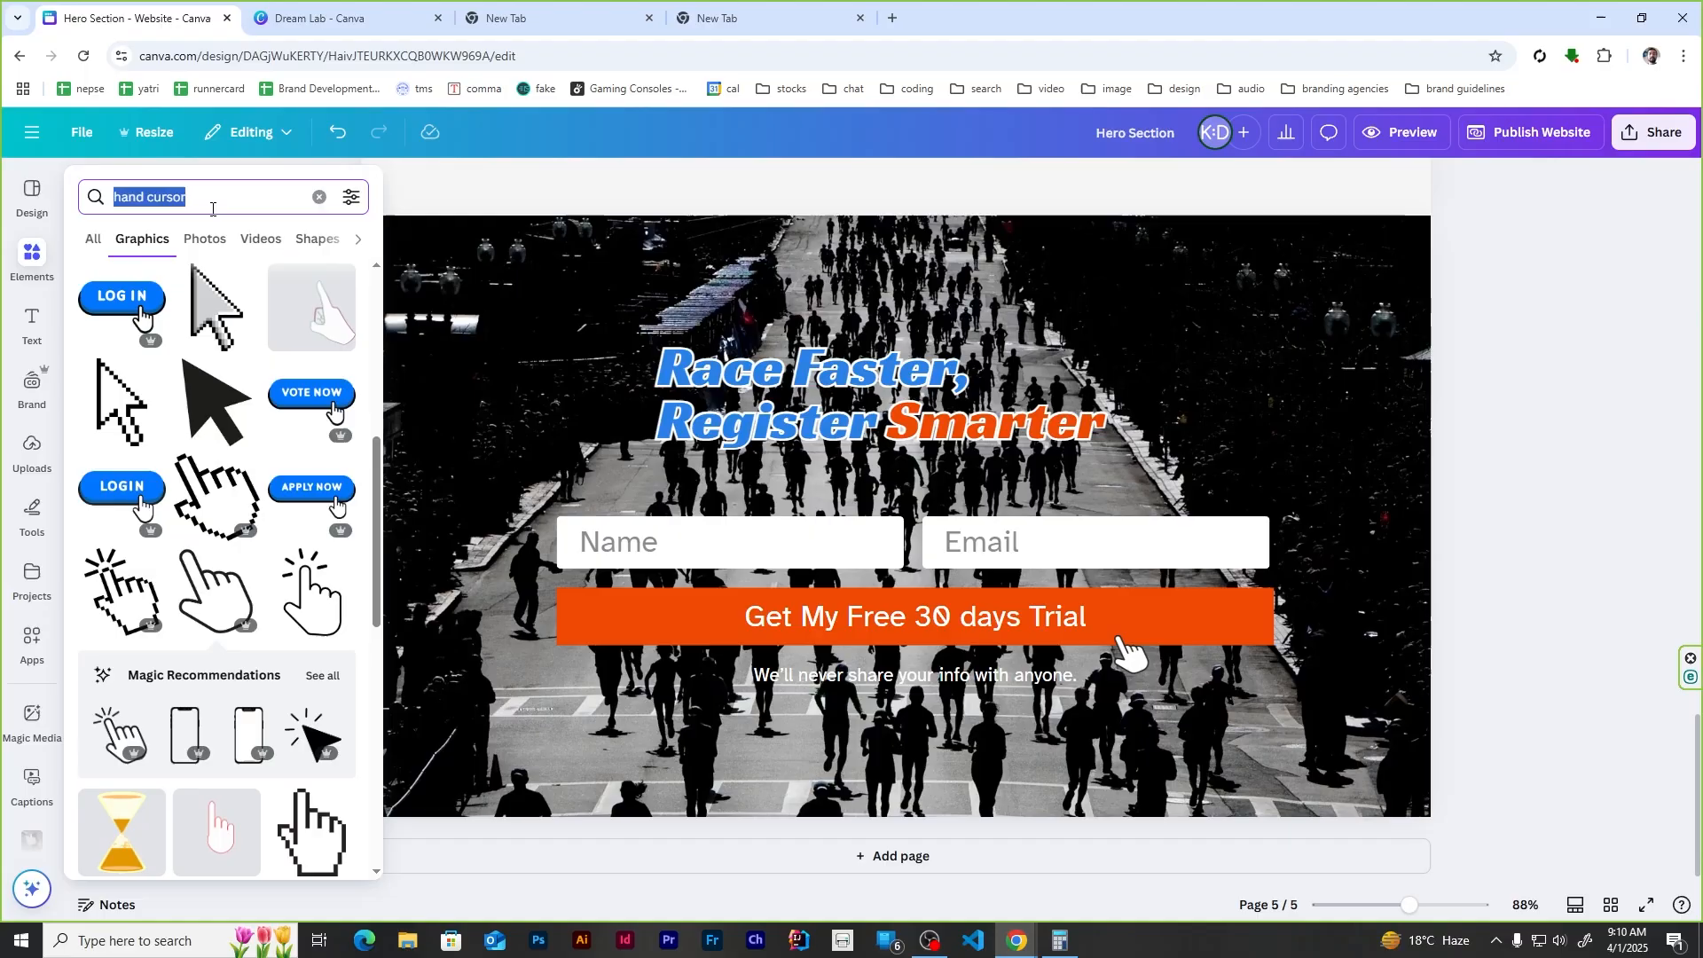
text(man running icon)
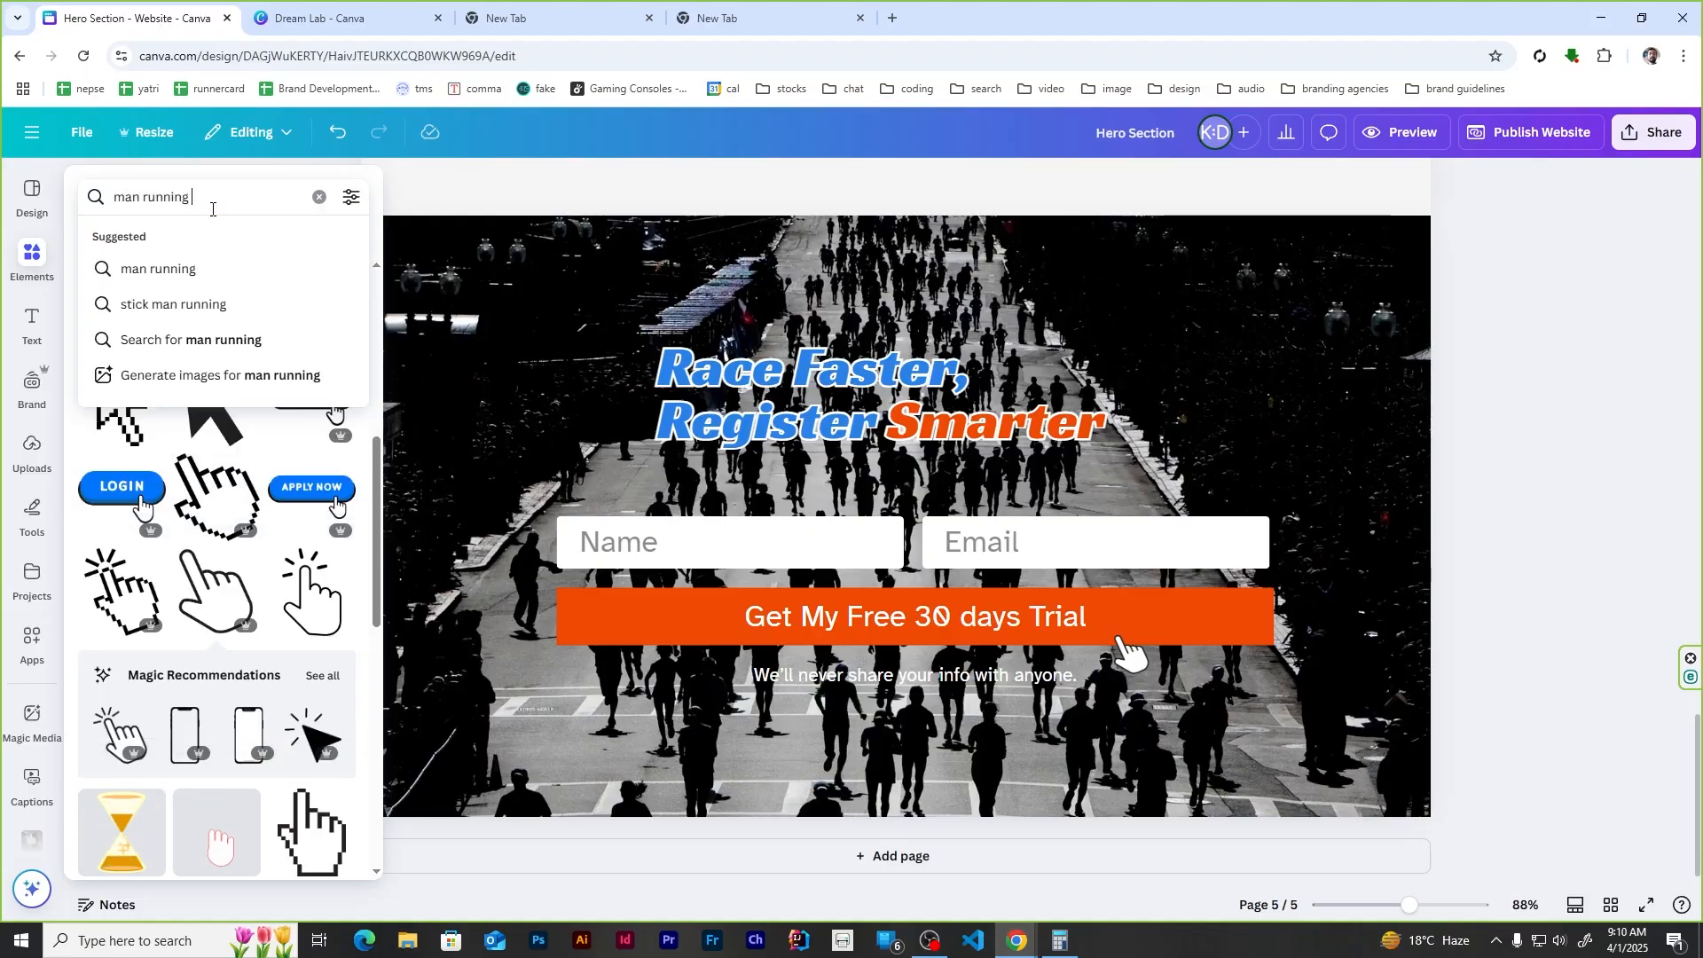
key(Return)
scroll(253, 497, down, 5)
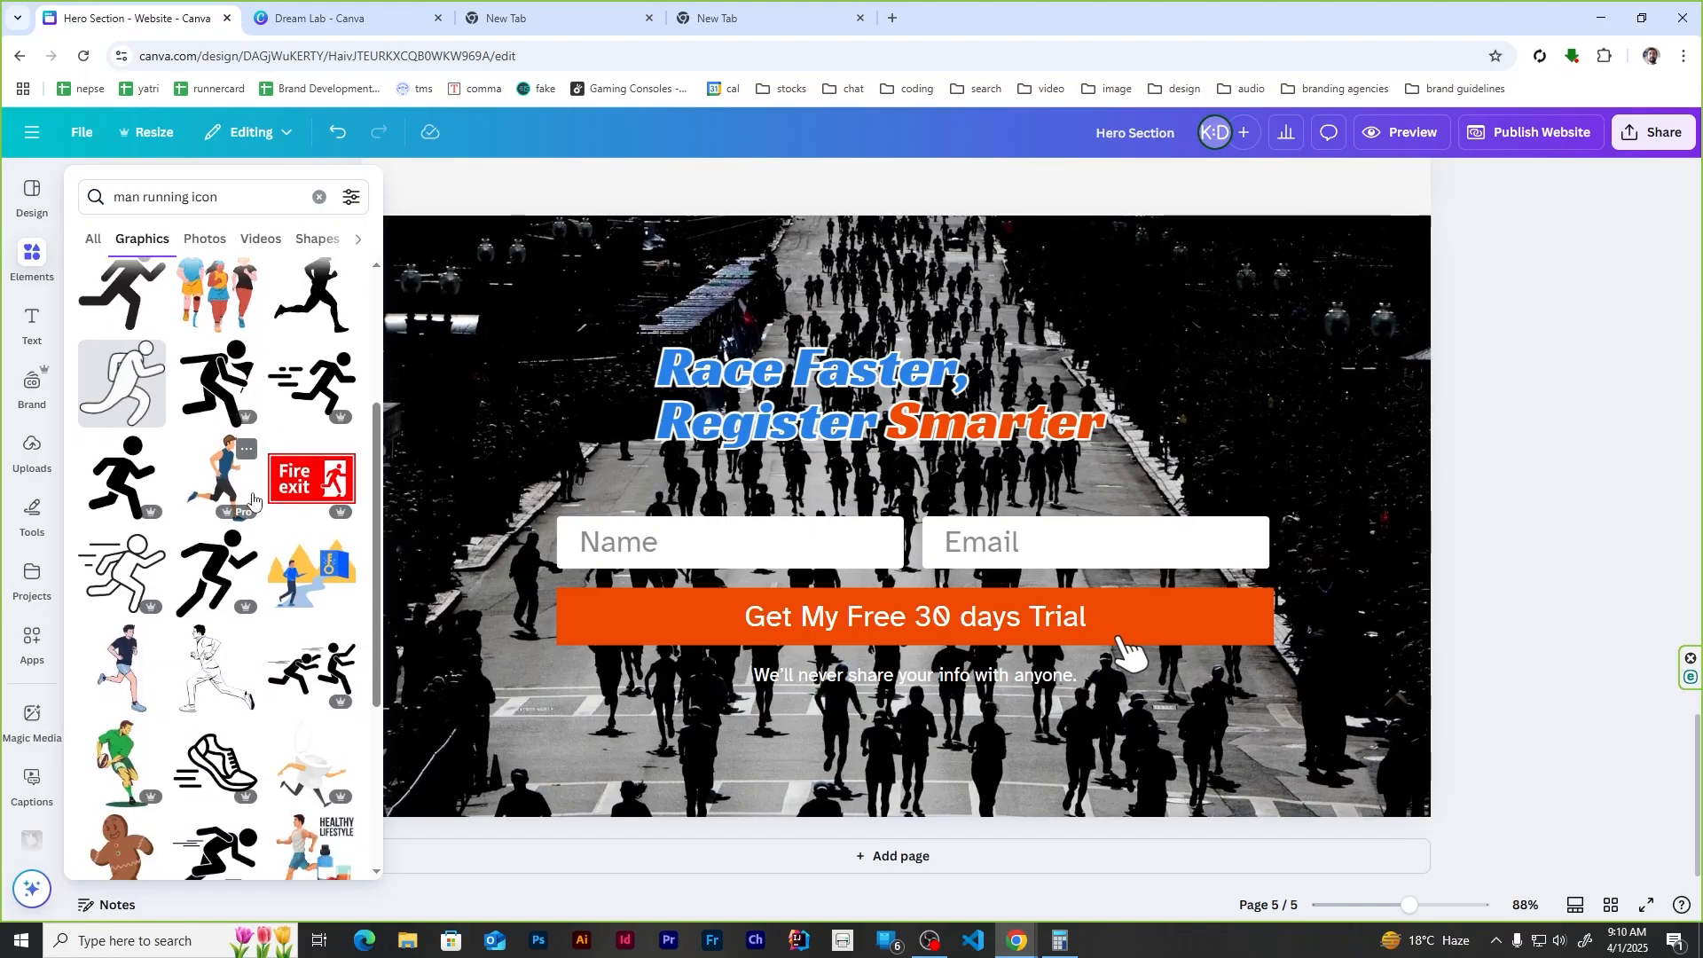
scroll(253, 497, down, 10)
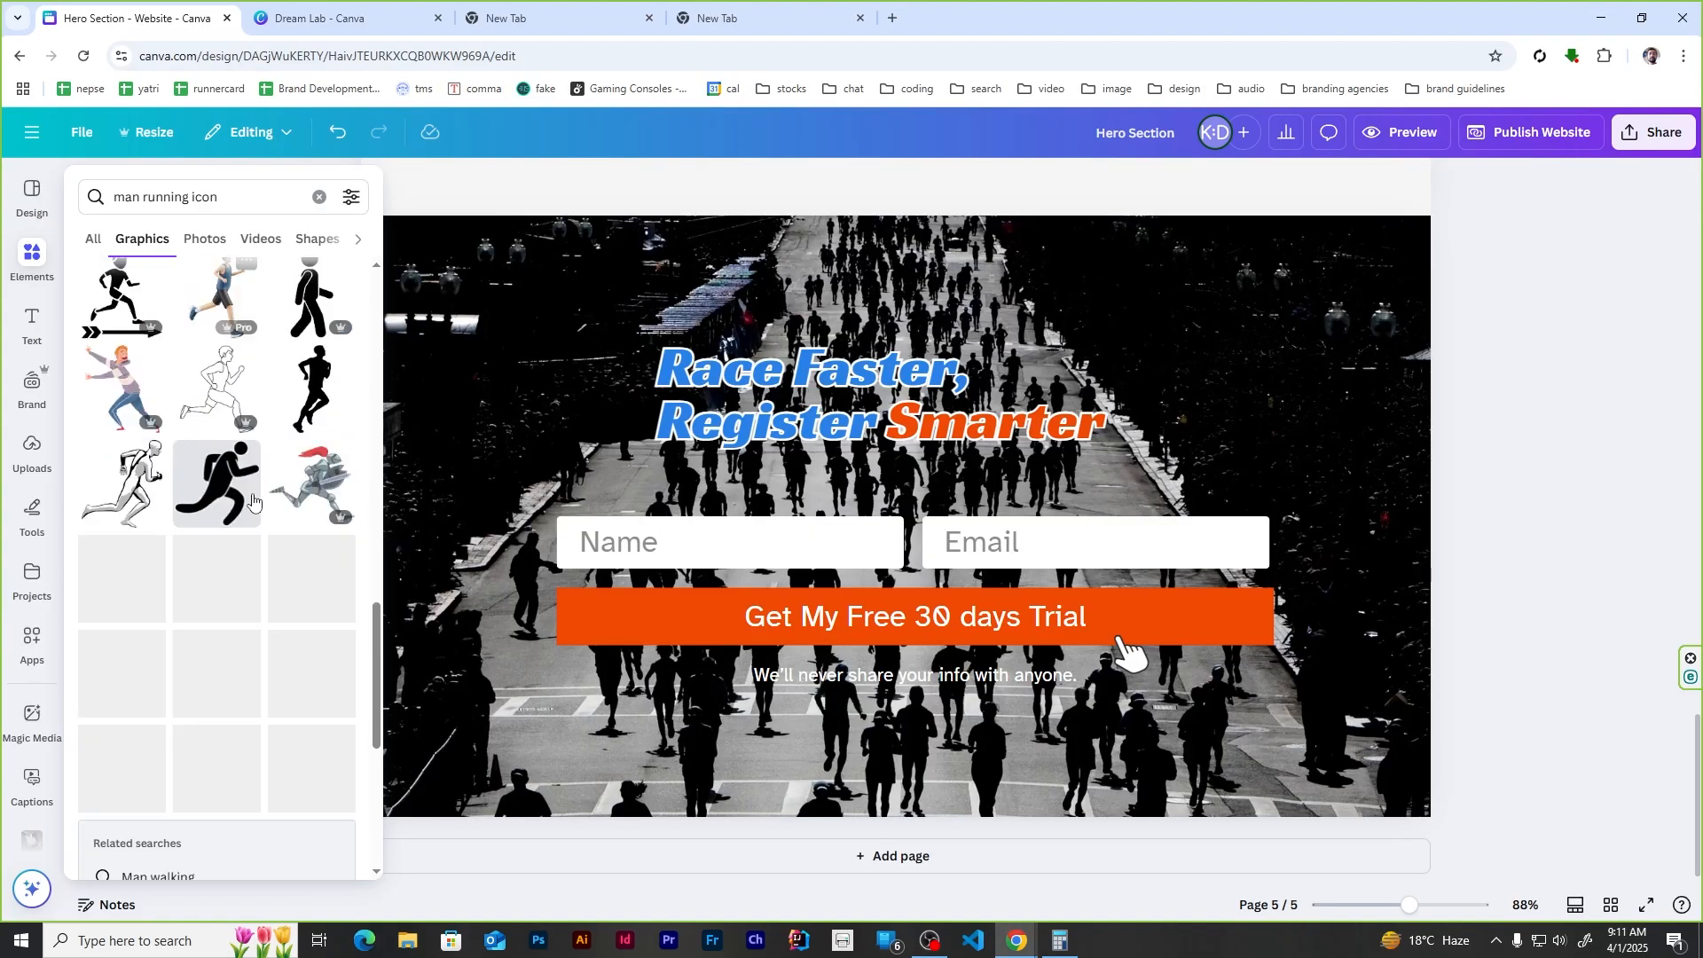
scroll(238, 557, down, 10)
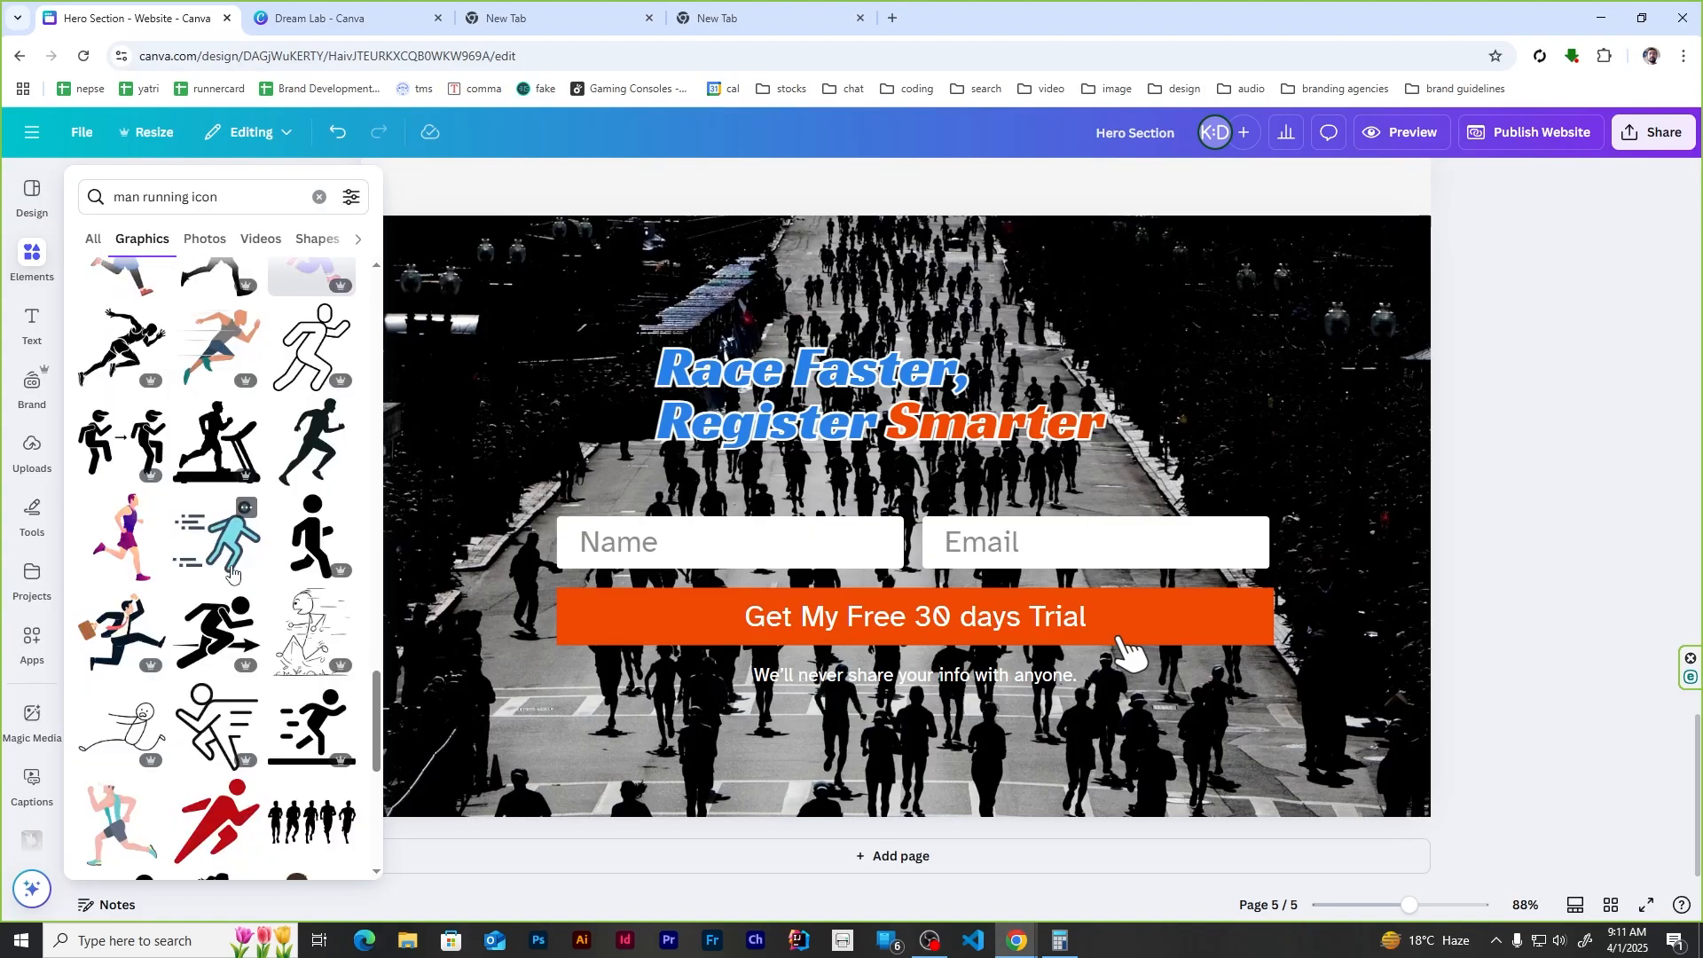
scroll(230, 574, down, 10)
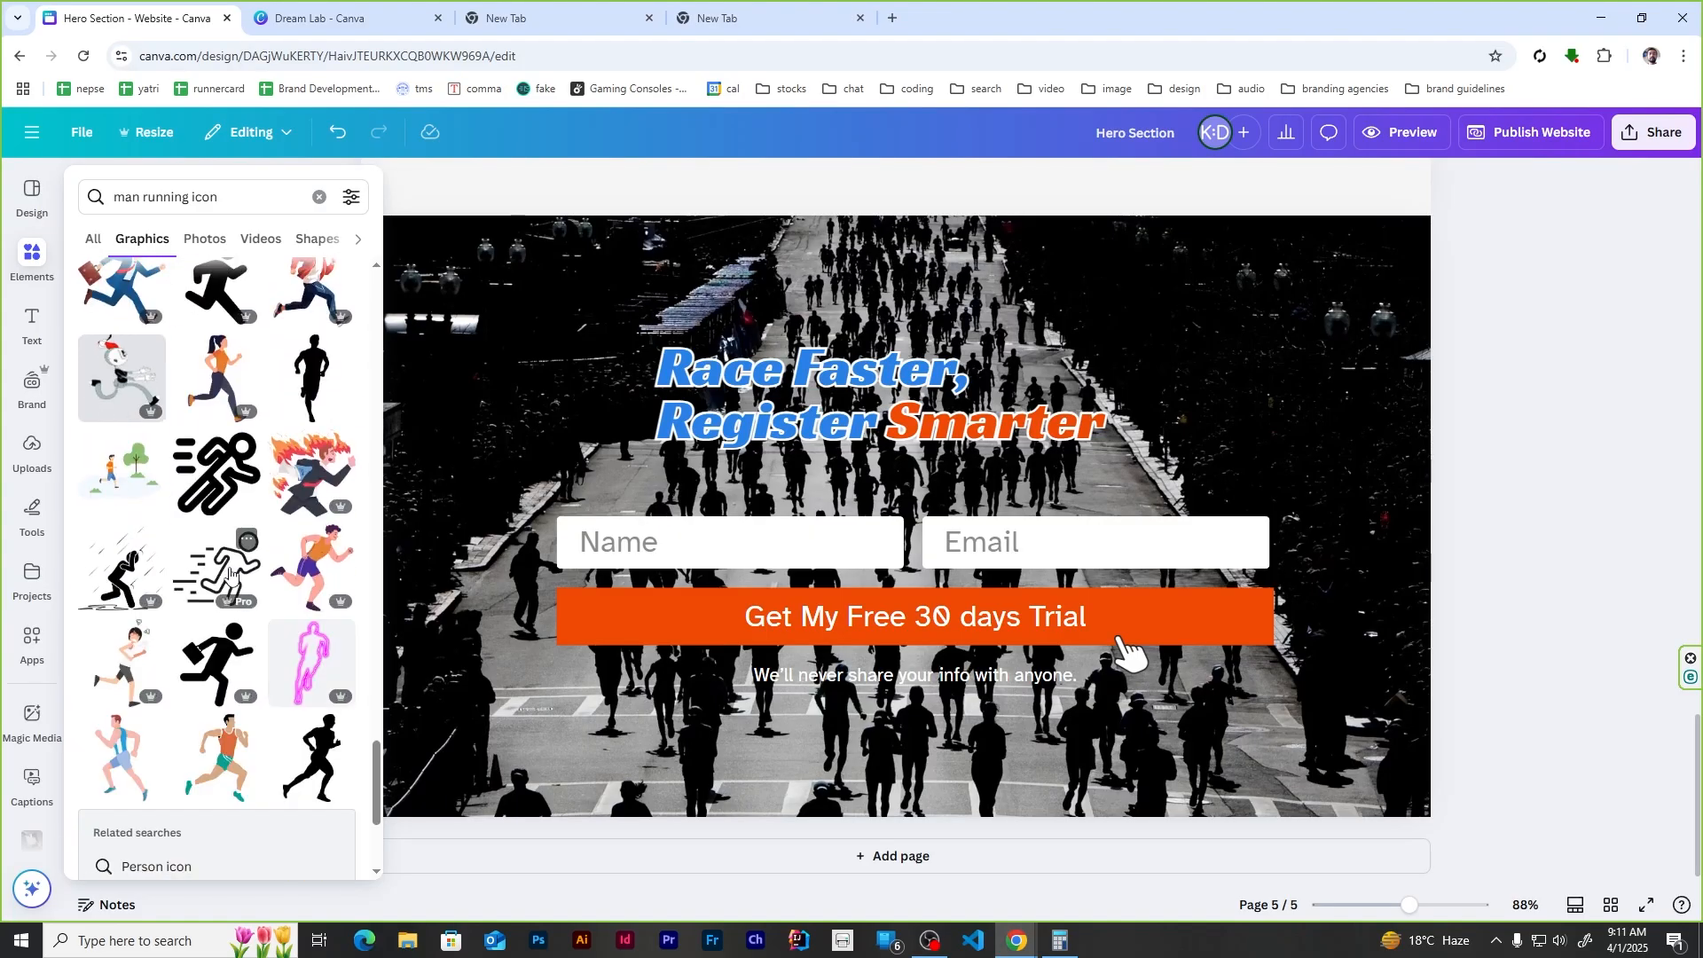
scroll(229, 575, down, 10)
click(1464, 509)
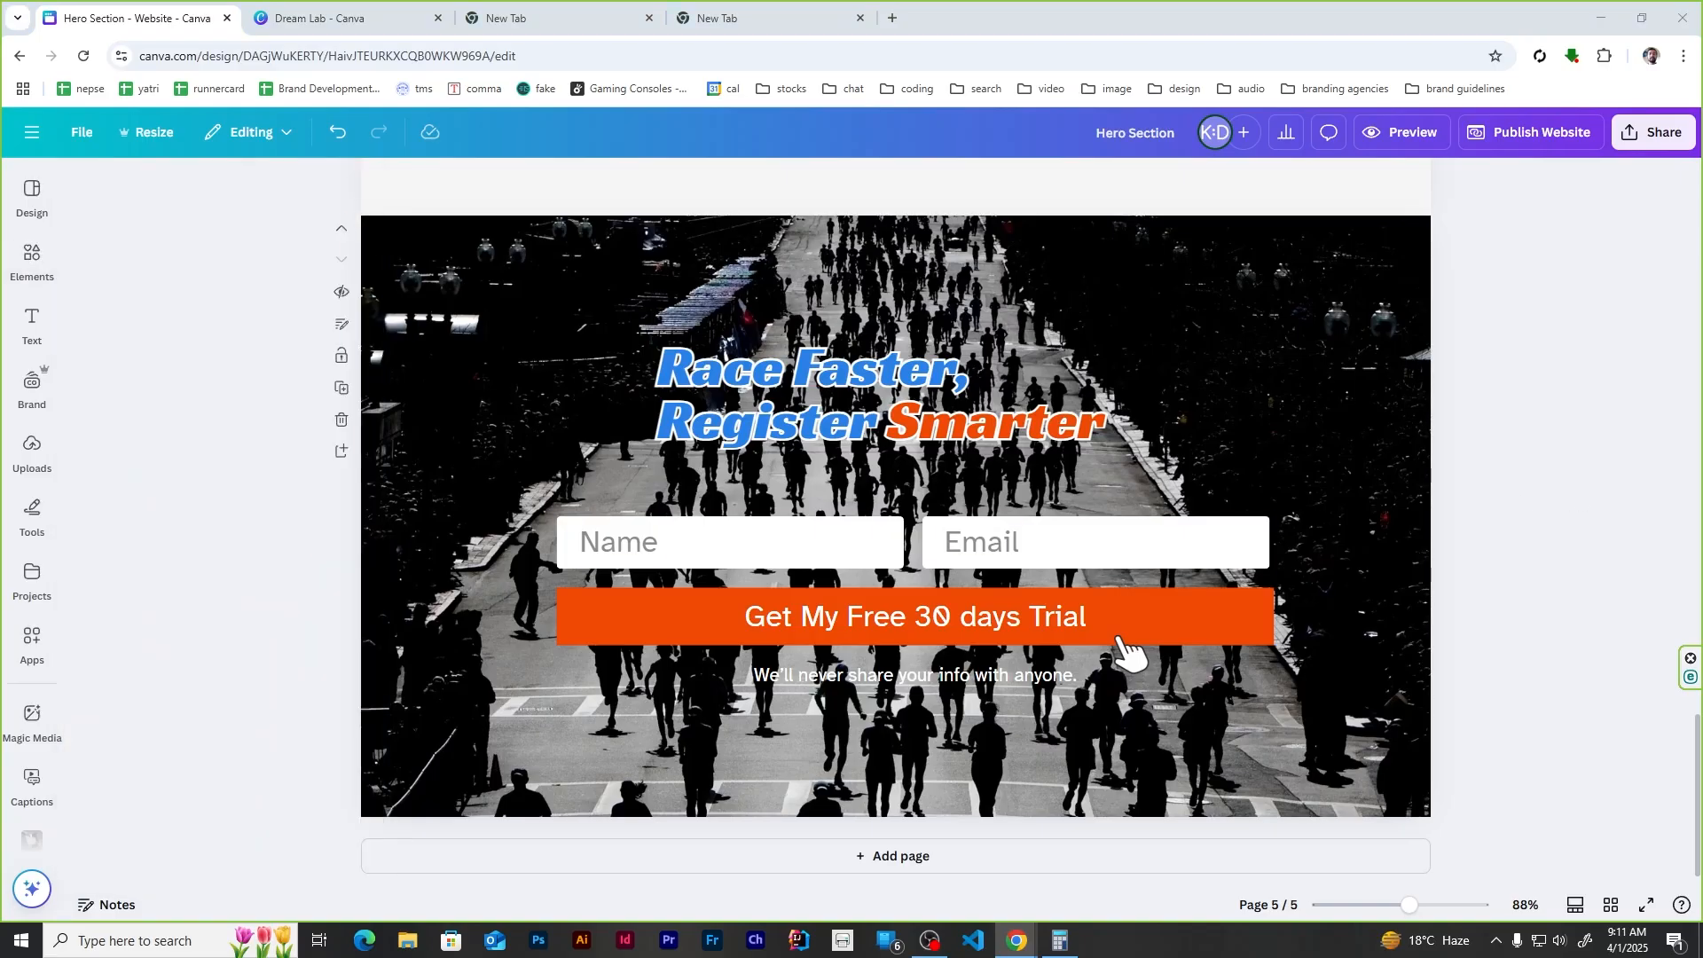
Step: Search the graphics for "athlete run logo" and insert the blue and red 5K runner graphic
click(32, 258)
click(211, 197)
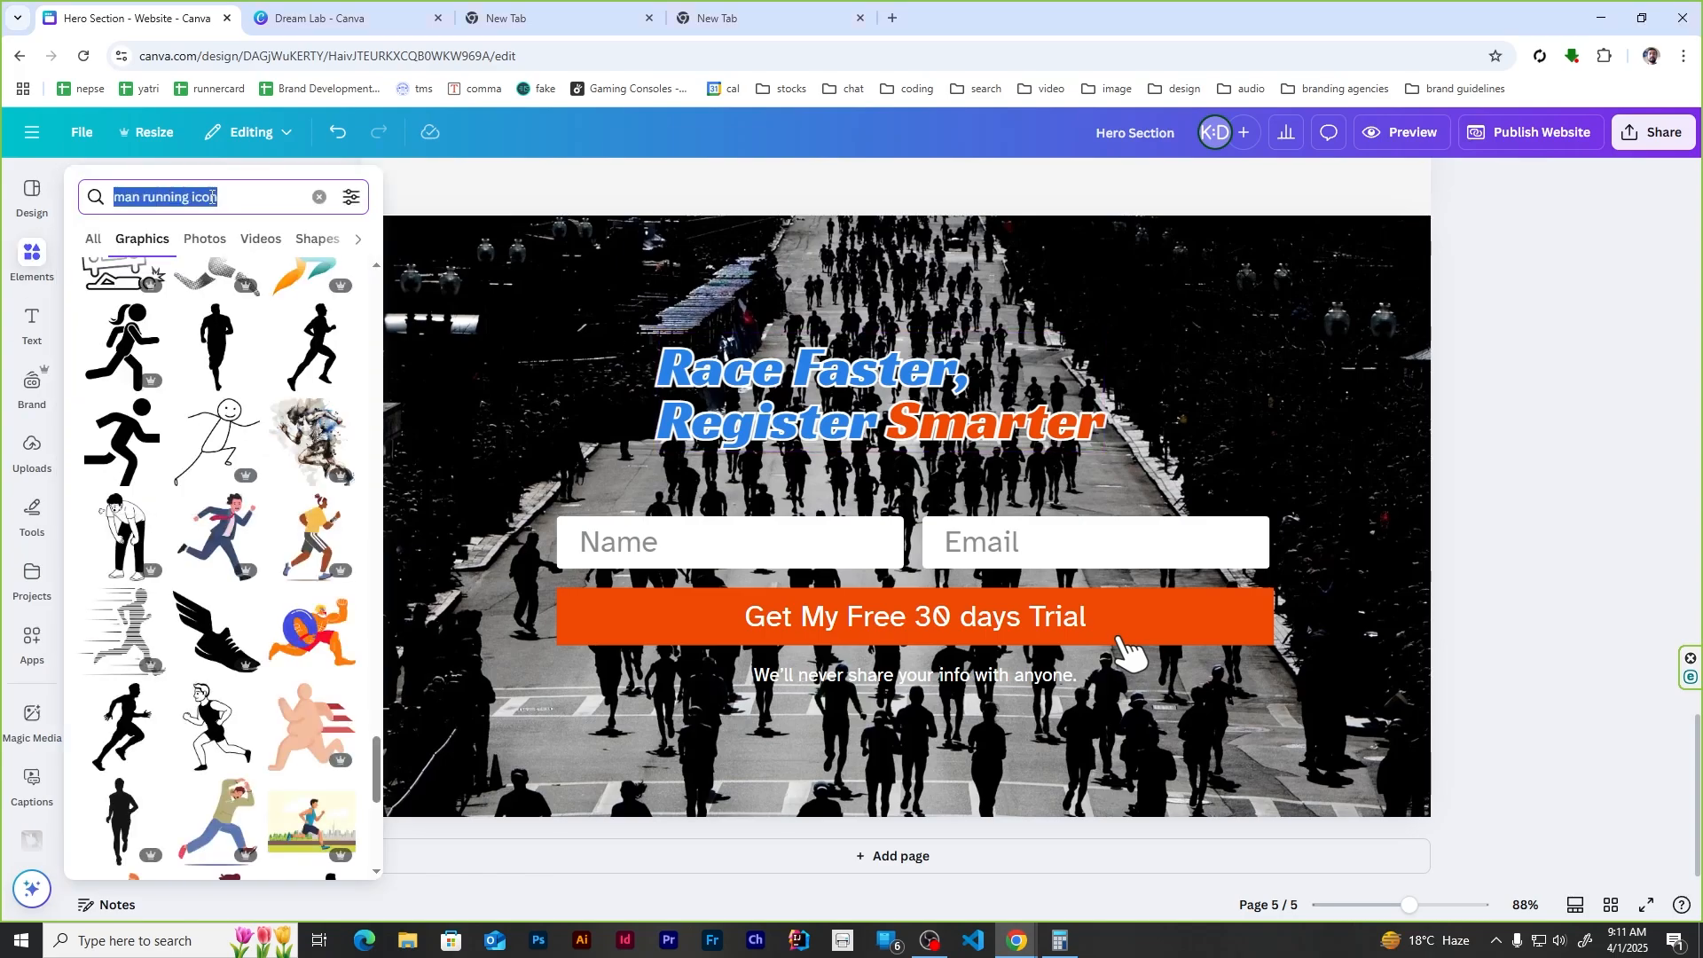
text(athlete run logo)
key(Return)
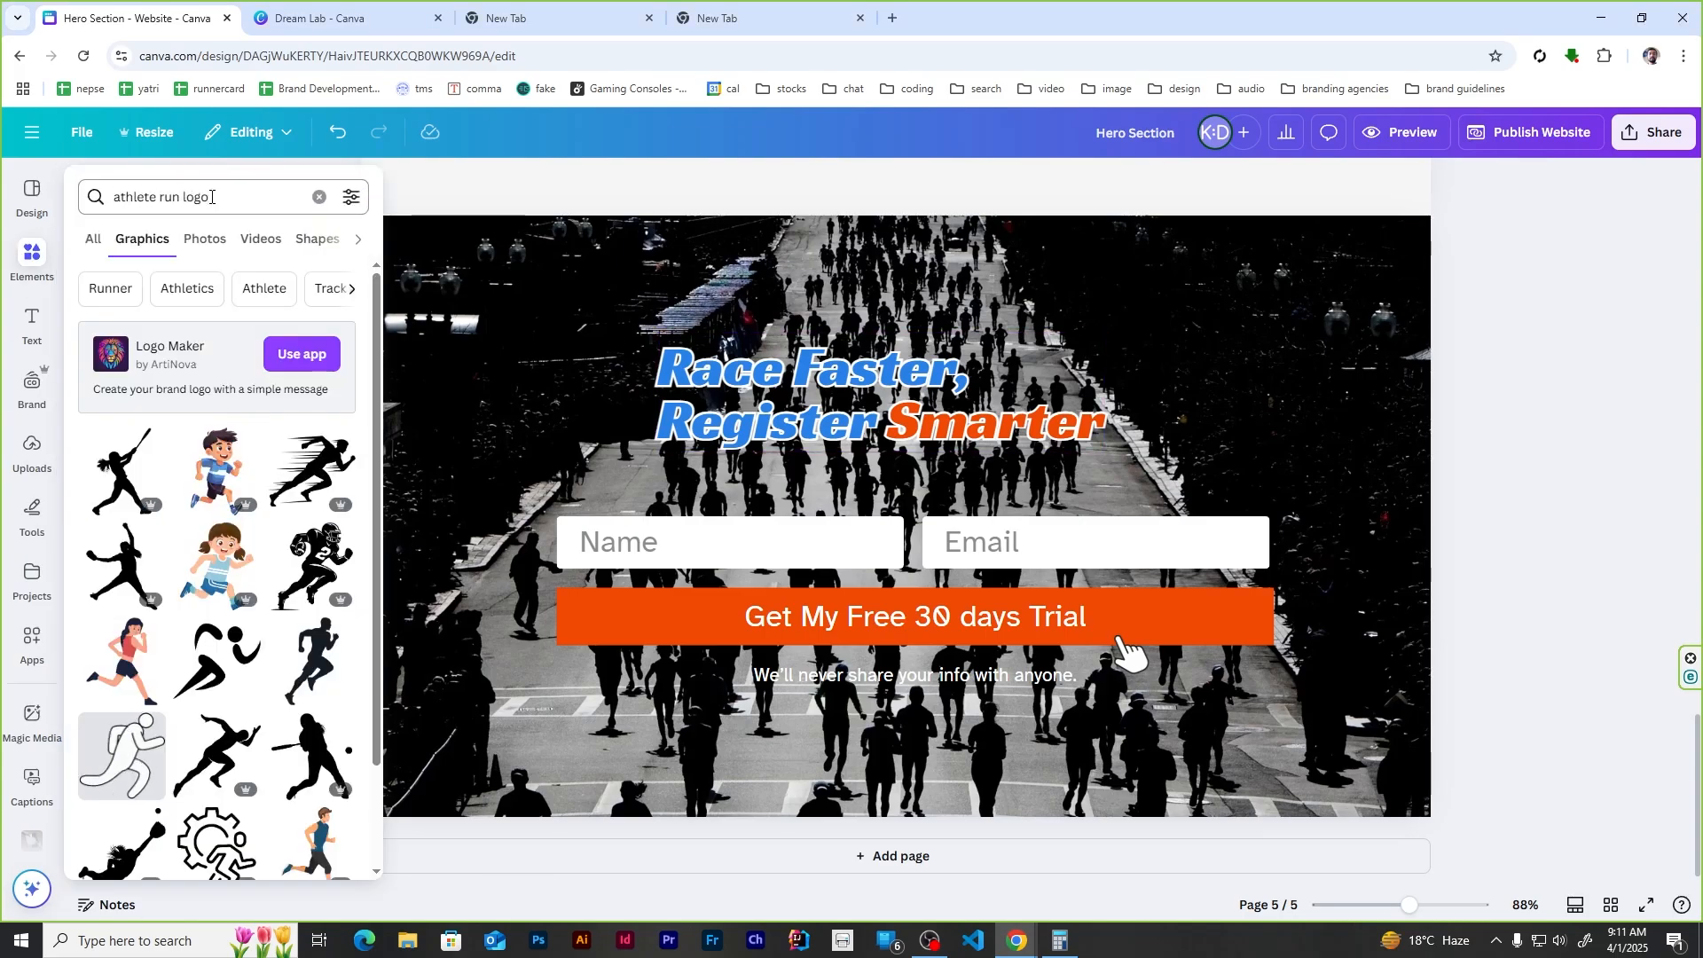
scroll(236, 586, down, 5)
scroll(236, 586, down, 2)
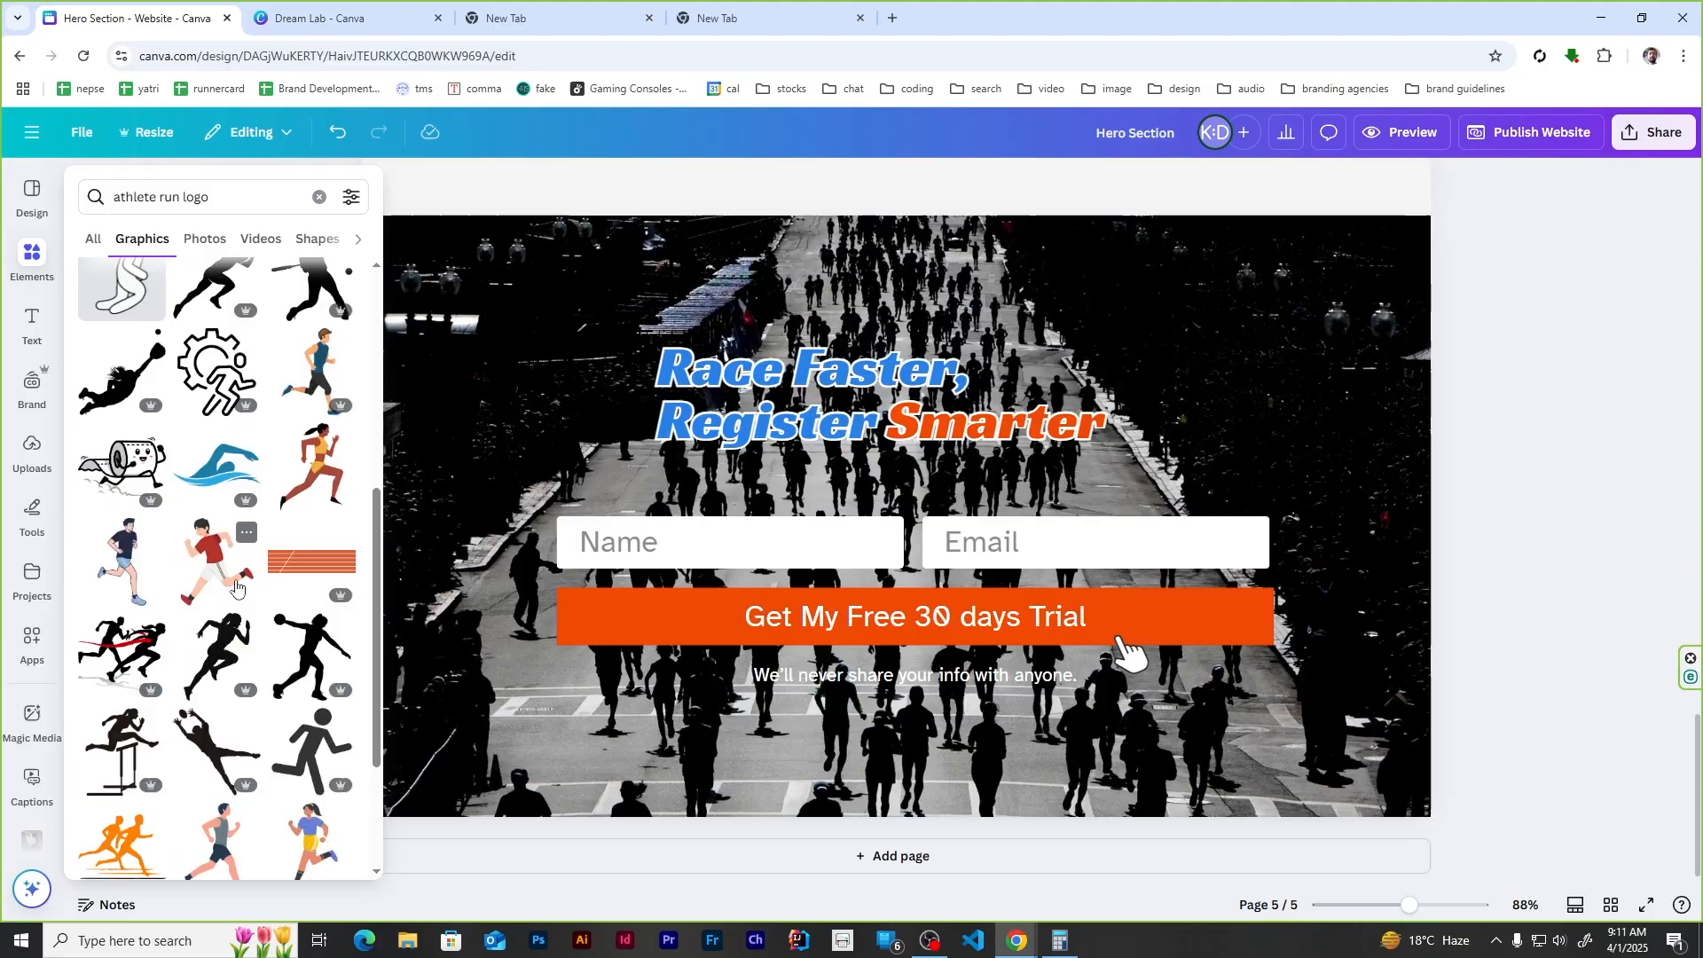
scroll(228, 621, down, 6)
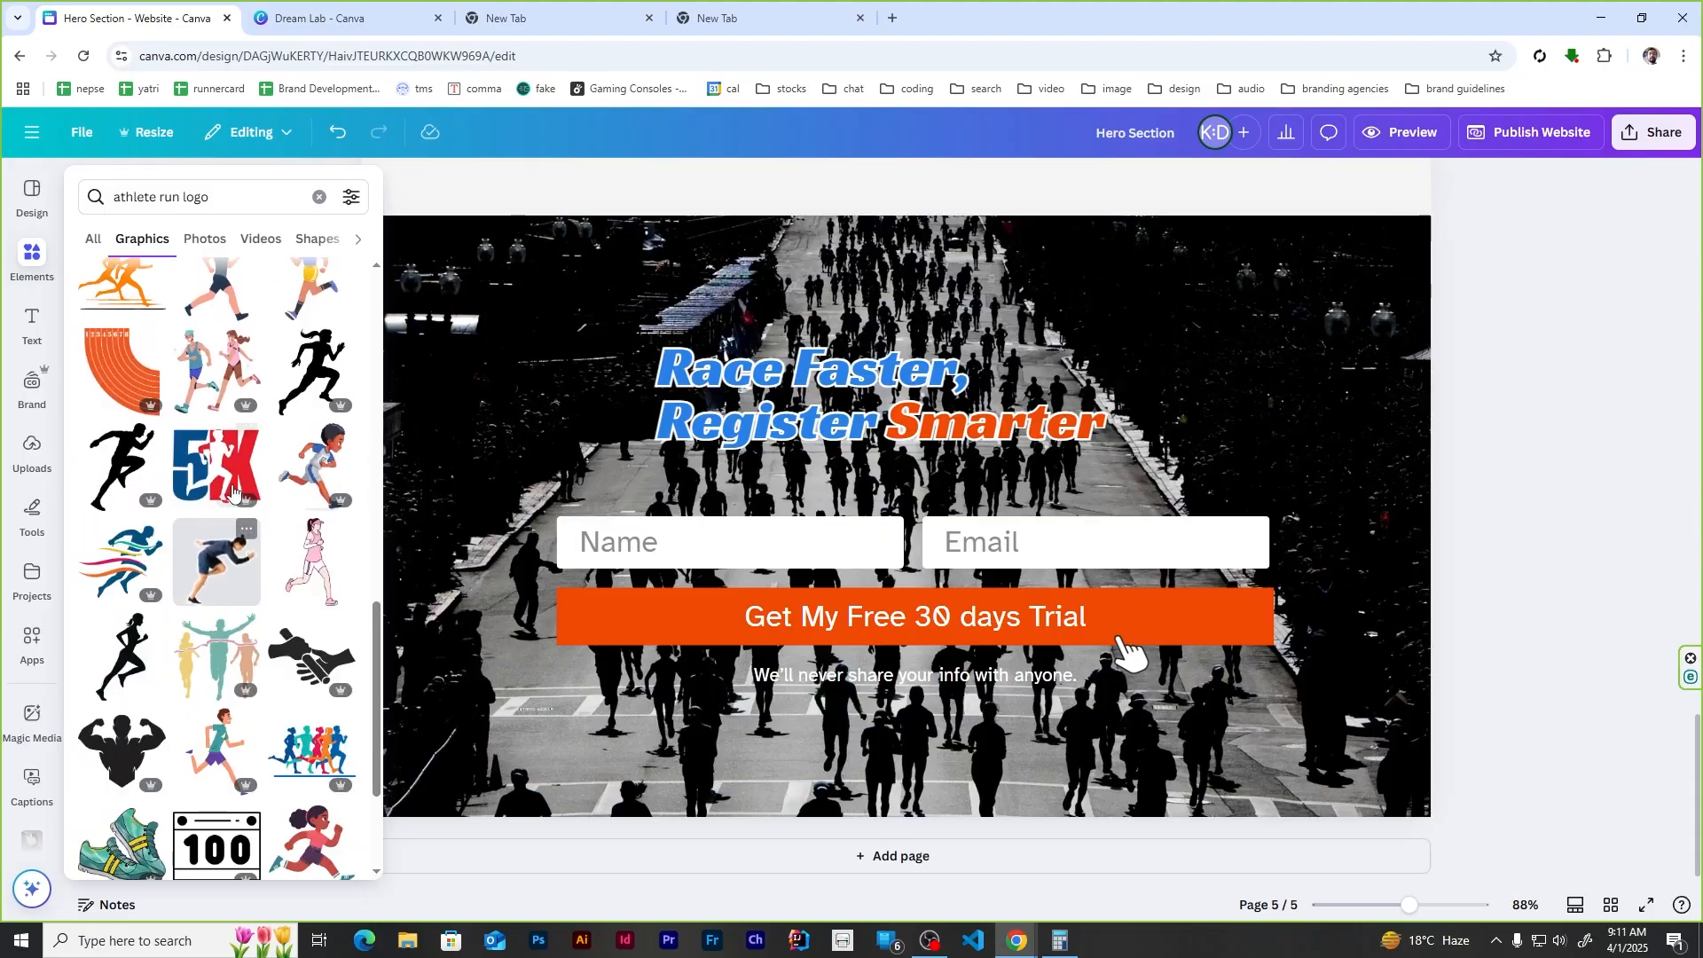
click(233, 494)
Step: Shrink the 5K runner graphic and place it above "Smarter", beside the "Race Faster," line
drag(926, 512, 1189, 385)
drag(1303, 271, 1170, 385)
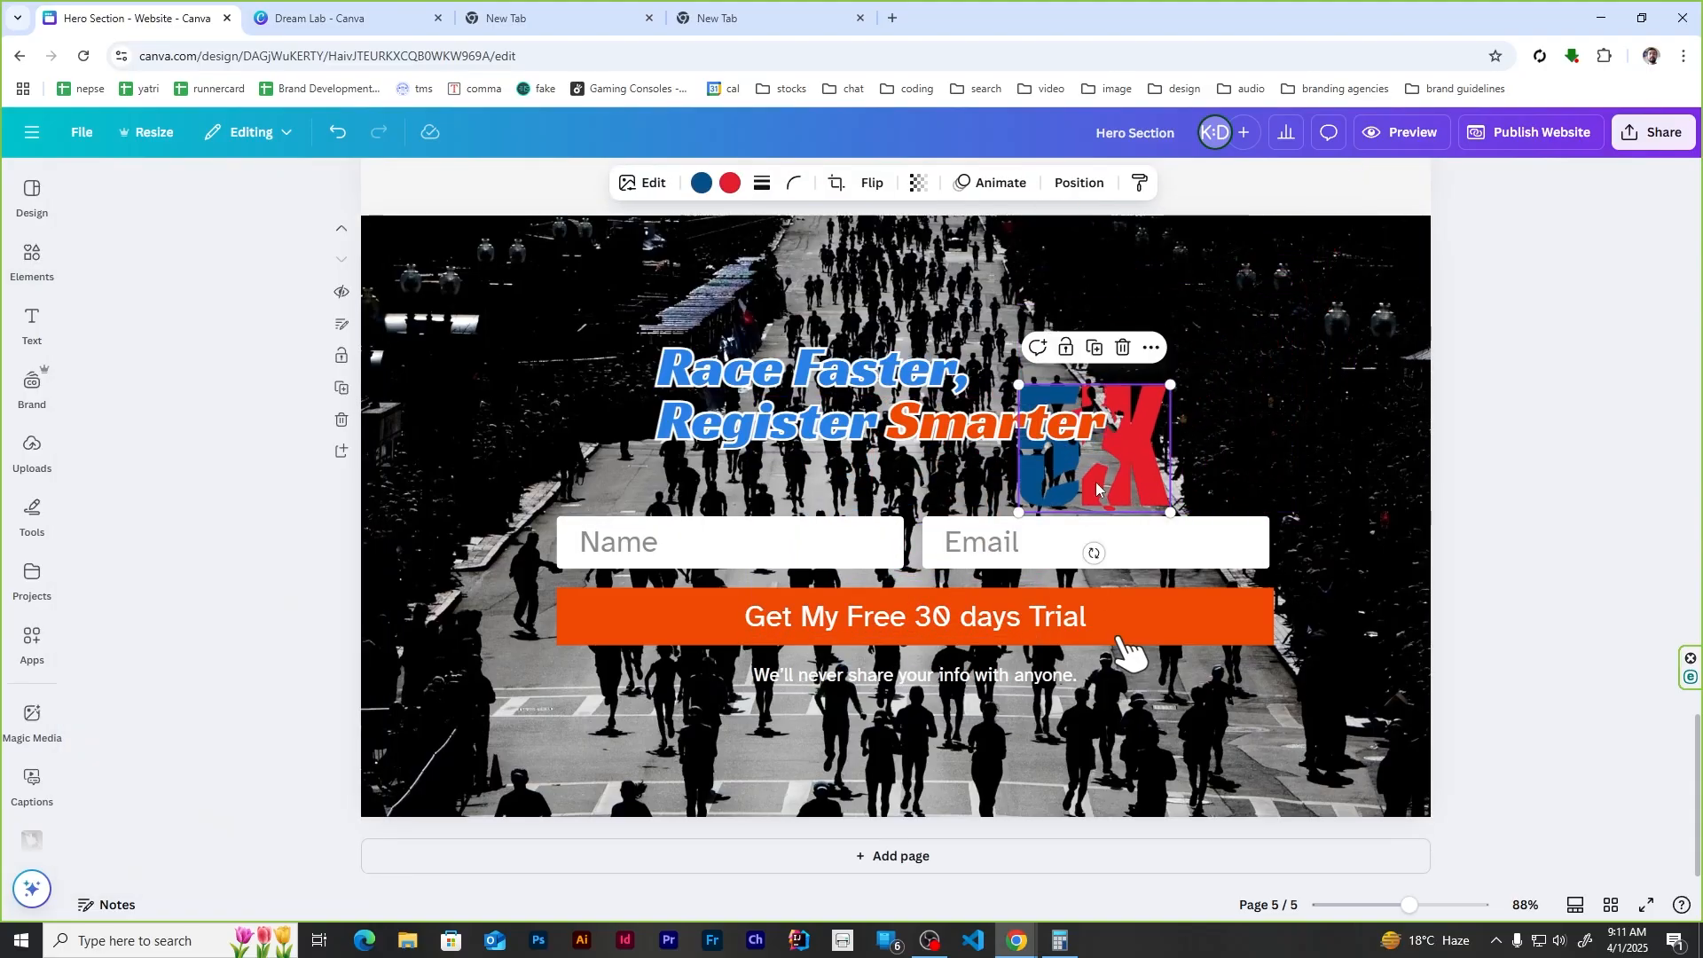
drag(1098, 488, 1081, 371)
Step: Try recoloring the blue part of the 5K graphic with the orange #f04904, and undo the change
scroll(850, 457, up, 3)
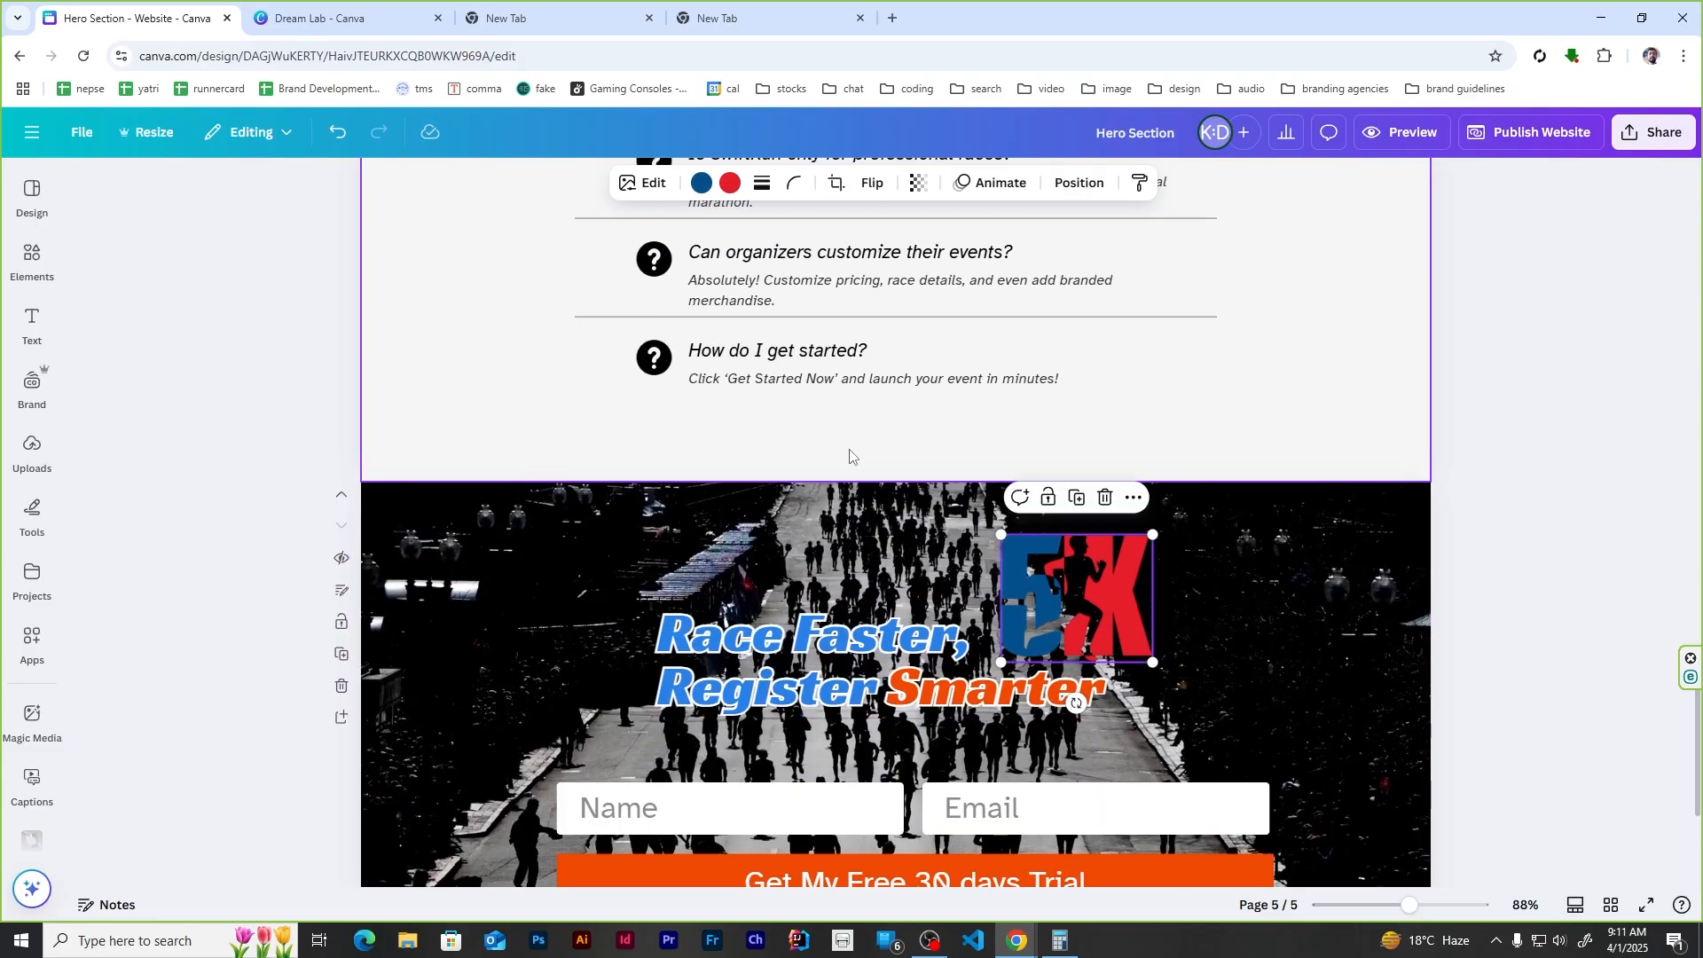
click(701, 182)
click(96, 372)
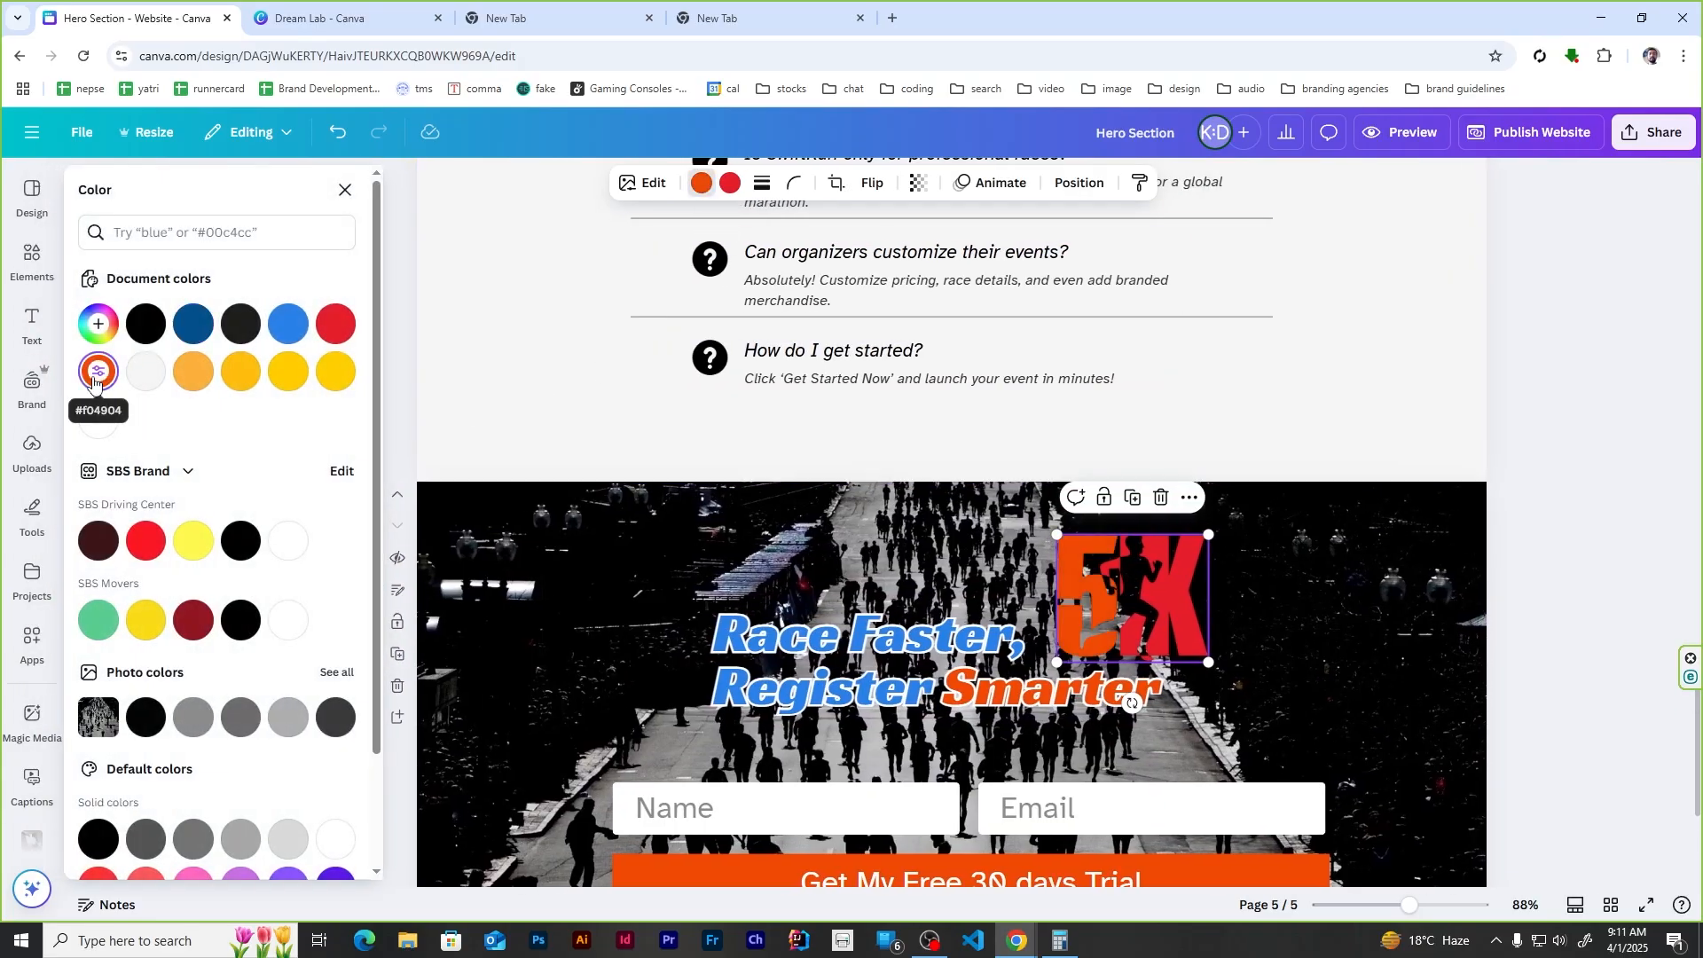
key(ctrl+z)
Step: Apply the Outline shadow effect to the 5K runner graphic in white #FFFFFF
scroll(883, 286, down, 2)
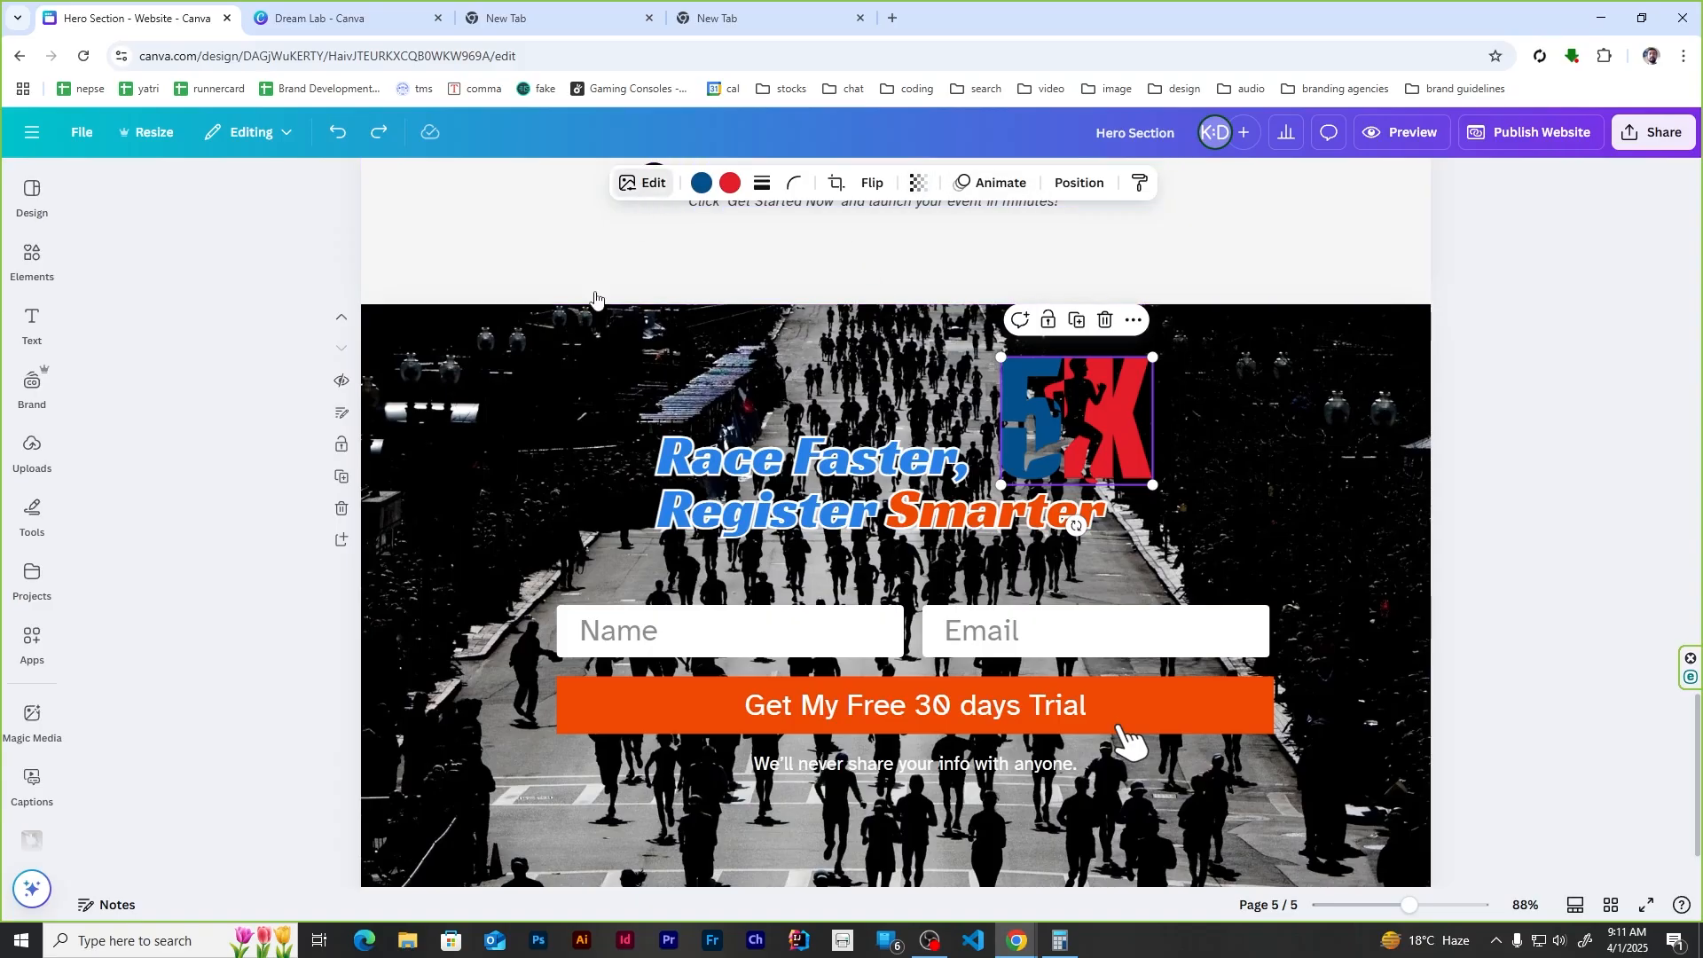
click(642, 183)
scroll(294, 615, down, 1)
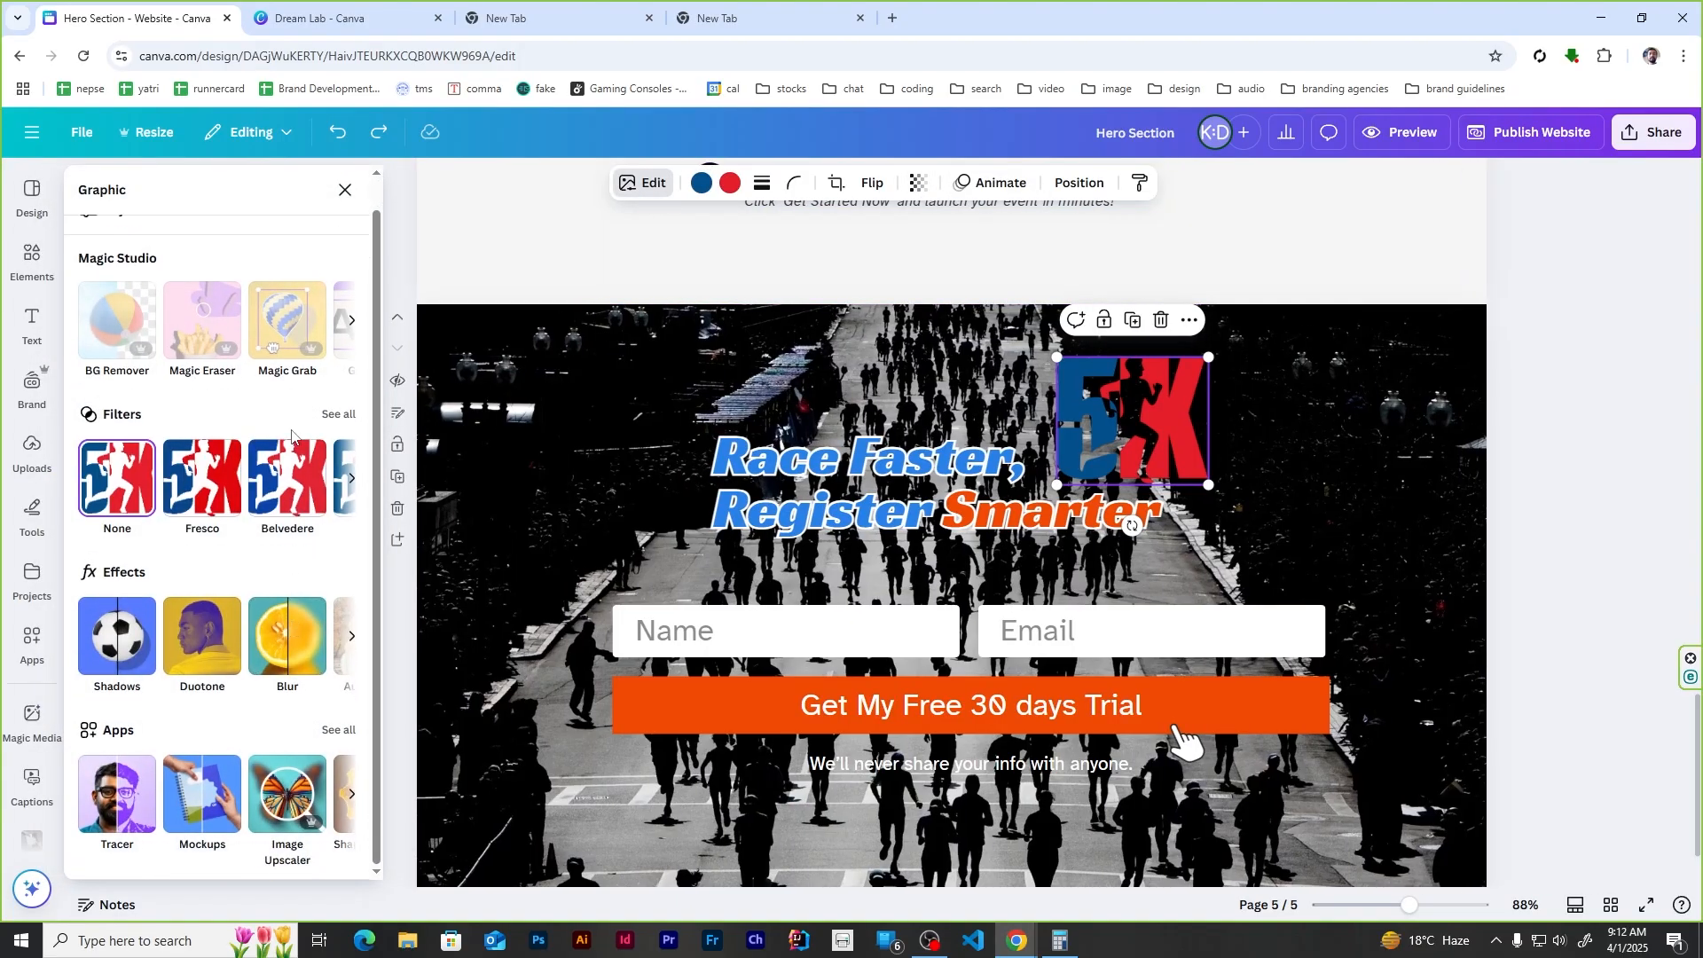
click(142, 643)
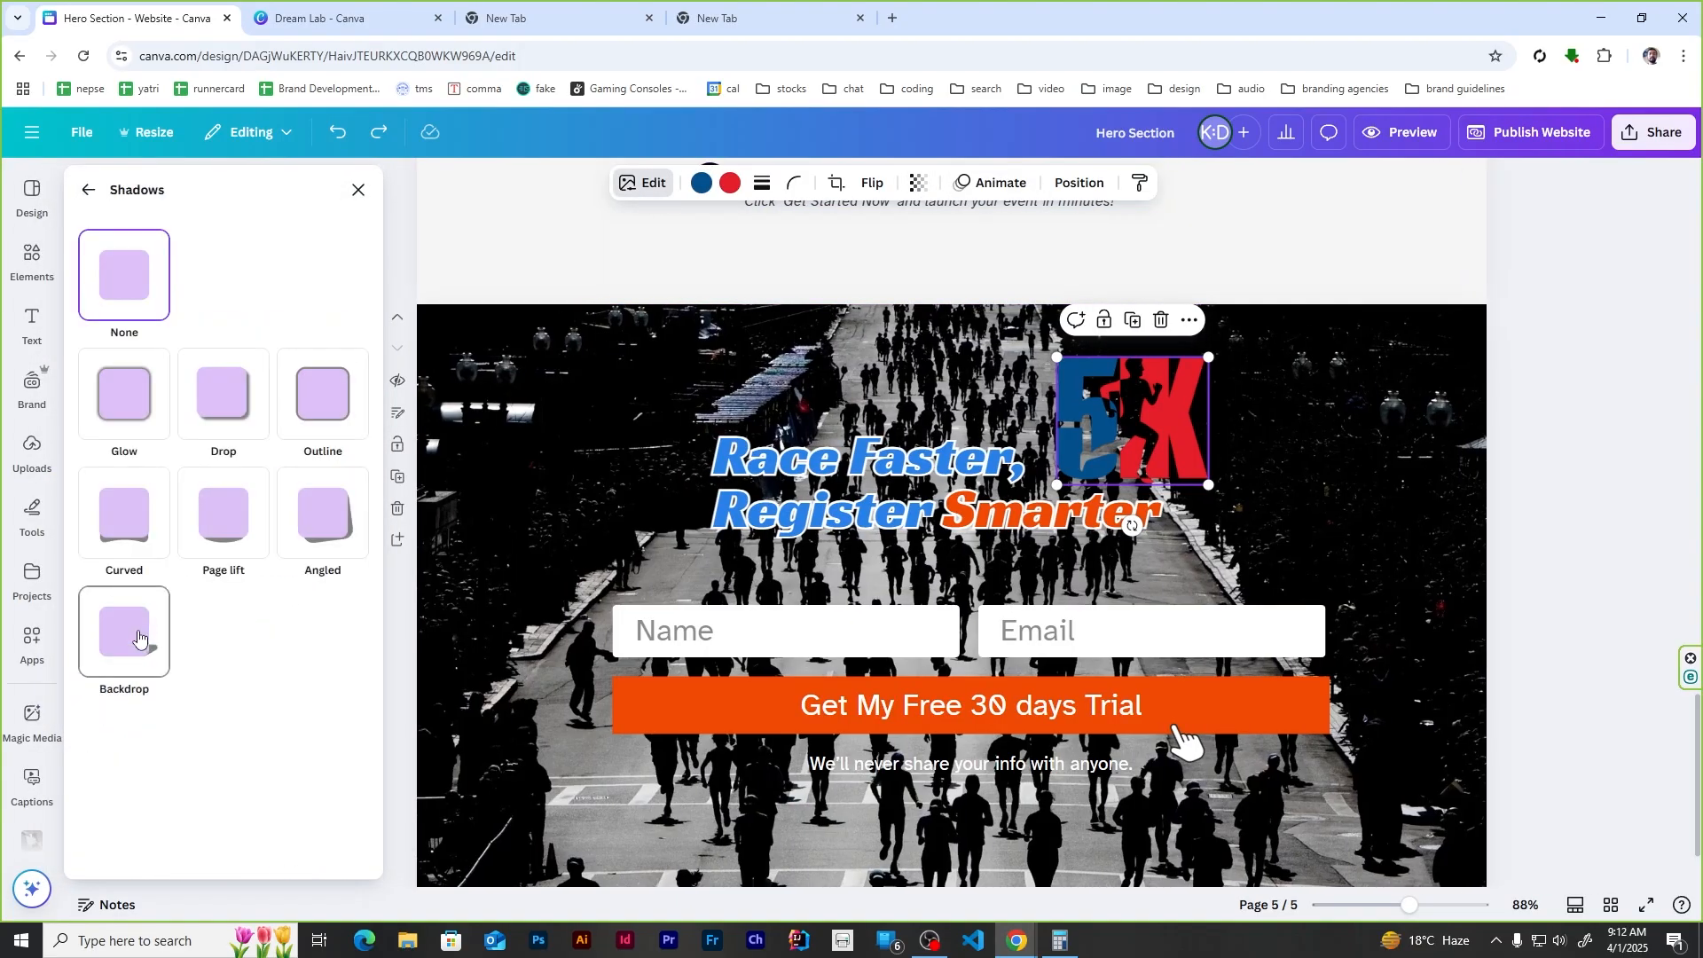
click(301, 417)
click(341, 777)
text(ffffff)
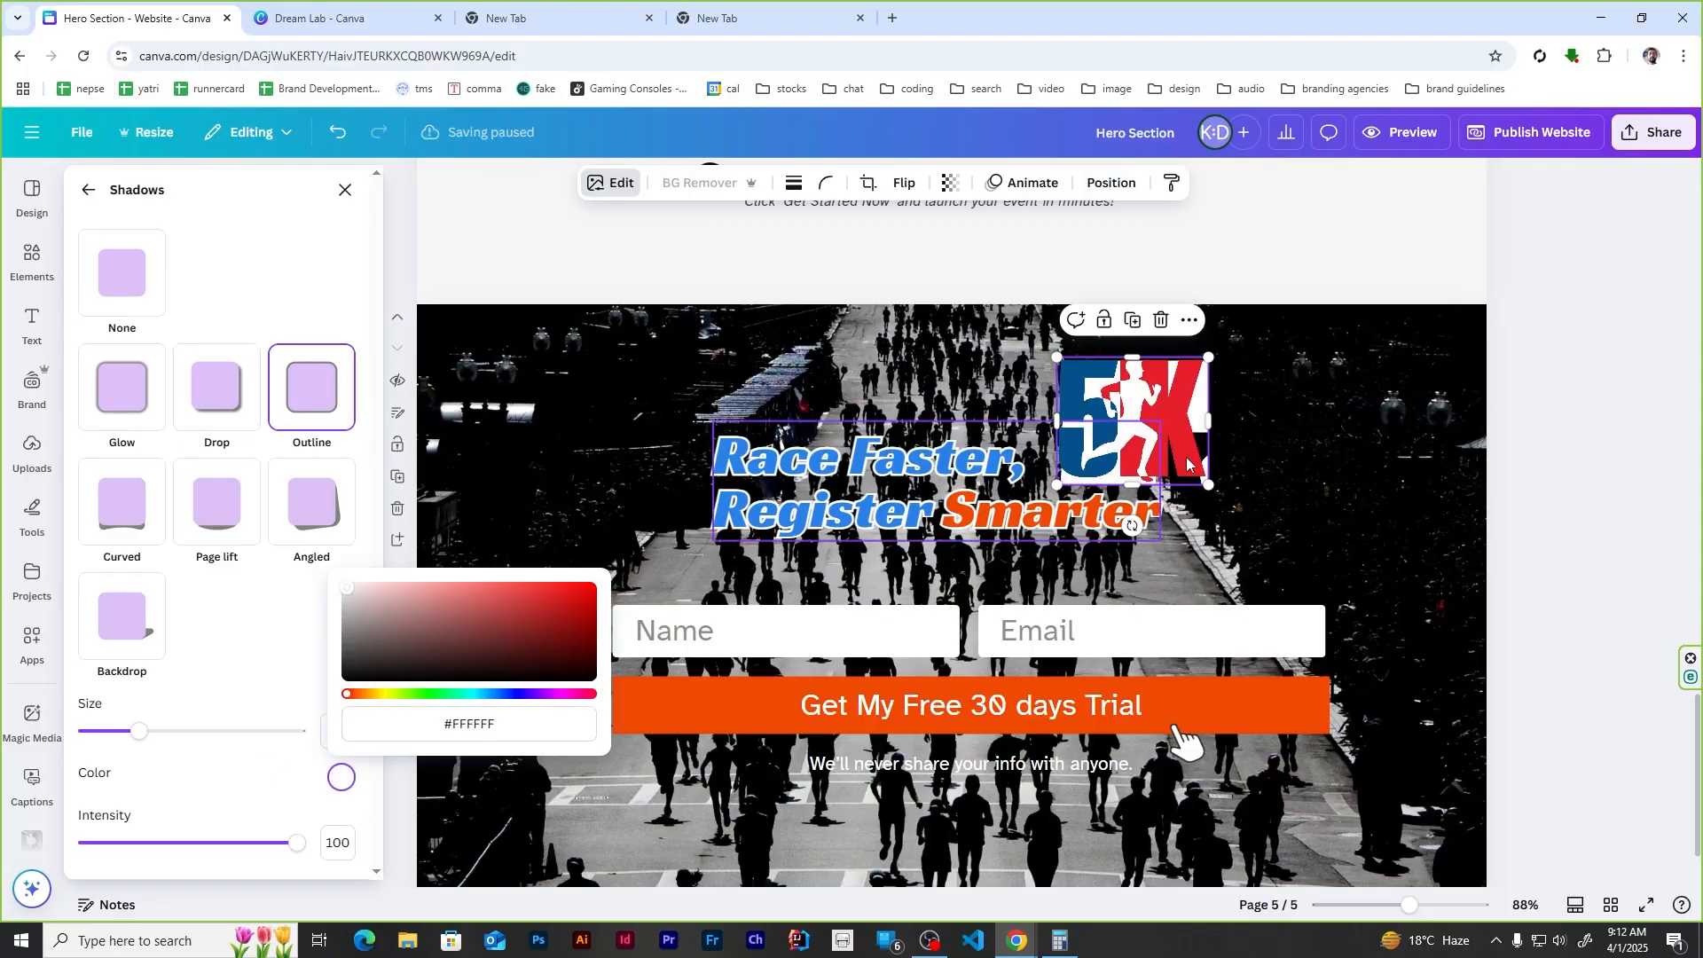
click(1547, 444)
Step: Reduce the Name placeholder's font size to 23.9 and replace the Email placeholder with a matching duplicate reading "Email"
scroll(1552, 448, down, 1)
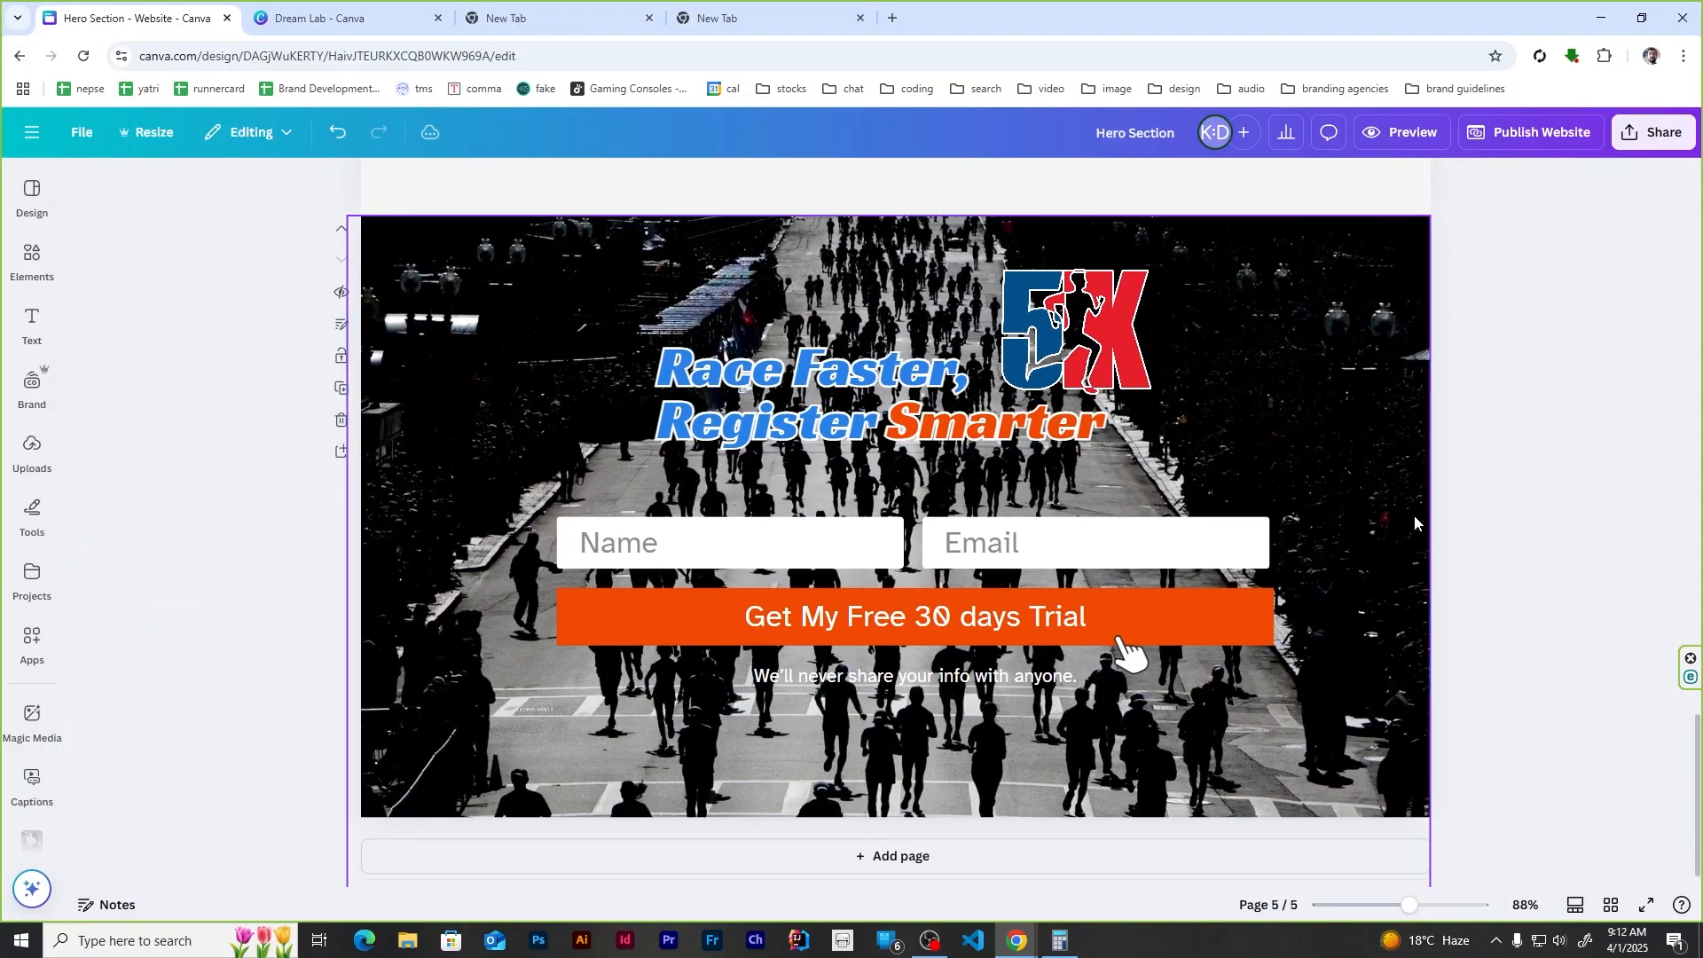
click(618, 542)
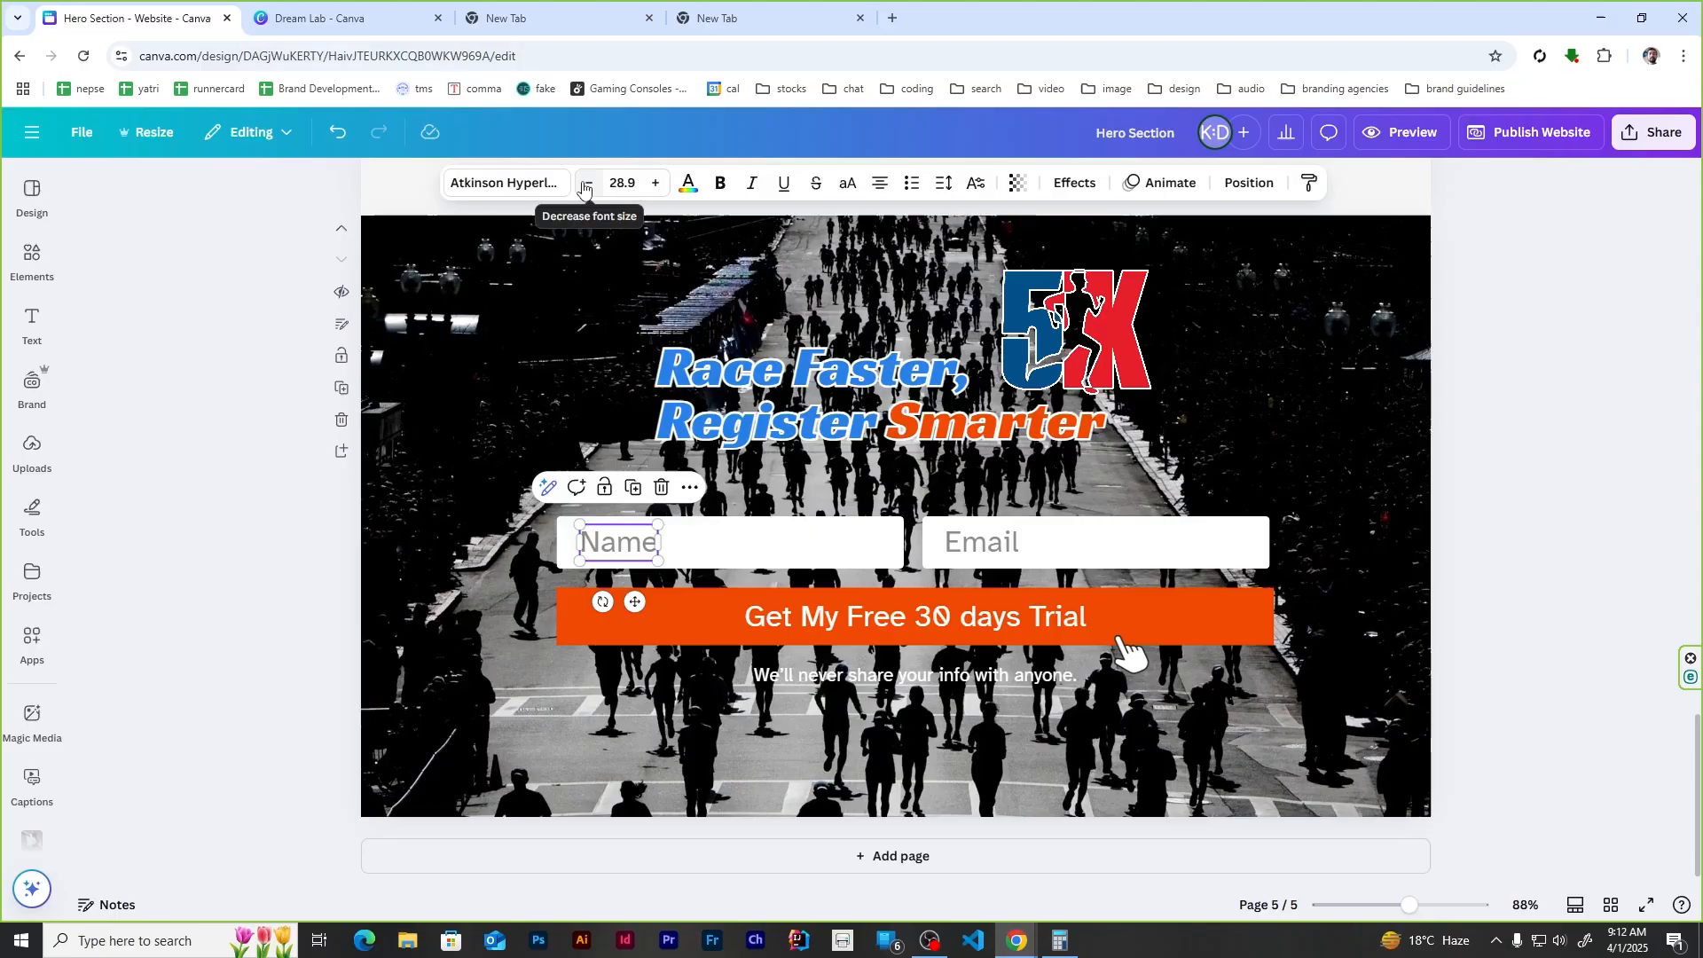
click(983, 548)
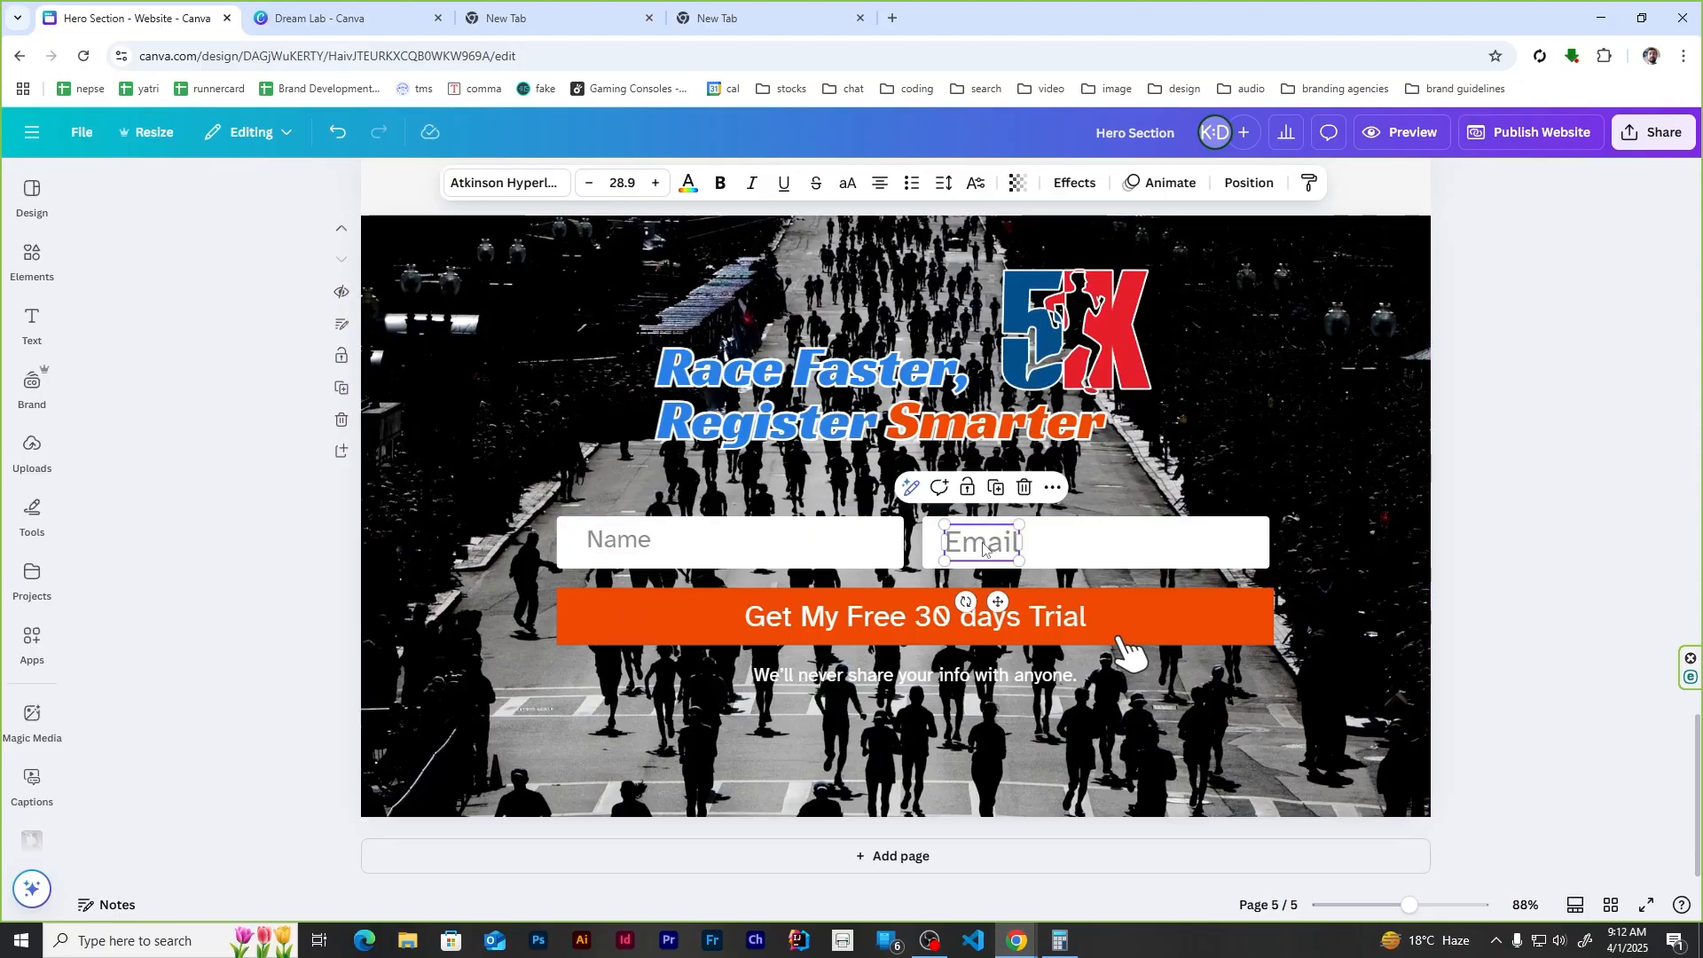
key(Delete)
drag(619, 552, 972, 555)
double_click(971, 554)
text(E)
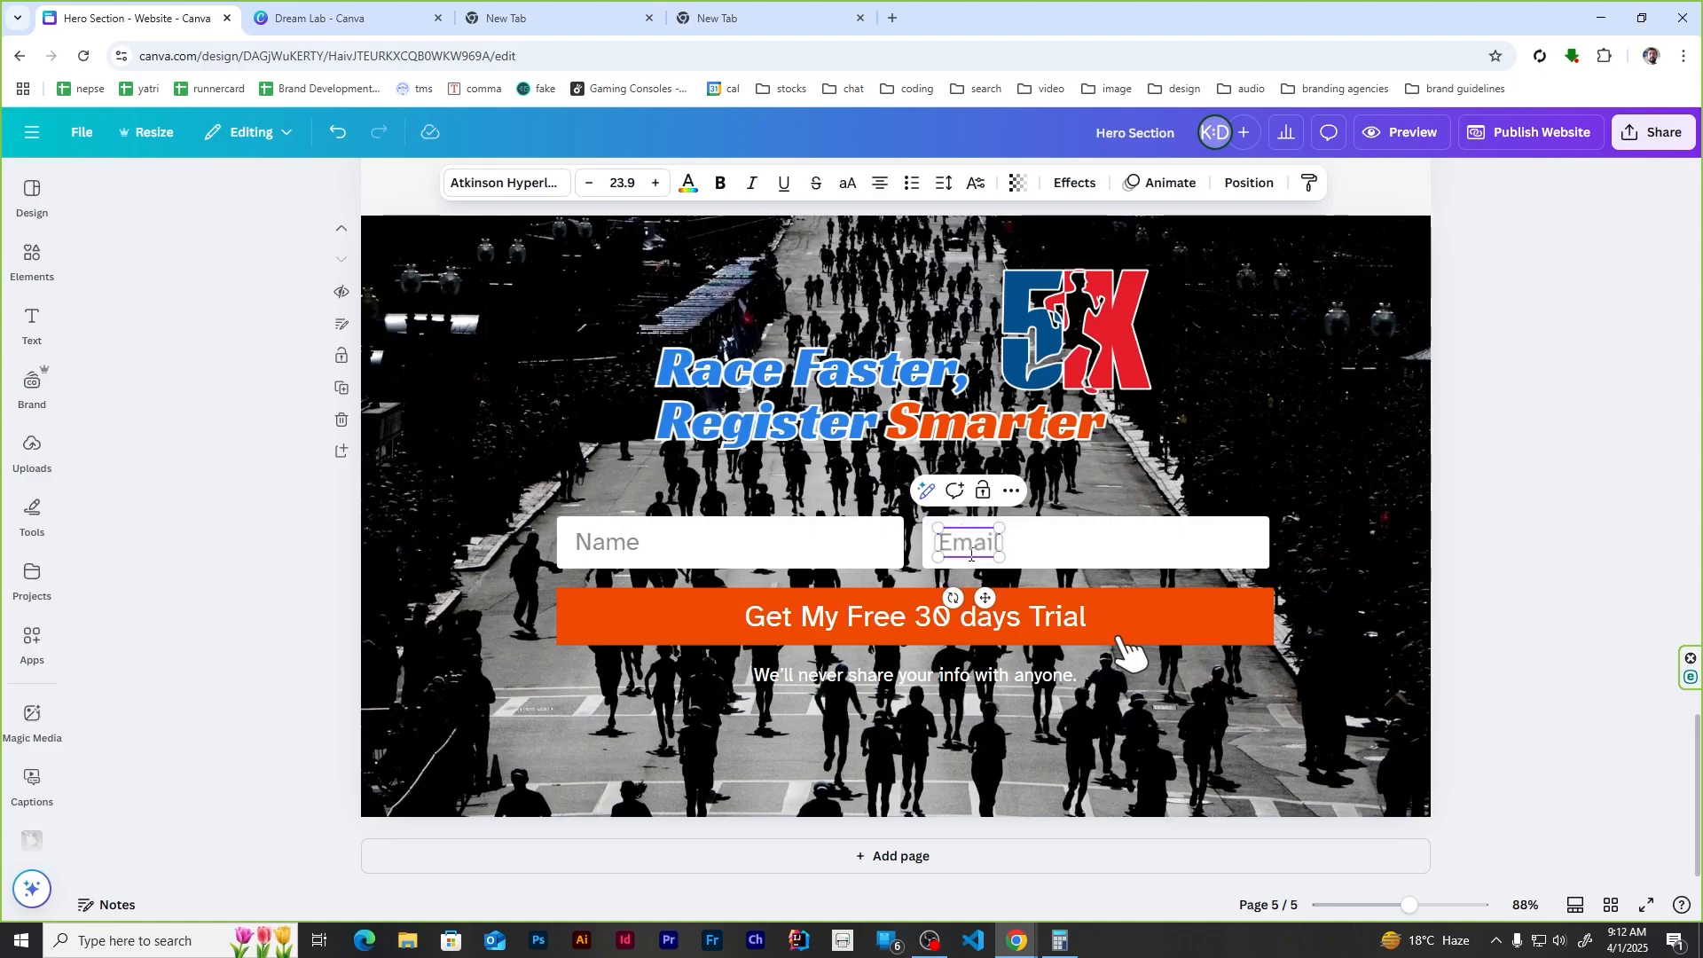
click(1526, 538)
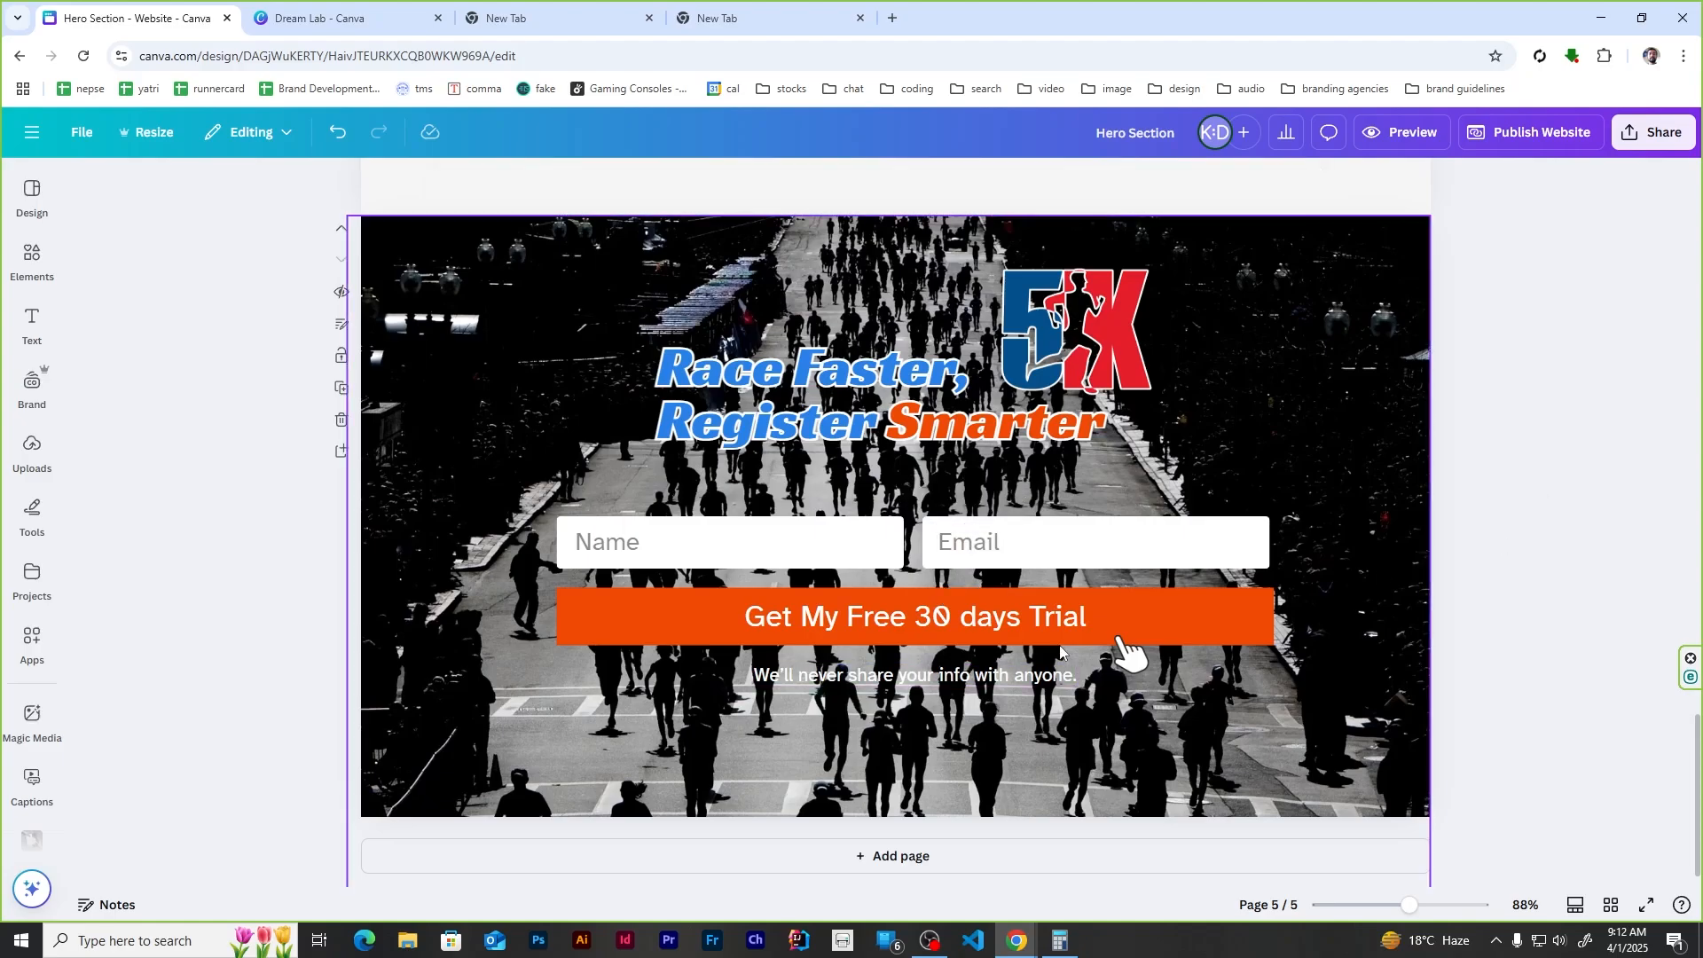
Step: Nudge the hand cursor slightly down and right, and add an asterisk before "We'll never share your info with anyone."
click(1143, 668)
drag(1150, 676, 1158, 684)
click(768, 678)
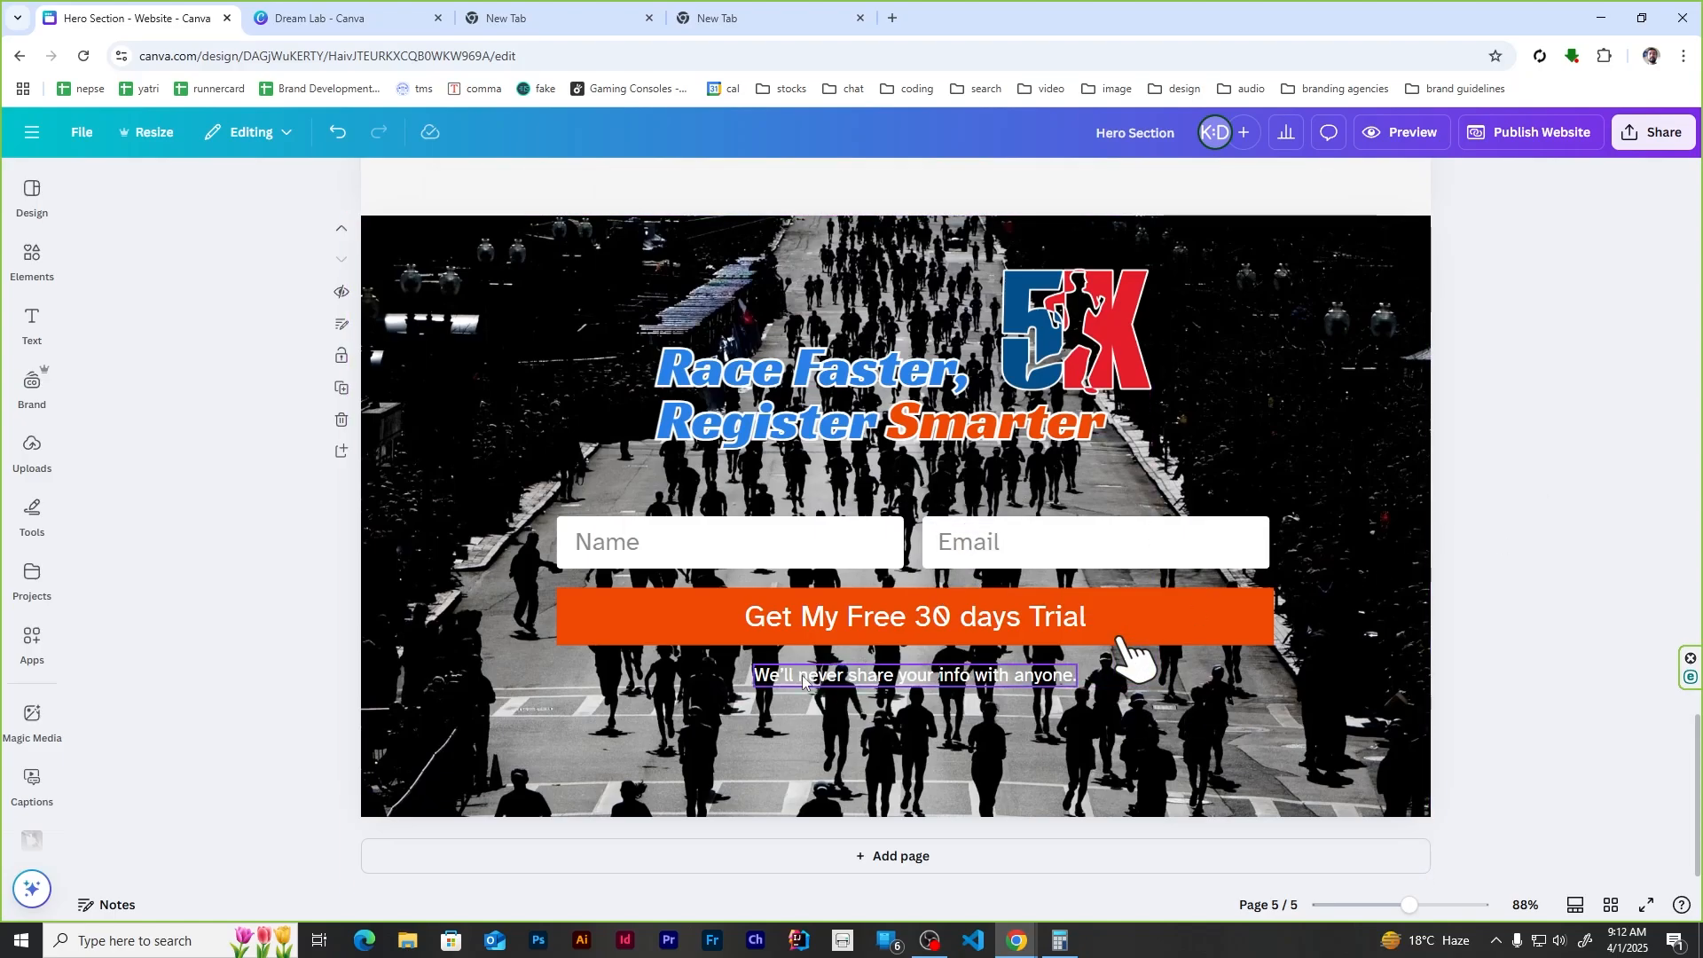
click(789, 678)
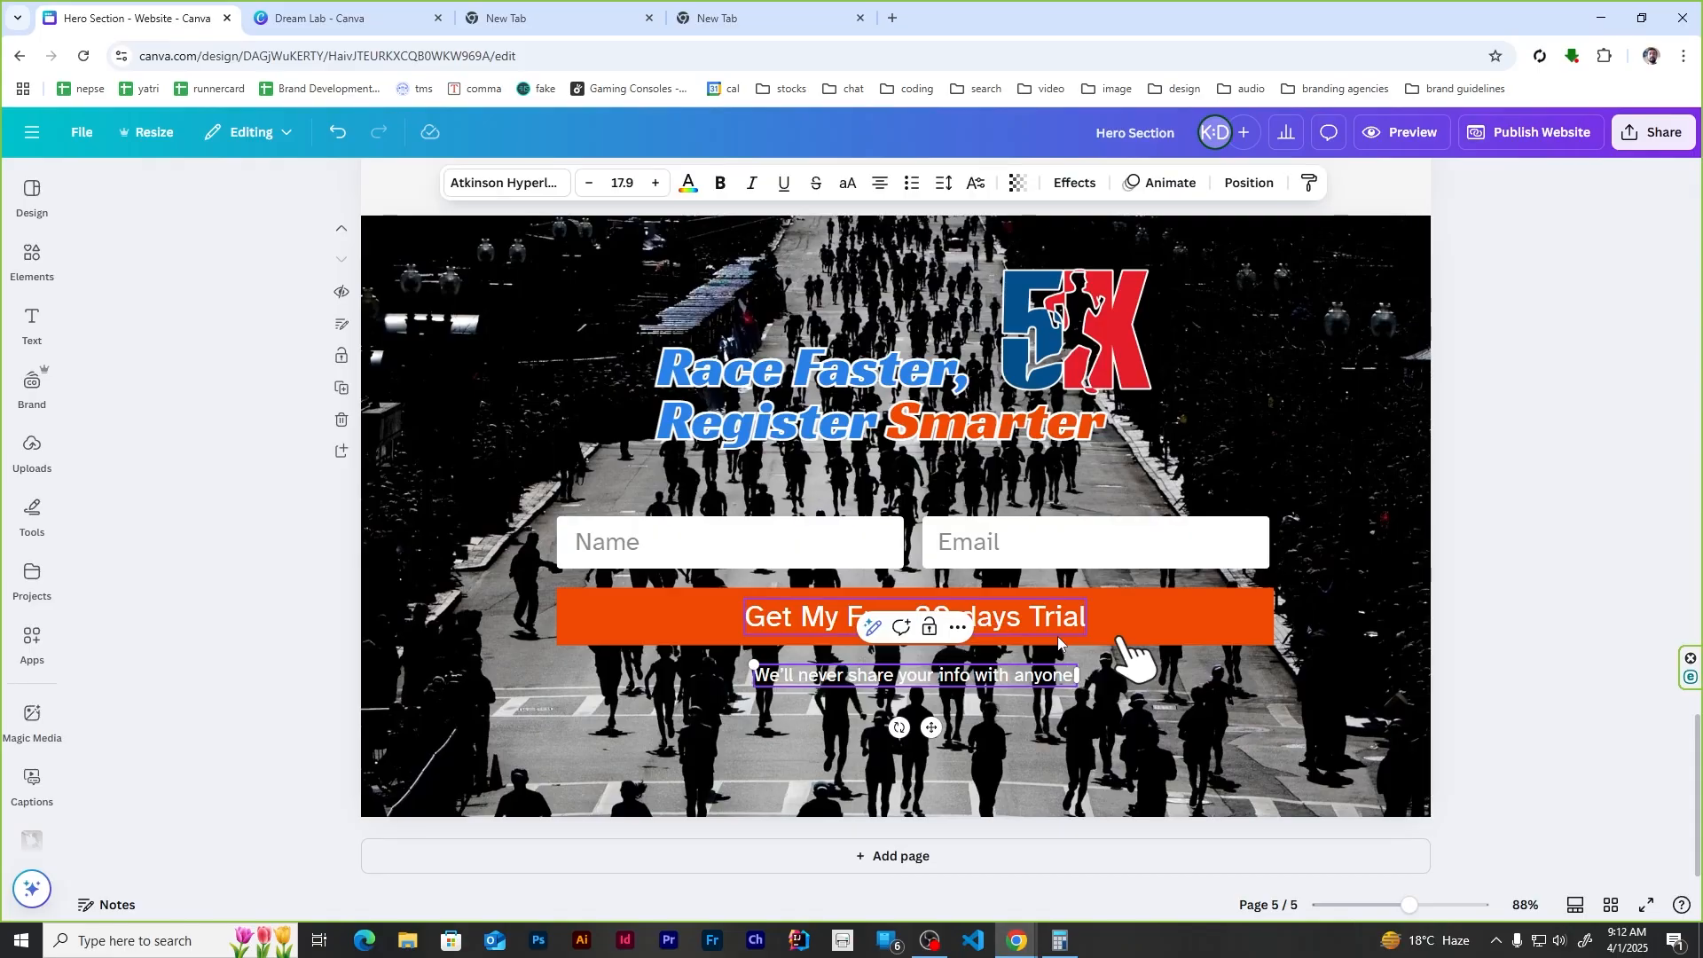
click(1430, 486)
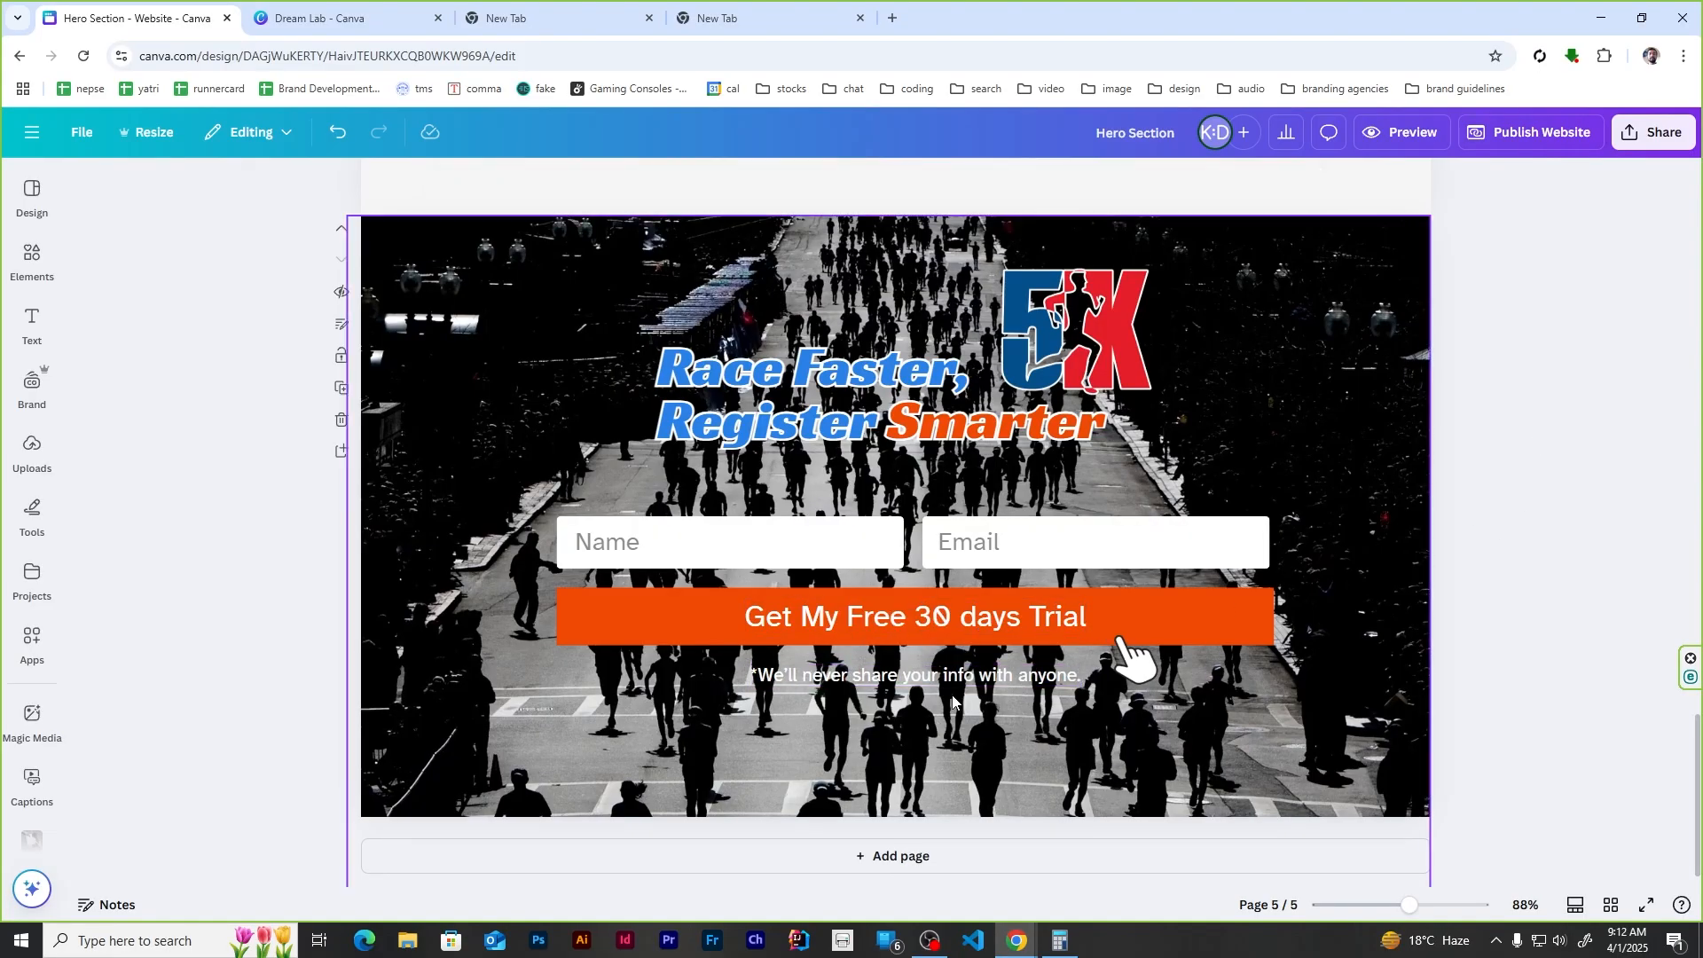
Step: Show the rulers and guides, group the sign-up form elements, and center the form group and the headline horizontally on the page
key(shift+r)
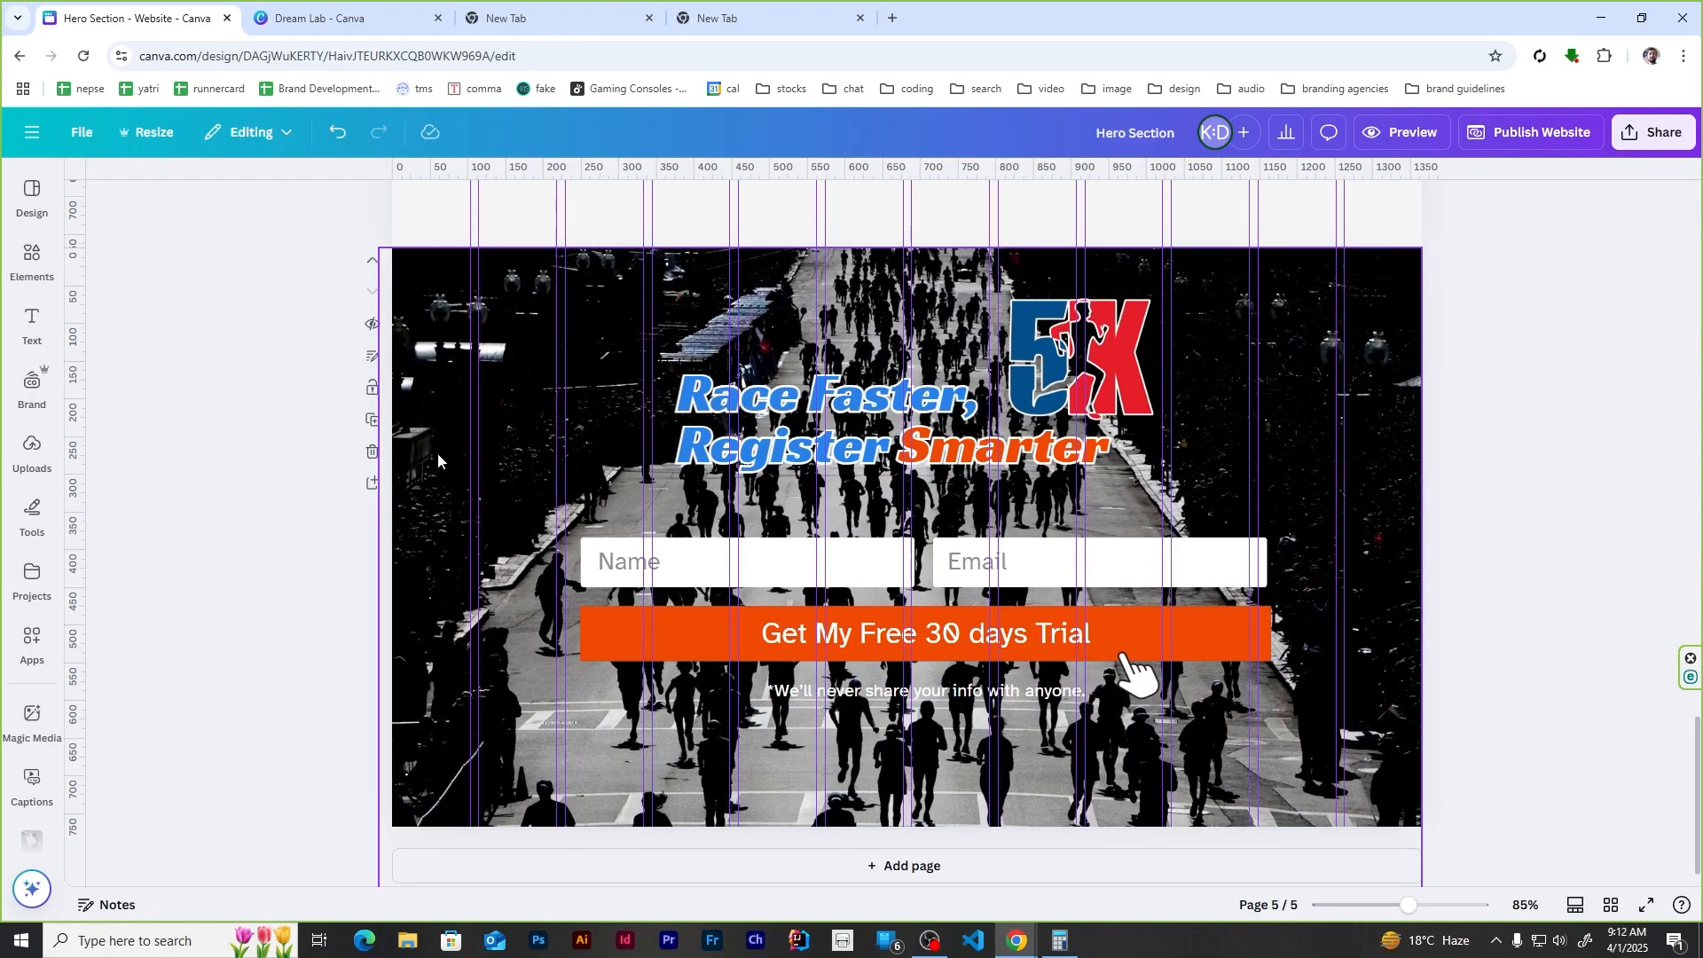
drag(519, 550, 1278, 756)
key(ctrl+g)
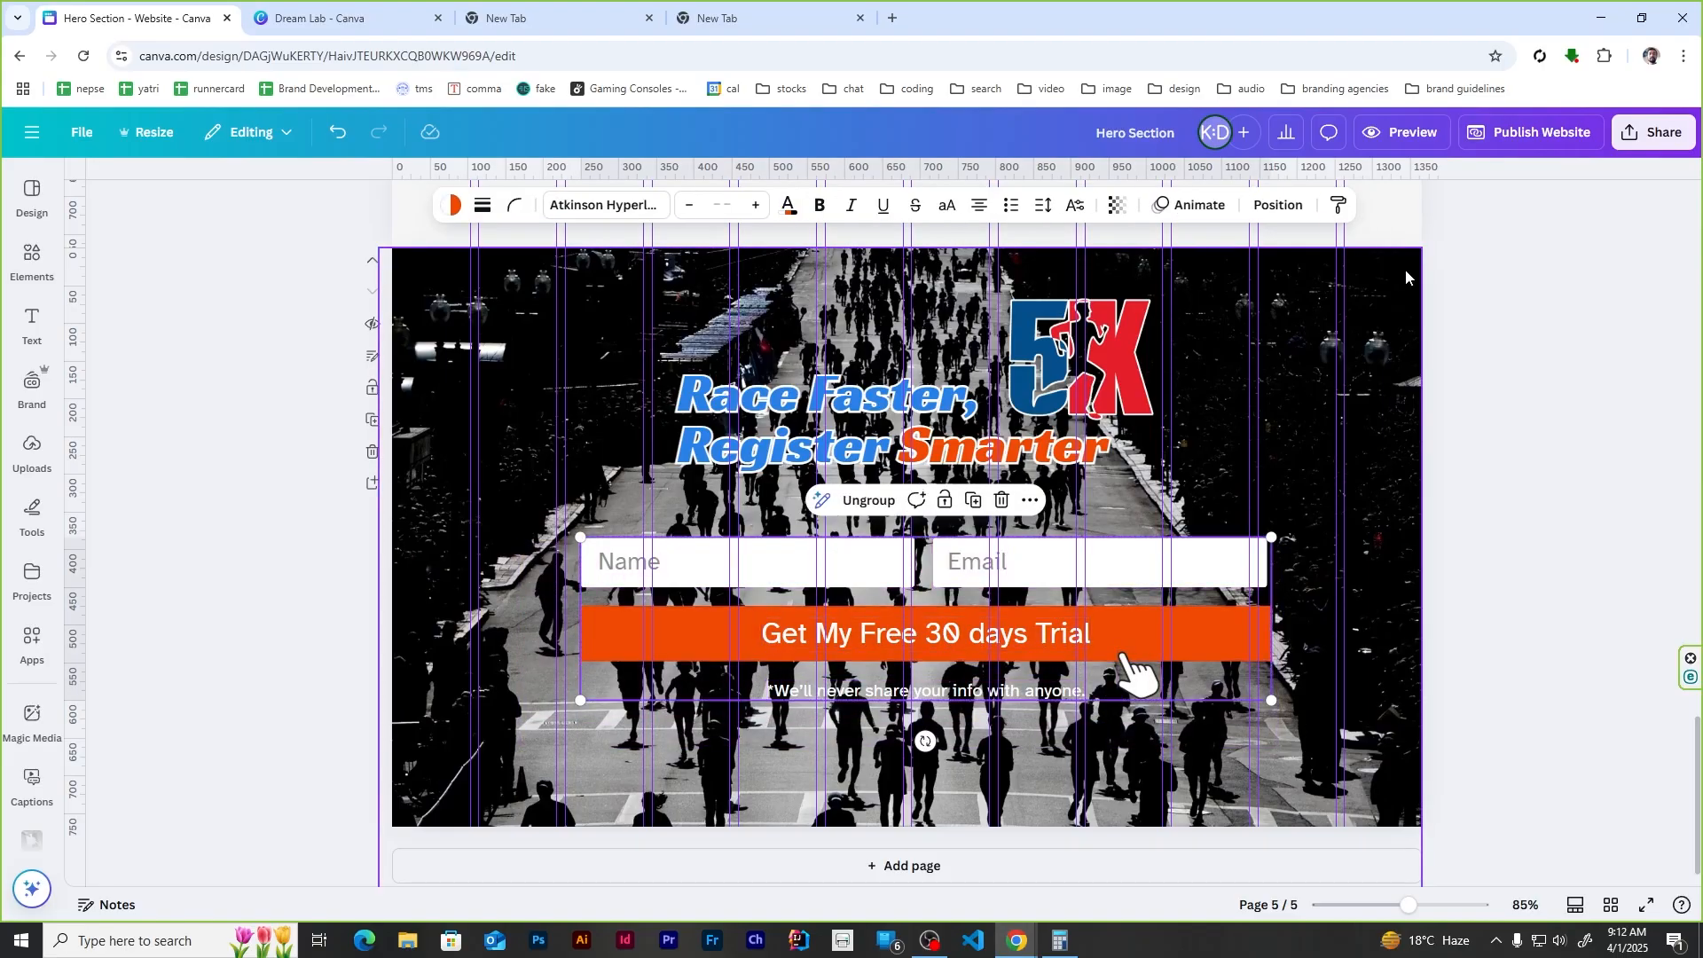
click(1299, 205)
click(834, 440)
click(296, 453)
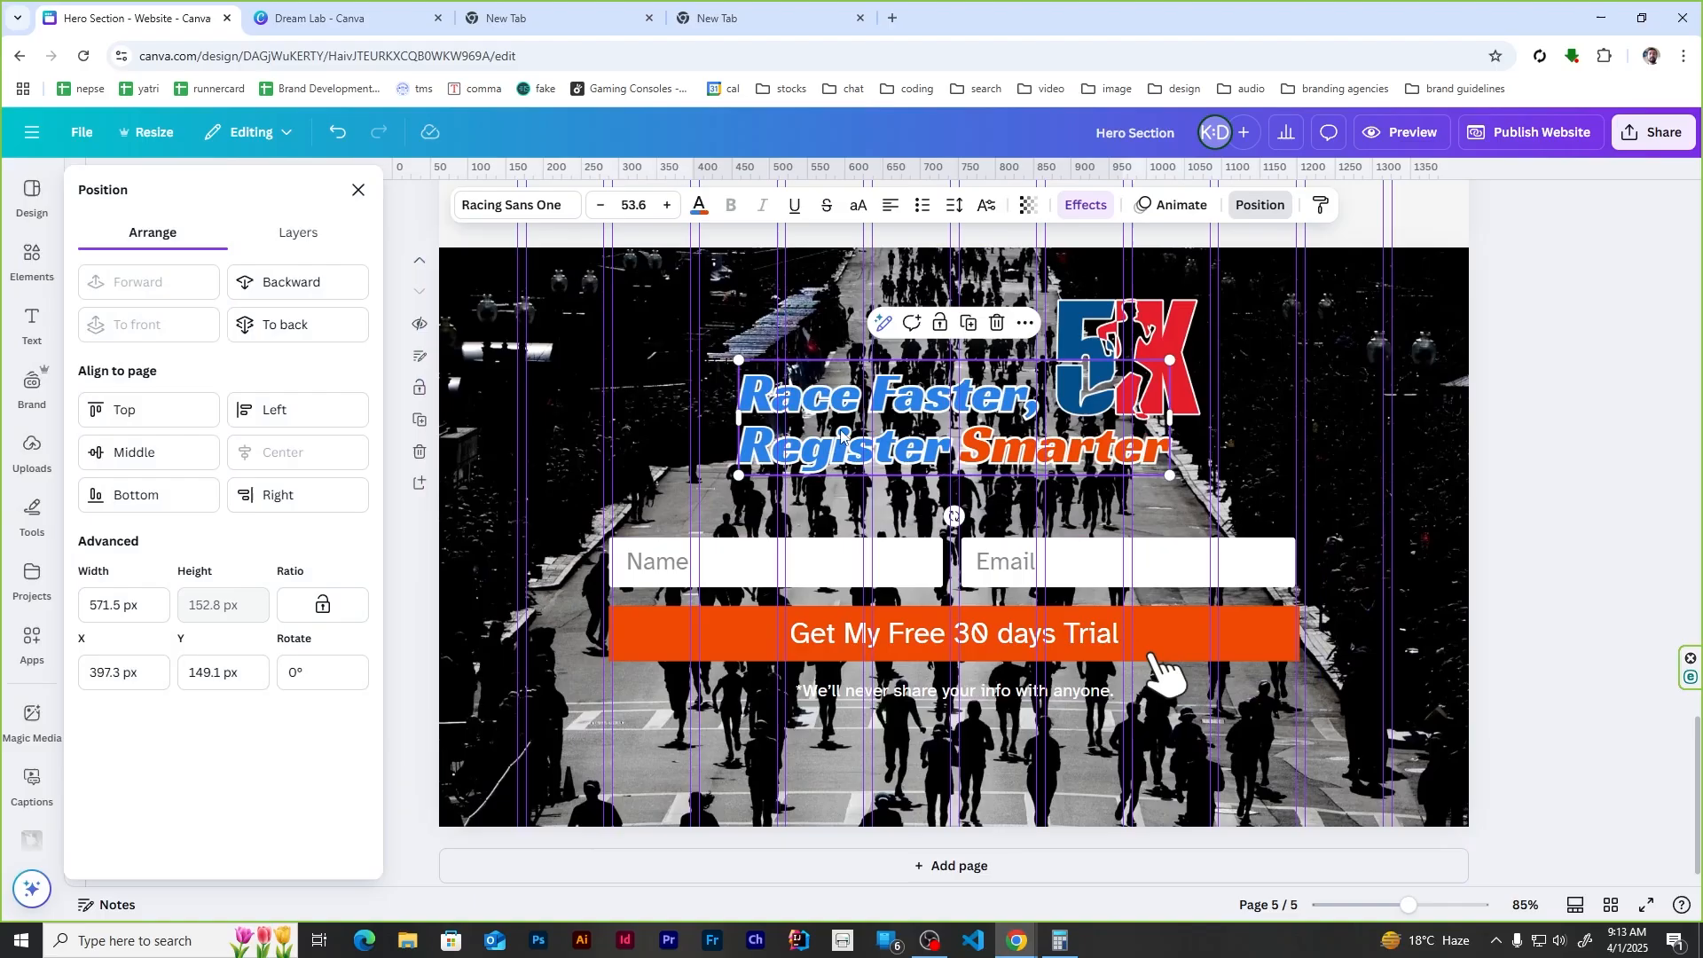
Step: Nudge the 5K runner graphic slightly right to match the centered headline
click(1161, 330)
drag(1160, 331, 1174, 334)
click(1510, 424)
Step: Save the design and add an asterisk before "We'll never share your info with anyone." in the hero section
scroll(1510, 424, up, 5)
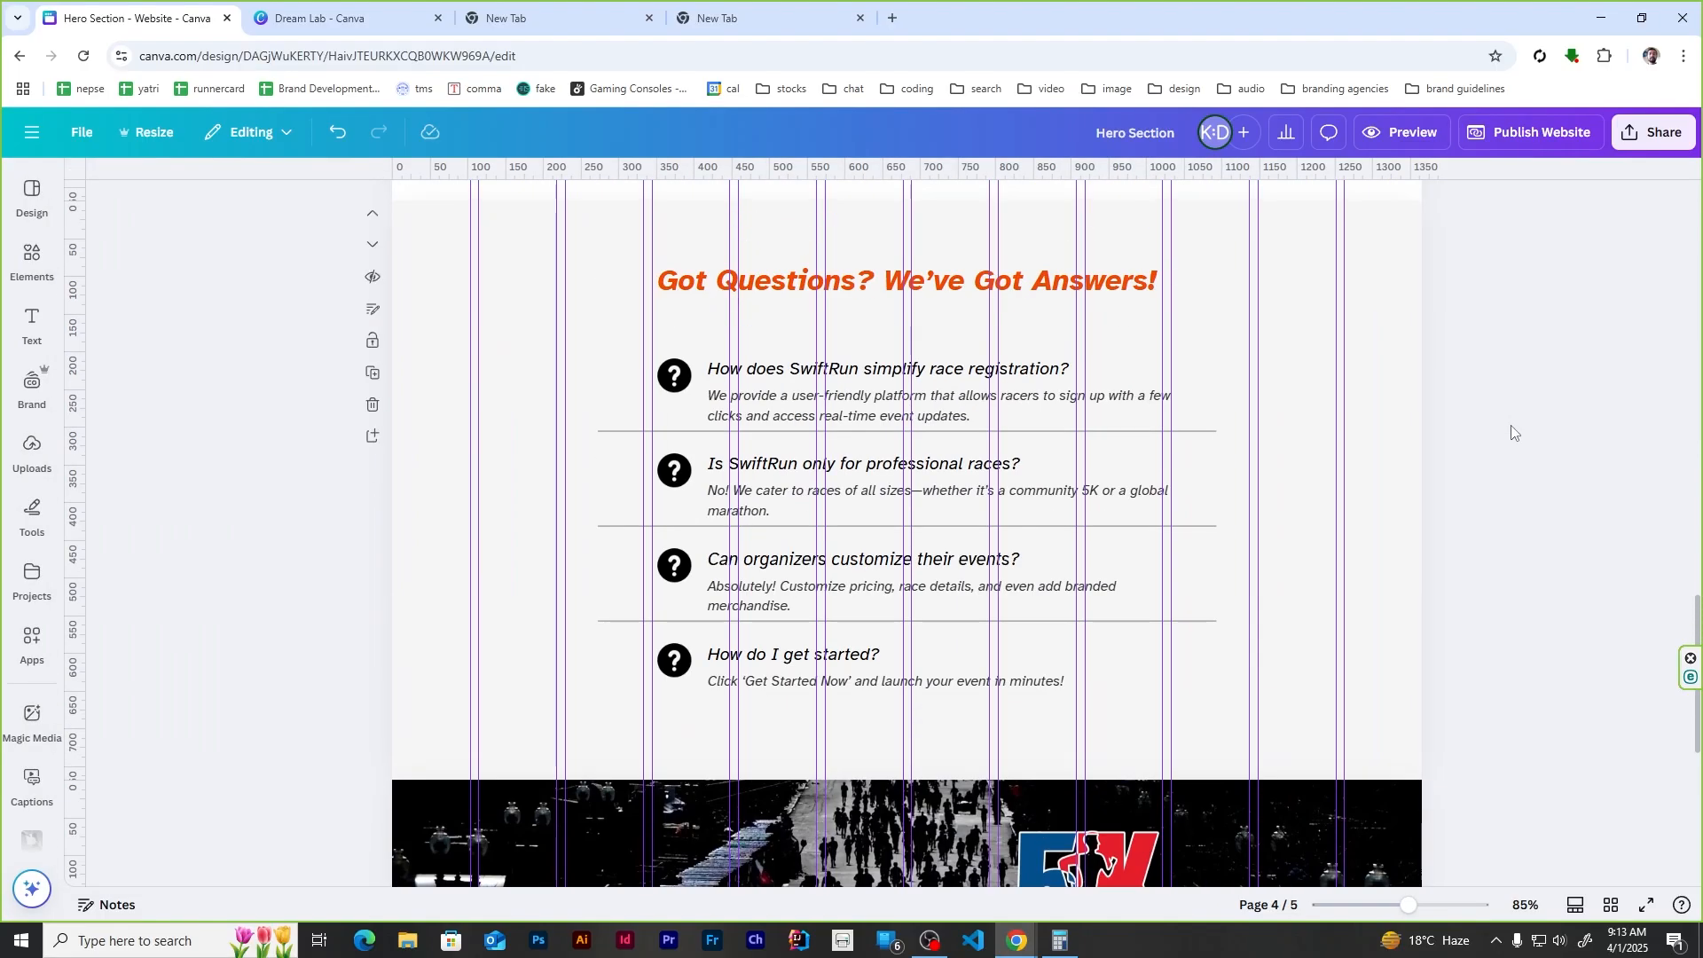
scroll(223, 455, up, 15)
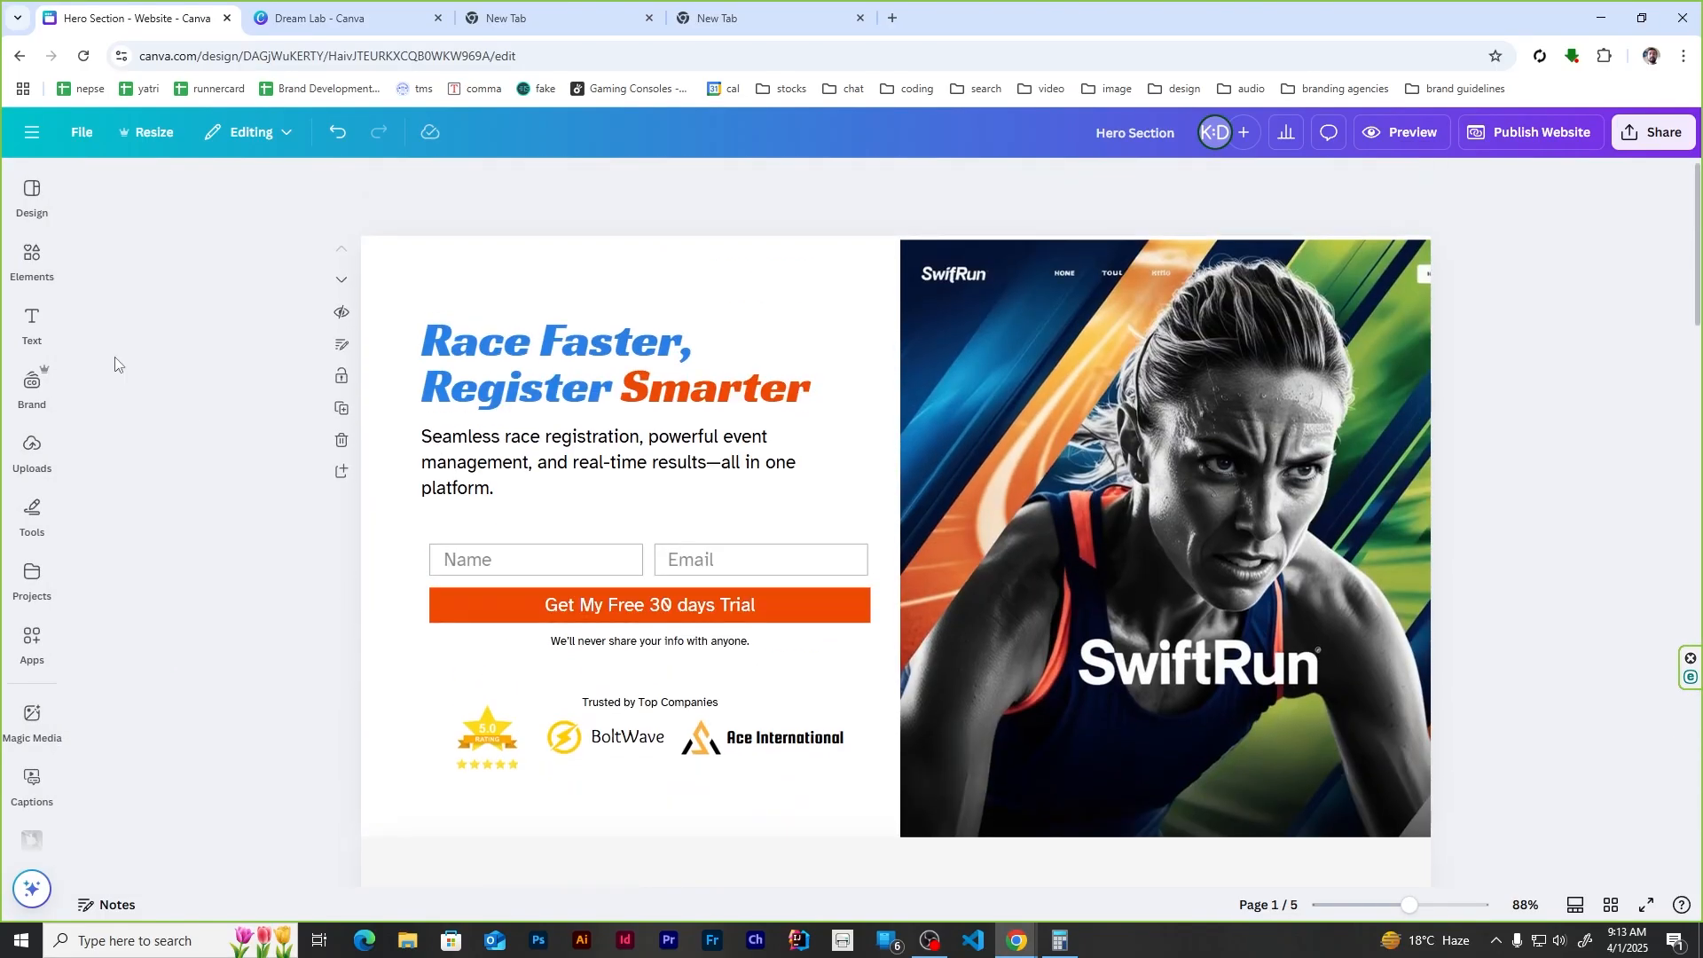
click(82, 132)
click(141, 428)
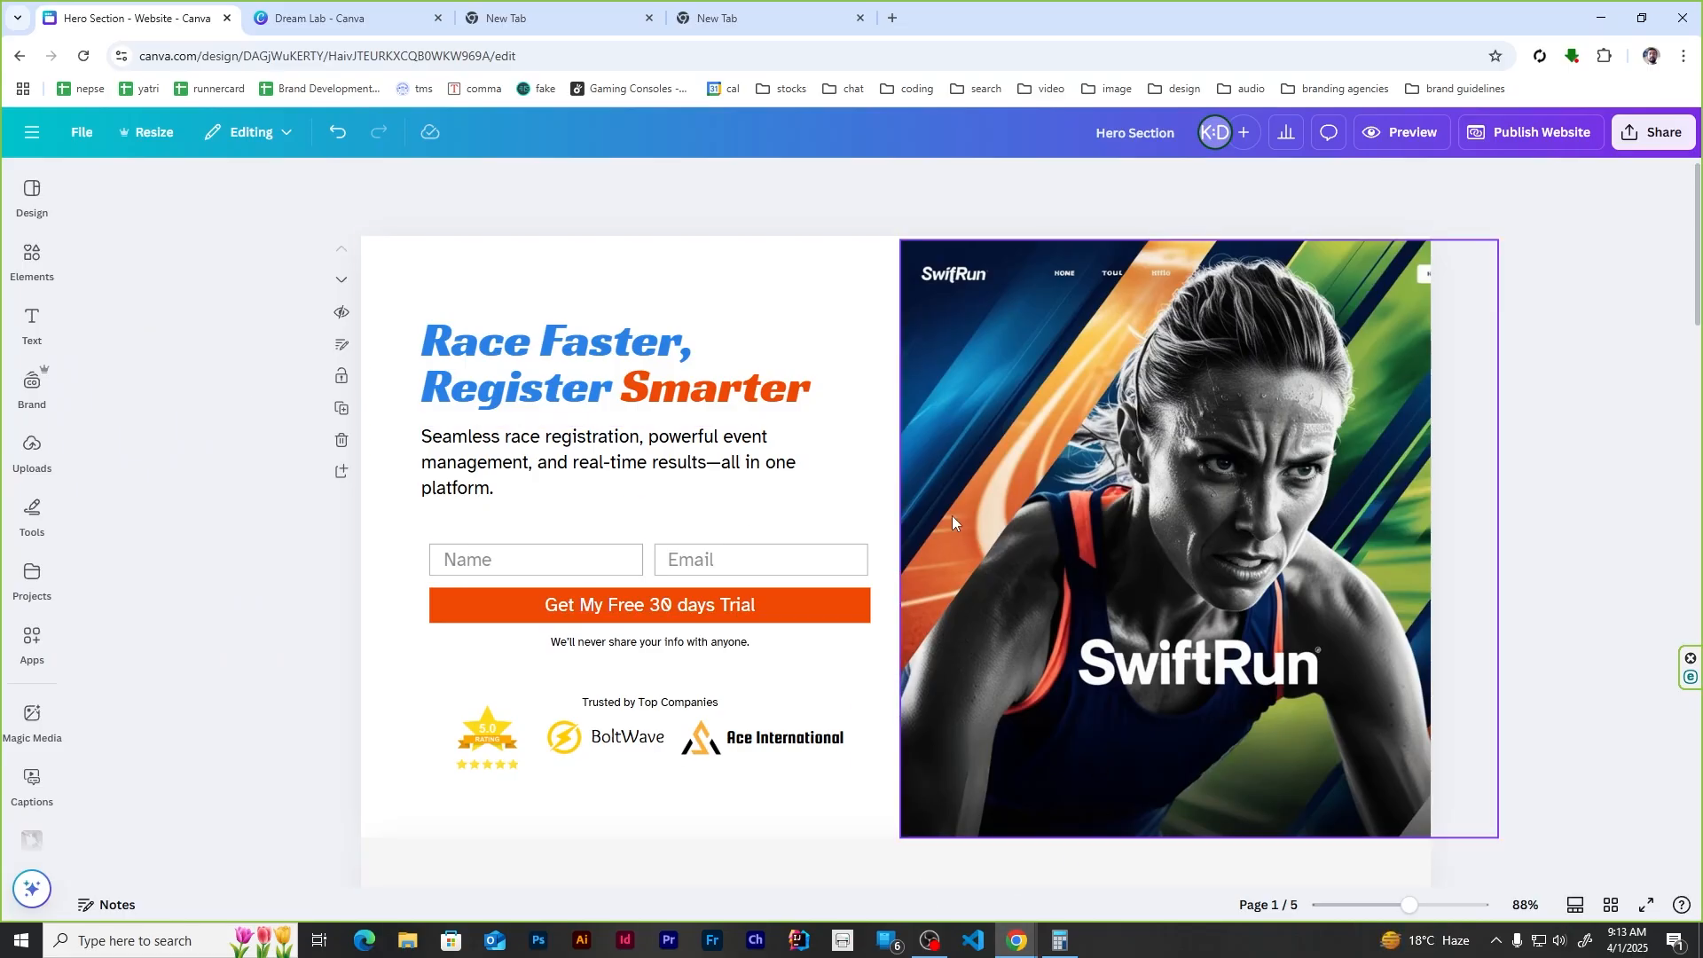
click(652, 642)
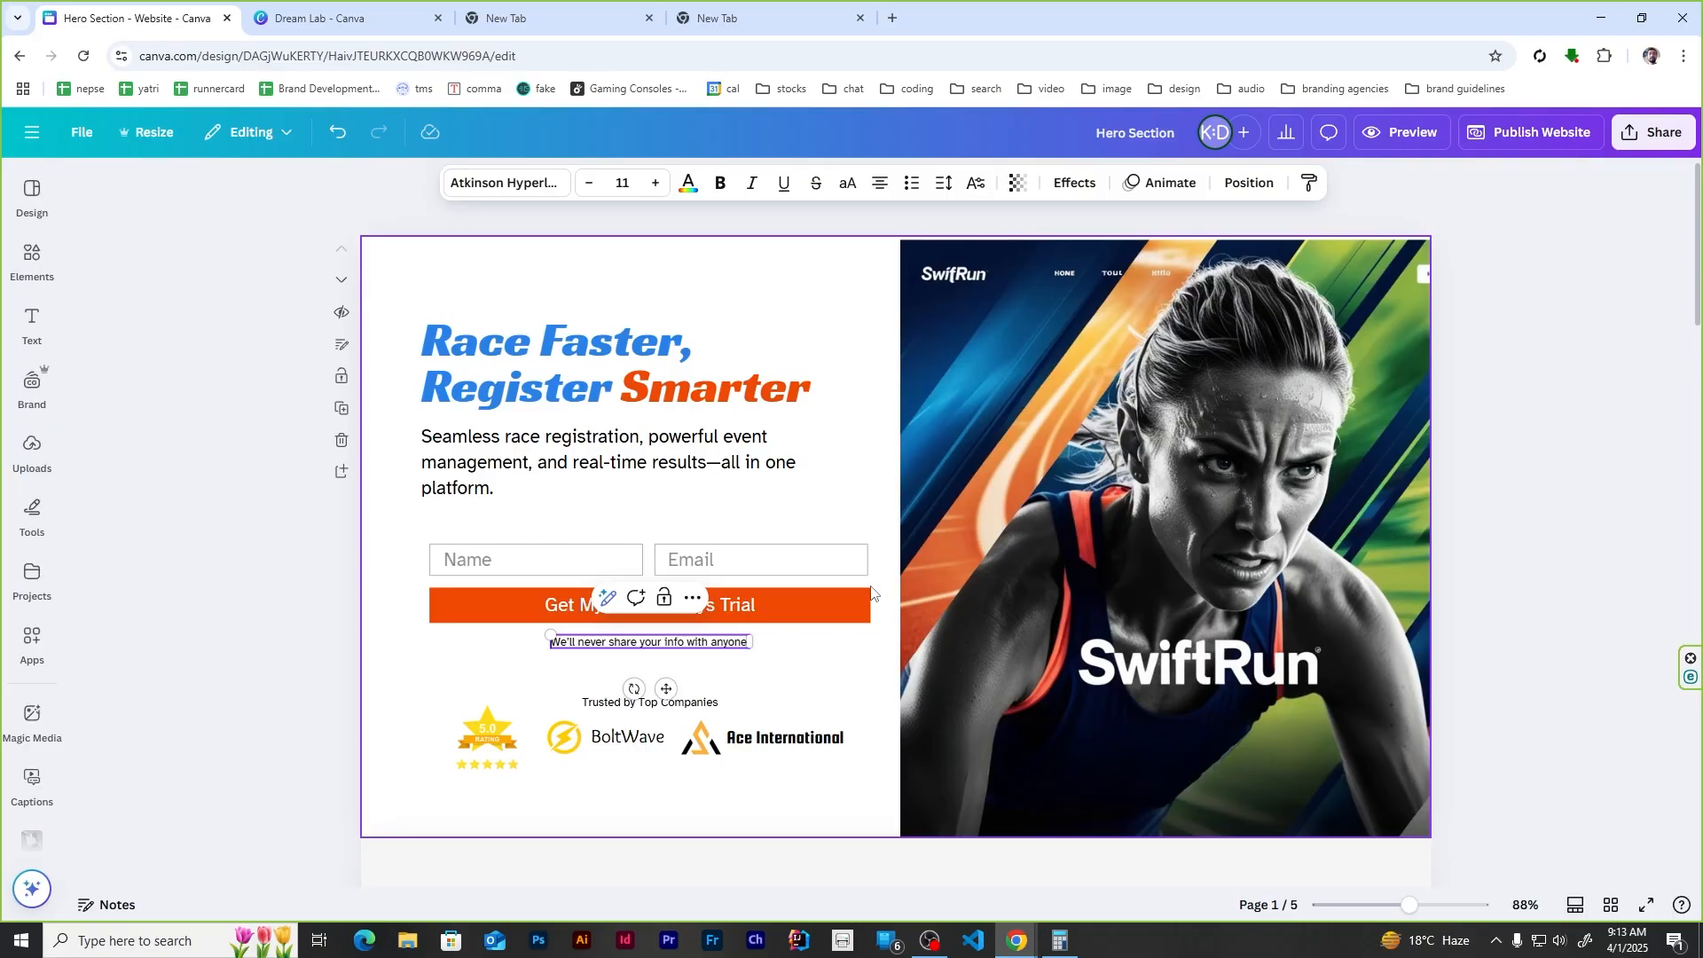
click(194, 490)
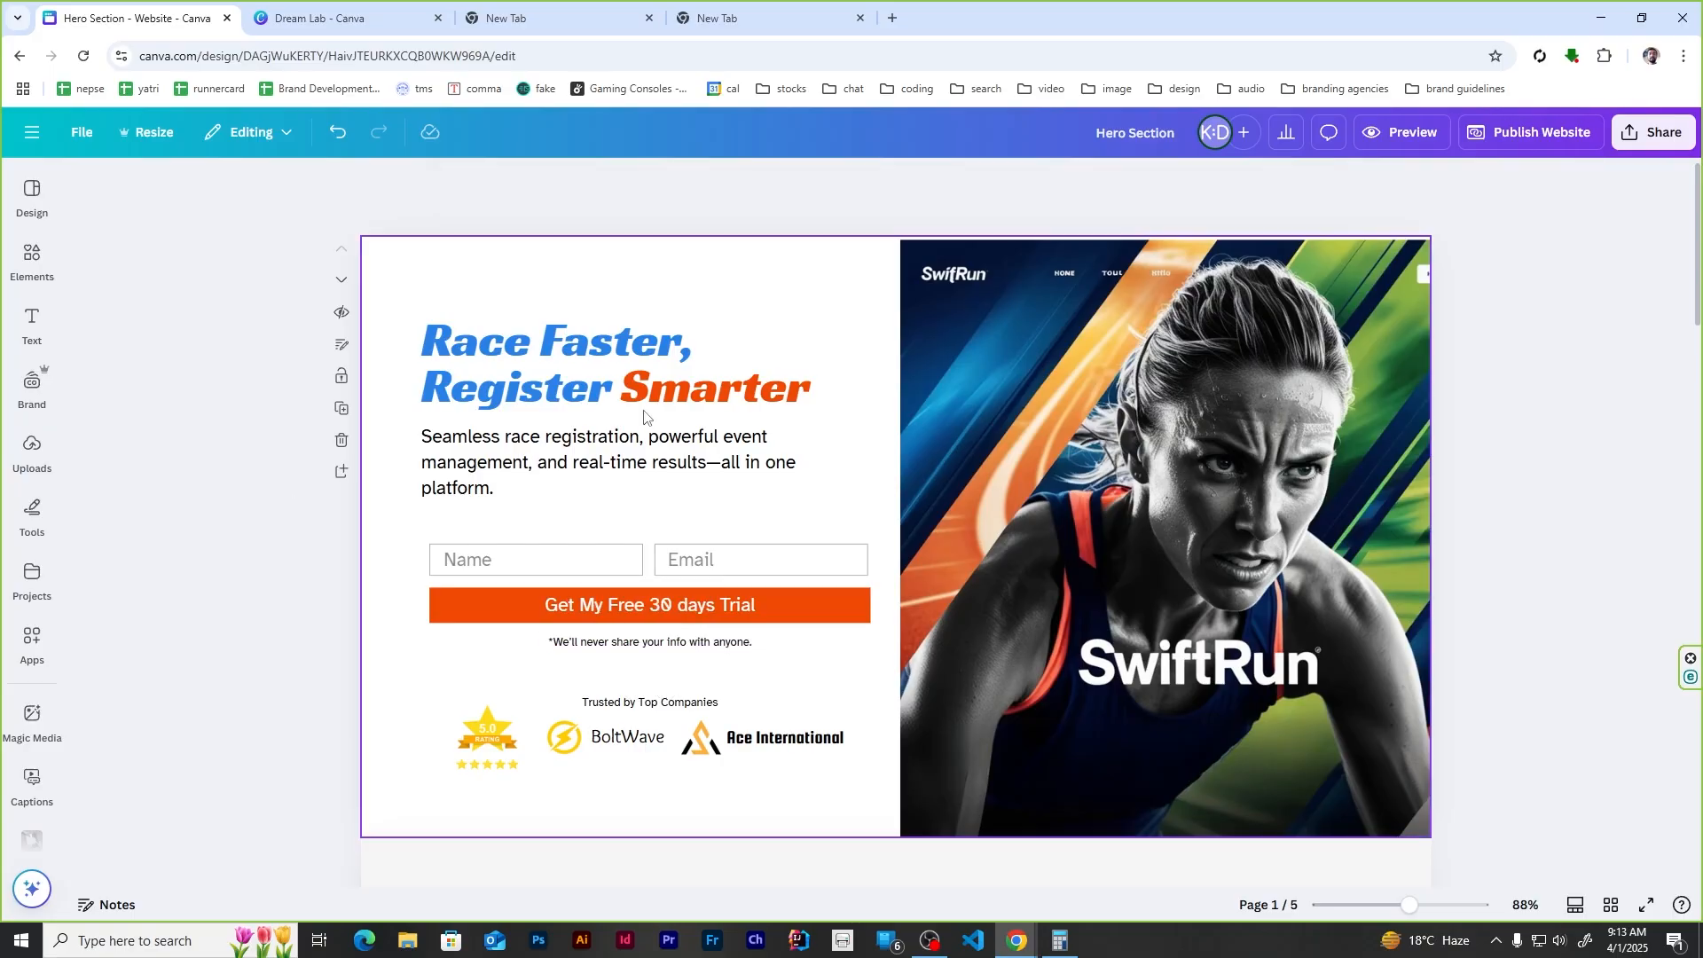
Step: Center the "Trusted By Thousands of Runners & Organizers" heading horizontally on the page and check the testimonial cards' centering
scroll(1167, 455, down, 7)
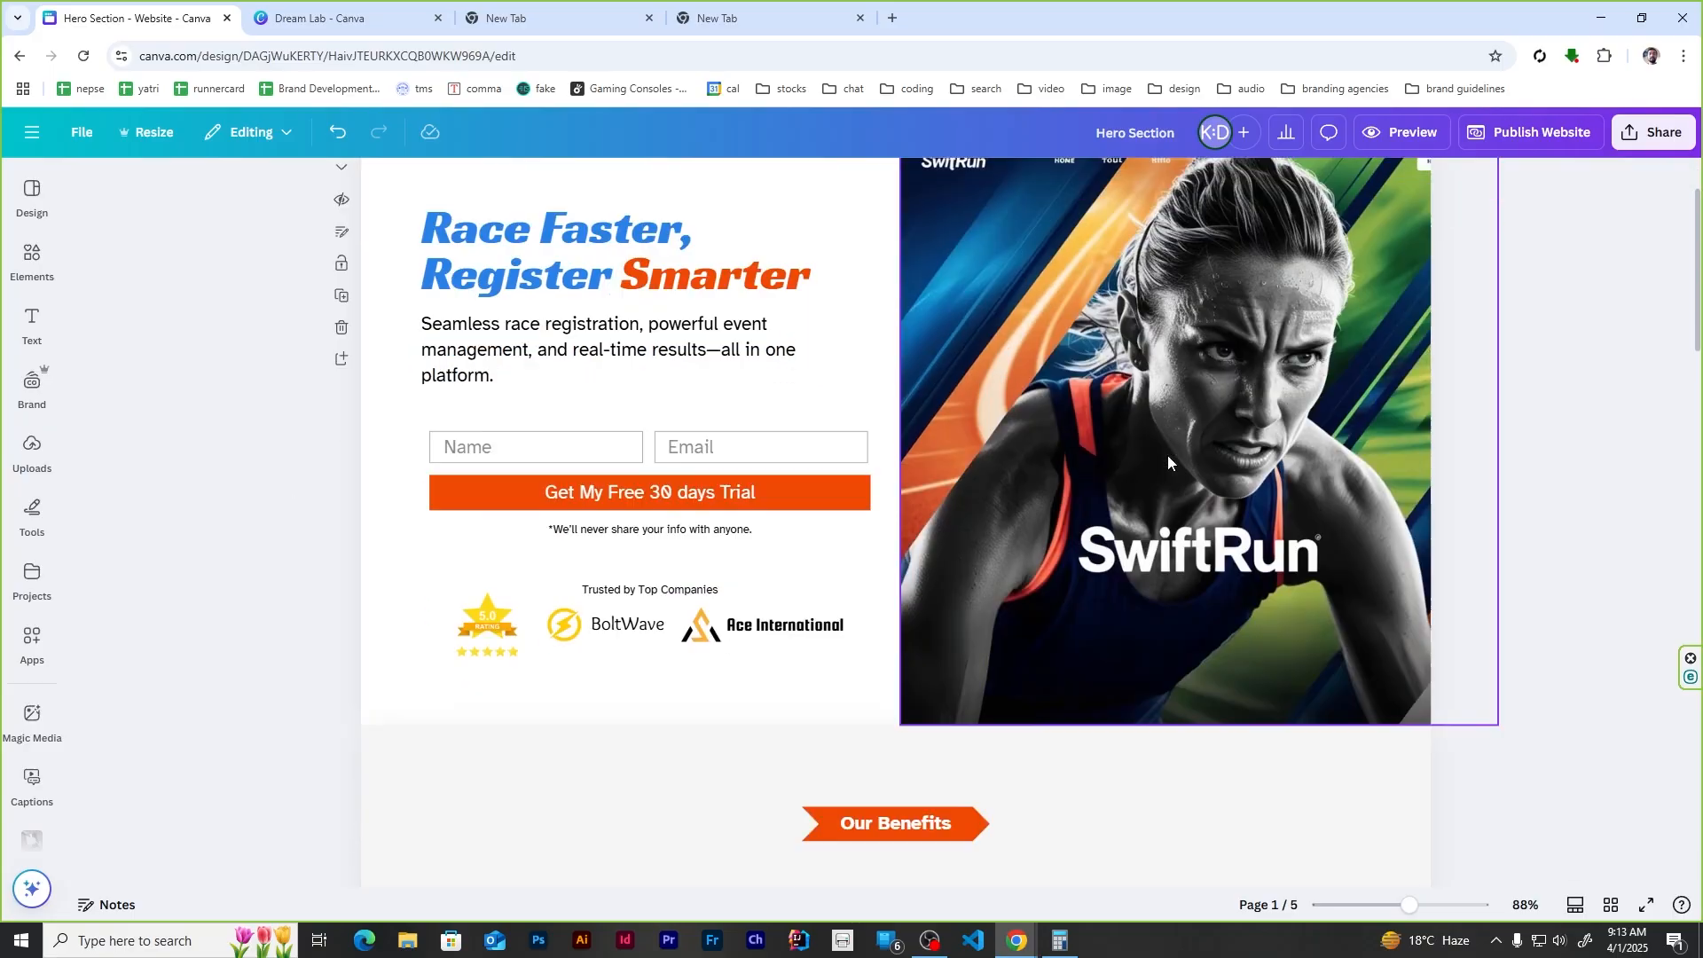
scroll(1007, 537, up, 1)
scroll(1007, 537, down, 1)
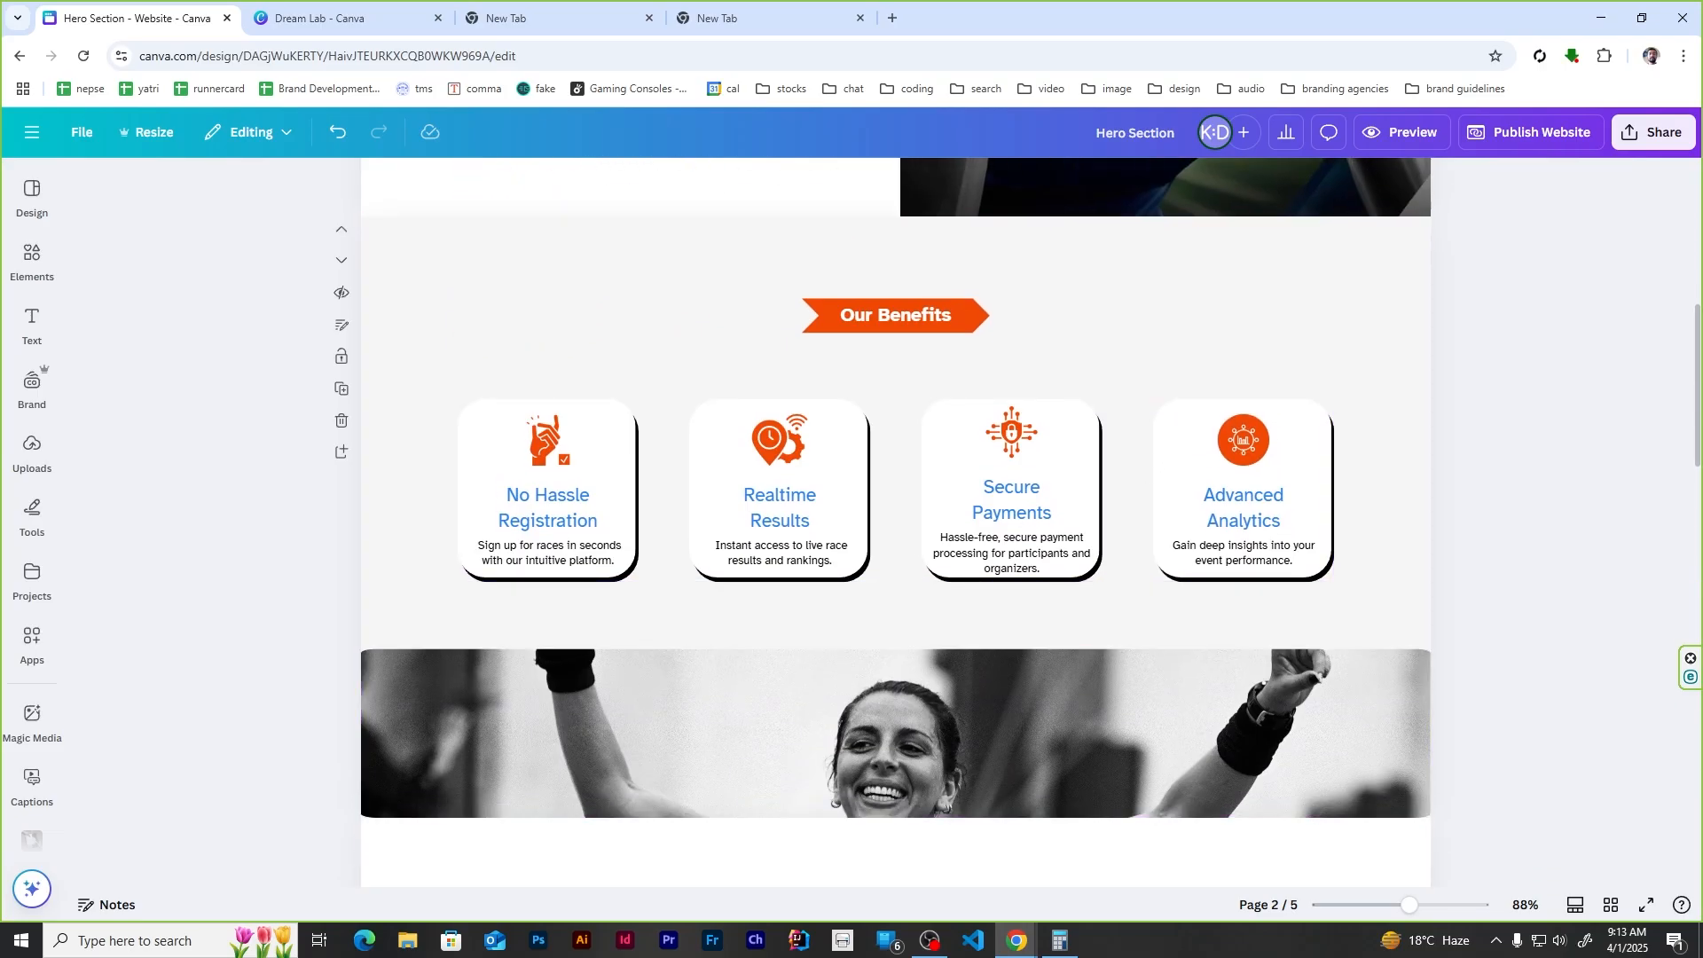
scroll(896, 533, down, 5)
click(873, 488)
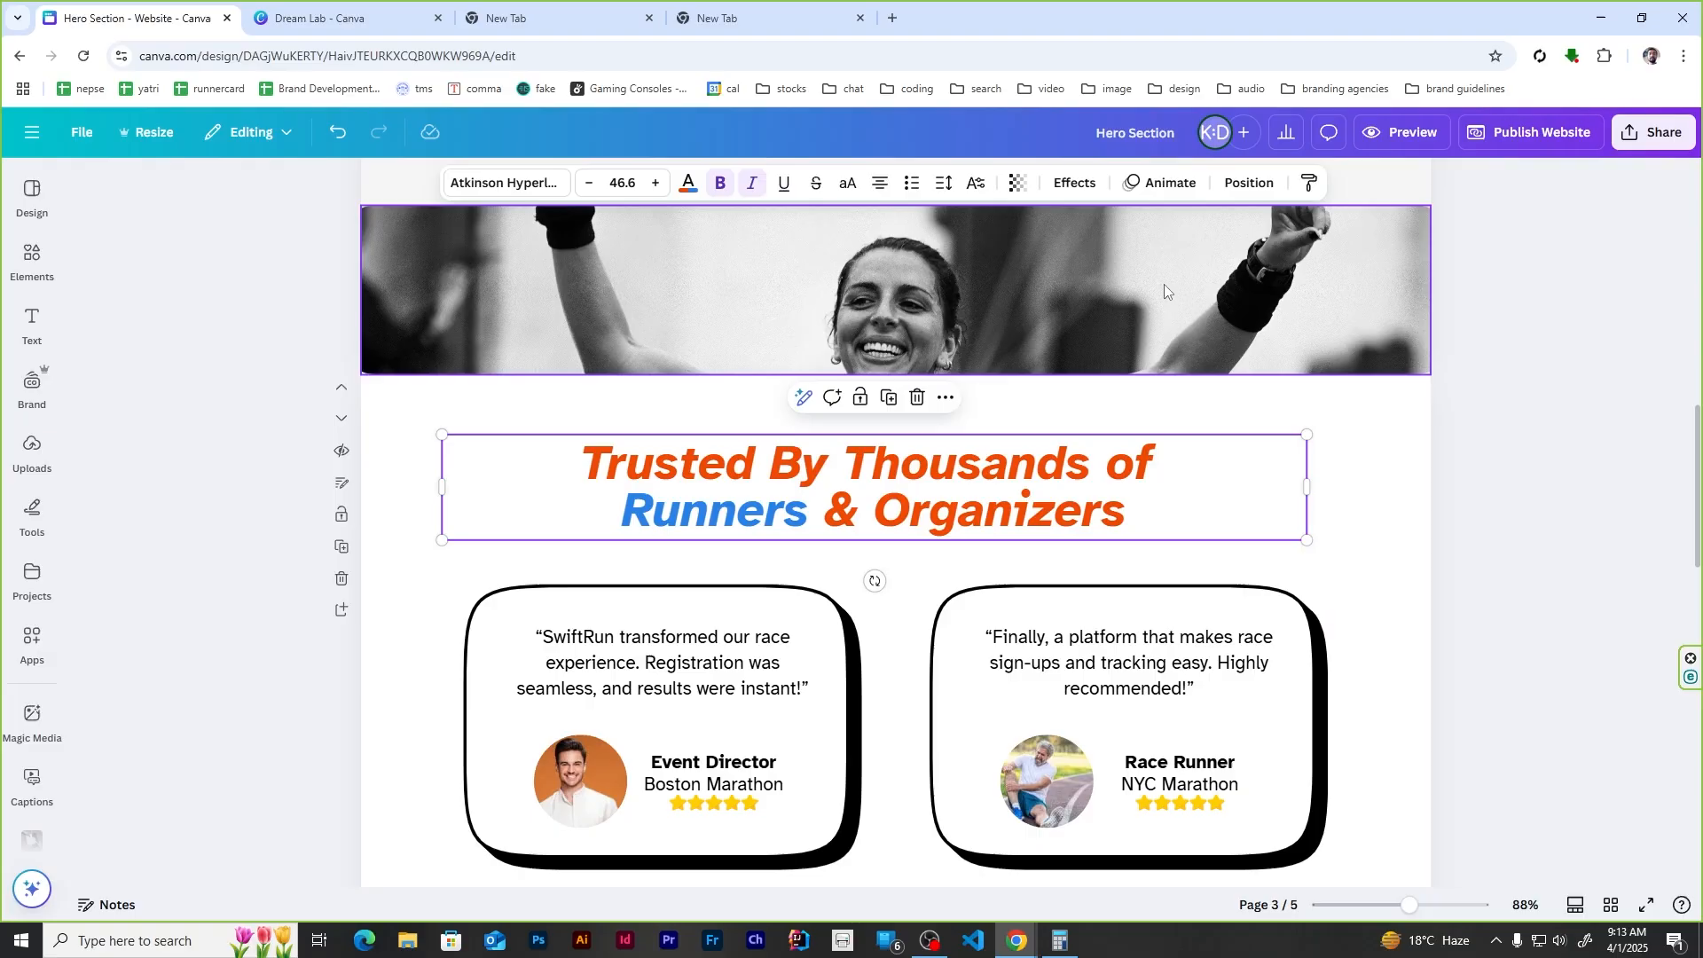
click(266, 447)
click(817, 715)
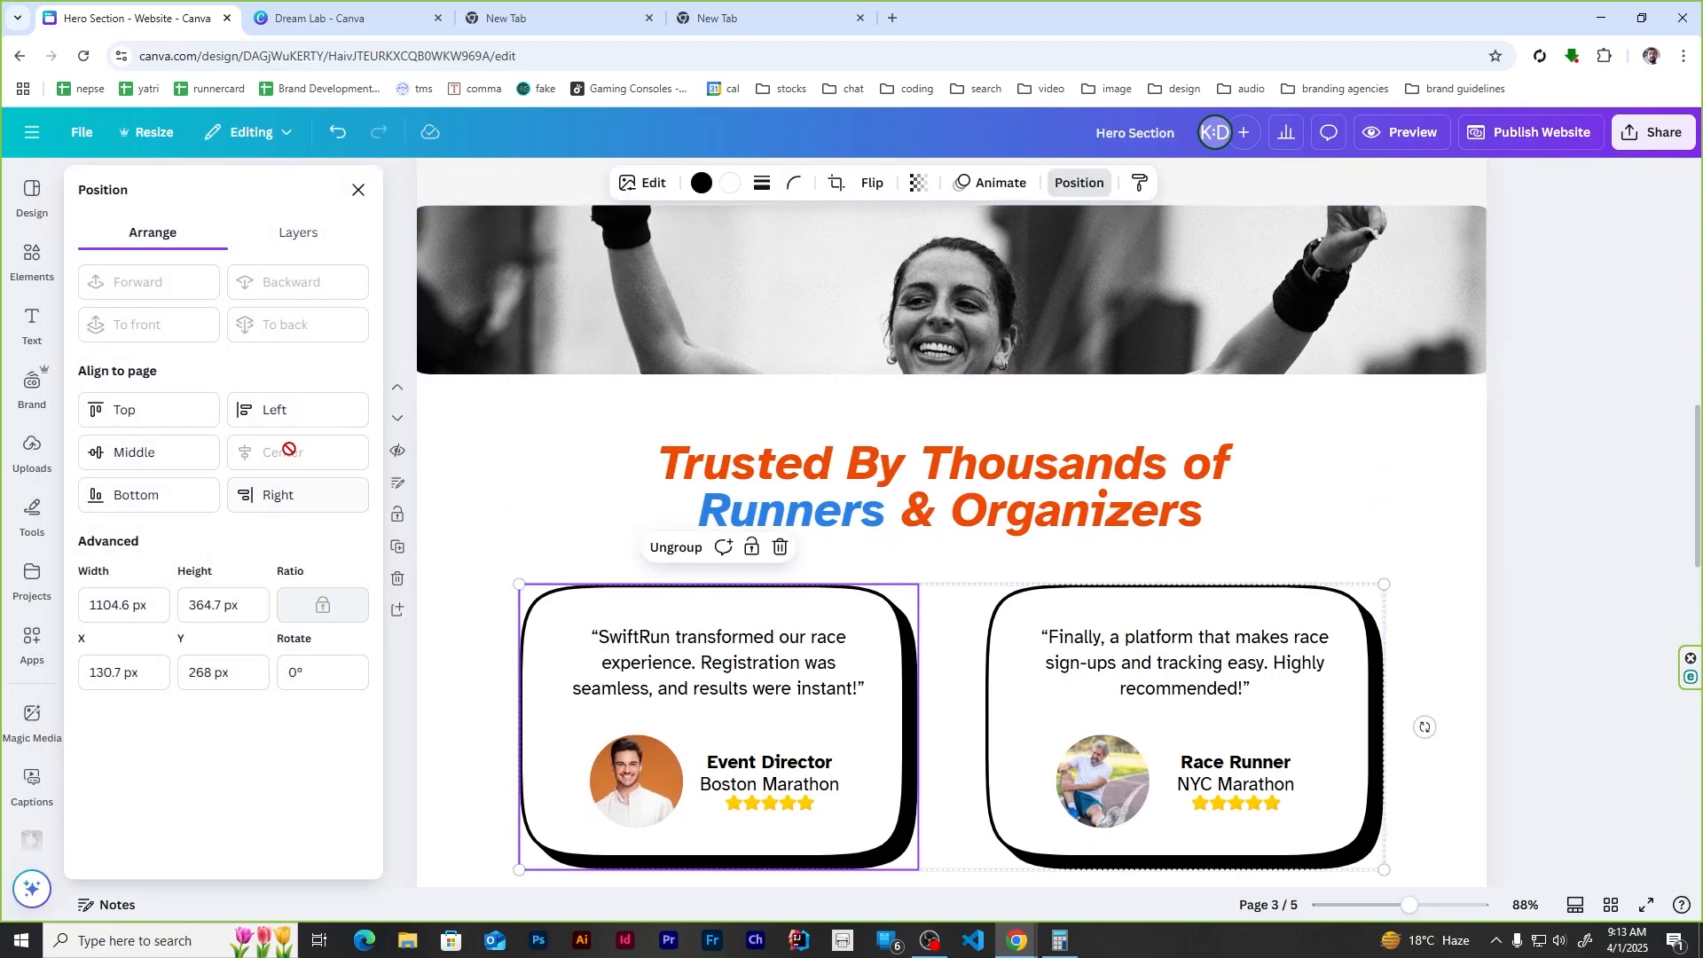
click(381, 189)
click(1508, 443)
Step: Review the testimonials, FAQ and closing sign-up sections, and save the design
scroll(1589, 492, down, 2)
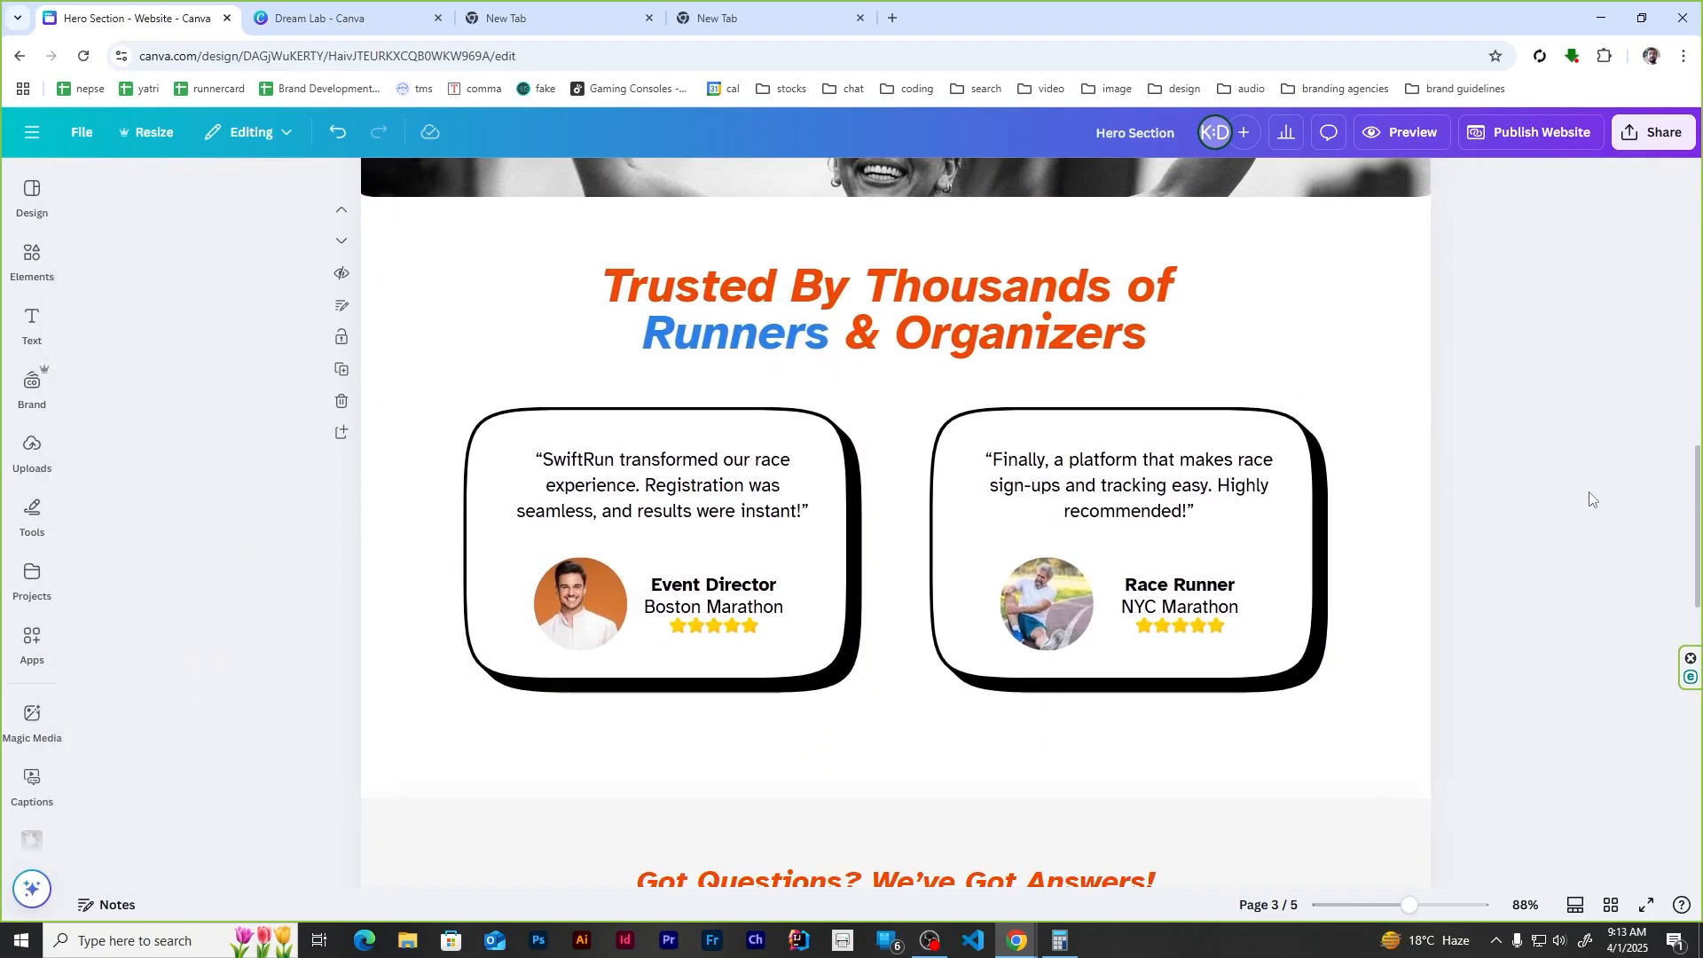
scroll(1589, 491, down, 5)
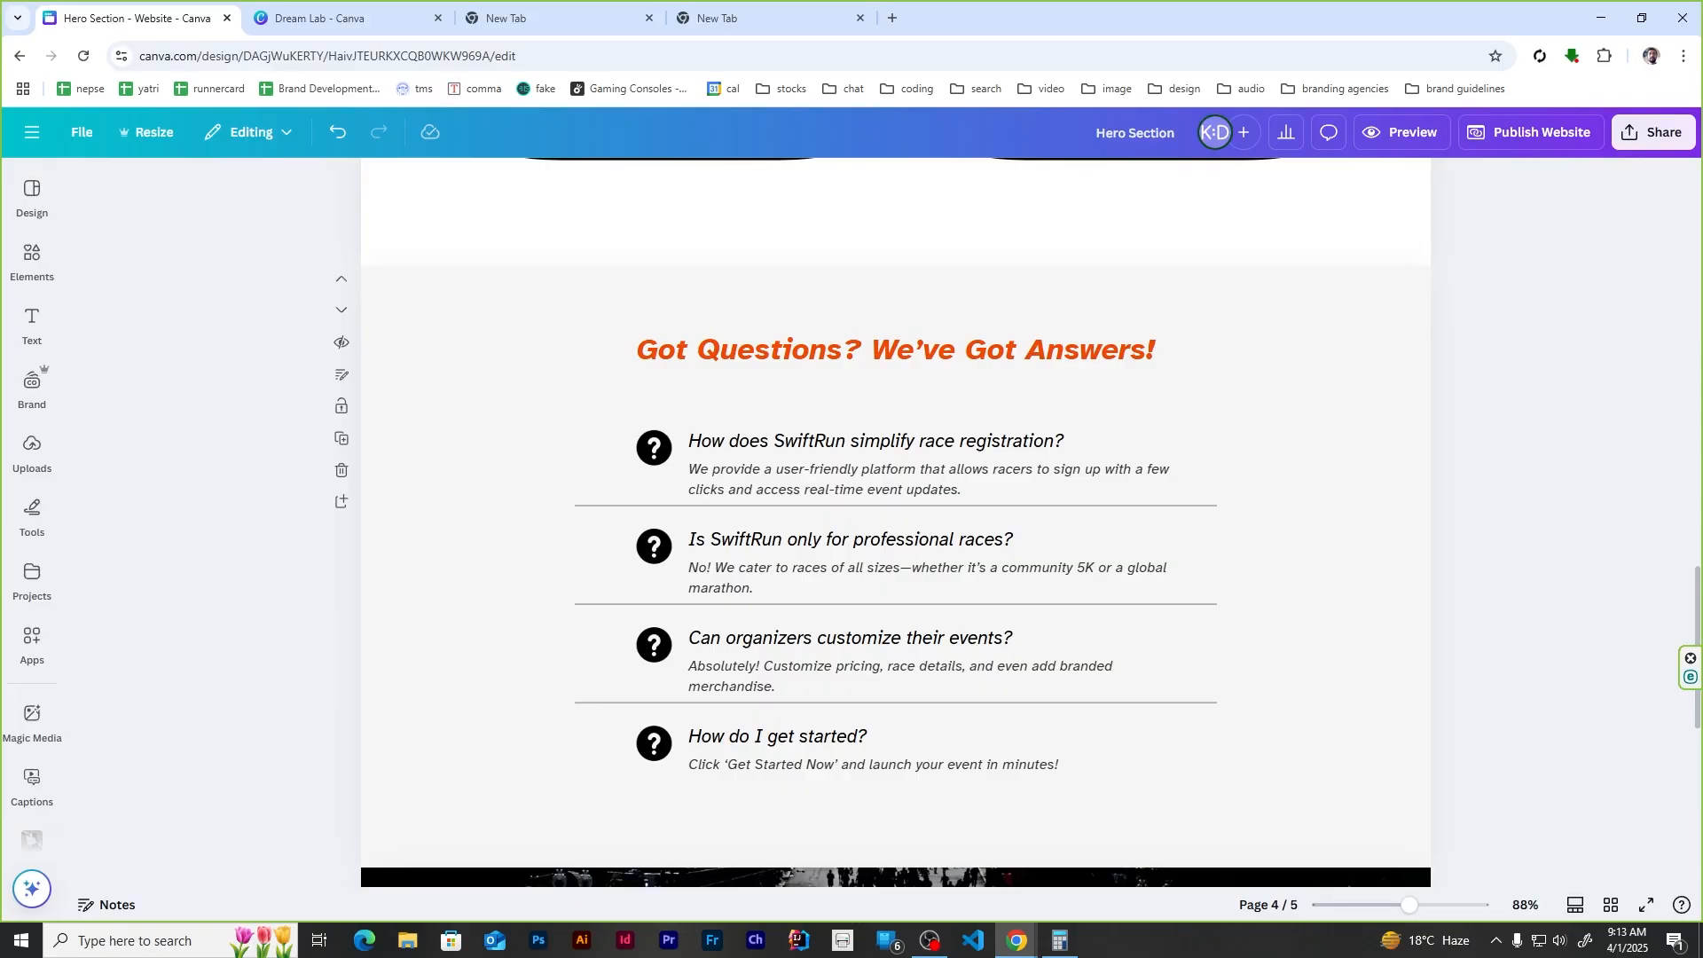
scroll(1273, 467, down, 10)
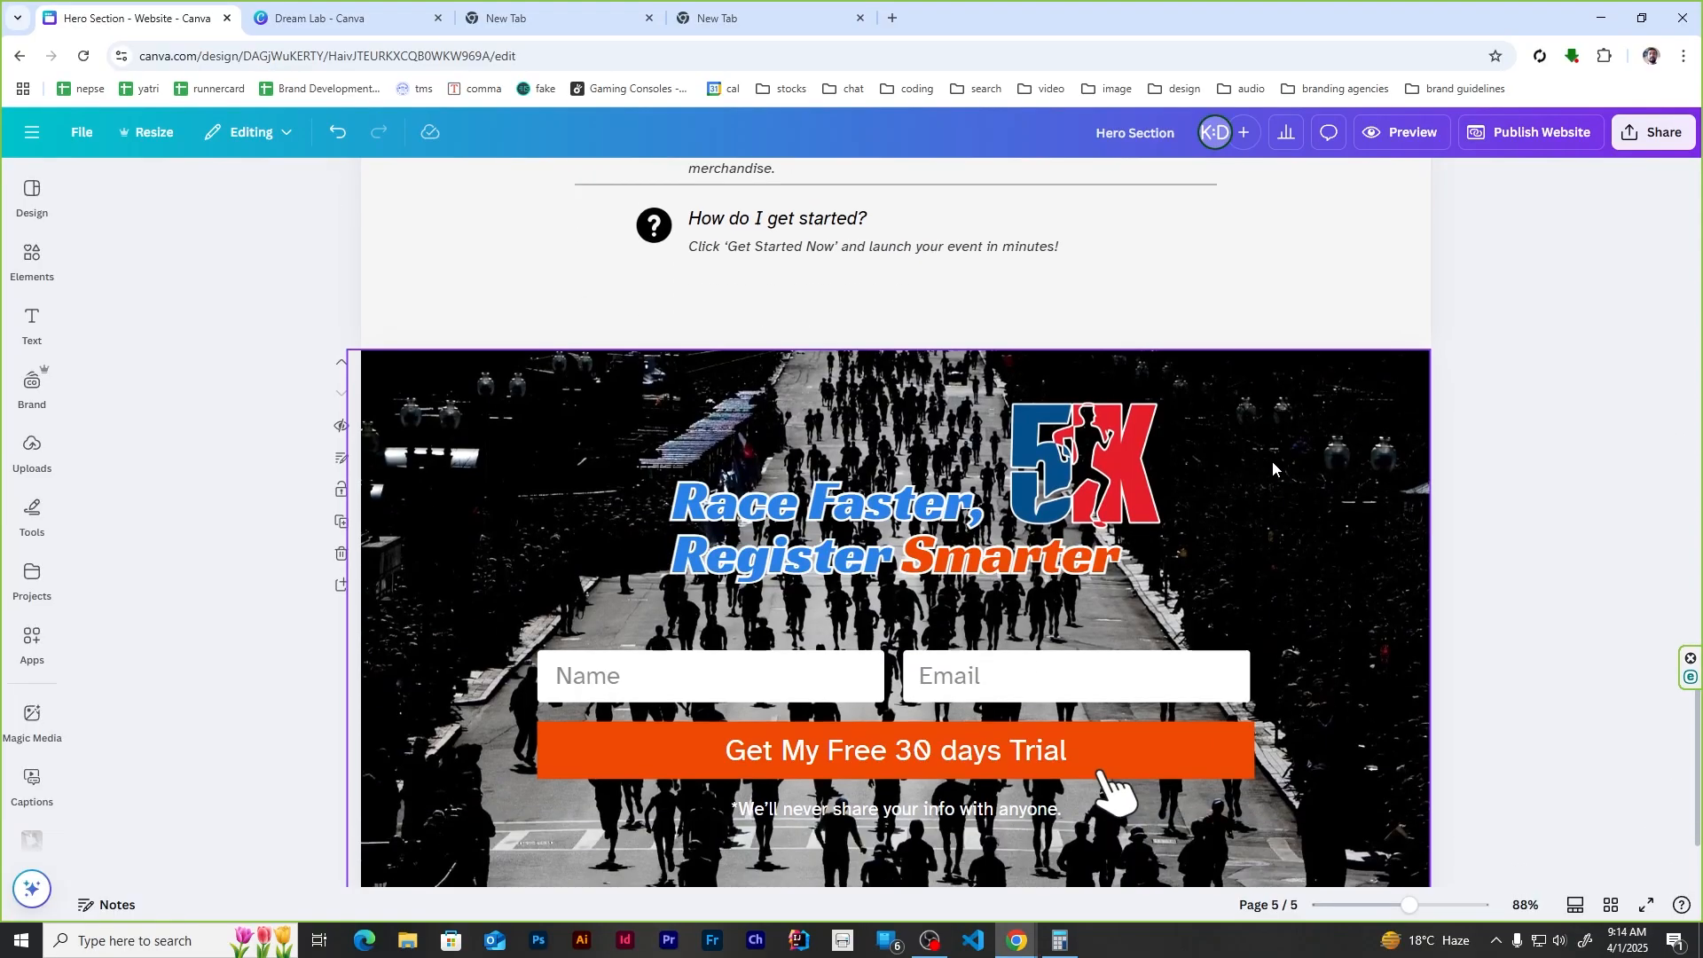
scroll(1002, 656, up, 3)
scroll(1003, 662, up, 2)
scroll(1002, 662, down, 2)
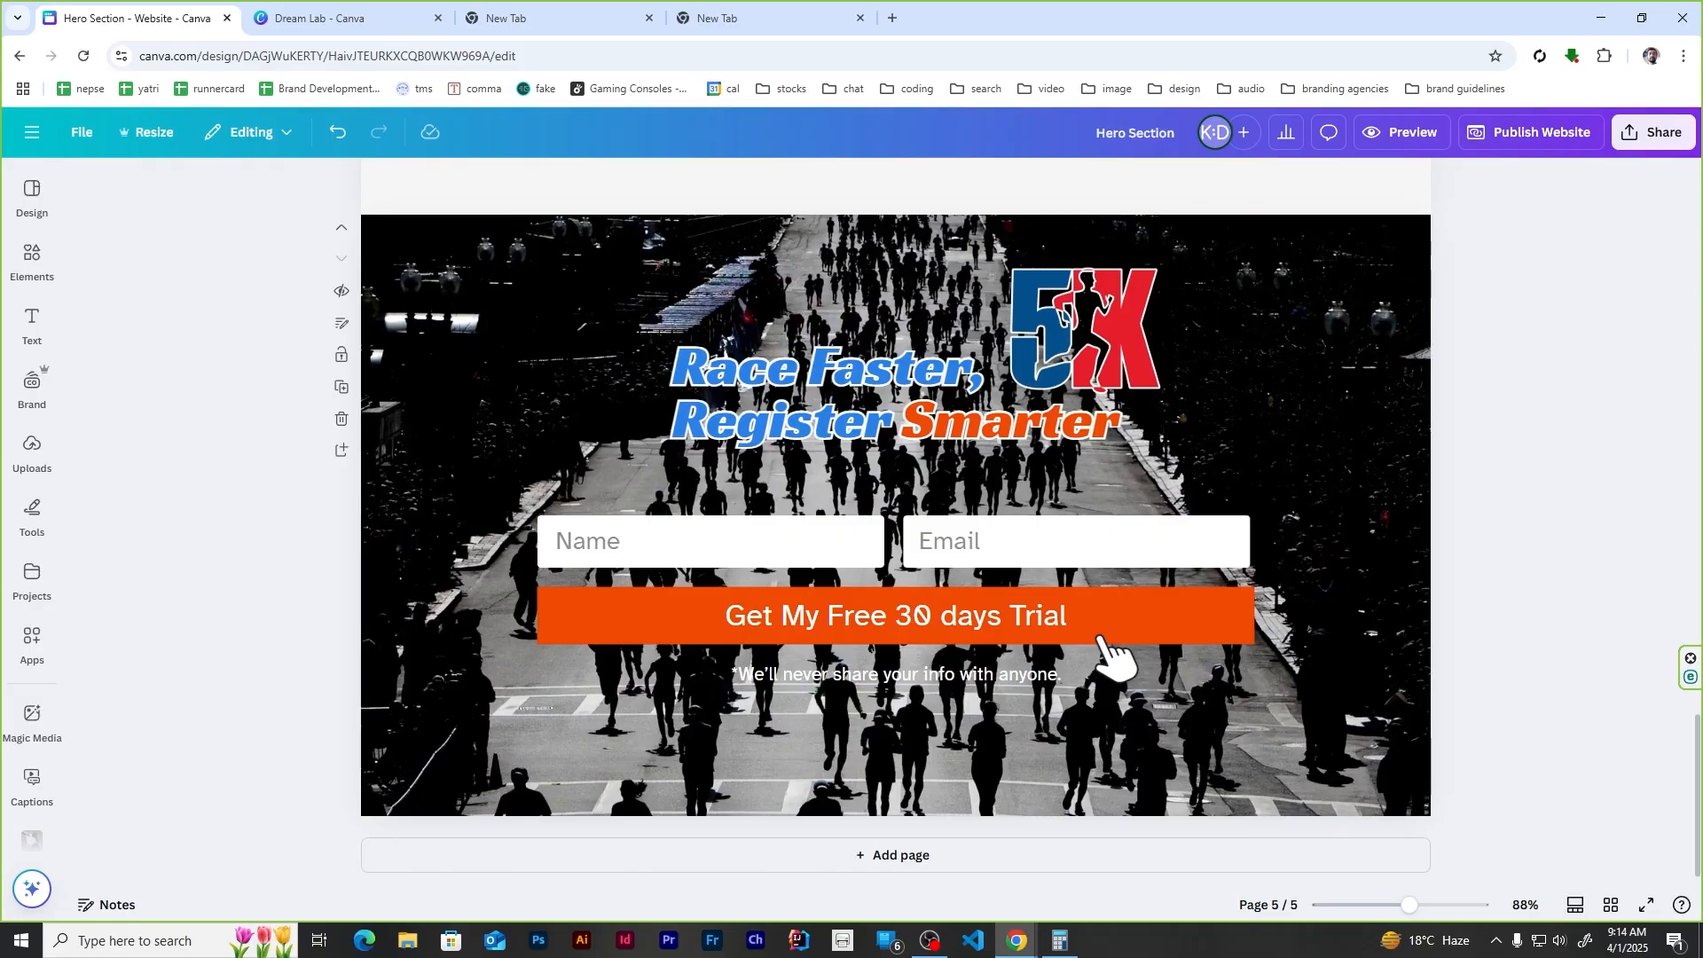
click(73, 132)
click(133, 429)
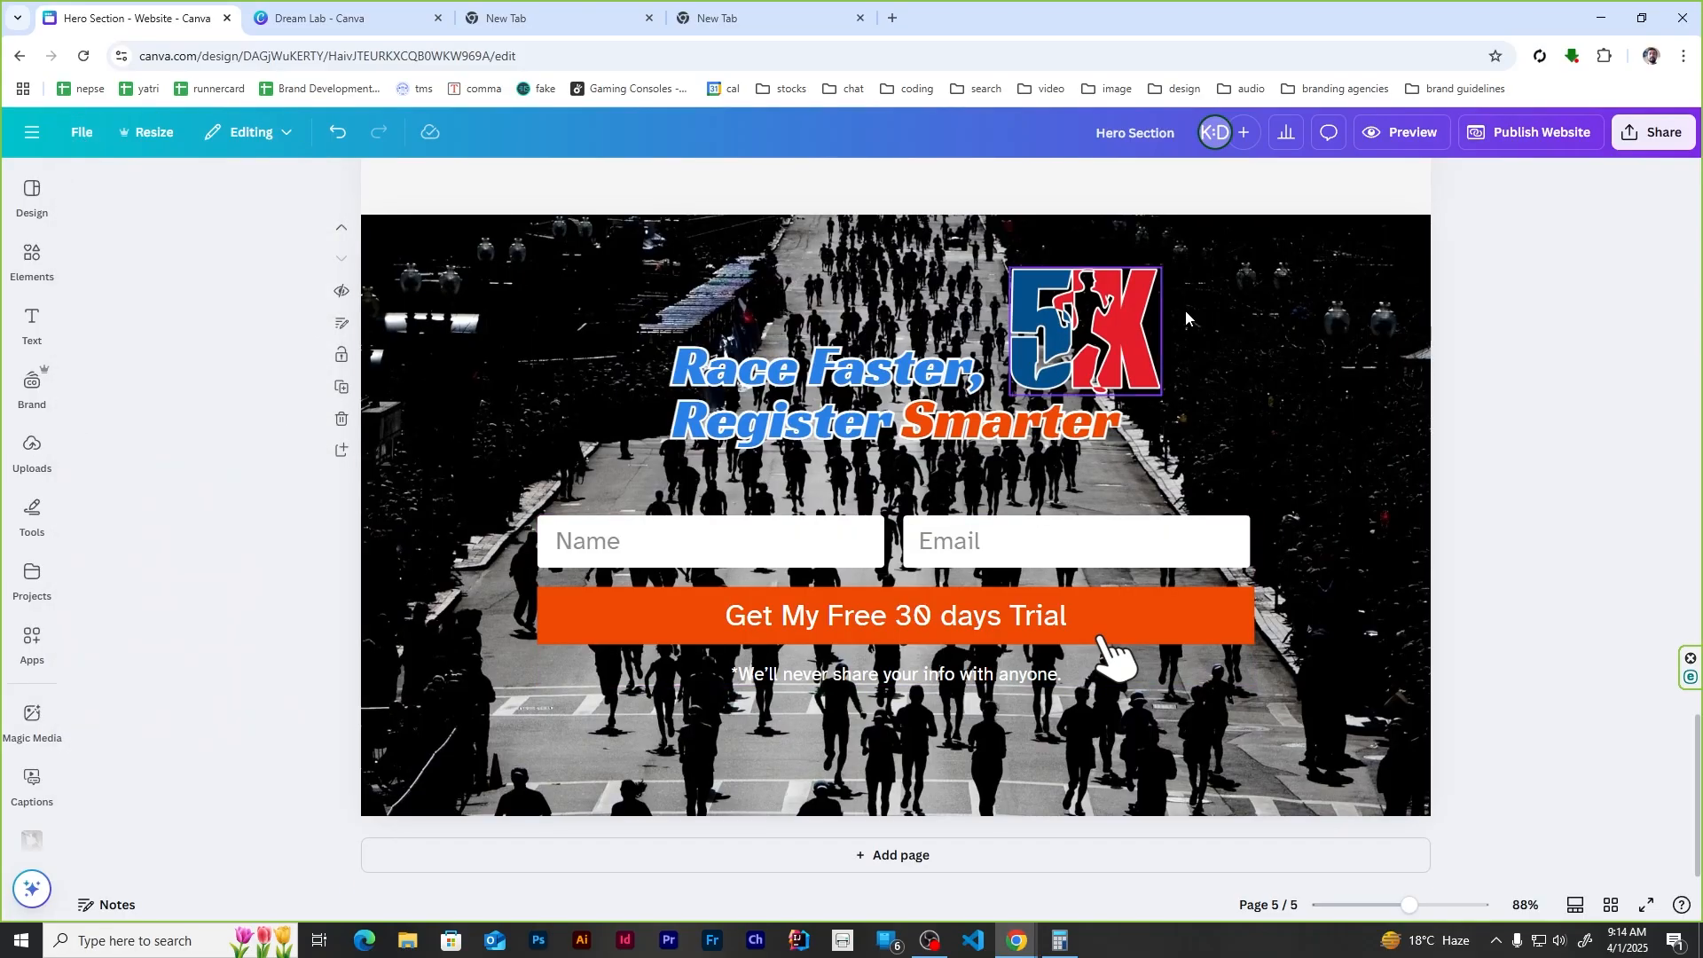
Step: Close the Dream Lab and empty browser tabs, and publish the website with Resize on mobile enabled
click(439, 19)
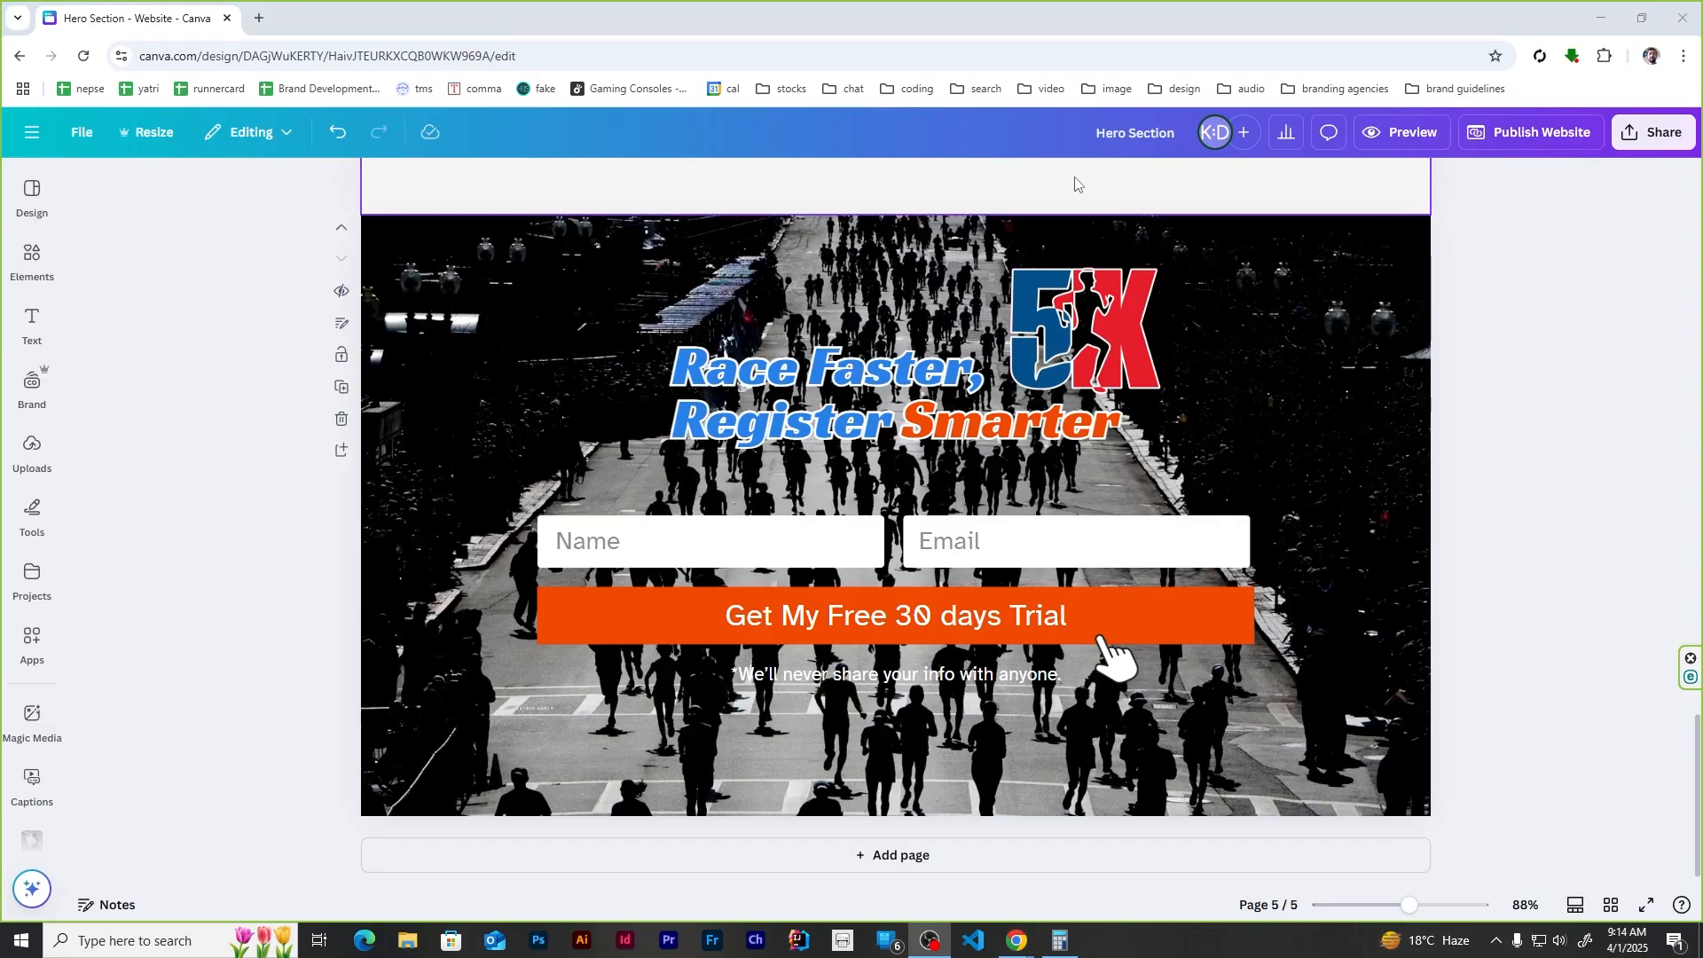
click(1528, 132)
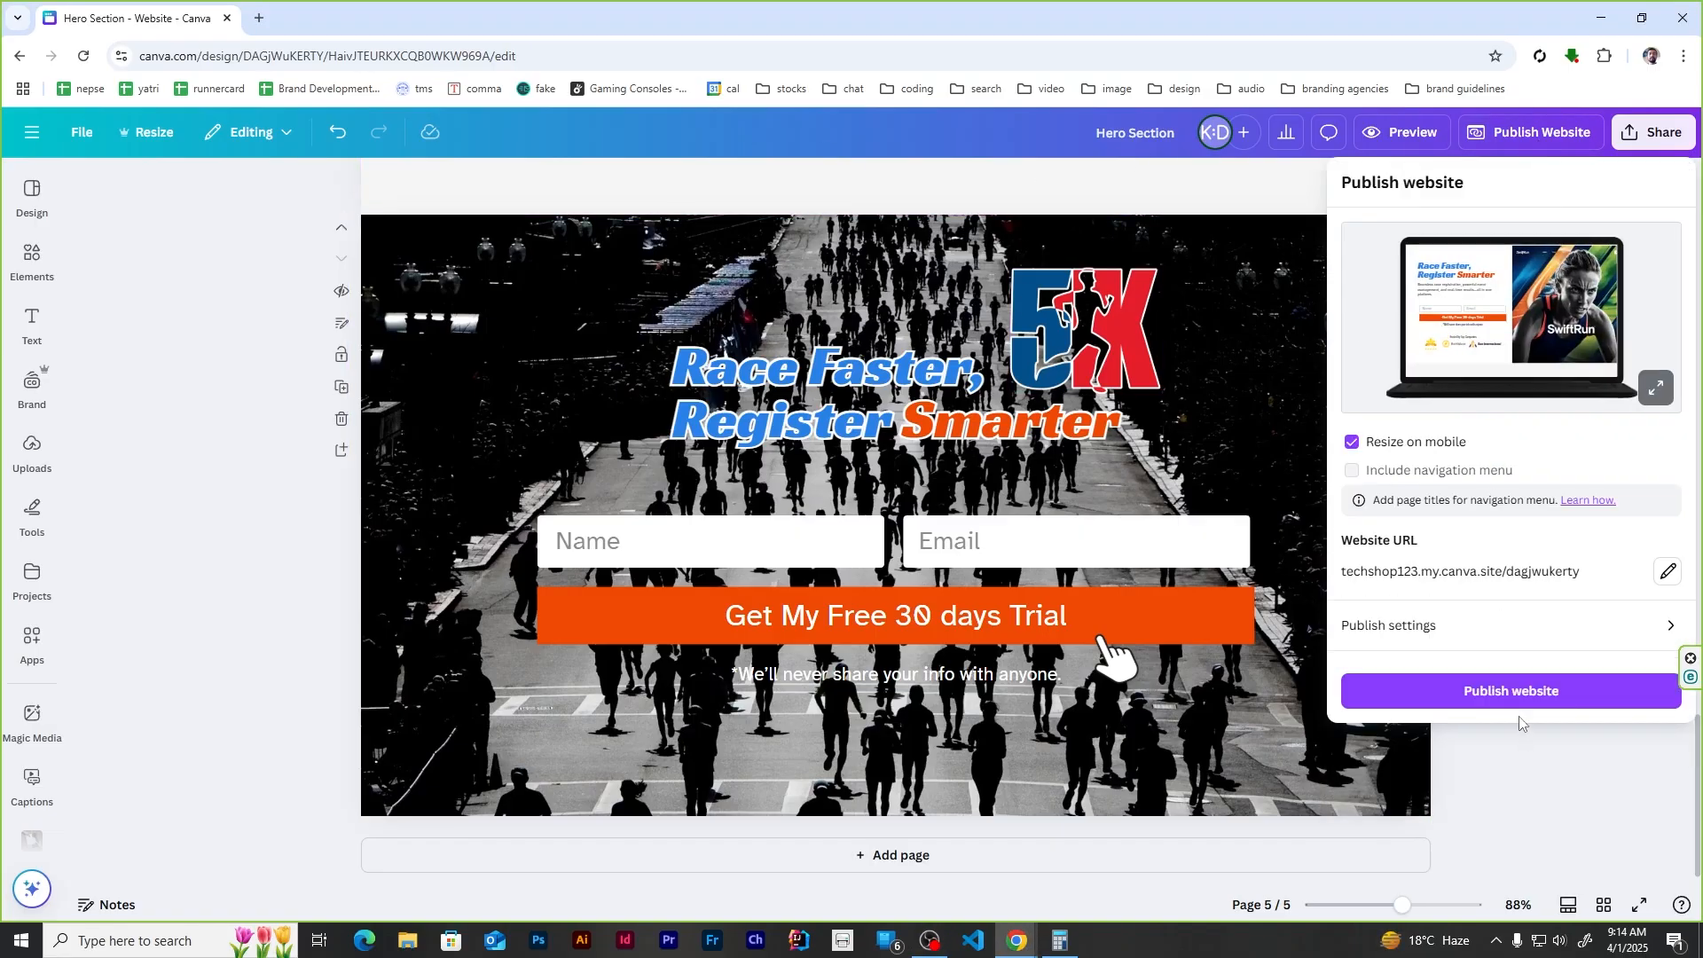
click(1509, 688)
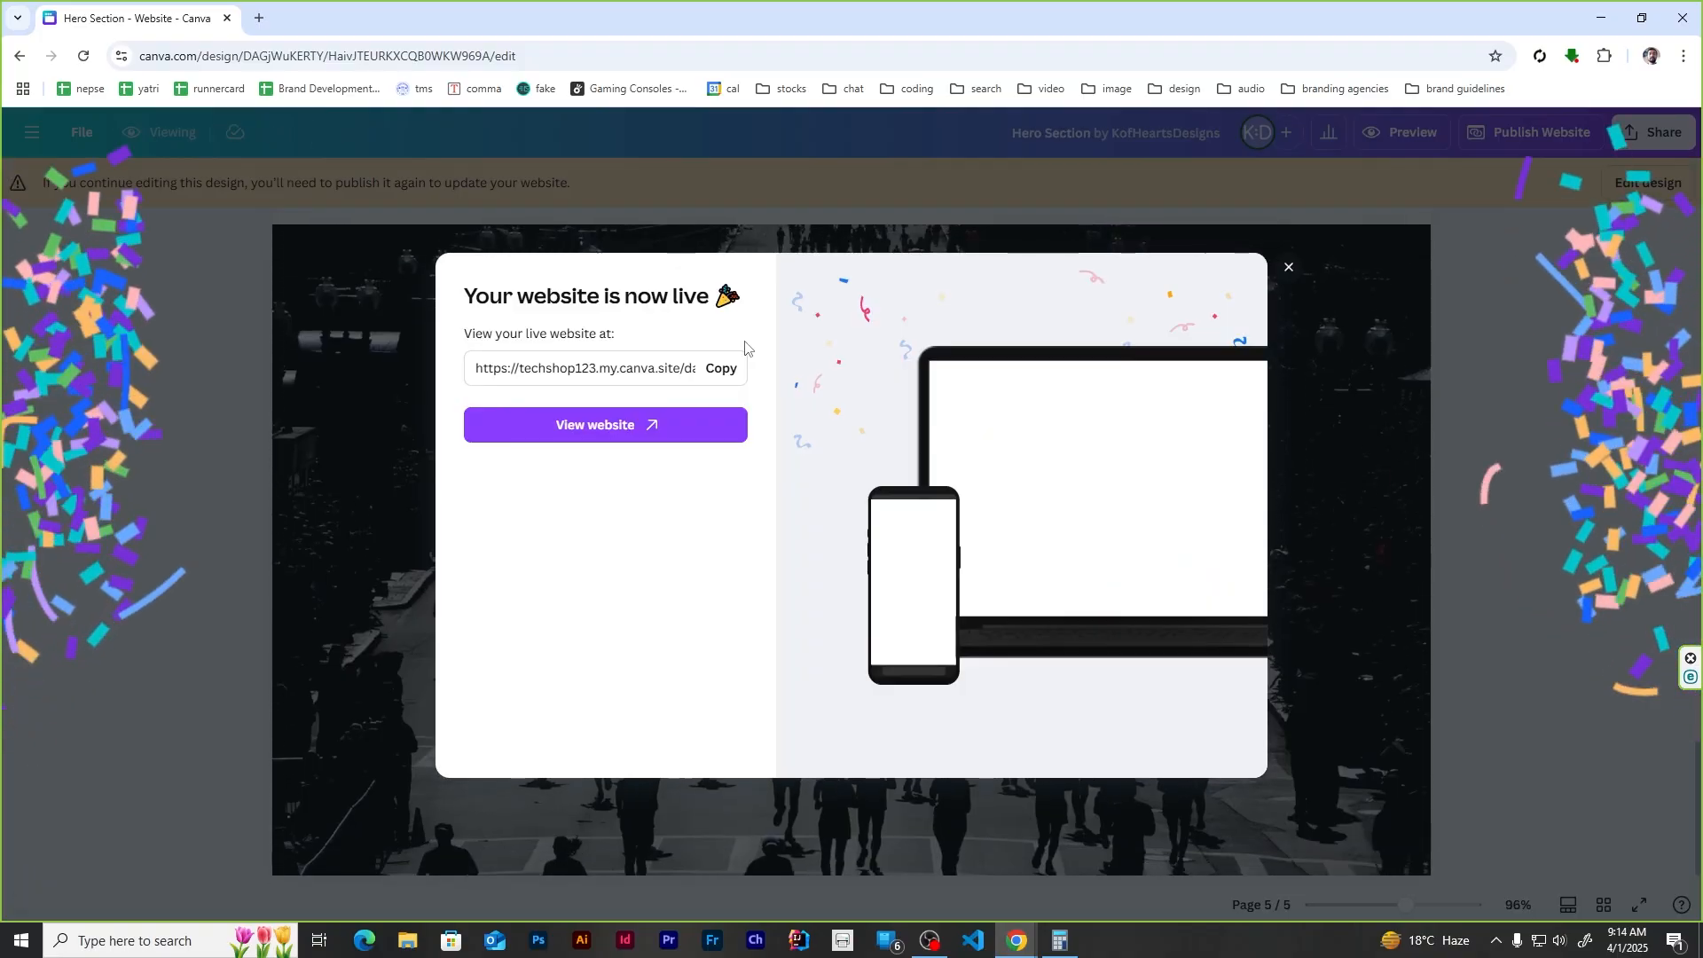
Step: Open the published website and review its sections from the hero to the closing sign-up form
click(616, 426)
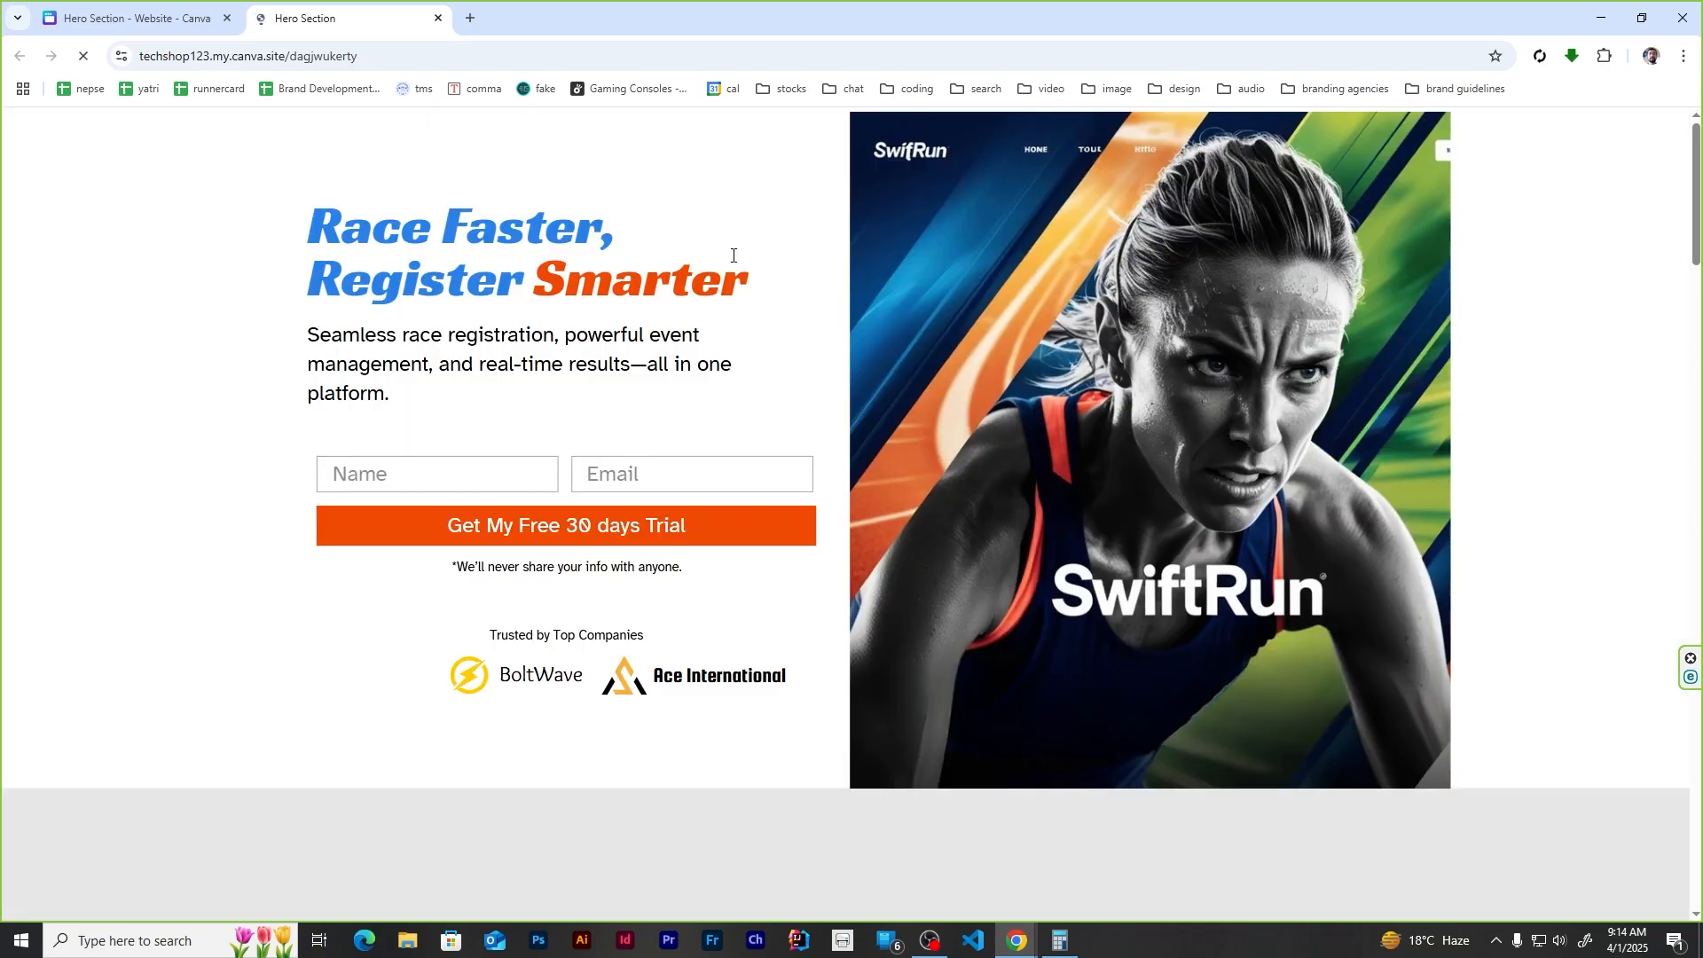
scroll(733, 258, down, 2)
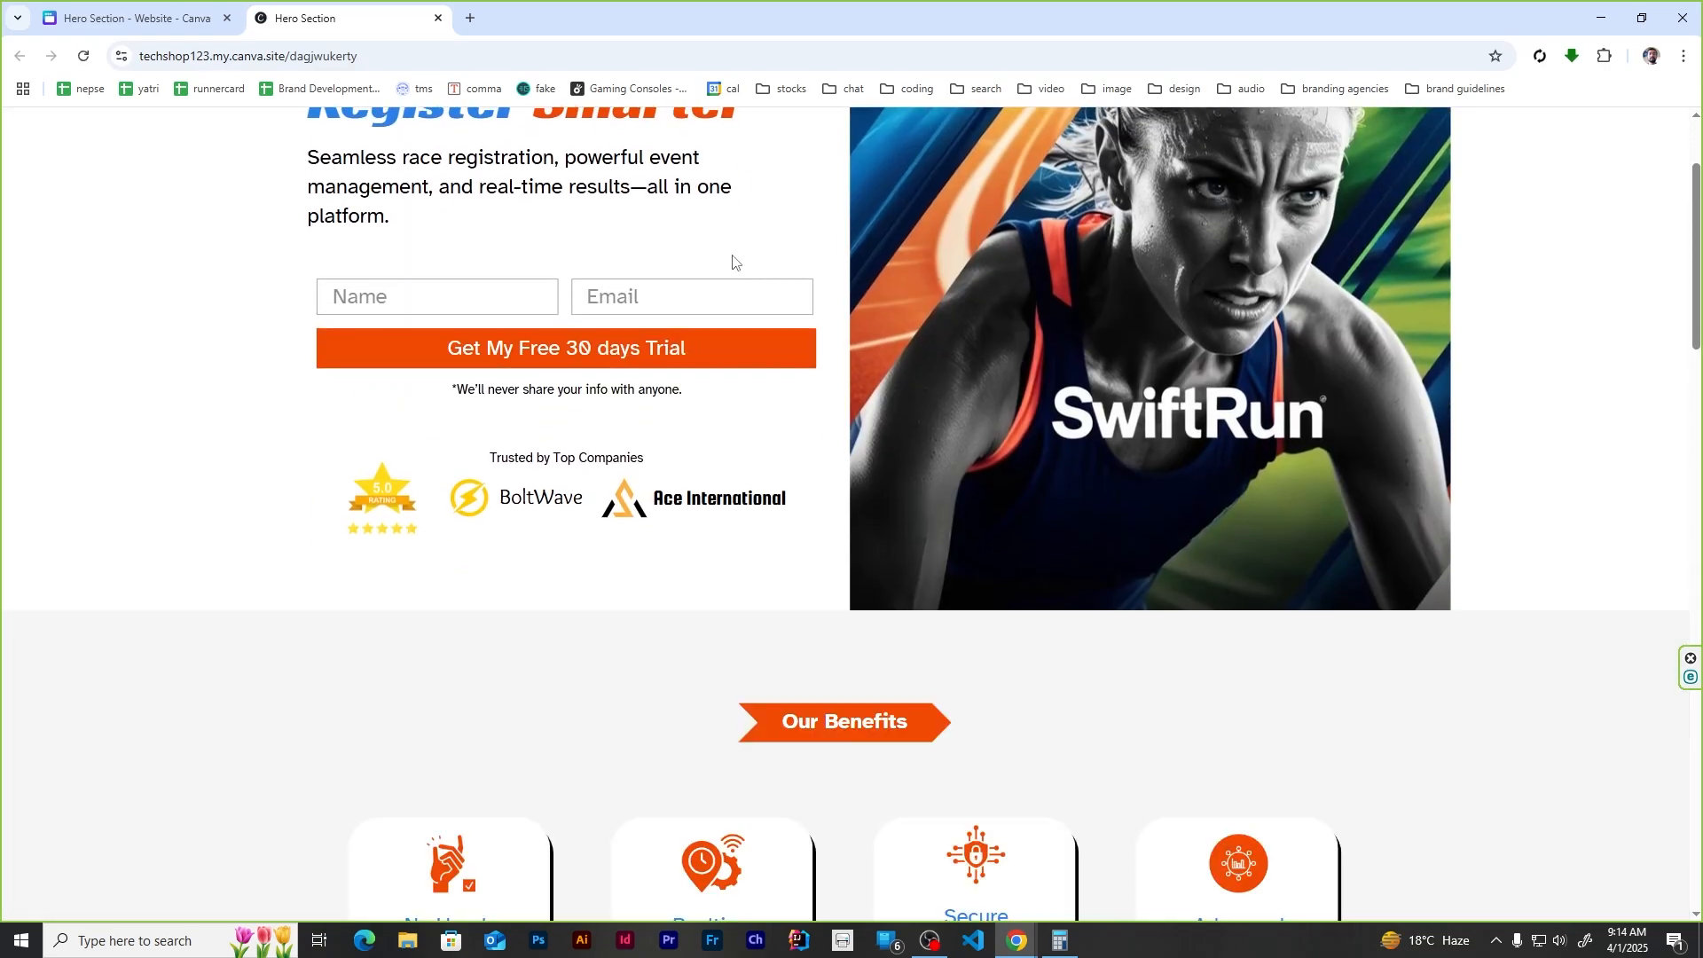
scroll(731, 259, up, 2)
scroll(726, 310, down, 20)
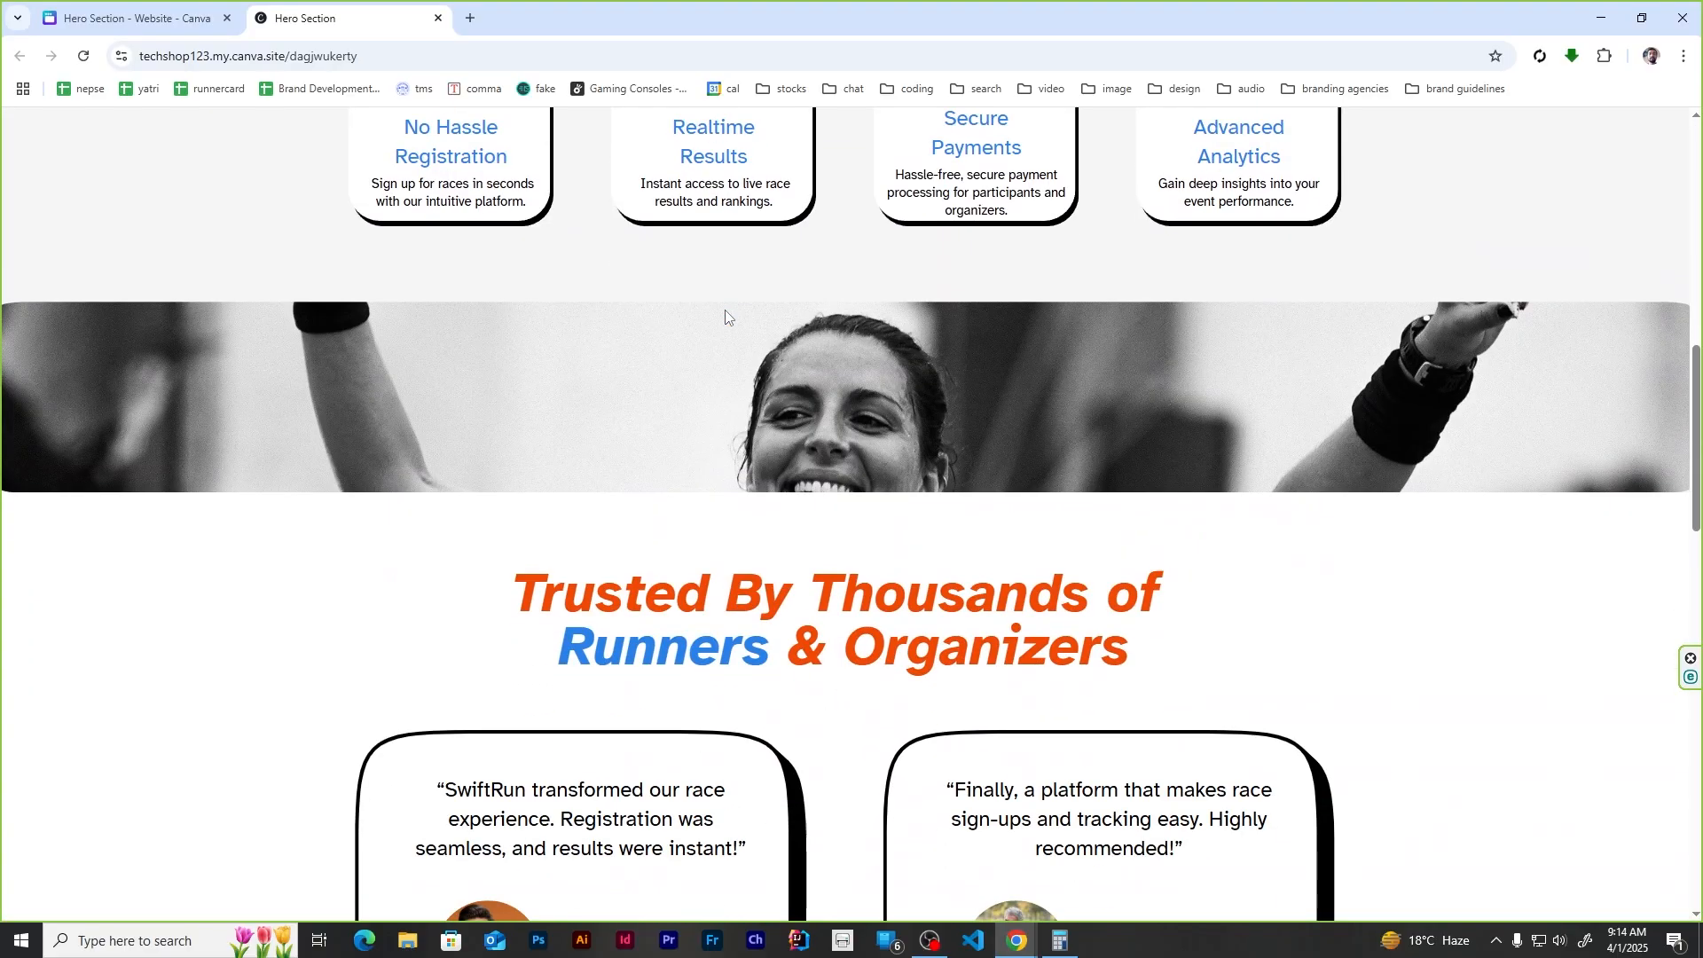
scroll(725, 310, down, 9)
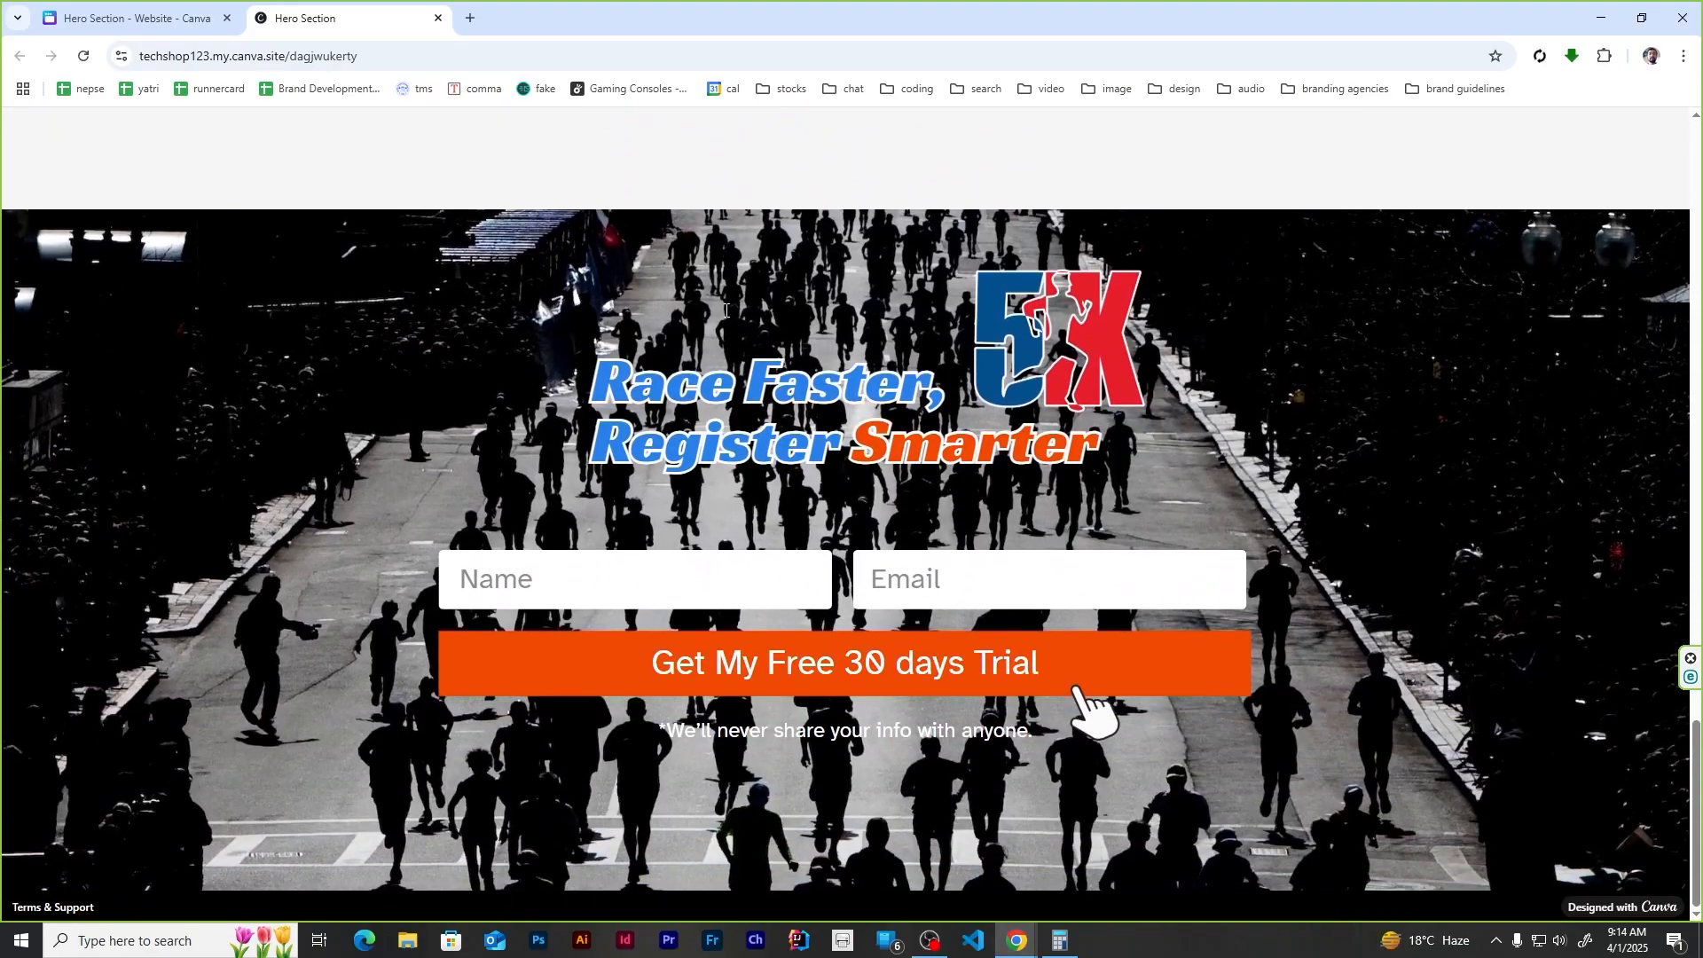
scroll(1080, 692, up, 20)
click(438, 19)
click(608, 424)
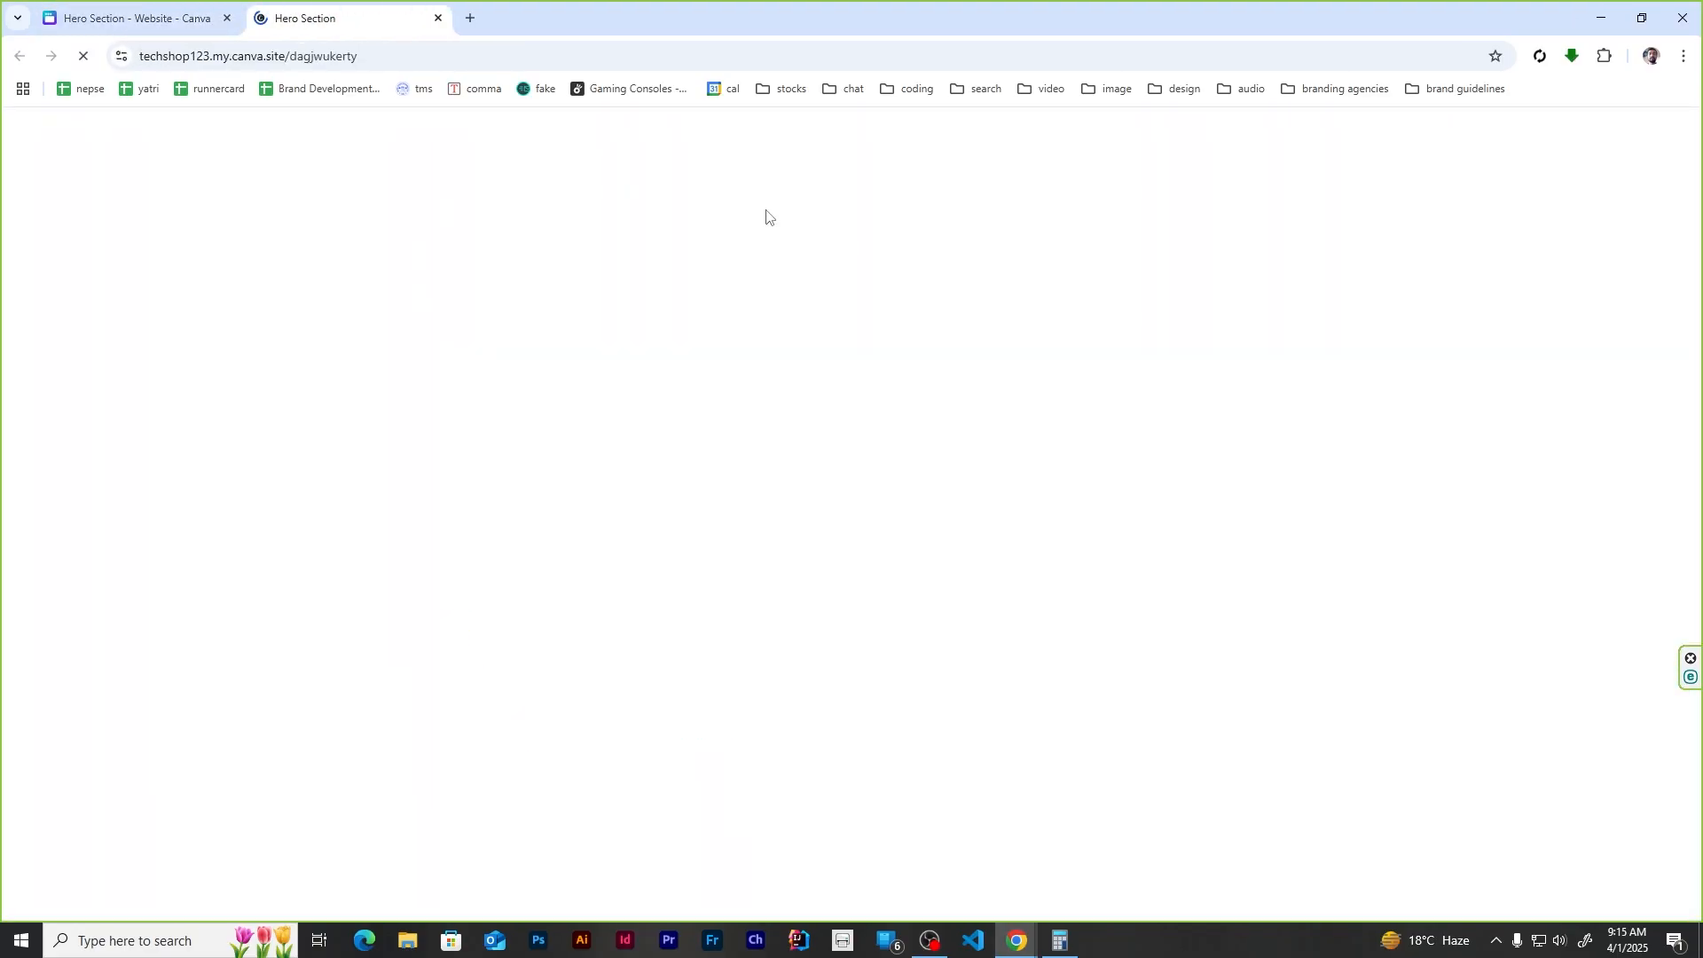
scroll(784, 364, down, 6)
scroll(784, 362, down, 15)
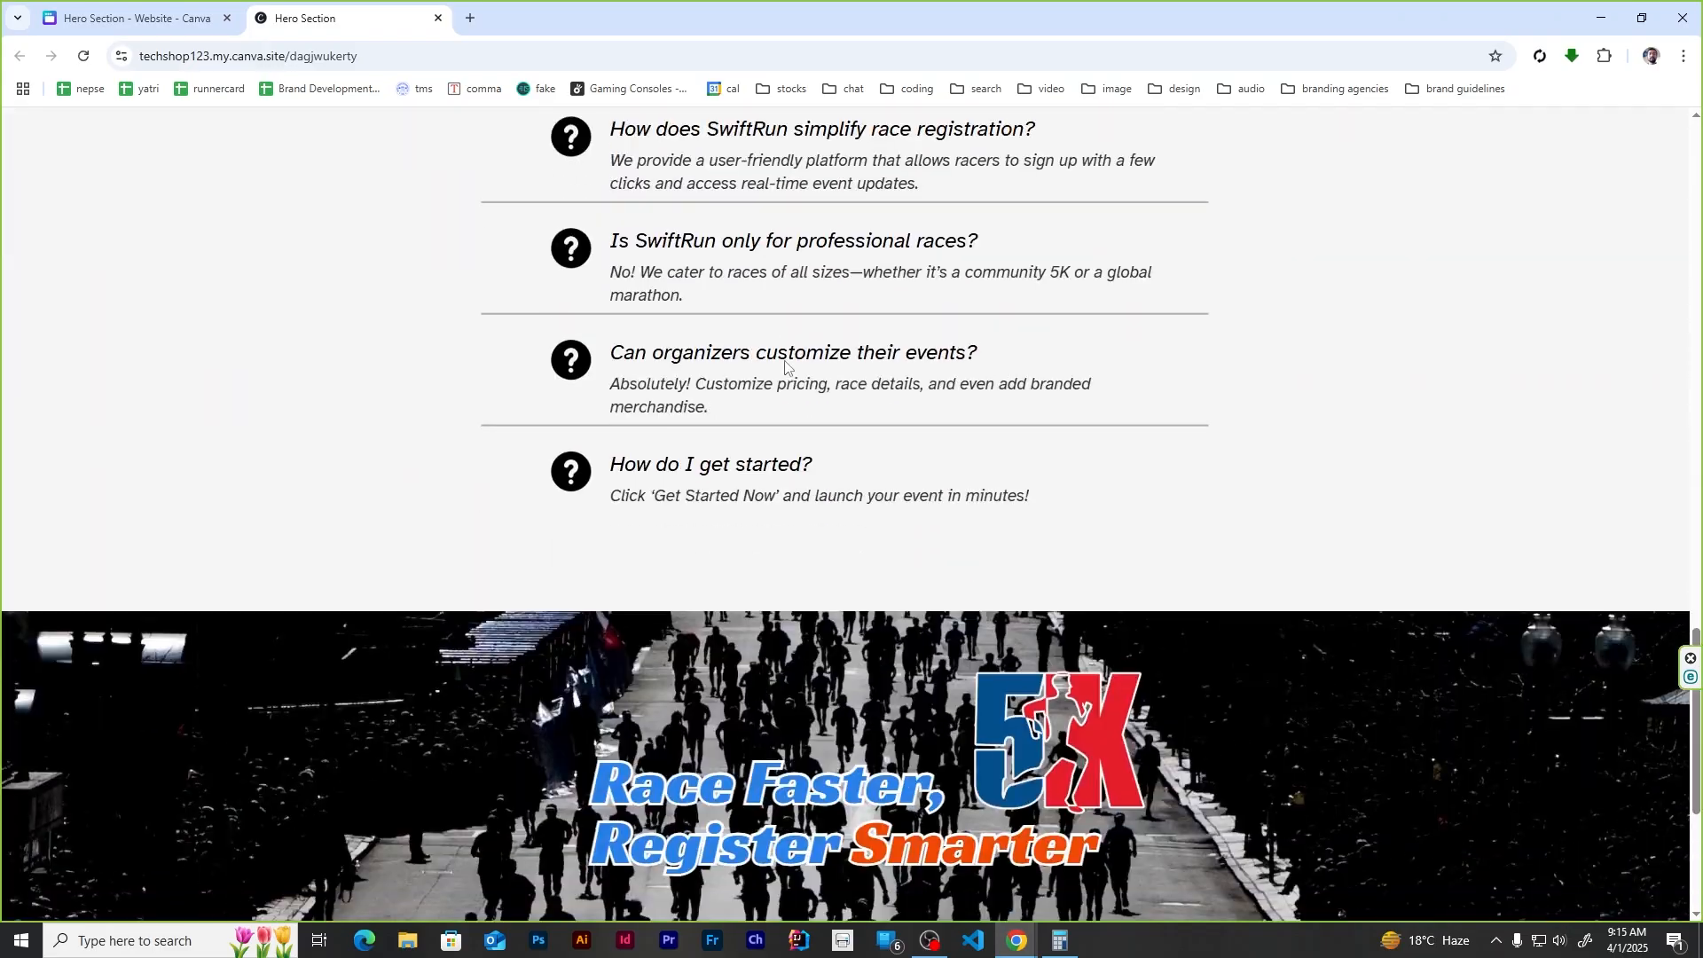
scroll(784, 360, up, 20)
click(145, 11)
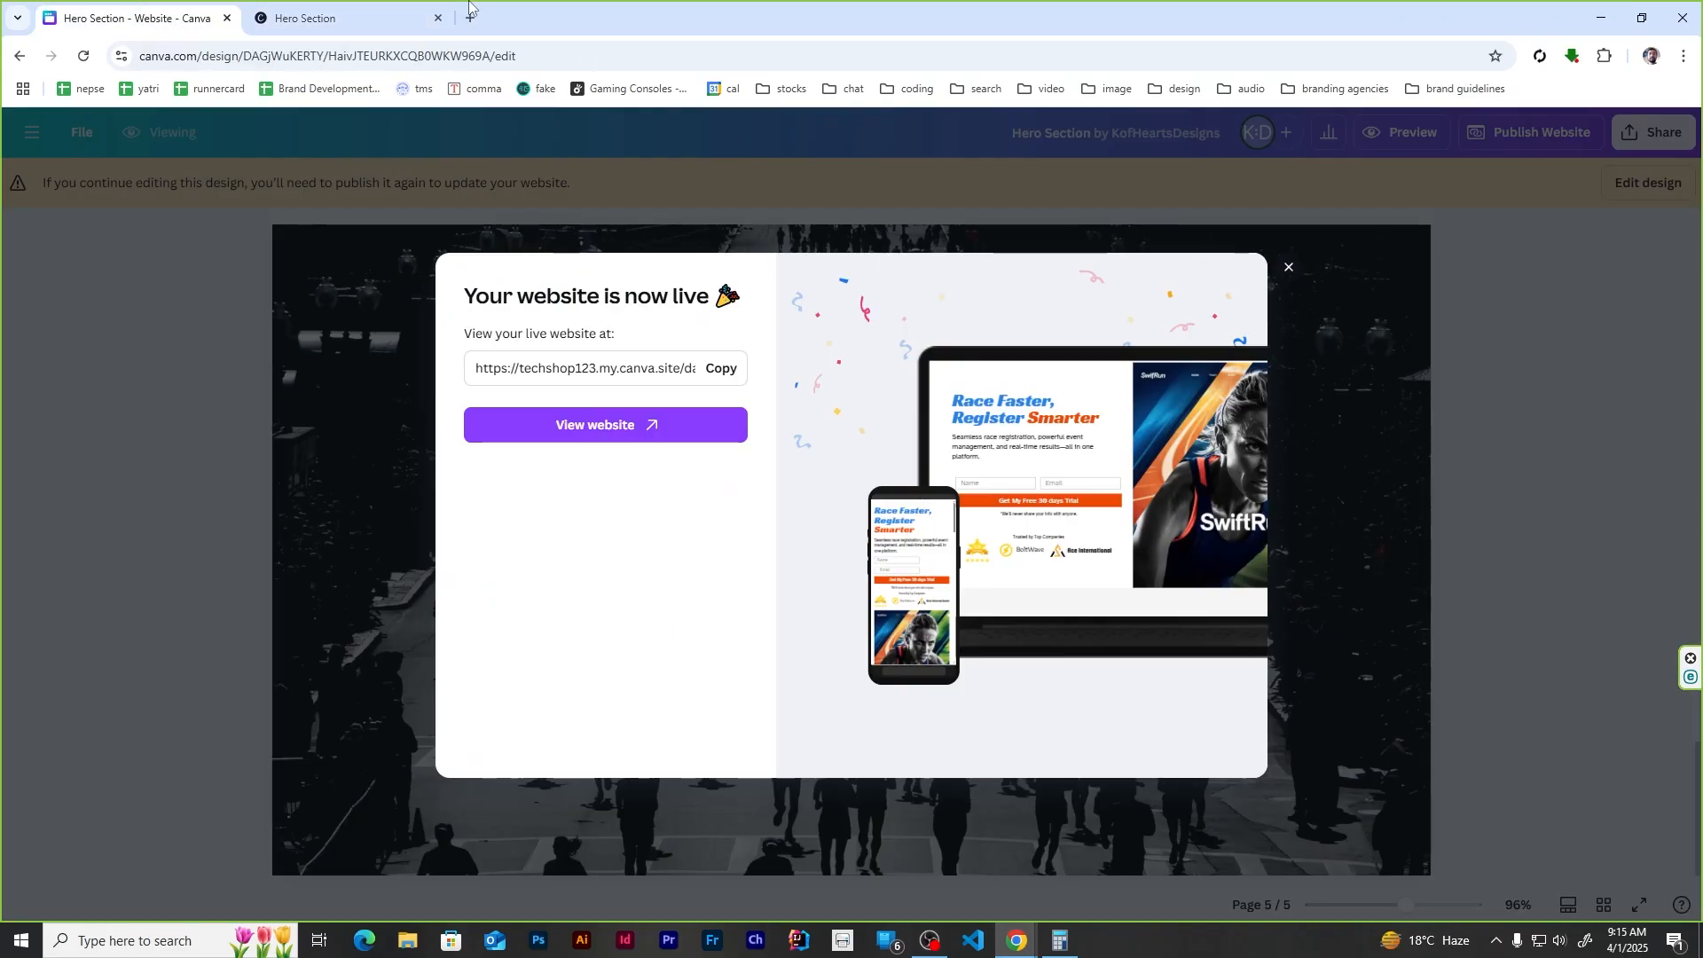
Step: Inspect the published website's mobile layout as a Pixel 7 in the browser's developer tools, and return to the desktop view
key(ctrl+Tab)
right_click(1523, 335)
click(1327, 760)
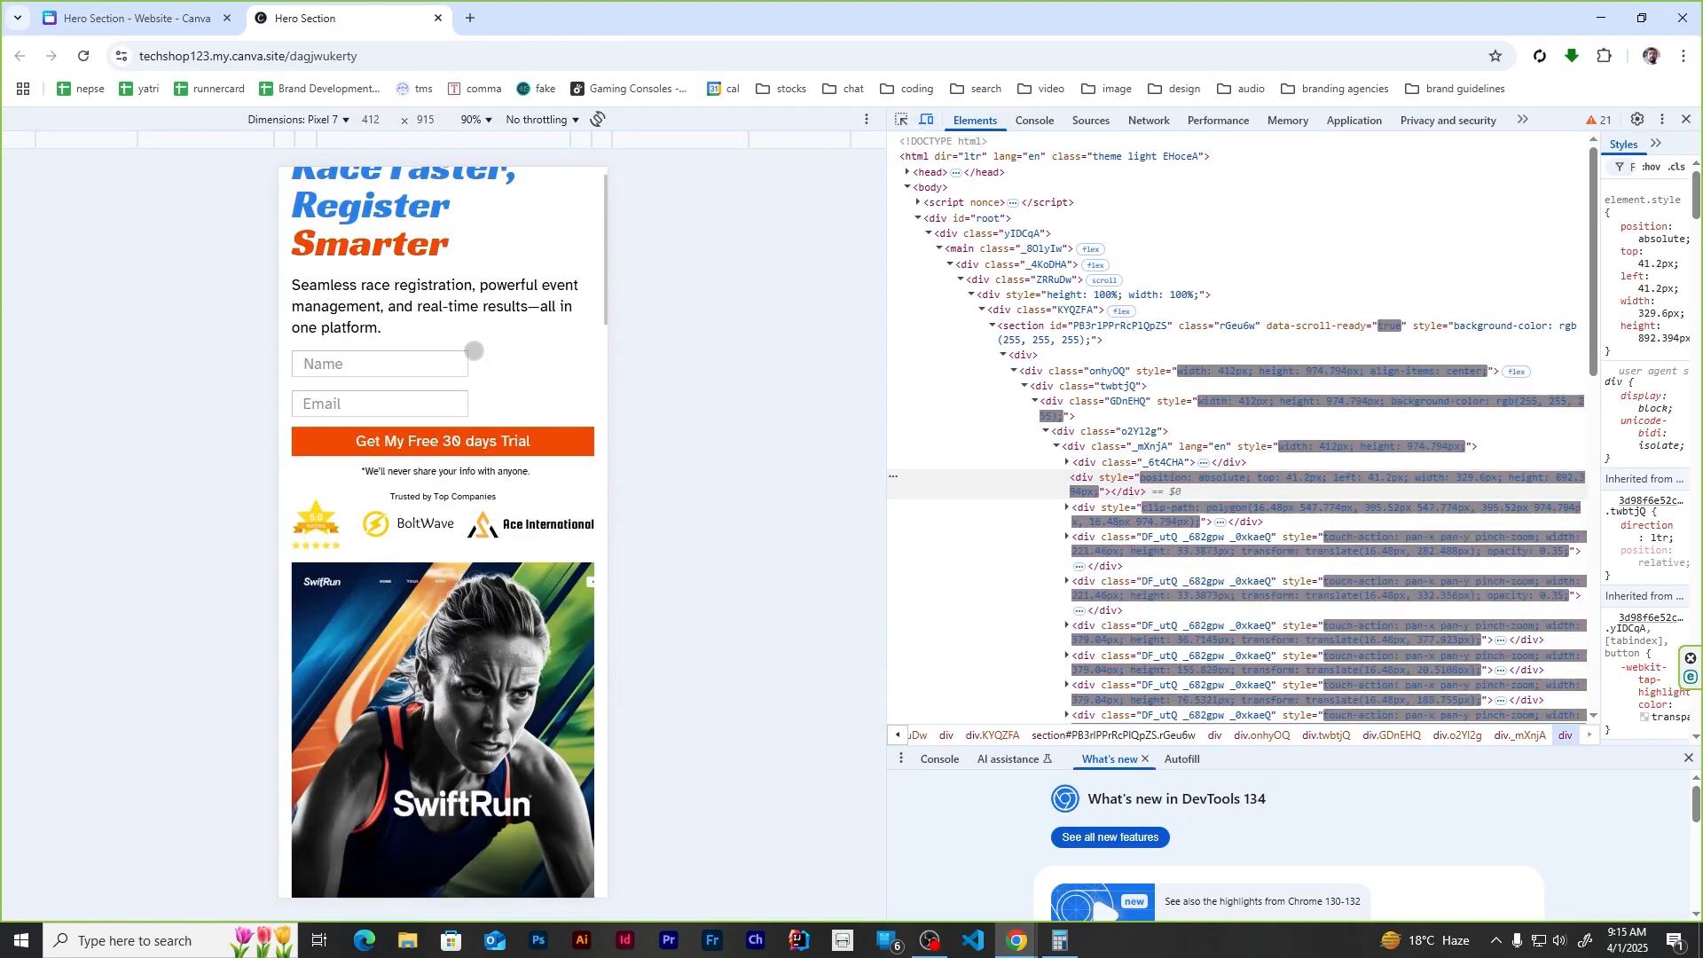
scroll(475, 351, down, 15)
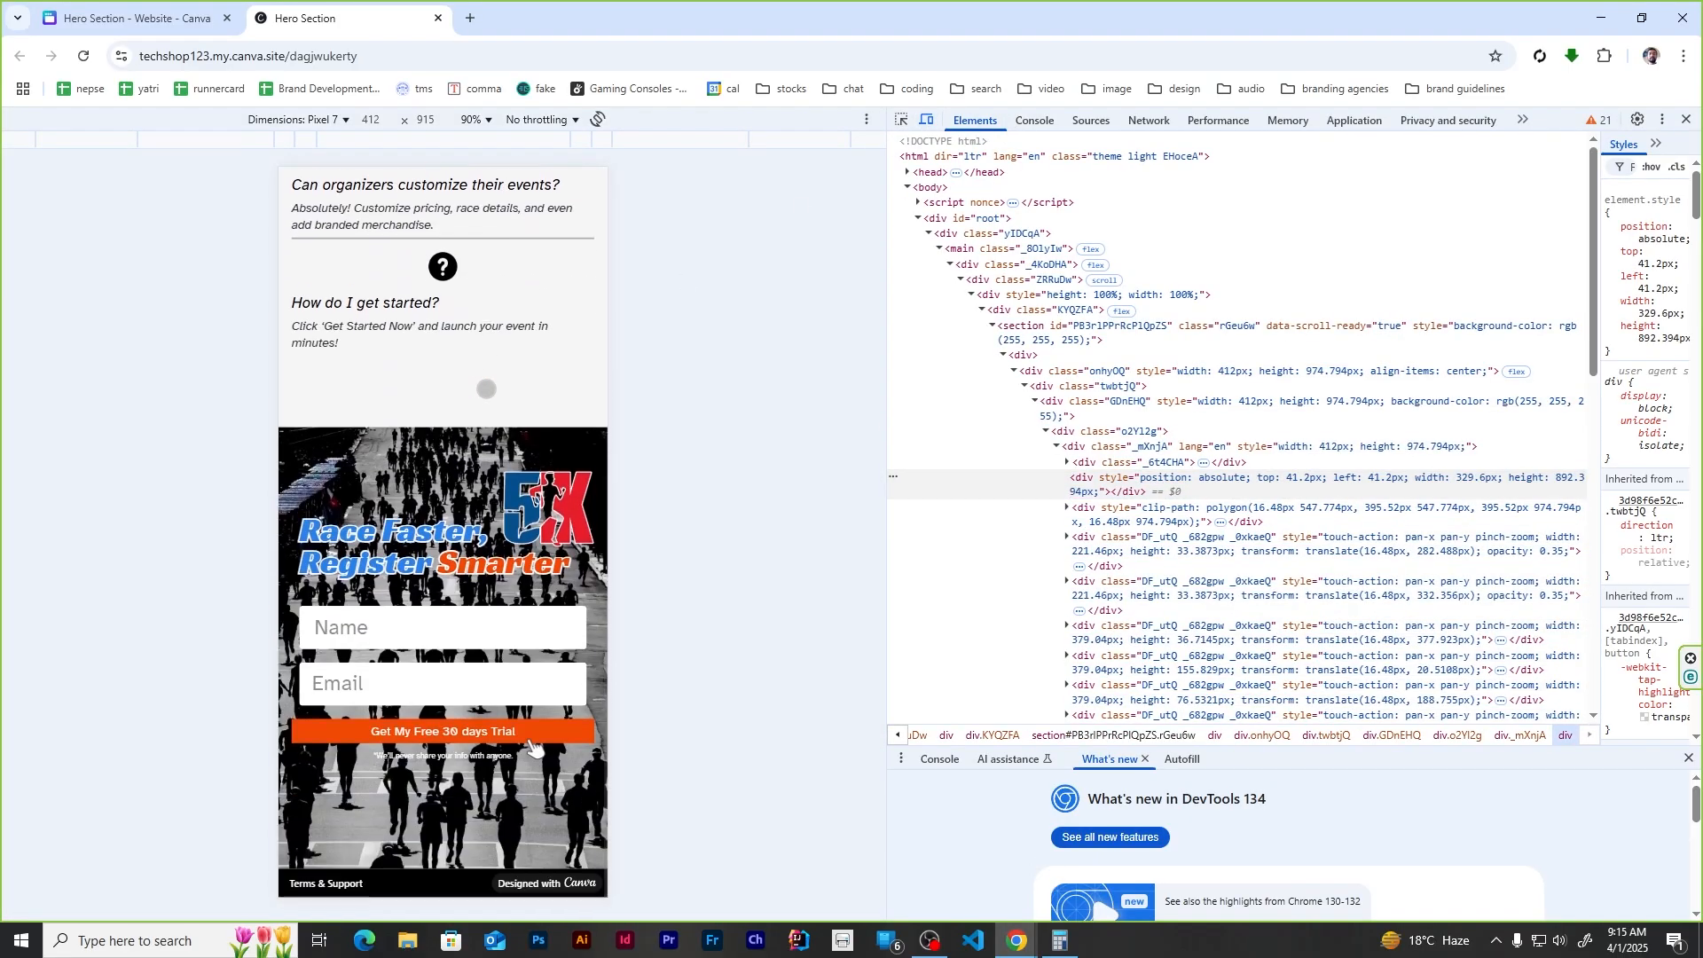
scroll(533, 747, up, 15)
click(1687, 119)
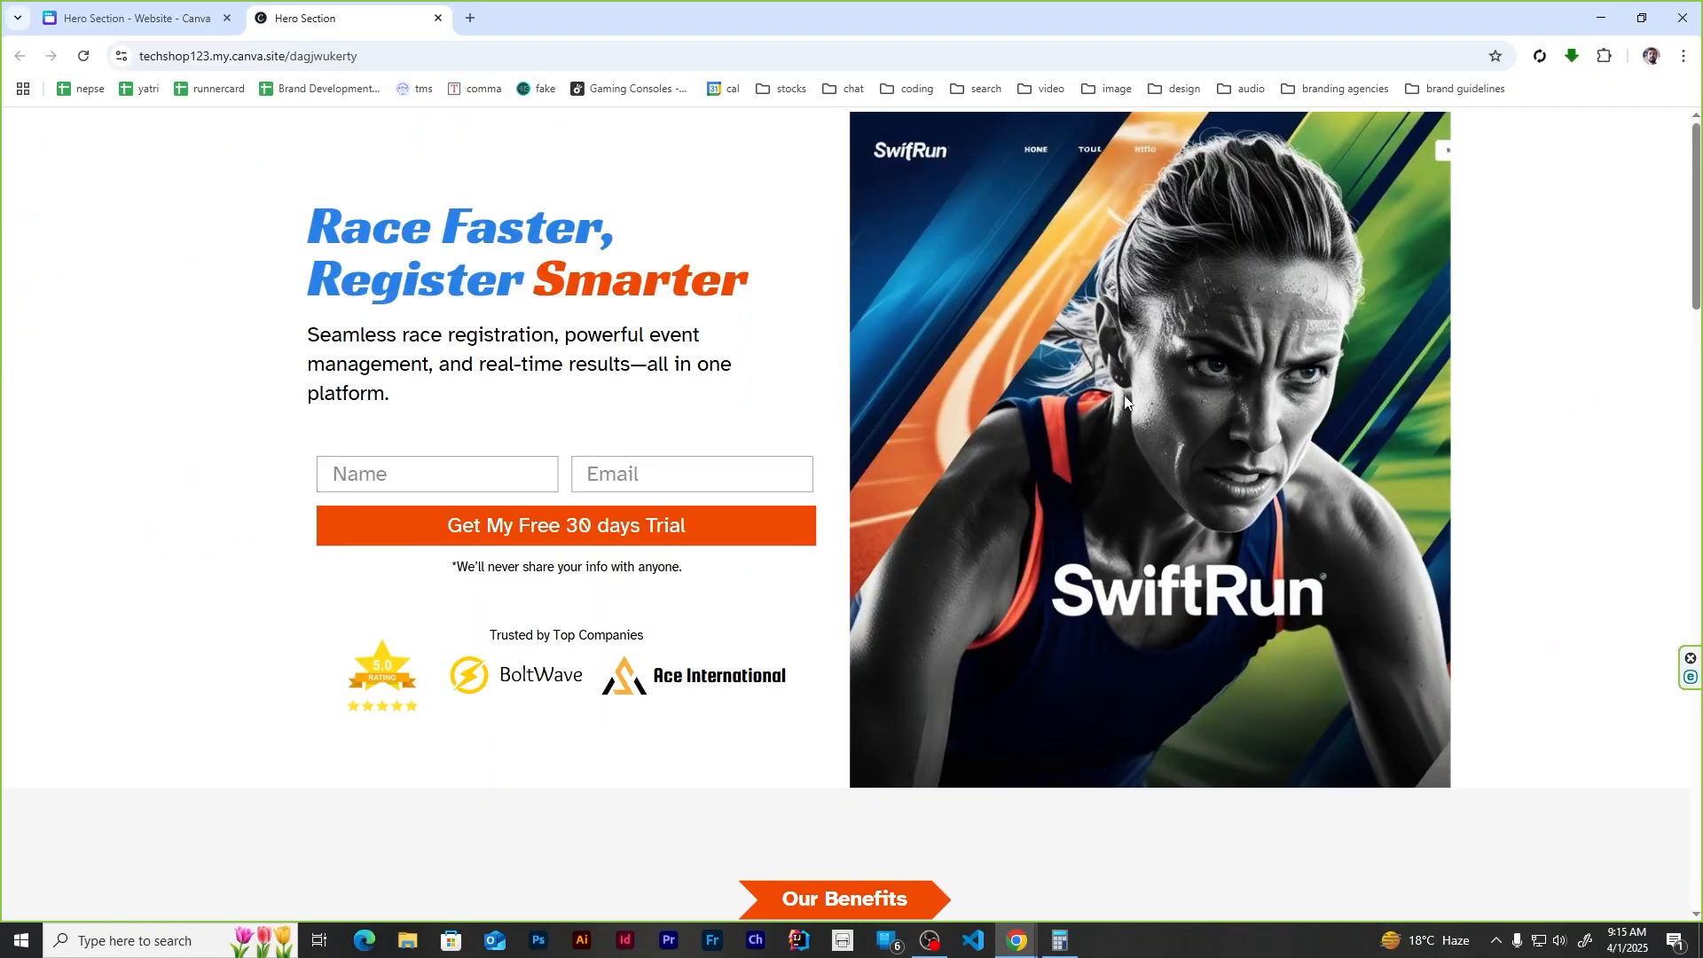